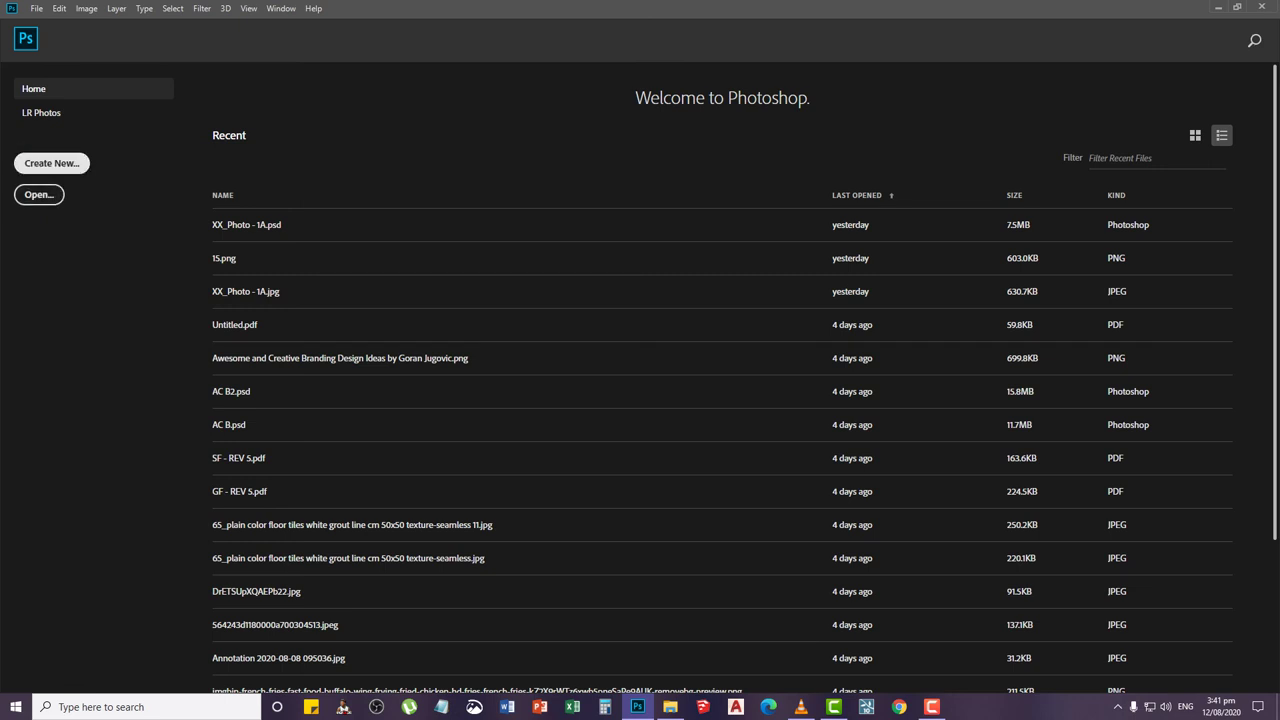
Create a new 18 x 48 inch document at 72 pixels/inch in CMYK Color with a white background
click(52, 163)
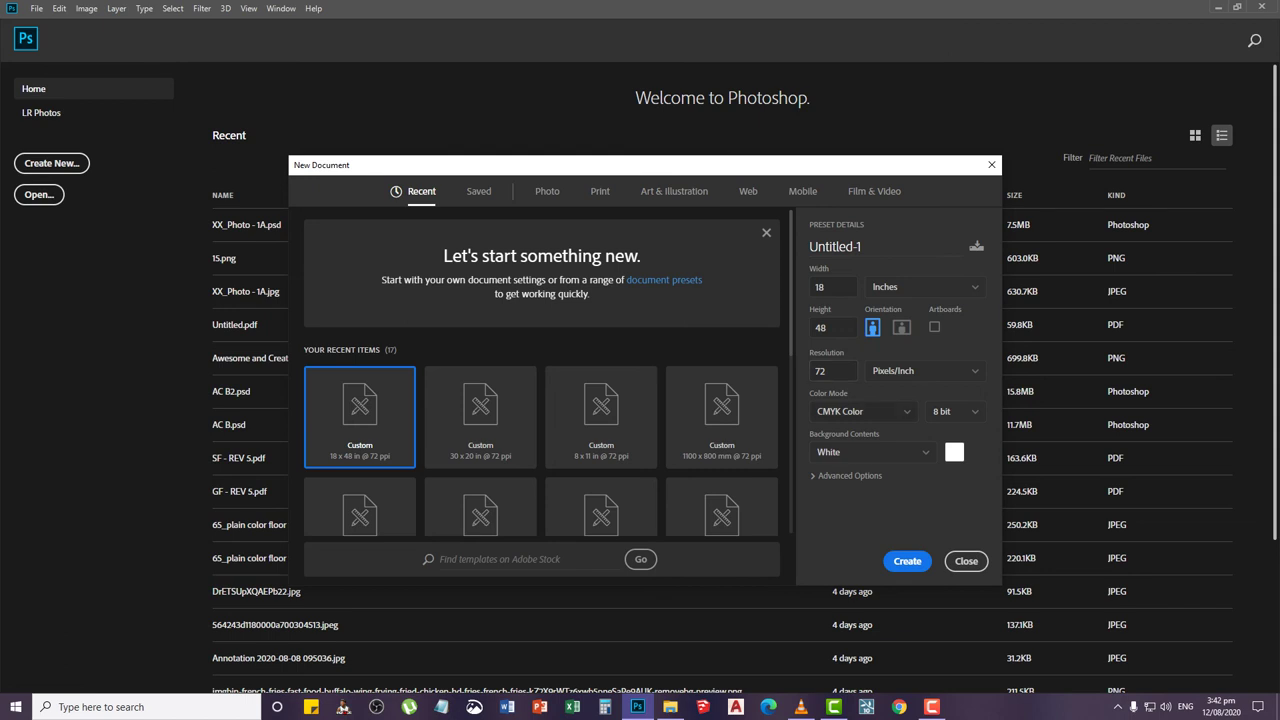
click(864, 412)
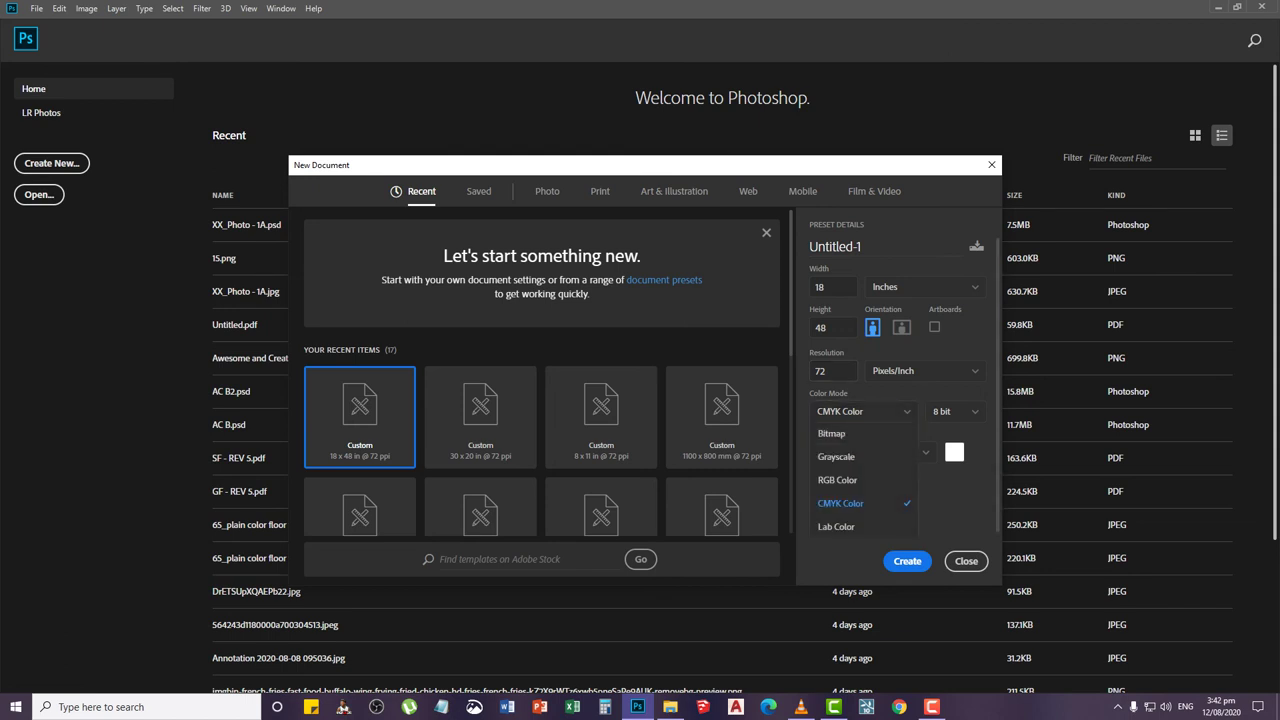
click(842, 503)
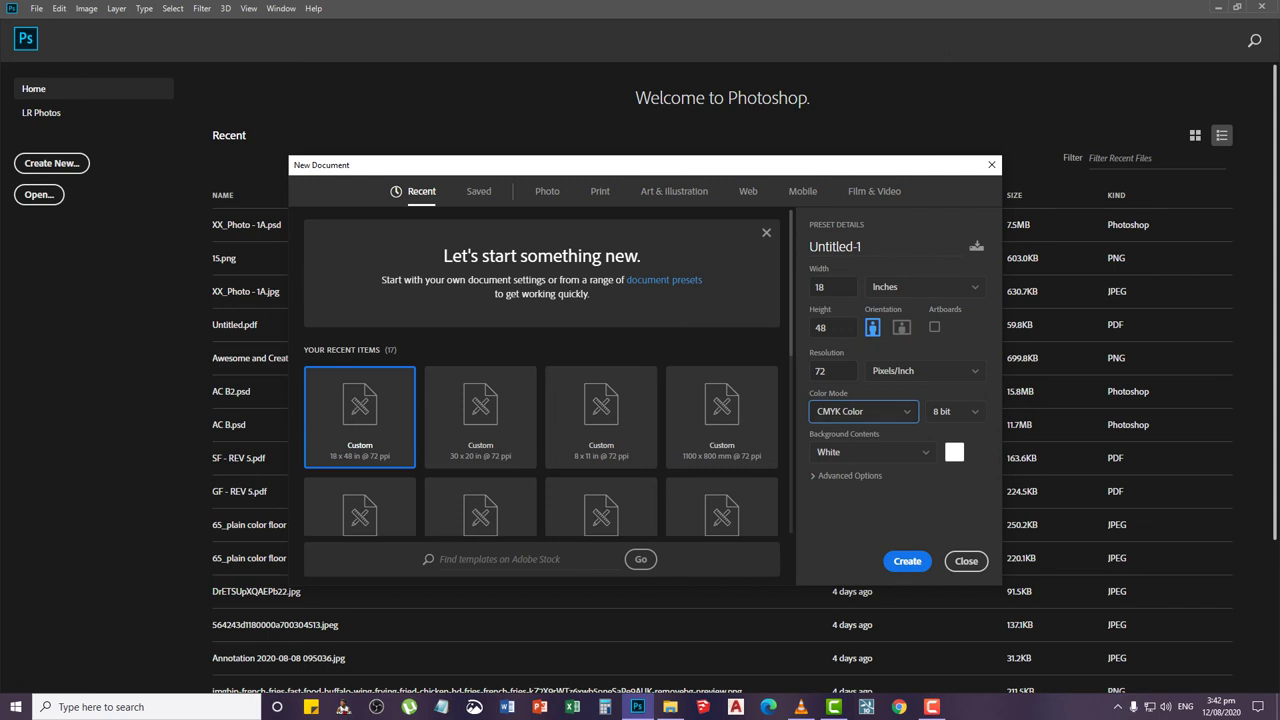
click(966, 561)
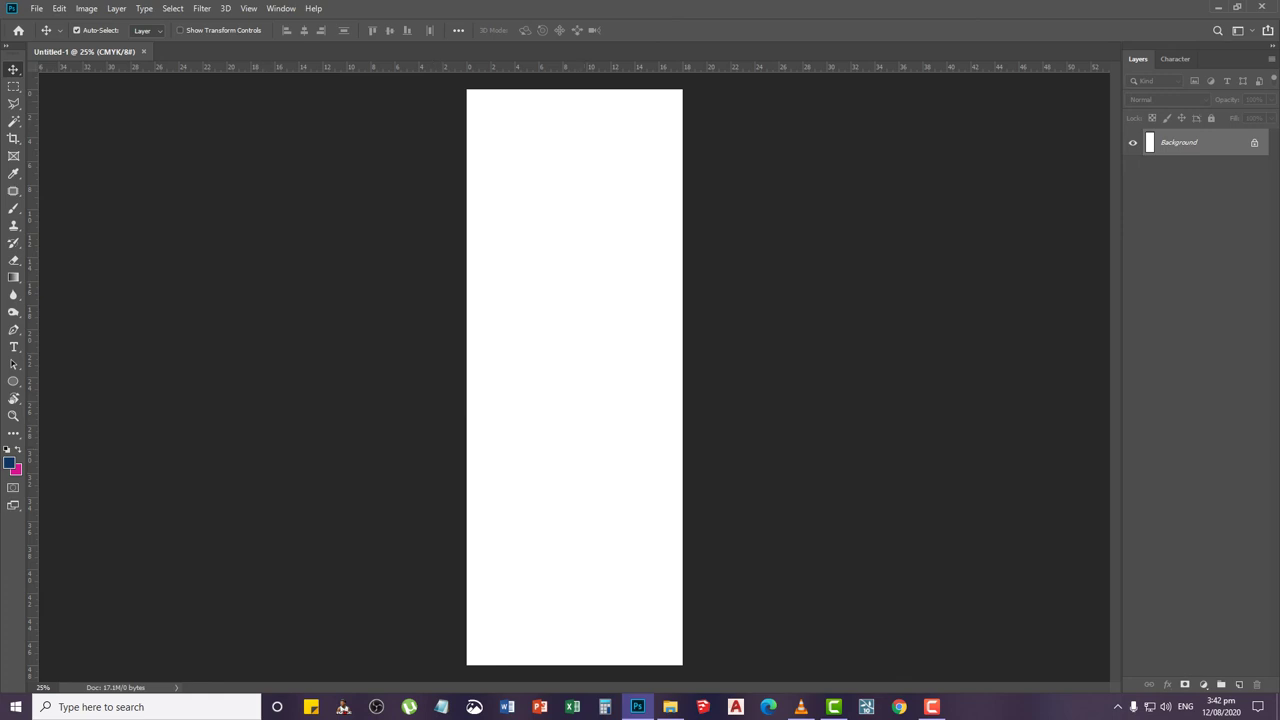
Rotate the canvas 90° into landscape orientation
click(117, 9)
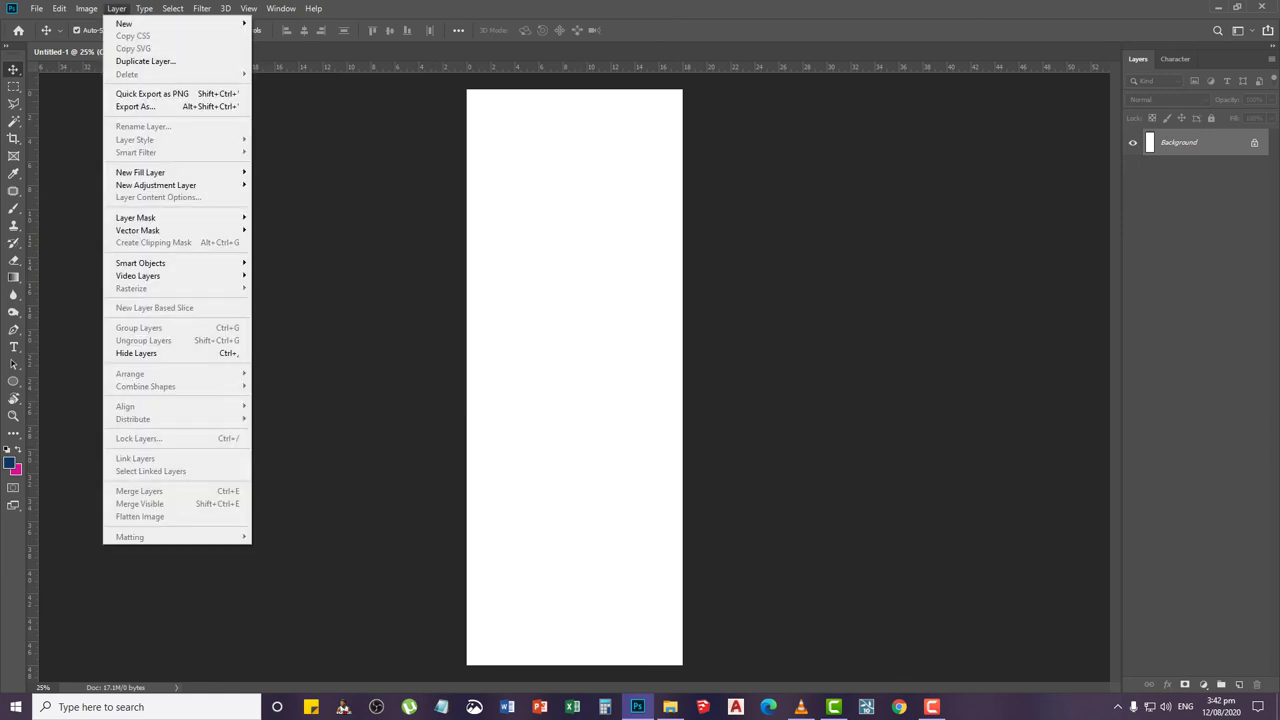
mouse_move(87, 9)
mouse_move(112, 134)
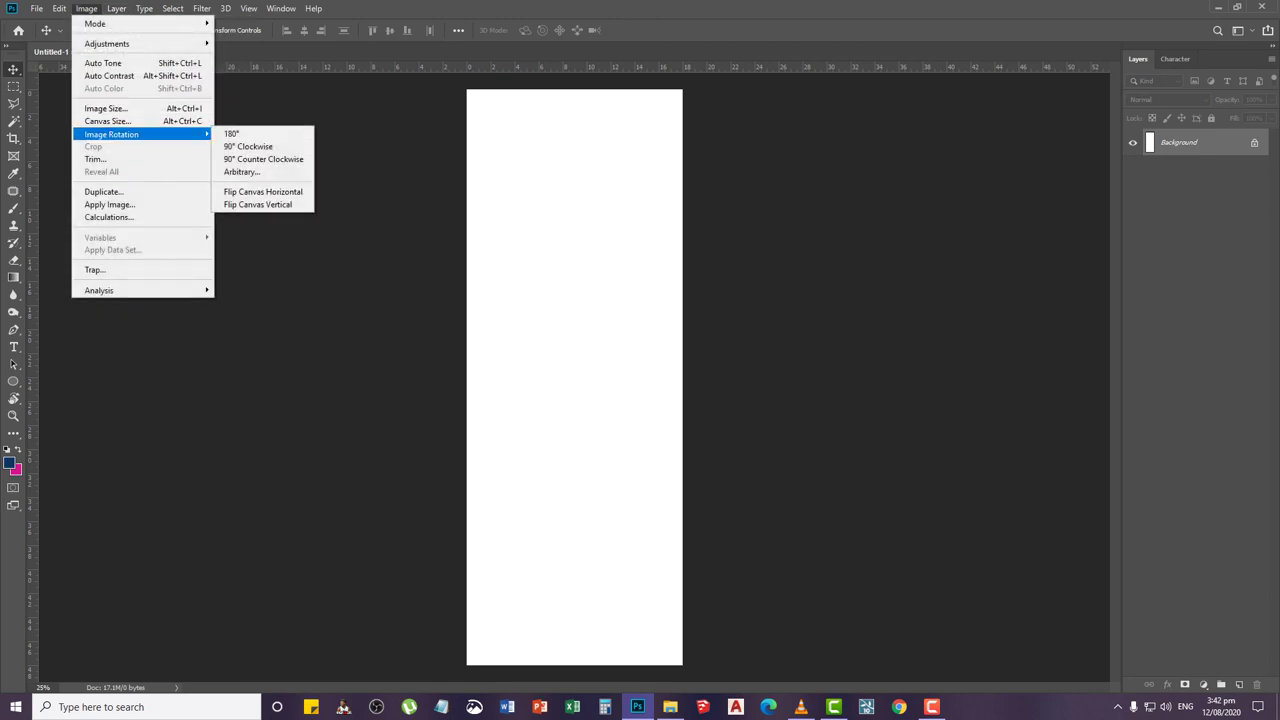
key(Down)
key(Down)
key(Return)
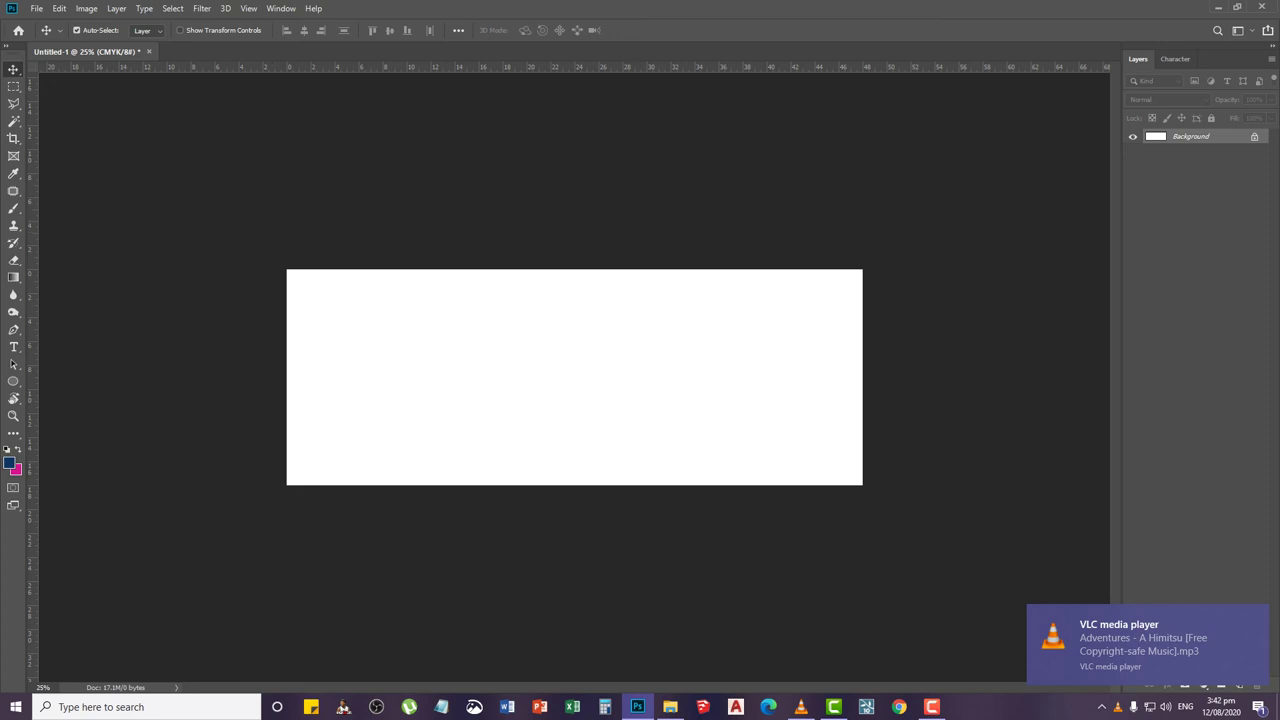
Convert the locked white background into a regular, editable layer with the default name
double_click(1191, 136)
key(Return)
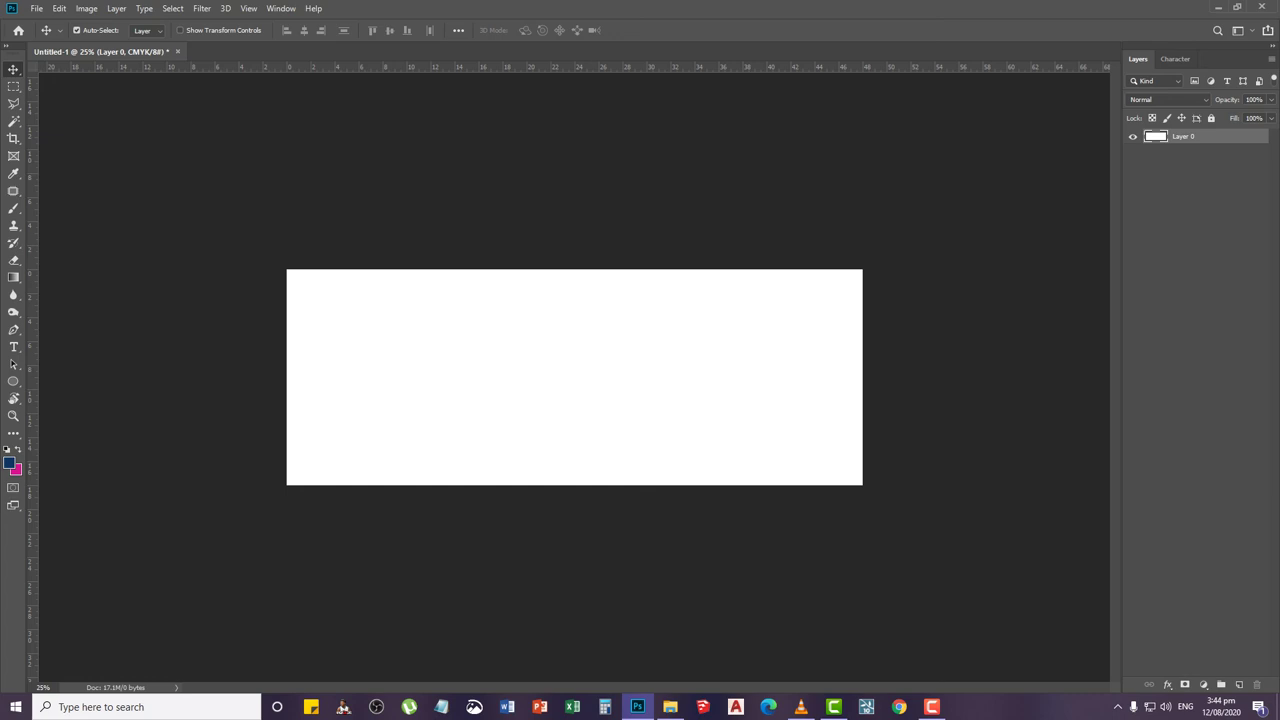
right_click(1204, 137)
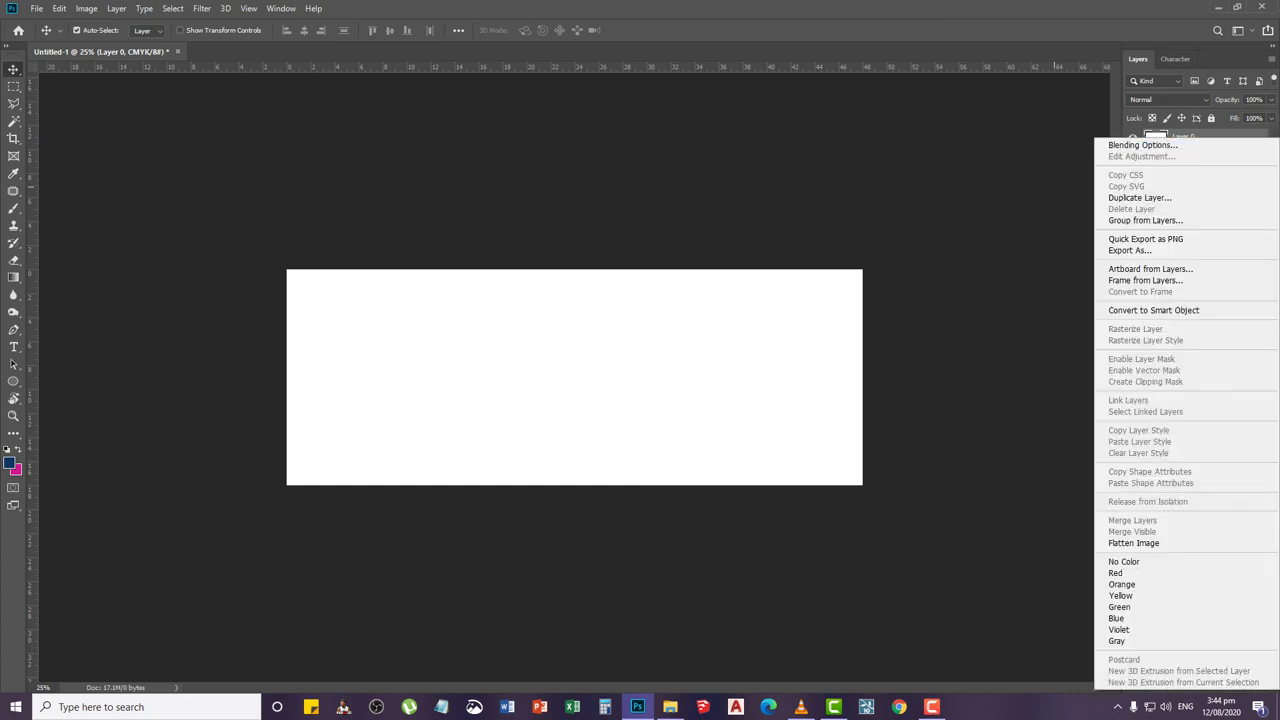
key(Escape)
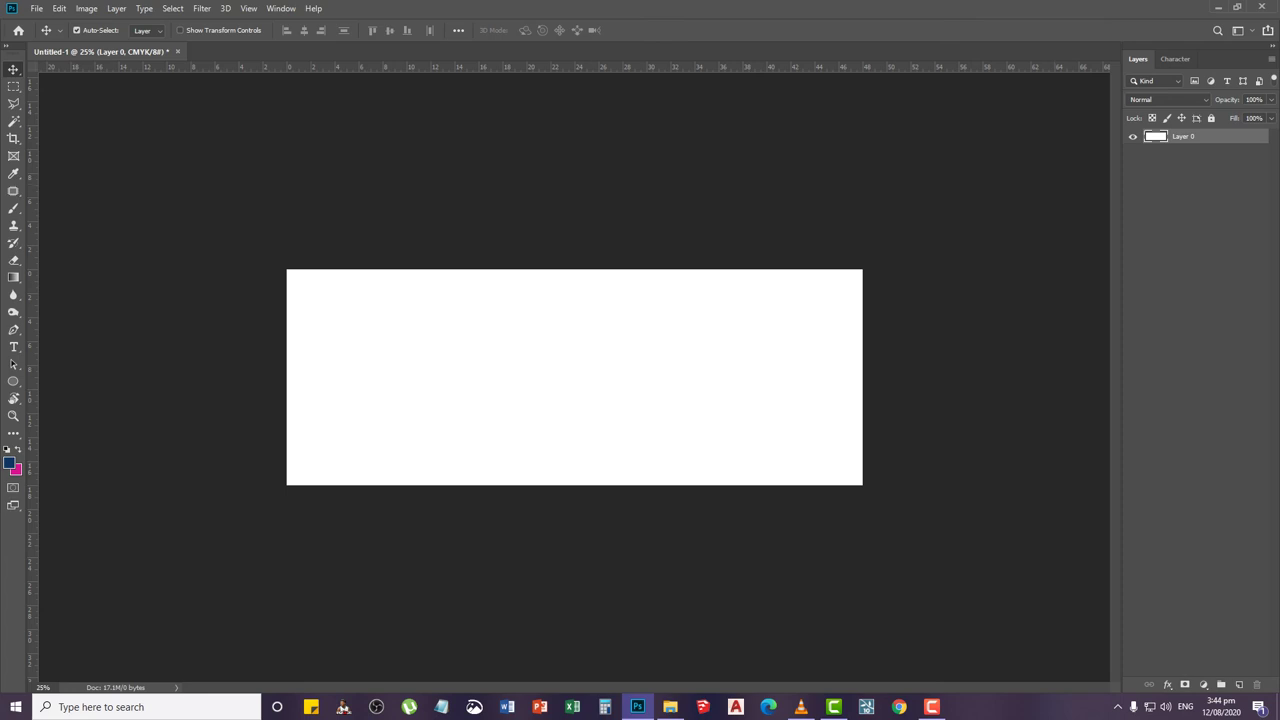
click(87, 8)
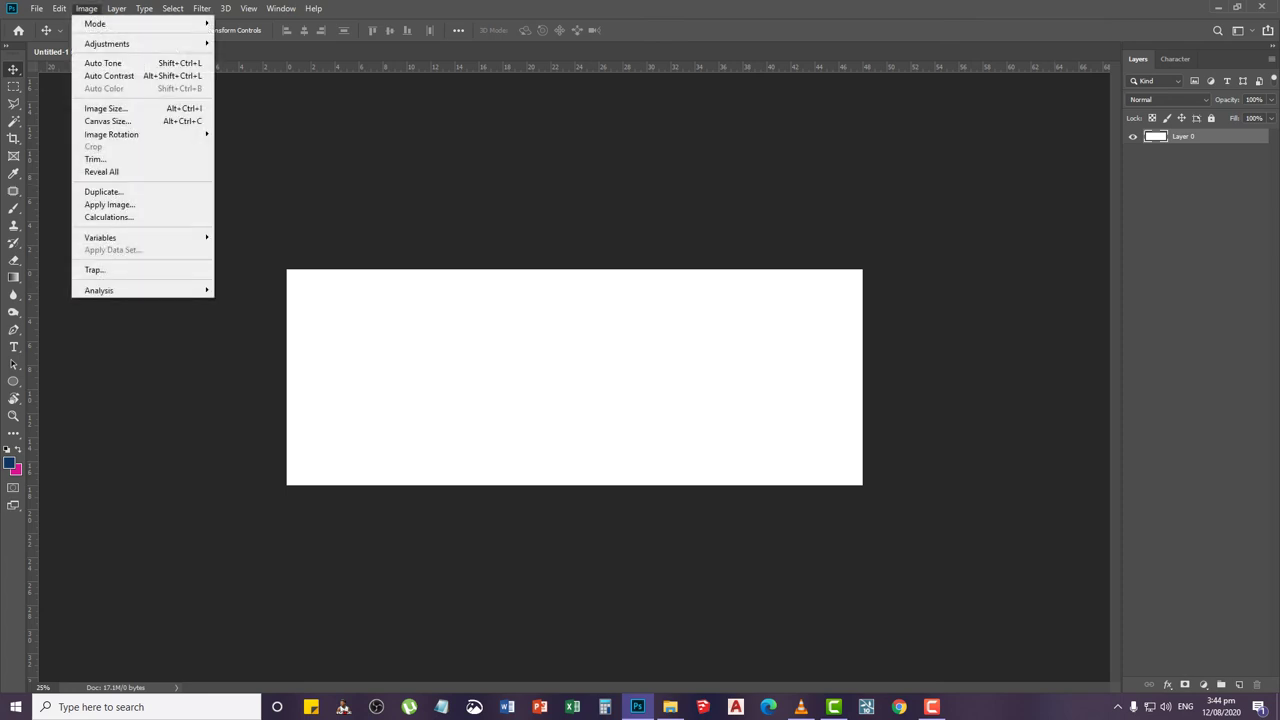
mouse_move(107, 44)
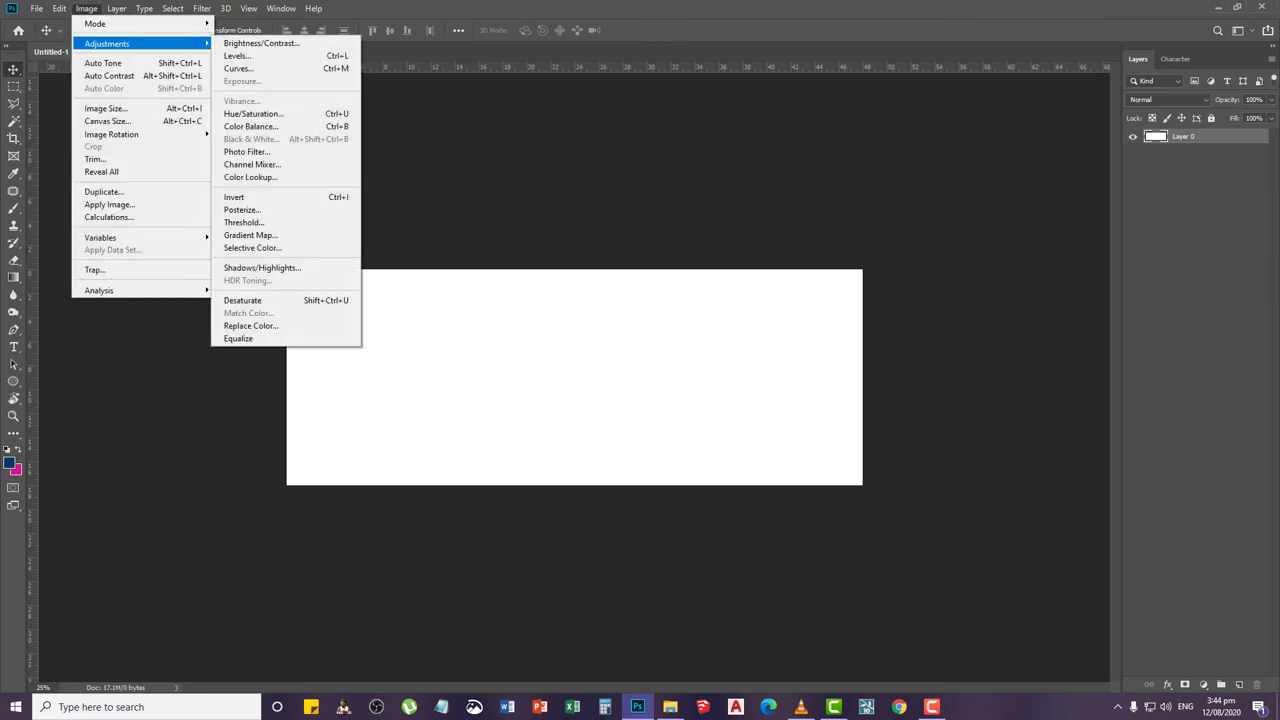
key(Right)
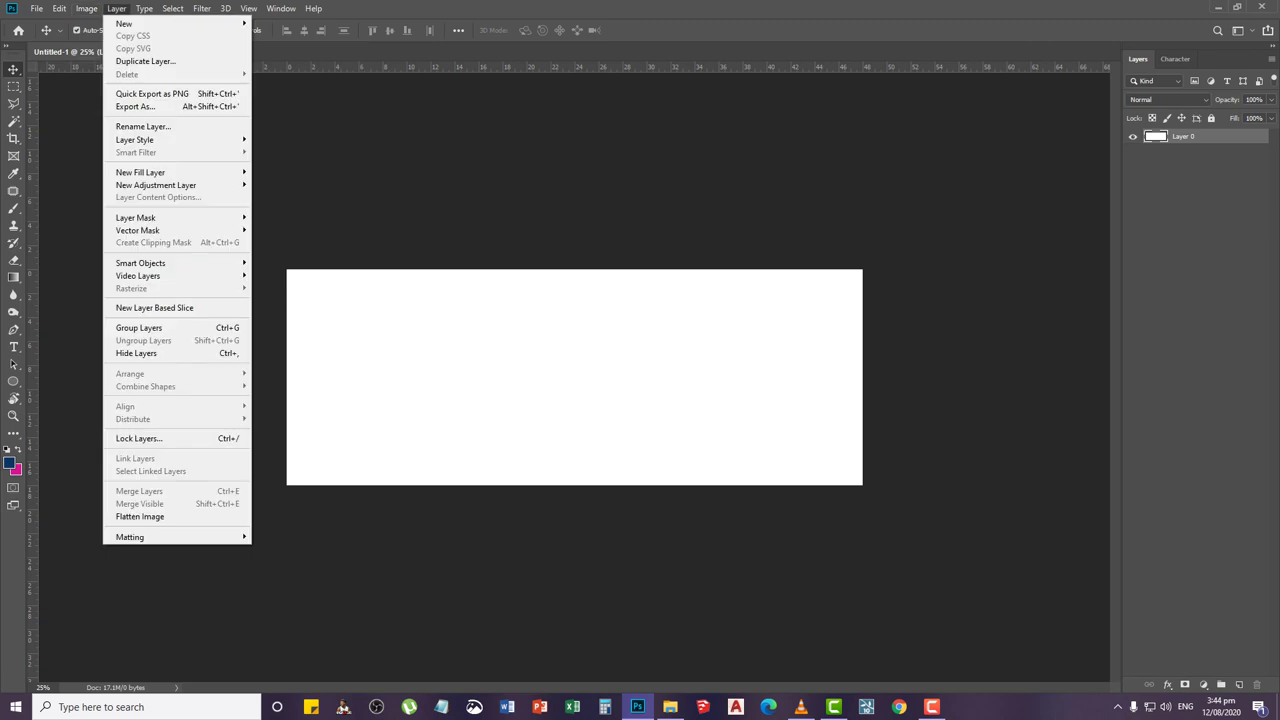
mouse_move(140, 172)
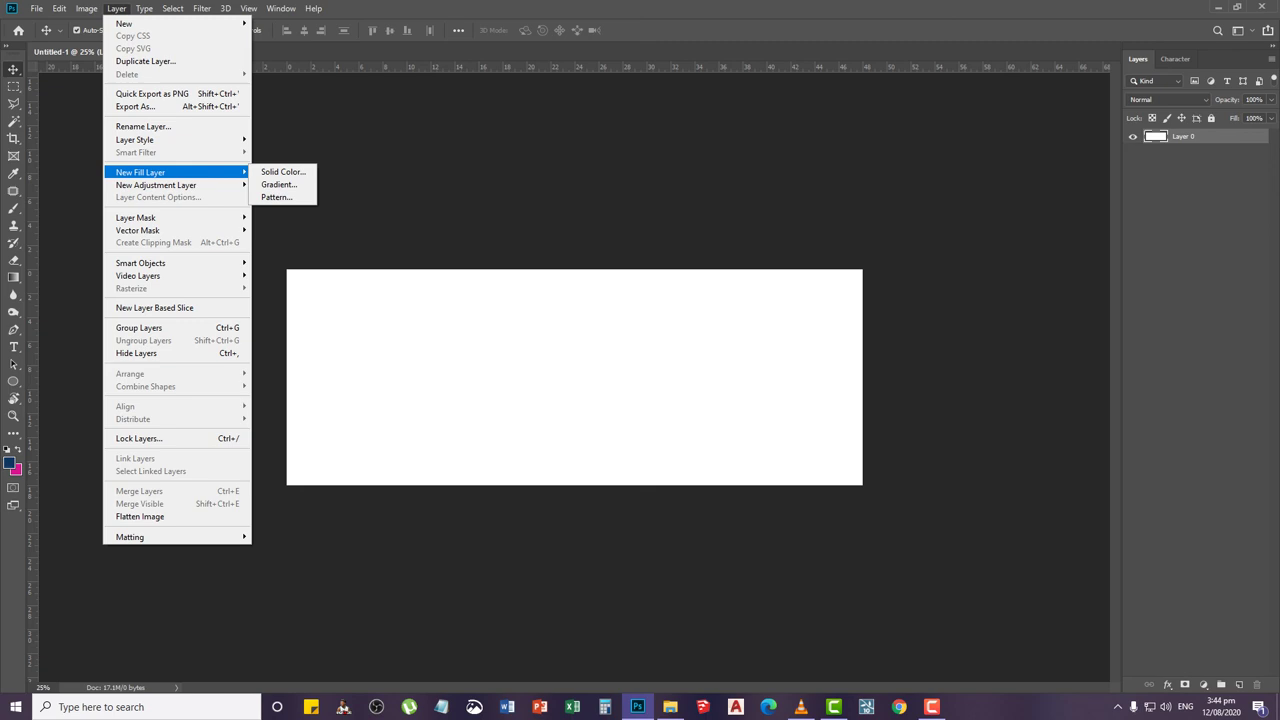
key(Escape)
key(Escape)
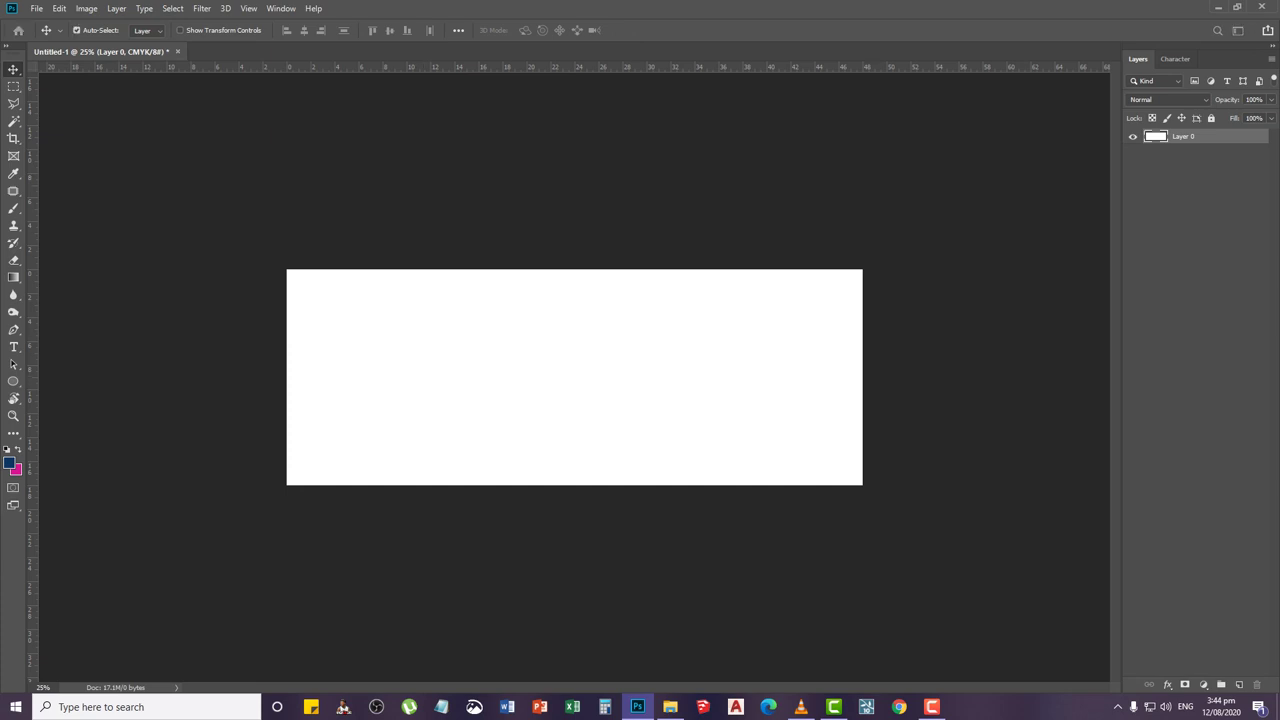
key(ctrl+n)
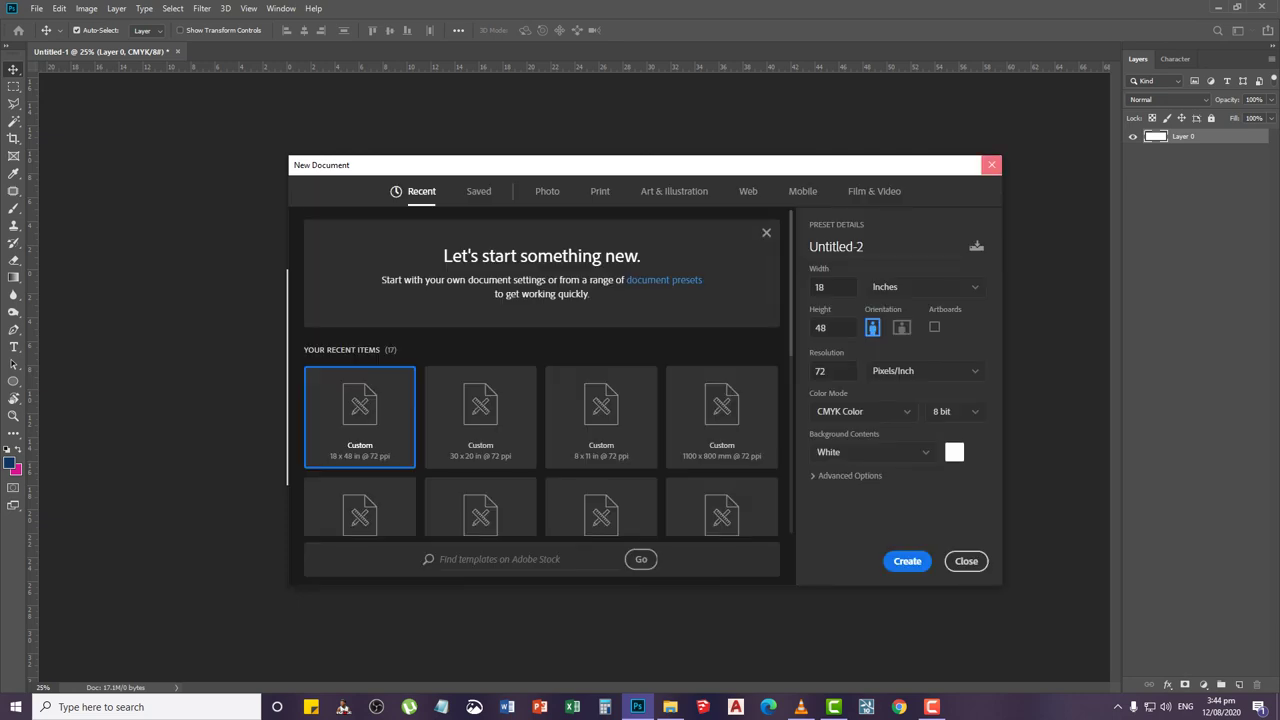
click(991, 164)
Add a new layer named BACKGROUND and fill it with the dark blue foreground color
key(ctrl+shift+n)
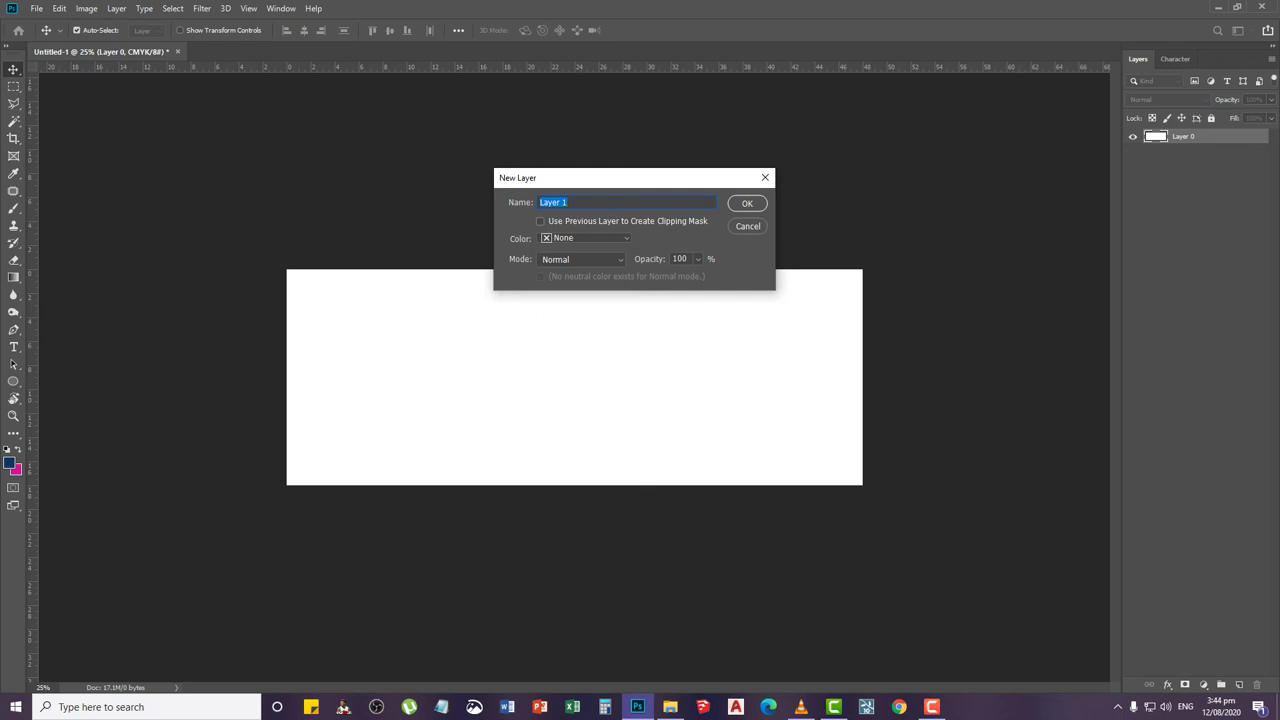
text(BACKGROUND)
click(747, 203)
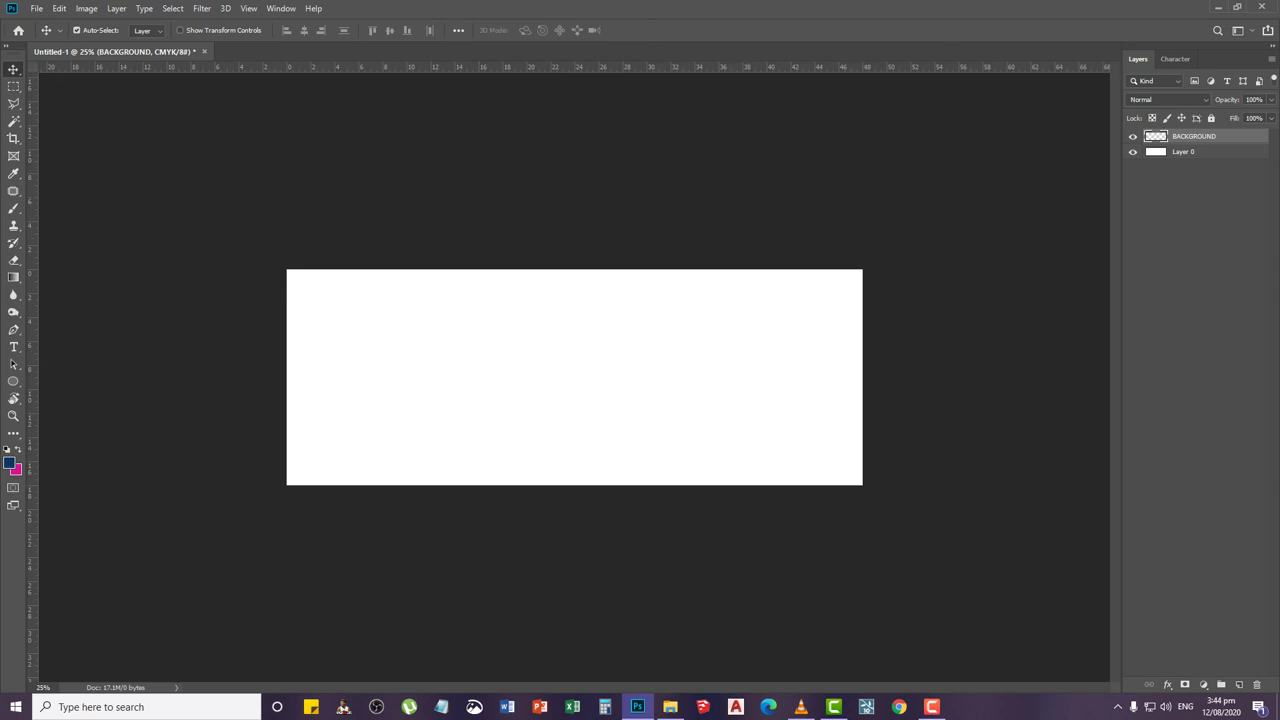
key(alt+BackSpace)
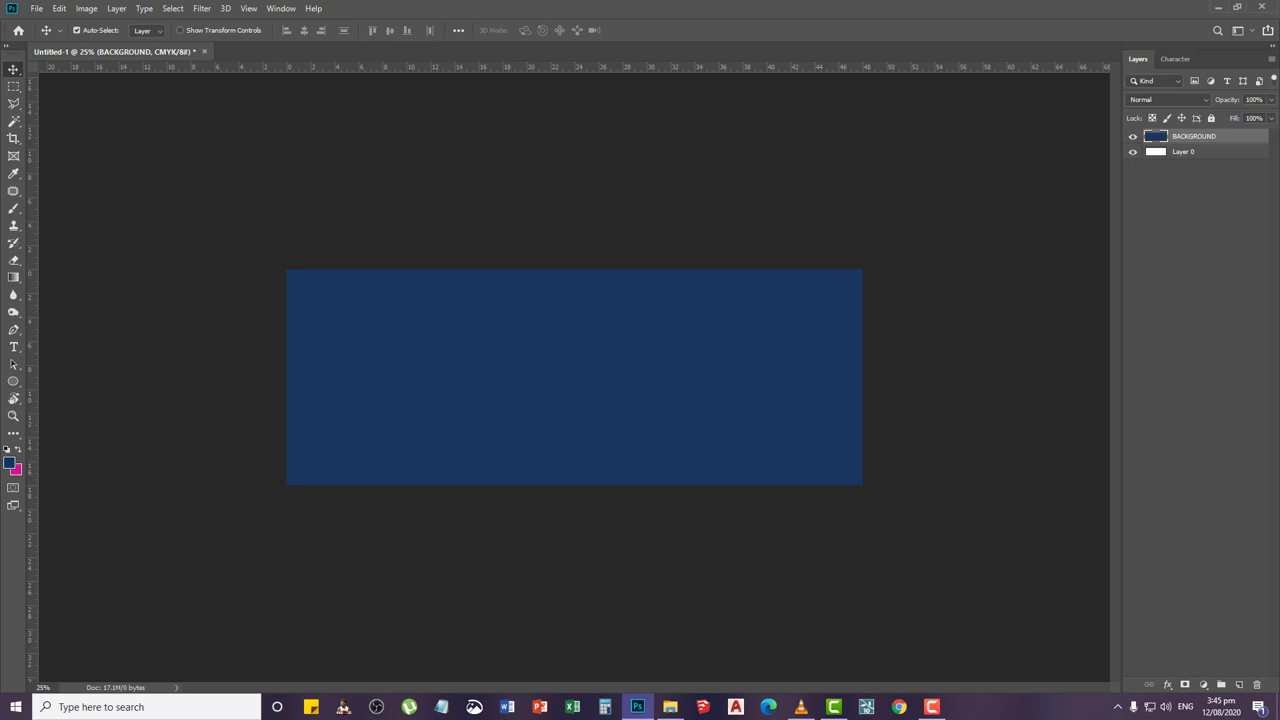
Add a Gradient Overlay to the BACKGROUND layer using the Yellow-Green, Red-Violet gradient preset
double_click(1228, 136)
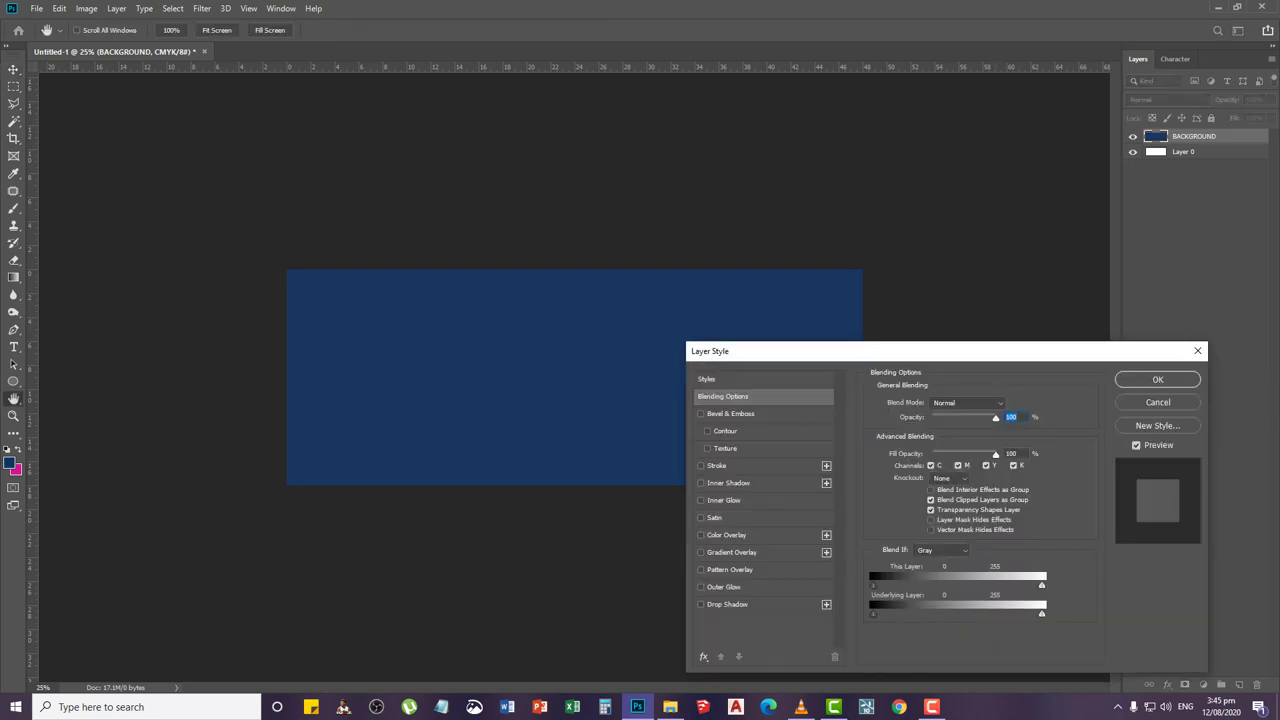
click(701, 552)
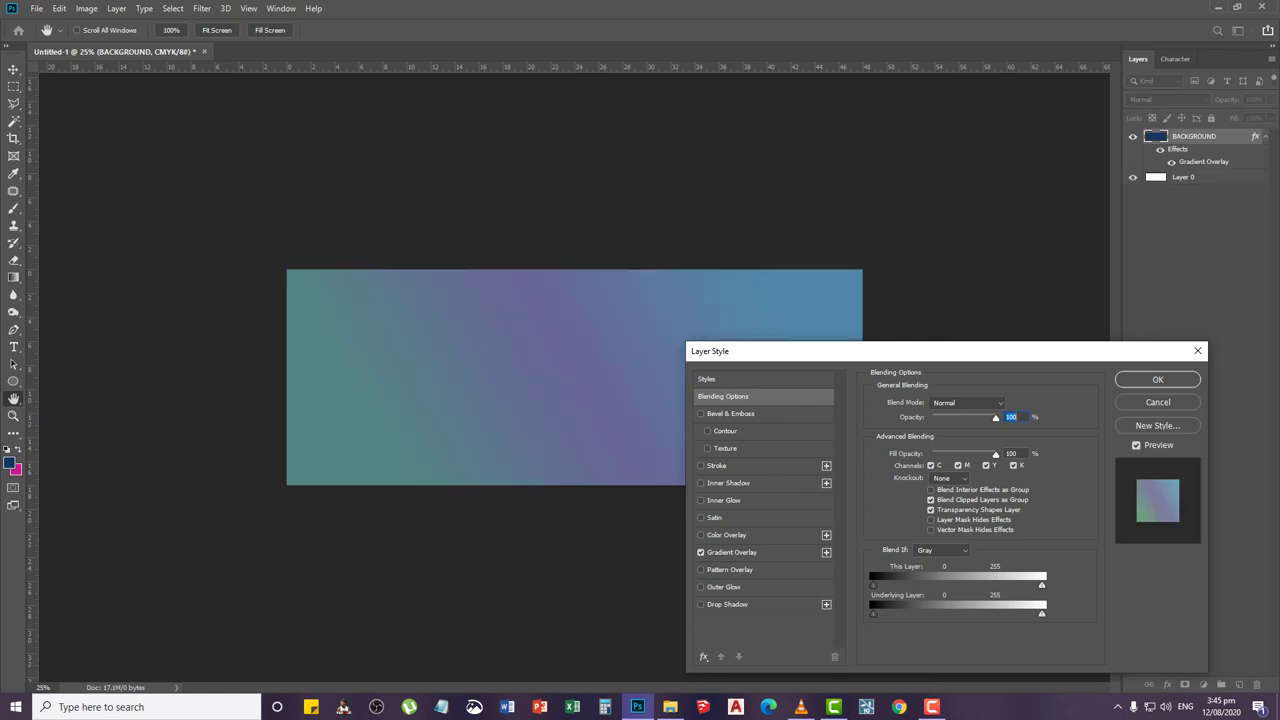
click(733, 553)
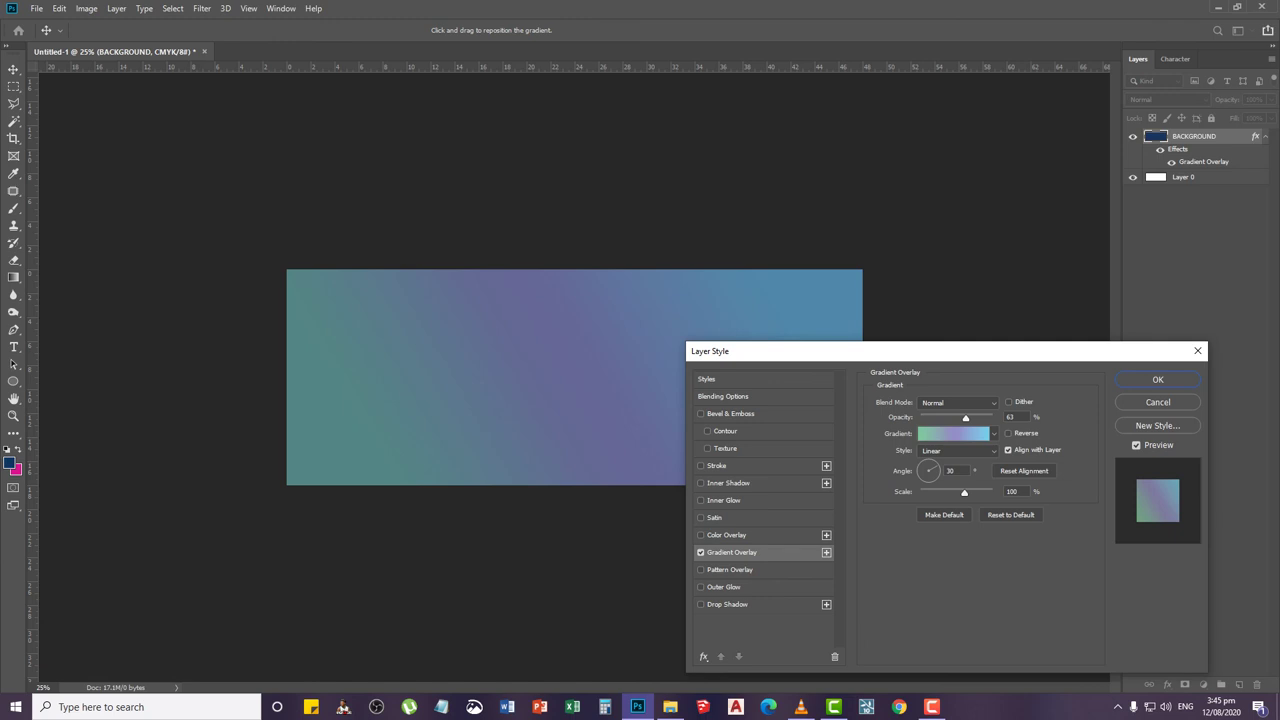
click(953, 433)
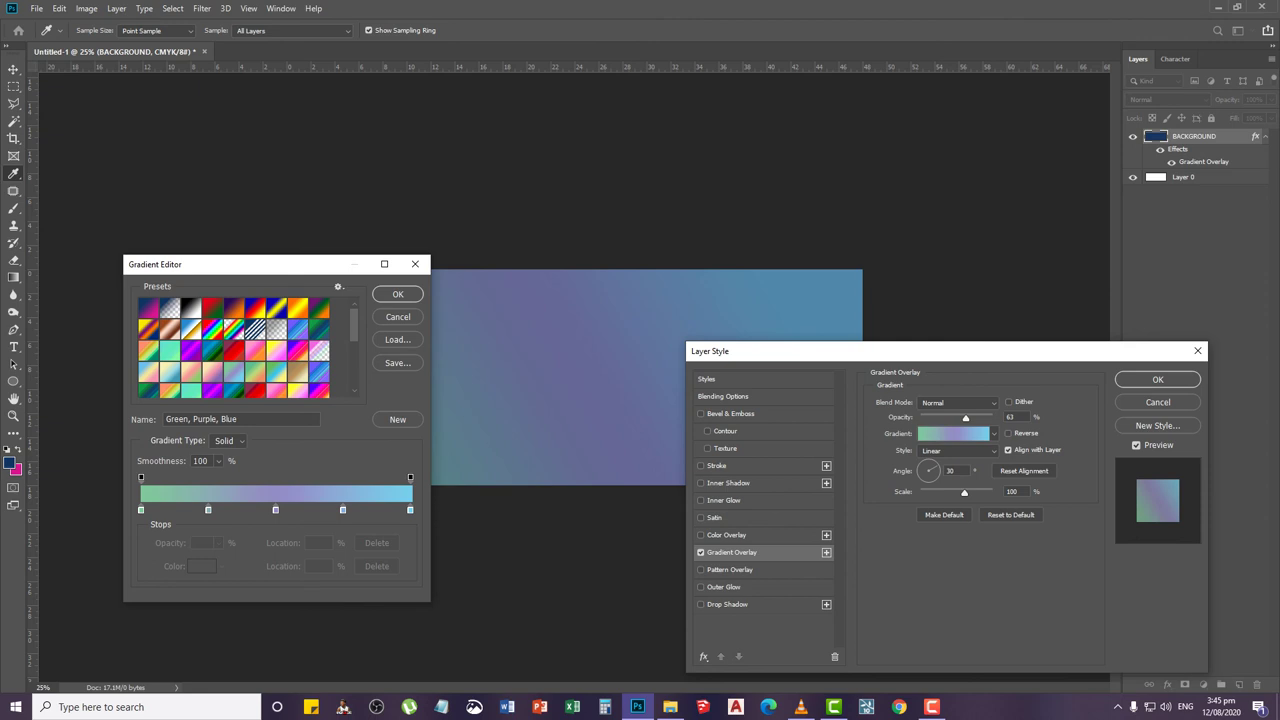
scroll(234, 347, down, 1)
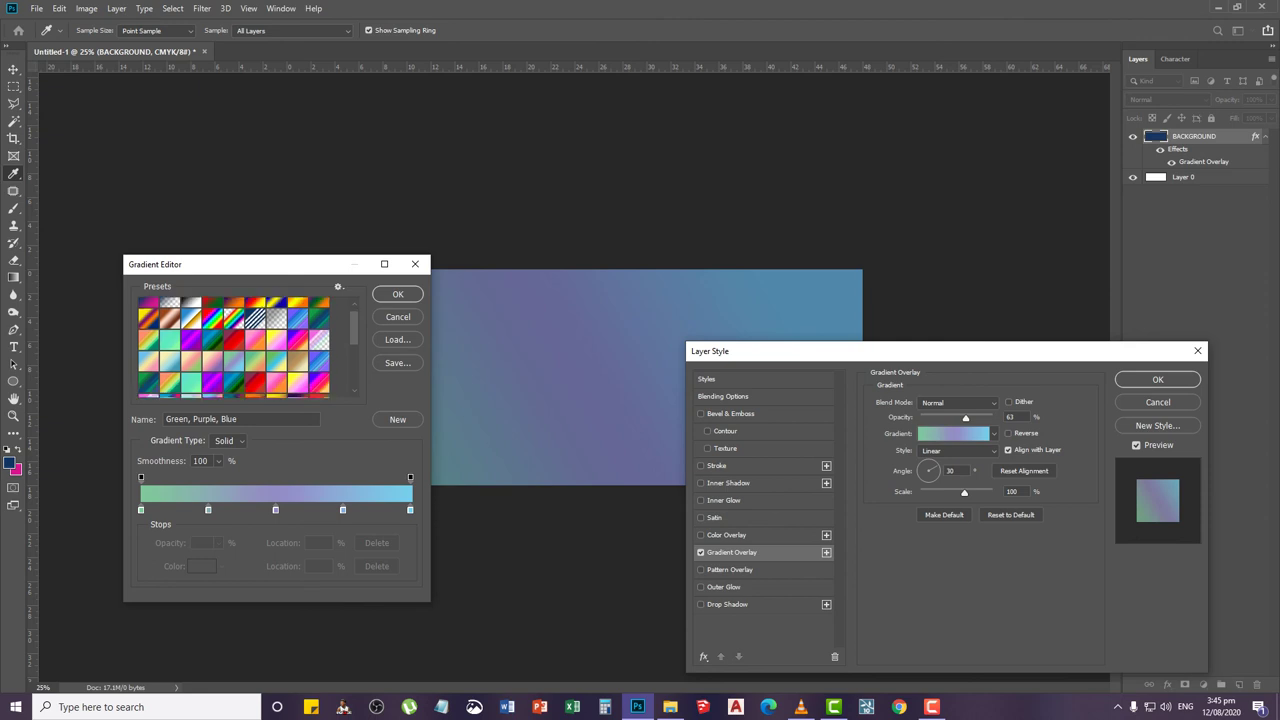
scroll(233, 347, down, 1)
scroll(234, 347, down, 2)
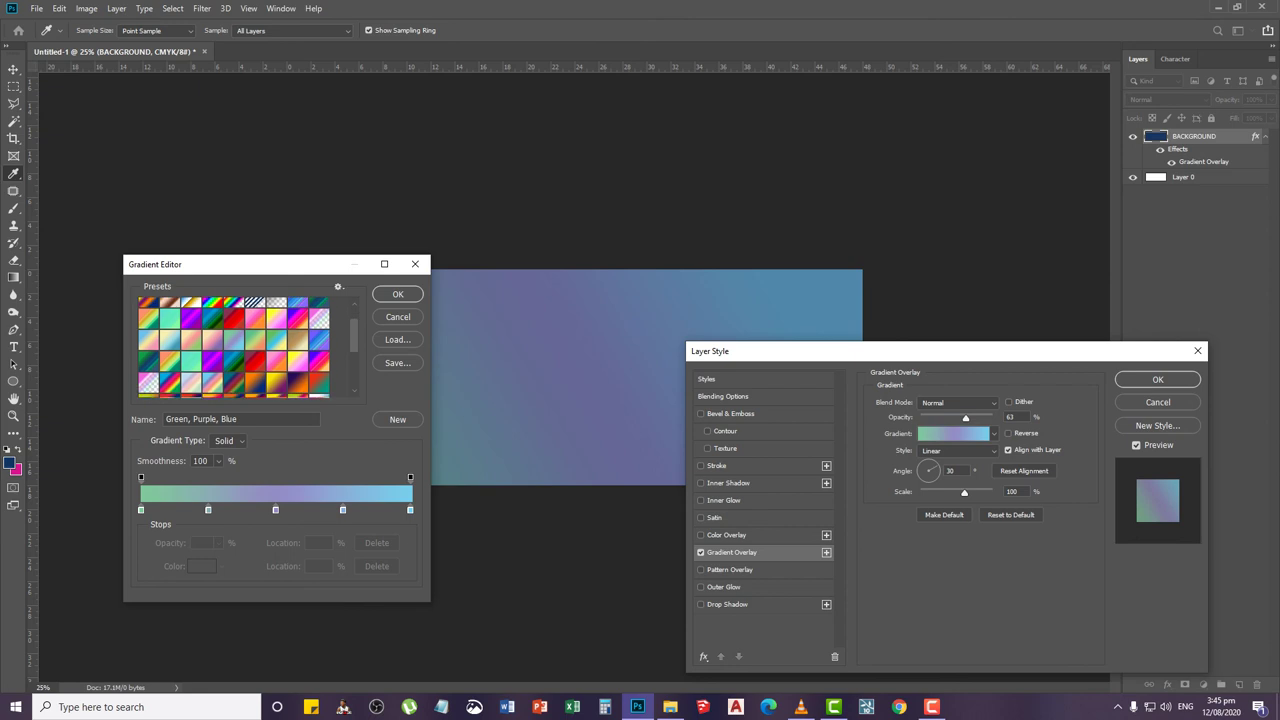
scroll(234, 347, down, 3)
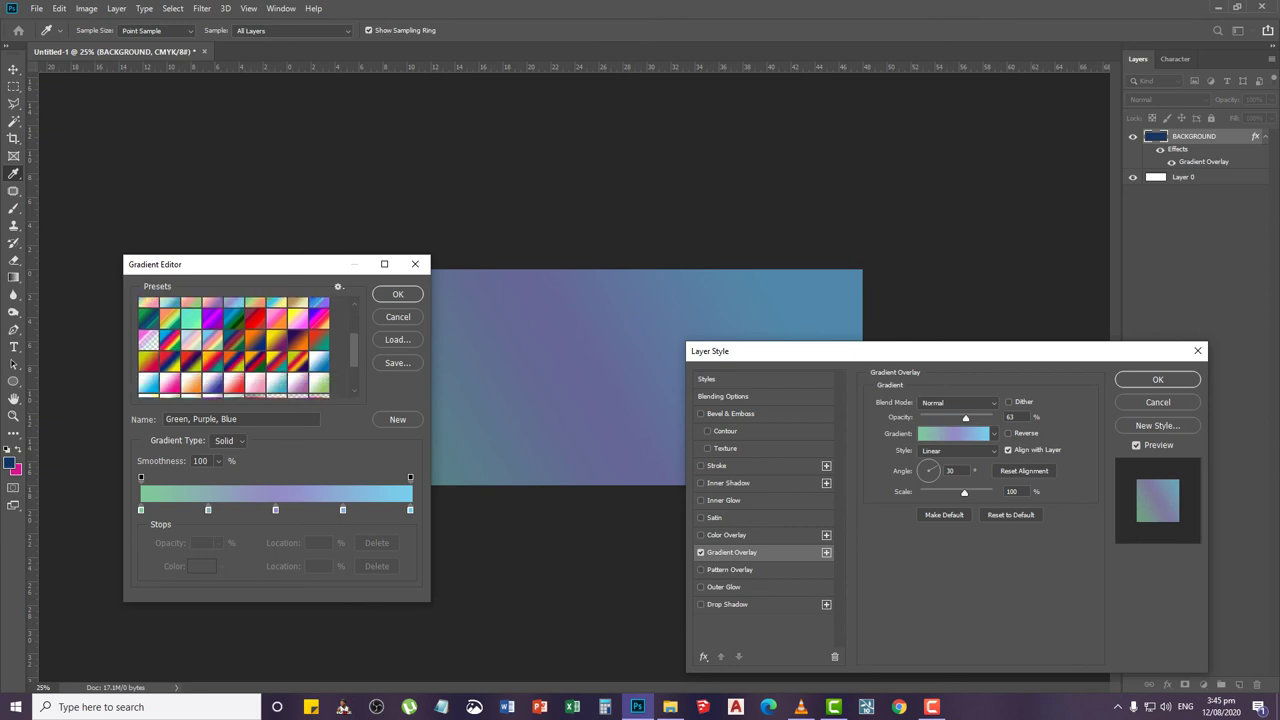
click(150, 361)
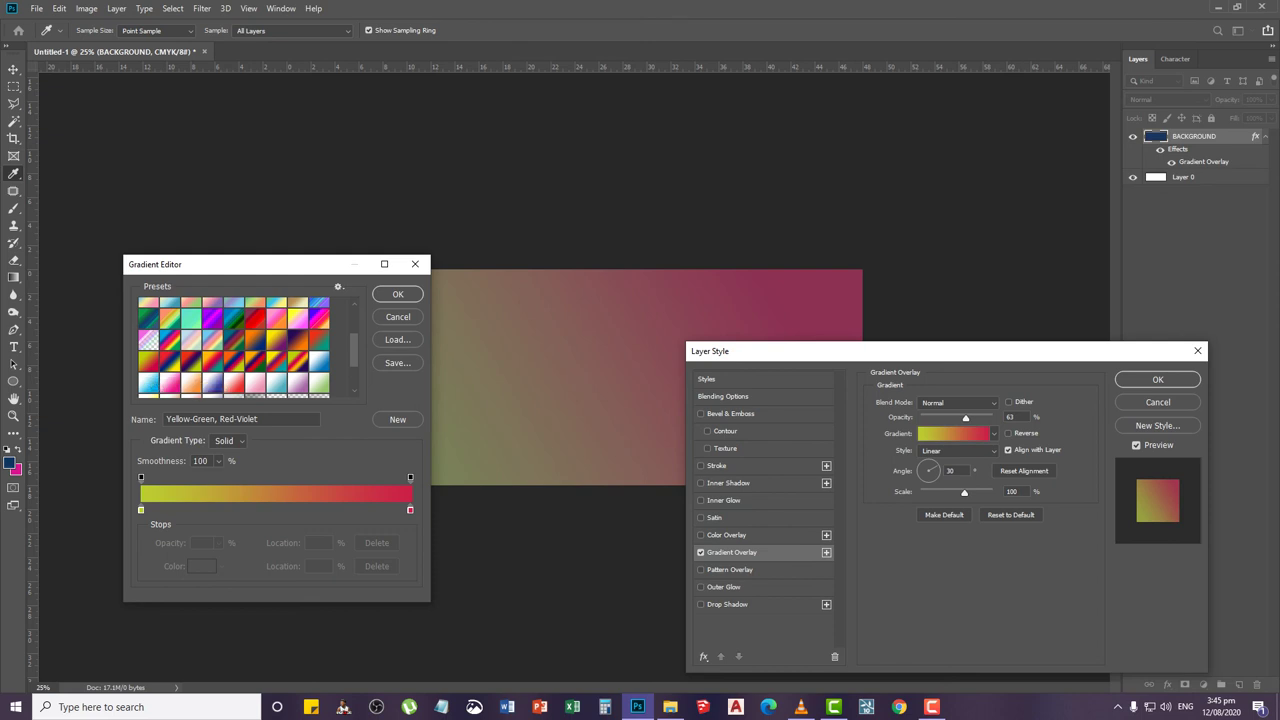
click(397, 294)
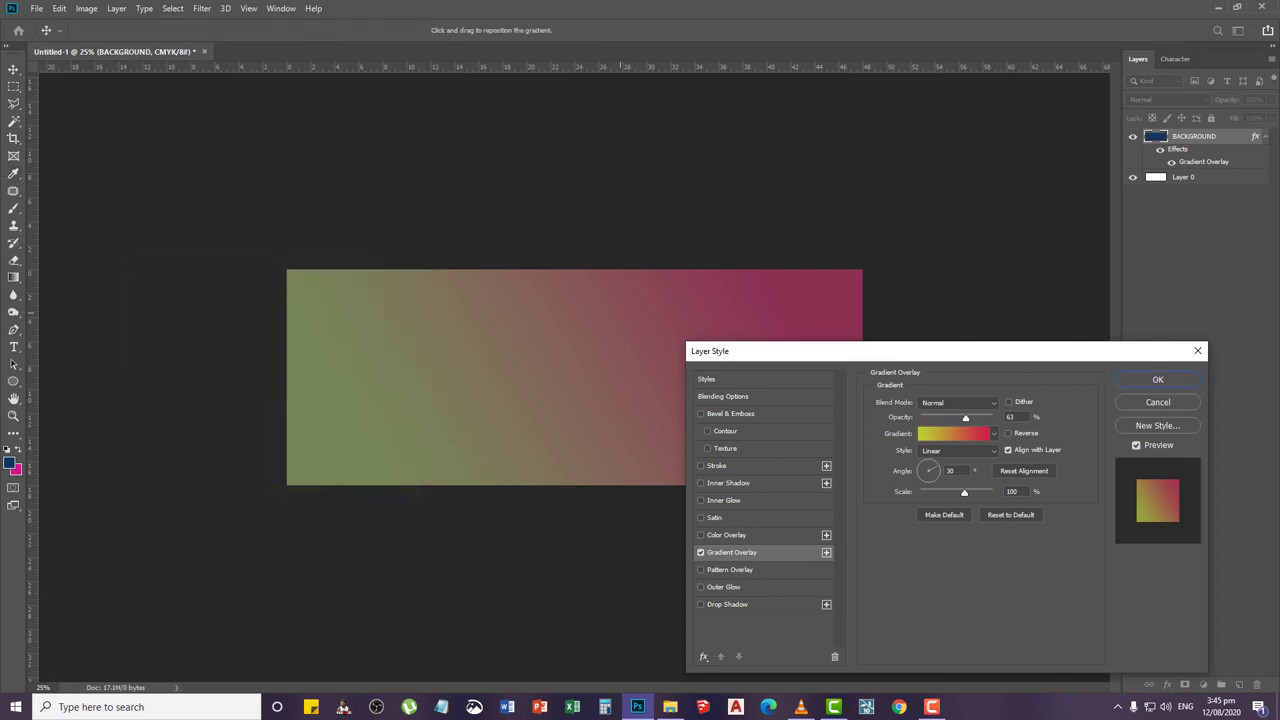
Set the gradient overlay's angle to 129°
drag(865, 353, 910, 219)
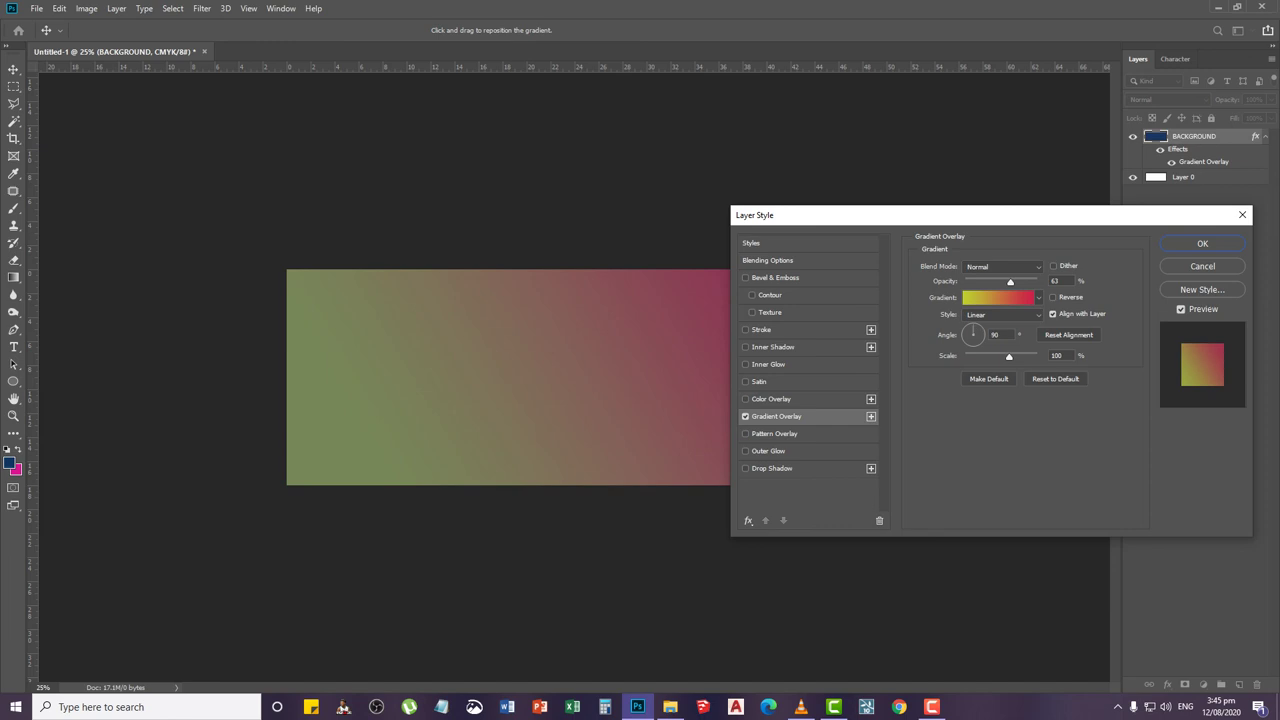
drag(973, 326, 964, 333)
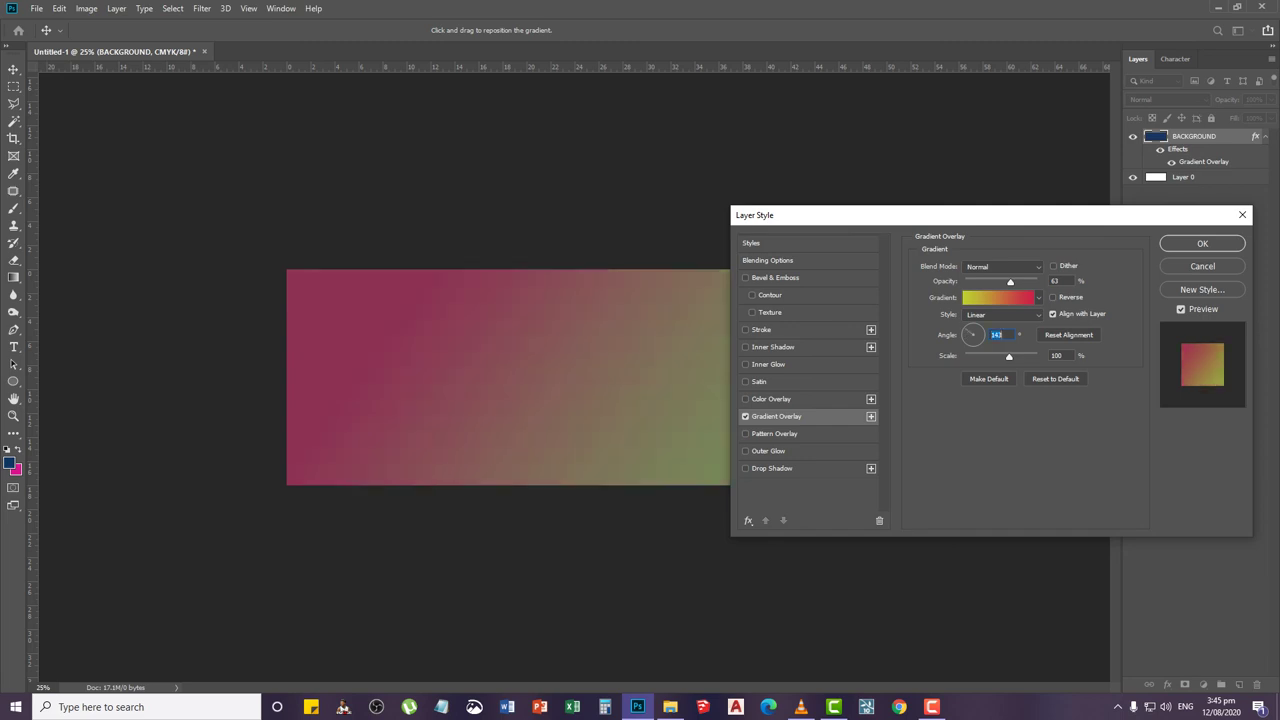
text(141)
Change the gradient's yellow-green starting color stop to bright yellow, ffd800
click(998, 298)
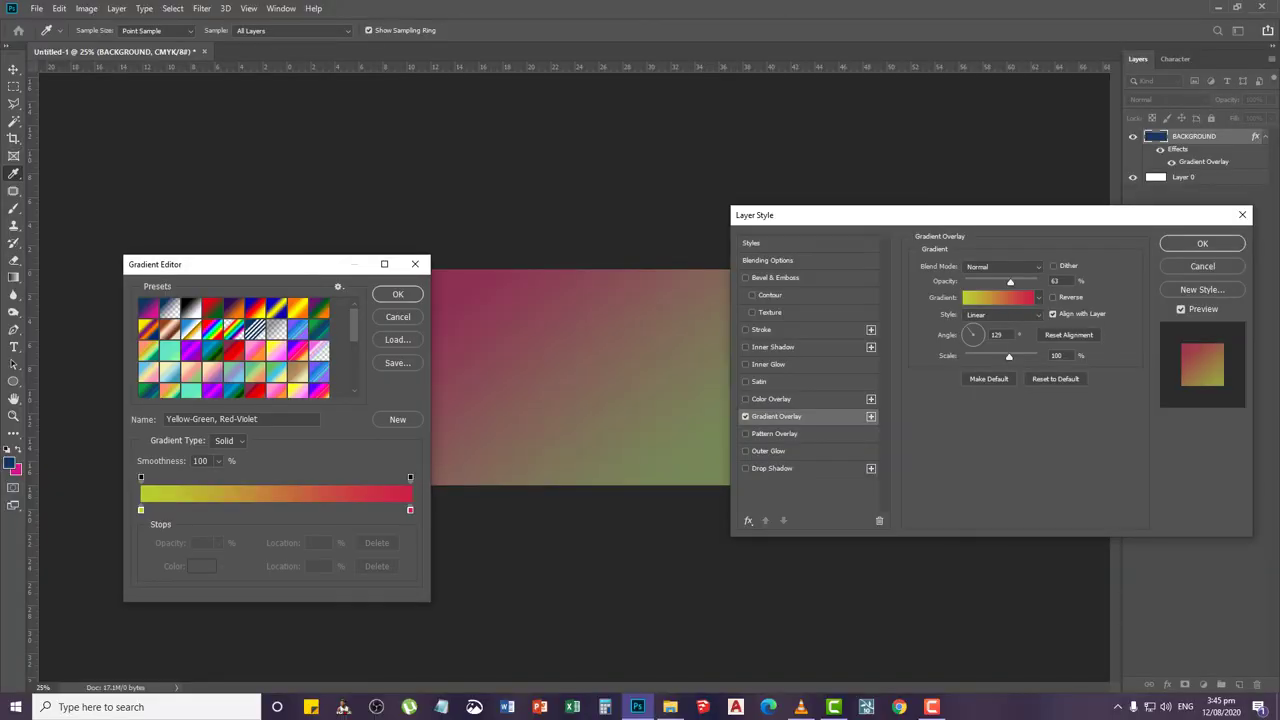
click(141, 510)
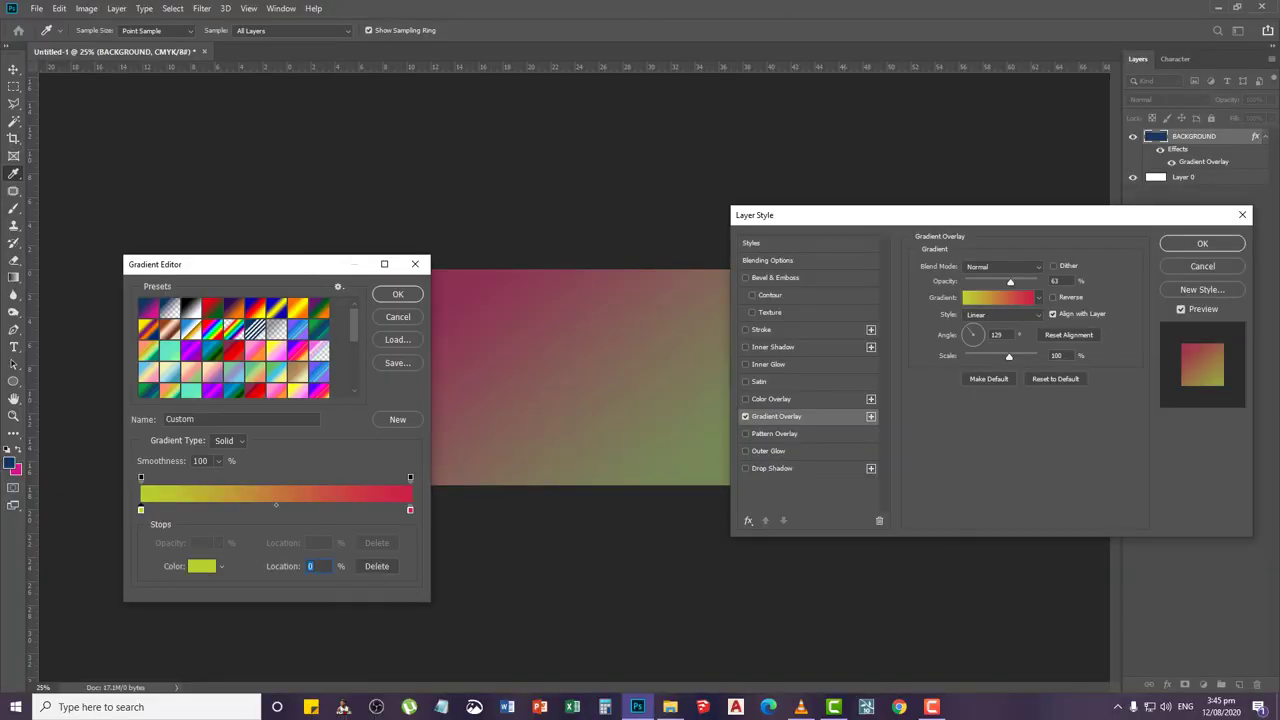
click(202, 566)
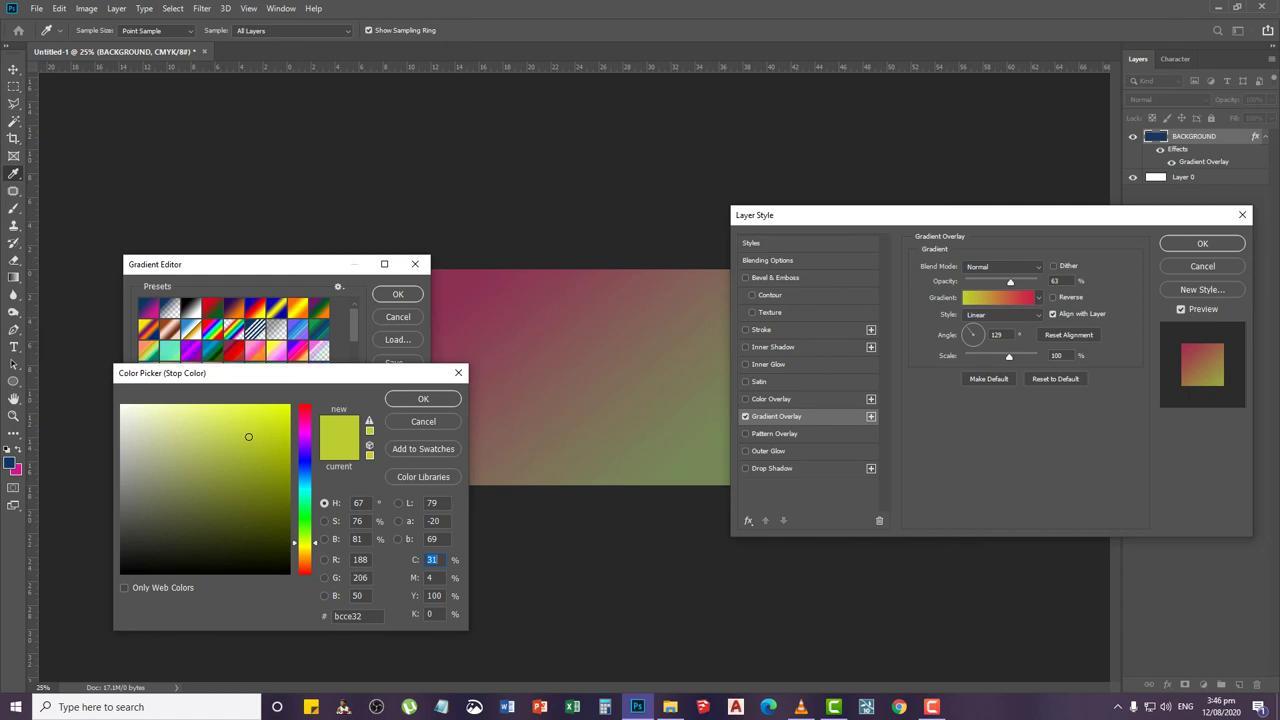
click(305, 550)
drag(284, 486, 290, 404)
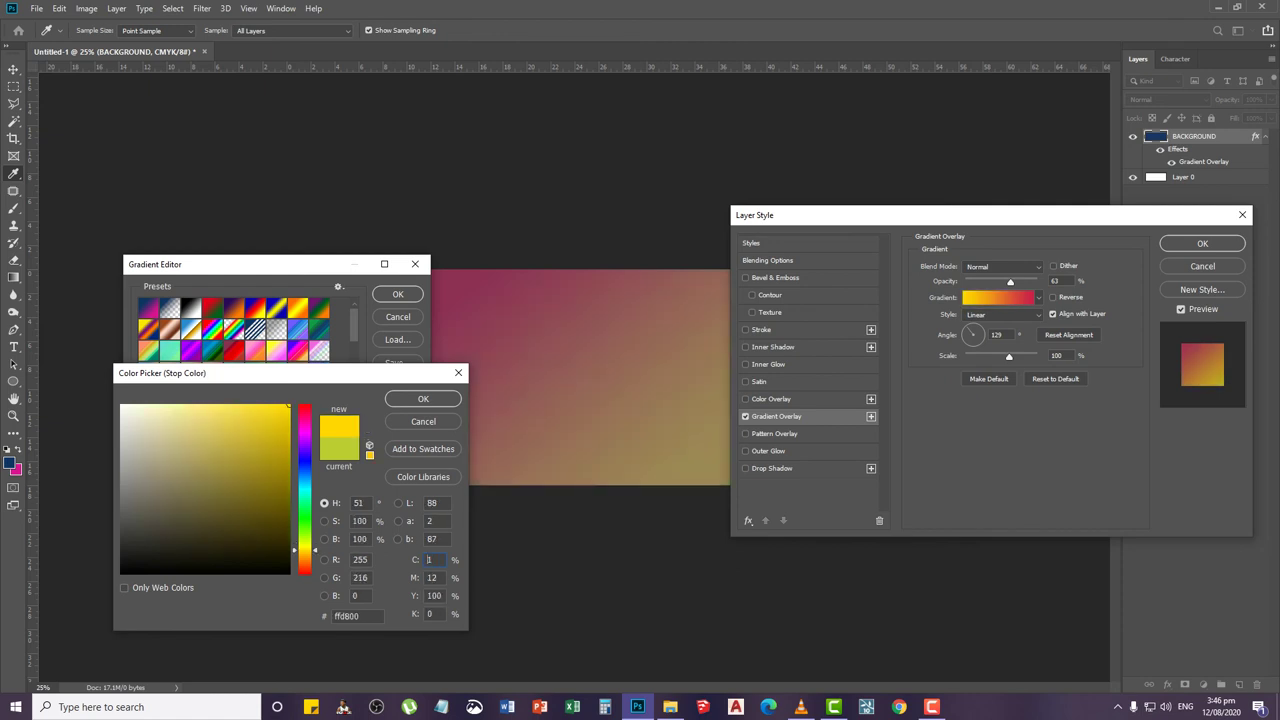
click(423, 398)
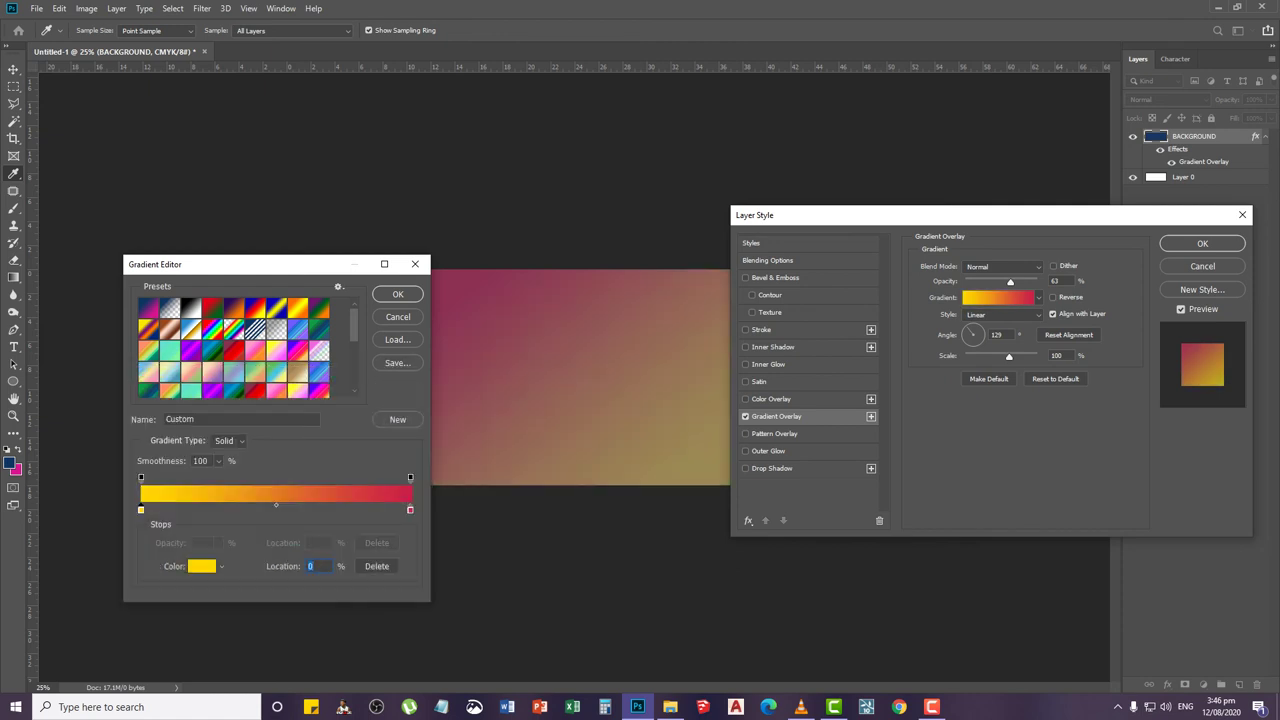
Change the gradient's red-violet ending color stop to pure red, ff0000
key(Return)
drag(865, 215, 856, 34)
click(989, 113)
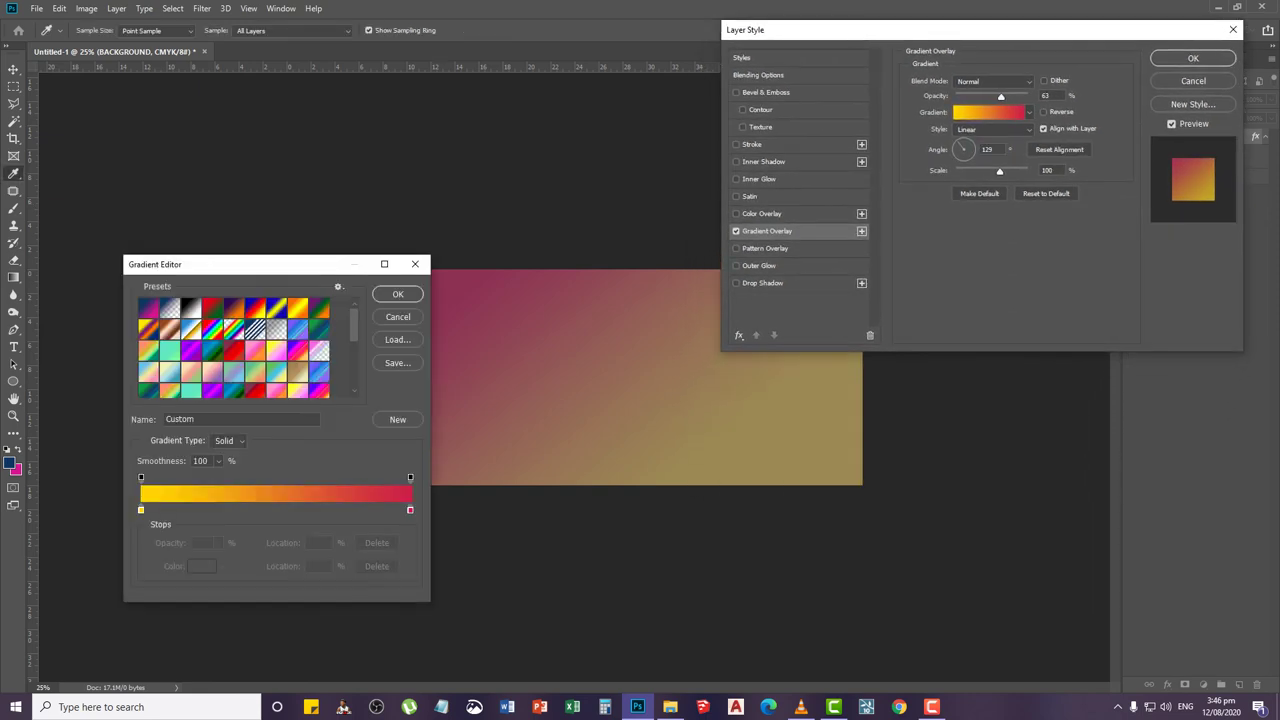
click(410, 510)
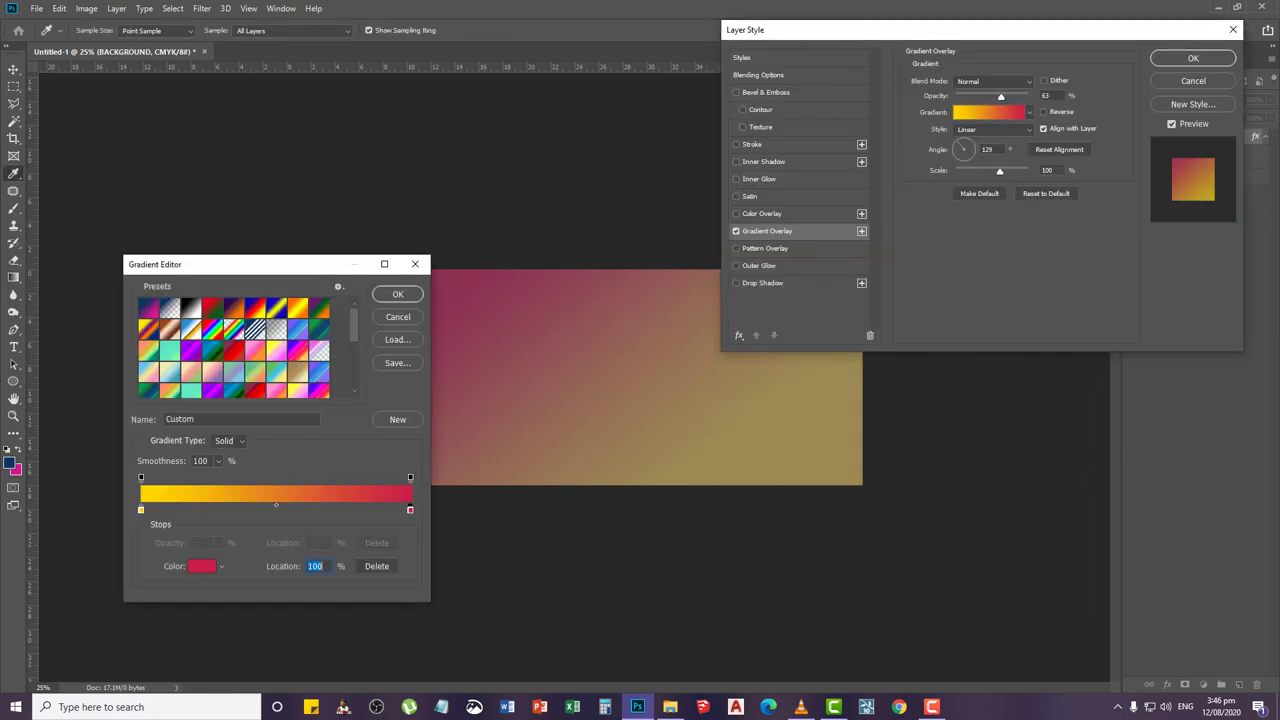
click(202, 566)
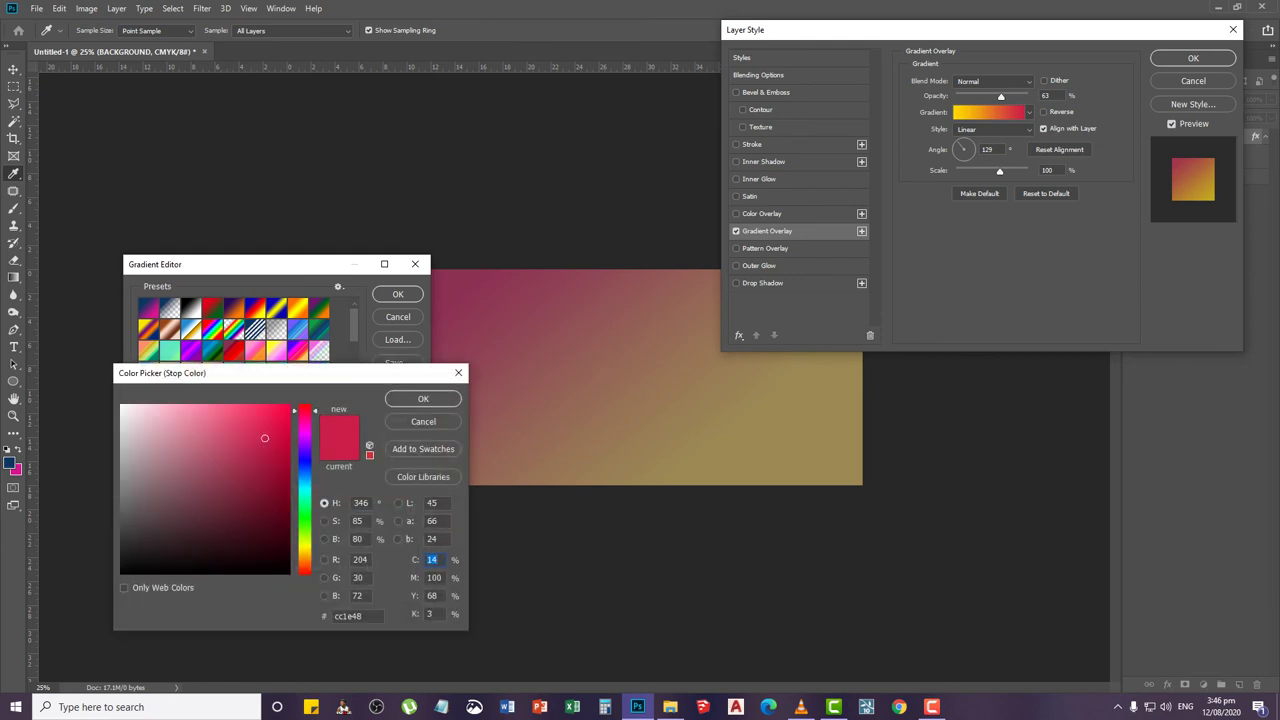
drag(305, 411, 290, 404)
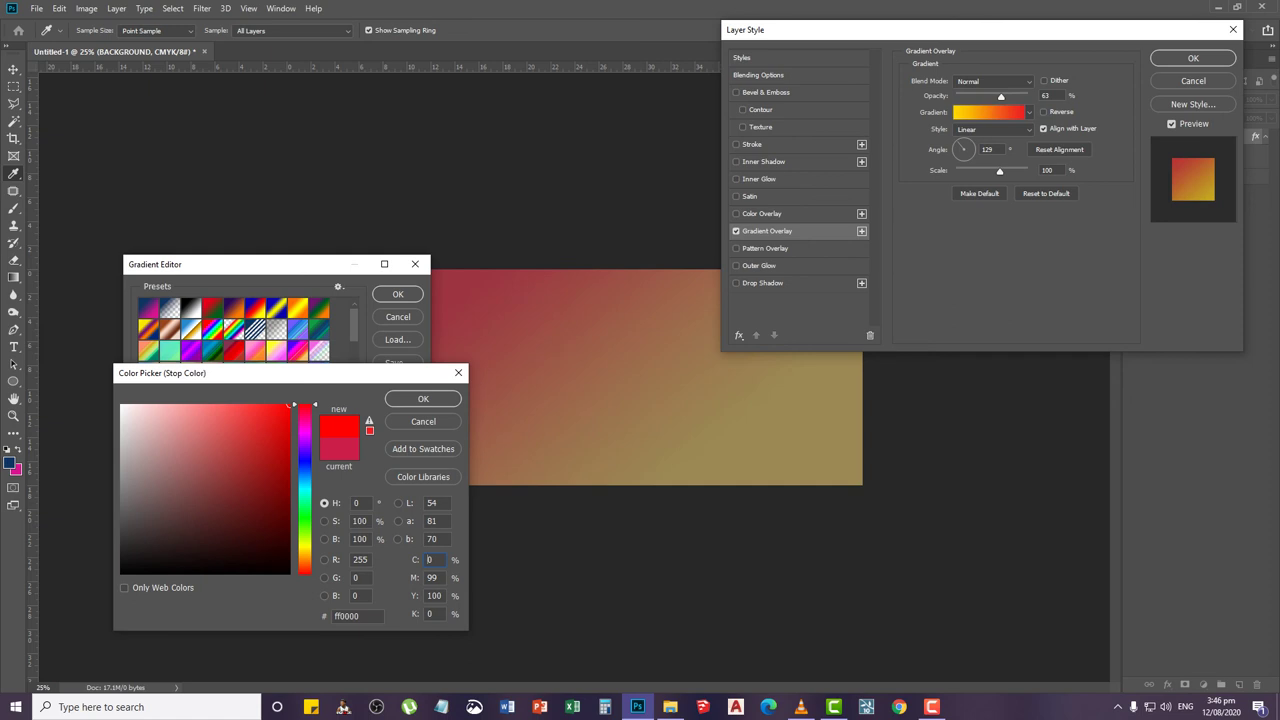
key(Return)
key(Return)
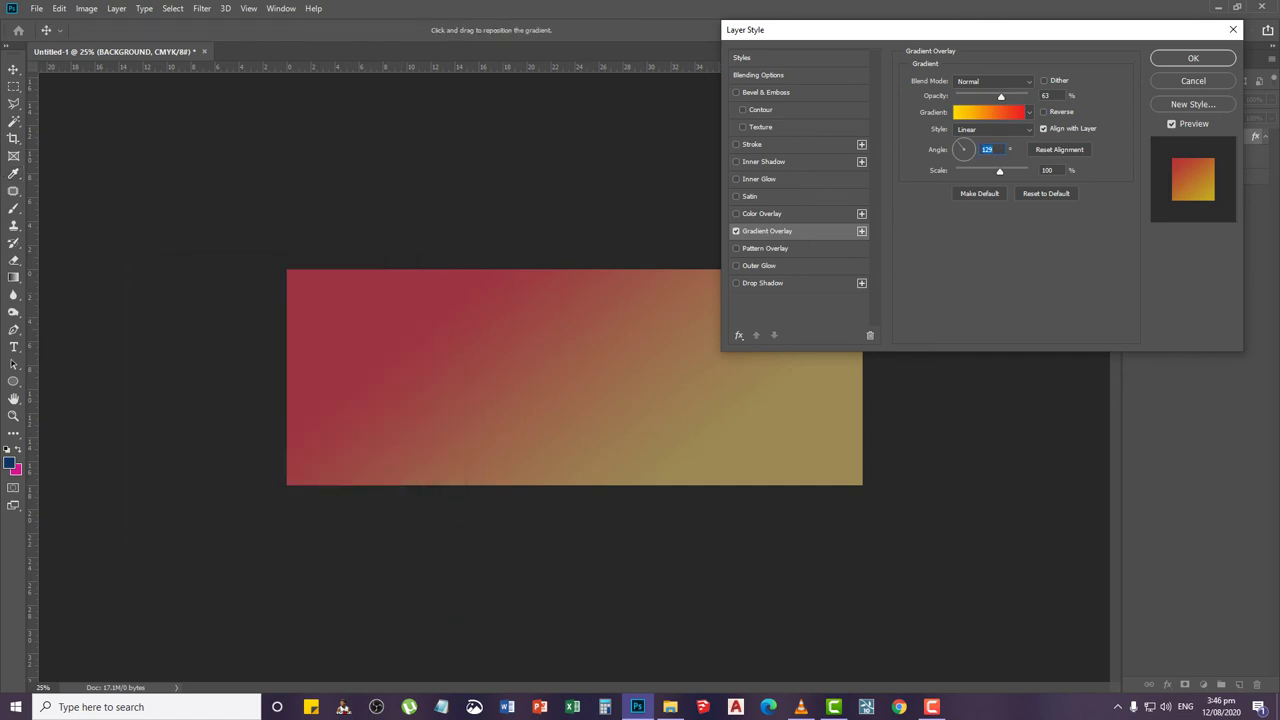
Move the gradient's yellow color stop to location 29%
click(988, 112)
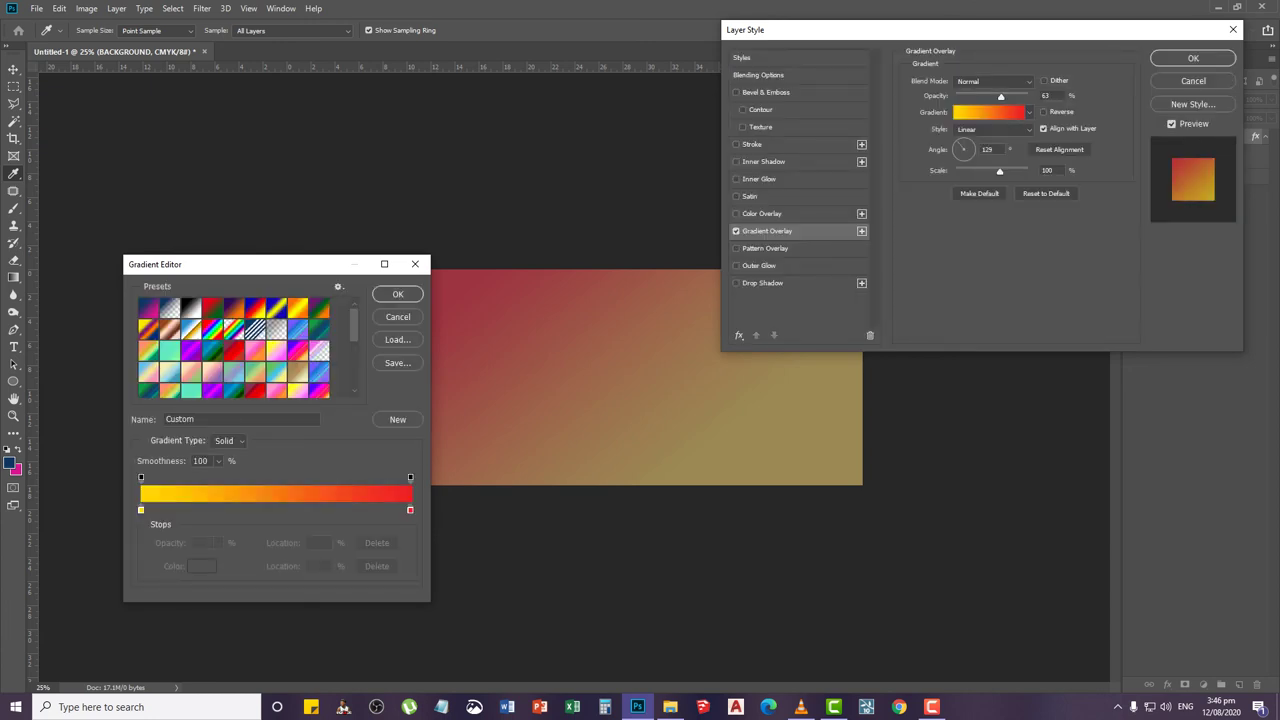
drag(141, 510, 219, 510)
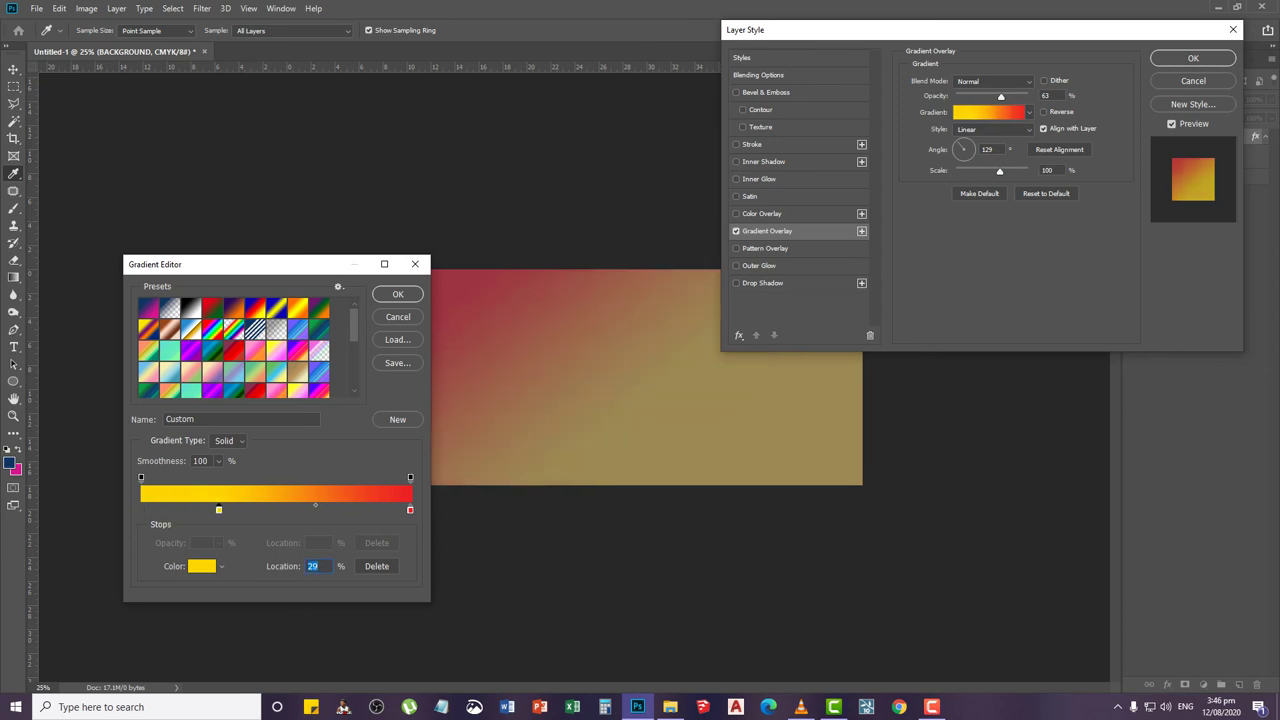
click(397, 294)
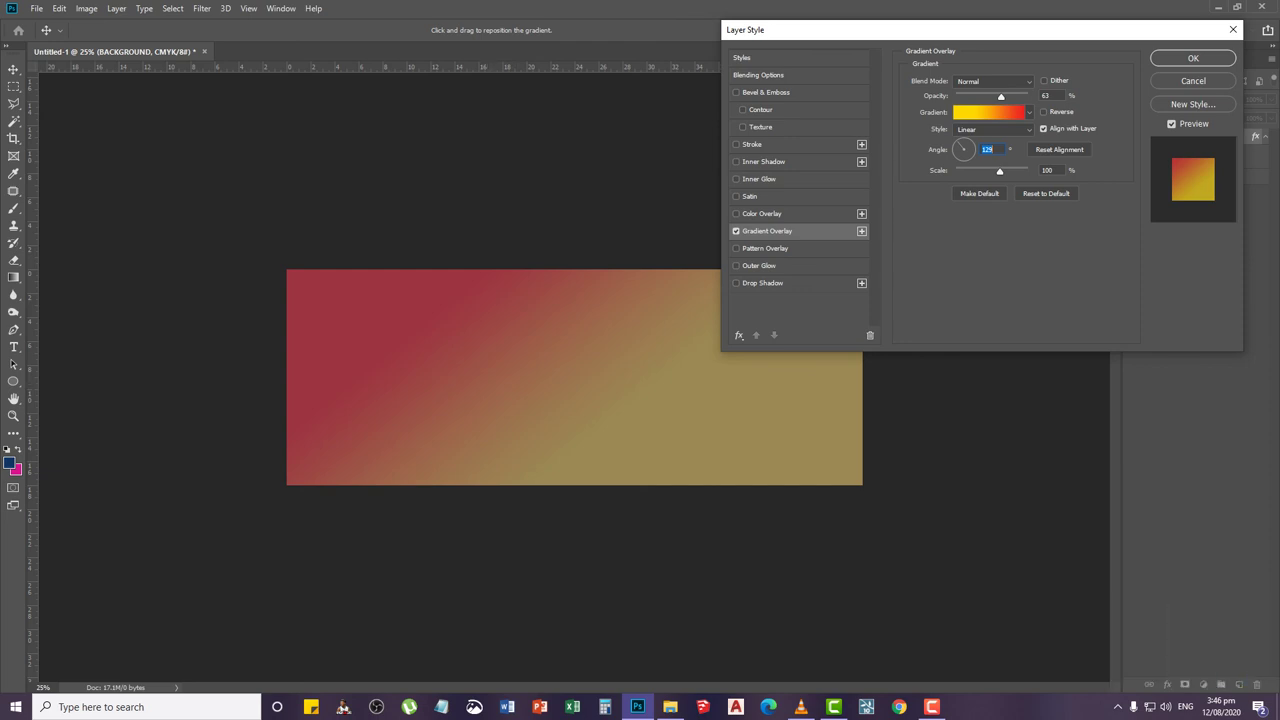
Set the gradient overlay's opacity to 83% and its angle to 153°, and apply the layer style
drag(1001, 97, 1017, 97)
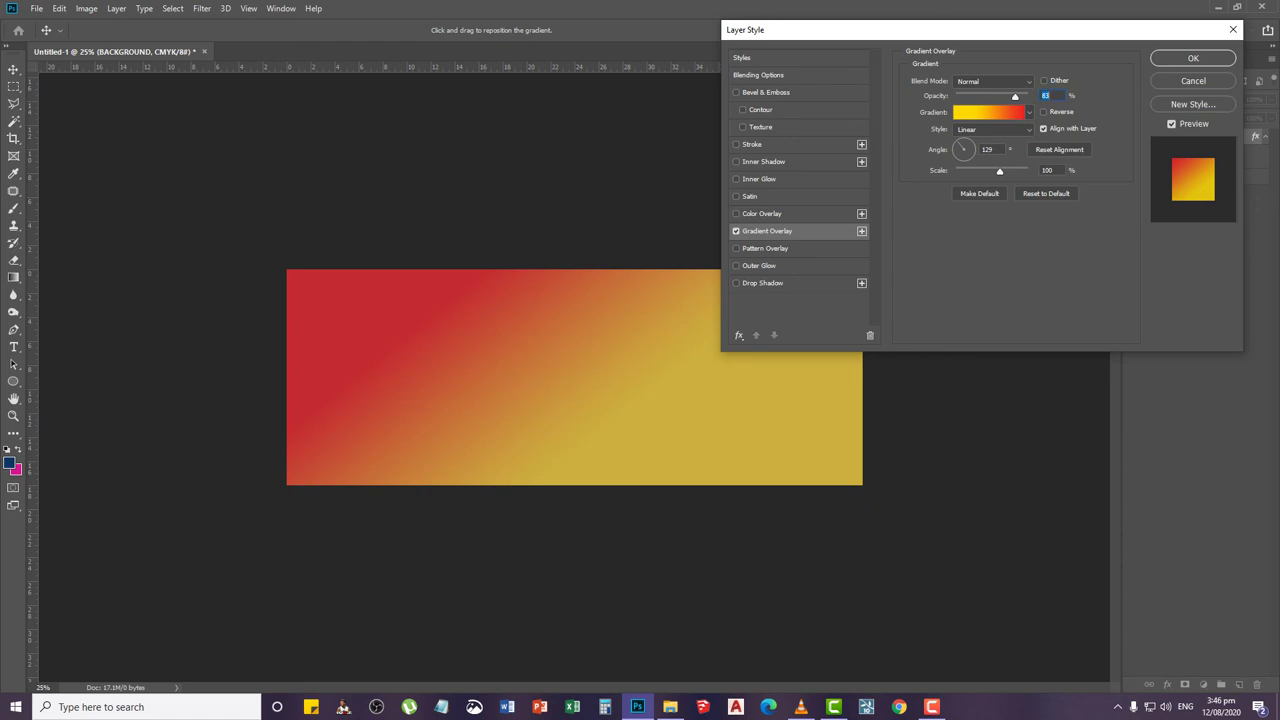
drag(957, 144, 956, 146)
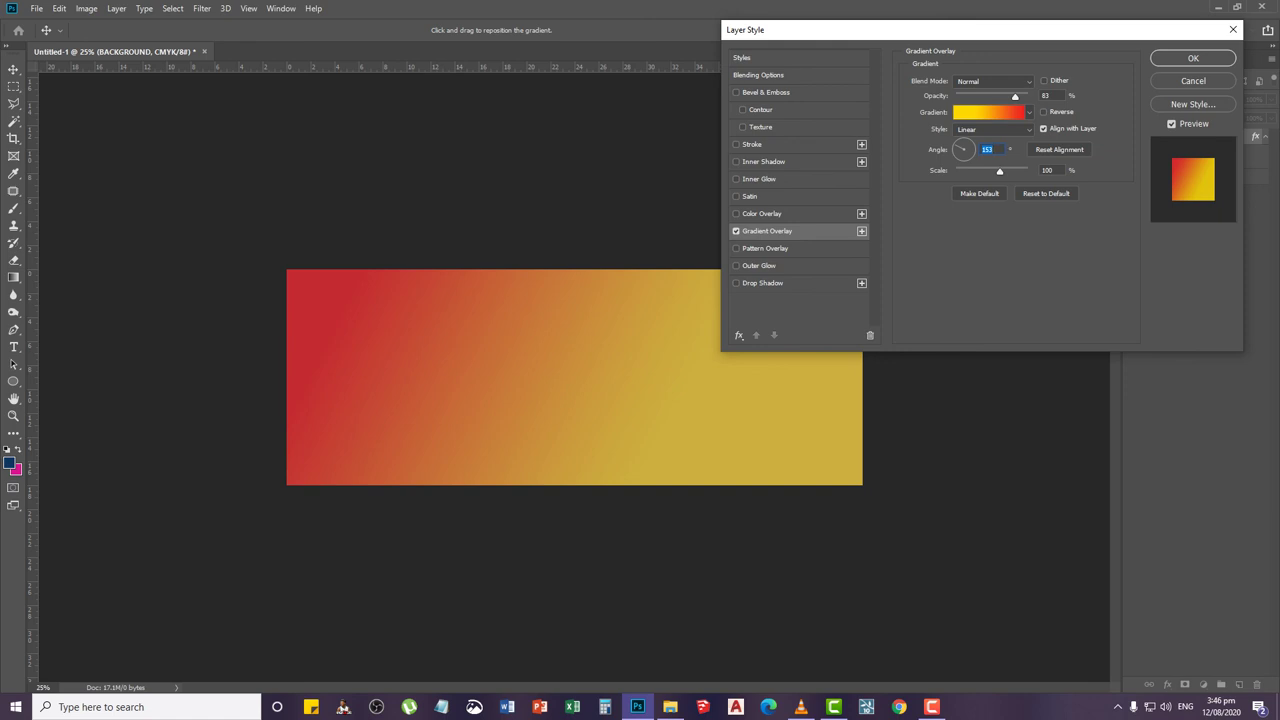
click(1193, 58)
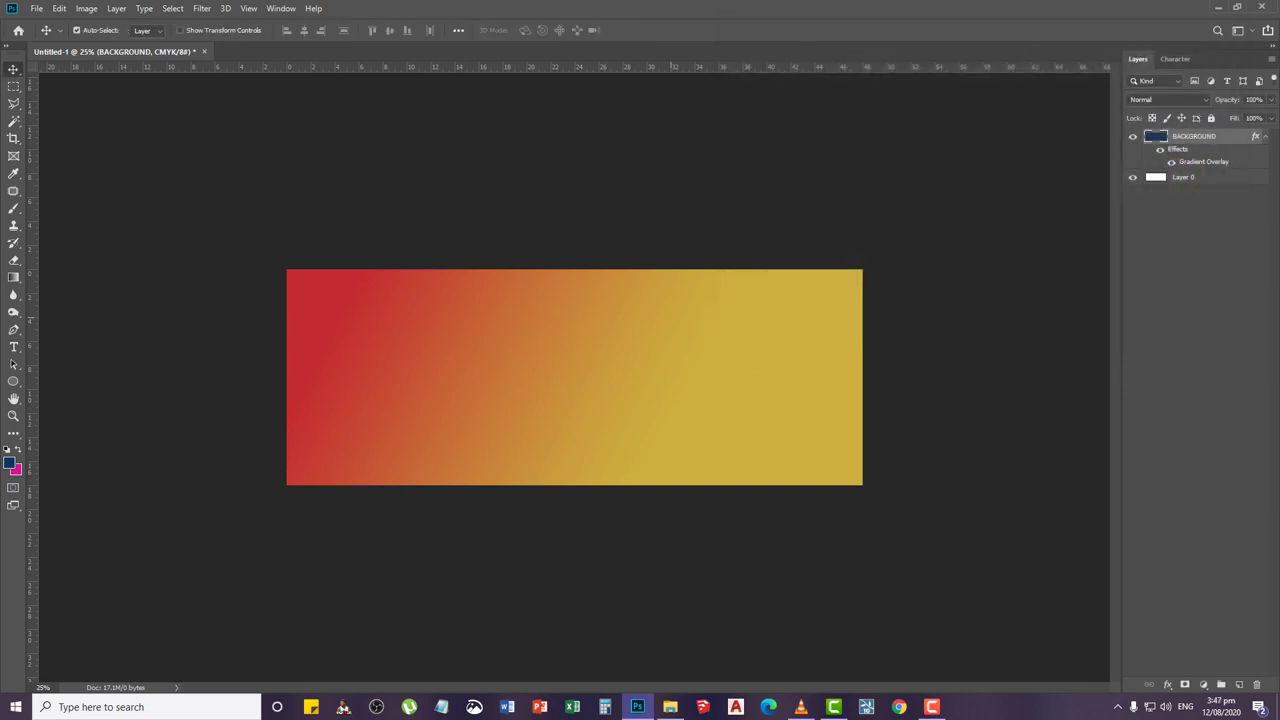
Save the document as a Photoshop file named AC BURGER in the NEW DESIGN folder inside AC BURGER
key(z)
right_click(660, 336)
click(668, 340)
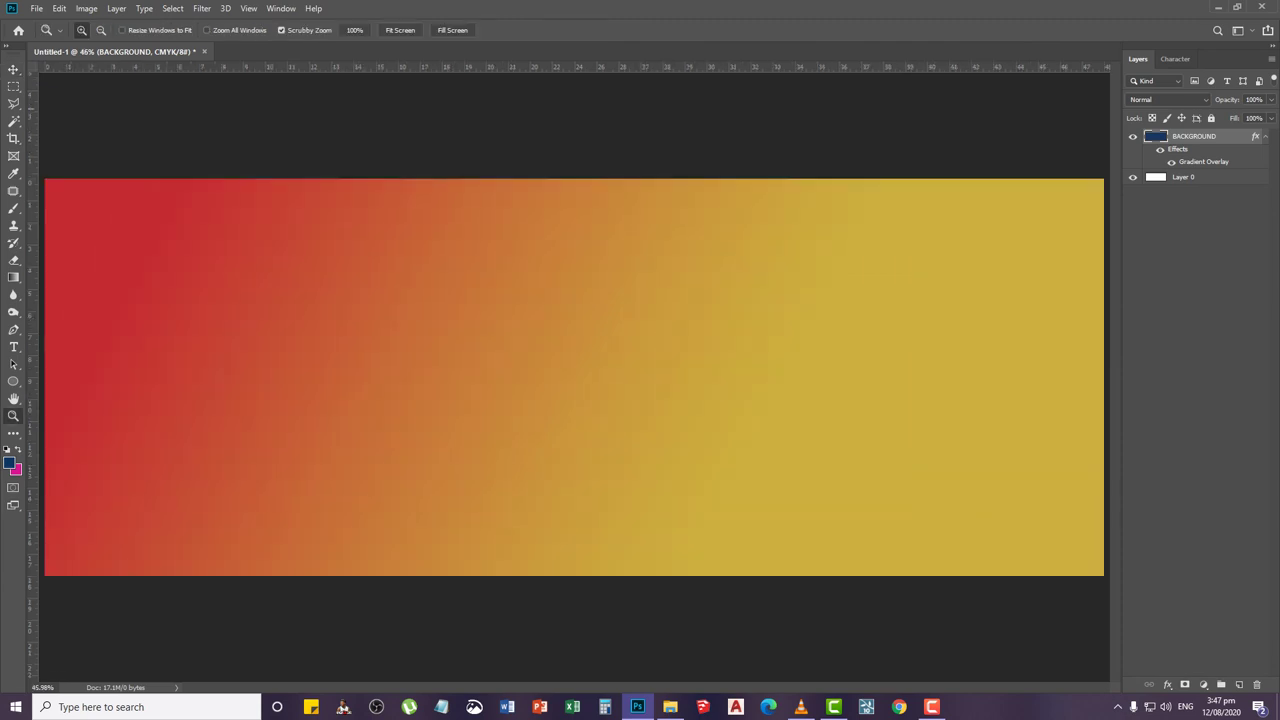
click(13, 69)
click(270, 132)
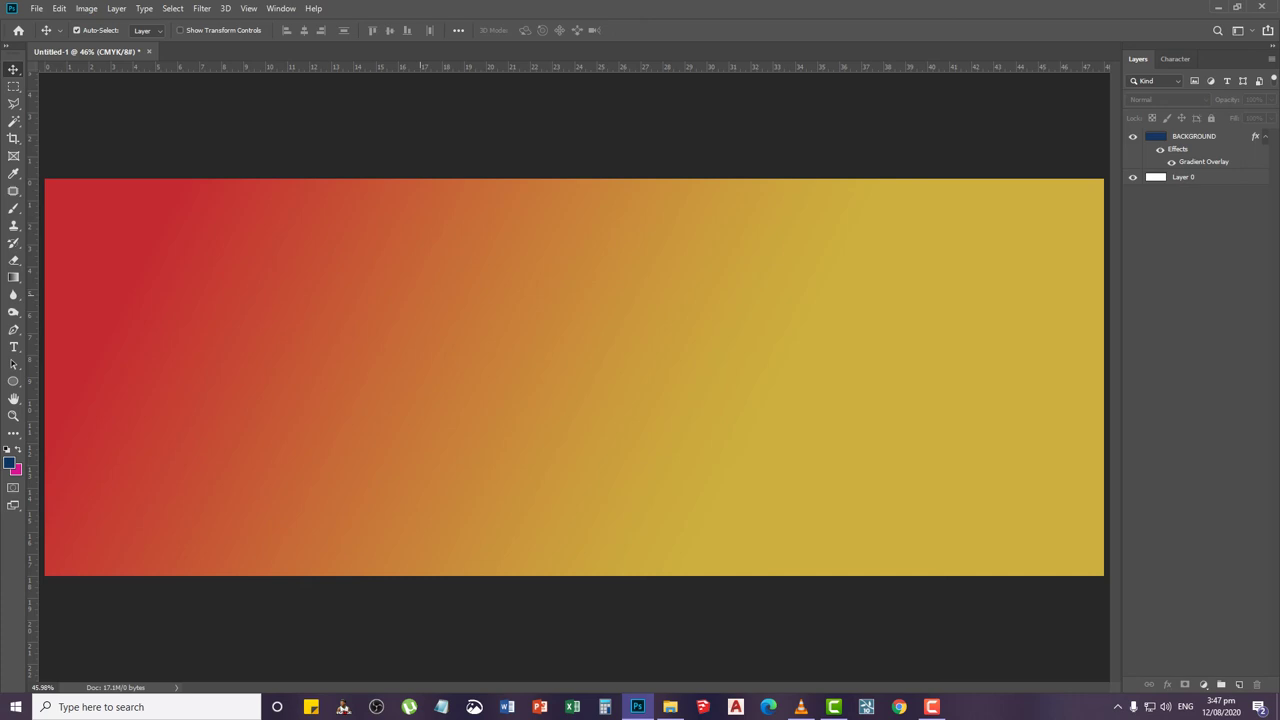
key(ctrl)
key(ctrl+s)
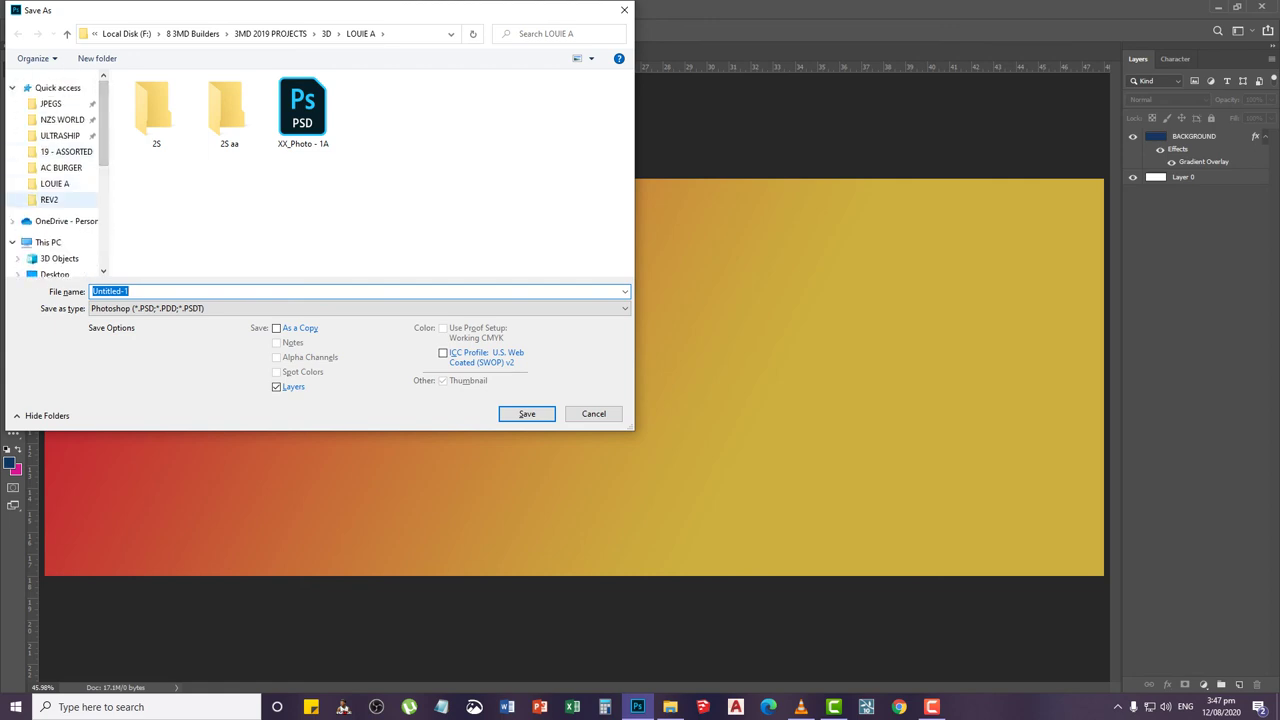
click(61, 168)
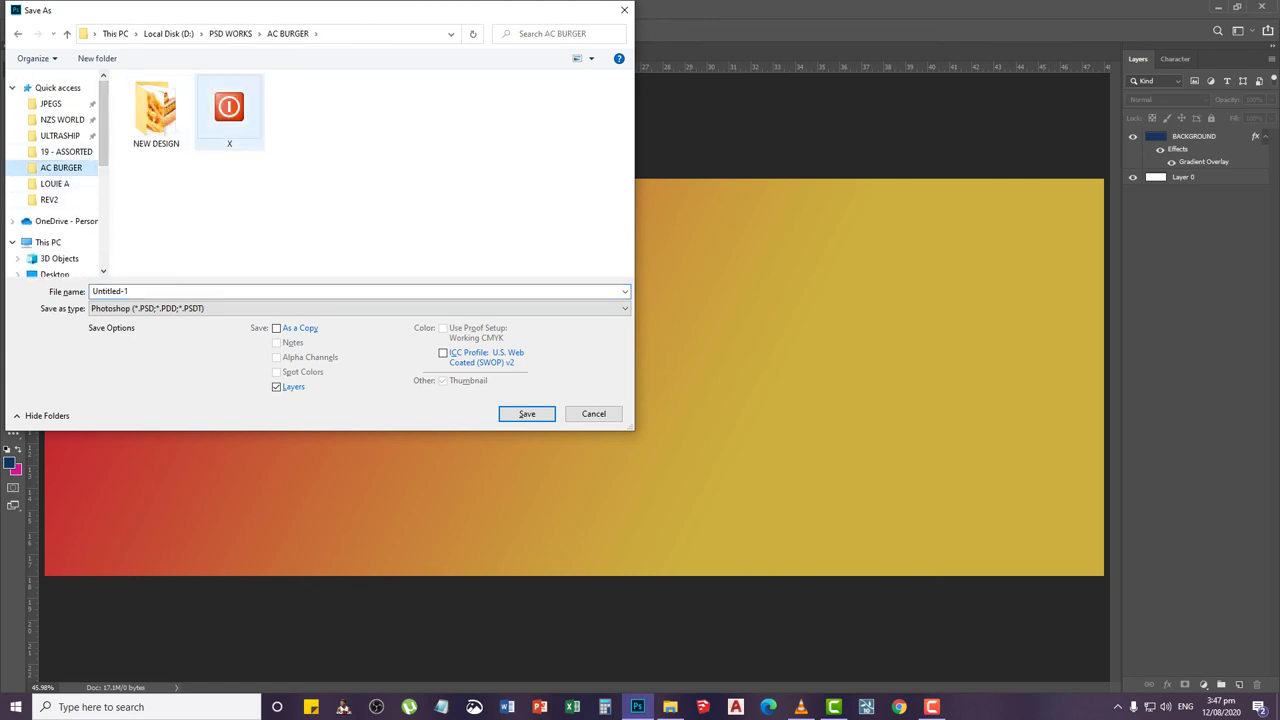
double_click(156, 110)
click(142, 291)
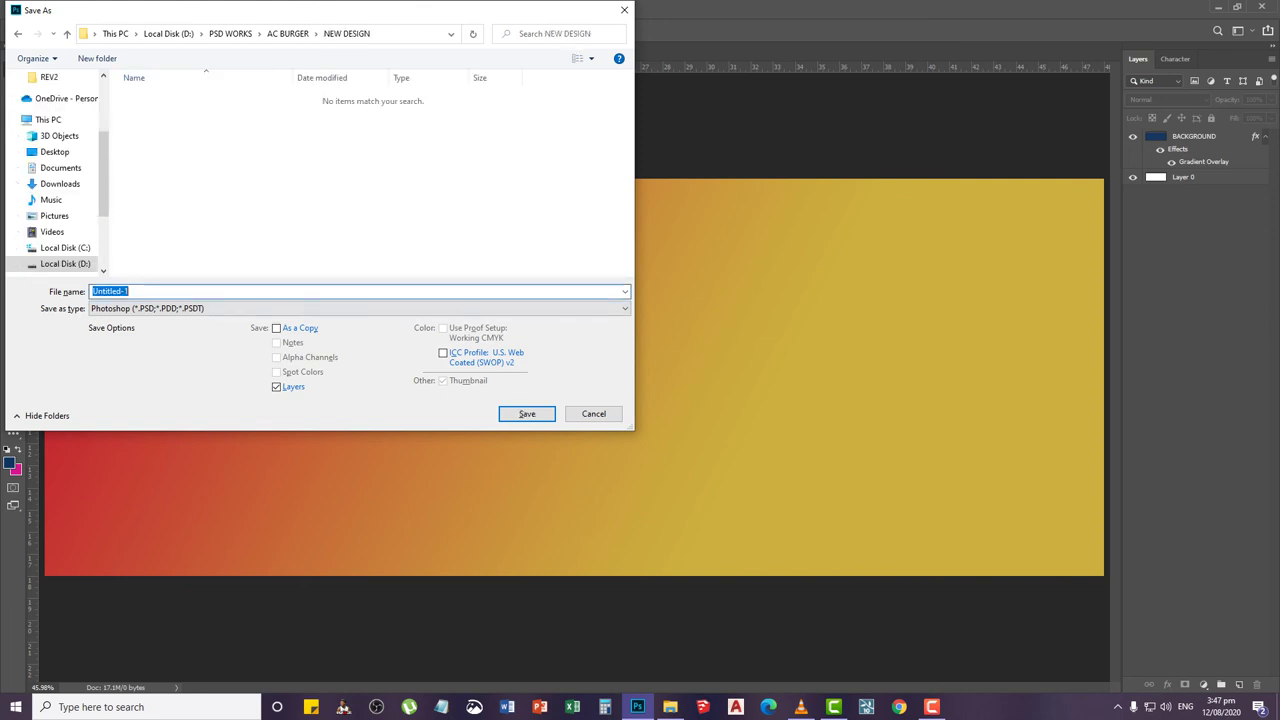
text(AC BURGER)
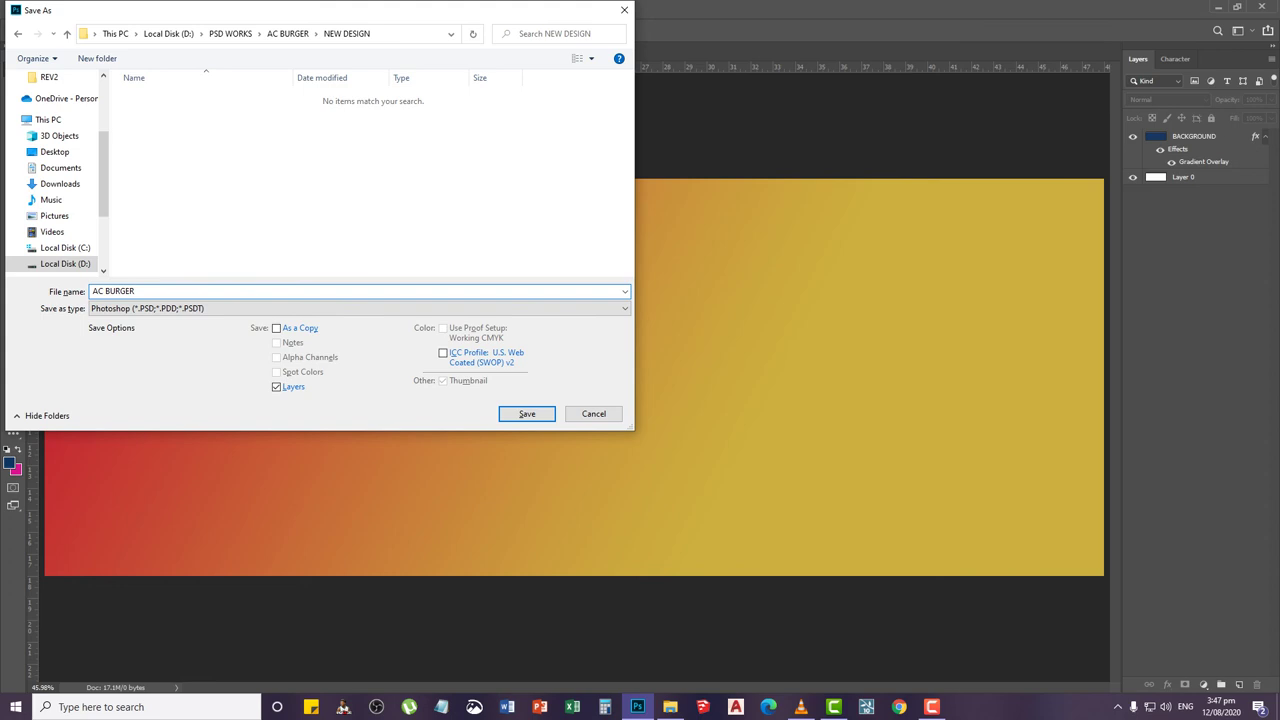
key(Return)
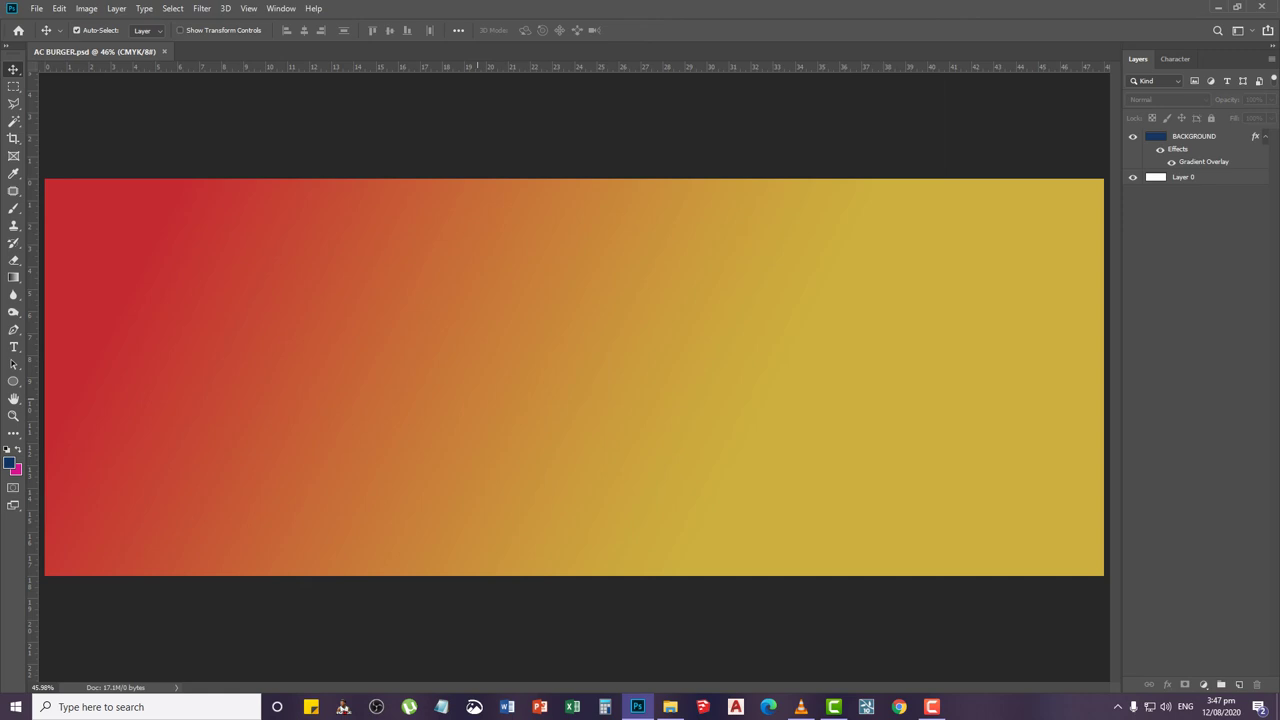
Add a dark blue text layer reading CHLOE'S BURGER near the middle of the banner
key(t)
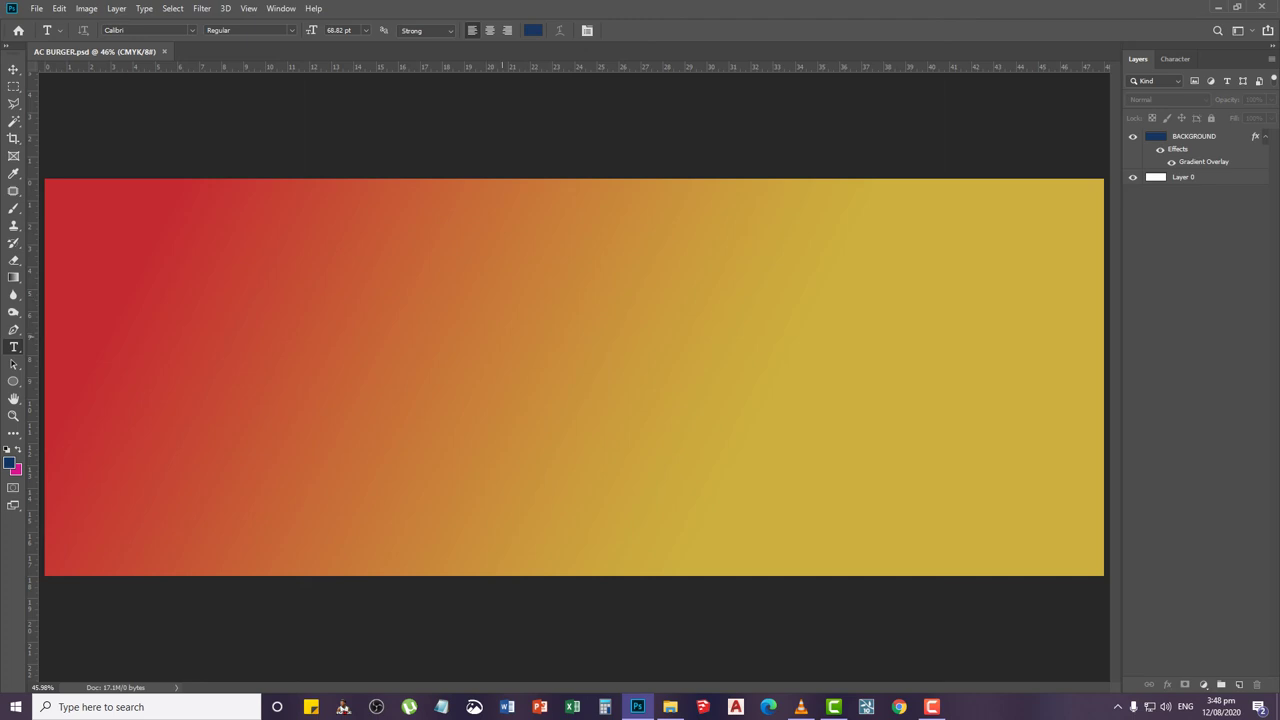
click(502, 338)
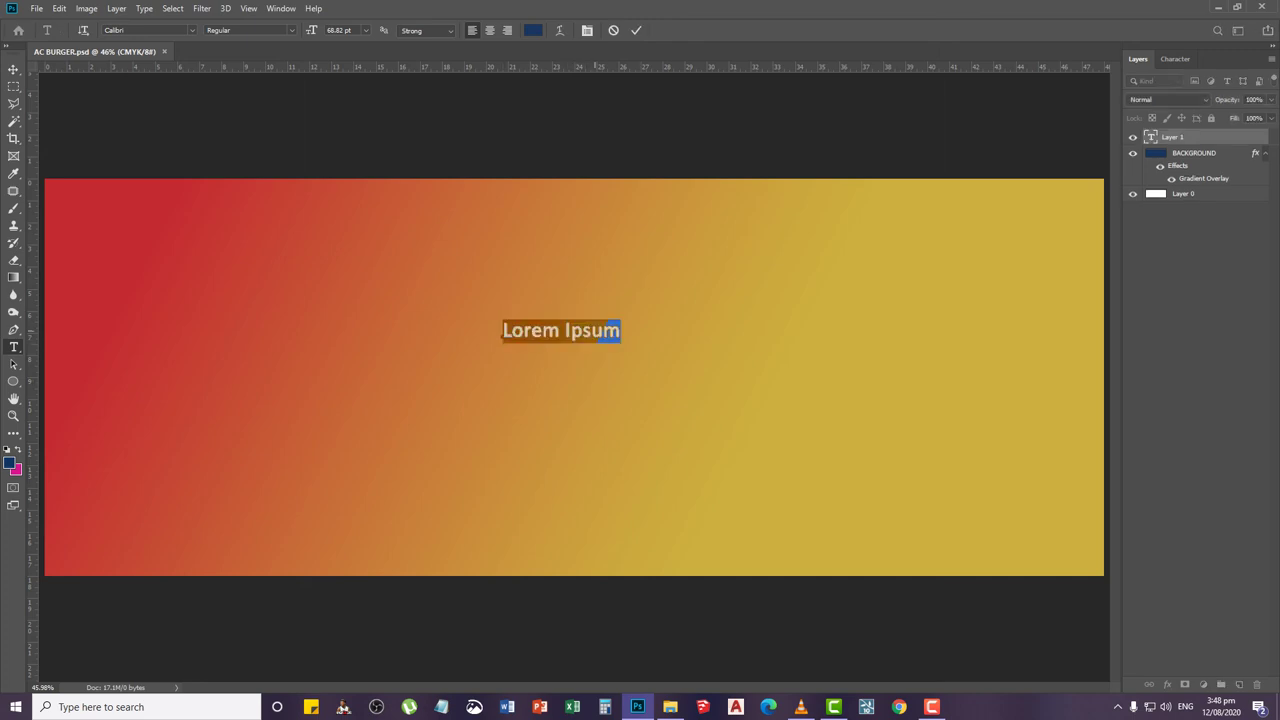
text(cHOLE)
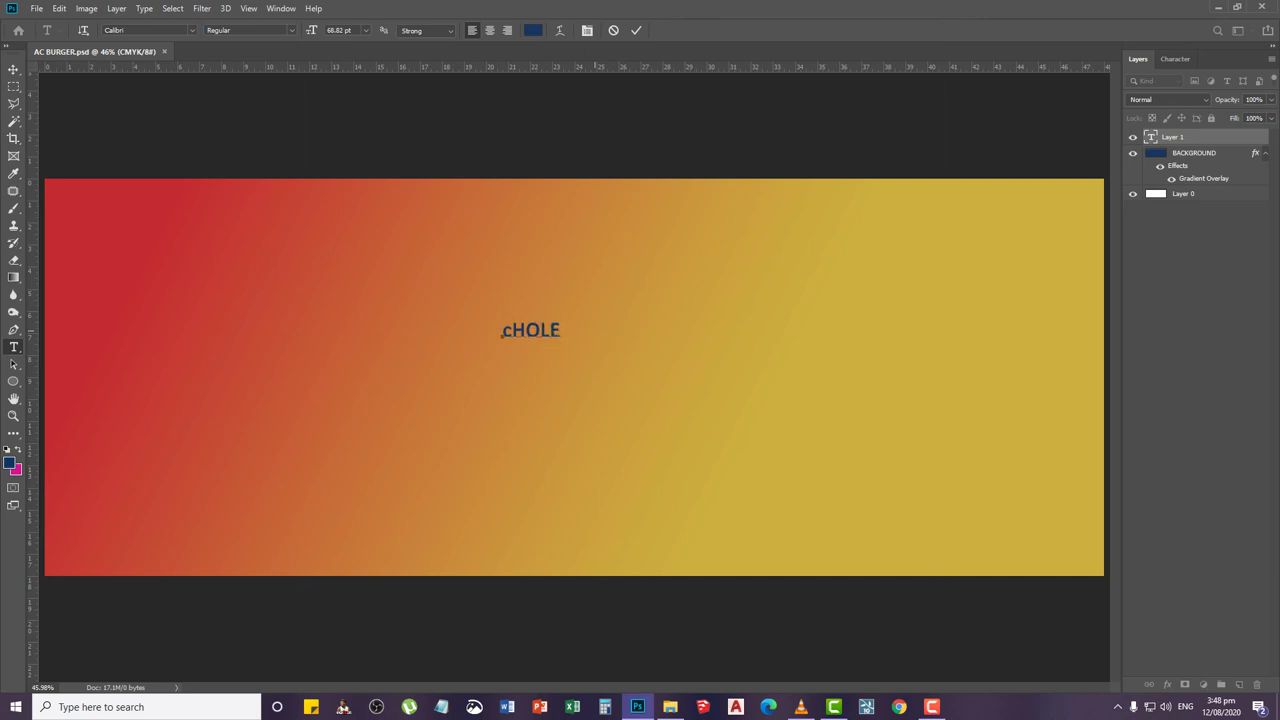
key(BackSpace)
key(BackSpace)
key(BackSpace)
key(BackSpace)
key(BackSpace)
text(CHL)
key(BackSpace)
text(OE'S BURGER)
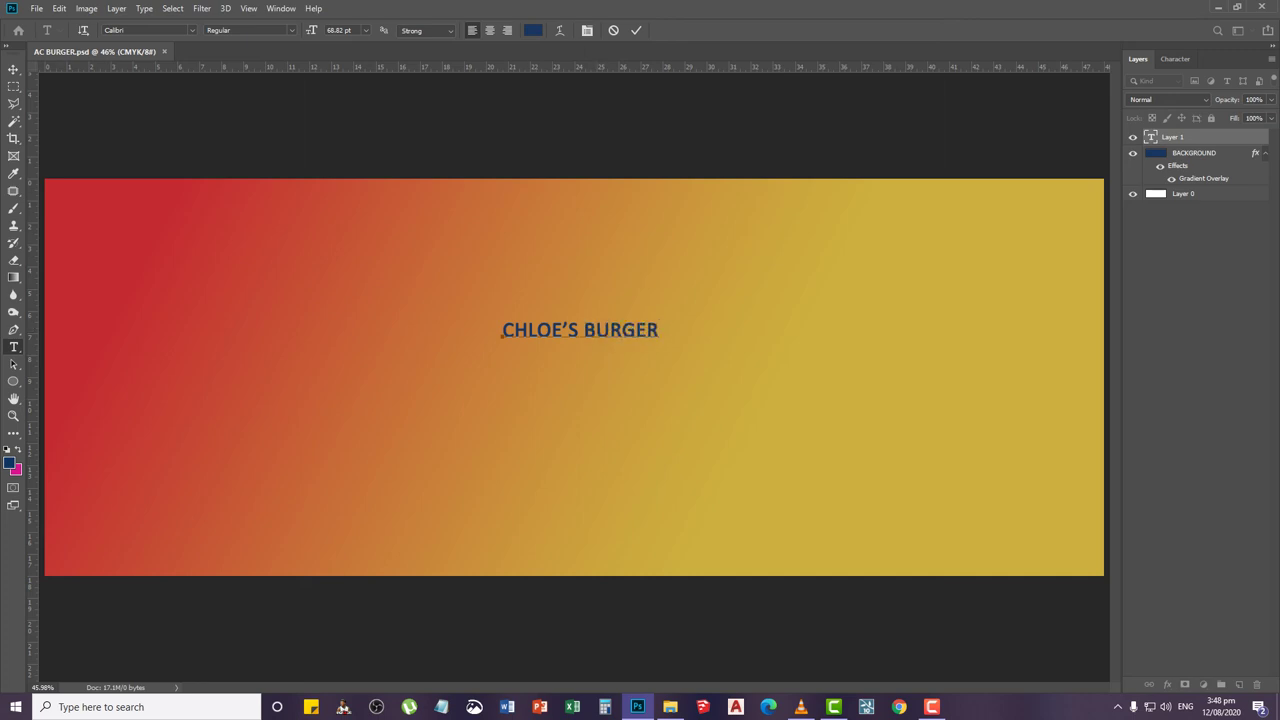
click(13, 69)
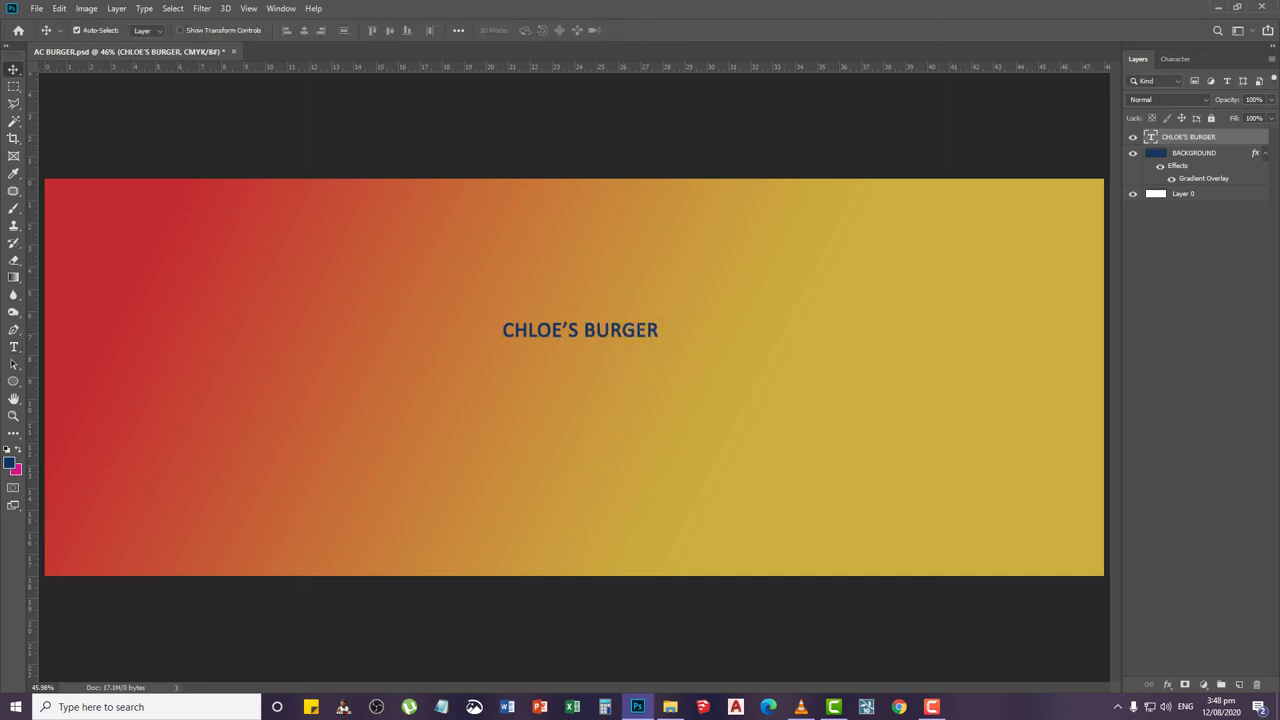
key(ctrl+t)
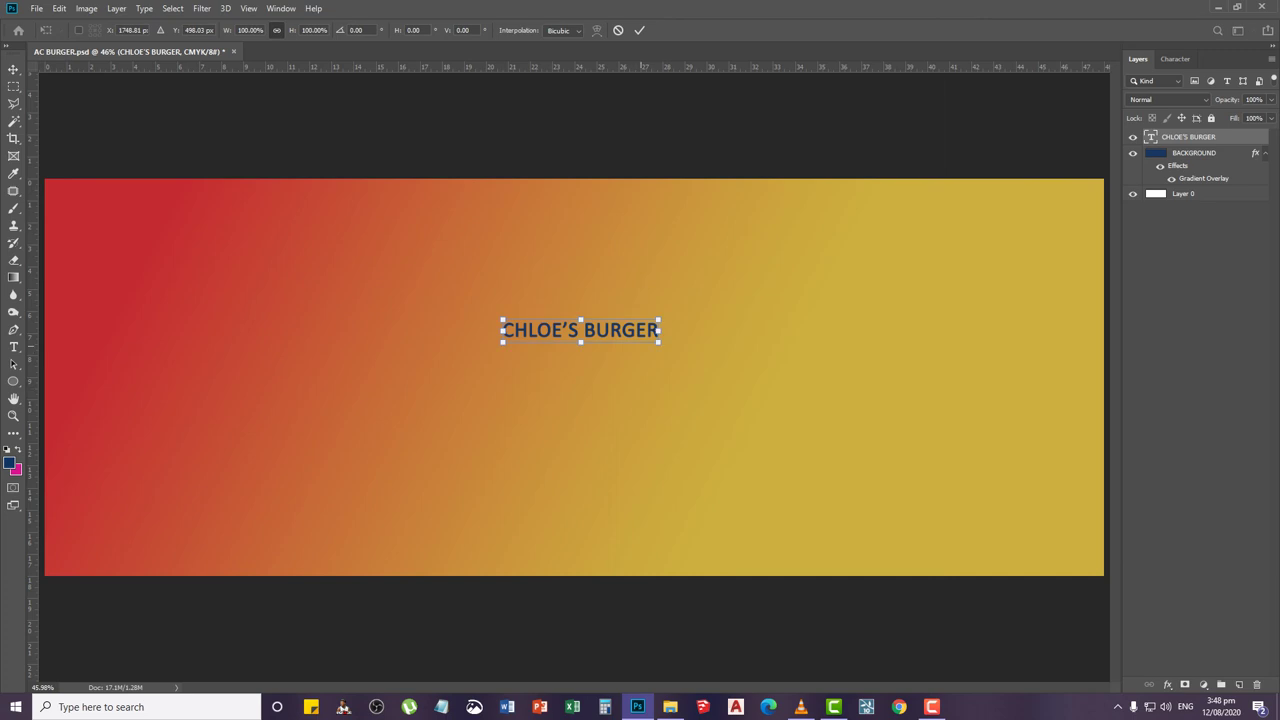
key(Return)
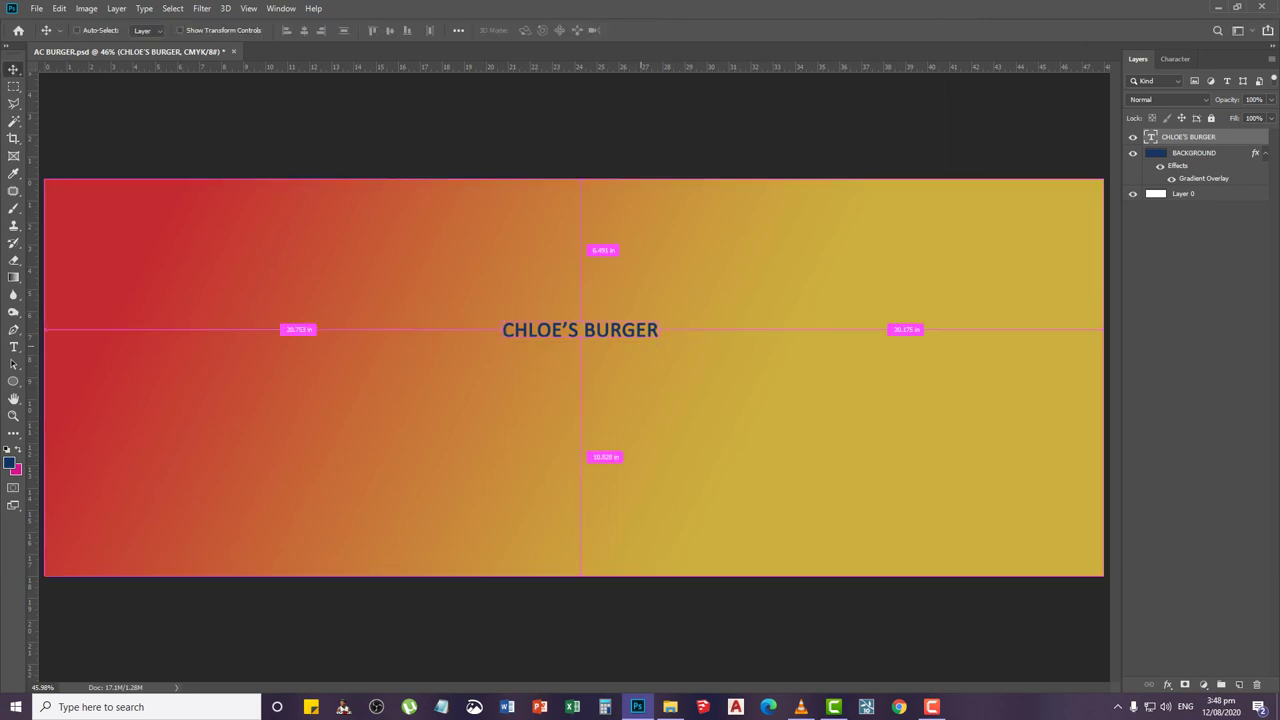
key(ctrl+t)
mouse_move(658, 341)
mouse_down()
mouse_move(697, 348)
mouse_move(786, 279)
mouse_move(743, 427)
mouse_move(900, 428)
mouse_move(714, 348)
mouse_move(926, 404)
mouse_move(743, 349)
mouse_move(668, 348)
mouse_up()
key(Return)
Set the font size of the whole CHLOE'S BURGER text to 200 pt
key(t)
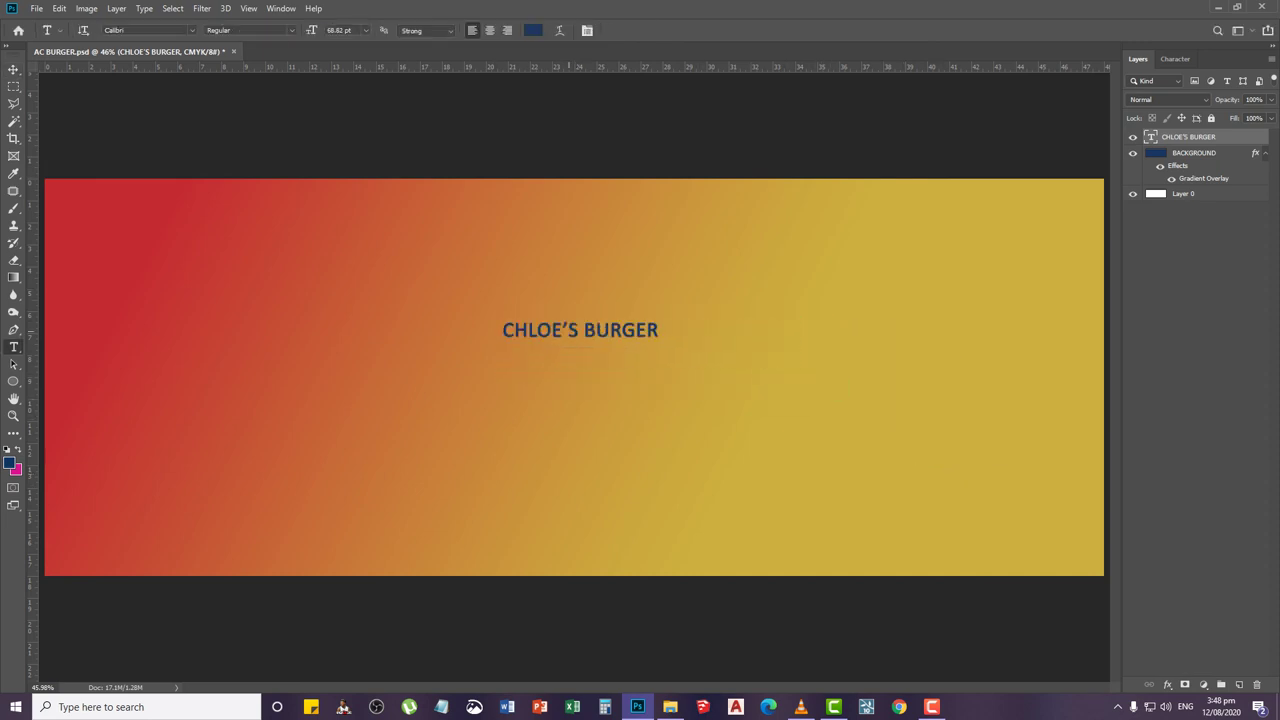
click(559, 331)
key(ctrl+a)
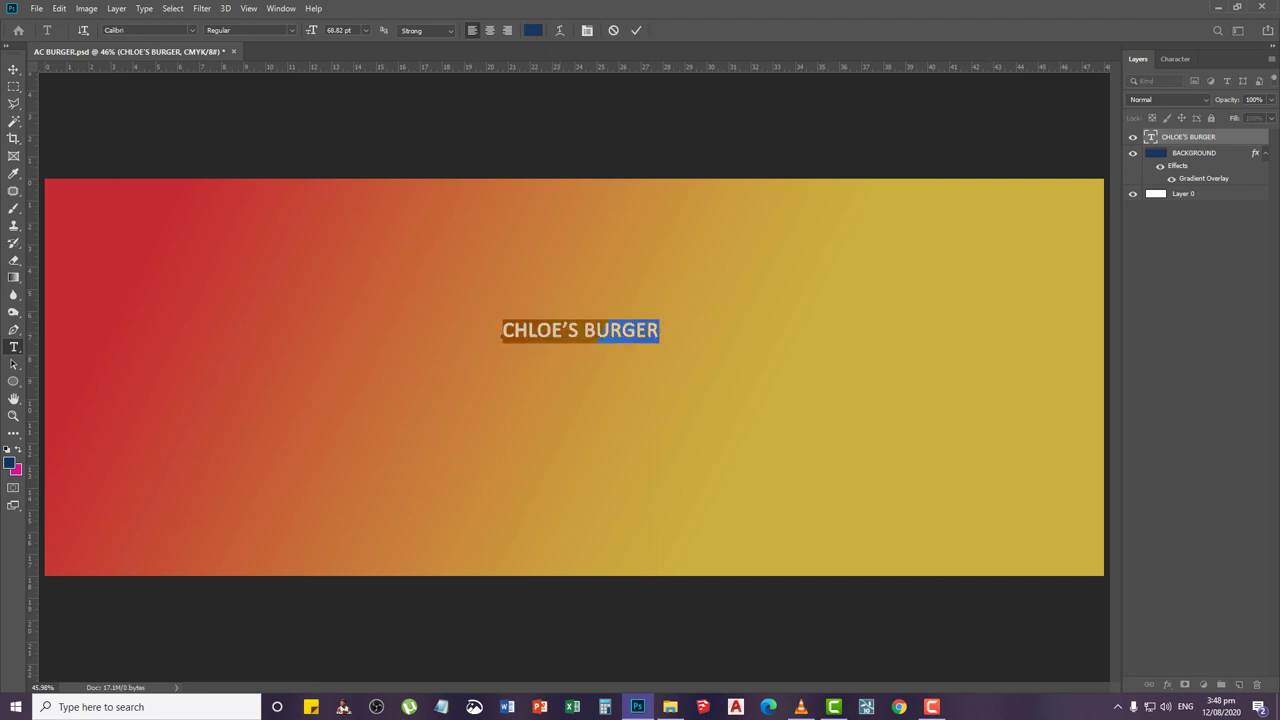
click(338, 30)
text(200)
key(Return)
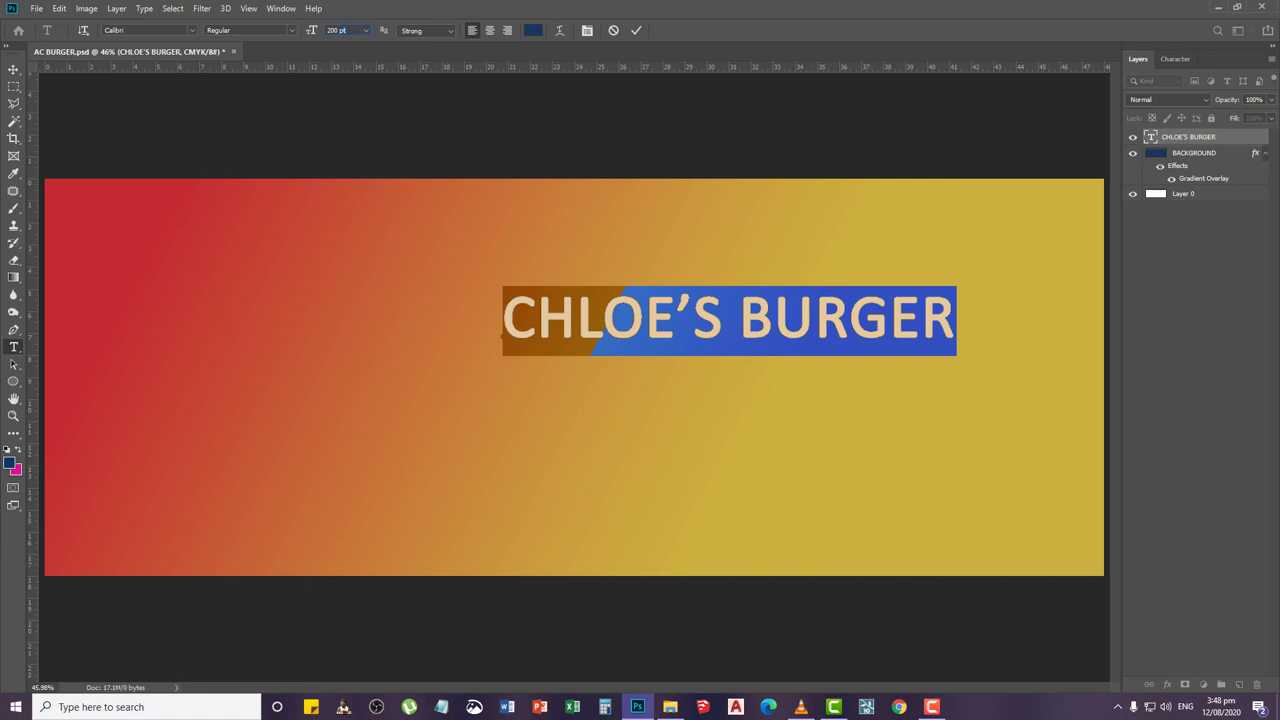
Try a 300 pt font size on the CHLOE'S BURGER text and return it to 200 pt
text(300)
key(Return)
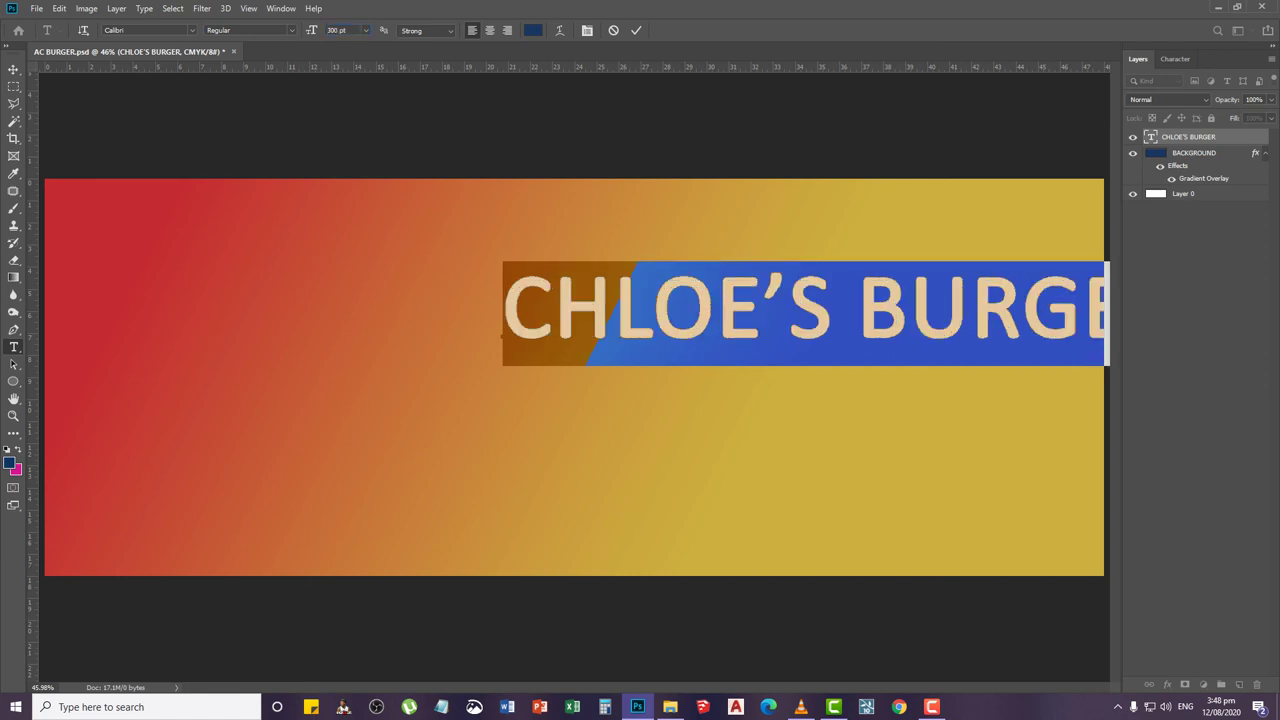
click(338, 30)
text(2000)
key(Return)
key(Return)
text(200)
key(Return)
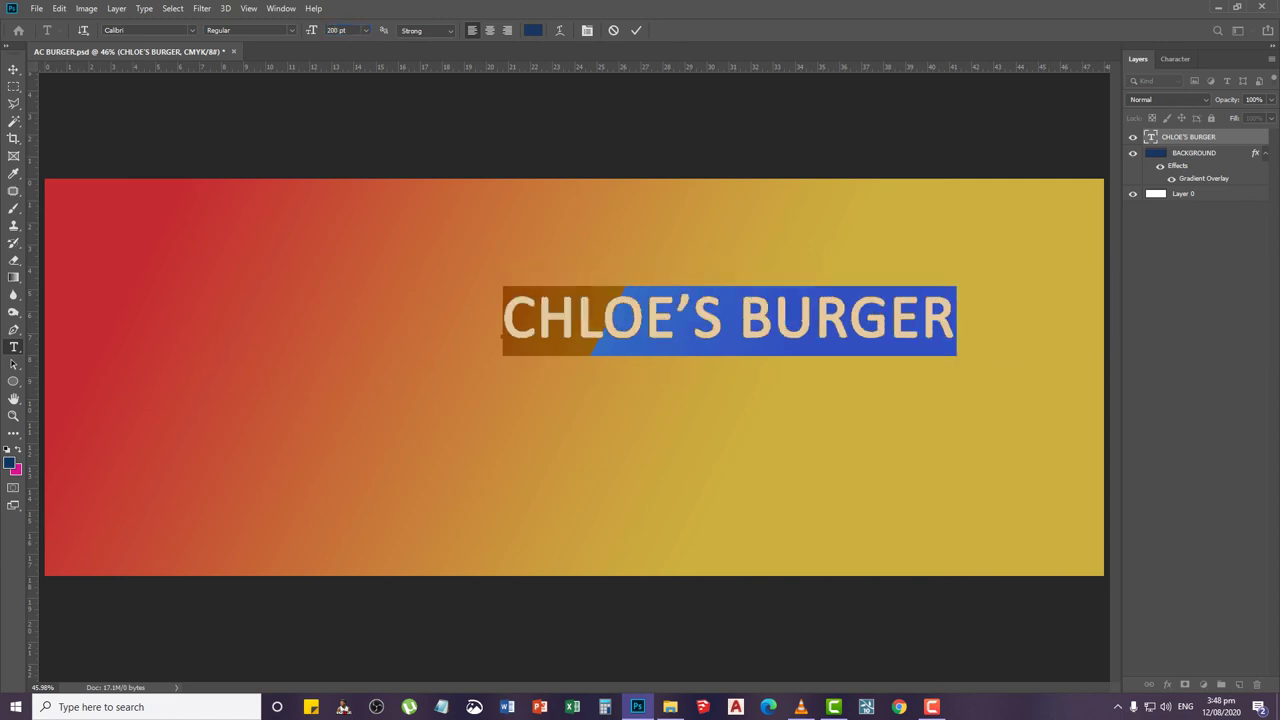
Move the CHLOE'S BURGER title to the upper right of the banner and scale it proportionally to about 159%
click(14, 69)
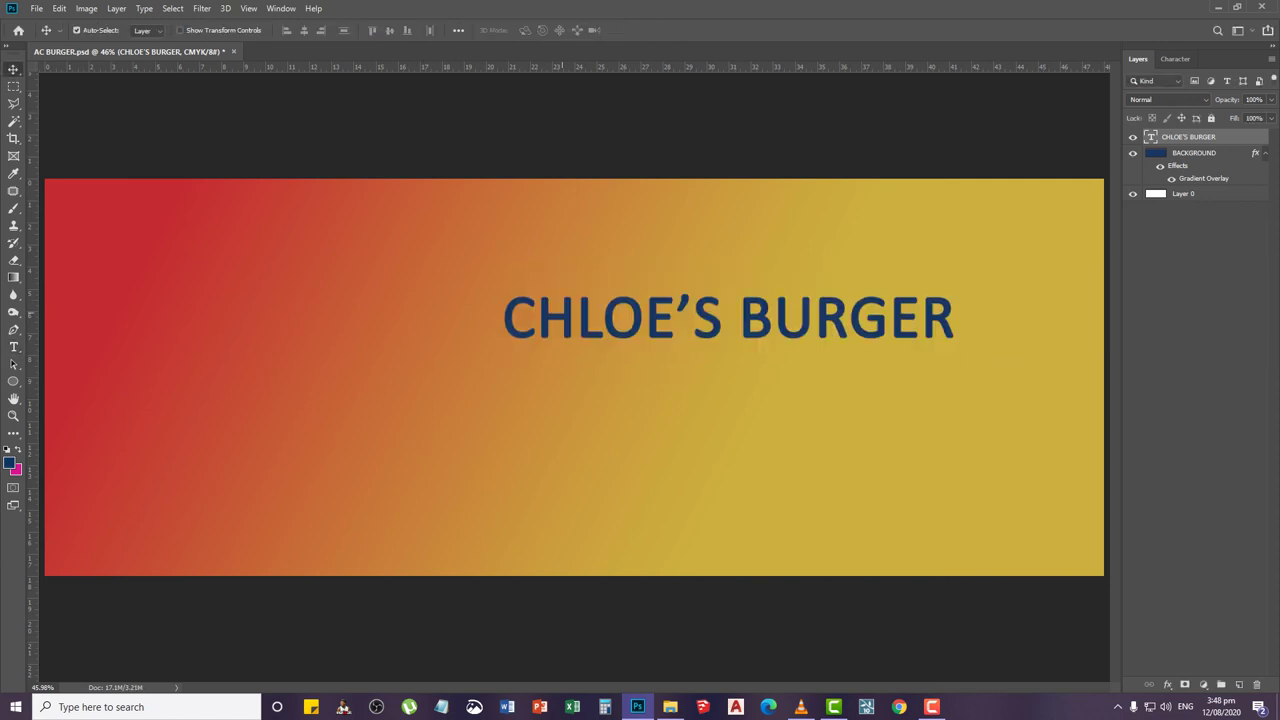
drag(565, 314, 509, 237)
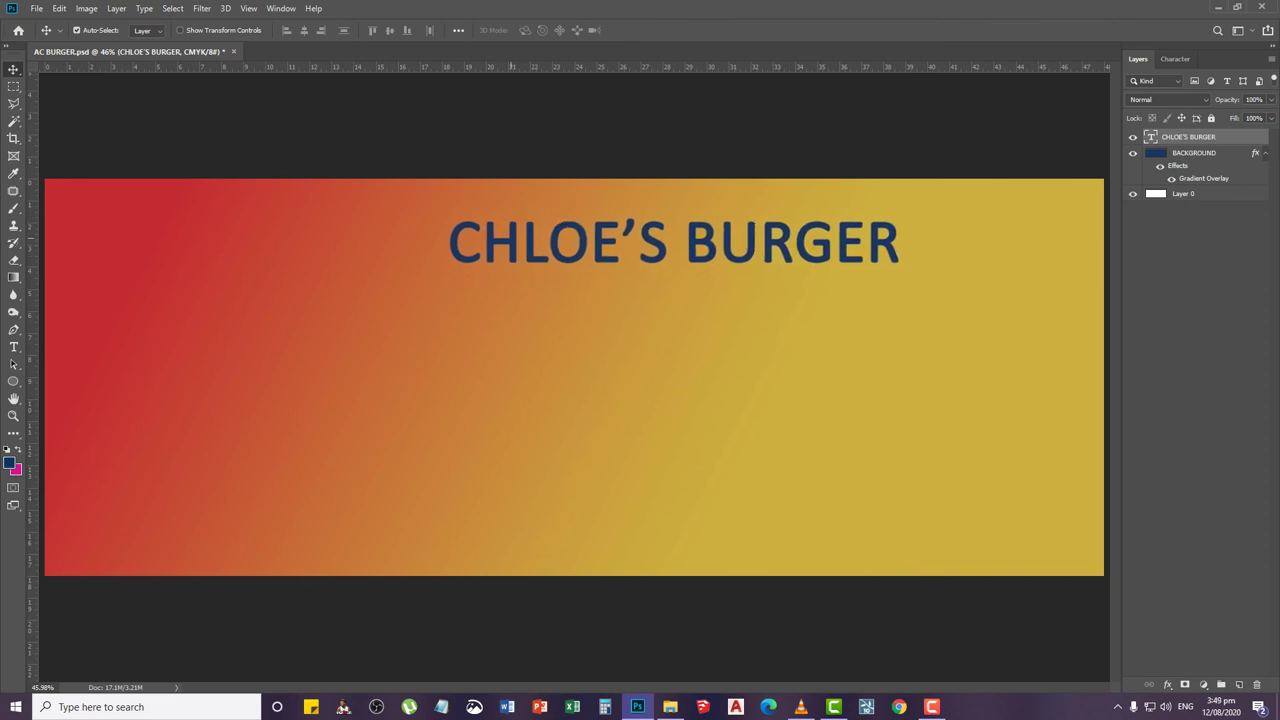
key(ctrl+t)
drag(901, 280, 1081, 307)
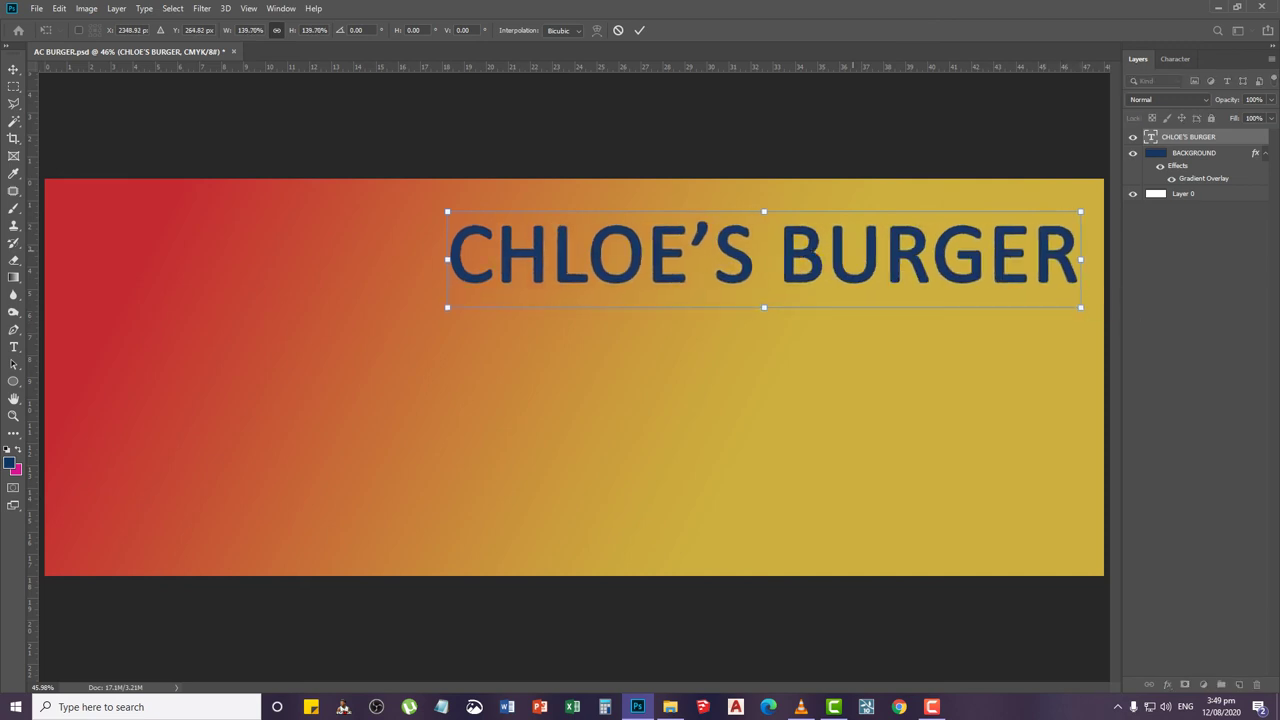
drag(868, 225, 776, 228)
key(ctrl+minus)
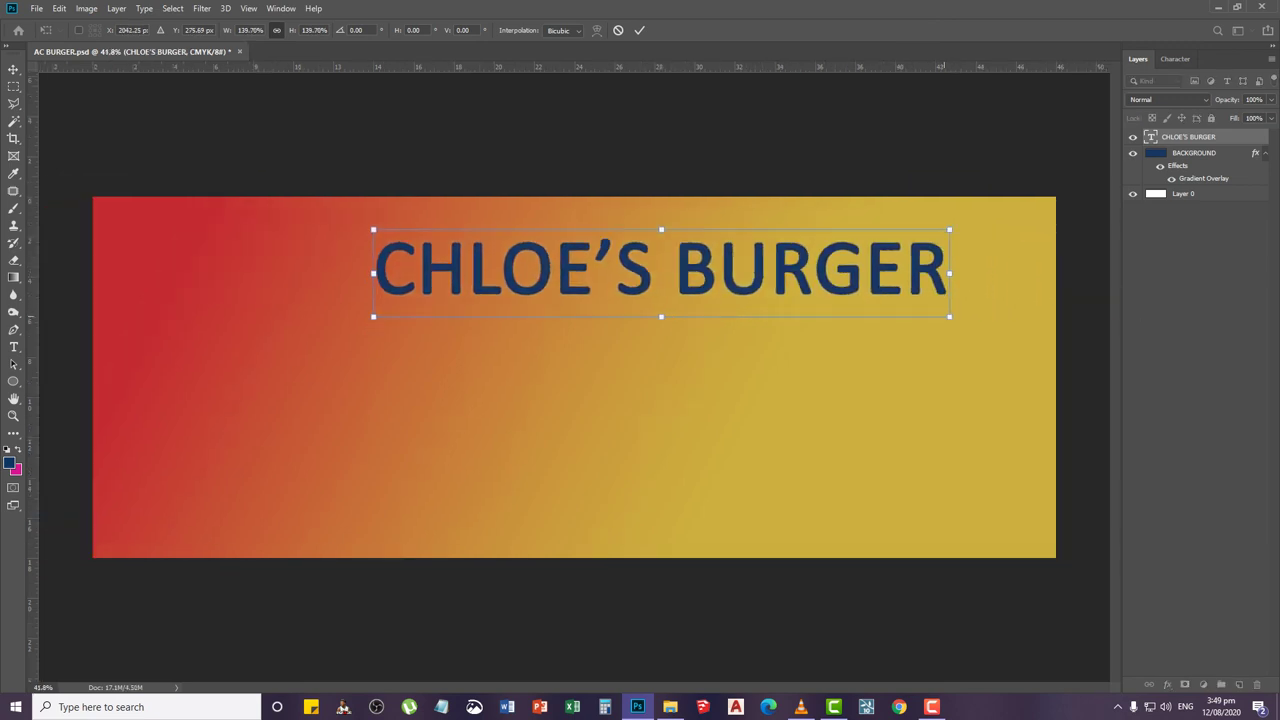
drag(949, 316, 1028, 330)
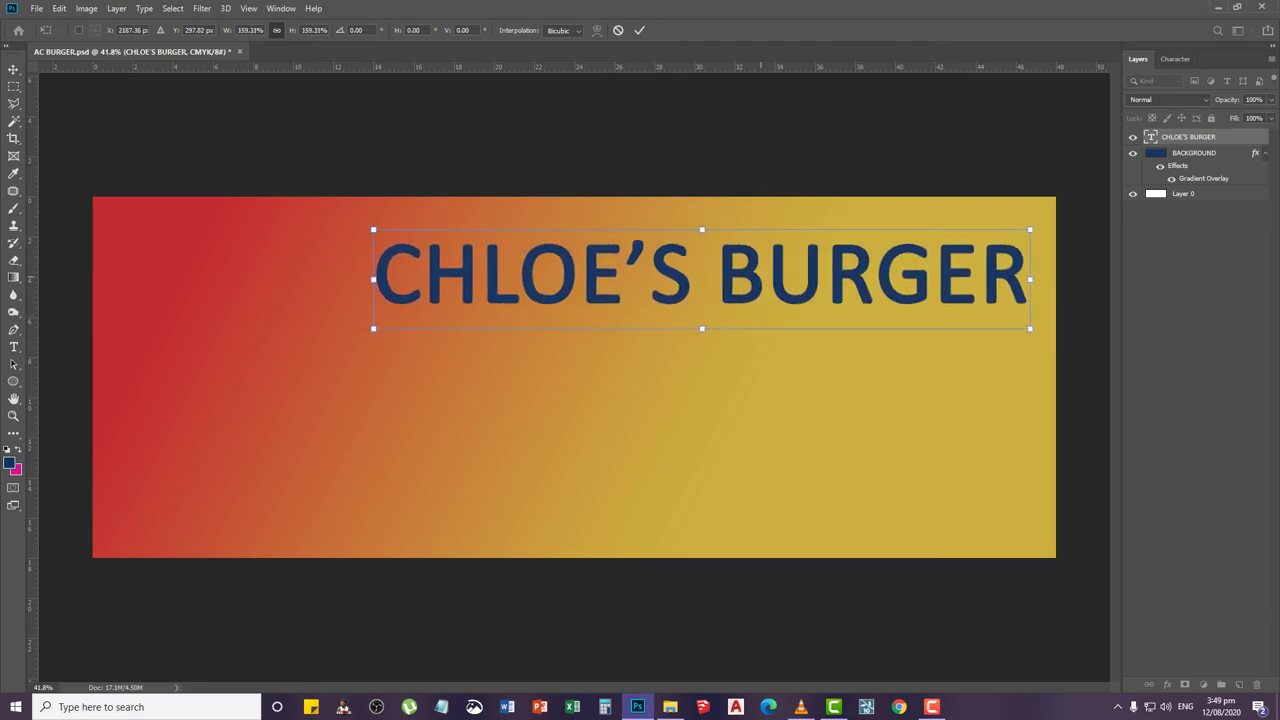
drag(760, 262, 750, 263)
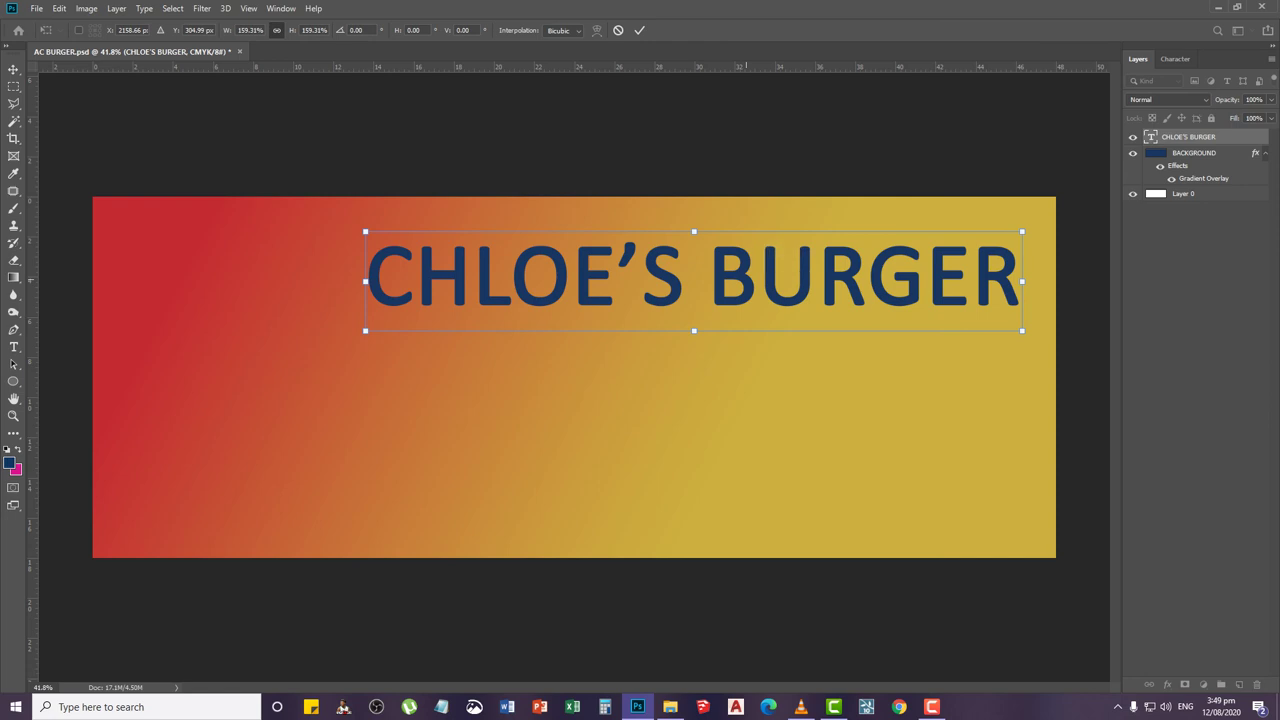
key(Return)
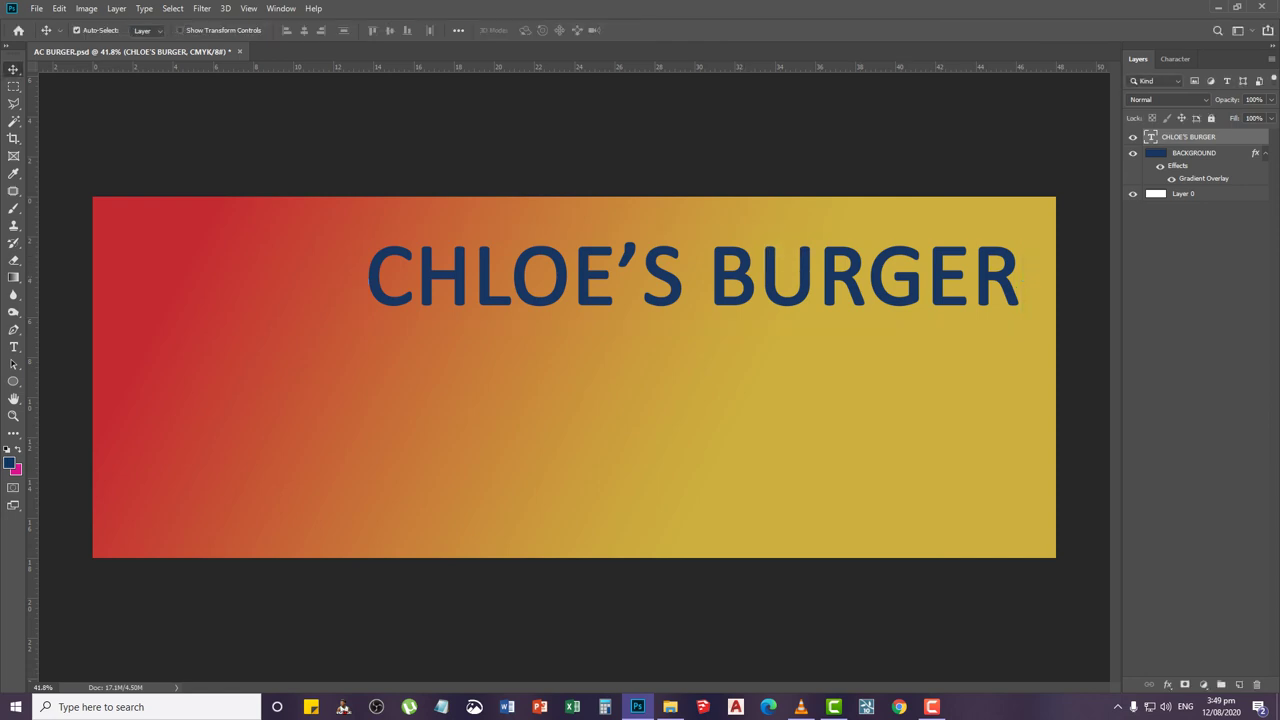
Set the title's leading to 0.01 pt and shift the text slightly within the upper part of the banner
click(1175, 59)
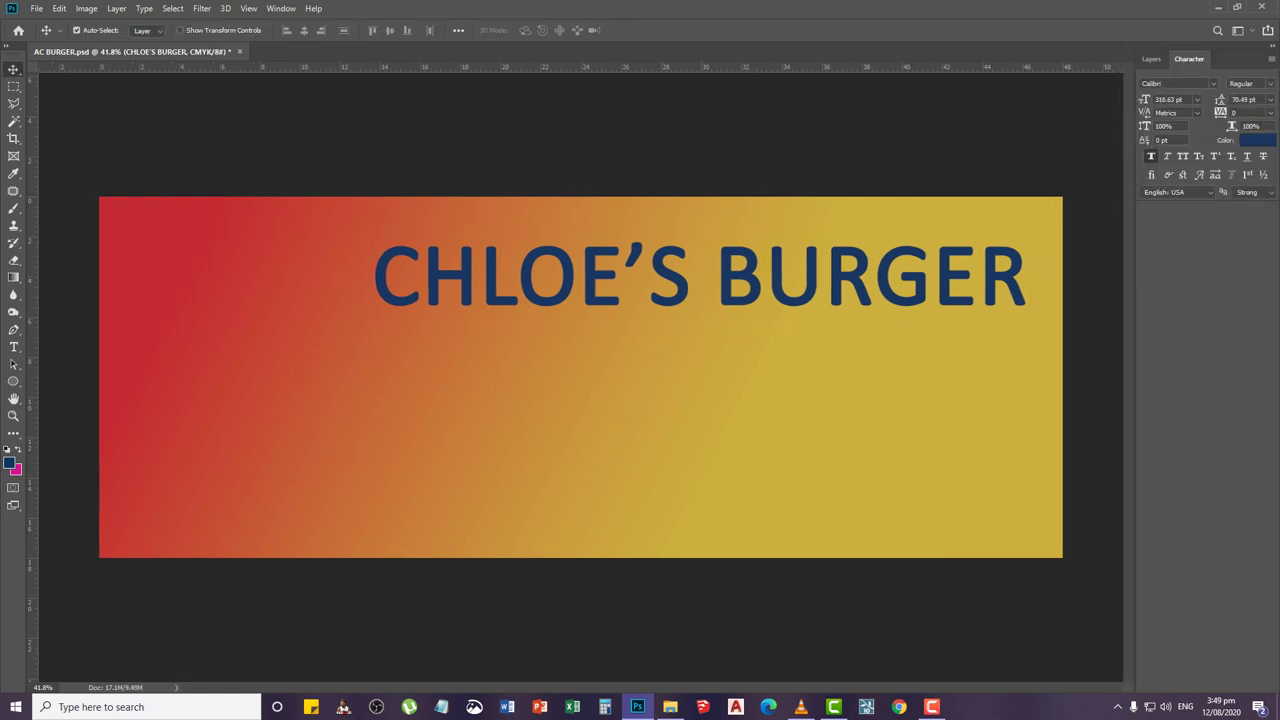
click(1221, 100)
text(01)
key(Return)
key(Return)
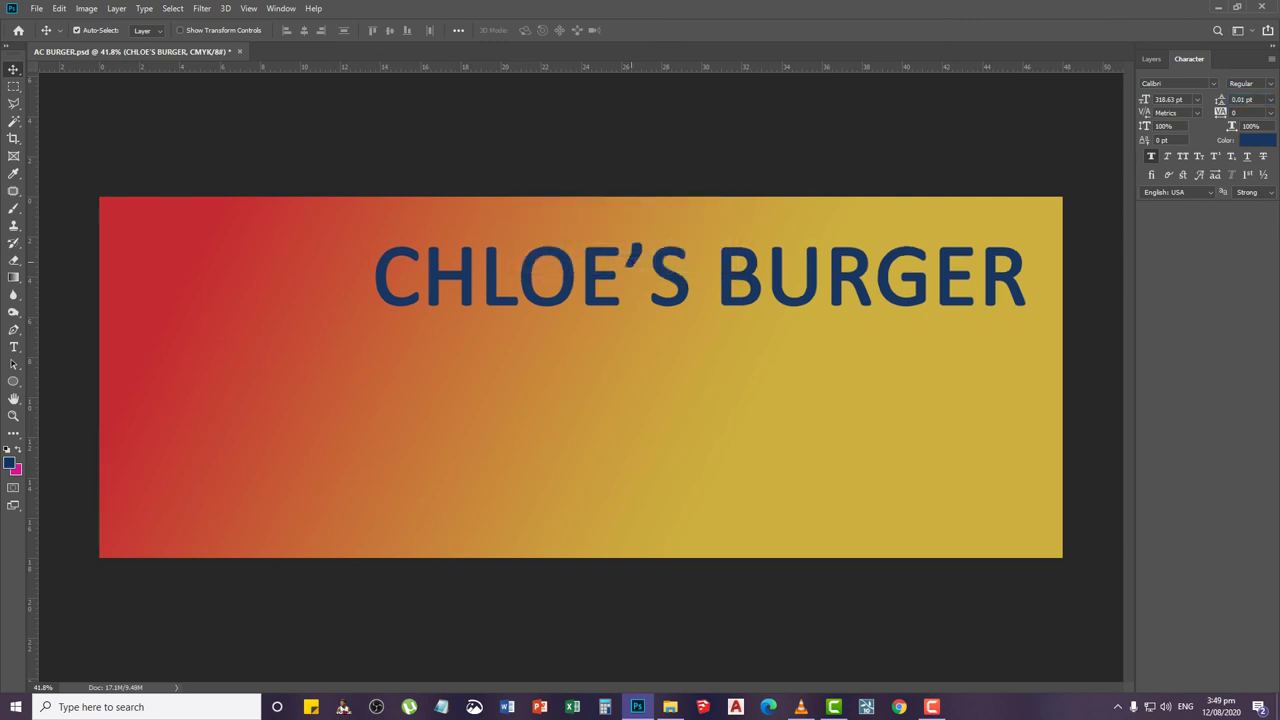
drag(658, 255, 658, 240)
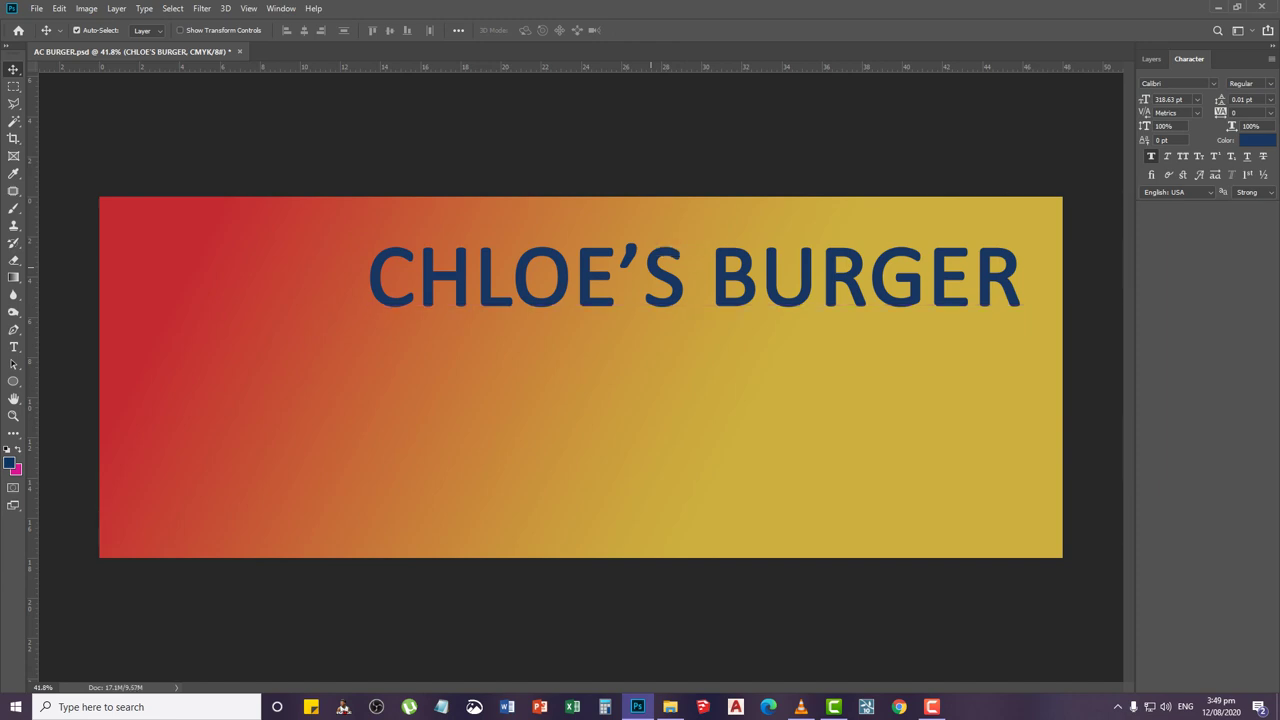
key(t)
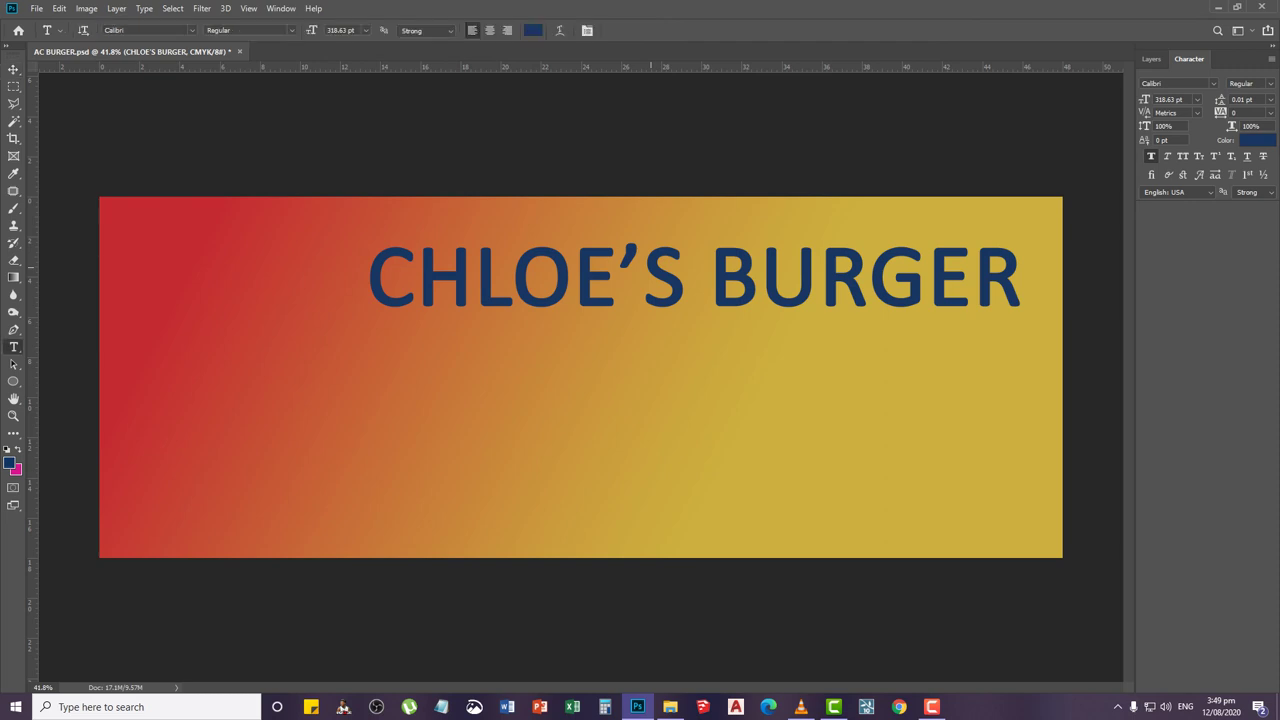
click(643, 320)
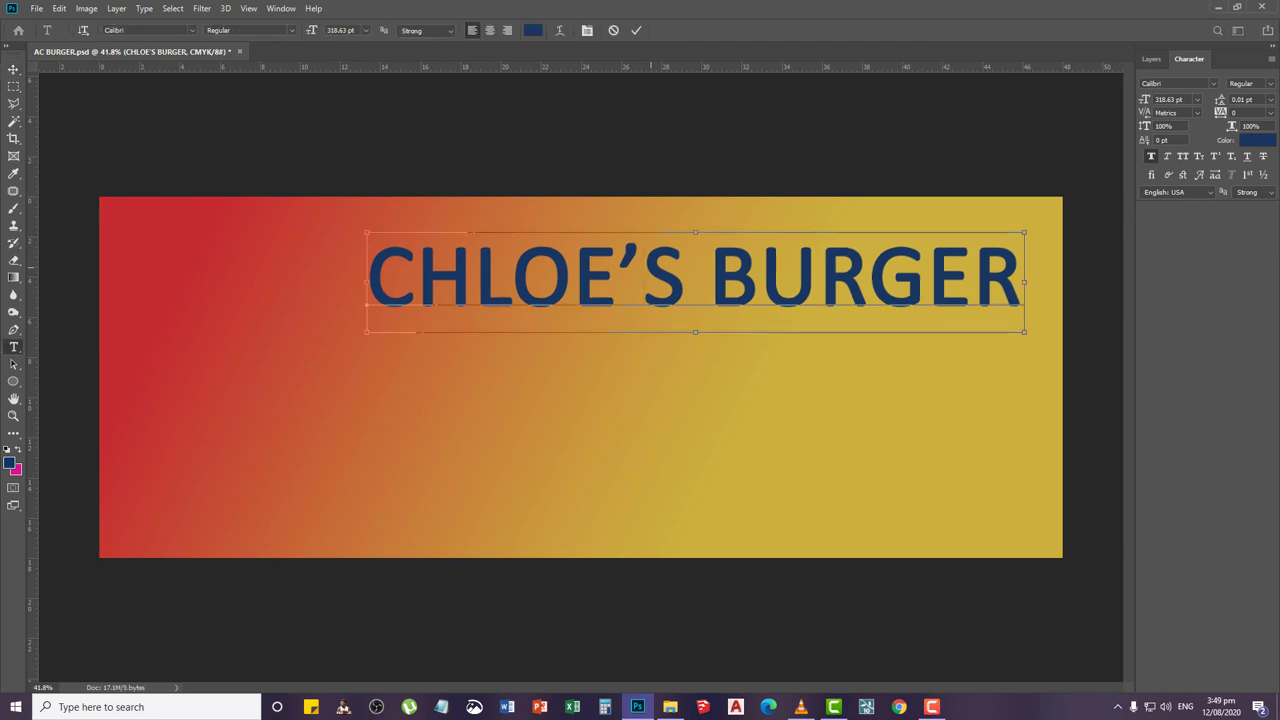
key(ctrl+a)
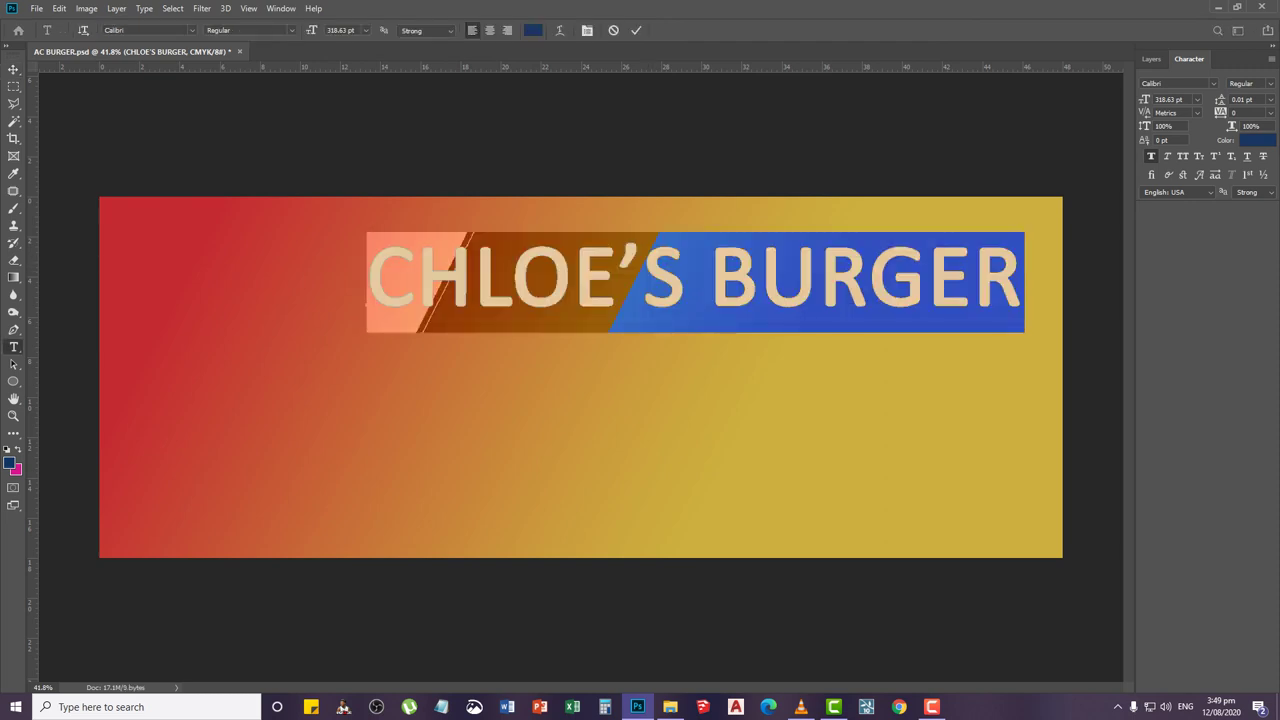
click(13, 69)
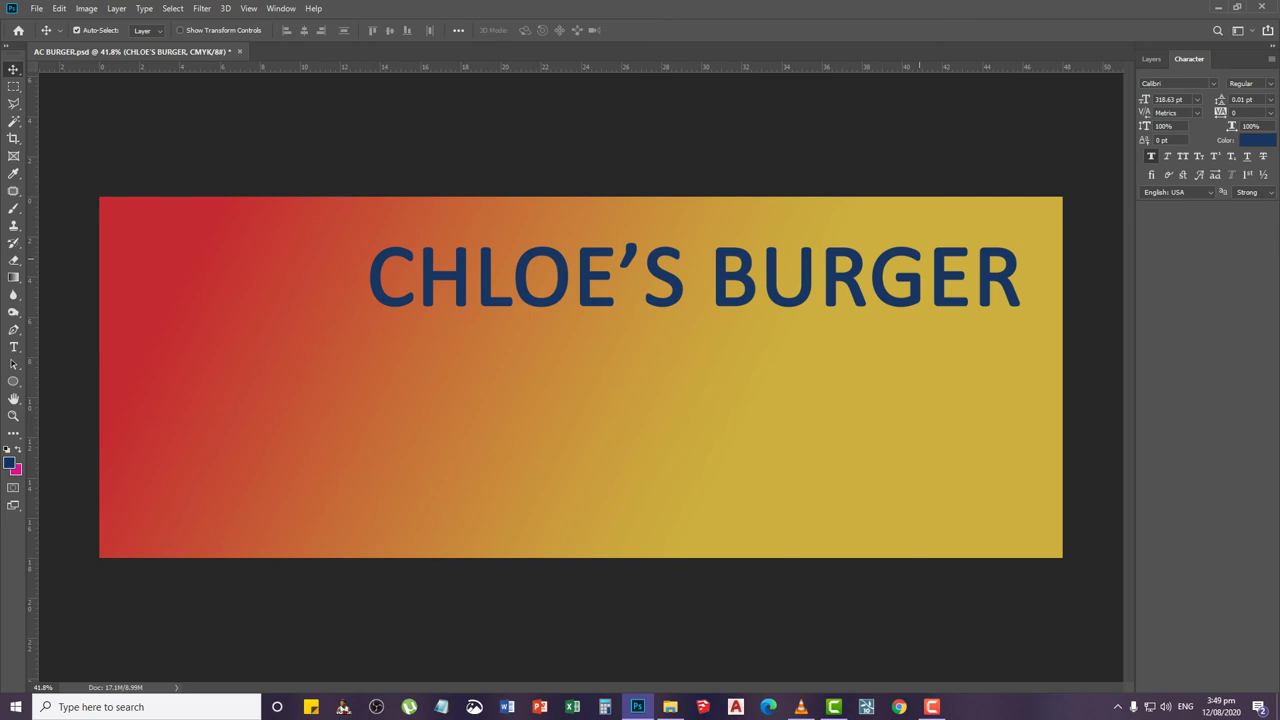
Insert a V after the U in BURGER and delete it again
key(t)
click(834, 273)
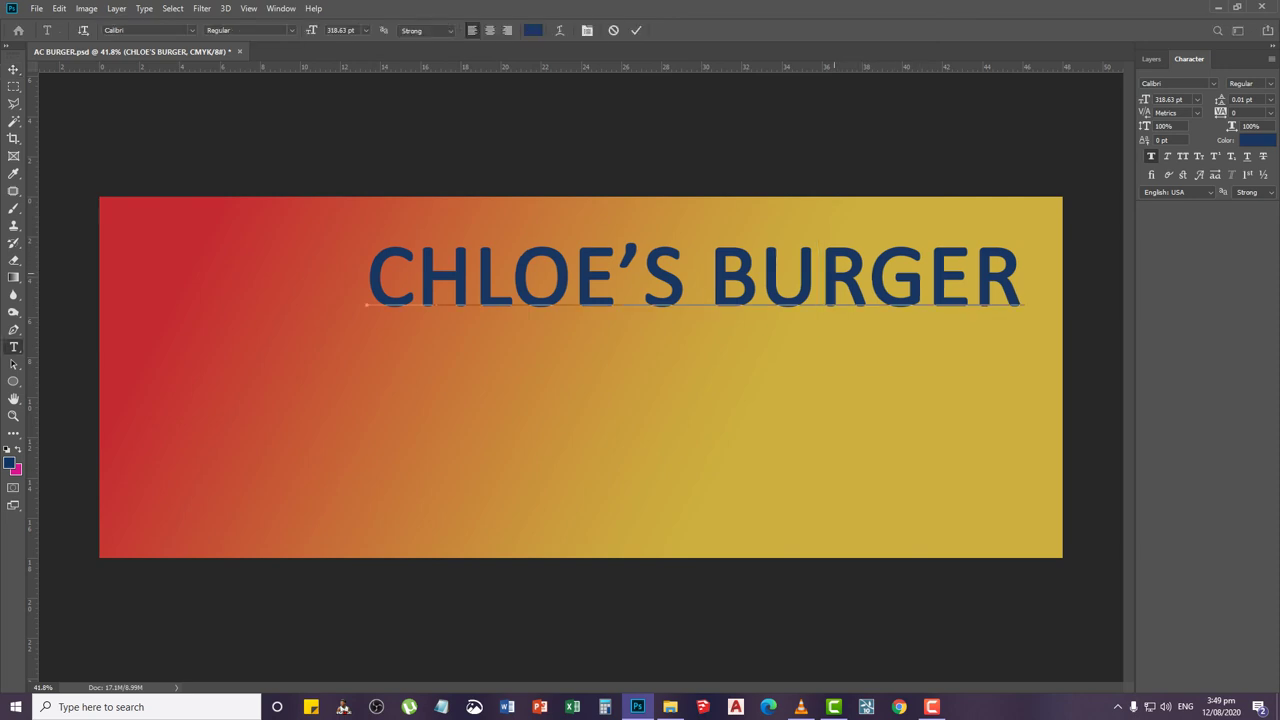
text(V)
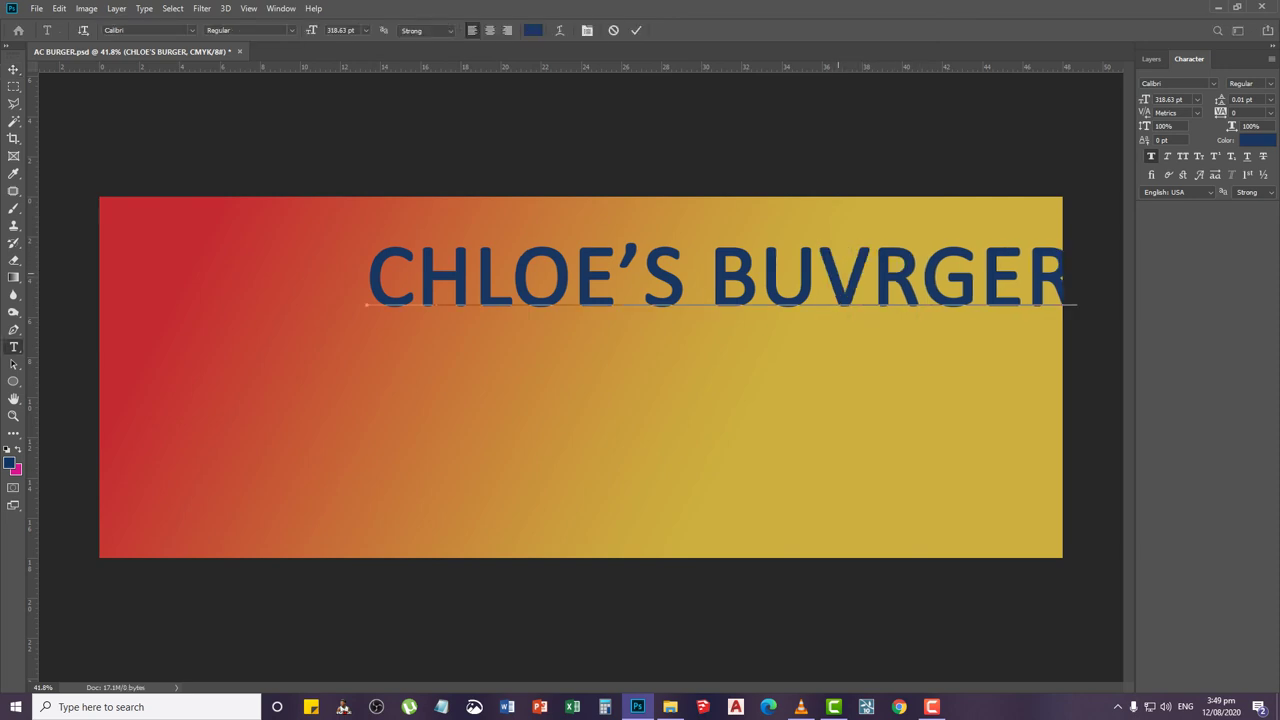
key(ctrl+Return)
key(v)
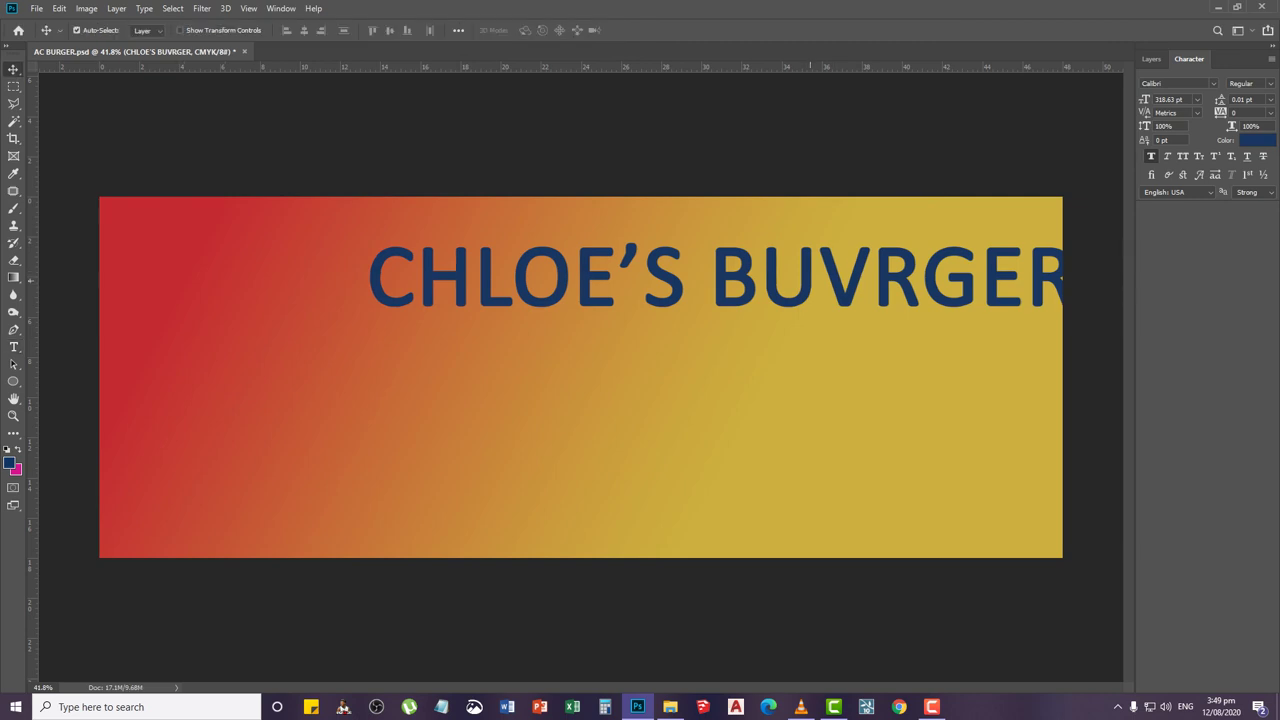
right_click(812, 282)
right_click(805, 266)
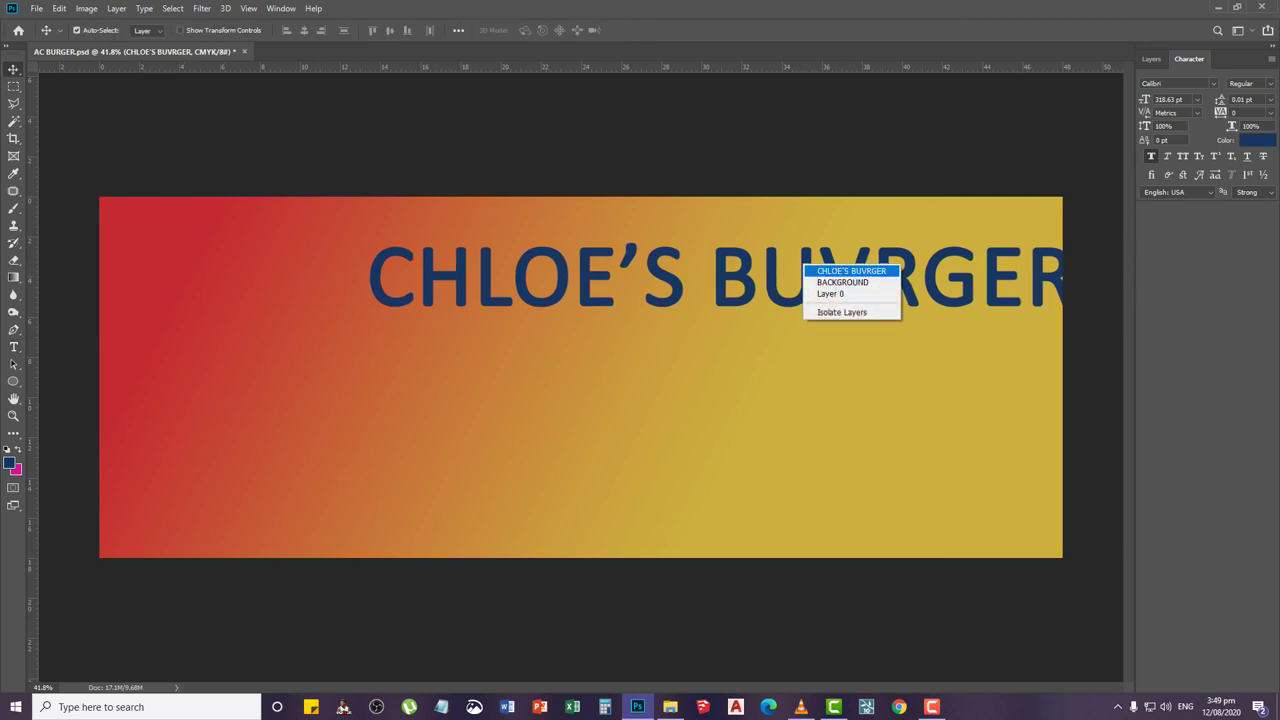
click(808, 271)
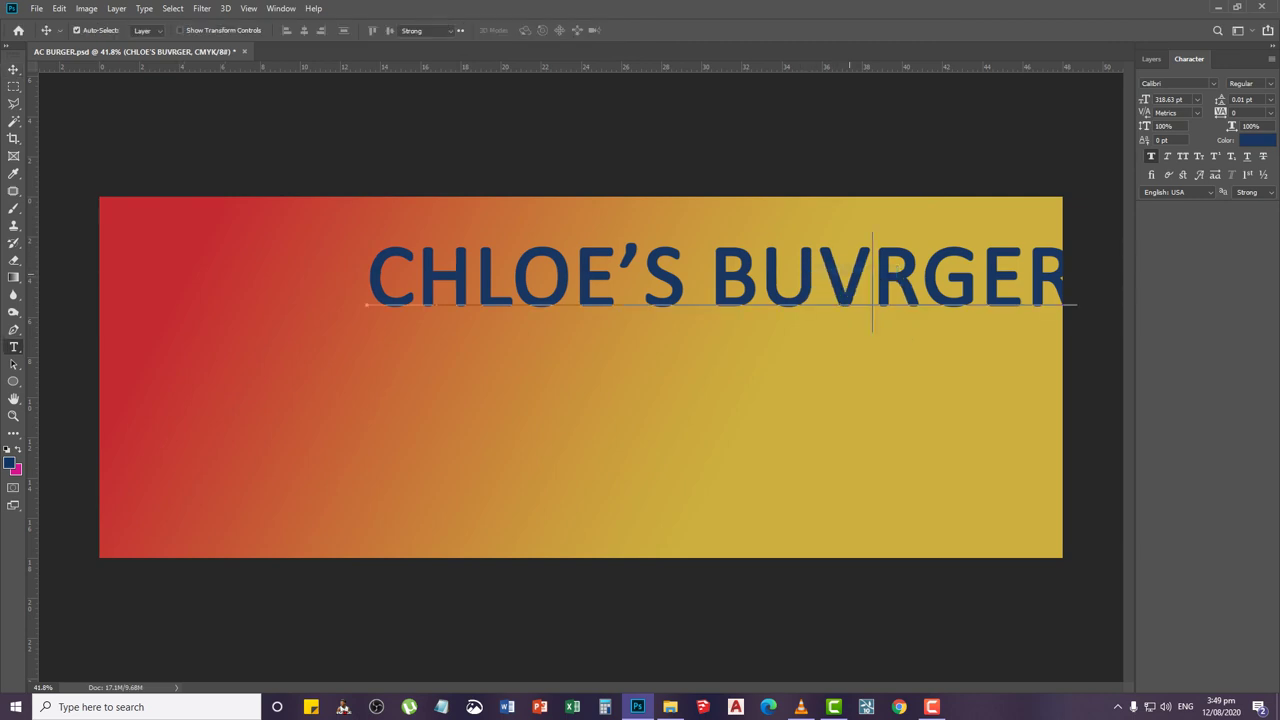
double_click(871, 290)
key(BackSpace)
click(13, 70)
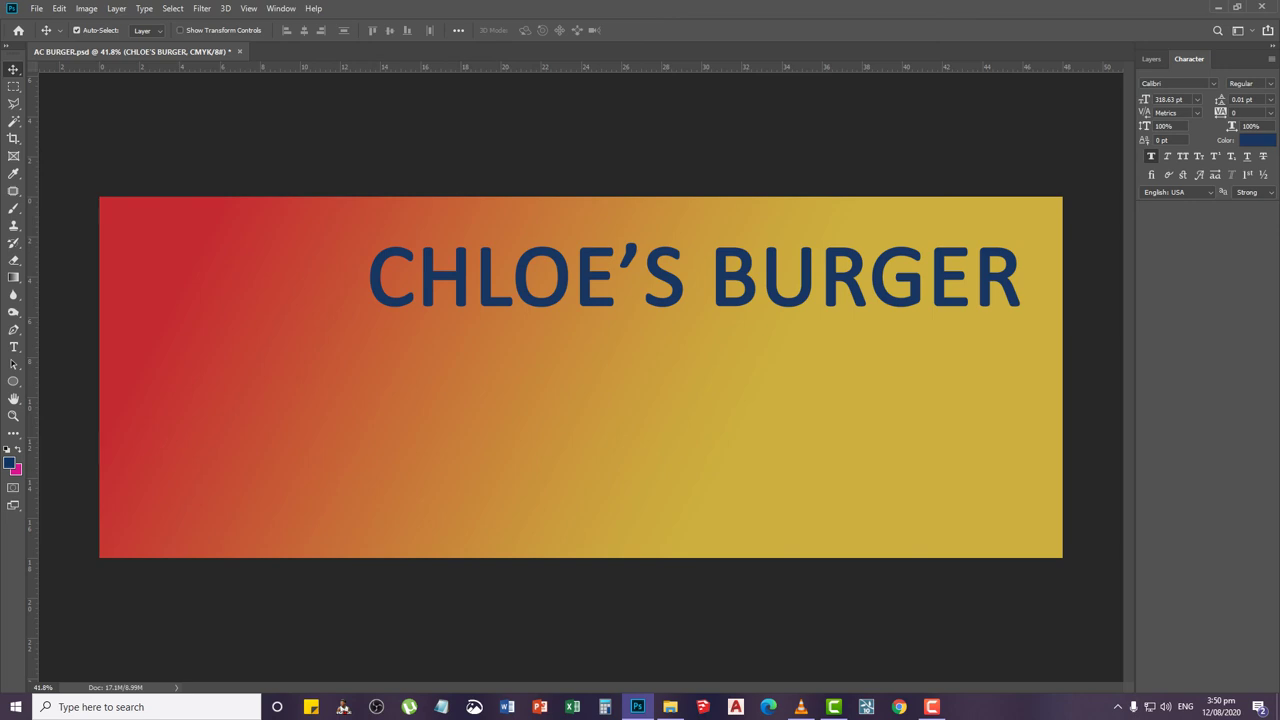
Preview several fonts on the CHLOE'S BURGER title and set it to Harlow Solid Italic
click(1213, 84)
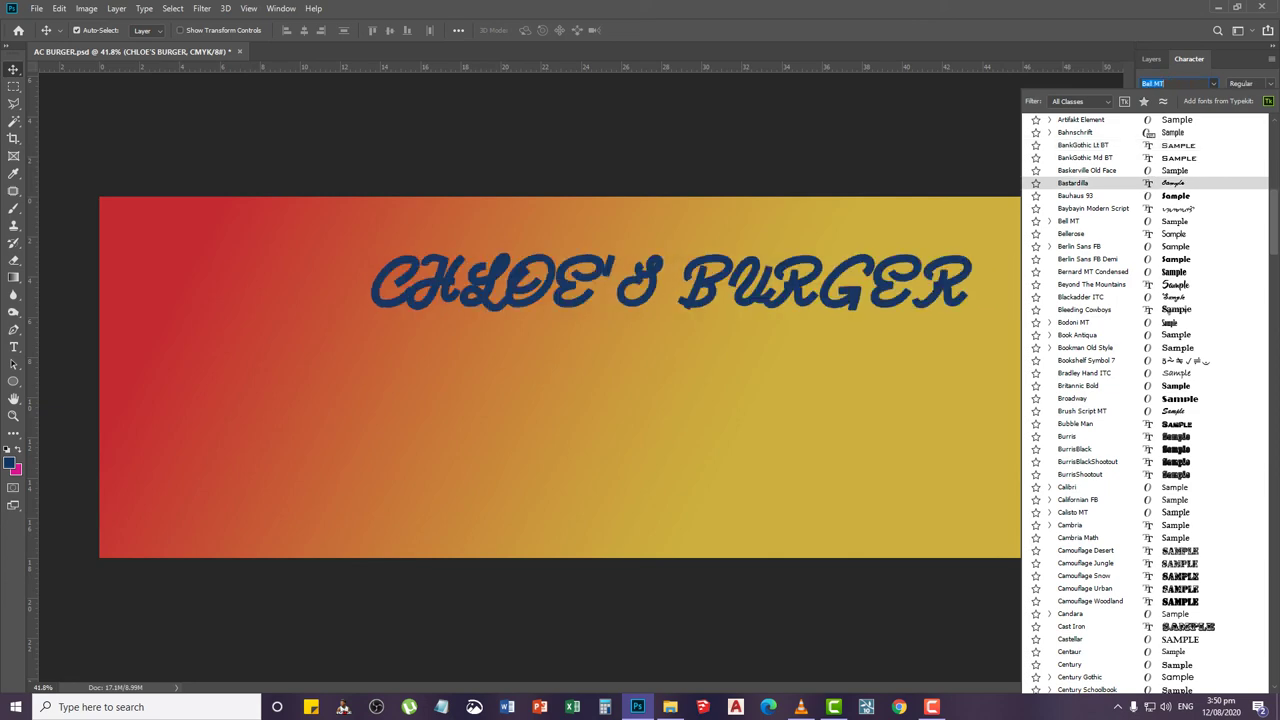
scroll(1145, 221, down, 1)
scroll(1145, 226, down, 6)
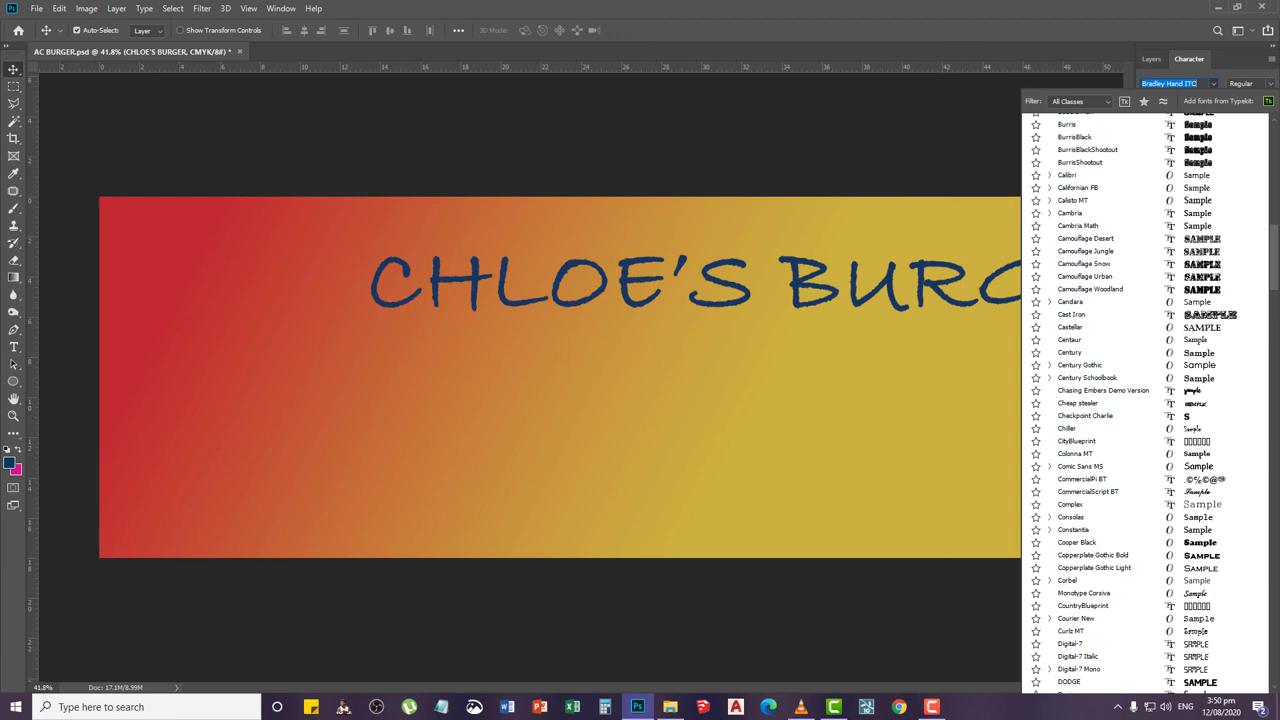
scroll(1145, 260, down, 6)
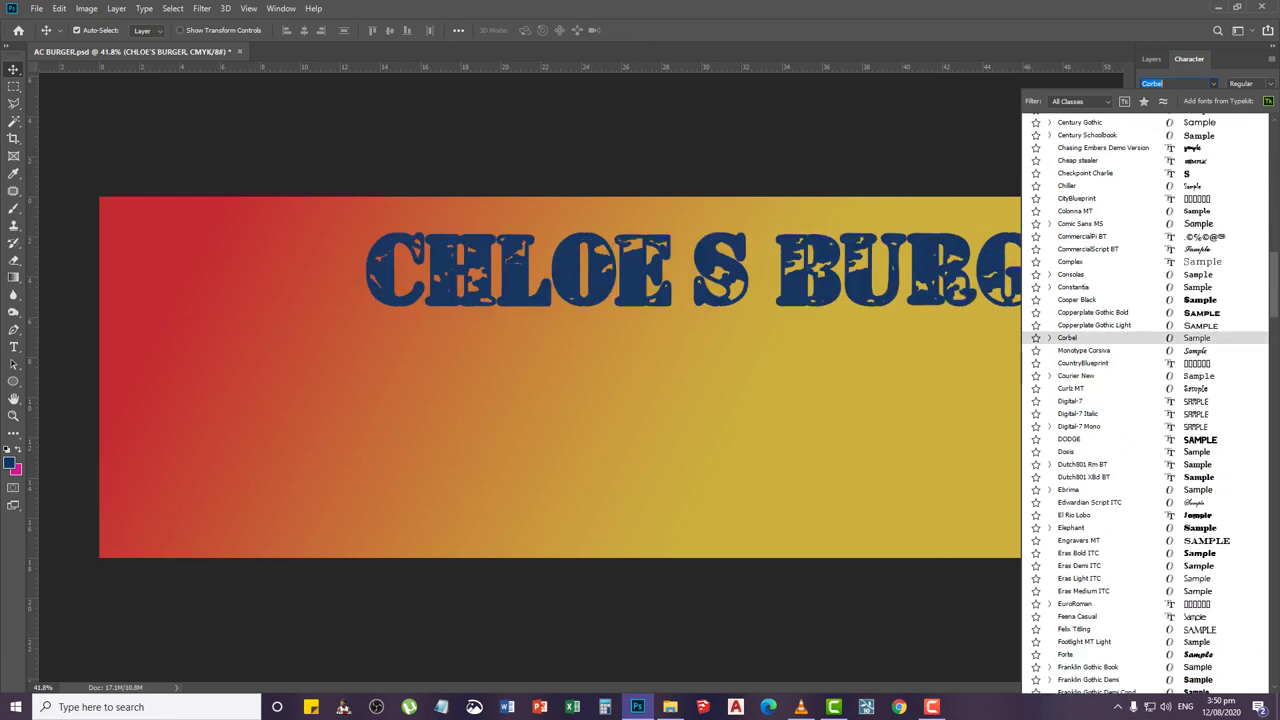
text(cur)
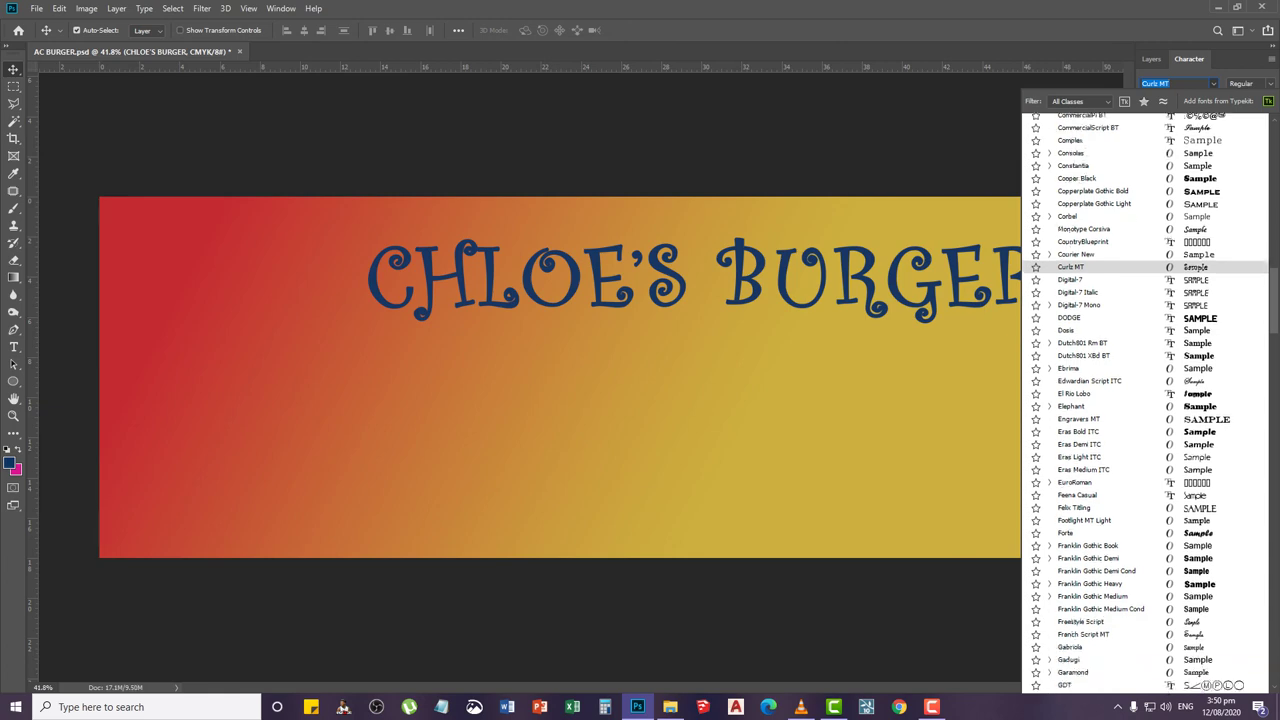
text(ed)
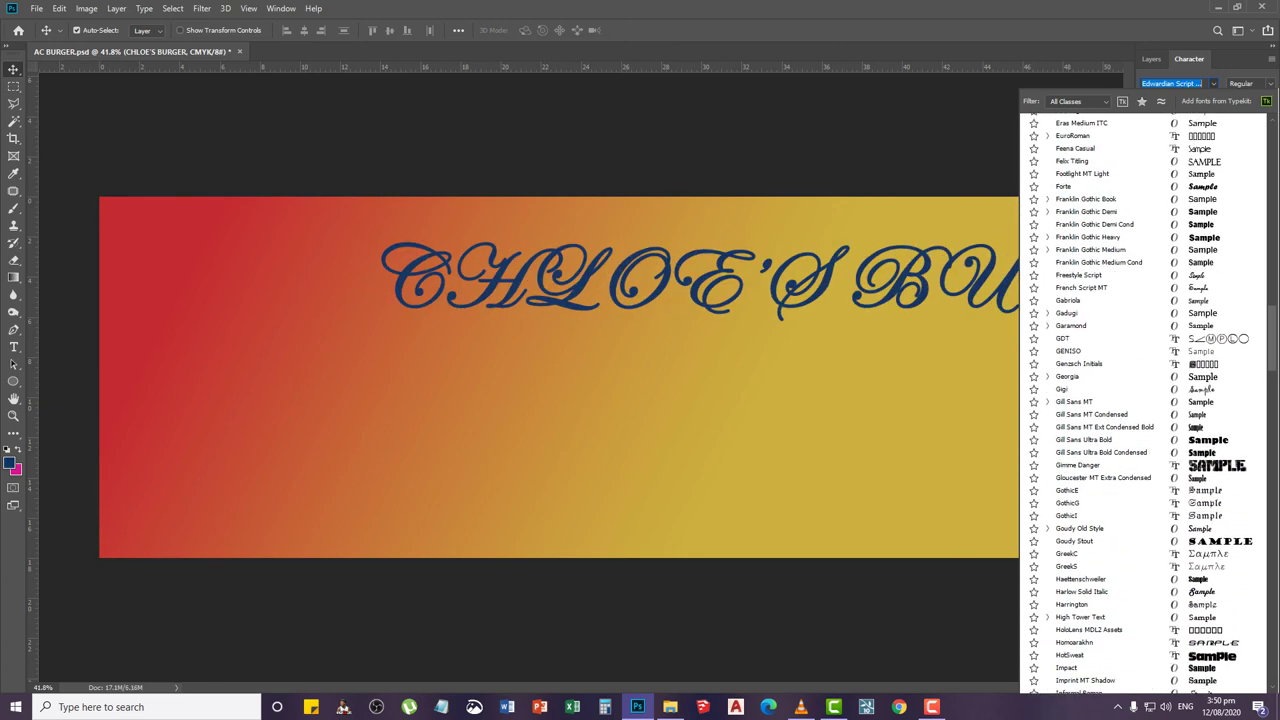
scroll(1145, 355, down, 1)
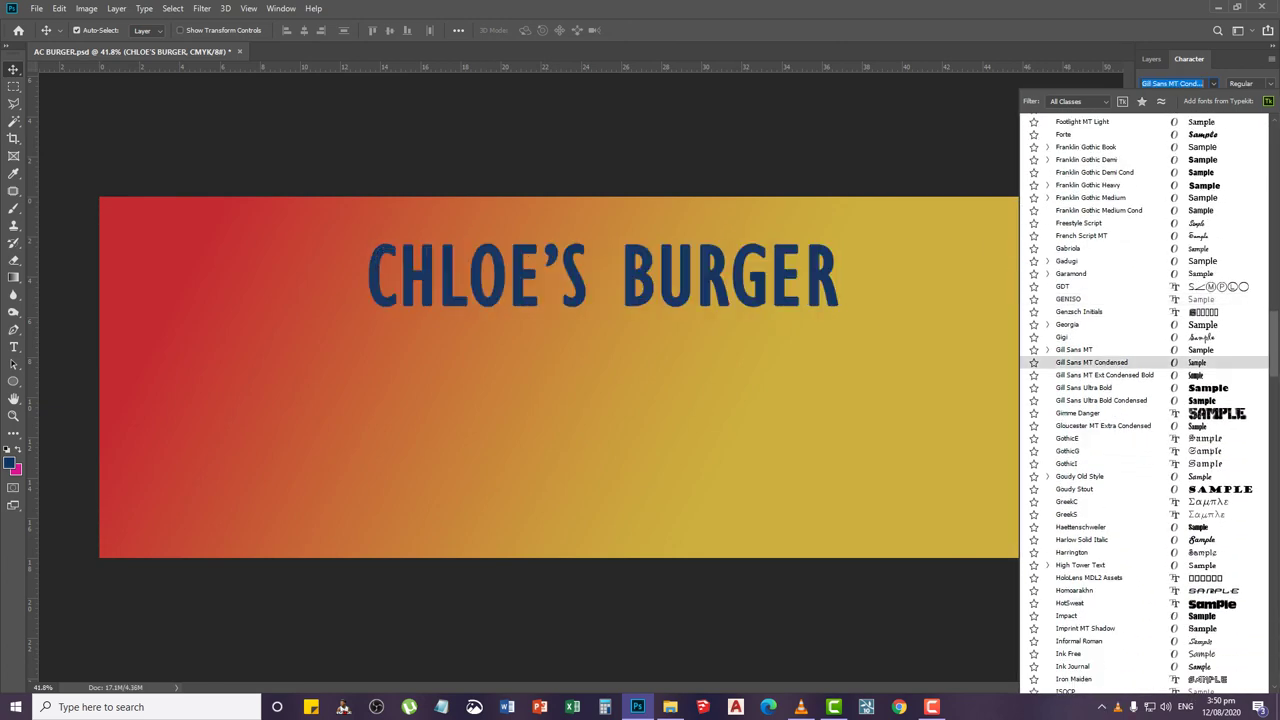
text(har)
key(Return)
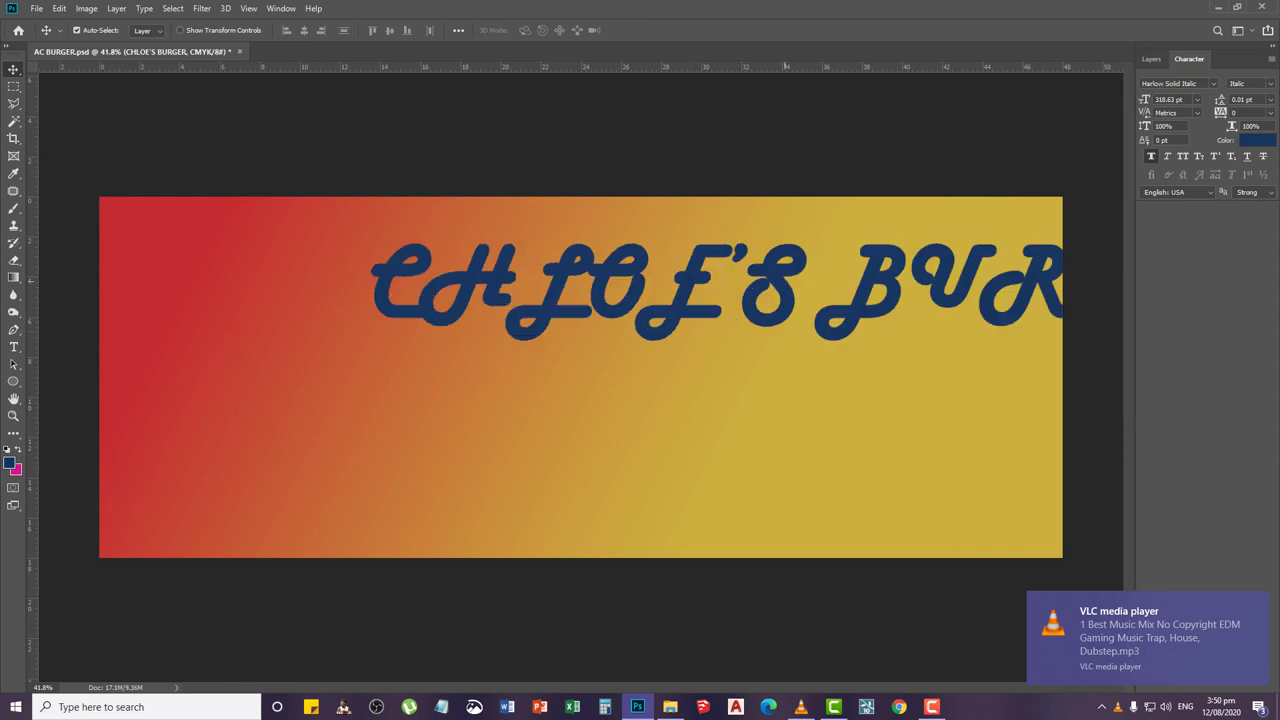
Replace the all-caps title with the mixed-case text Chloe's Burger
key(t)
key(Return)
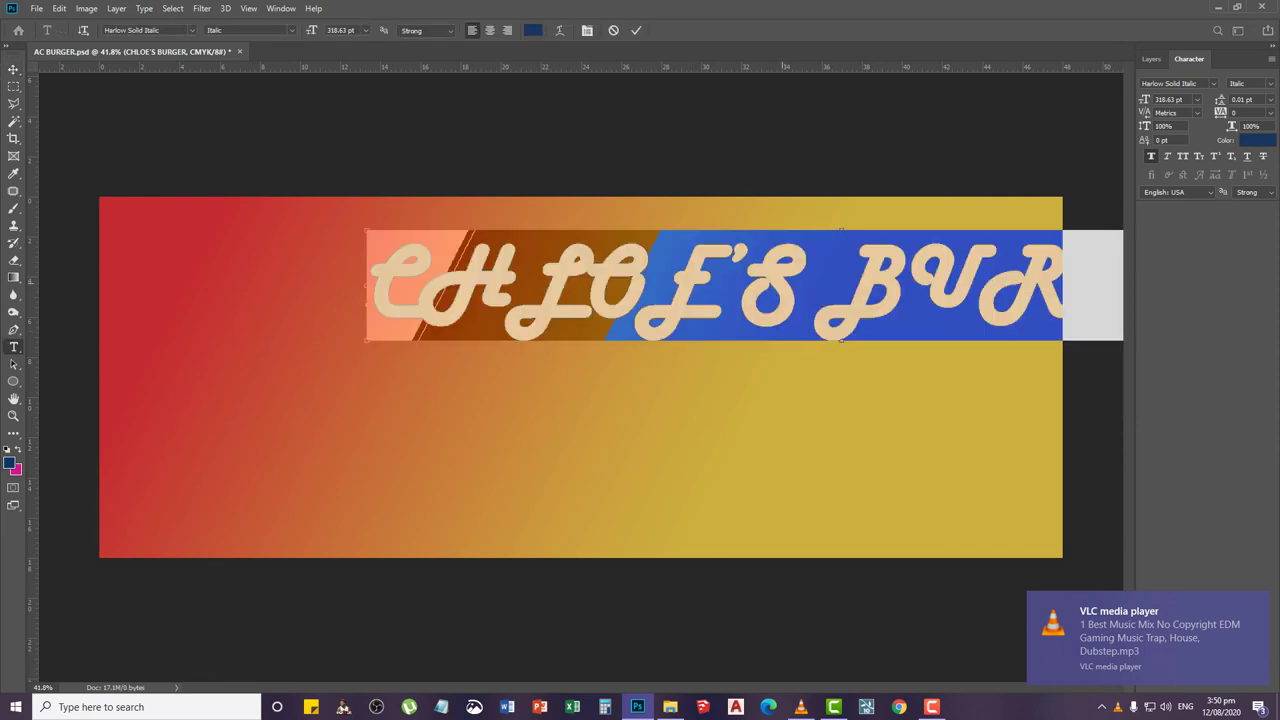
text(CHLOE)
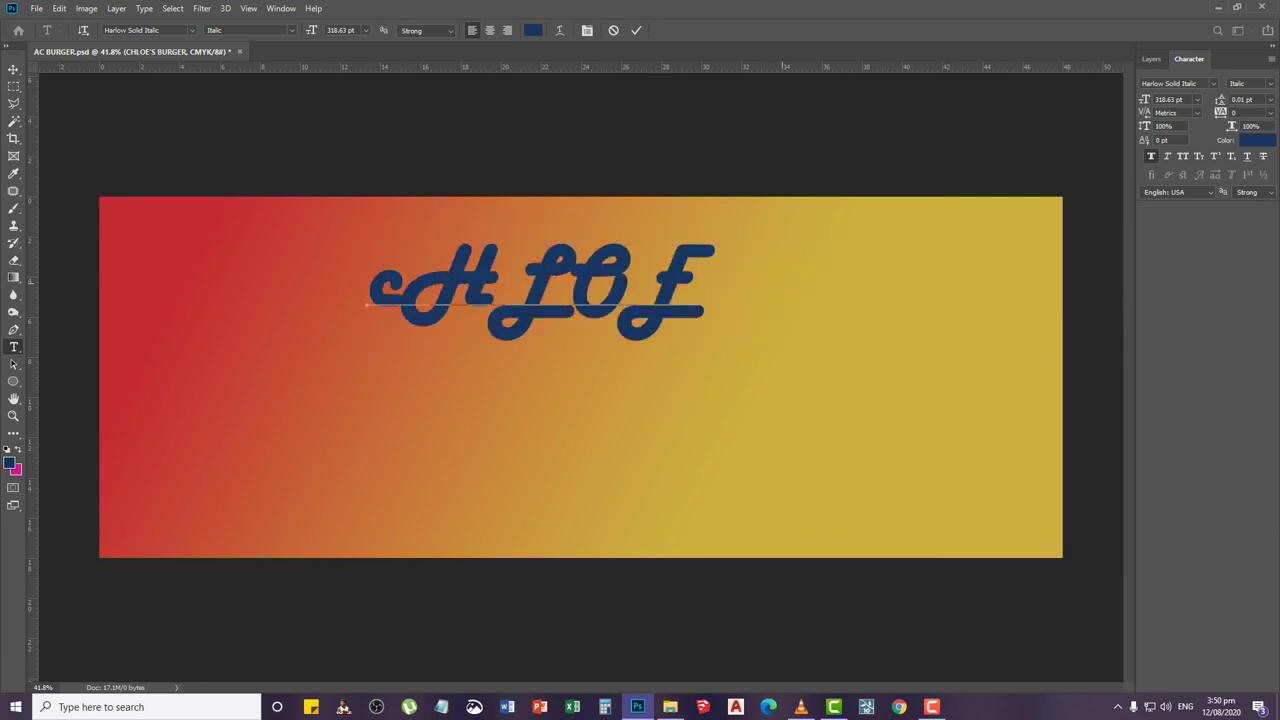
key(ctrl+a)
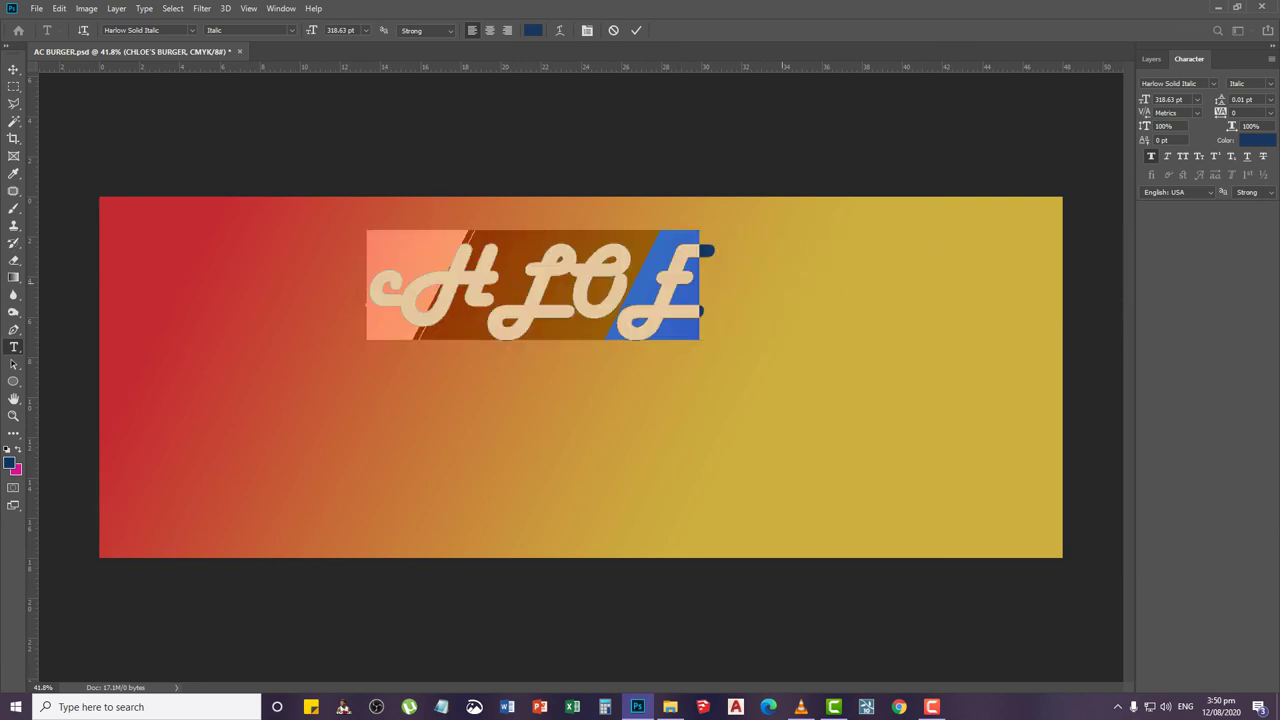
text(C)
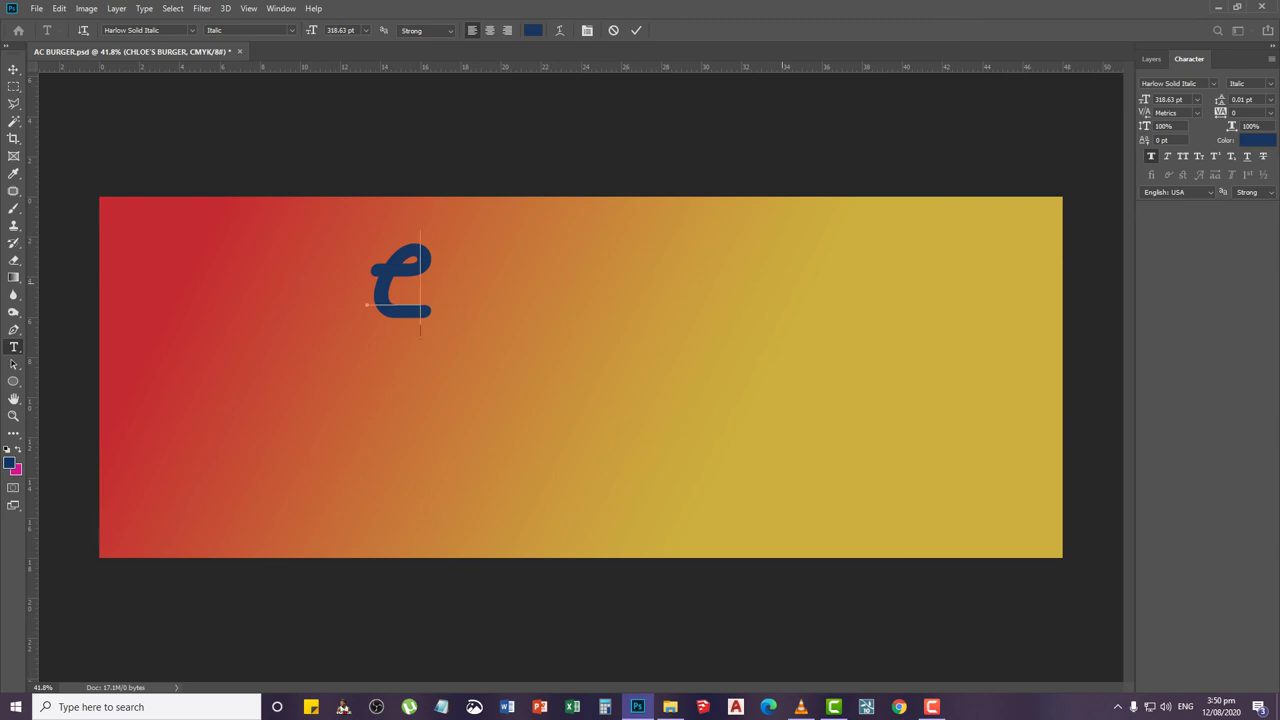
text(hloe)
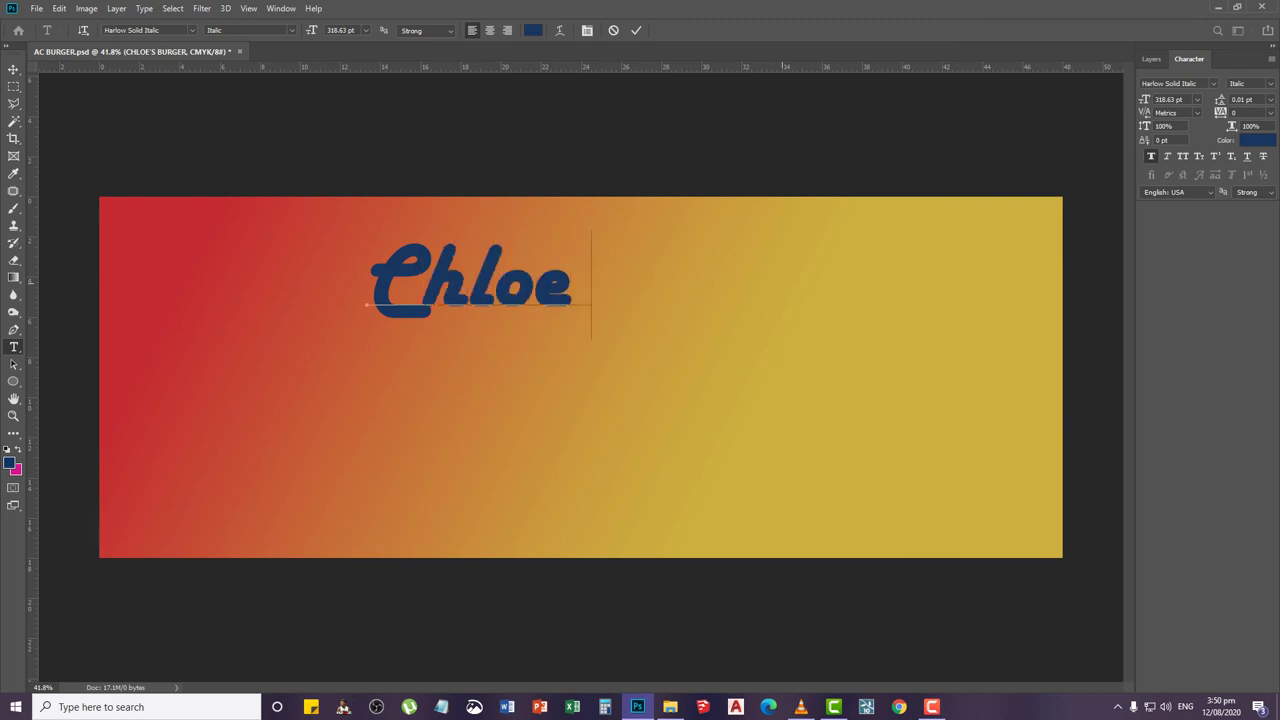
text('s Burherher)
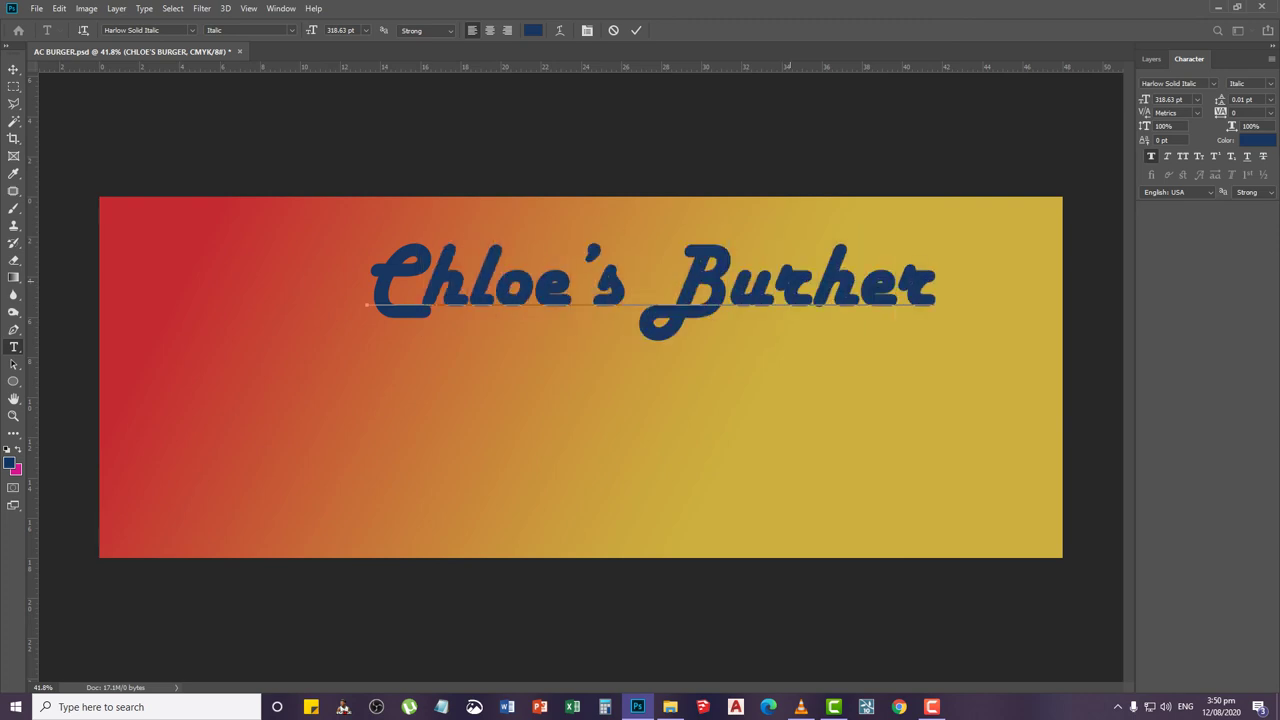
key(Left)
key(Left)
key(shift+Left)
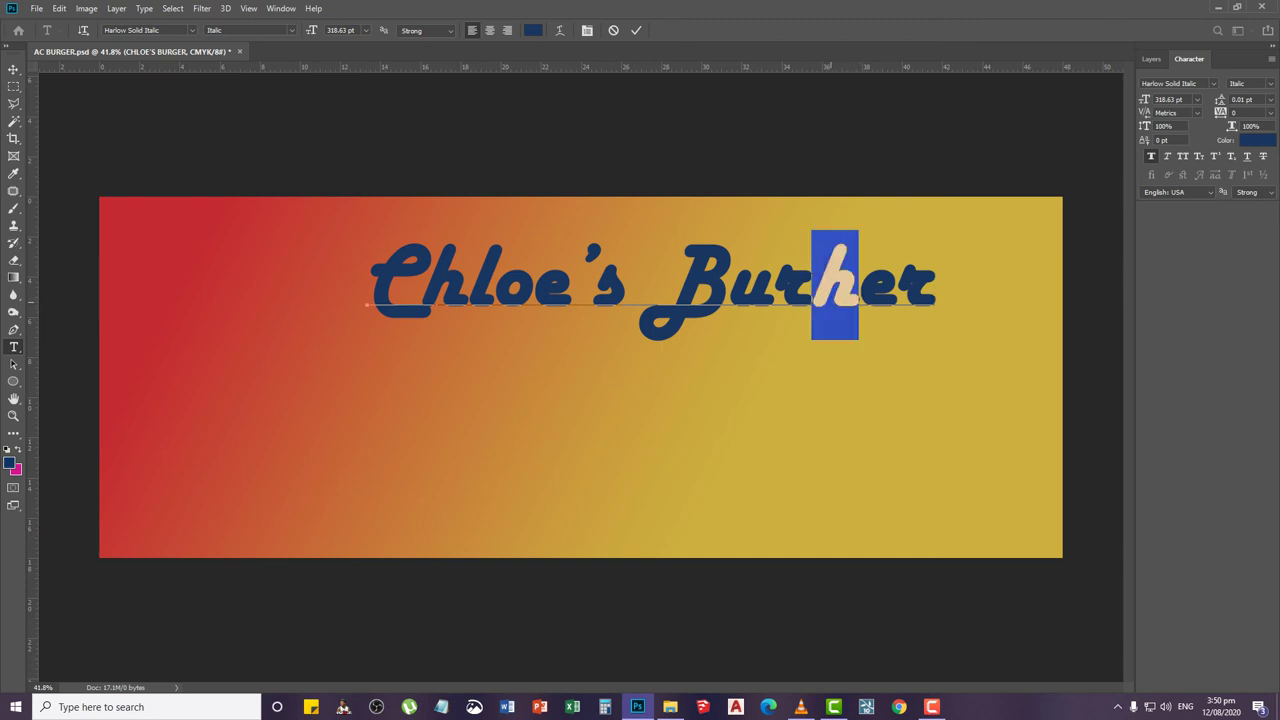
text(g)
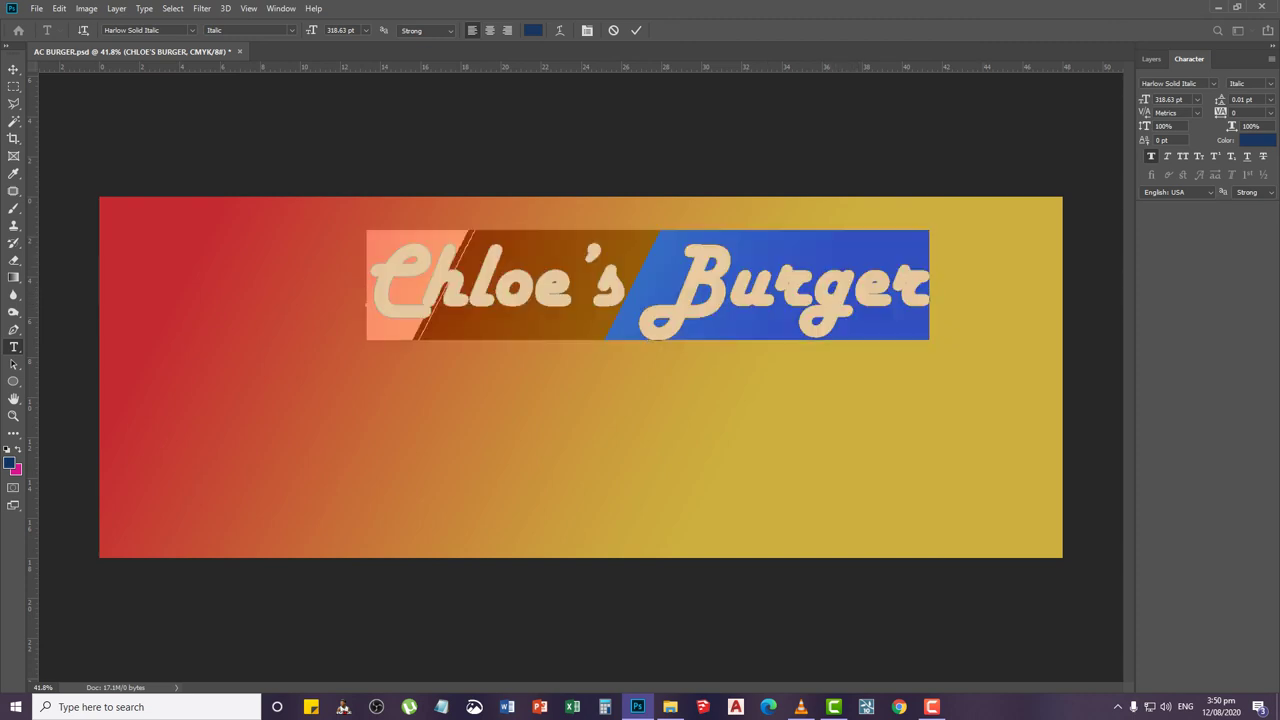
Commit the Chloe's Burger title text and preview the recently used fonts on it, such as Bauhaus 93, Century Gothic and Airstrike Bold
click(13, 69)
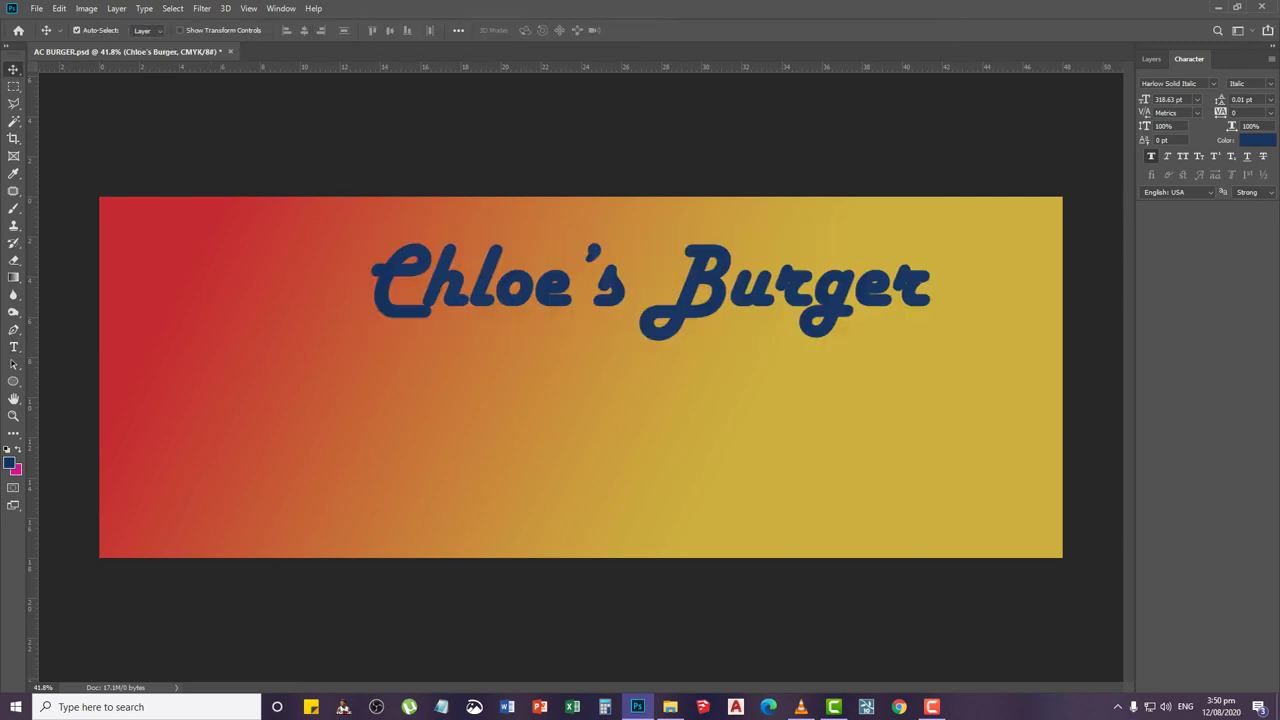
click(1213, 84)
text(a)
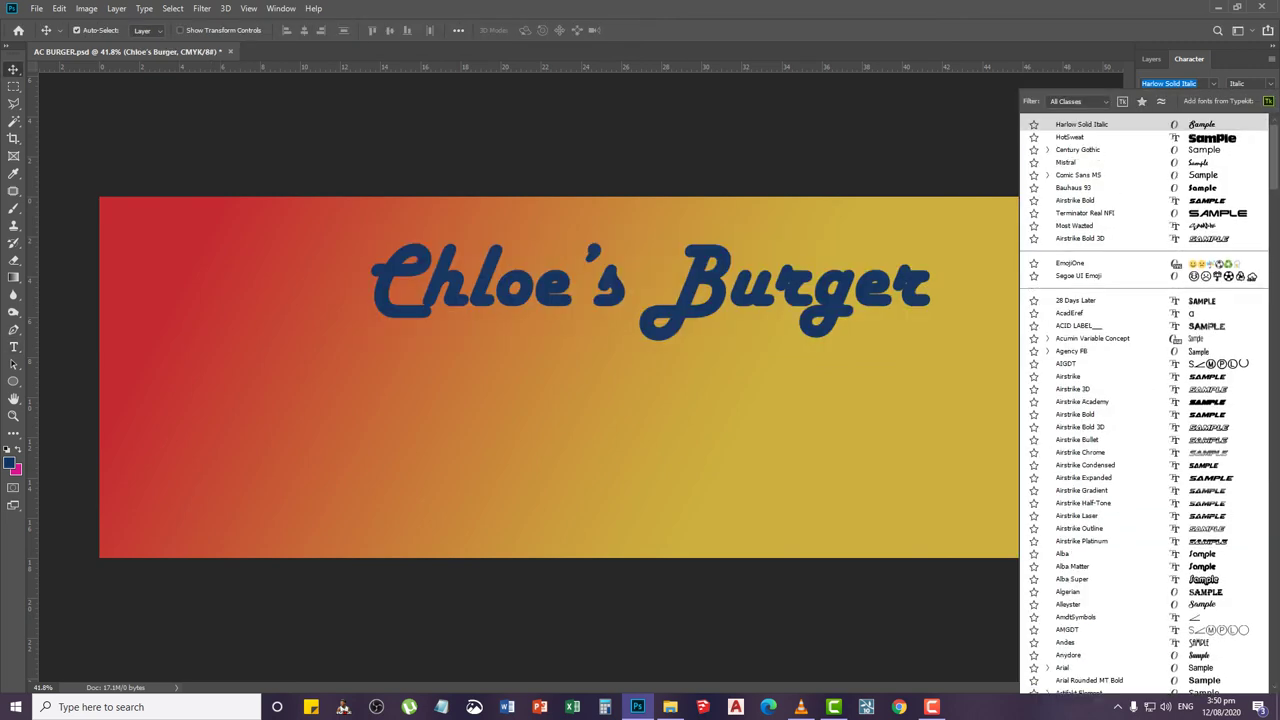
key(Up)
key(Up)
key(Up)
key(Up)
key(Up)
key(Up)
key(Up)
key(Up)
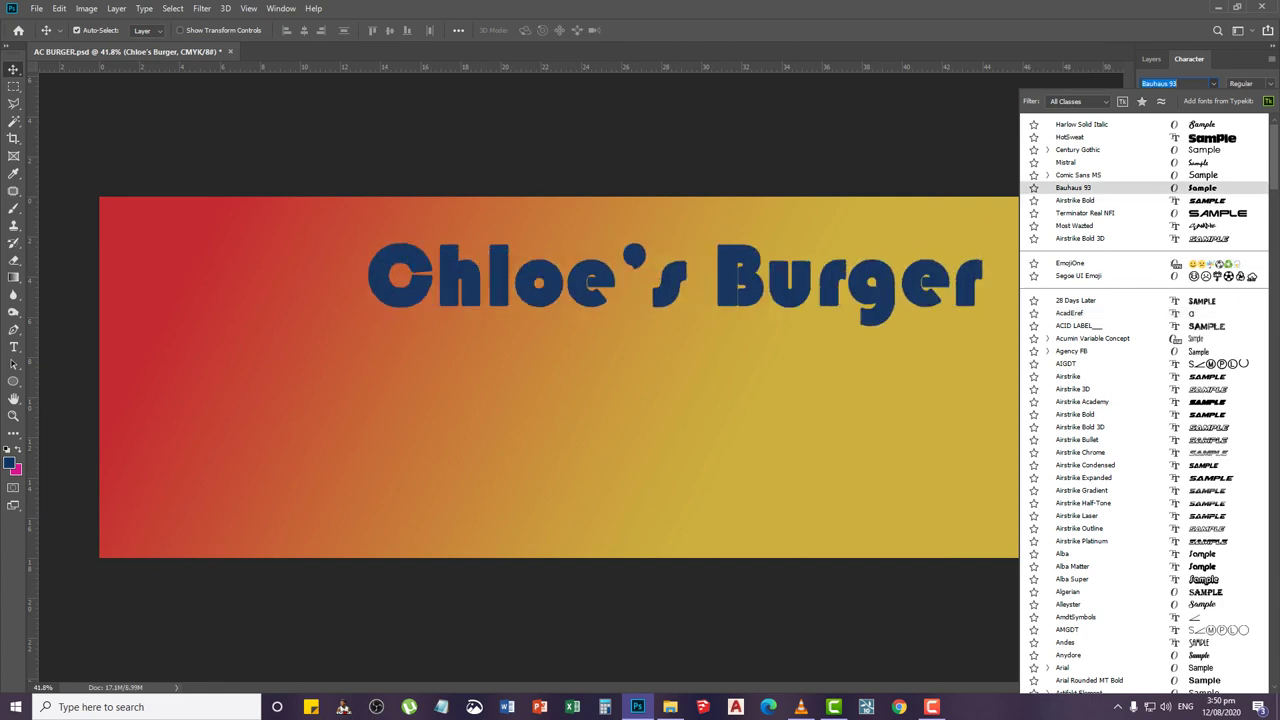
key(Up)
key(Up)
key(Up)
key(Up)
key(Up)
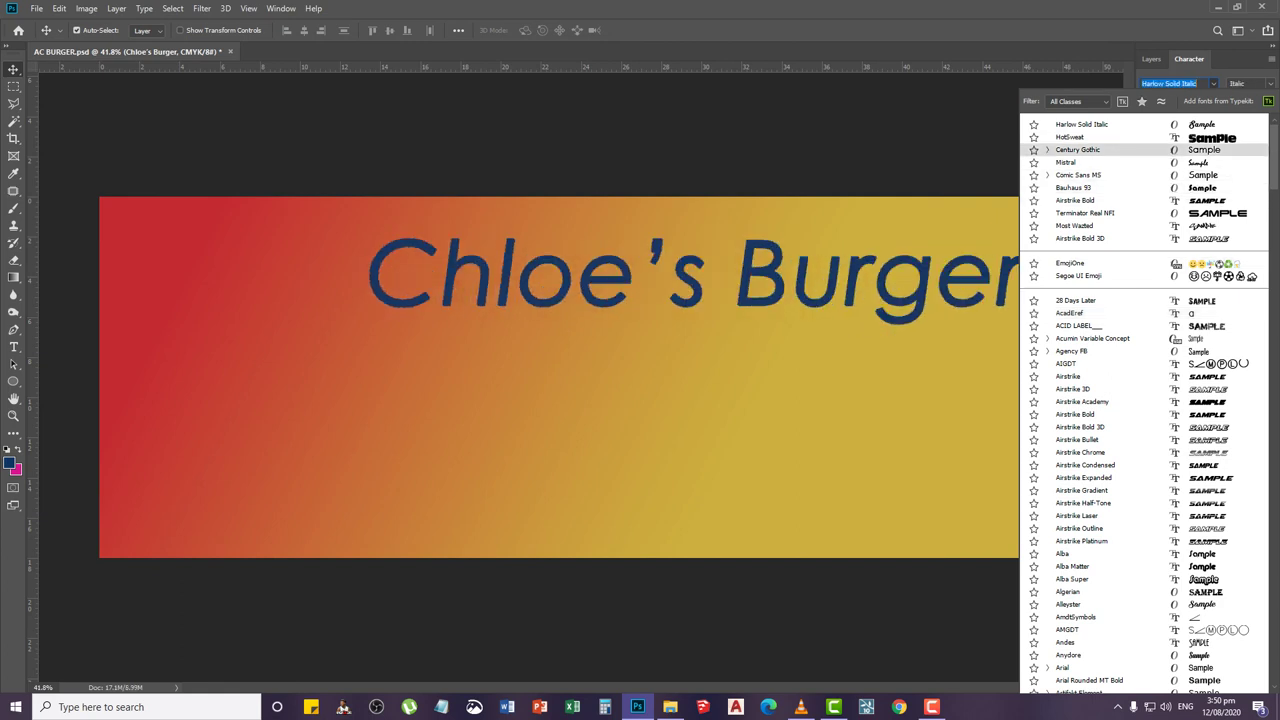
key(Down)
key(Down)
key(Down)
key(Down)
key(Down)
key(Down)
key(Down)
key(Down)
key(Down)
key(Up)
key(Up)
key(Up)
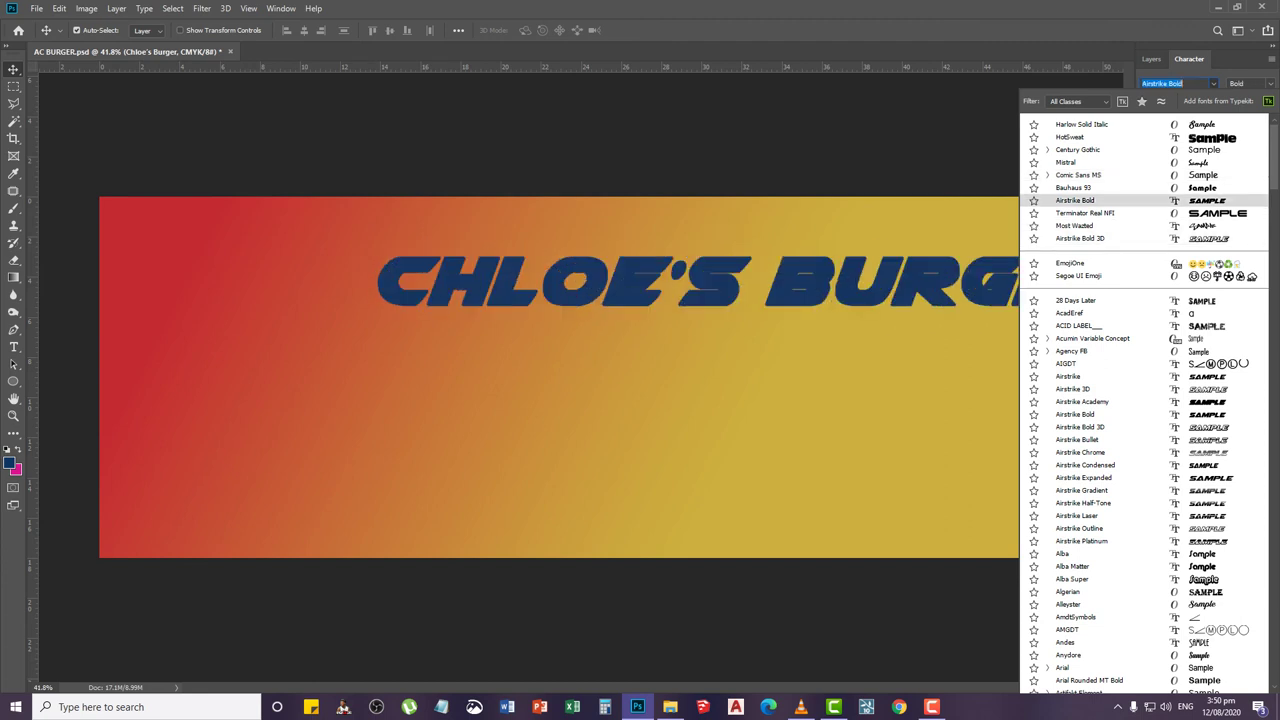
key(Return)
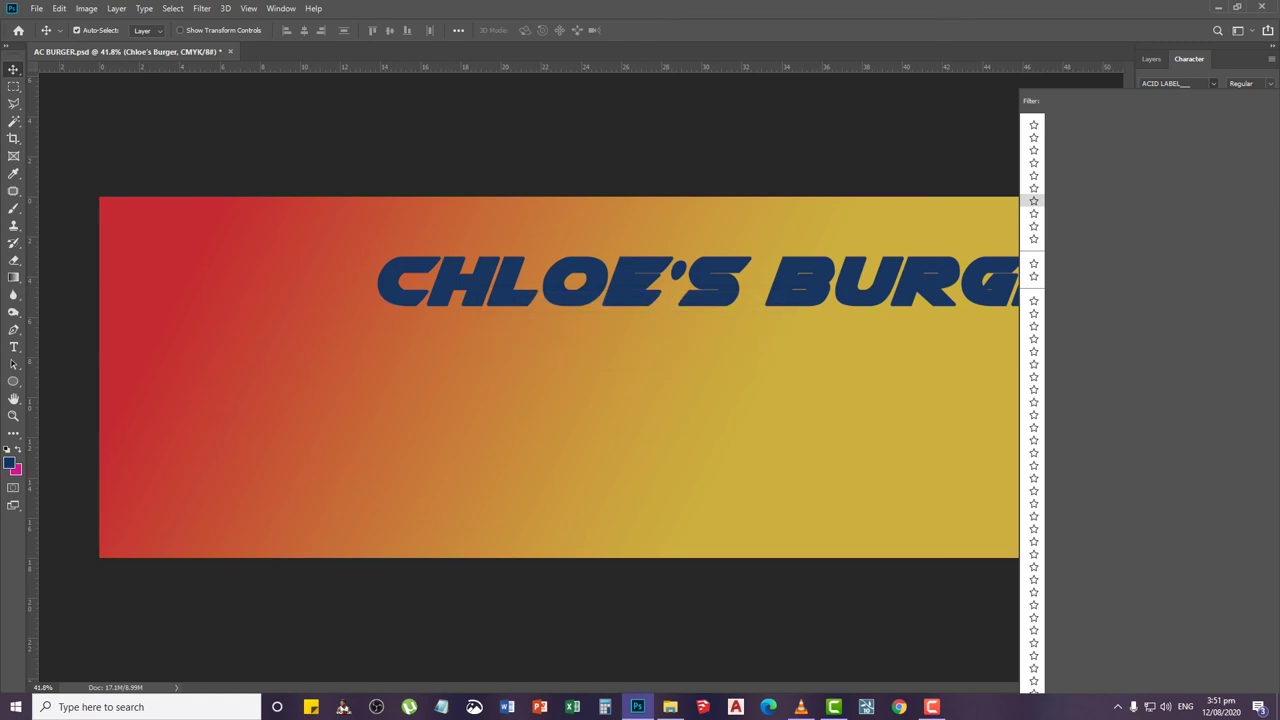
click(1100, 201)
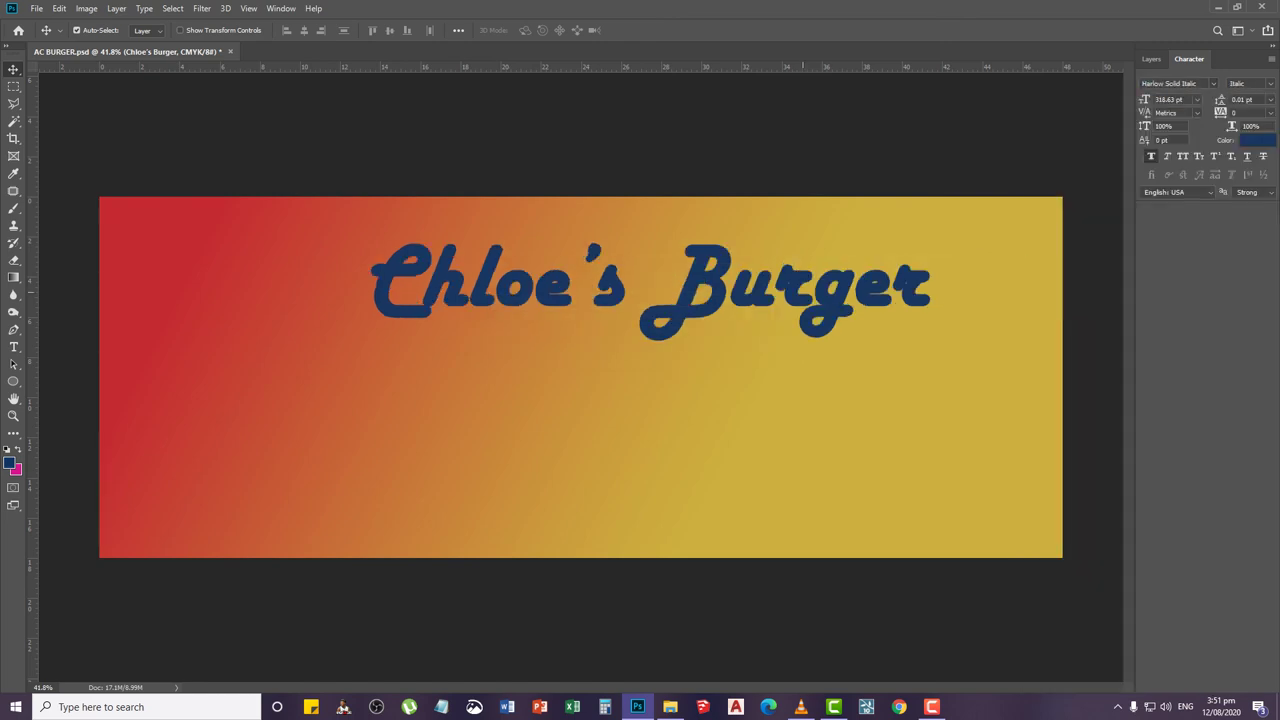
Preview alphabetically listed fonts on the title, from Agency FB through Bauhaus 93, Bodoni MT and Checkpoint Charlie to Lucida Calligraphy
click(1170, 84)
click(1214, 84)
scroll(1144, 317, down, 4)
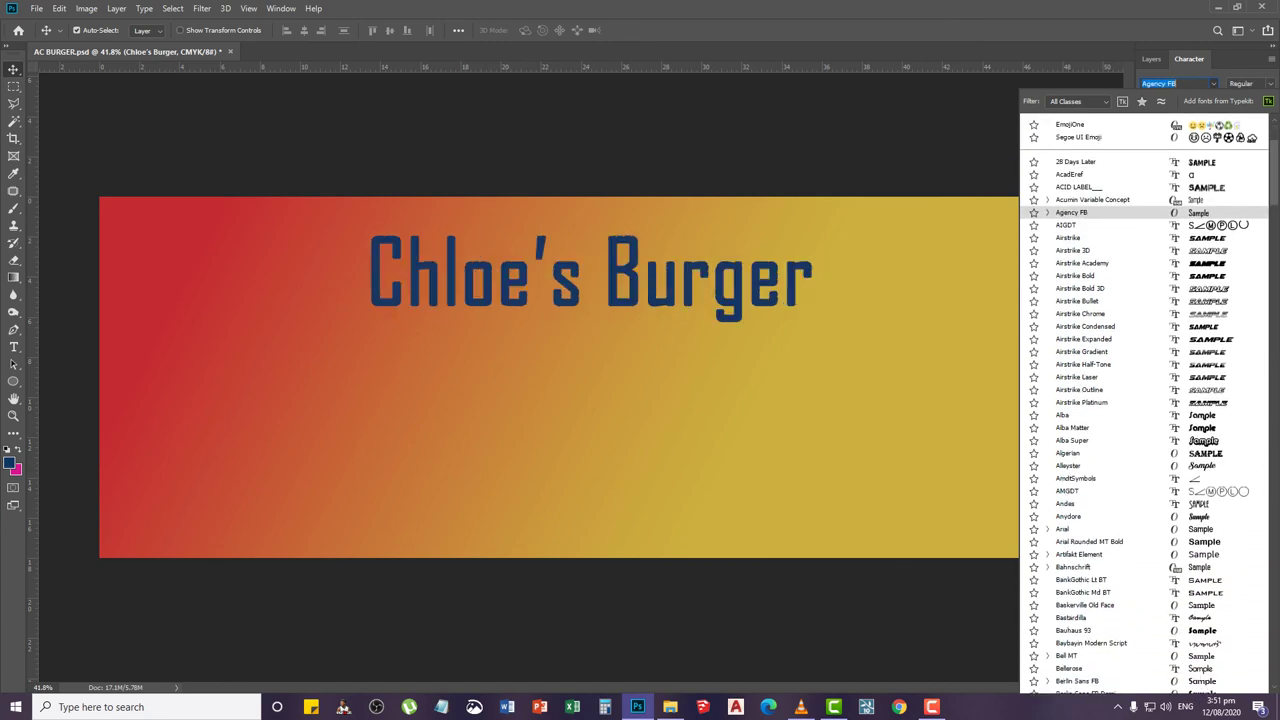
scroll(1144, 474, down, 14)
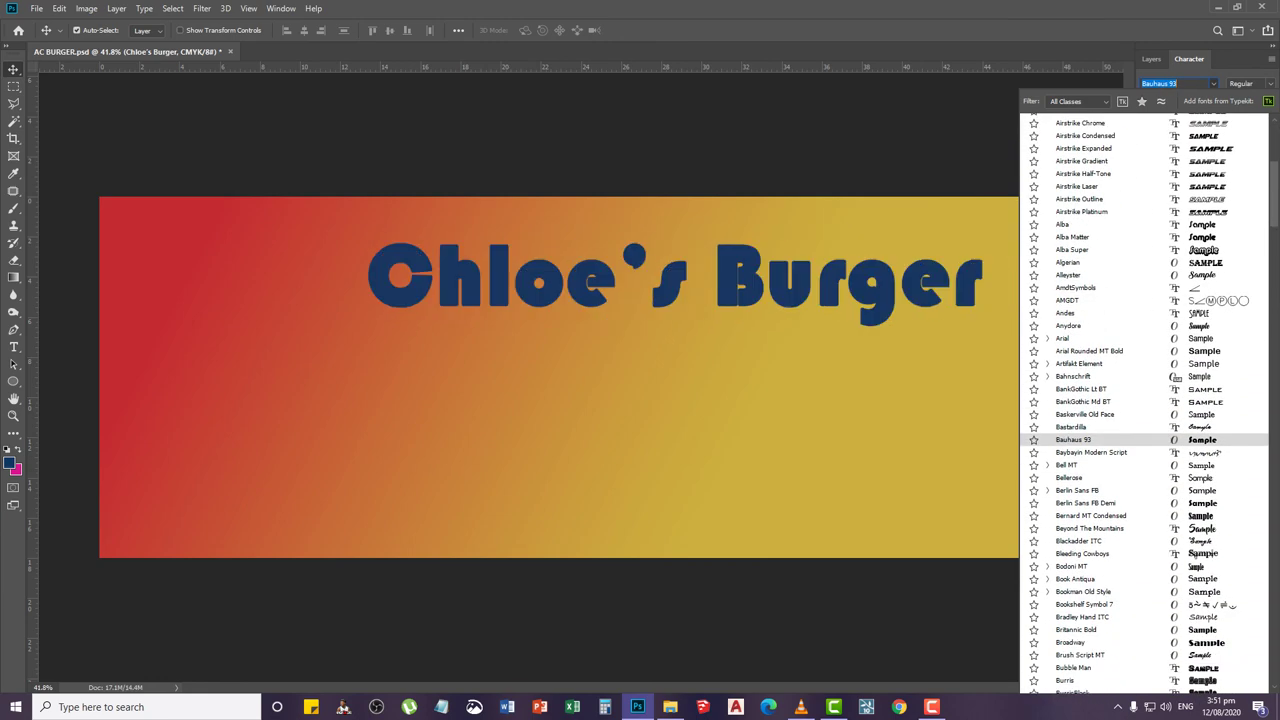
text(cam)
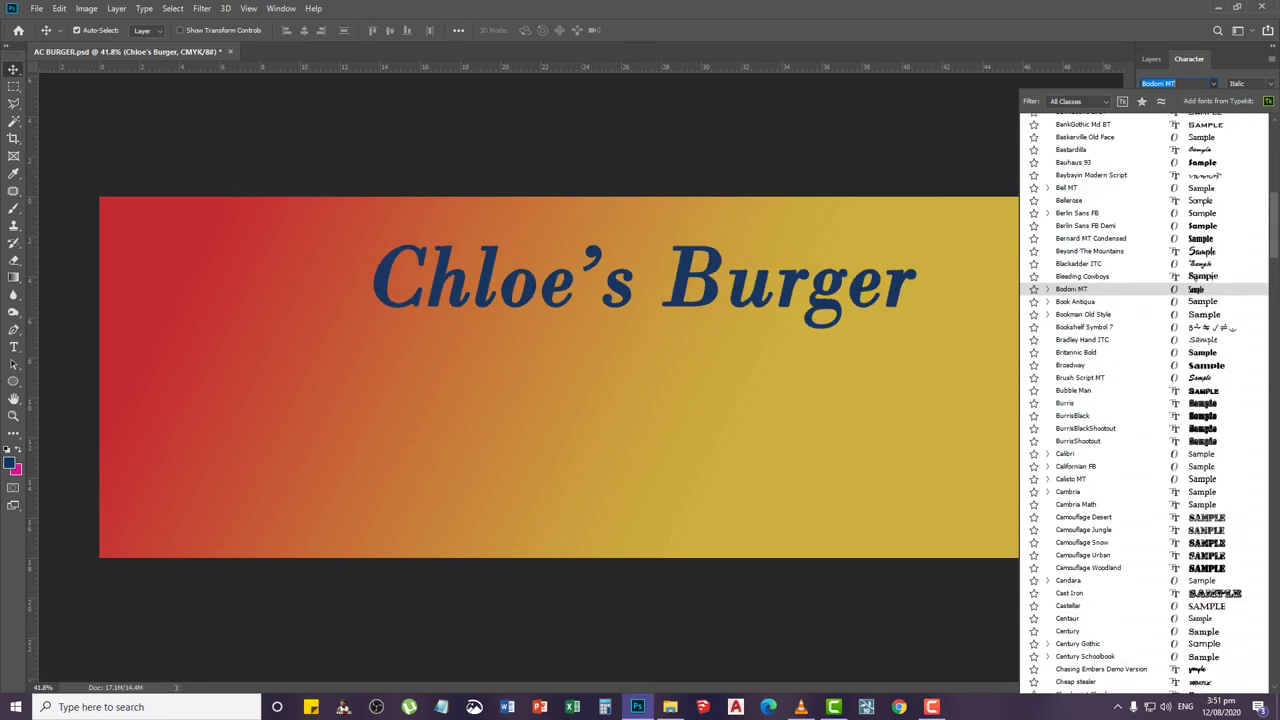
text(chec)
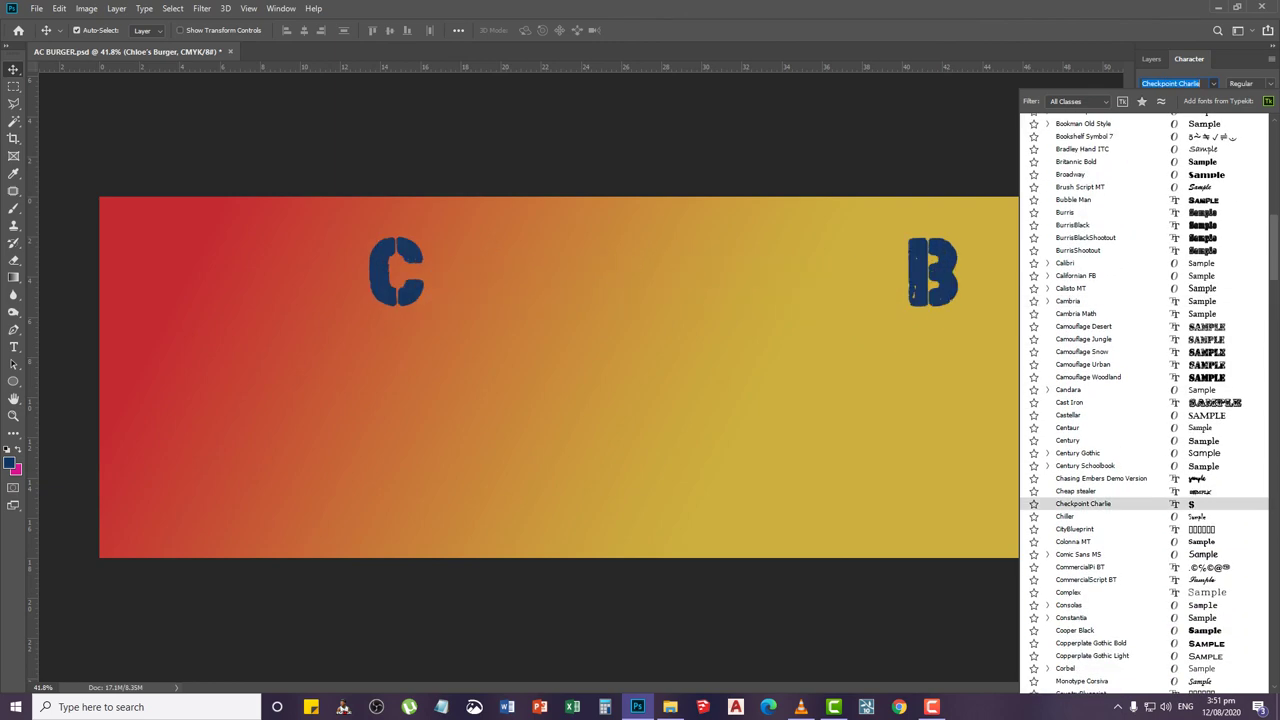
text(cor)
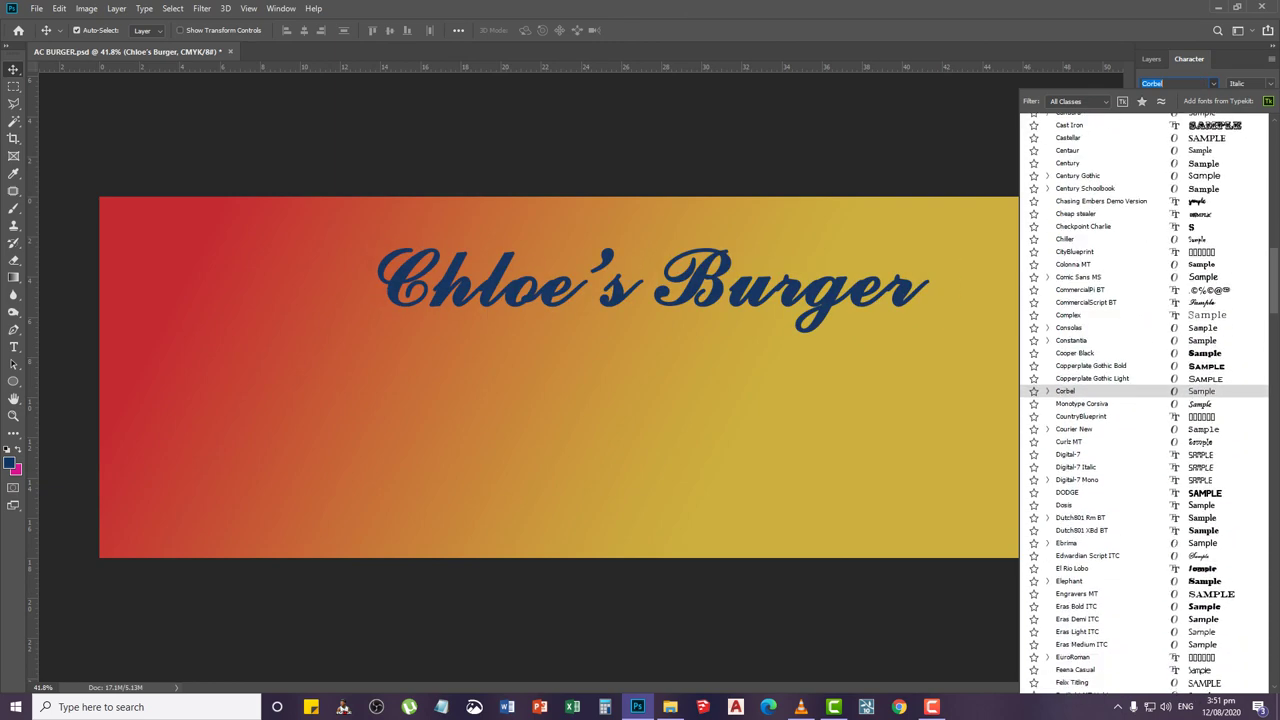
text(eleu)
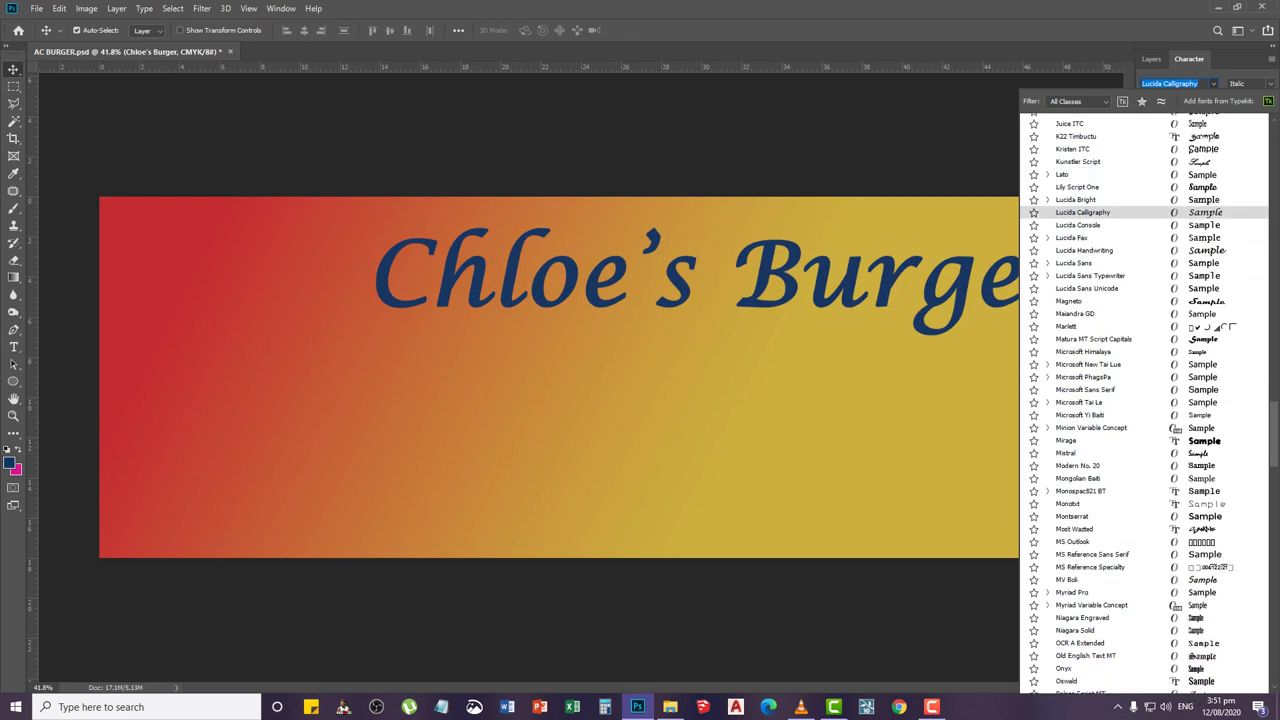
Preview further fonts on the title, from Proxy 3 through Source Code Variable and Swis721 Blk BT to Trajan Color
scroll(1100, 536, down, 3)
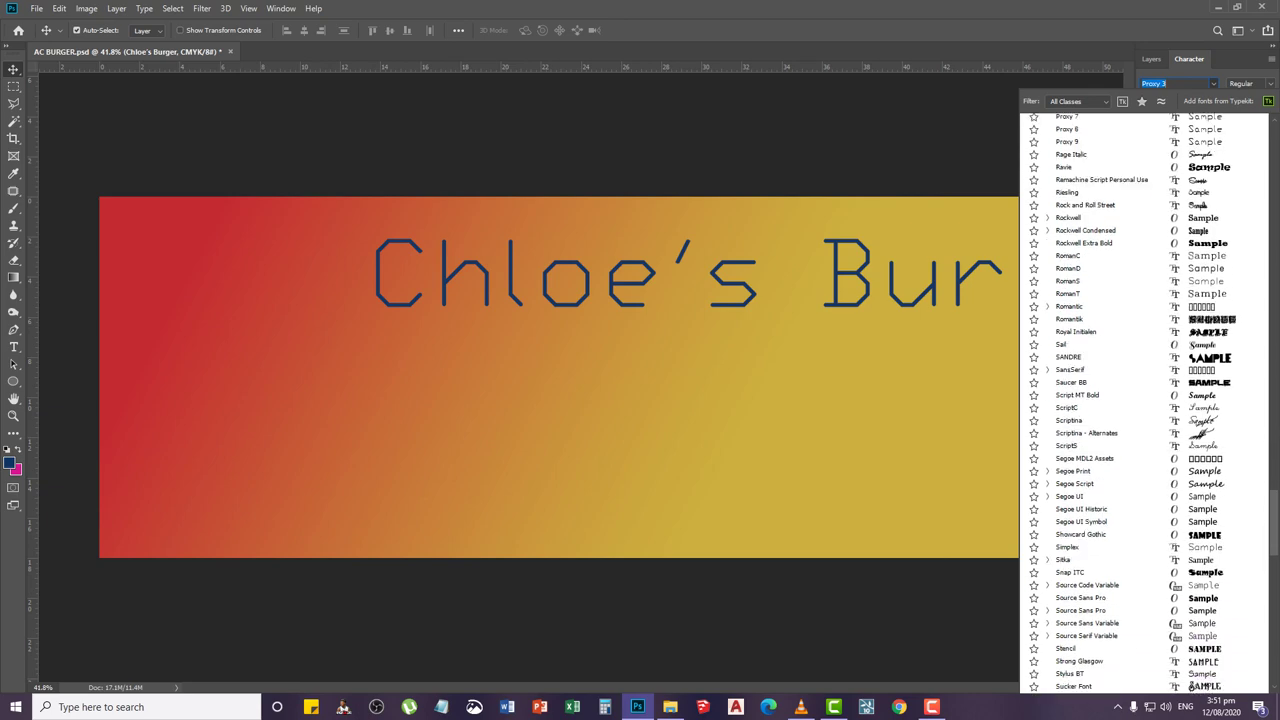
key(Down)
key(Down)
key(Down)
key(Down)
key(Down)
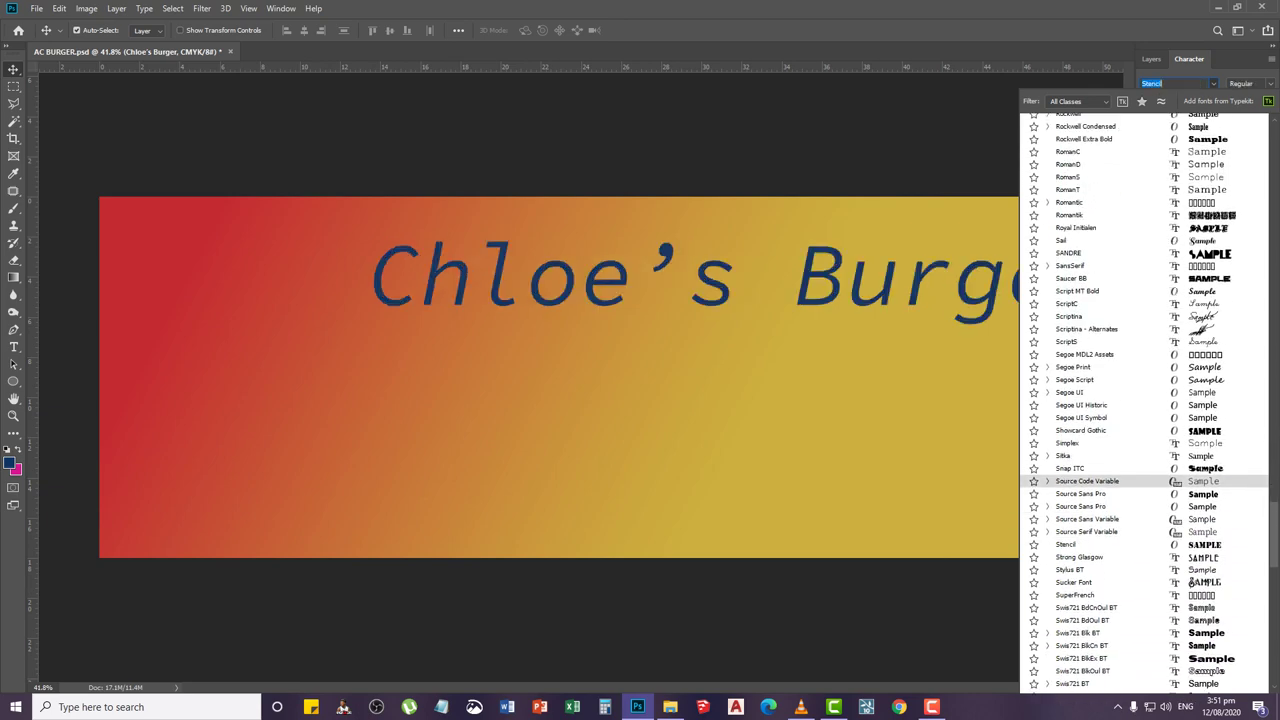
key(Down)
key(Down)
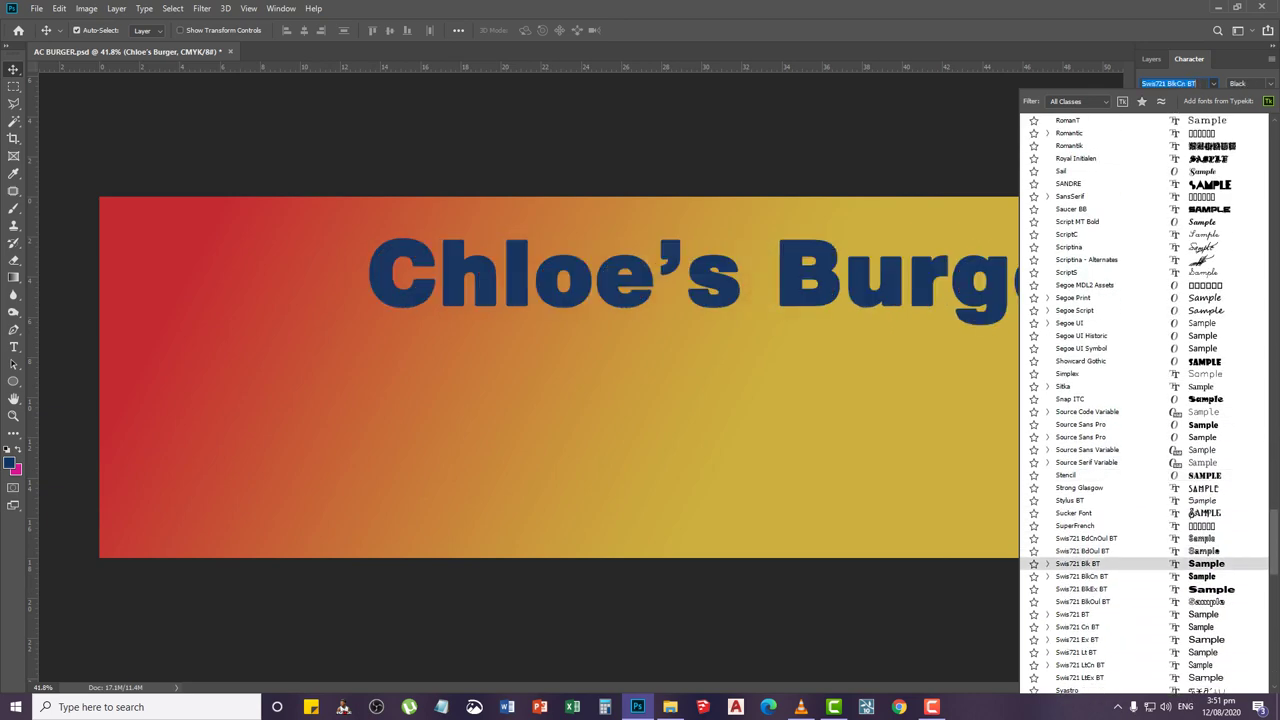
scroll(1144, 403, down, 3)
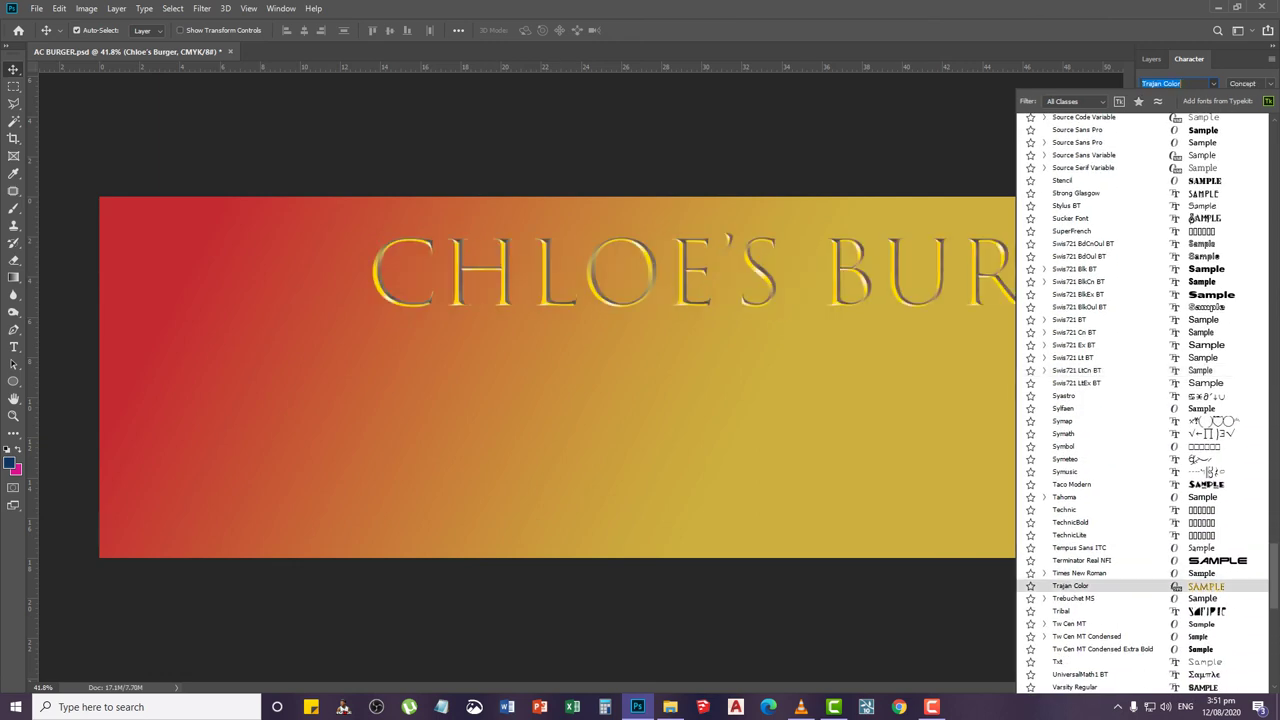
Preview the last Latin fonts in the list on the title, including Webdings, Waltograph and Wingdings 3
click(1079, 573)
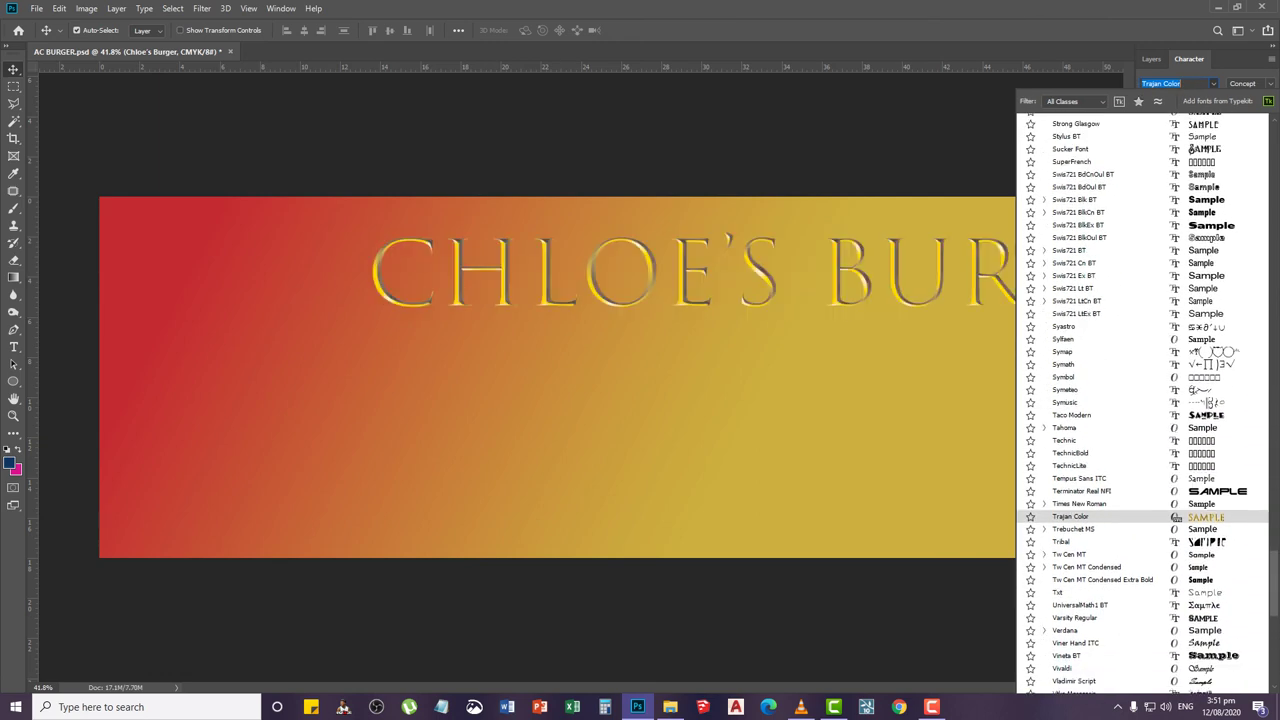
scroll(1080, 575, down, 5)
click(1062, 564)
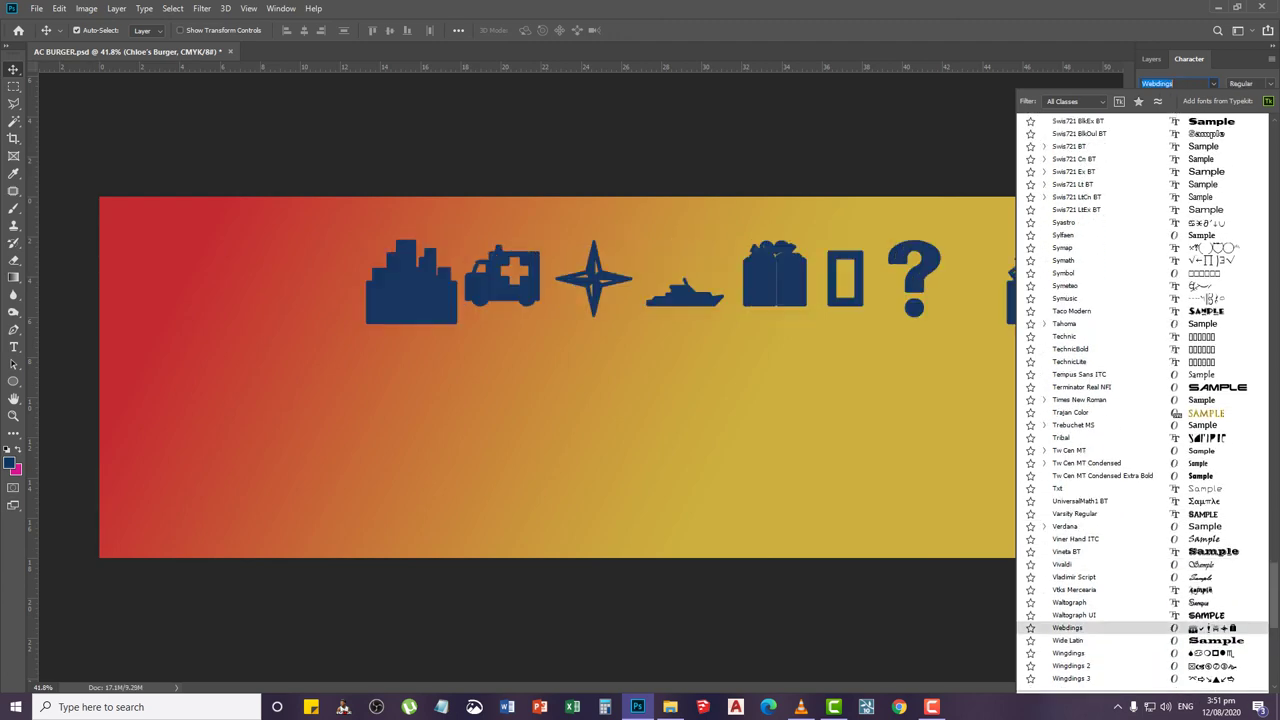
click(1069, 602)
scroll(1100, 500, down, 2)
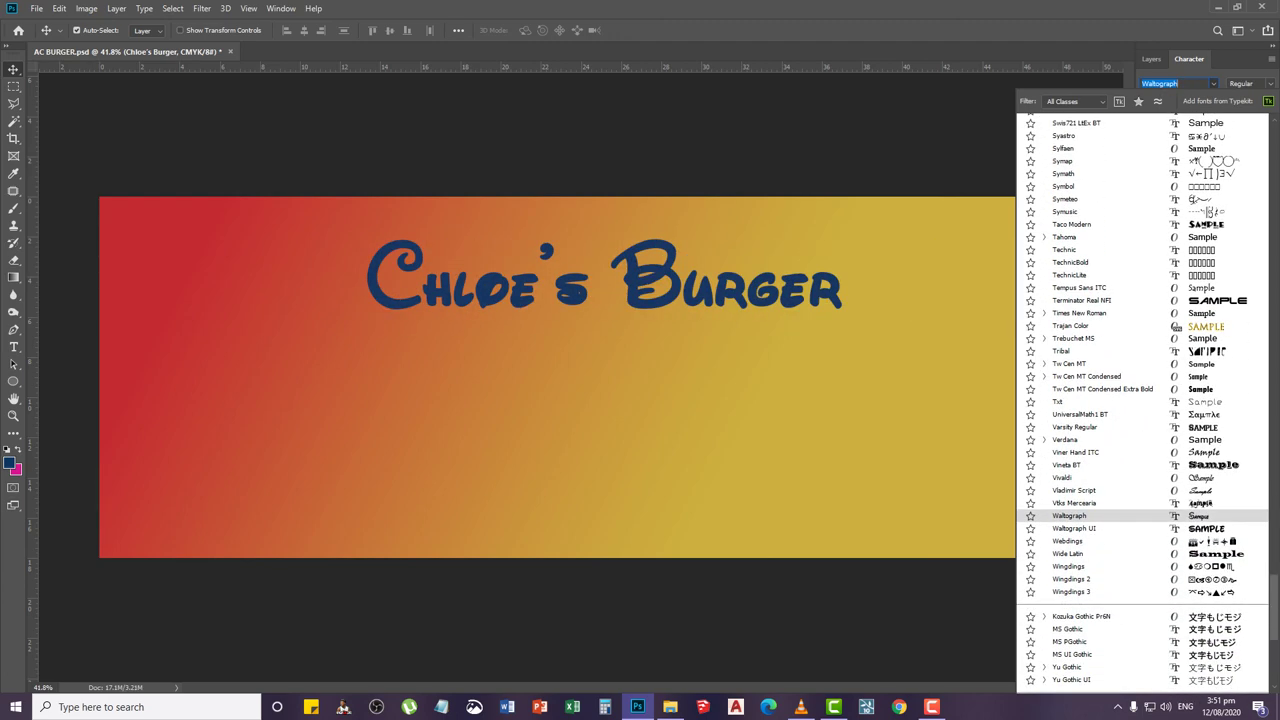
scroll(1140, 400, down, 2)
scroll(1140, 400, down, 2)
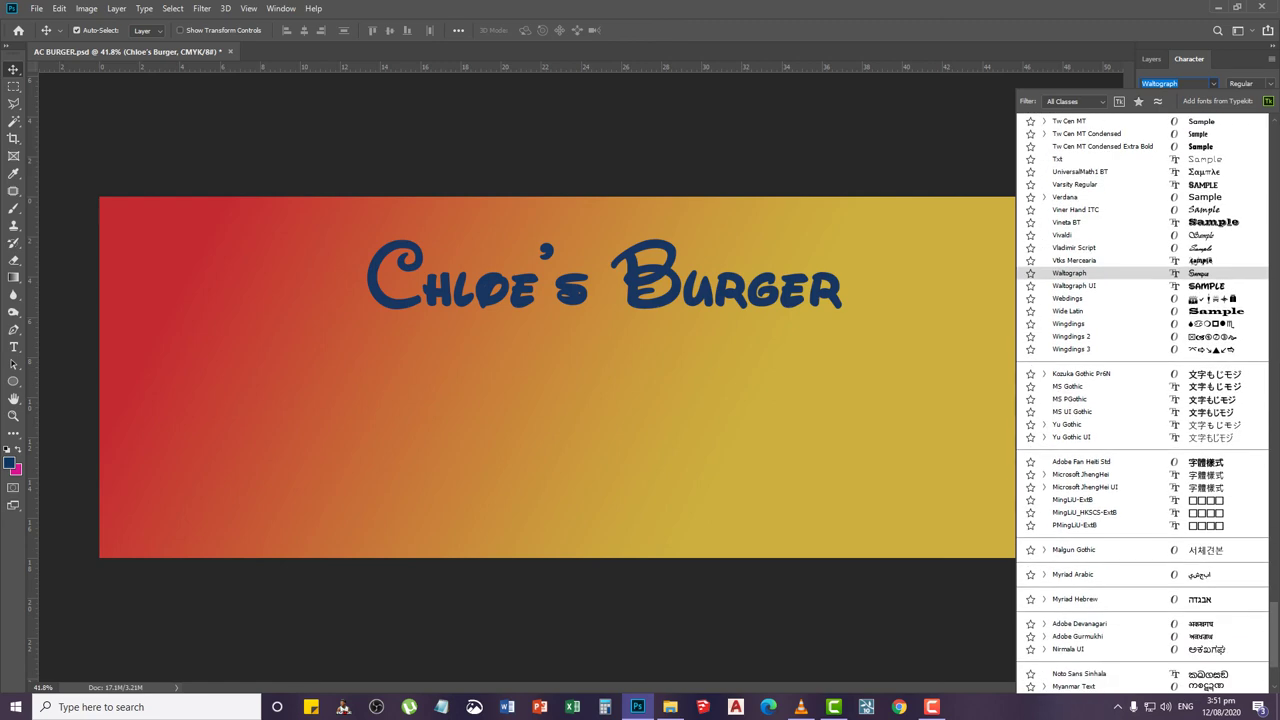
scroll(1140, 400, up, 4)
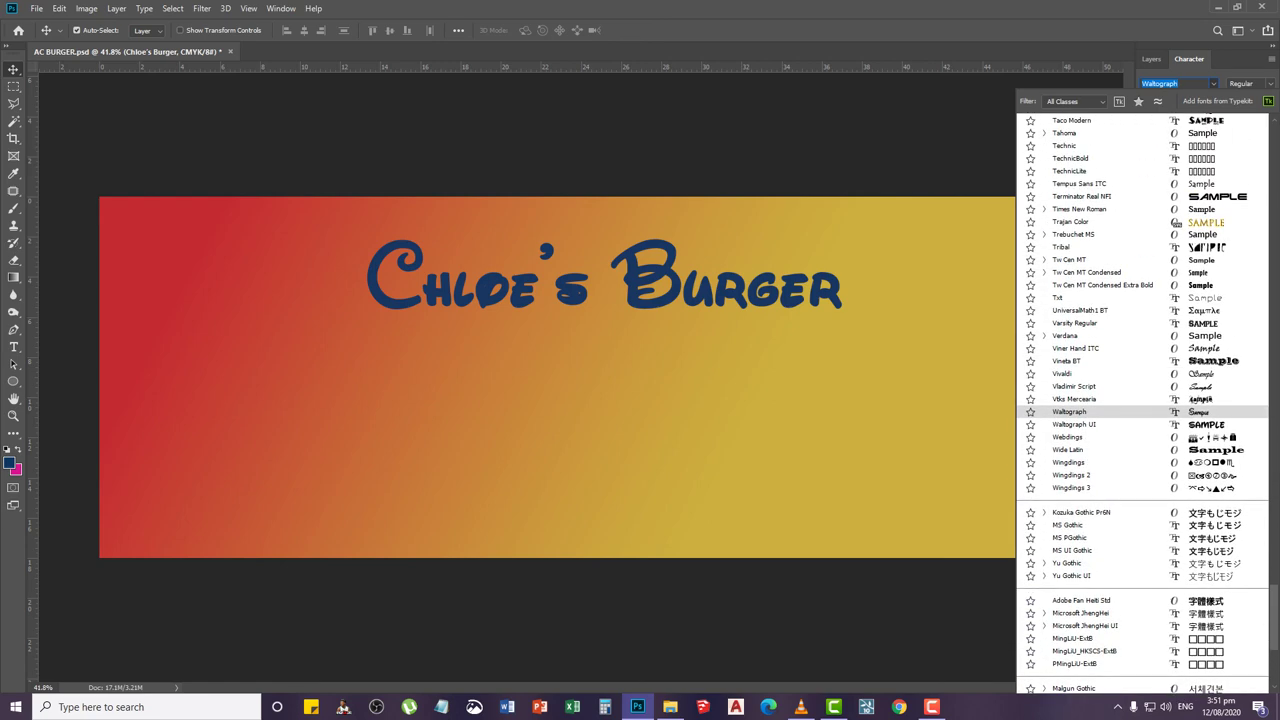
scroll(1100, 643, up, 1)
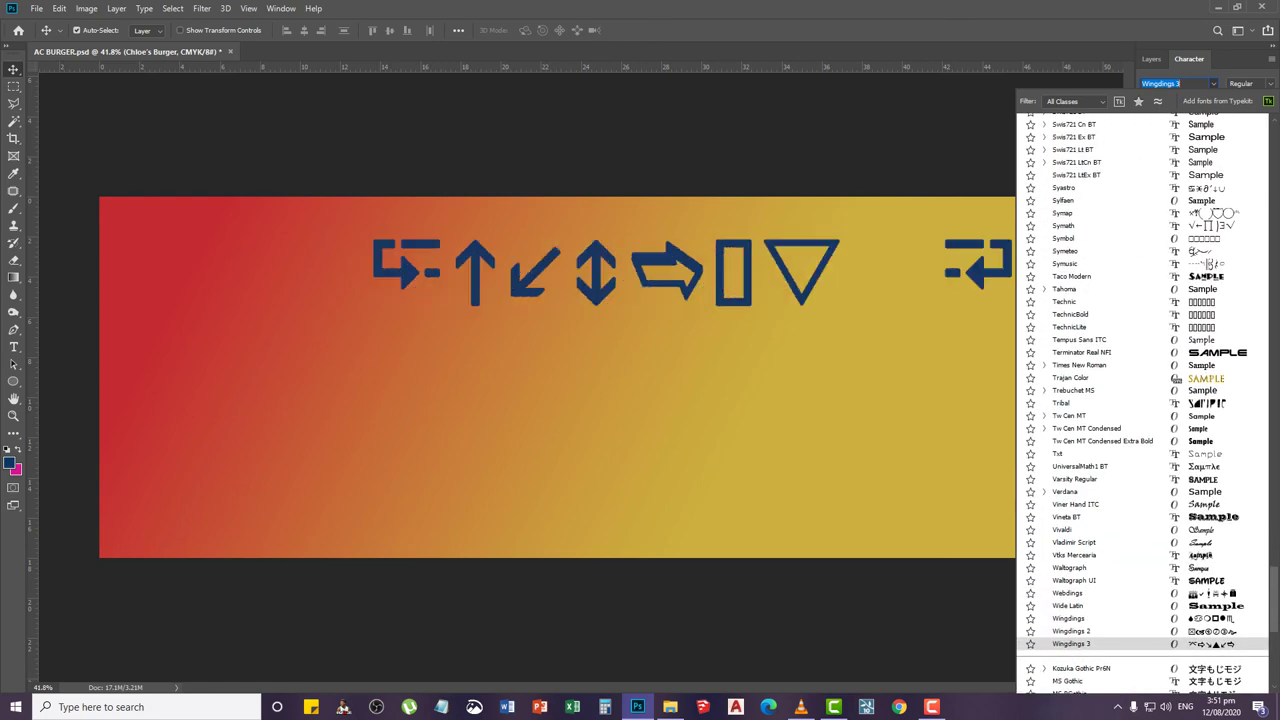
Preview fonts backwards through the list on the title, from Tribal through Source Serif Variable and Harrington to GothicG
scroll(1140, 400, up, 2)
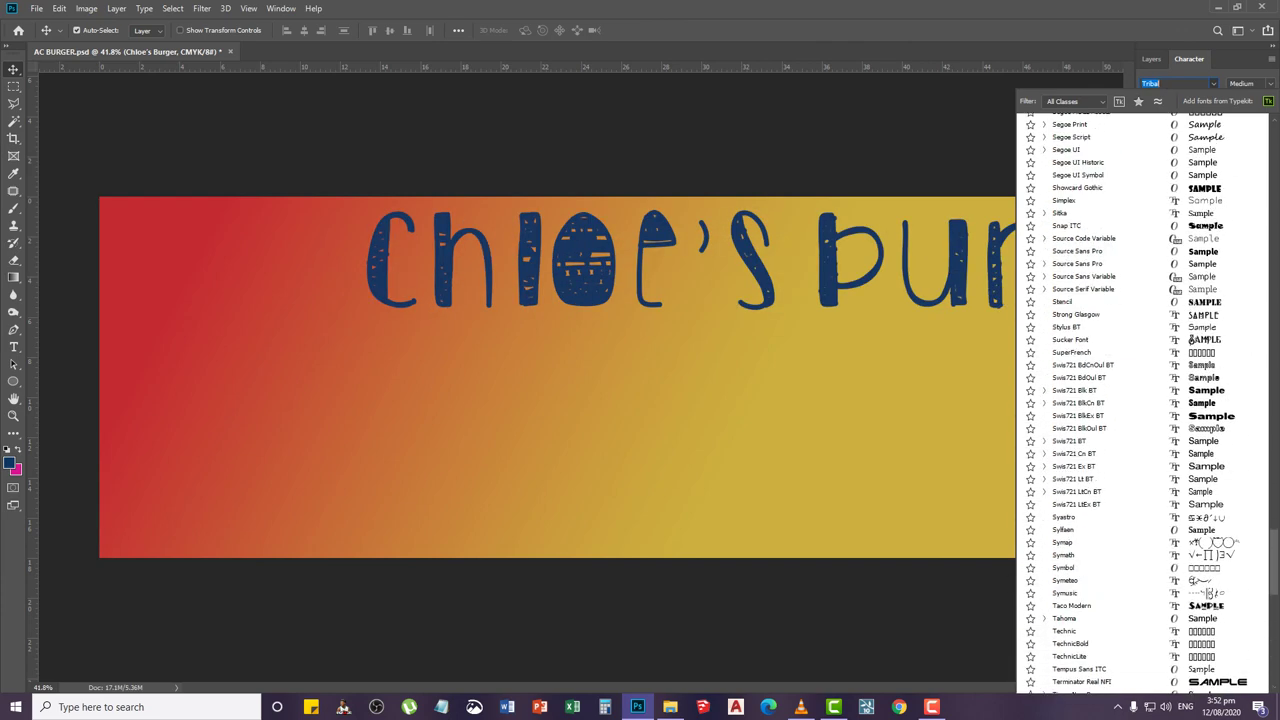
scroll(1140, 400, up, 2)
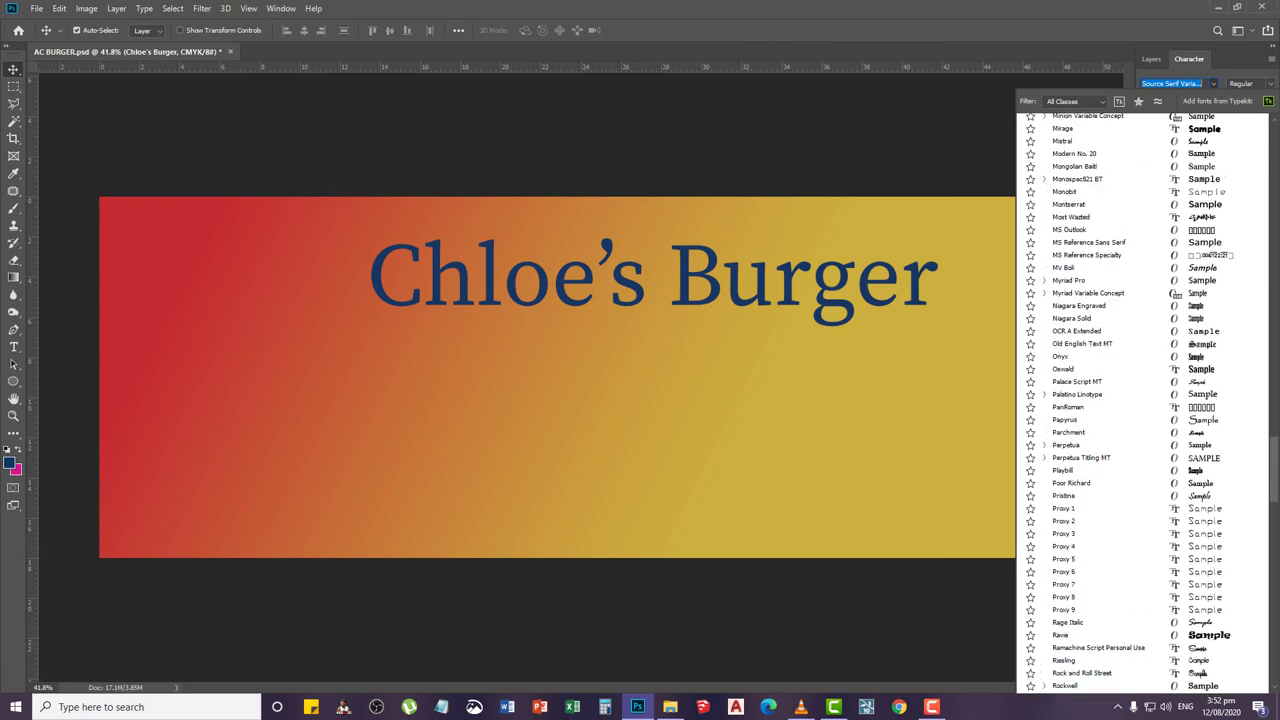
scroll(1130, 400, up, 4)
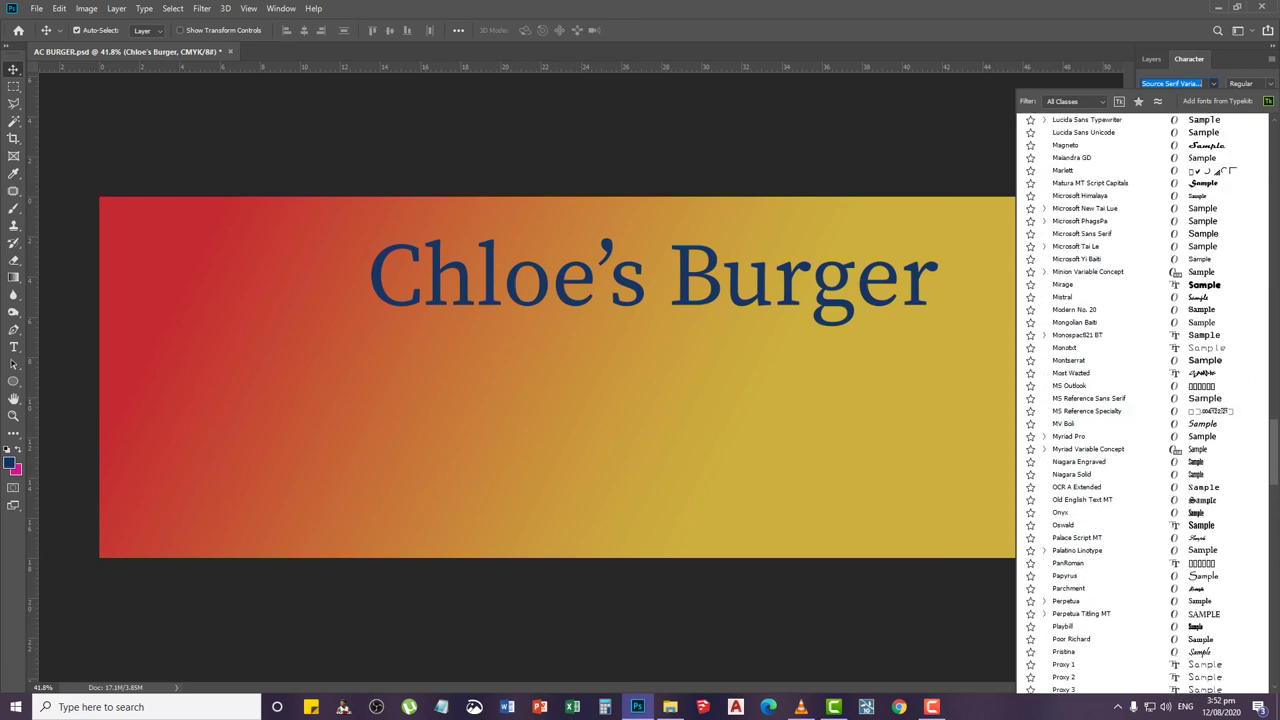
scroll(1140, 400, up, 7)
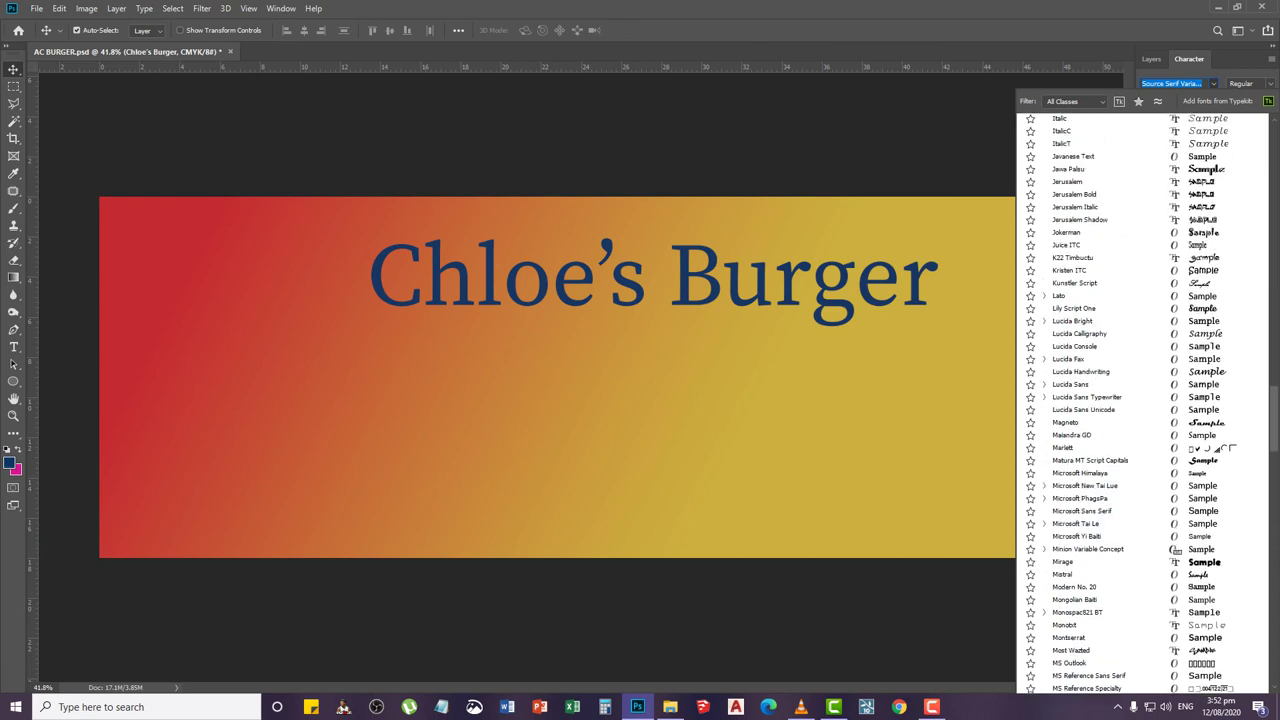
scroll(1140, 400, up, 7)
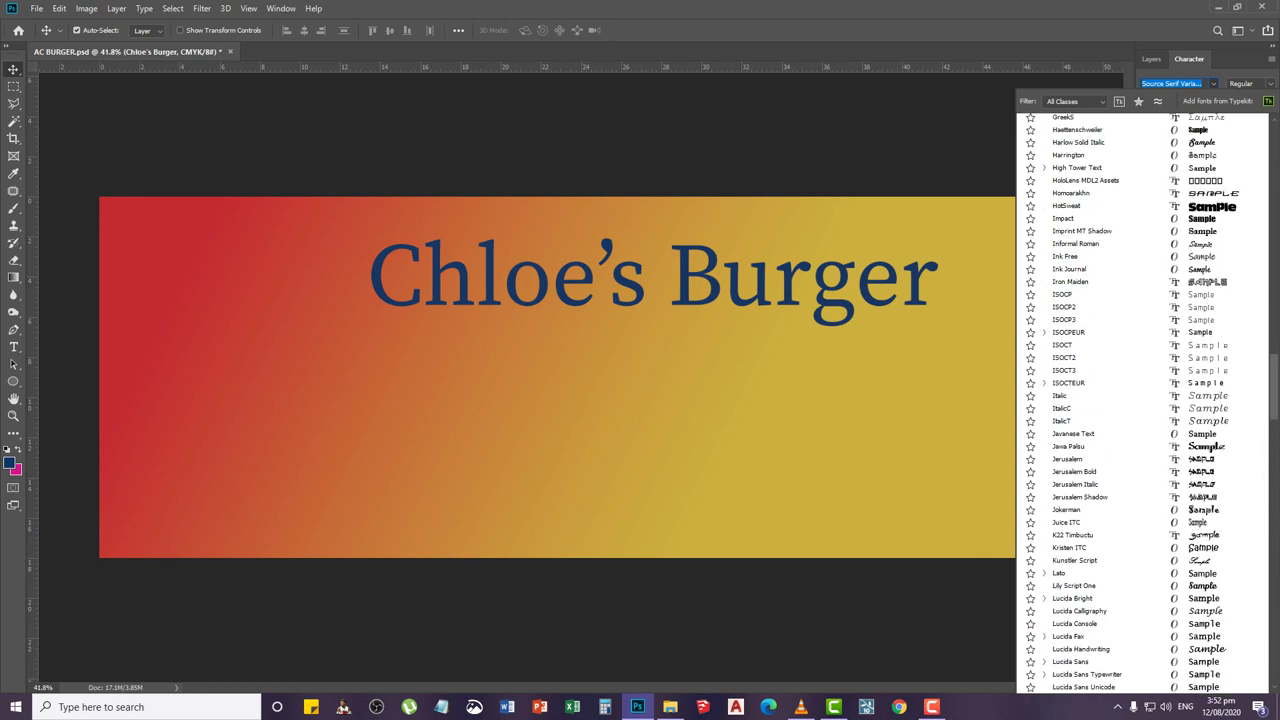
scroll(1140, 400, up, 4)
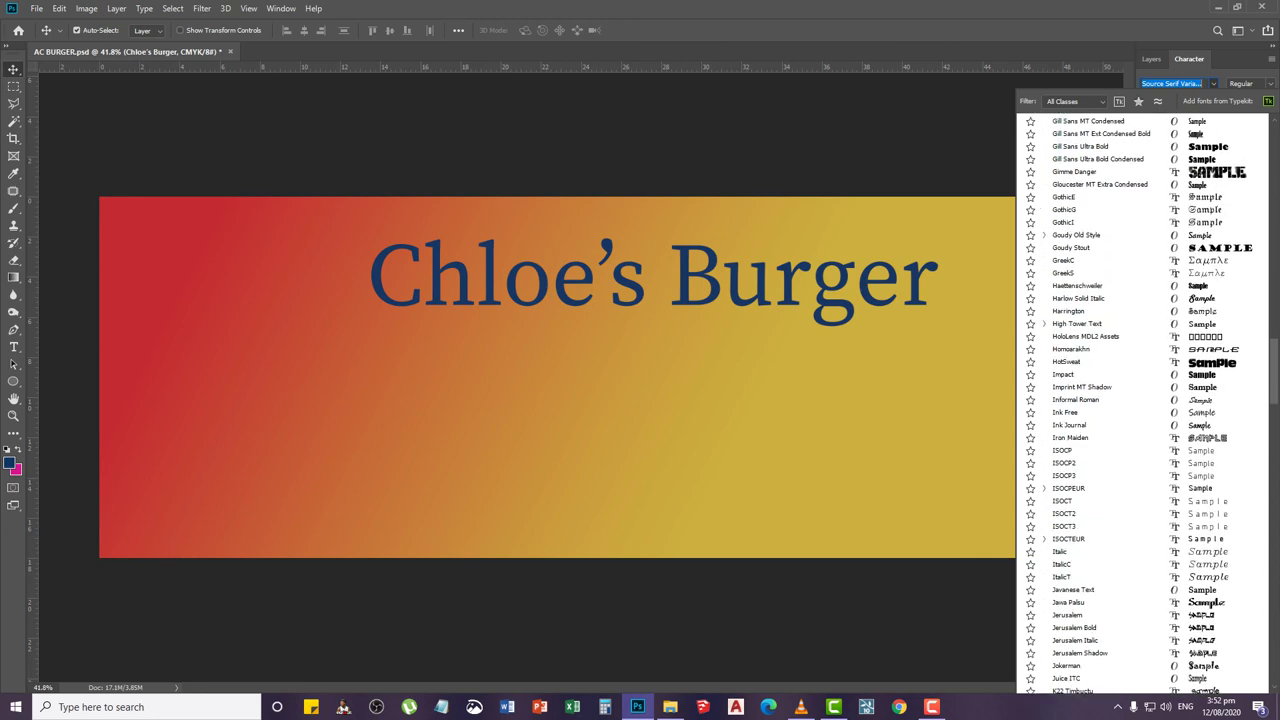
scroll(1140, 312, up, 2)
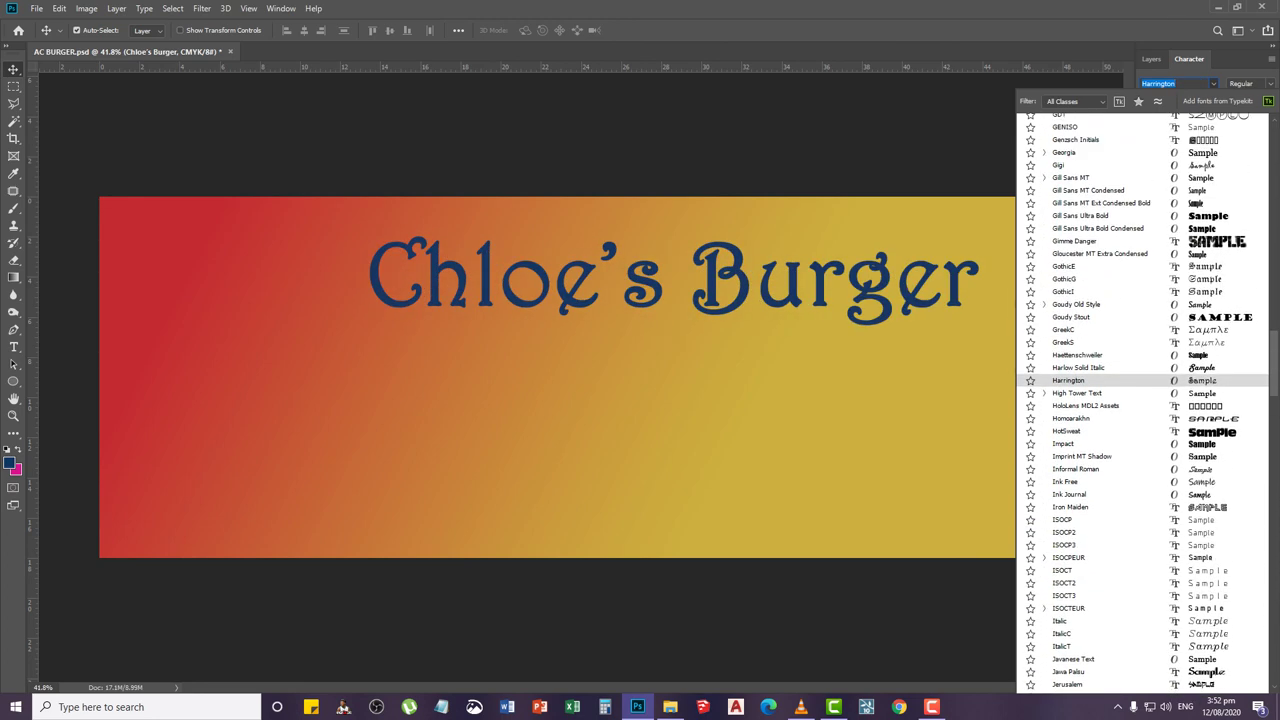
scroll(1147, 403, up, 2)
scroll(1140, 348, up, 4)
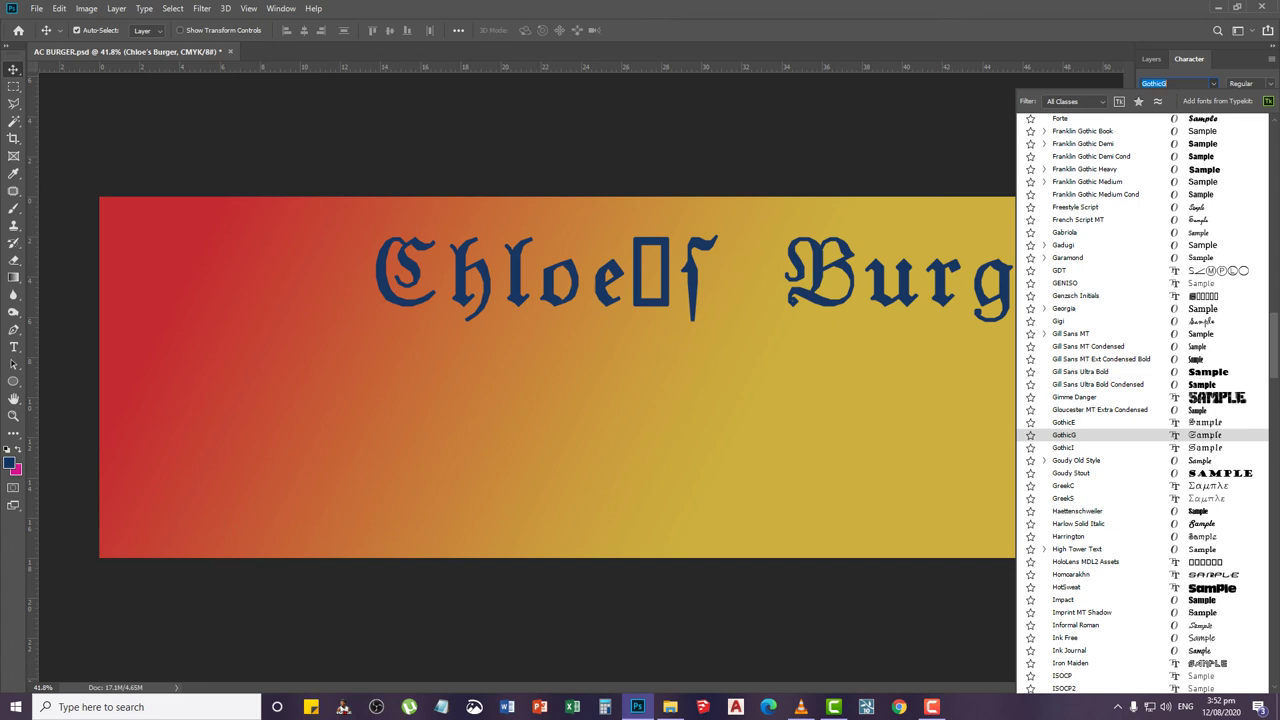
Preview the fonts following GothicG on the title up to Harlow Solid Italic
key(Down)
key(Down)
key(Down)
key(Down)
key(Down)
key(Down)
key(Down)
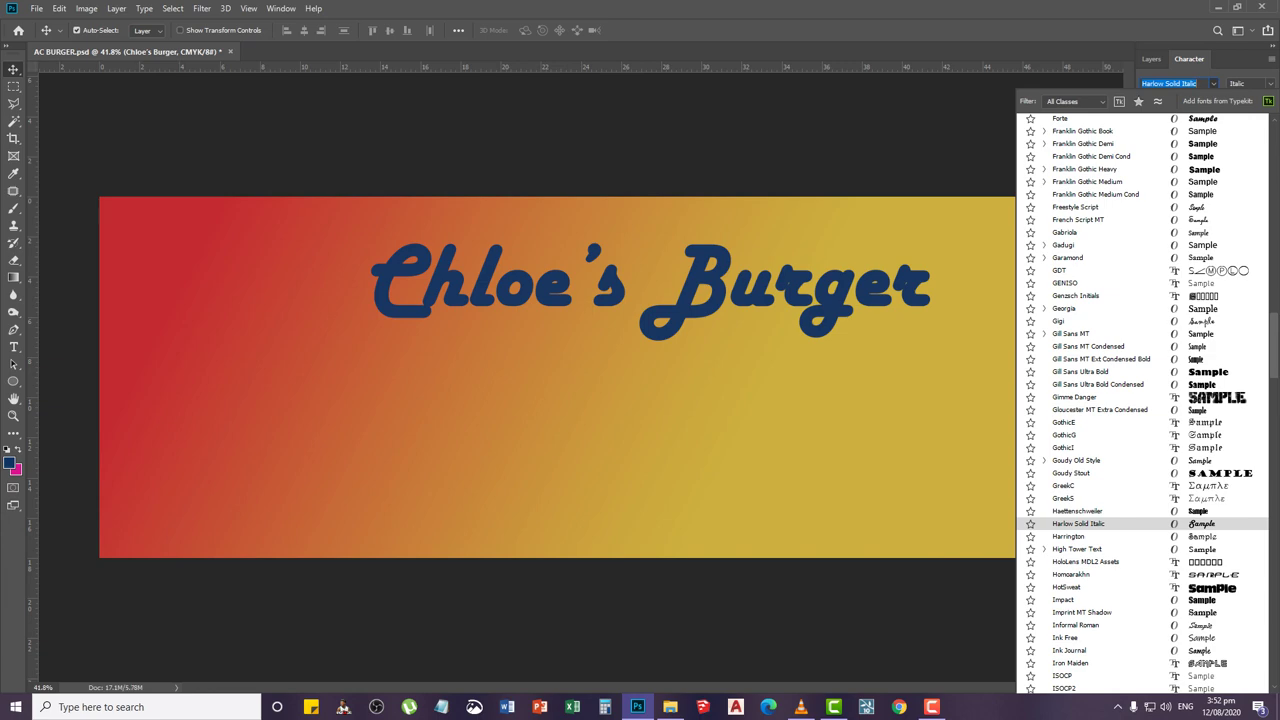
Preview the fonts preceding Harlow Solid Italic on the title, back through Gadugi and El Rio Lobo to Edwardian Script ITC
key(Up)
key(Up)
key(Up)
key(Up)
key(Up)
key(Up)
key(Up)
key(Up)
key(Up)
key(Up)
key(Up)
key(Up)
key(Up)
key(Up)
key(Up)
key(Up)
key(Up)
key(Up)
key(Up)
key(Up)
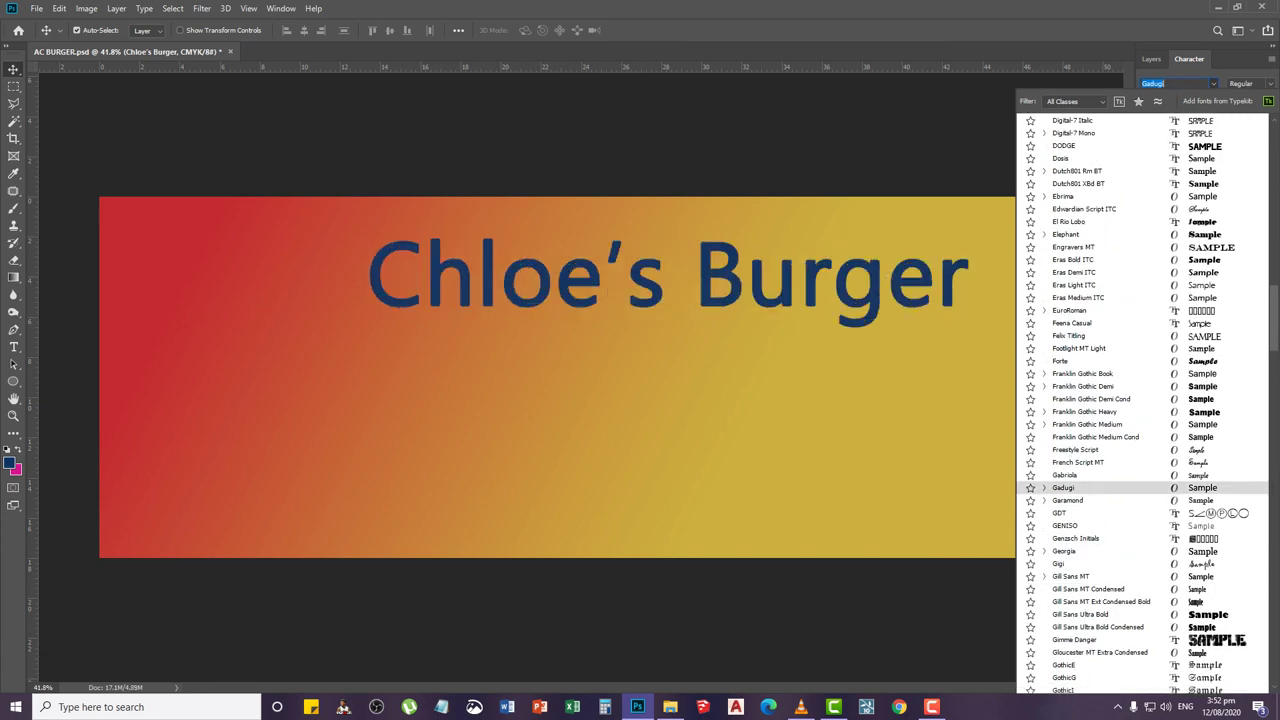
key(Up)
key(Up)
key(Up)
key(Up)
key(Up)
key(Up)
key(Up)
key(Up)
key(Up)
key(Up)
key(Up)
key(Up)
key(Up)
key(Up)
key(Up)
key(Up)
key(Up)
key(Up)
key(Up)
key(Up)
key(Up)
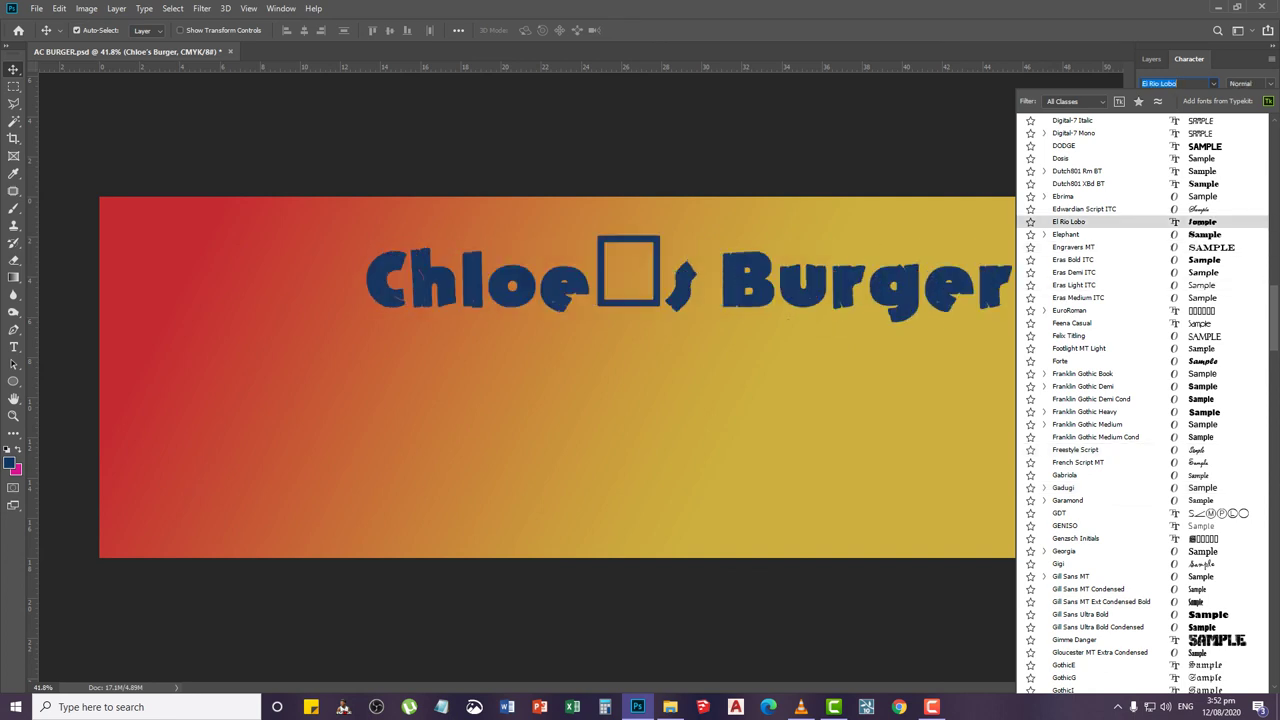
key(Up)
Preview fonts on the title from El Rio Lobo down through the Franklin Gothic family, and back through CommercialScript BT to Constantia
key(Down)
key(Down)
key(Down)
key(Down)
key(Down)
key(Down)
key(Down)
key(Down)
key(Down)
key(Down)
key(Down)
key(Down)
key(Down)
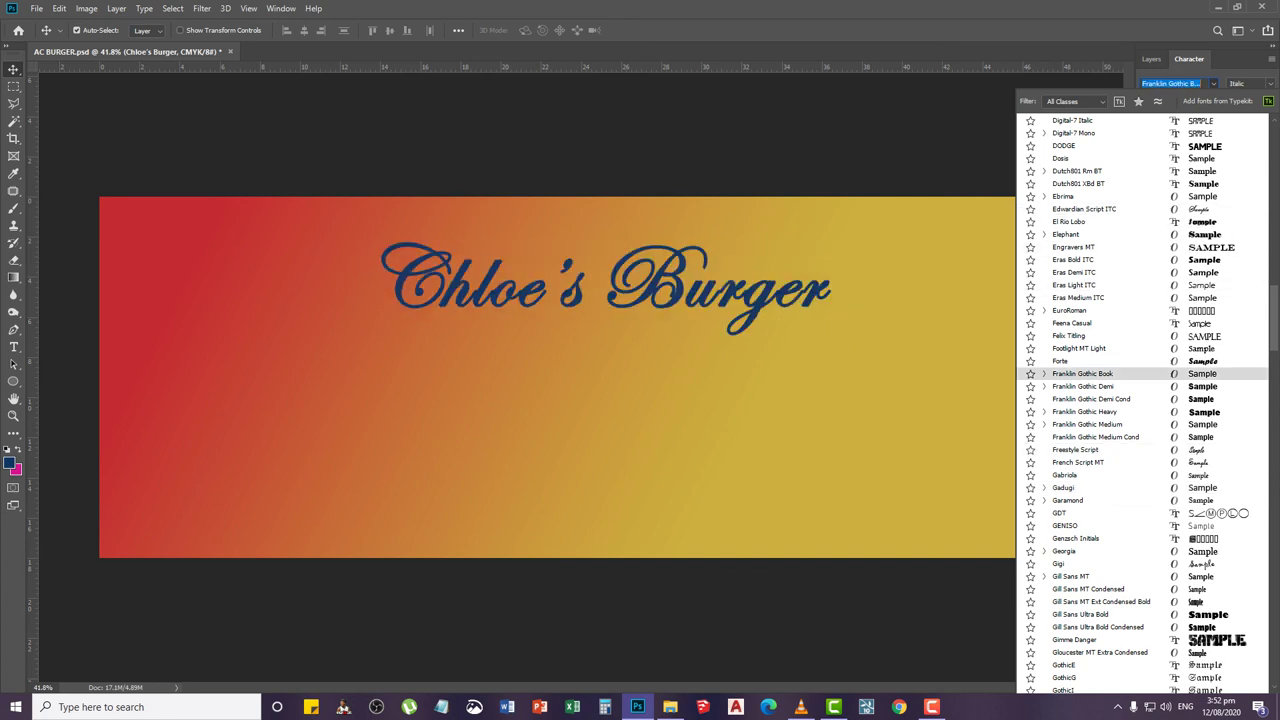
key(Up)
key(Down)
key(Down)
key(Down)
key(Down)
key(Down)
key(Down)
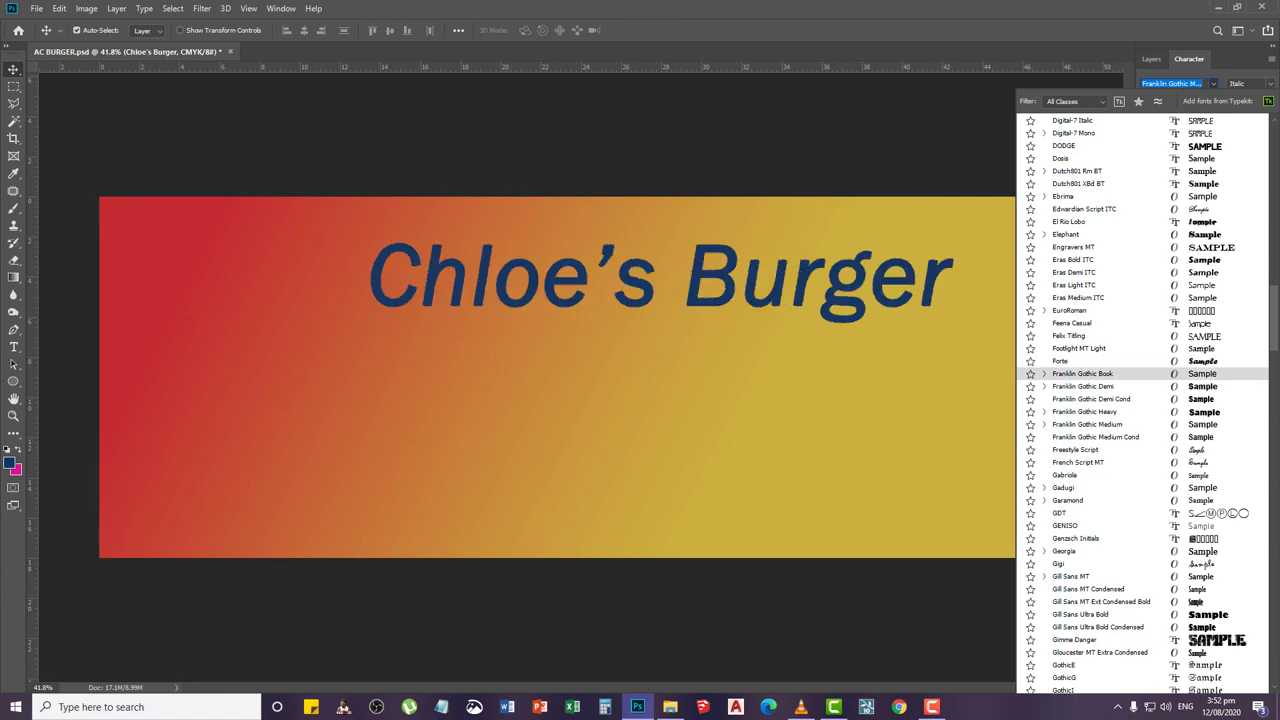
scroll(1143, 403, up, 2)
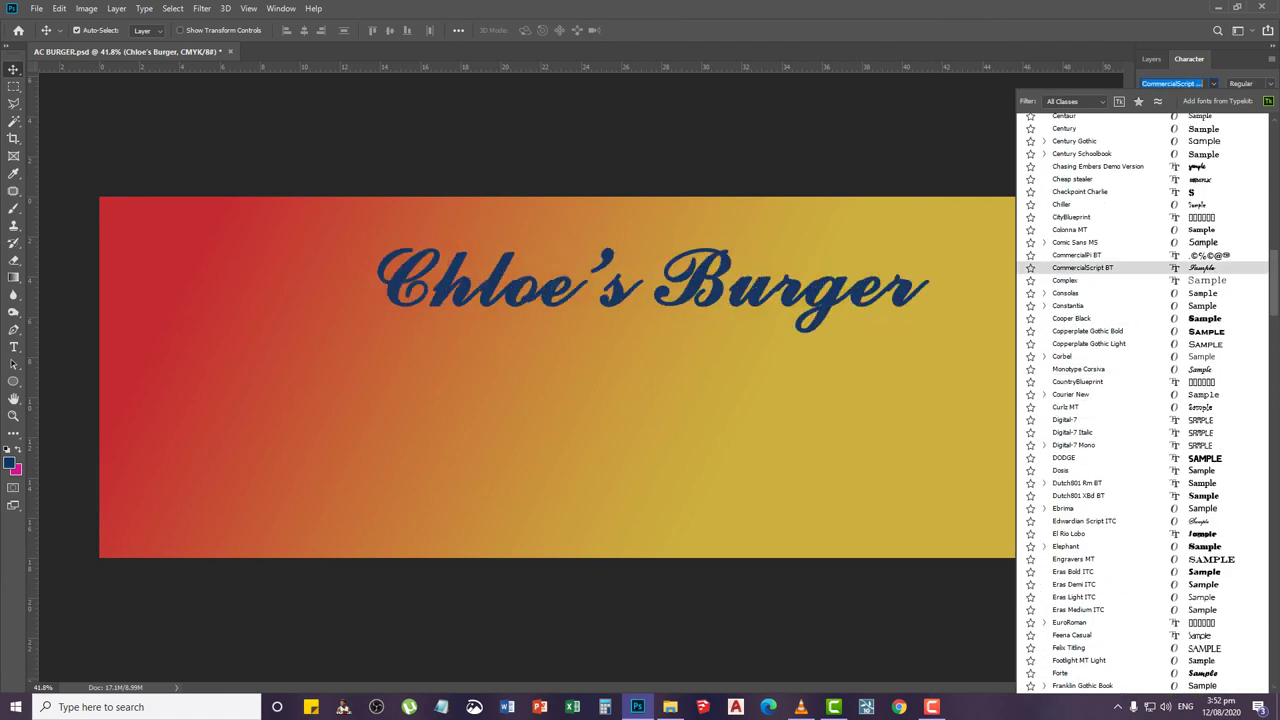
text(const)
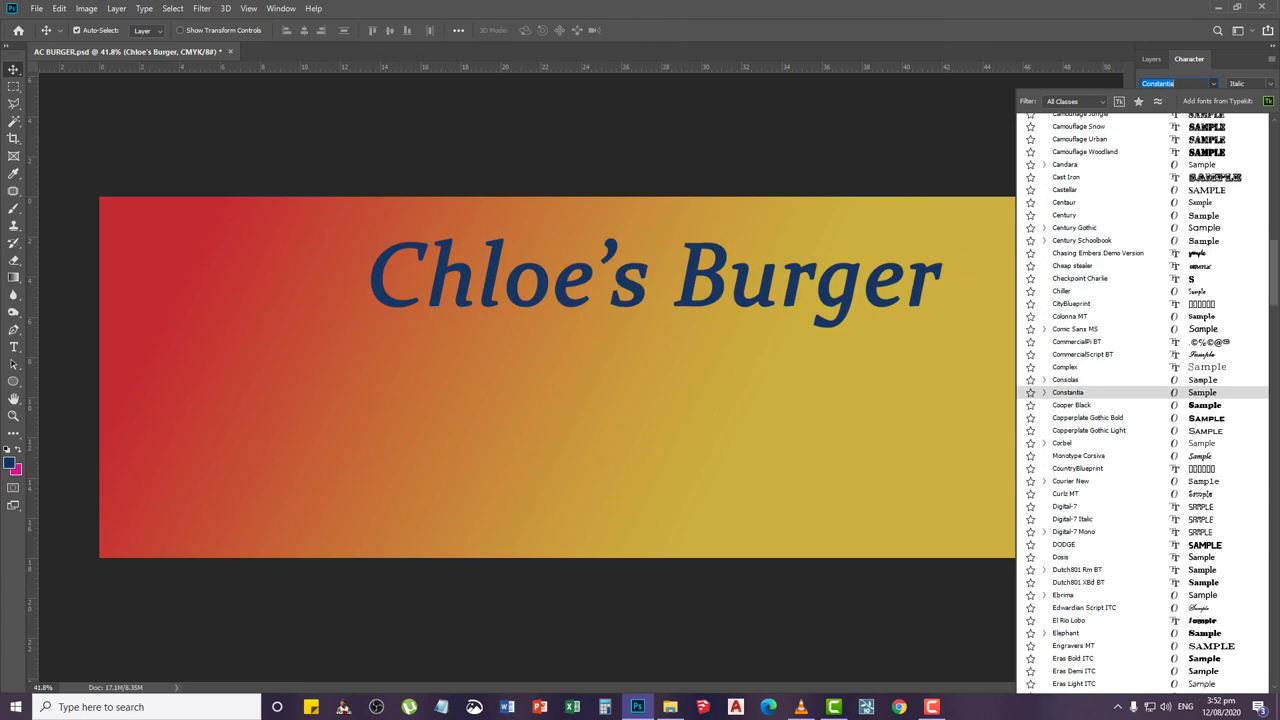
Set the font of the Chloe's Burger title to Alba
scroll(1143, 403, up, 7)
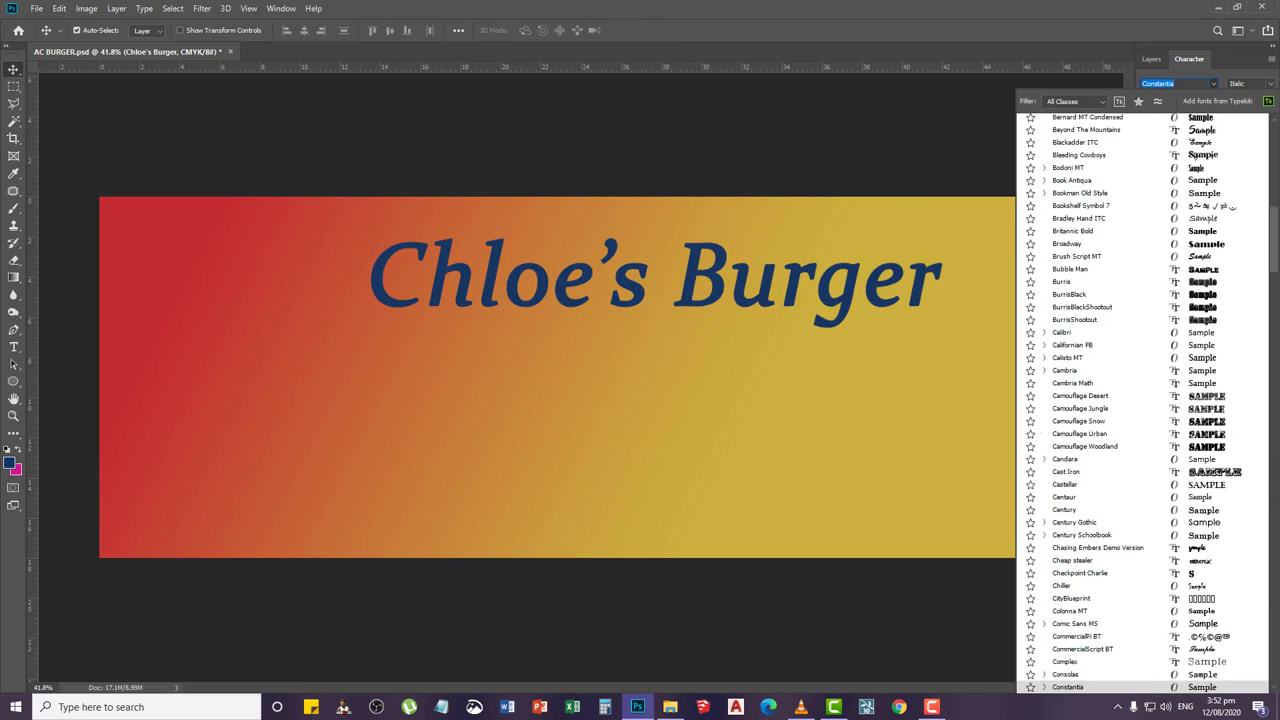
scroll(1143, 403, up, 6)
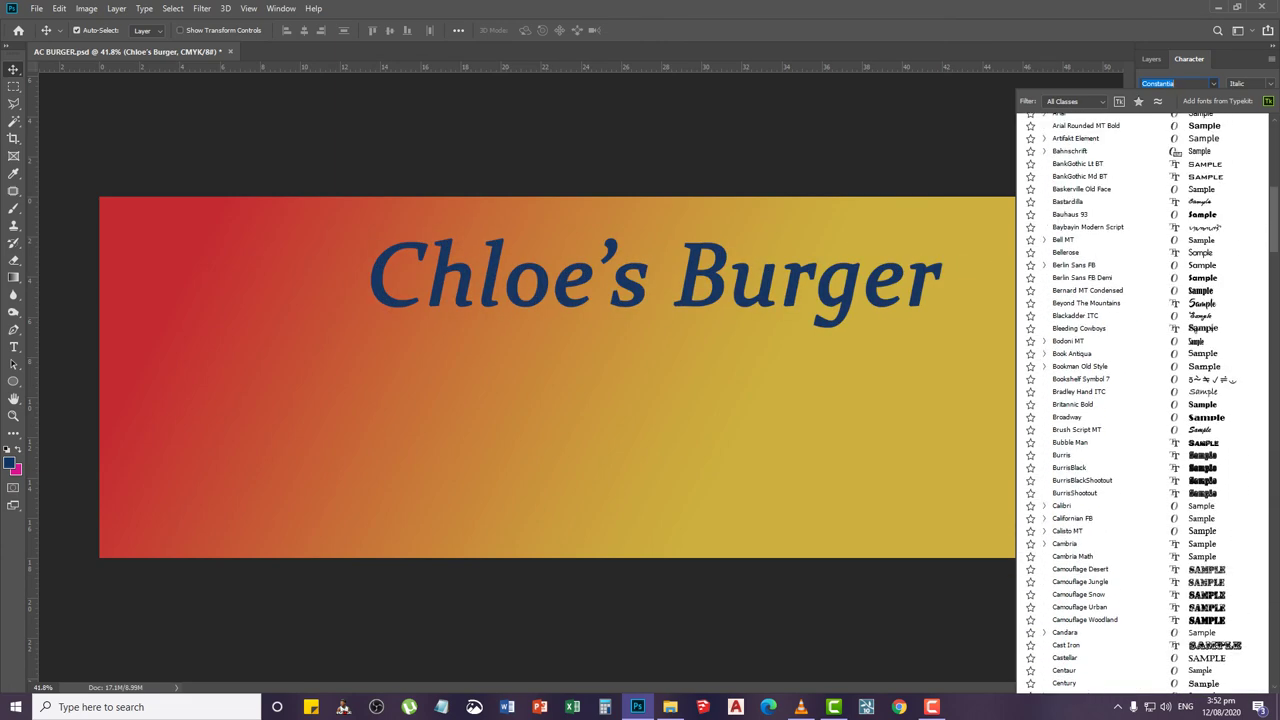
scroll(1143, 403, up, 2)
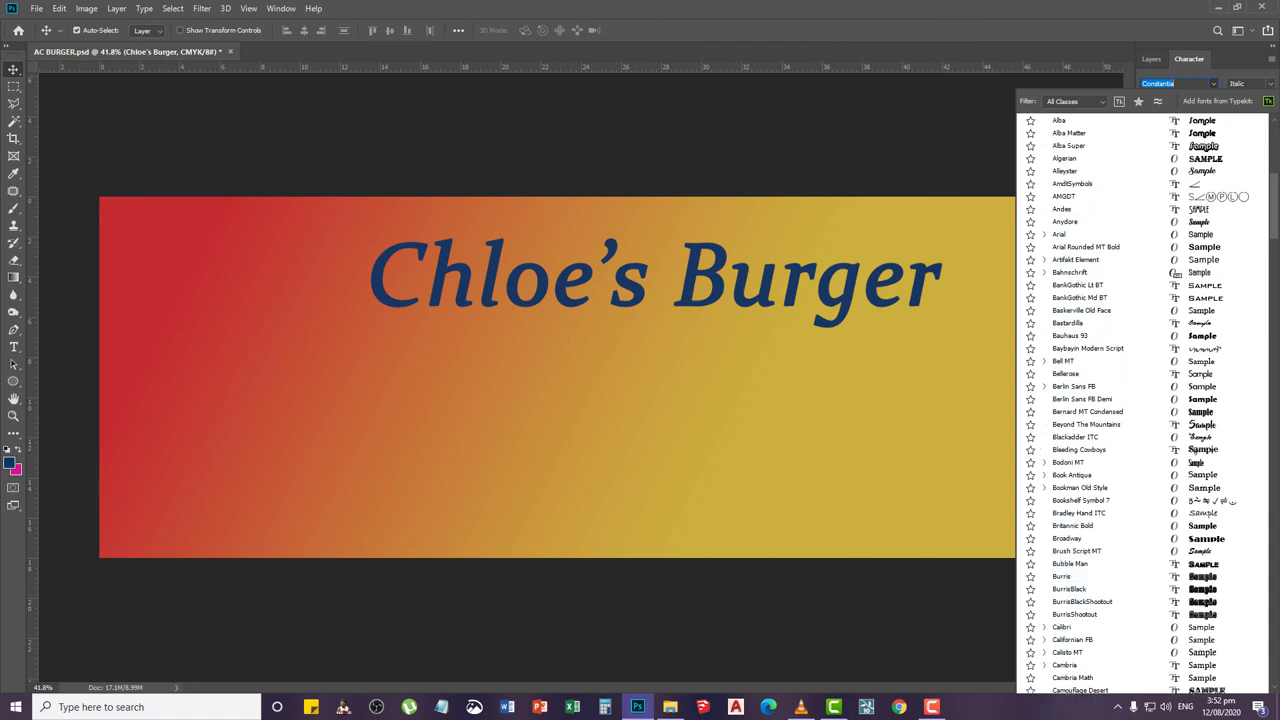
scroll(1143, 403, up, 4)
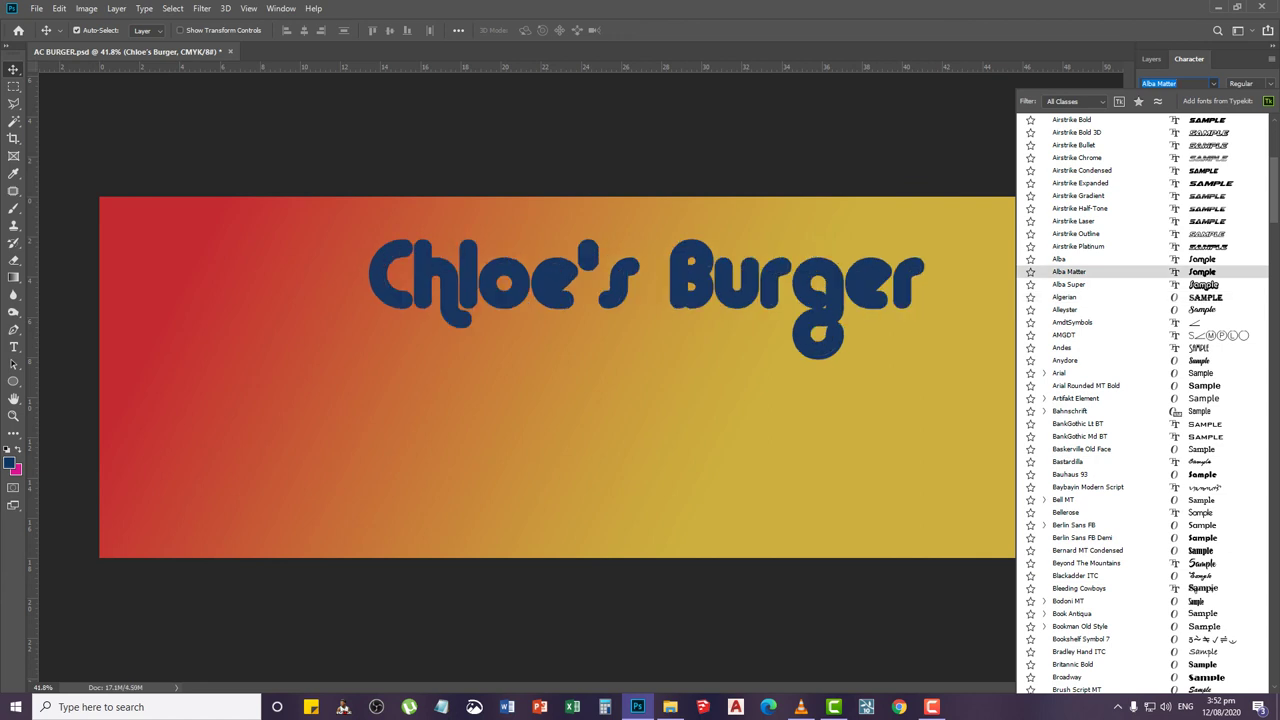
click(1059, 259)
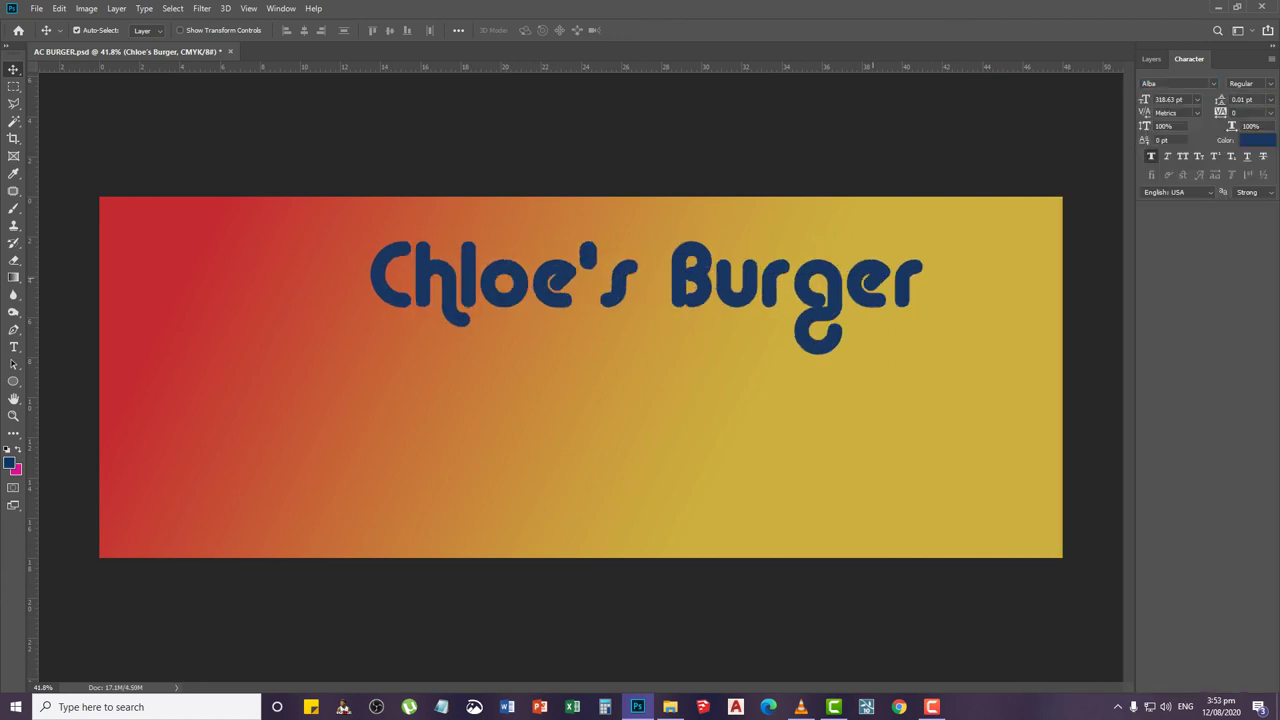
Change the title's text color to white (ffffff) and turn off its faux bold
click(1257, 140)
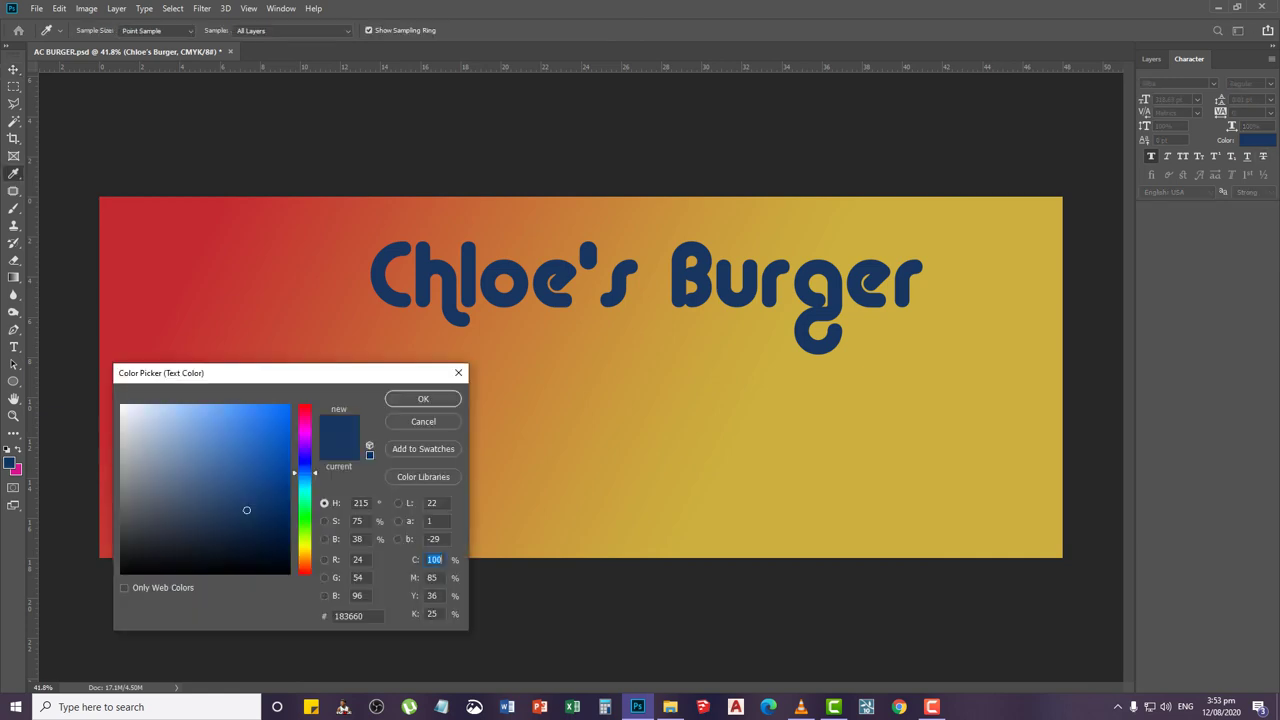
drag(256, 468, 121, 405)
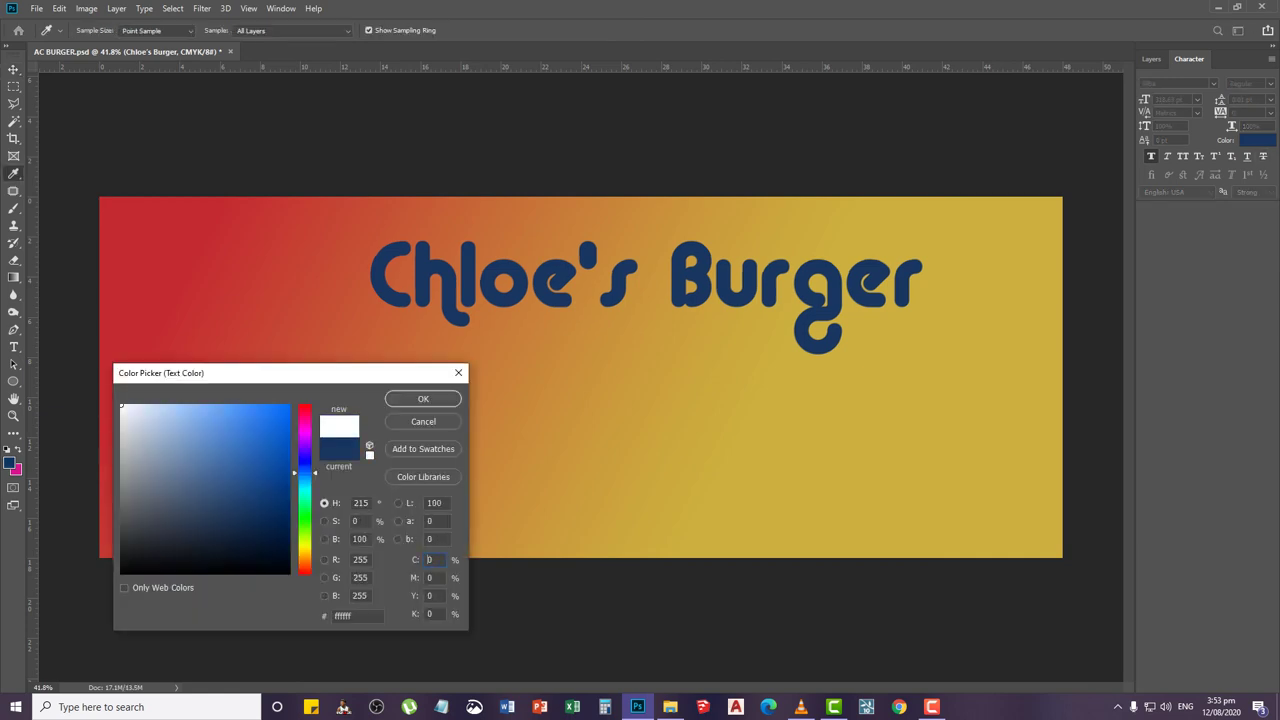
key(Return)
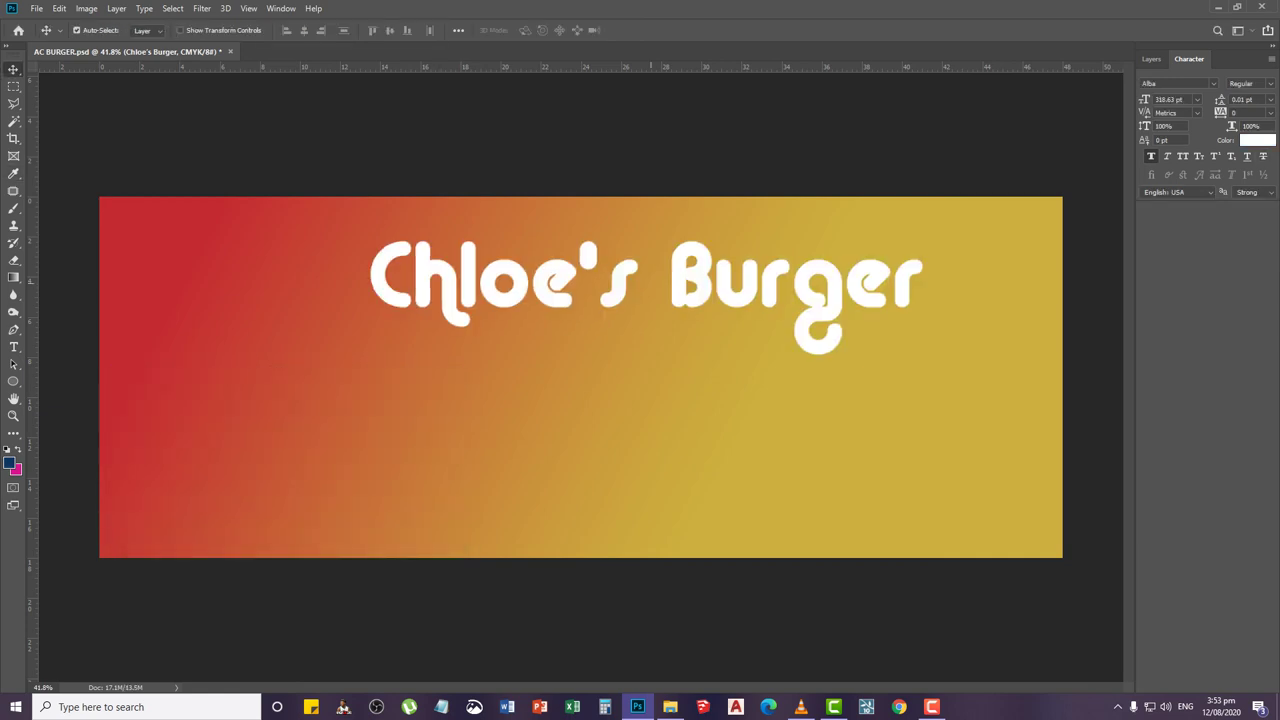
right_click(702, 284)
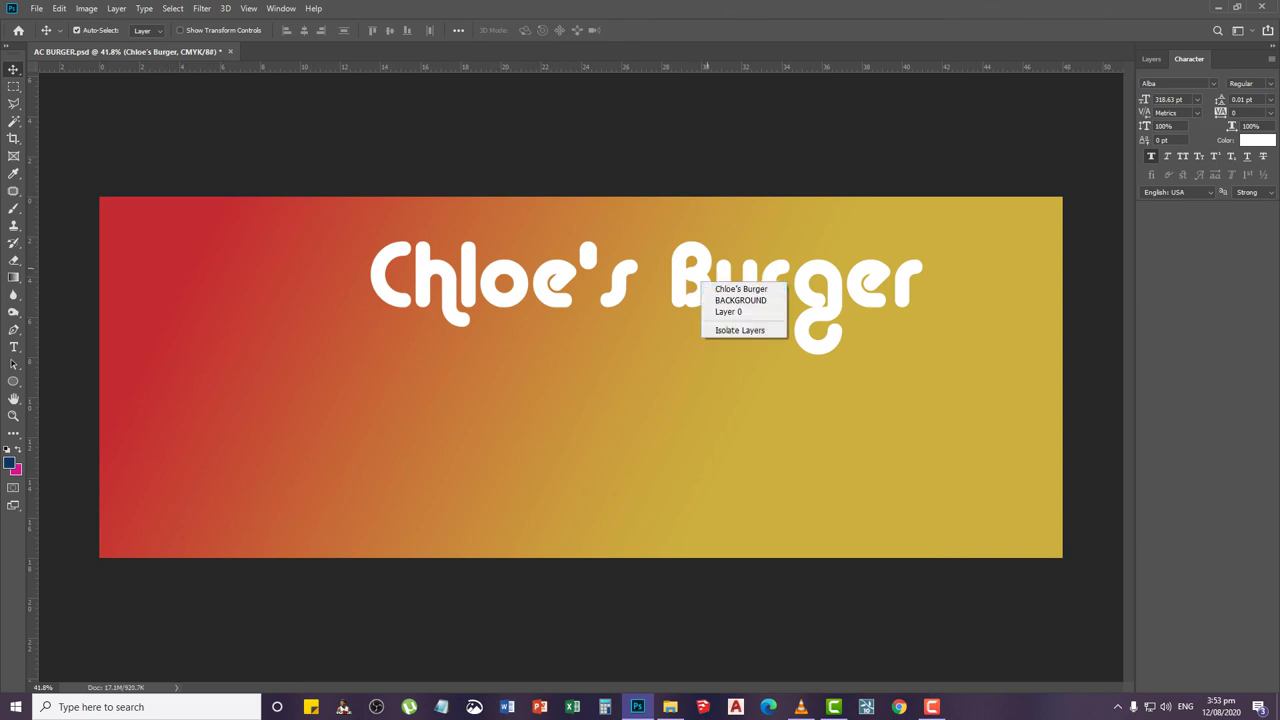
click(740, 289)
click(1151, 156)
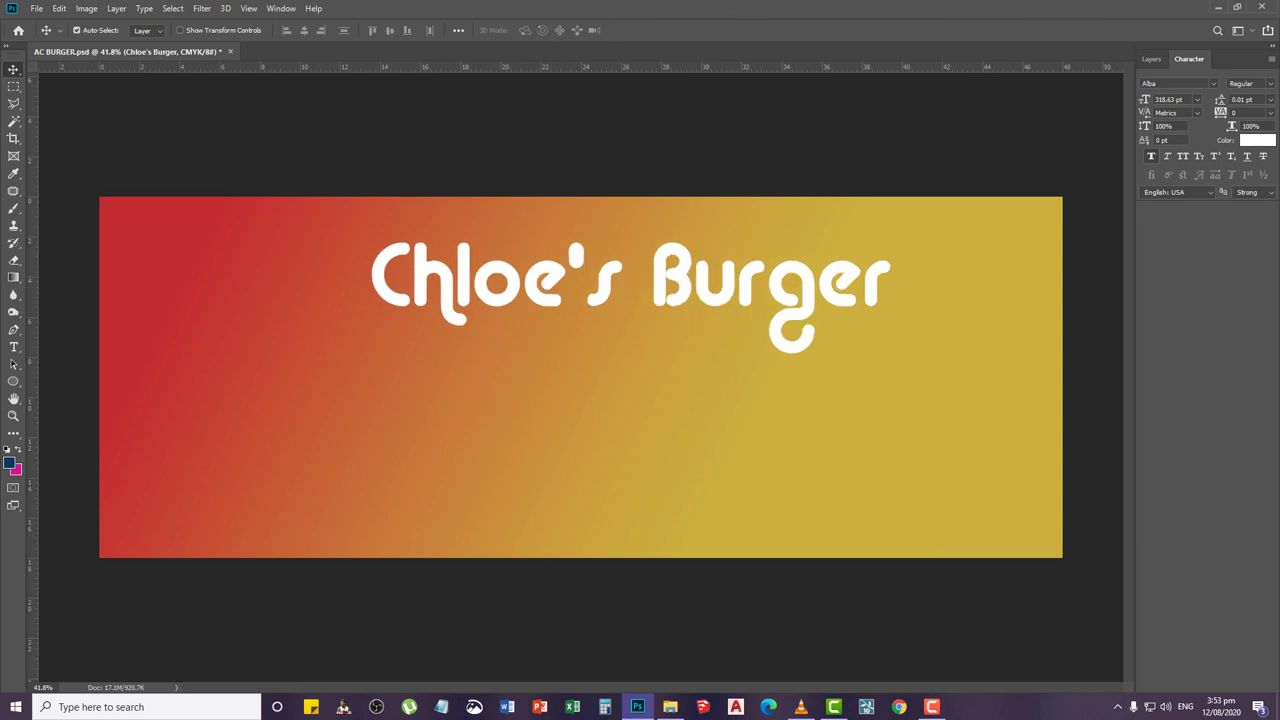
Enlarge the title proportionally to about 121% and place it near the banner's upper edge, towards the right side
right_click(700, 268)
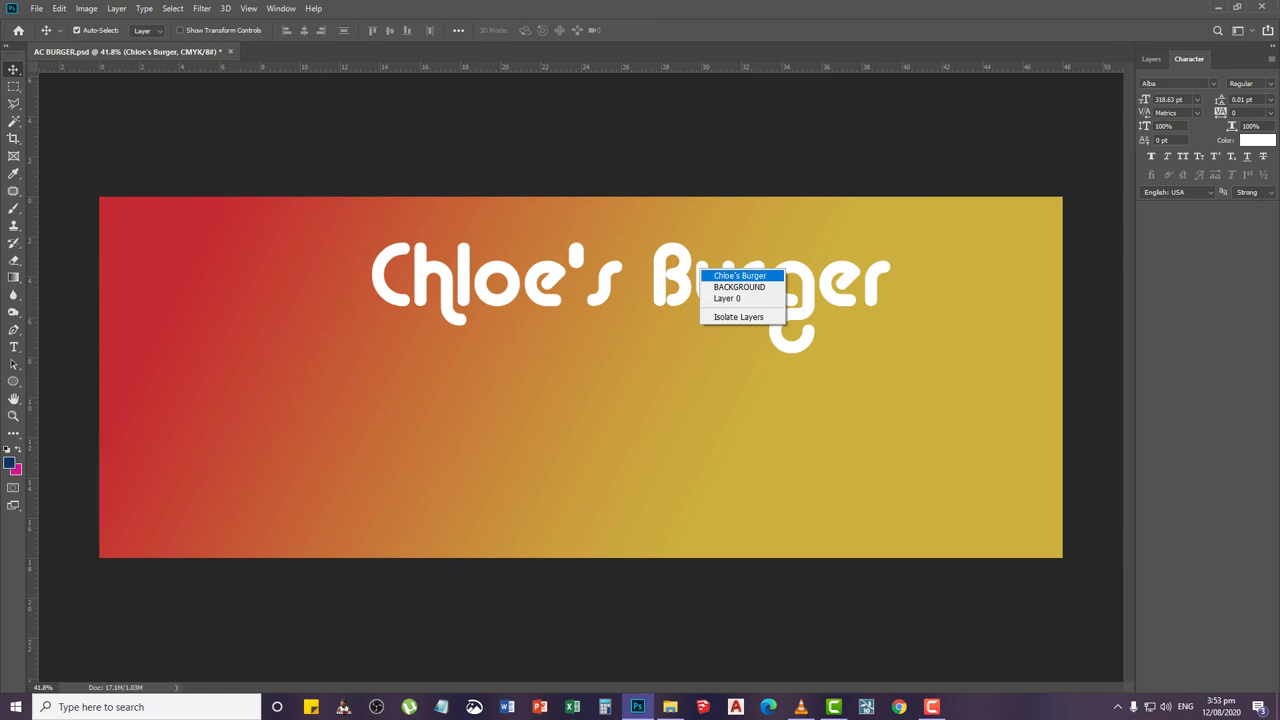
click(718, 274)
drag(705, 268, 718, 268)
key(ctrl+t)
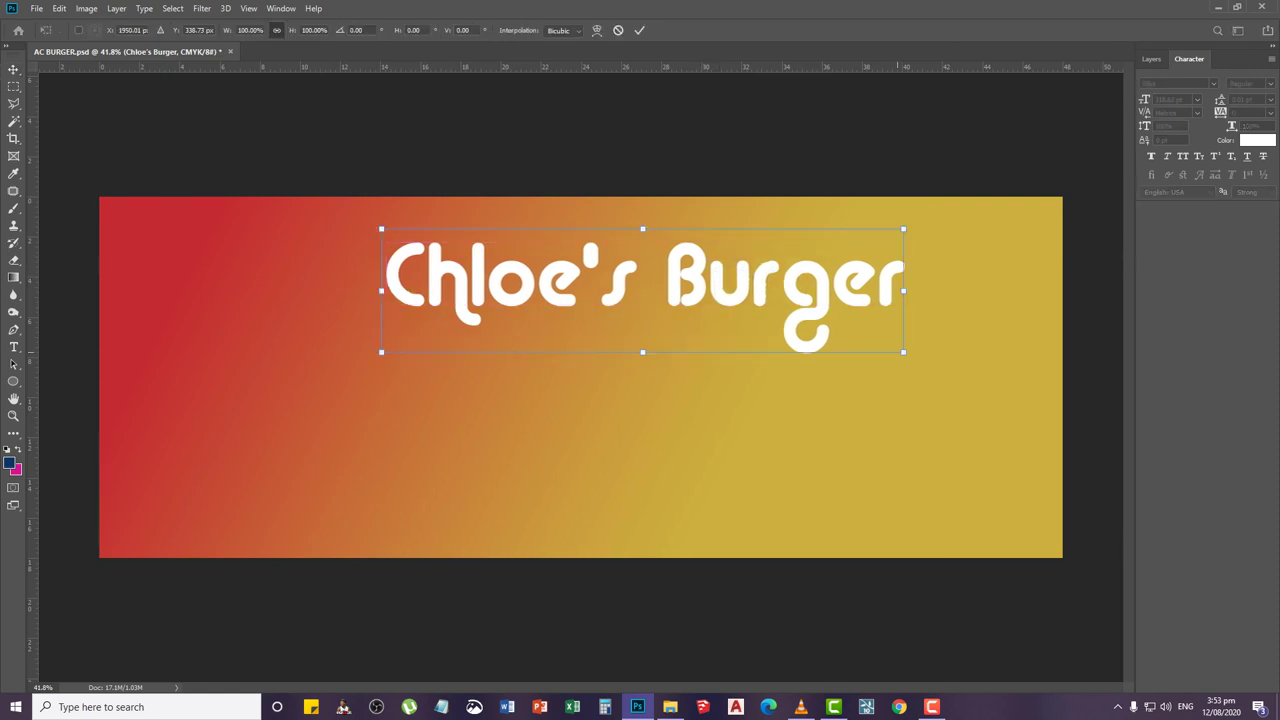
drag(903, 352, 1019, 382)
key(Return)
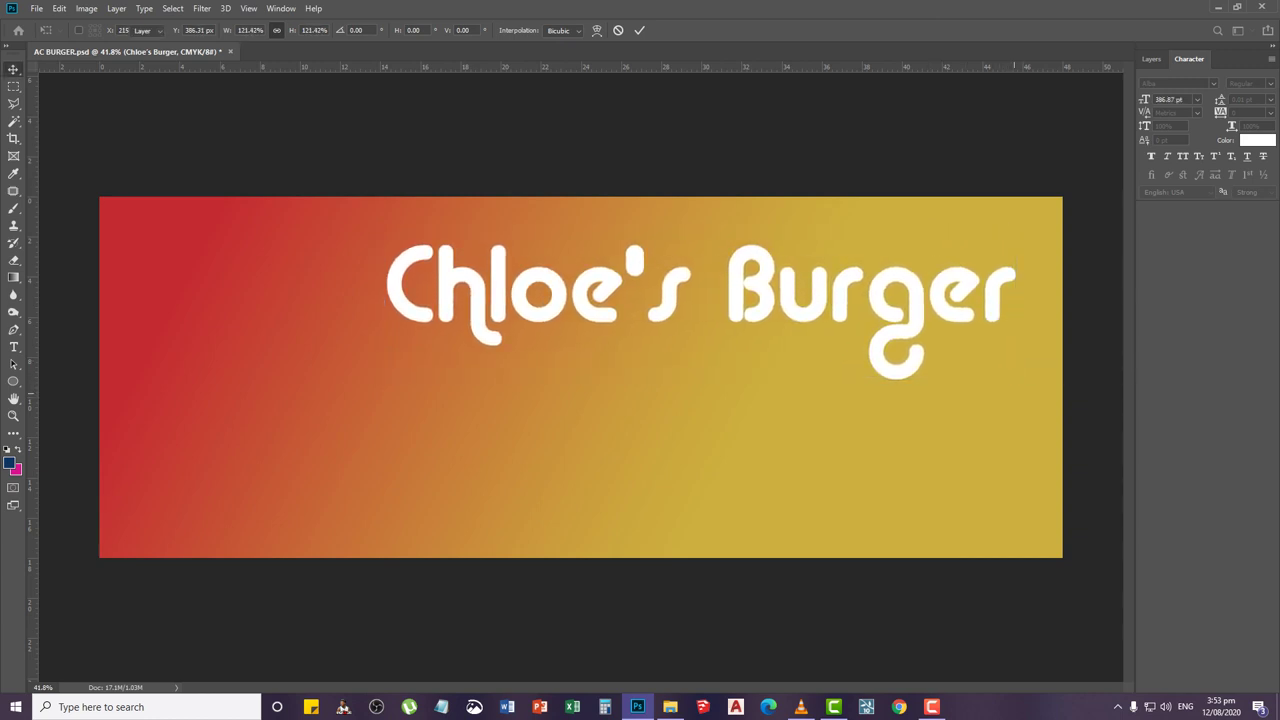
right_click(819, 307)
click(826, 313)
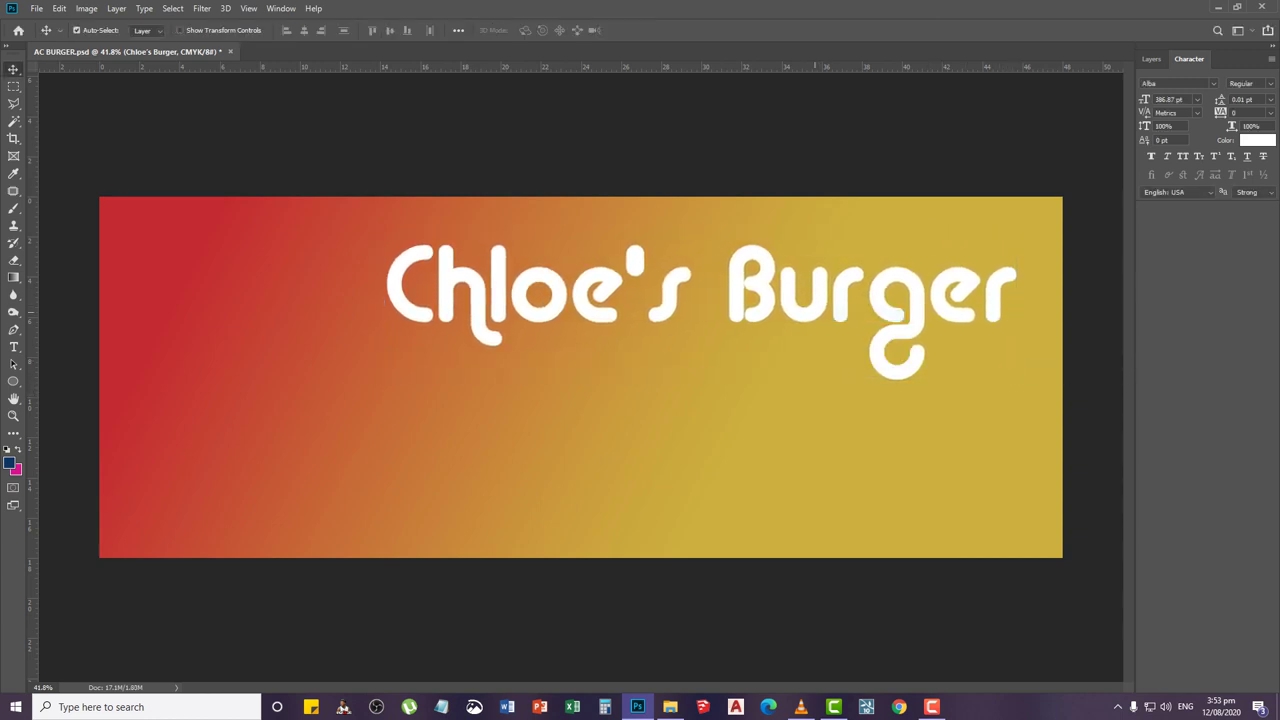
drag(817, 308, 838, 260)
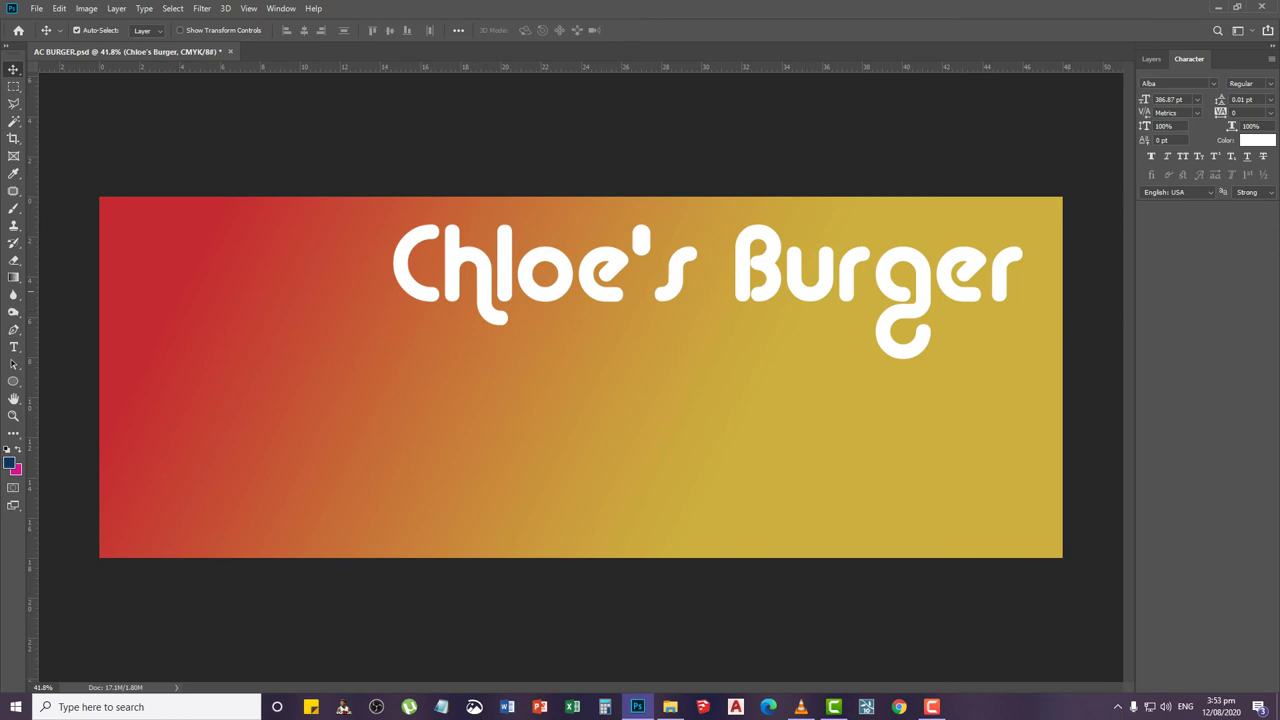
Add a Bevel & Emboss effect to the Chloe's Burger text layer and show the effect's settings
click(1151, 59)
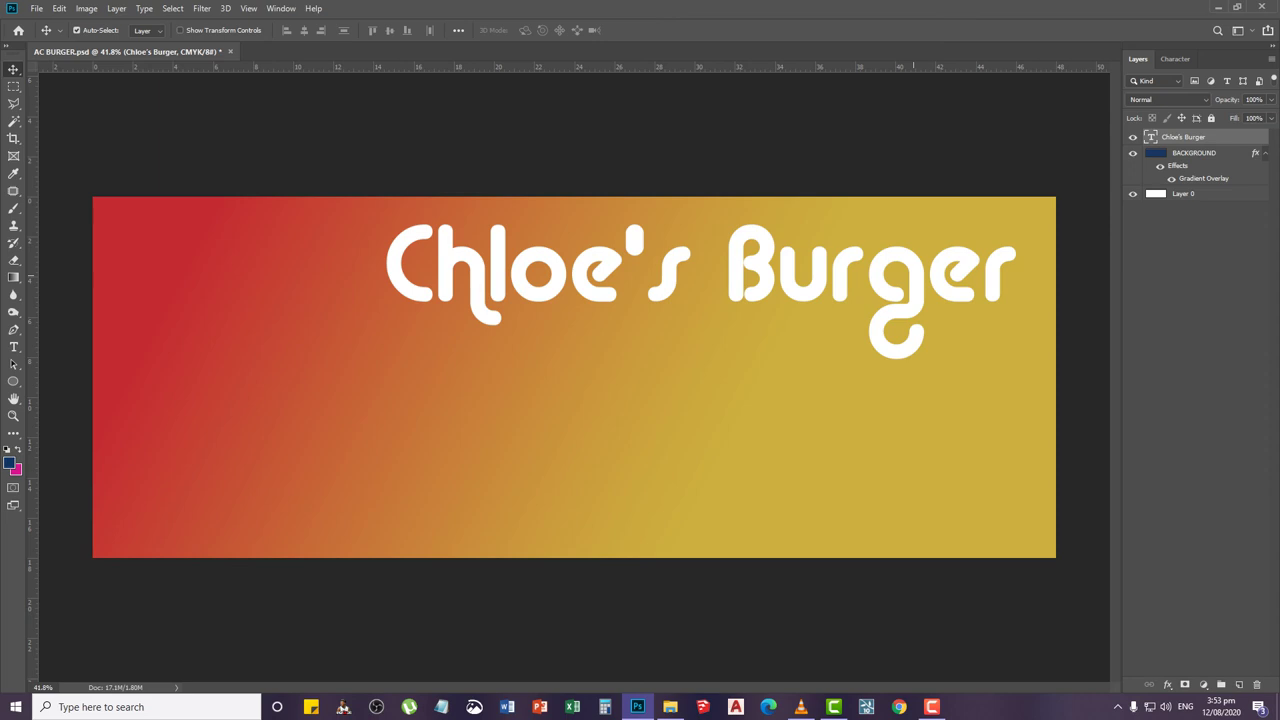
right_click(912, 276)
click(936, 280)
double_click(1228, 137)
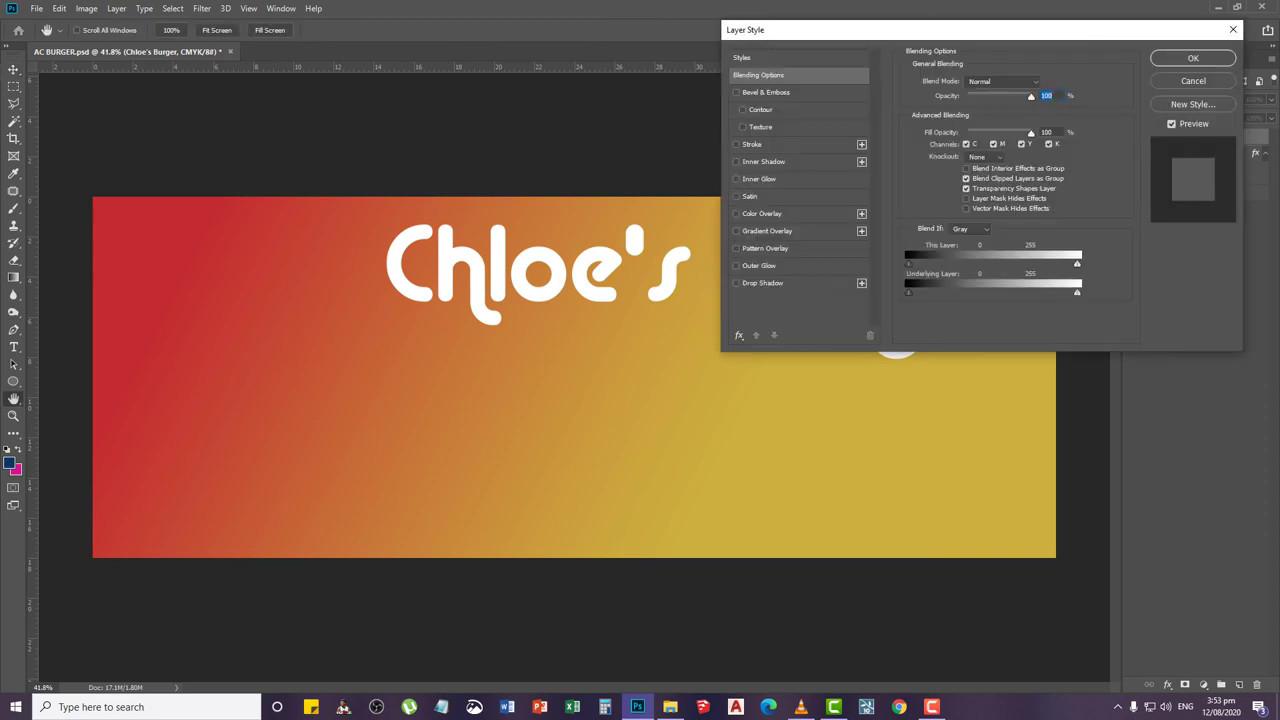
click(736, 92)
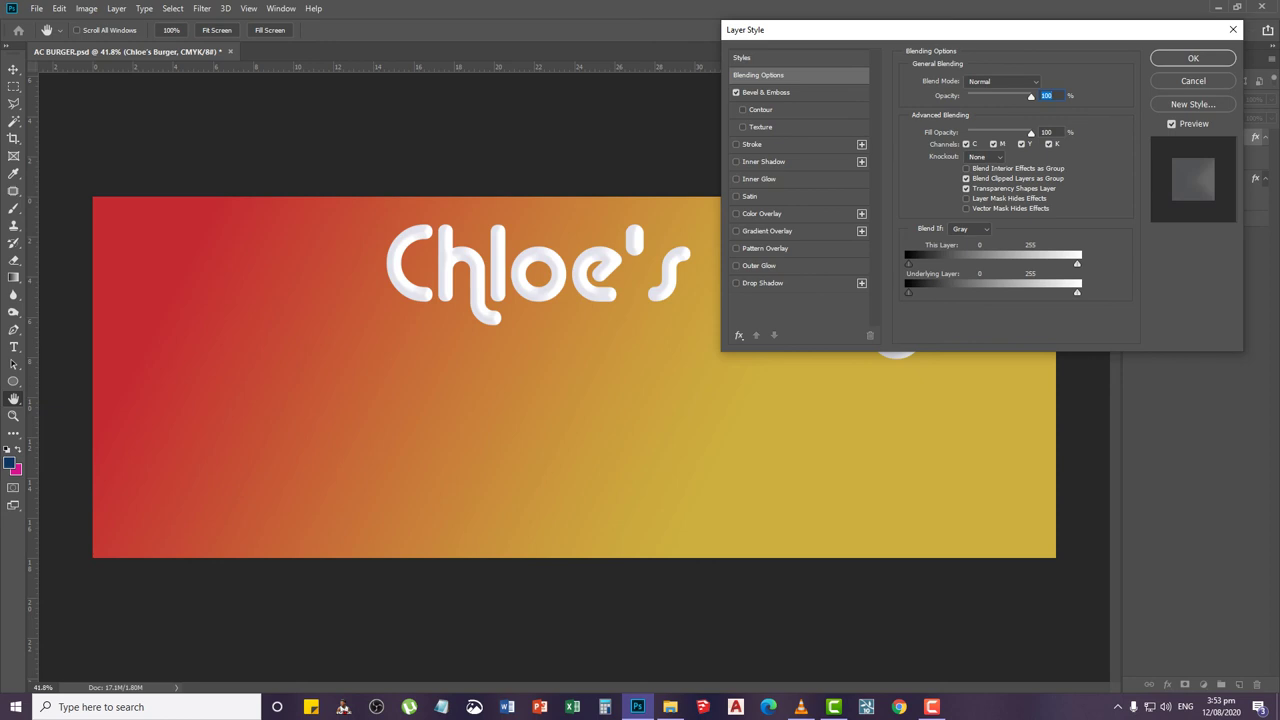
drag(800, 29, 392, 399)
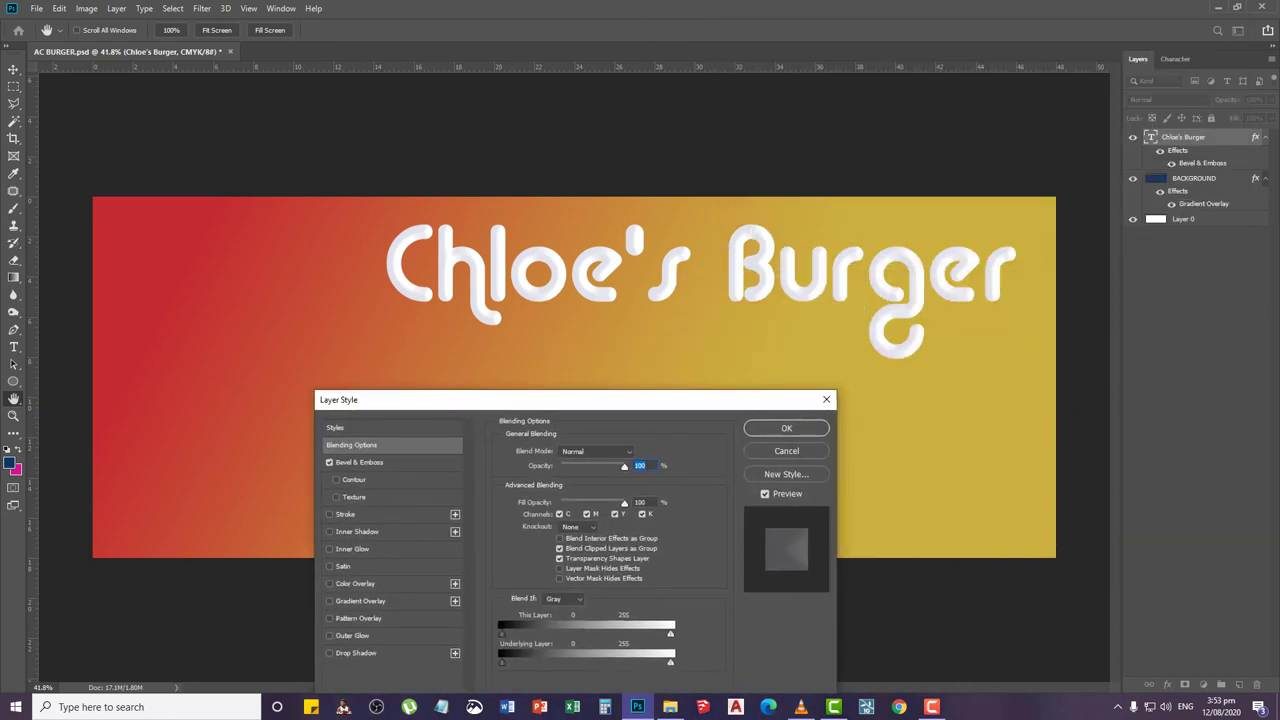
click(372, 462)
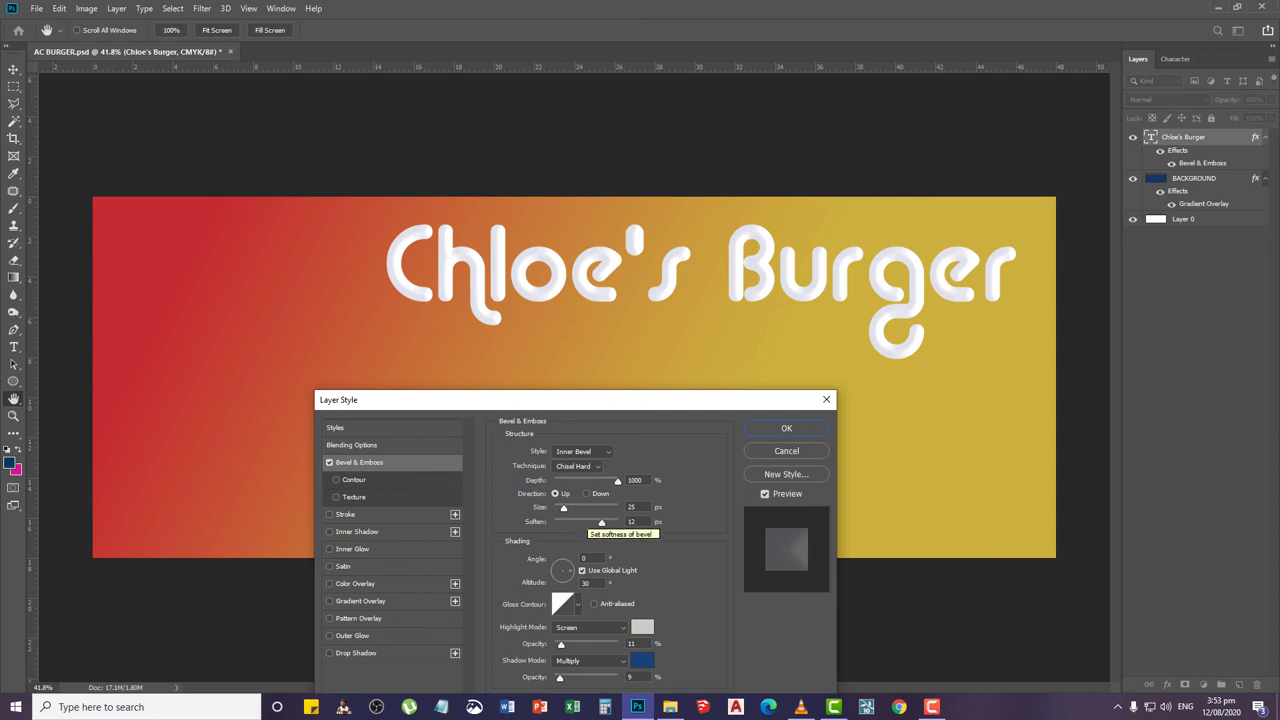
Set the title's bevel size to 27 px and its soften value to 14 px
mouse_move(564, 508)
mouse_down()
mouse_move(600, 508)
mouse_move(562, 508)
mouse_move(573, 508)
mouse_up()
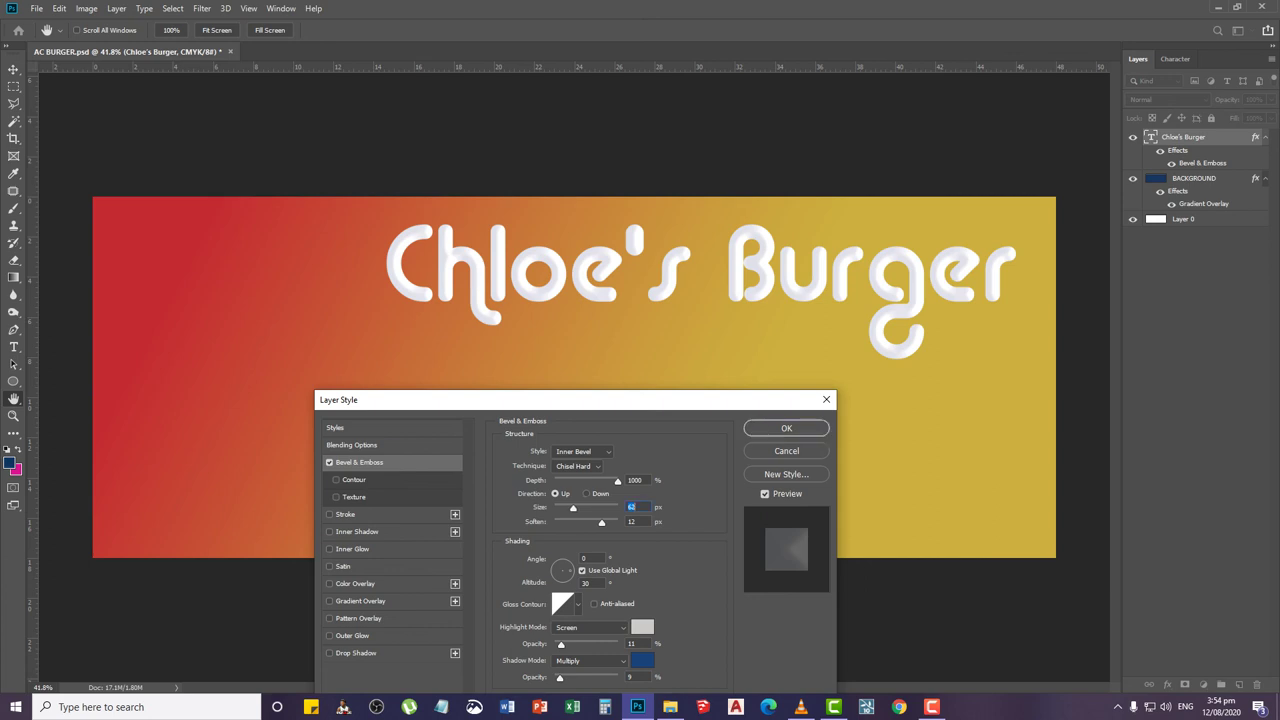
key(Tab)
key(Down)
key(Down)
key(Down)
key(Up)
key(Up)
key(Up)
key(Up)
key(Up)
drag(573, 508, 563, 508)
key(shift+Up)
key(shift+Up)
key(Down)
key(shift+Down)
key(shift+Down)
key(shift+Down)
key(shift+Down)
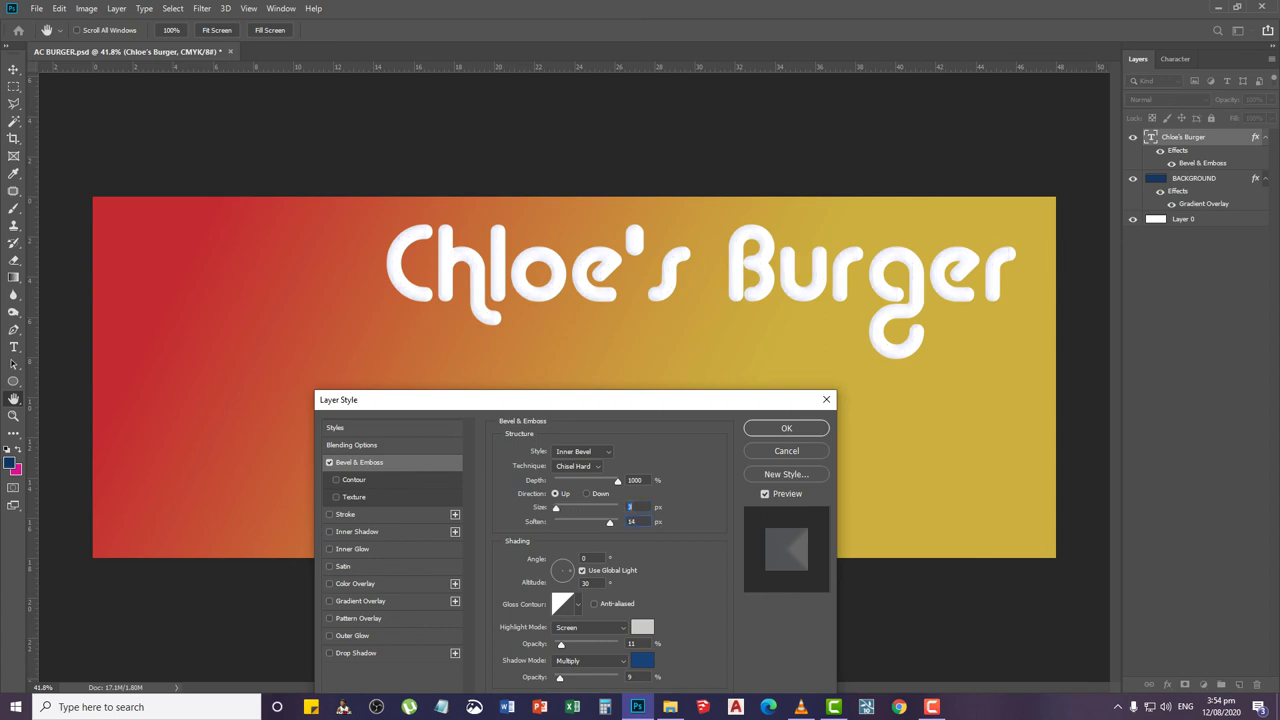
key(shift+Up)
key(shift+Up)
key(Down)
key(Down)
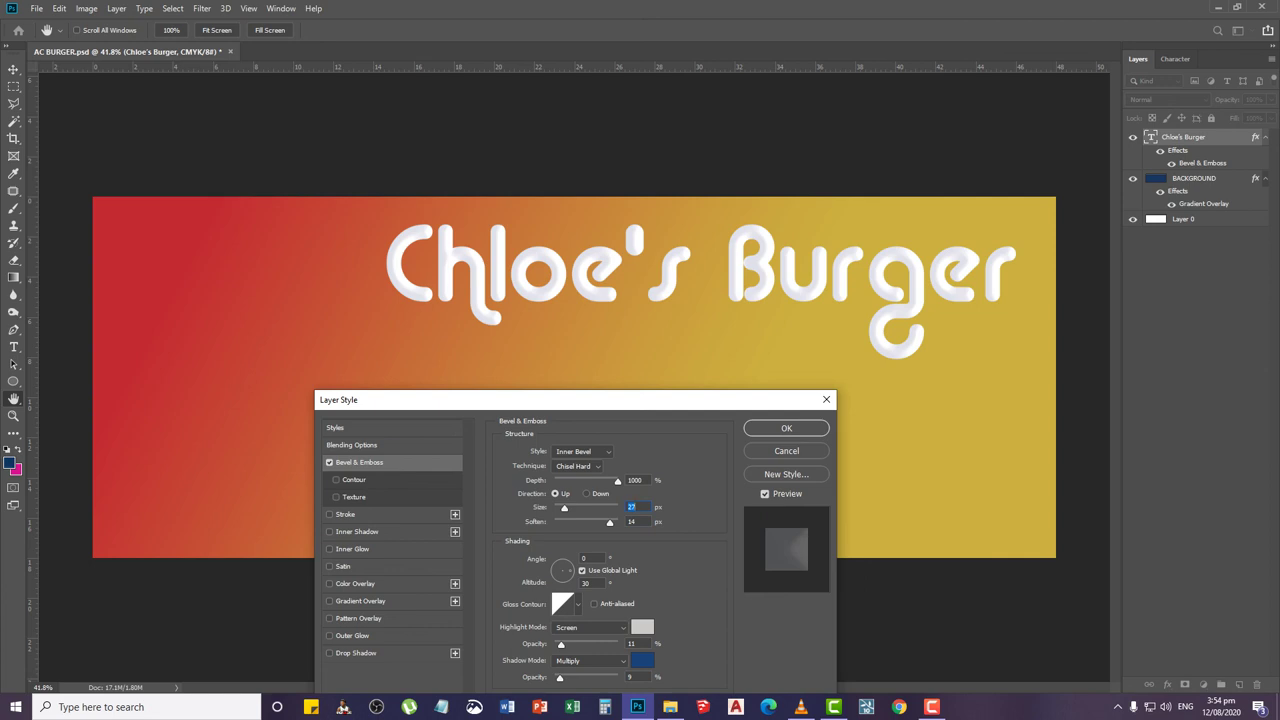
Add a 3 px outside stroke in dark blue (182c50) to the title and apply the layer style
drag(693, 402, 794, 370)
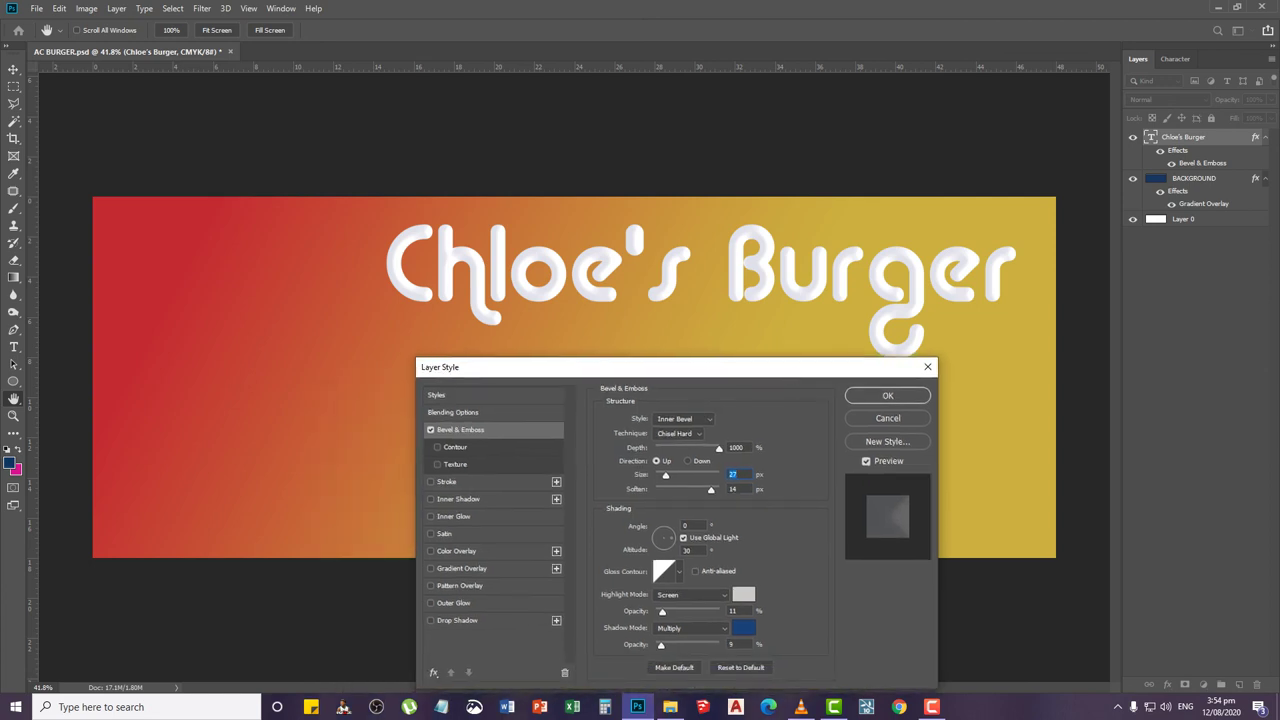
click(431, 482)
click(447, 482)
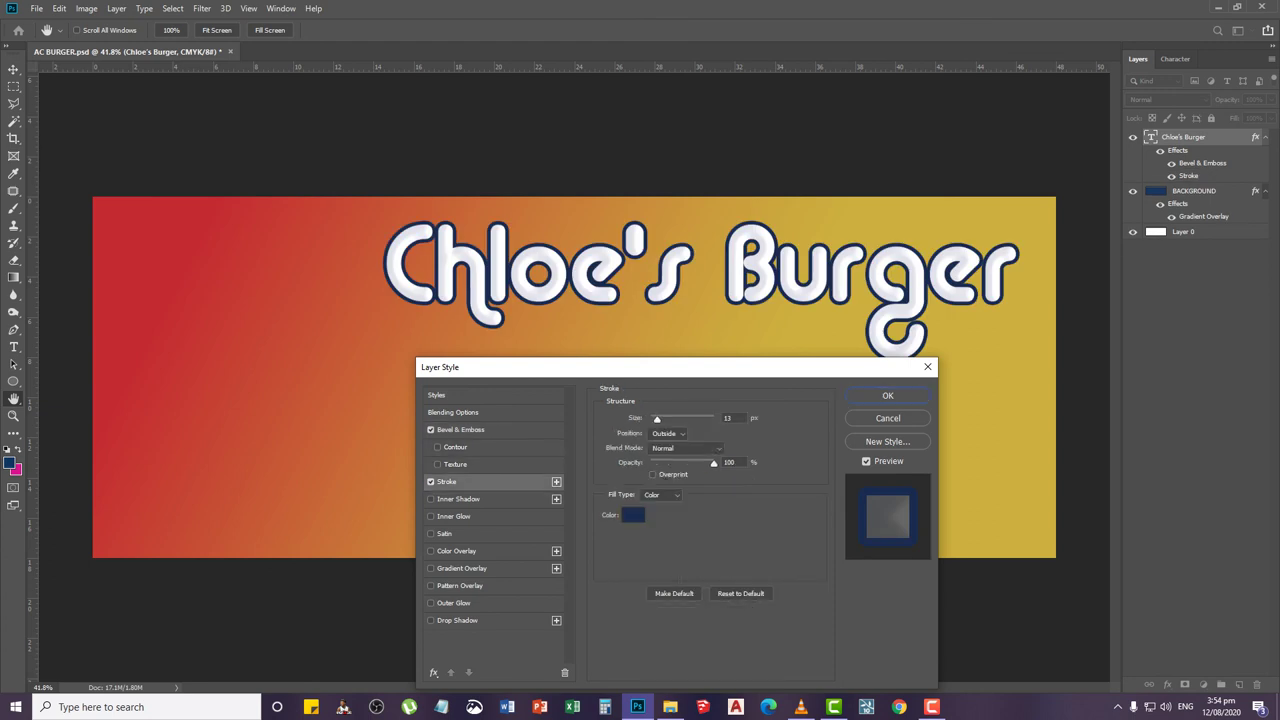
click(633, 515)
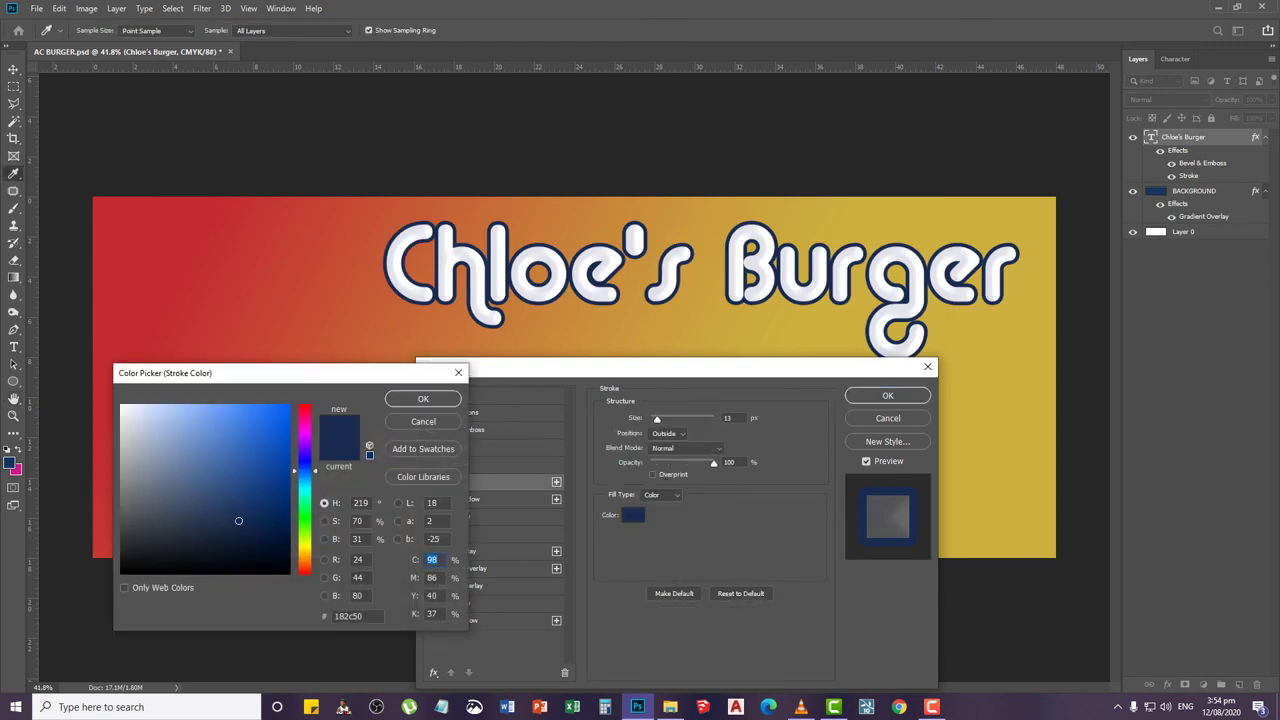
key(Return)
double_click(728, 418)
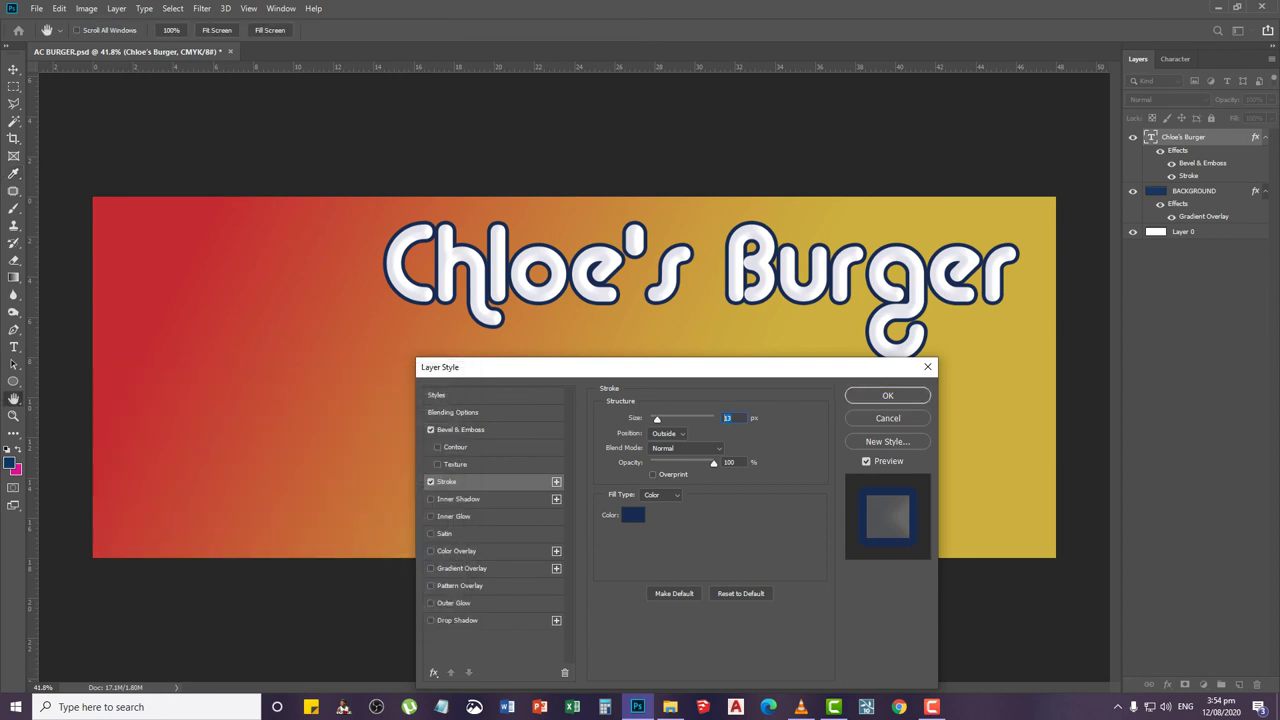
text(2)
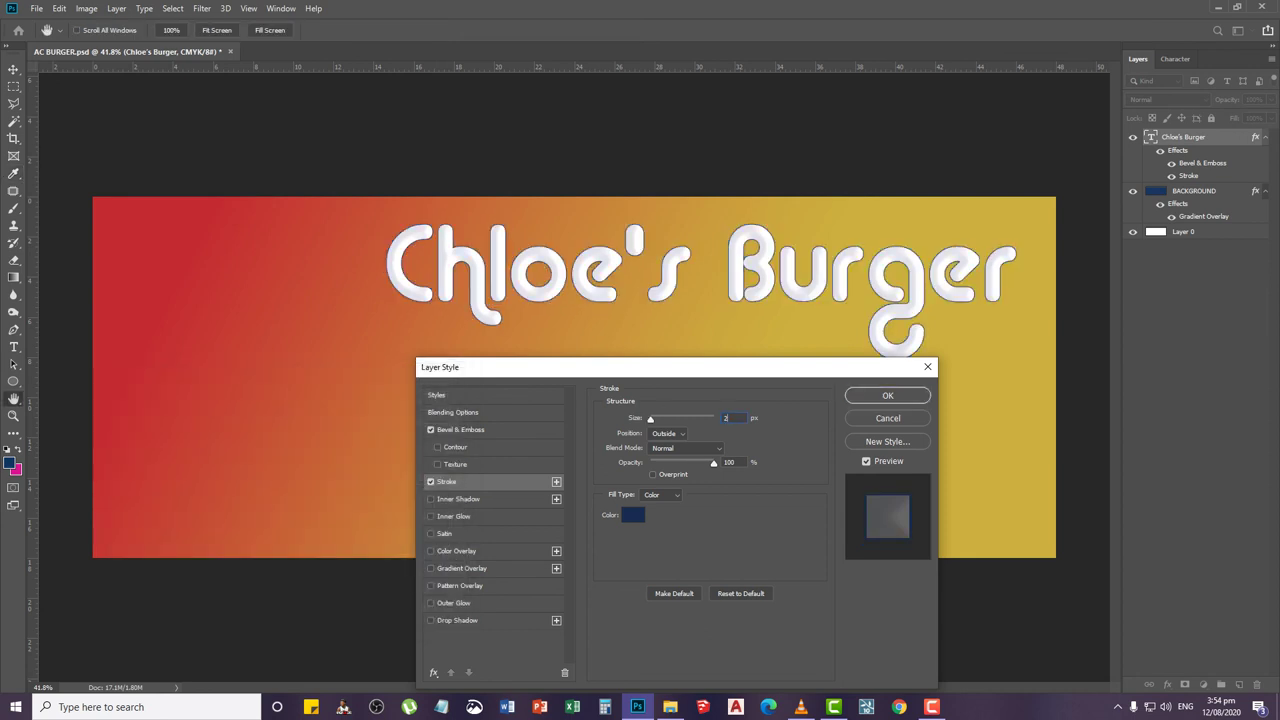
key(Up)
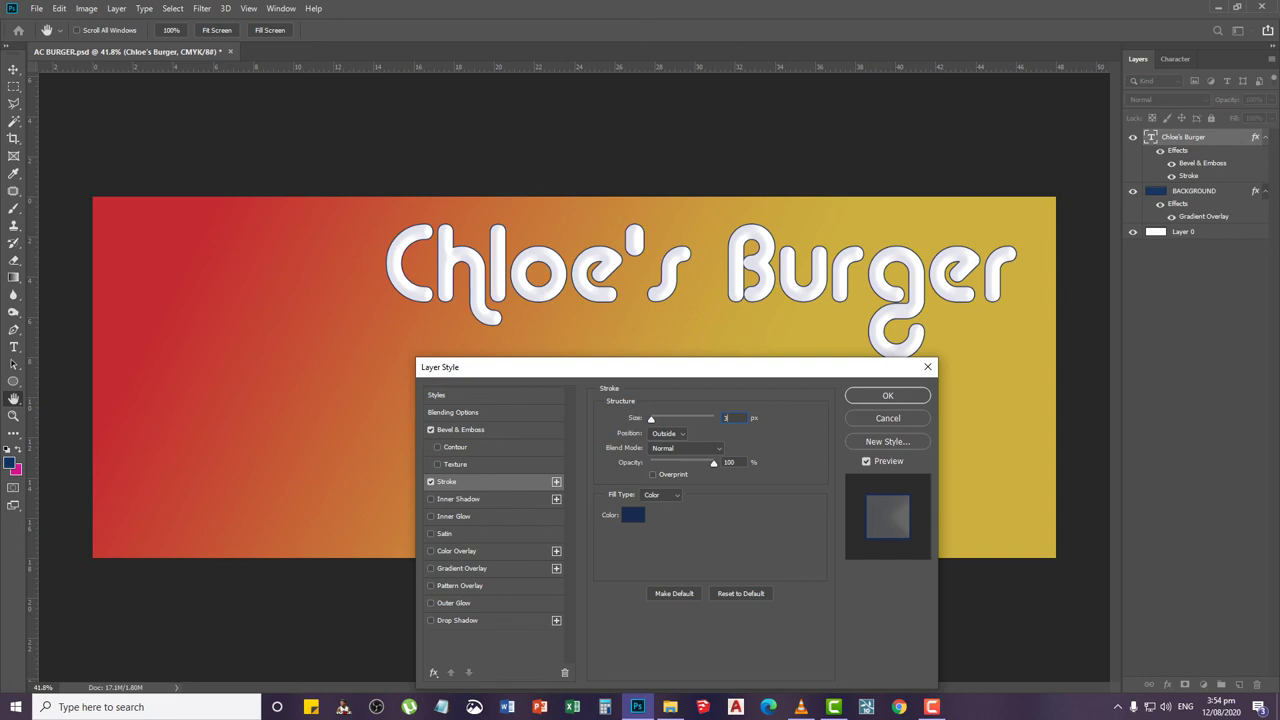
key(Return)
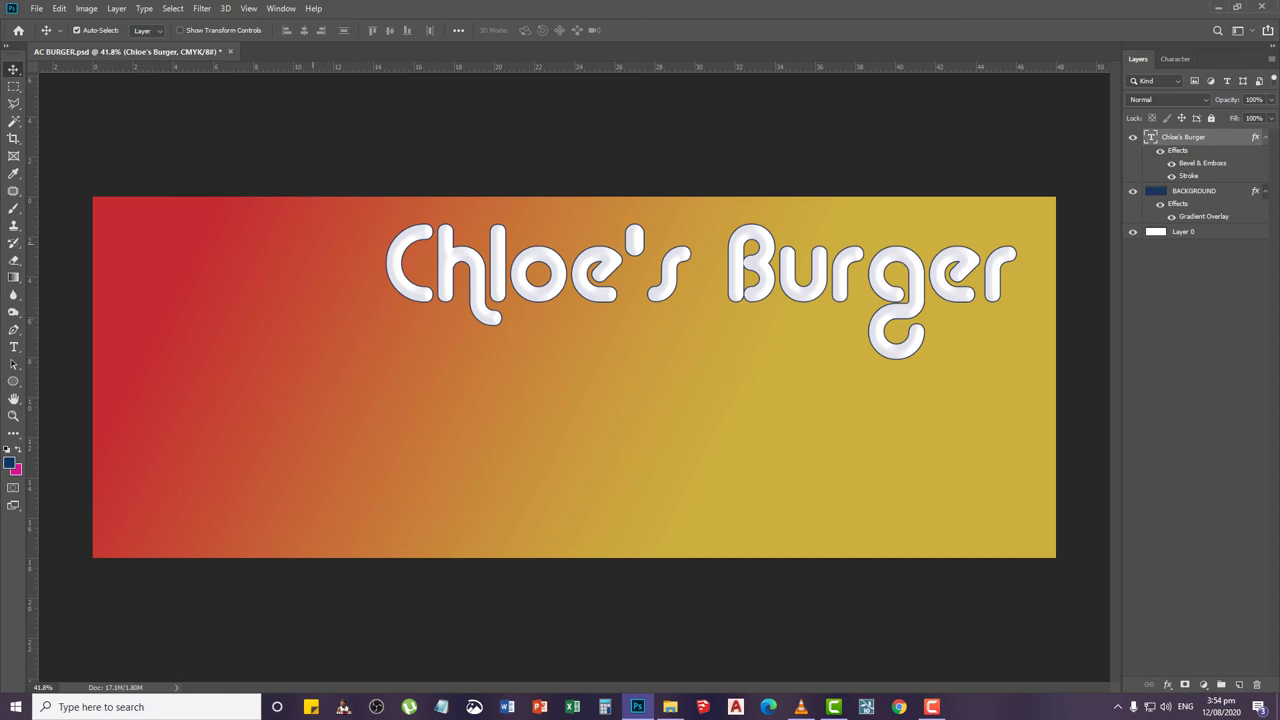
Open the image 52862687e4168db9598ec1ca70a16f7c of six burger logos from the NEW DESIGN folder
click(36, 8)
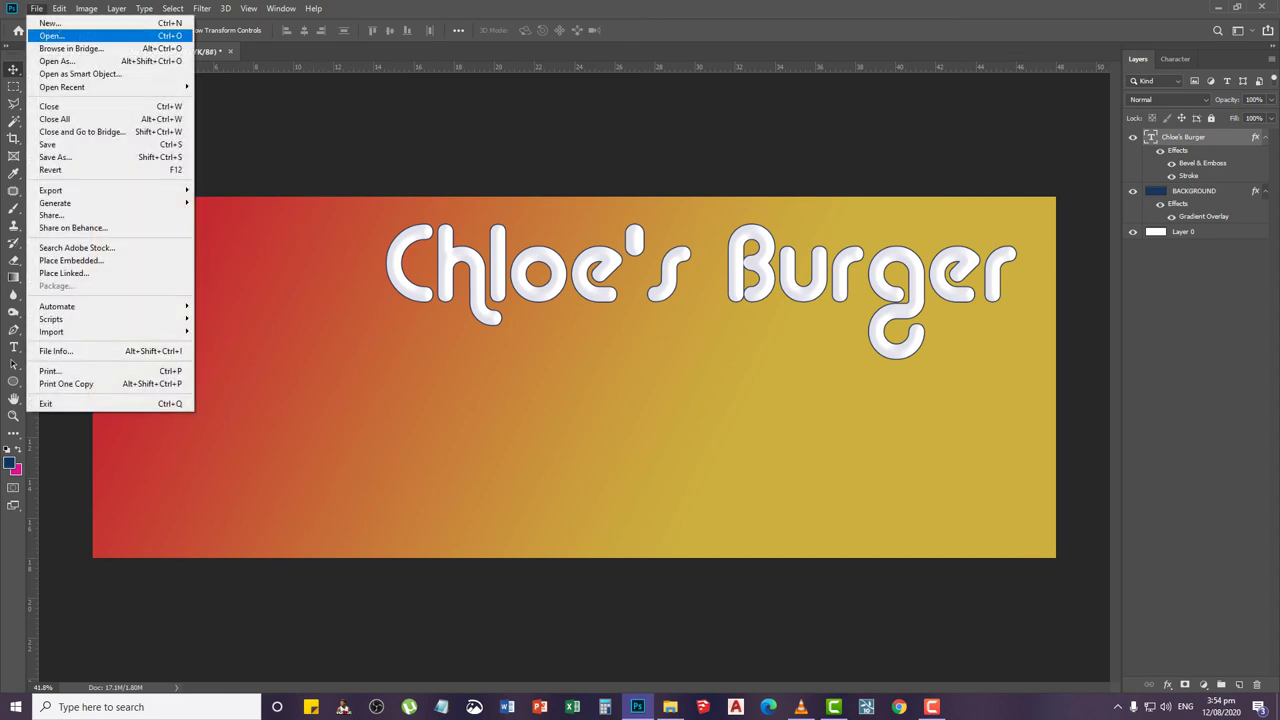
click(56, 36)
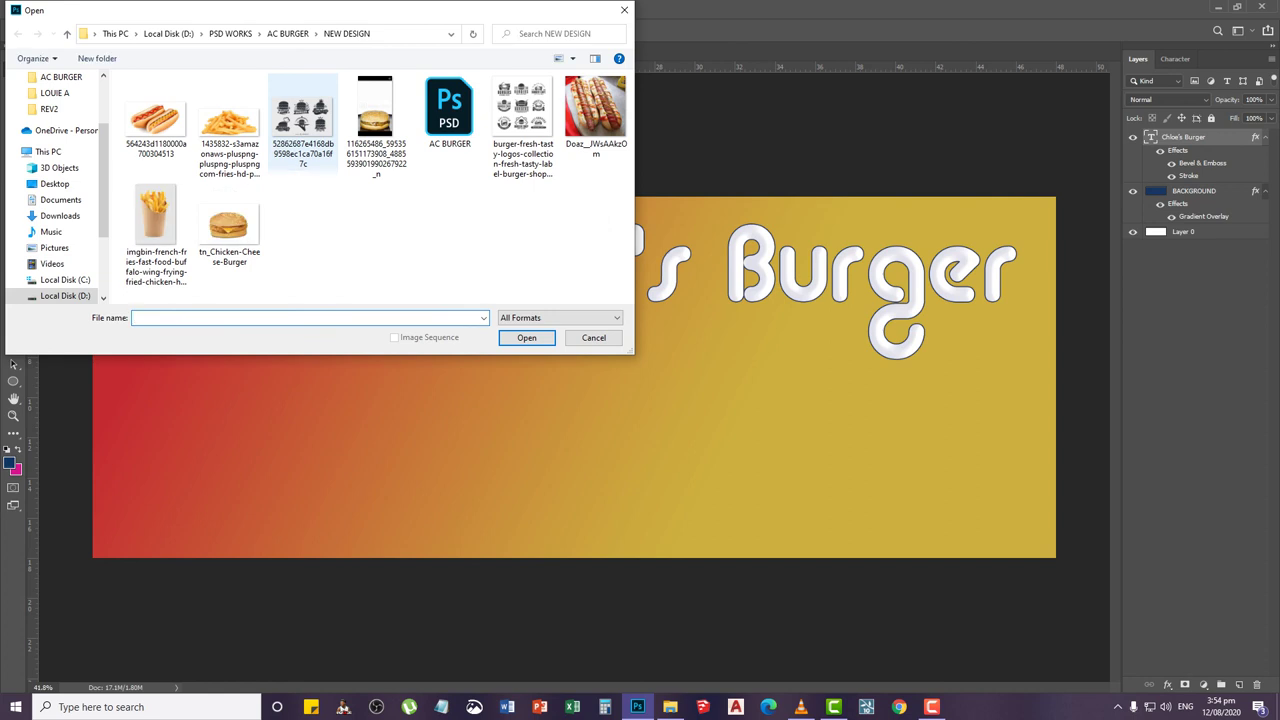
click(285, 155)
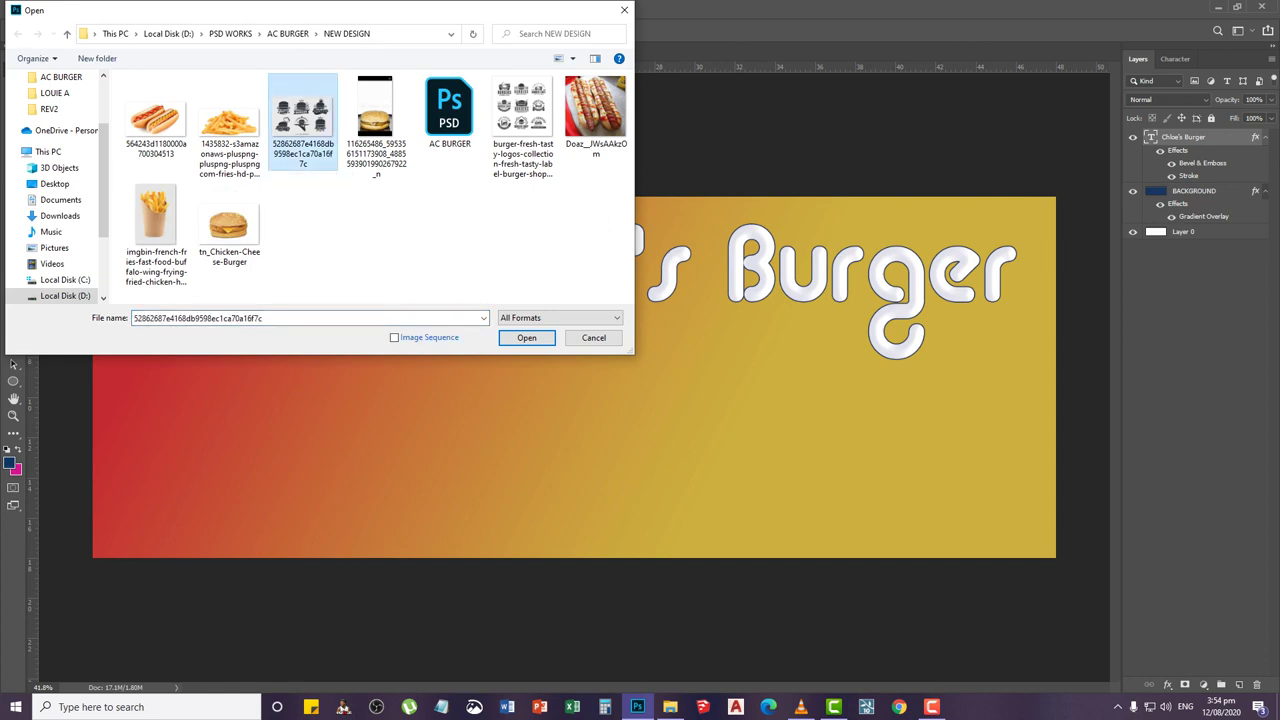
click(526, 337)
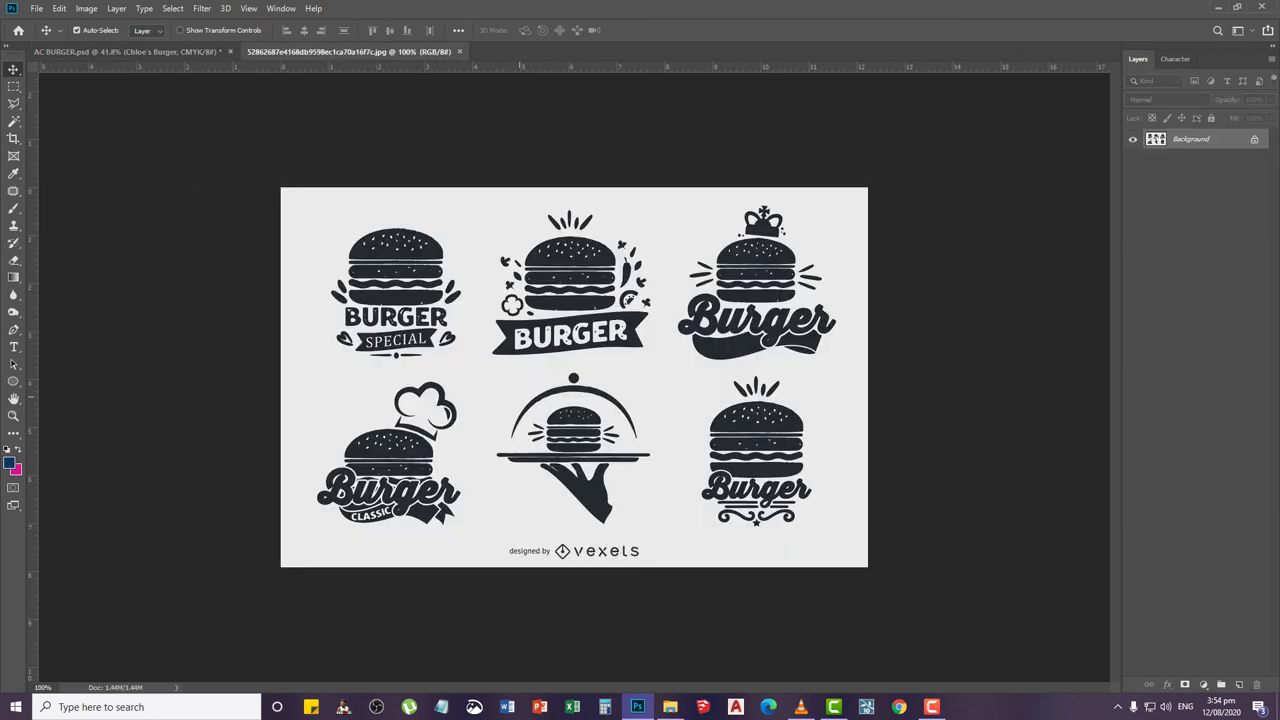
Crop the strip with the vexels credit off the lower edge of the logo sheet
key(c)
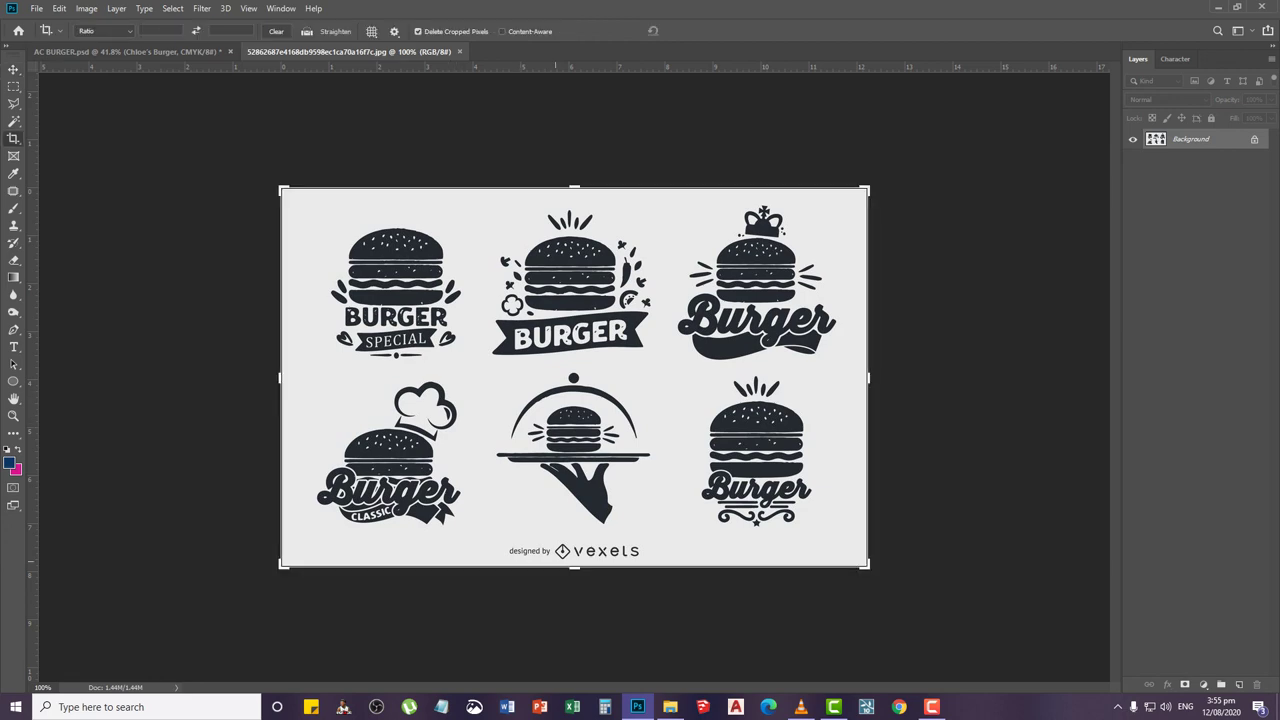
drag(573, 567, 574, 550)
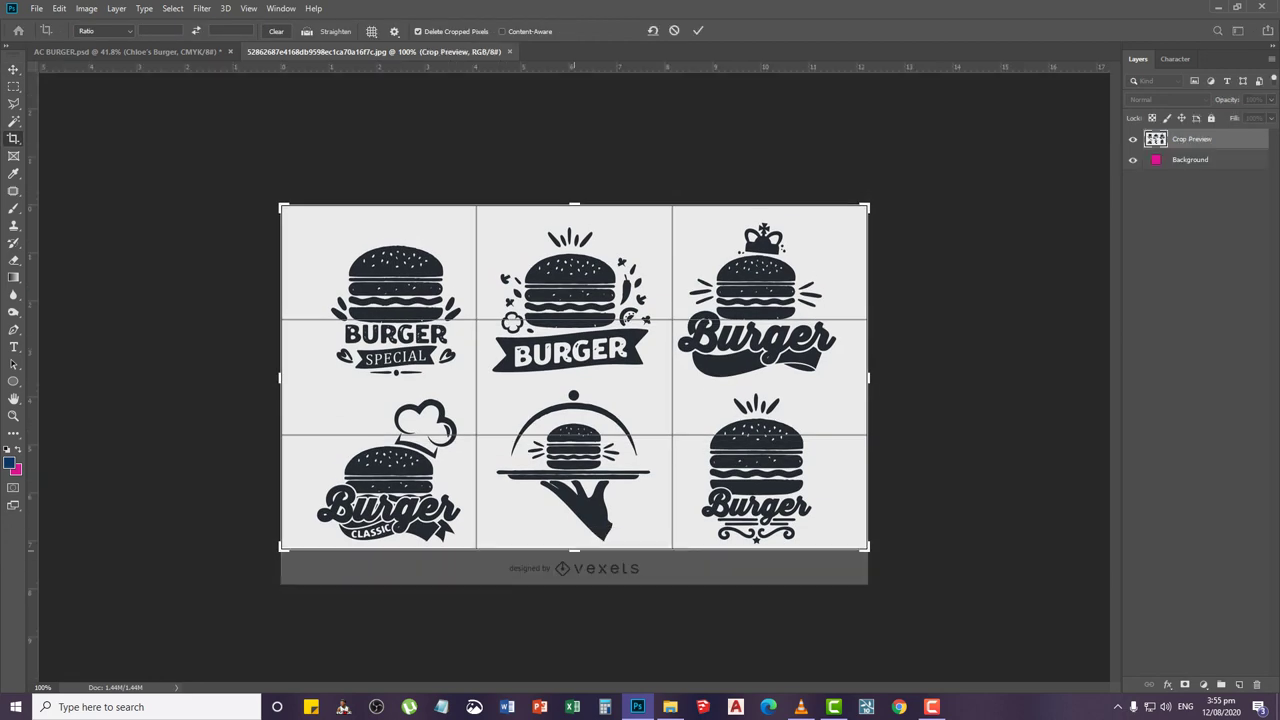
key(Return)
click(14, 69)
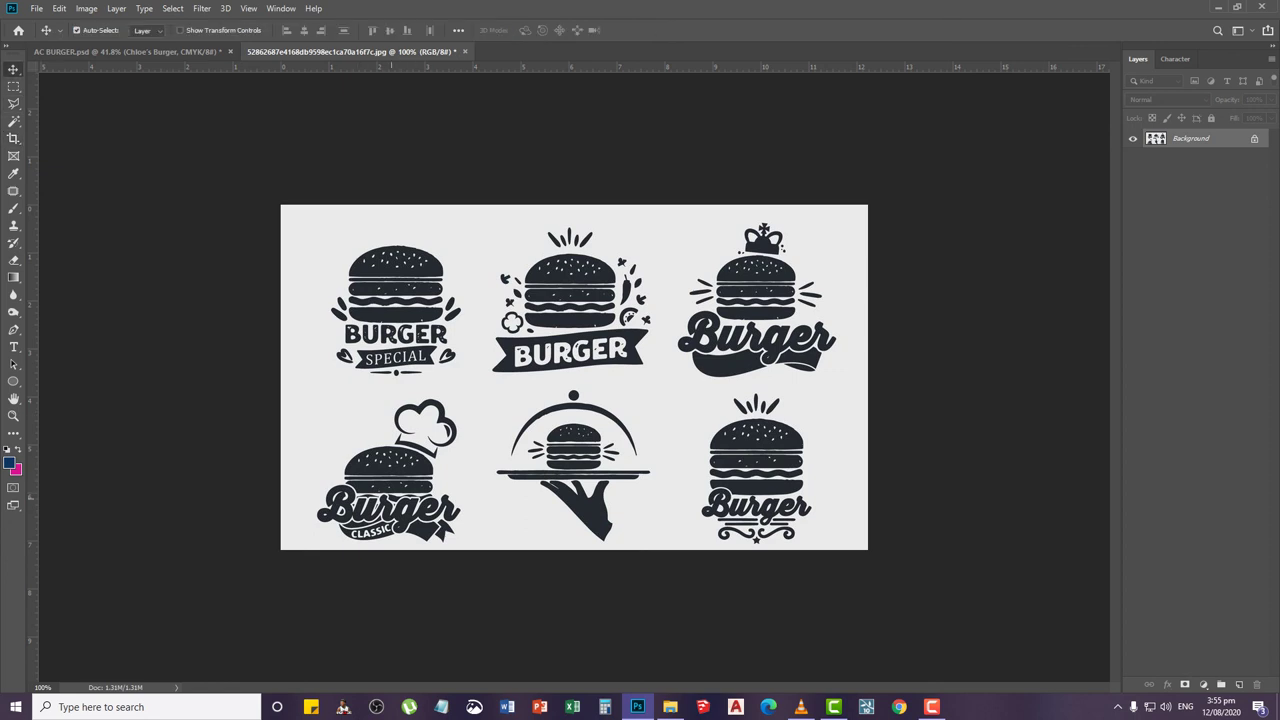
key(l)
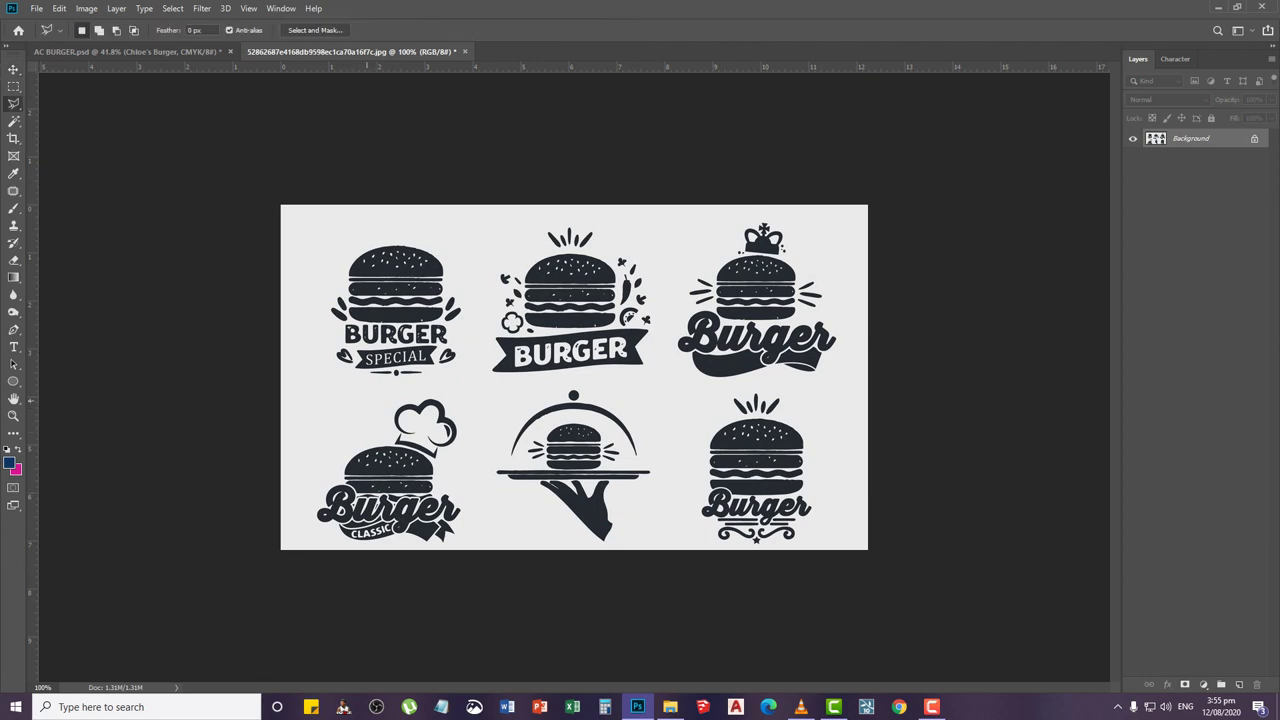
mouse_move(362, 400)
mouse_down()
mouse_move(460, 396)
mouse_move(478, 540)
mouse_up()
click(459, 547)
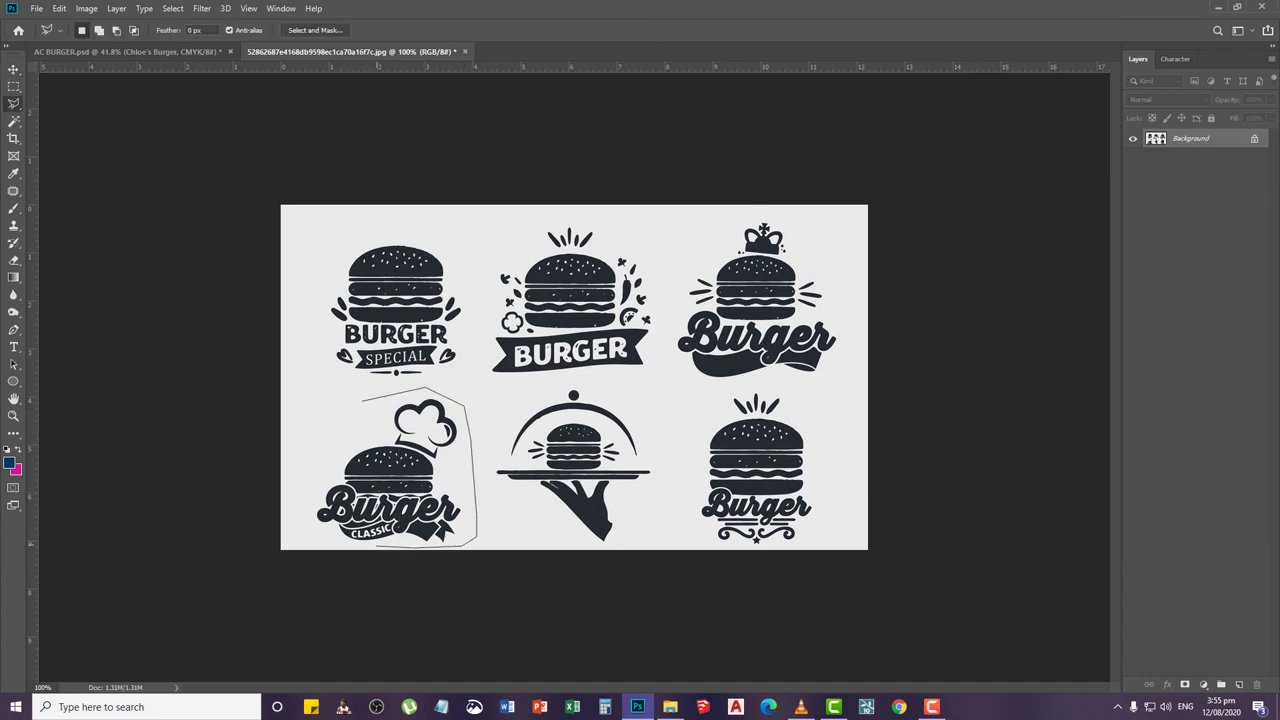
key(Escape)
Crop the logo sheet down to only the Burger Classic logo with the chef's hat
key(c)
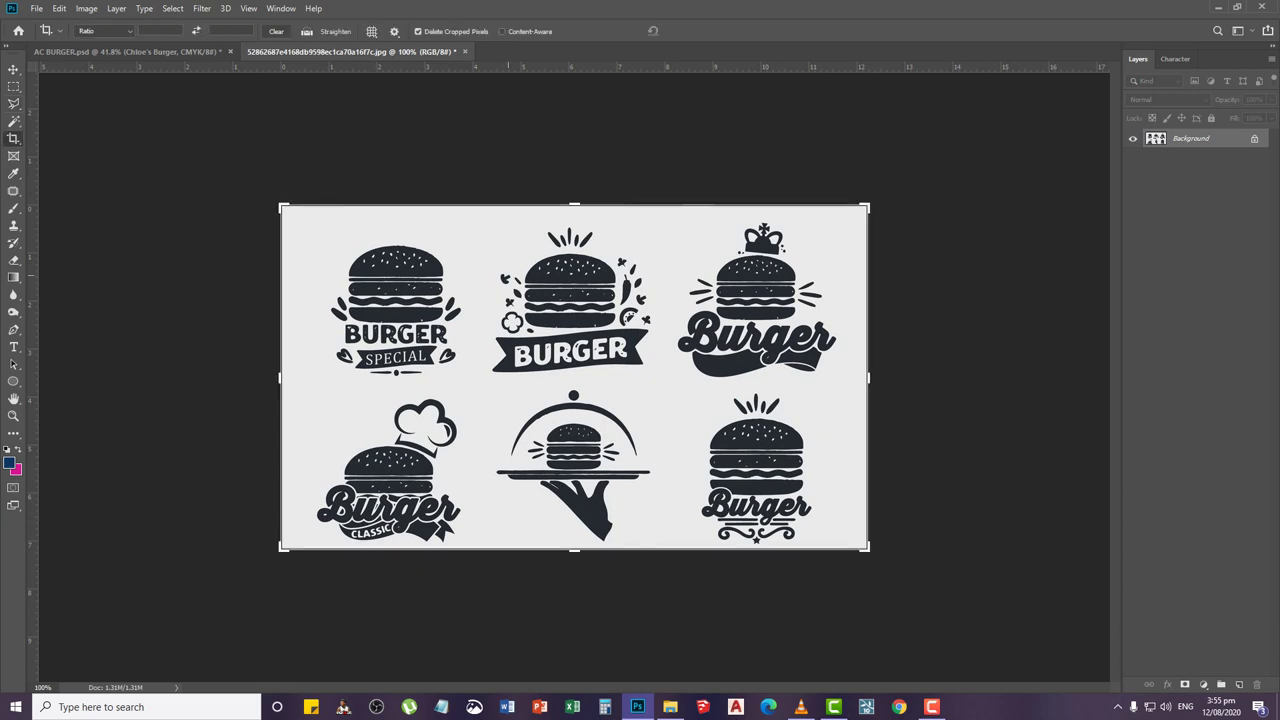
drag(574, 205, 580, 314)
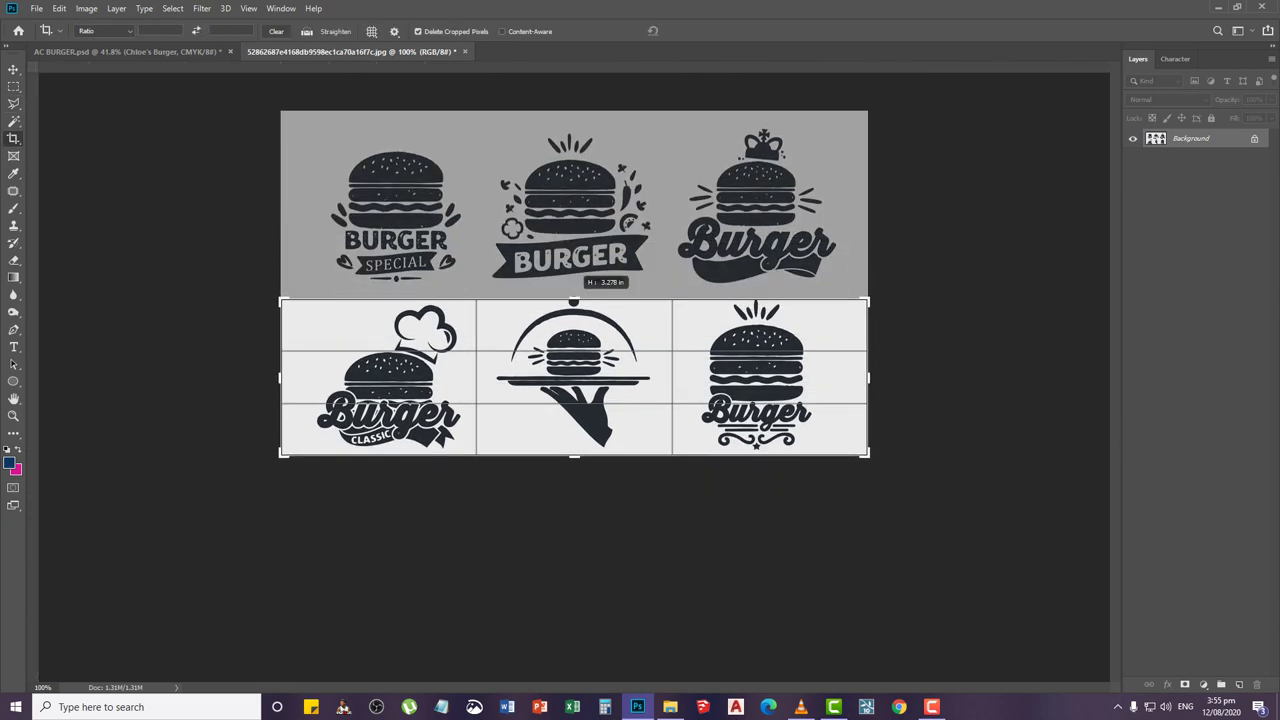
drag(868, 377, 679, 377)
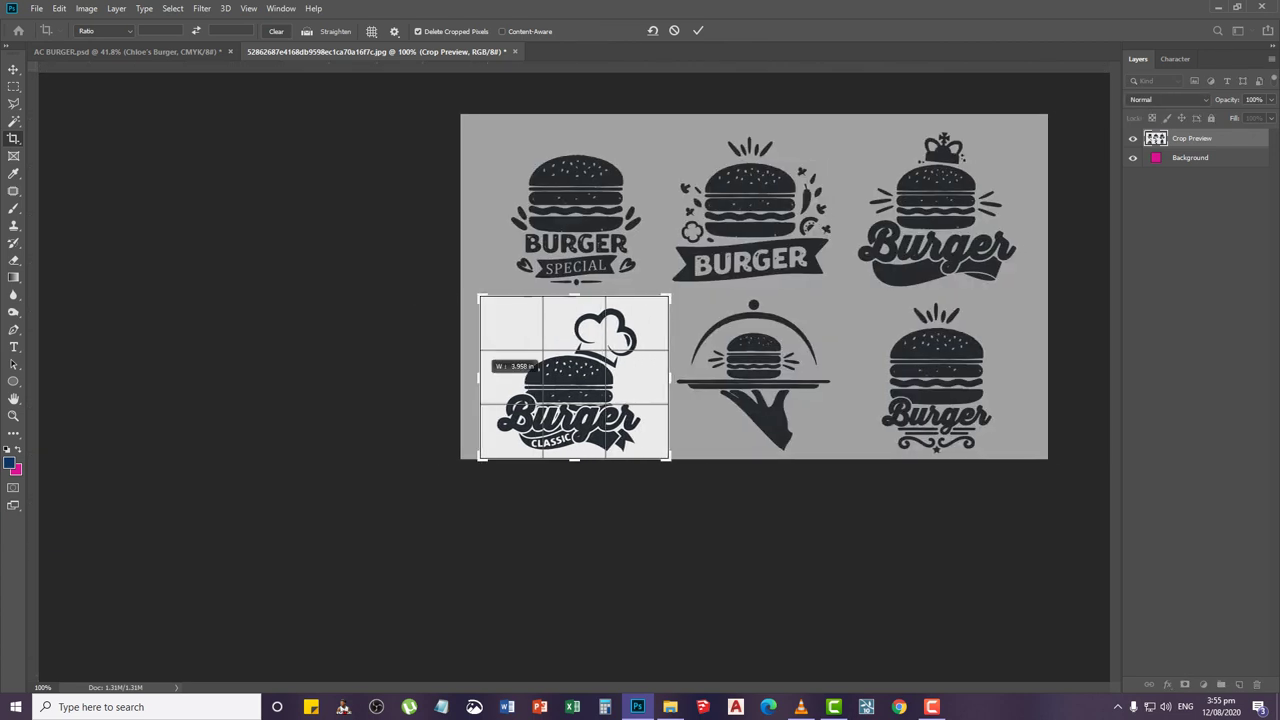
key(Return)
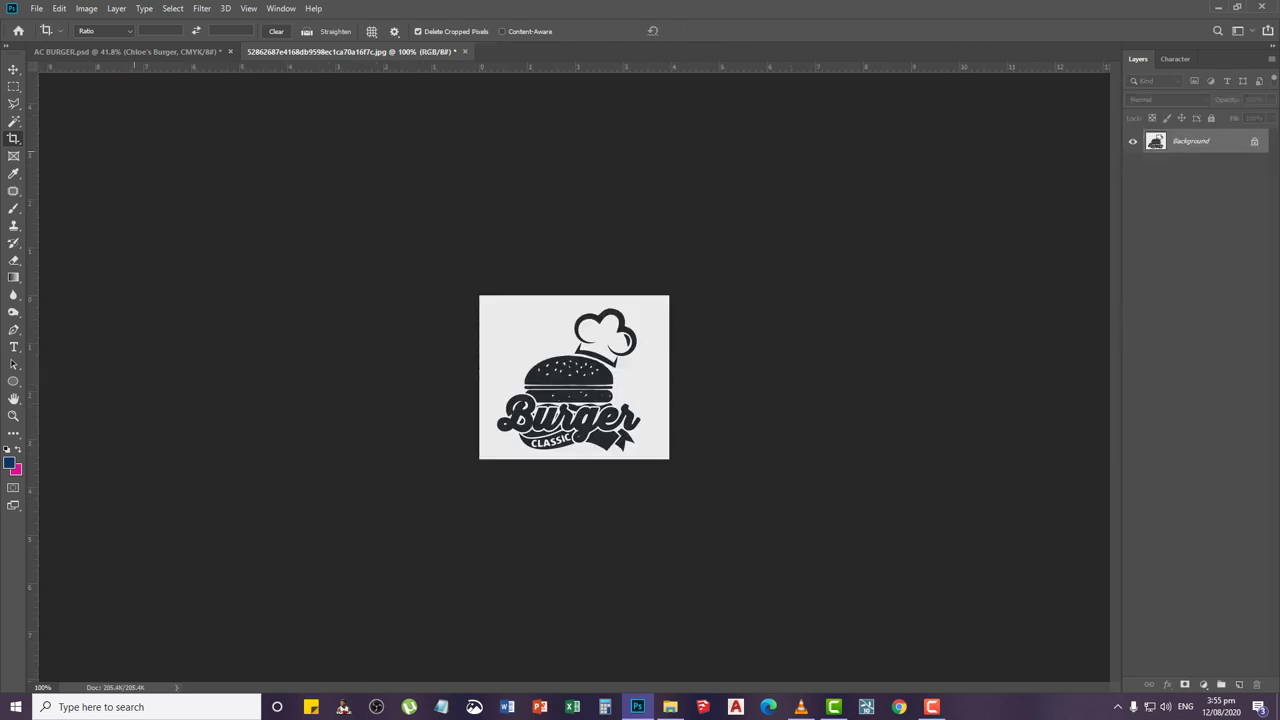
Convert the cropped logo's locked Background into a regular layer with the default name Layer 0
key(v)
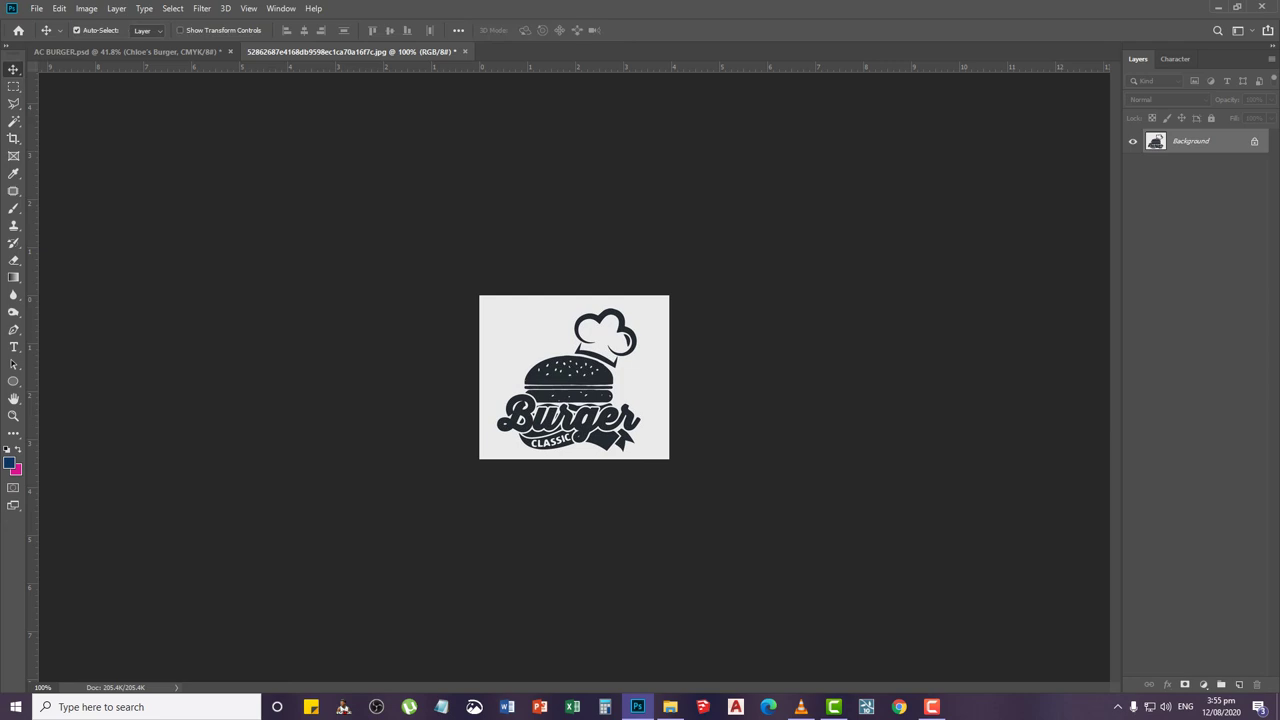
double_click(1191, 141)
key(Return)
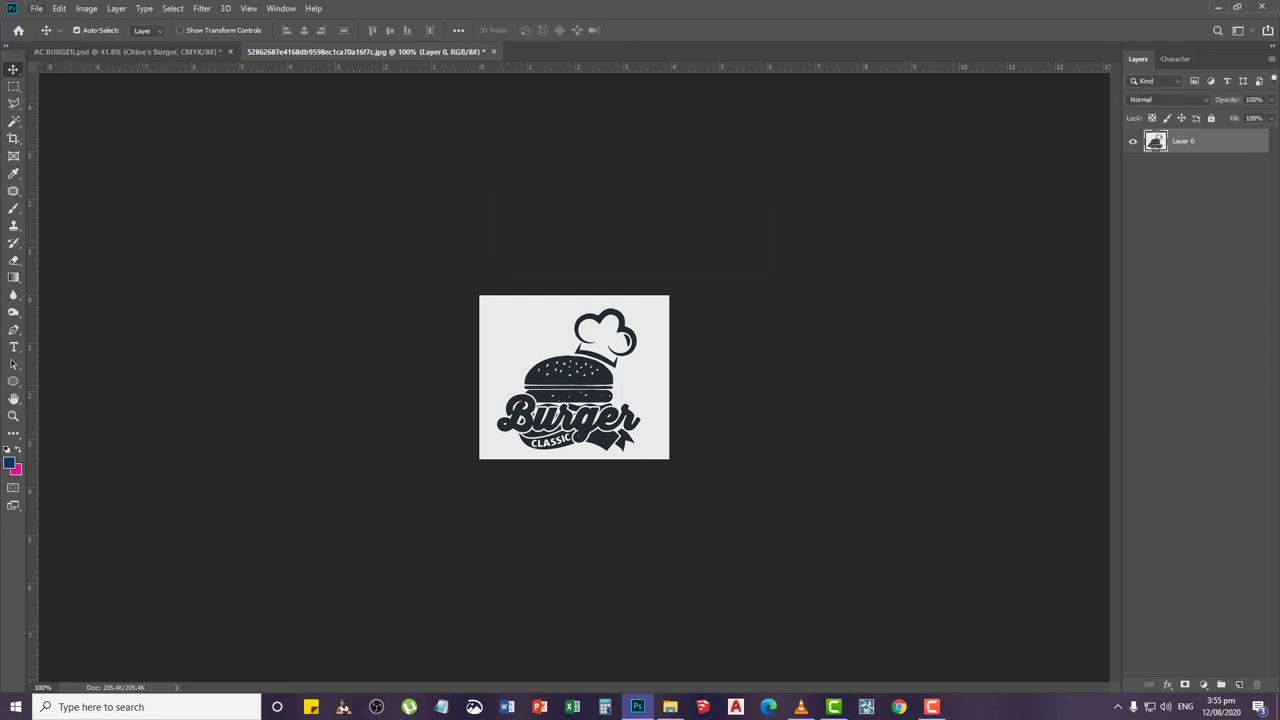
Save the cropped logo in the NEW DESIGN folder as a JPEG named burger image
click(37, 8)
click(60, 145)
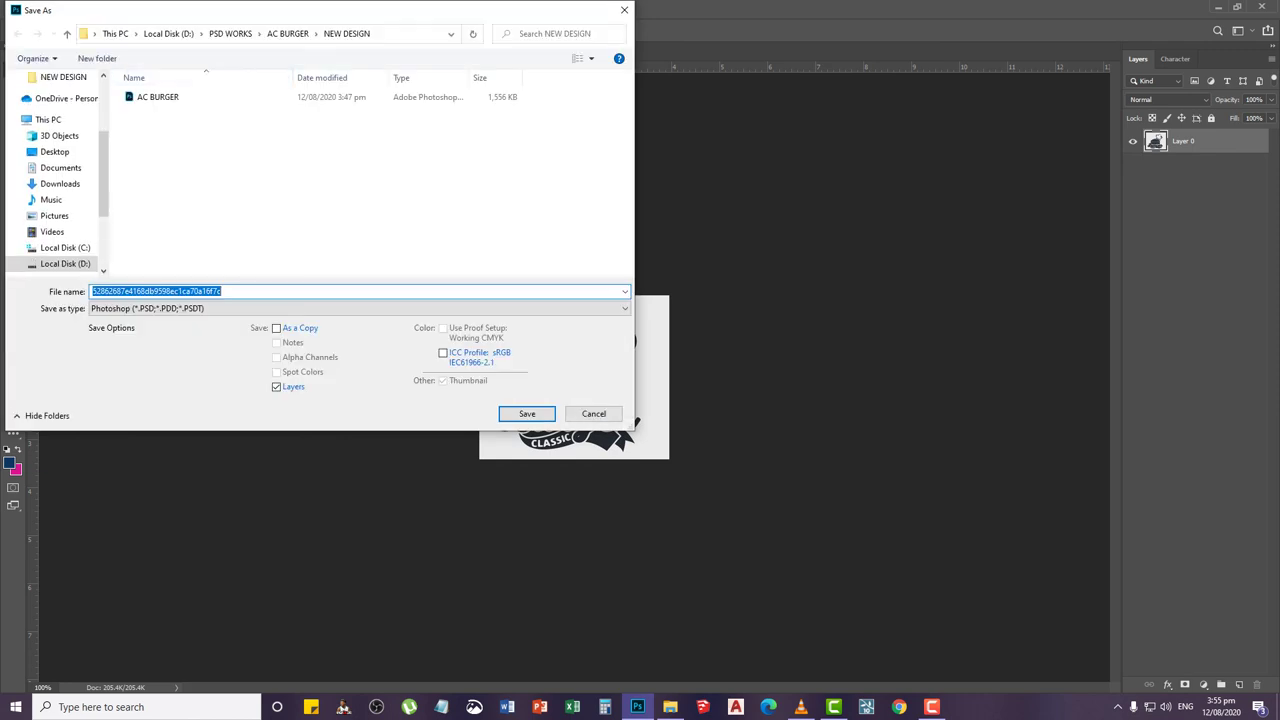
text(burger)
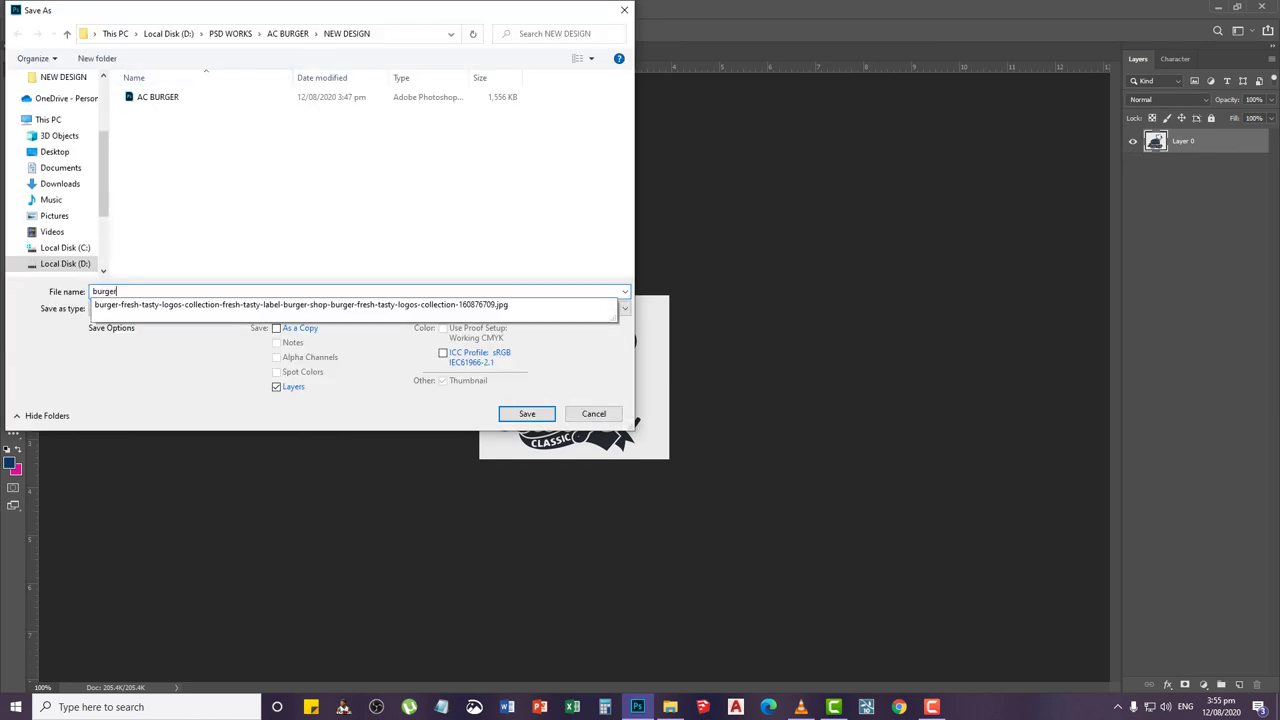
text( i)
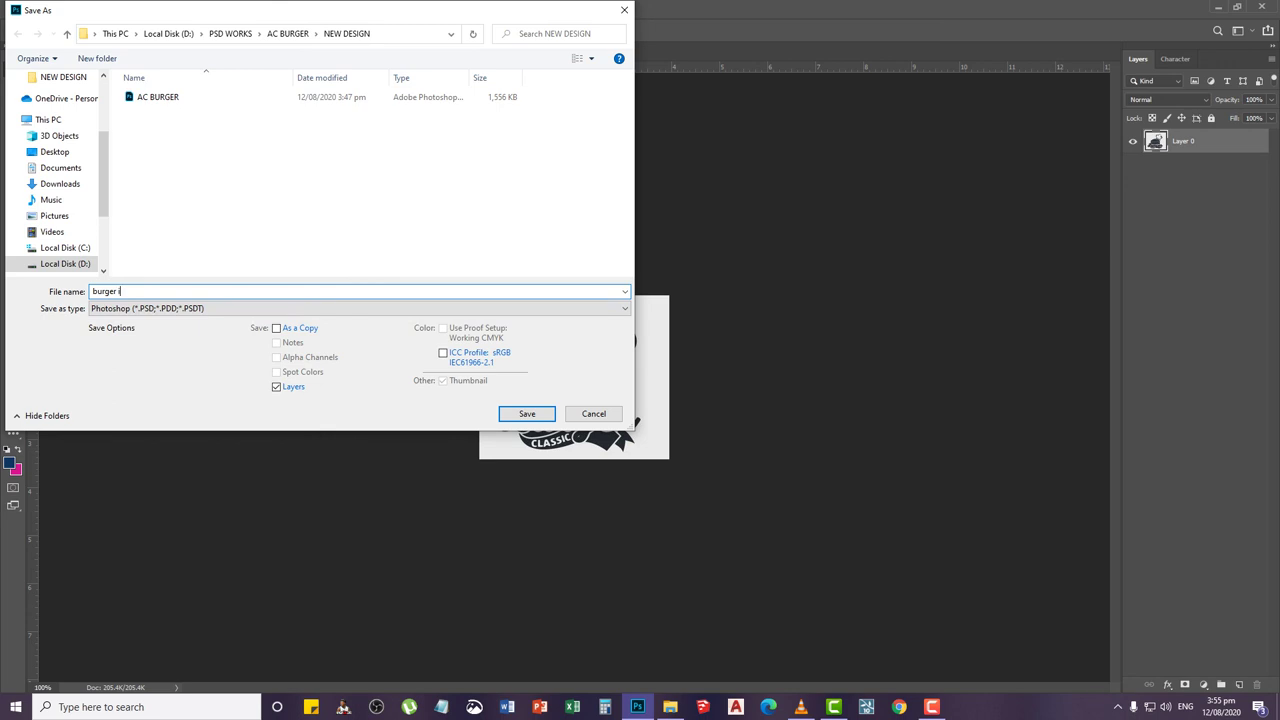
text(mage)
click(360, 308)
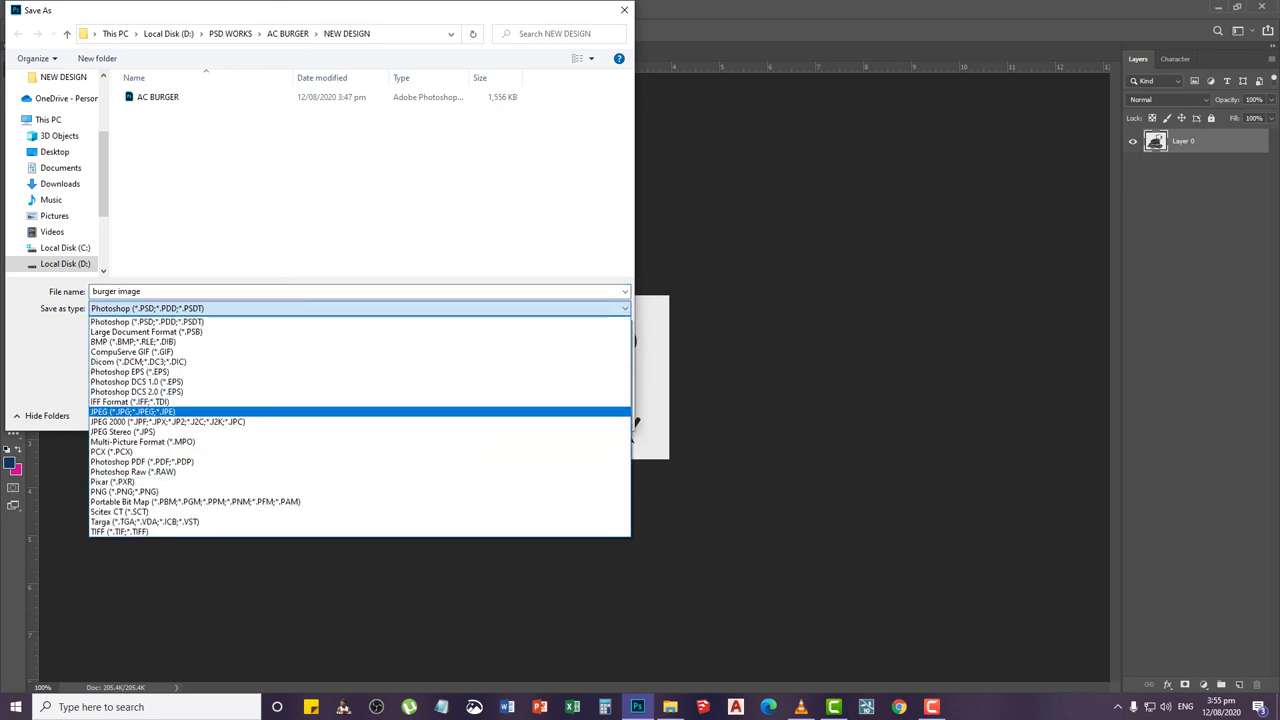
click(133, 411)
click(527, 414)
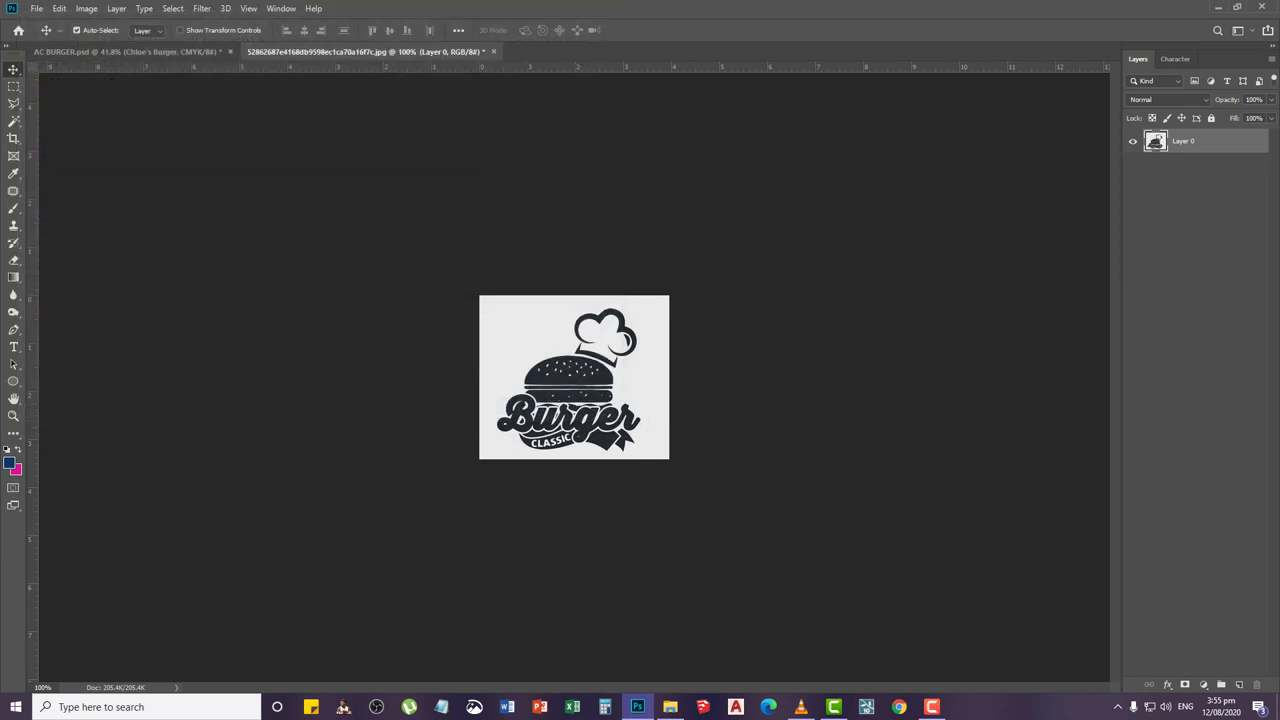
click(713, 175)
click(130, 52)
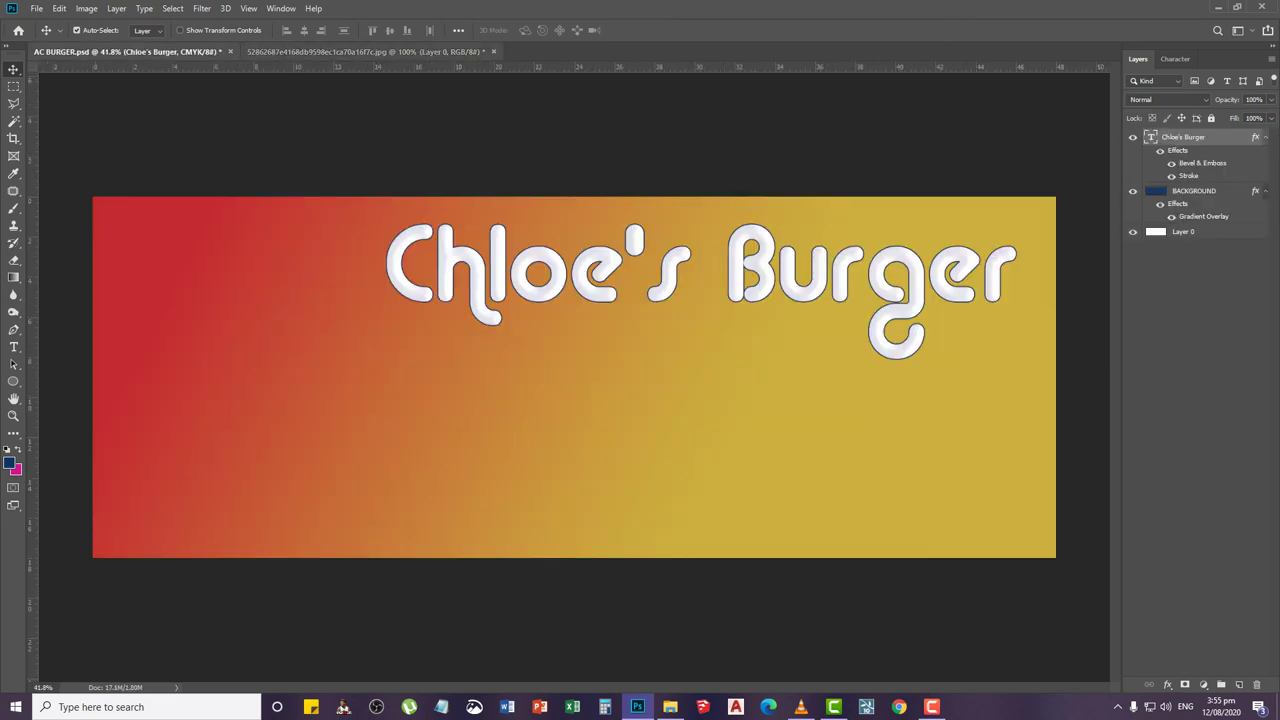
key(ctrl+Tab)
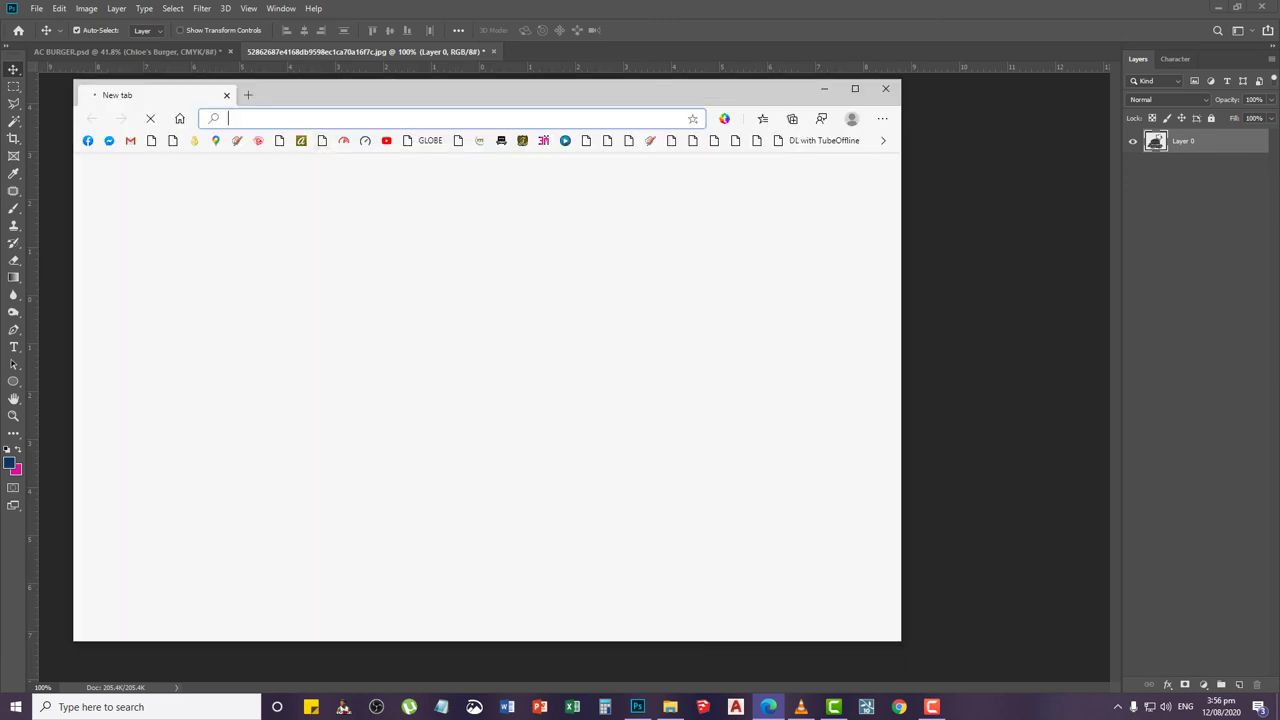
Switch to the Edge browser, look up remove bg and open the remove.bg website
text(remove)
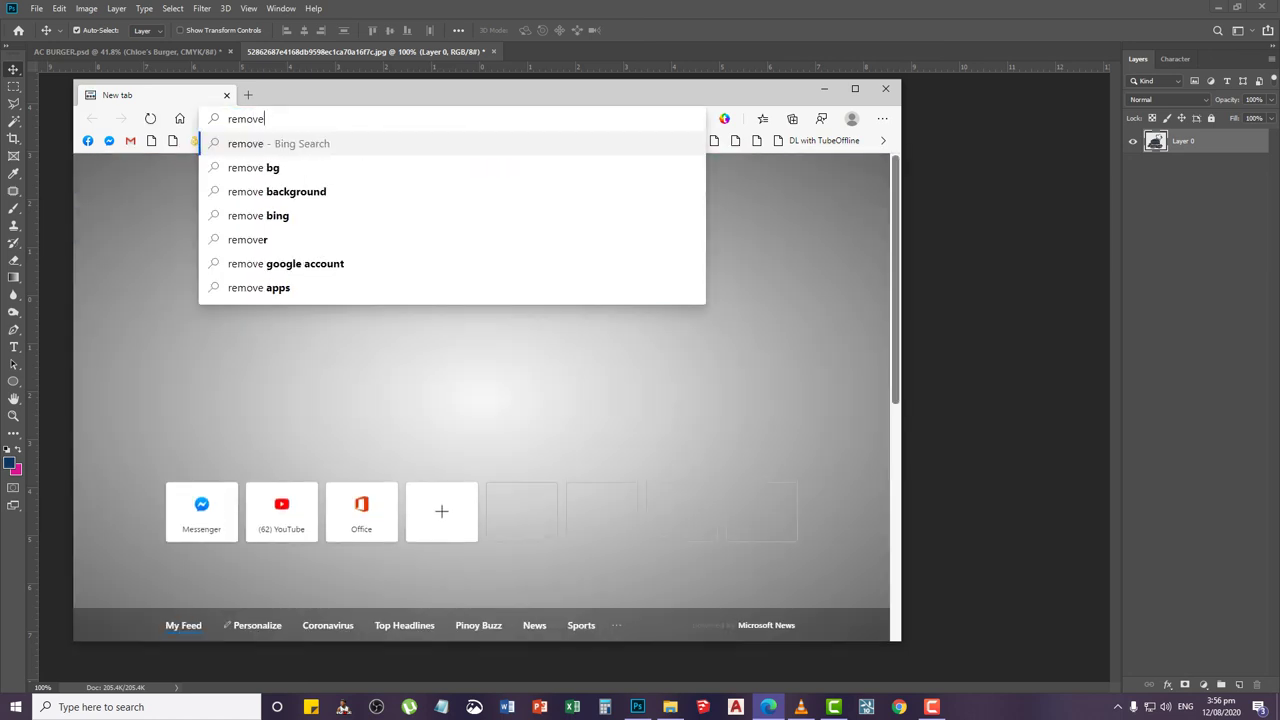
key(Down)
key(Return)
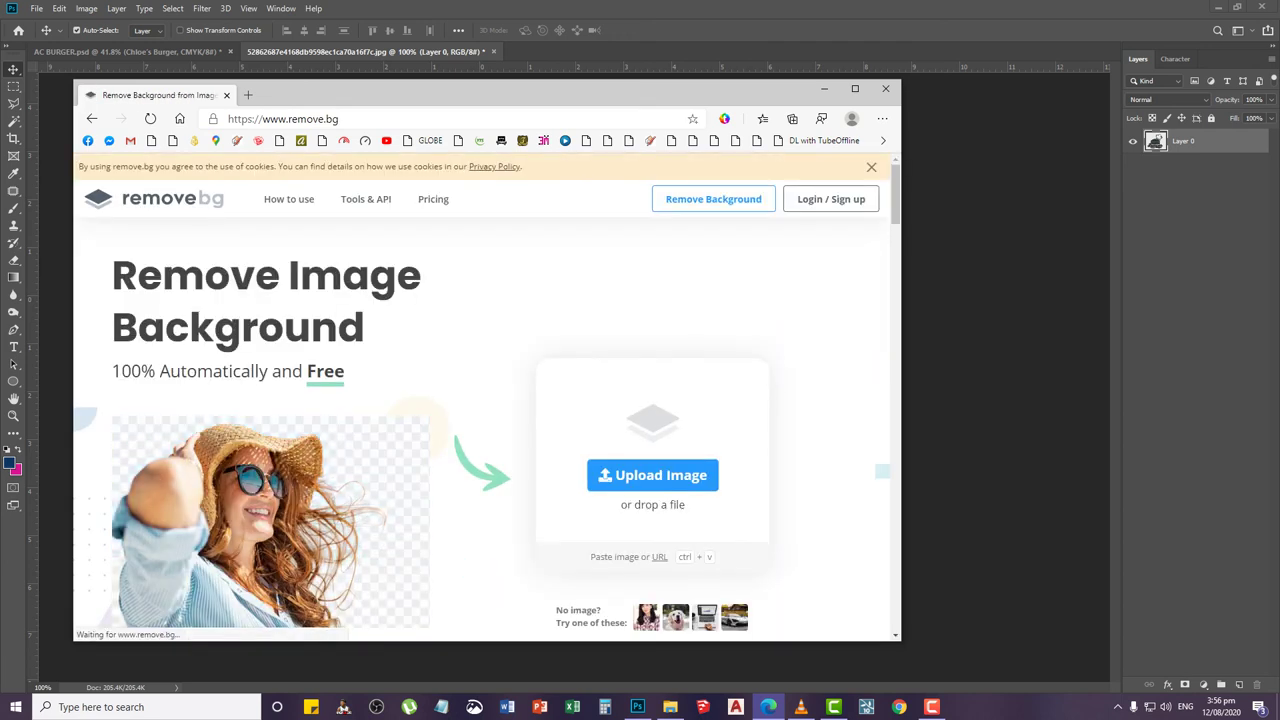
Upload burger image from the NEW DESIGN folder inside AC BURGER to remove.bg for background removal
scroll(487, 400, down, 1)
click(653, 402)
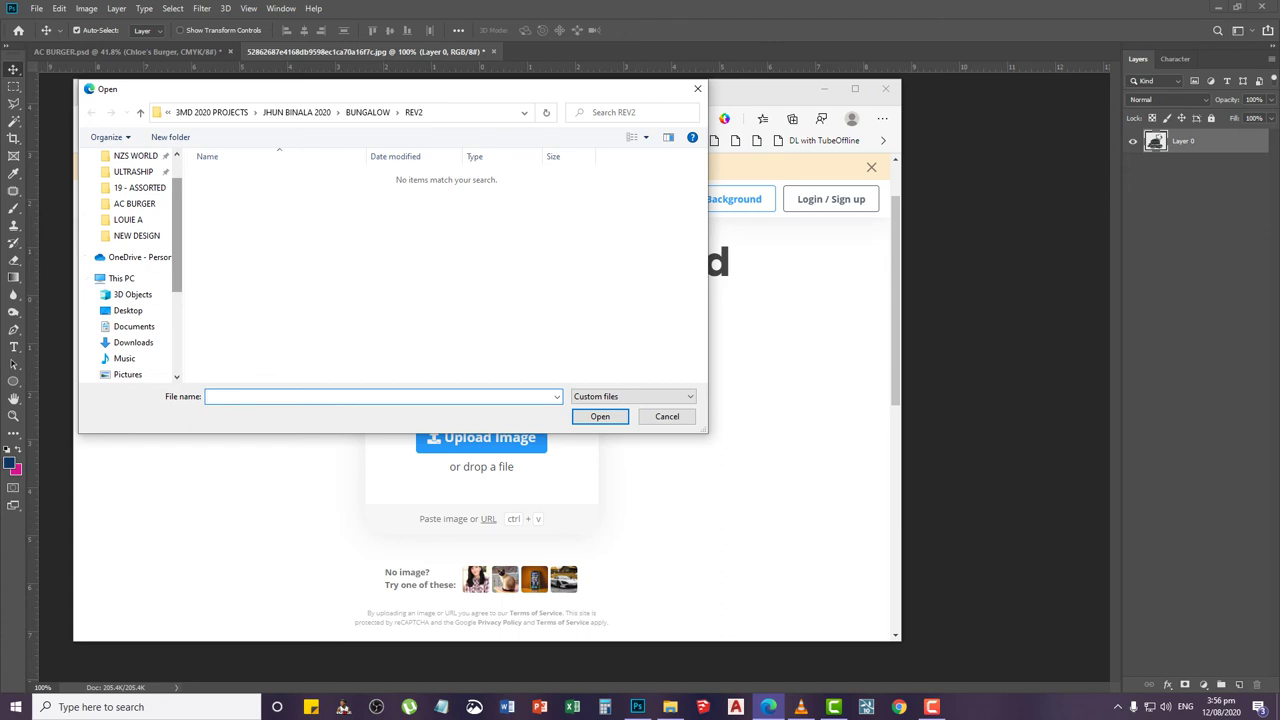
click(134, 204)
double_click(229, 190)
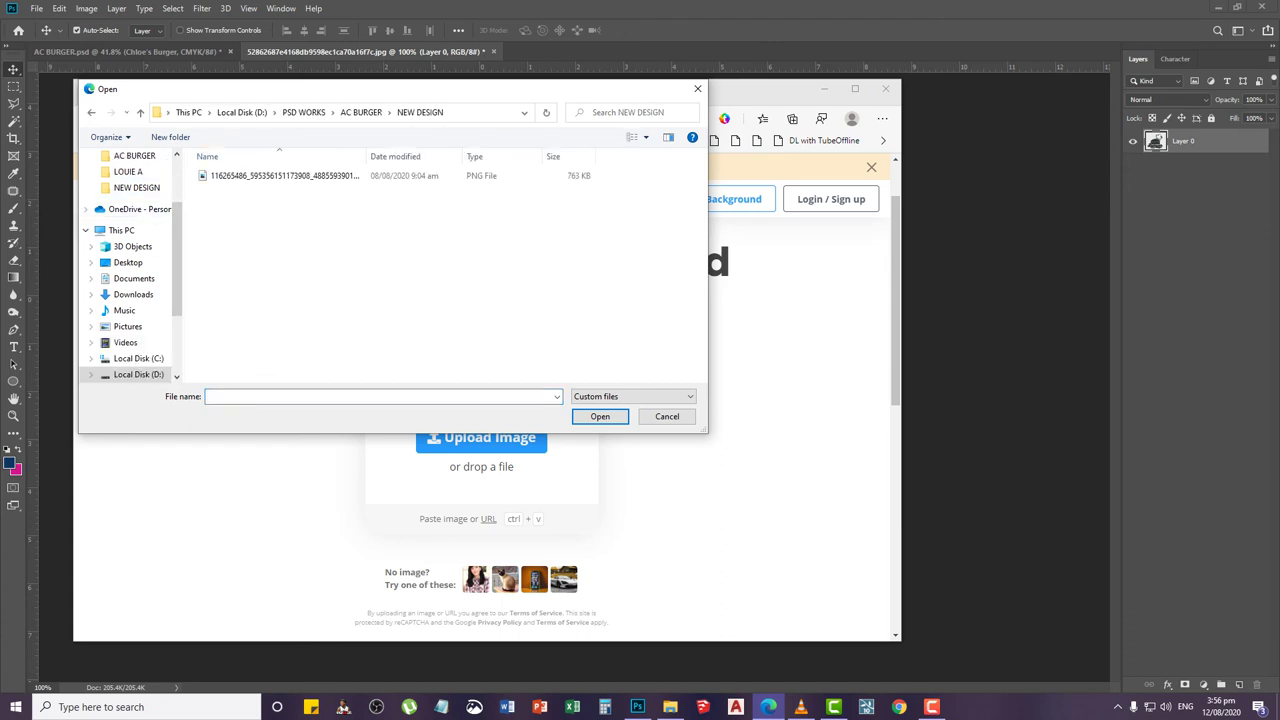
right_click(386, 318)
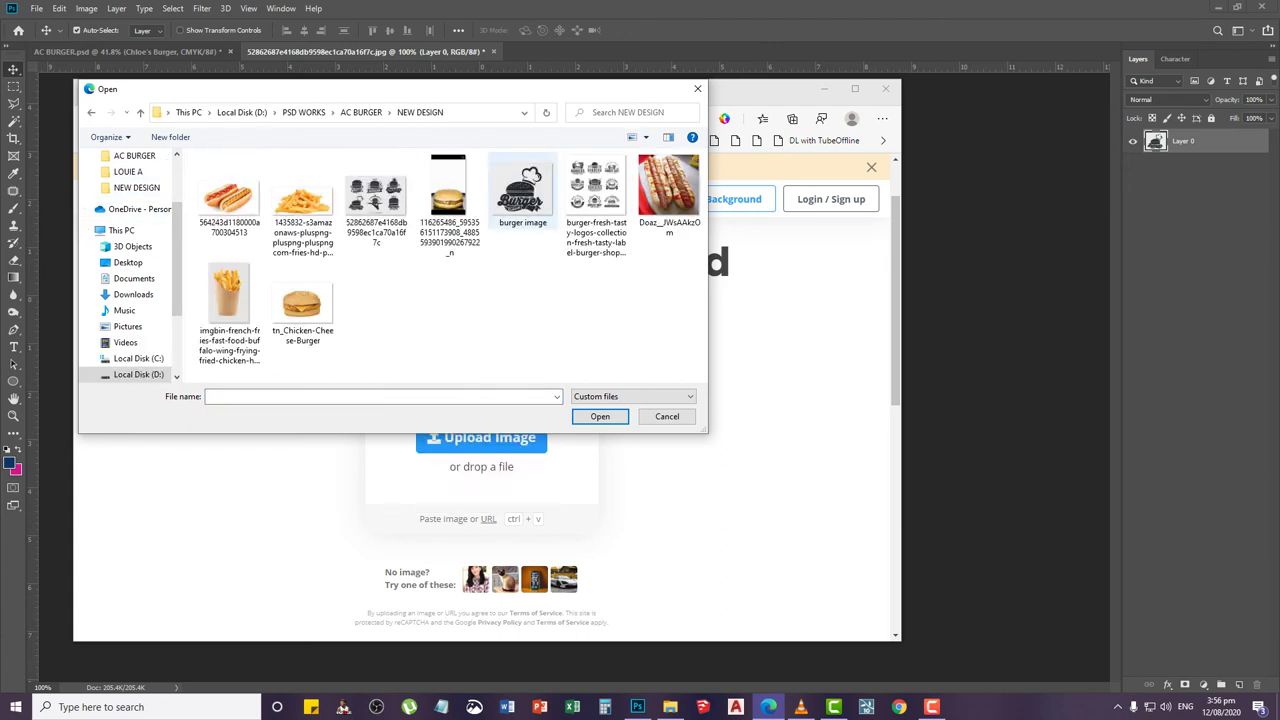
click(522, 190)
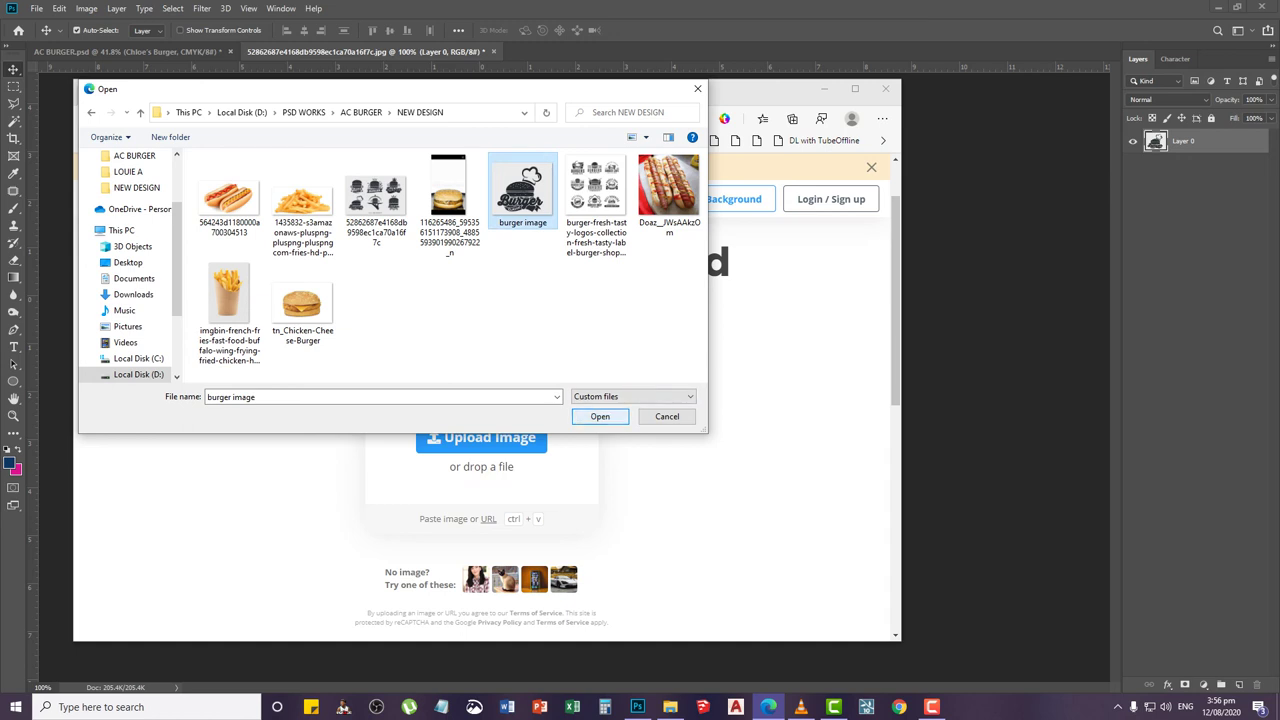
click(600, 416)
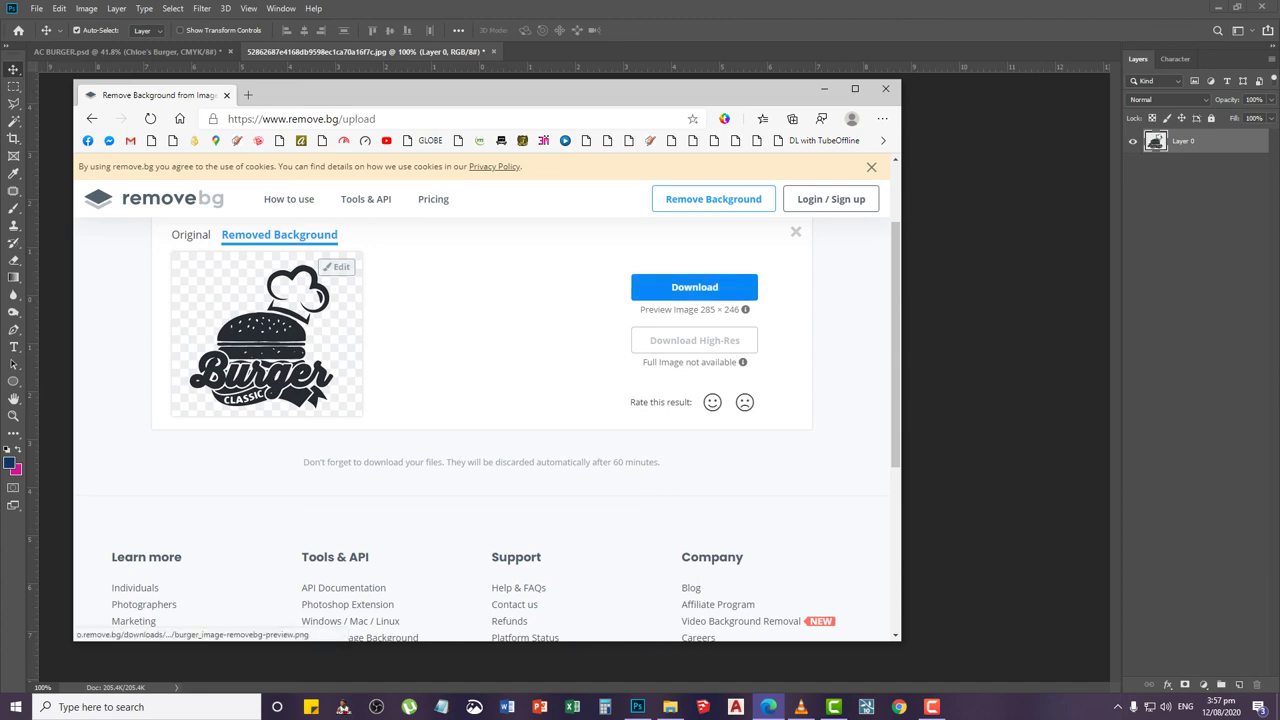
Download the background-free logo as the PNG burger_image-removebg-preview into the NEW DESIGN folder inside AC BURGER
click(694, 287)
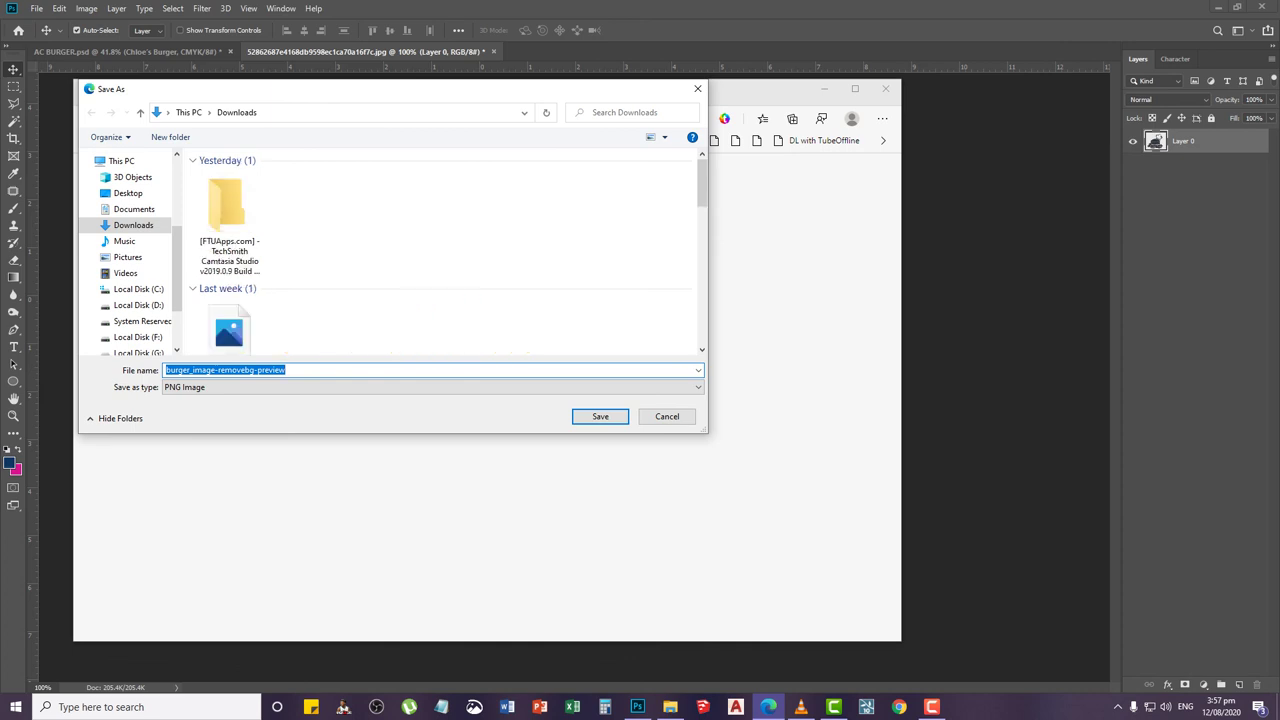
scroll(136, 222, up, 1)
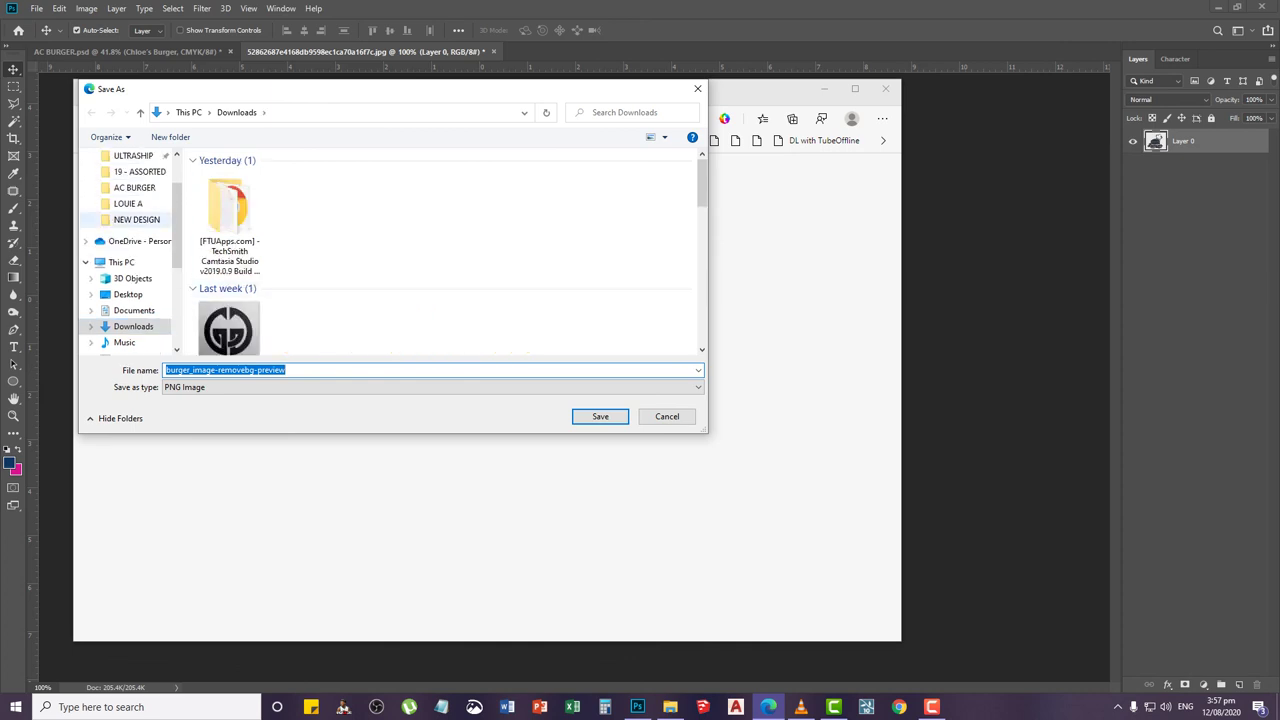
click(134, 188)
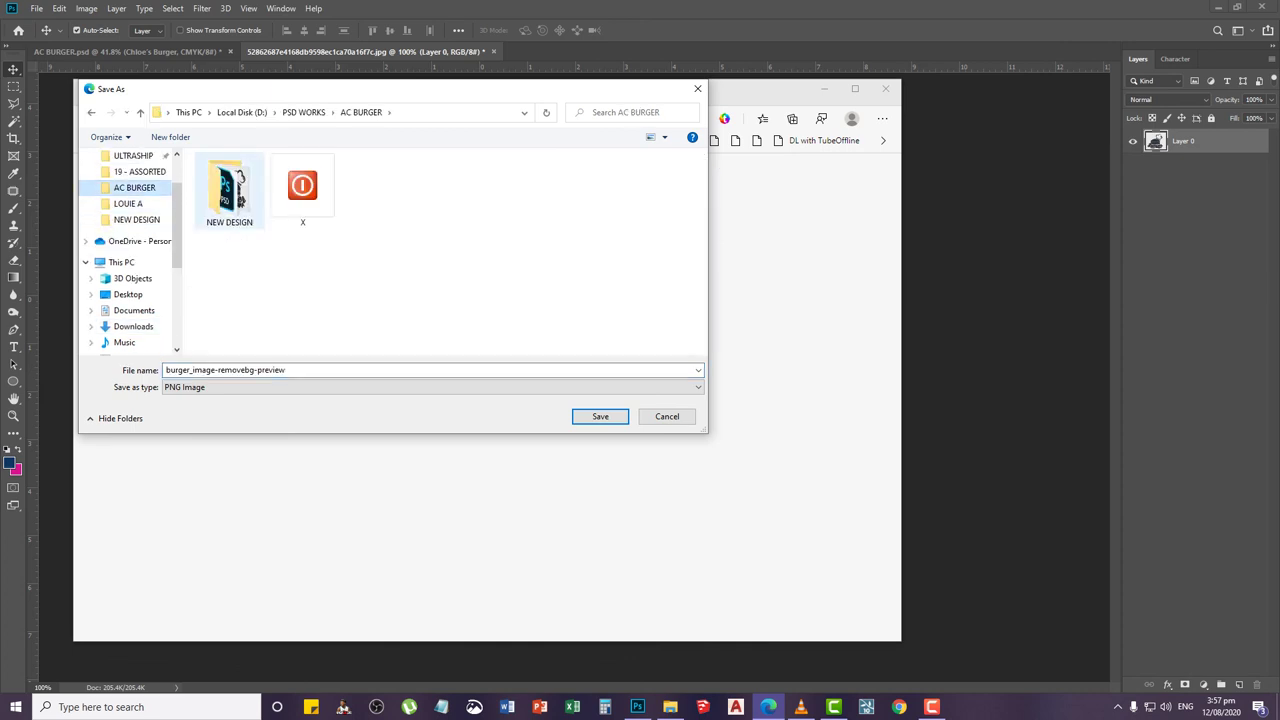
double_click(229, 192)
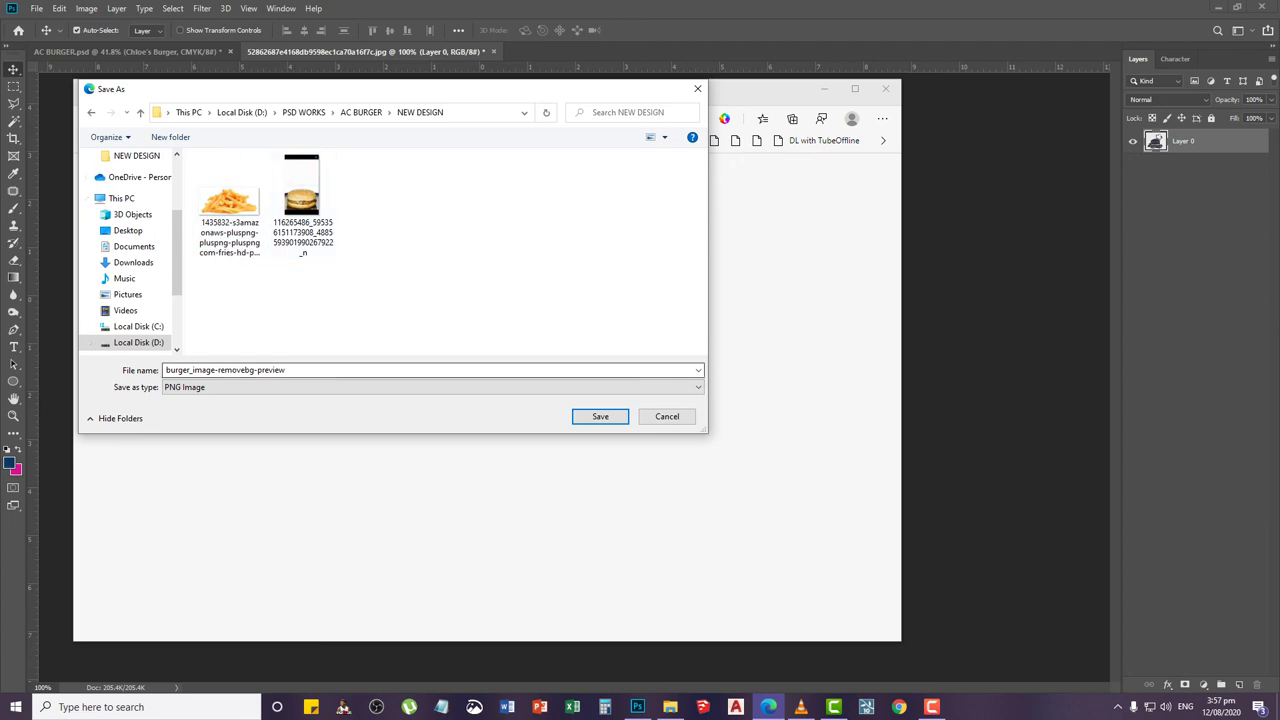
key(Tab)
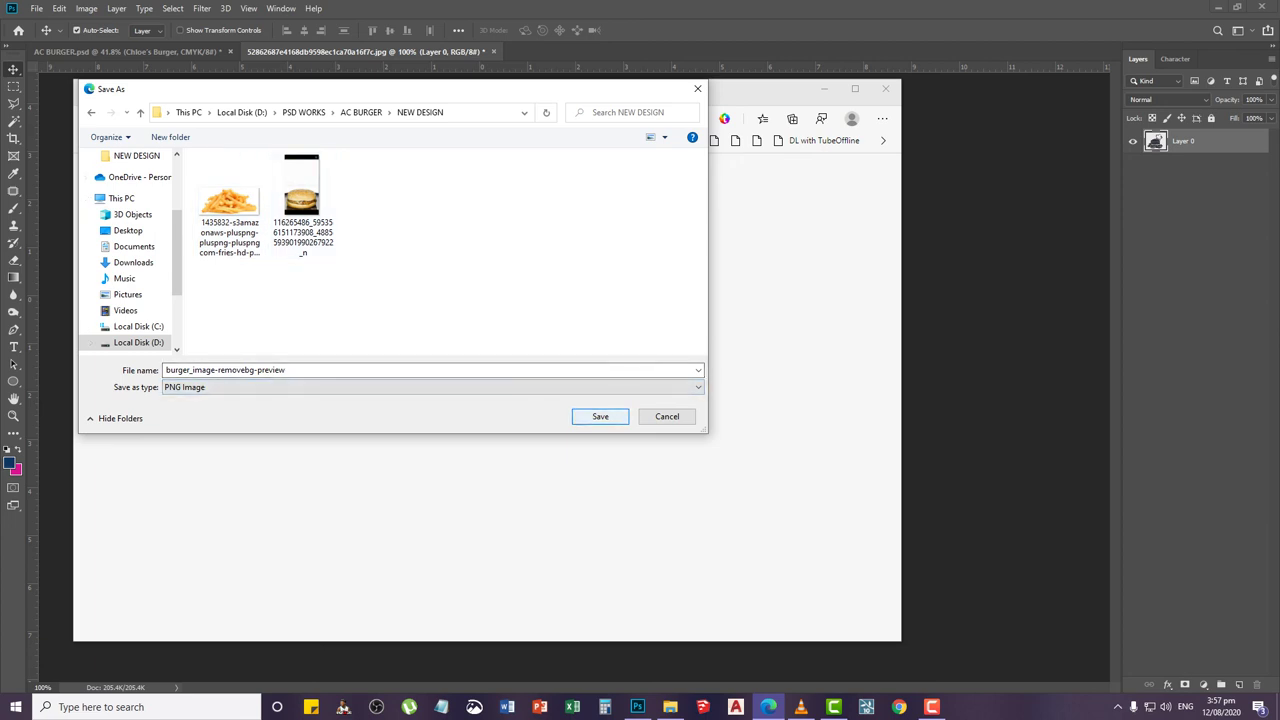
click(600, 417)
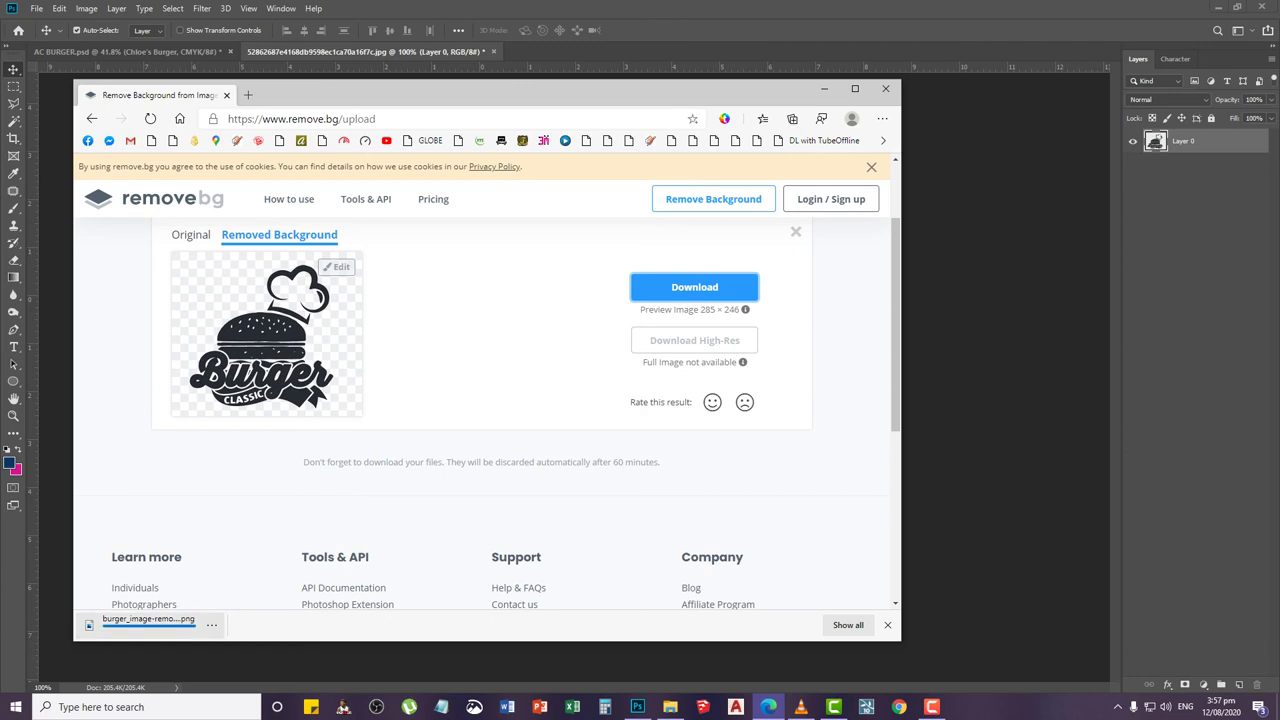
Switch back to Photoshop and open burger_image-removebg-preview from the NEW DESIGN folder
key(alt+Tab)
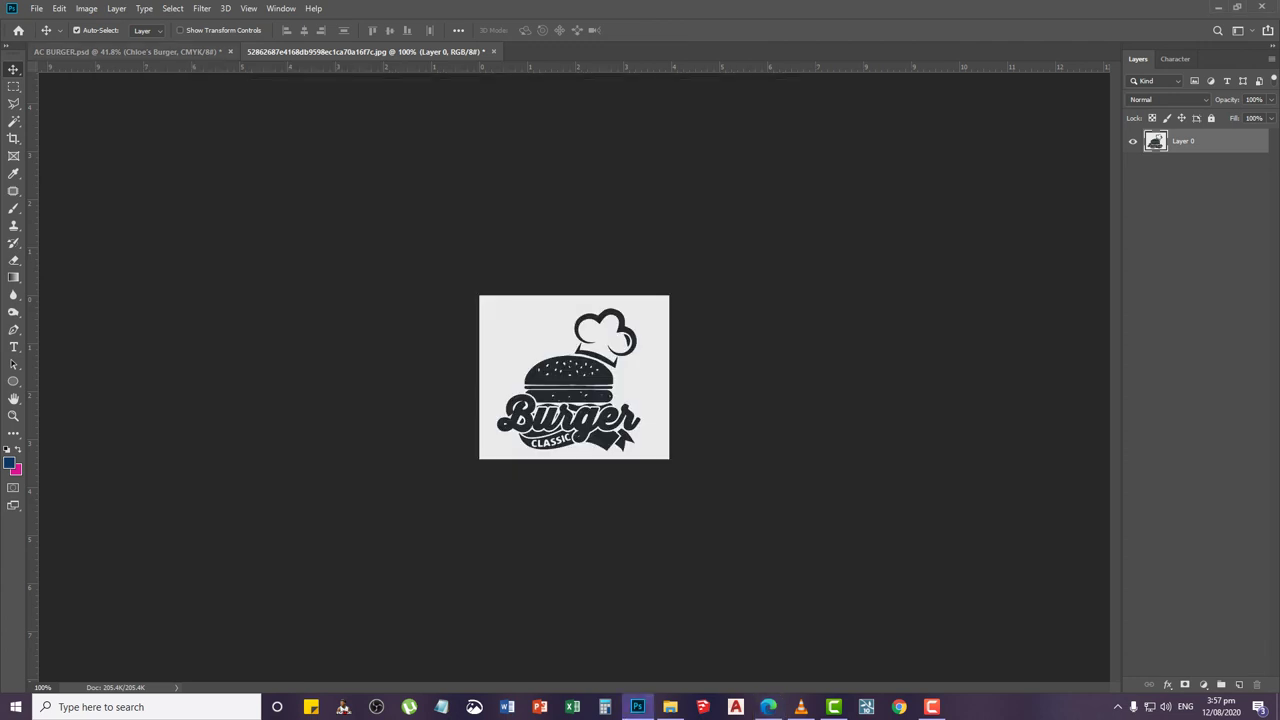
click(125, 51)
click(36, 8)
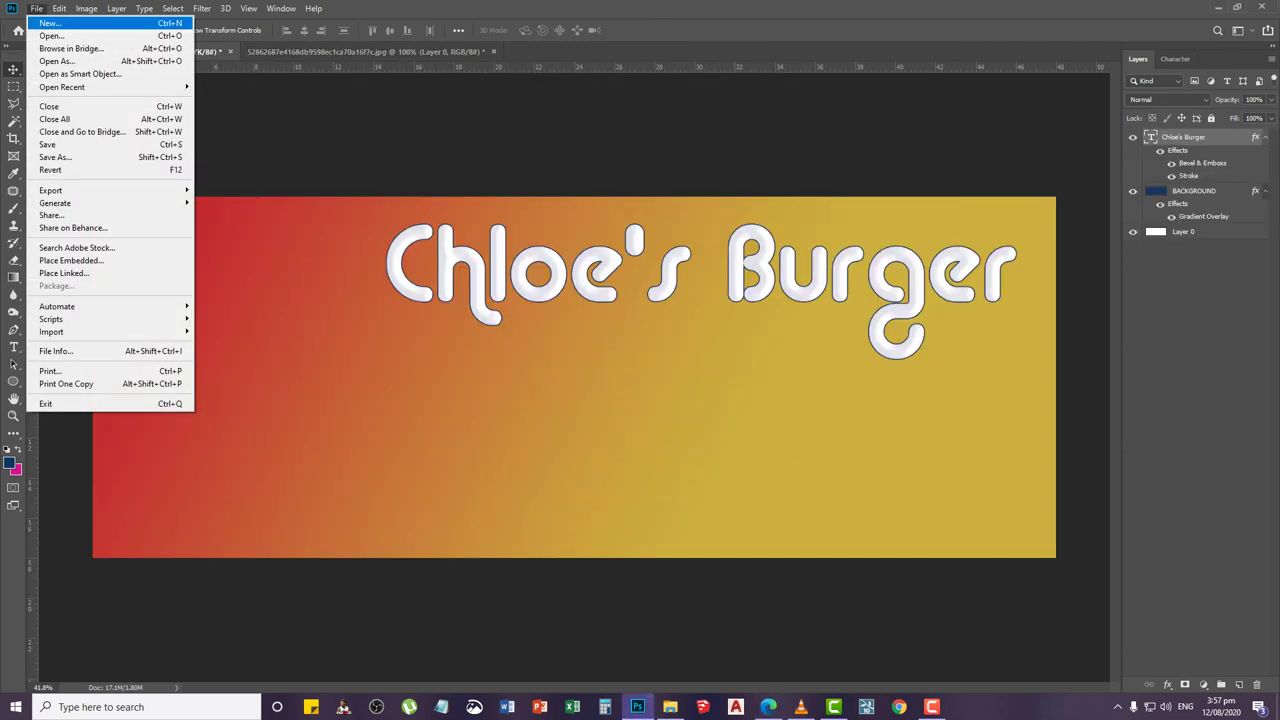
click(50, 35)
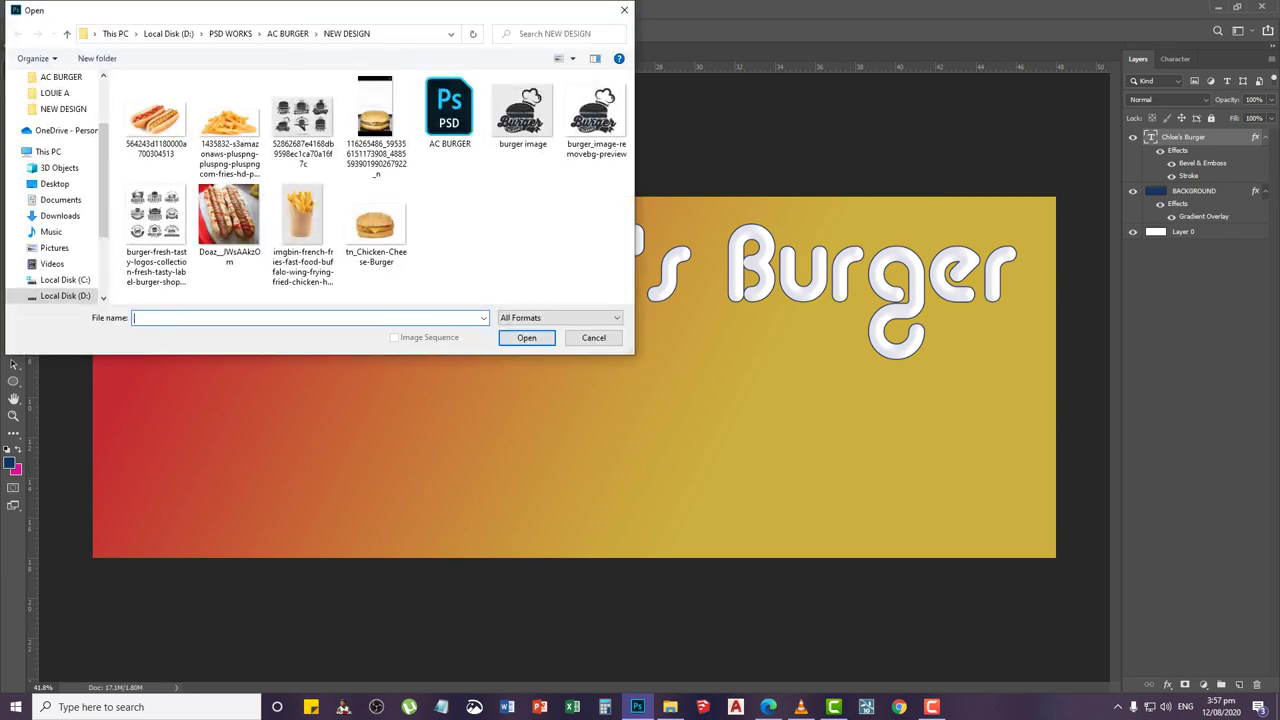
click(596, 118)
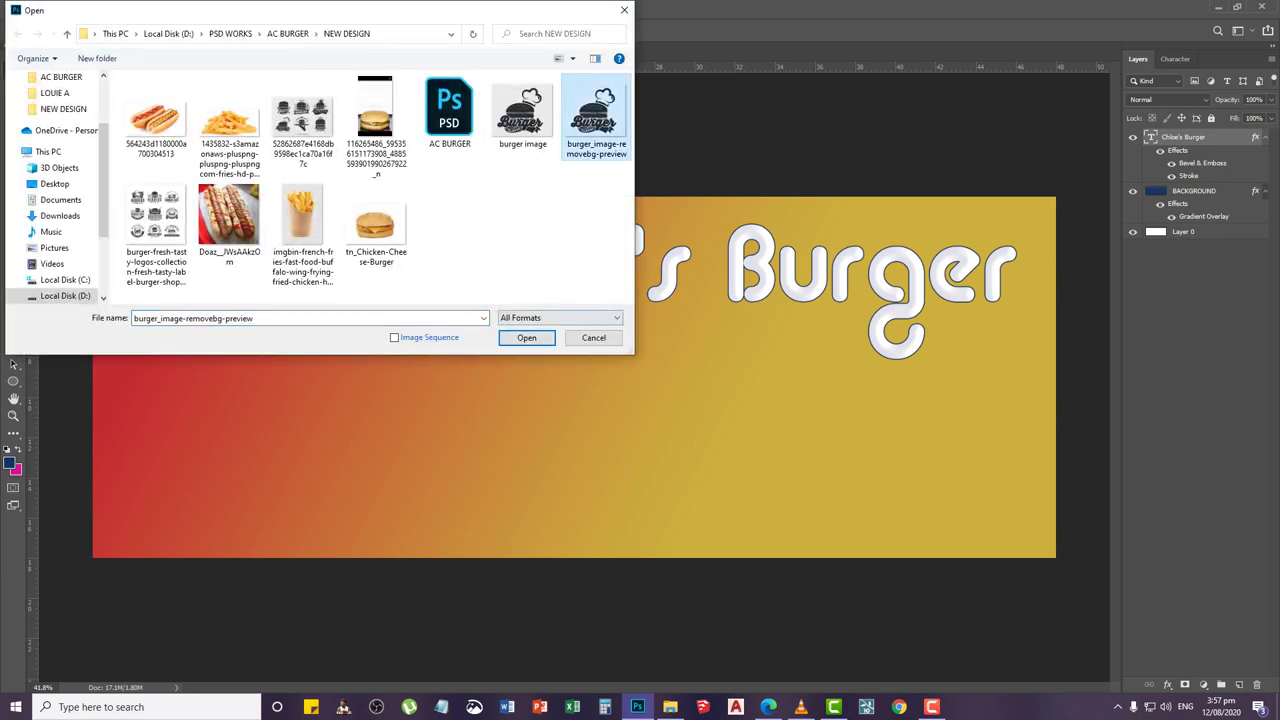
click(526, 337)
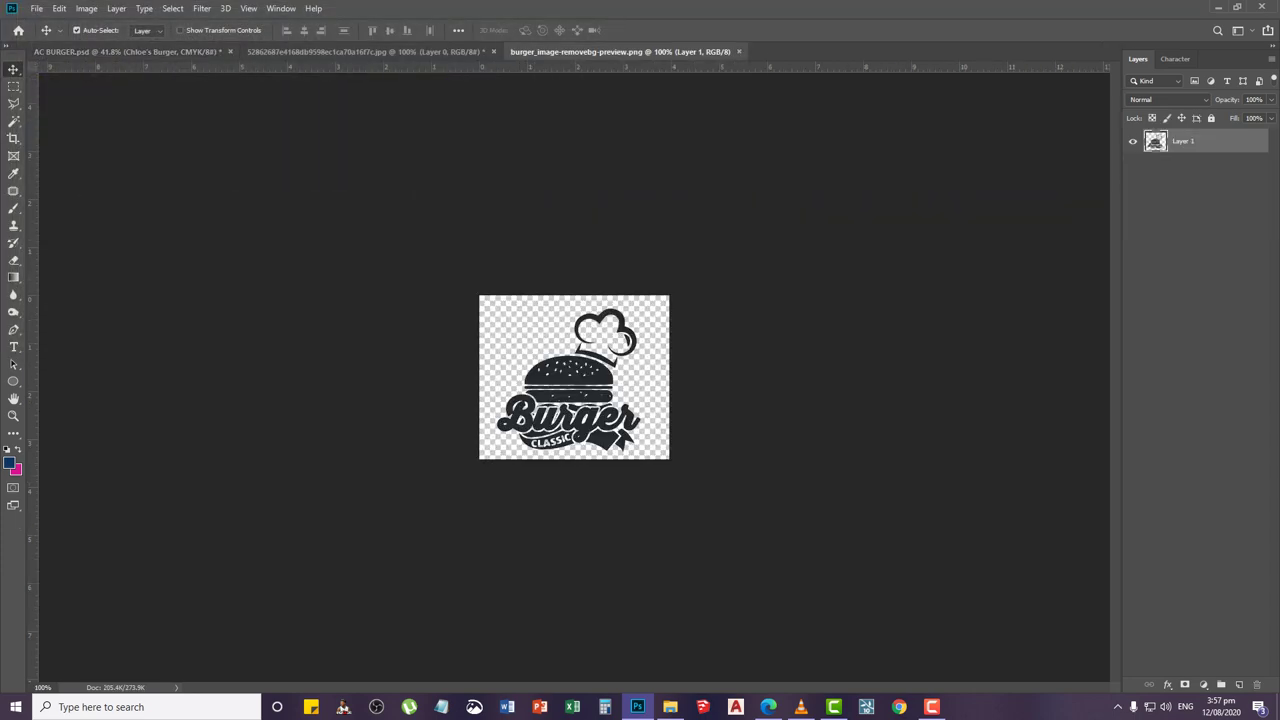
Duplicate the background-free logo layer into the AC BURGER.psd document under the name Layer 1
mouse_move(596, 348)
mouse_down()
mouse_move(592, 330)
mouse_move(579, 336)
mouse_move(605, 337)
mouse_move(600, 316)
mouse_move(585, 350)
mouse_move(598, 343)
mouse_up()
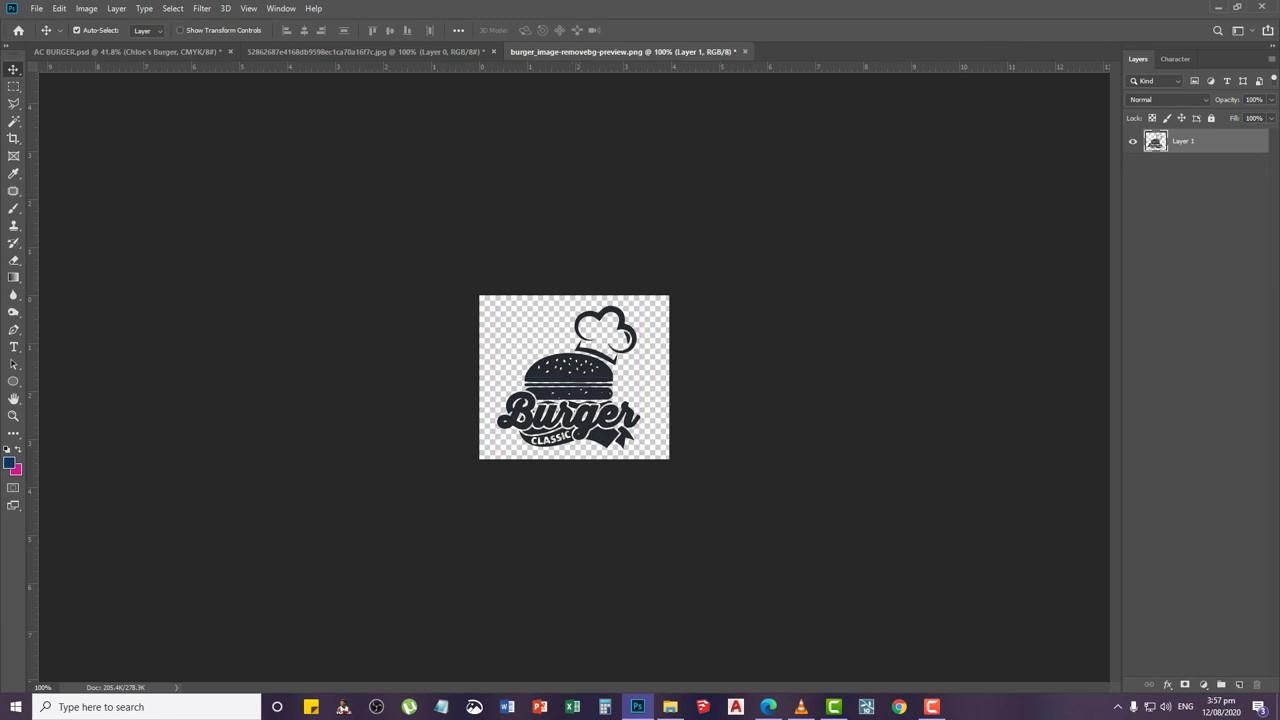
right_click(1228, 141)
click(1085, 201)
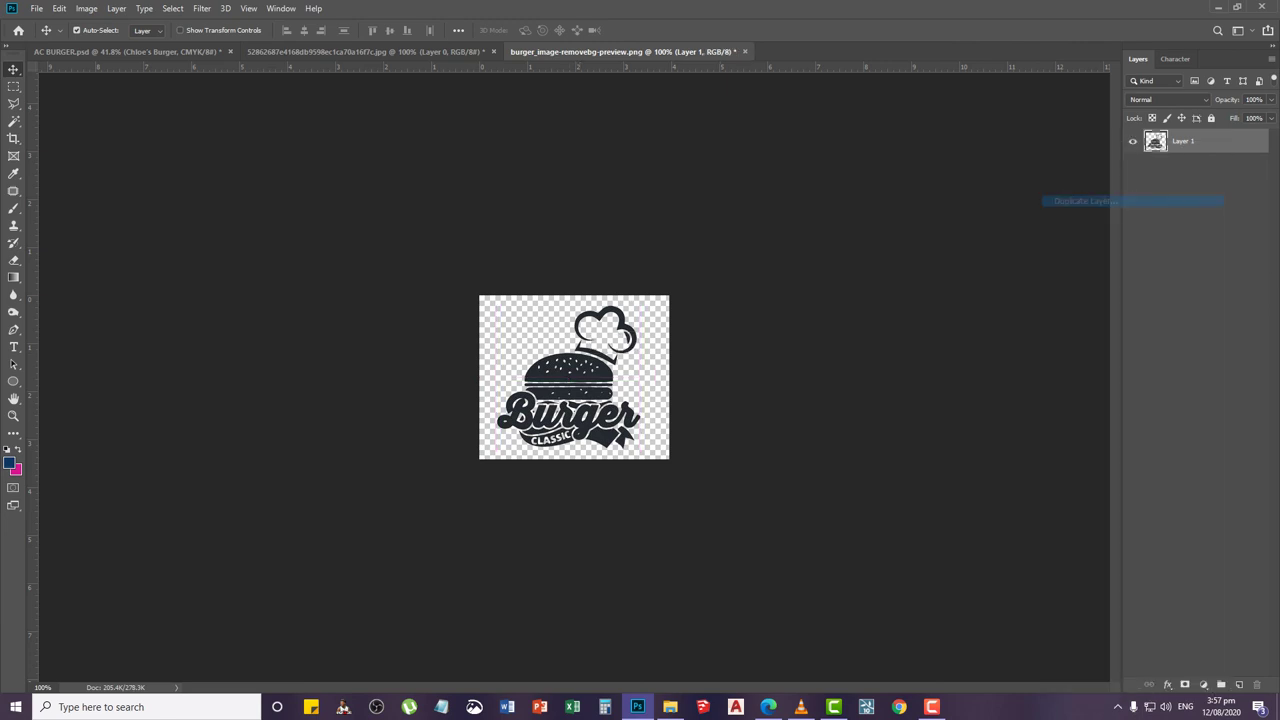
click(632, 246)
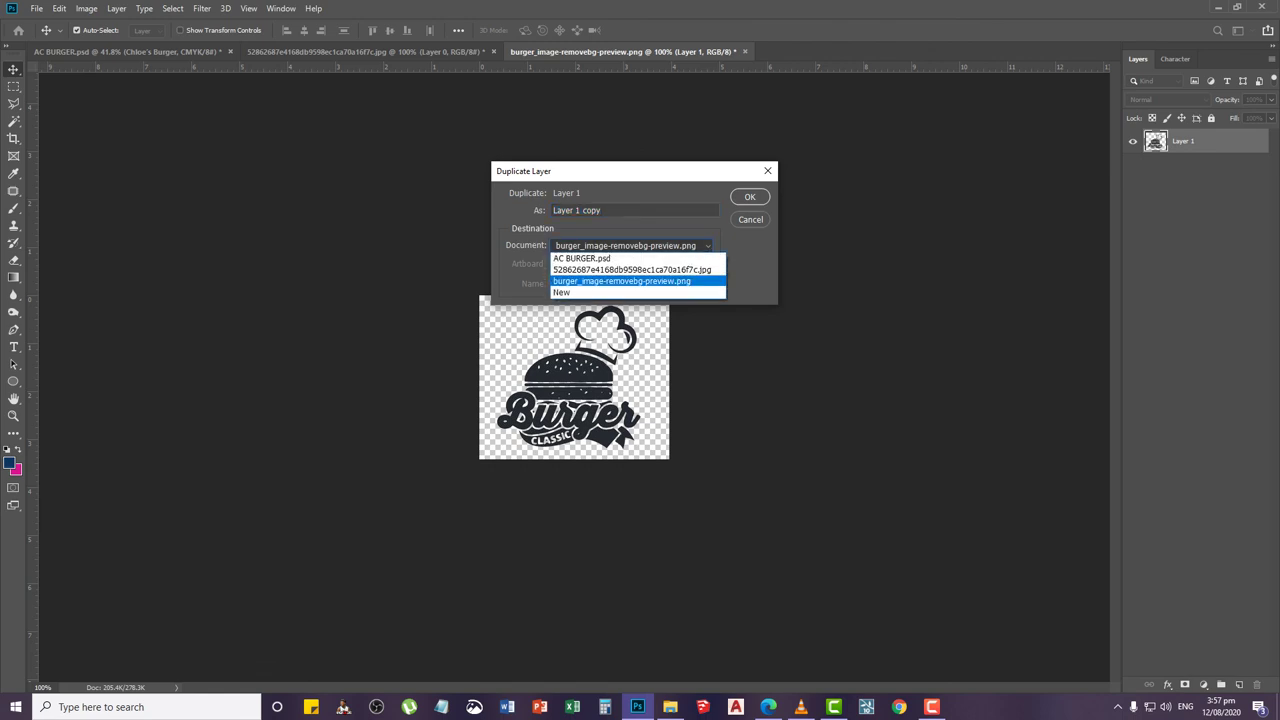
key(Return)
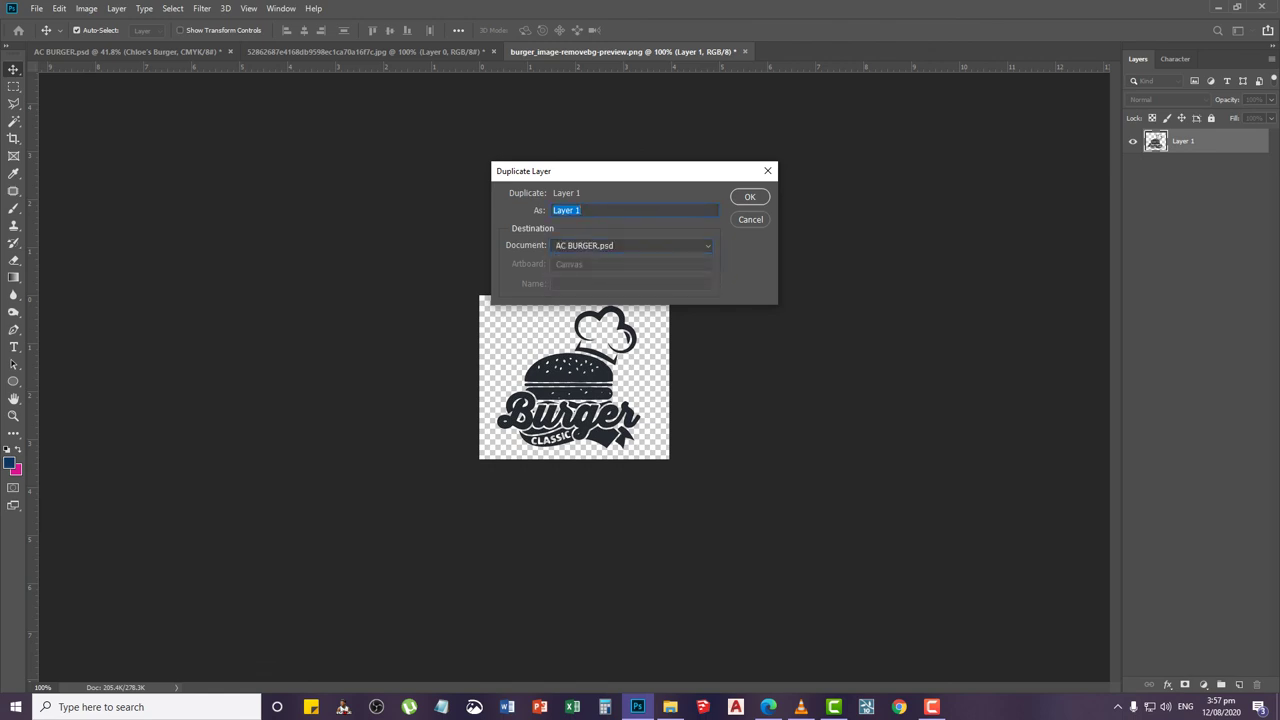
click(750, 197)
In AC BURGER.psd, move the burger logo down from the banner's upper-left corner and enlarge it below and left of the title
click(118, 52)
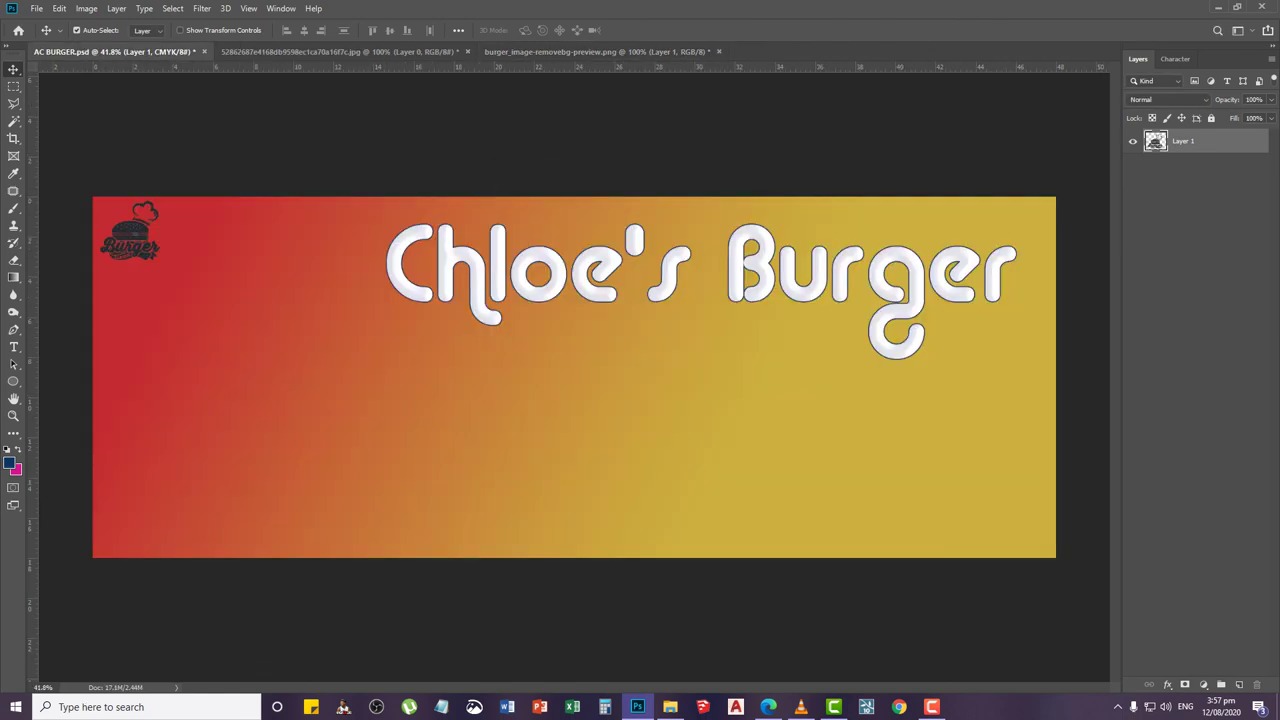
drag(140, 226, 294, 412)
key(ctrl+t)
key(Return)
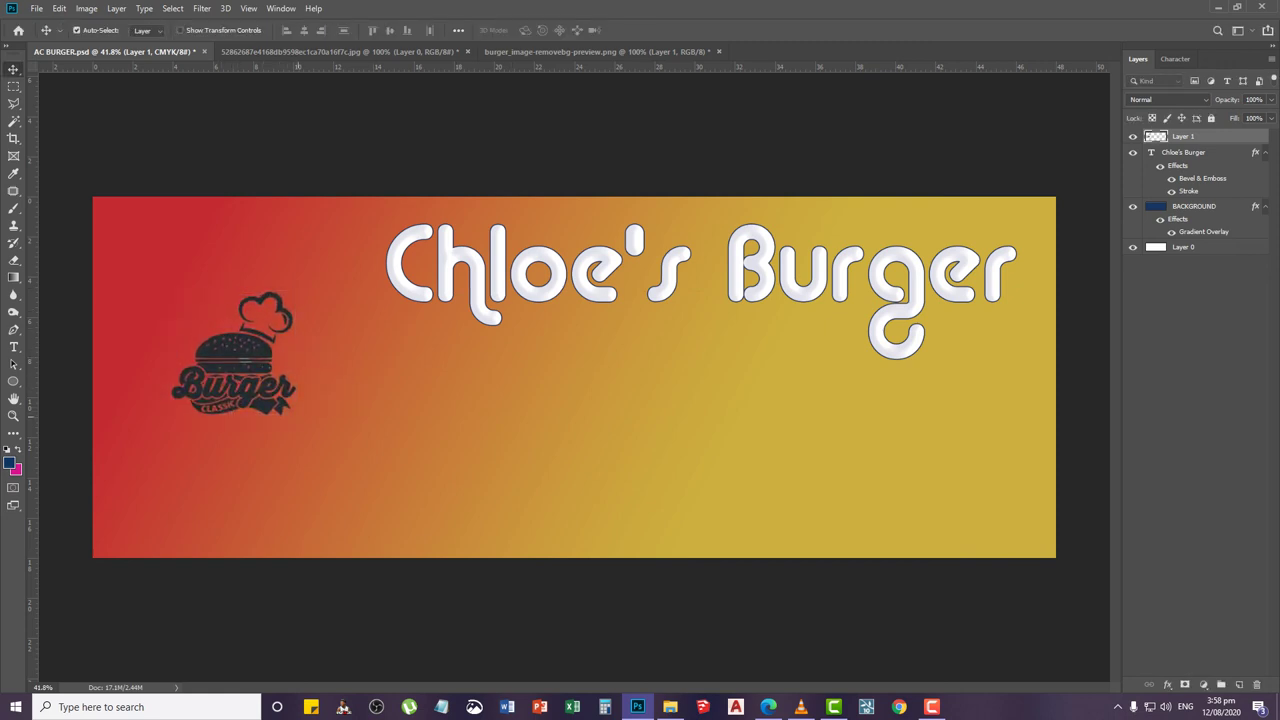
right_click(265, 402)
click(289, 412)
Marquee-select the narrow gap directly beneath the logo's top bun, delete the white remnants inside it and deselect
scroll(190, 377, up, 15)
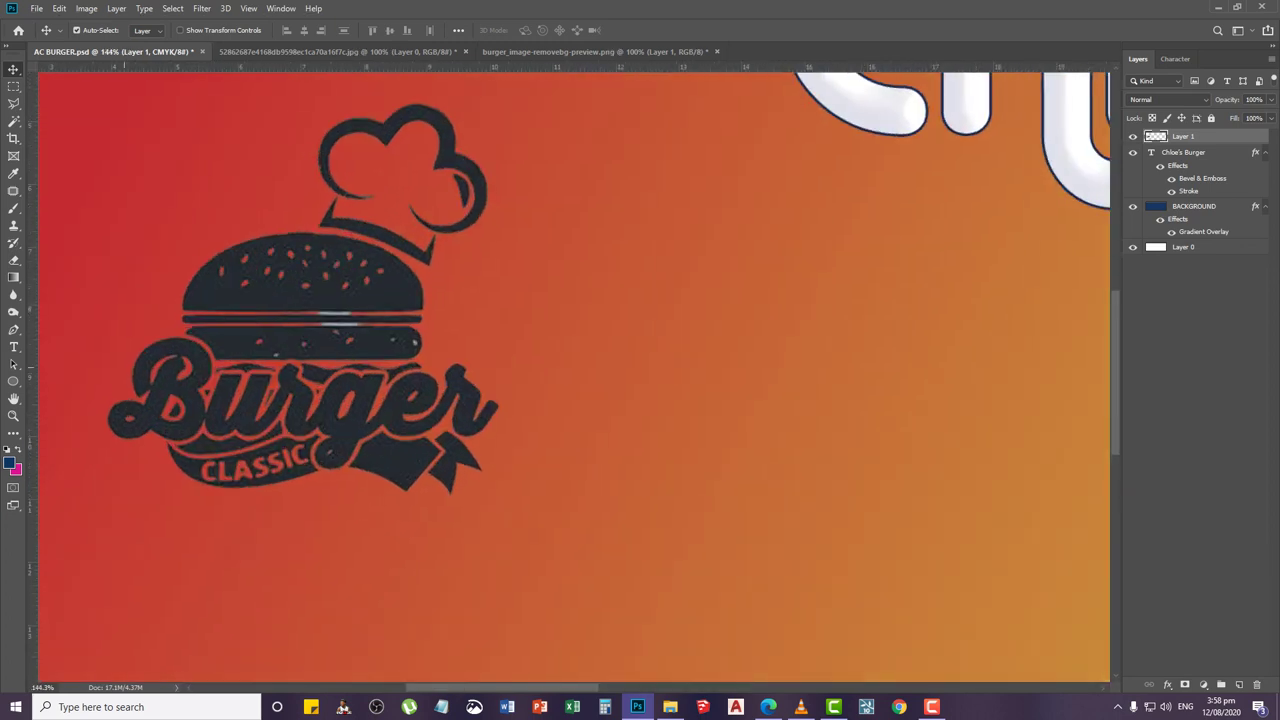
scroll(270, 368, down, 1)
scroll(290, 333, up, 1)
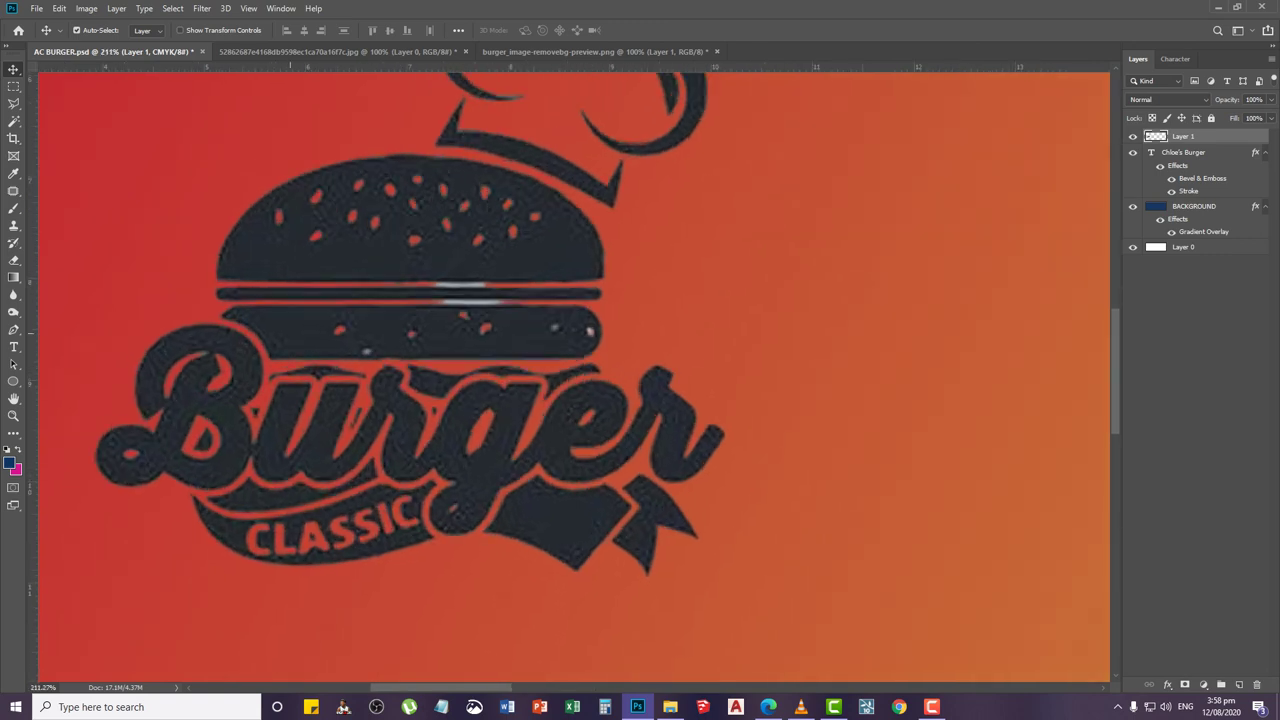
key(m)
scroll(391, 280, up, 3)
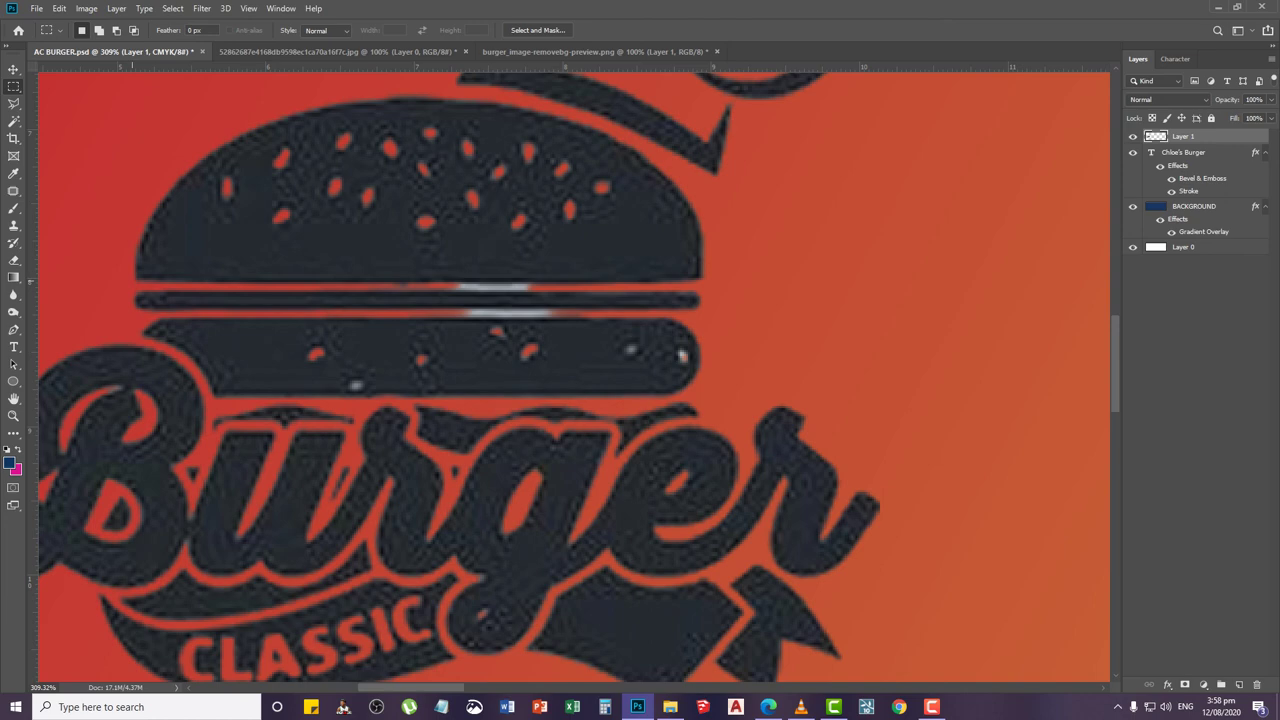
drag(131, 281, 704, 290)
key(Delete)
key(ctrl+d)
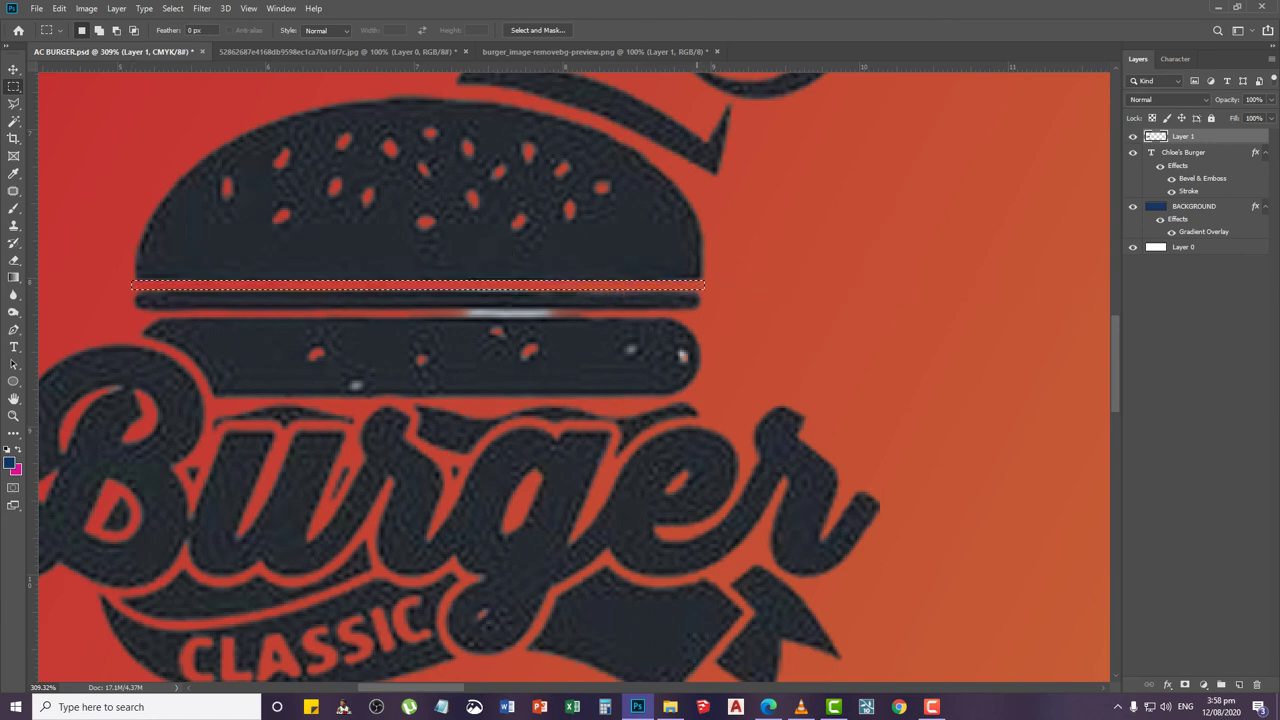
Clear the gap between the logo's thin patty line and lower bun, including its left end, by deleting marquee selections
drag(148, 308, 735, 314)
key(Delete)
key(ctrl+d)
scroll(99, 301, up, 6)
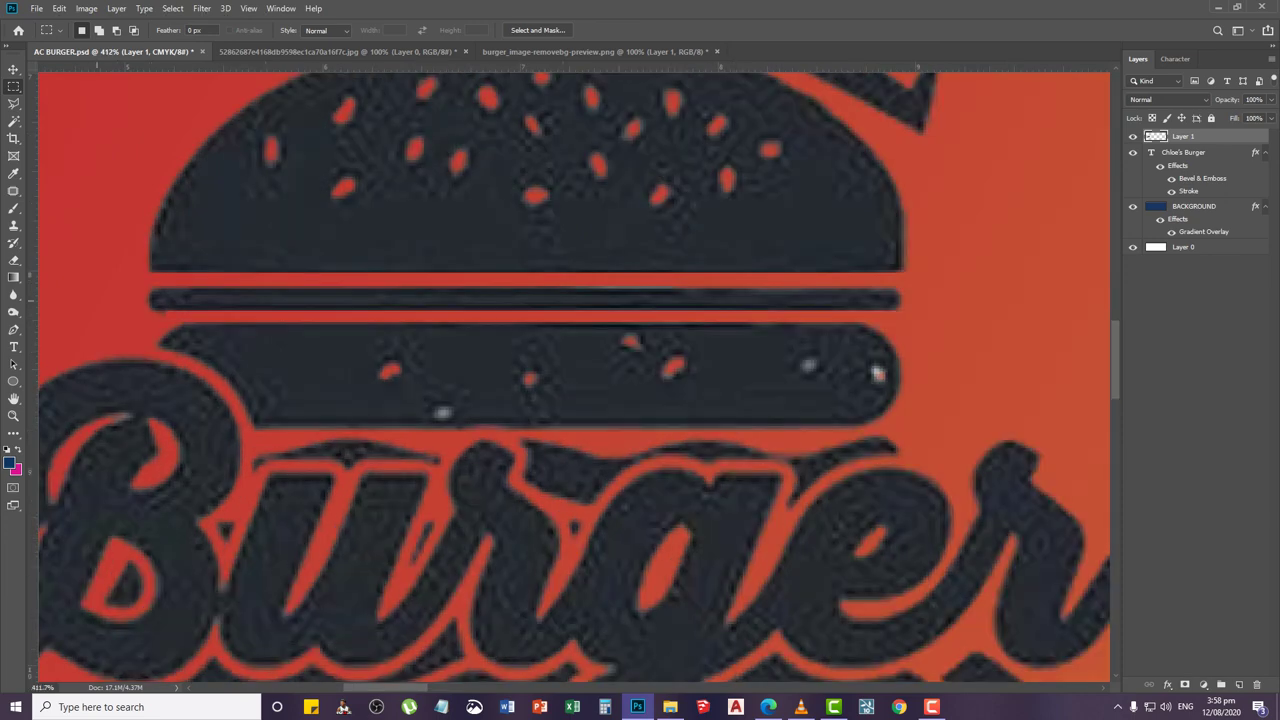
drag(189, 316, 143, 333)
key(Delete)
key(ctrl+d)
key(v)
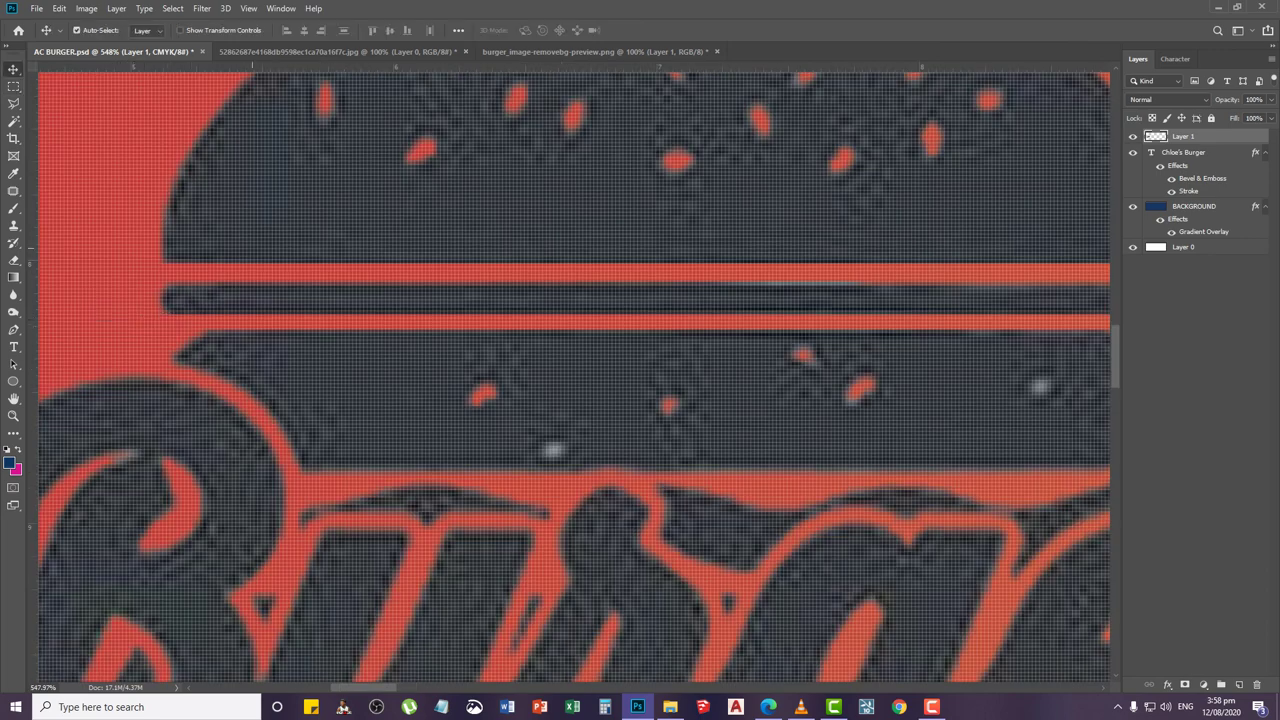
Select the Eraser for the logo layer and reduce its hard round brush to 50 px
scroll(403, 258, down, 5)
scroll(403, 248, down, 4)
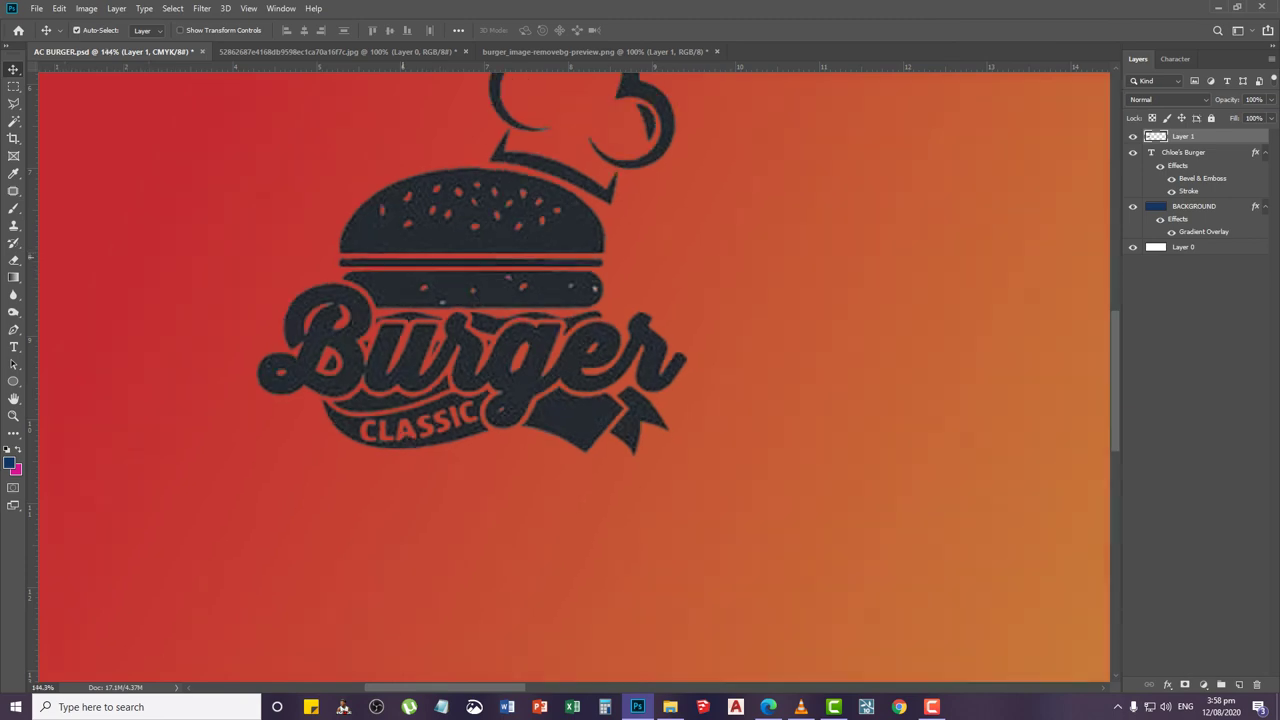
scroll(432, 287, up, 4)
scroll(435, 282, up, 3)
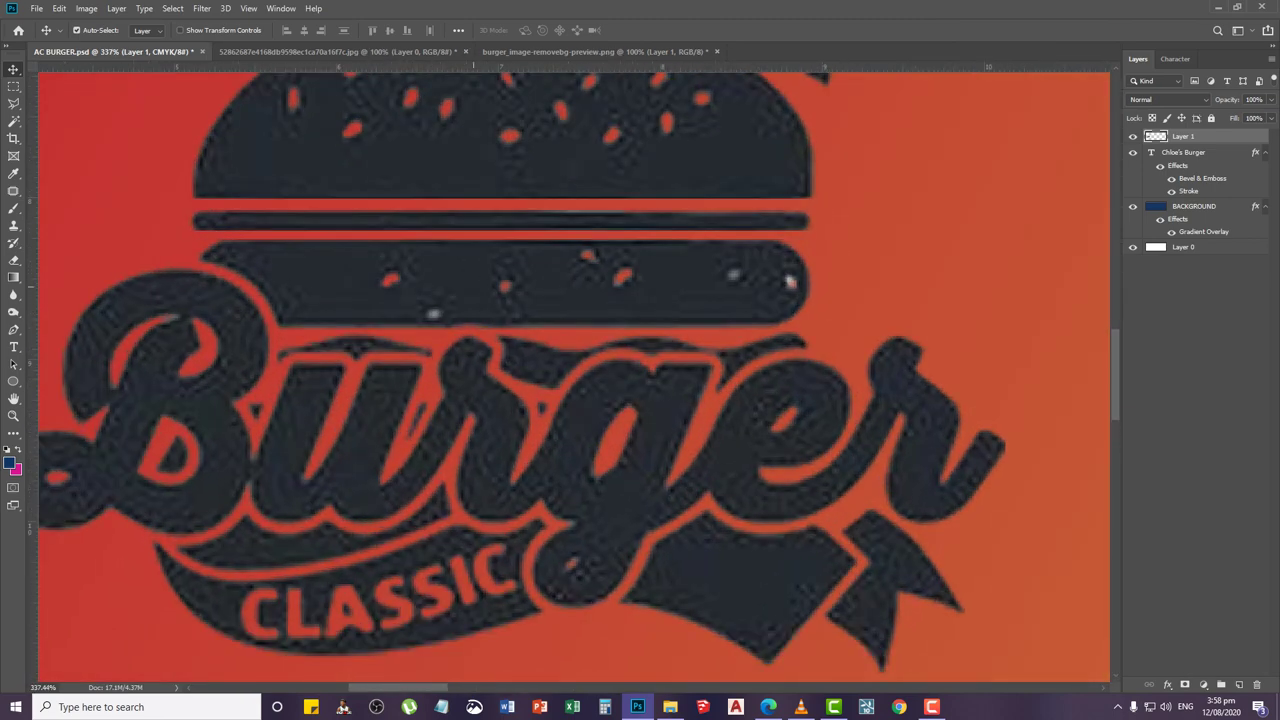
key(e)
right_click(462, 274)
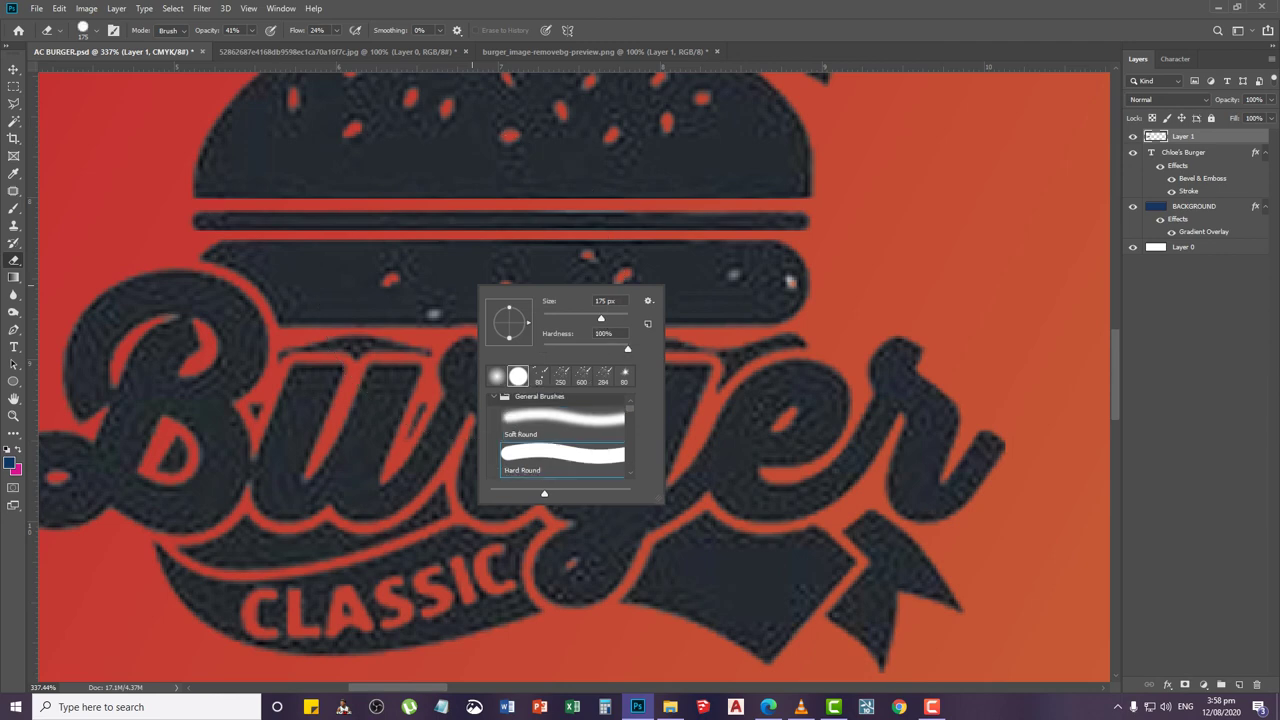
click(731, 331)
key(ctrl+z)
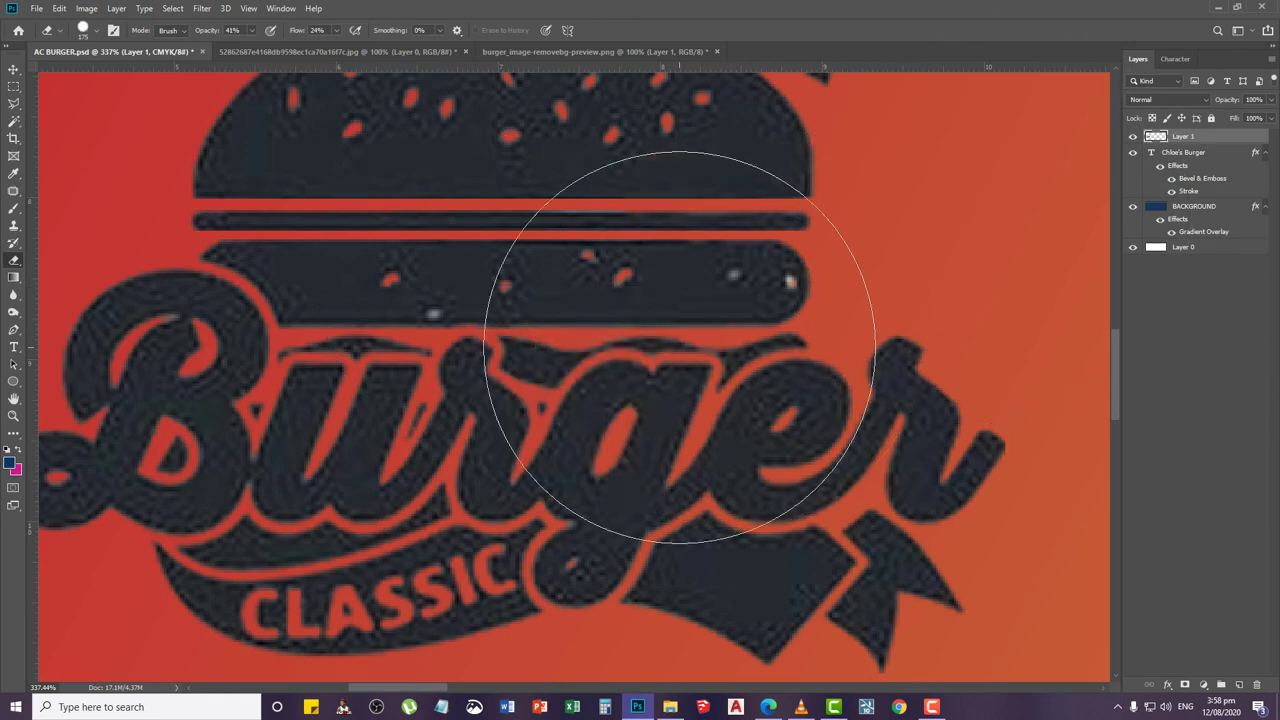
key(bracketleft)
key(bracketleft)
key(bracketleft)
key(bracketleft)
key(bracketleft)
key(bracketleft)
key(bracketleft)
key(bracketleft)
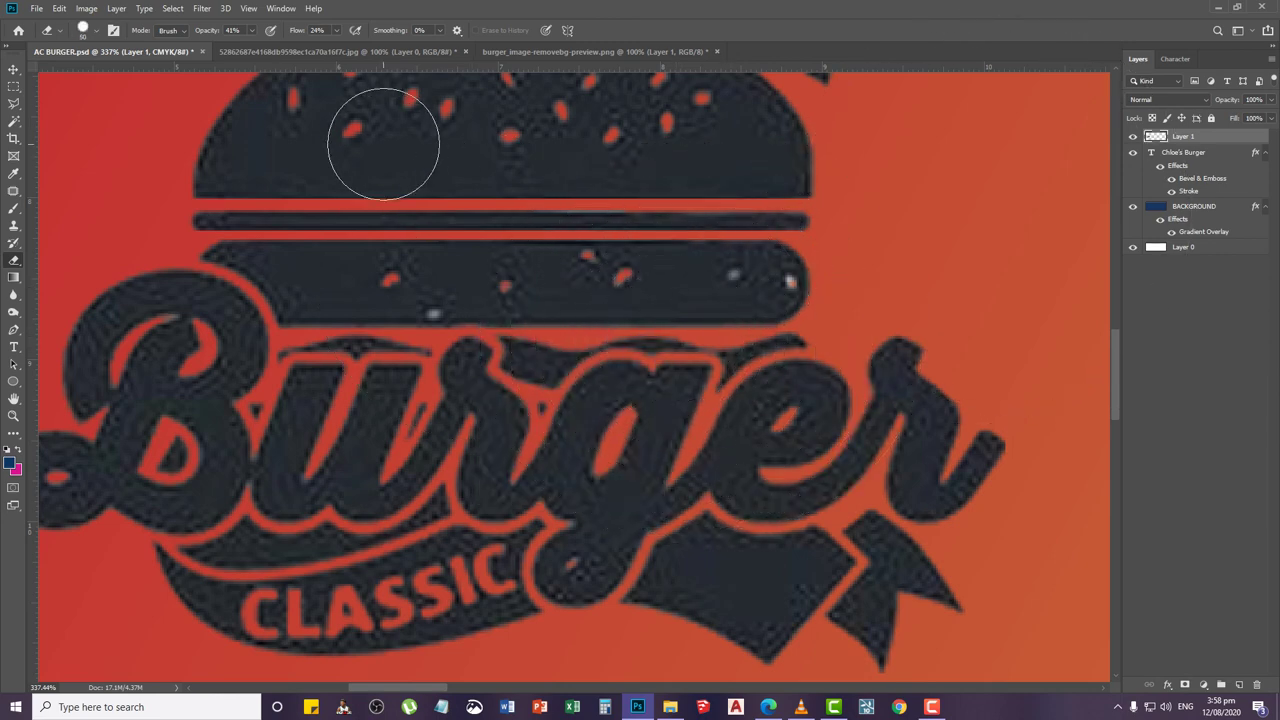
Set the Eraser's opacity and flow to 100% and erase the white spots in the lower bun's seeds with a 3 px brush
click(250, 30)
drag(250, 46, 386, 46)
click(336, 30)
click(789, 281)
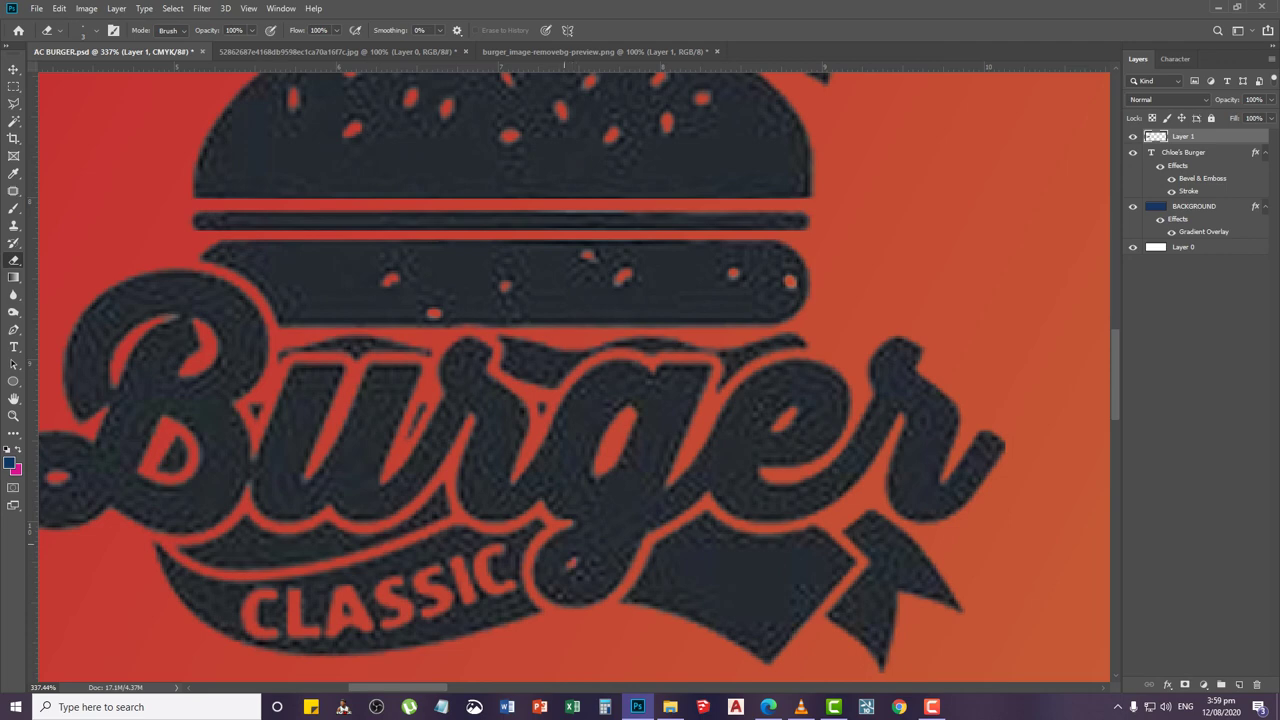
key(v)
scroll(464, 452, down, 6)
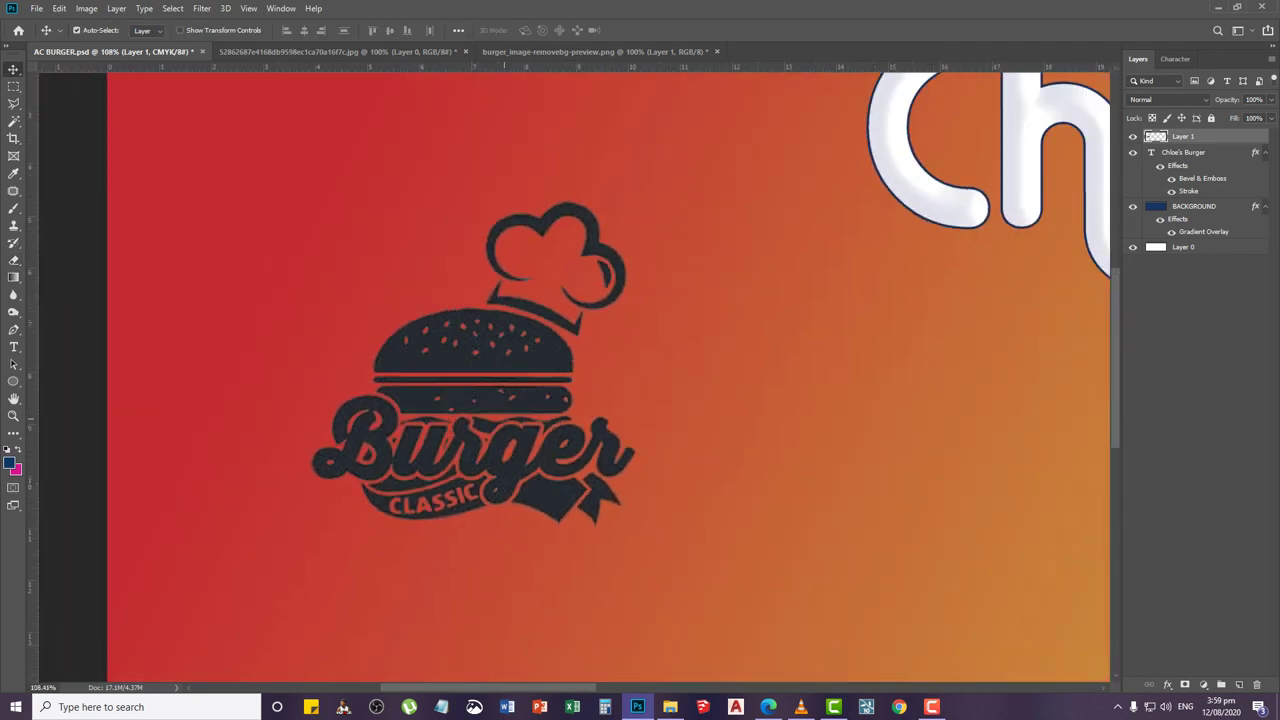
On Layer 1, erase the grey remnant at the tip of the curved gap inside the logo's letter B with a 2 px Eraser
scroll(425, 429, up, 5)
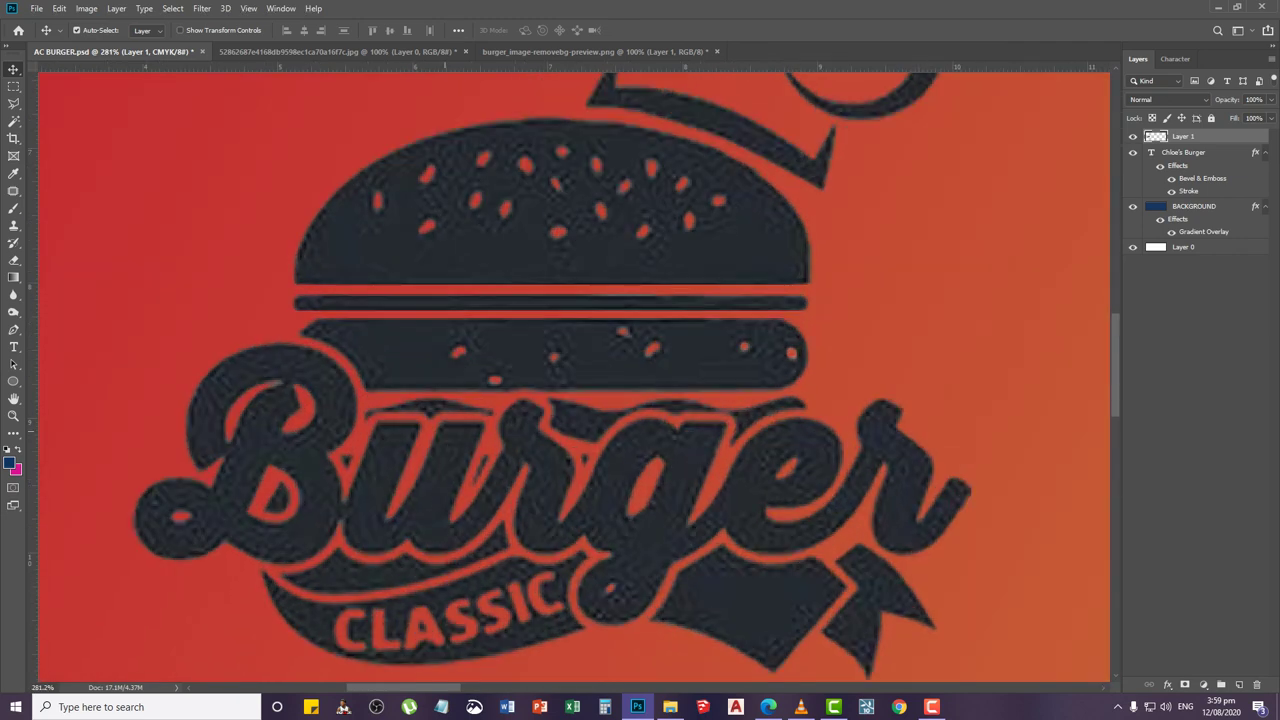
scroll(550, 300, down, 4)
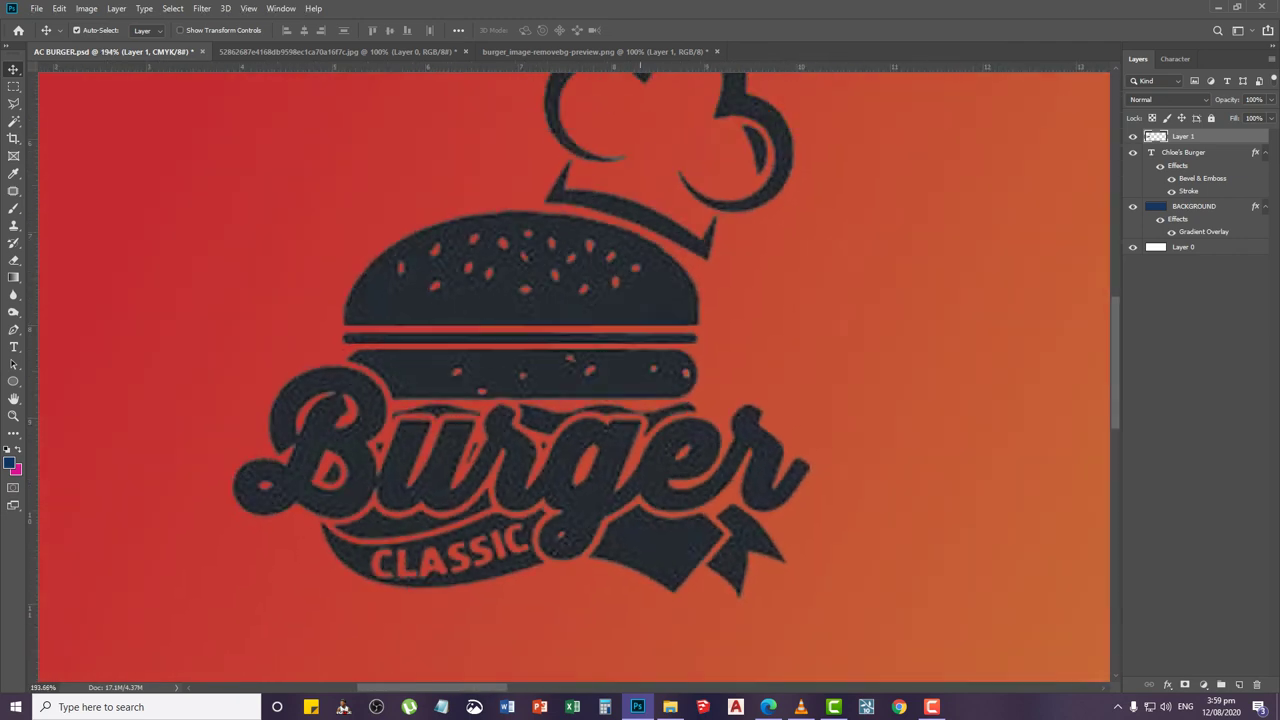
scroll(100, 377, up, 6)
scroll(356, 391, up, 1)
click(356, 391)
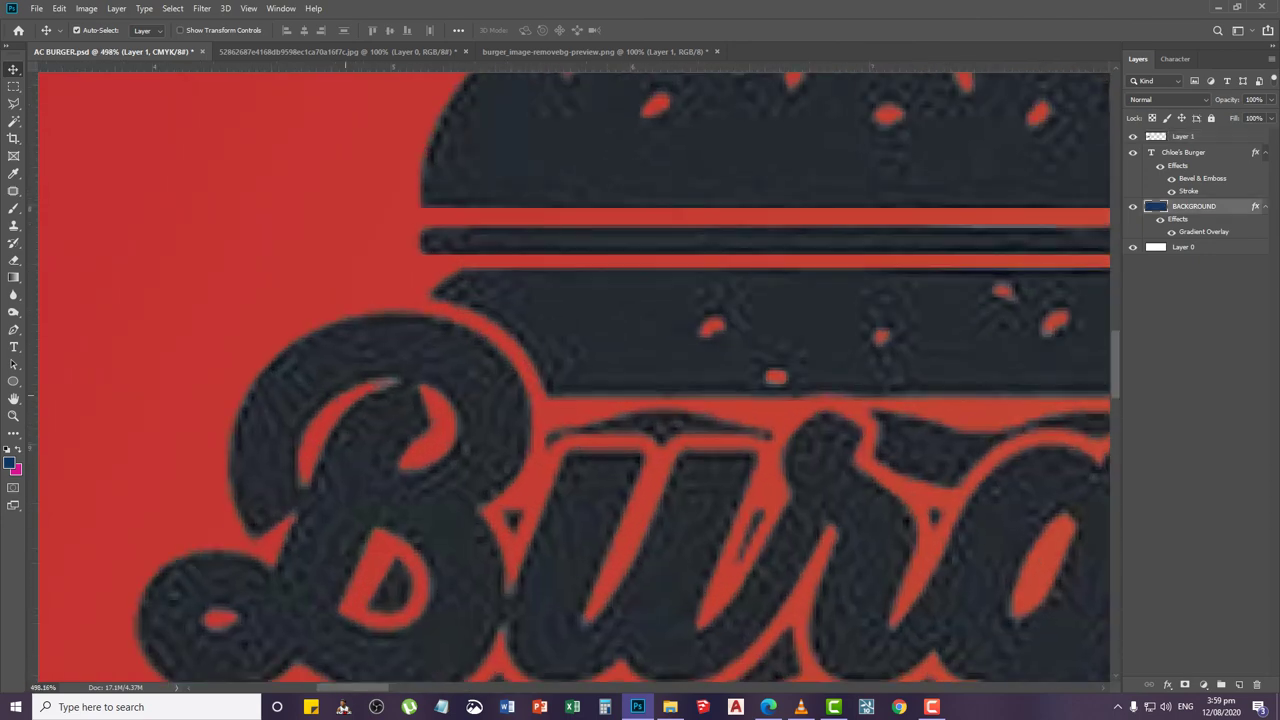
key(e)
scroll(356, 391, up, 7)
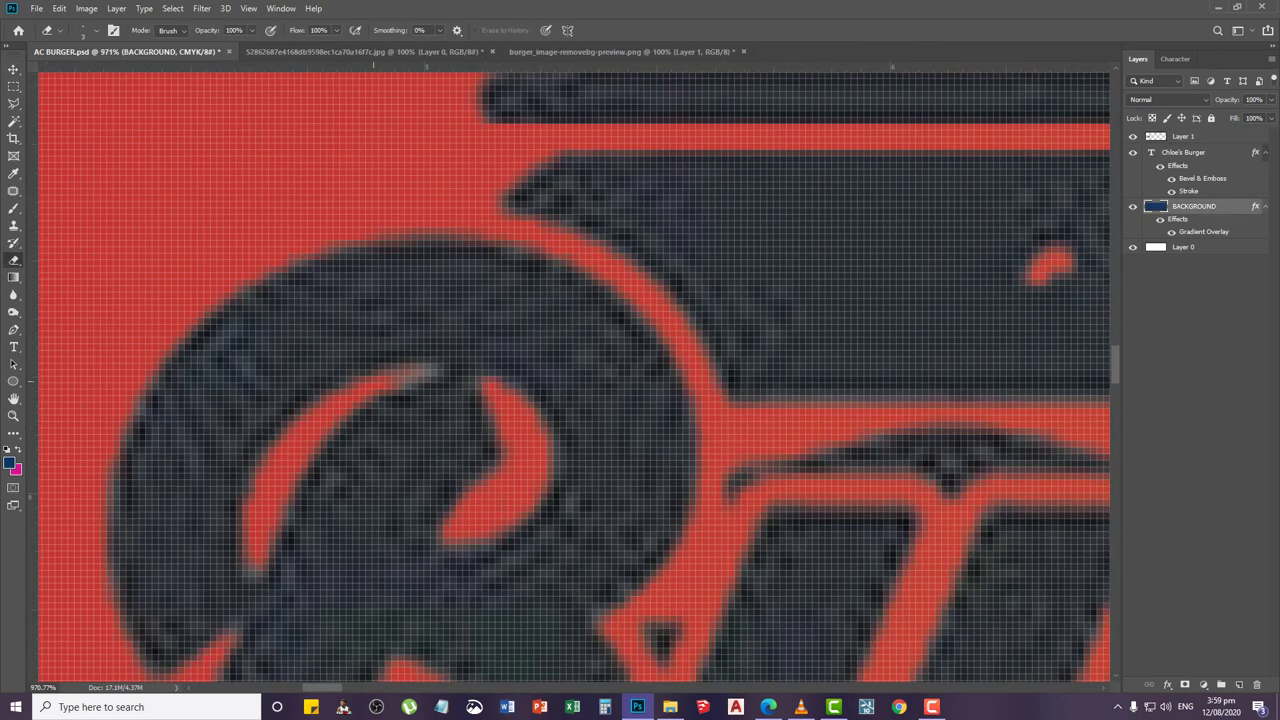
scroll(372, 384, up, 1)
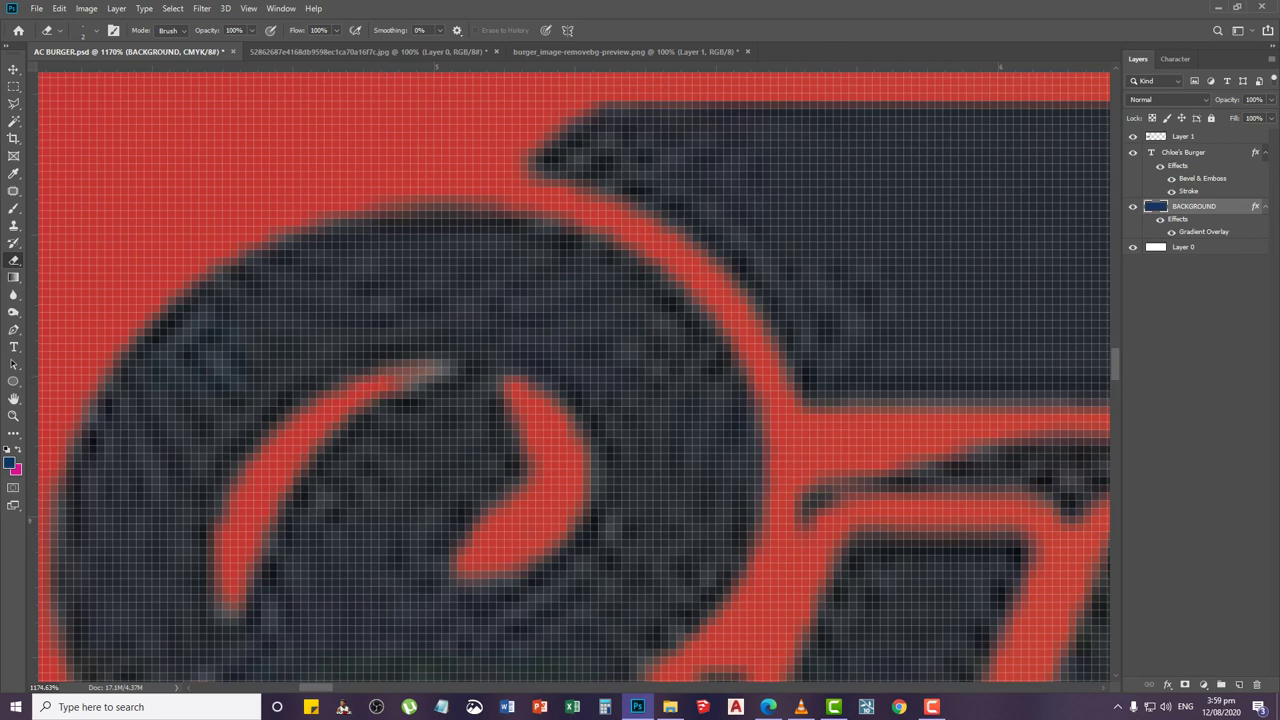
click(1186, 136)
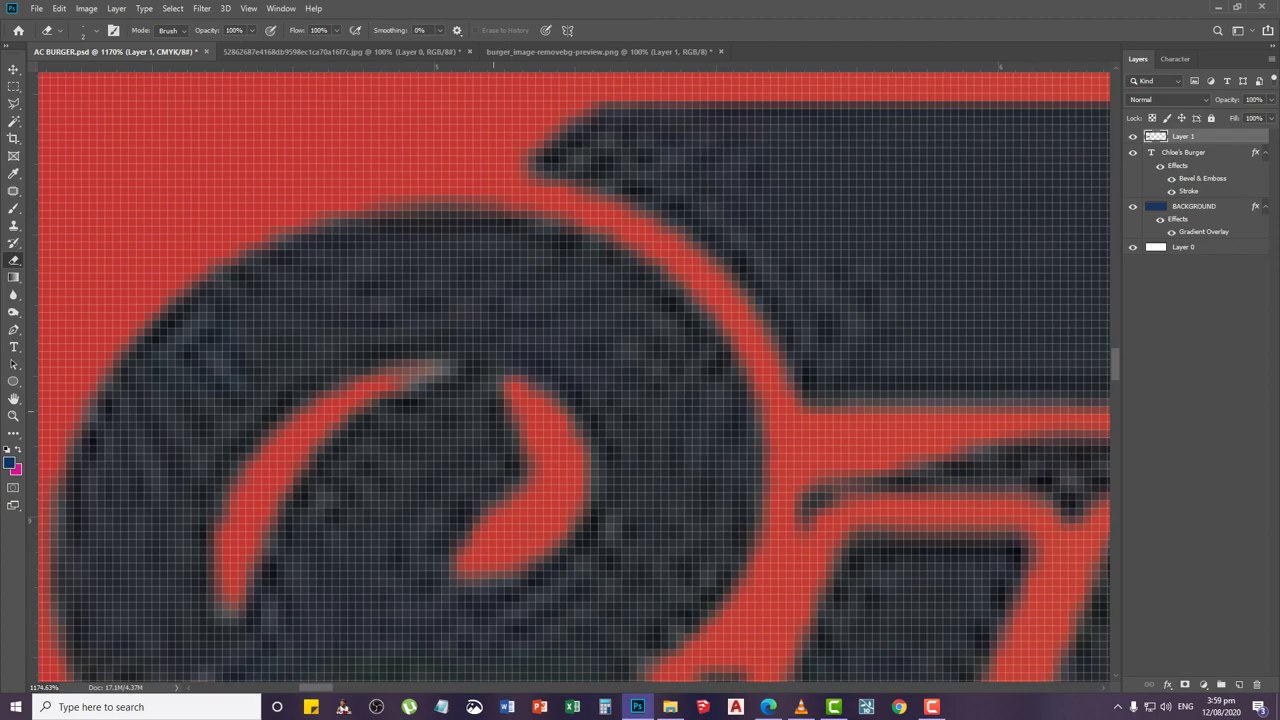
scroll(366, 400, up, 2)
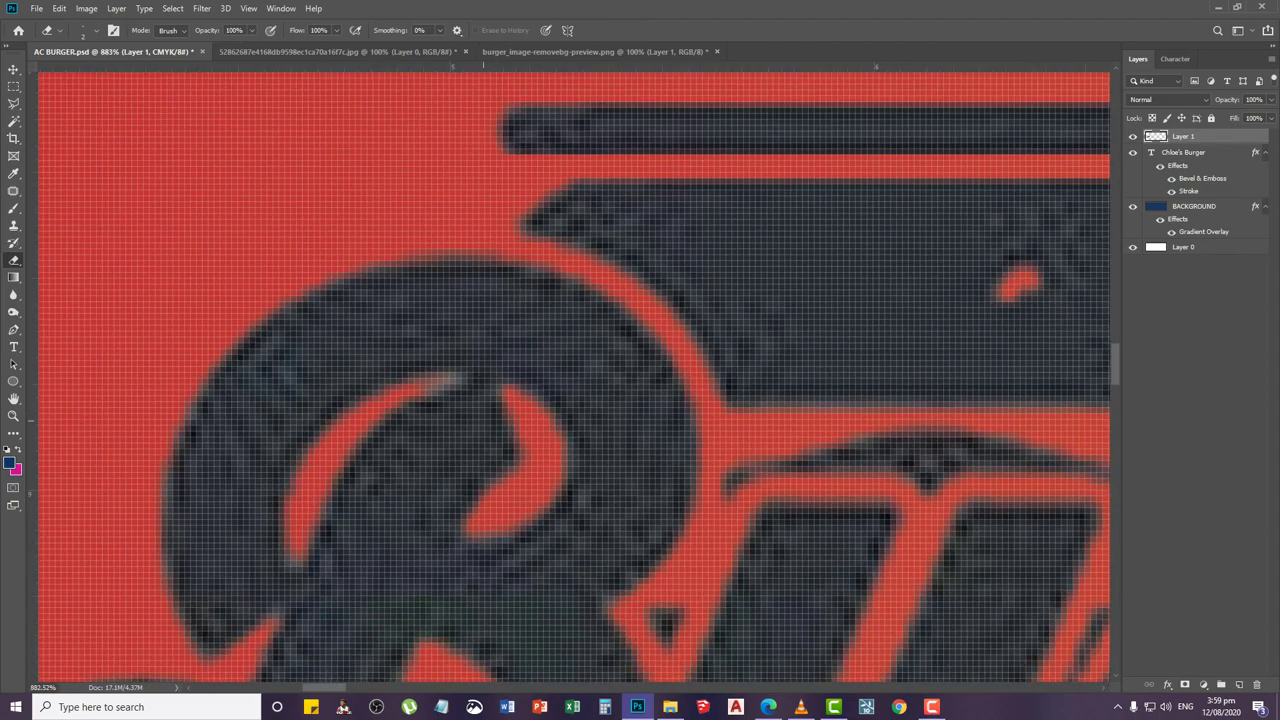
scroll(385, 393, up, 2)
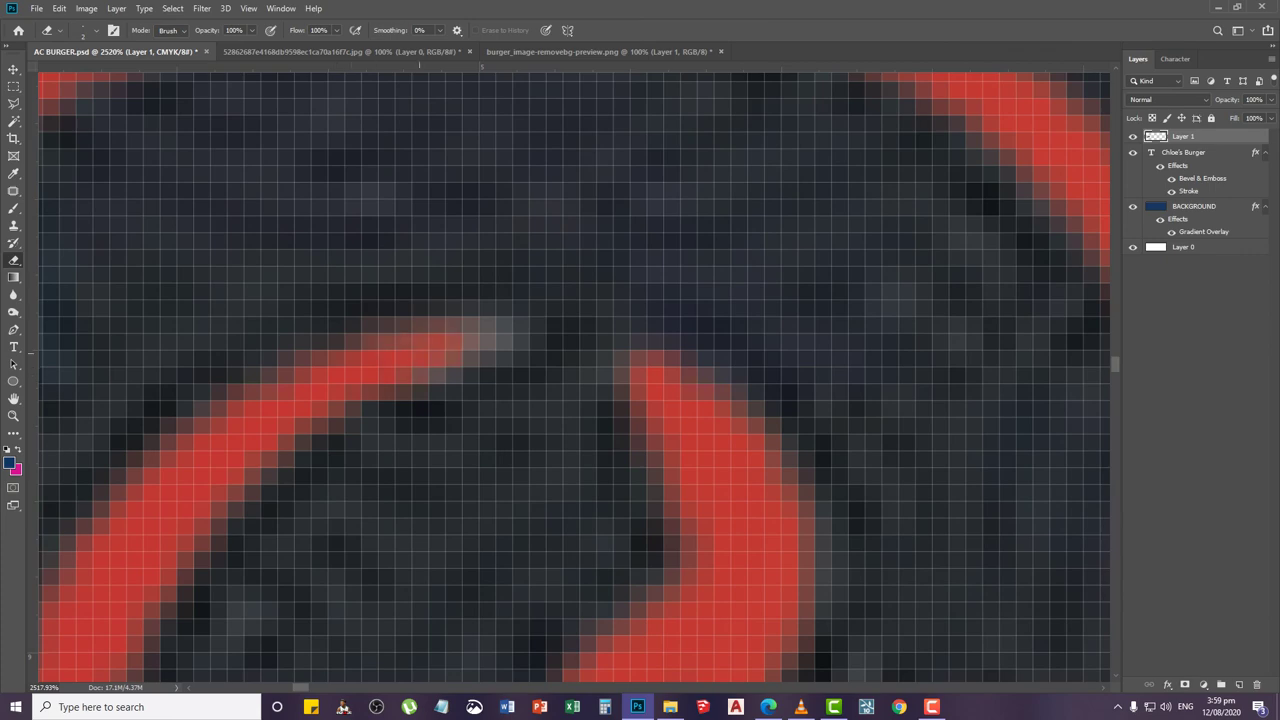
click(470, 343)
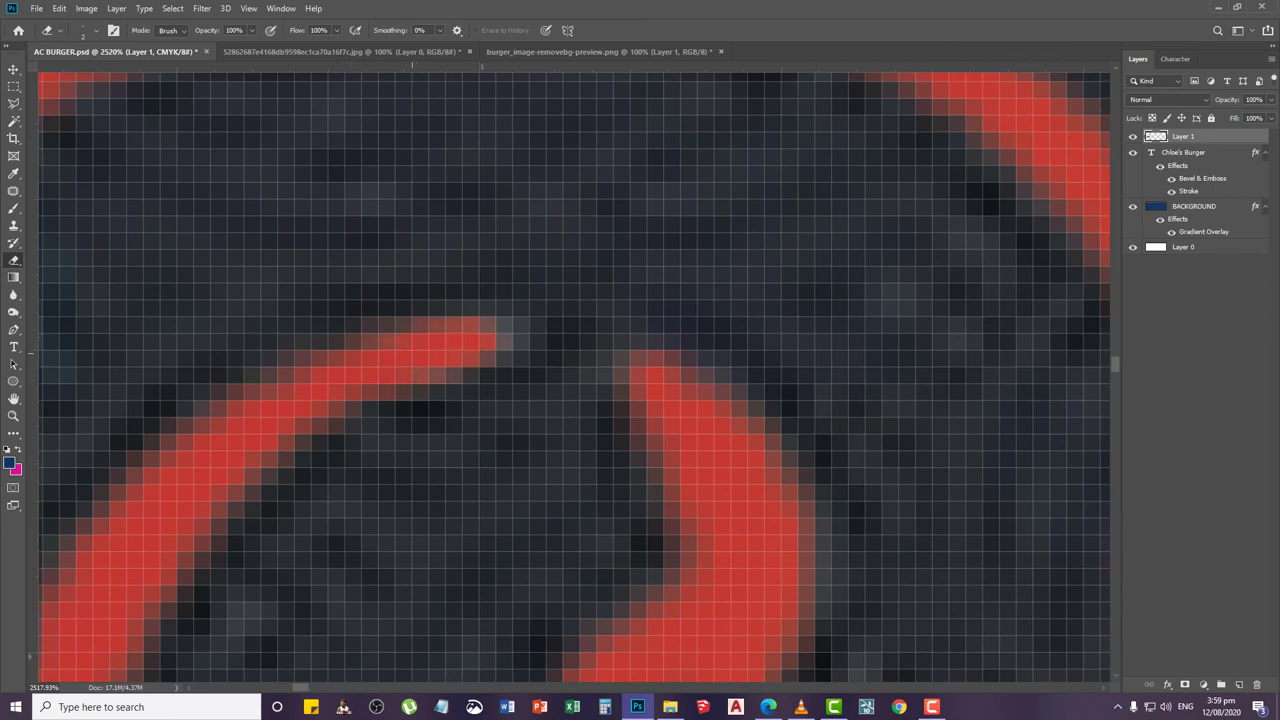
scroll(343, 400, down, 3)
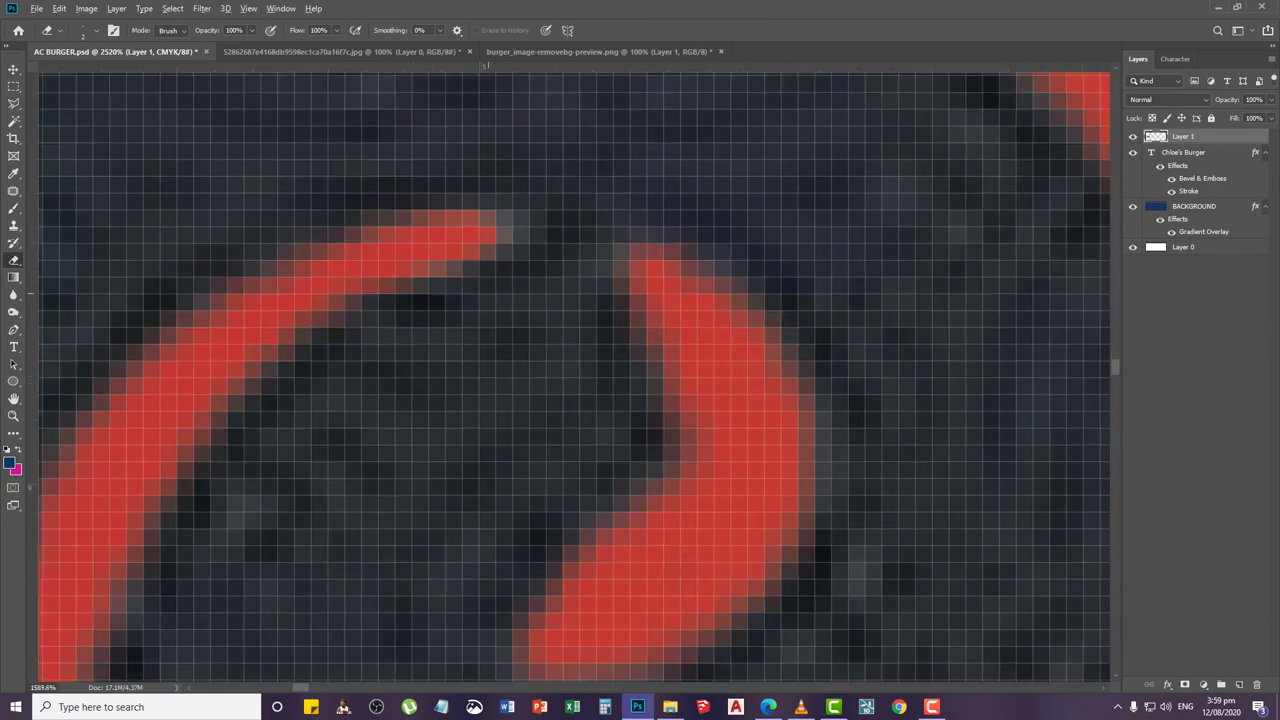
scroll(350, 425, up, 1)
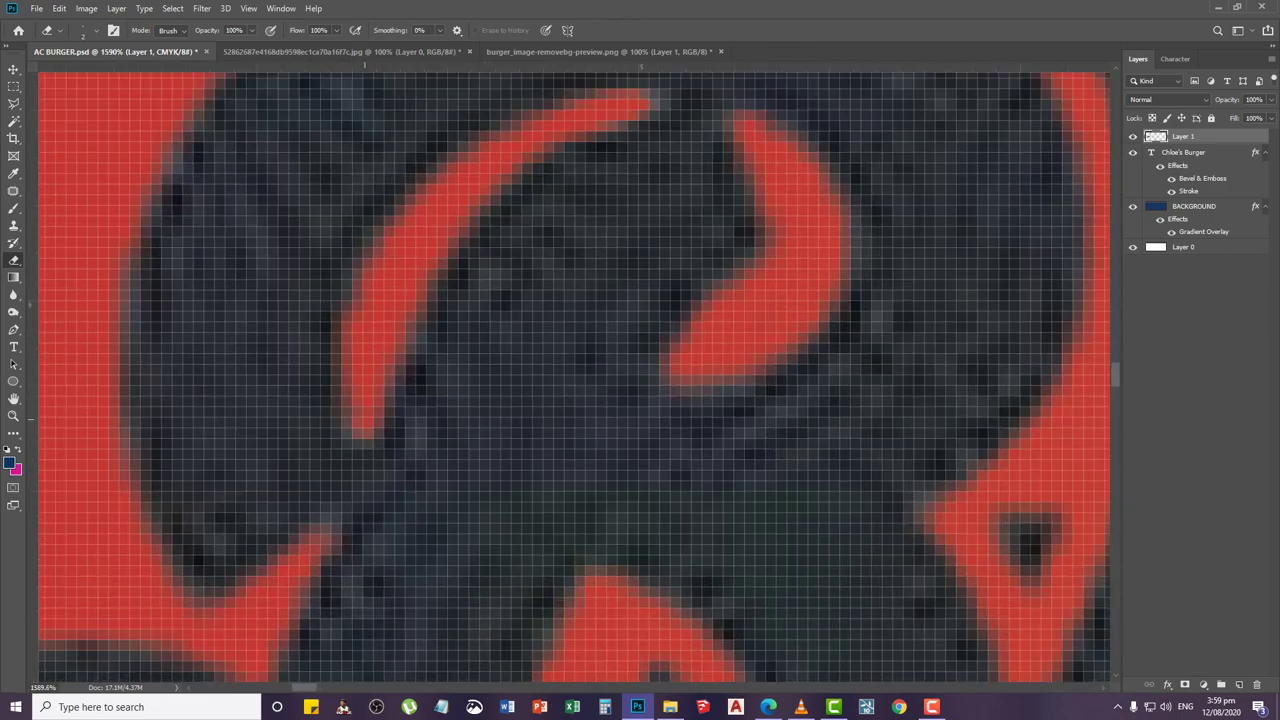
Erase the grey remnants at the facing tips of the gaps between the logo's letters B and u with a 1 px Eraser
scroll(364, 400, down, 5)
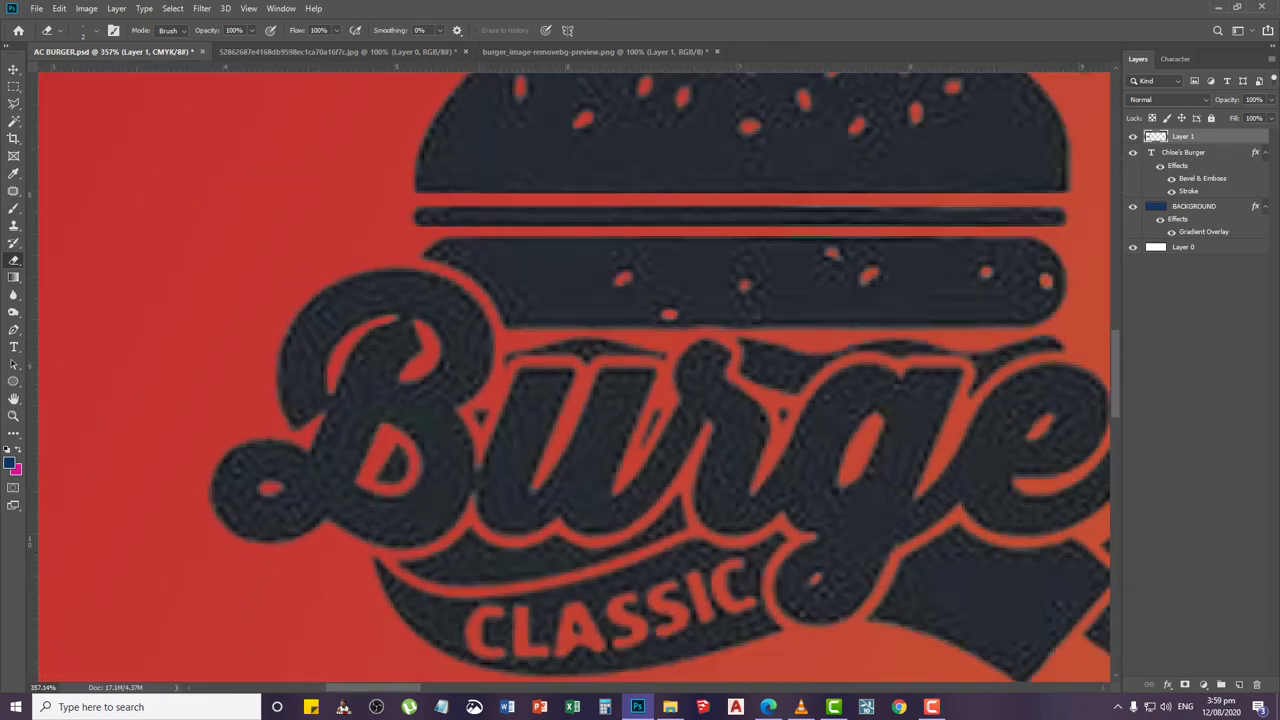
scroll(364, 400, up, 2)
scroll(560, 503, up, 5)
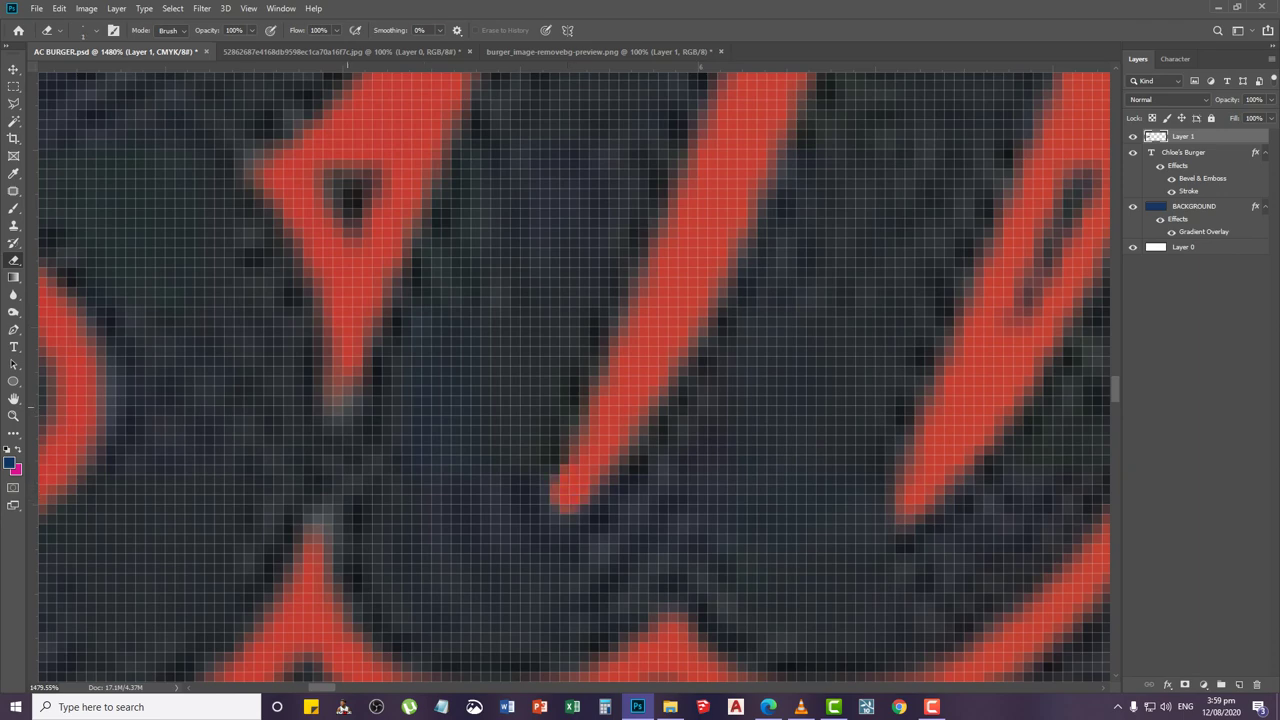
scroll(338, 365, up, 2)
scroll(328, 350, up, 2)
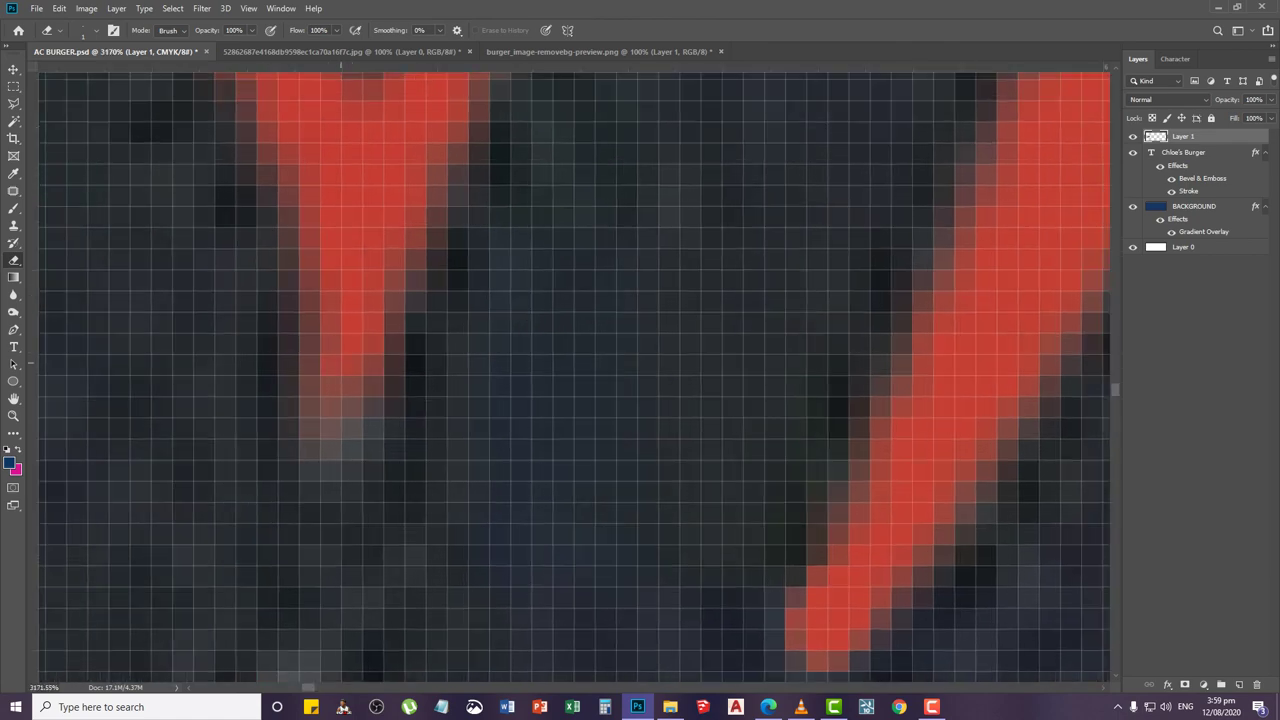
click(331, 408)
click(312, 430)
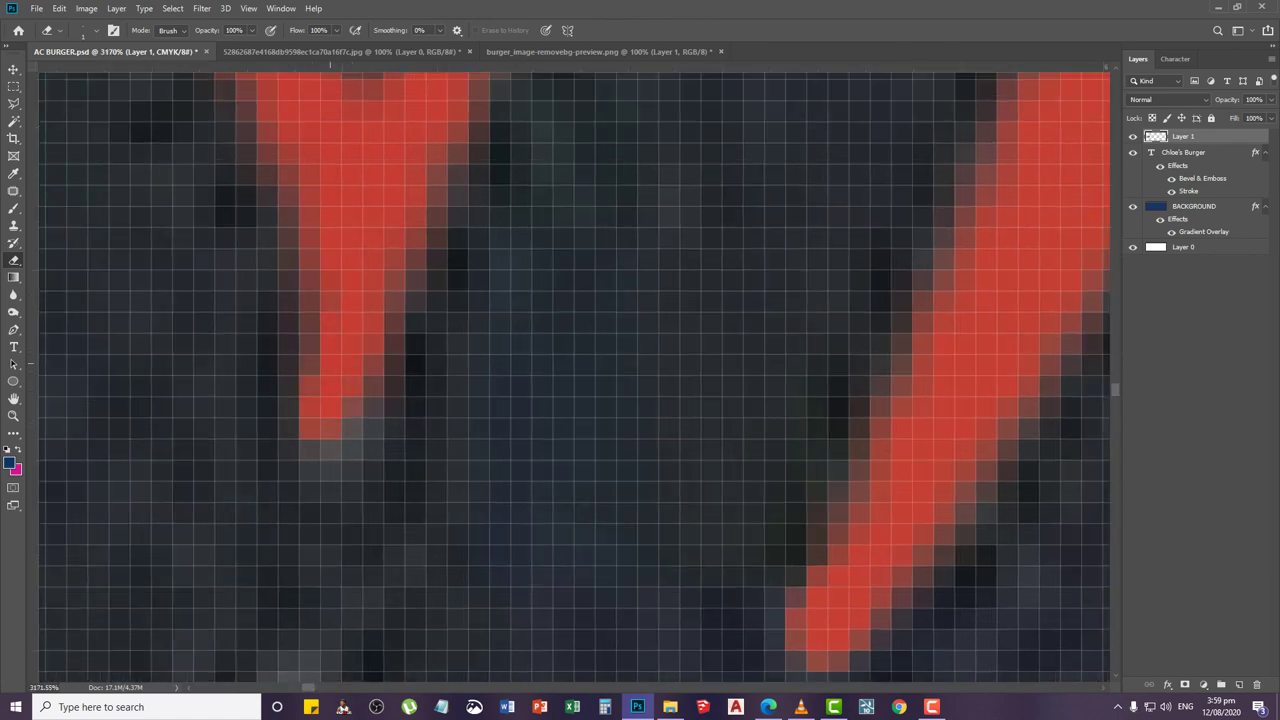
scroll(330, 365, down, 2)
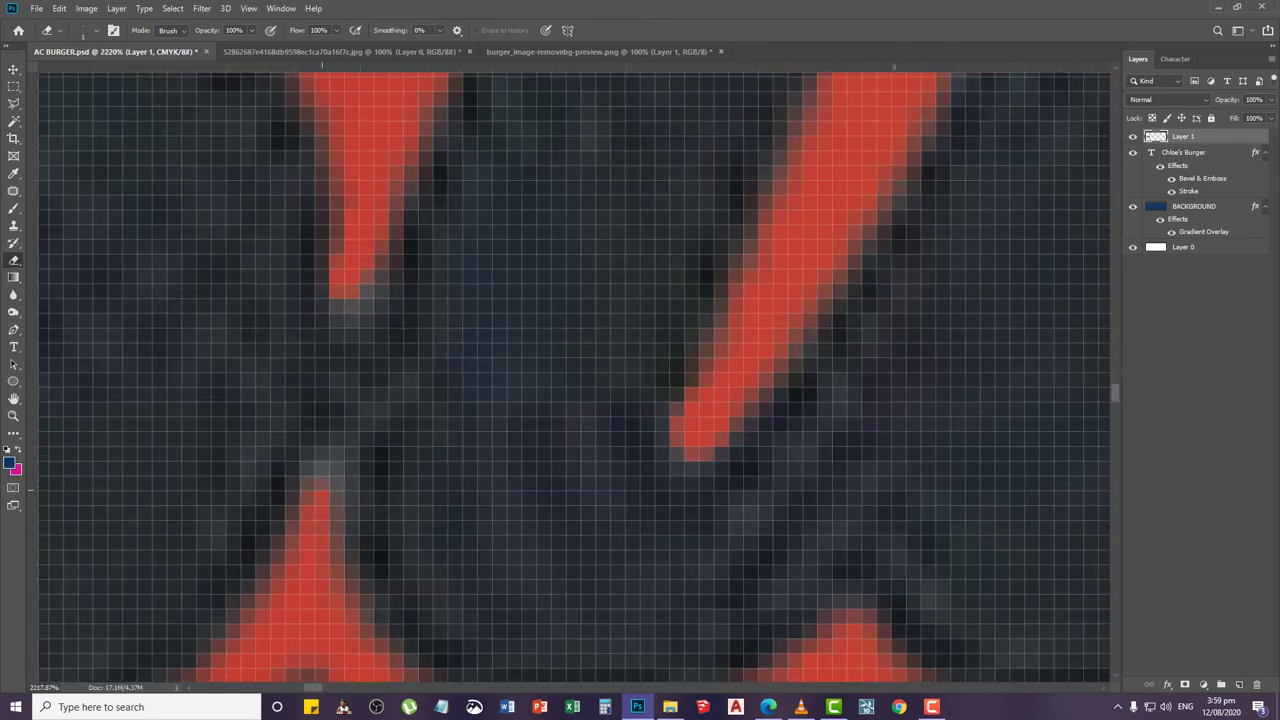
click(322, 469)
Examine the cleaned-up burger logo up close and within the whole banner
scroll(330, 400, down, 6)
scroll(450, 370, down, 4)
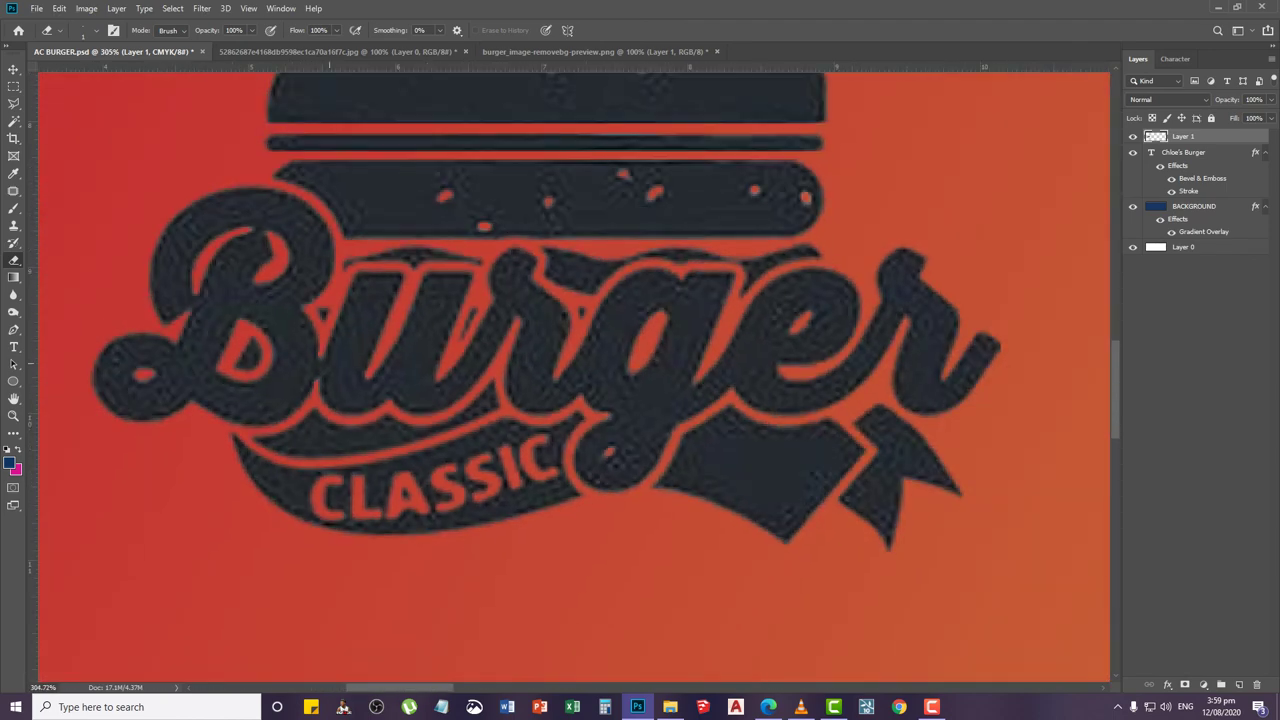
scroll(565, 418, down, 1)
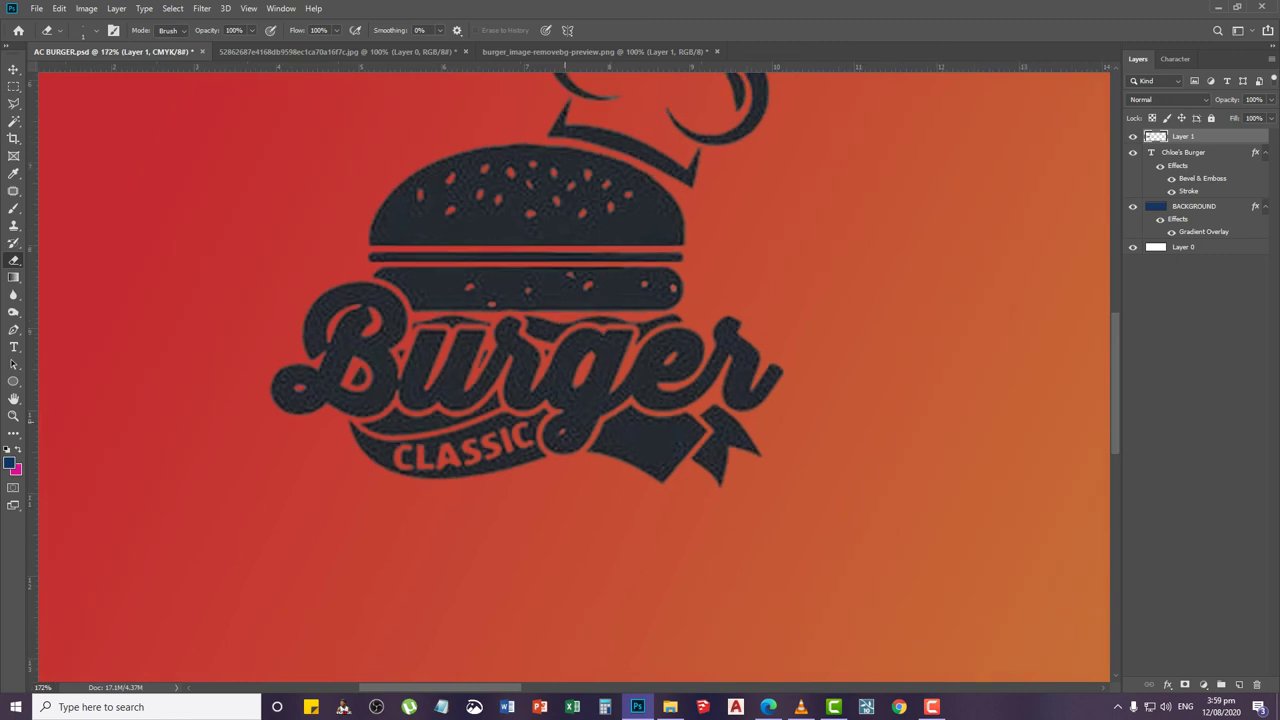
scroll(565, 418, up, 4)
scroll(565, 418, down, 6)
key(v)
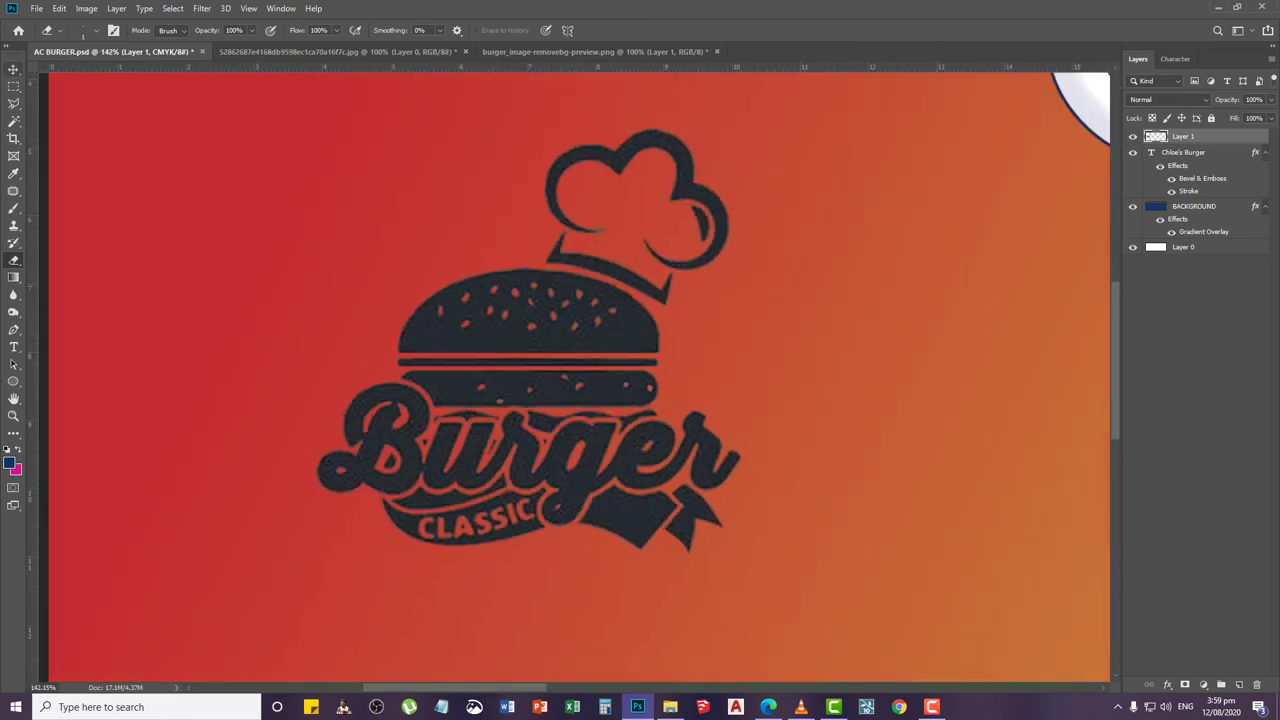
scroll(521, 292, up, 2)
key(z)
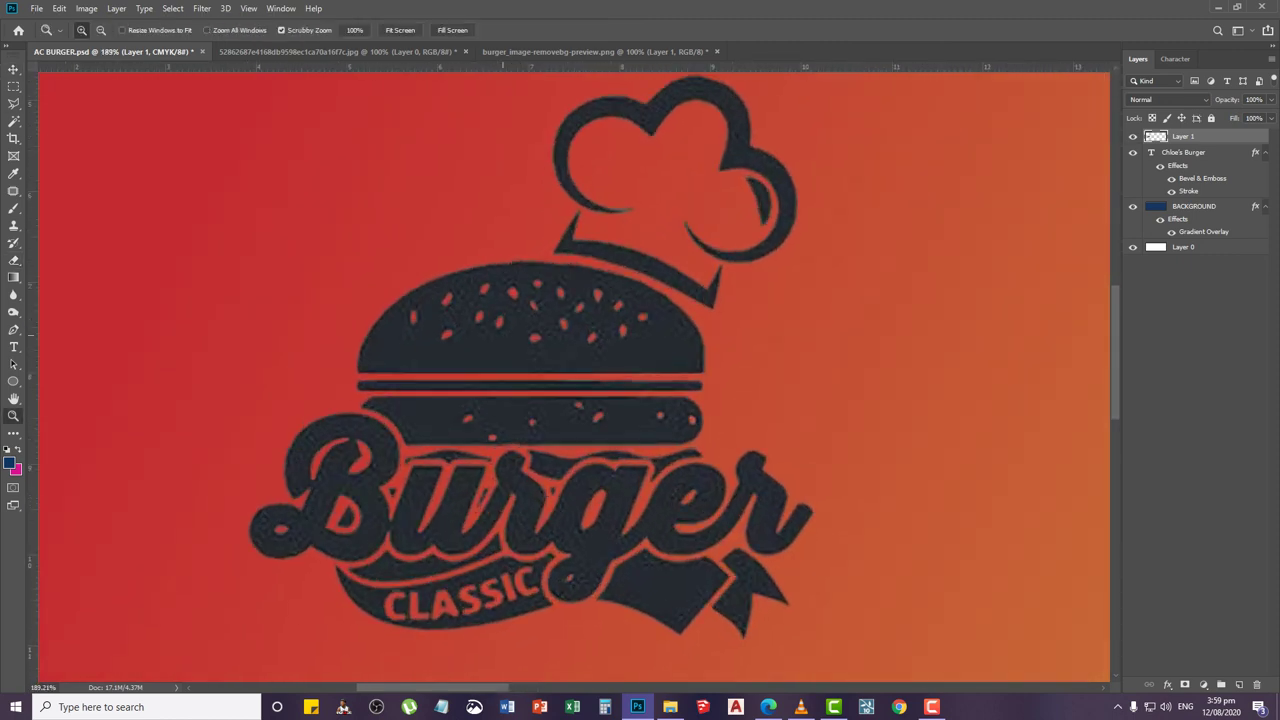
right_click(502, 336)
click(530, 341)
click(13, 87)
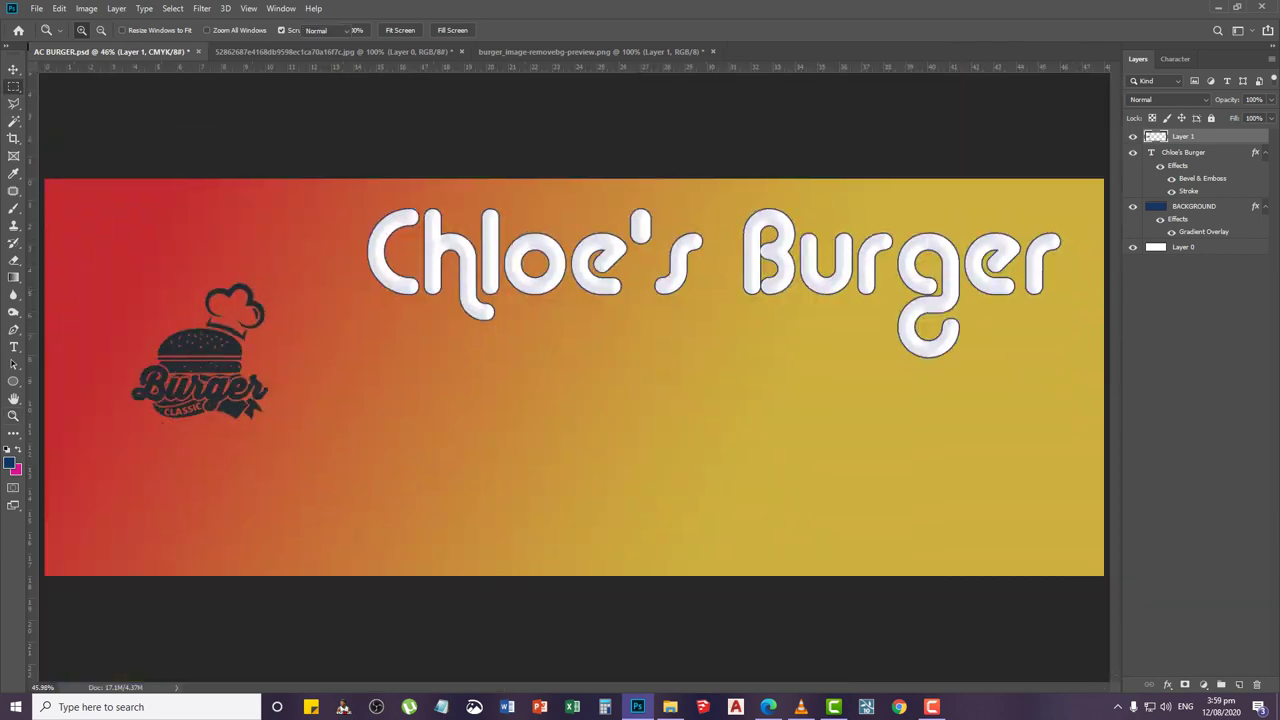
scroll(160, 350, up, 10)
key(v)
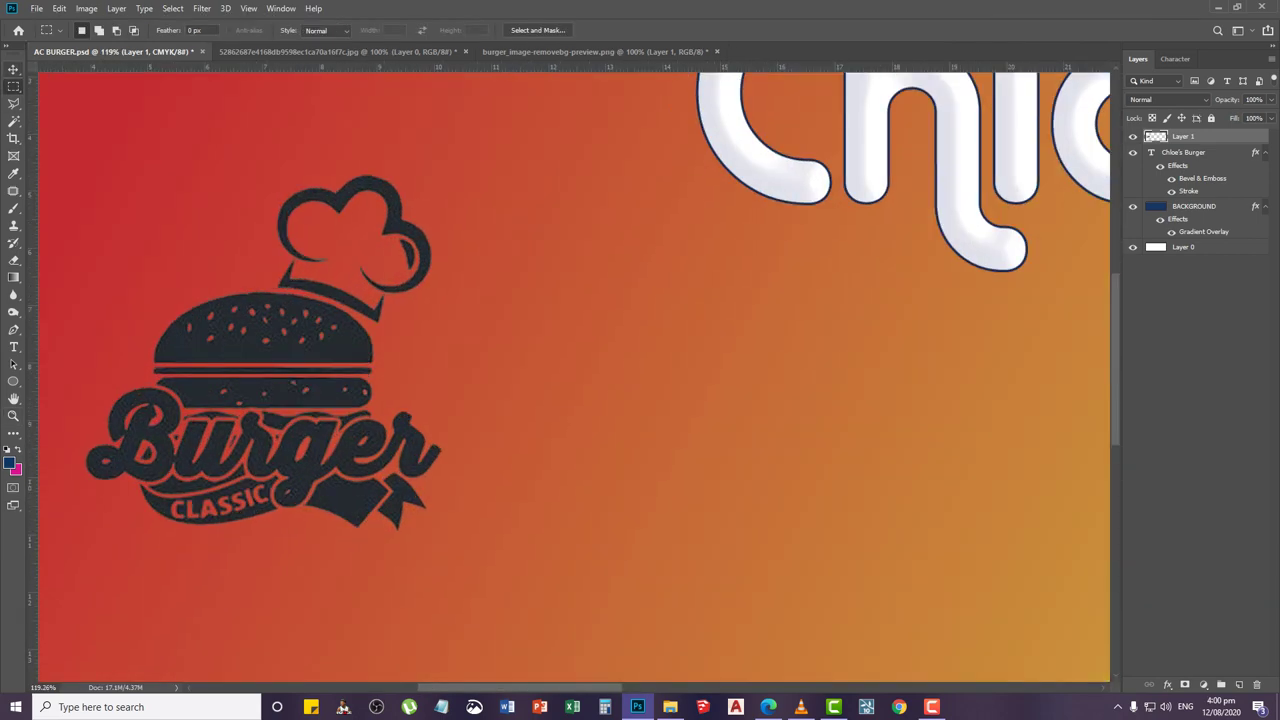
scroll(100, 170, up, 1)
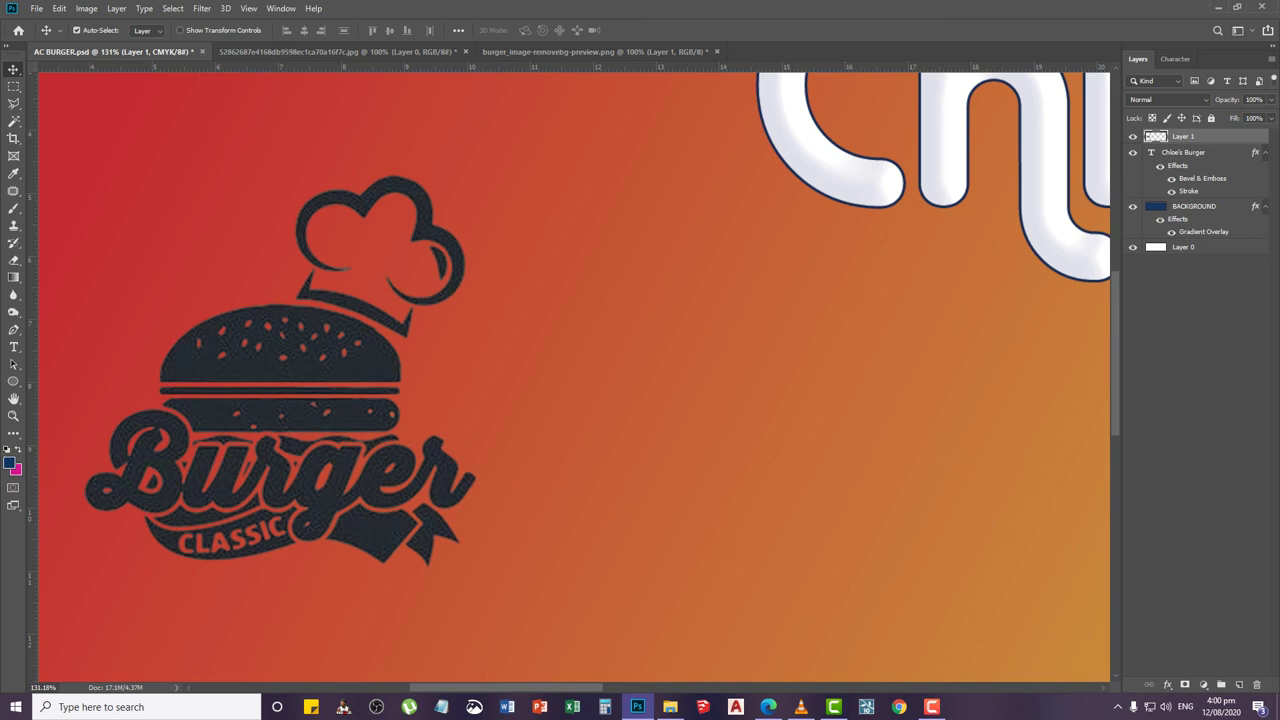
Apply a dark navy Color Overlay to the burger logo on Layer 1
double_click(1222, 136)
drag(743, 363, 807, 226)
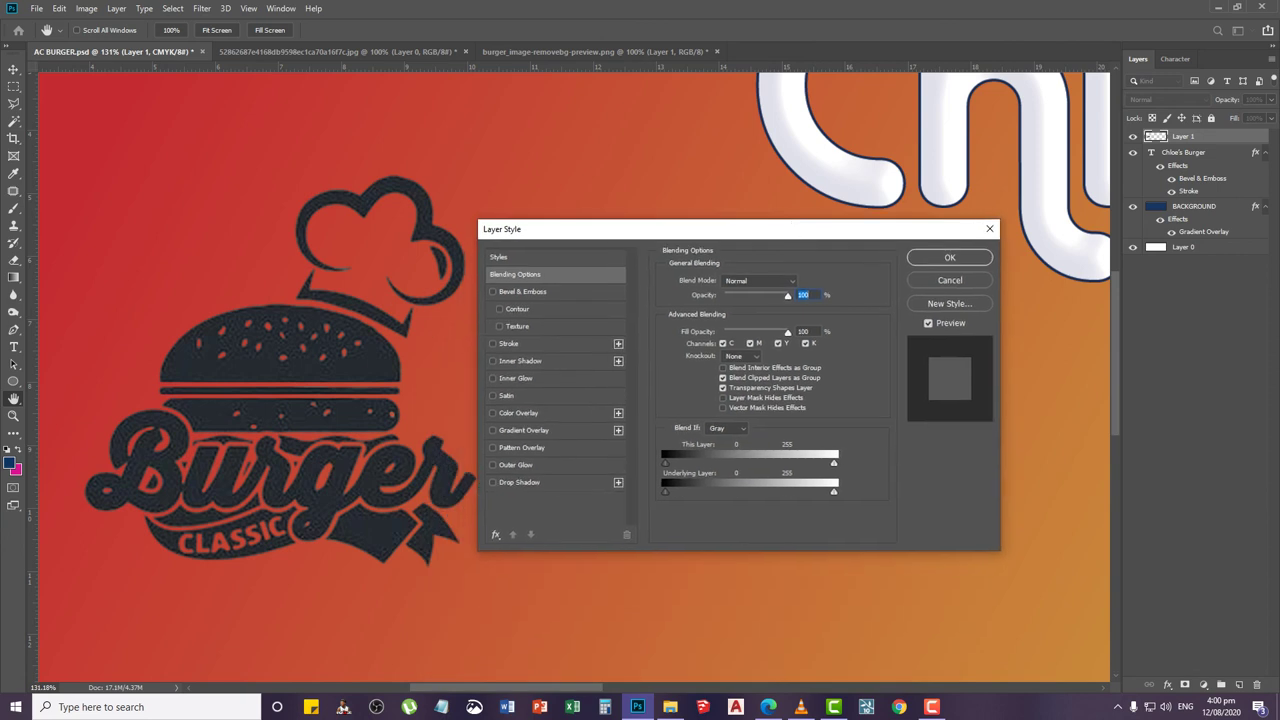
click(492, 413)
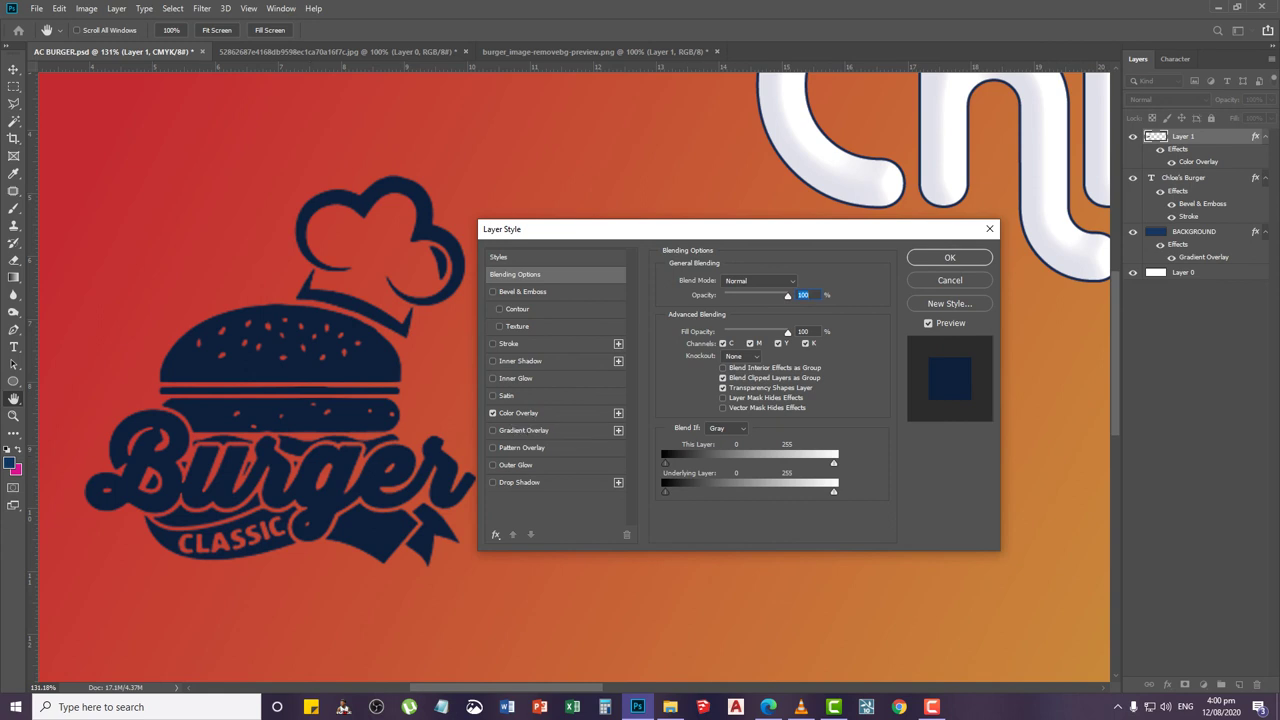
click(950, 257)
Inspect the recoloured logo's lettering and edges up close and against the full banner
scroll(729, 379, down, 6)
scroll(452, 428, up, 4)
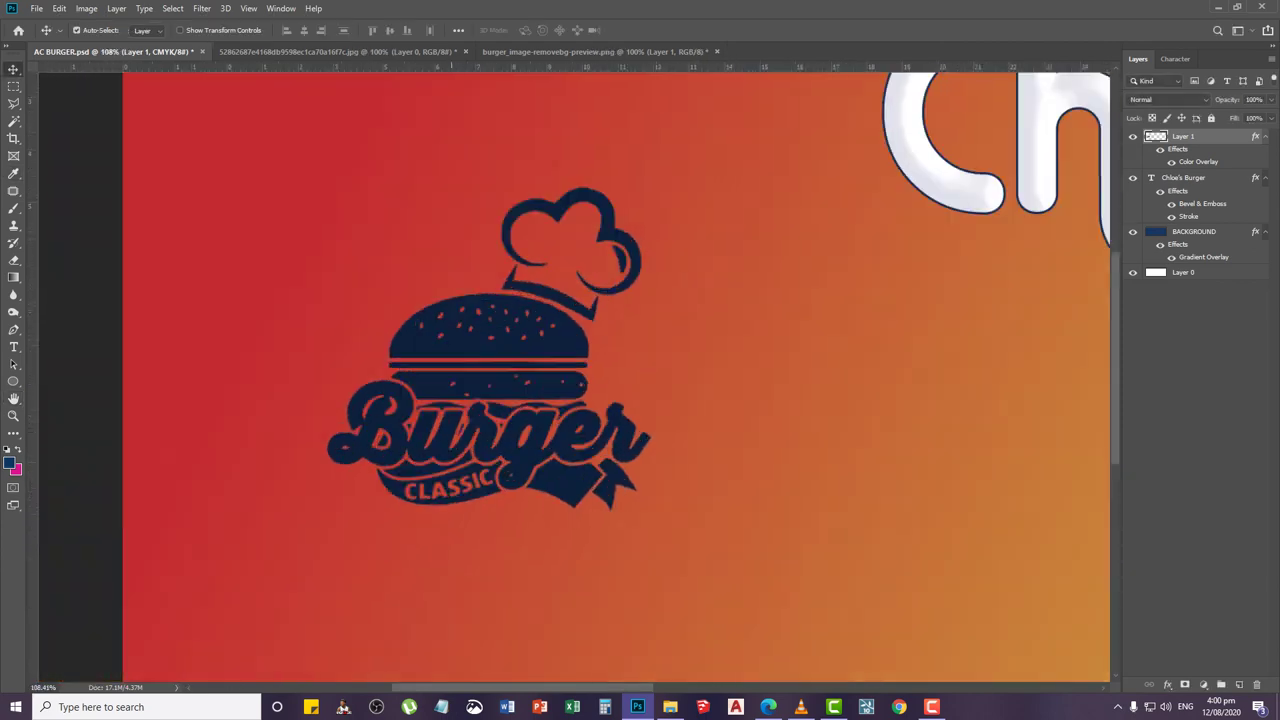
scroll(466, 425, up, 5)
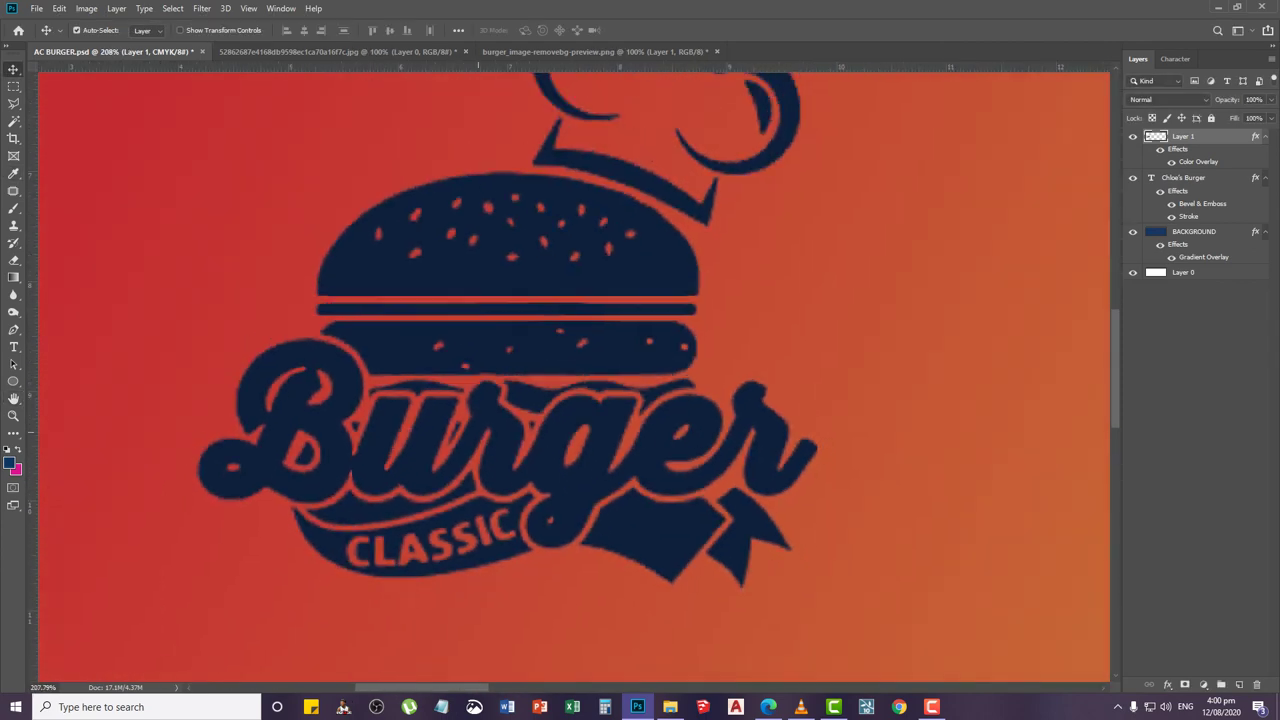
scroll(650, 190, up, 3)
scroll(553, 347, down, 6)
key(z)
right_click(555, 348)
click(592, 356)
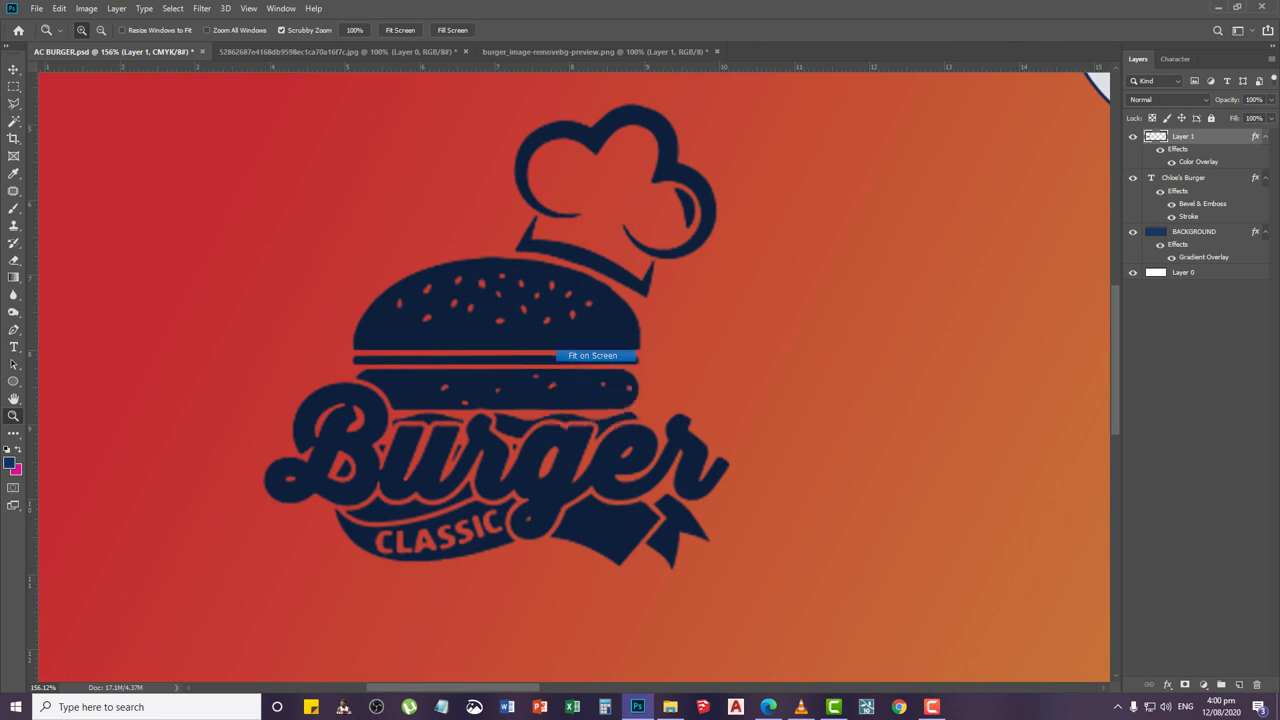
key(v)
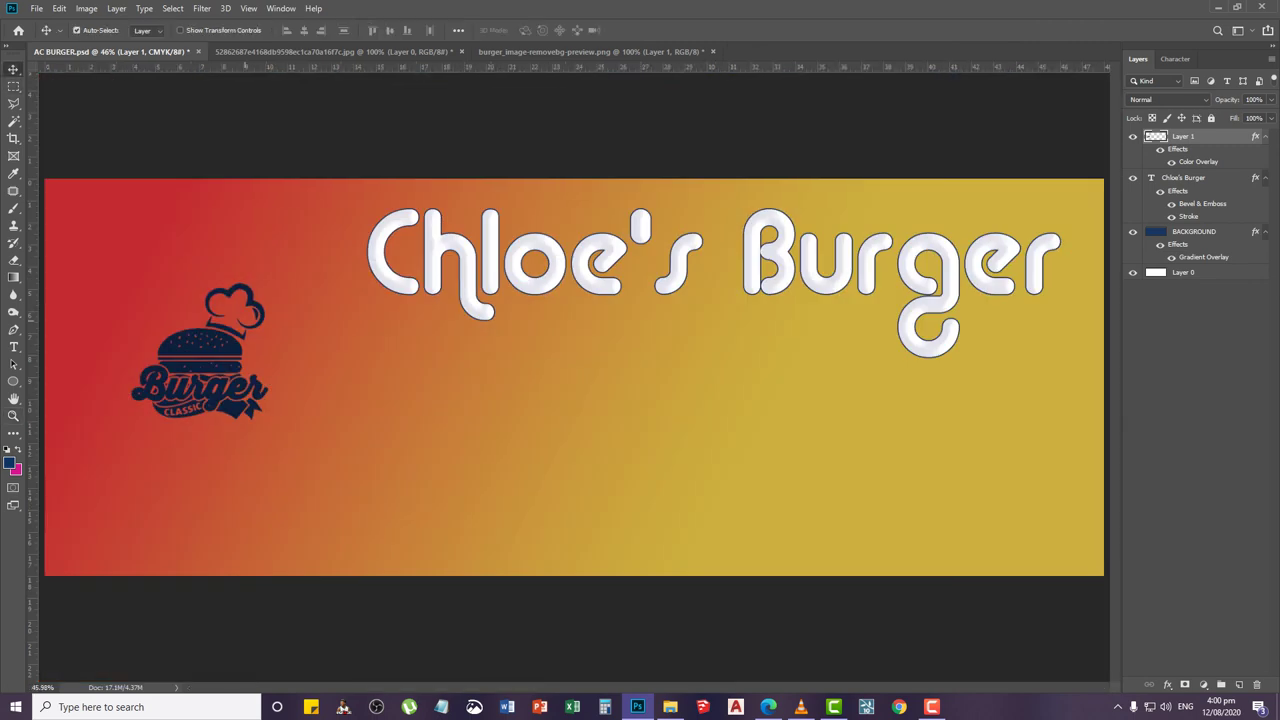
scroll(153, 411, up, 10)
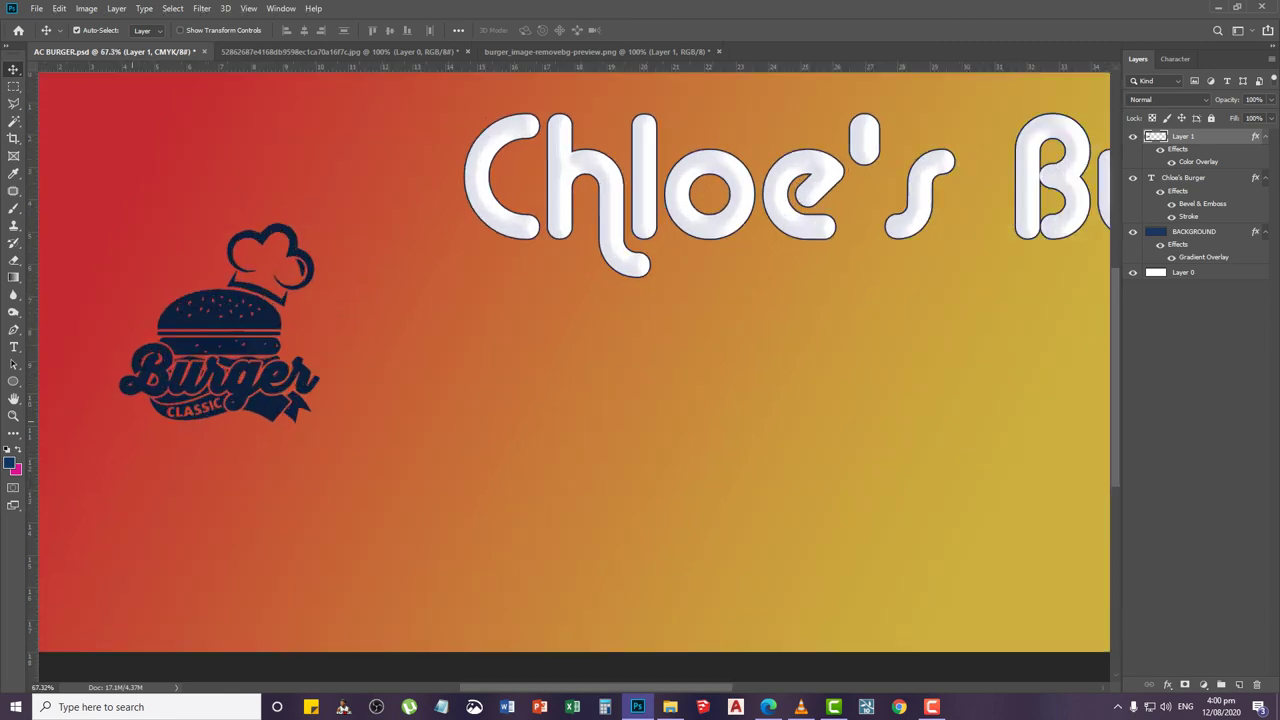
scroll(201, 396, down, 3)
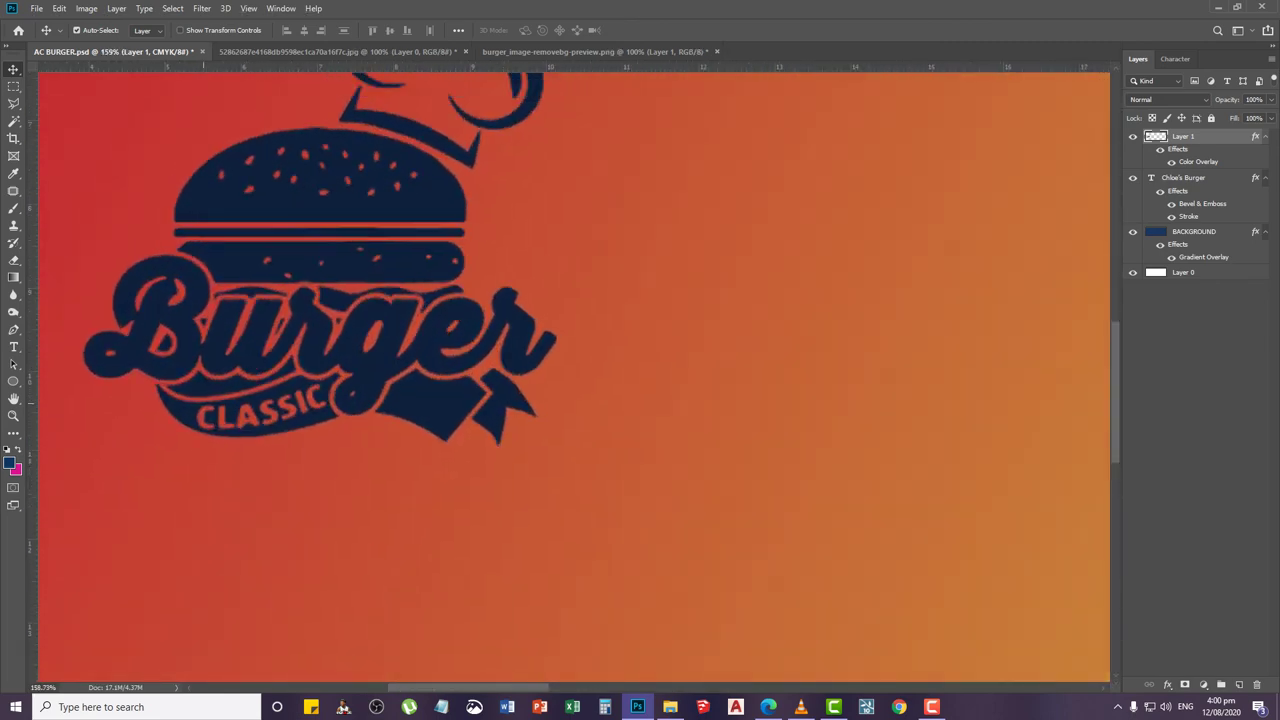
scroll(180, 410, up, 5)
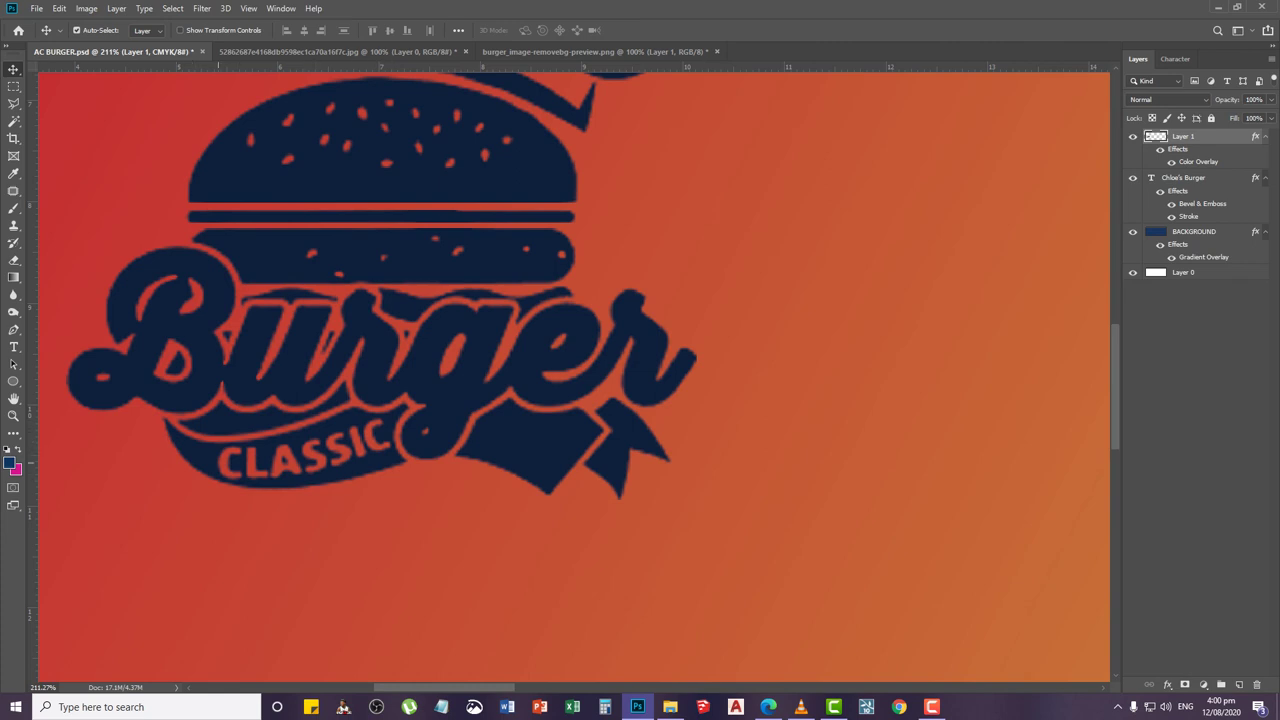
scroll(330, 447, down, 2)
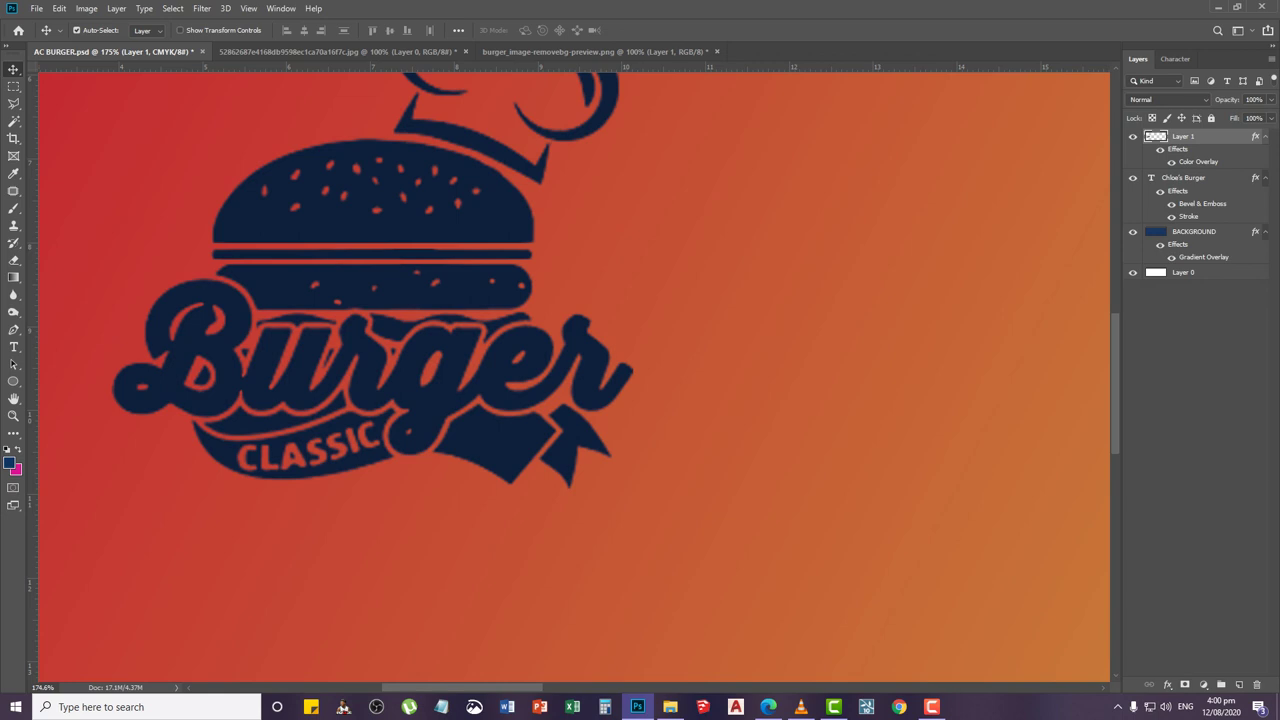
Add a new empty layer with default settings above the logo's Layer 1
key(ctrl)
key(ctrl)
key(ctrl+shift+n)
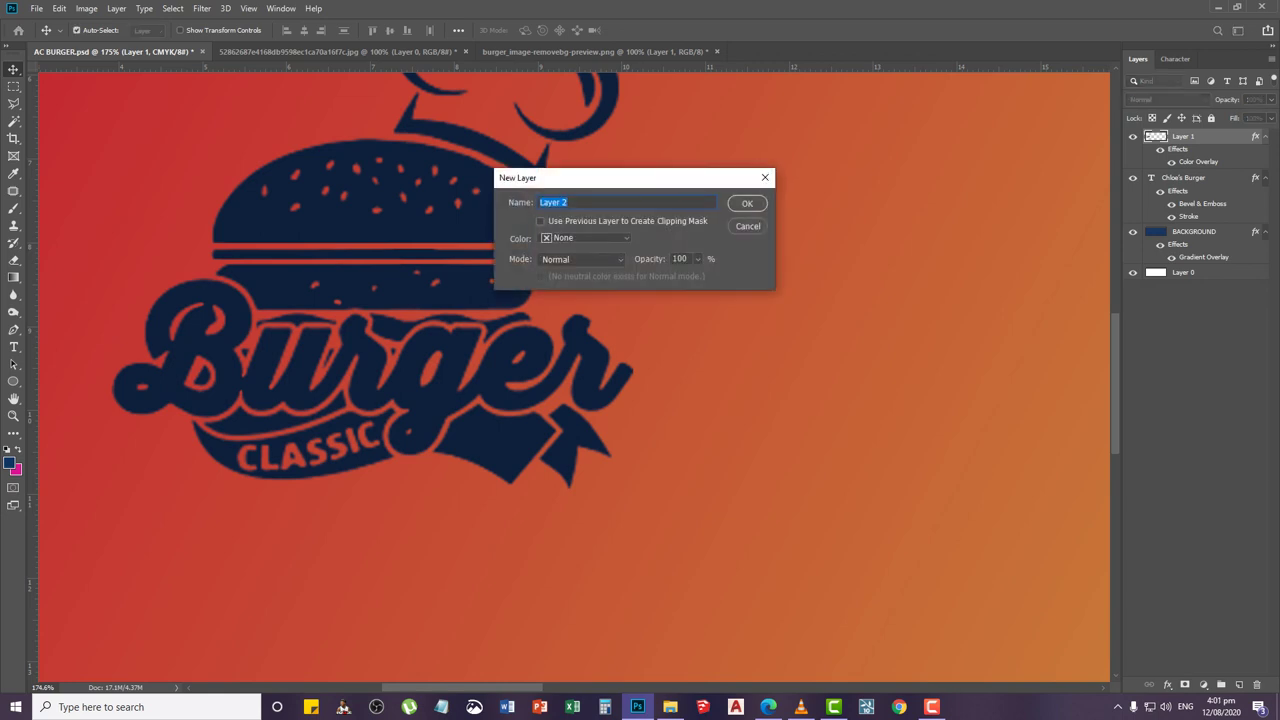
key(Return)
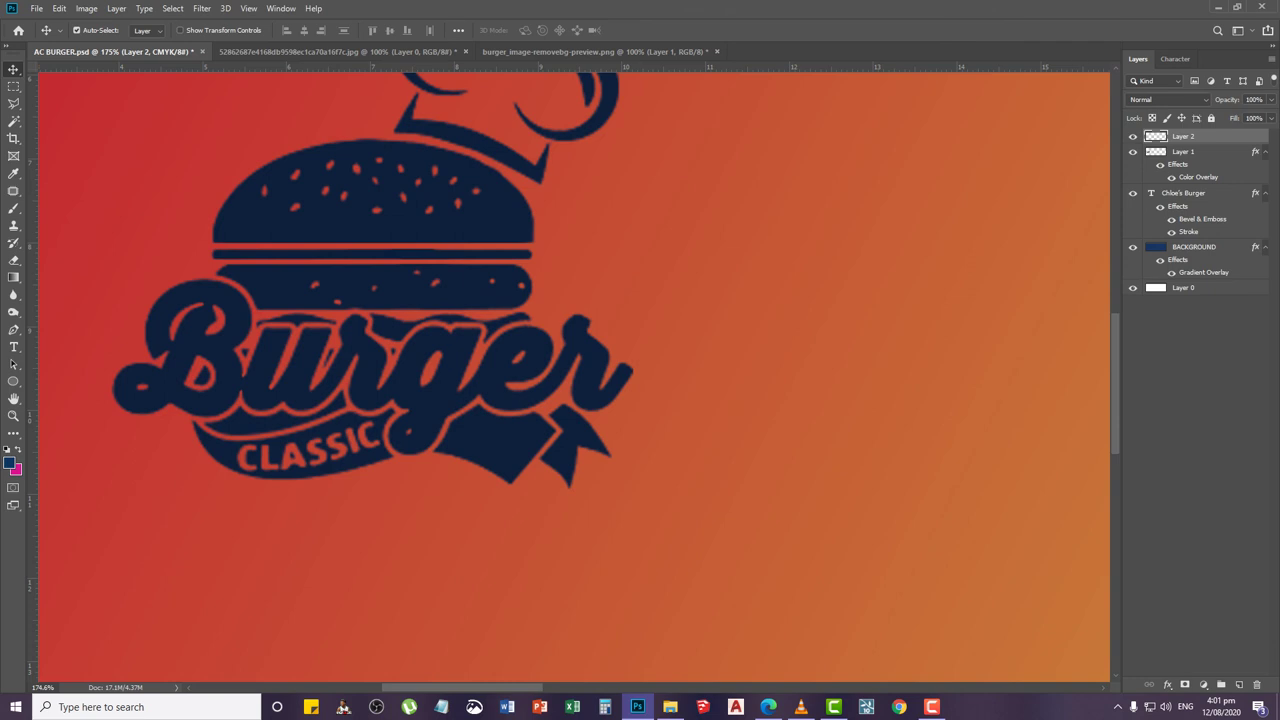
Merge the new empty layer with the logo's Layer 1, and check the merged layer by hiding and showing it
ctrl+click(1184, 152)
right_click(1200, 152)
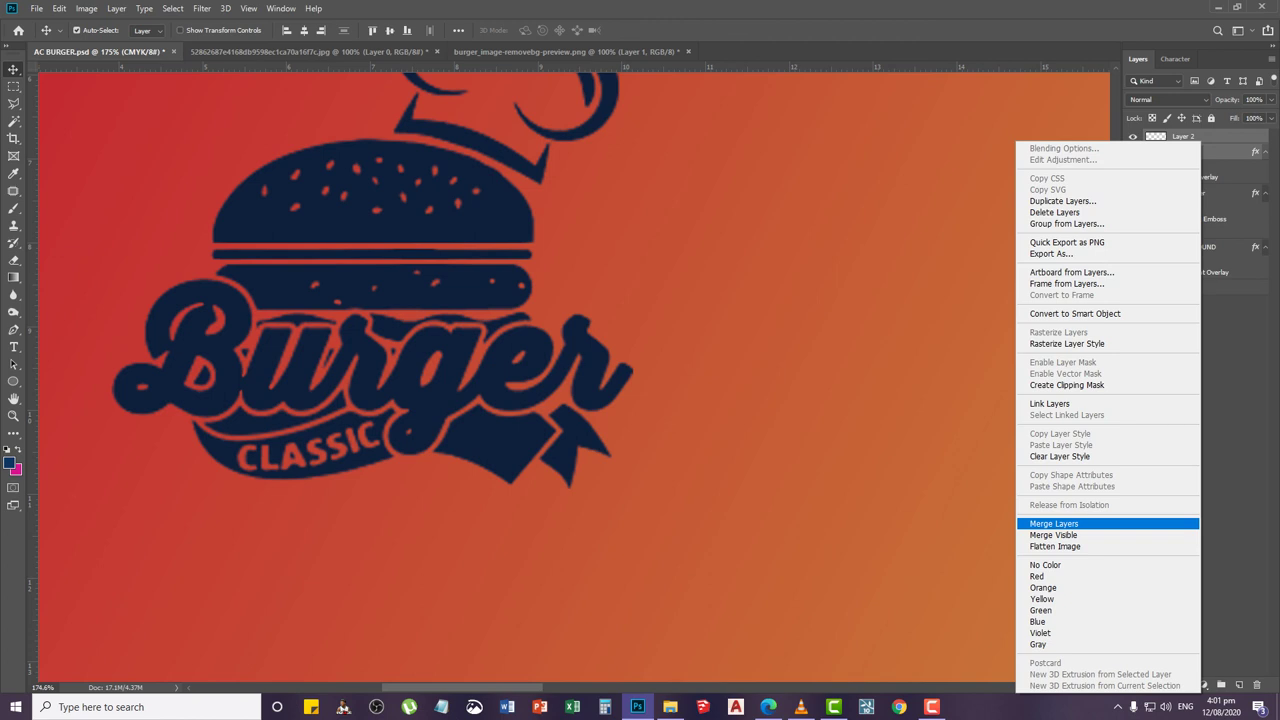
click(980, 487)
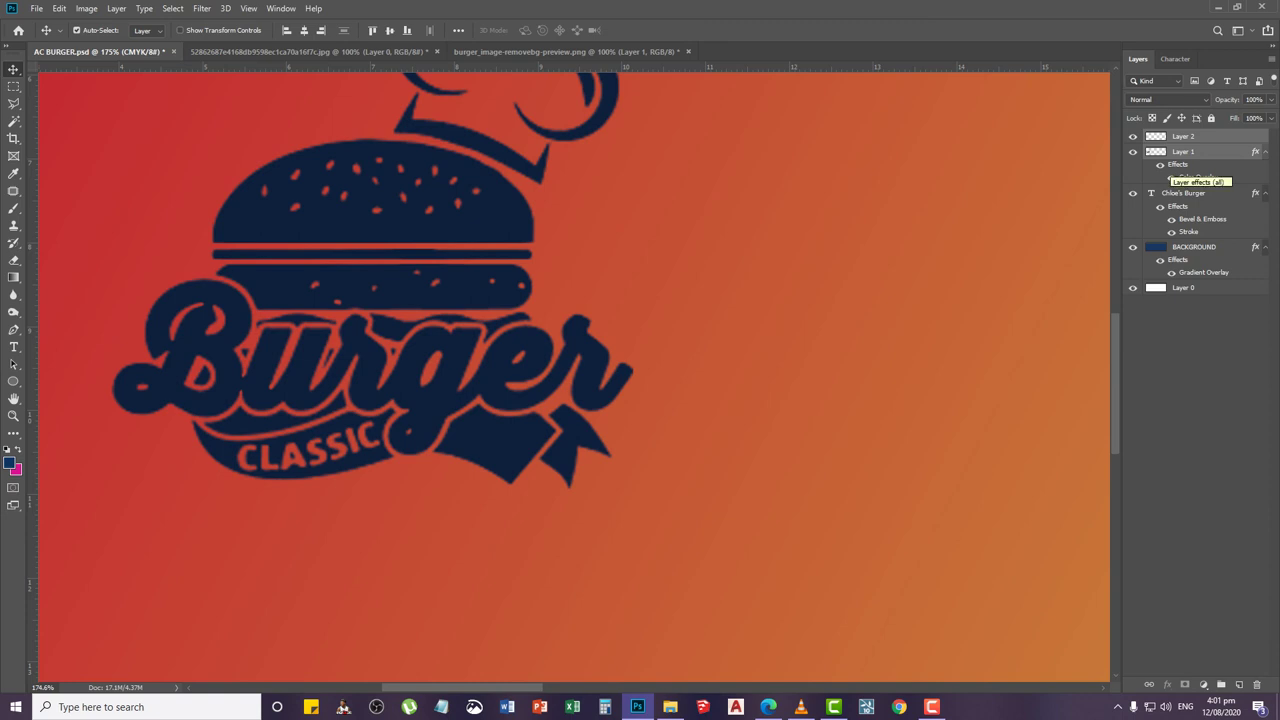
key(ctrl)
right_click(1210, 141)
click(1063, 523)
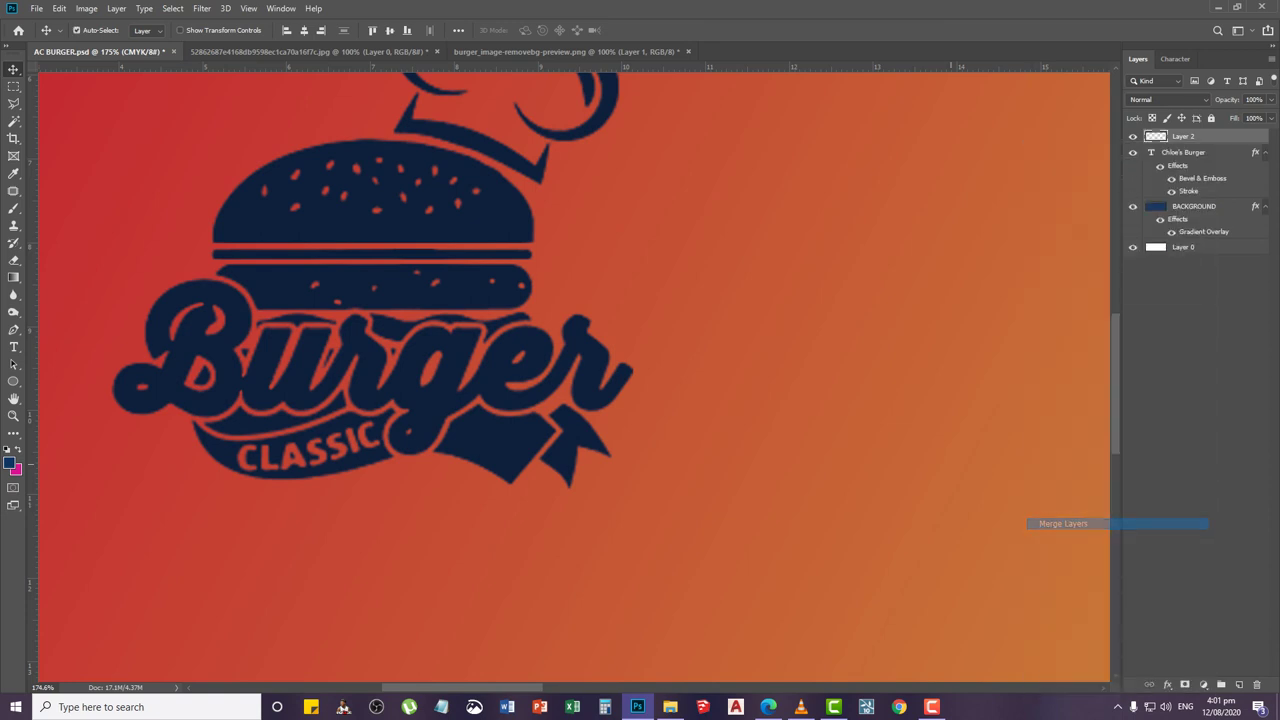
click(1133, 137)
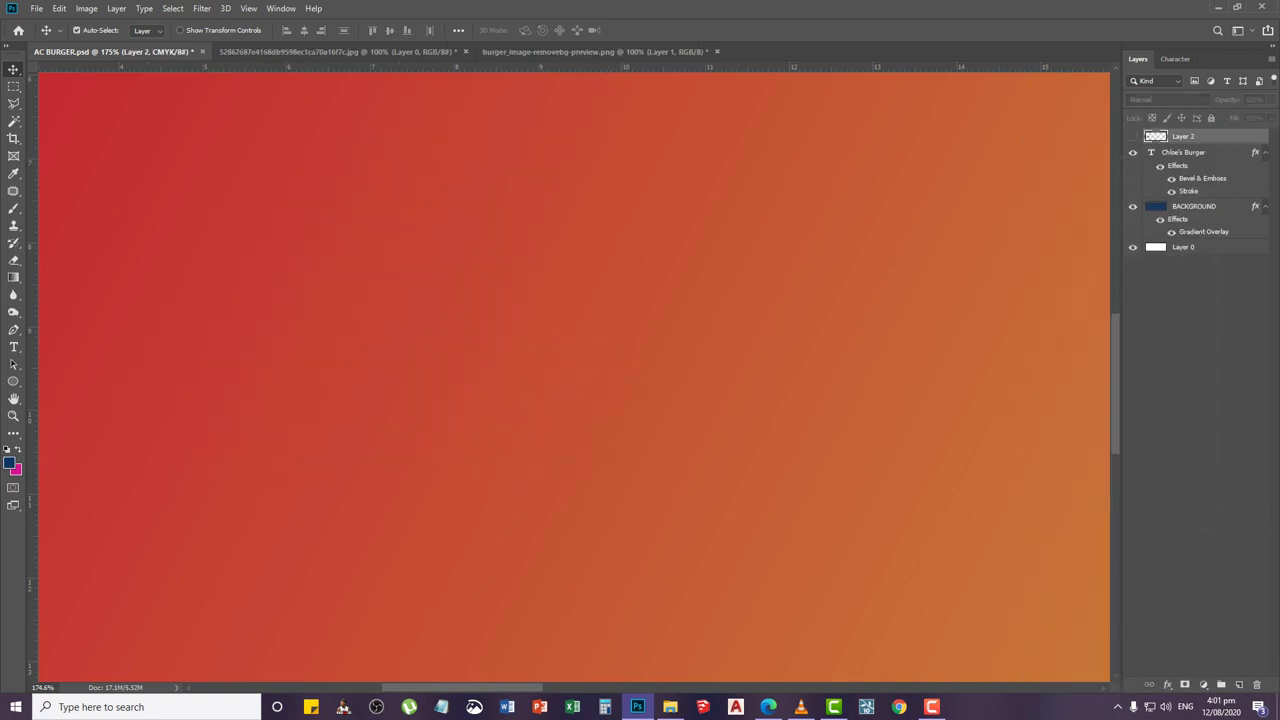
click(1133, 137)
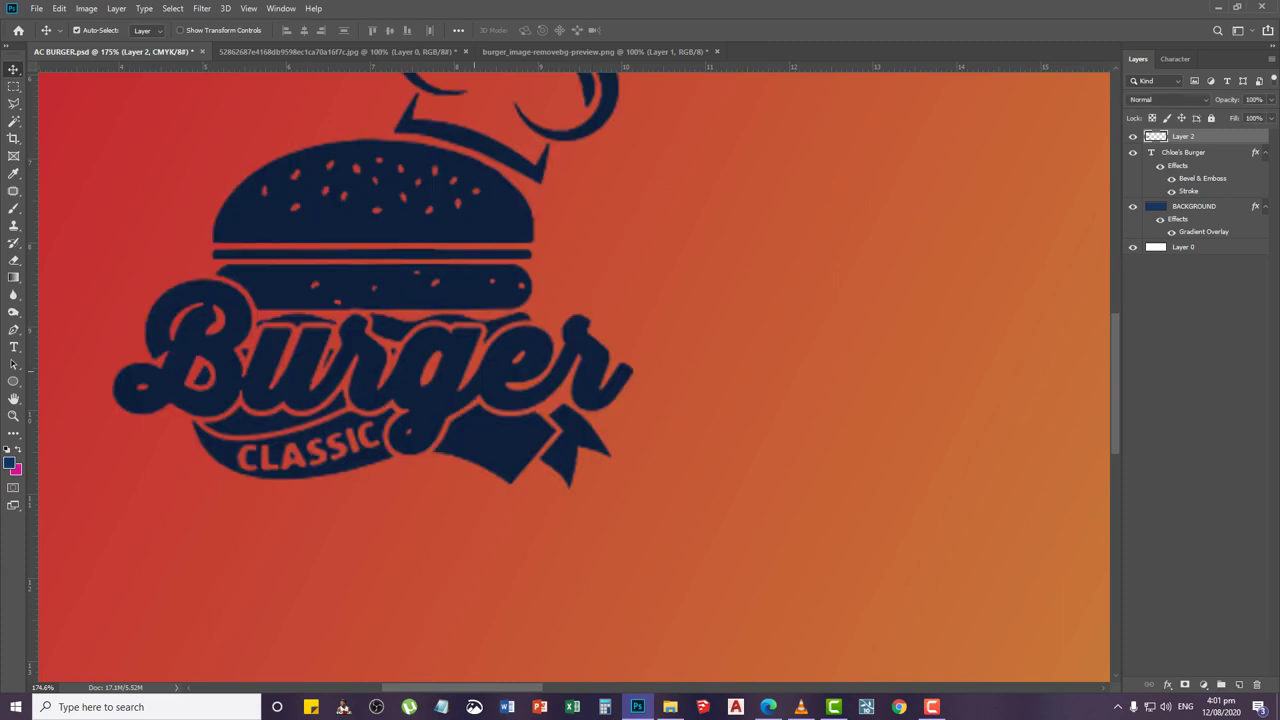
Select the area around the word CLASSIC in the logo's ribbon with the Polygonal Lasso, staying inside the dark ribbon
scroll(541, 380, down, 3)
scroll(300, 434, up, 12)
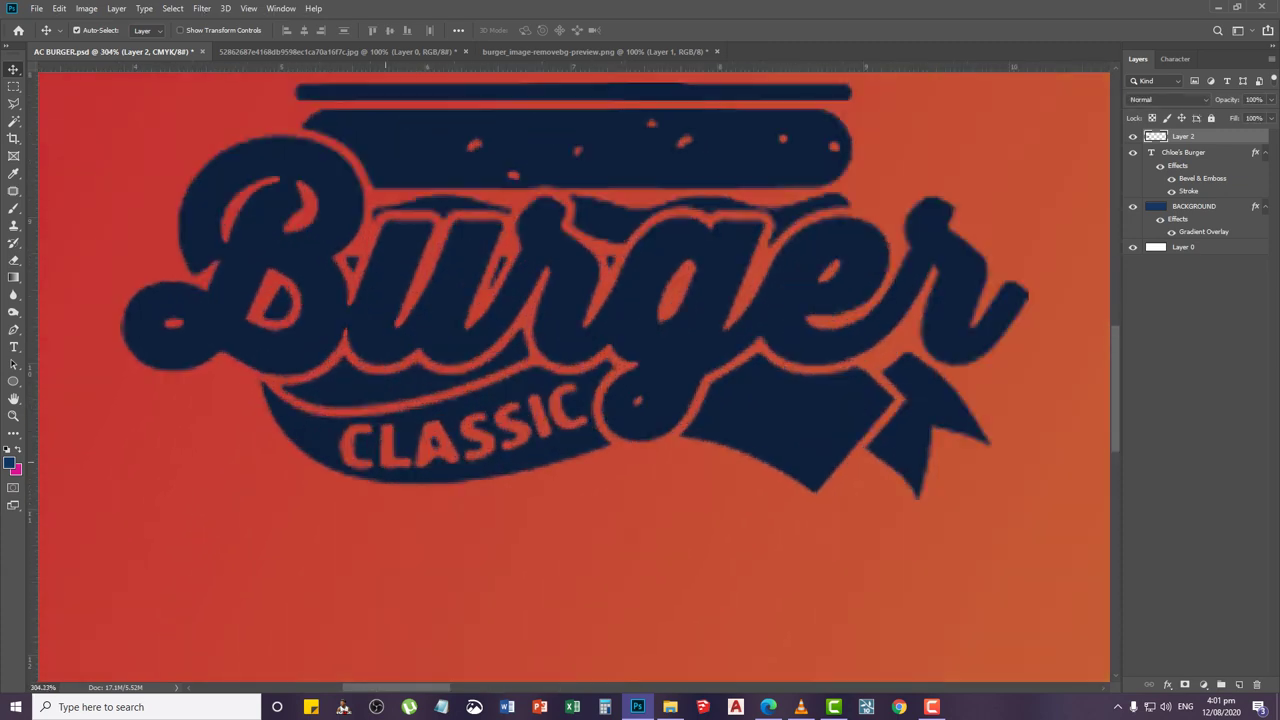
key(l)
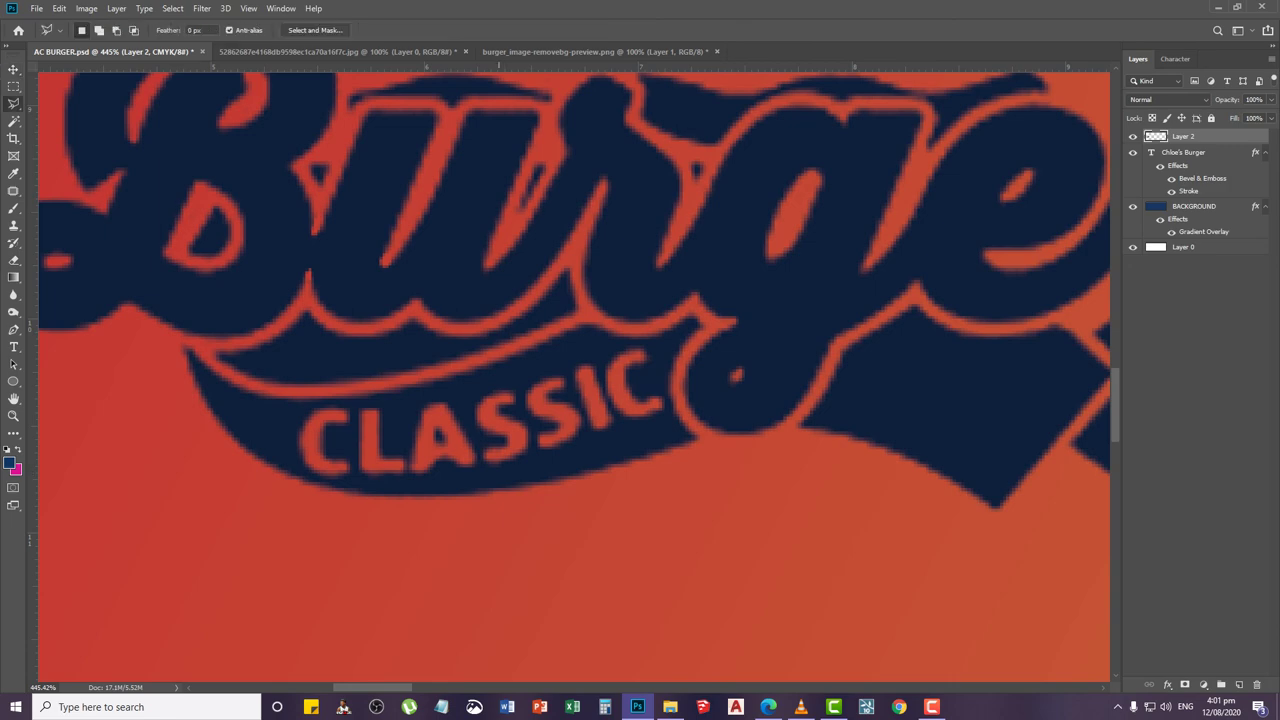
scroll(510, 430, up, 1)
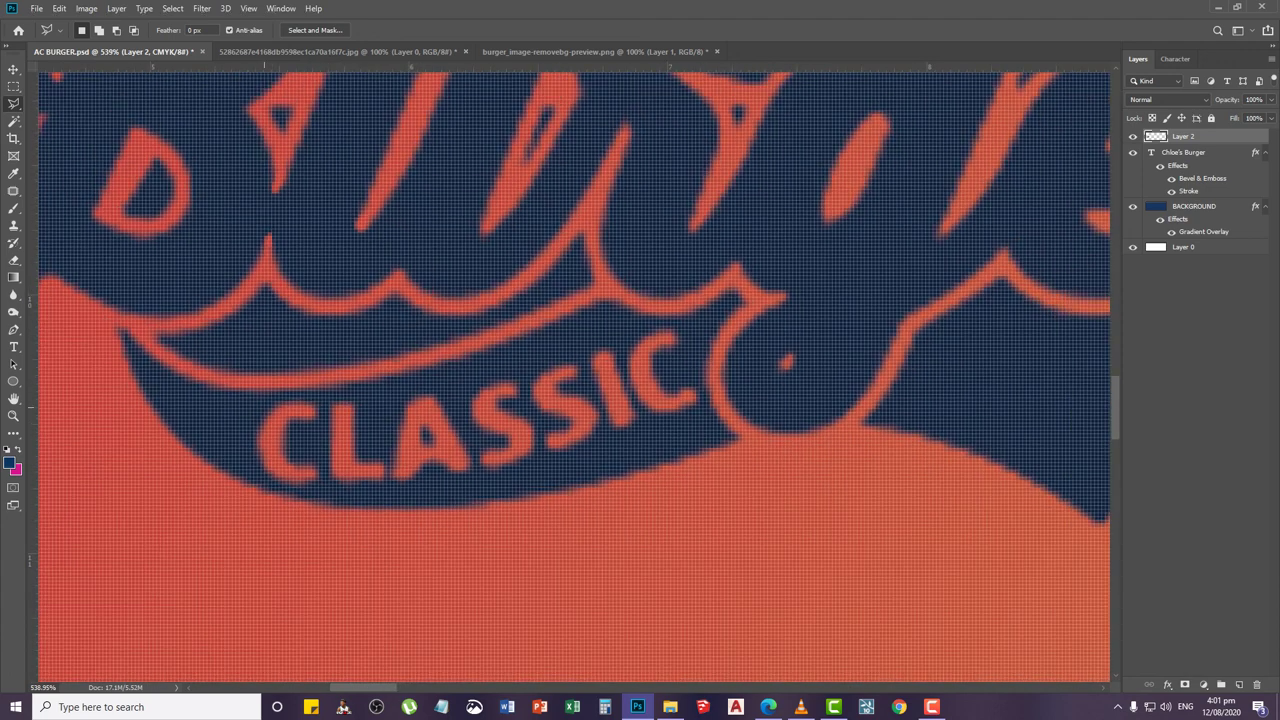
click(242, 404)
click(429, 384)
click(518, 349)
click(586, 332)
click(610, 325)
click(630, 322)
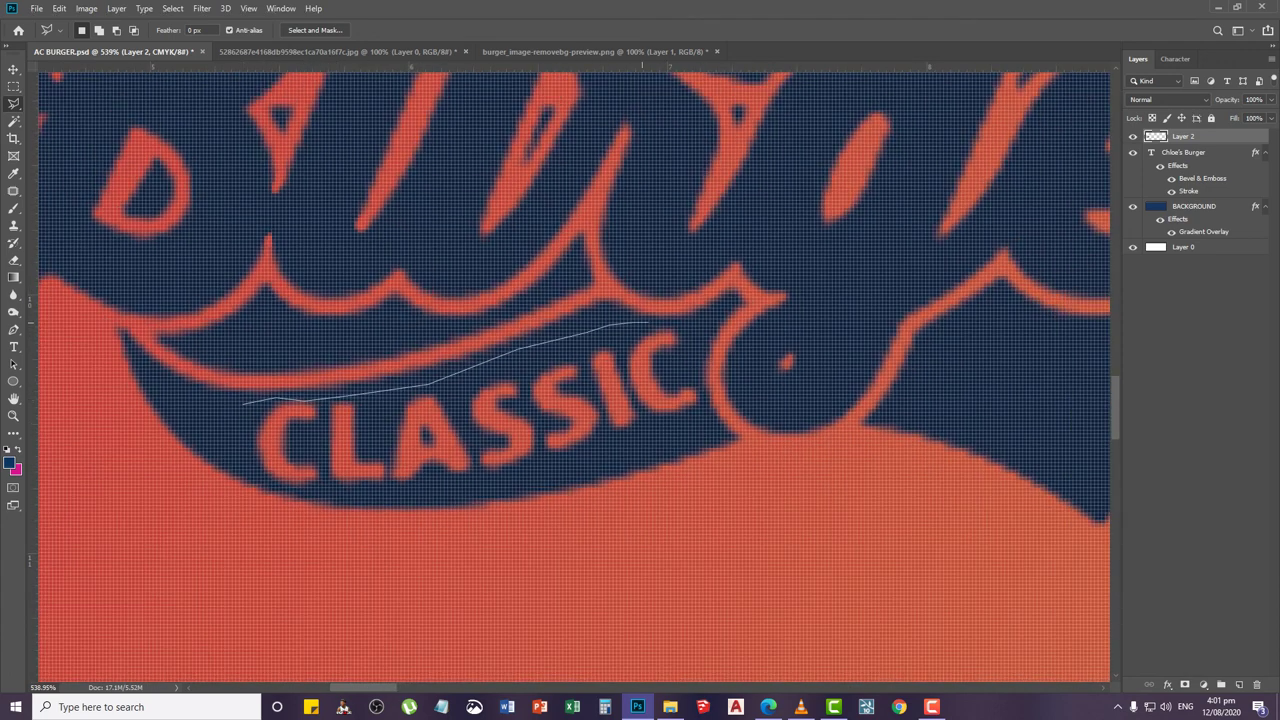
click(664, 322)
click(691, 348)
click(685, 366)
click(707, 416)
click(679, 440)
click(537, 478)
click(398, 488)
click(311, 505)
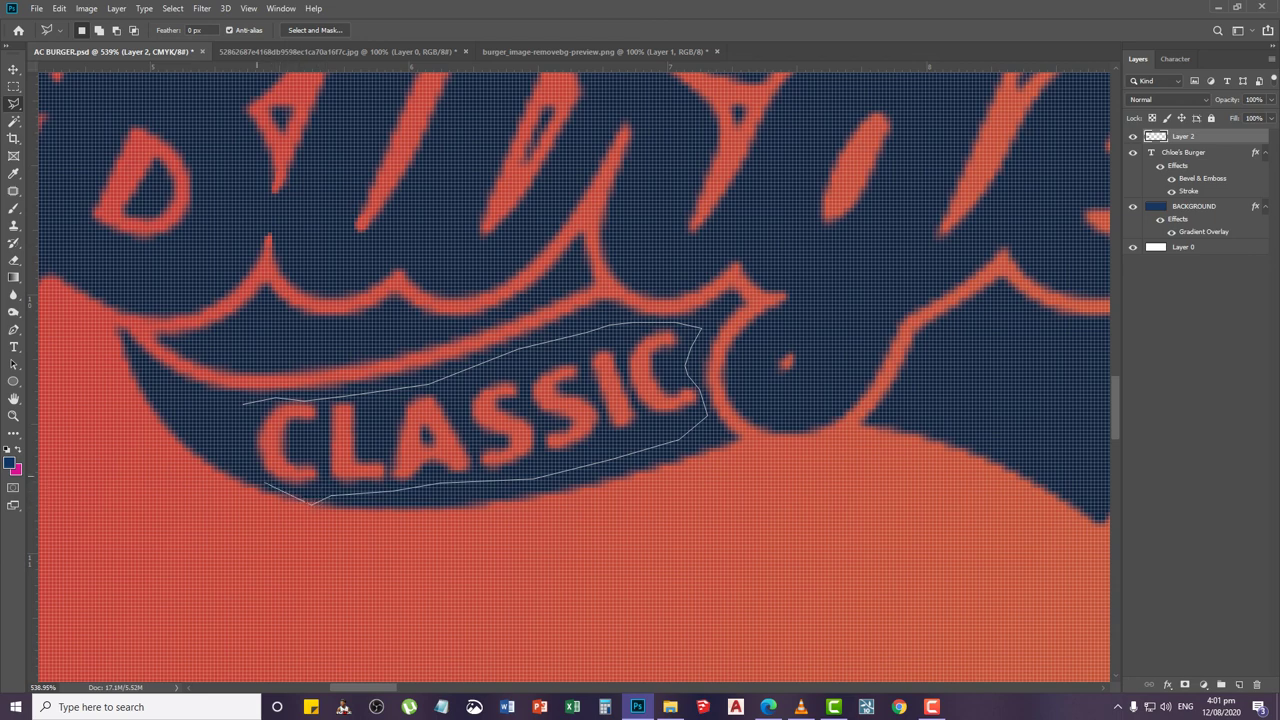
click(259, 477)
click(242, 405)
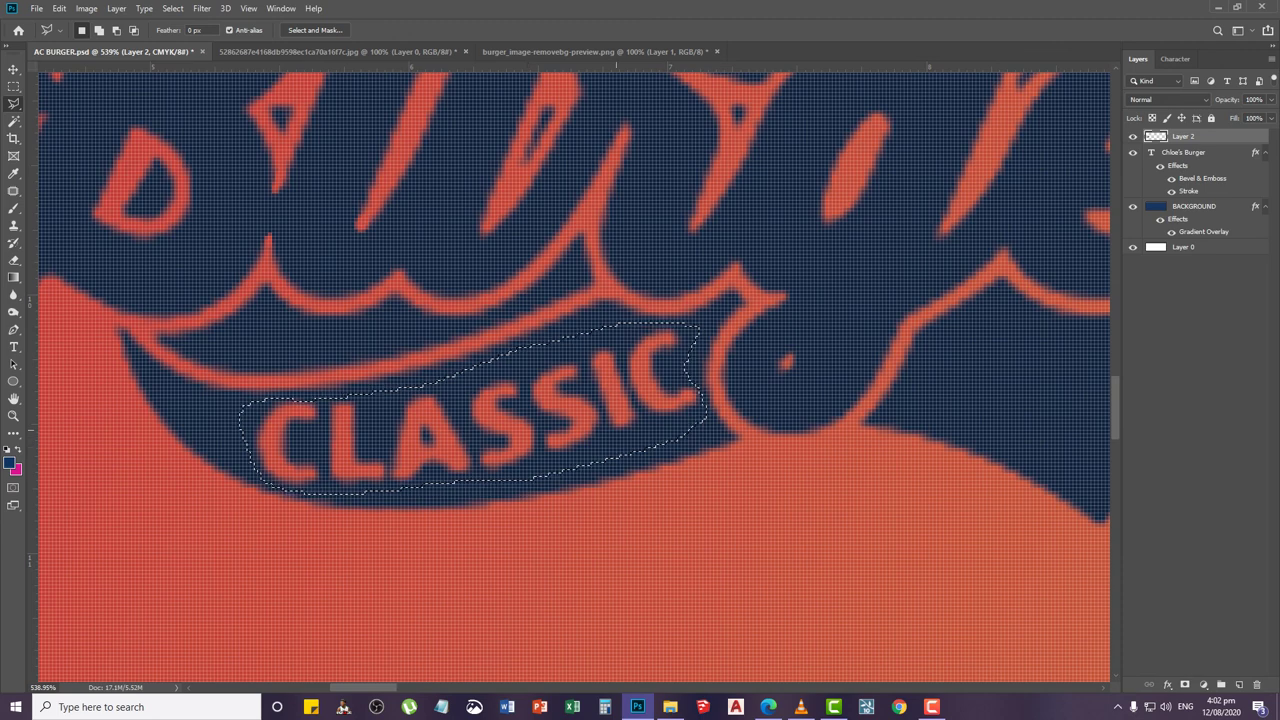
Fill the selected CLASSIC area of the ribbon with the logo's dark navy #0d1f3a, sampled from the artwork, and deselect it
key(alt+BackSpace)
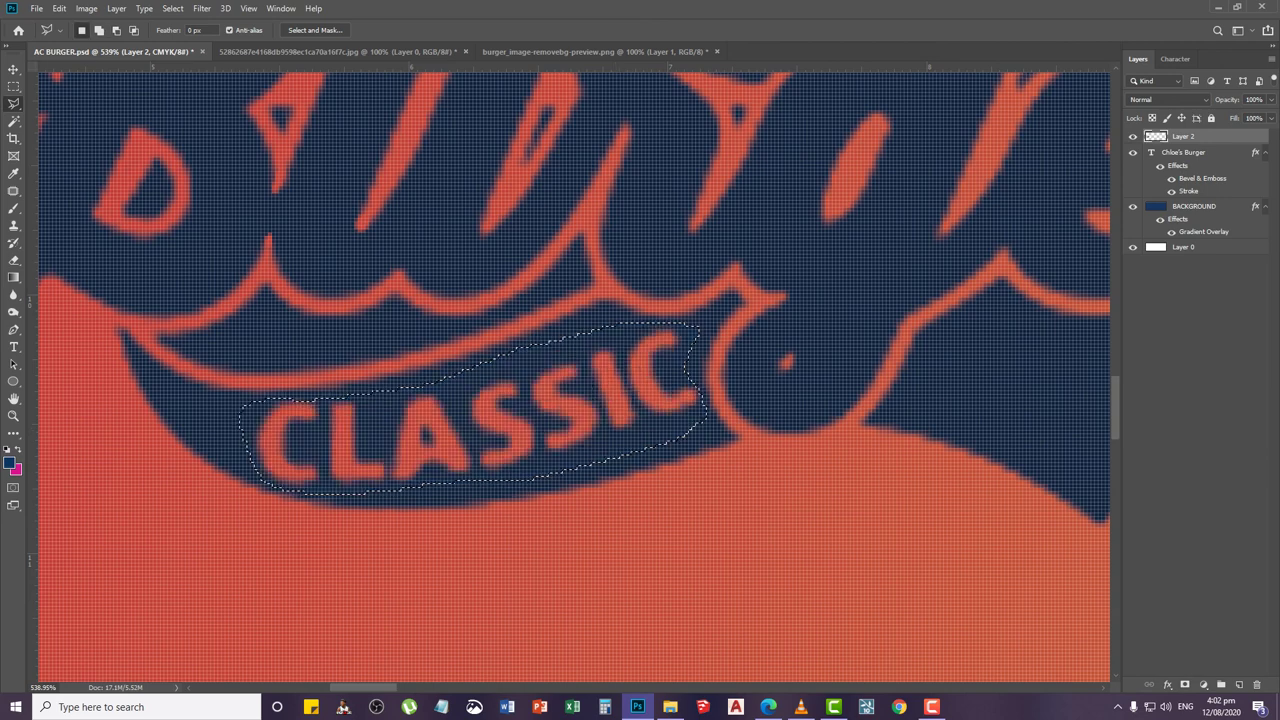
click(9, 463)
click(322, 246)
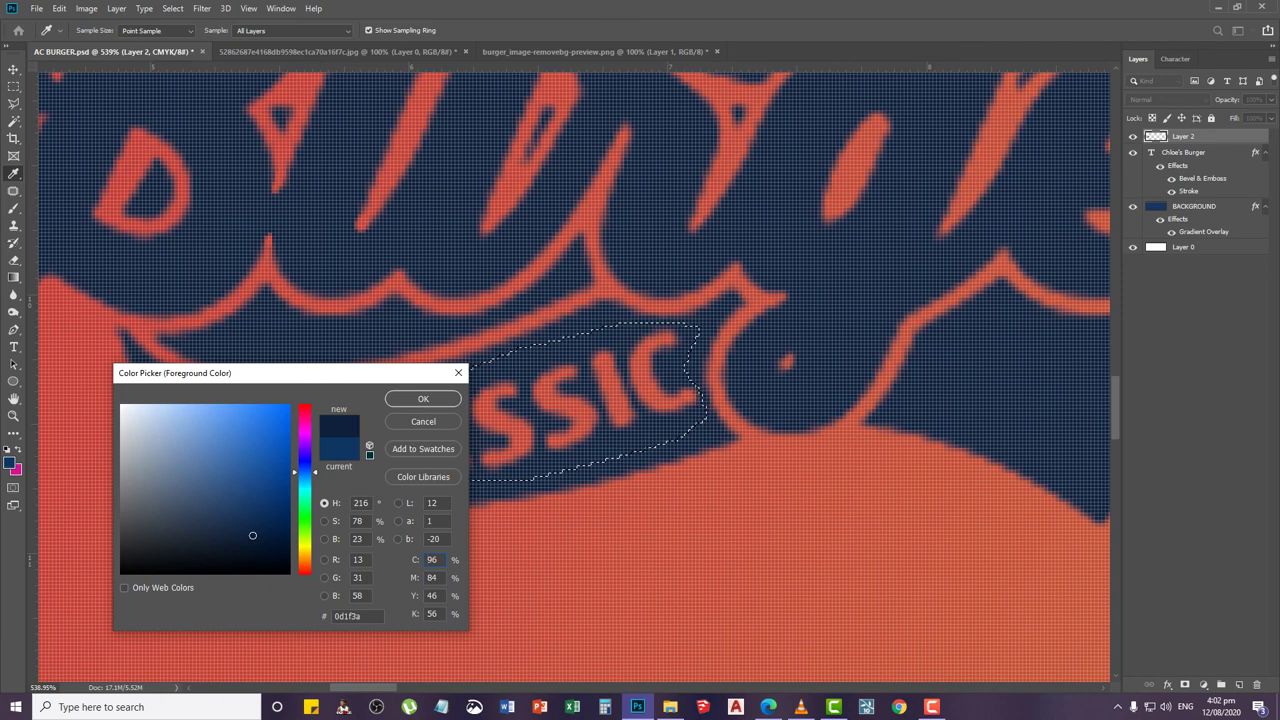
click(419, 398)
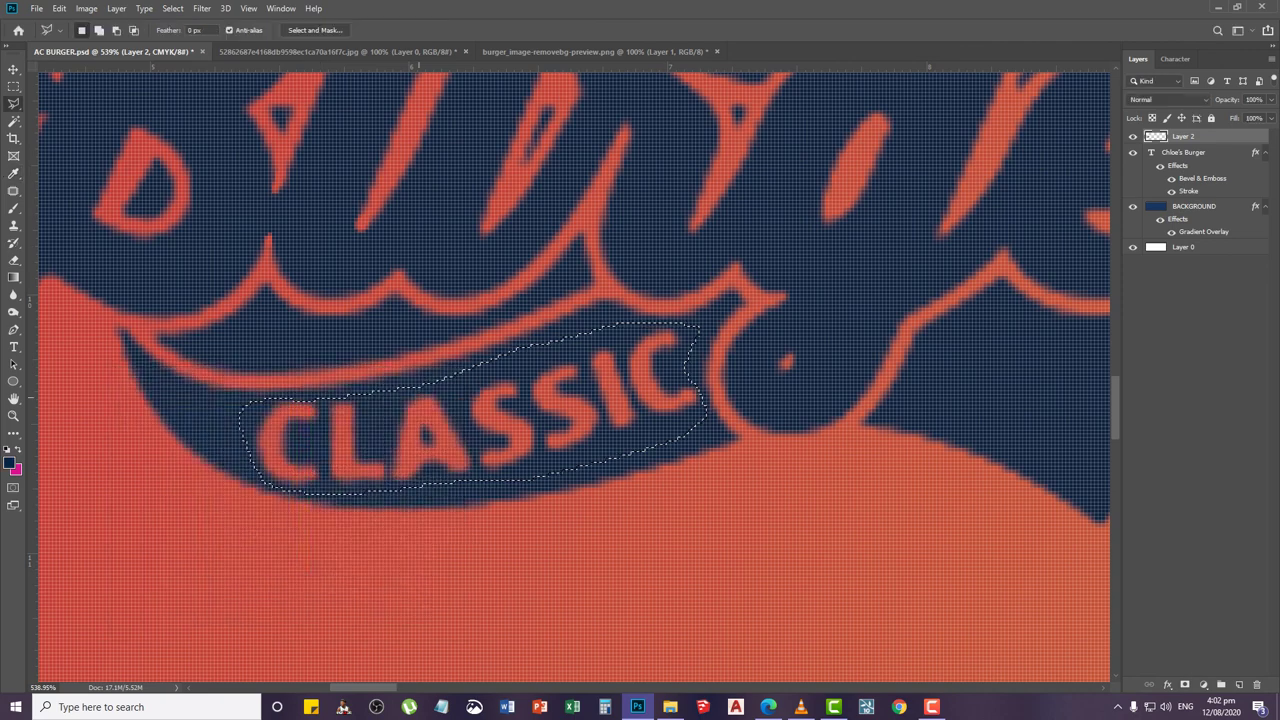
key(alt+BackSpace)
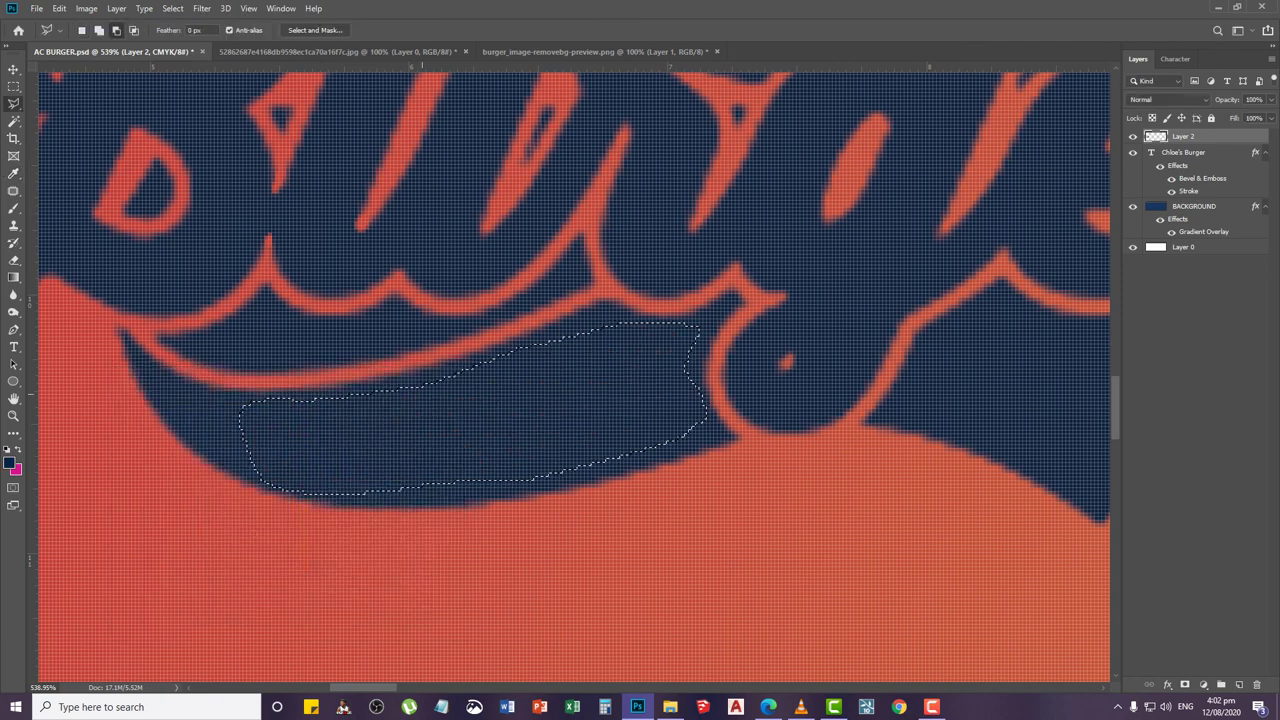
key(m)
key(ctrl+d)
key(z)
right_click(556, 456)
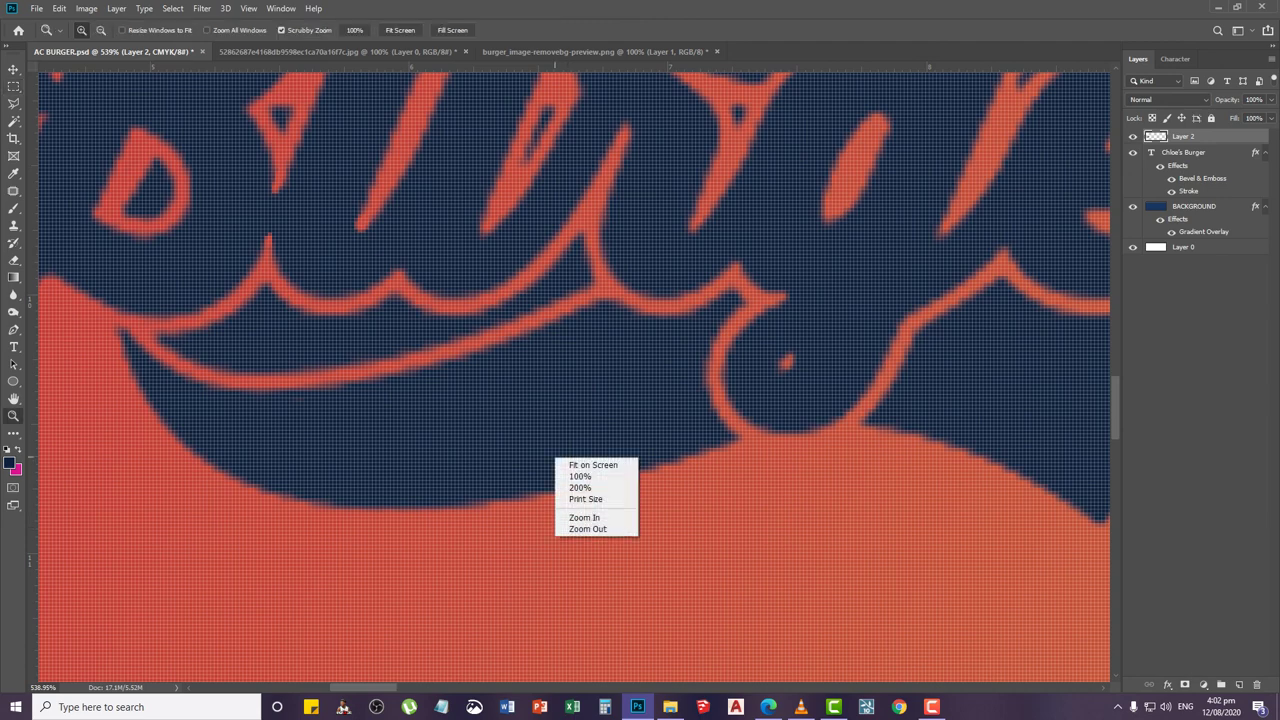
click(585, 464)
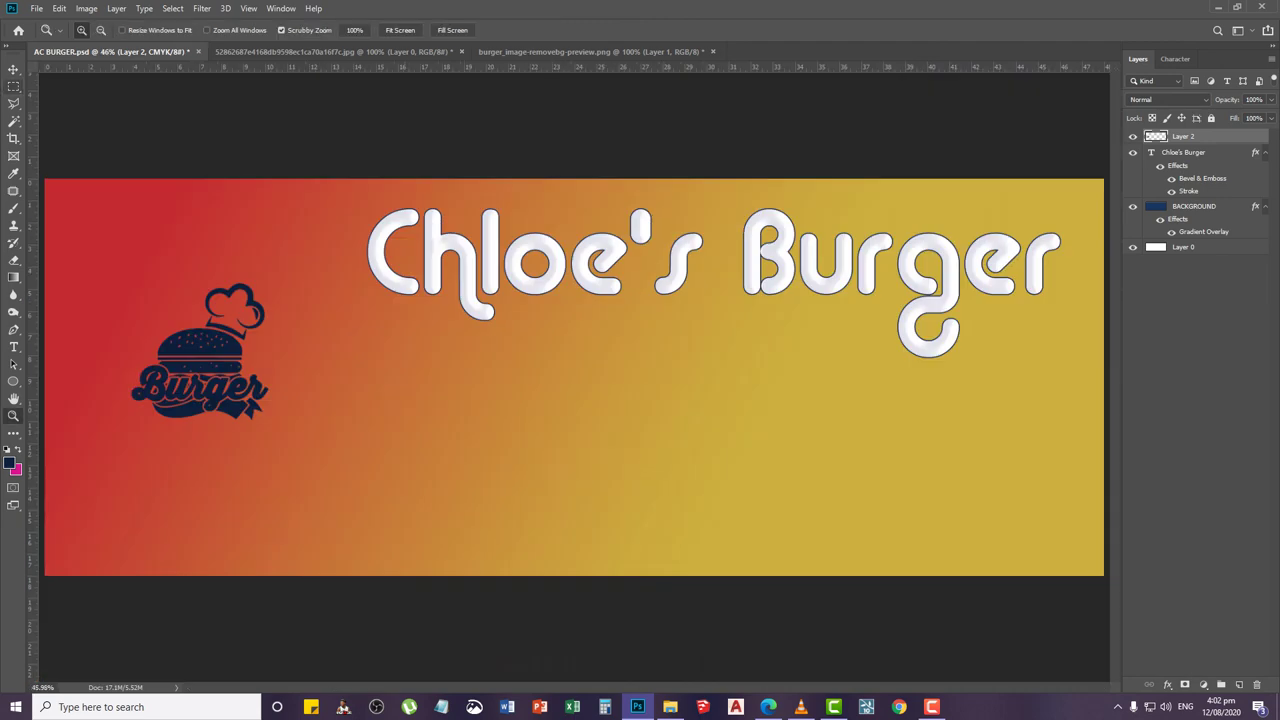
Move the burger logo on Layer 2 slightly up and toward the banner's left edge
key(v)
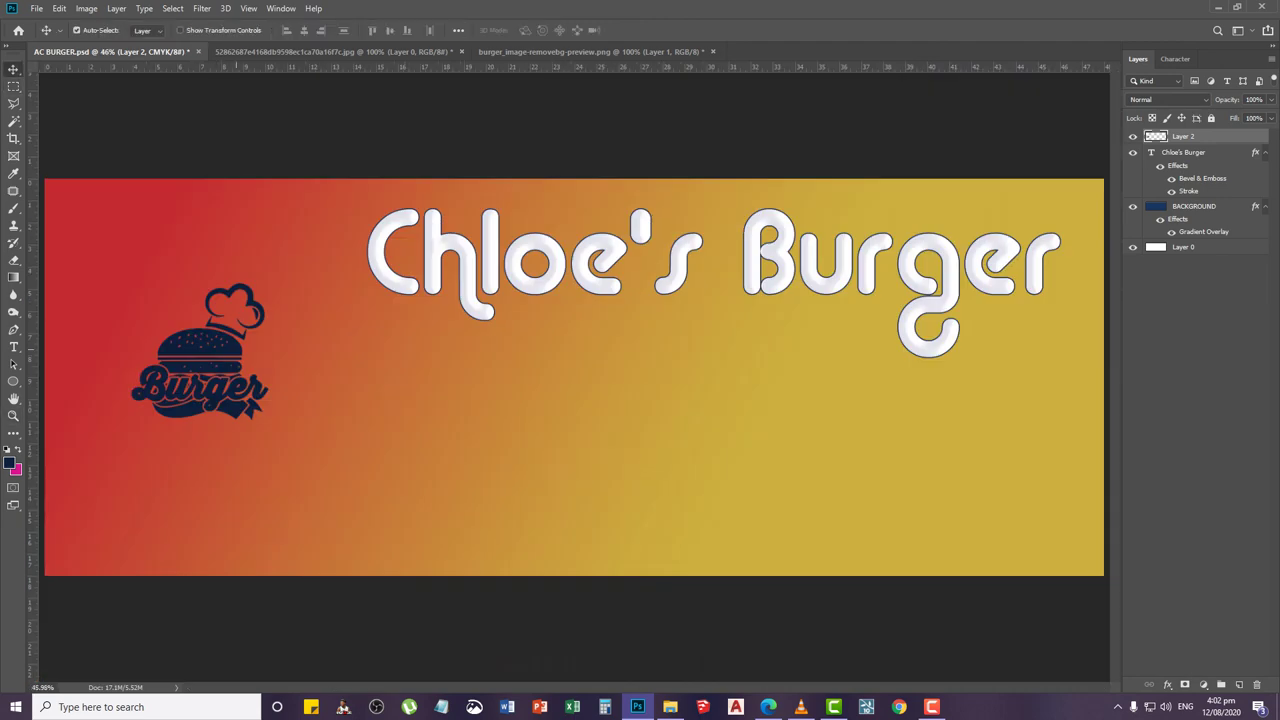
right_click(236, 350)
click(254, 358)
drag(248, 324, 210, 312)
scroll(193, 300, down, 2)
scroll(189, 297, up, 3)
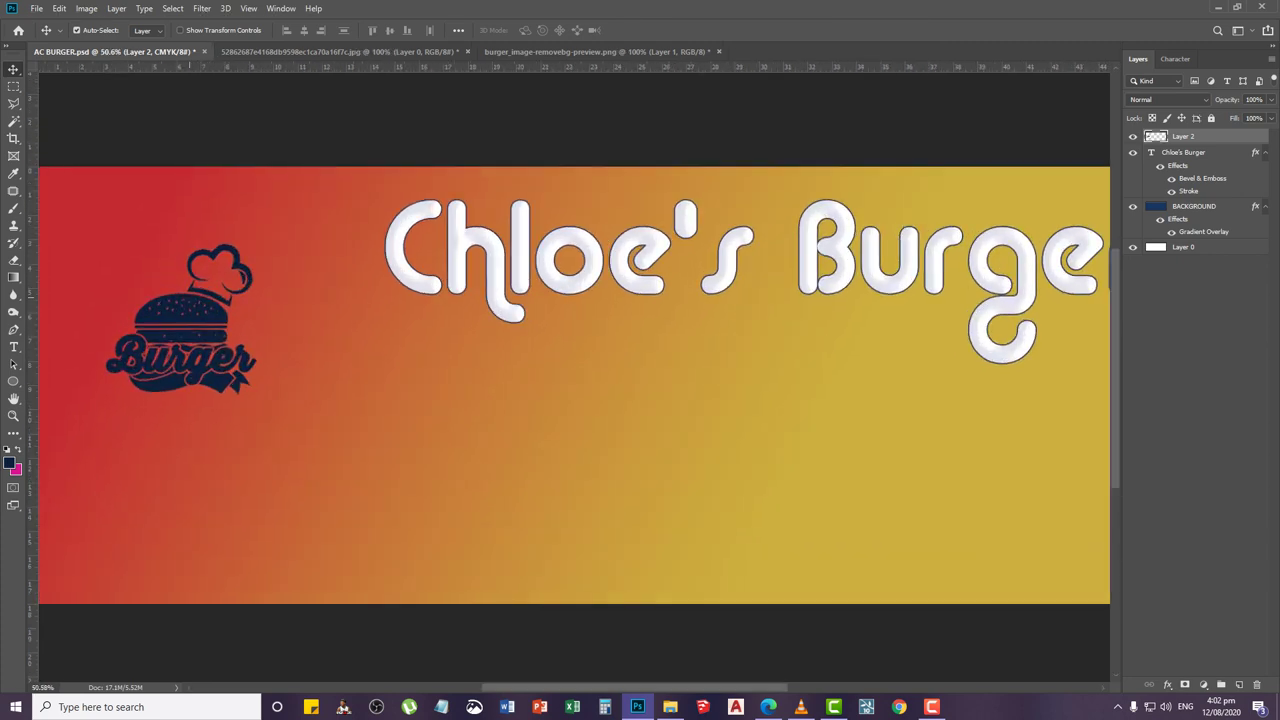
scroll(385, 344, down, 2)
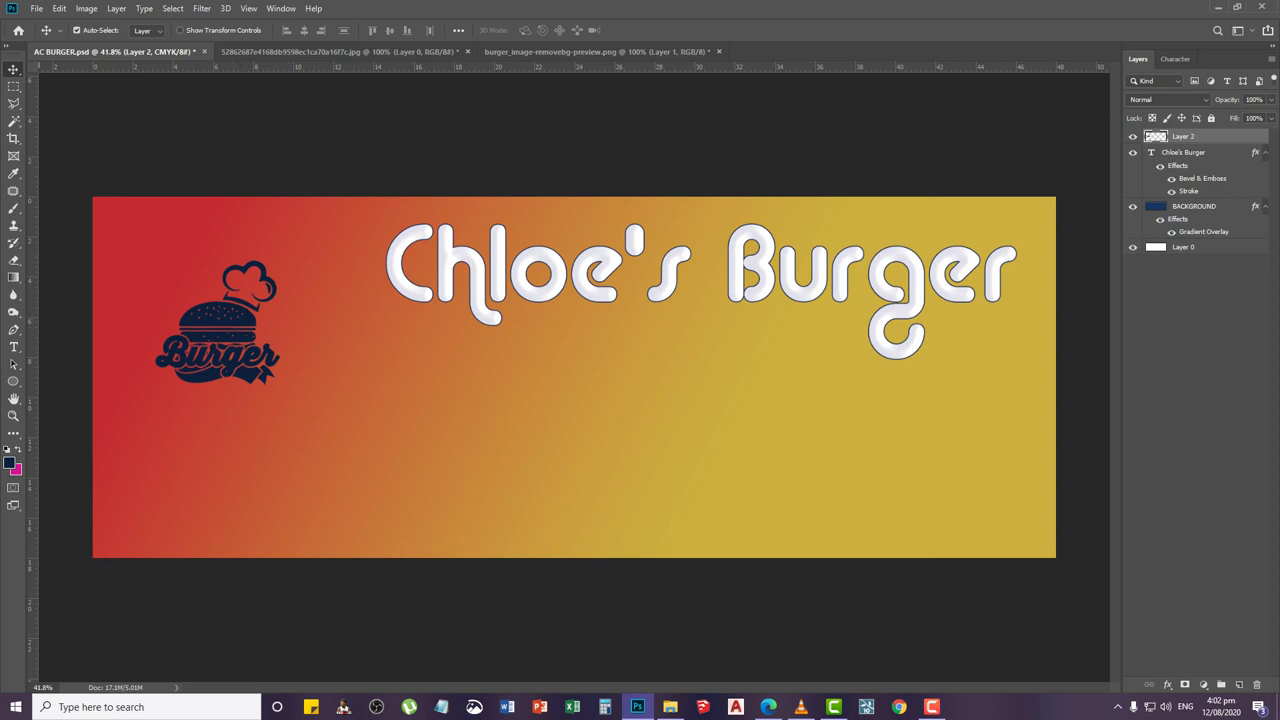
Draw a circular Elliptical Marquee selection around the burger logo and add a new layer with default settings for it
right_click(13, 87)
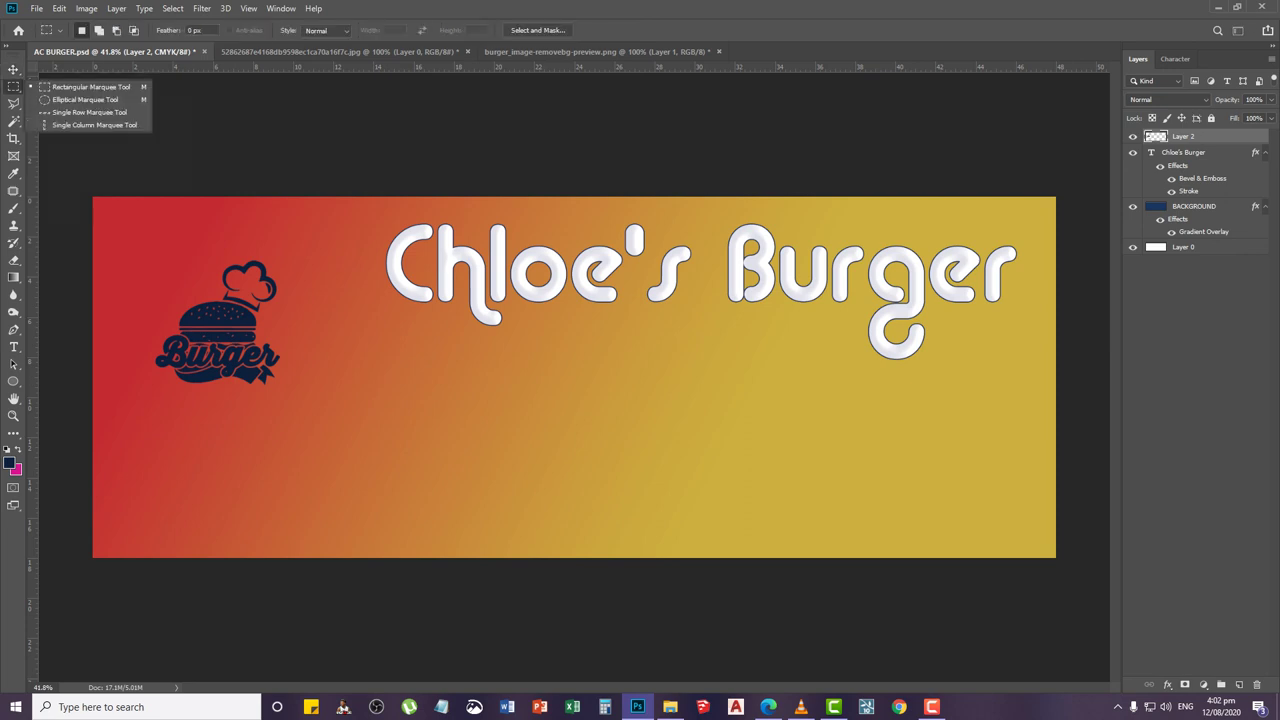
click(85, 99)
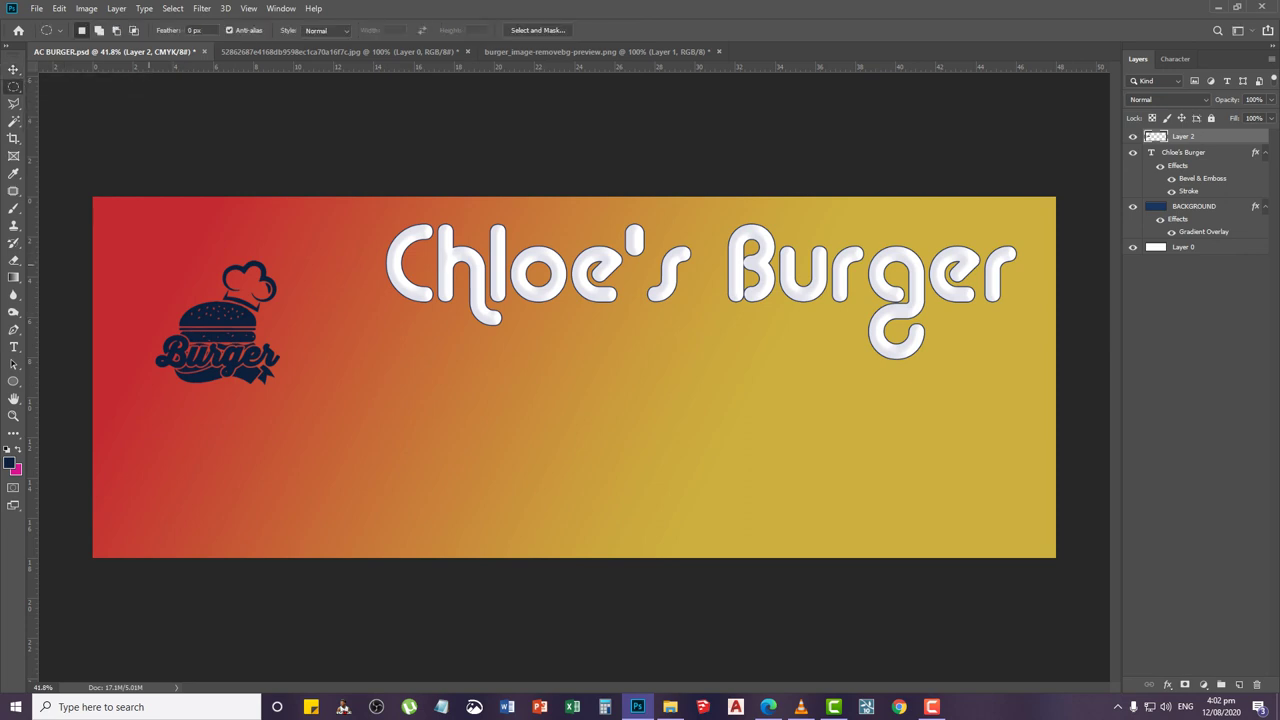
drag(149, 266, 406, 442)
key(ctrl+shift+n)
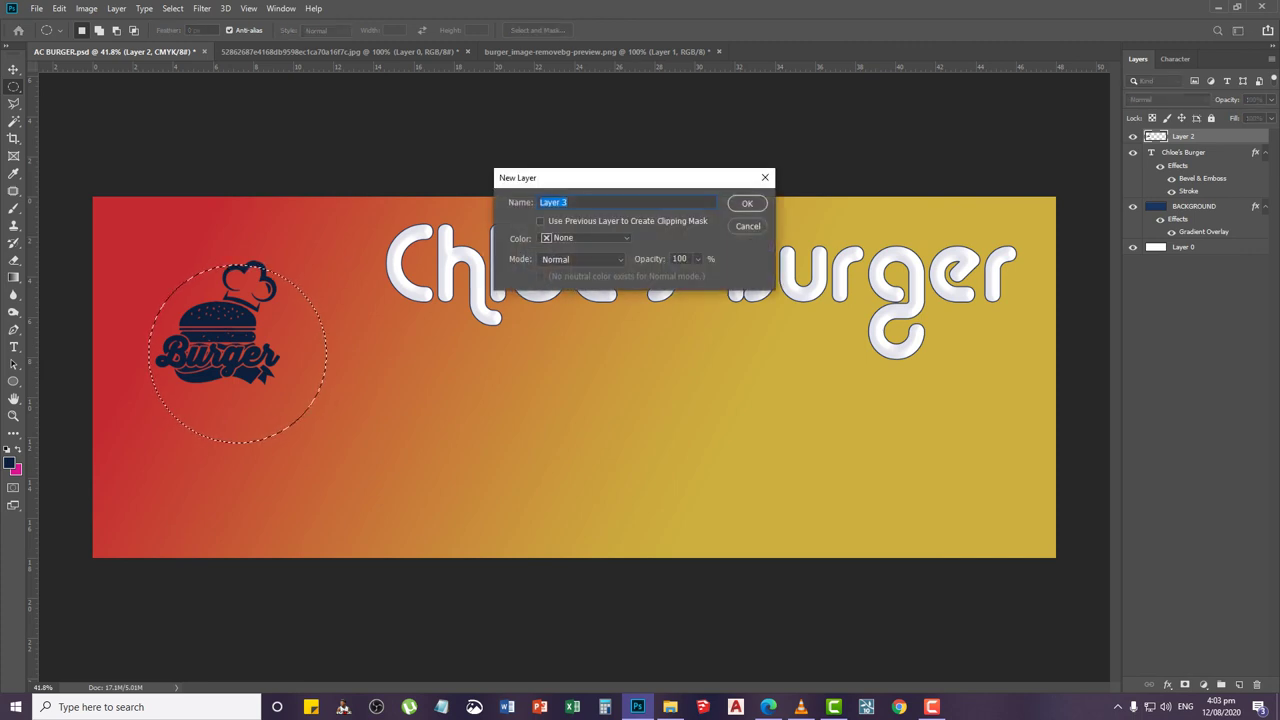
key(Return)
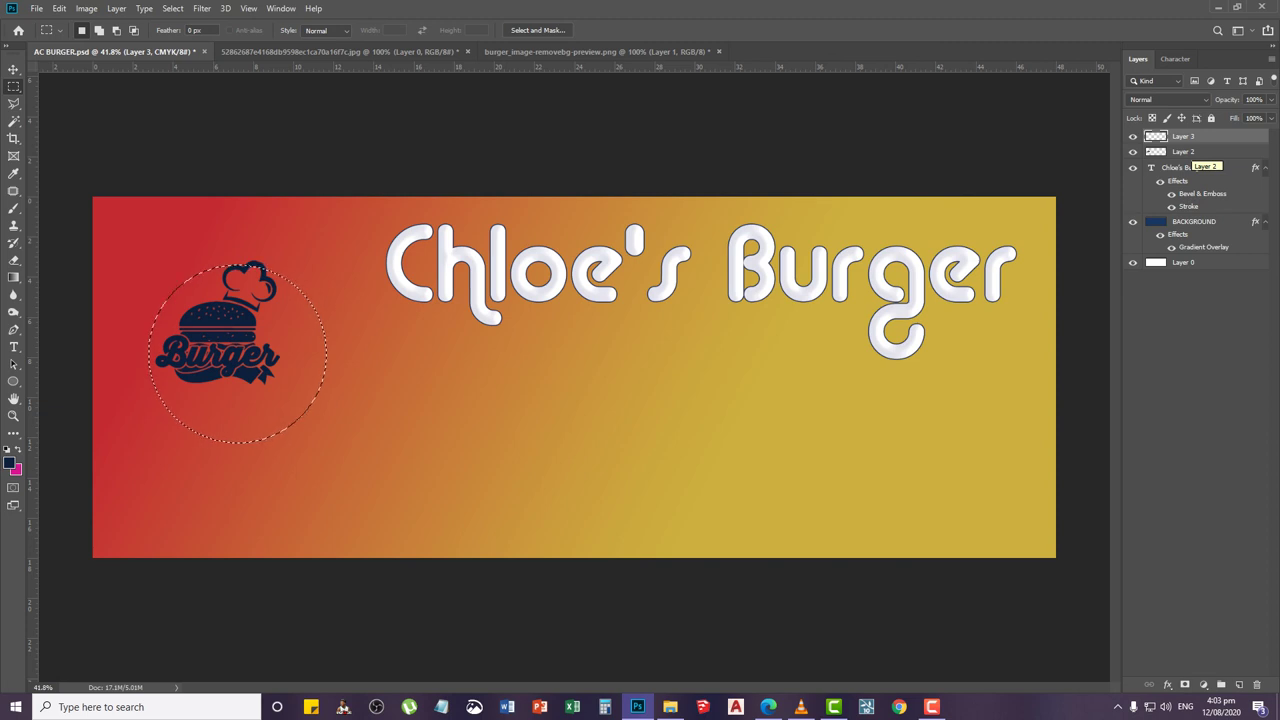
Set the foreground colour to a bright, fully saturated orange, fill the circular selection with it on Layer 3, and deselect
click(9, 461)
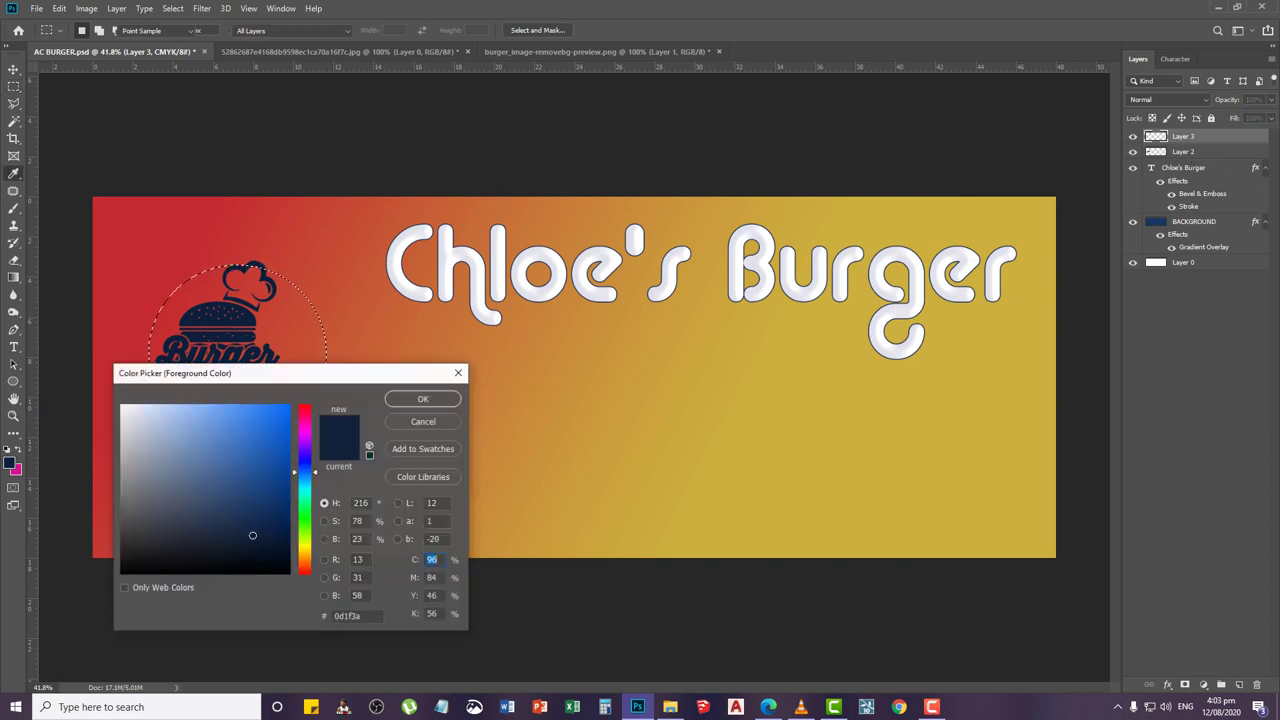
click(305, 552)
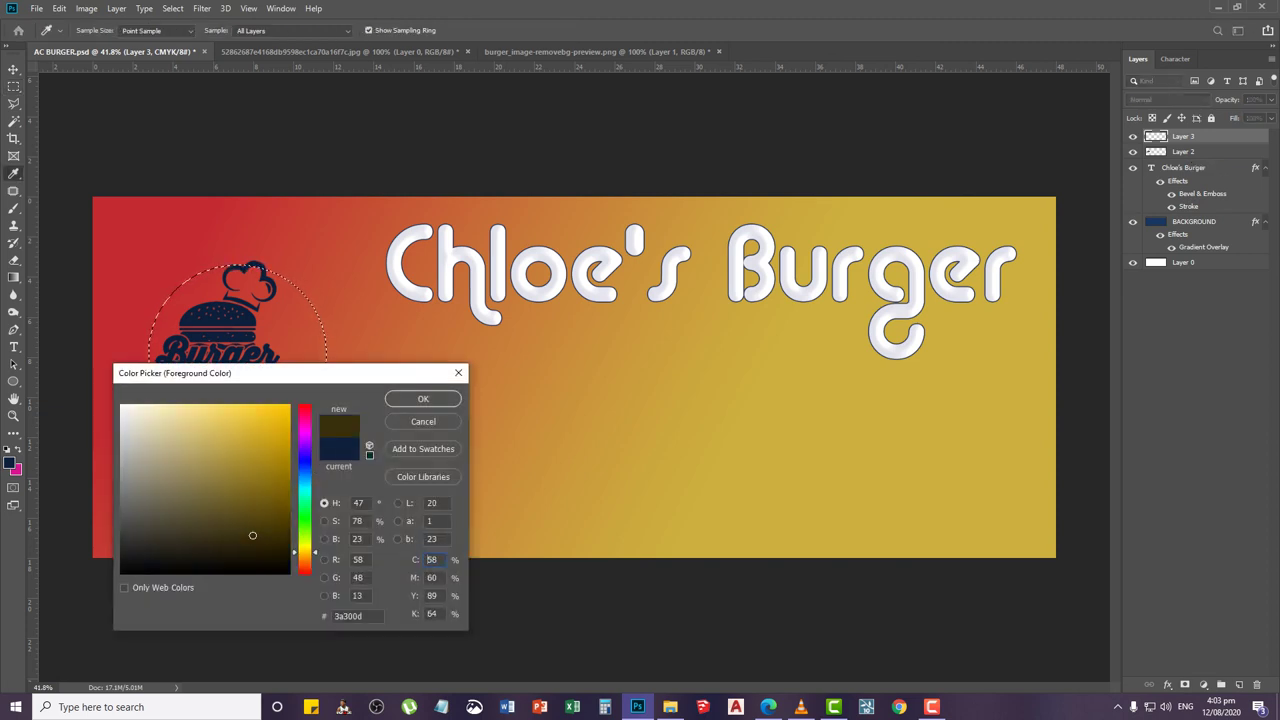
click(289, 405)
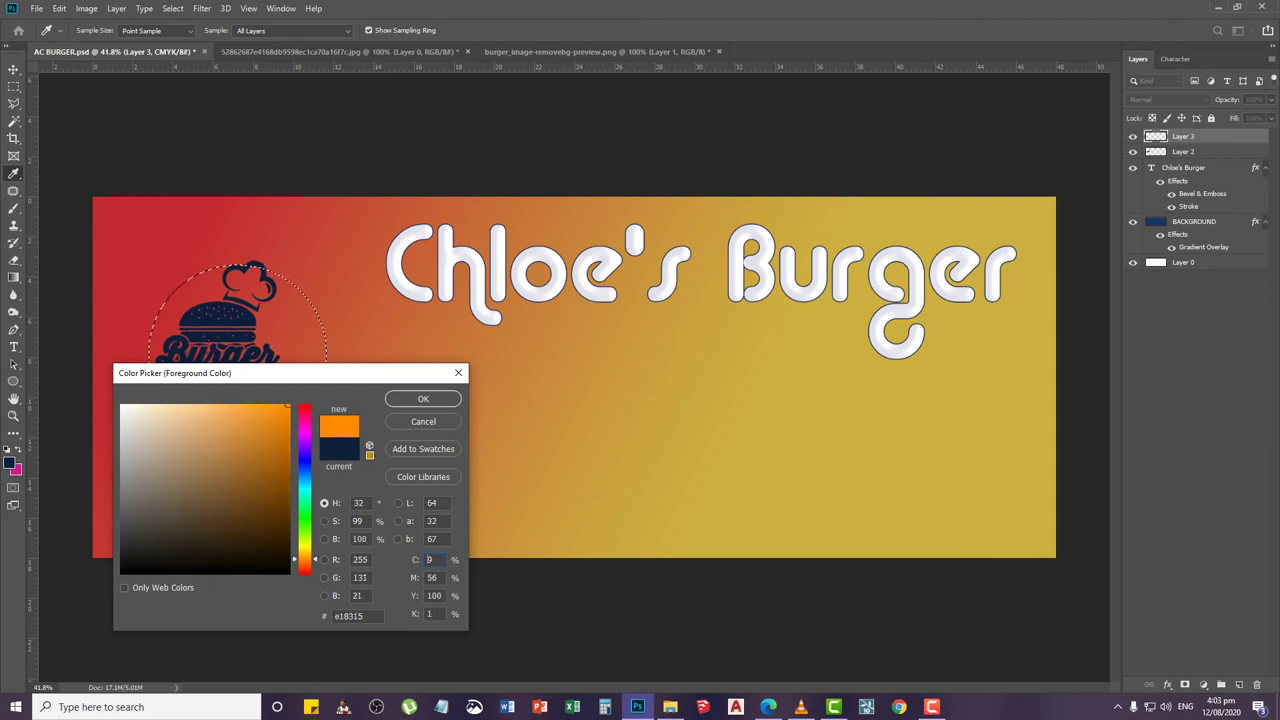
click(430, 559)
click(423, 398)
key(m)
key(alt+BackSpace)
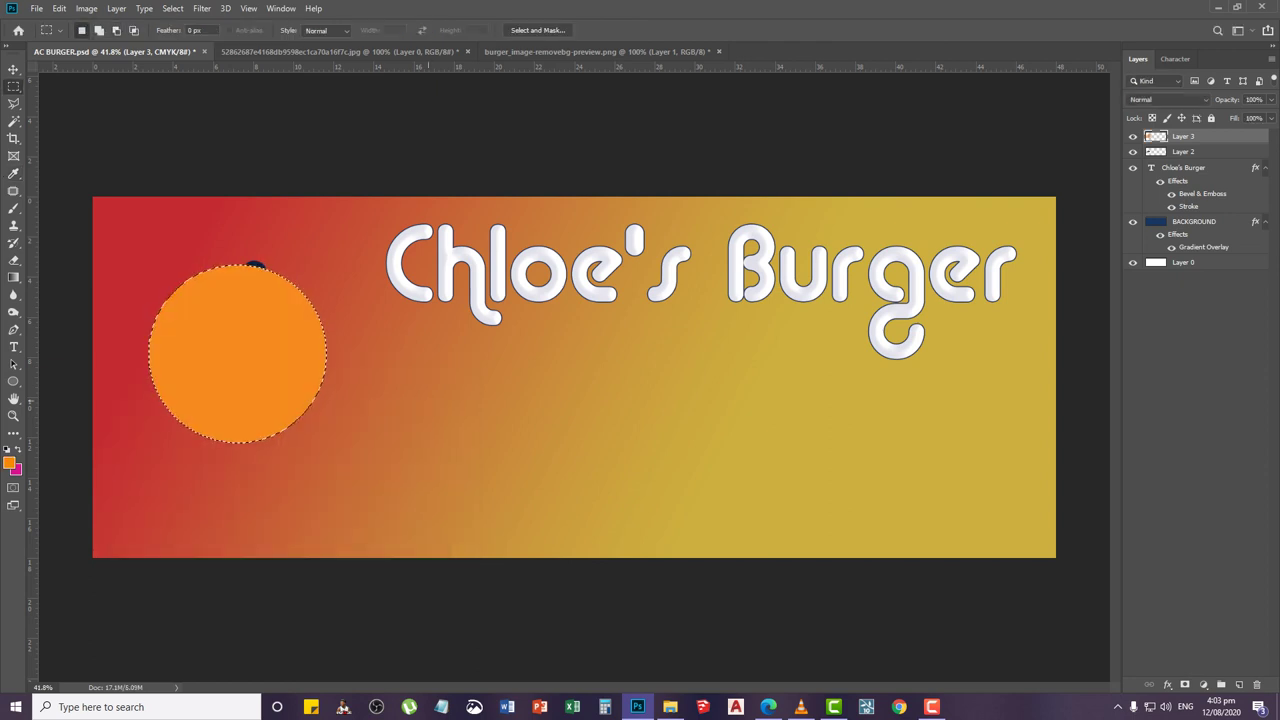
key(ctrl+d)
Place the orange circle's Layer 3 beneath the logo's Layer 2 and shift the circle up and left behind the logo
key(v)
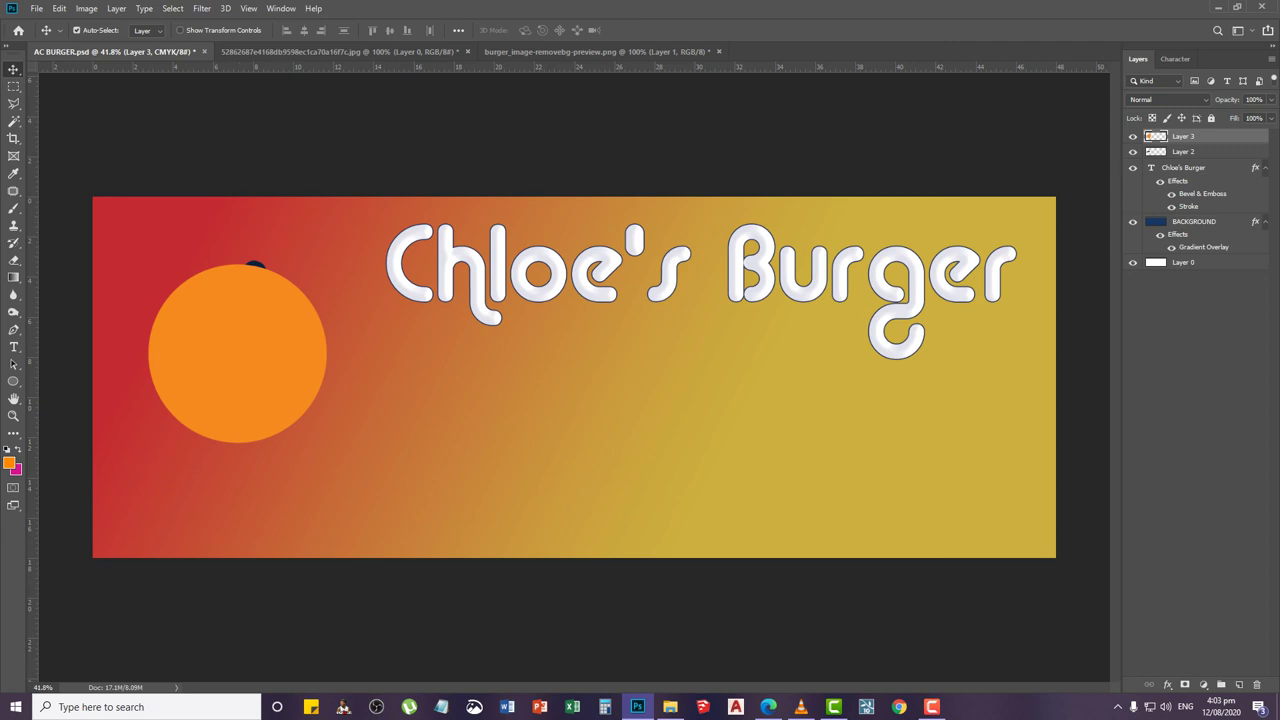
drag(1160, 136, 1158, 158)
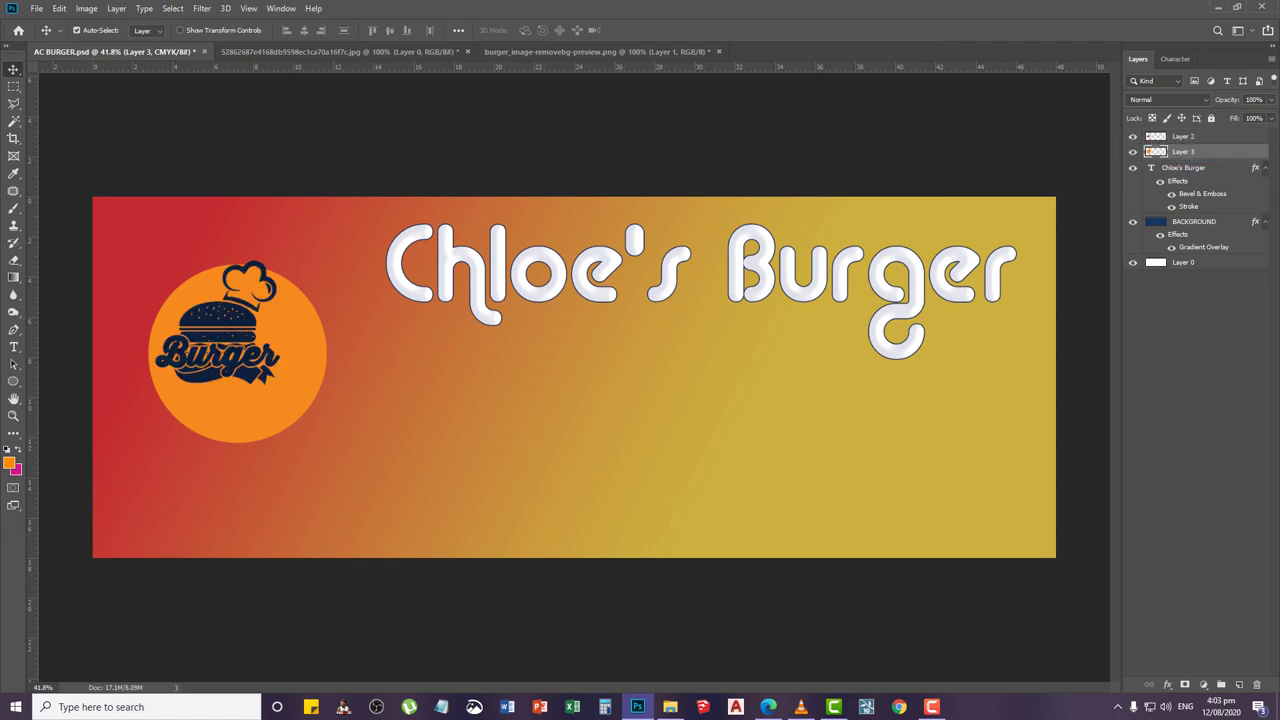
right_click(303, 345)
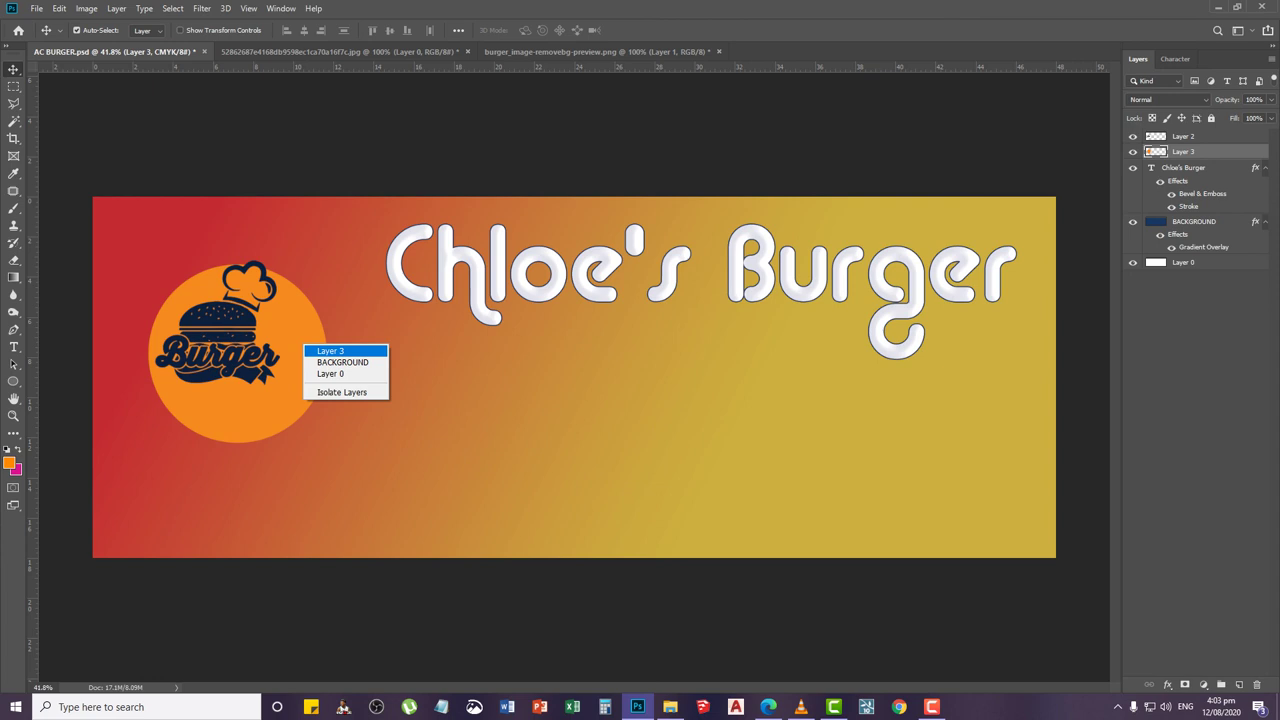
click(330, 351)
drag(323, 319, 312, 288)
Scale the orange circle up proportionally to about 108.6%
key(ctrl+t)
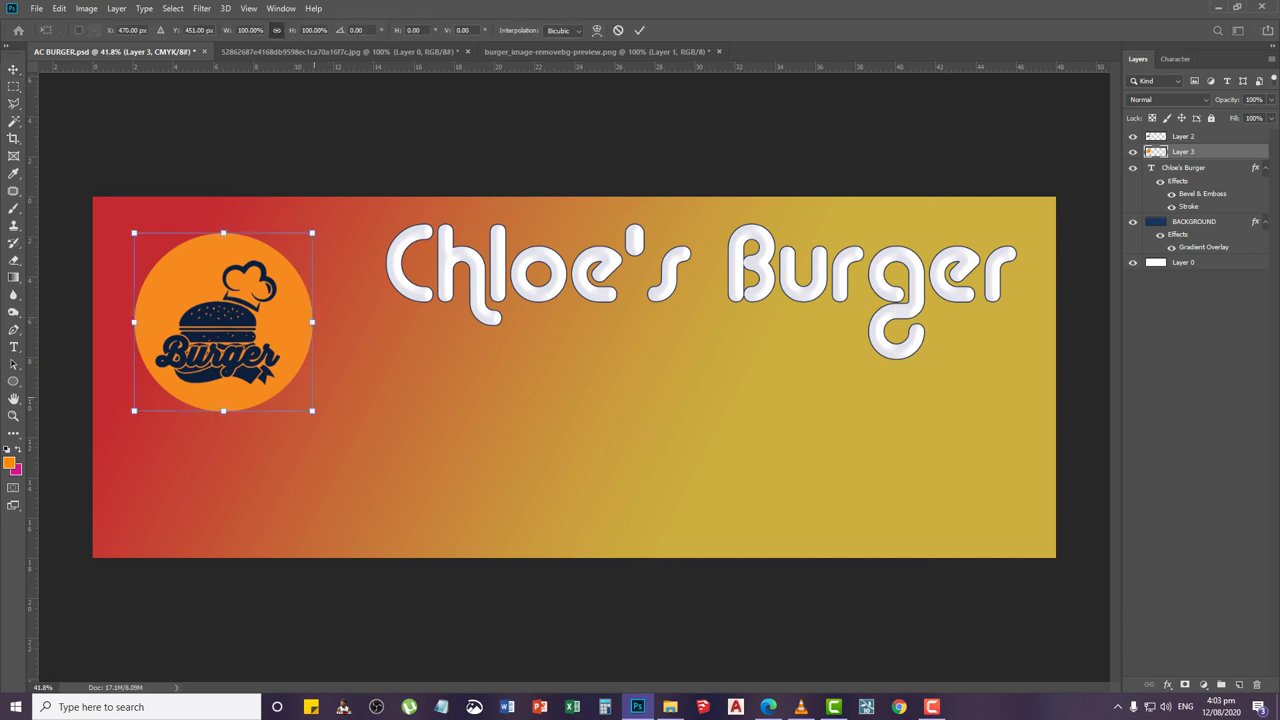
drag(317, 415, 327, 425)
key(Return)
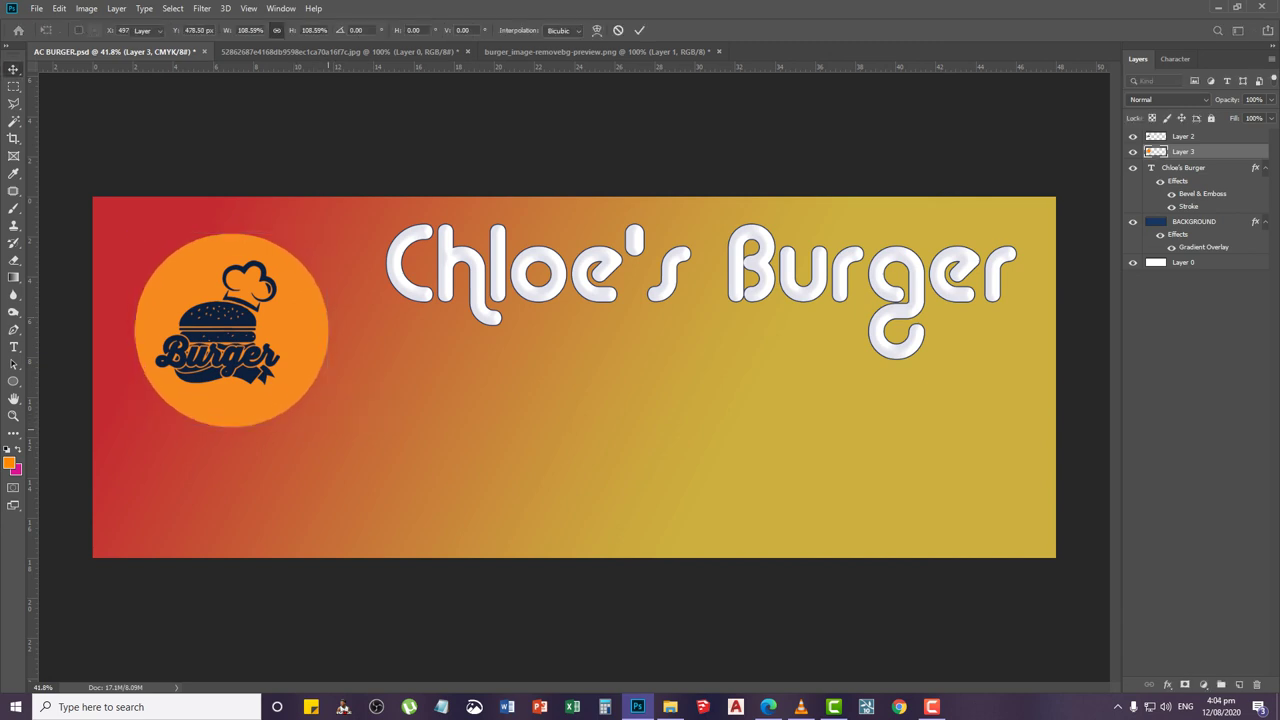
Move the enlarged orange circle into the banner's upper-left corner, leaving a small, even margin to the top and left edges
right_click(309, 344)
click(335, 350)
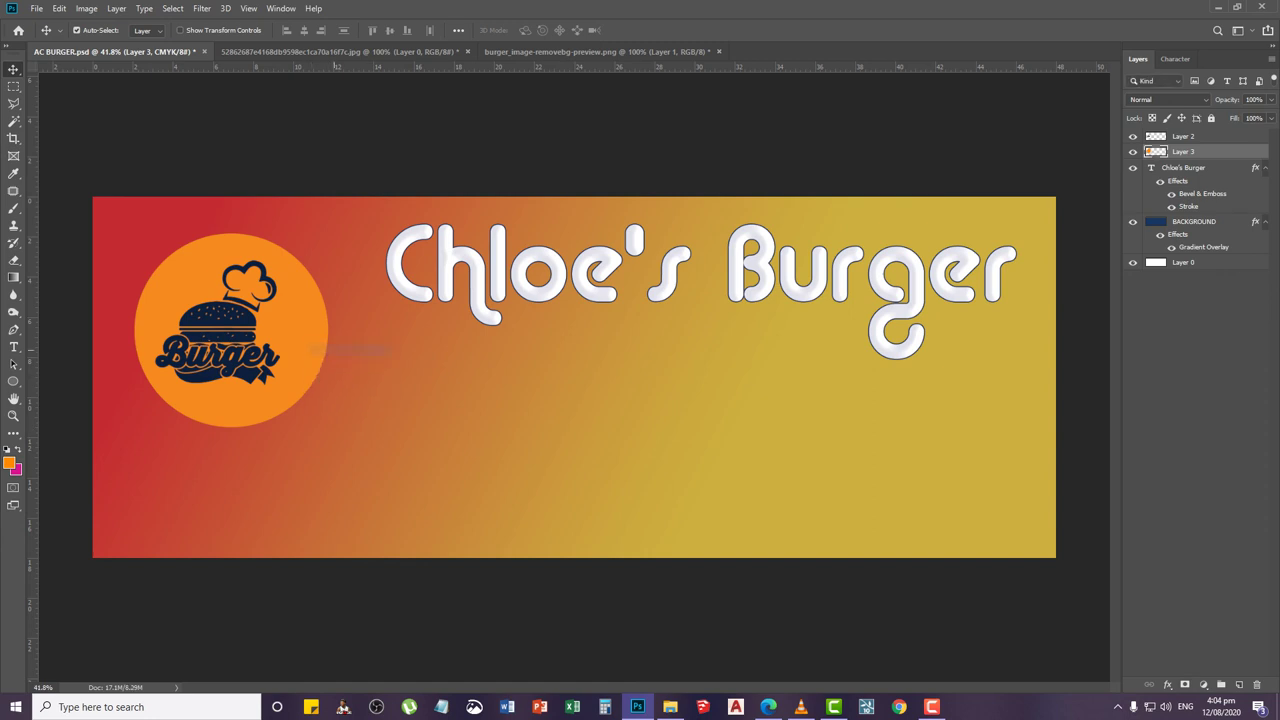
drag(296, 269, 274, 261)
key(Up)
key(Up)
key(Up)
key(Up)
key(Up)
key(Up)
key(Up)
key(Up)
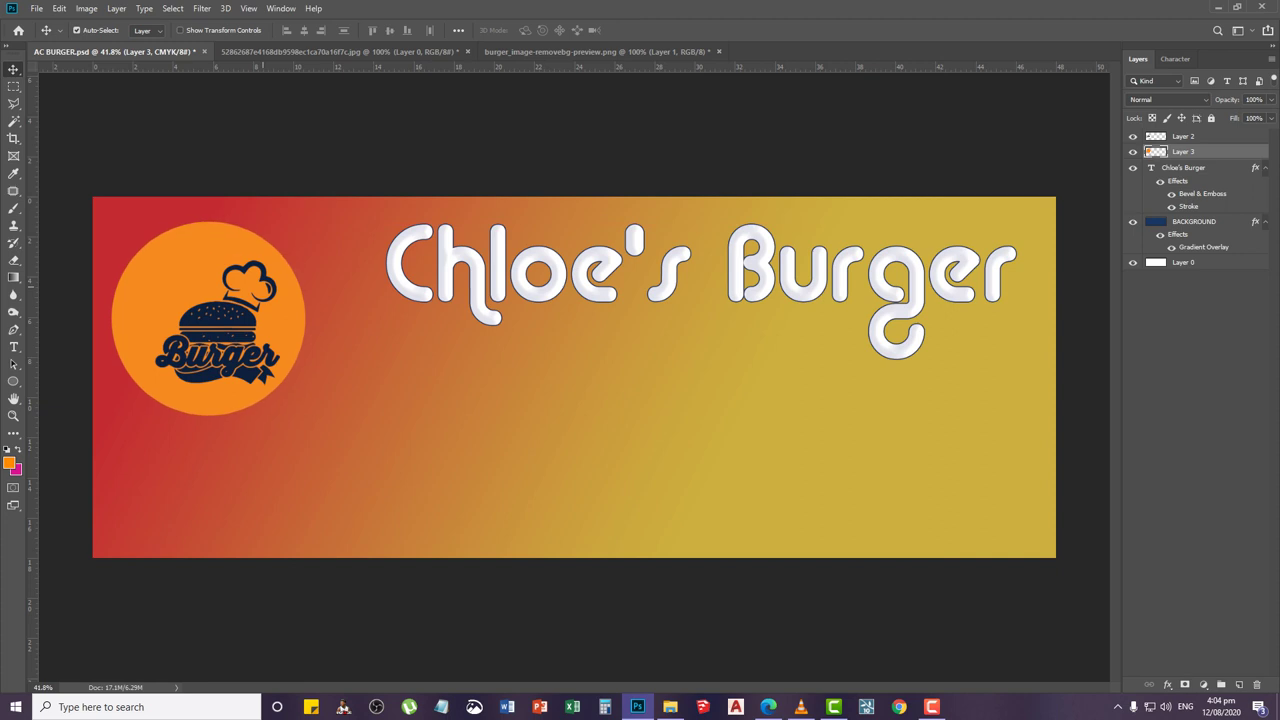
key(Right)
key(Right)
key(Right)
key(Right)
Move the burger logo on Layer 2 up and left until it sits centred inside the orange circle
right_click(245, 317)
click(268, 324)
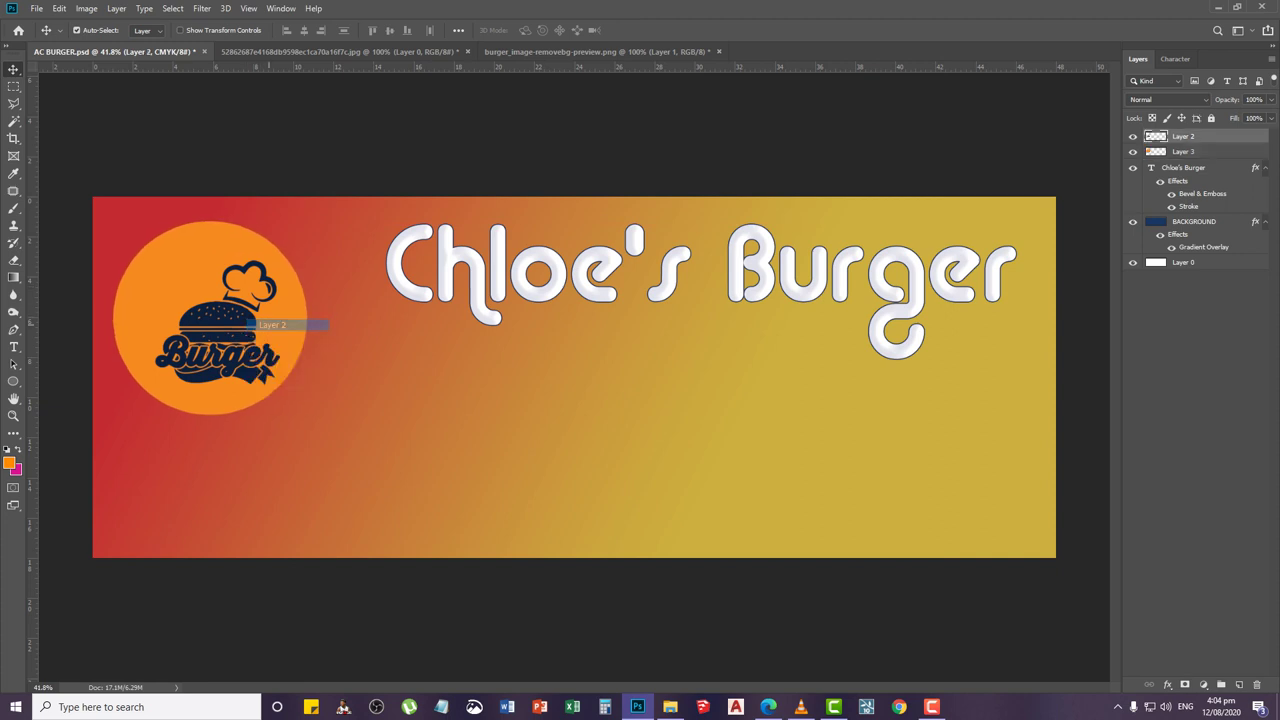
key(Up)
key(Up)
key(Up)
key(Up)
key(Up)
key(Up)
key(Up)
key(Up)
key(Up)
key(Up)
key(Up)
key(Up)
key(Up)
key(Up)
drag(270, 316, 254, 308)
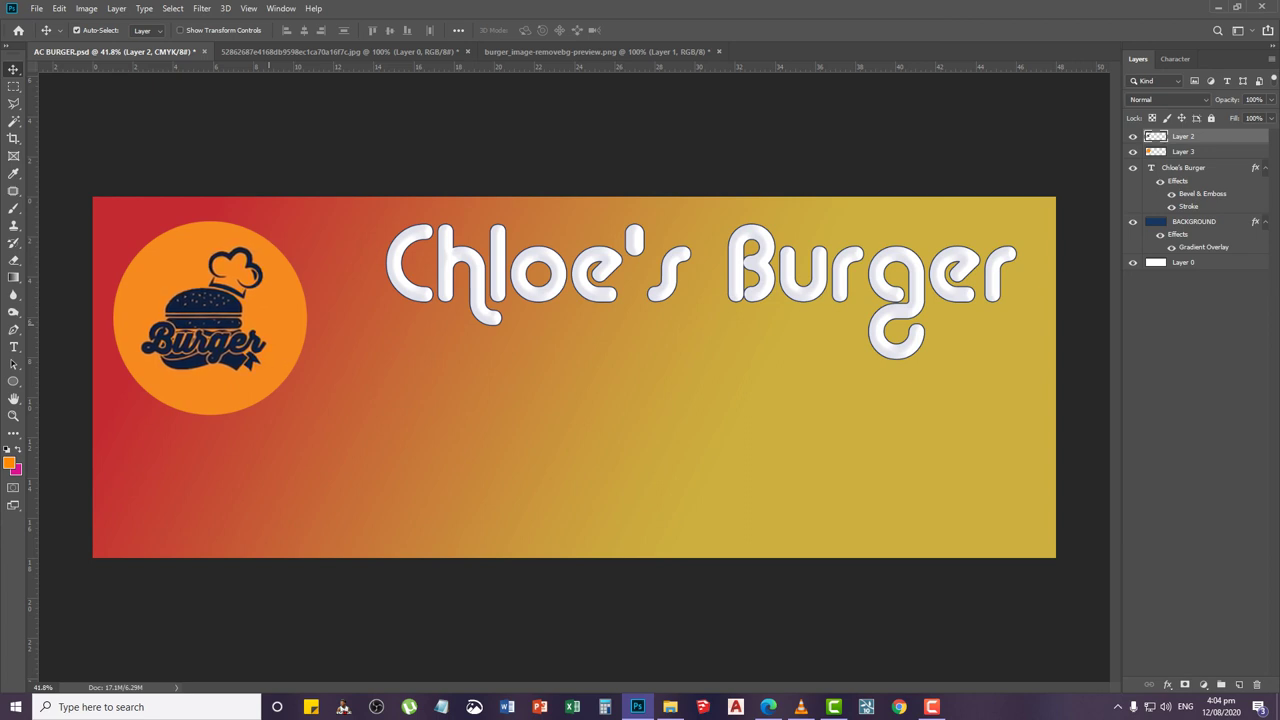
key(Left)
key(Left)
key(Left)
key(Left)
key(Left)
key(Left)
key(Right)
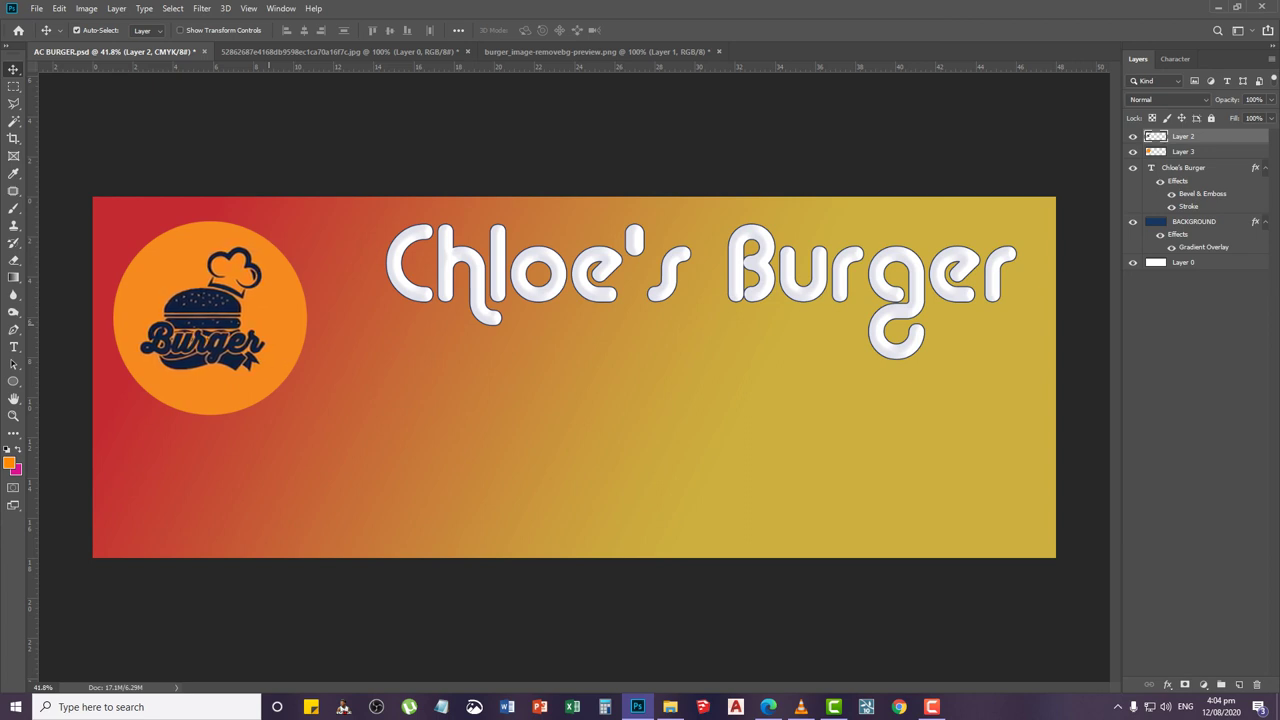
Select Layer 2 and Layer 3 together and scale the logo and its orange circle up slightly as one
ctrl+click(1184, 152)
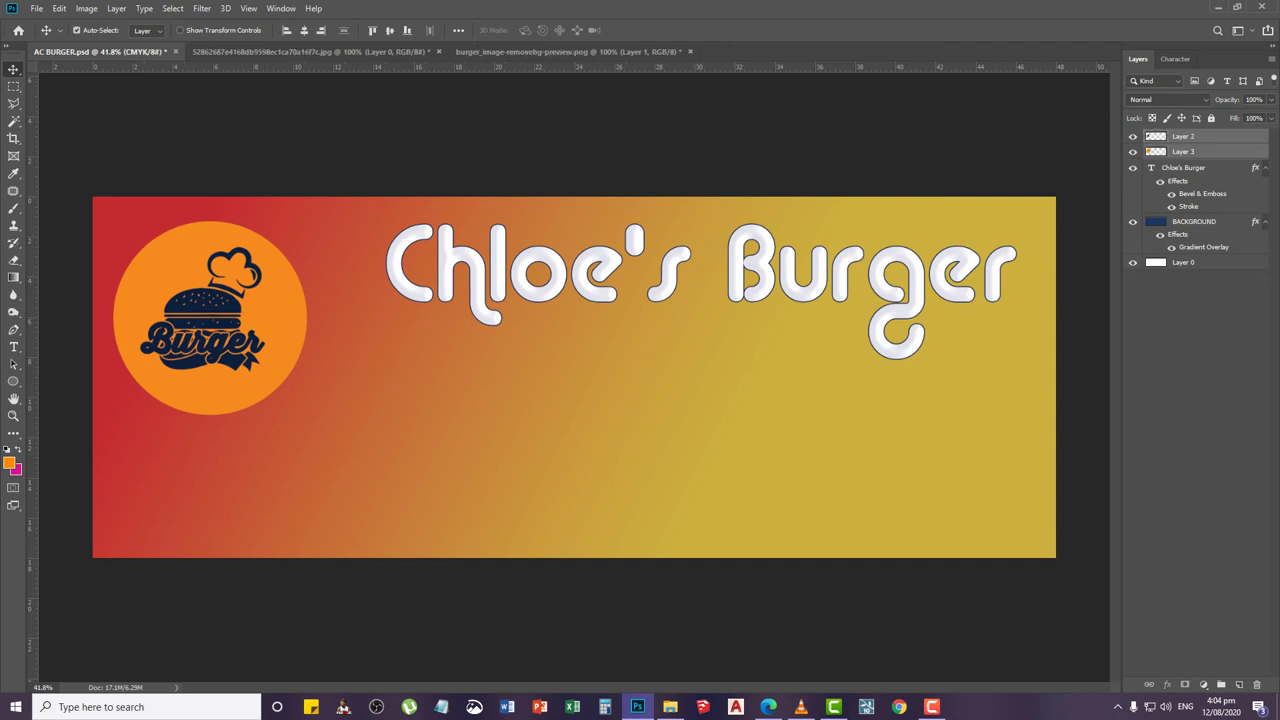
key(alt+bracketleft)
click(1184, 136)
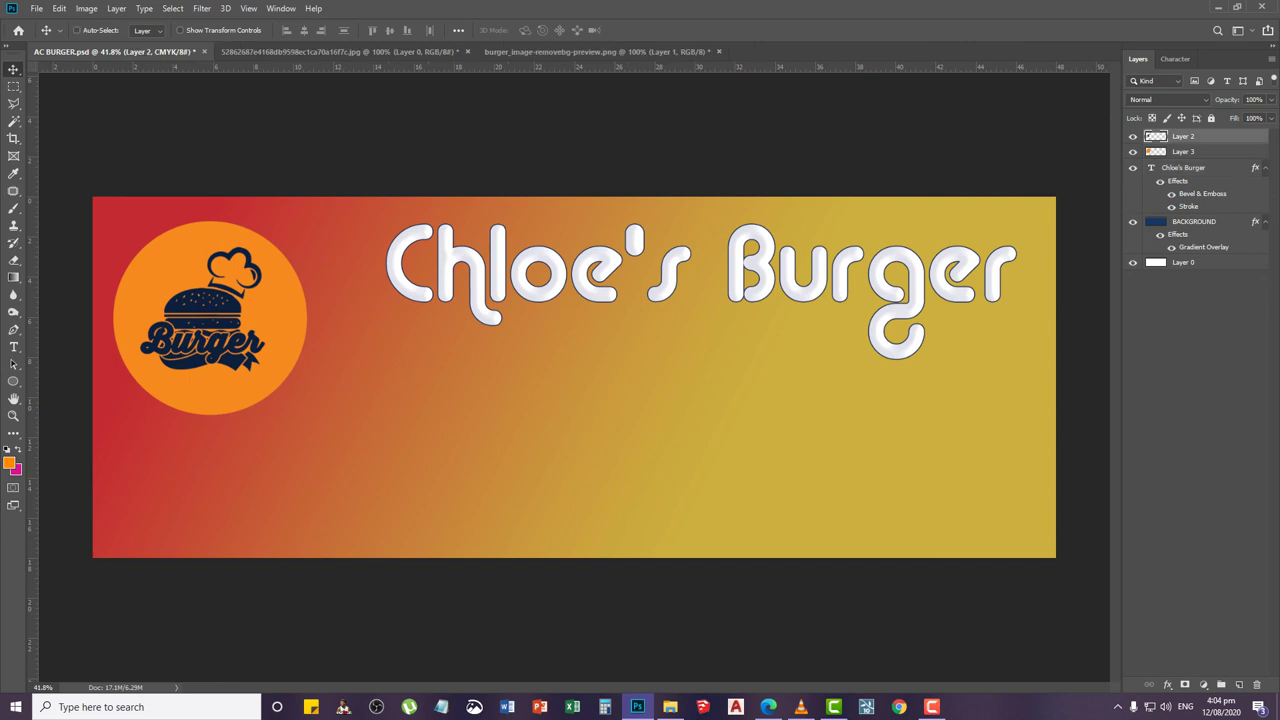
ctrl+click(1184, 152)
key(ctrl+t)
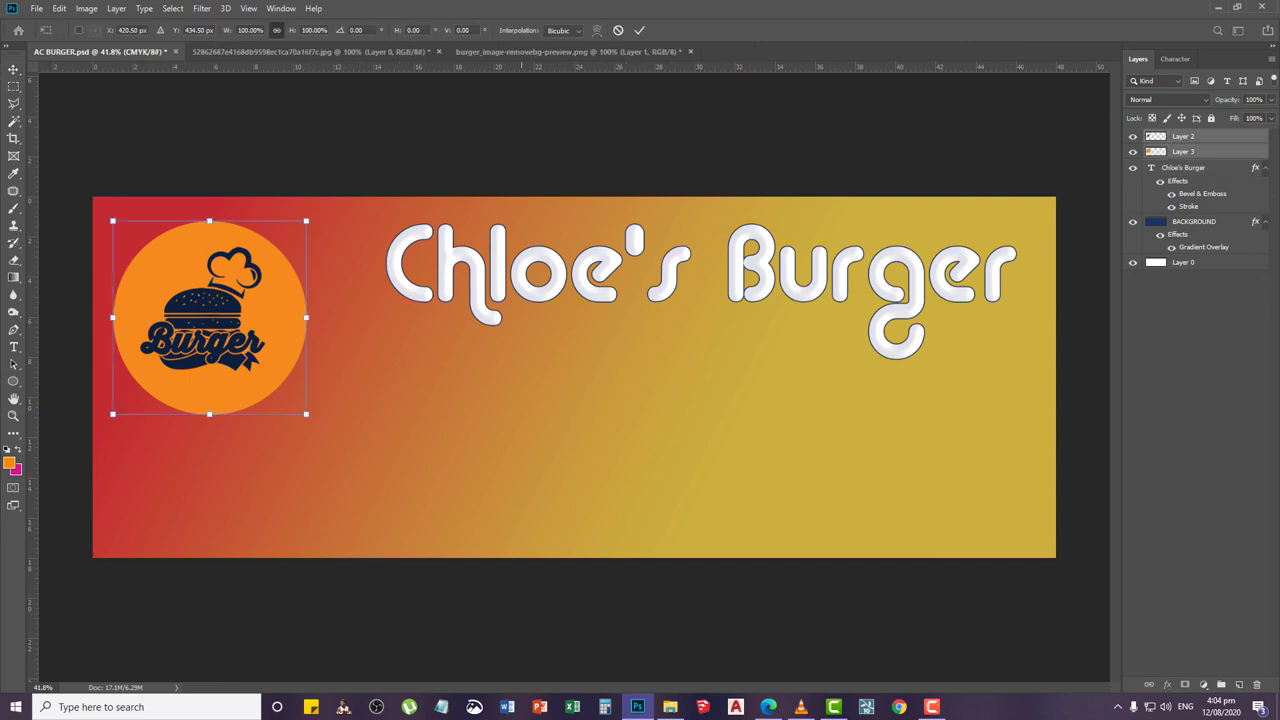
drag(306, 413, 316, 424)
key(Return)
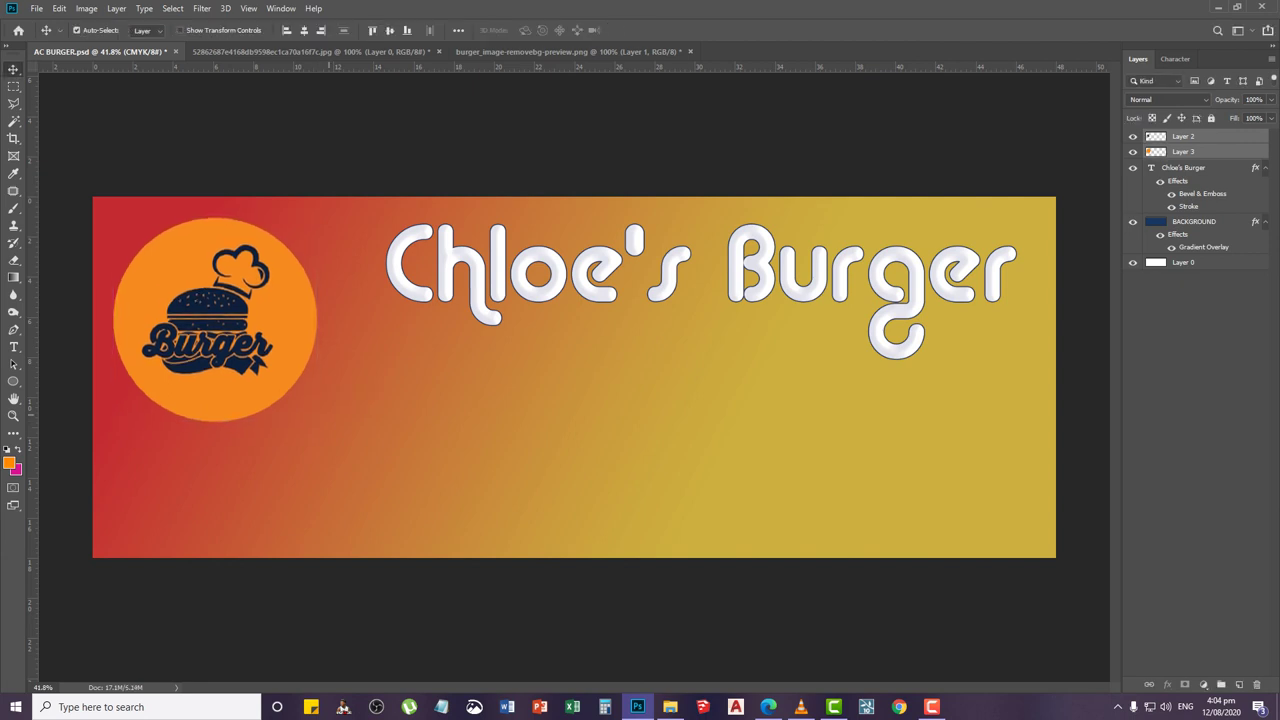
Add a drop shadow to the burger logo on Layer 2 with 17% opacity, 106° angle, 25 px distance and 8 px size
scroll(262, 331, up, 4)
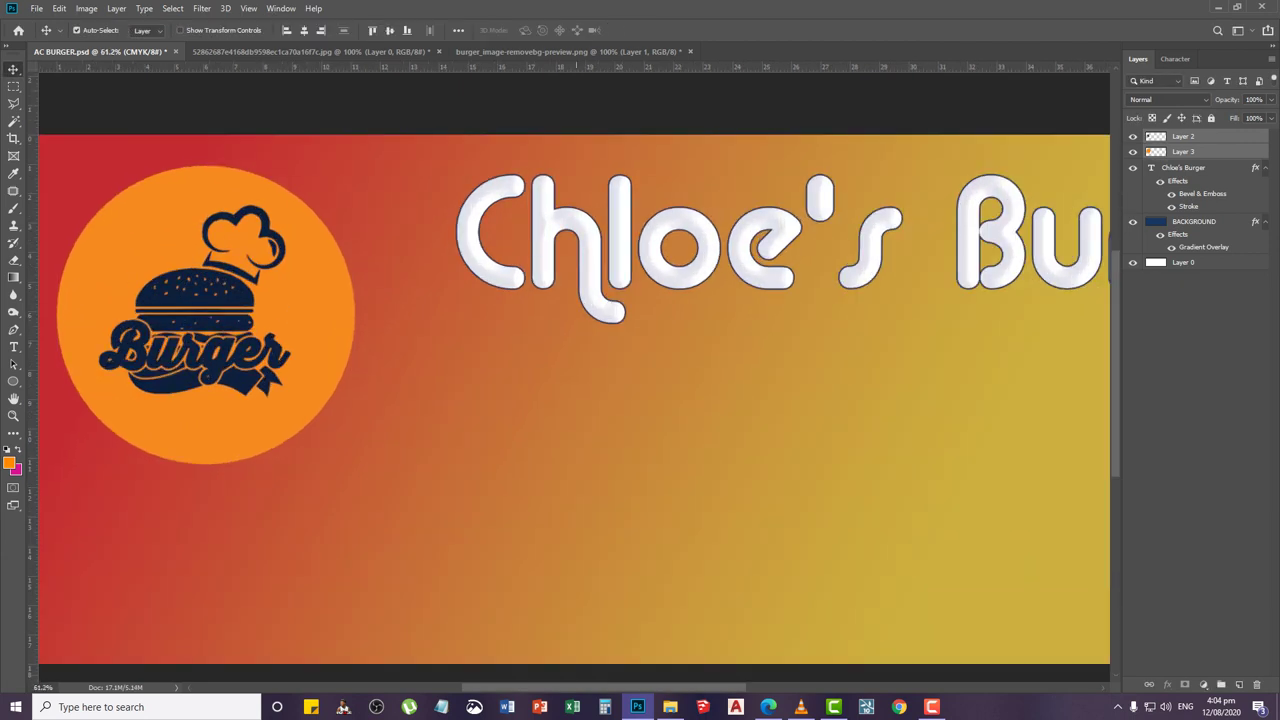
scroll(245, 331, down, 2)
scroll(130, 320, up, 7)
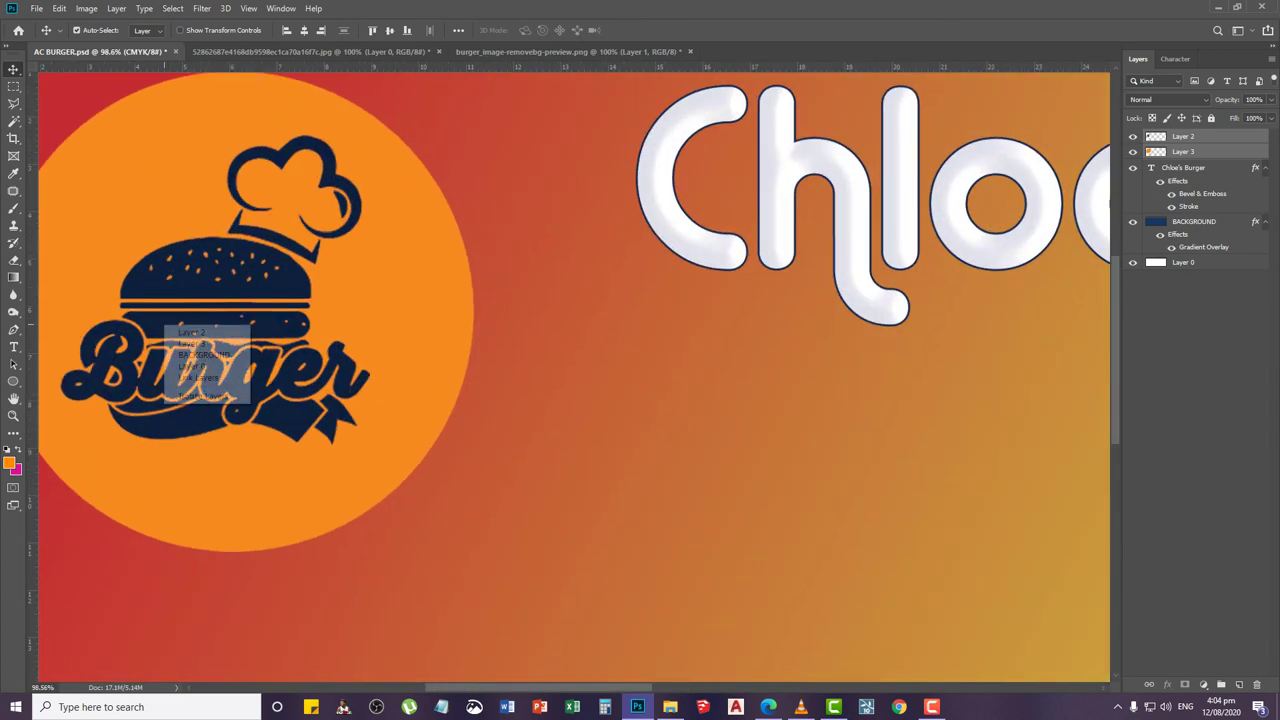
click(209, 365)
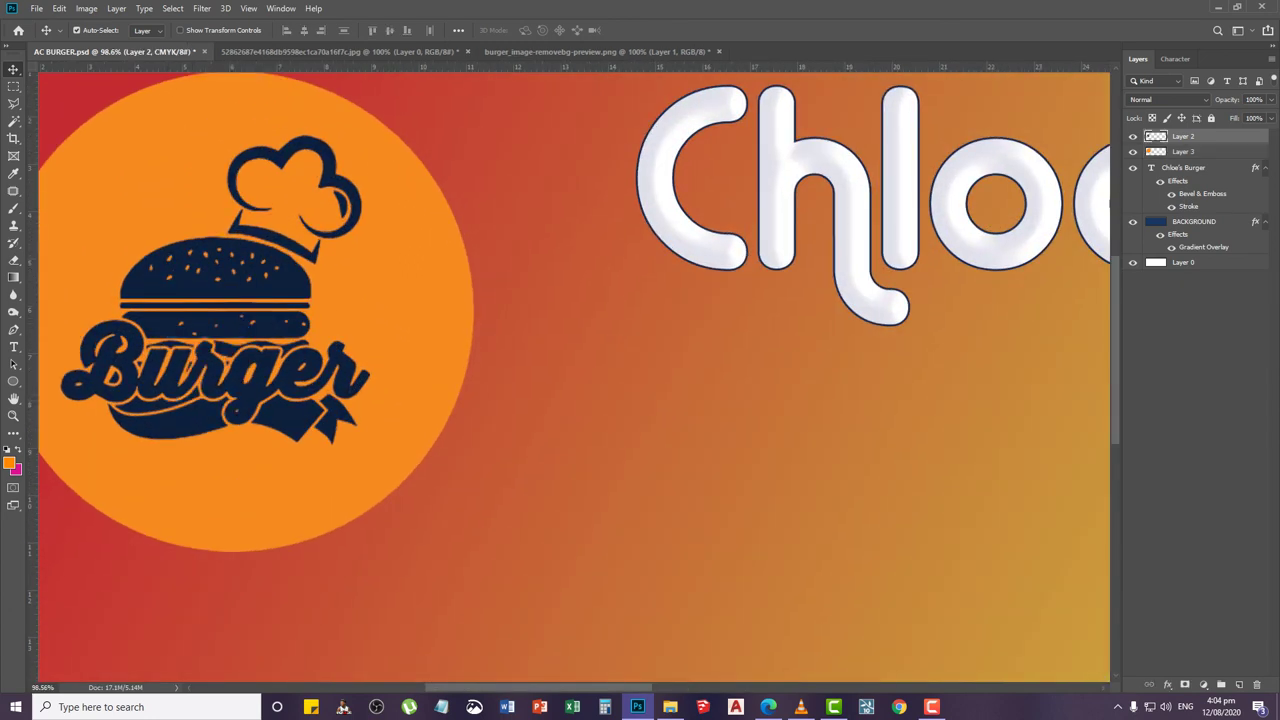
double_click(1222, 136)
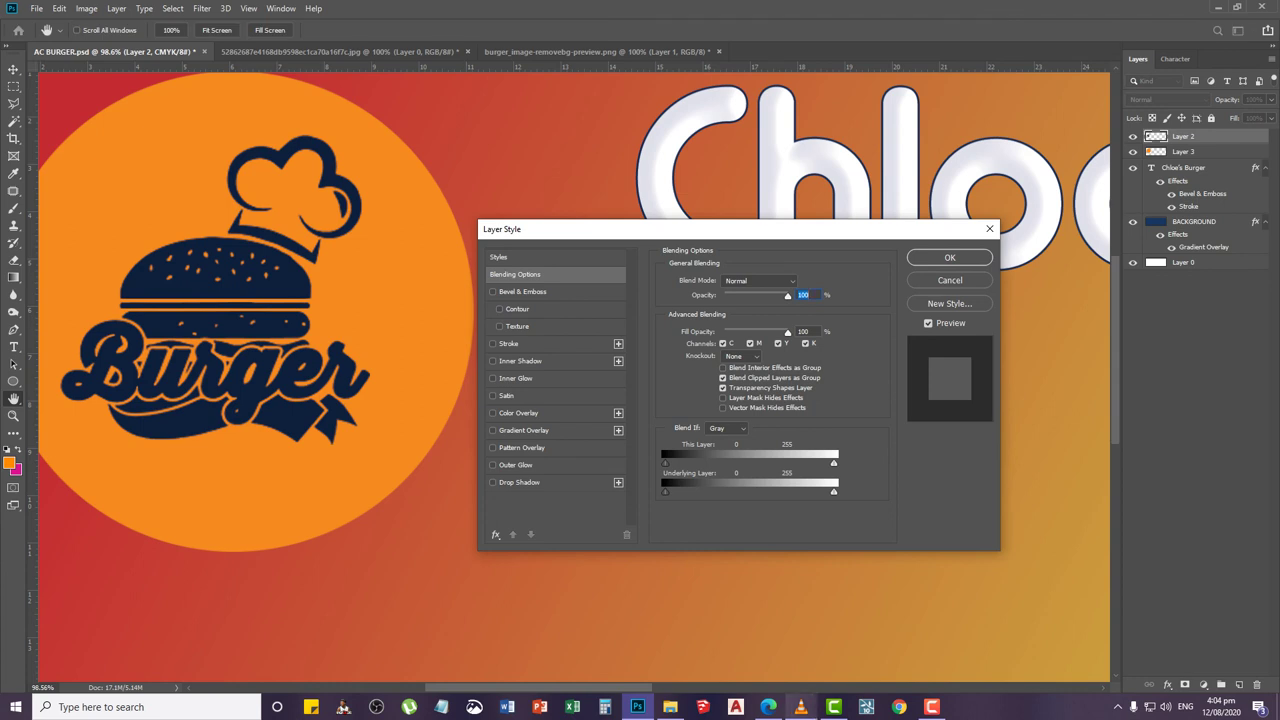
mouse_move(800, 706)
click(519, 482)
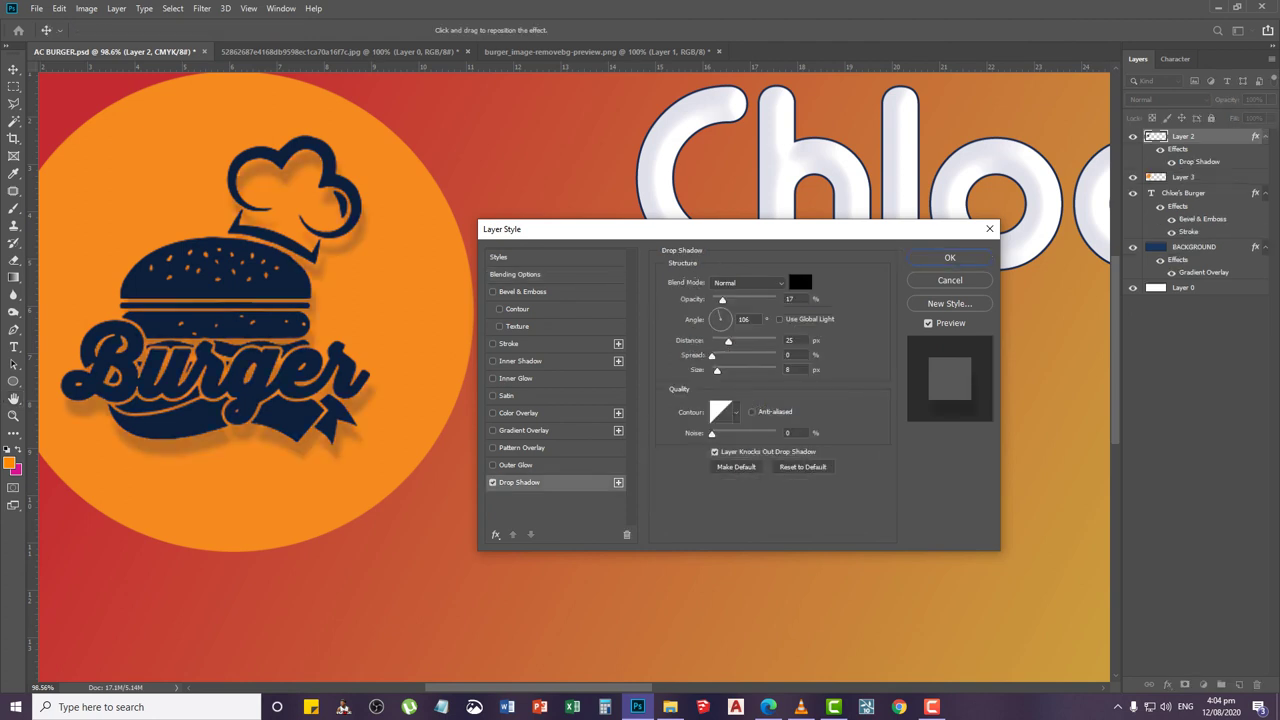
click(950, 258)
Give the orange circle on Layer 3 a 3 px navy outside stroke at 100% opacity
scroll(416, 360, down, 1)
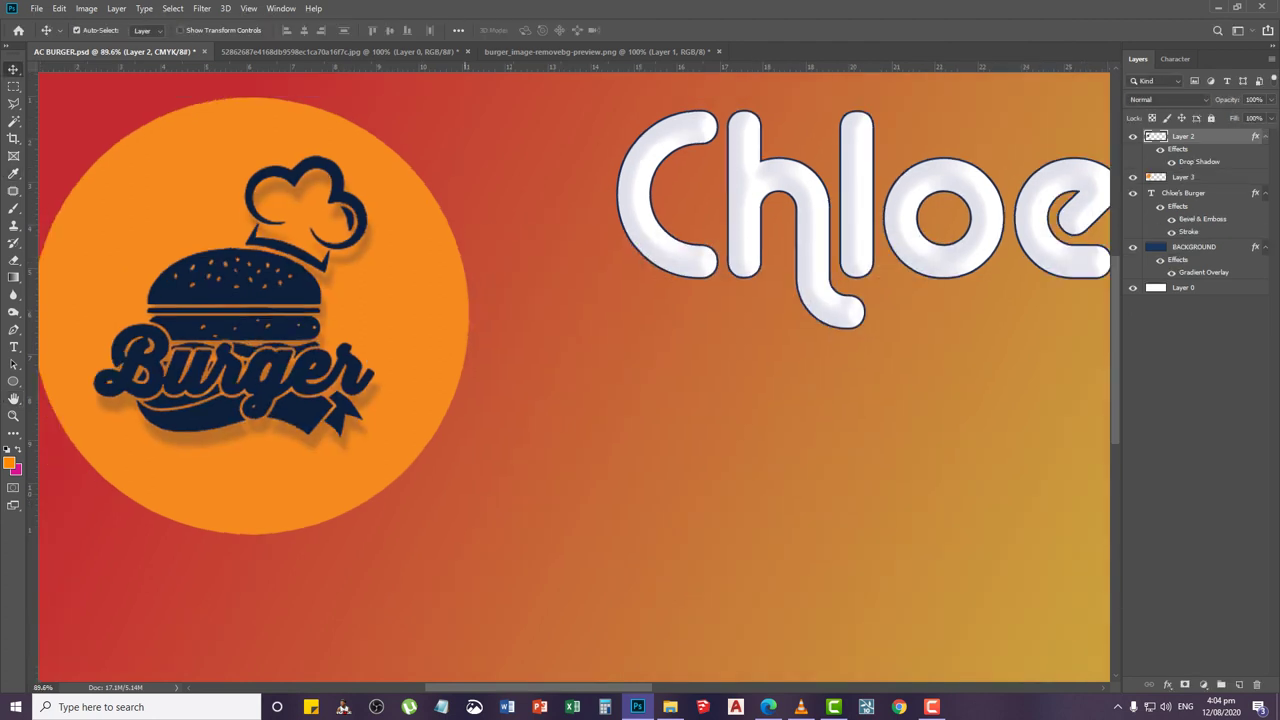
scroll(416, 360, down, 2)
right_click(418, 341)
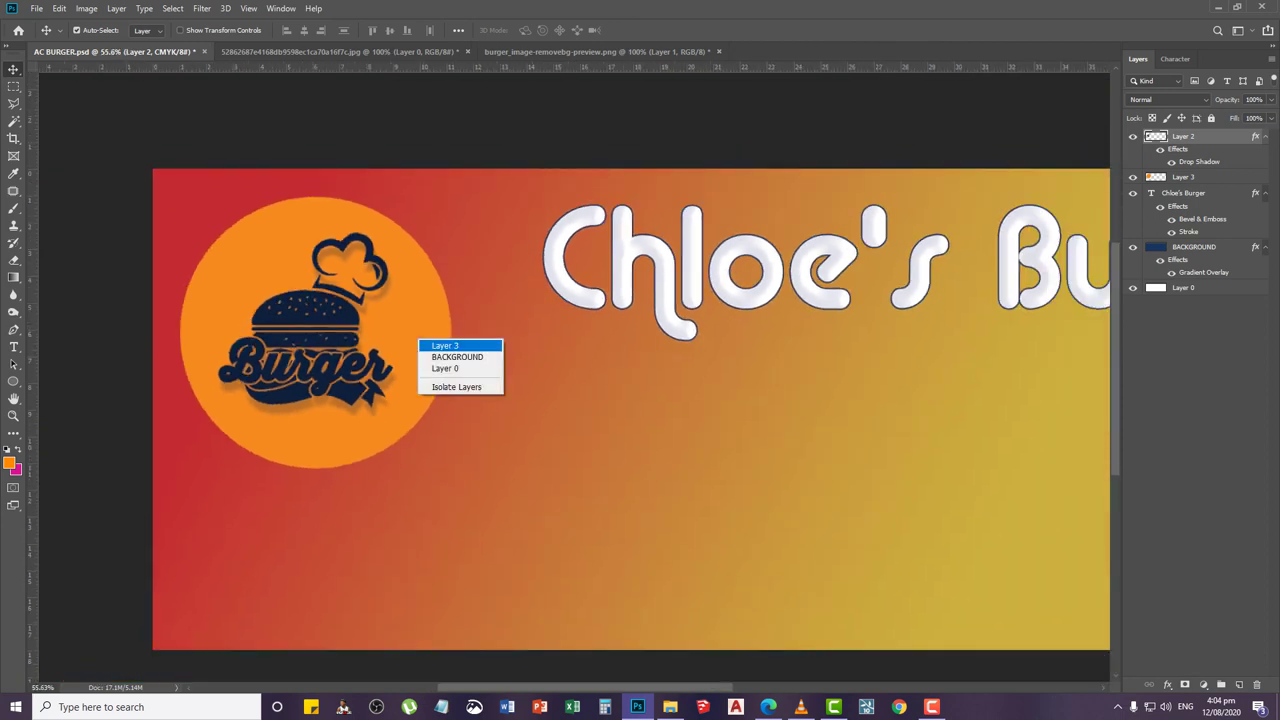
click(445, 345)
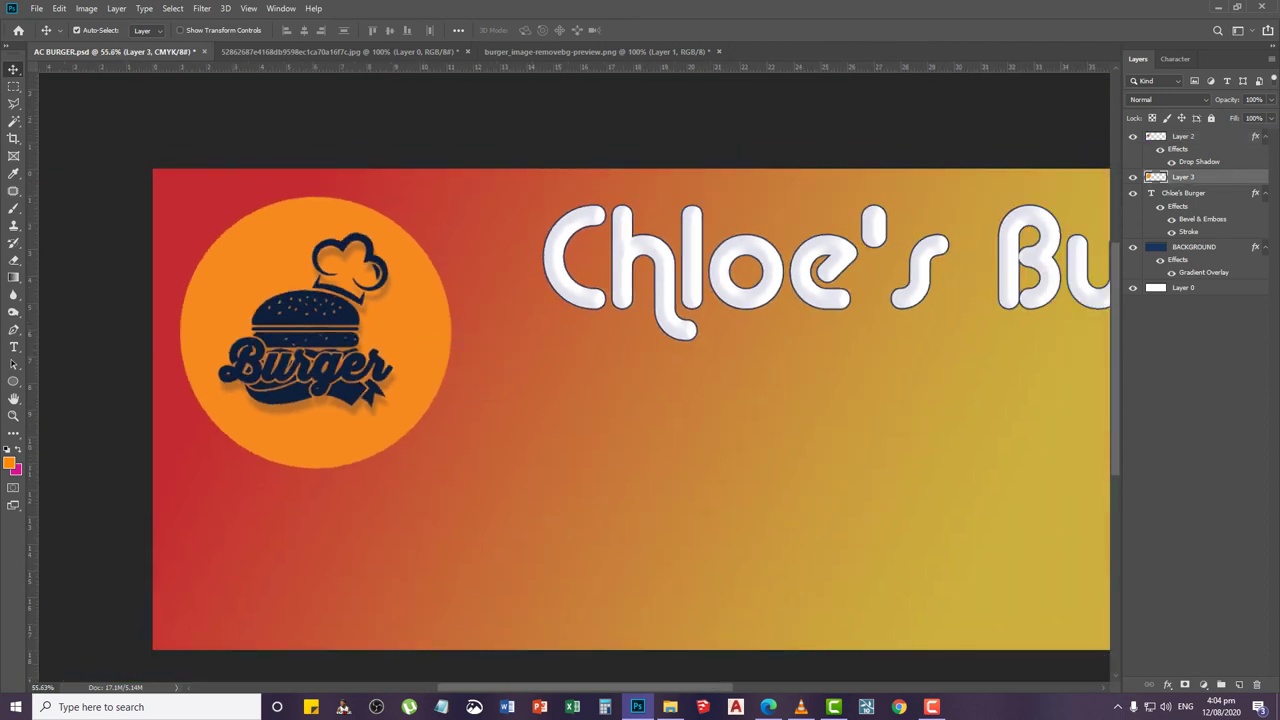
double_click(1222, 177)
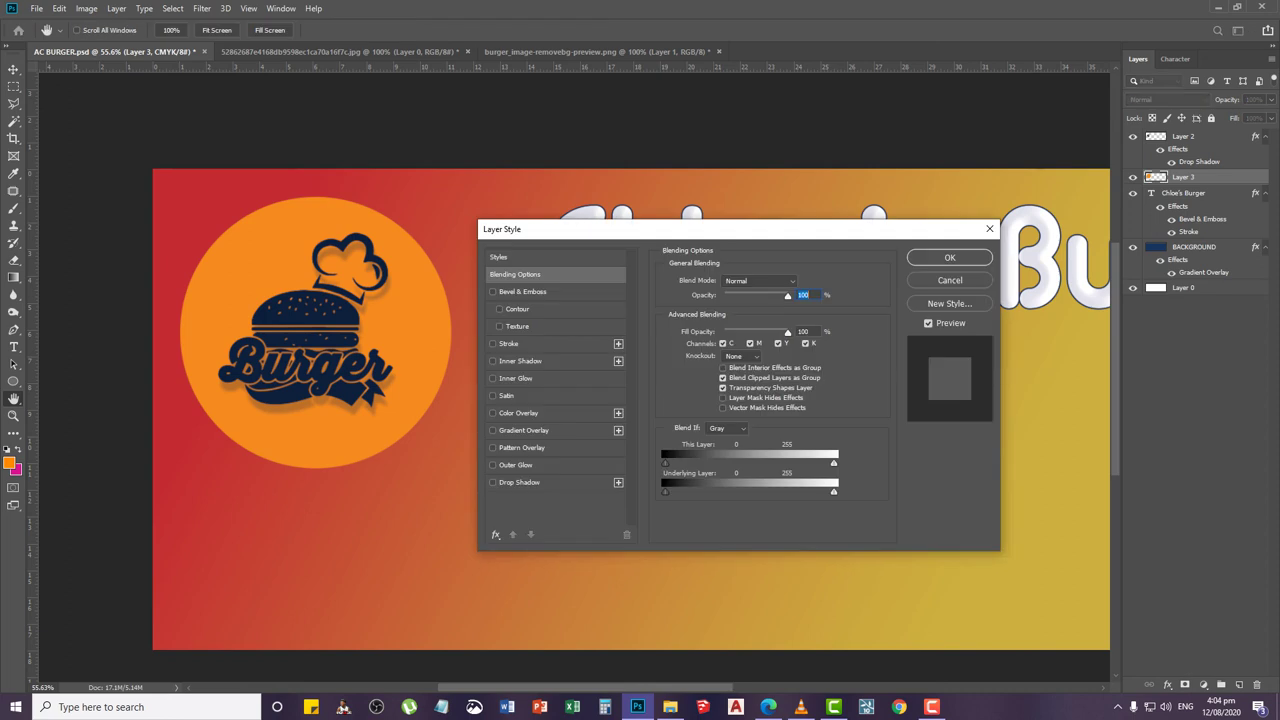
click(493, 344)
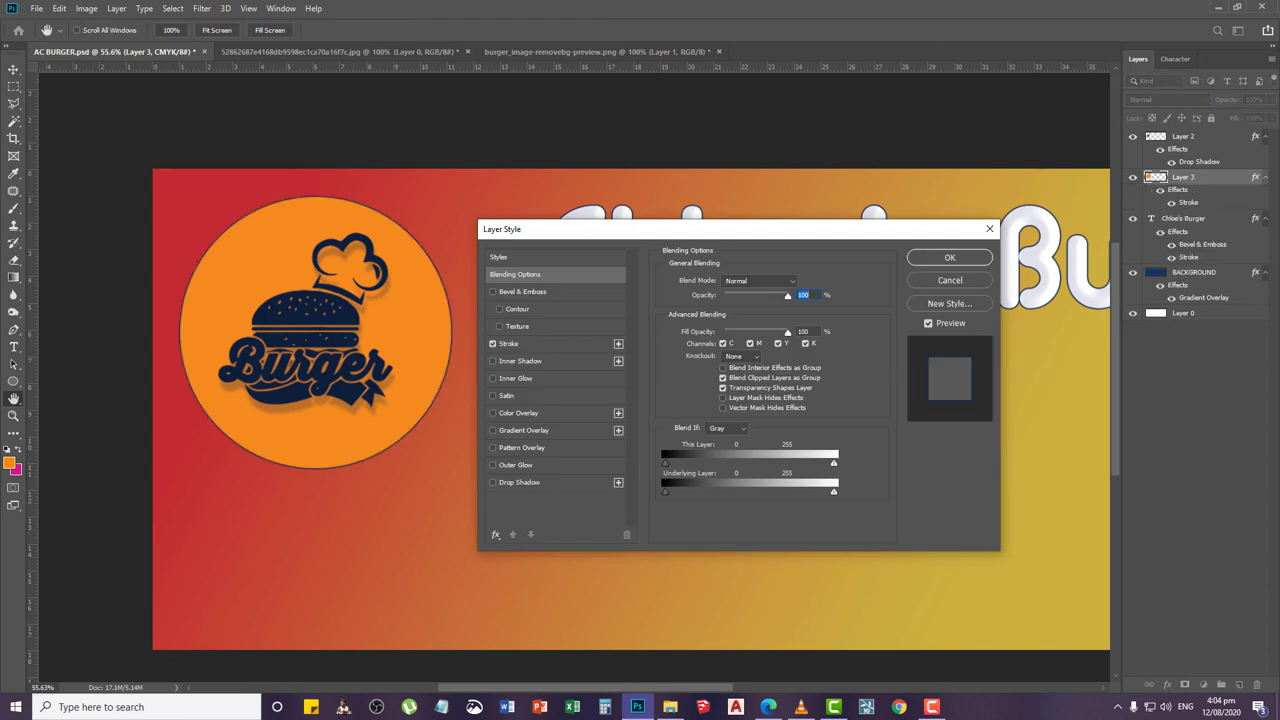
click(493, 344)
click(510, 344)
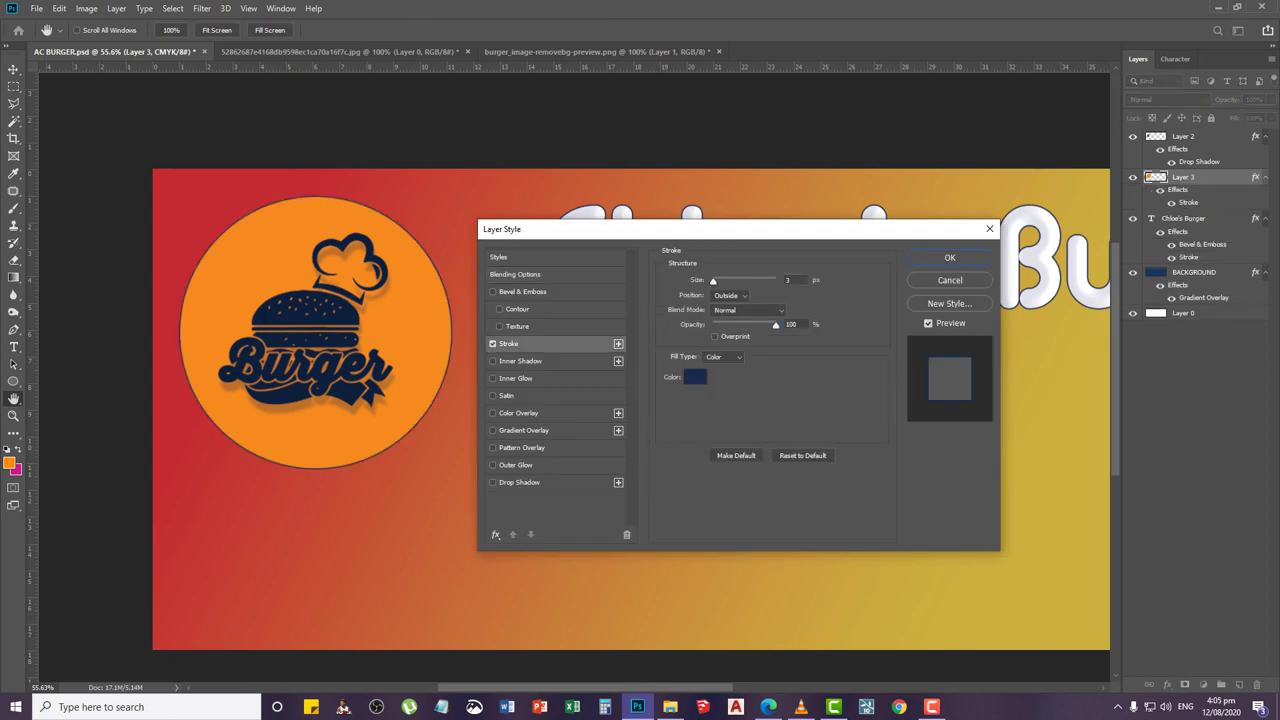
key(Return)
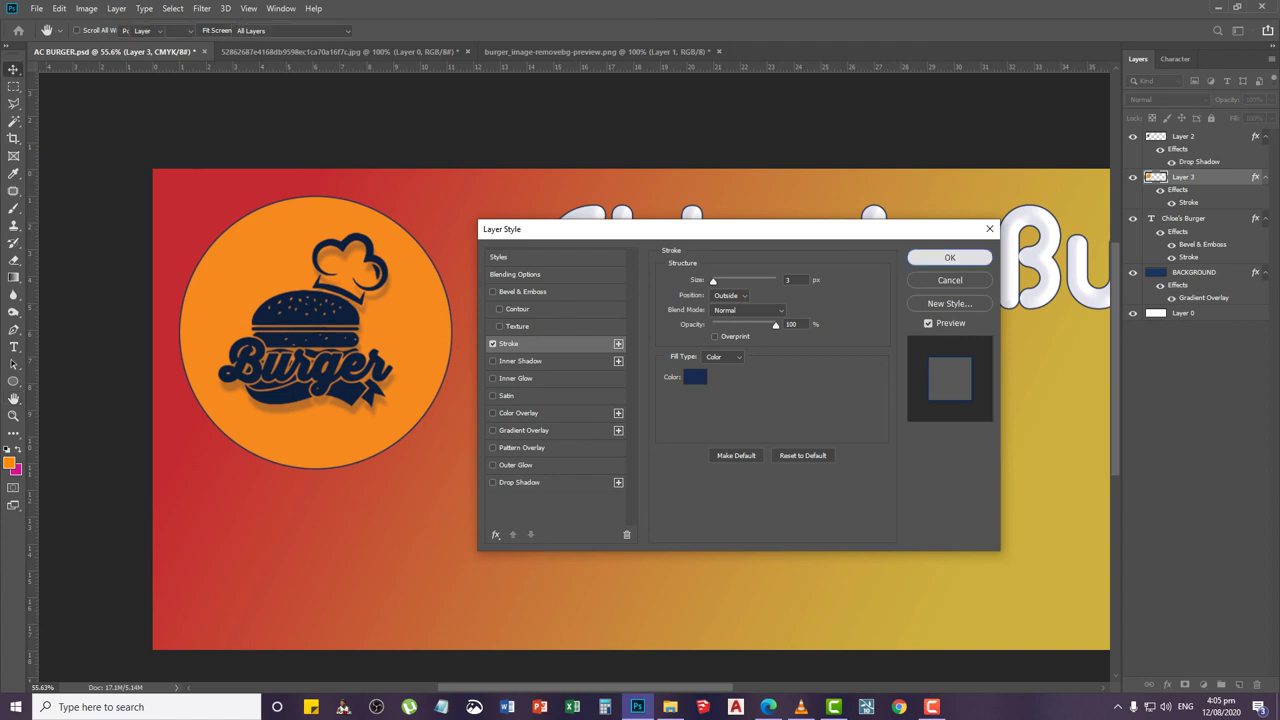
Create a new layer above the orange circle and marquee-select the banner's left end, full height and about 12 inches wide
scroll(373, 338, down, 5)
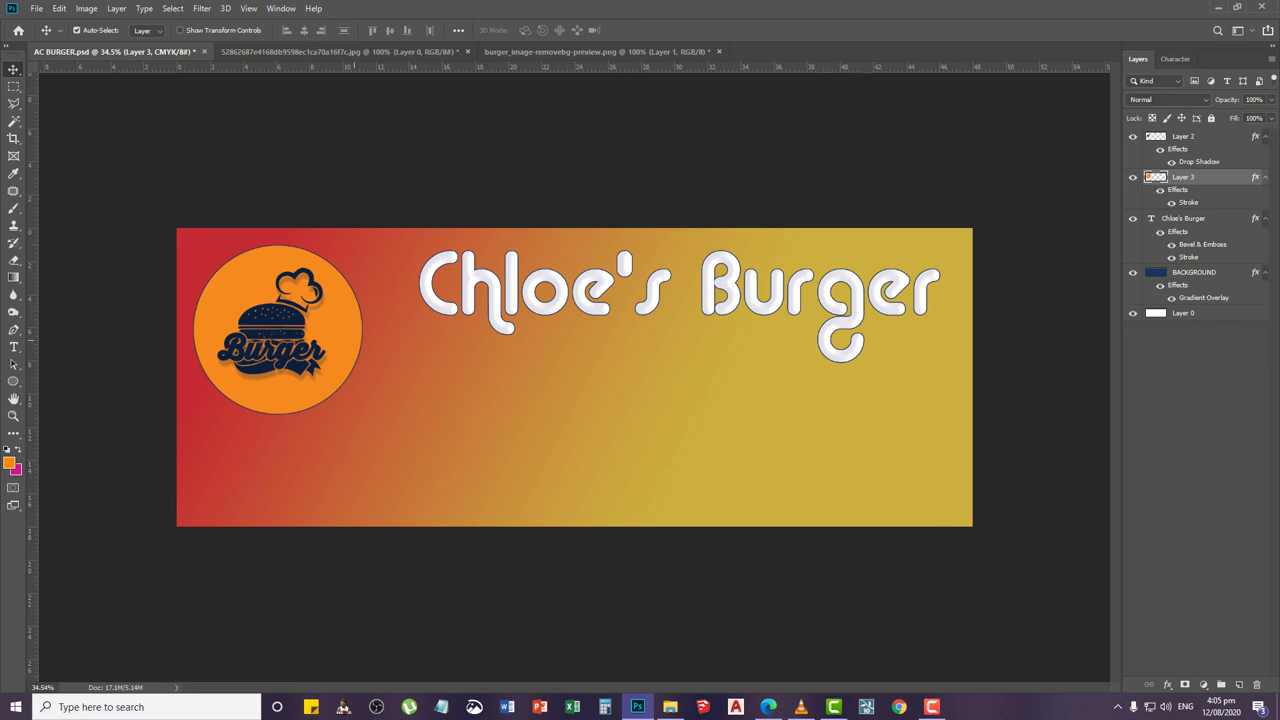
key(ctrl+shift+n)
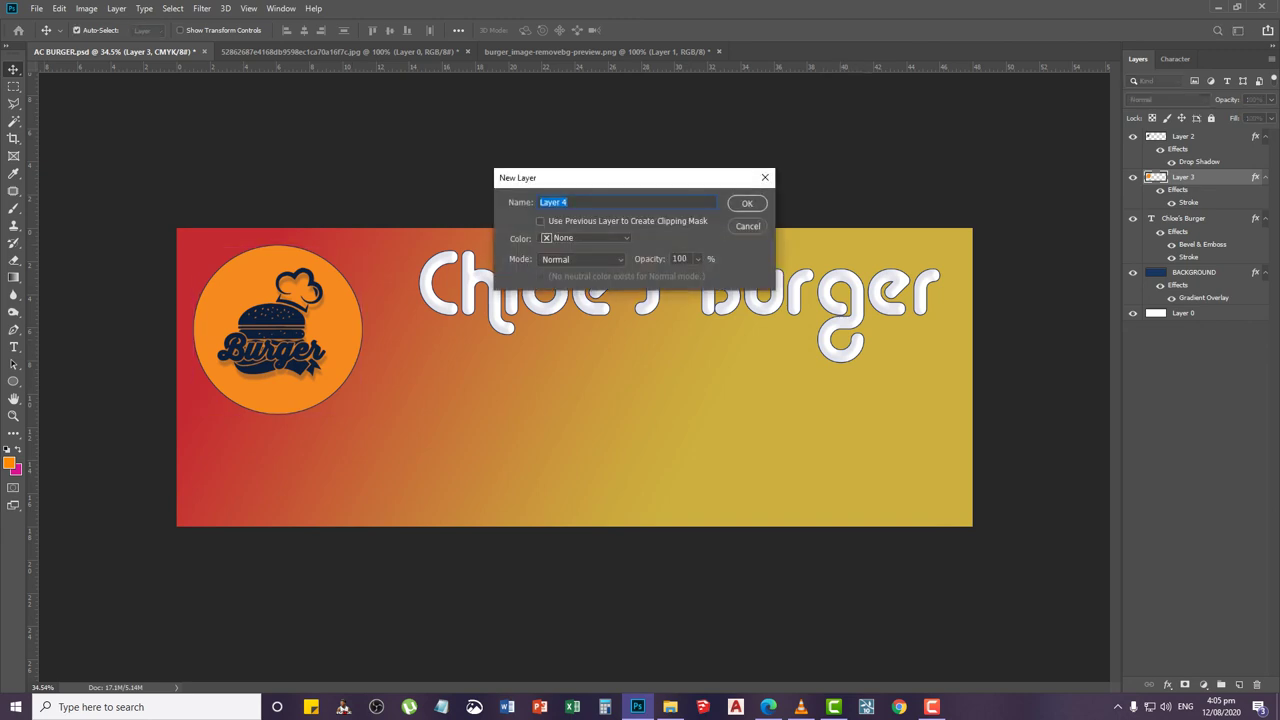
key(Return)
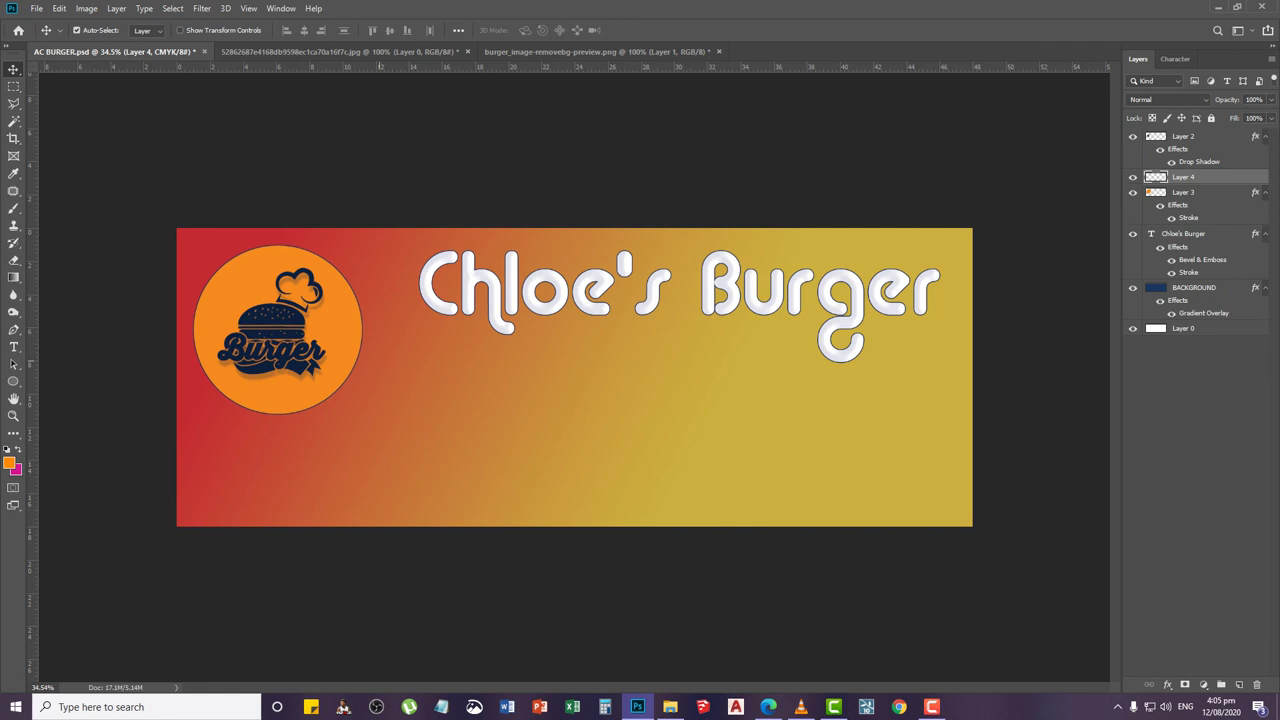
key(m)
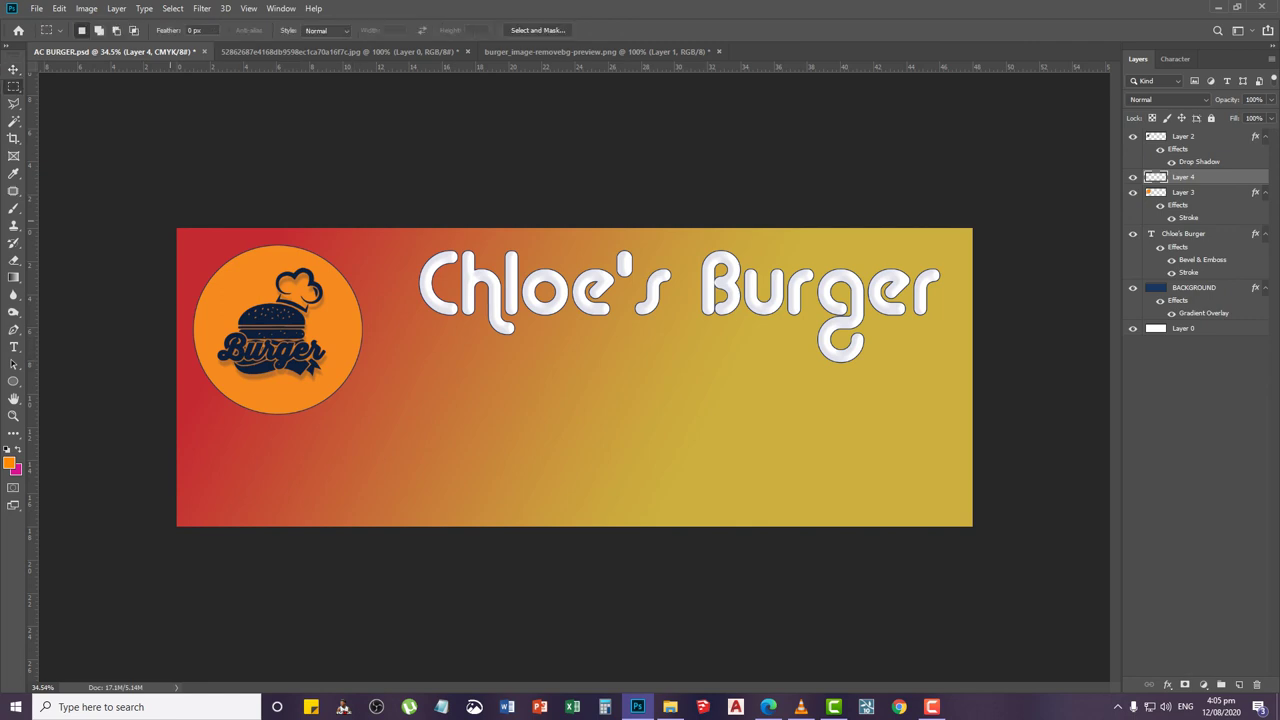
drag(177, 229, 381, 525)
Sample the logo's navy (#0d1f3a) as the foreground colour, fill the selected panel area with it, and deselect
click(9, 463)
click(251, 332)
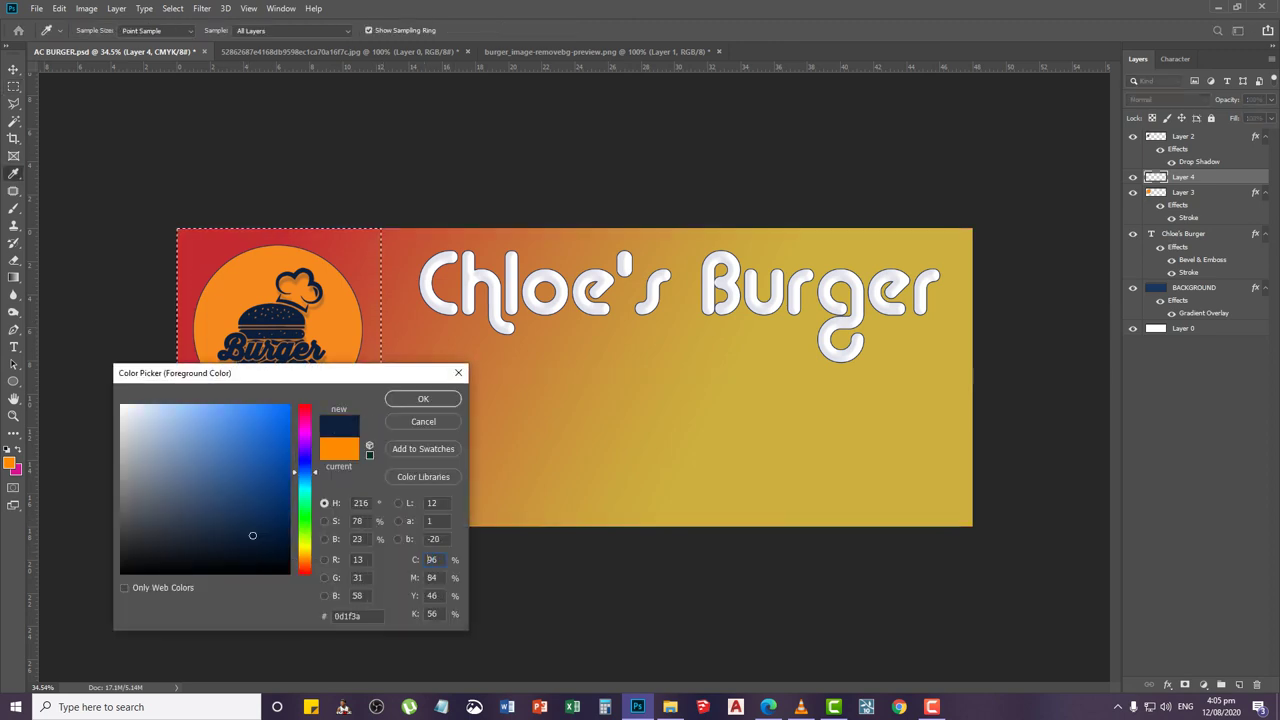
click(423, 398)
key(alt+BackSpace)
key(ctrl+d)
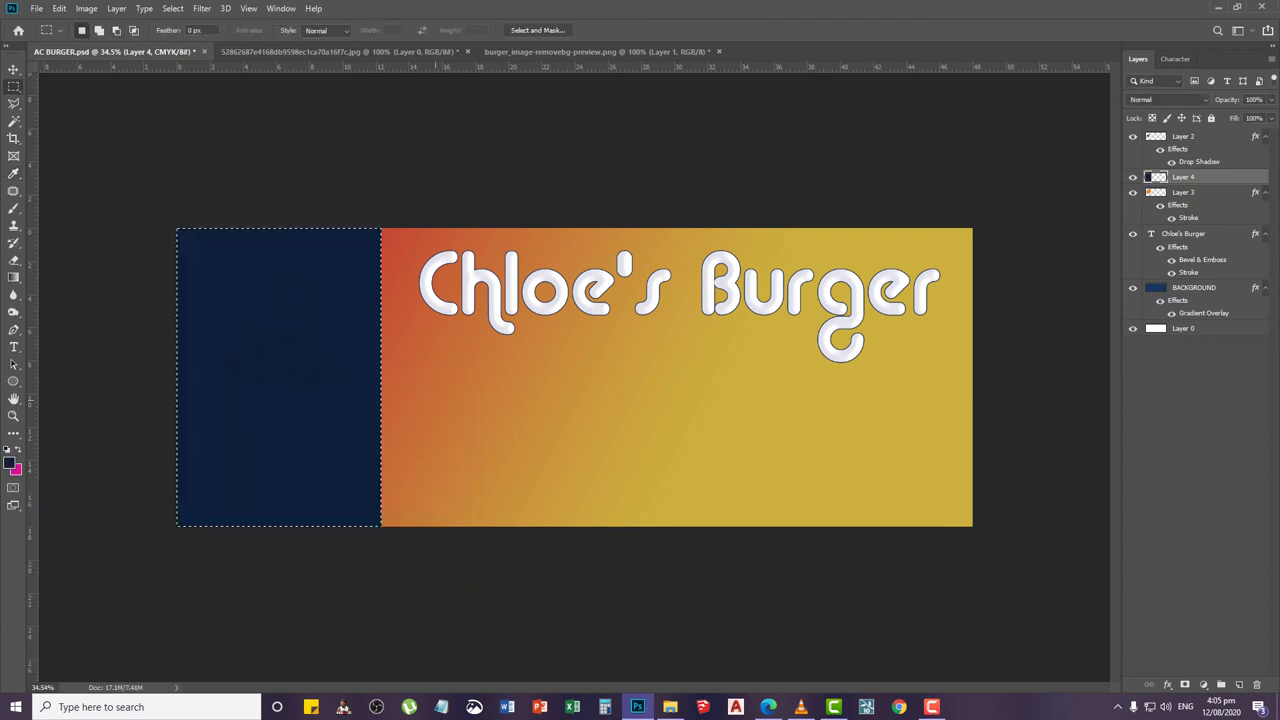
key(v)
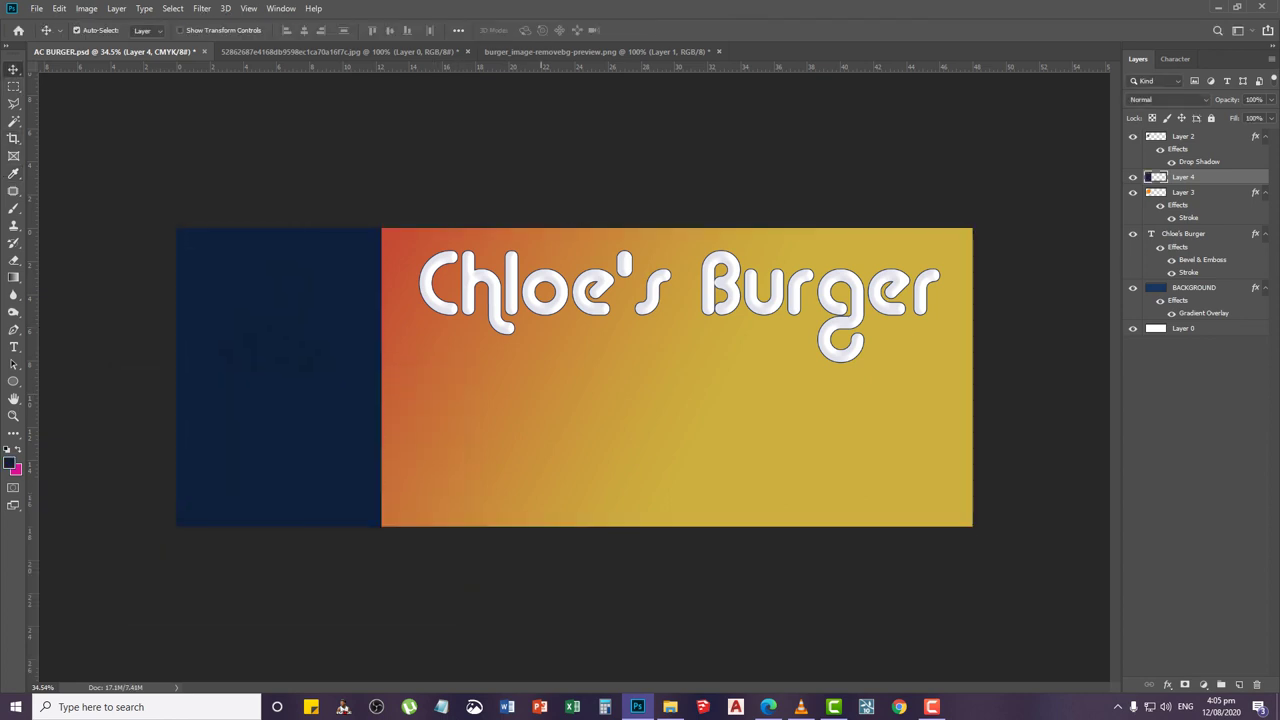
Move the navy panel's Layer 4 directly above the BACKGROUND layer and lower its opacity to 20%
drag(1183, 177, 1183, 281)
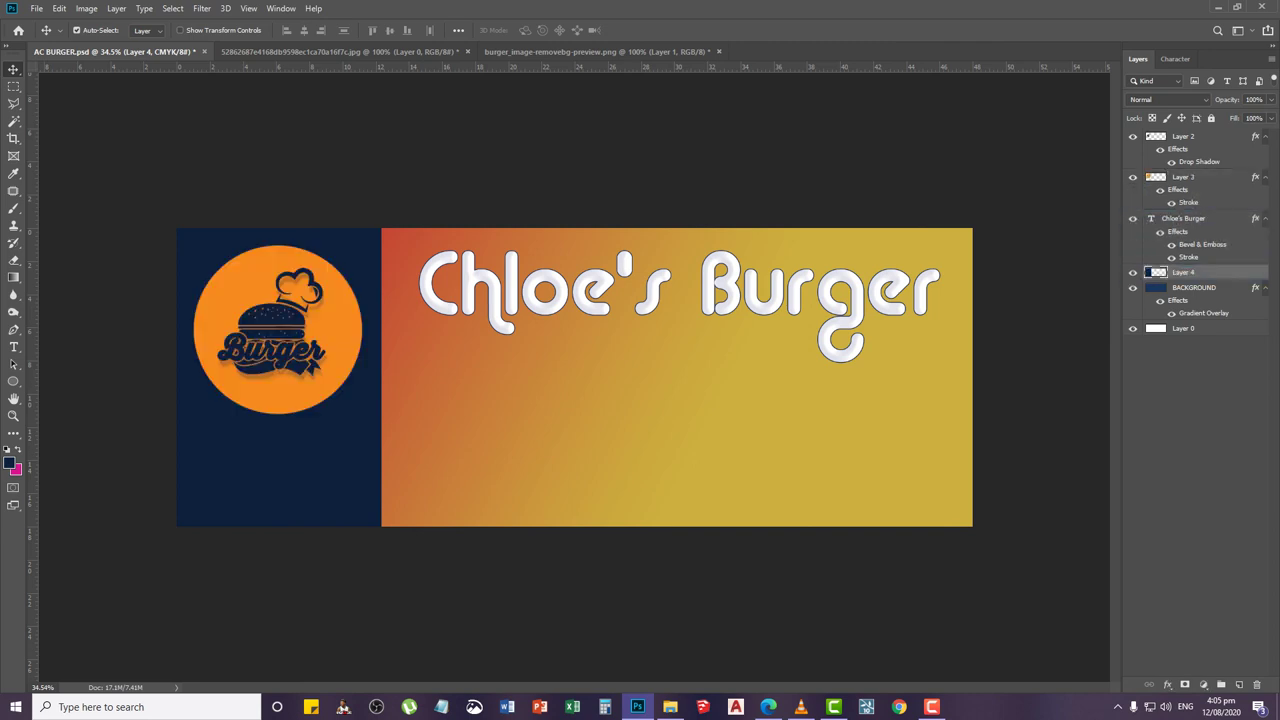
right_click(351, 481)
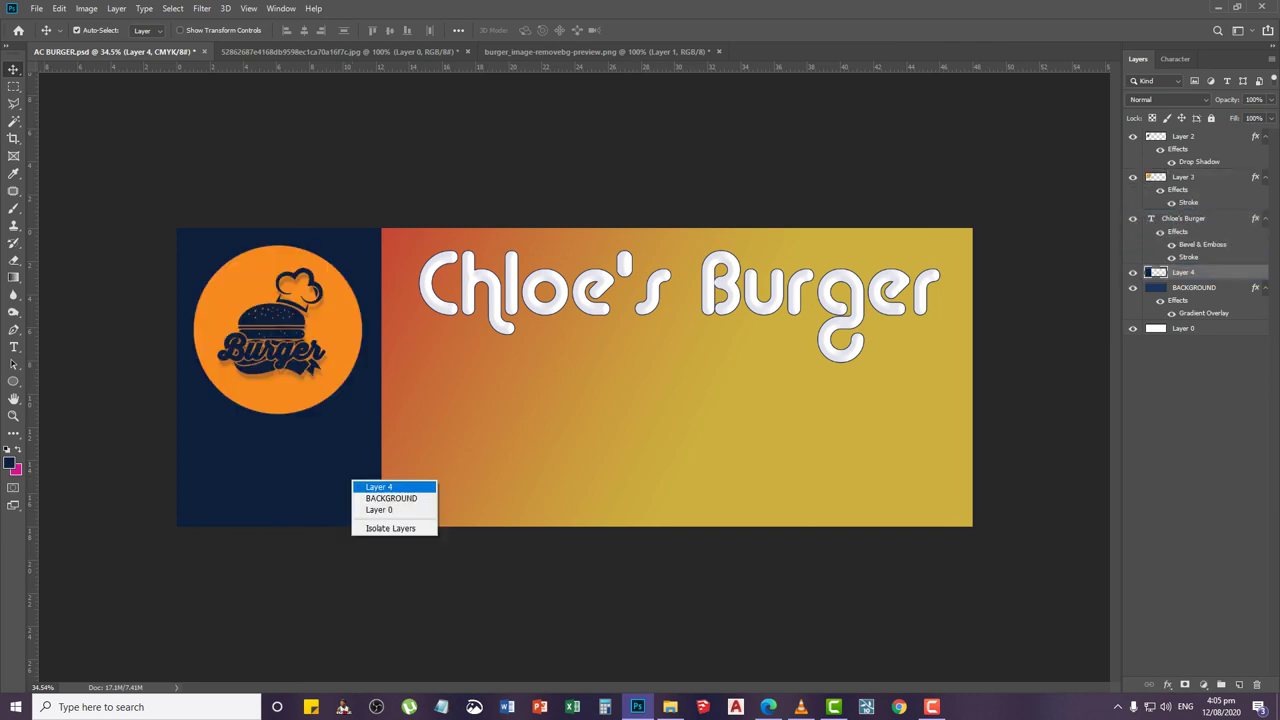
click(370, 486)
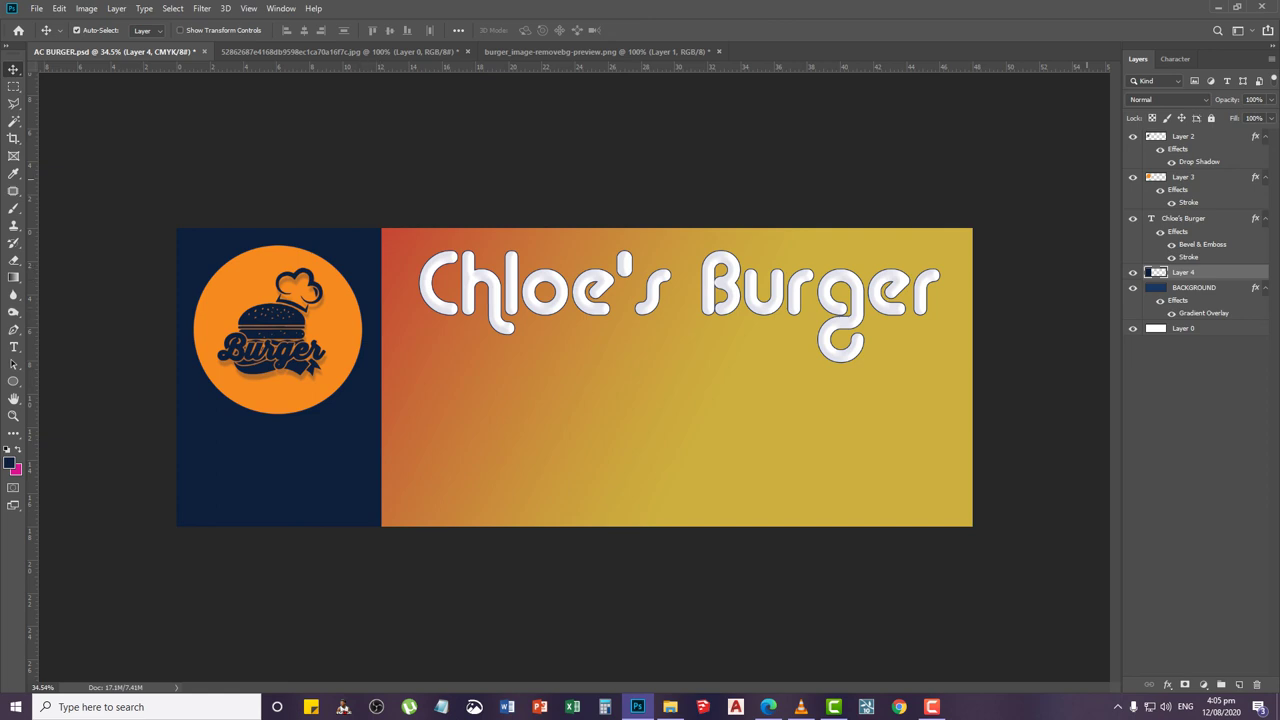
click(1271, 99)
drag(1266, 116, 1218, 116)
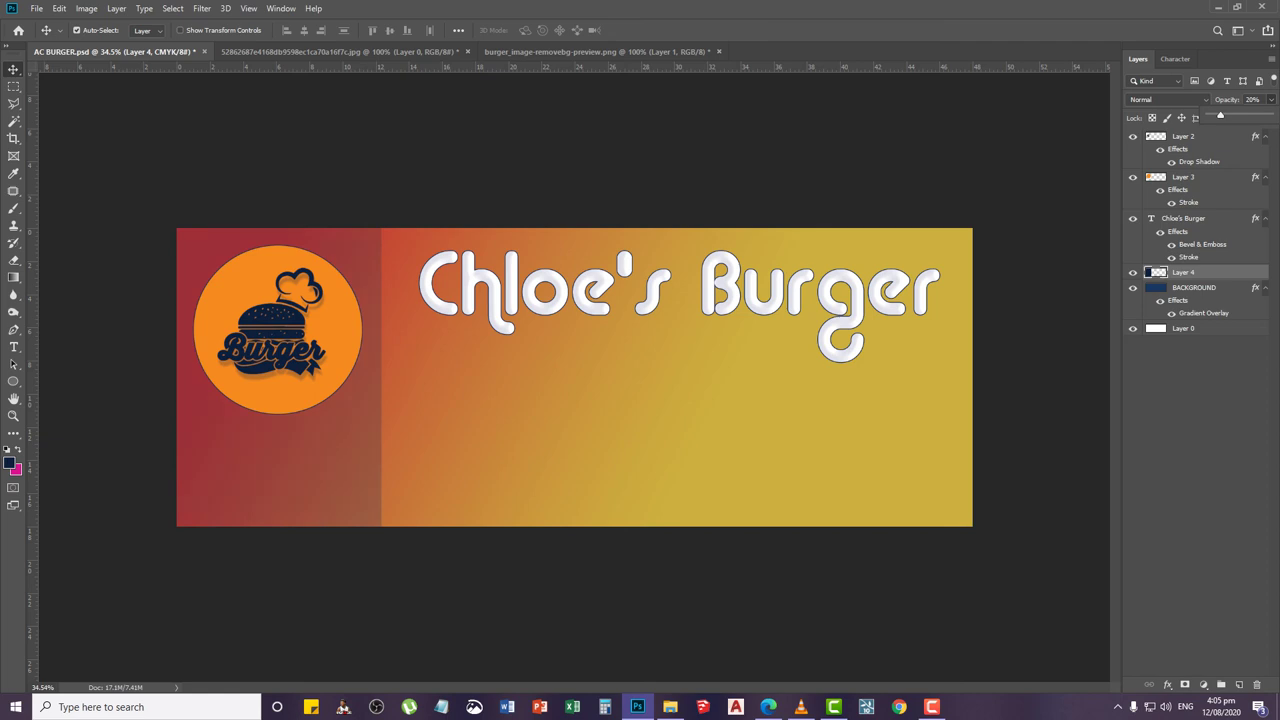
drag(1220, 116, 1220, 116)
click(1183, 218)
key(z)
right_click(596, 386)
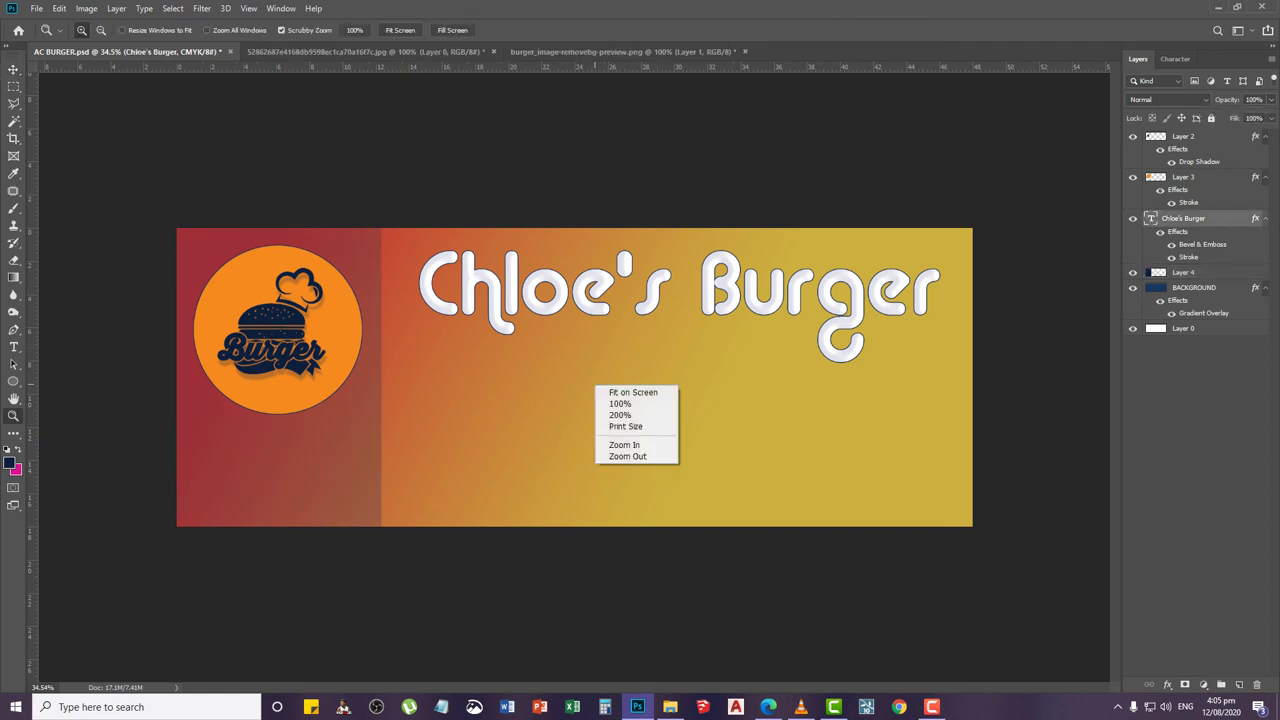
click(634, 392)
click(14, 69)
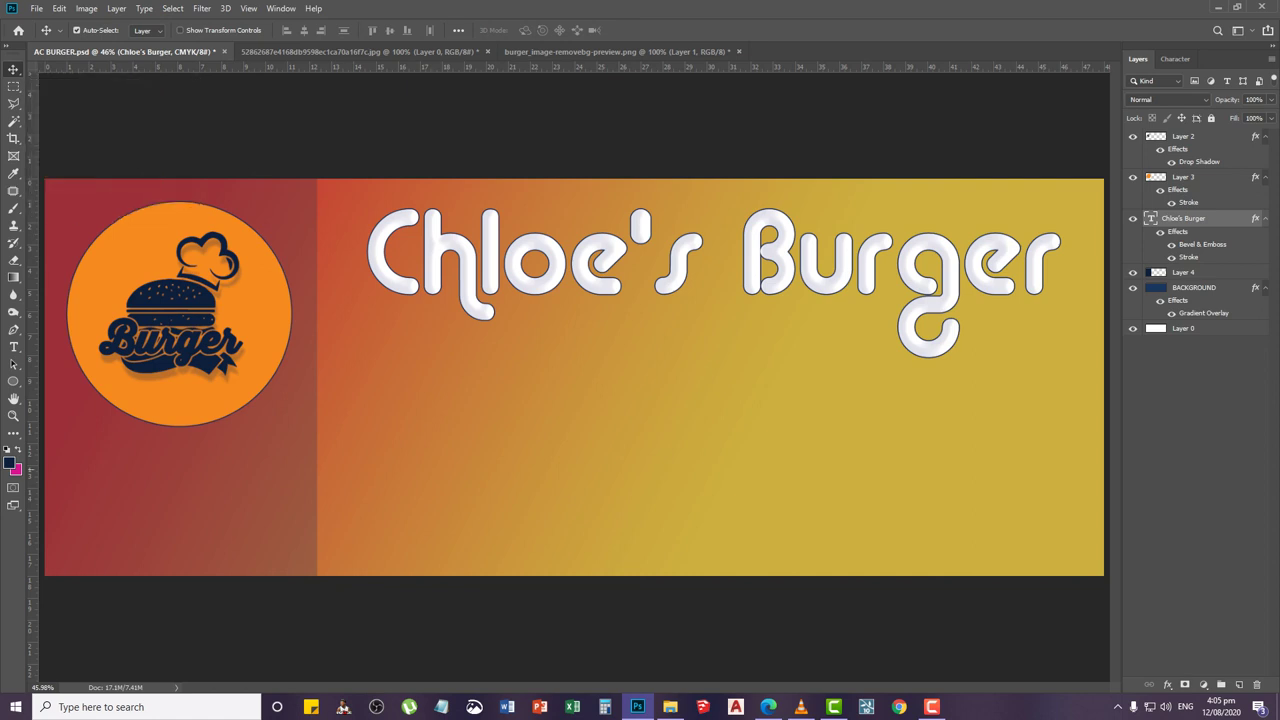
click(491, 478)
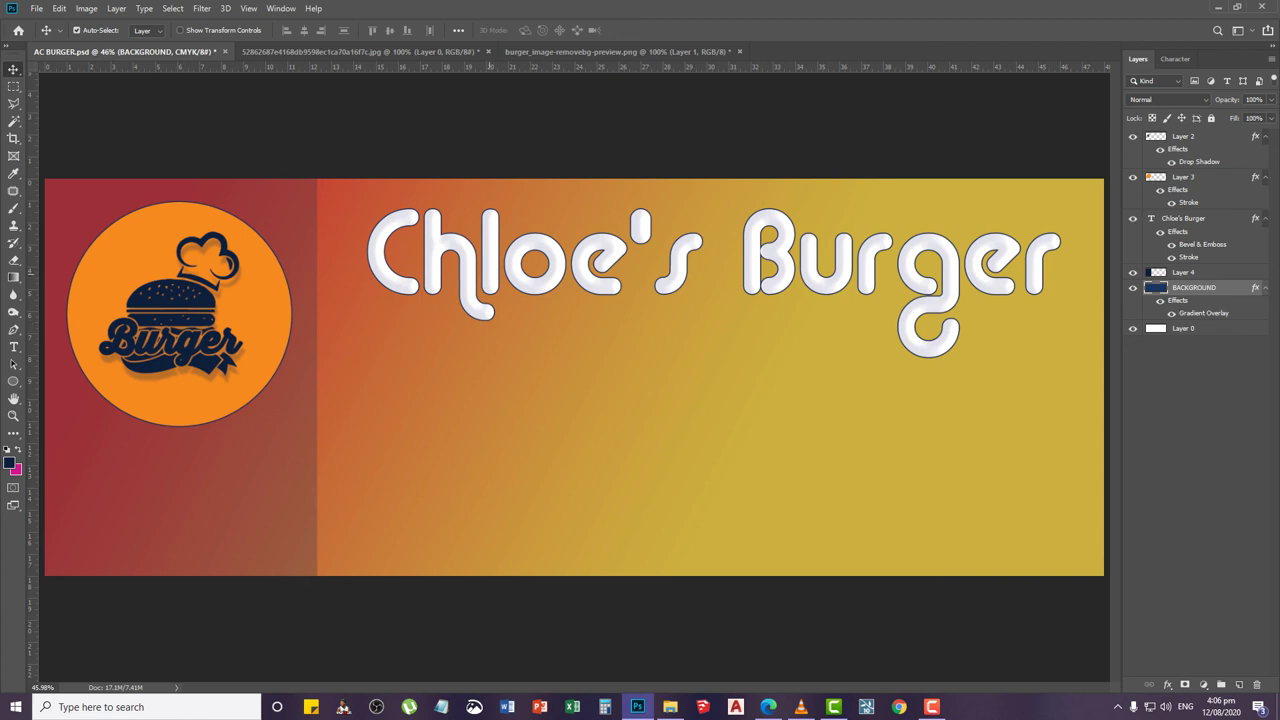
right_click(492, 275)
click(513, 281)
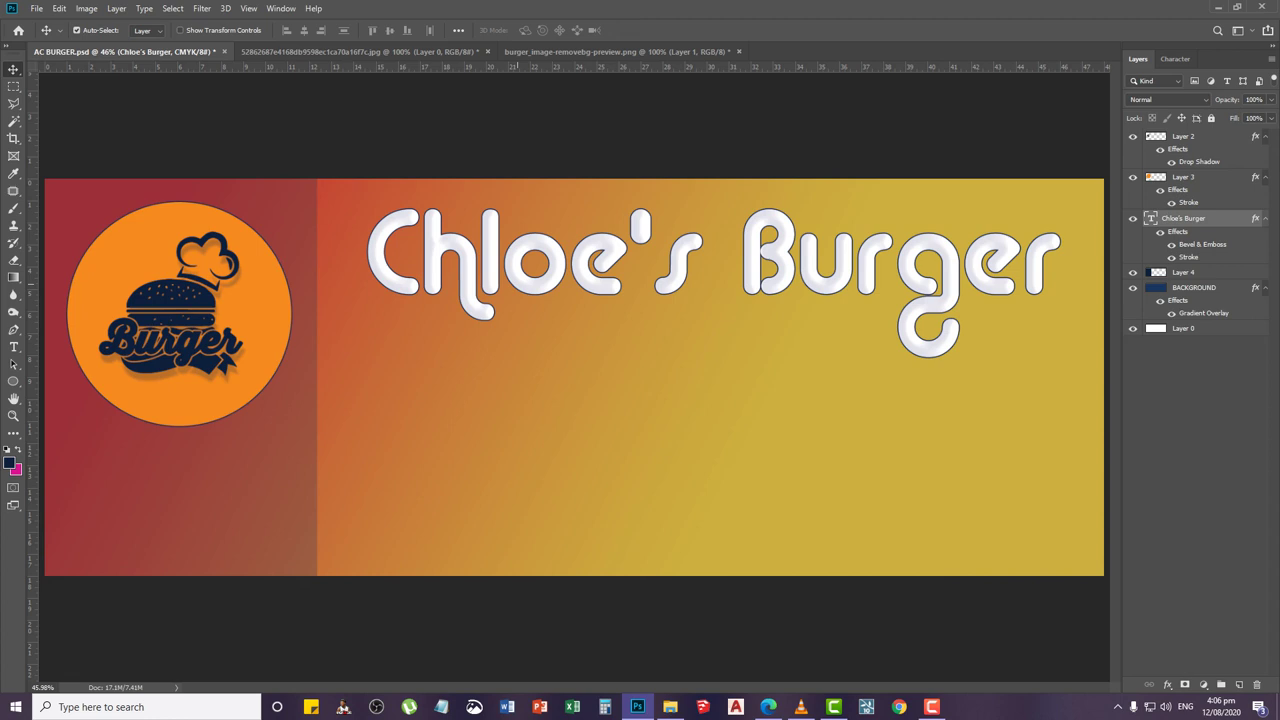
key(z)
right_click(530, 367)
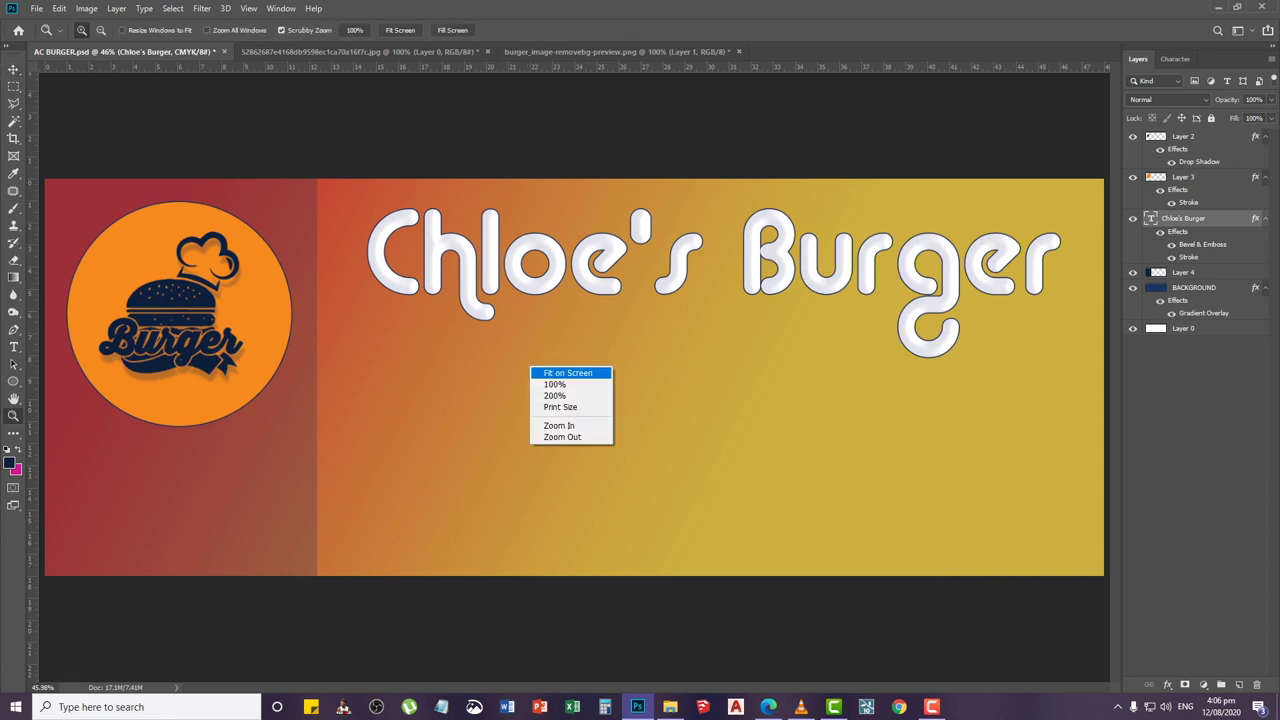
key(Escape)
key(v)
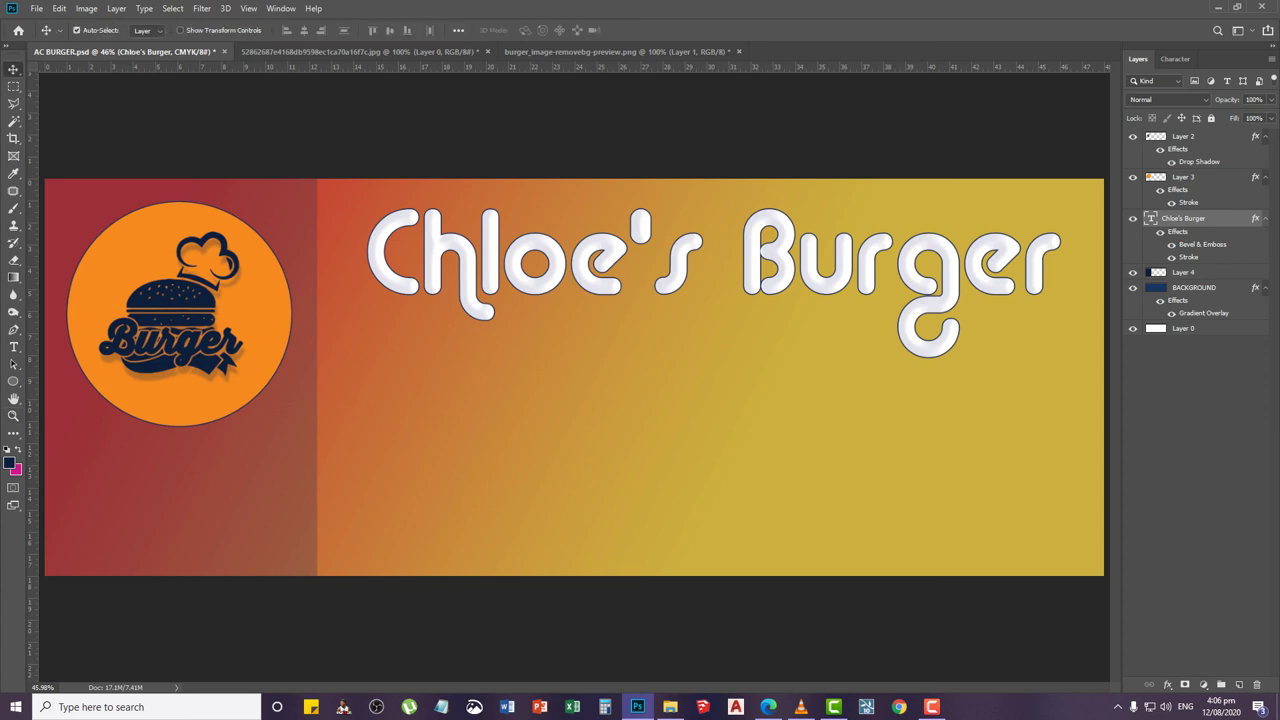
Save the changes to the AC BURGER.psd banner file
click(504, 426)
key(ctrl+s)
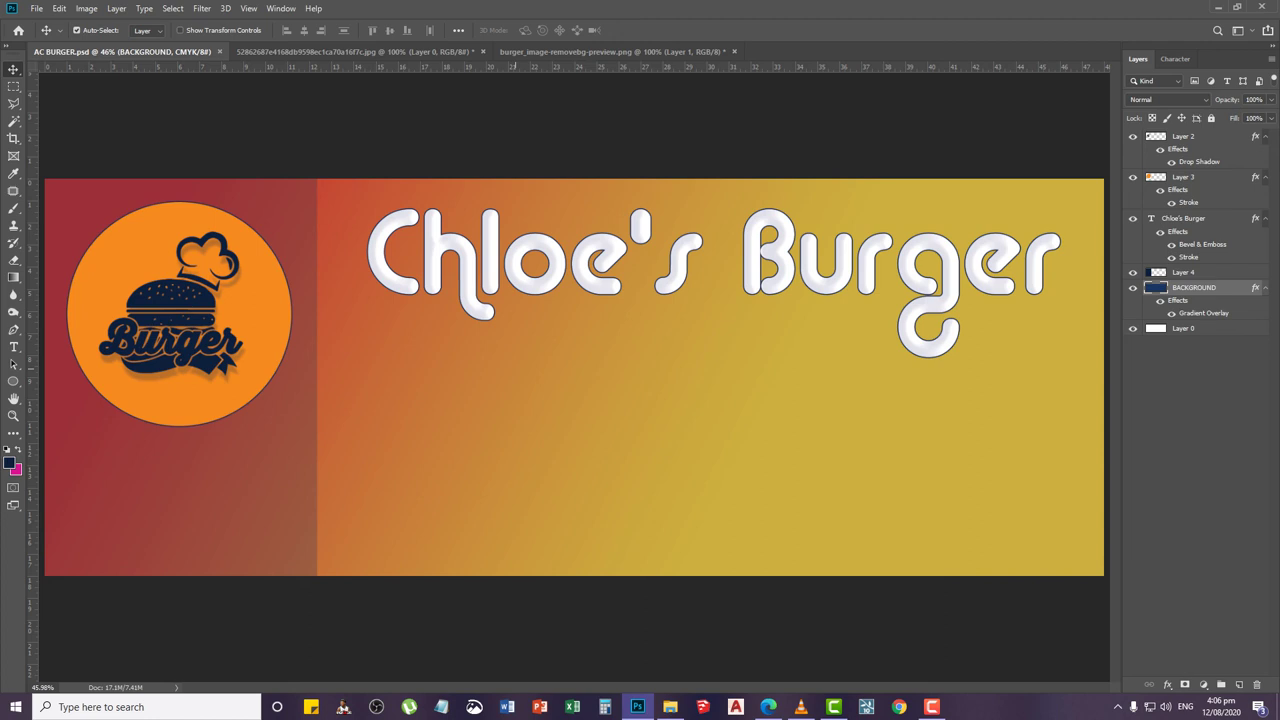
Duplicate the Chloe's Burger title and place the copy straight below the original in the banner's lower half
right_click(538, 282)
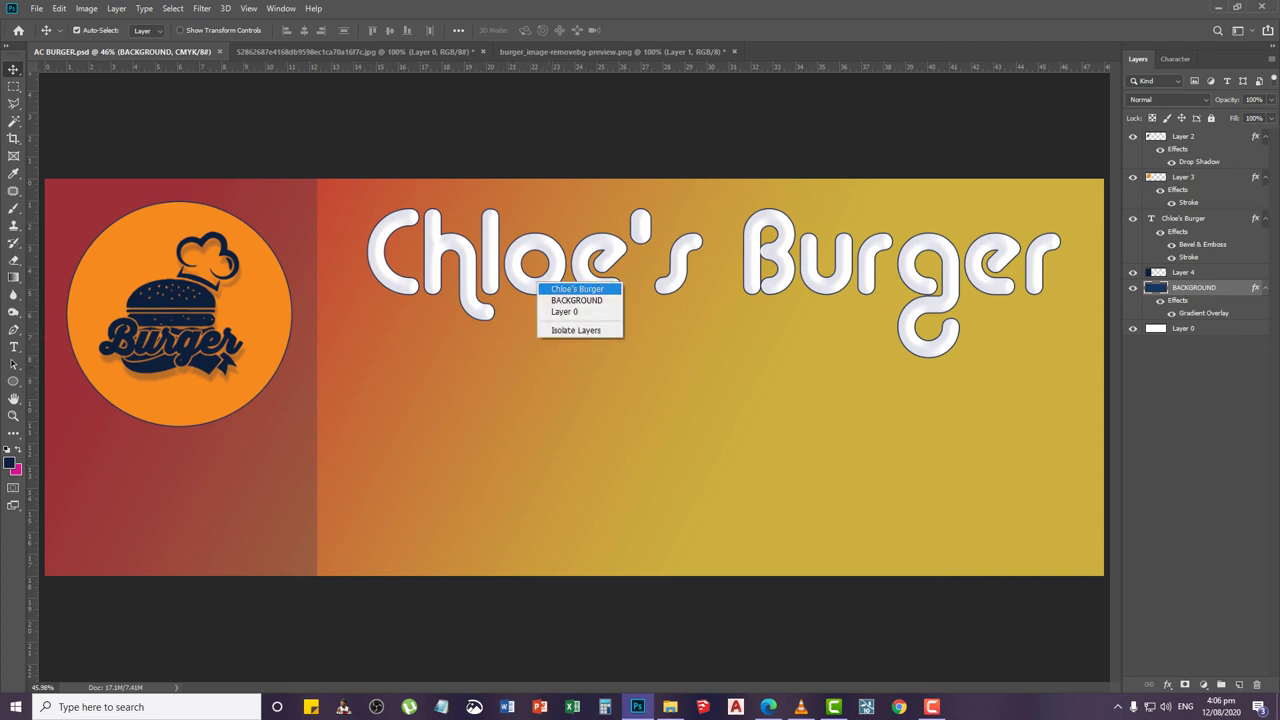
click(565, 289)
drag(548, 285, 570, 449)
Set the font size of the duplicated Chloe's Burger text to 150 pt
key(t)
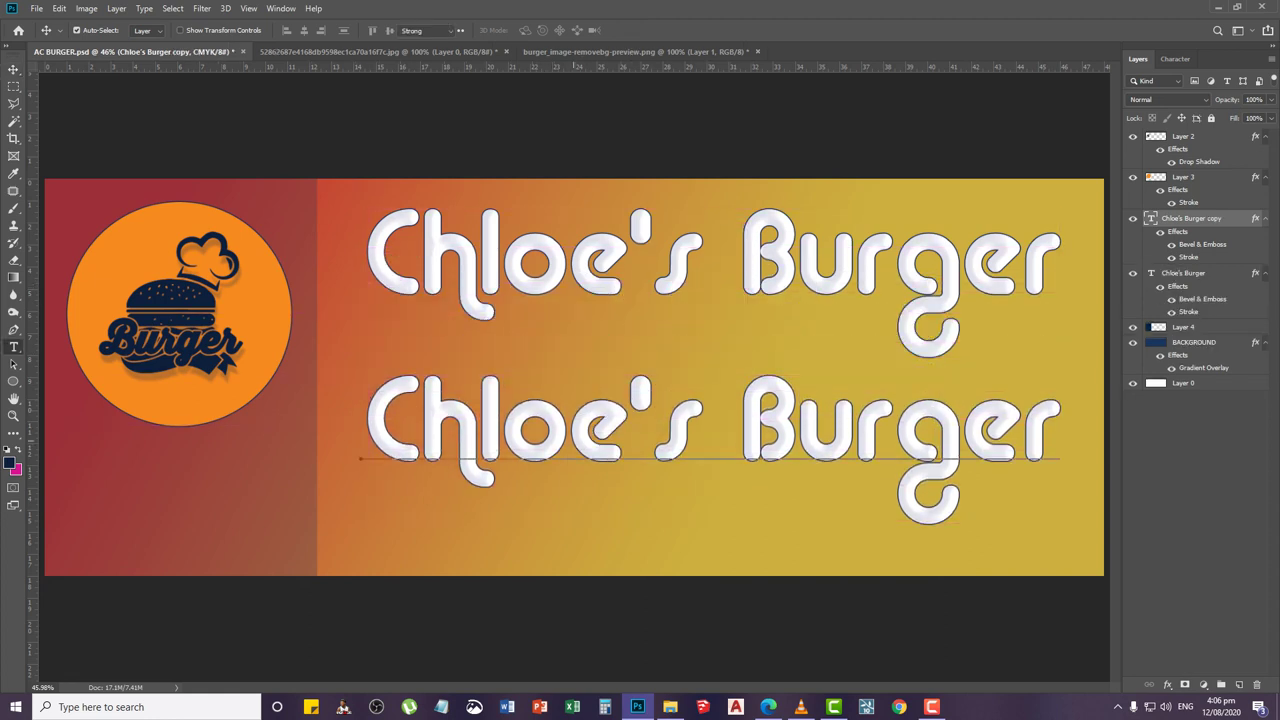
key(Return)
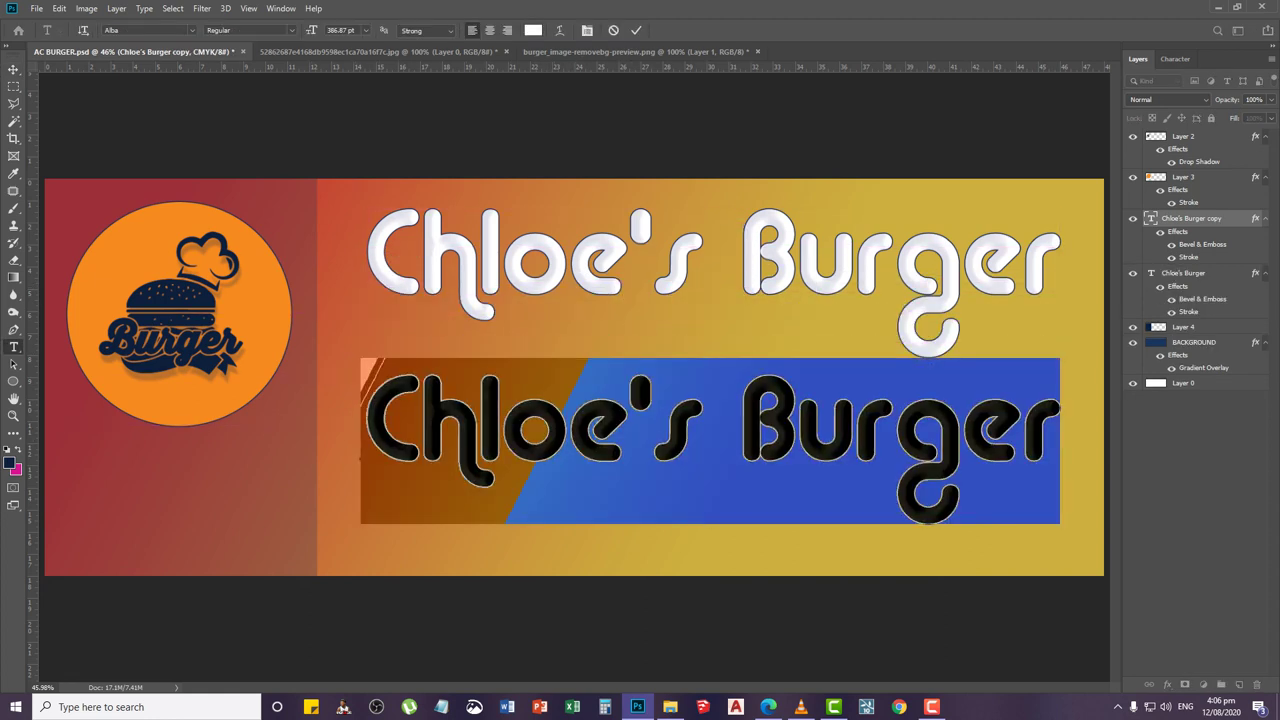
drag(355, 30, 326, 30)
text(150)
key(Return)
click(13, 69)
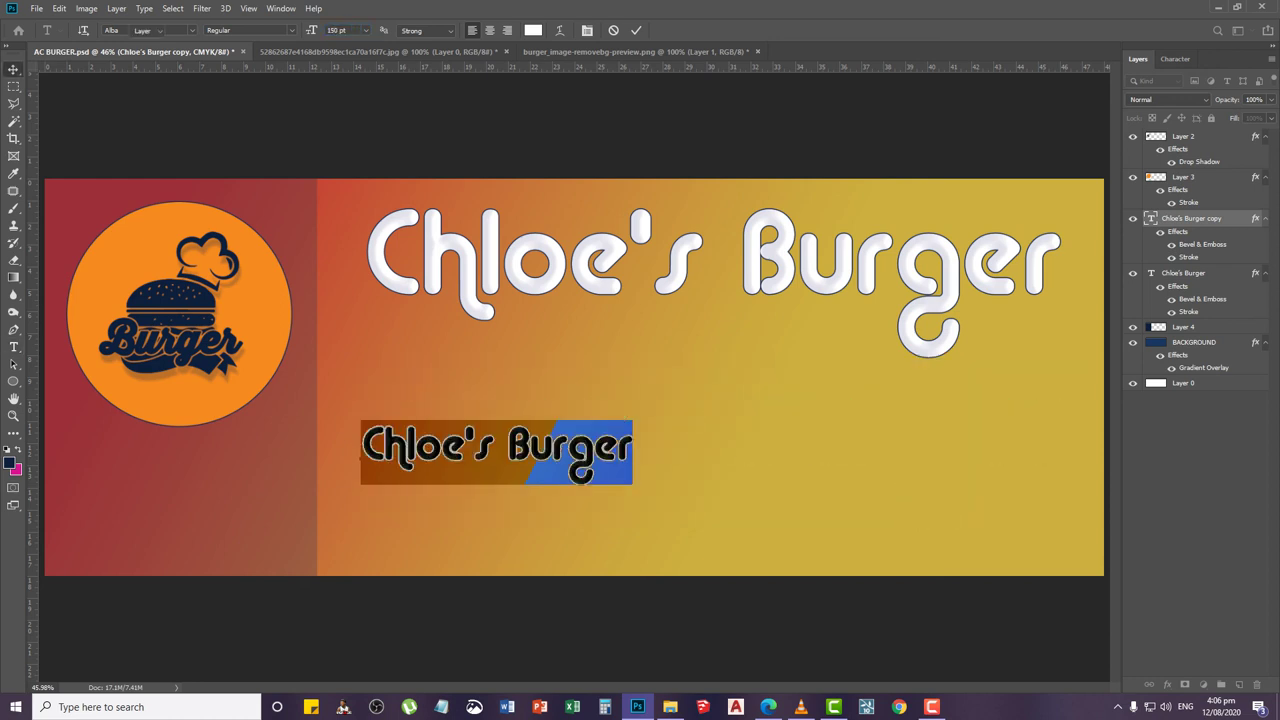
key(t)
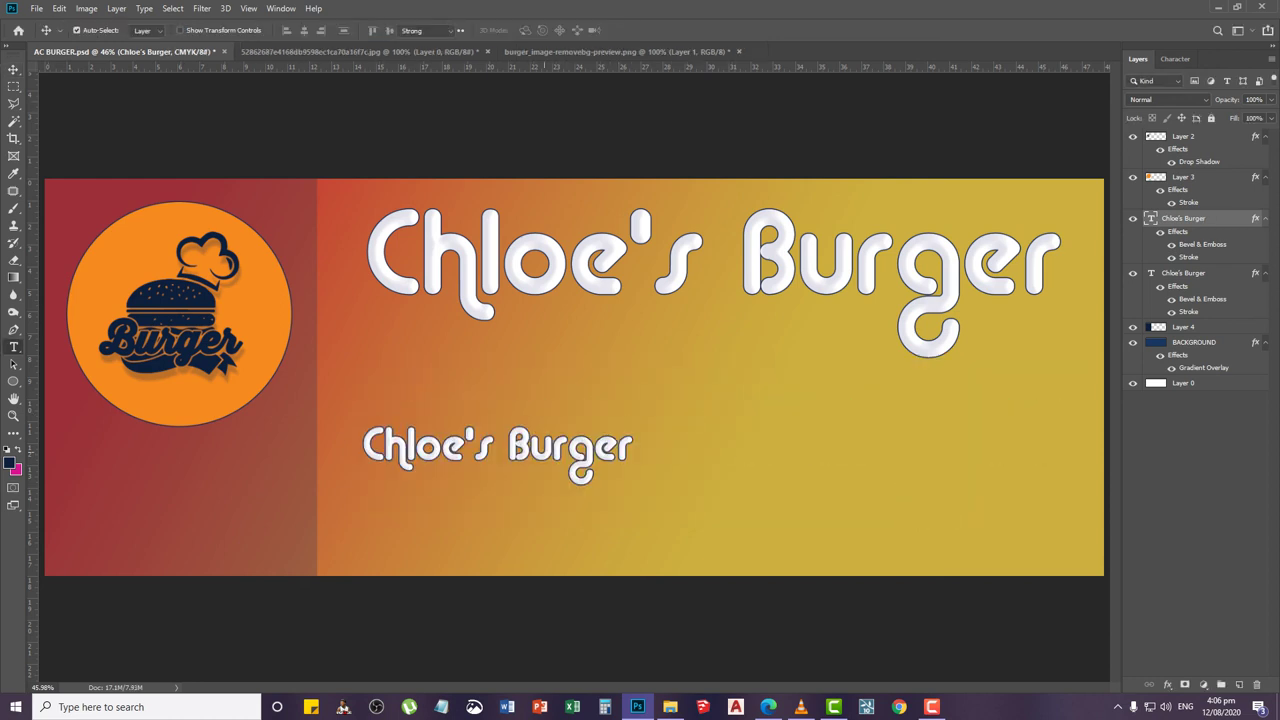
Hide the layer effects of the smaller Chloe's Burger text and change its font to Arial Rounded MT Bold
key(v)
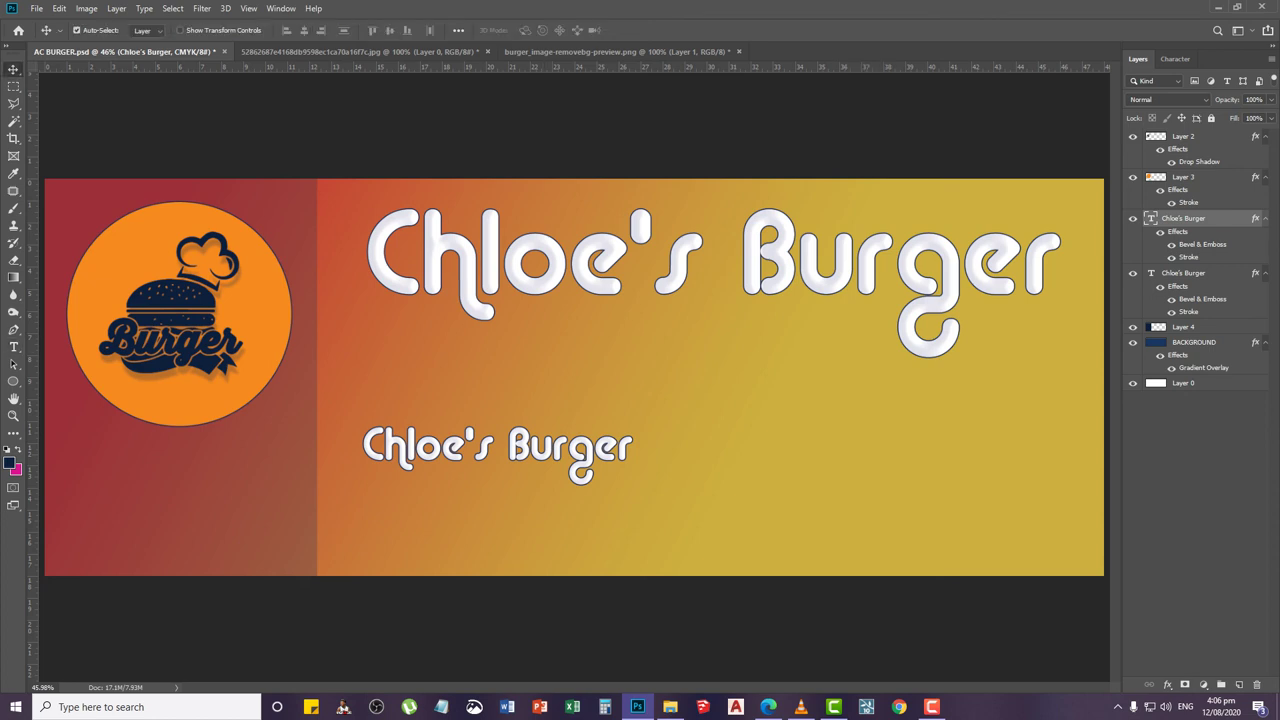
click(1160, 231)
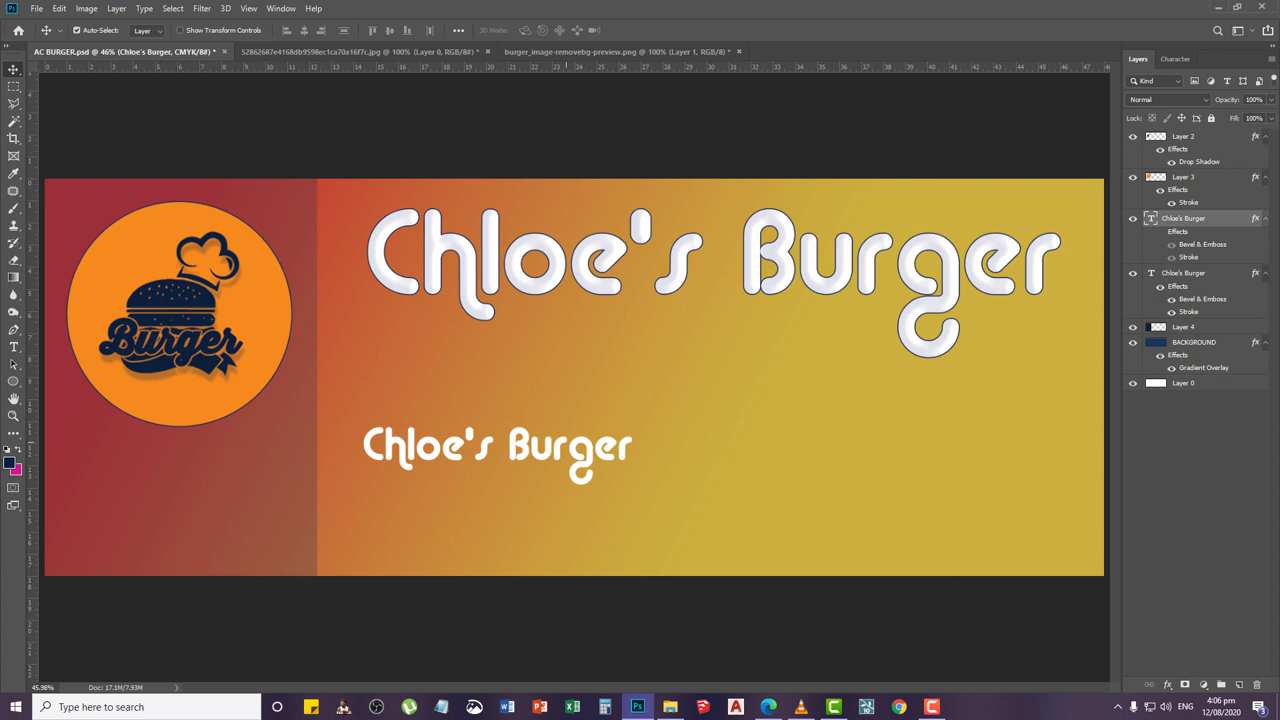
click(1175, 59)
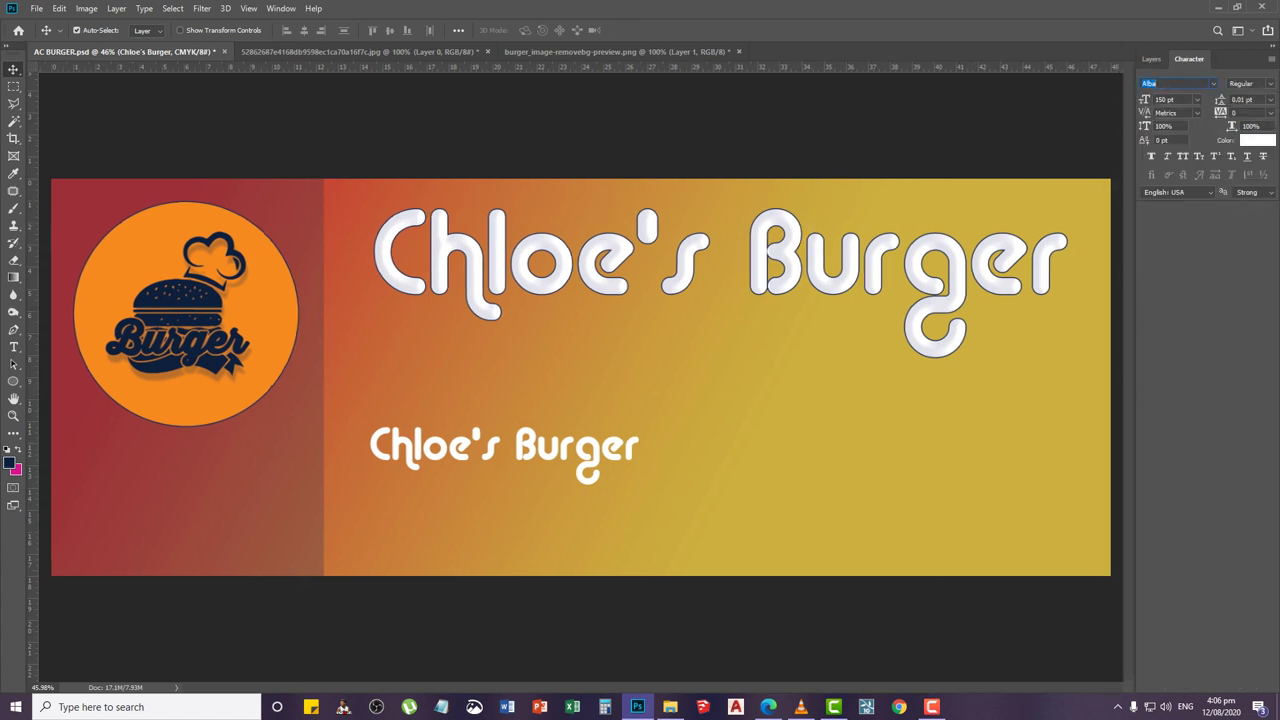
click(1214, 84)
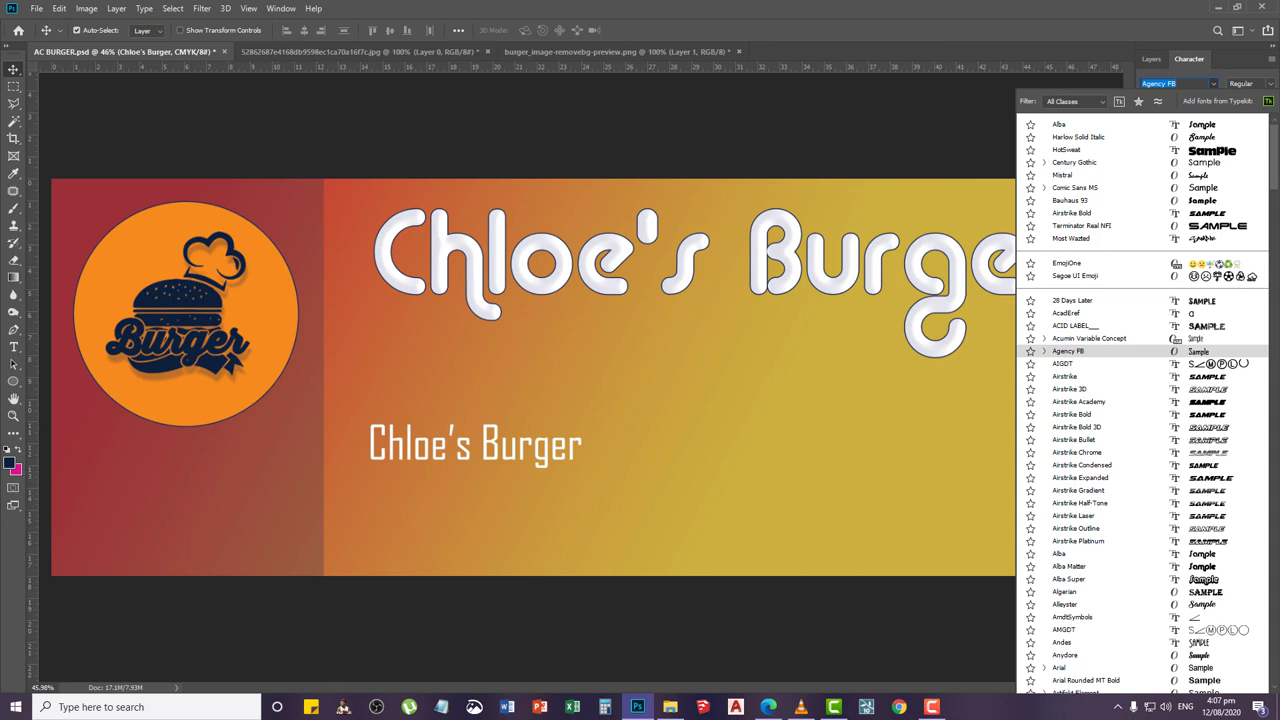
scroll(1100, 342, down, 8)
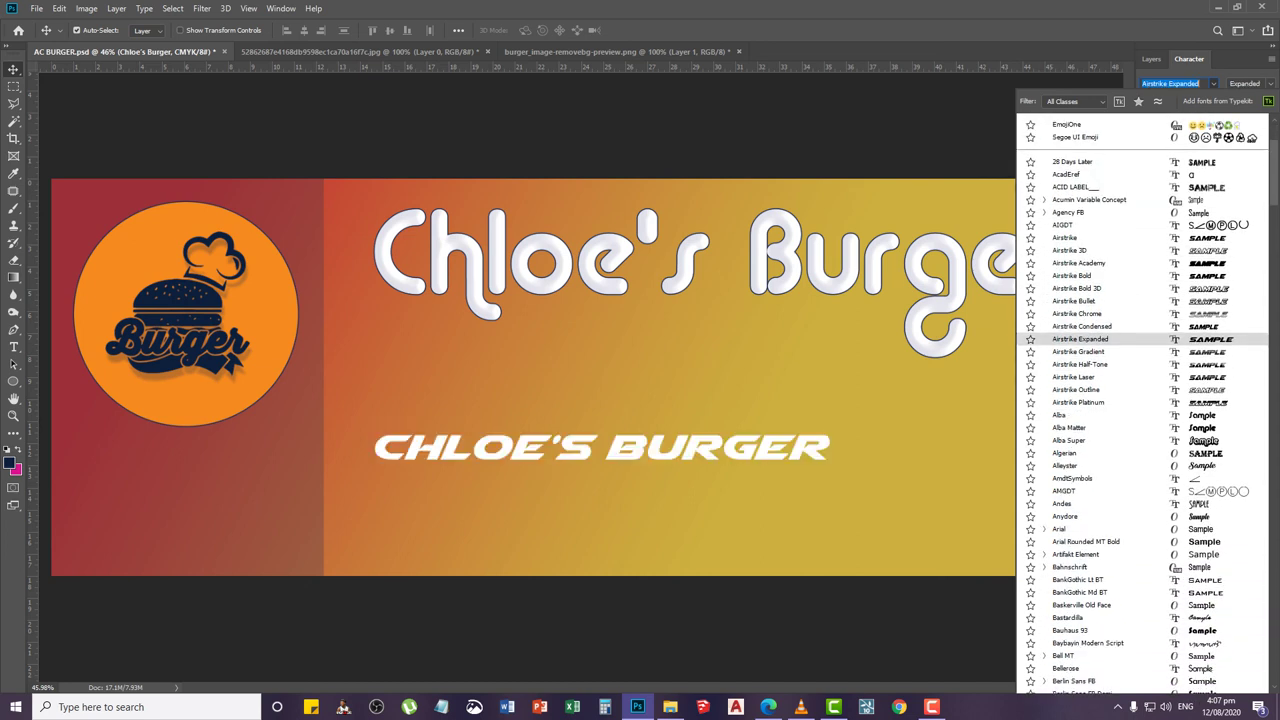
click(1086, 542)
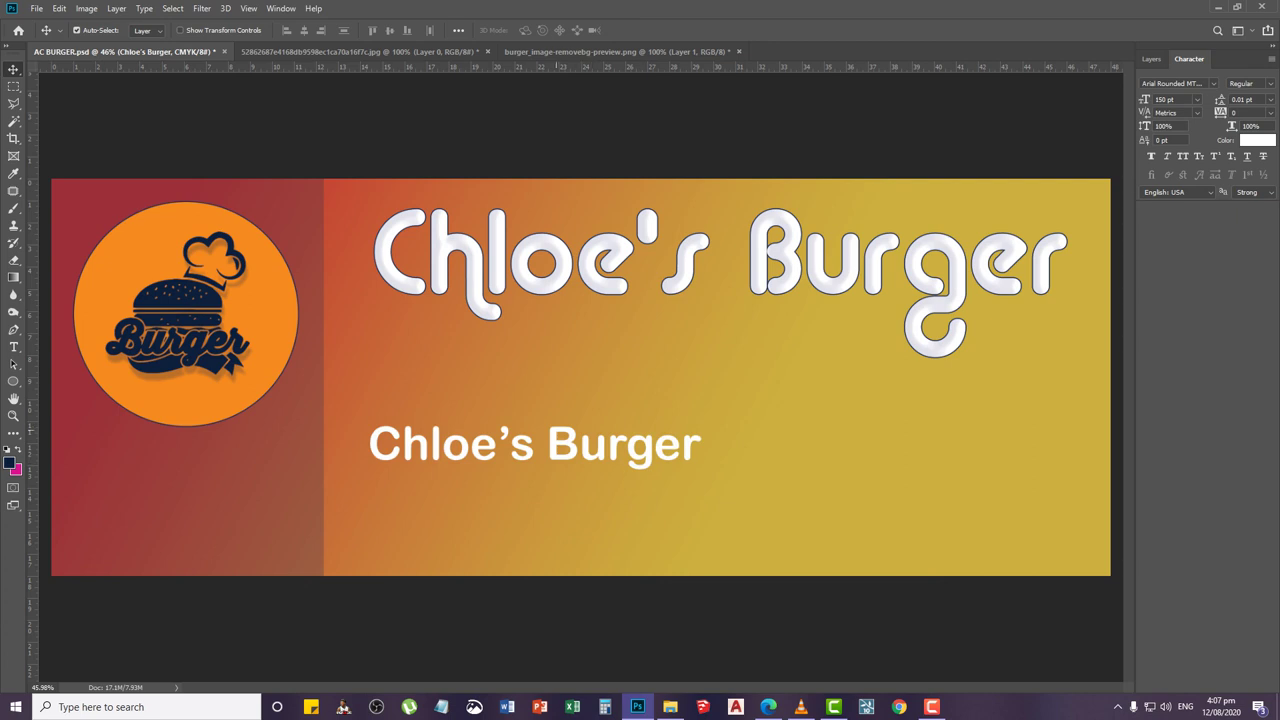
Replace the smaller Chloe's Burger text with HAMBURGER FOOTLONG, leaving a wide gap between the two words
key(t)
click(560, 450)
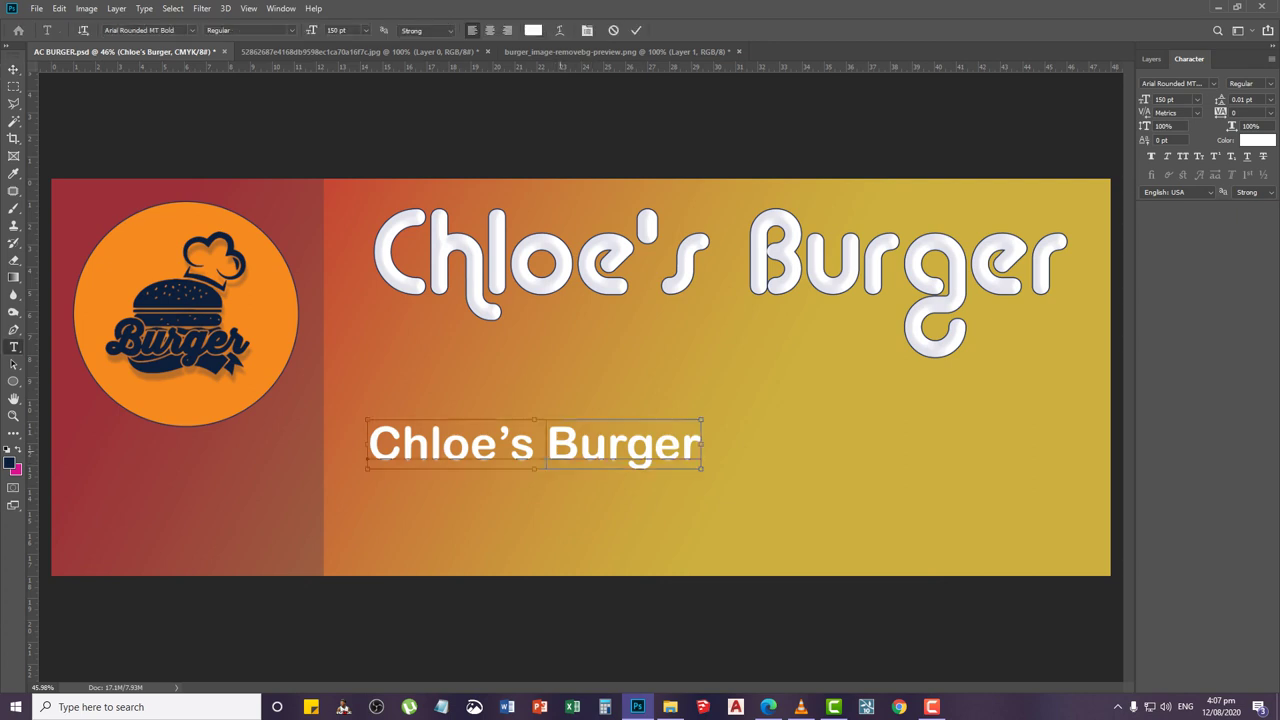
key(ctrl+a)
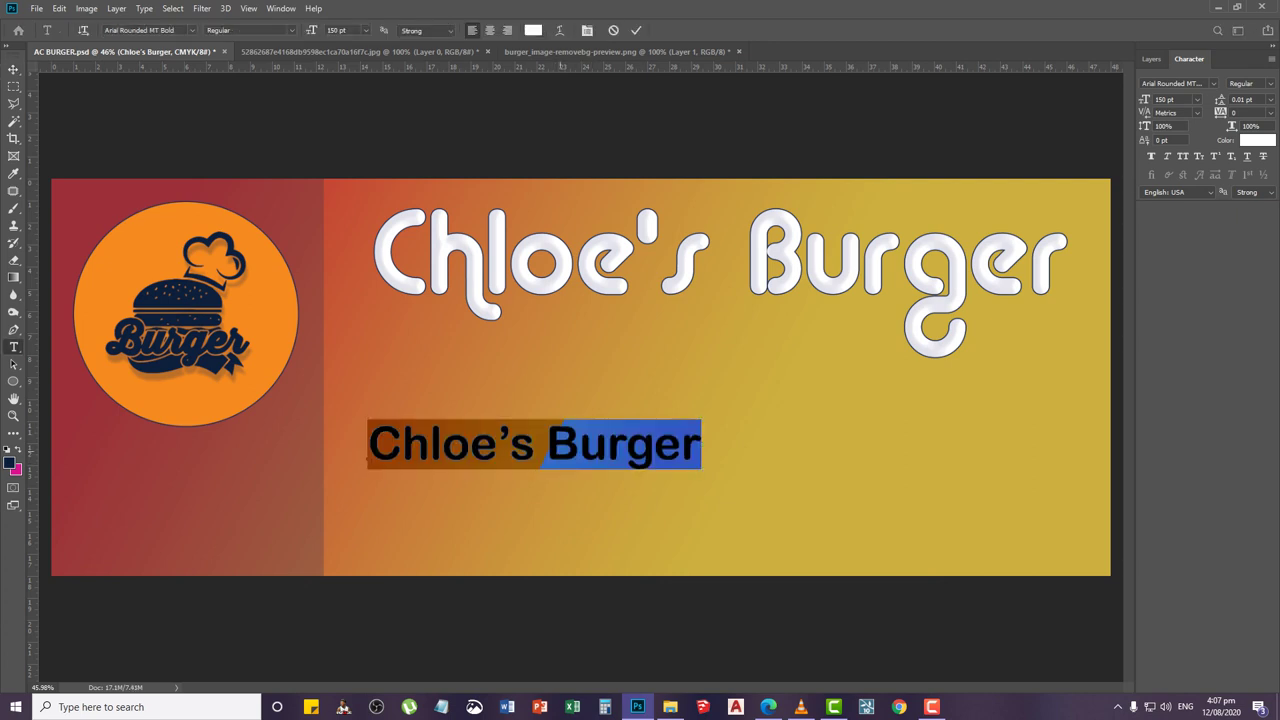
text(H)
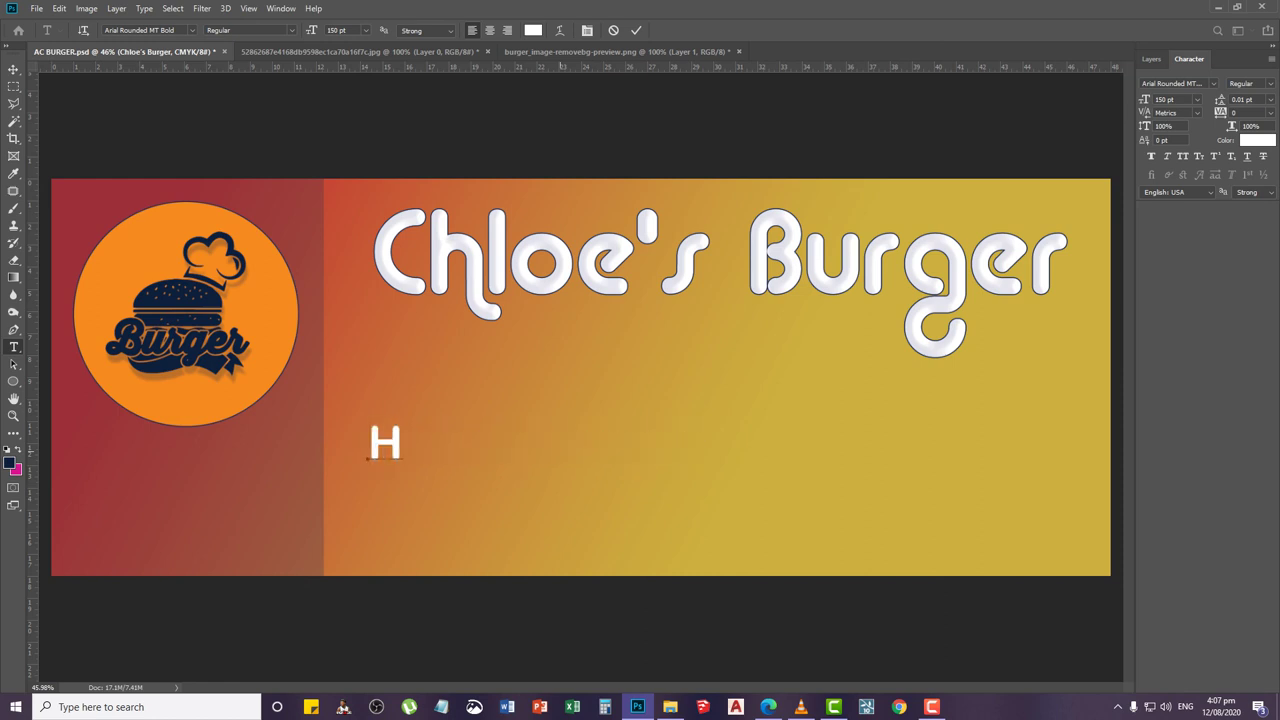
text(AMBURGER)
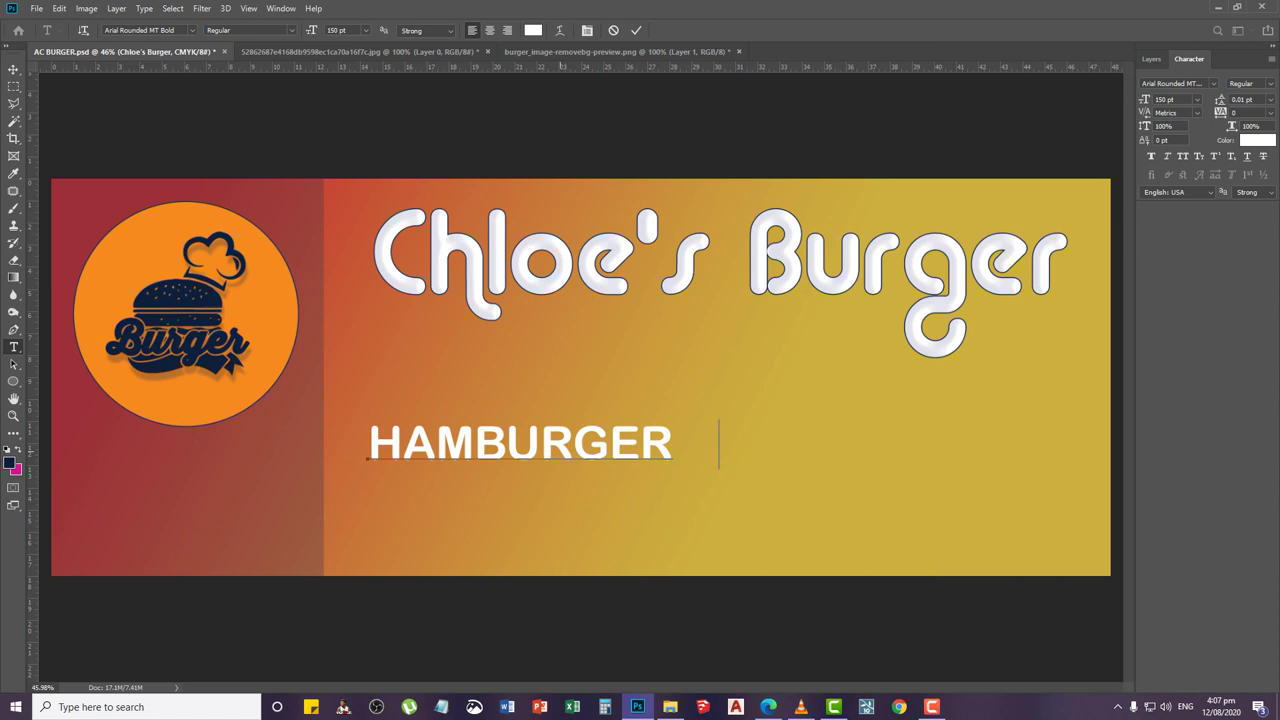
text(FOOTLONG)
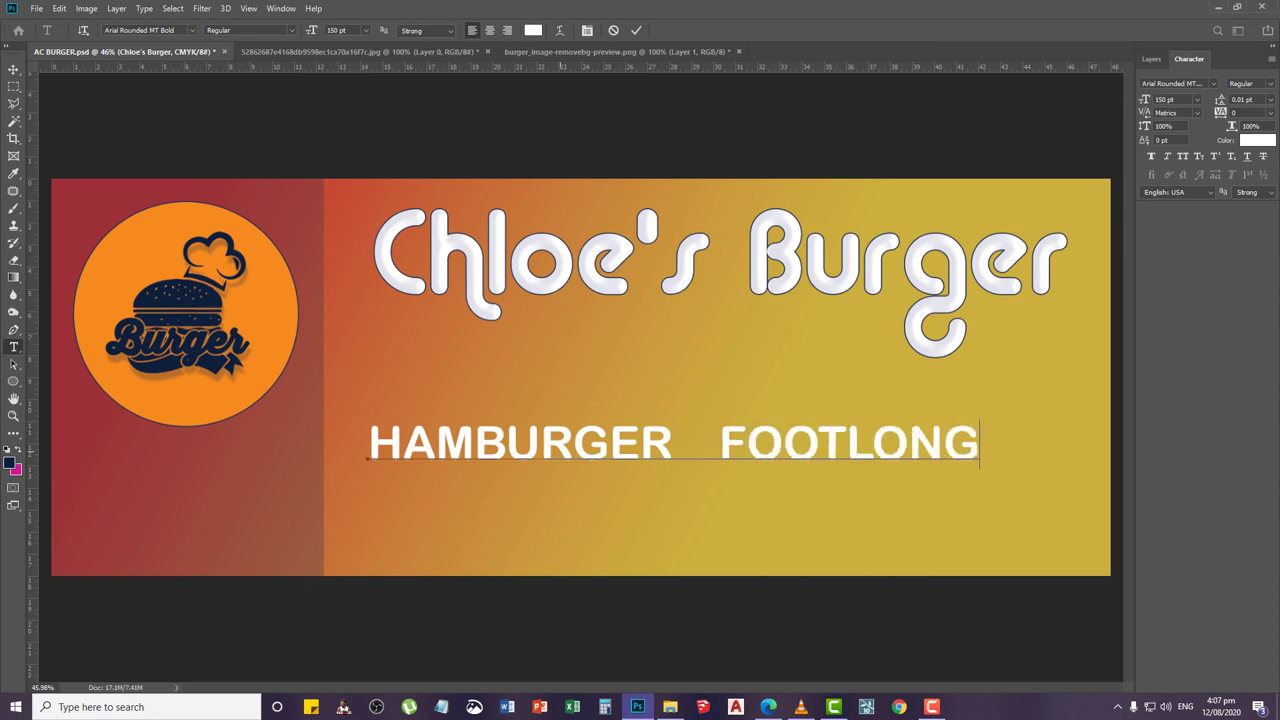
Center-align the HAMBURGER FOOTLONG text and try to add EGG SANDWICH as a second line
key(ctrl+a)
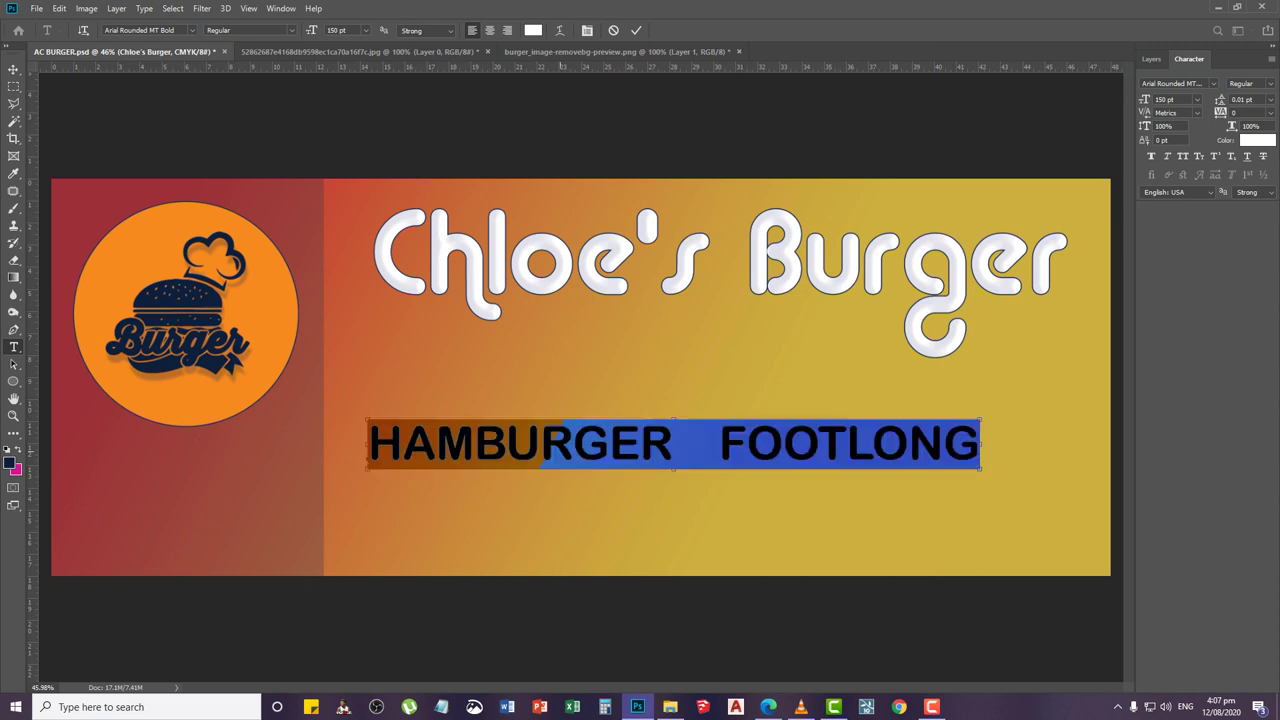
key(ctrl+shift+r)
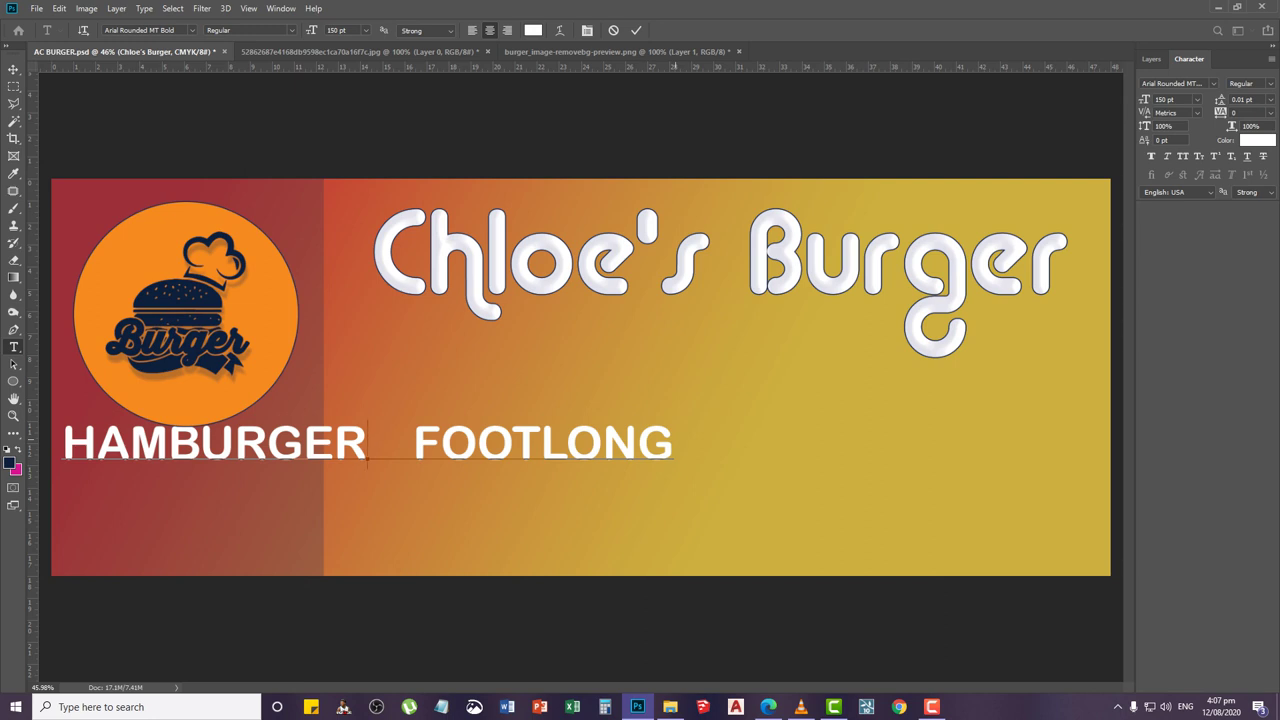
text(EGG SANDWI)
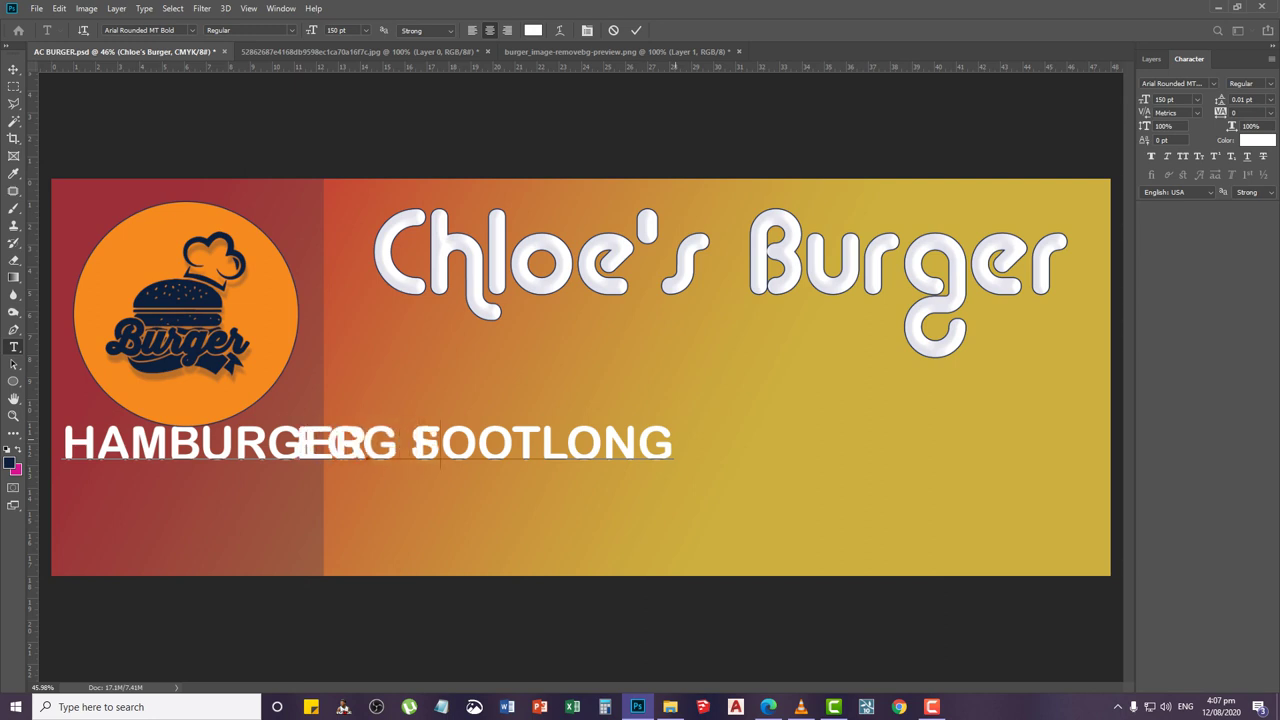
key(BackSpace)
key(BackSpace)
key(BackSpace)
key(BackSpace)
key(BackSpace)
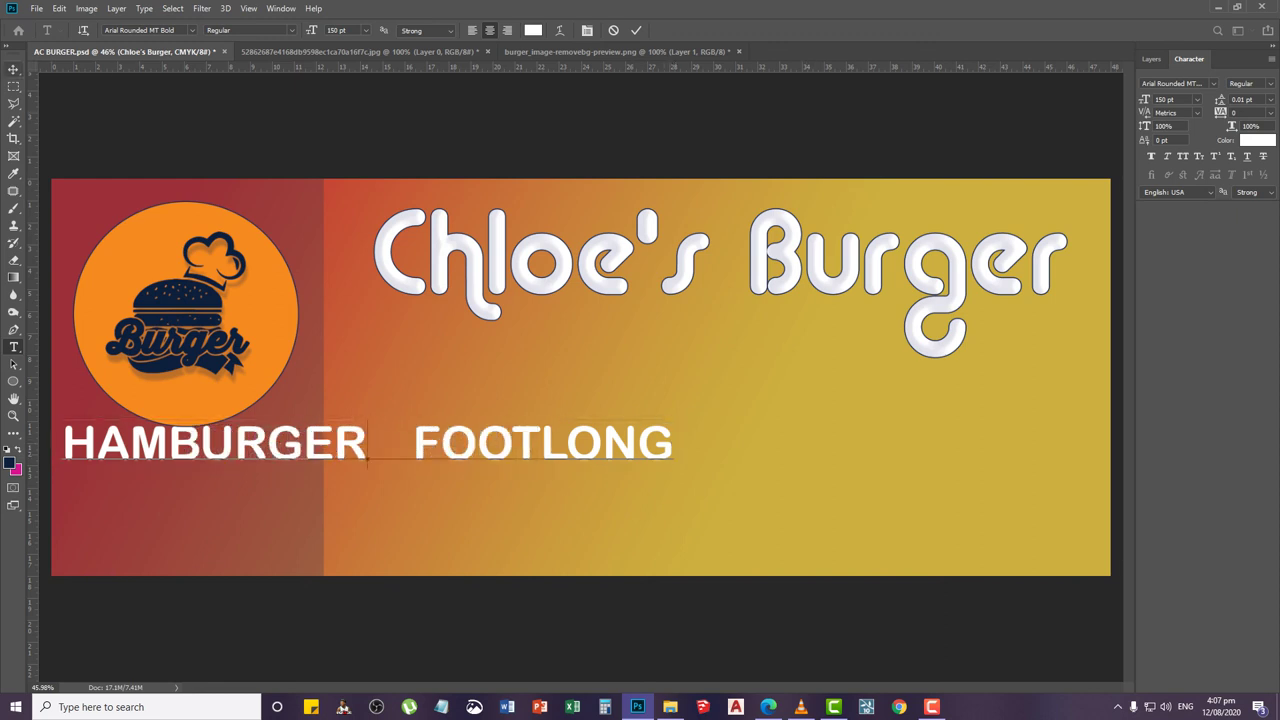
Move the HAMBURGER FOOTLONG text off the logo panel and place it below the Chloe's Burger title
click(13, 69)
right_click(364, 441)
click(400, 445)
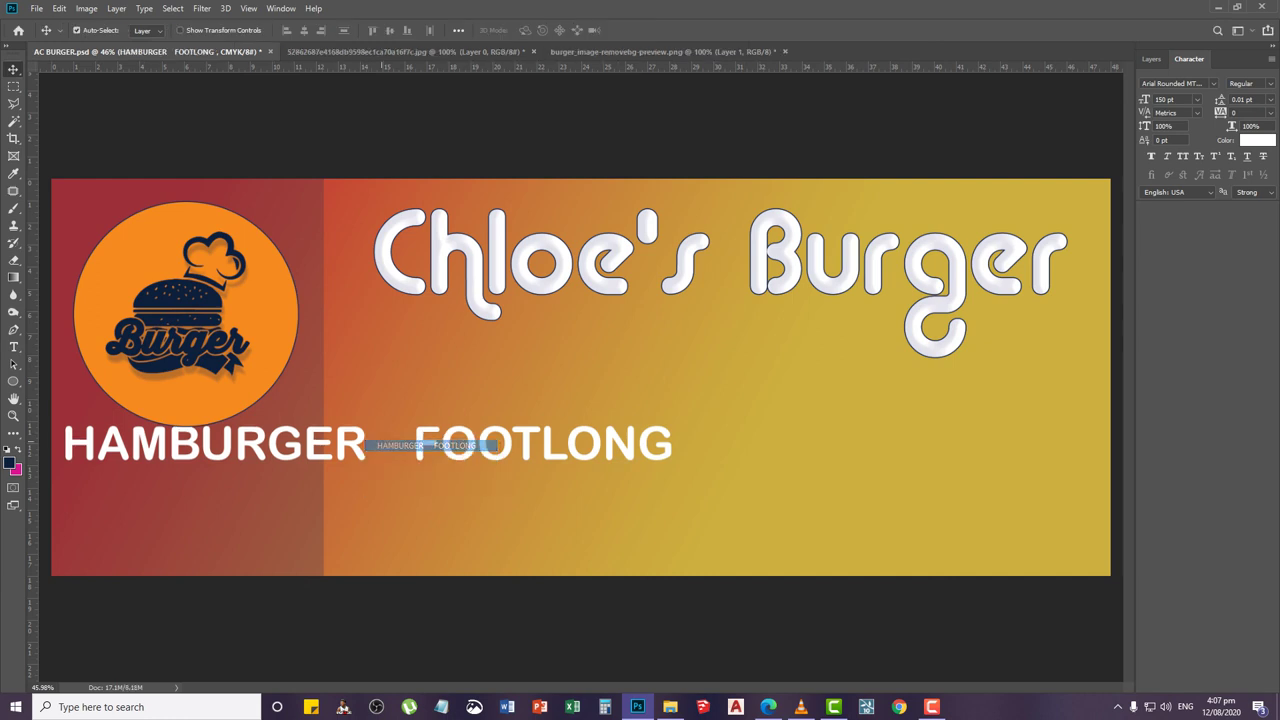
drag(400, 445, 670, 417)
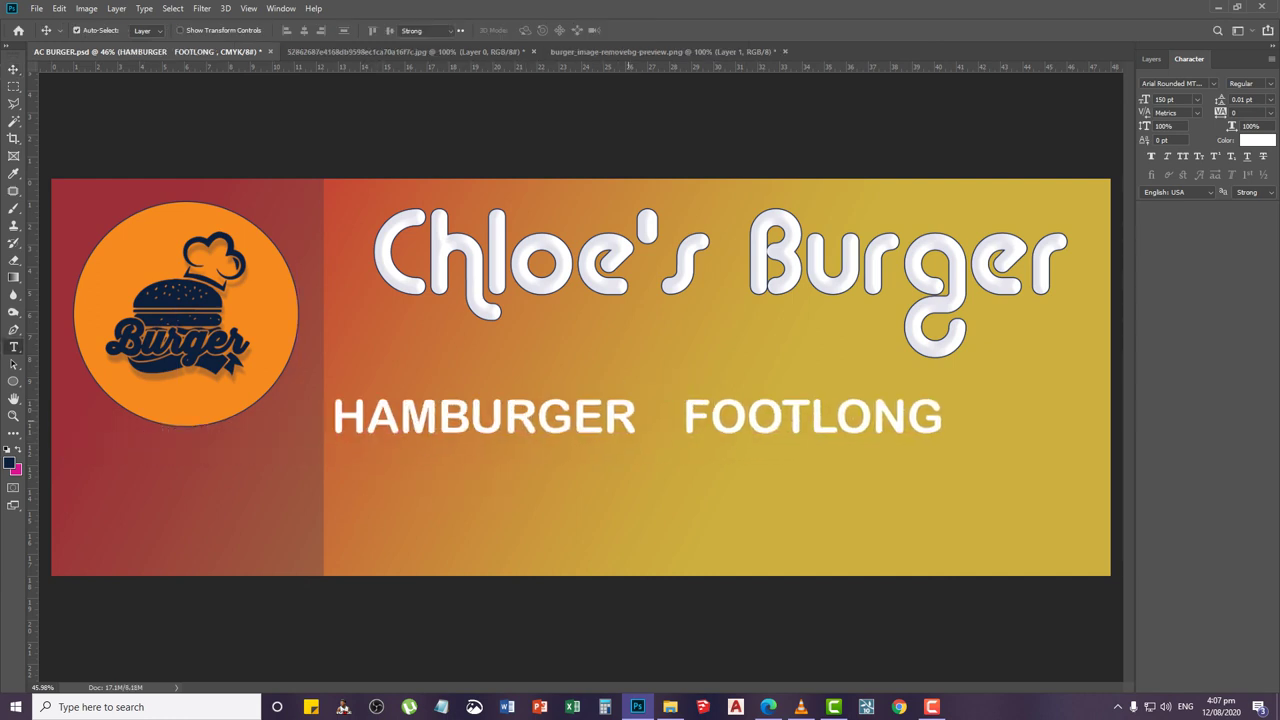
Retype the last two letters of FOOTLONG and try to start a new line after the word
key(t)
click(637, 412)
key(ctrl+a)
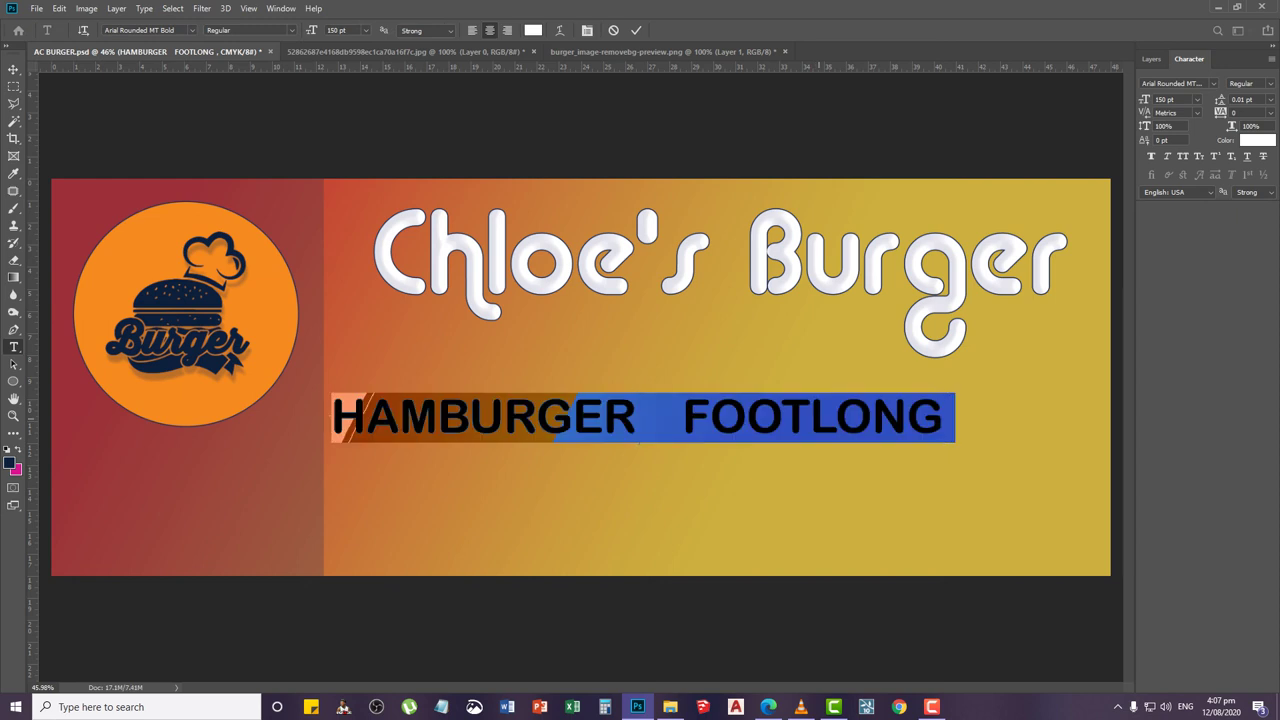
click(637, 415)
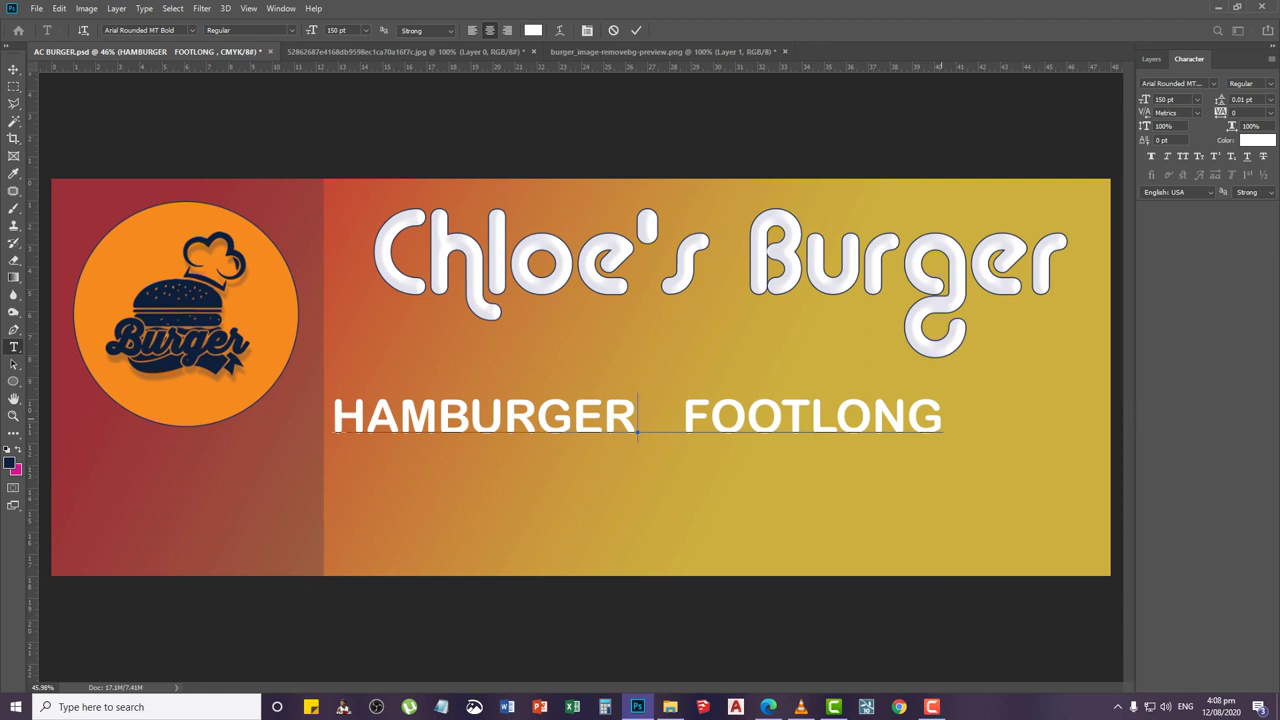
key(End)
key(BackSpace)
key(BackSpace)
click(685, 406)
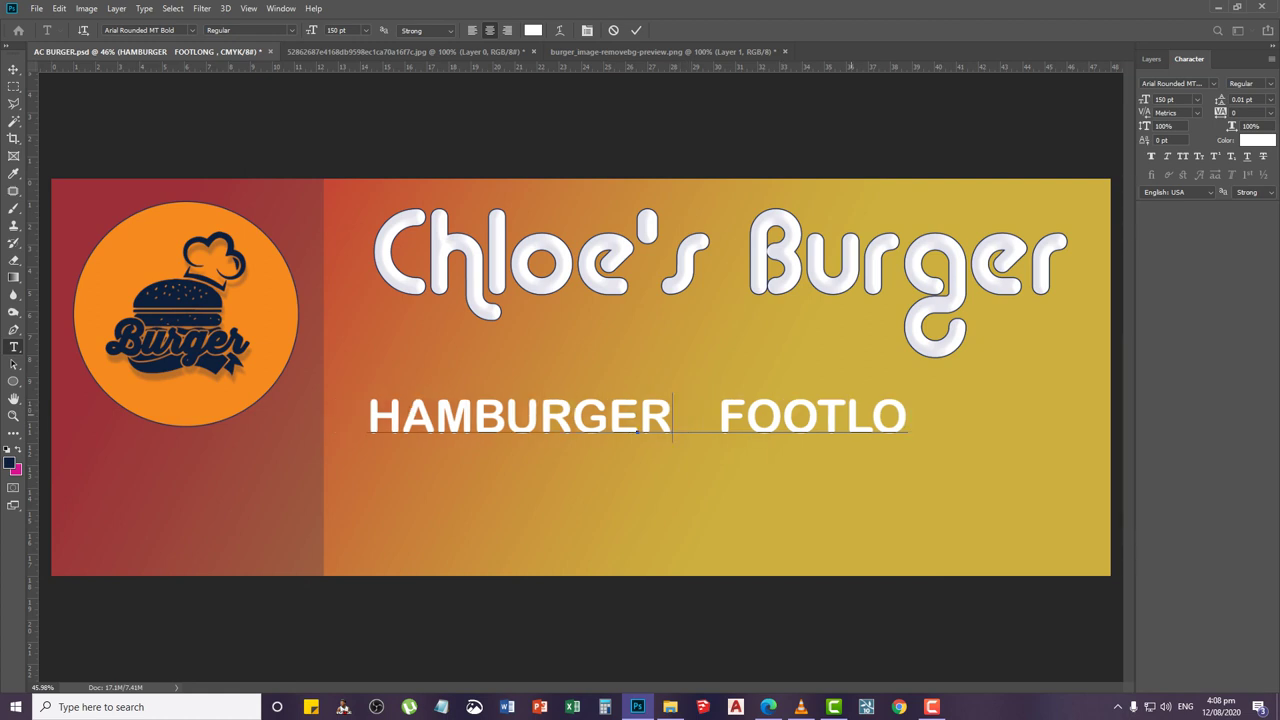
click(902, 418)
text(NG)
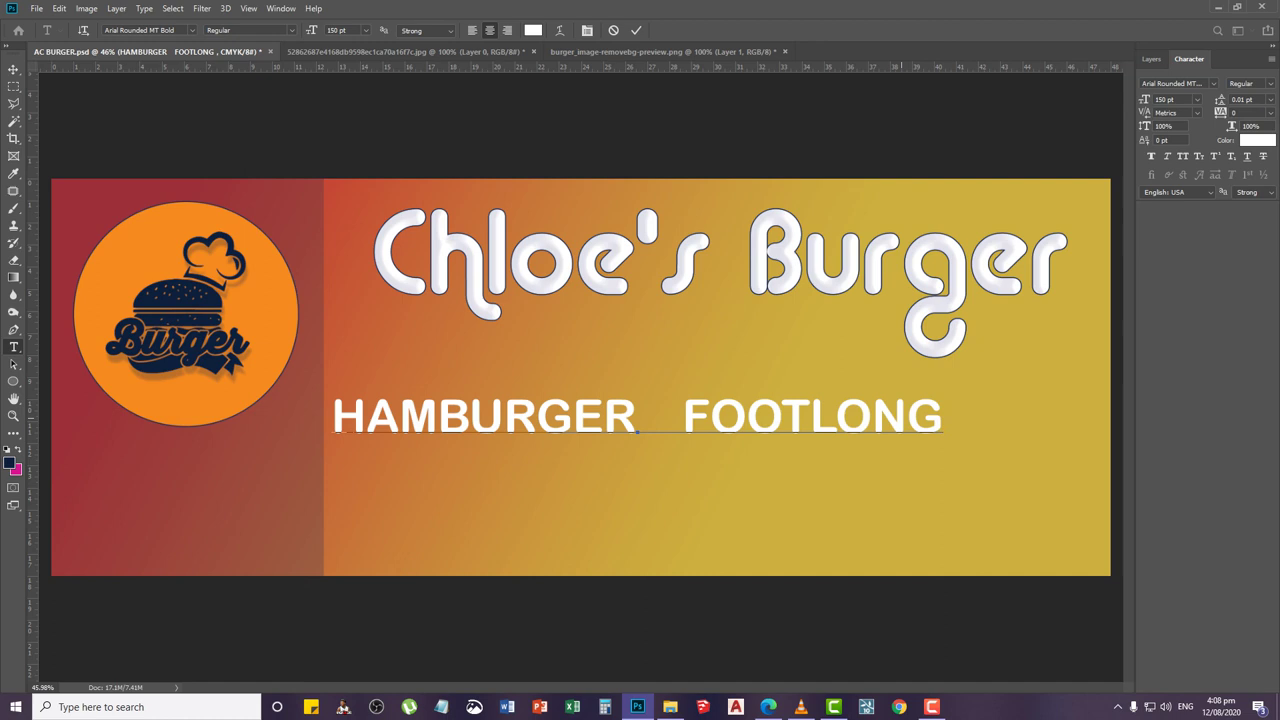
key(Return)
key(ctrl+Return)
click(13, 70)
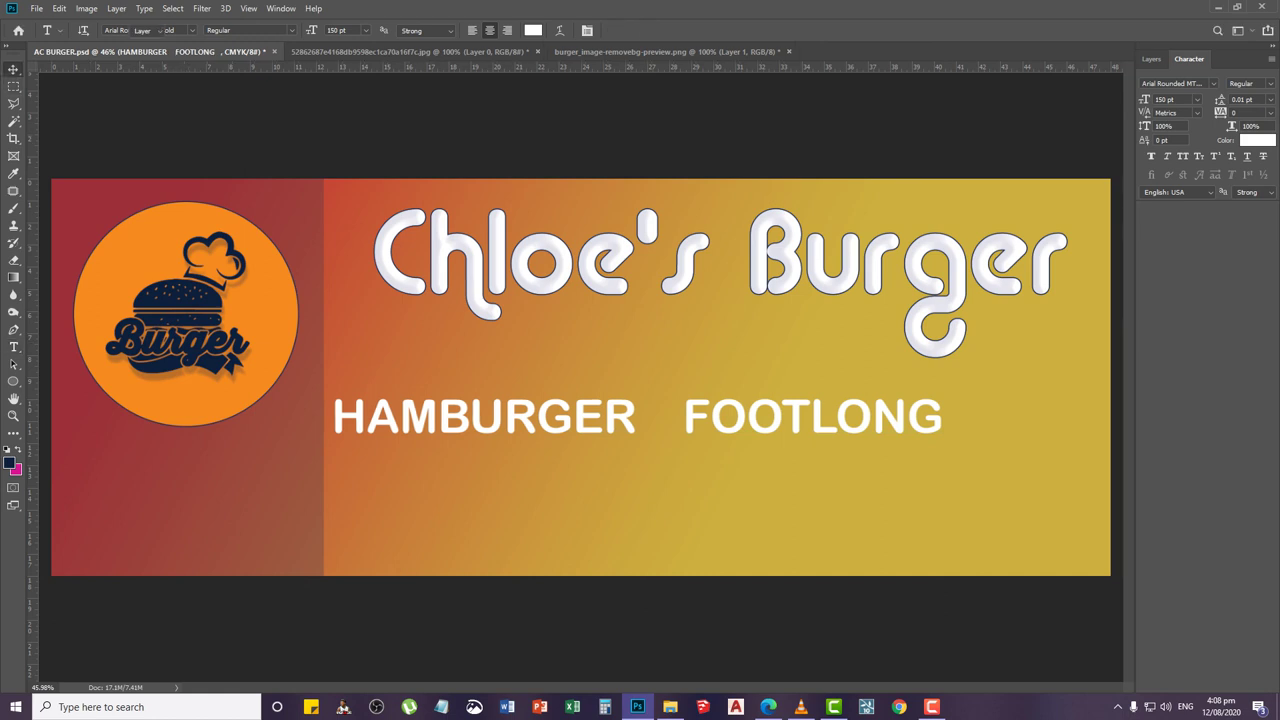
Delete the HAMBURGER FOOTLONG text layer
right_click(584, 416)
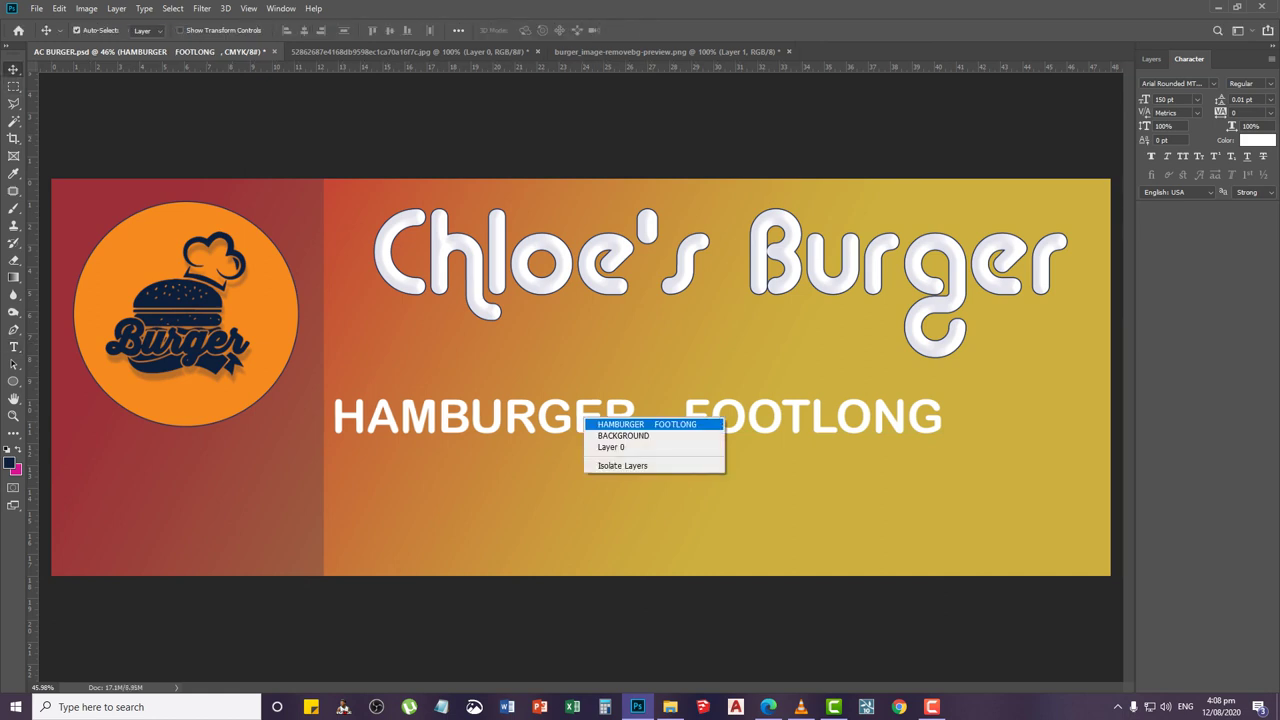
click(615, 420)
key(Delete)
Start a new 200 pt text line below the Chloe's Burger title and set its font to Arial Rounded MT Bold
key(t)
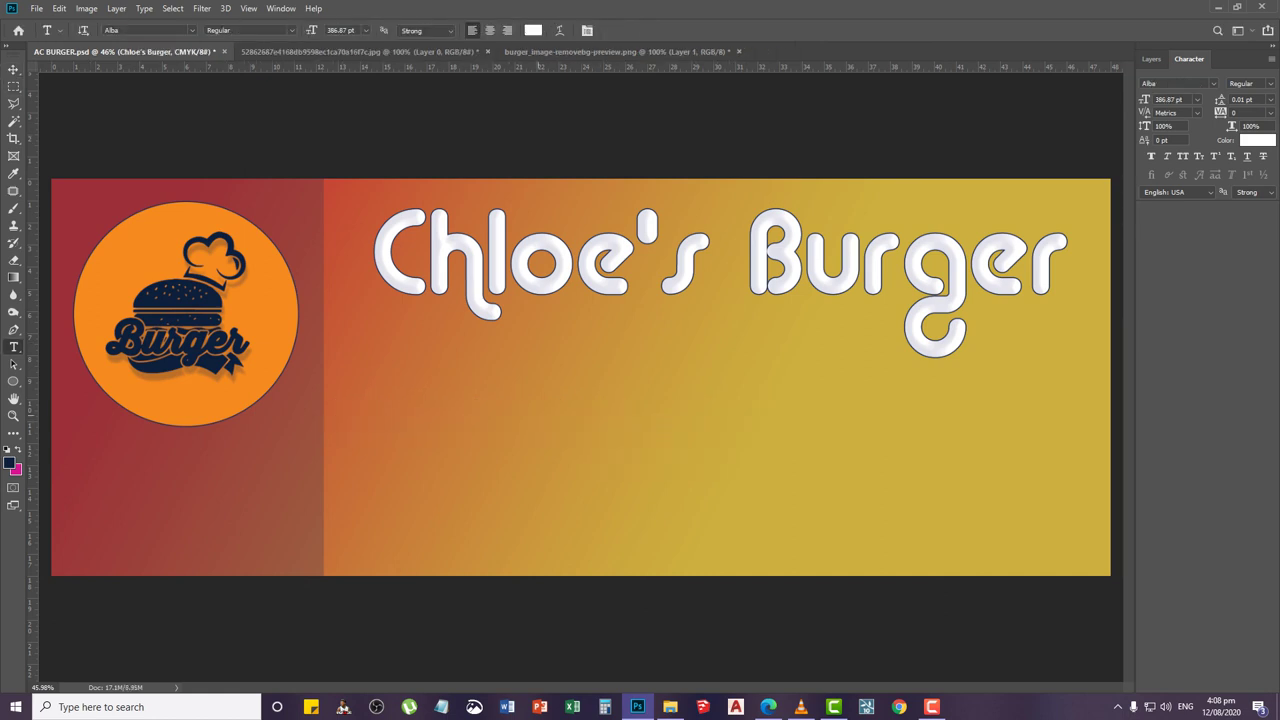
click(515, 410)
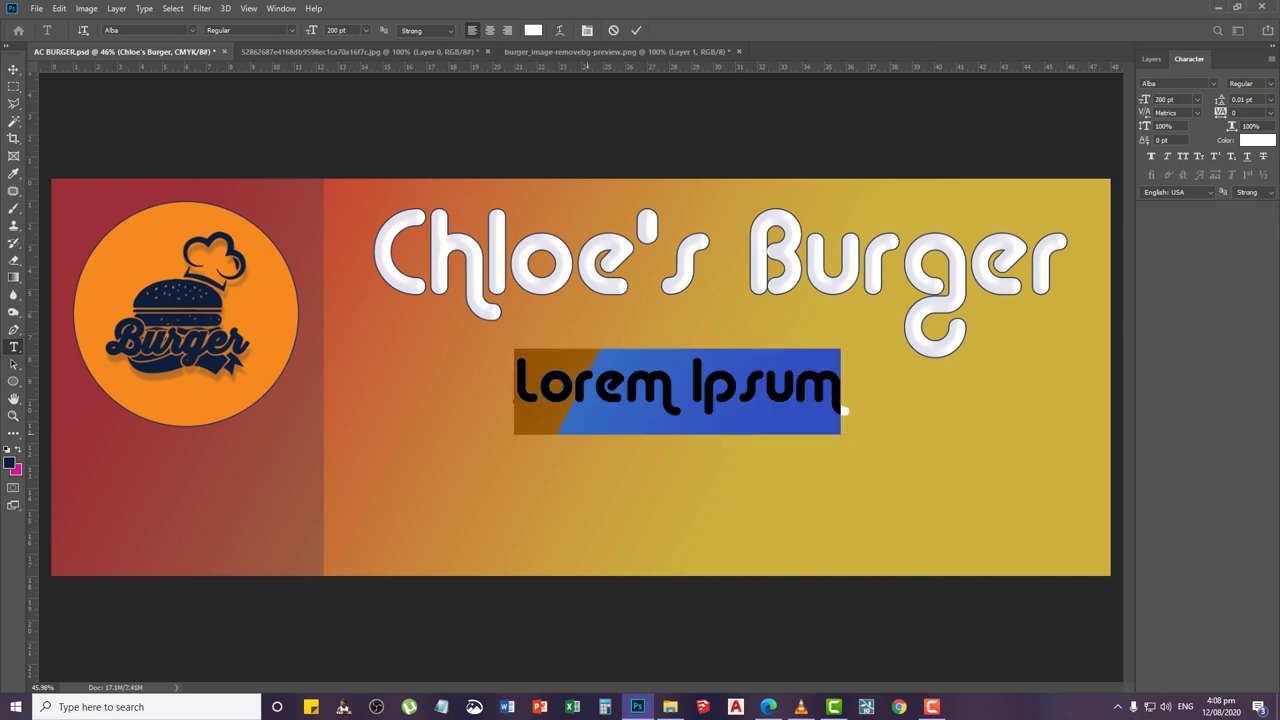
text(hAM)
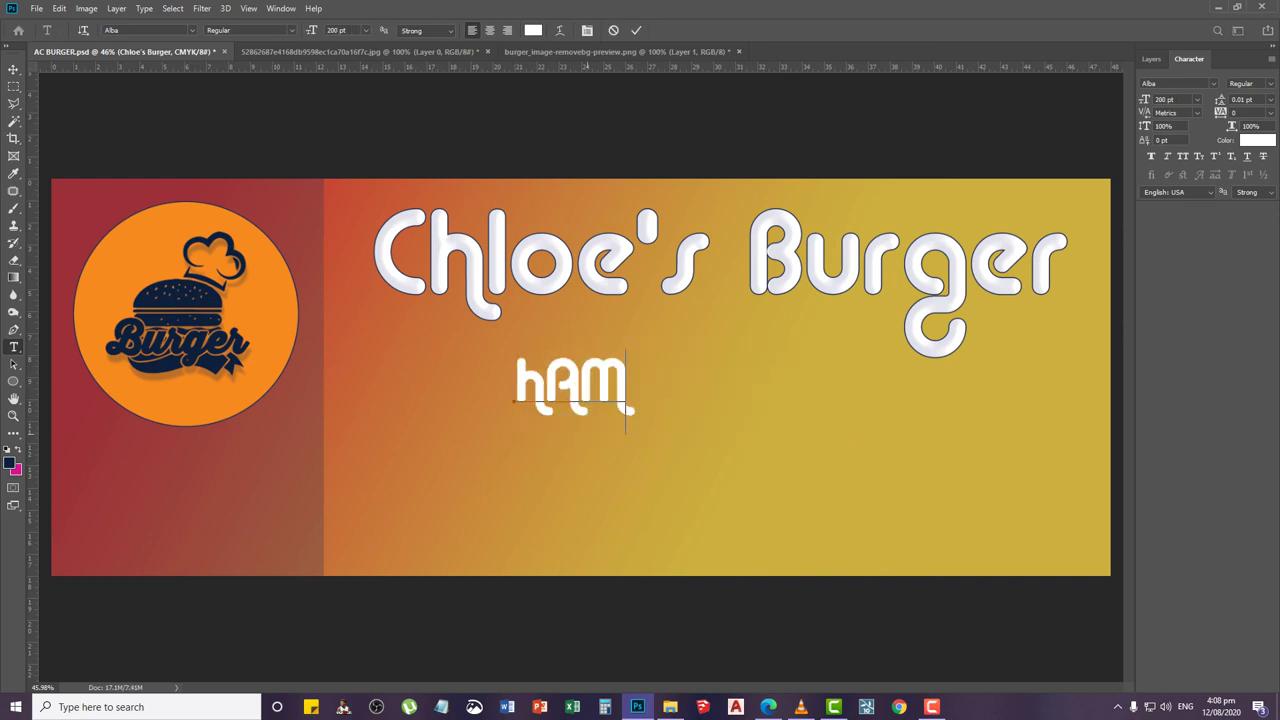
text(BURGER)
key(ctrl+a)
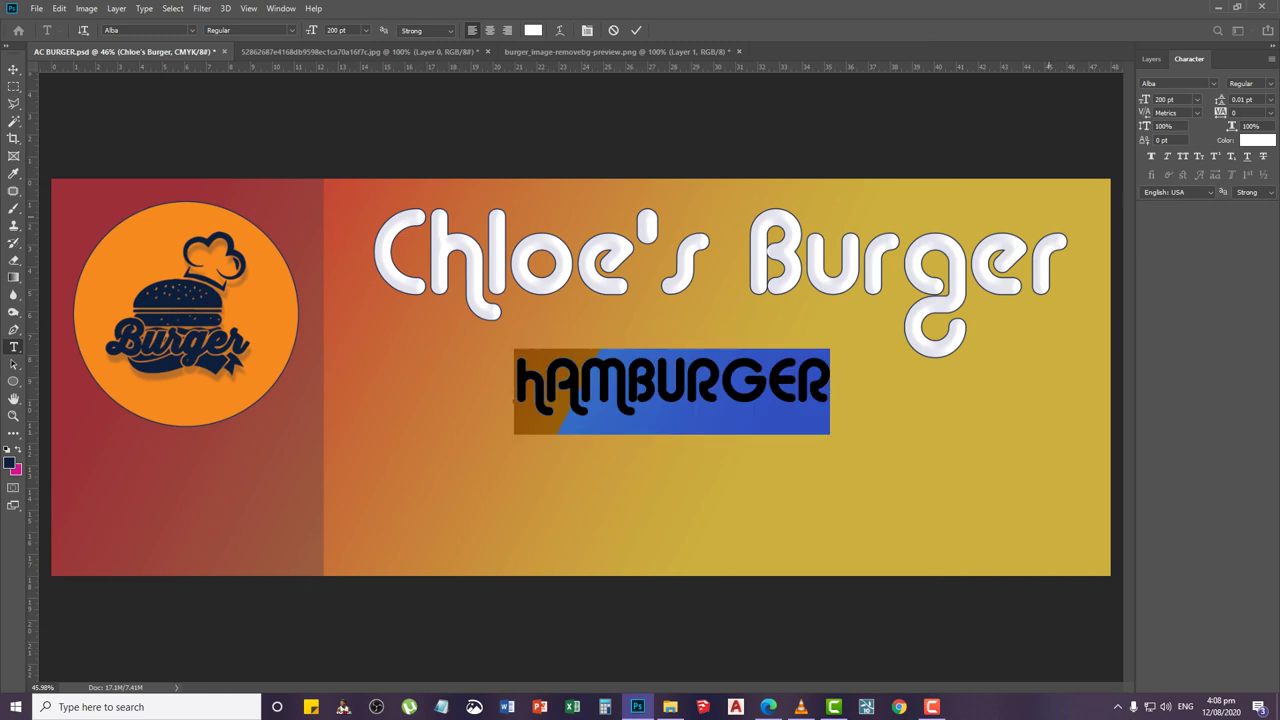
click(1162, 84)
text(ARIAL)
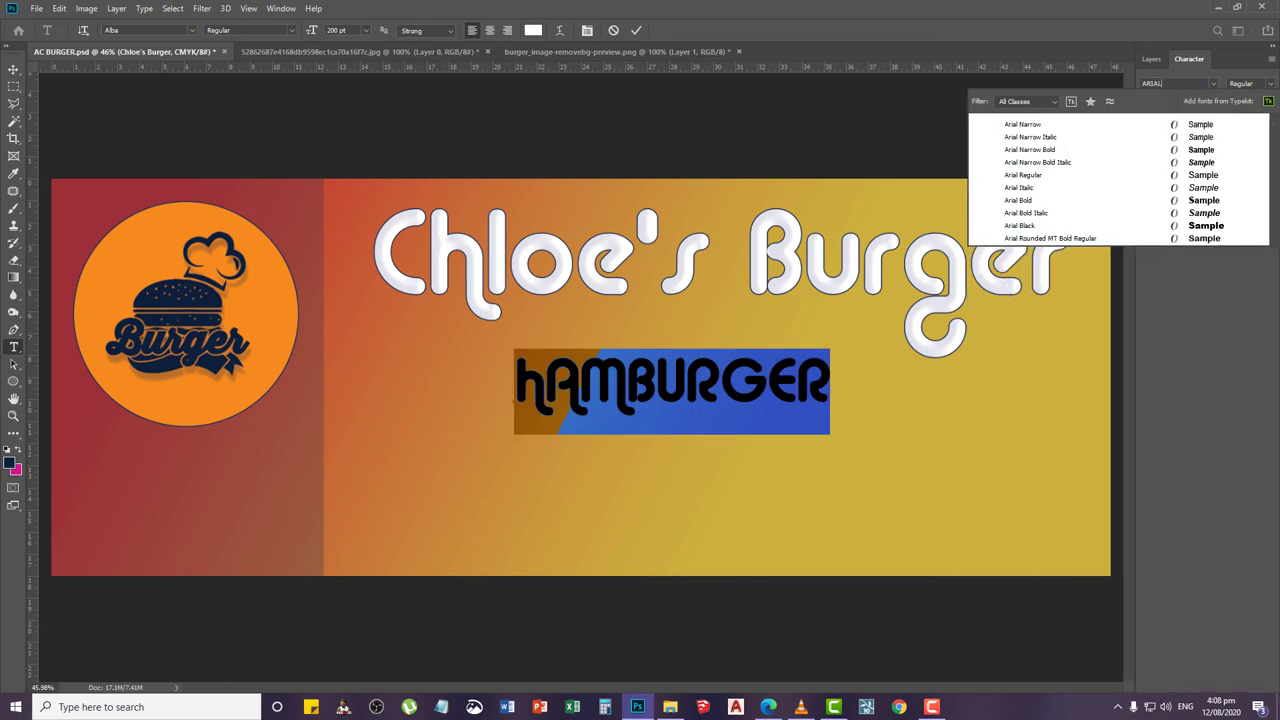
text( ROU)
key(Return)
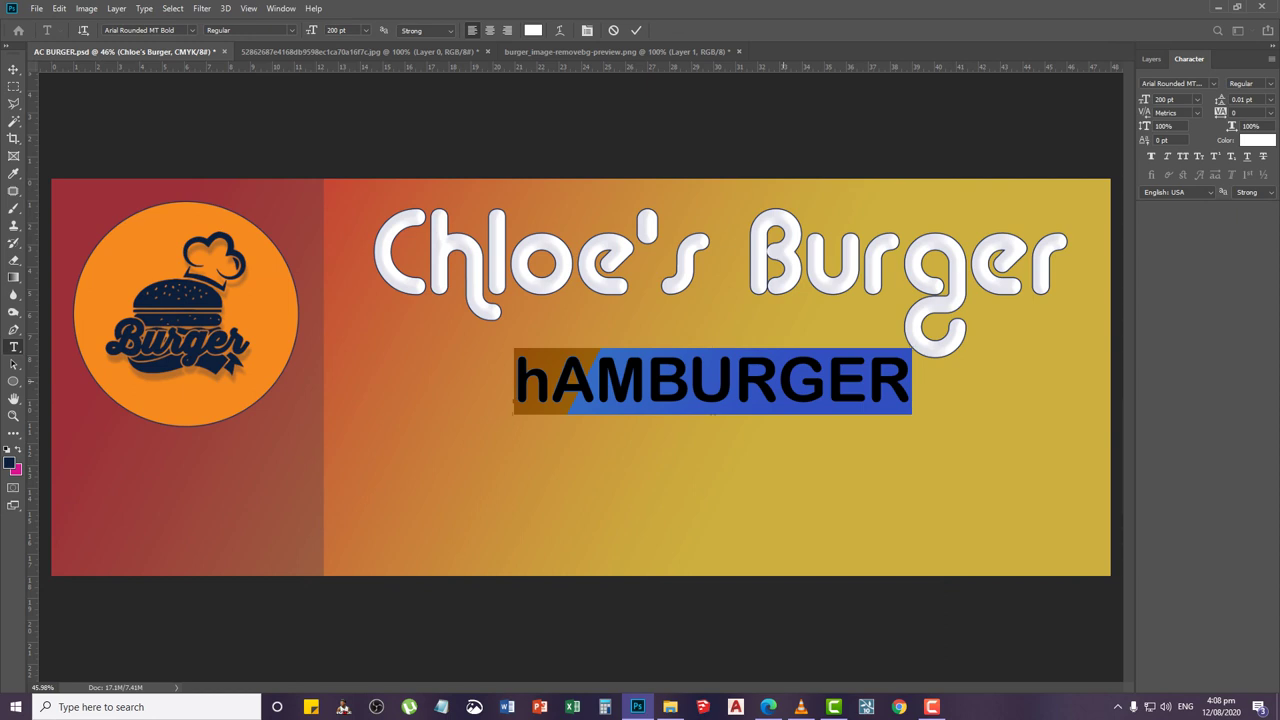
Enter HAMBURGER FOOTLONG in capitals as the new line's text, with three spaces between the words
text(h)
key(BackSpace)
text(HAM)
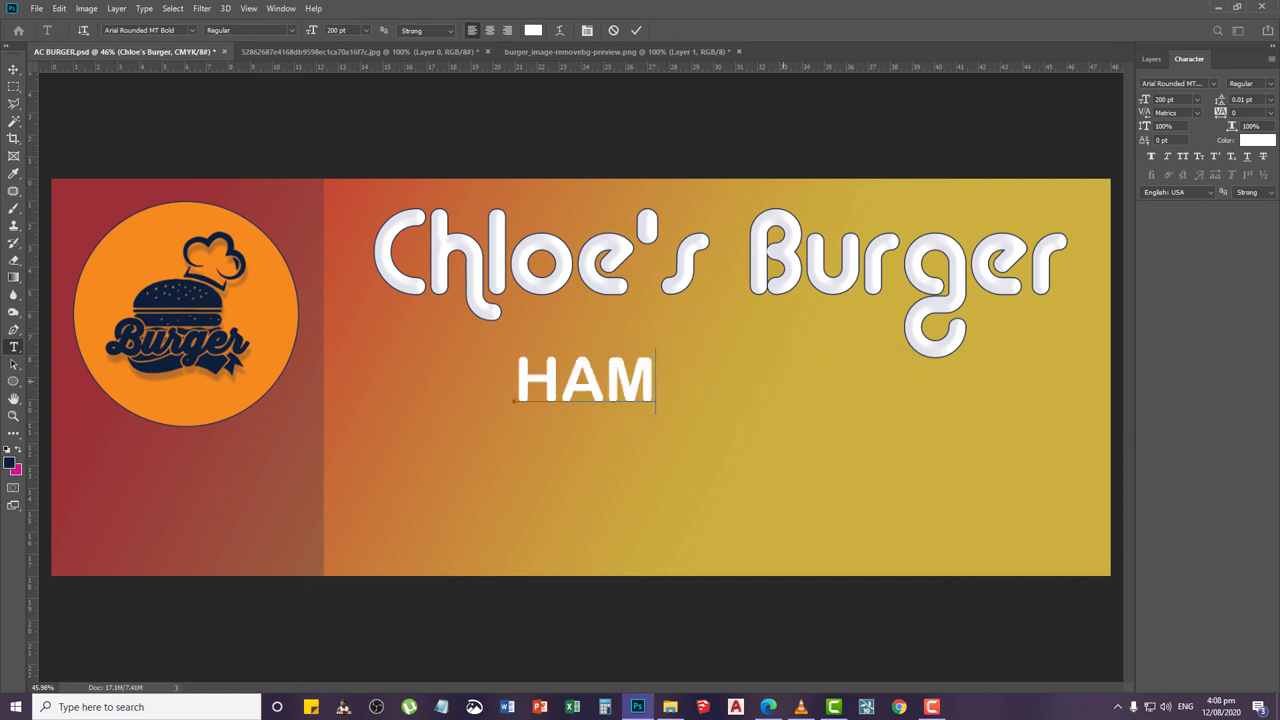
text(BURGER)
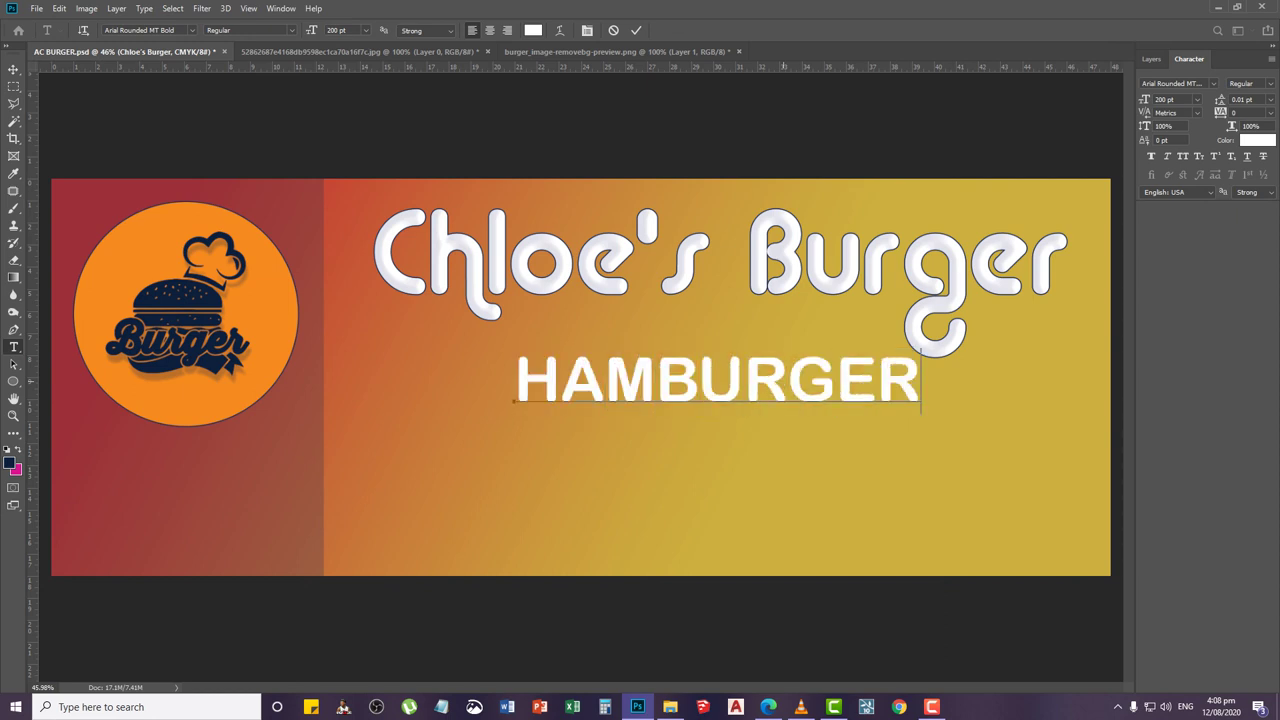
text(   FOOT)
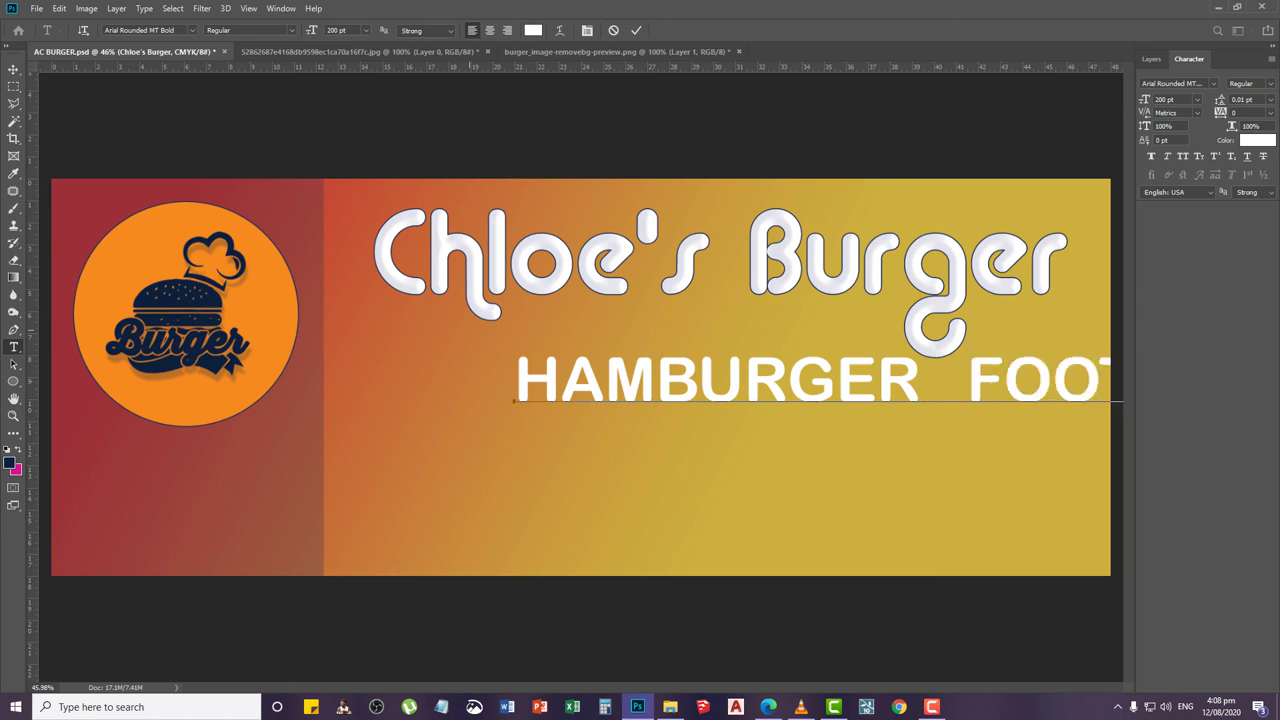
click(13, 69)
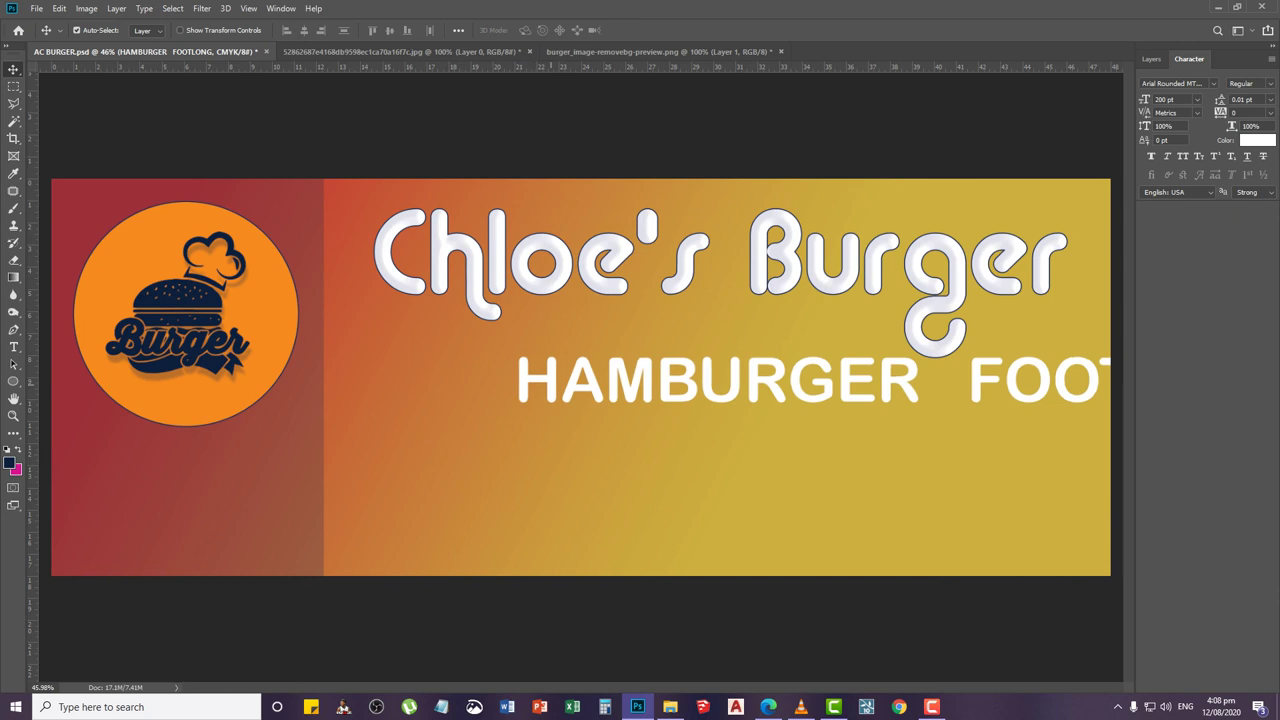
Scale the HAMBURGER FOOTLONG text down to about 132 pt and position it inside the banner below the title
right_click(553, 390)
click(565, 393)
drag(565, 393, 323, 393)
key(ctrl+t)
drag(245, 348, 496, 427)
drag(515, 380, 522, 382)
key(Return)
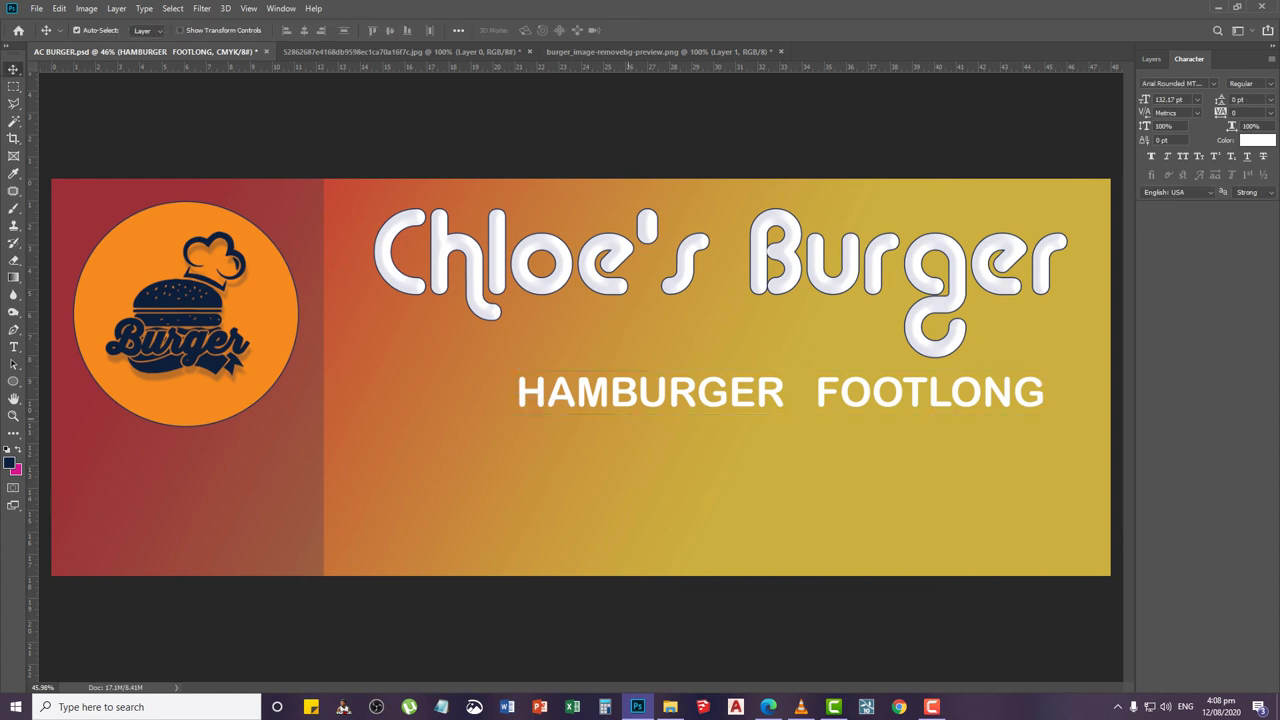
Shift the HAMBURGER FOOTLONG text leftward so it sits roughly centered beneath the Chloe's Burger title
right_click(632, 392)
click(638, 399)
drag(638, 388, 578, 386)
Add EGG in capitals as a second line of the HAMBURGER FOOTLONG text
key(t)
click(605, 388)
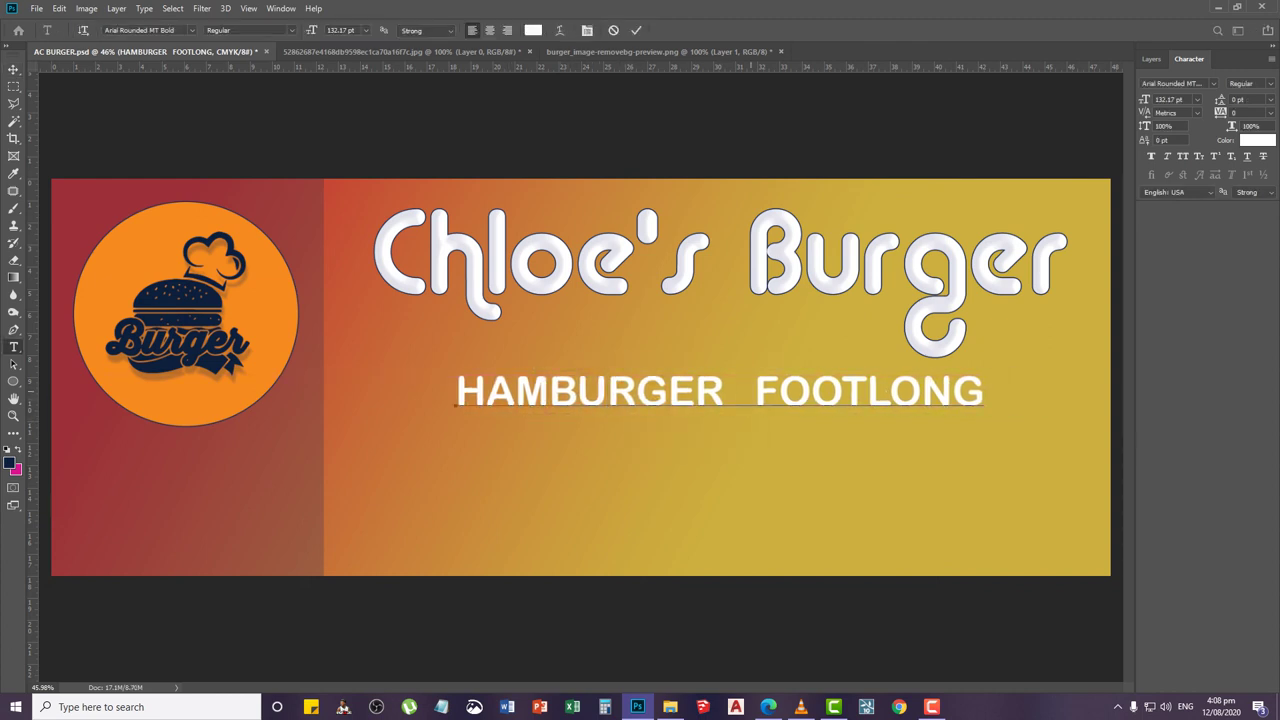
click(986, 392)
key(Home)
text(EGG)
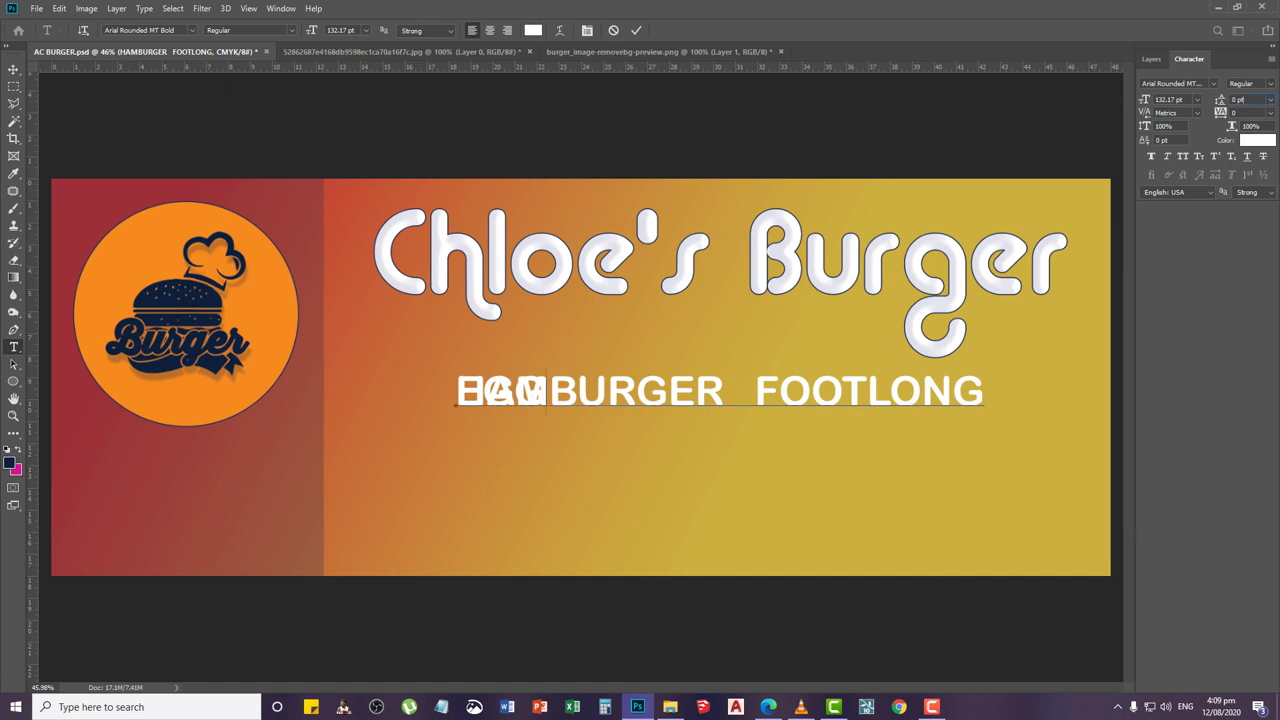
drag(1244, 100, 1232, 100)
text(50)
key(Return)
key(ctrl+z)
Commit the menu text and set its leading to 150 pt so the two lines separate
click(13, 69)
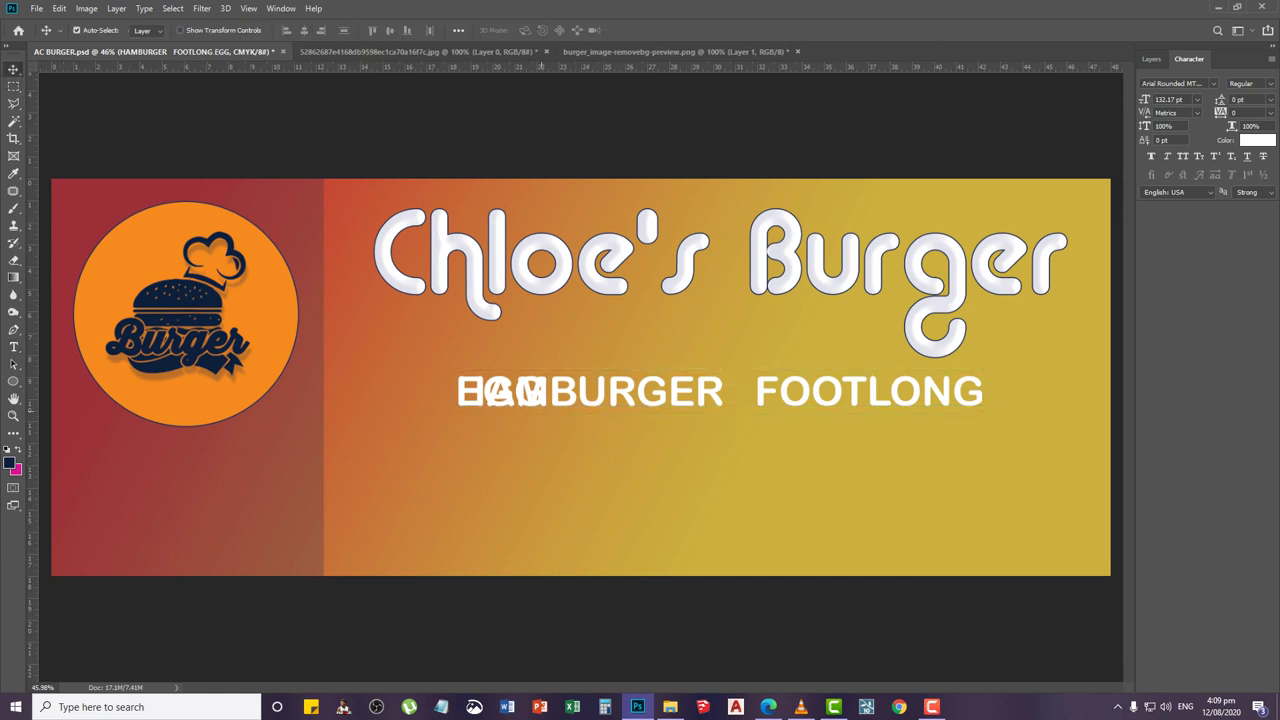
right_click(601, 399)
click(628, 407)
click(1221, 99)
text(150)
key(Return)
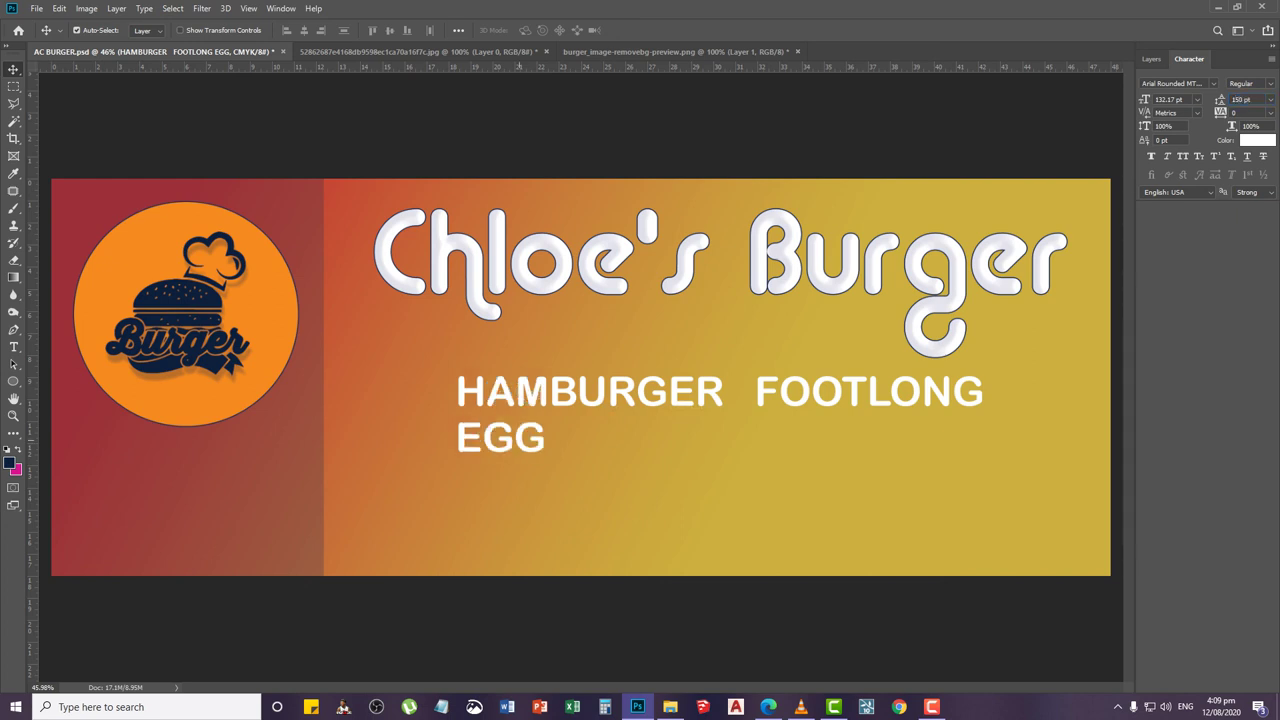
Complete the second menu line as EGG SANDWICH and HOTDOG SANDWICH, with three spaces between the two items
key(t)
click(549, 437)
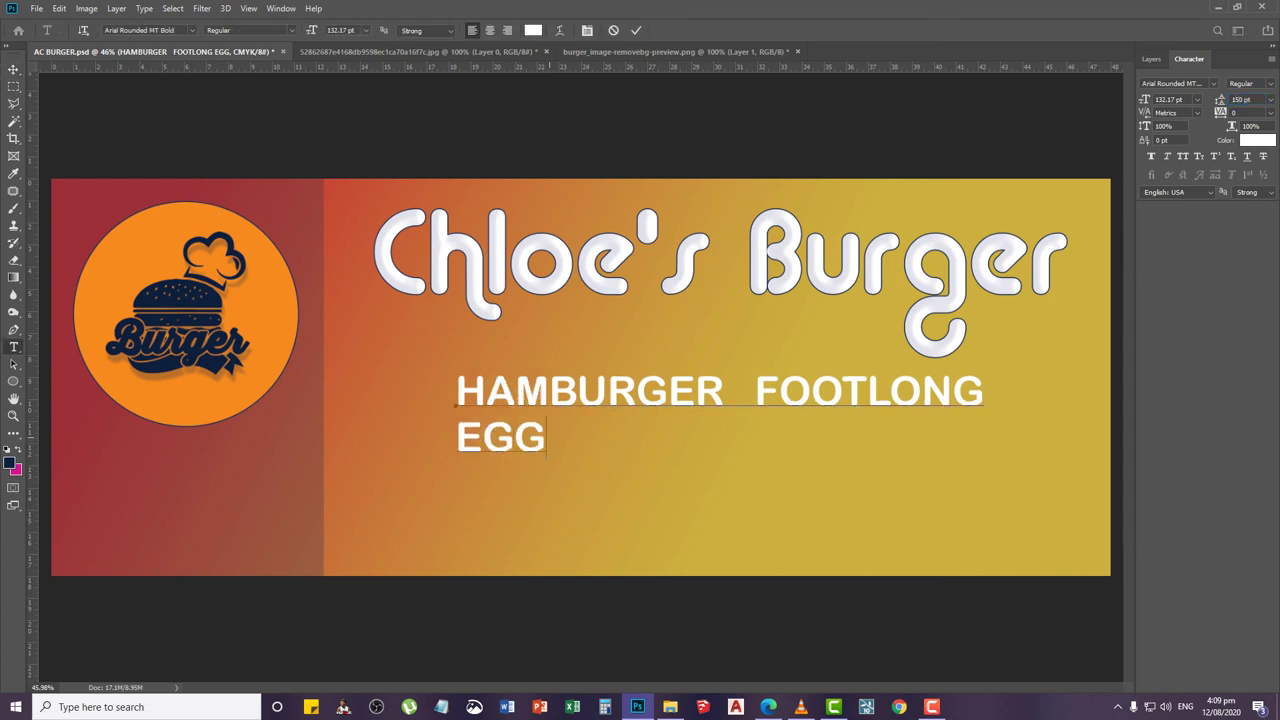
text(SAN)
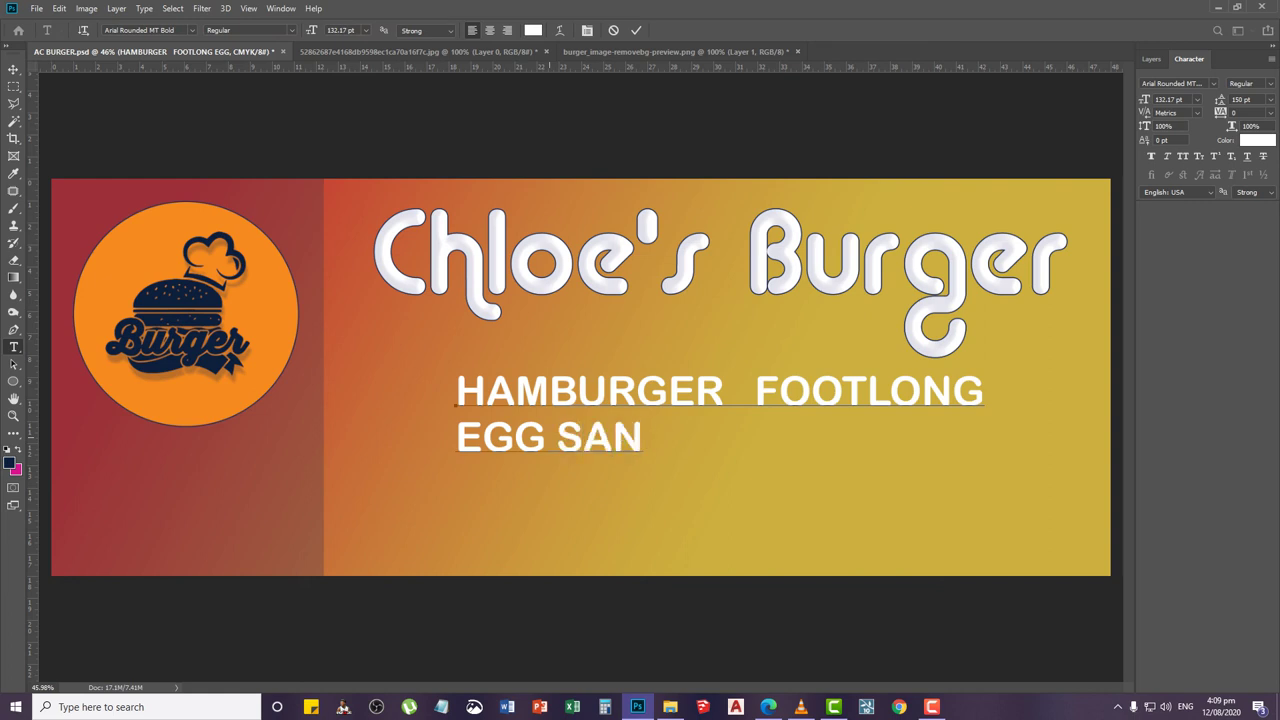
text(DWICH)
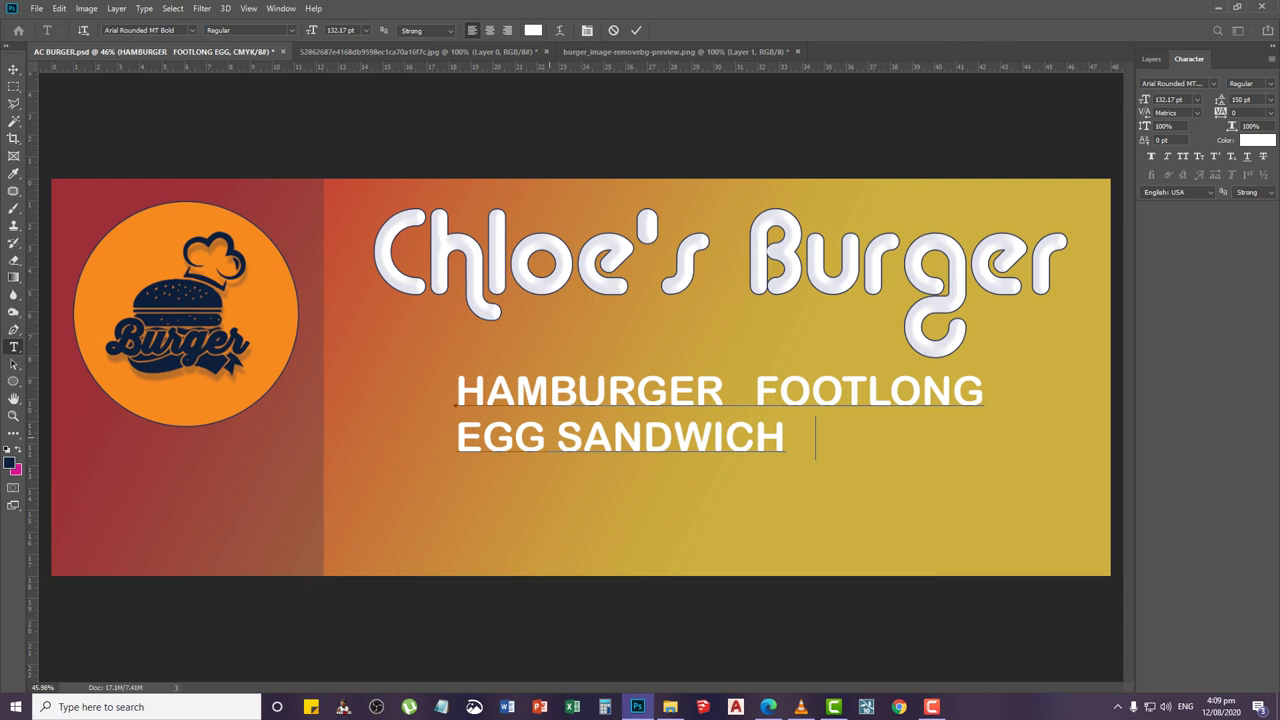
text(   HOTSOG)
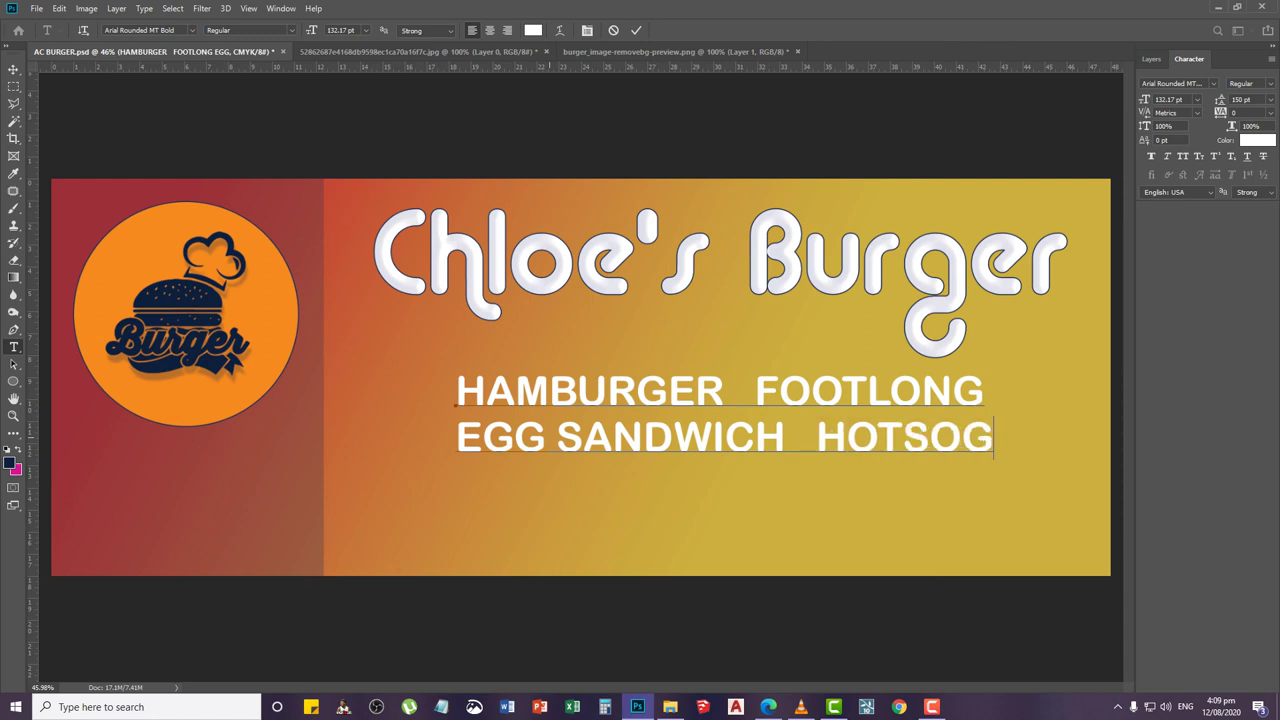
key(BackSpace)
key(BackSpace)
key(BackSpace)
text(DOG SAND)
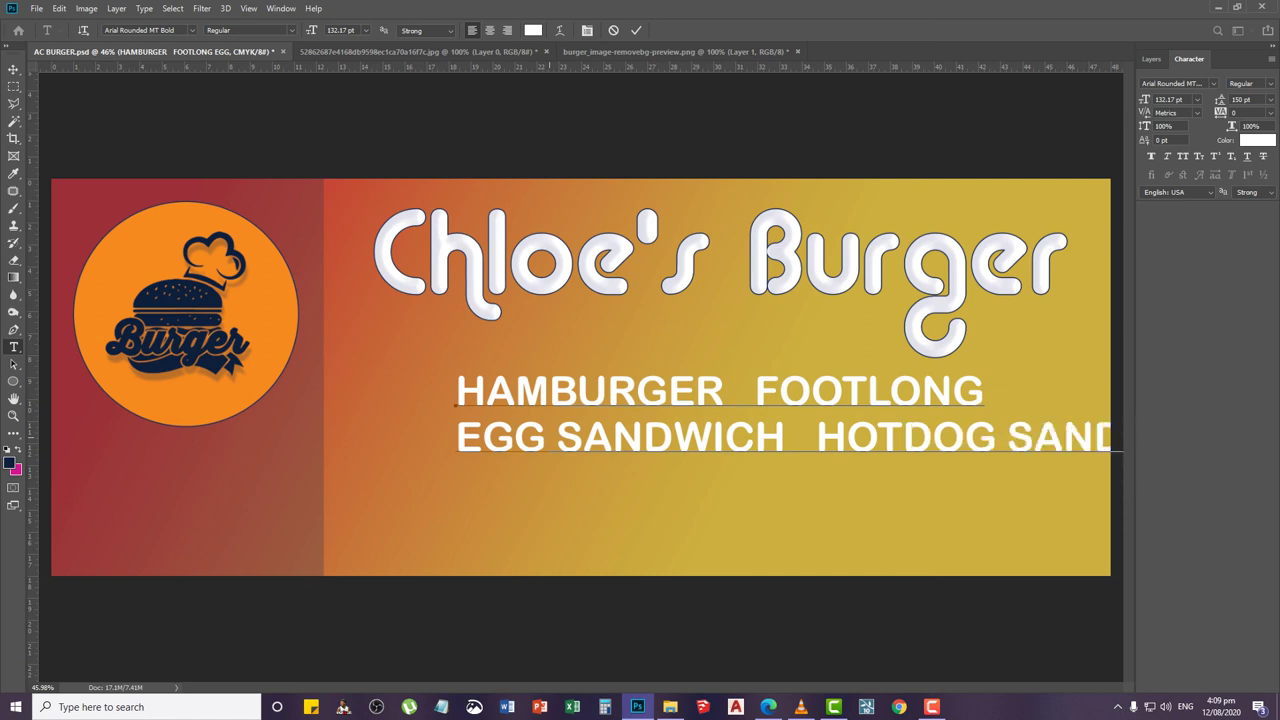
Center-align both menu lines and move the text block about 5.1 in right and 0.9 in down
key(ctrl+a)
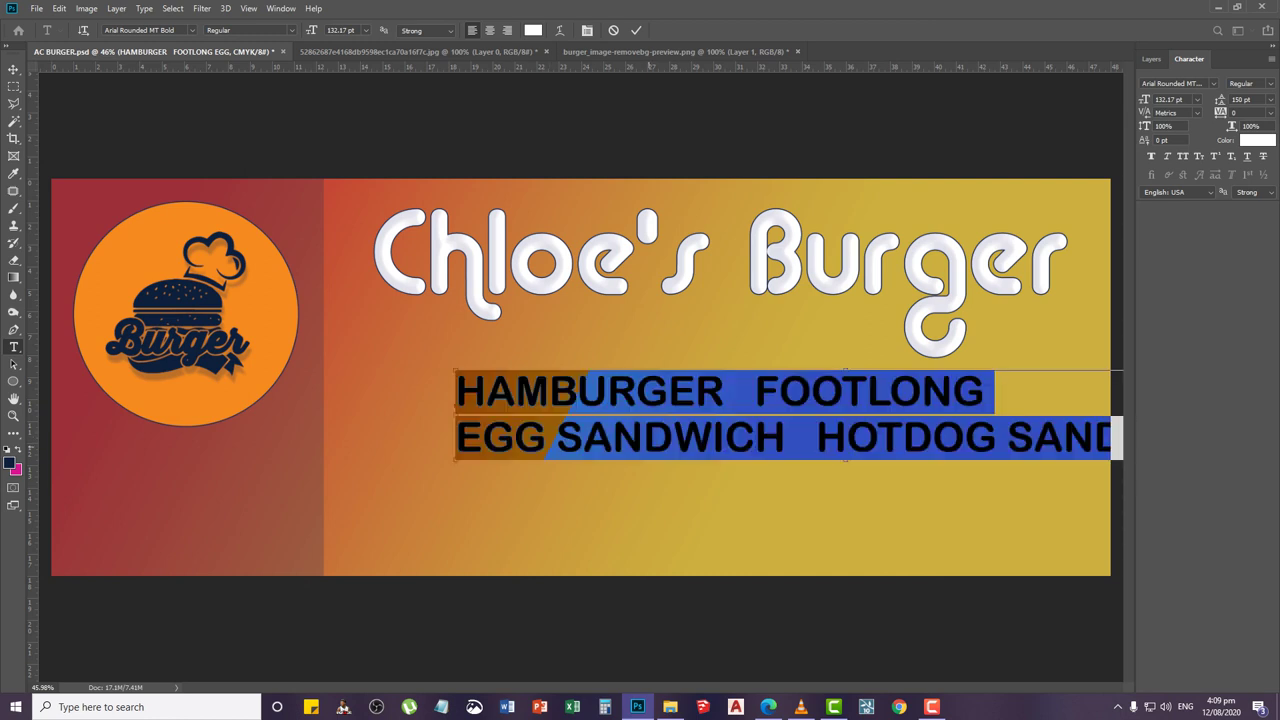
key(ctrl+shift+c)
key(ctrl+Return)
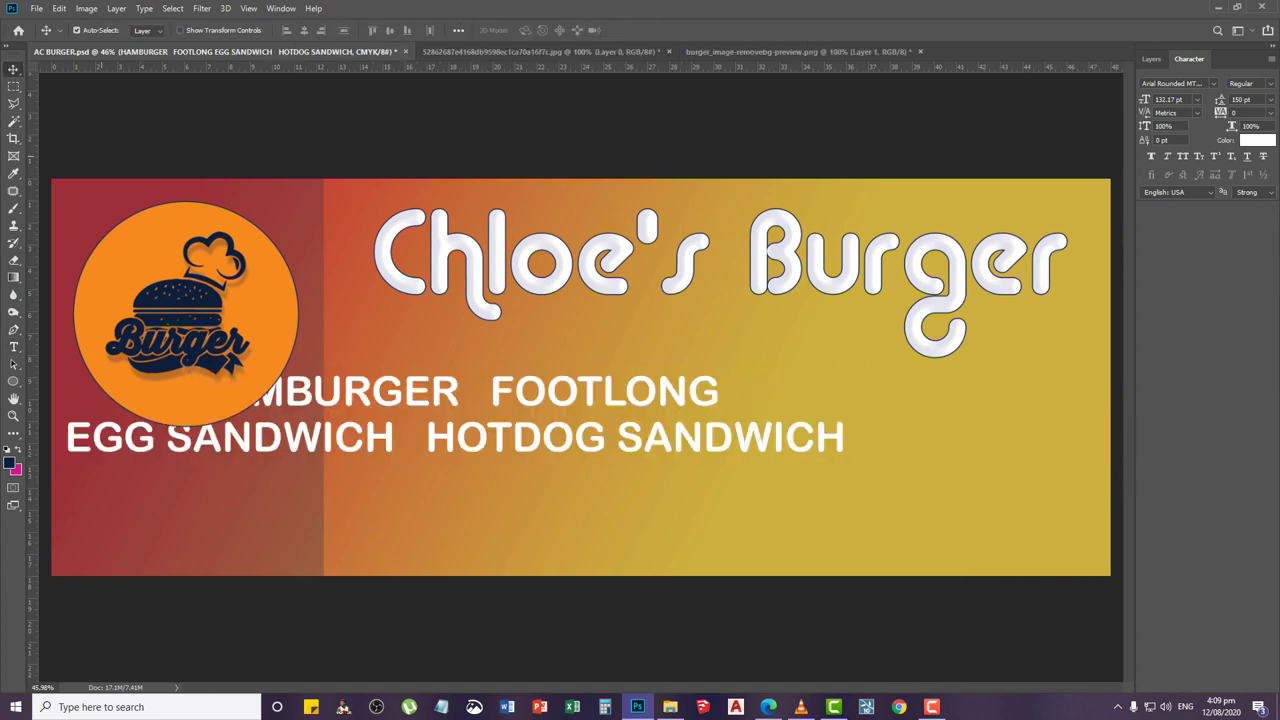
drag(410, 388, 519, 390)
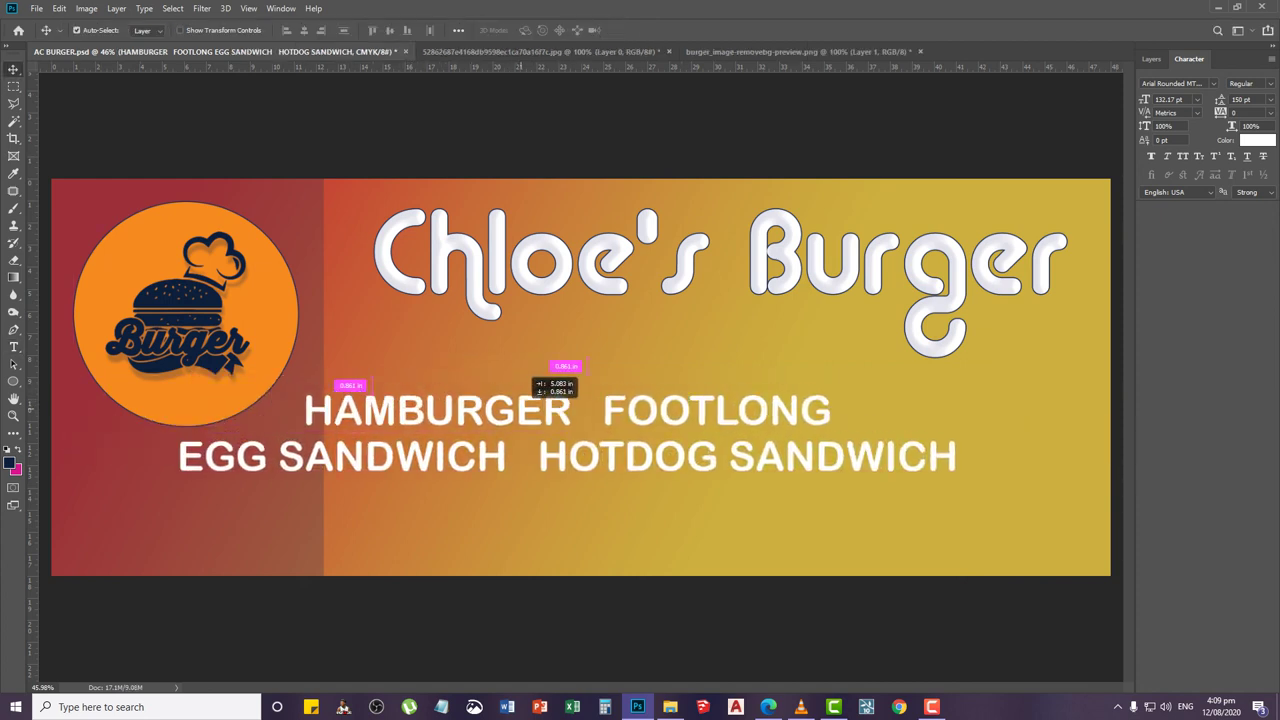
Add FRENCH FRIES in capitals as the third line of the menu text
key(t)
click(567, 421)
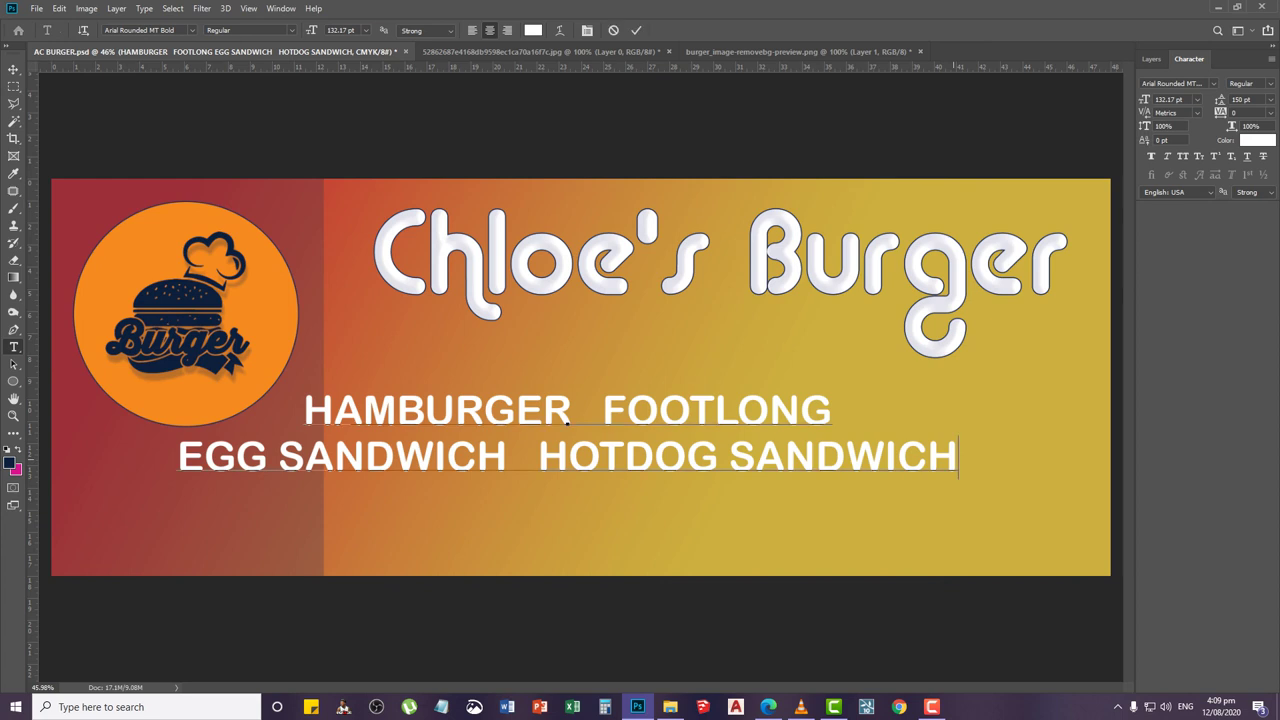
key(Return)
text(FRENCH FRIES)
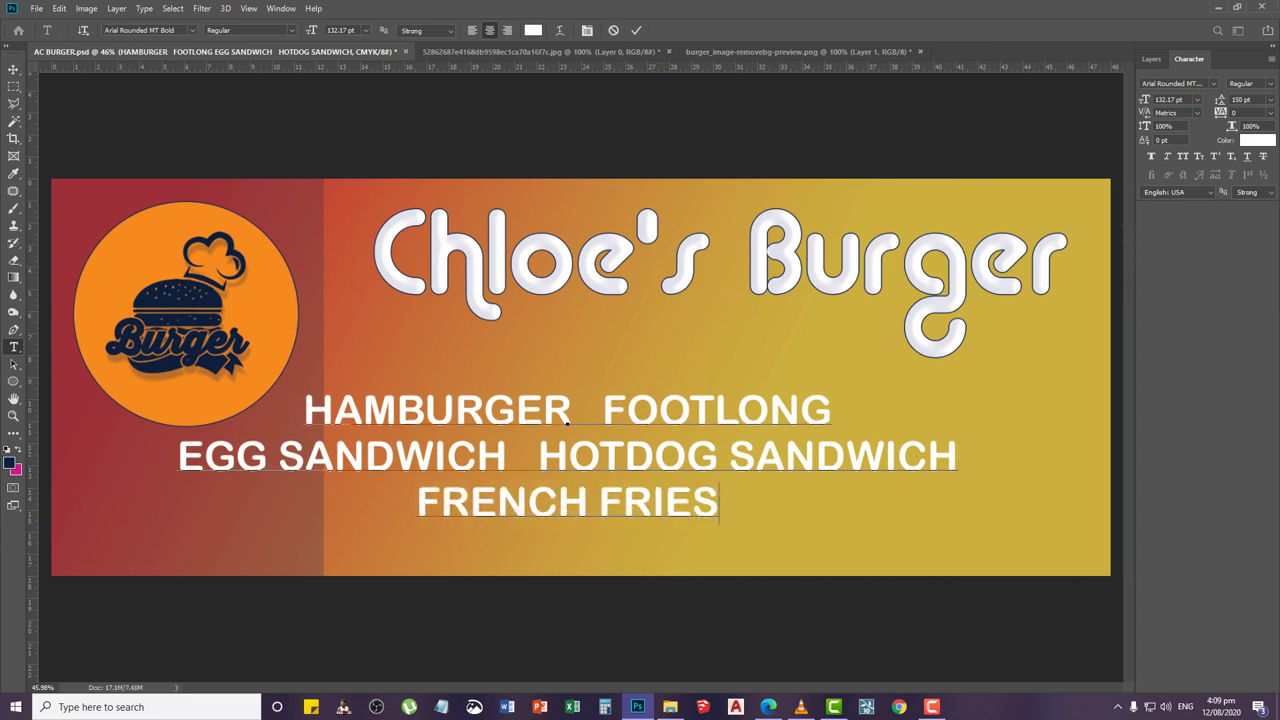
click(14, 69)
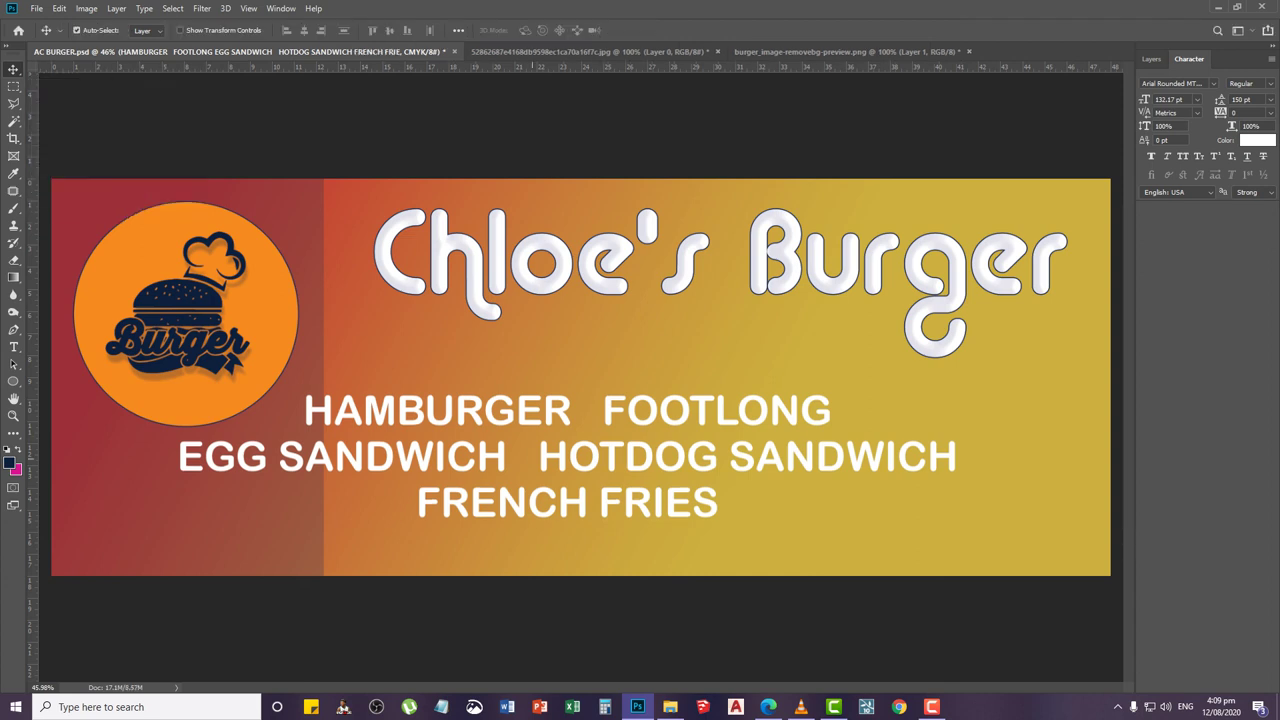
Replace the word SANDWICH after EGG with & so the line reads EGG & HOTDOG SANDWICH
key(r)
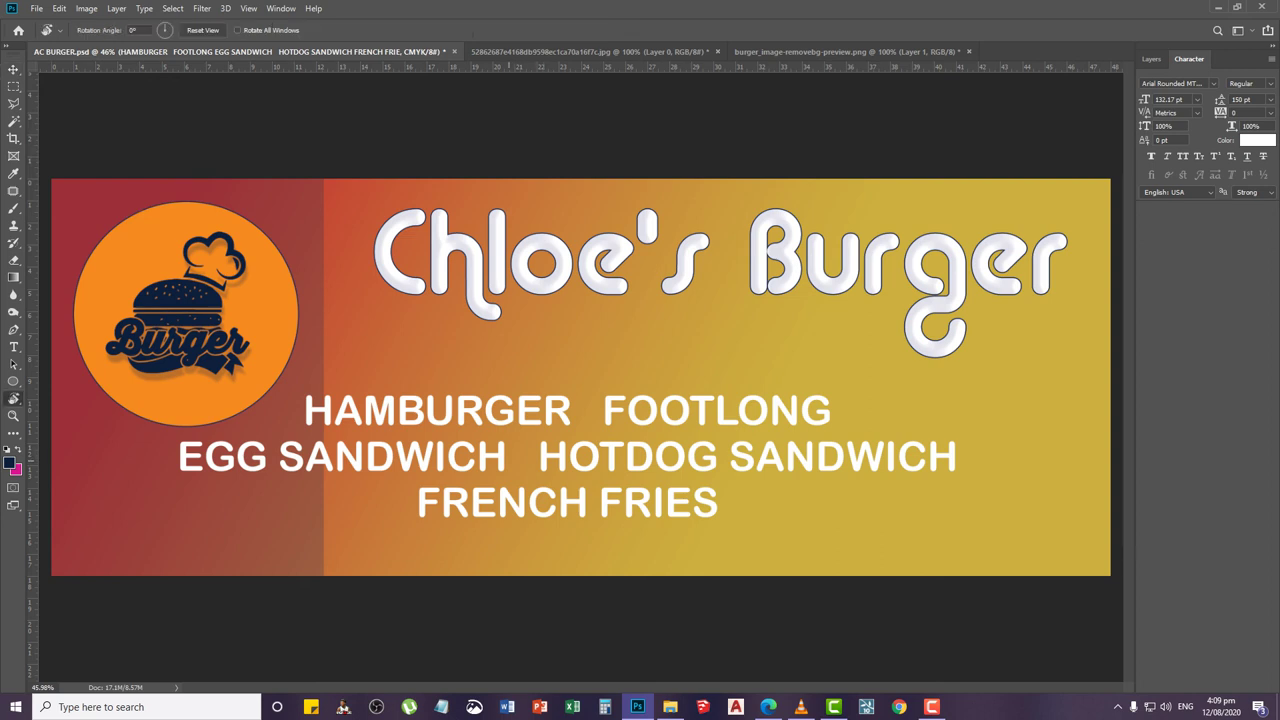
key(t)
drag(517, 460, 286, 464)
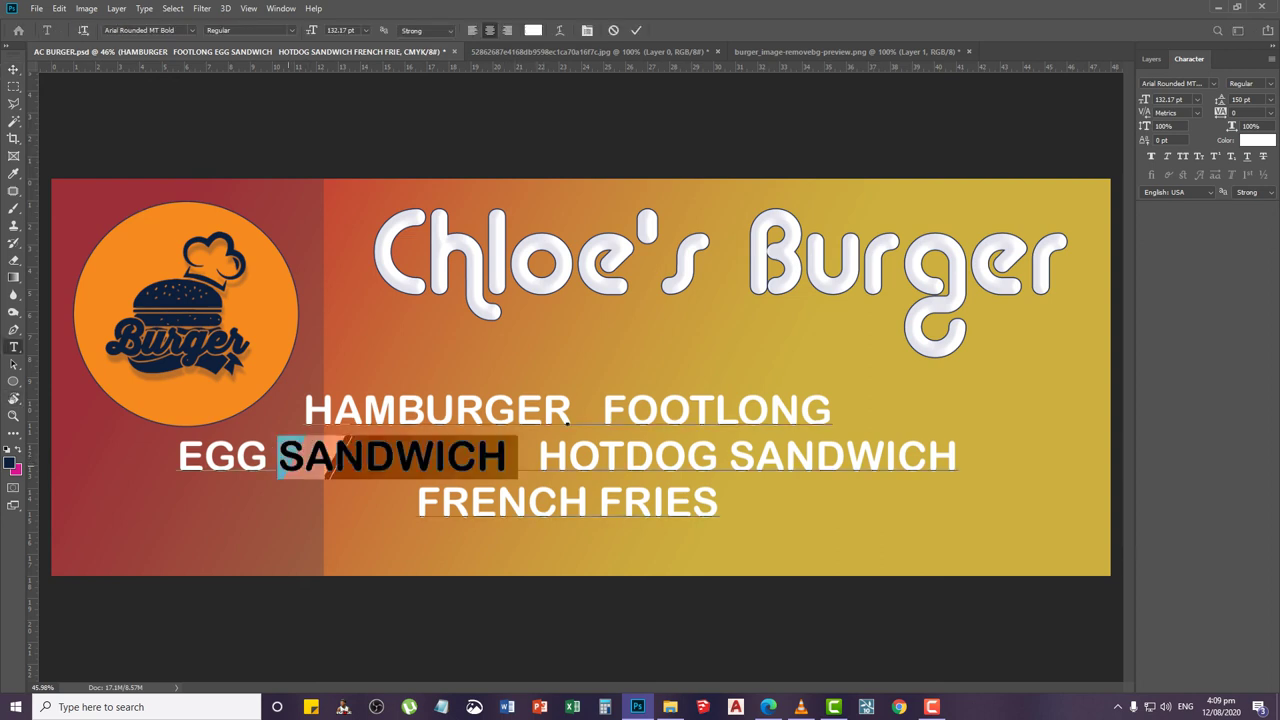
text(&)
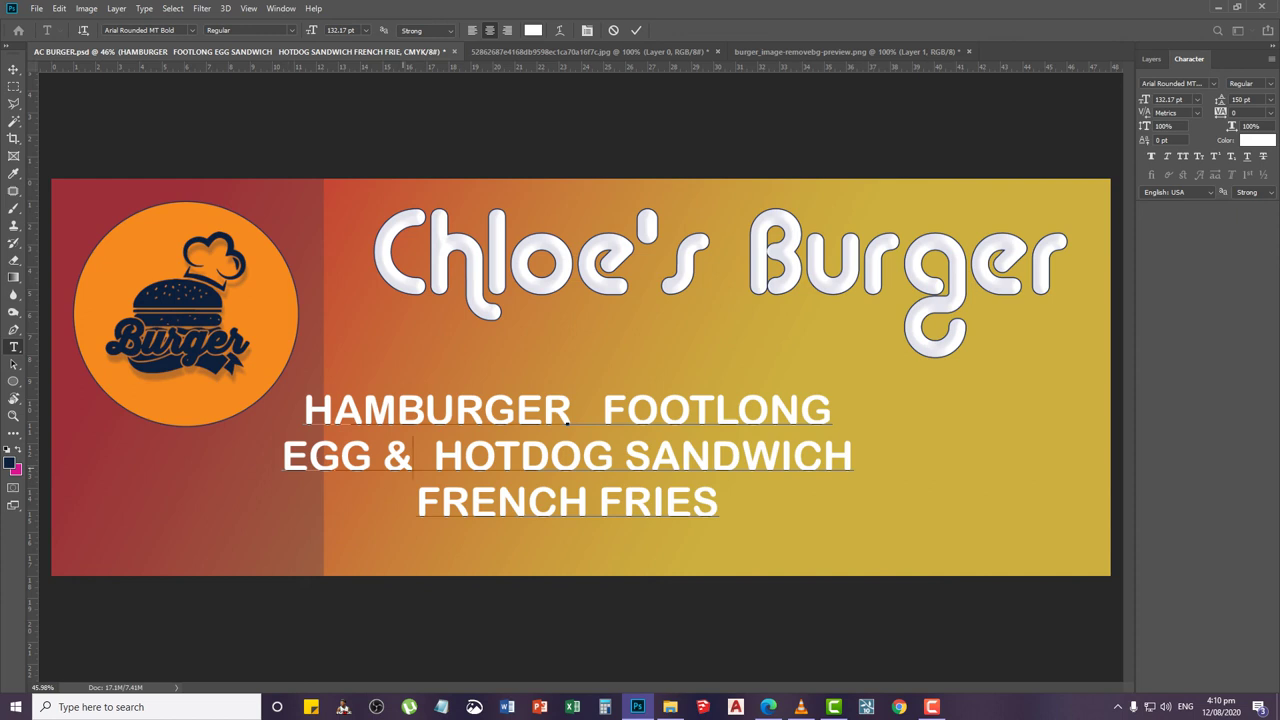
click(14, 69)
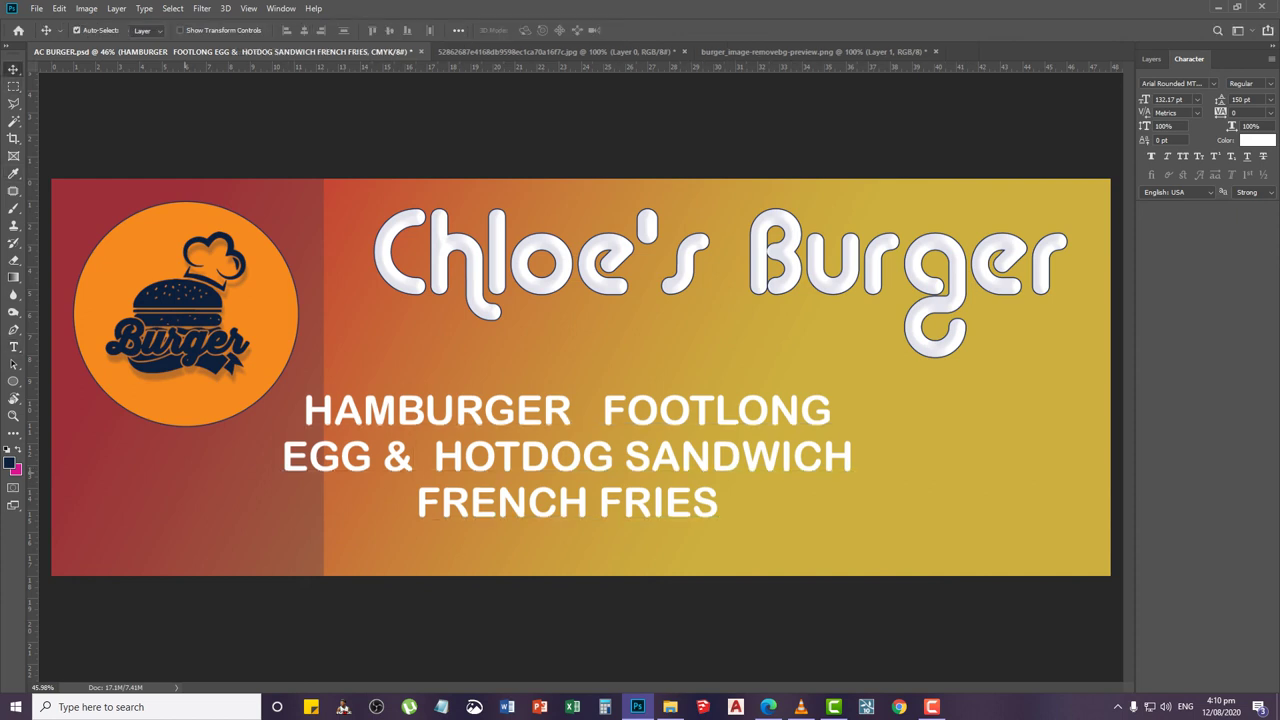
Scale the menu text down to about 66 pt and move it beneath the burger logo on the dark panel
key(ctrl+t)
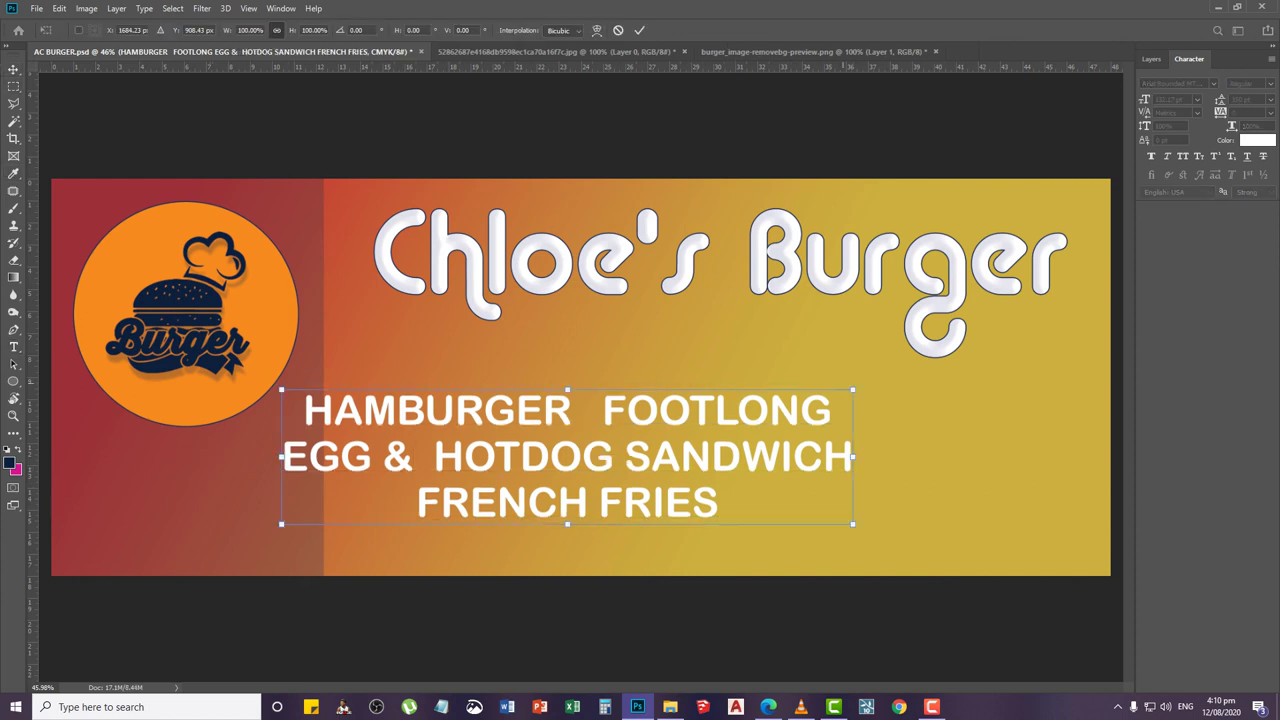
drag(853, 389, 566, 458)
key(Return)
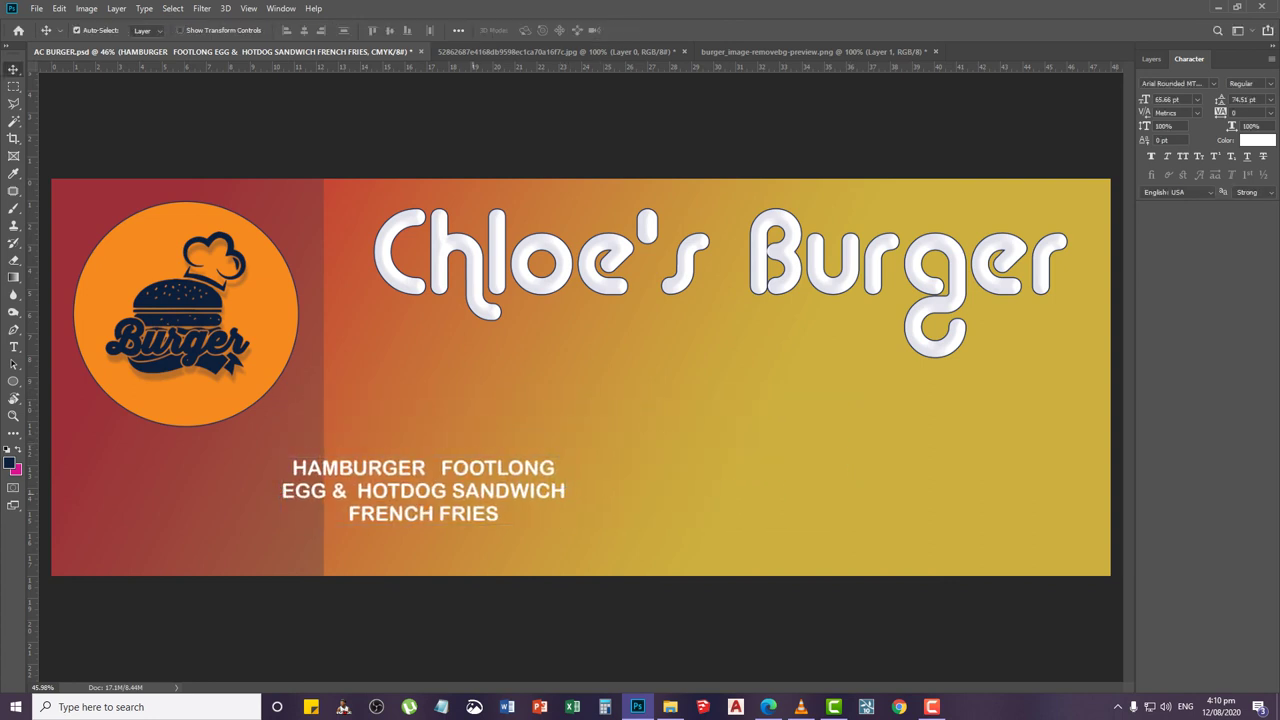
drag(488, 471, 258, 487)
key(ctrl+minus)
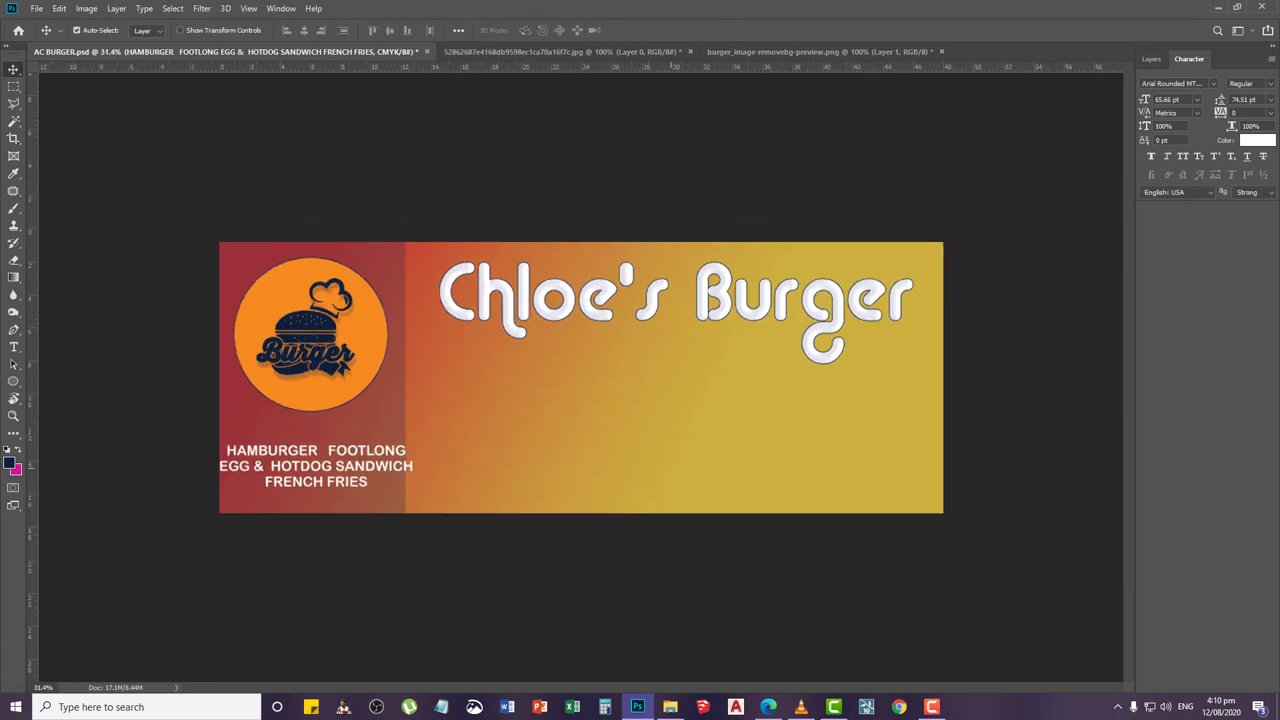
Narrow the HAMBURGER FOOTLONG menu text horizontally with Free Transform and move it fully inside the dark red panel
key(ctrl+plus)
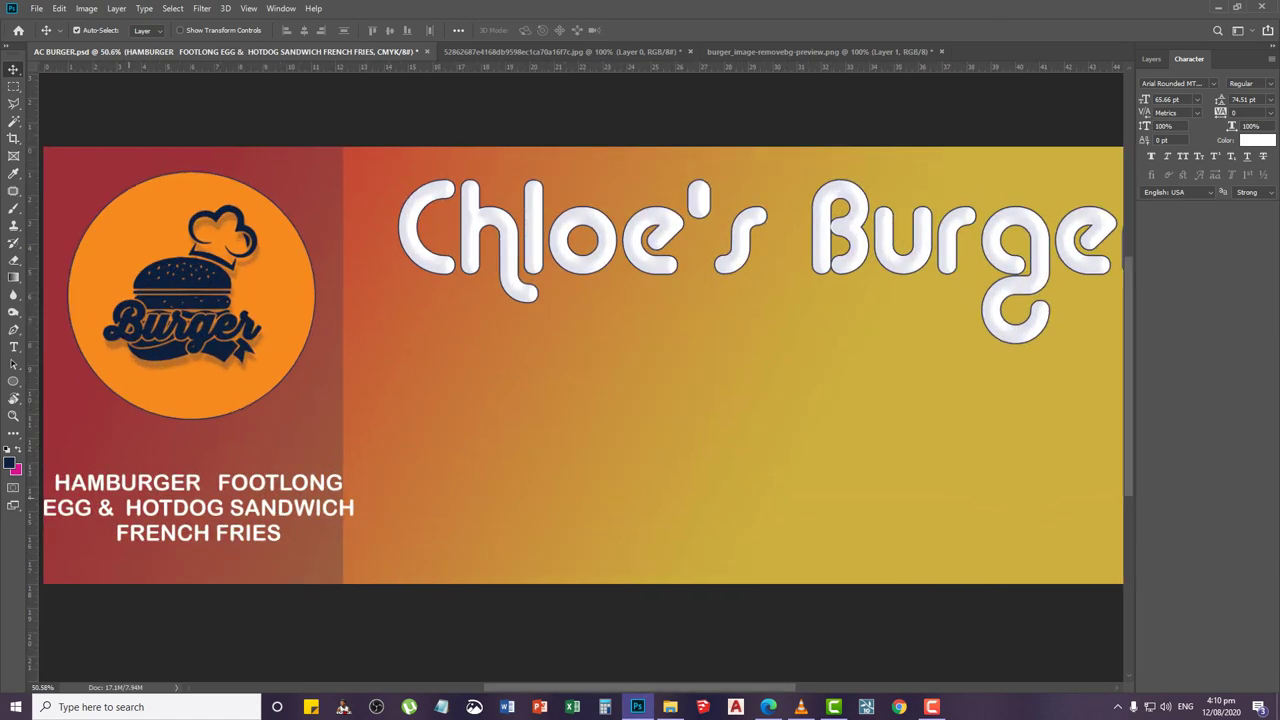
key(ctrl+minus)
scroll(199, 488, up, 3)
scroll(319, 501, down, 1)
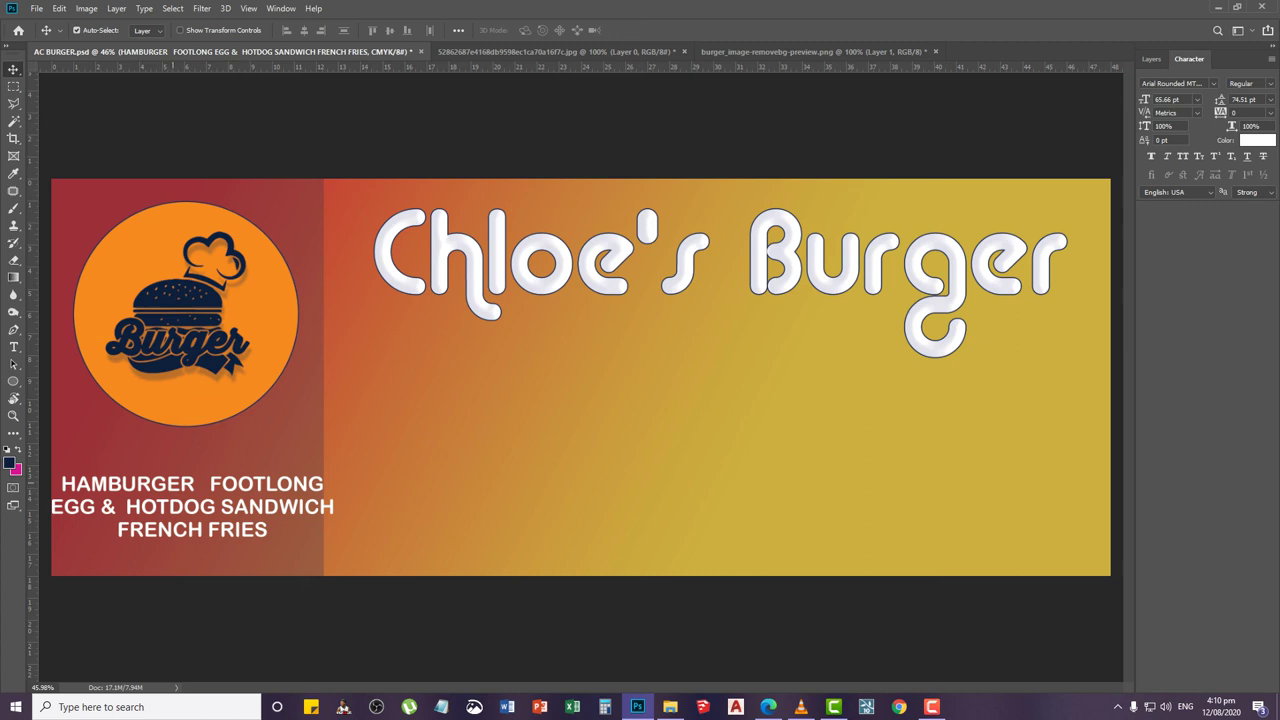
right_click(172, 483)
click(182, 490)
key(ctrl+t)
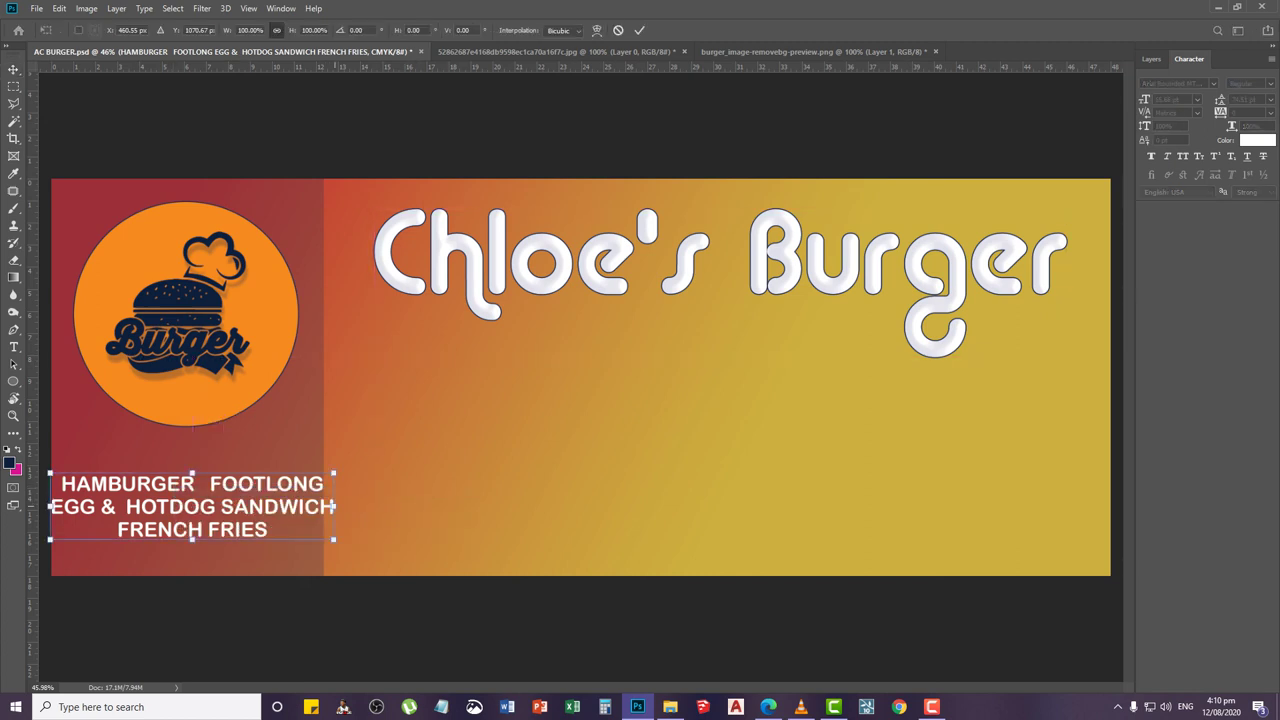
drag(333, 506, 288, 506)
key(Return)
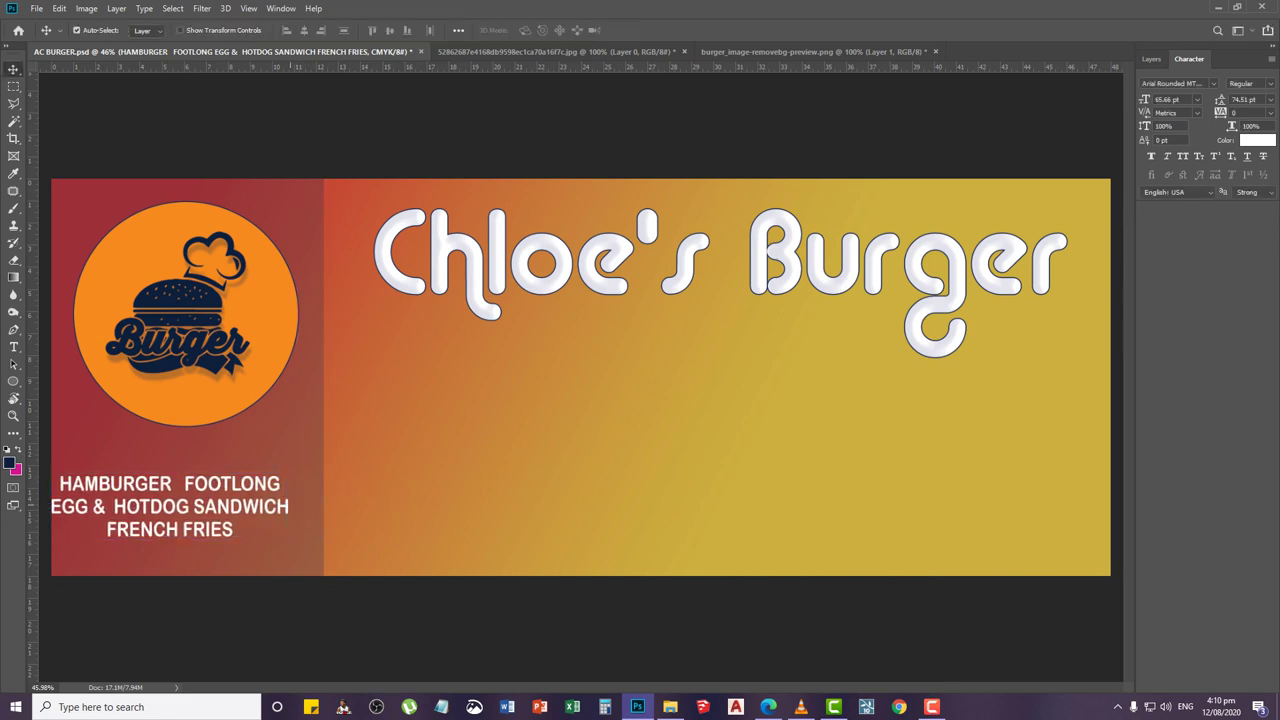
right_click(282, 504)
click(312, 512)
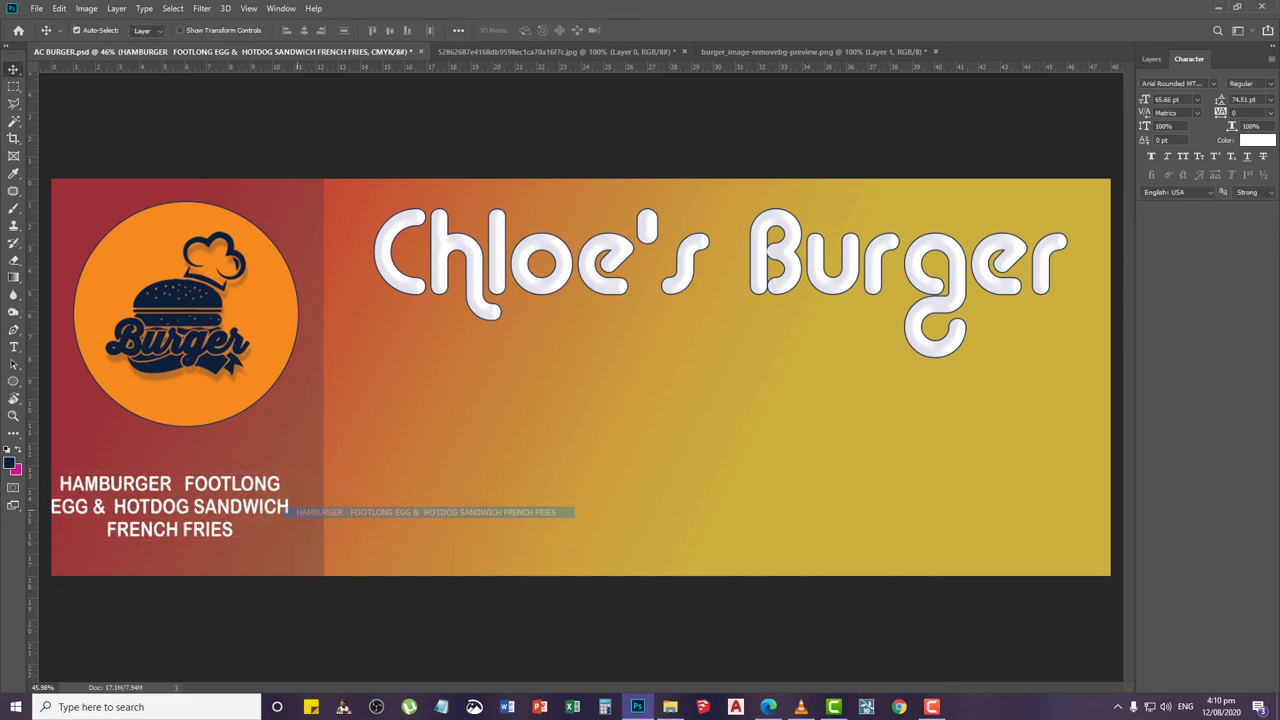
drag(226, 507, 236, 500)
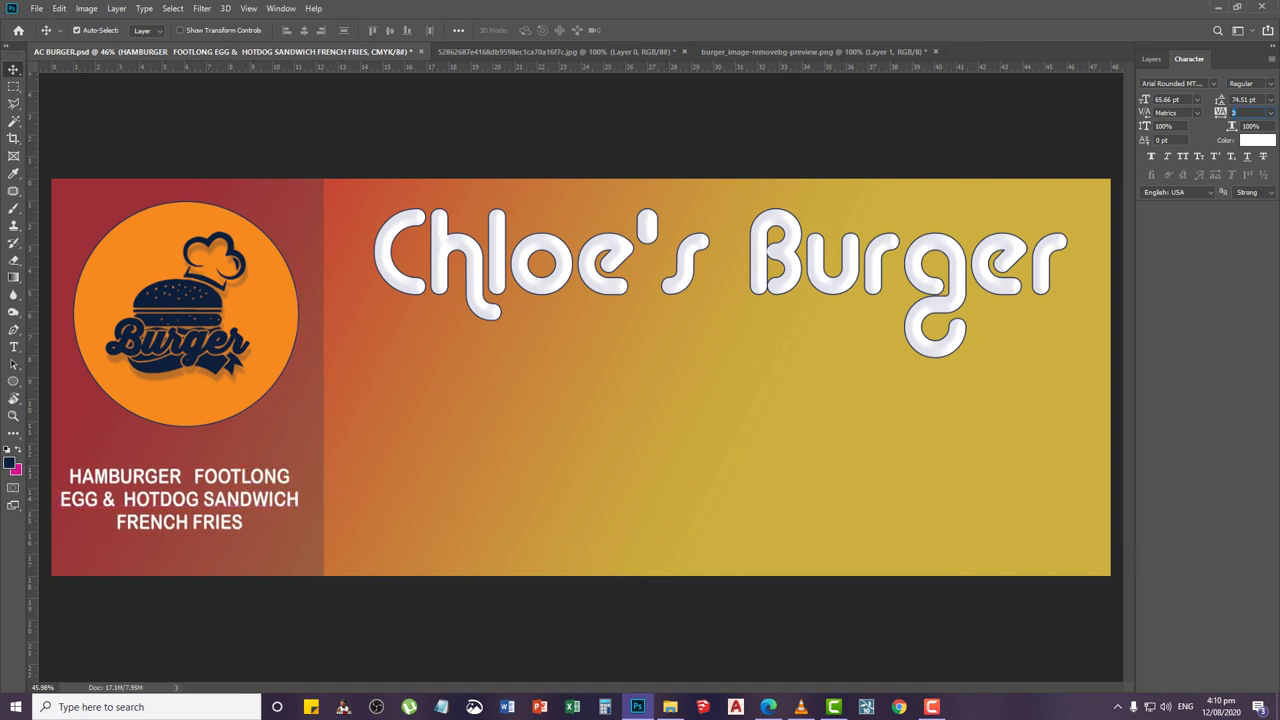
Try a tracking of 100 on the menu text, and settle on a tracking of 50
text(100)
key(Return)
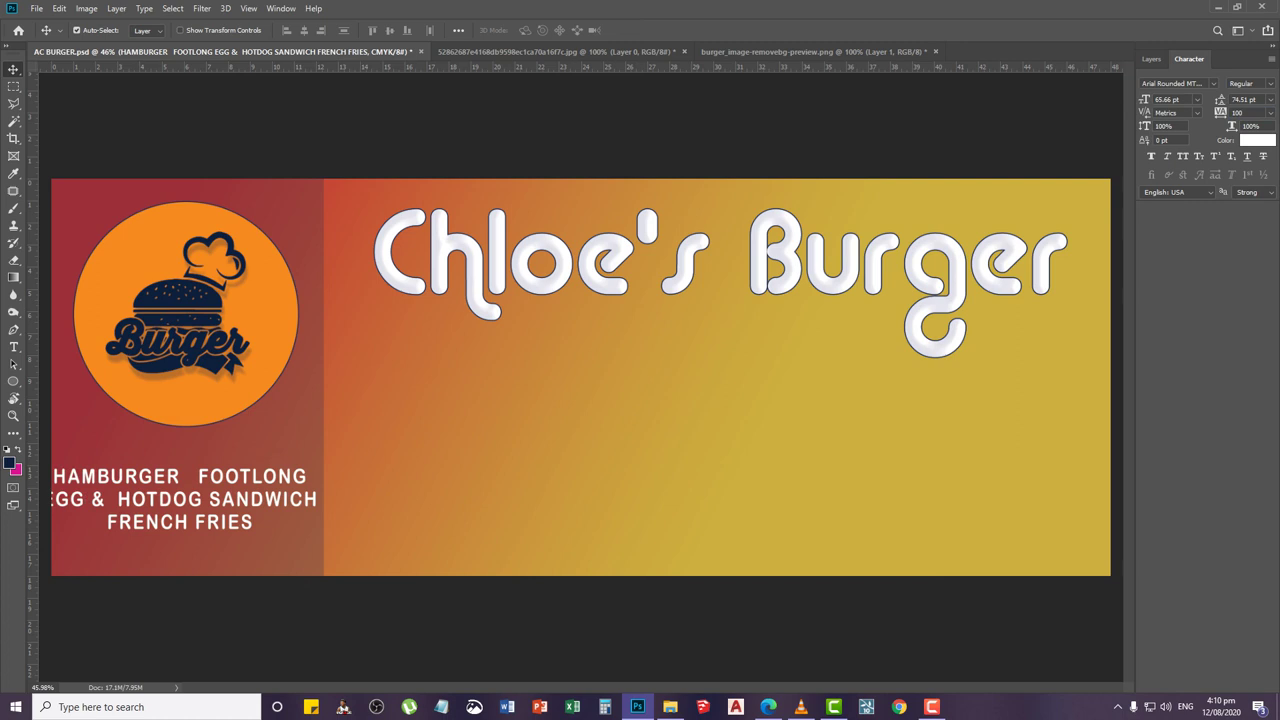
click(1221, 113)
text(50)
key(Return)
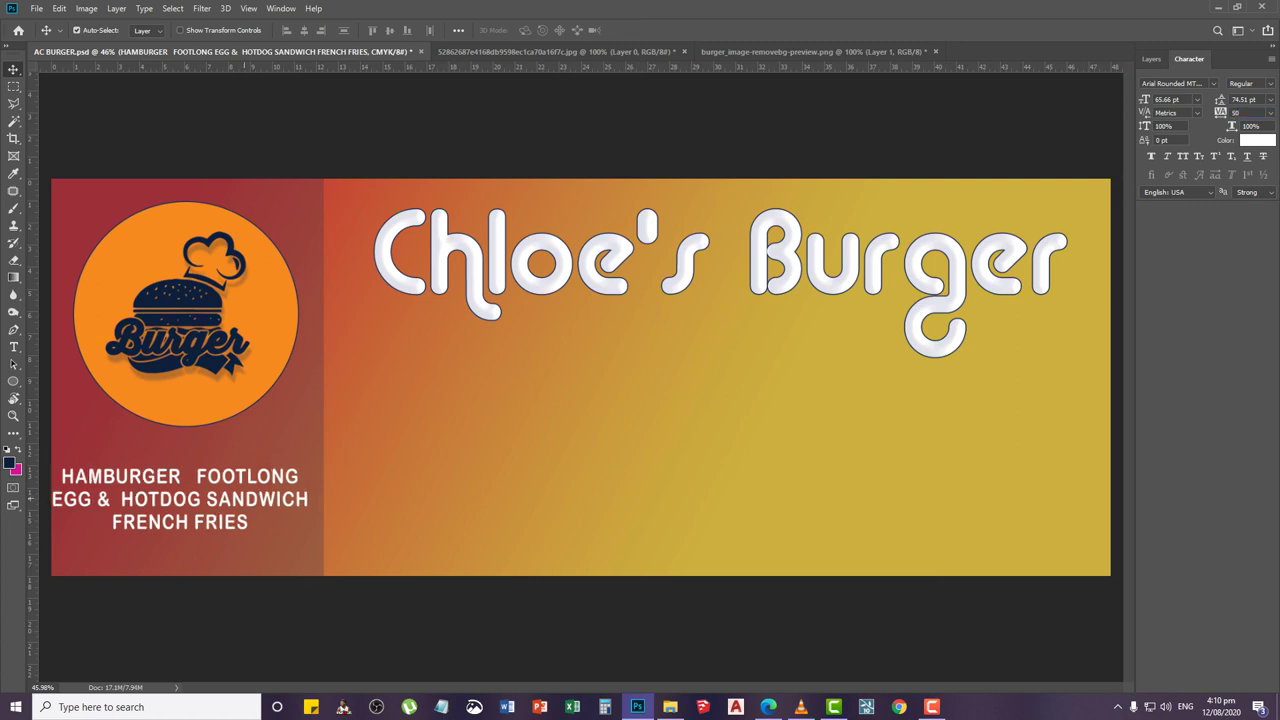
Center the menu text in the dark red panel below the logo and set its leading to 100 pt
right_click(241, 499)
click(254, 508)
drag(239, 501, 262, 484)
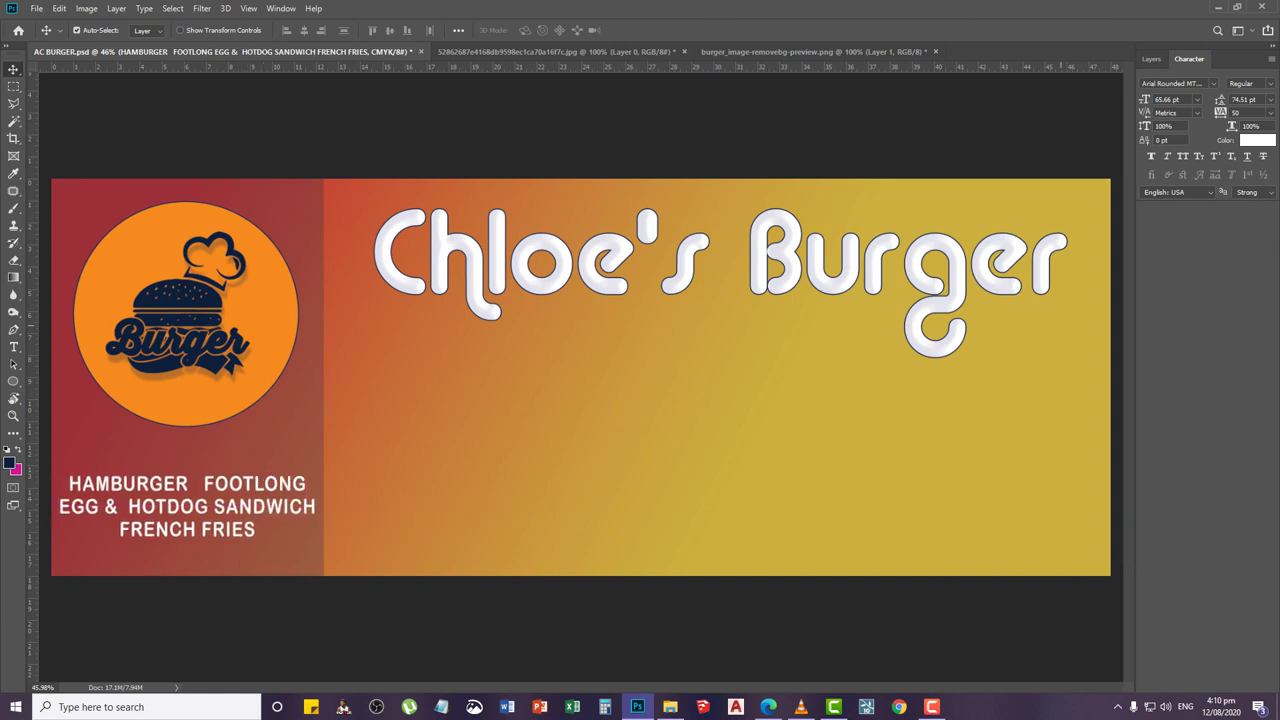
key(Return)
click(1220, 100)
text(100)
key(Return)
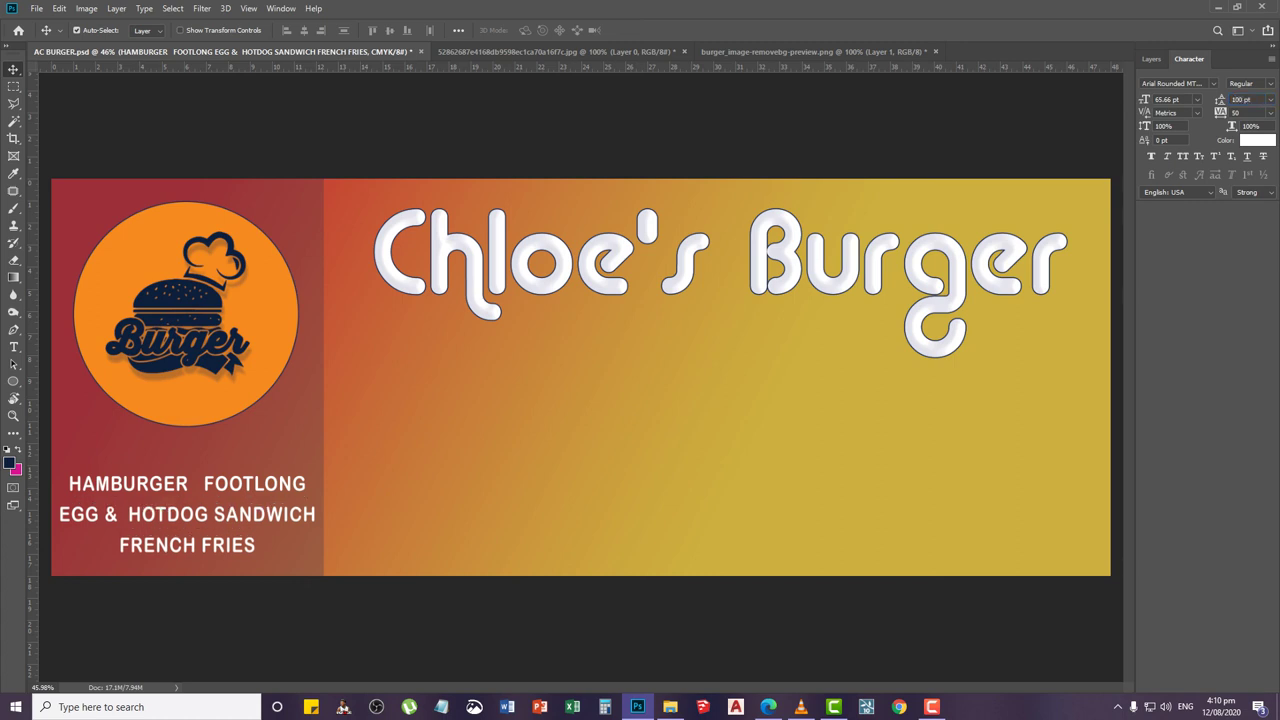
Nudge the menu text layer slightly upward within the dark red panel
right_click(281, 482)
click(413, 488)
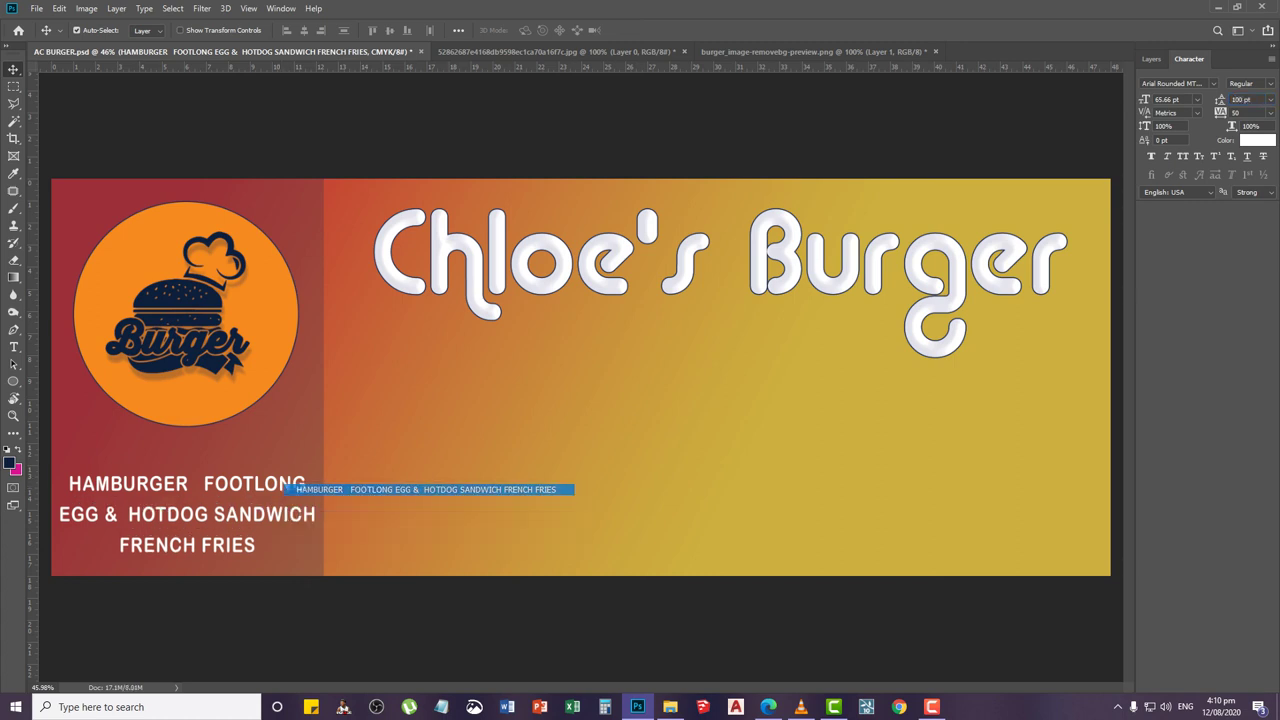
key(Up)
key(Up)
key(Up)
key(Up)
key(Up)
key(Up)
key(Up)
key(Up)
key(Up)
key(Up)
key(Up)
key(Up)
key(Up)
key(Up)
key(Up)
key(Up)
key(Up)
key(Up)
key(Up)
key(Up)
key(Up)
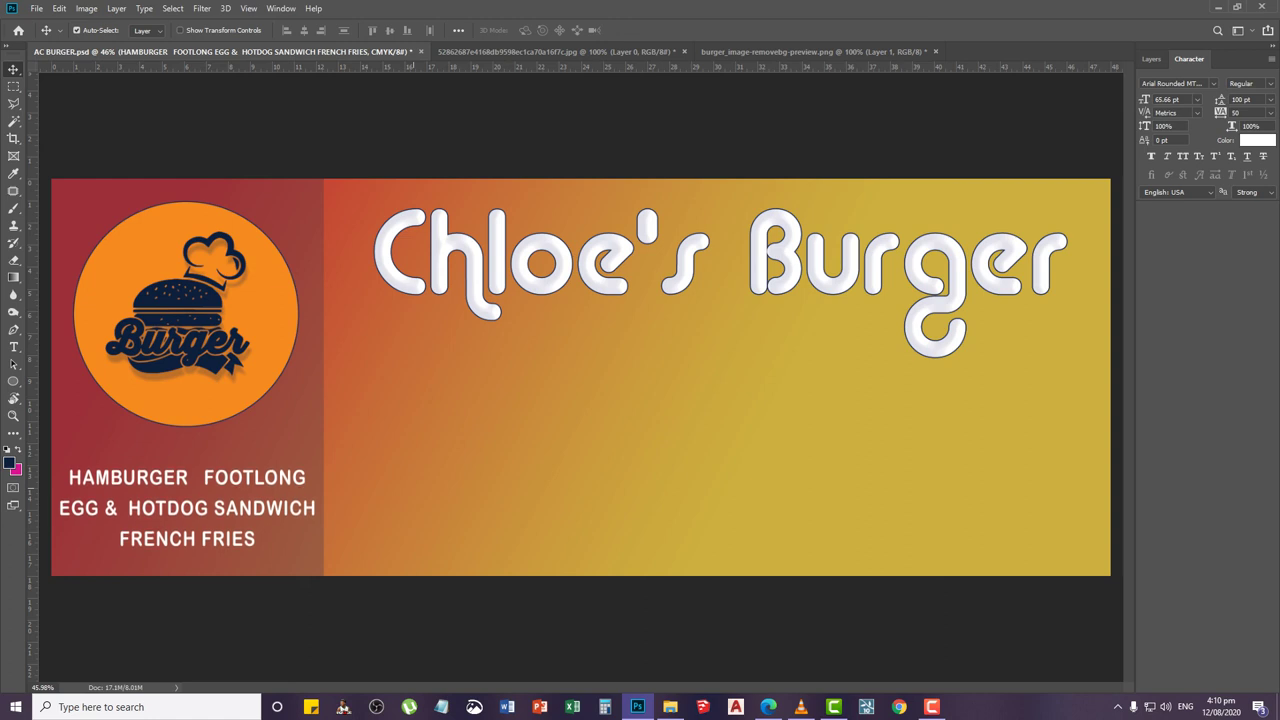
Widen the gap between HAMBURGER and FOOTLONG in the menu text with extra spacing
key(t)
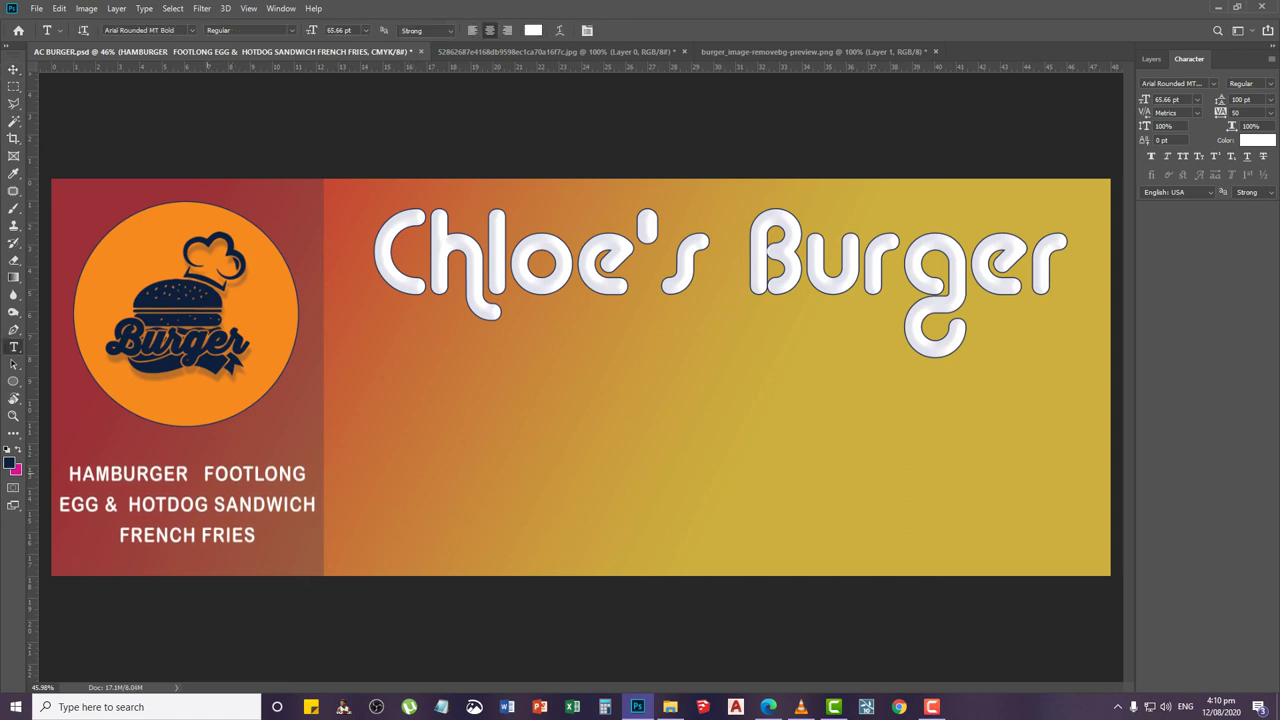
click(188, 476)
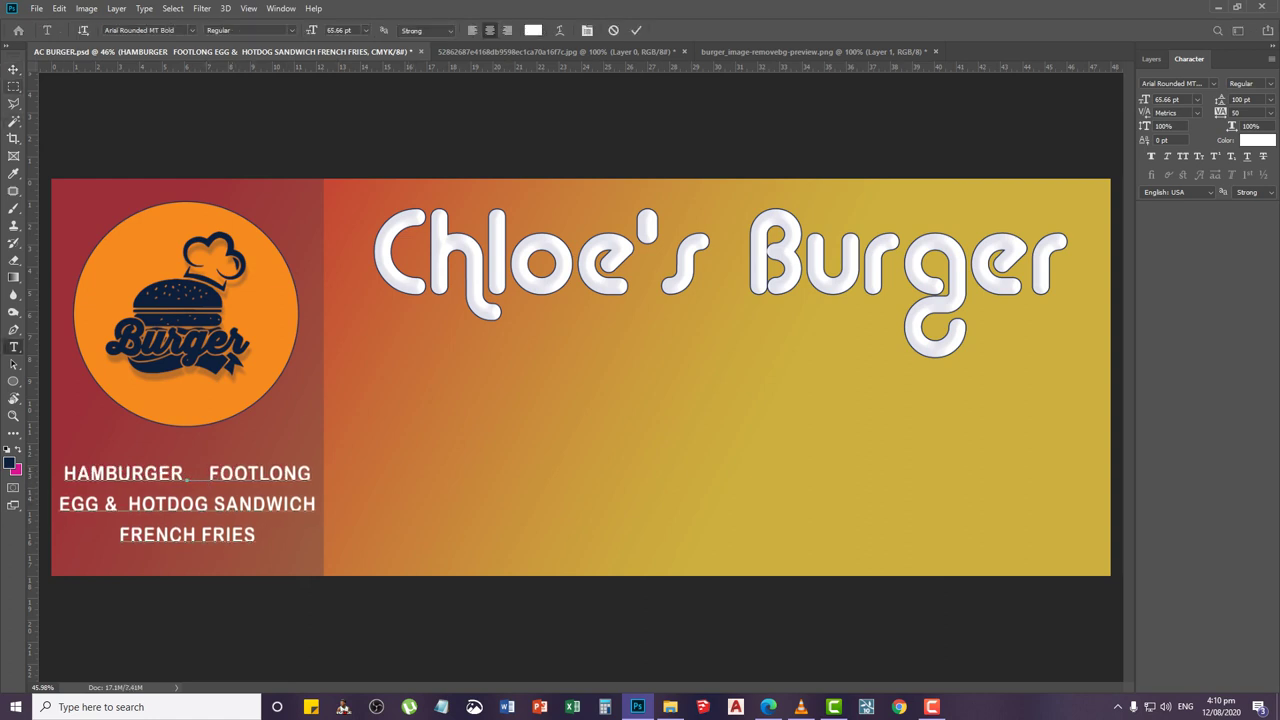
click(13, 69)
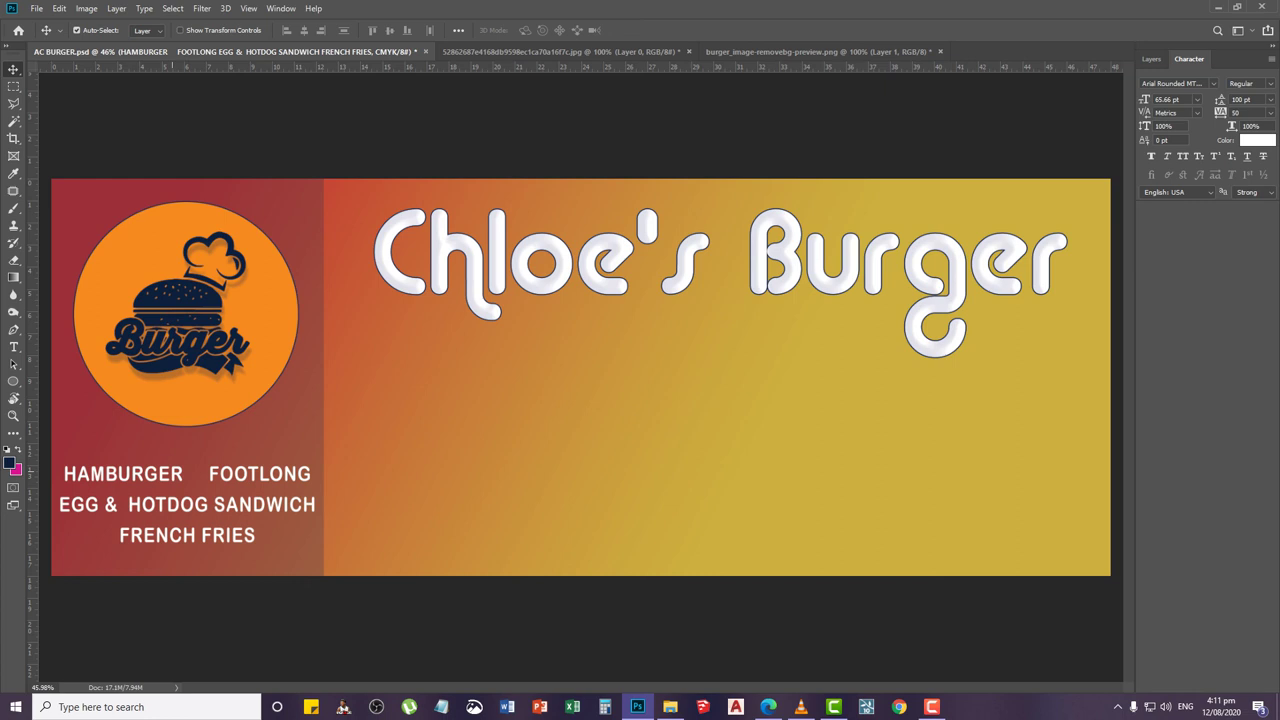
Replace the blank gap between HAMBURGER and FOOTLONG so the first menu line reads "HAMBURGER & FOOTLONG"
key(t)
click(186, 480)
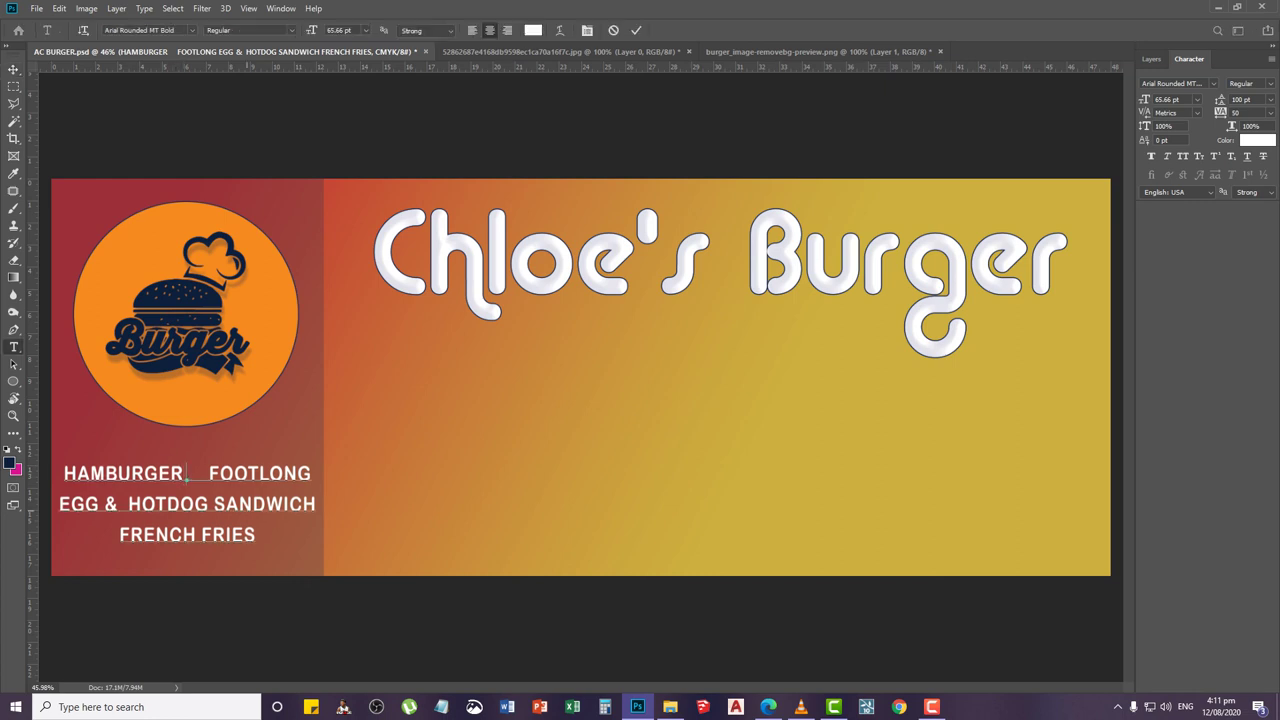
key(Delete)
key(Delete)
key(Delete)
key(Delete)
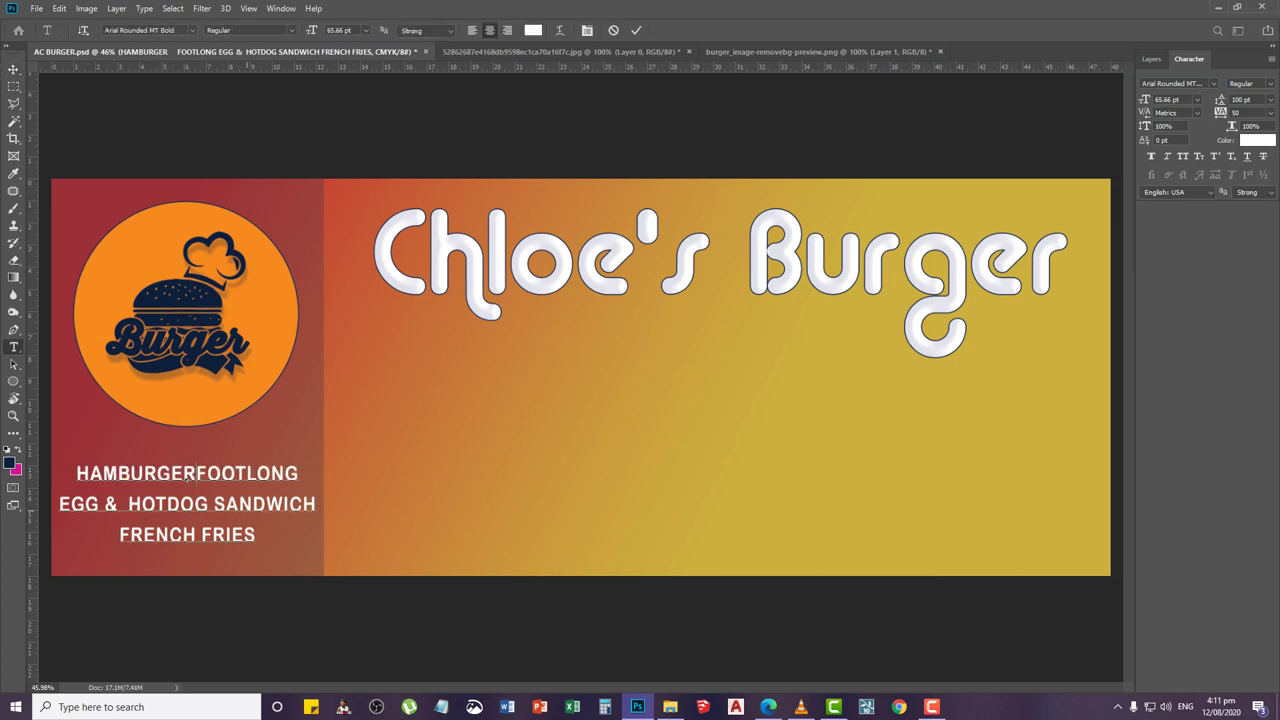
text(&)
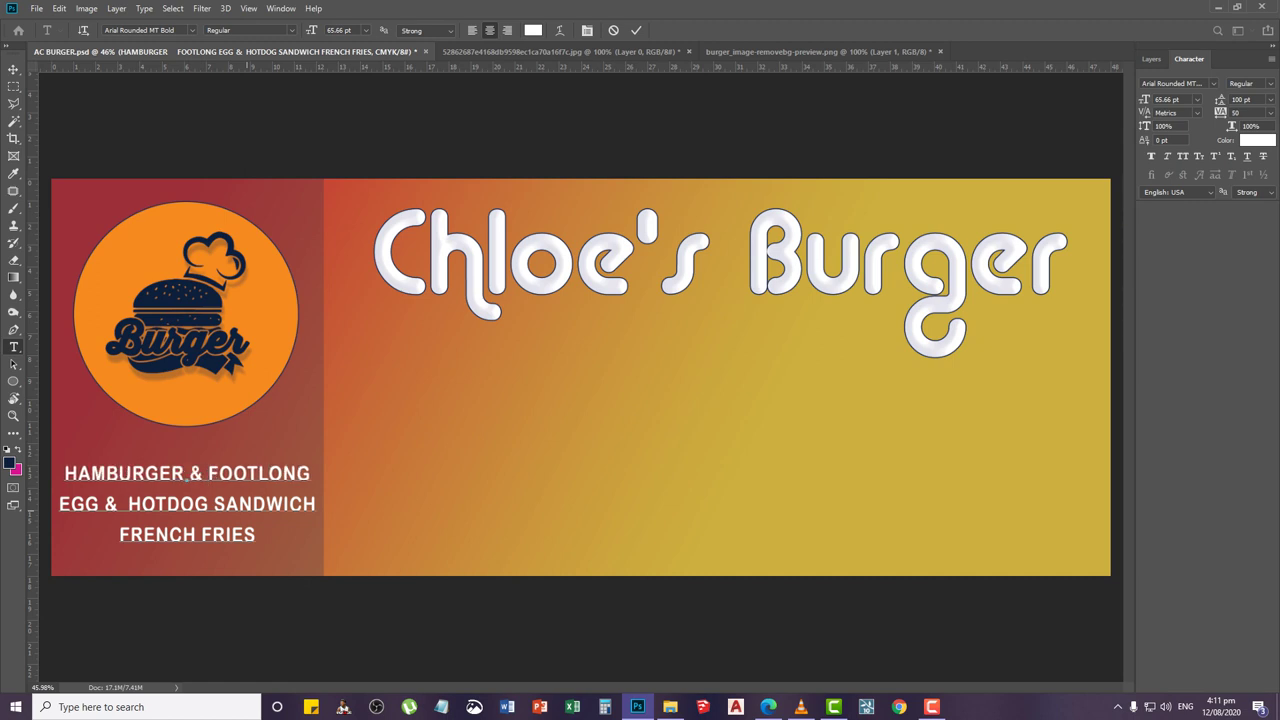
click(14, 69)
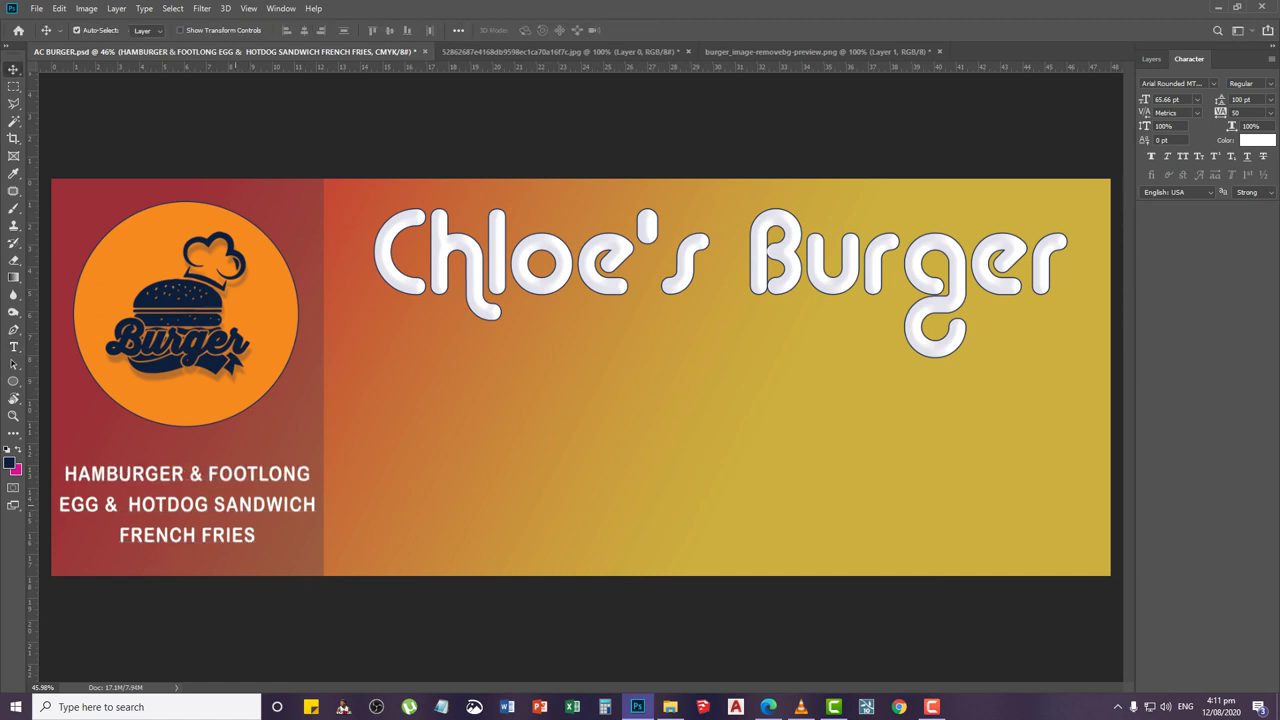
Nudge the menu text layer slightly downward to balance its spacing below the logo circle
right_click(235, 505)
click(280, 514)
key(Down)
key(Down)
key(Down)
key(Down)
key(Down)
key(Down)
key(Down)
key(Down)
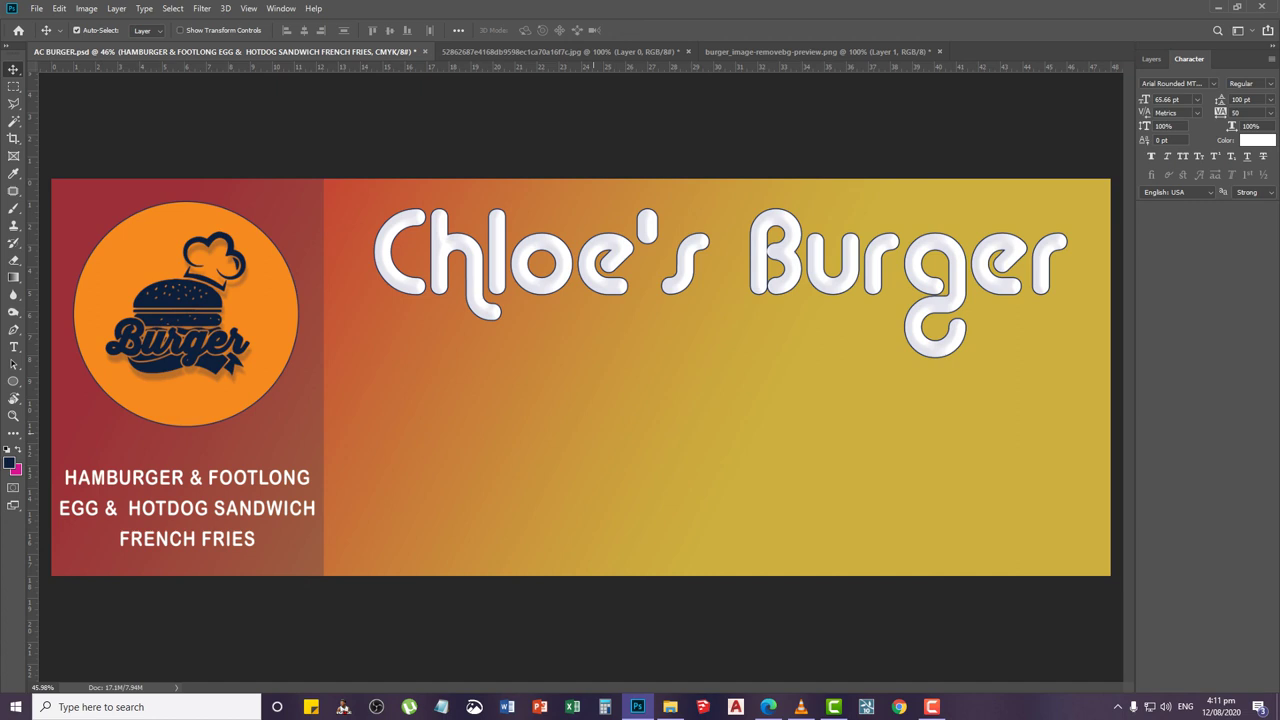
Fit the whole banner on screen, select the BACKGROUND layer and save the document
key(z)
right_click(631, 421)
click(660, 428)
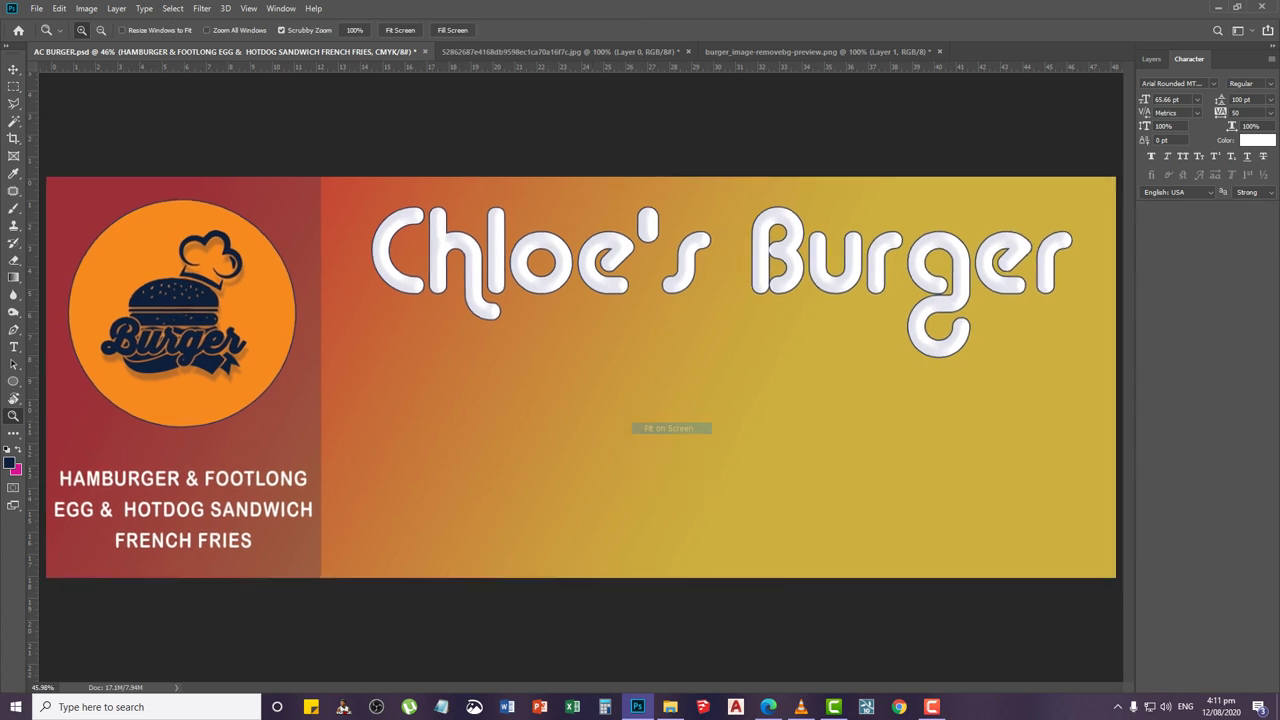
key(v)
ctrl+click(460, 359)
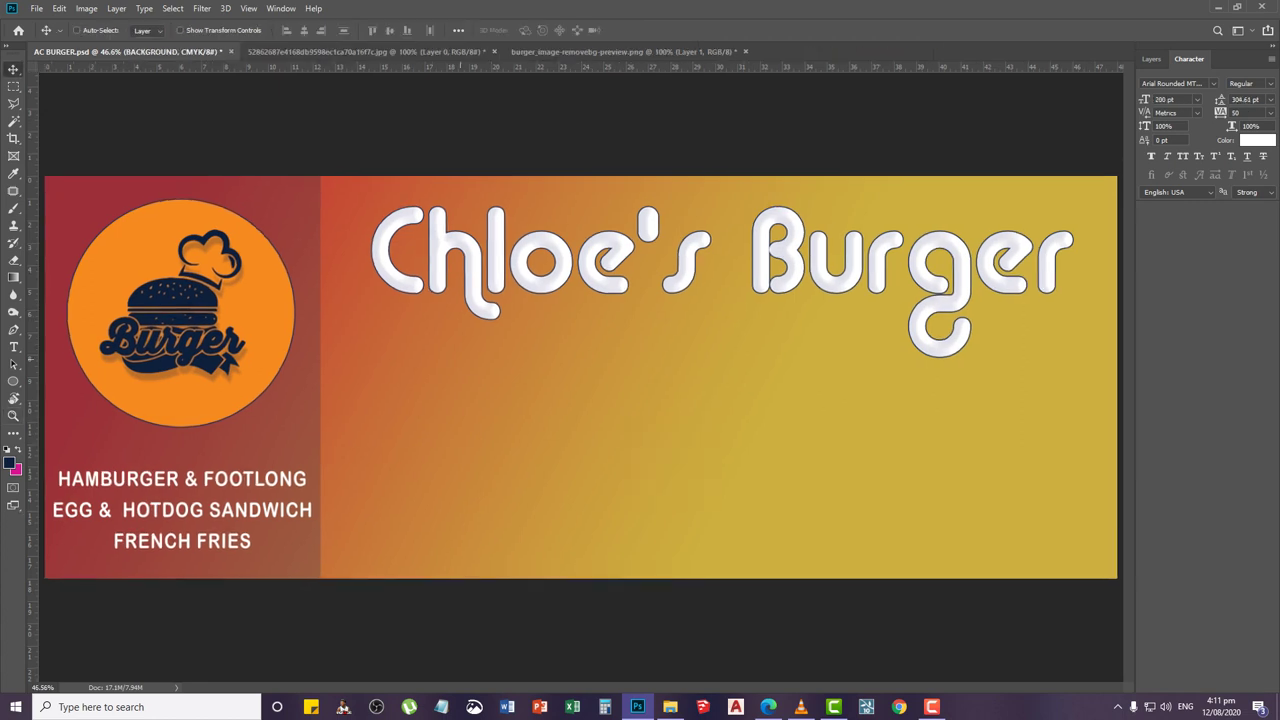
key(ctrl+s)
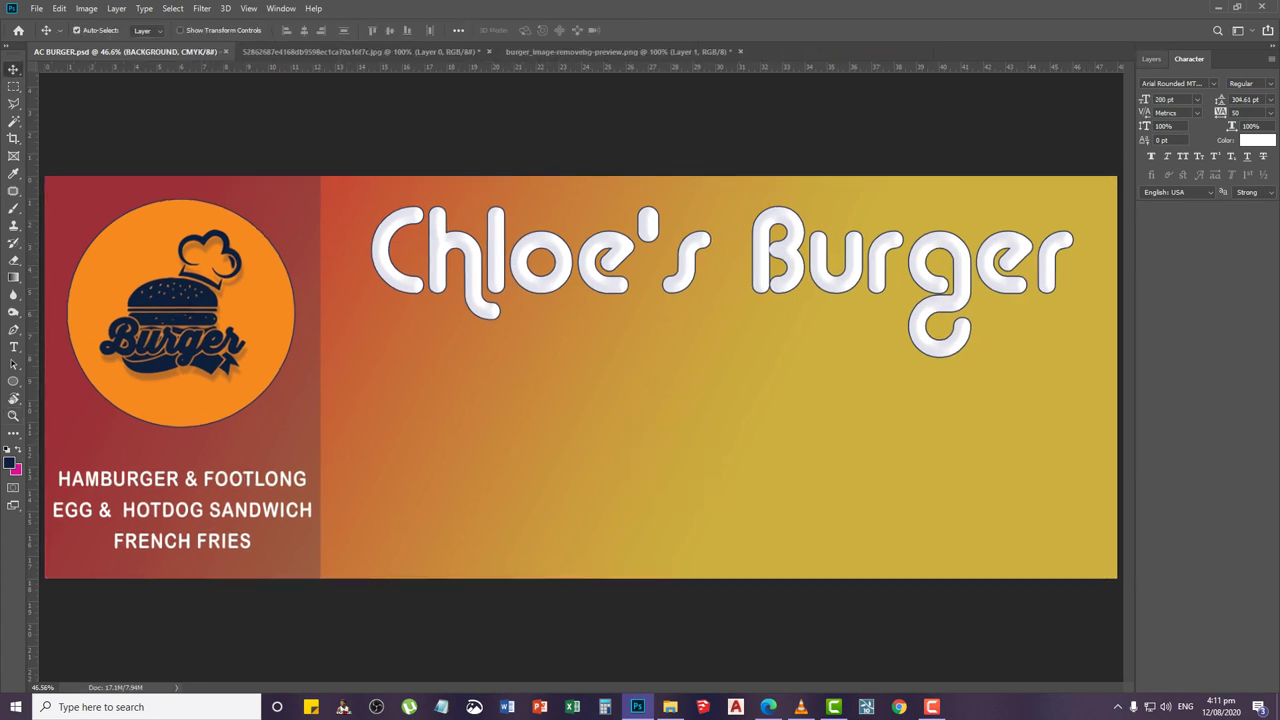
Create a new empty layer with default settings at the top of the layer stack
click(1151, 59)
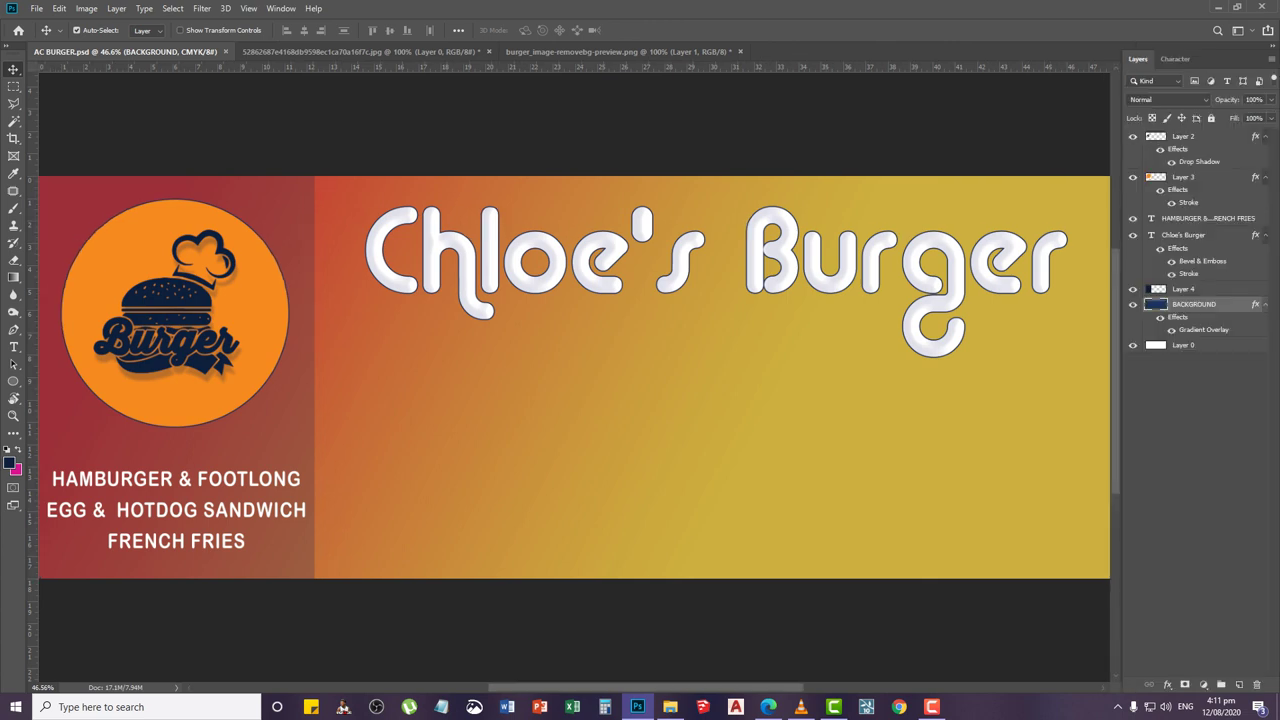
key(alt+period)
key(ctrl+shift+n)
key(Return)
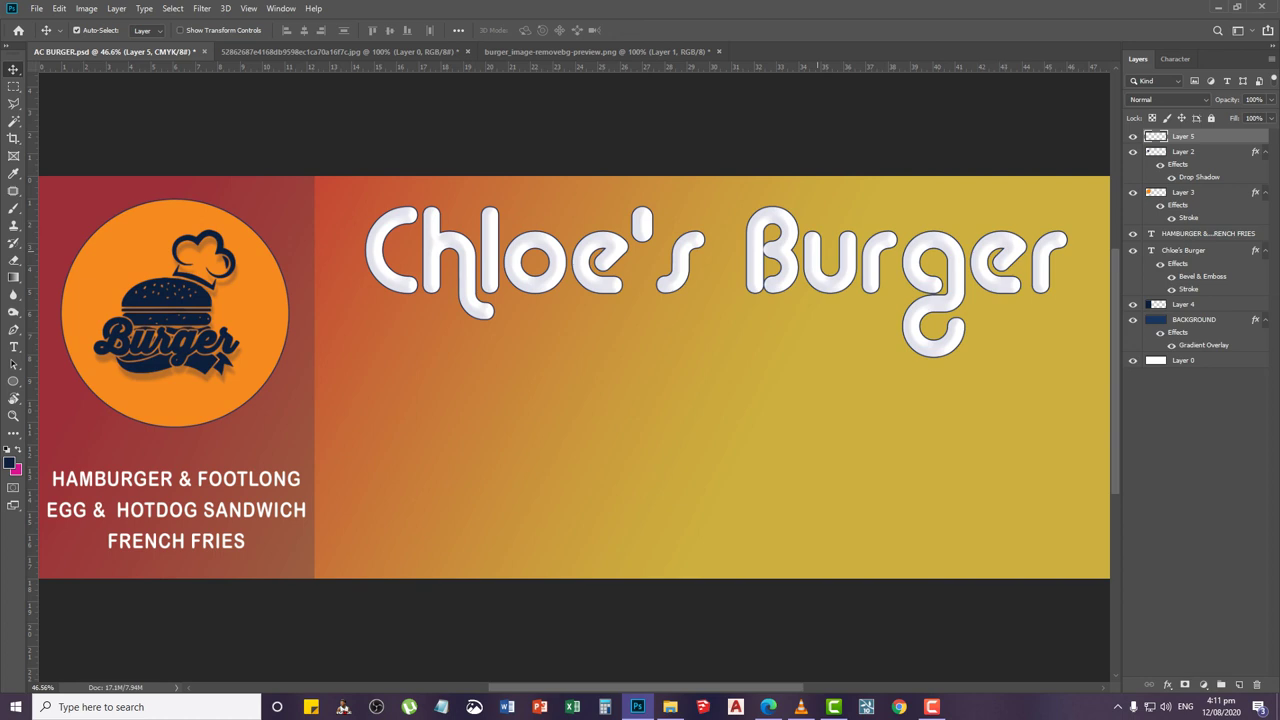
Marquee-select a near-square area about 4.6 by 4.3 ruler units below the title's "Ch", fill it with the navy foreground color and deselect
key(m)
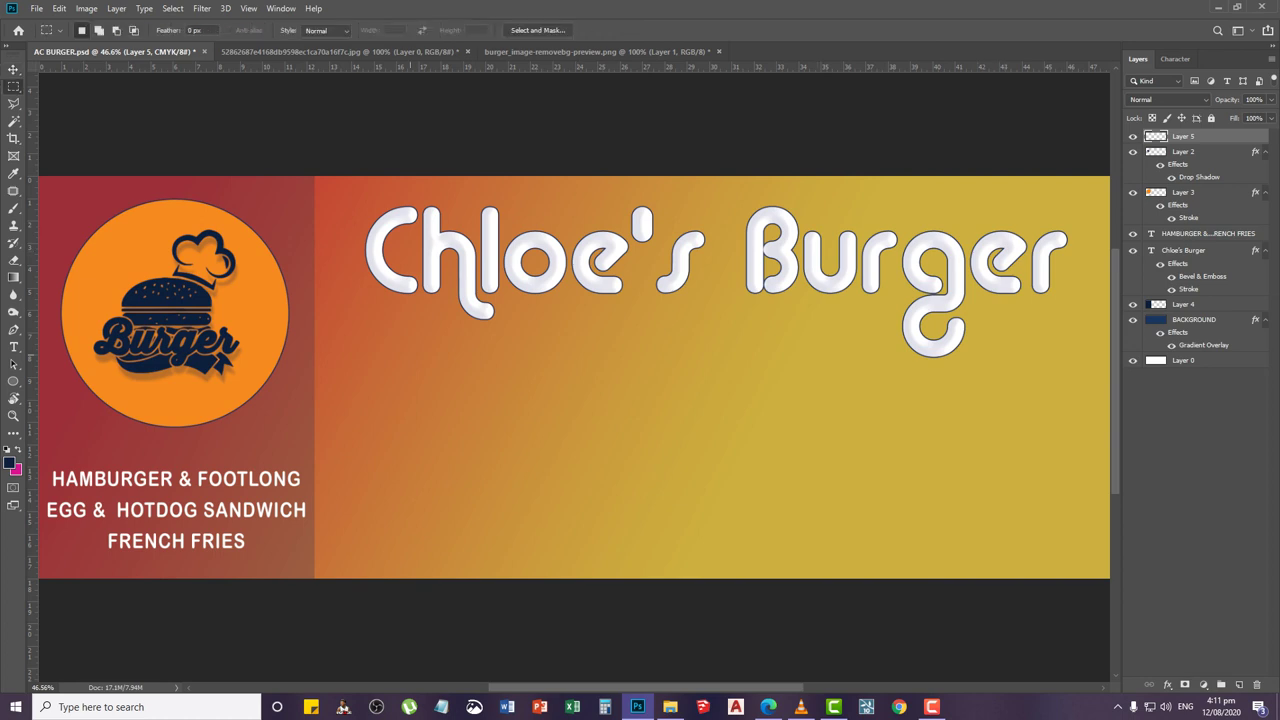
right_click(14, 87)
click(70, 86)
scroll(420, 395, up, 2)
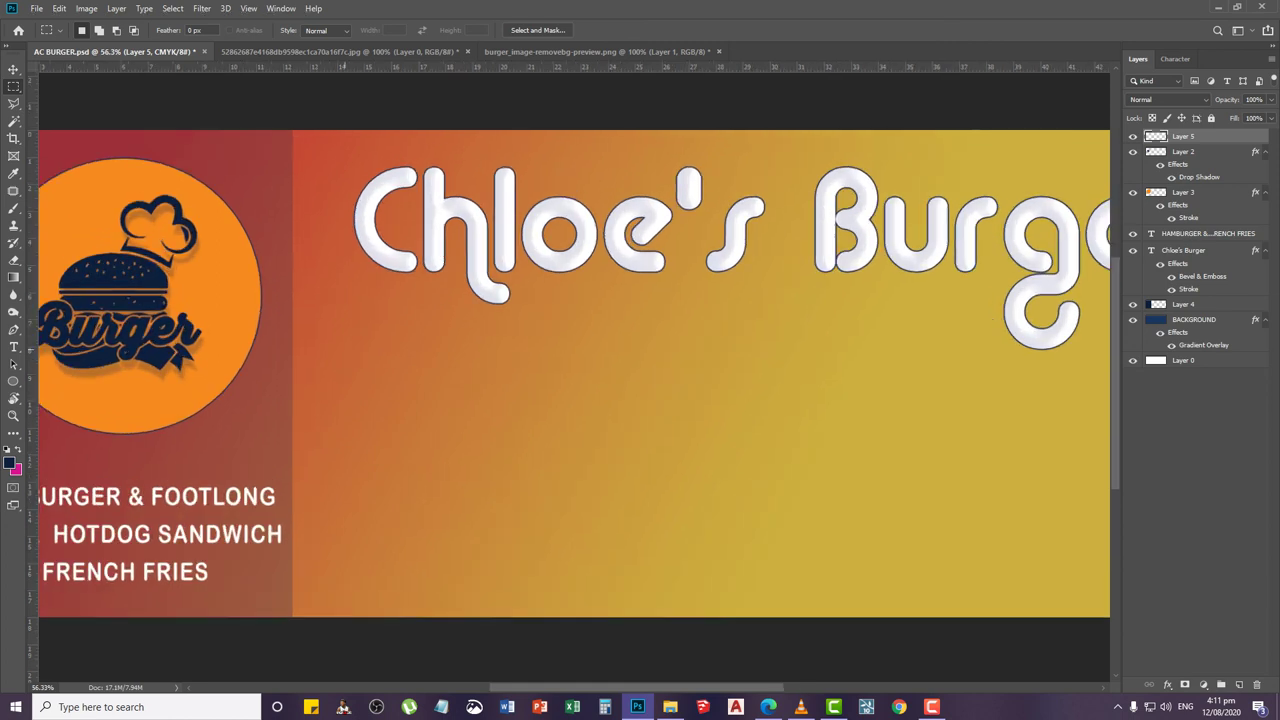
drag(345, 349, 467, 464)
key(alt)
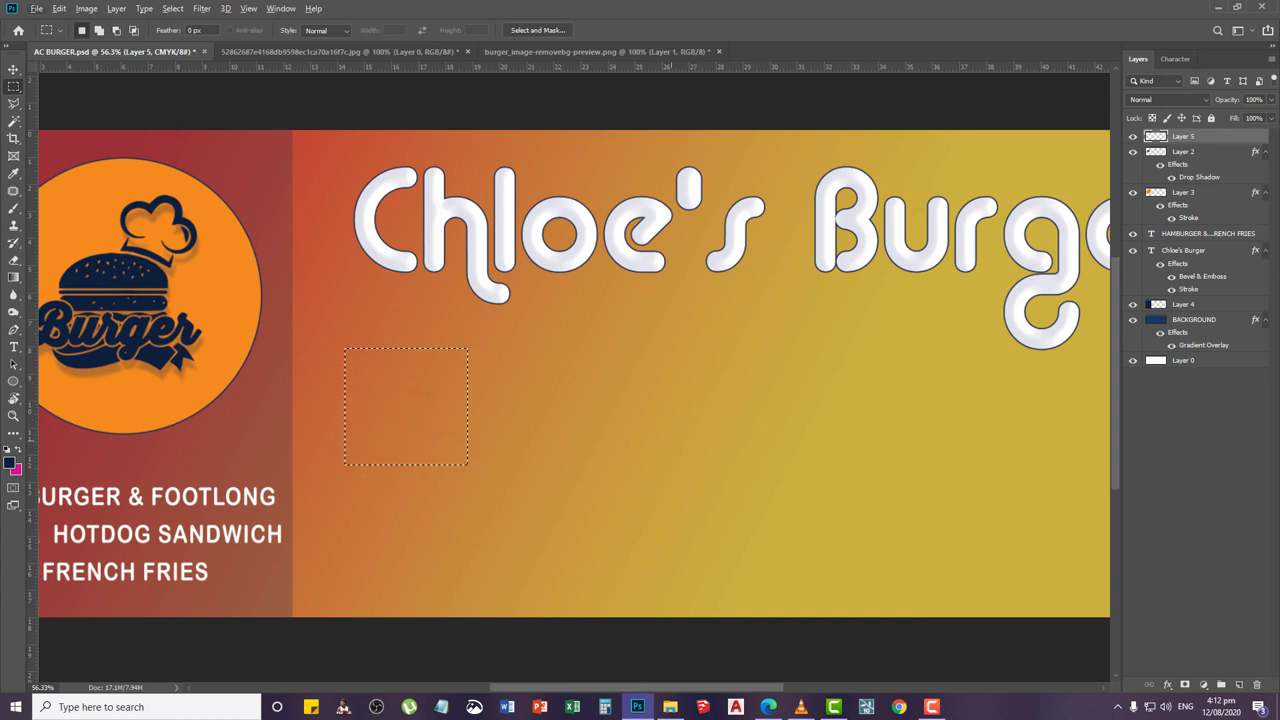
key(alt)
key(alt+BackSpace)
key(ctrl+d)
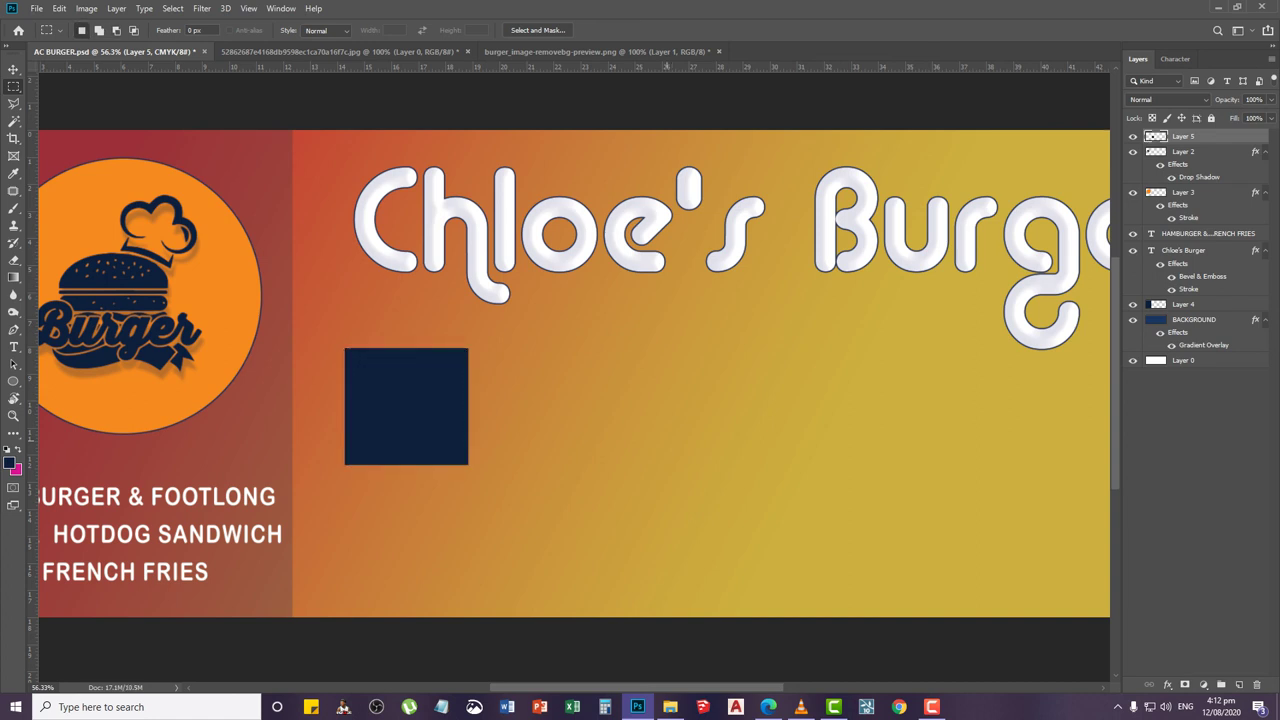
Nudge the navy square's layer slightly upward, closer to the Chloe's Burger title
key(v)
right_click(428, 436)
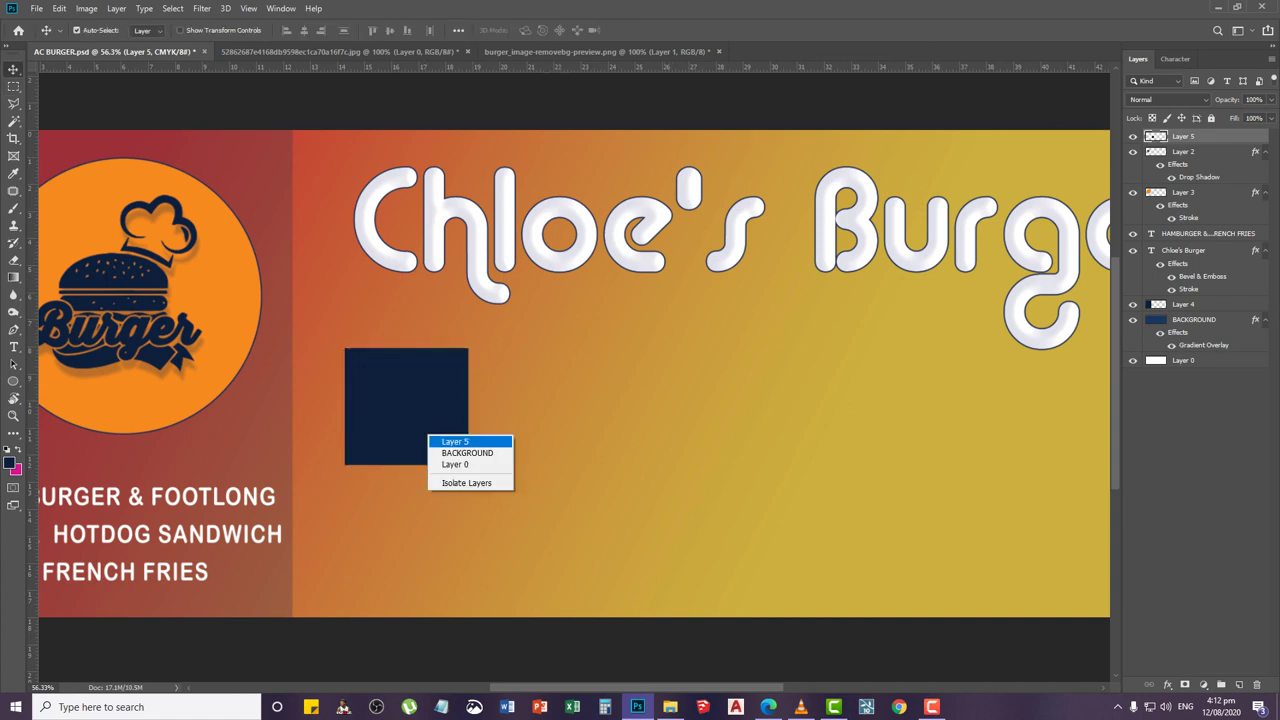
click(457, 441)
key(Up)
key(Up)
key(Up)
key(Up)
key(Up)
key(Up)
key(Up)
key(Up)
key(Up)
key(Up)
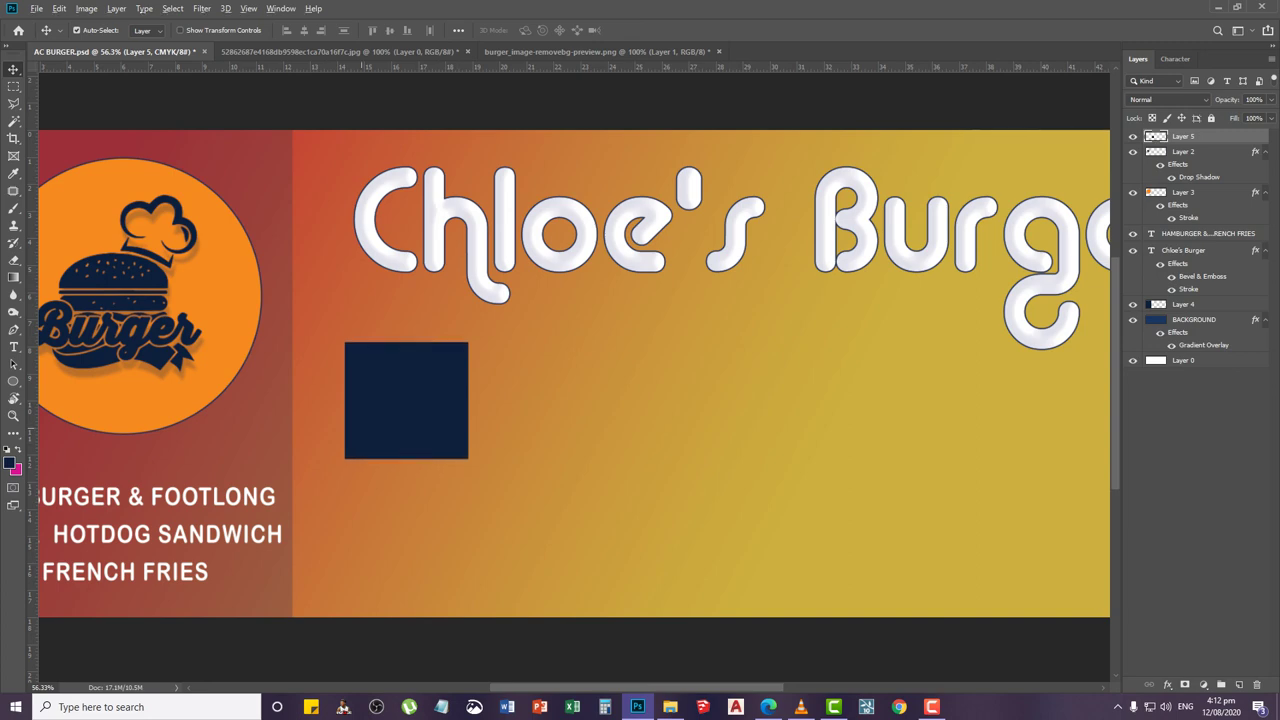
Marquee-select an inner area of the navy square about 4.1 by 3.9 in, leaving an even thin border on all sides
scroll(366, 424, up, 6)
scroll(400, 327, up, 2)
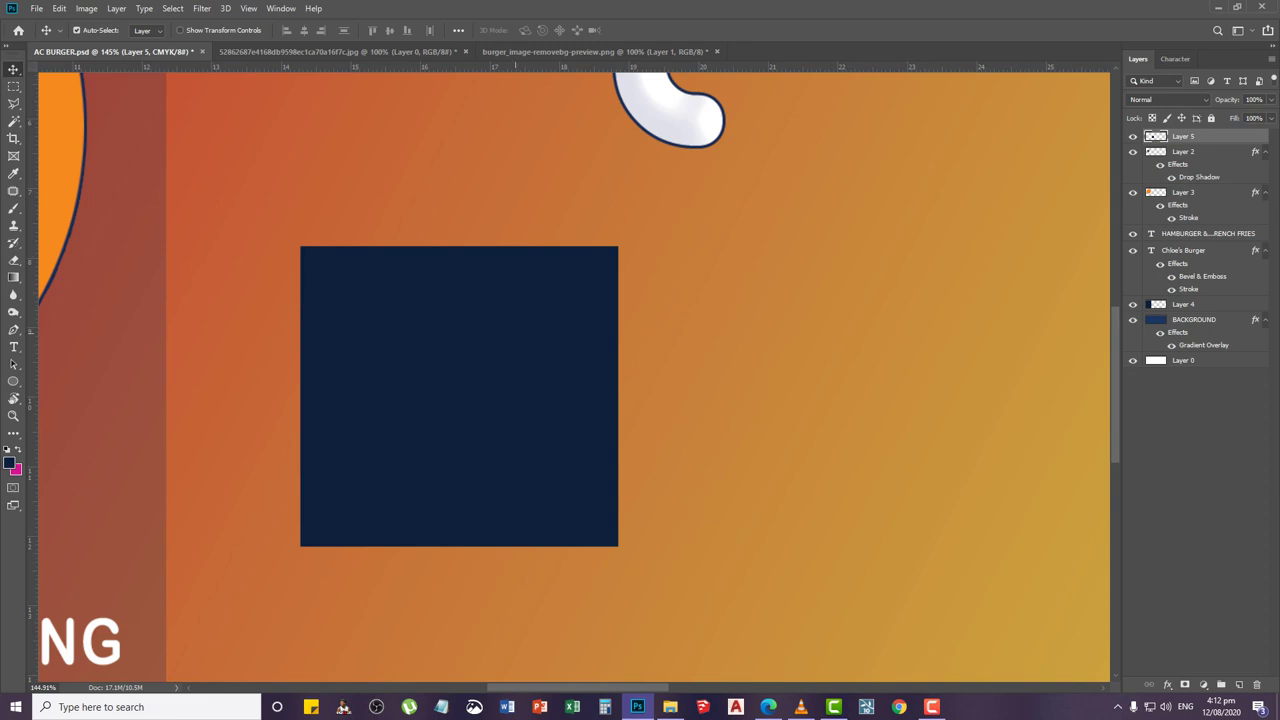
key(m)
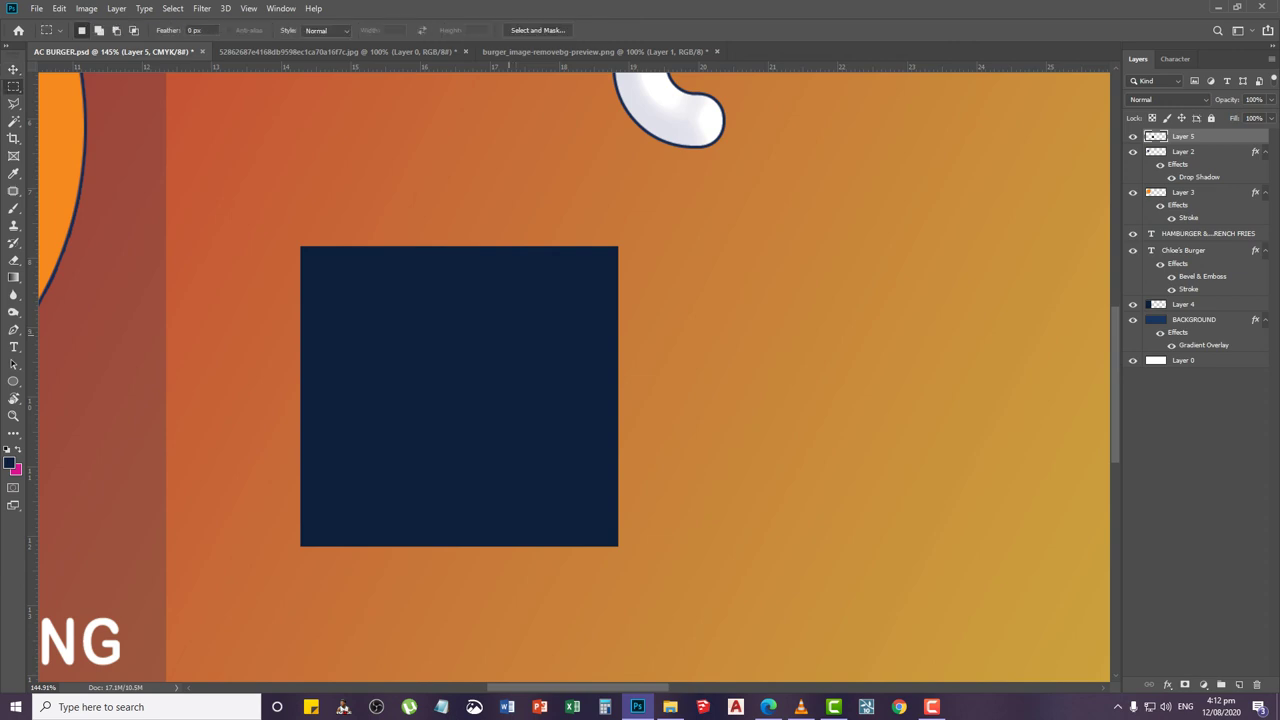
scroll(498, 396, up, 3)
scroll(590, 366, down, 2)
scroll(445, 542, up, 3)
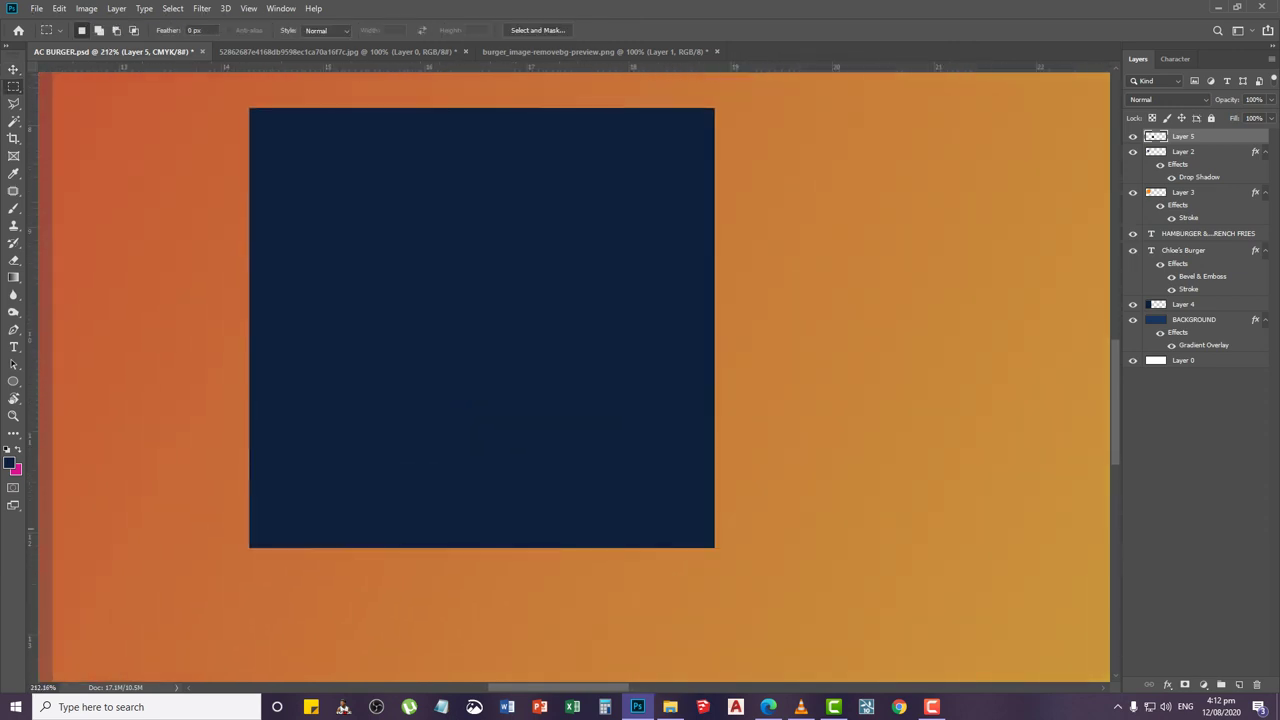
scroll(496, 540, up, 1)
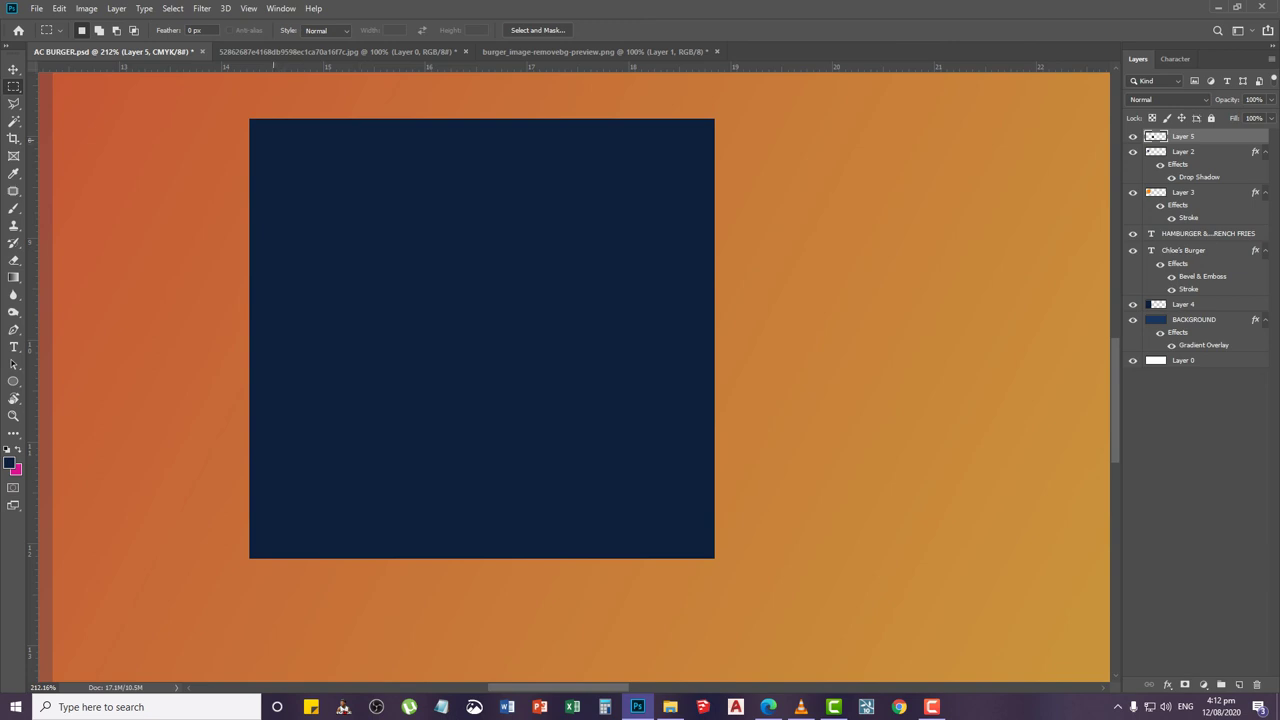
drag(272, 140, 691, 535)
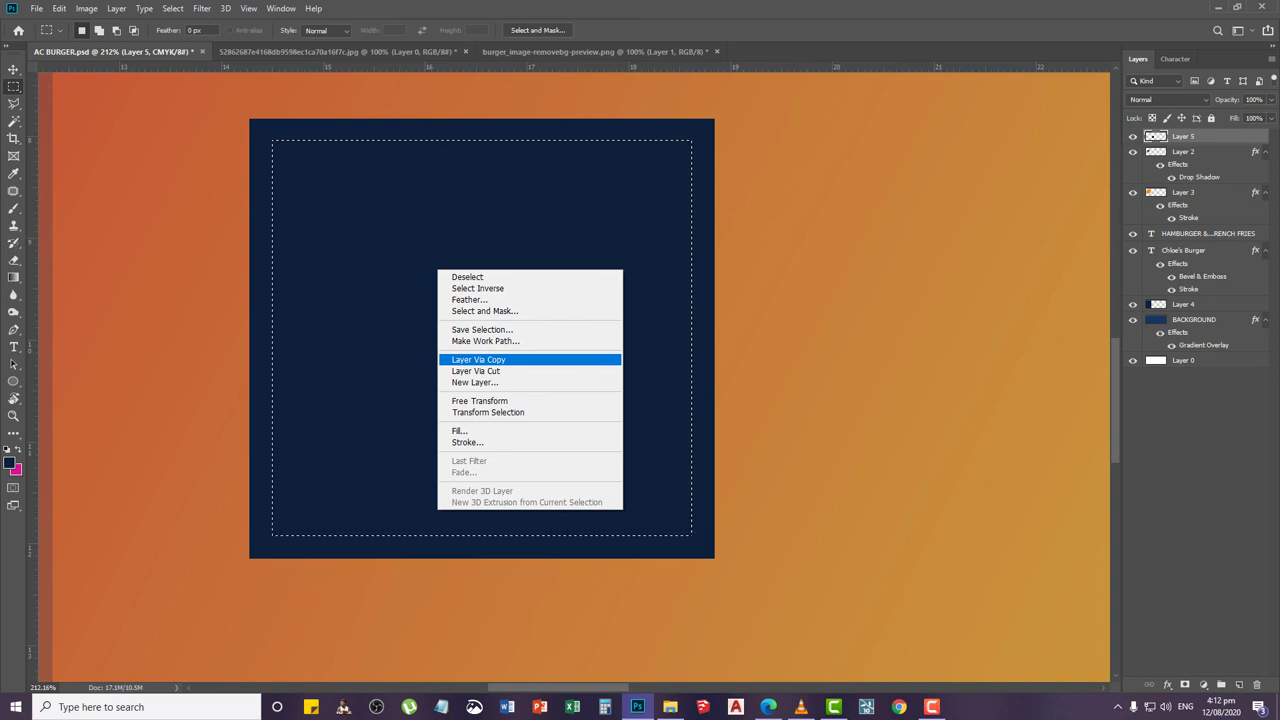
Try to copy the selected inner area of the navy square to a new layer and check it by toggling its visibility
click(478, 359)
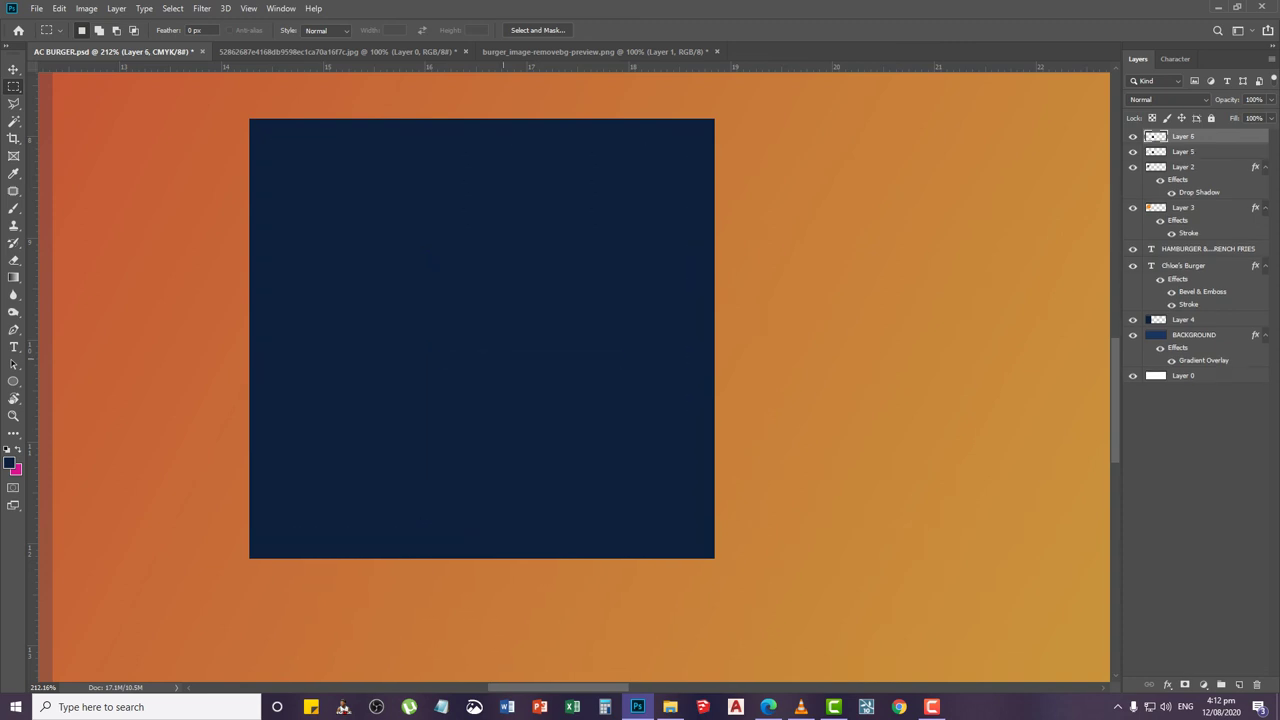
click(1133, 136)
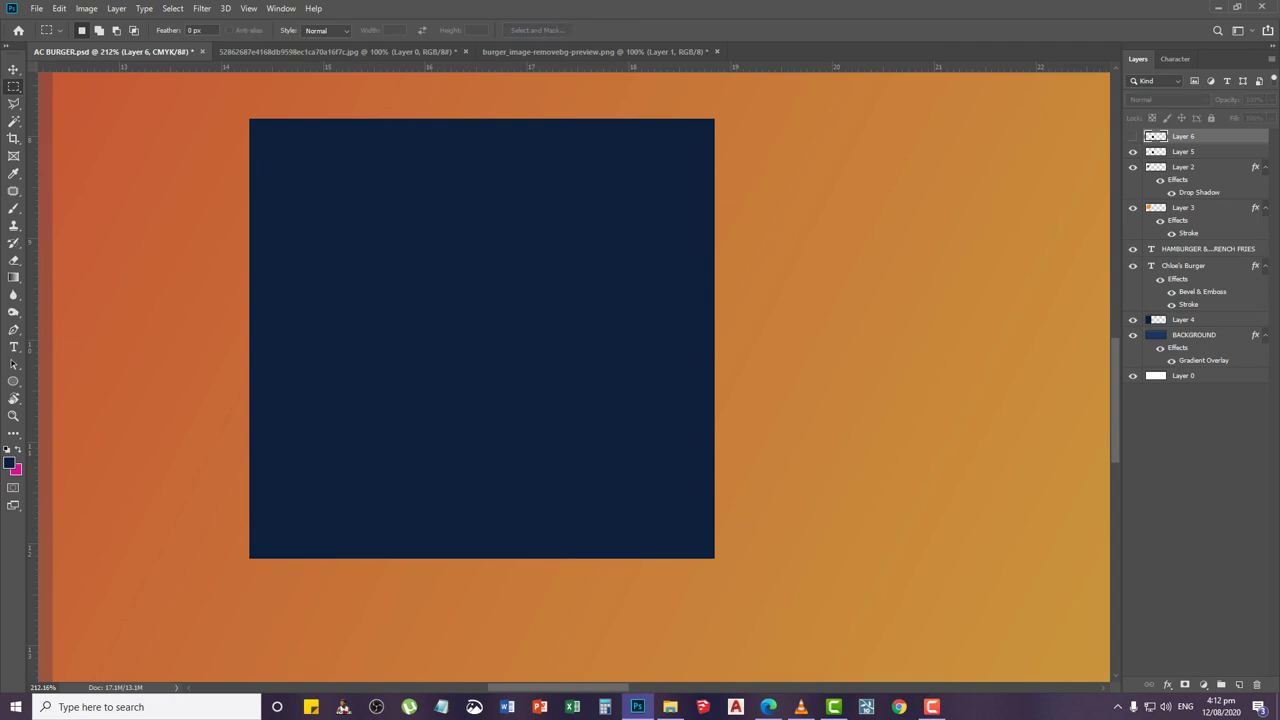
key(ctrl+comma)
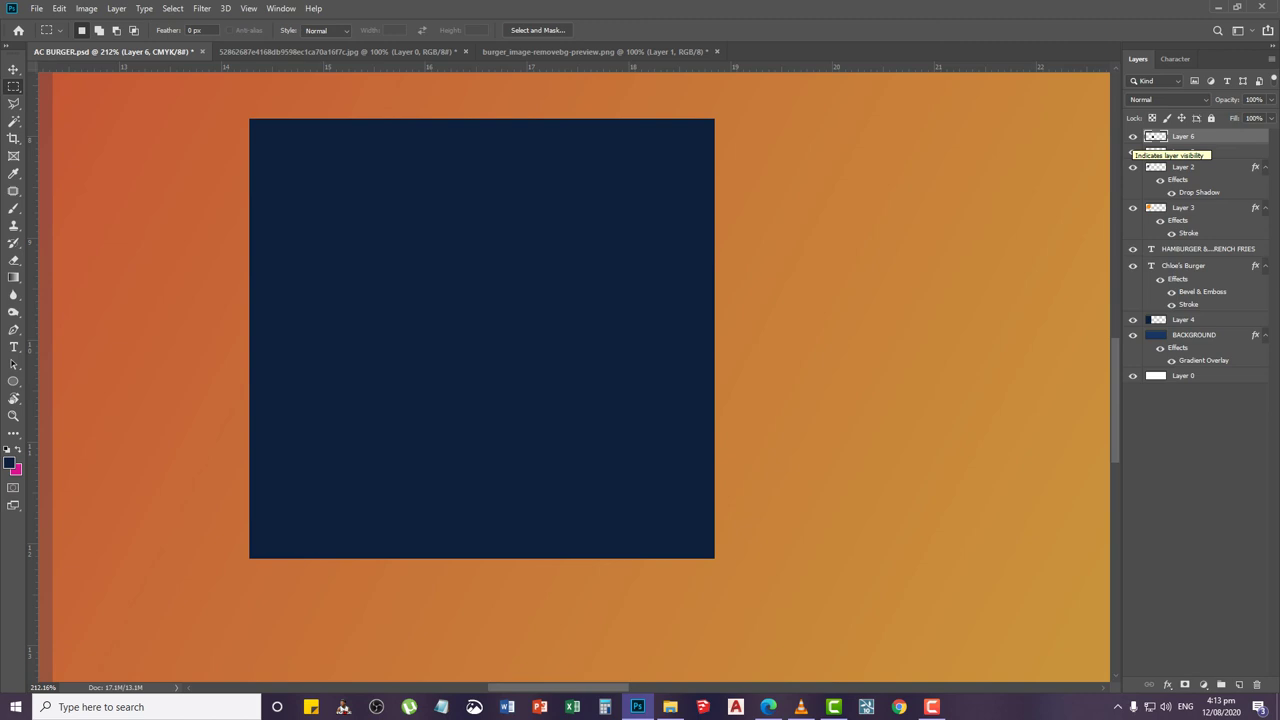
click(1133, 136)
click(1133, 136)
key(ctrl+z)
Cut the selected inner area of the navy square onto its own layer and check the split by toggling its visibility
right_click(510, 225)
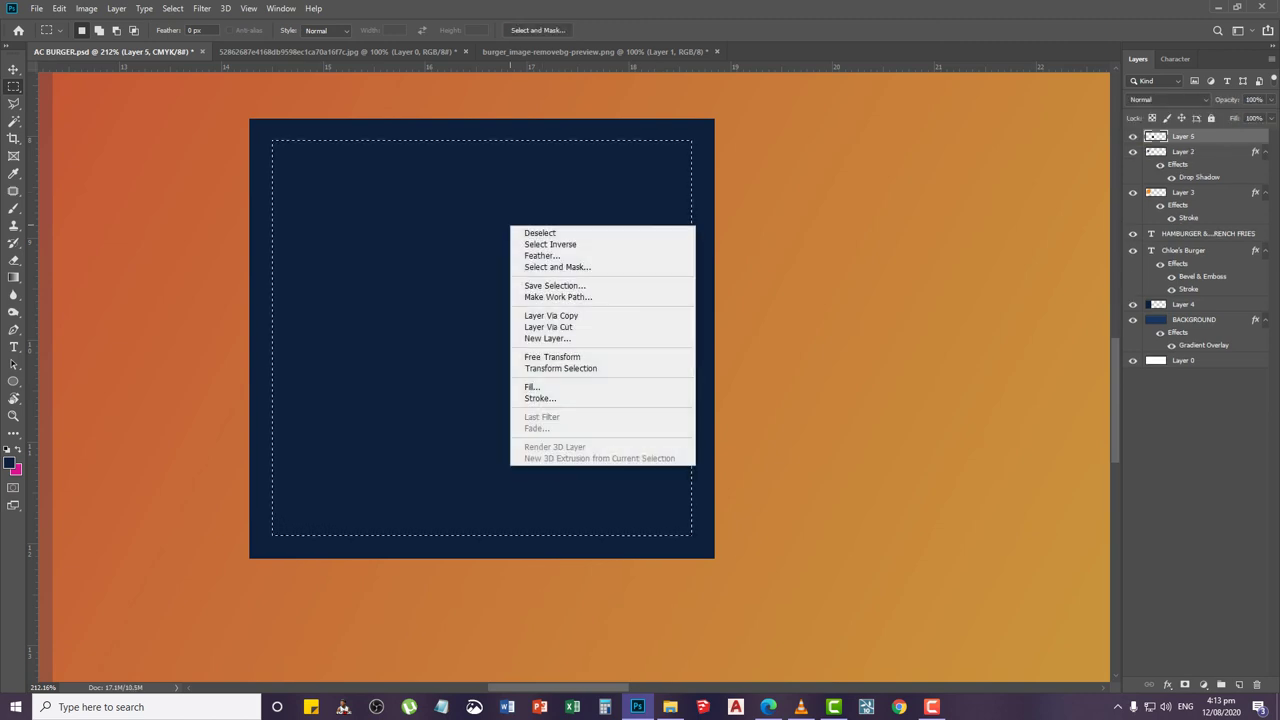
click(550, 315)
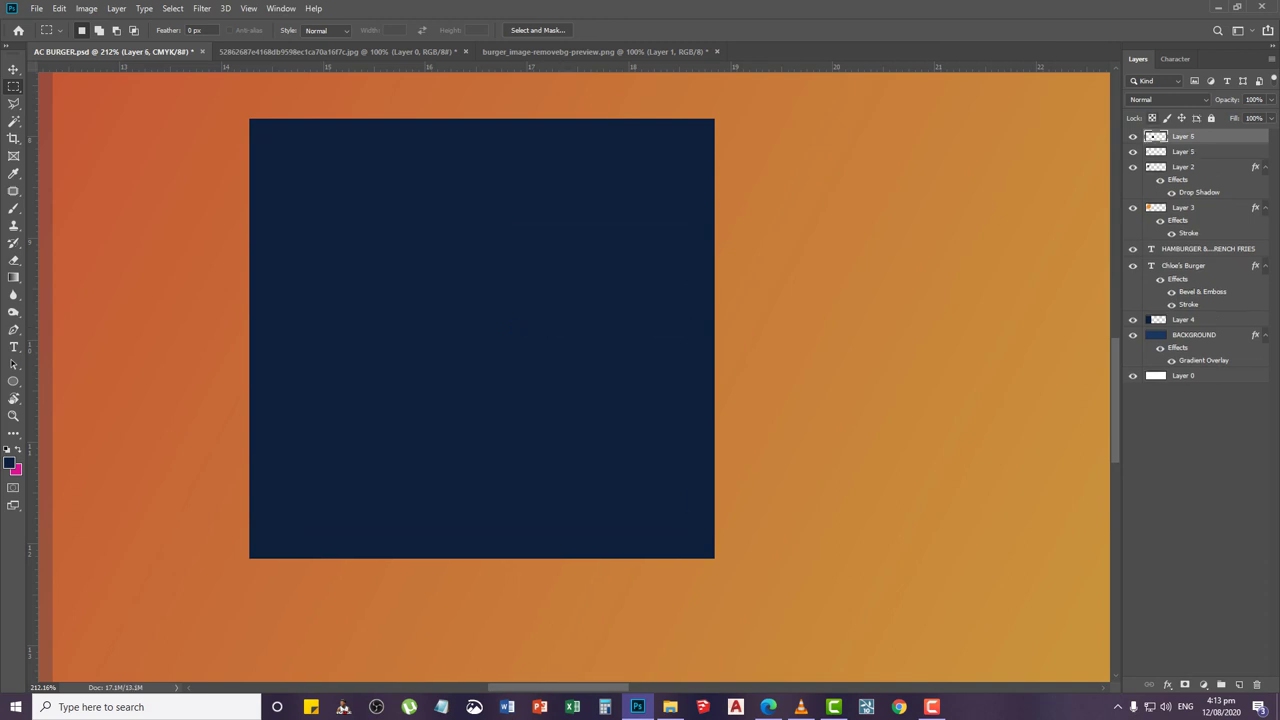
key(ctrl+comma)
key(ctrl+comma)
key(ctrl+comma)
key(ctrl+comma)
Set the foreground color to white (ffffff), fill the inner square on its own layer with it and deselect
click(9, 463)
click(121, 405)
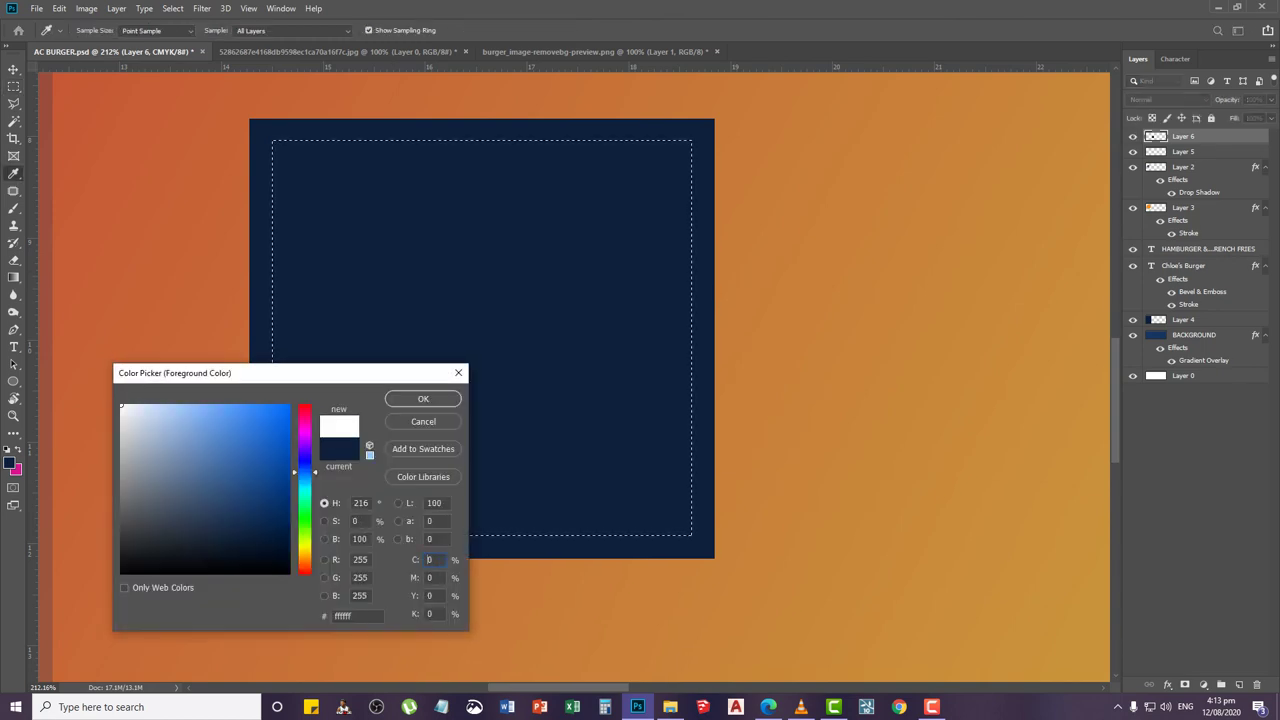
click(423, 399)
click(423, 398)
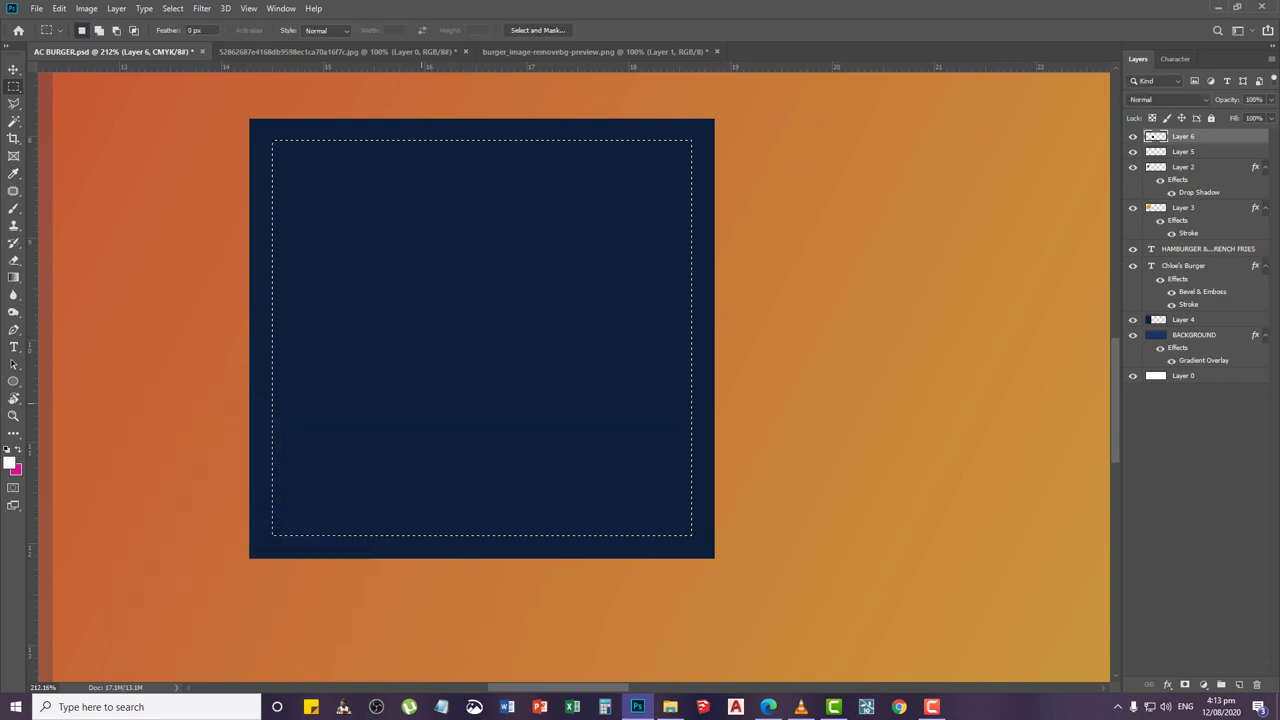
key(alt+BackSpace)
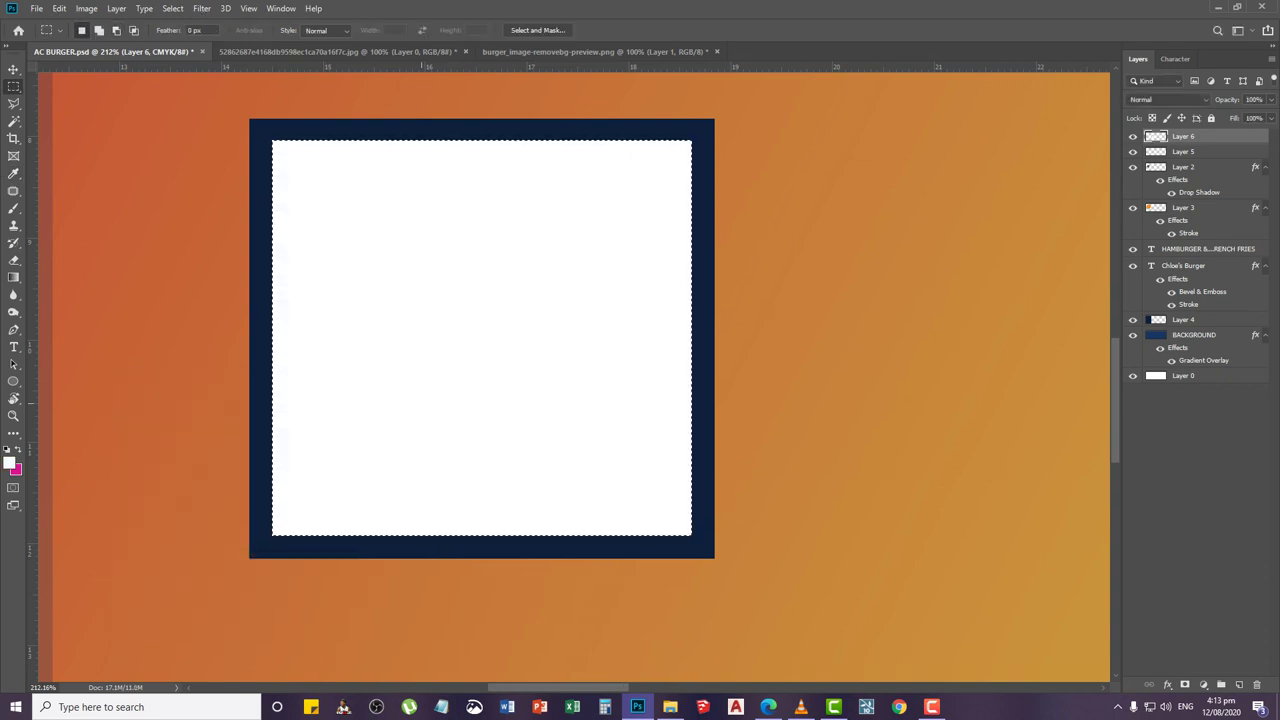
key(ctrl+d)
key(v)
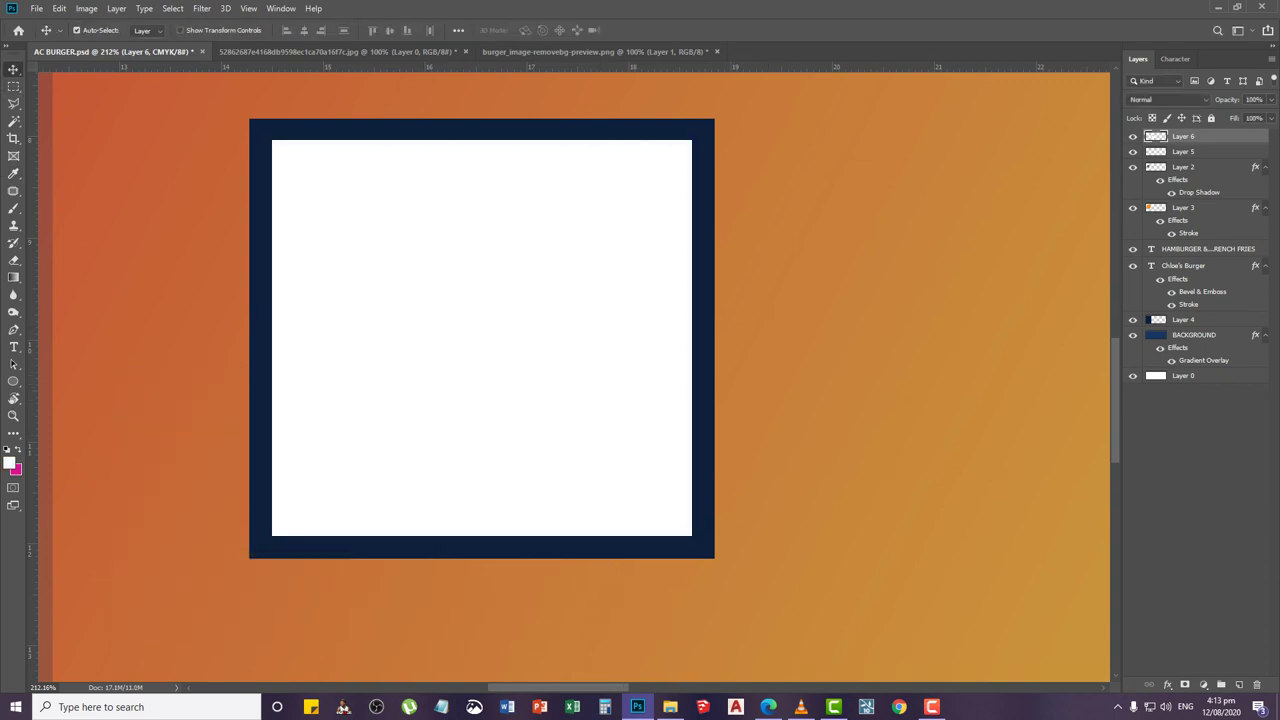
Lower the white inner square's layer opacity to 62% and select the BACKGROUND layer
click(1271, 100)
drag(1270, 116, 1246, 116)
click(840, 340)
click(840, 340)
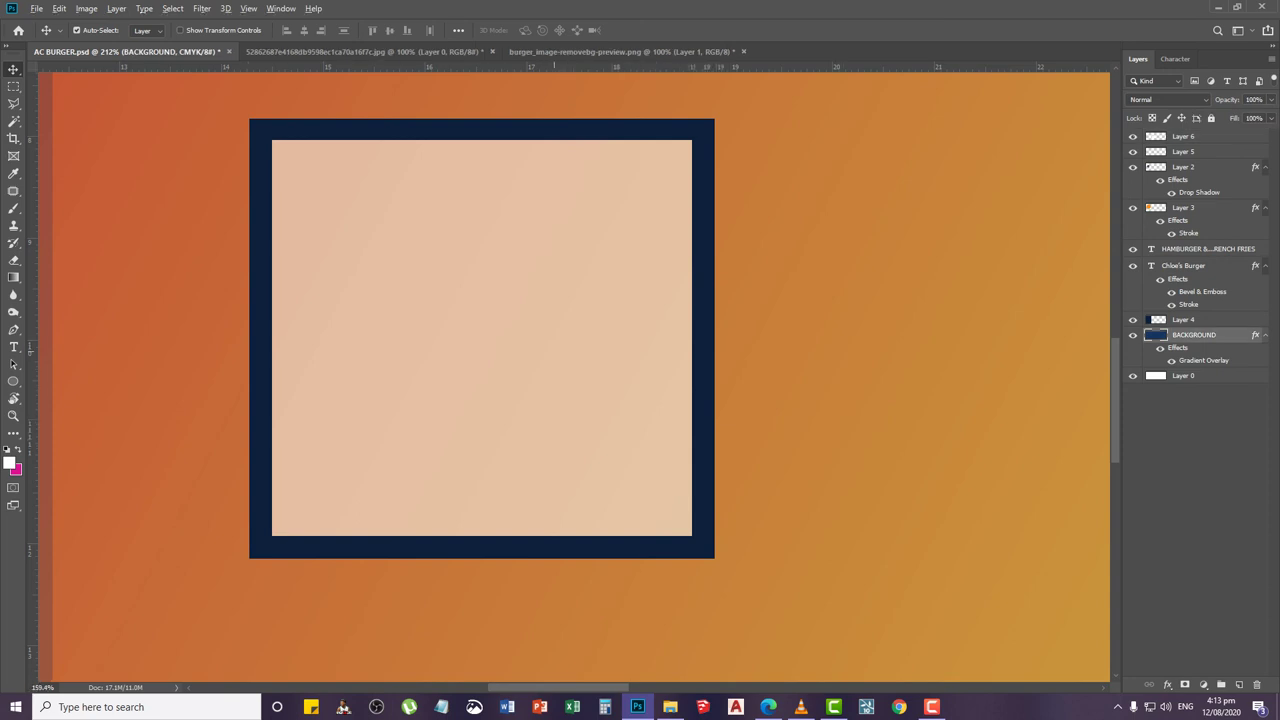
Move the translucent inner square's layer beneath the navy frame's layer and enlarge it very slightly with Free Transform to tuck under the frame
scroll(602, 416, down, 9)
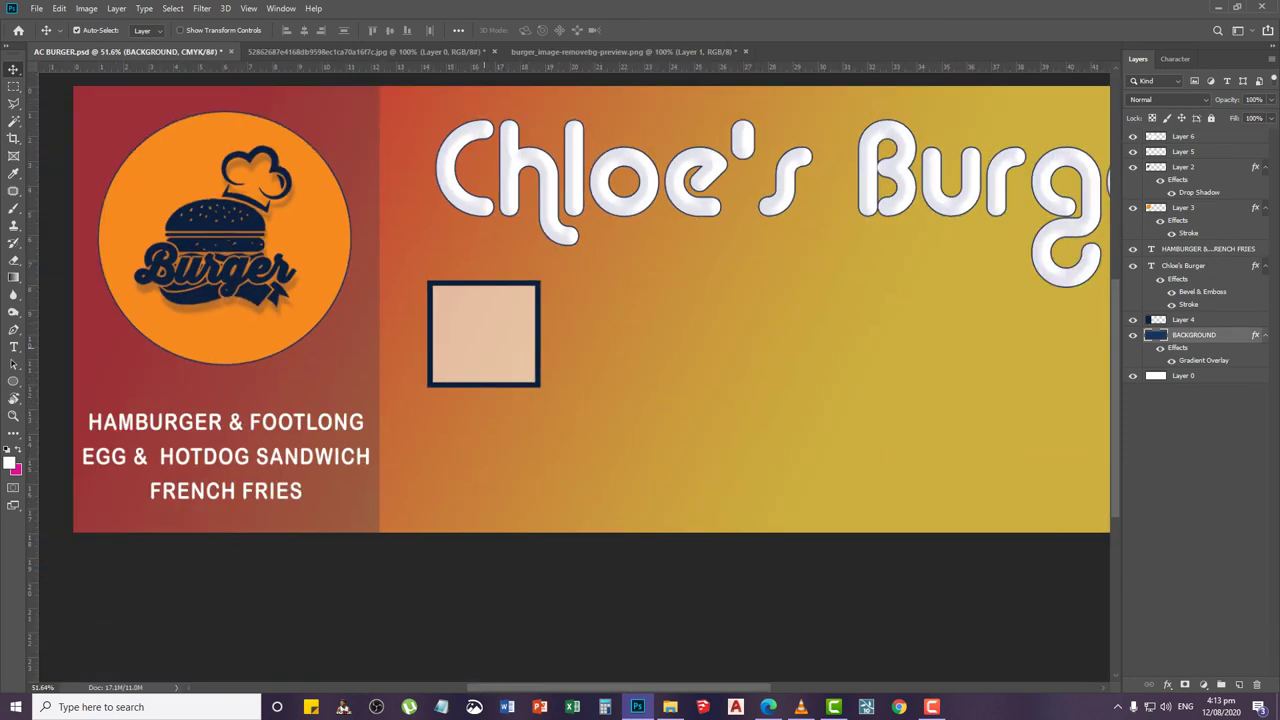
drag(1190, 136, 1190, 159)
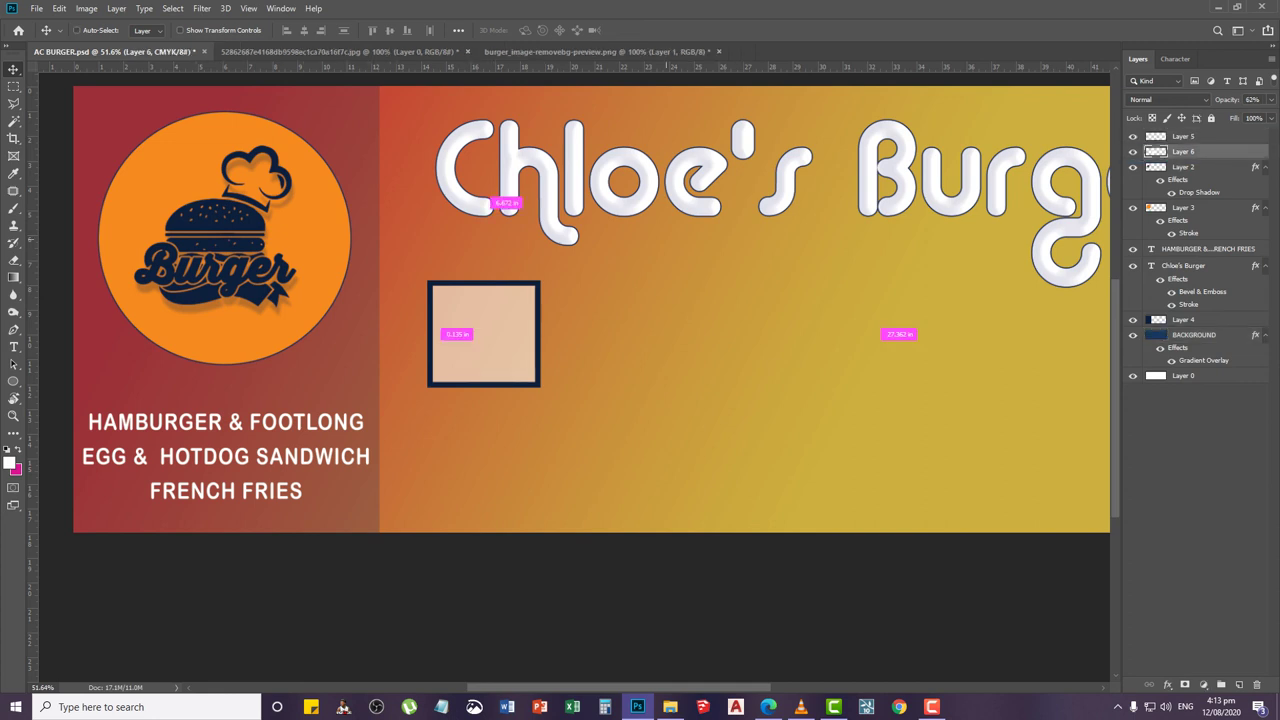
key(ctrl+t)
scroll(504, 296, up, 5)
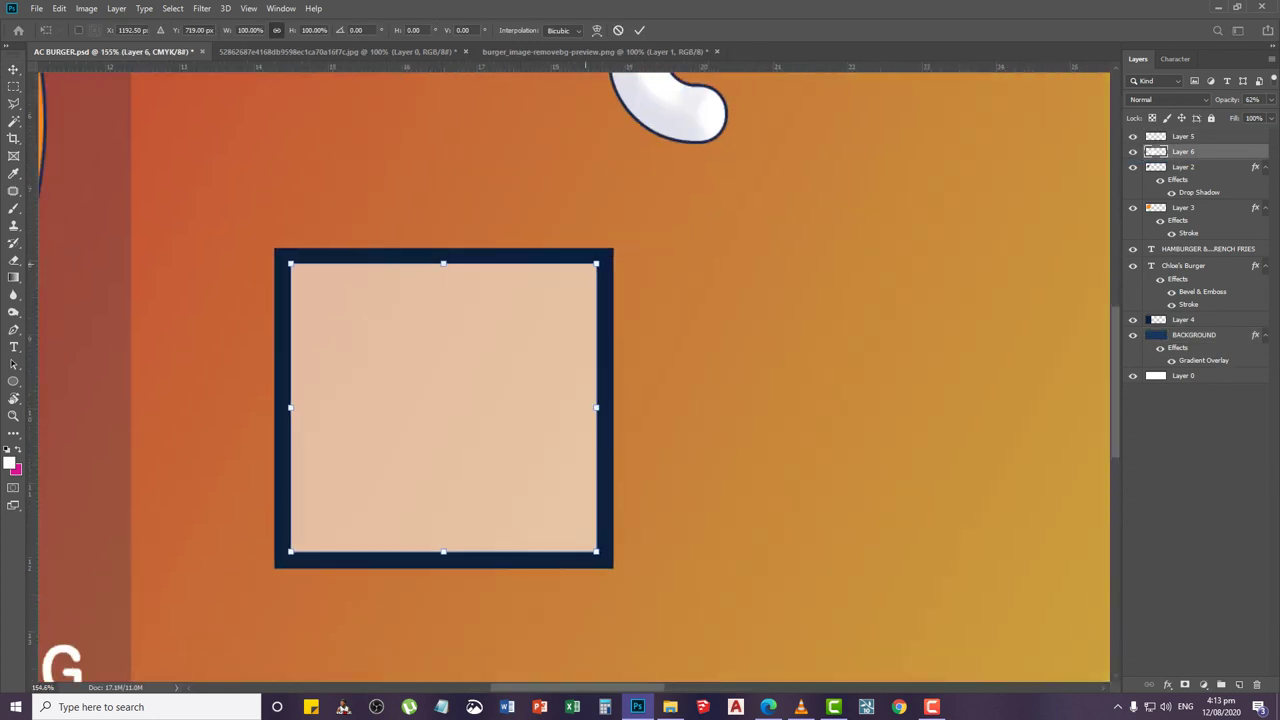
drag(597, 264, 601, 260)
key(Return)
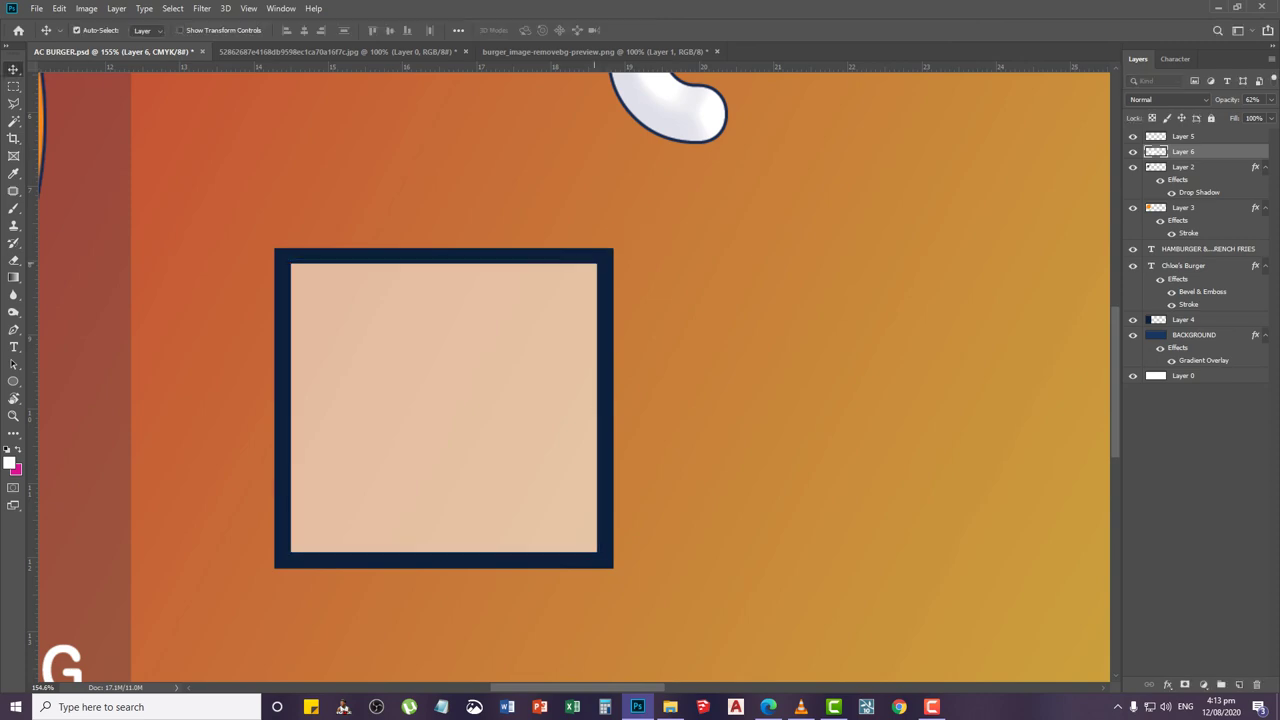
scroll(504, 283, down, 4)
scroll(380, 430, down, 5)
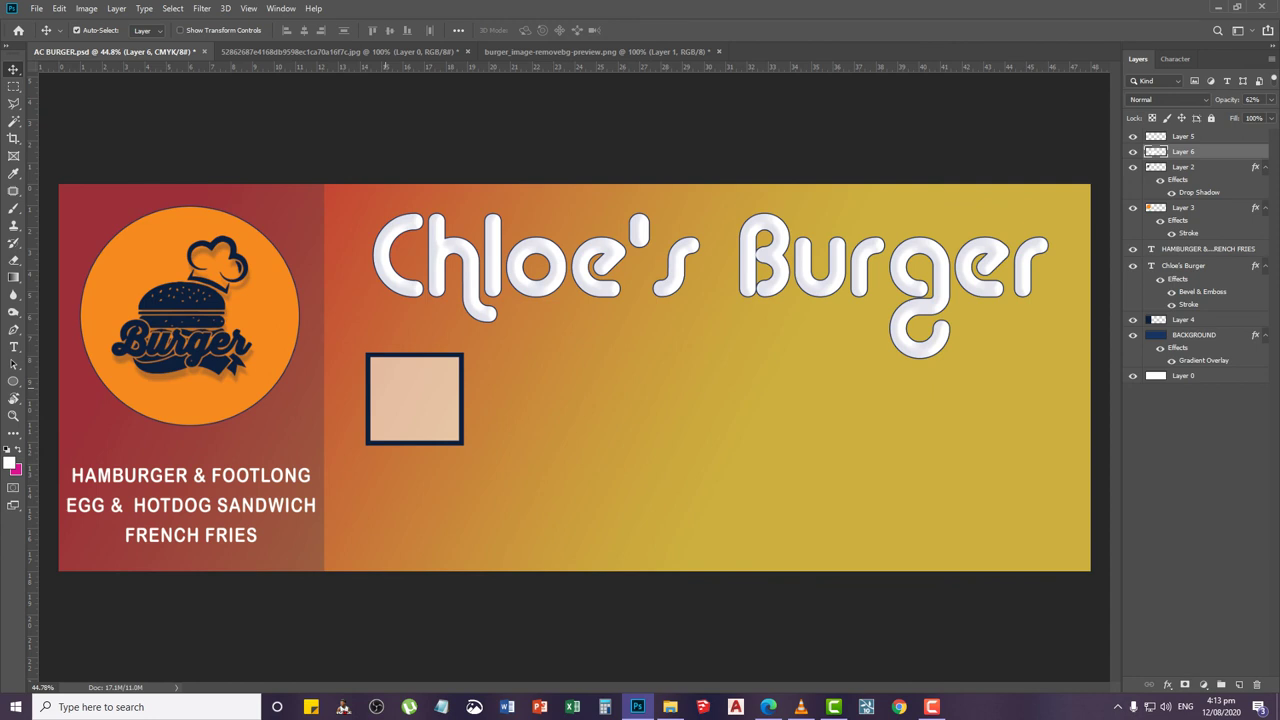
Group the navy frame and translucent square layers, name the group BOX and expand it
ctrl+click(1184, 137)
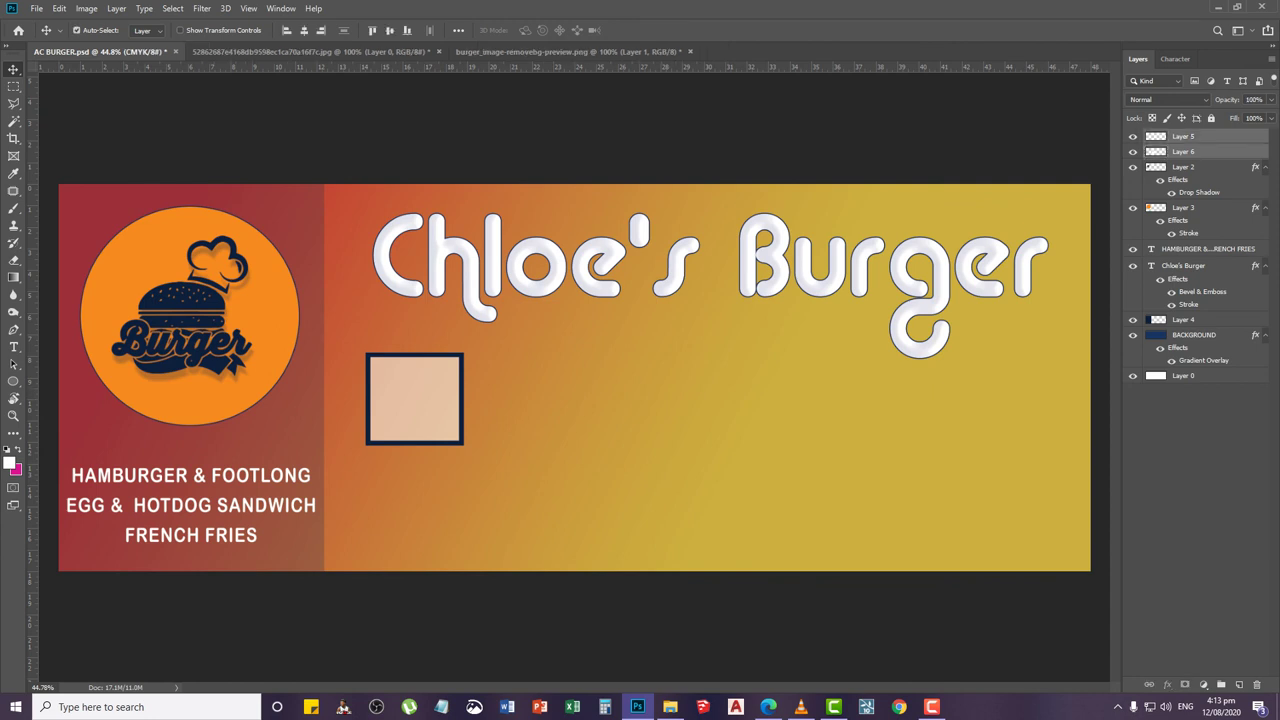
key(ctrl+g)
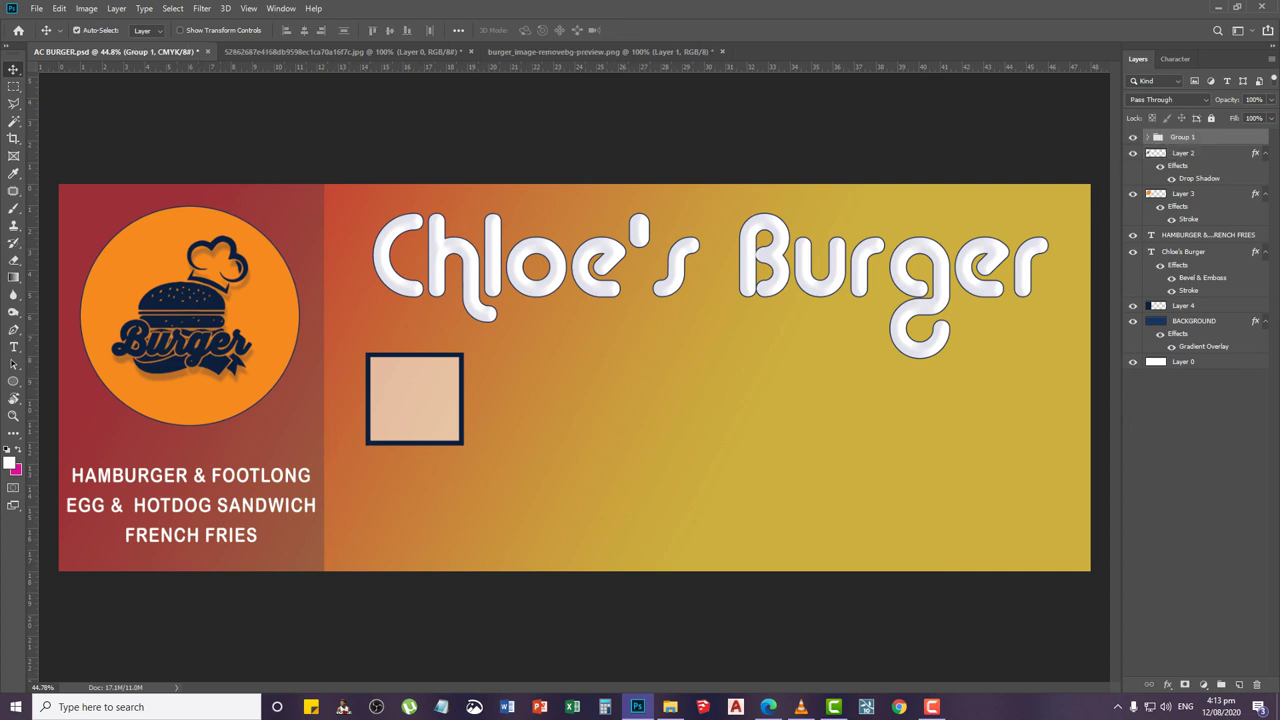
double_click(1183, 137)
text(BOX)
click(1184, 194)
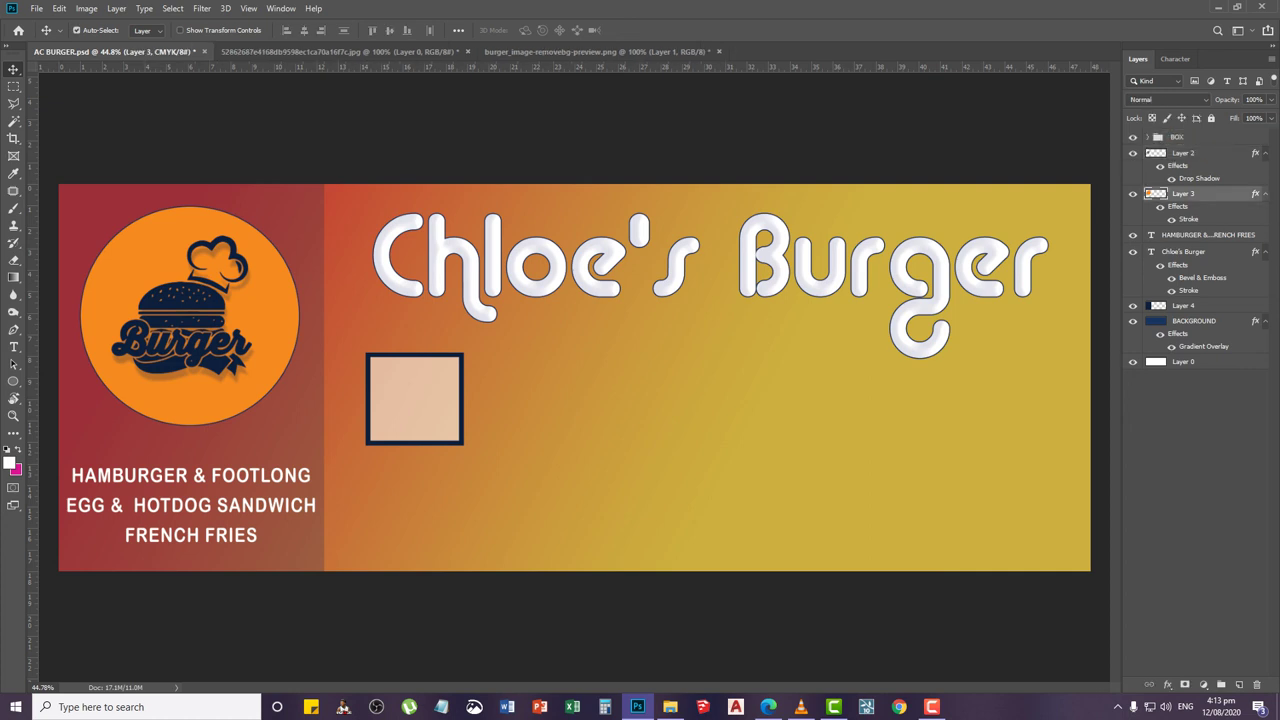
click(1184, 137)
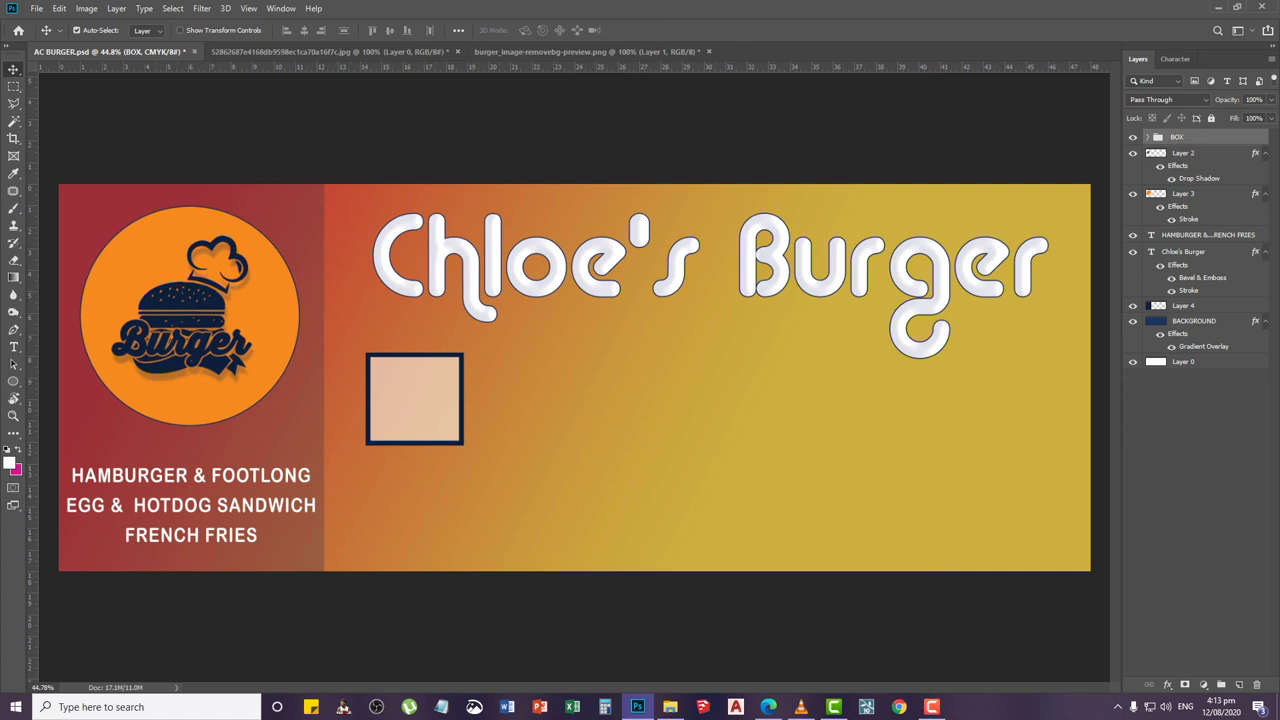
click(1148, 137)
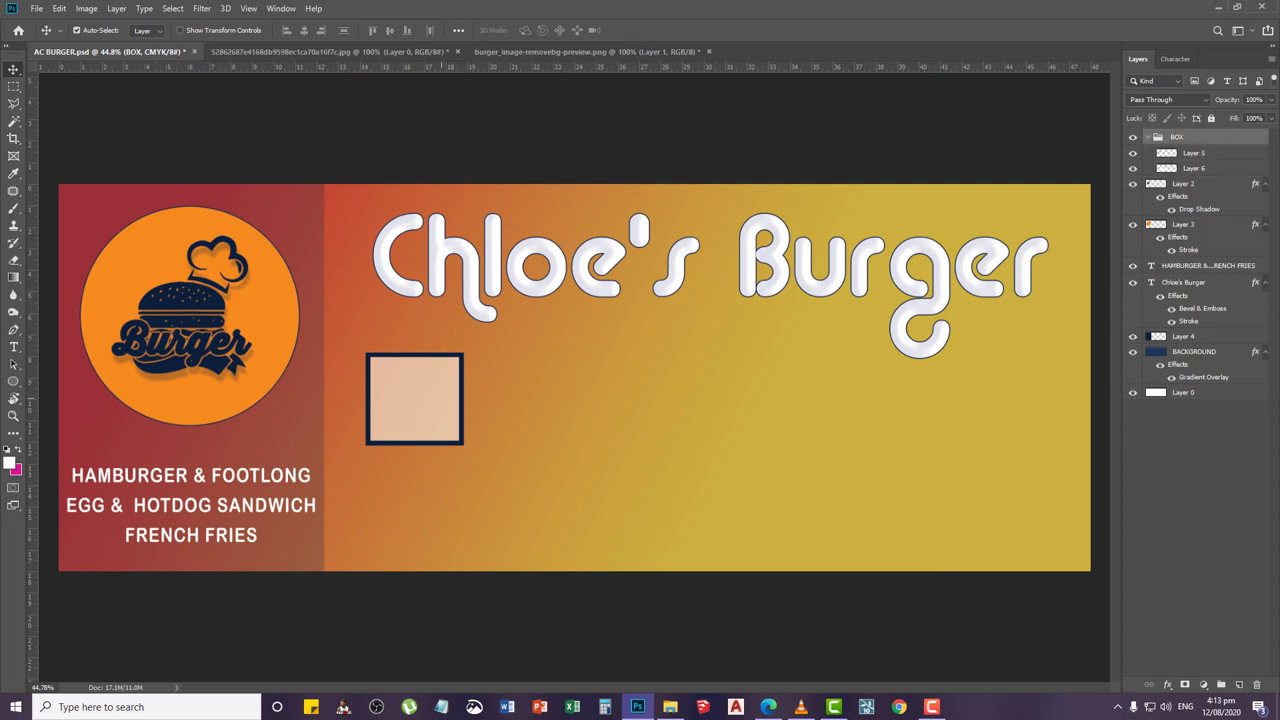
Try to place a duplicate of the framed square directly below the original
shift+click(1194, 168)
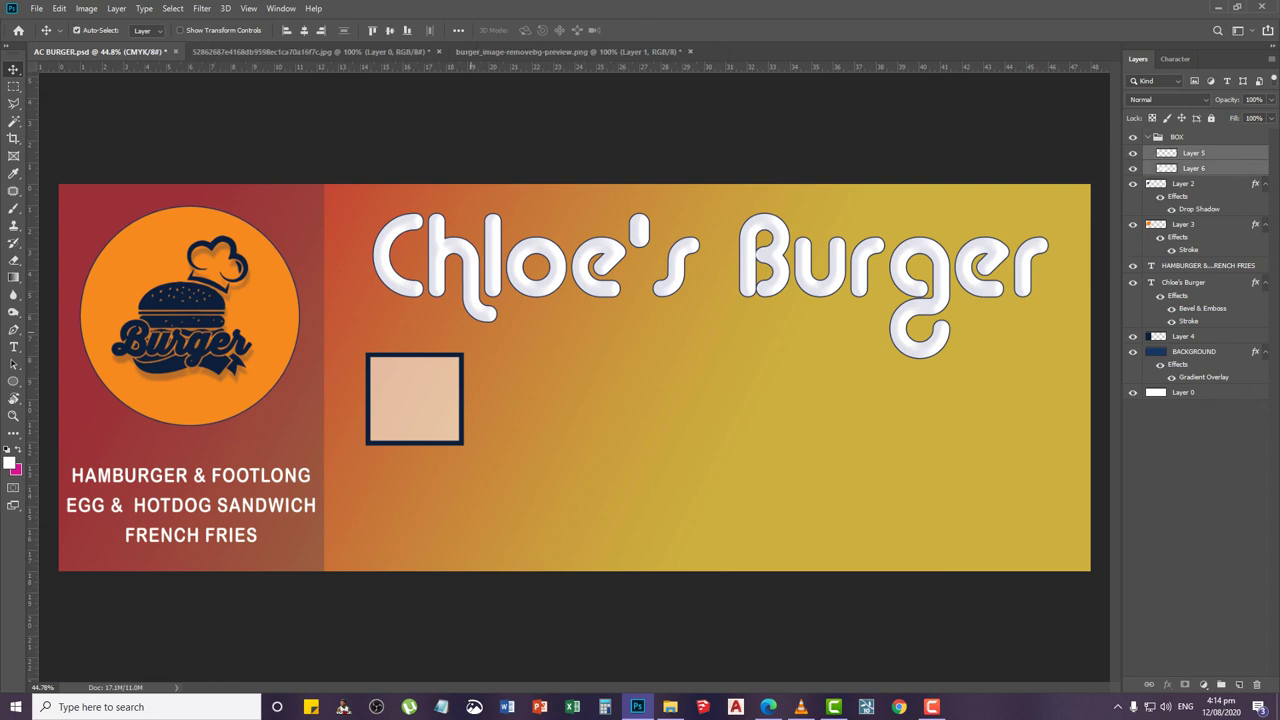
drag(430, 360, 430, 456)
key(ctrl+z)
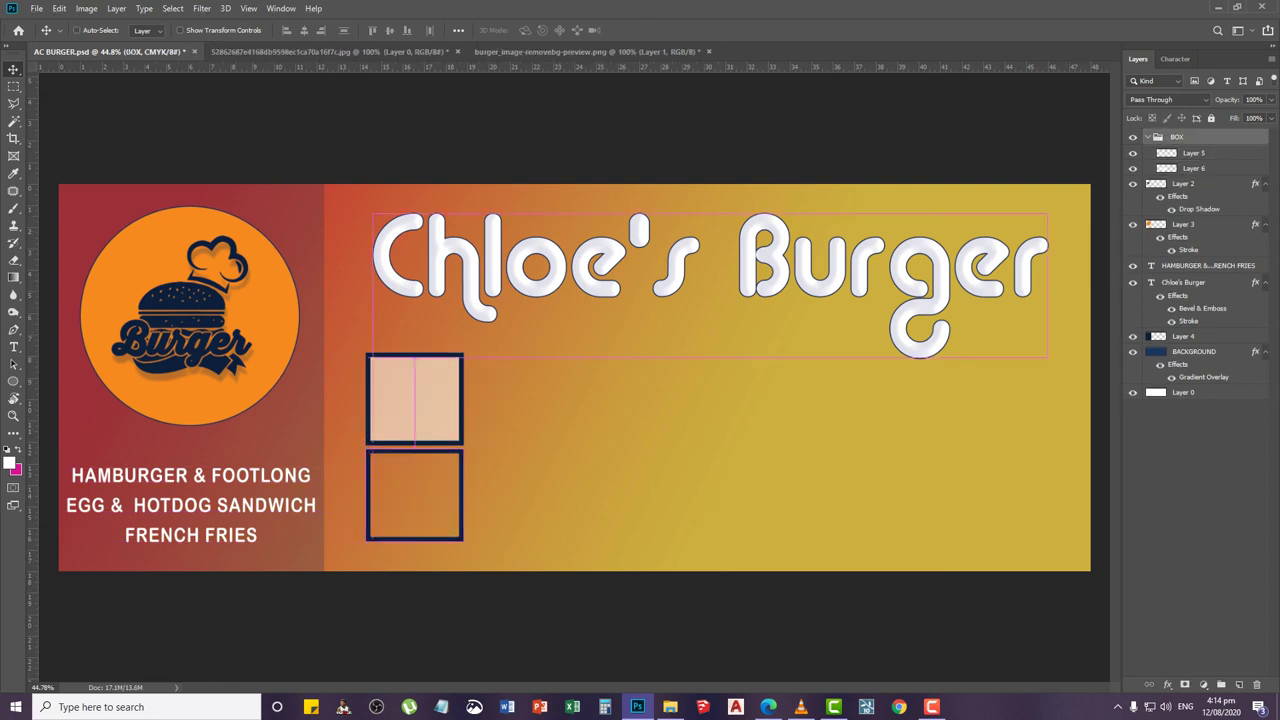
Duplicate the frame and inner square layers together and move the copies straight down about 5.2 in, leaving a small gap below the original
click(1194, 153)
ctrl+click(1194, 168)
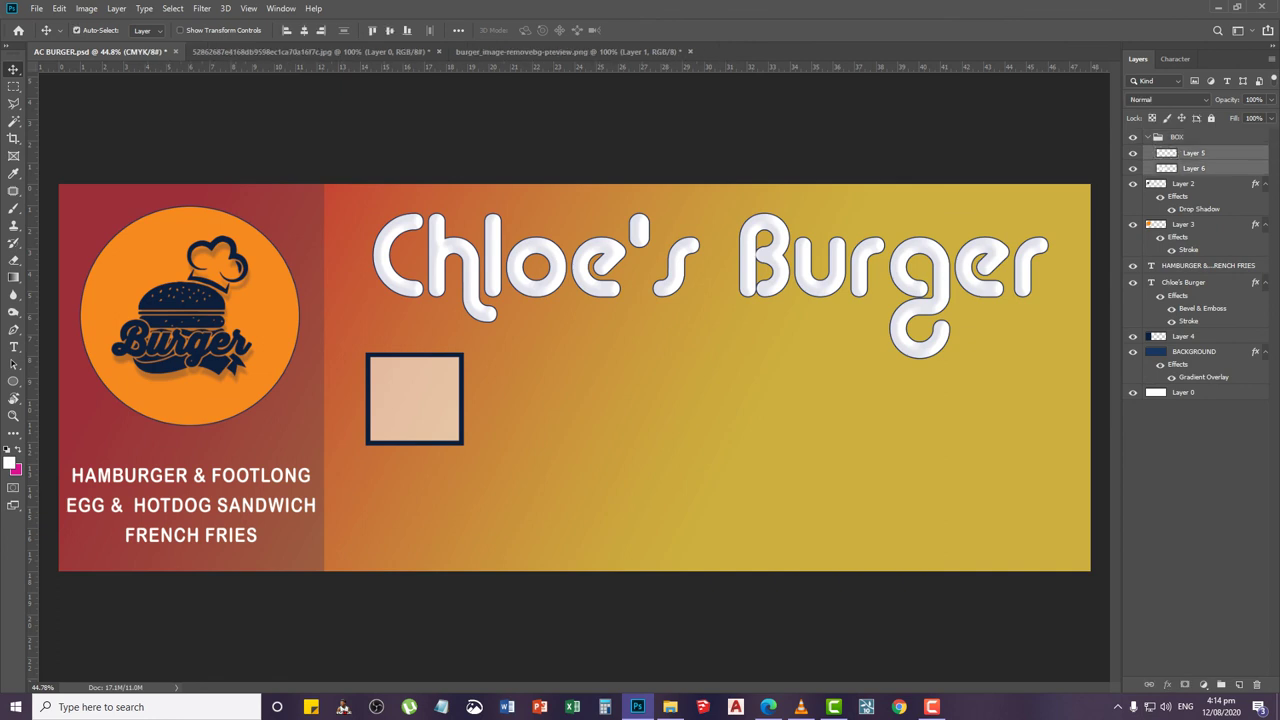
key(ctrl+j)
key(Down)
key(Down)
key(Down)
key(Down)
key(Down)
key(Down)
key(Down)
key(Down)
key(Down)
key(Down)
key(Down)
key(Down)
key(Down)
key(Down)
key(Down)
key(Down)
key(Down)
key(Down)
key(Down)
key(Down)
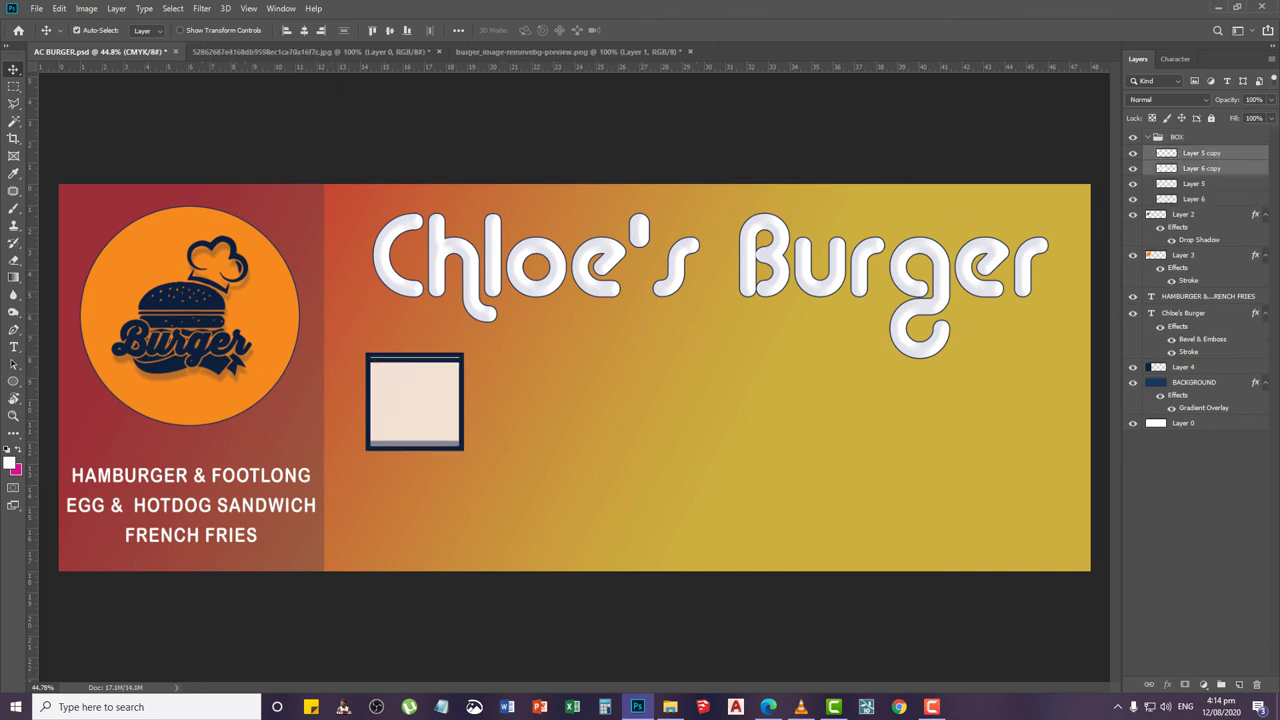
key(shift+Down)
key(shift+Down)
key(shift+Down)
key(shift+Down)
key(shift+Down)
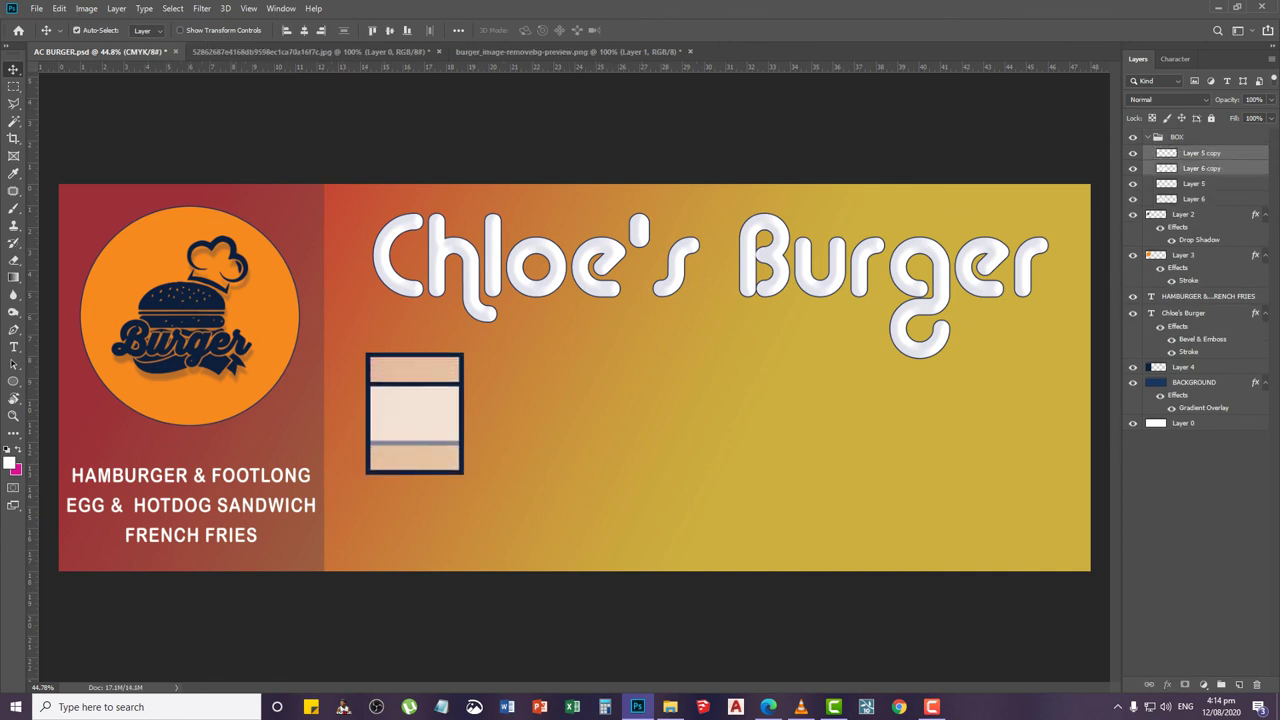
key(shift+Down)
key(shift+Down)
key(shift+Down)
key(shift+Down)
key(shift+Down)
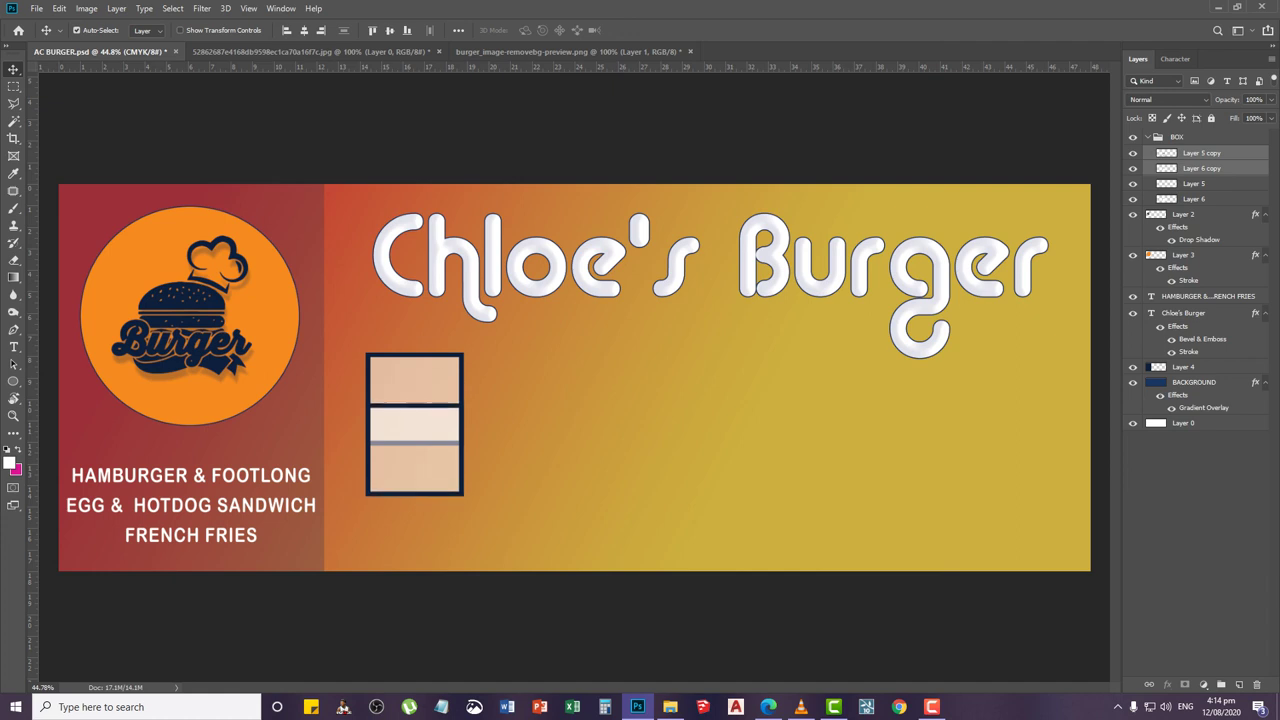
key(shift+Down)
key(shift+Down)
key(shift+Down)
key(shift+Down)
key(shift+Down)
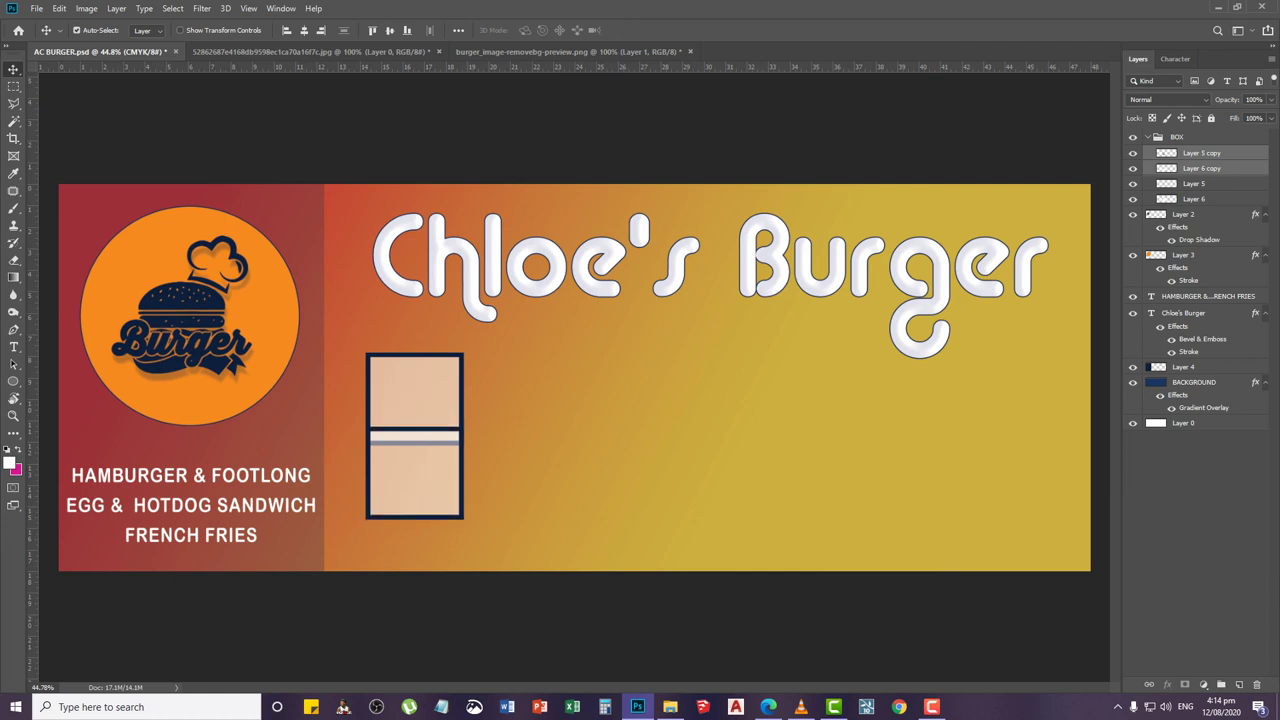
key(shift+Down)
key(shift+Down)
key(shift+Down)
key(shift+Down)
key(shift+Down)
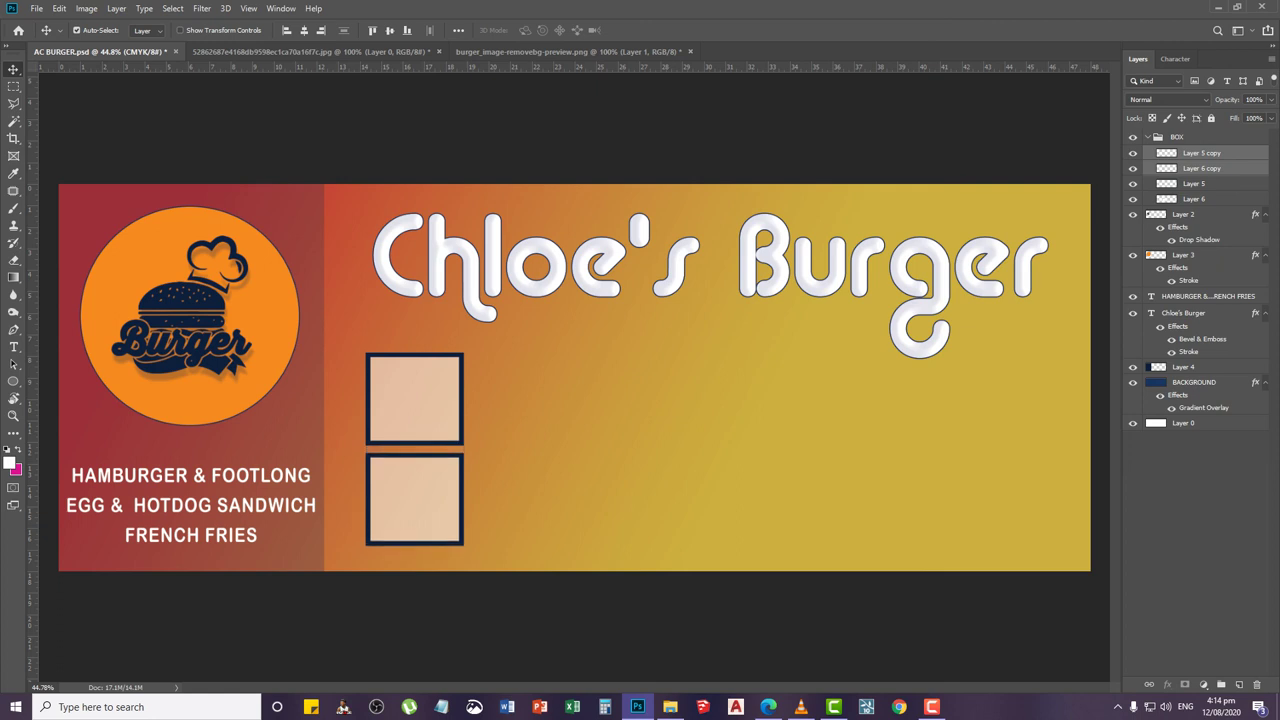
key(shift+Down)
key(shift+Down)
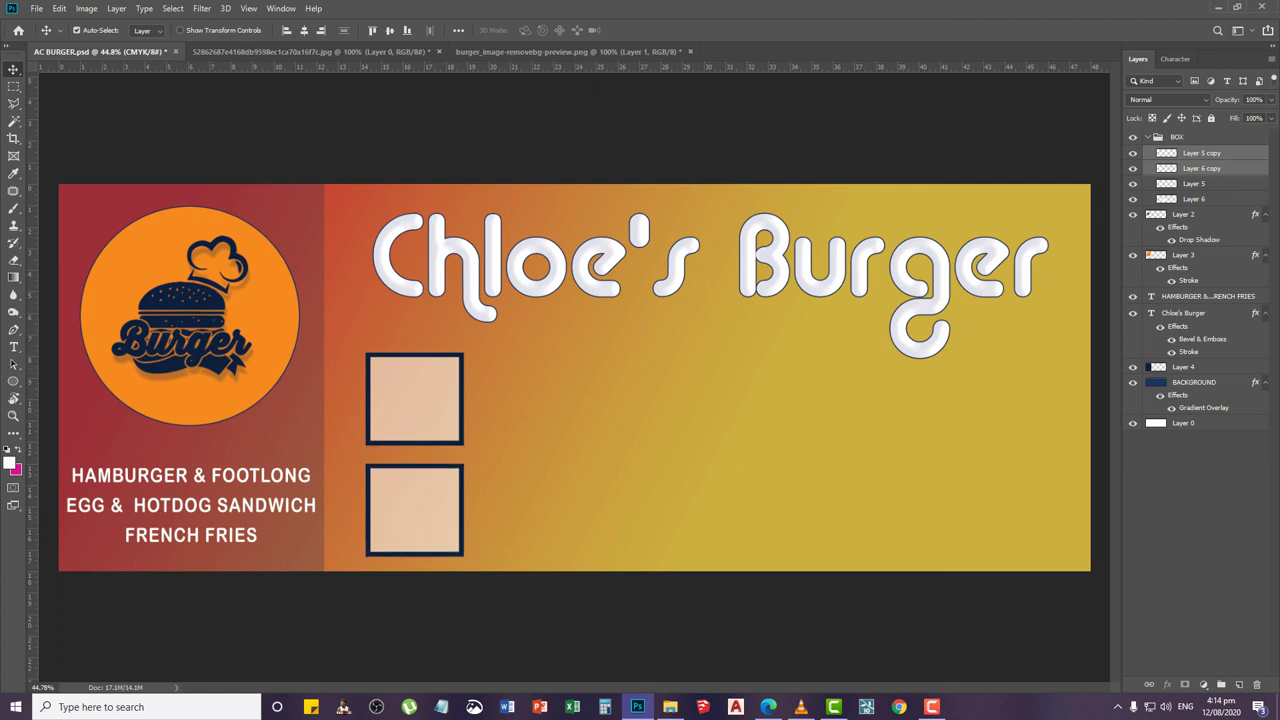
Select all four layers of the two framed boxes and enlarge them proportionally to about 5 in wide, keeping the lower-left corner fixed
ctrl+click(1196, 199)
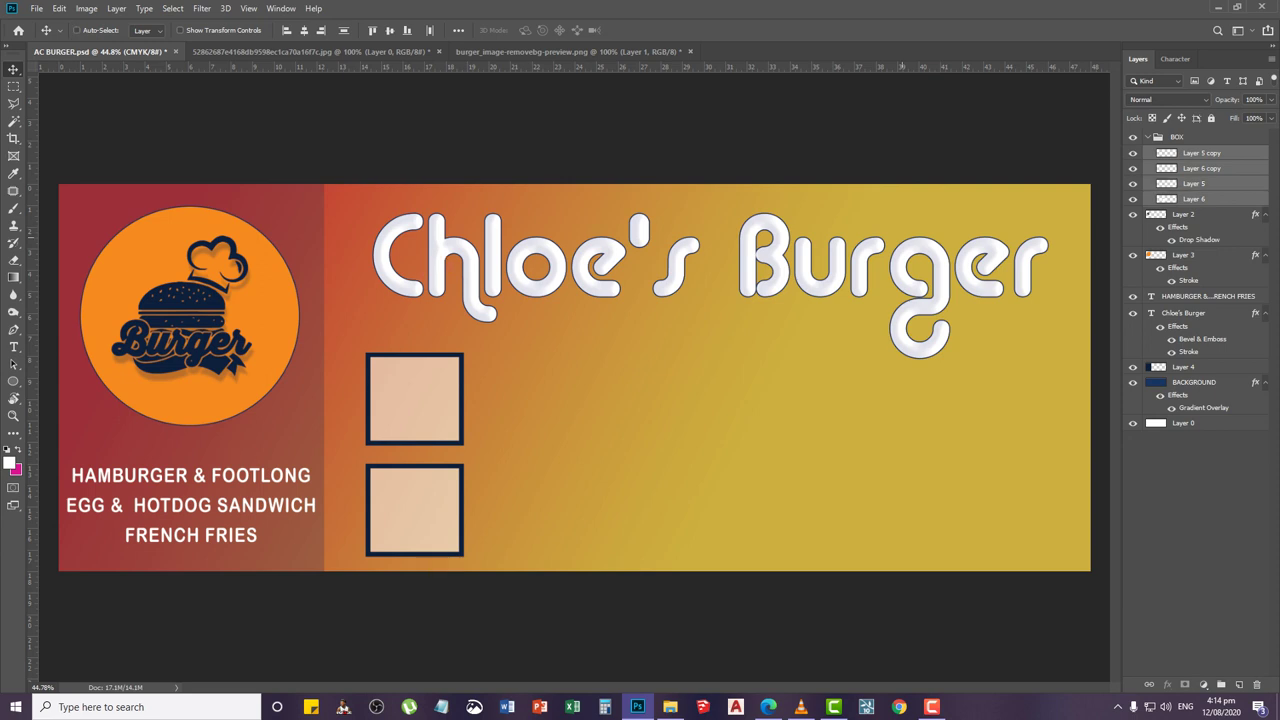
key(ctrl+t)
drag(464, 352, 497, 315)
key(Return)
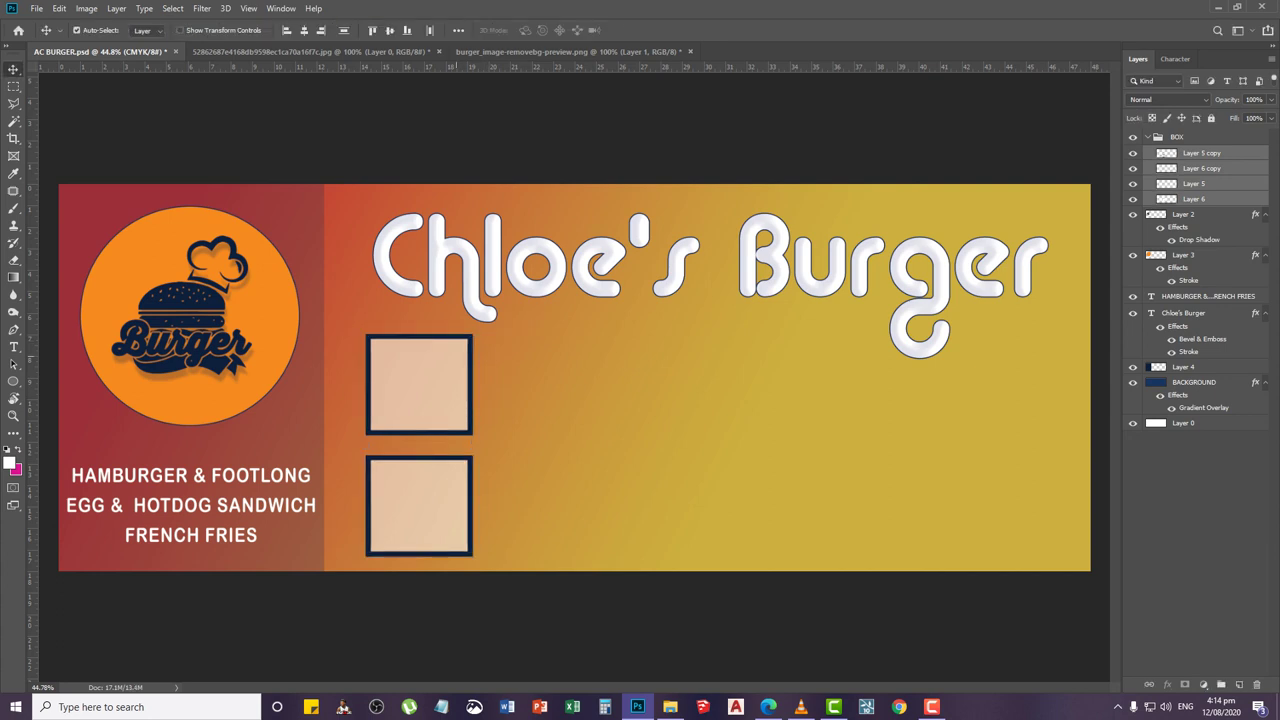
drag(456, 356, 484, 348)
key(ctrl+z)
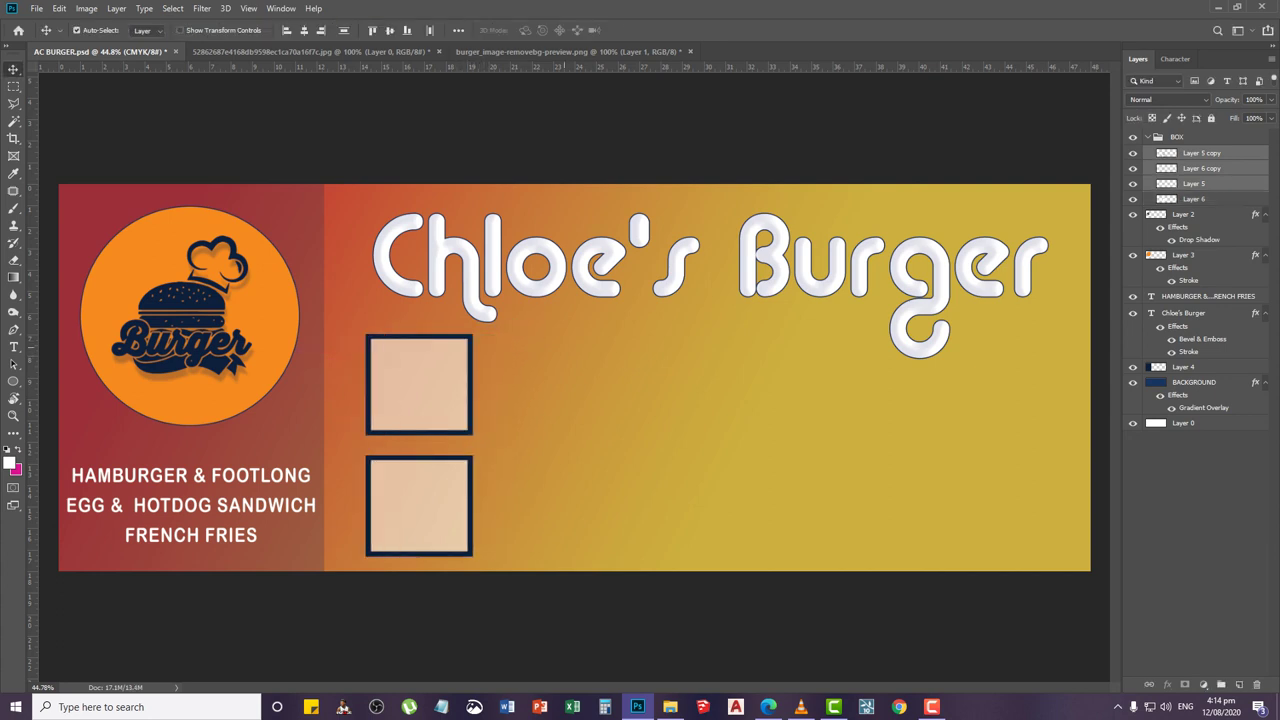
key(ctrl+z)
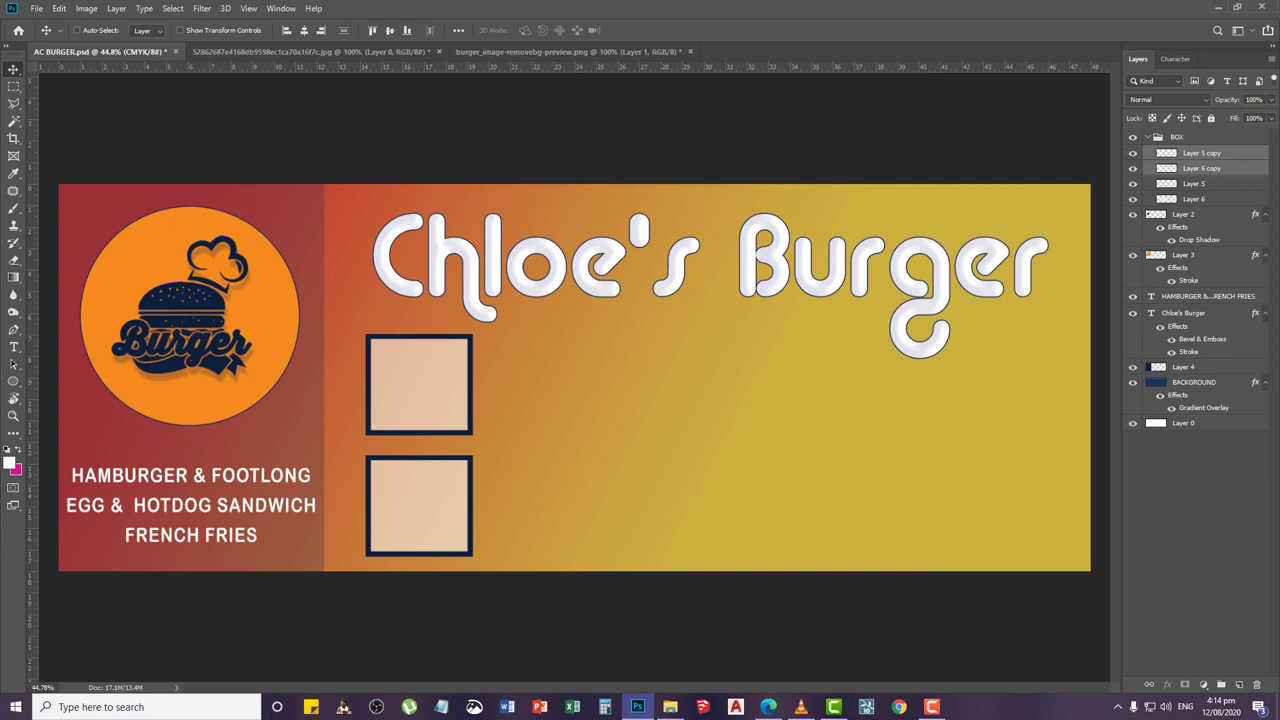
Nudge both framed boxes about 0.7 in to the right, then duplicate the pair about 11.4 in further right in line with the originals
ctrl+click(1194, 199)
ctrl+click(1194, 184)
key(Right)
key(Right)
key(Right)
key(Right)
key(Right)
key(Right)
key(Right)
key(Right)
key(Right)
key(Right)
key(Right)
key(Right)
key(Right)
key(Right)
key(Right)
key(Right)
key(Right)
key(Right)
key(Right)
key(Right)
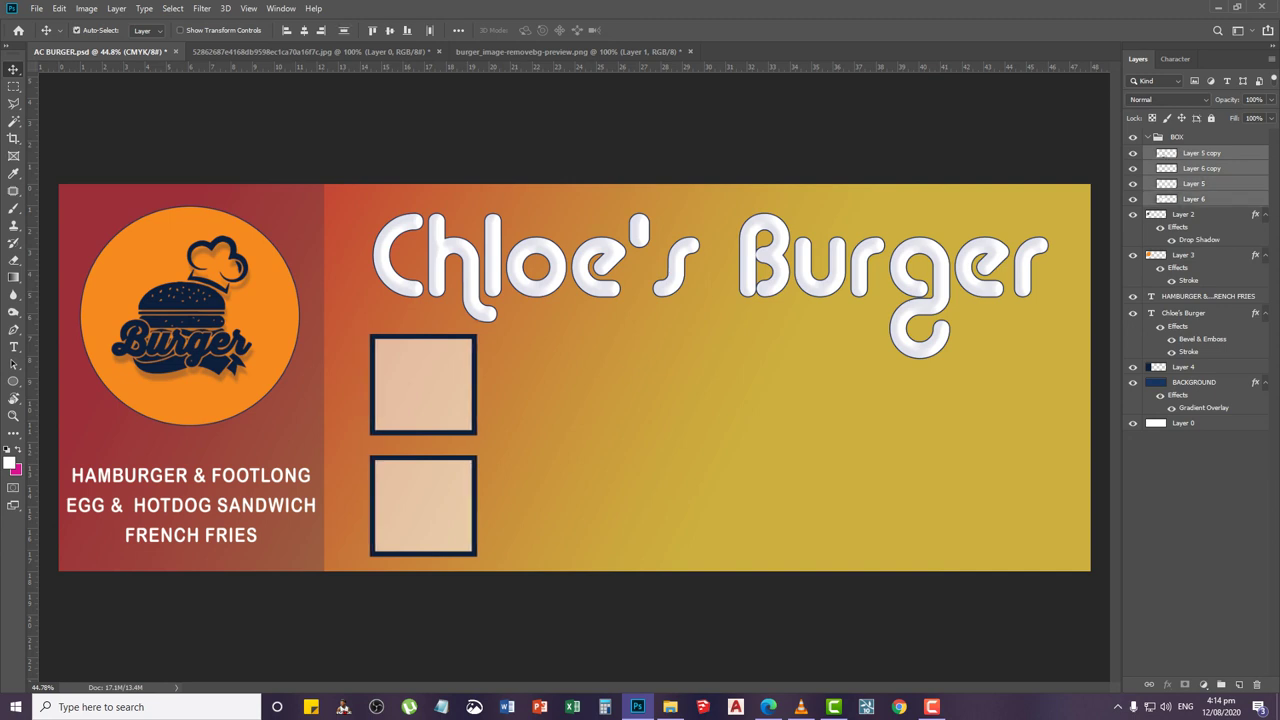
key(Right)
key(Right)
key(Right)
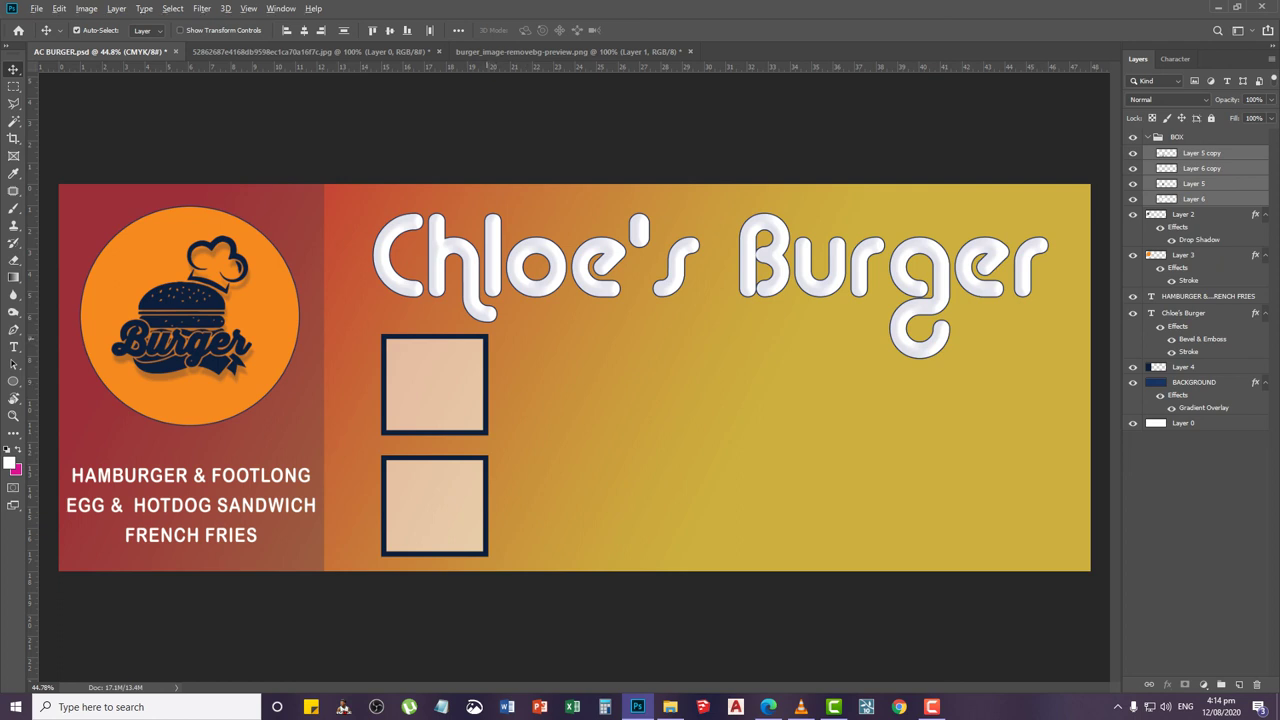
drag(483, 341, 714, 385)
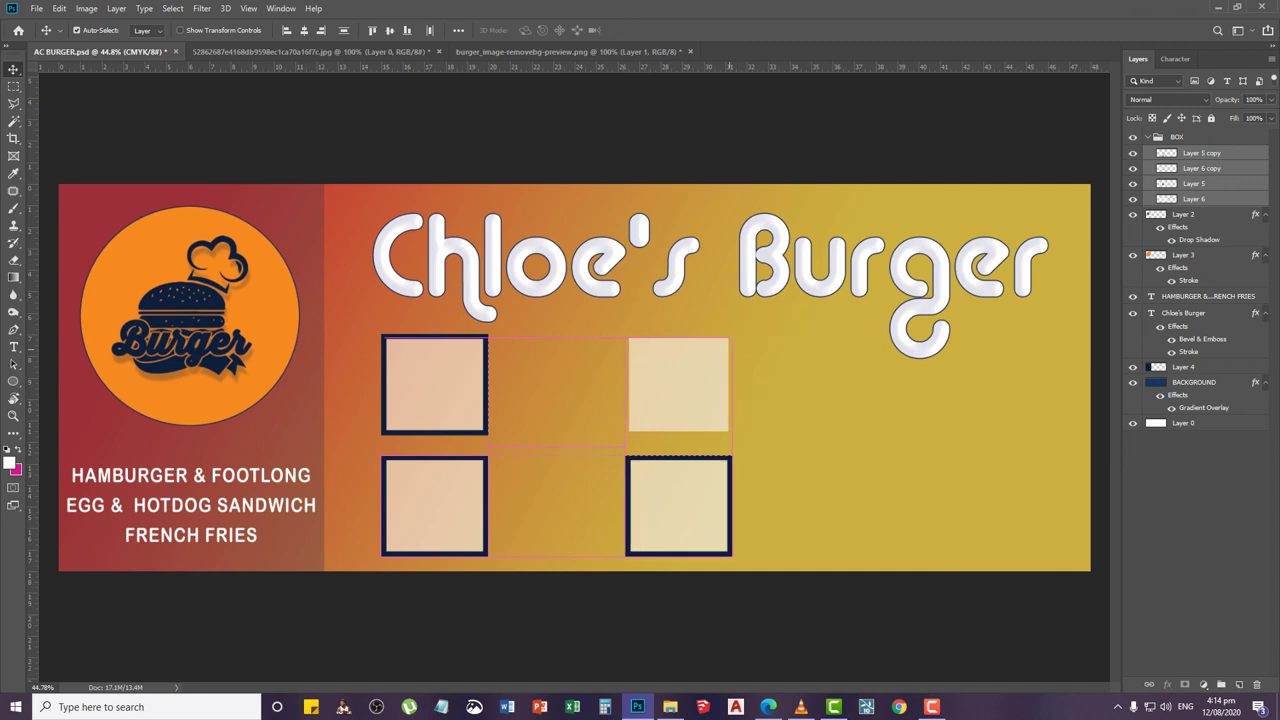
Duplicate the upper-left navy frame twice, move one copy over the unframed square to its right and raise that layer three levels
right_click(482, 338)
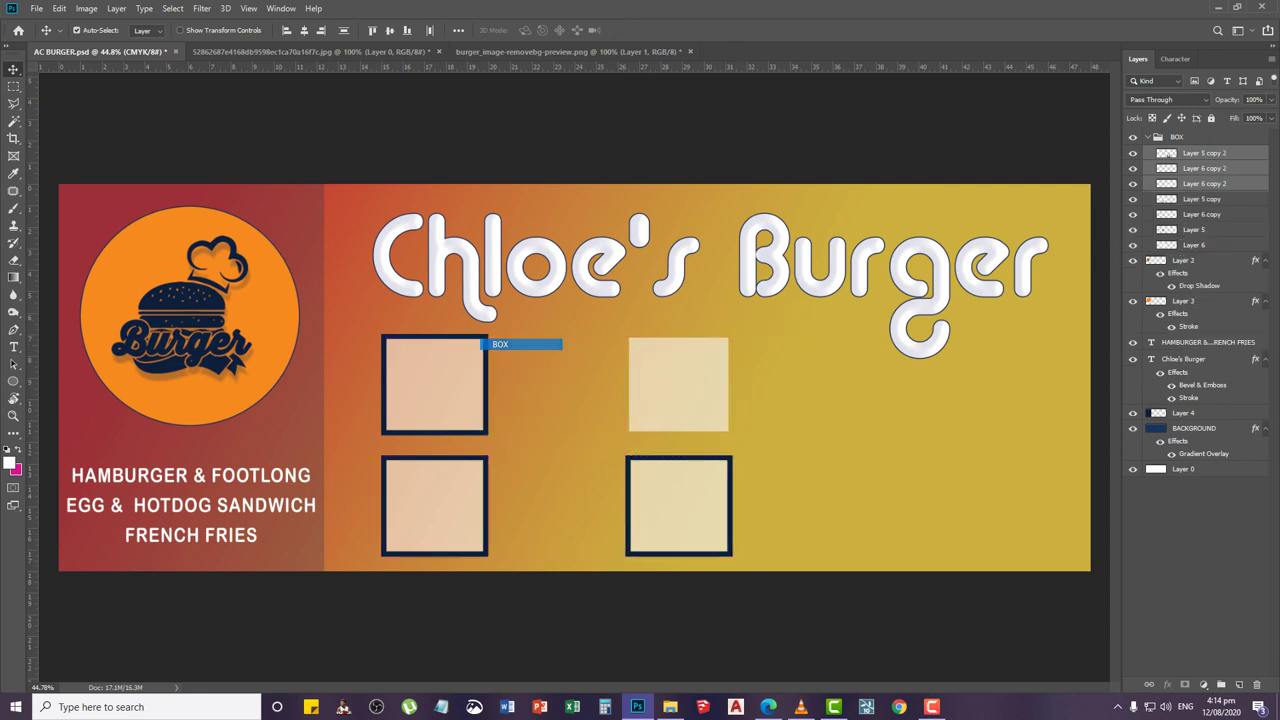
click(505, 346)
right_click(483, 339)
click(518, 357)
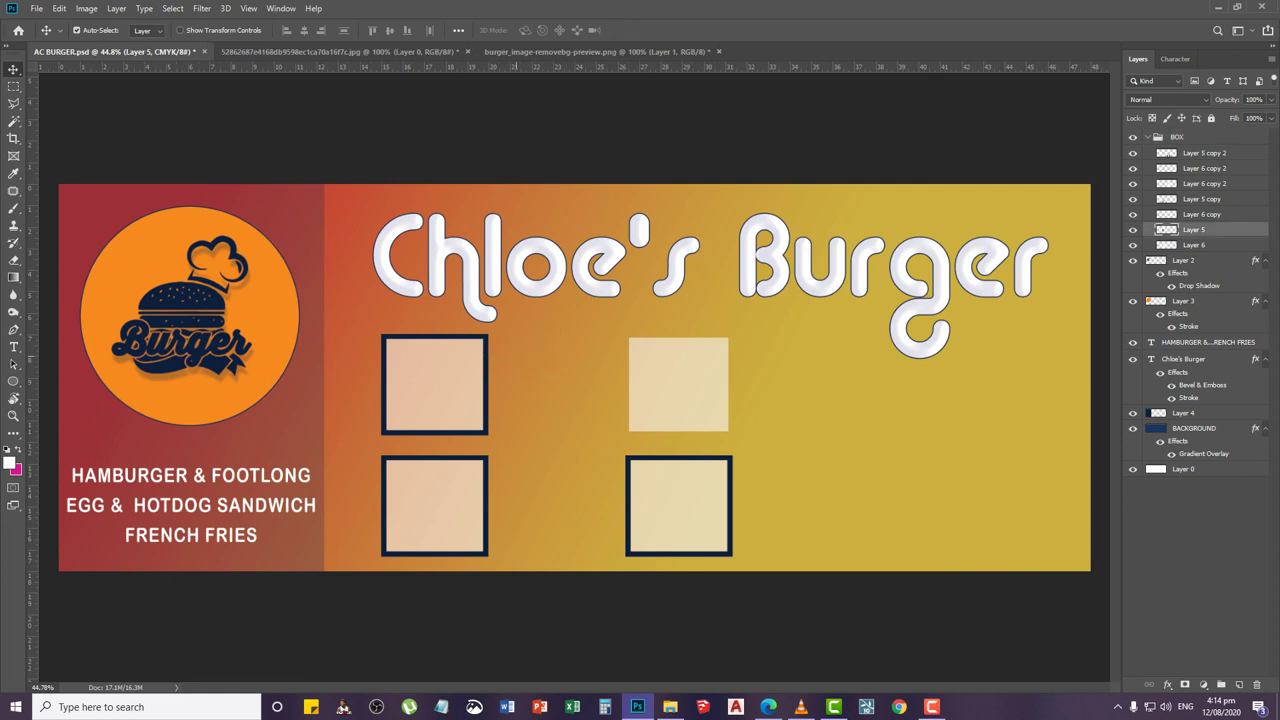
key(ctrl+j)
key(ctrl+j)
key(Right)
key(Right)
key(Right)
key(Right)
key(Right)
key(Right)
key(Right)
key(Right)
key(Right)
key(Right)
key(Right)
key(Right)
key(Right)
key(Right)
key(Right)
key(Right)
key(Right)
key(Right)
key(Right)
key(Right)
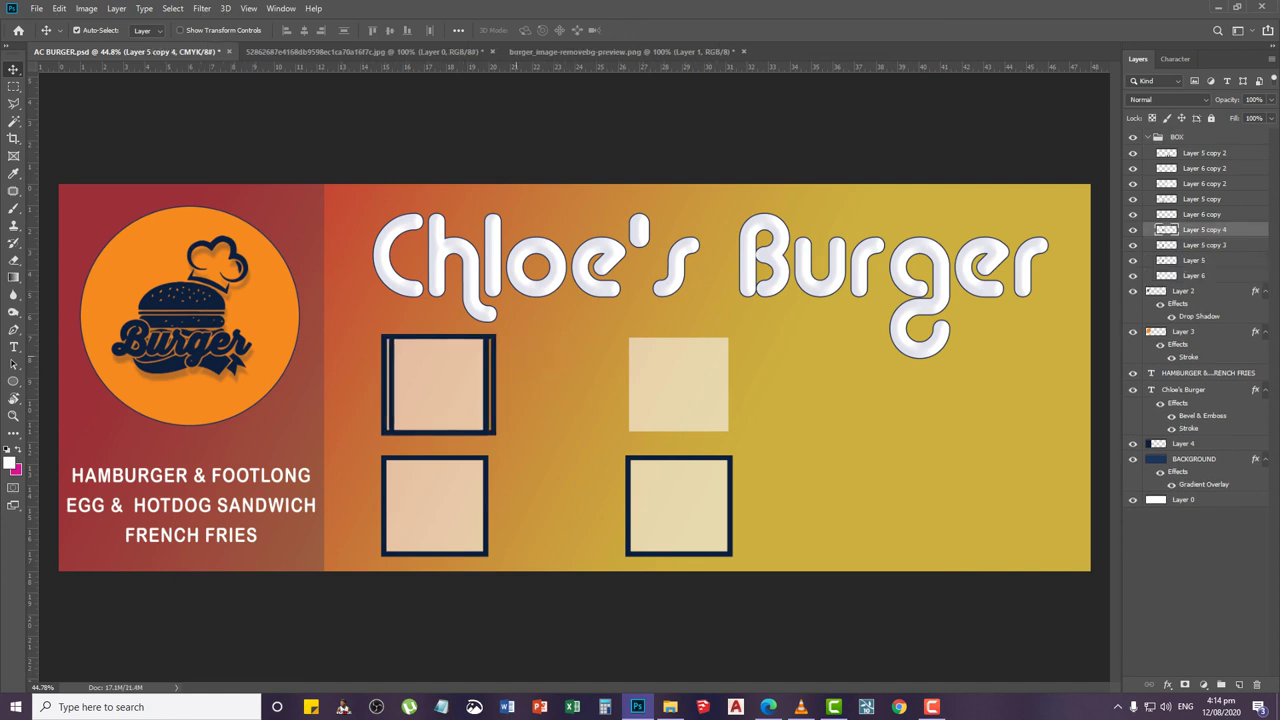
key(shift+Right)
key(shift+Right)
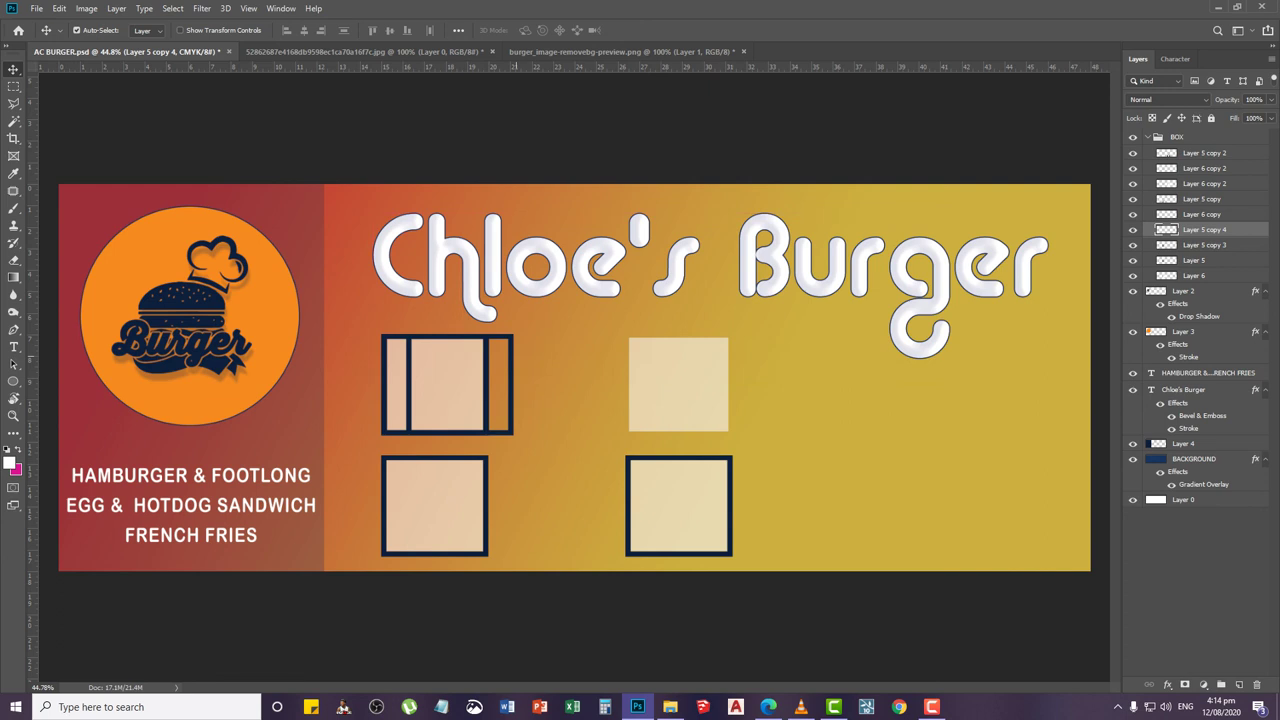
drag(510, 340, 725, 340)
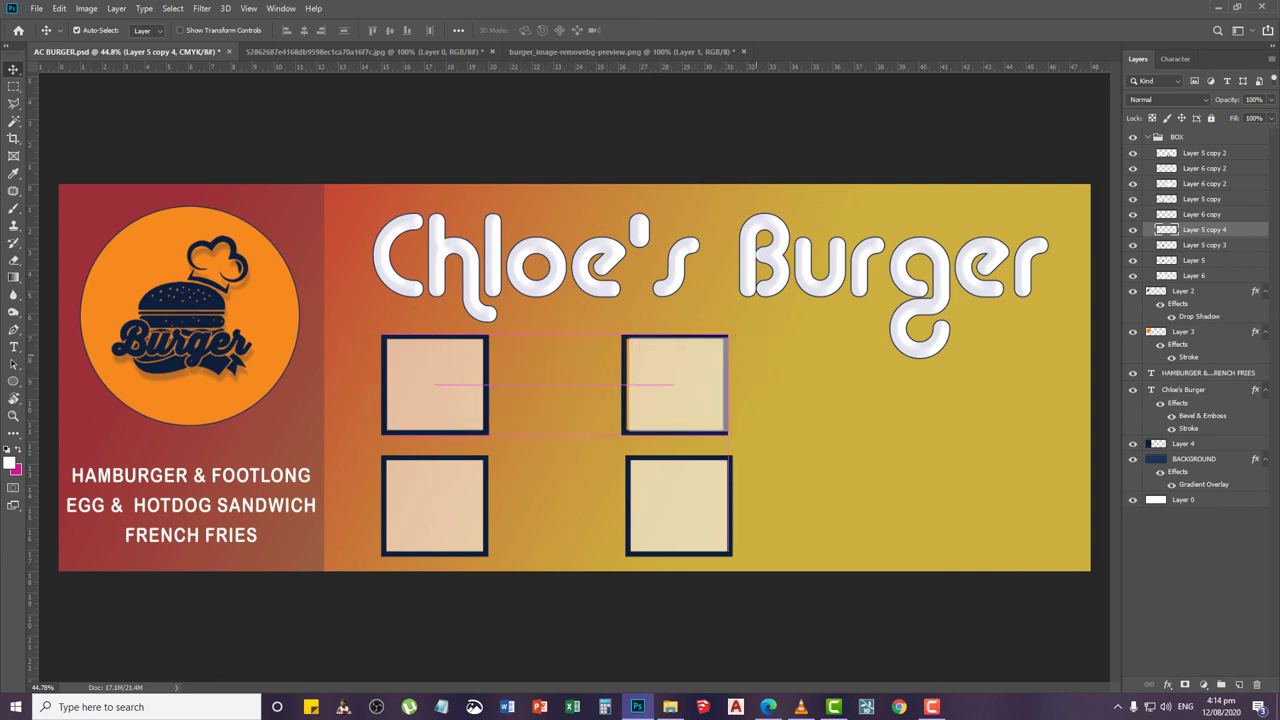
key(ctrl+])
key(ctrl+])
key(ctrl+])
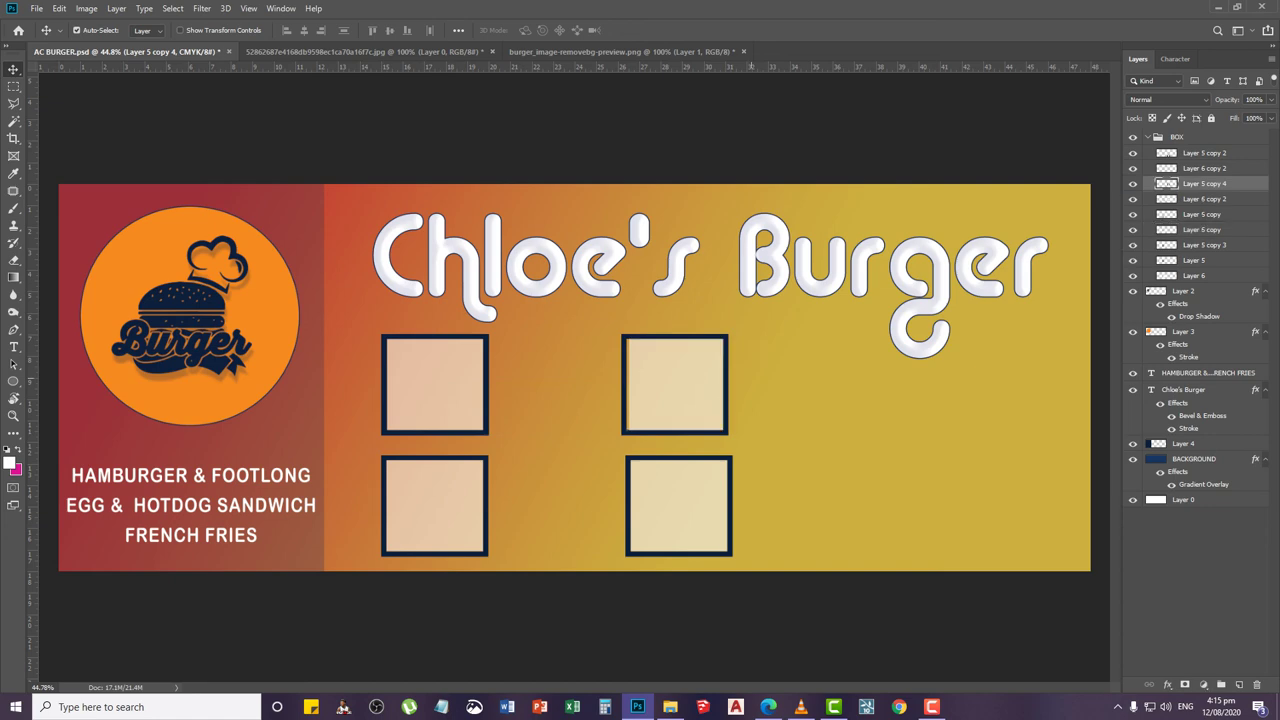
Align the copied frame with the left edge of the box below it using a temporary vertical guide, and remove the guide
scroll(700, 431, up, 5)
right_click(572, 442)
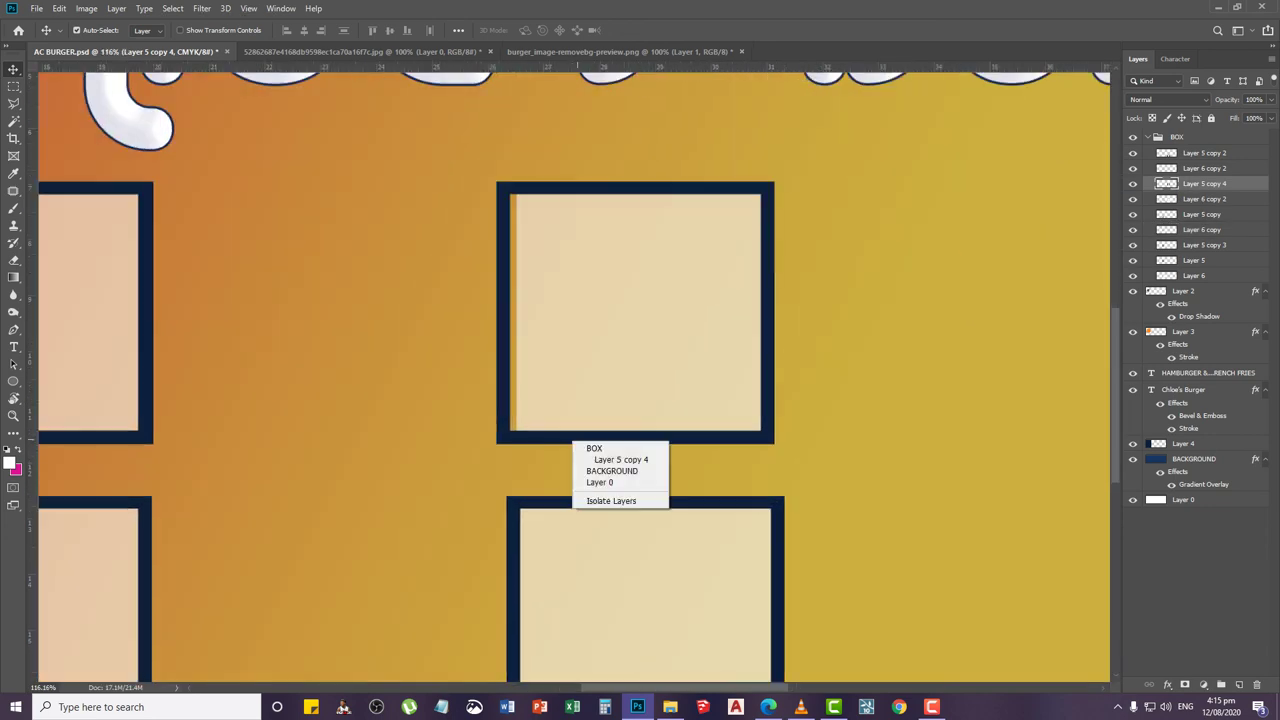
click(612, 459)
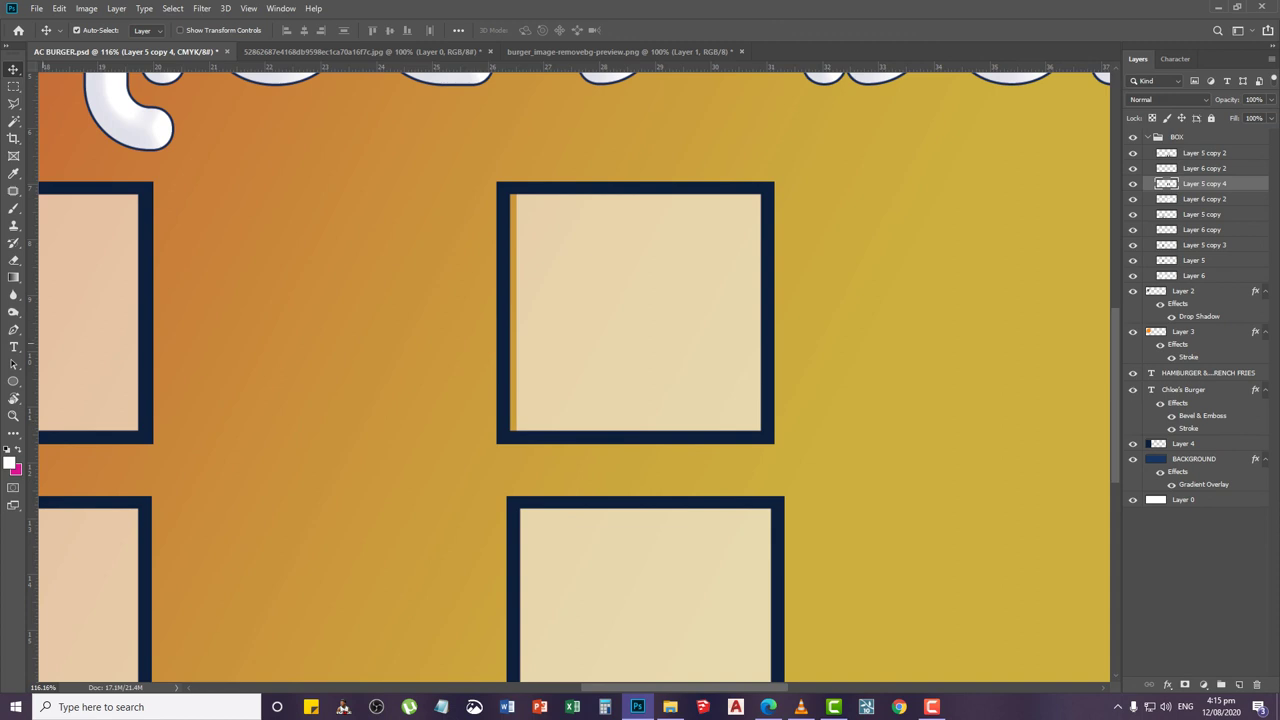
drag(33, 435, 506, 450)
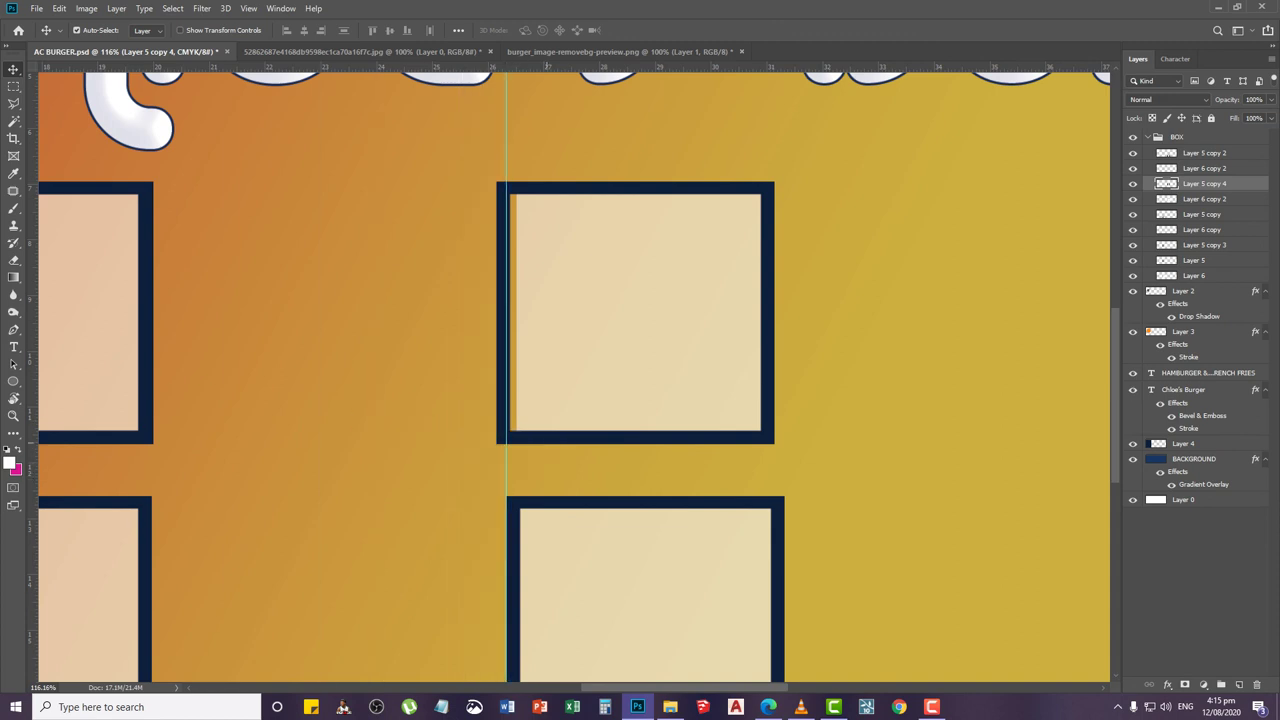
right_click(547, 443)
click(581, 460)
key(Right)
key(Right)
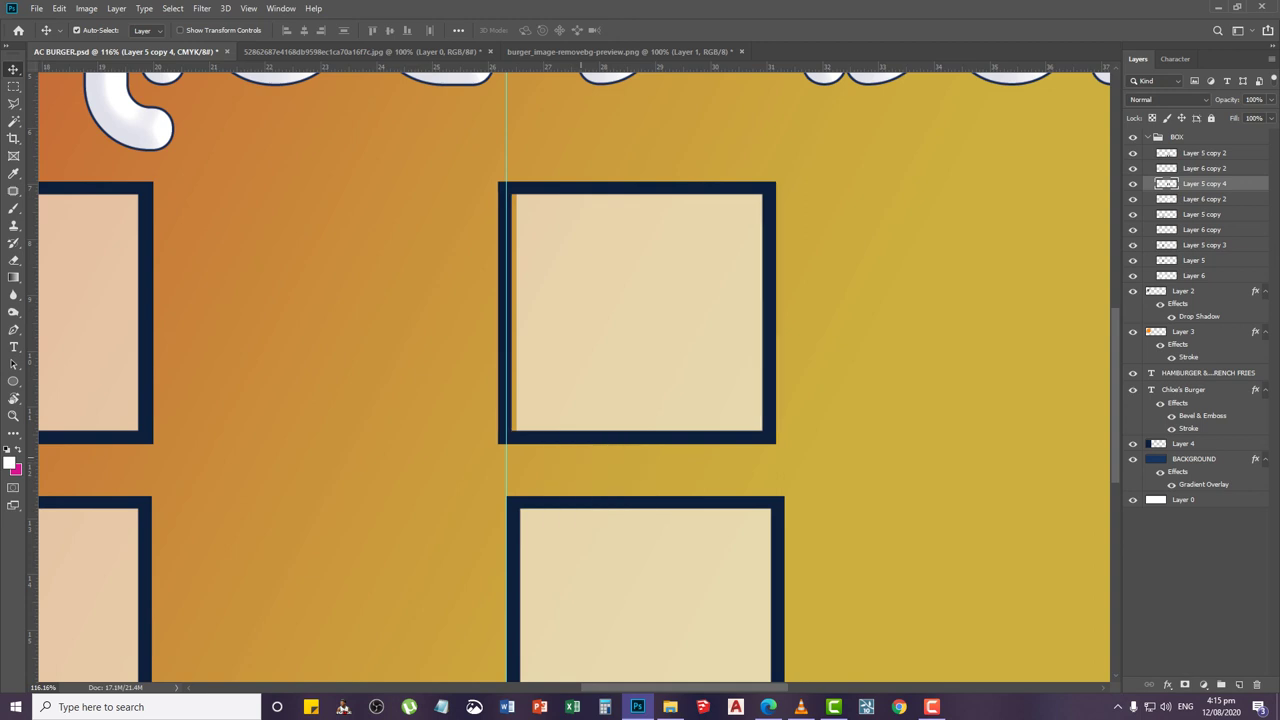
key(Right)
key(Right)
key(Right)
key(Right)
key(Right)
key(Right)
key(Right)
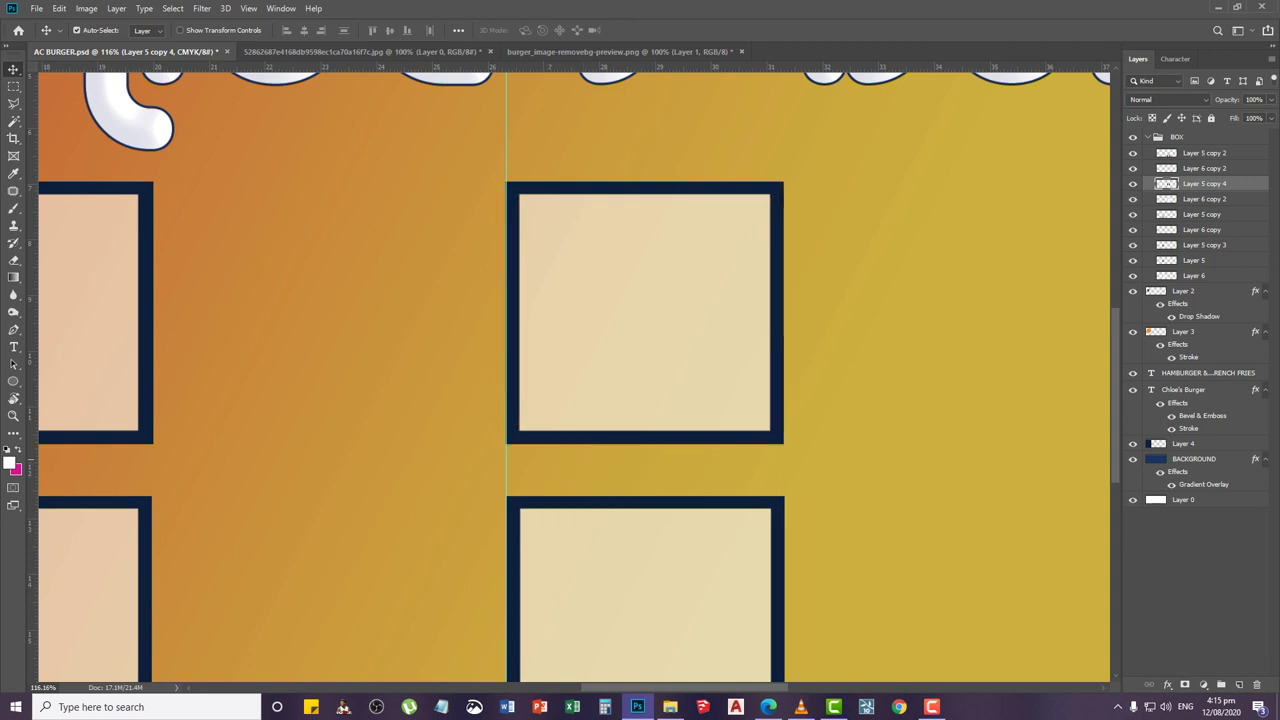
key(Right)
drag(506, 462, 26, 480)
Duplicate the frame and inner square of the second column's lower box together and move the copies straight right about 10.7 in
scroll(418, 403, down, 4)
scroll(419, 404, down, 1)
right_click(414, 394)
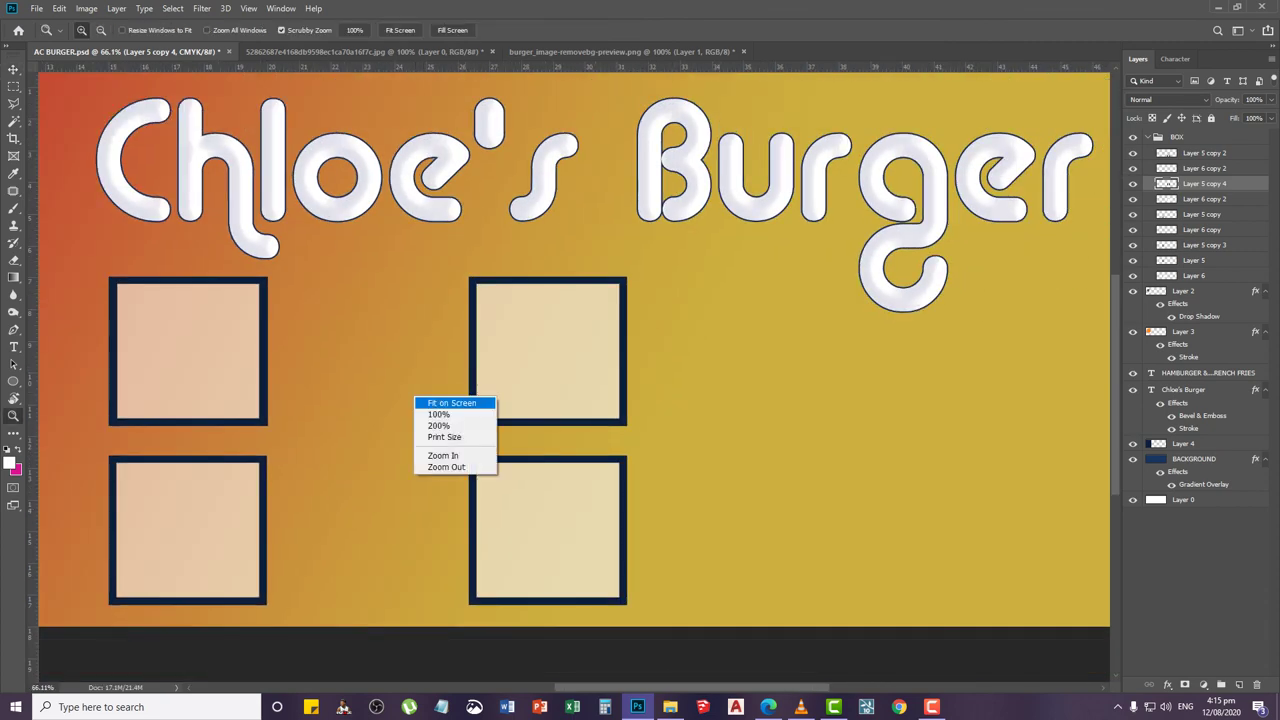
click(440, 401)
scroll(861, 560, up, 1)
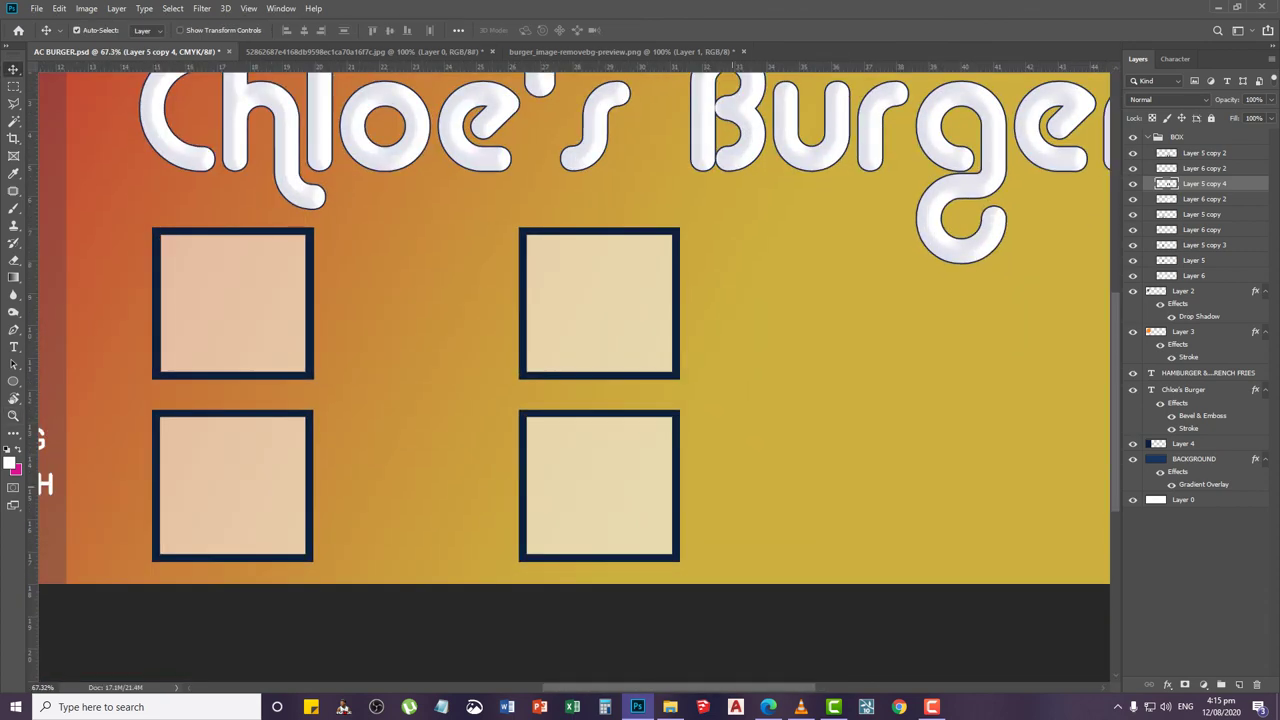
right_click(677, 459)
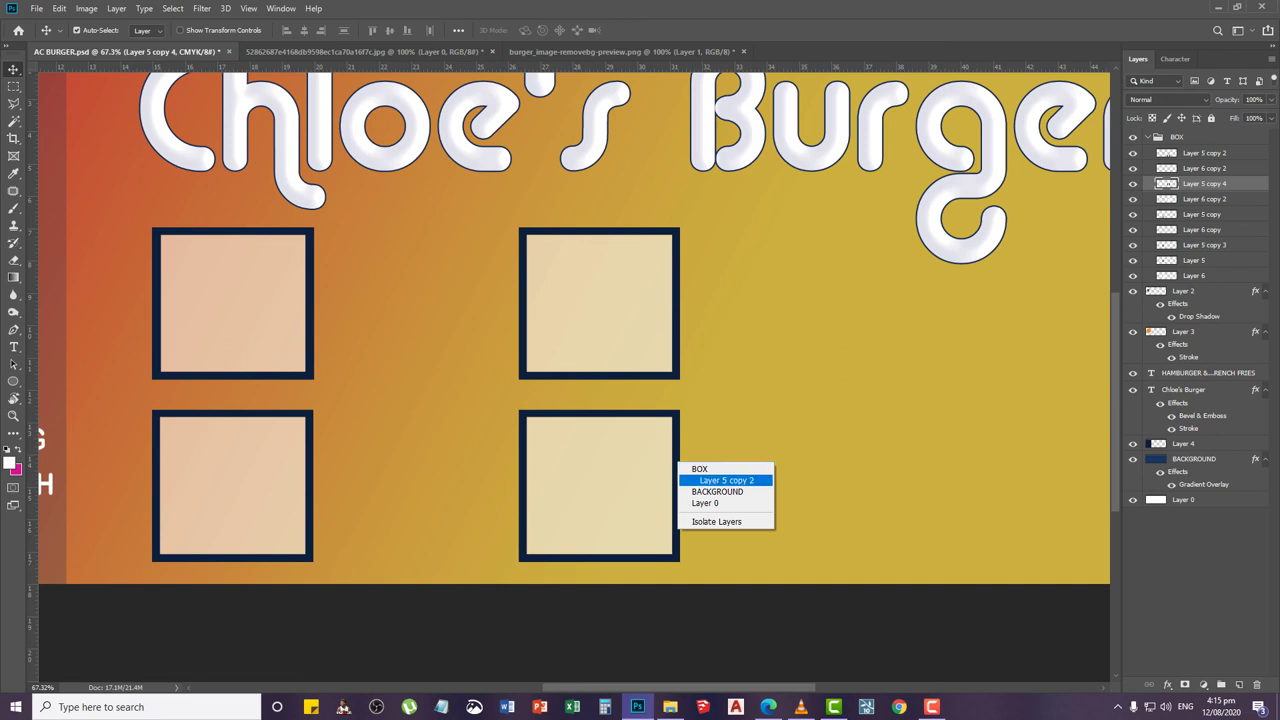
click(718, 477)
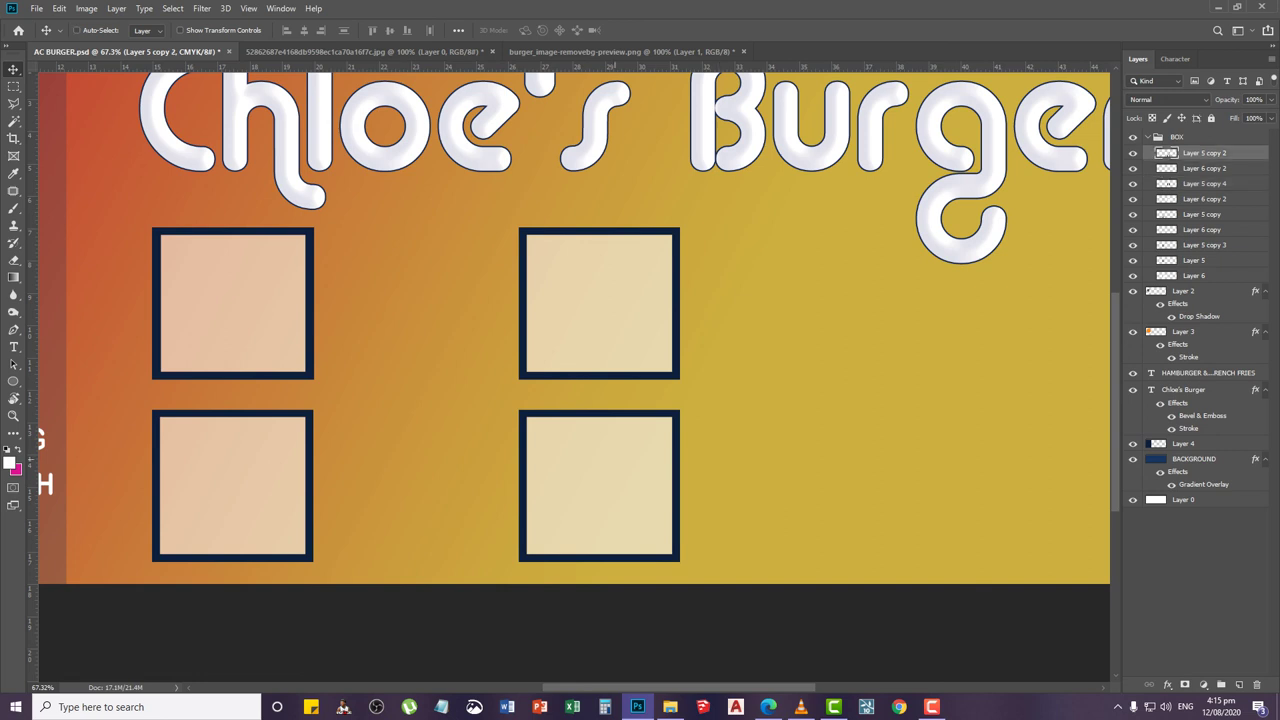
key(alt+shift)
key(ctrl)
right_click(615, 459)
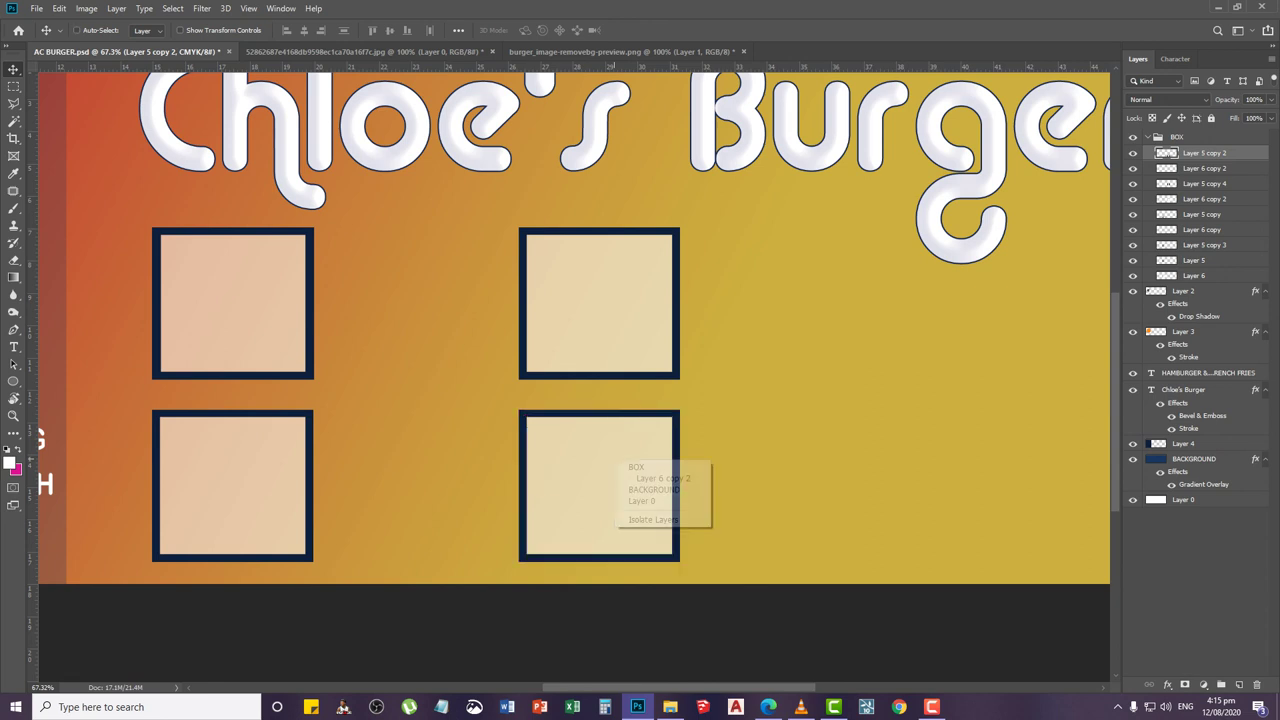
click(643, 467)
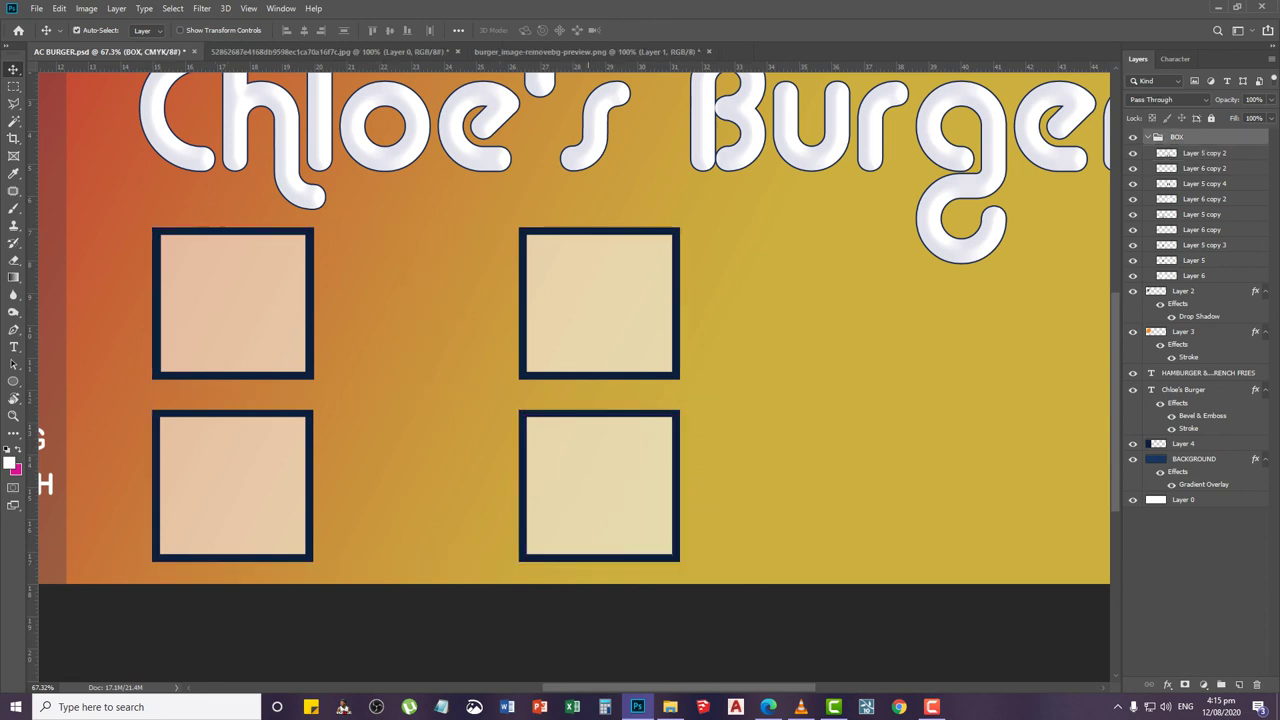
right_click(600, 460)
click(636, 481)
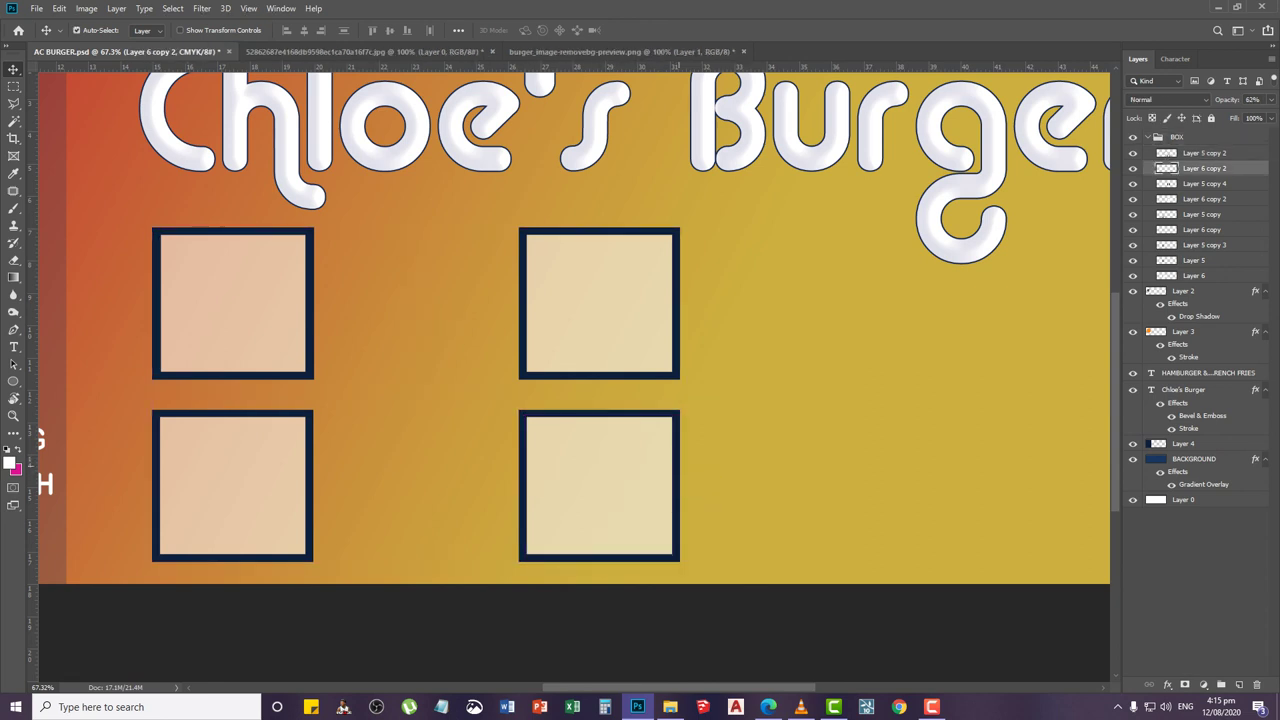
click(678, 466)
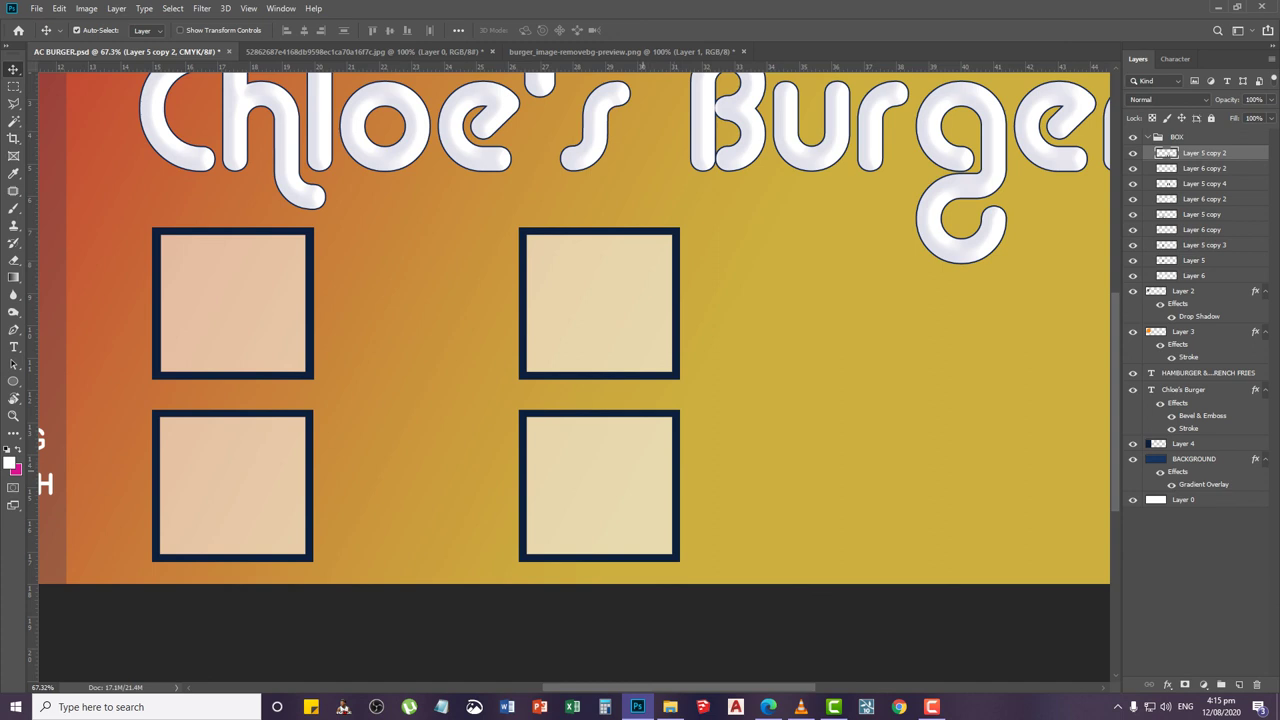
shift+click(1205, 168)
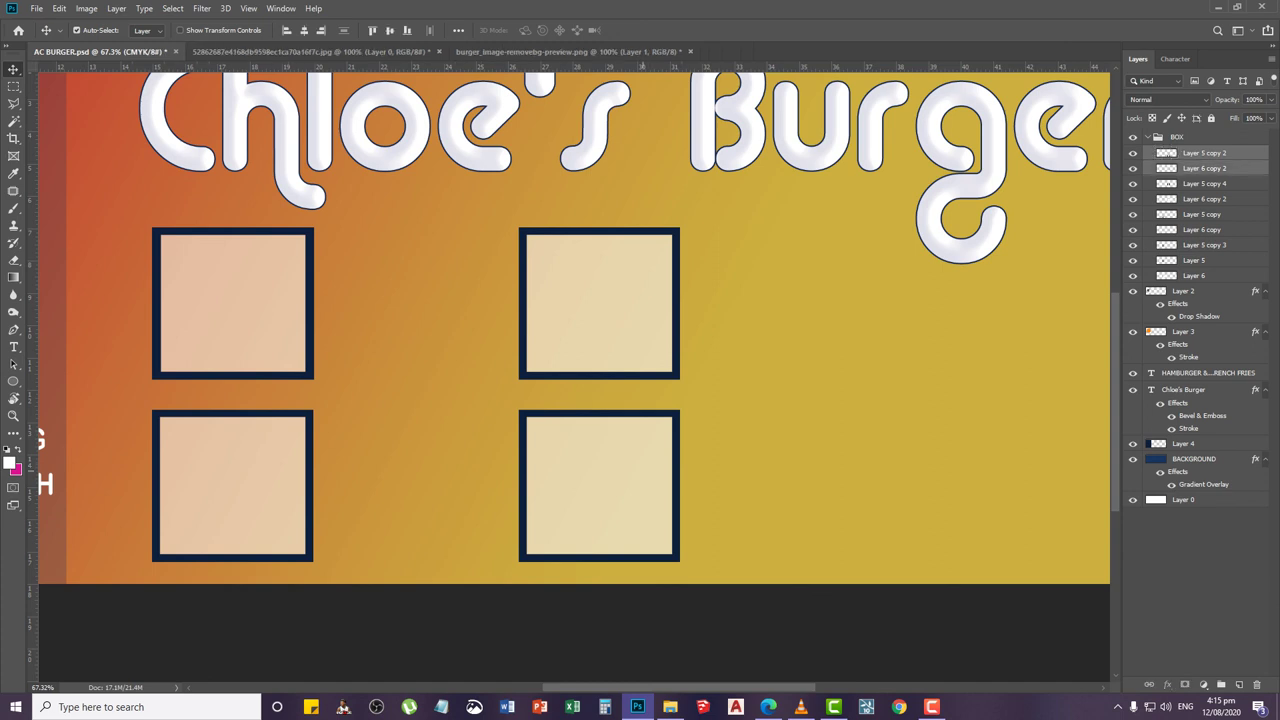
key(ctrl+j)
key(Right)
key(Right)
key(Right)
key(Right)
key(Right)
key(Right)
key(Right)
key(Right)
key(Right)
key(Right)
key(Right)
key(Right)
key(Right)
key(Right)
key(Right)
key(Right)
key(Right)
key(Right)
key(Right)
key(Right)
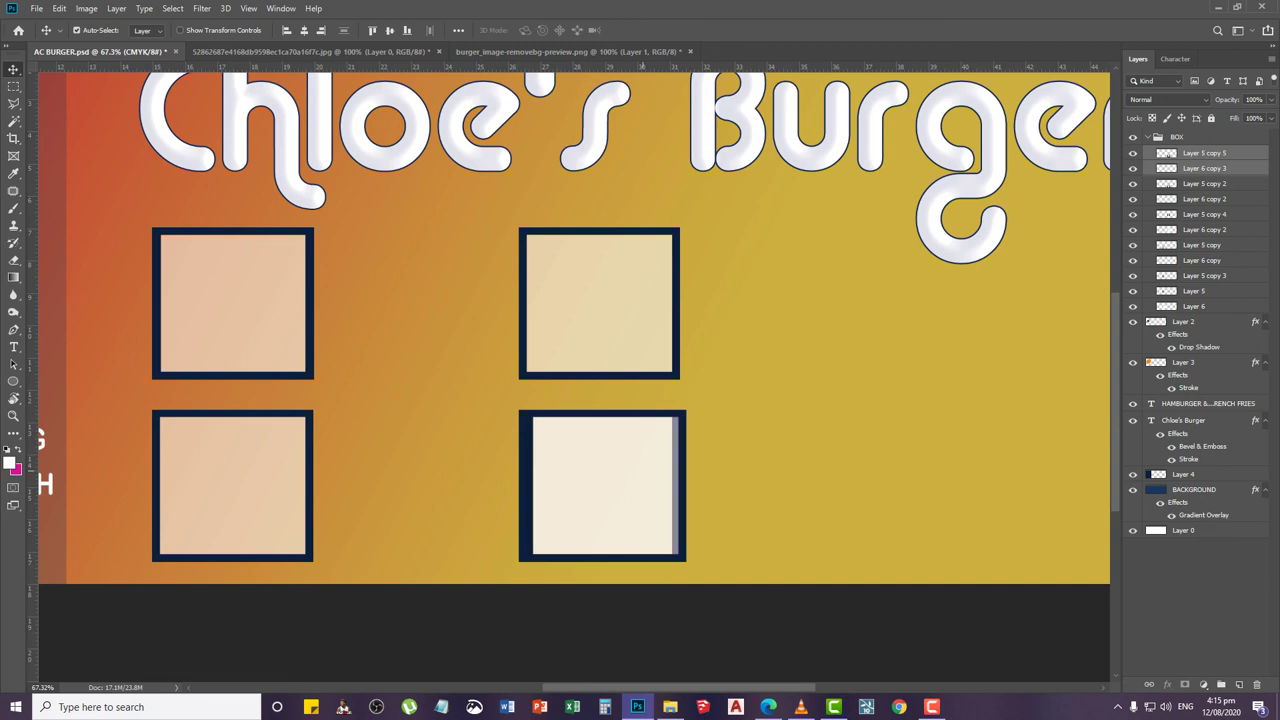
key(Right)
key(Right)
key(Right)
key(Right)
key(Right)
key(Right)
key(Right)
key(Right)
key(Right)
key(Right)
key(Right)
key(Right)
key(Right)
key(Right)
key(Right)
key(Right)
key(Right)
key(Right)
key(Right)
key(Right)
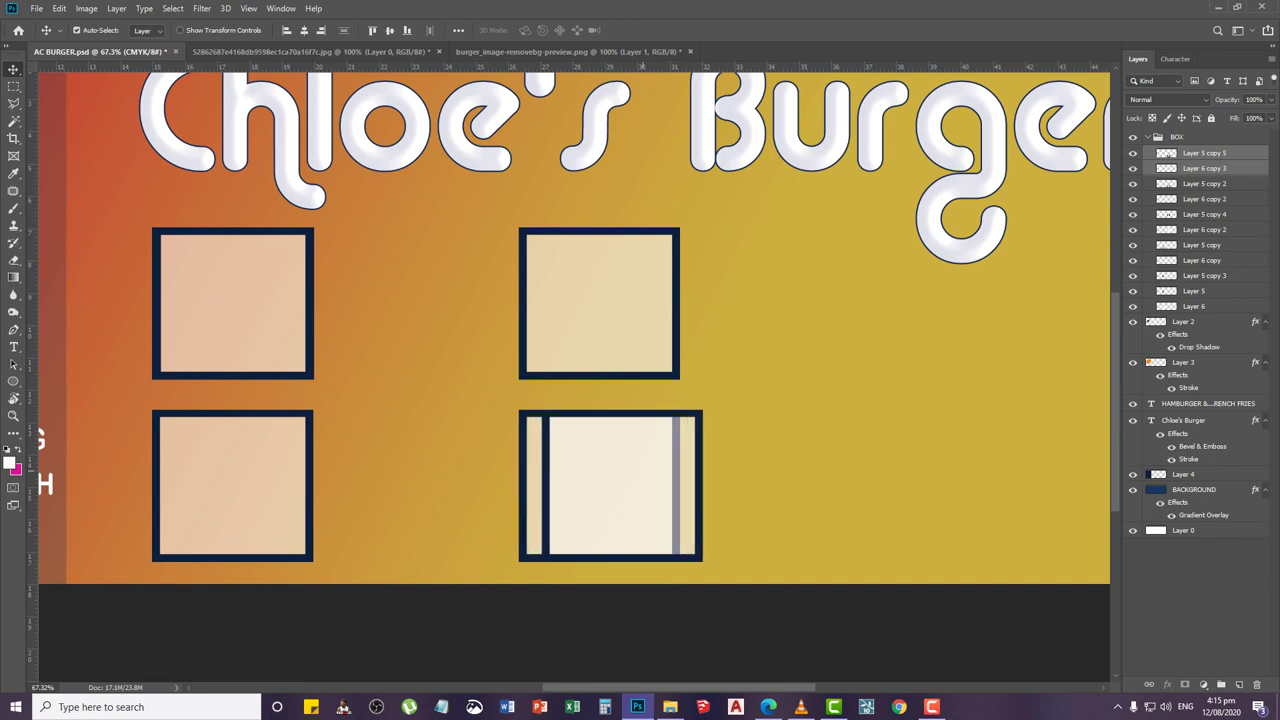
key(Right)
key(Right)
key(Right)
key(Right)
key(Right)
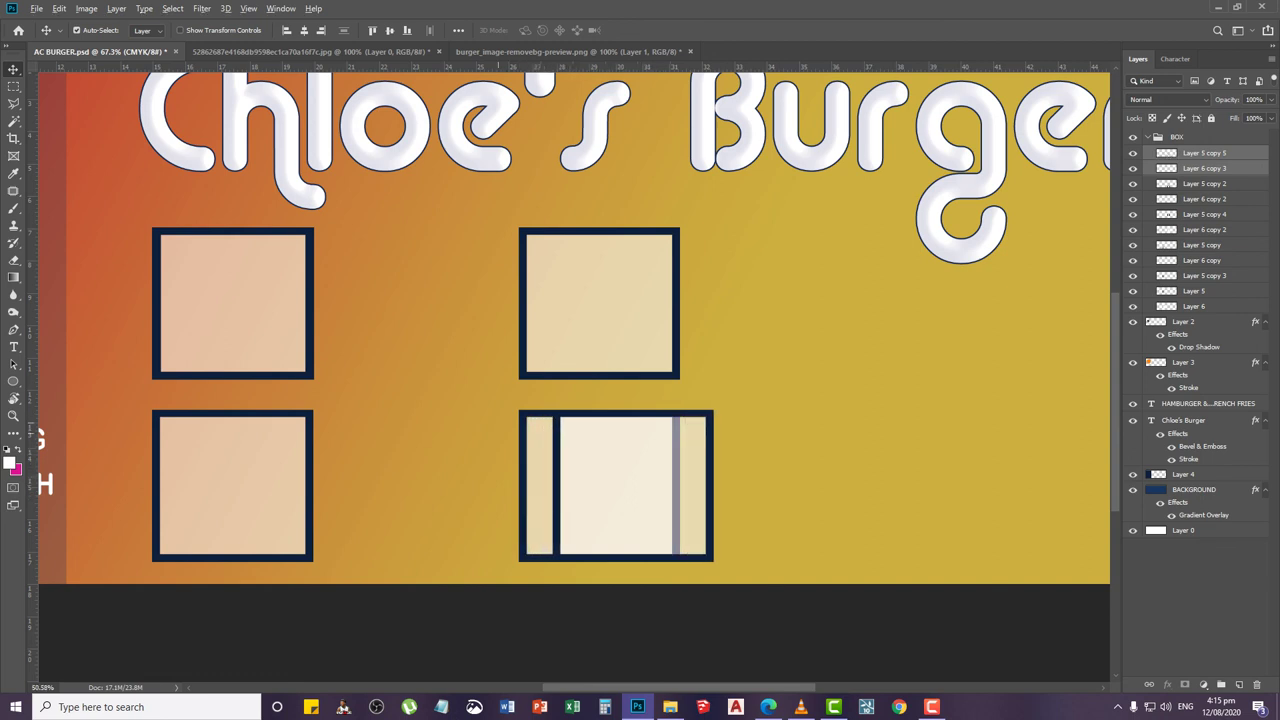
scroll(498, 428, down, 3)
drag(714, 404, 876, 406)
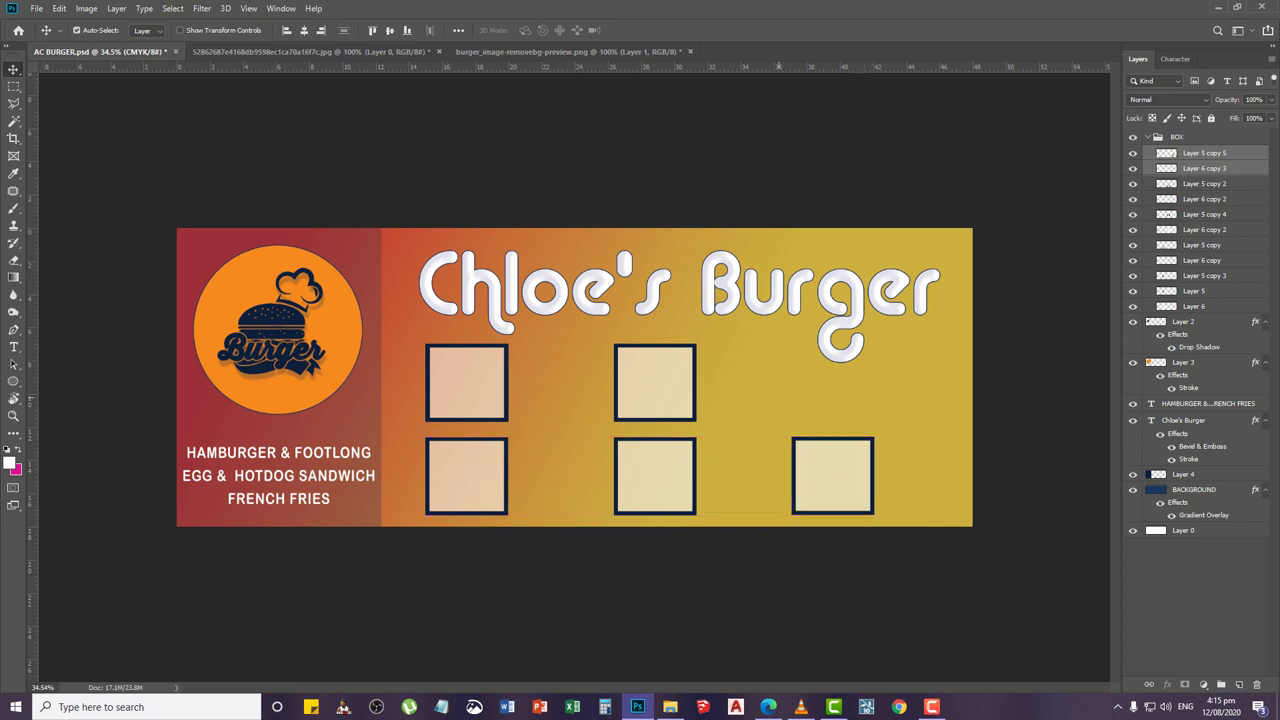
Fit the whole banner in view, select the BOX group and save the document
key(z)
right_click(775, 393)
click(806, 398)
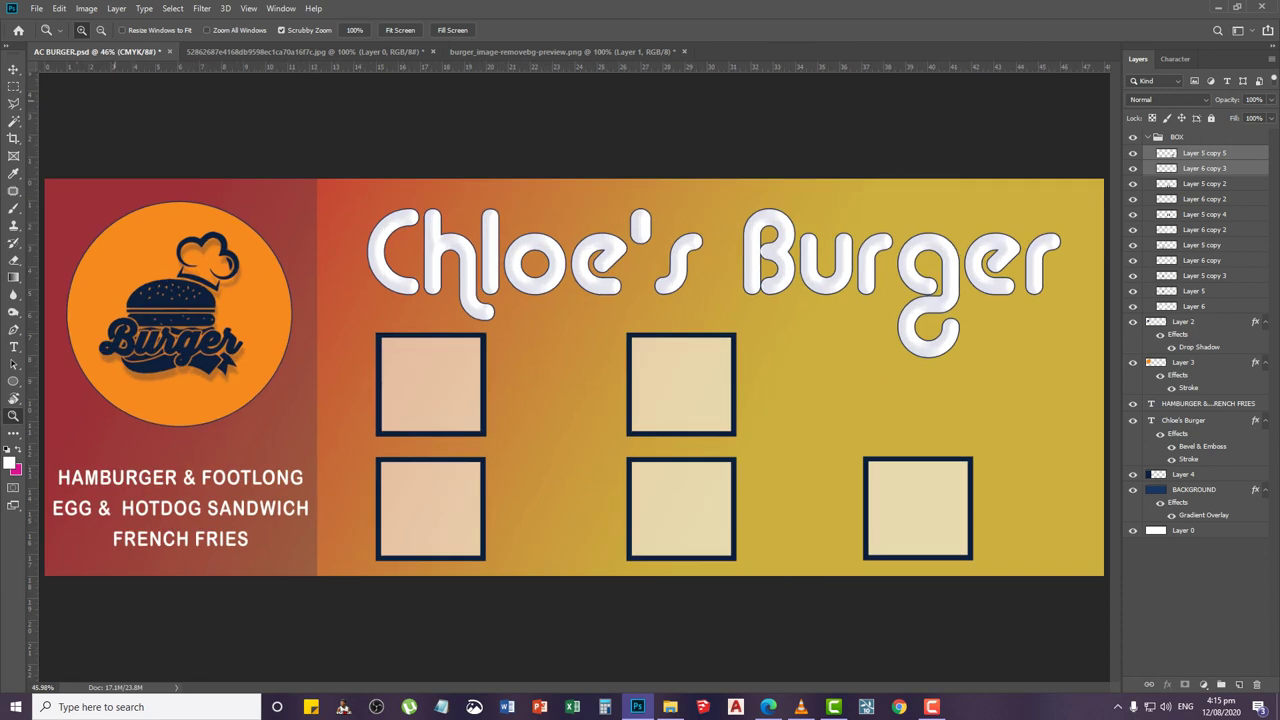
key(v)
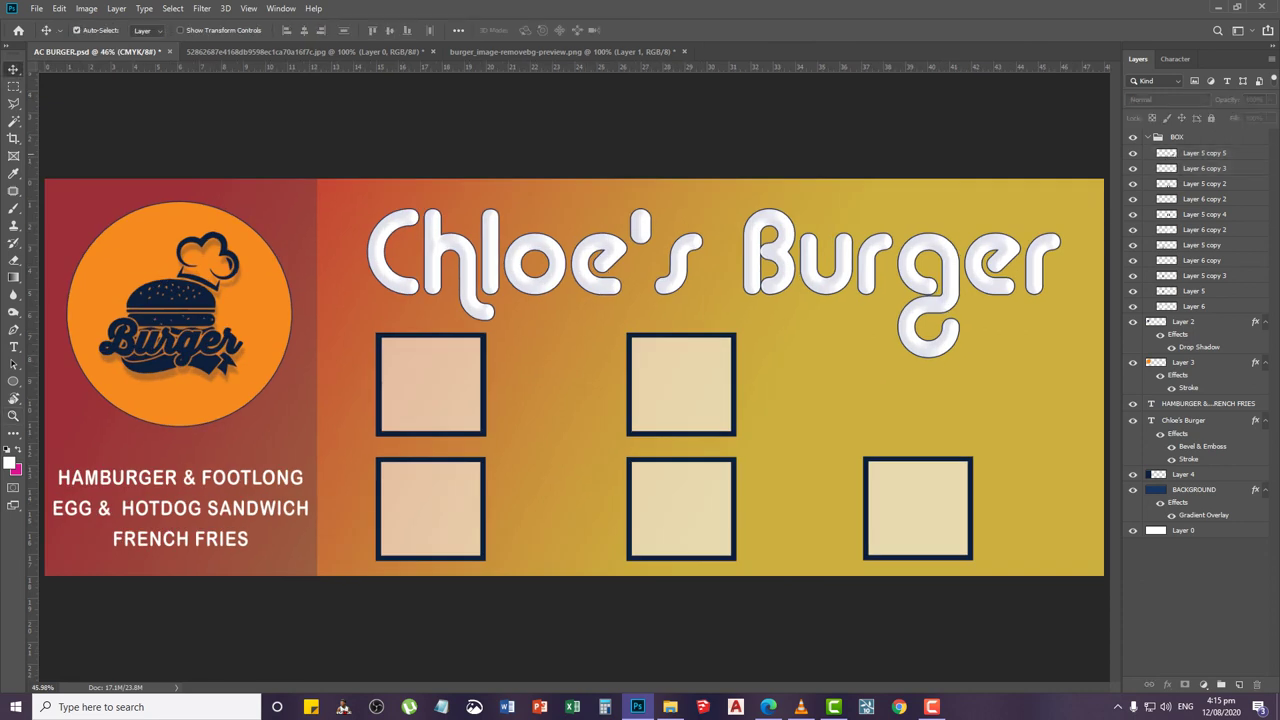
click(1177, 137)
key(ctrl+s)
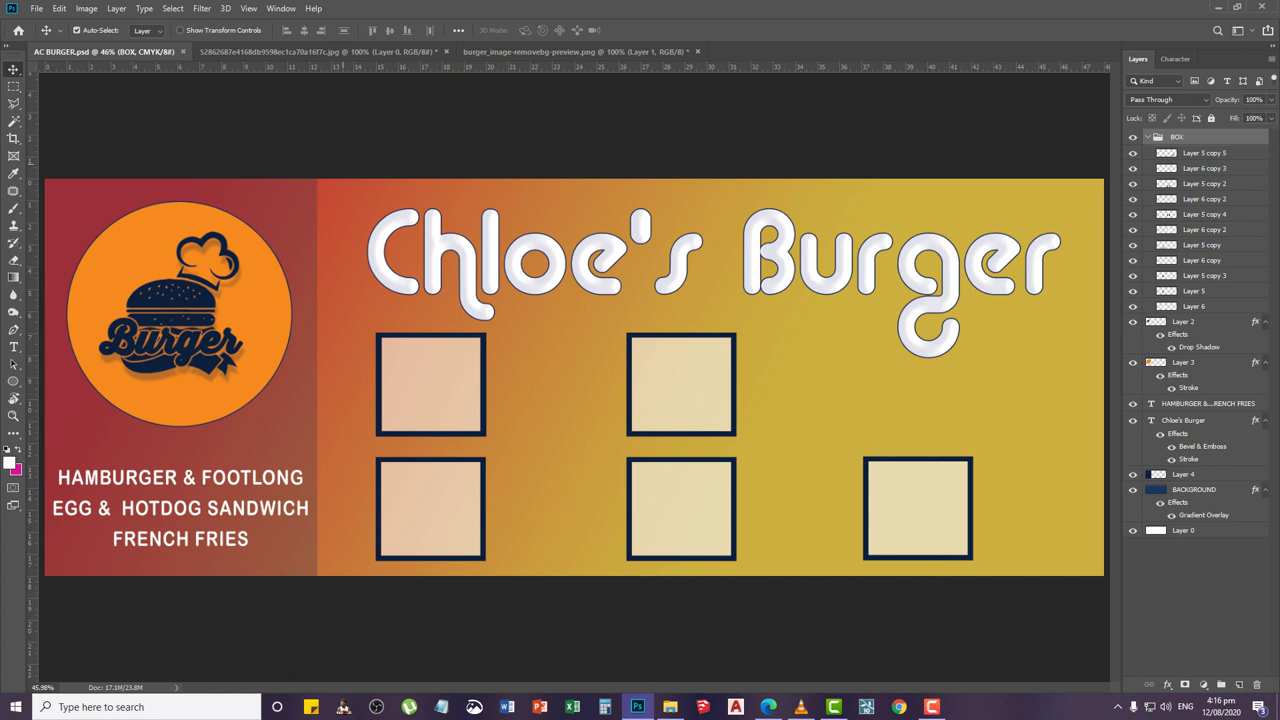
Close the Burger logo JPG and burger_image-removebg-preview.png documents without saving their changes, leaving AC BURGER.psd open
click(446, 52)
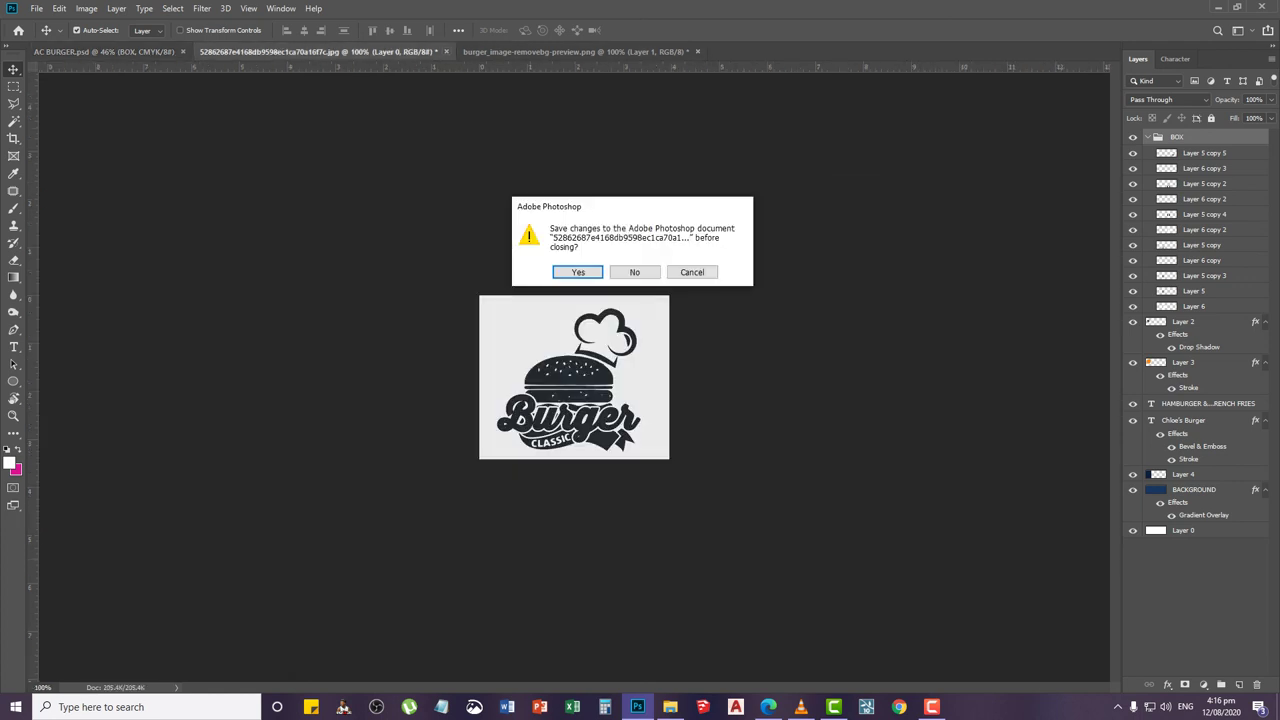
key(n)
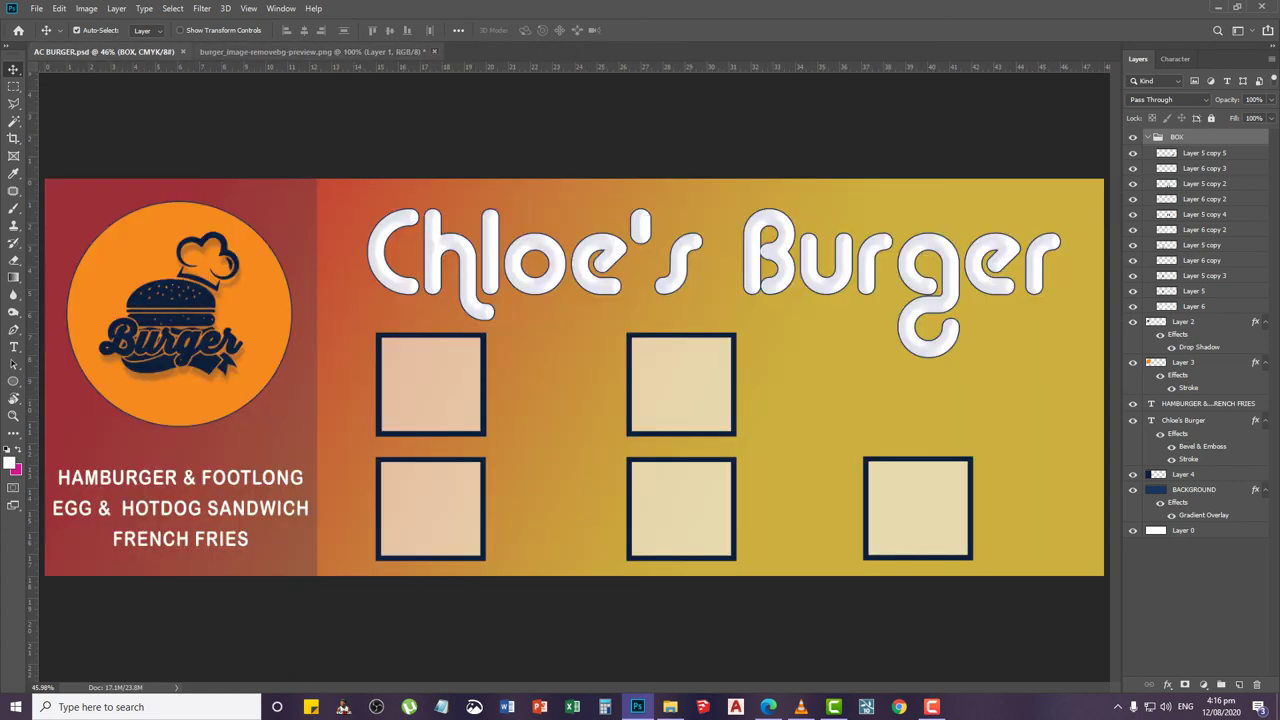
key(ctrl+Tab)
key(ctrl+w)
key(n)
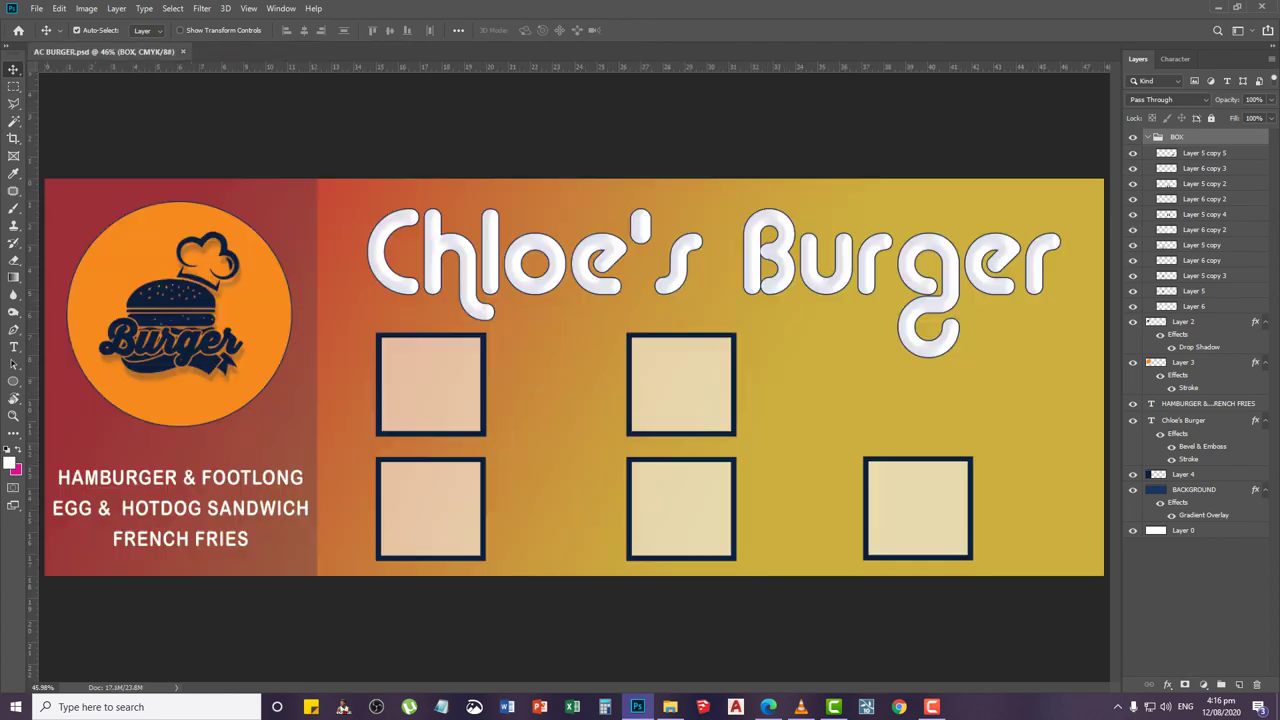
key(alt+f)
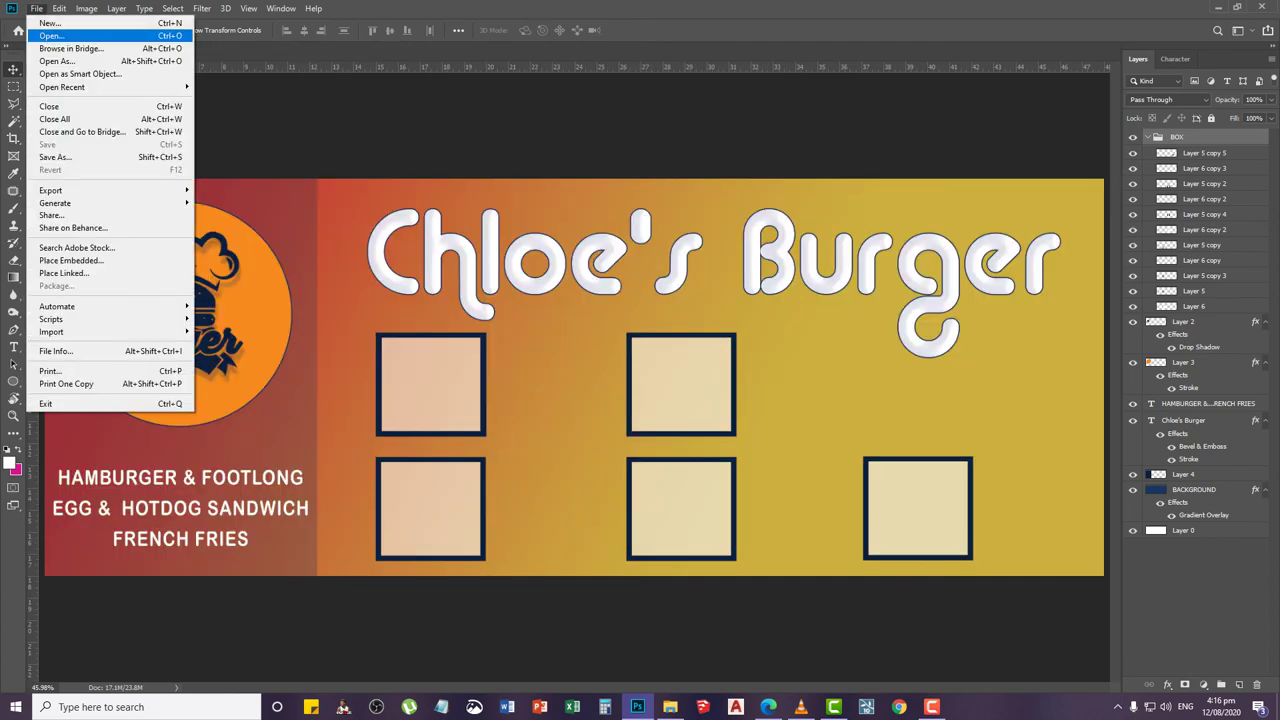
key(Escape)
key(ctrl+o)
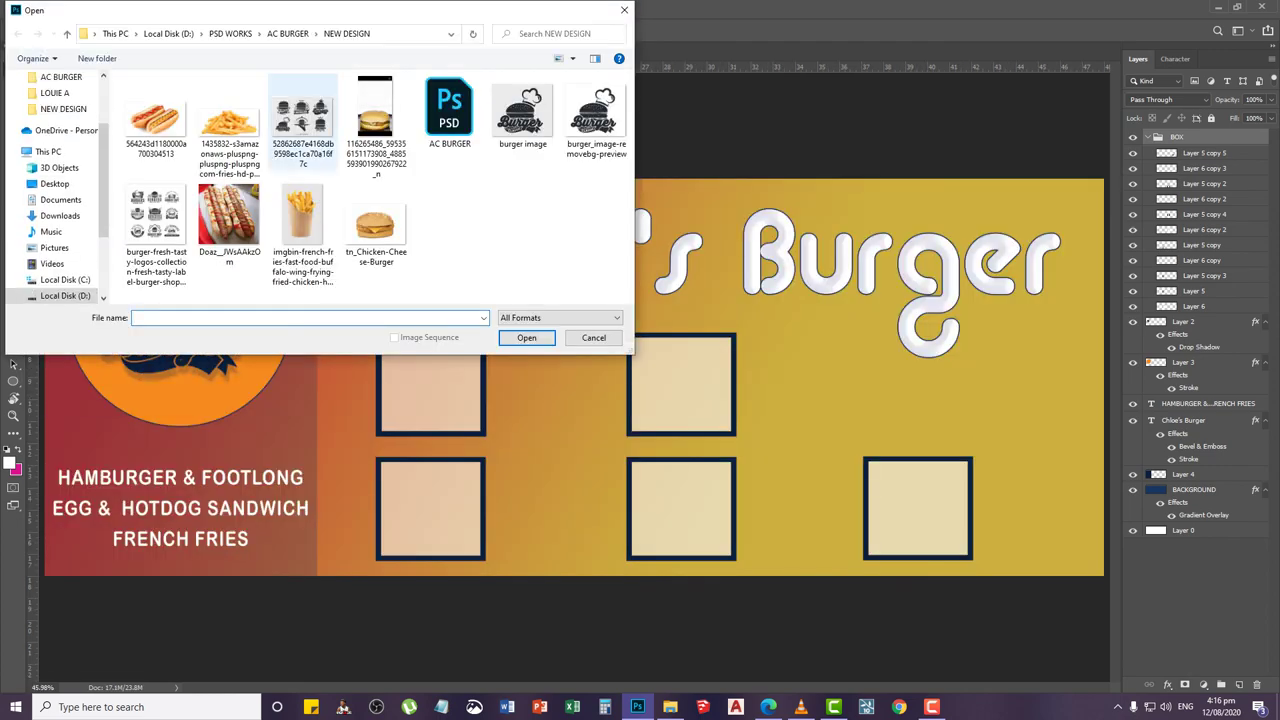
click(376, 125)
click(526, 337)
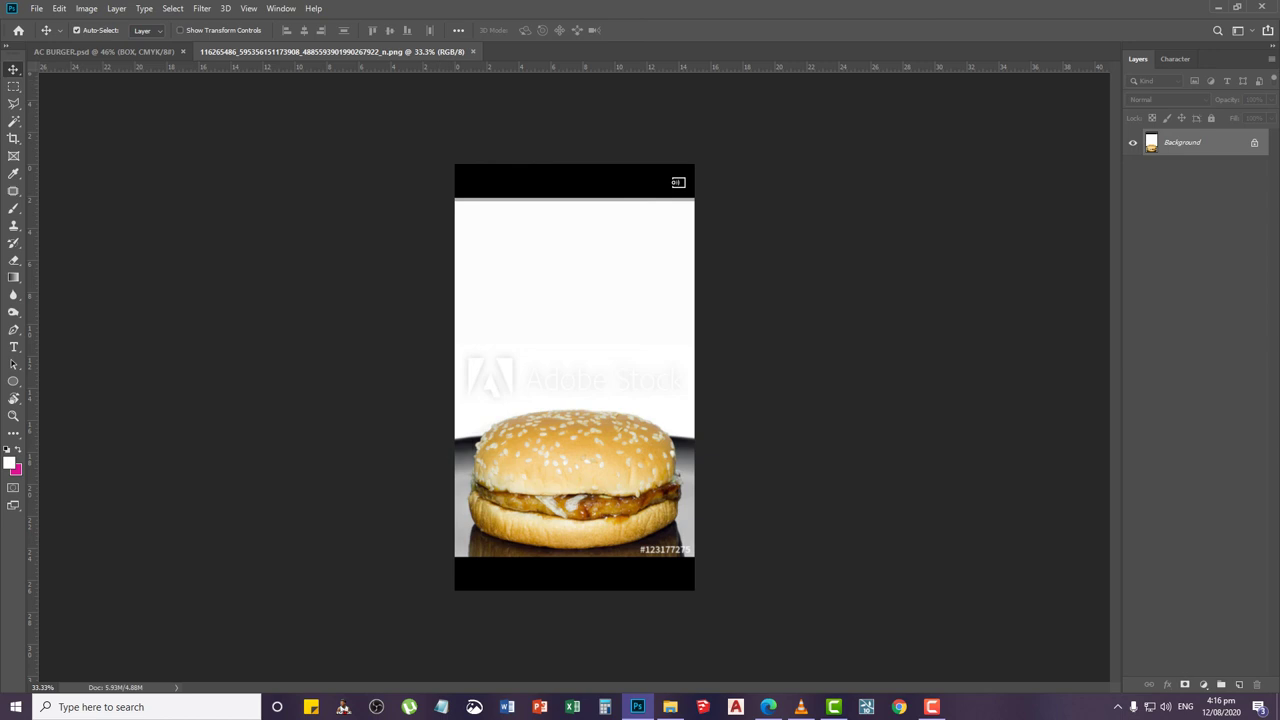
click(472, 51)
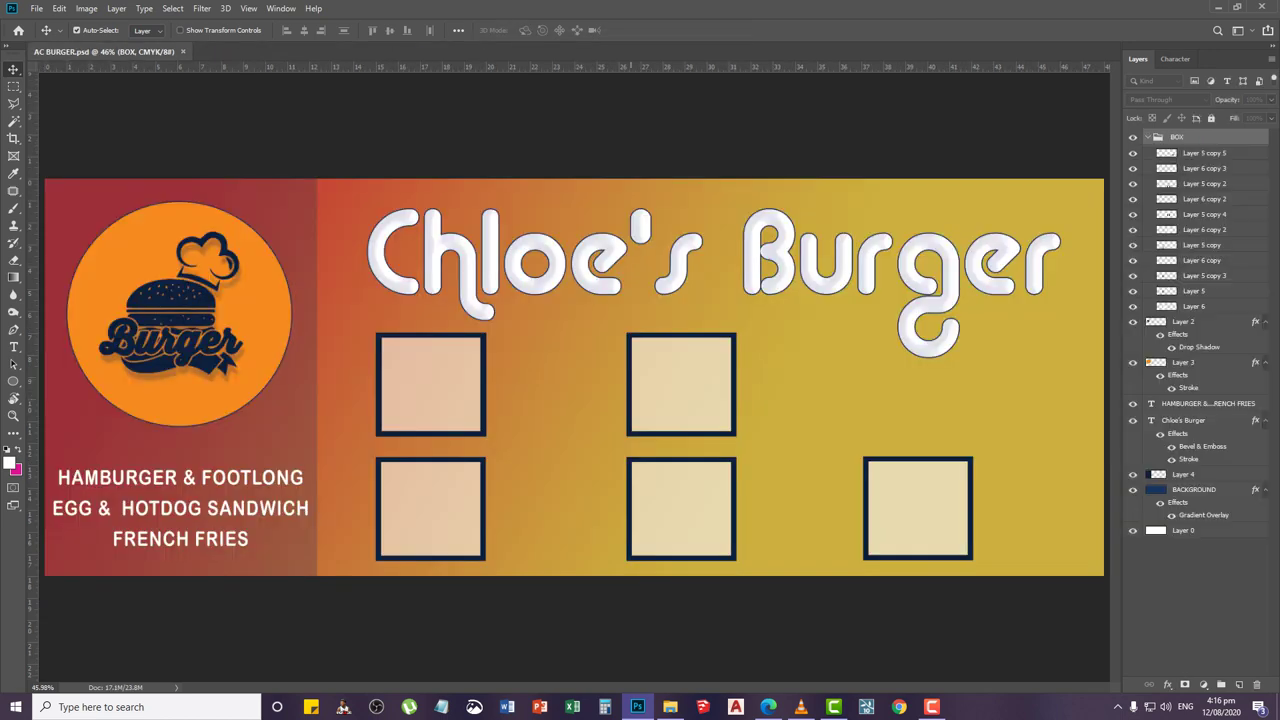
click(772, 707)
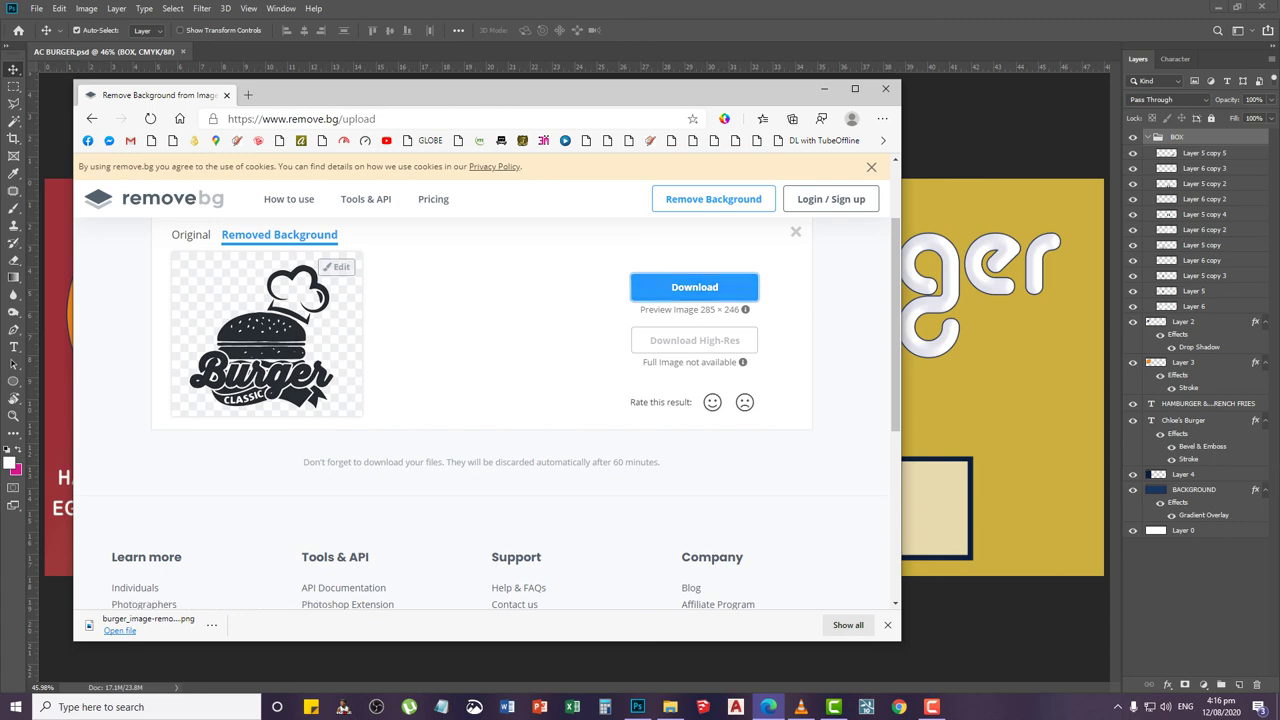
scroll(500, 400, down, 1)
scroll(490, 400, up, 3)
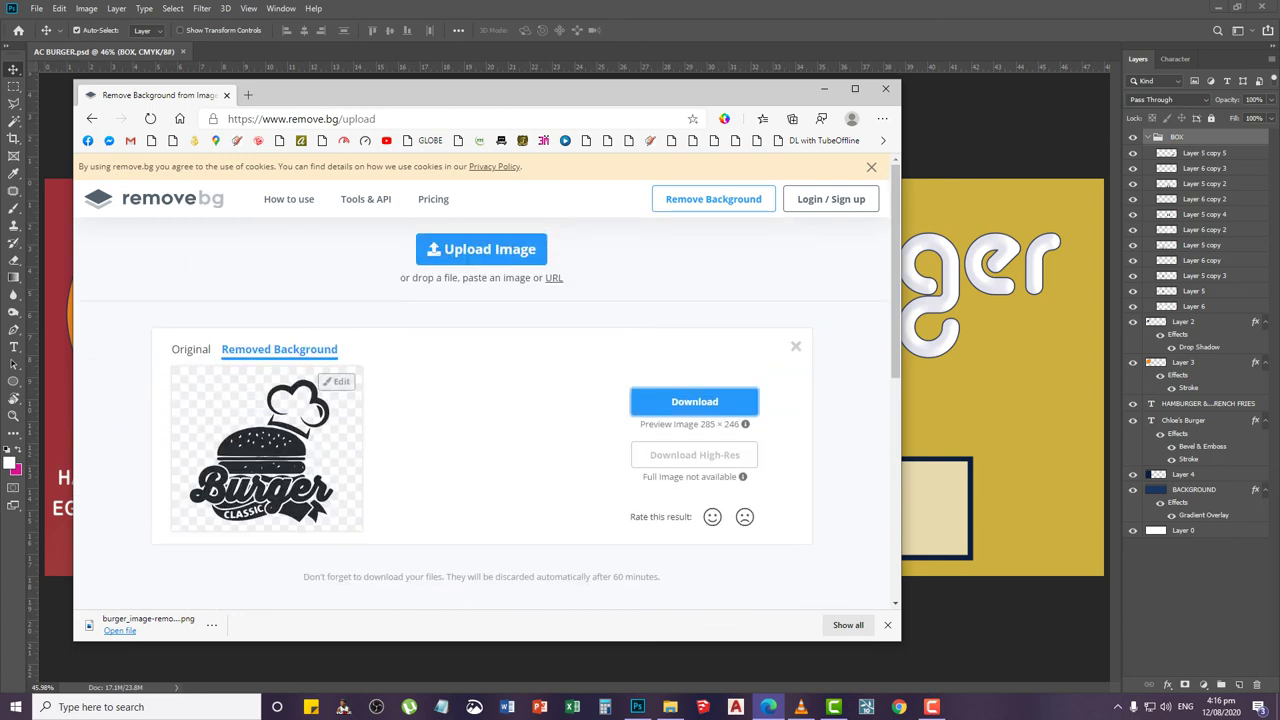
click(481, 249)
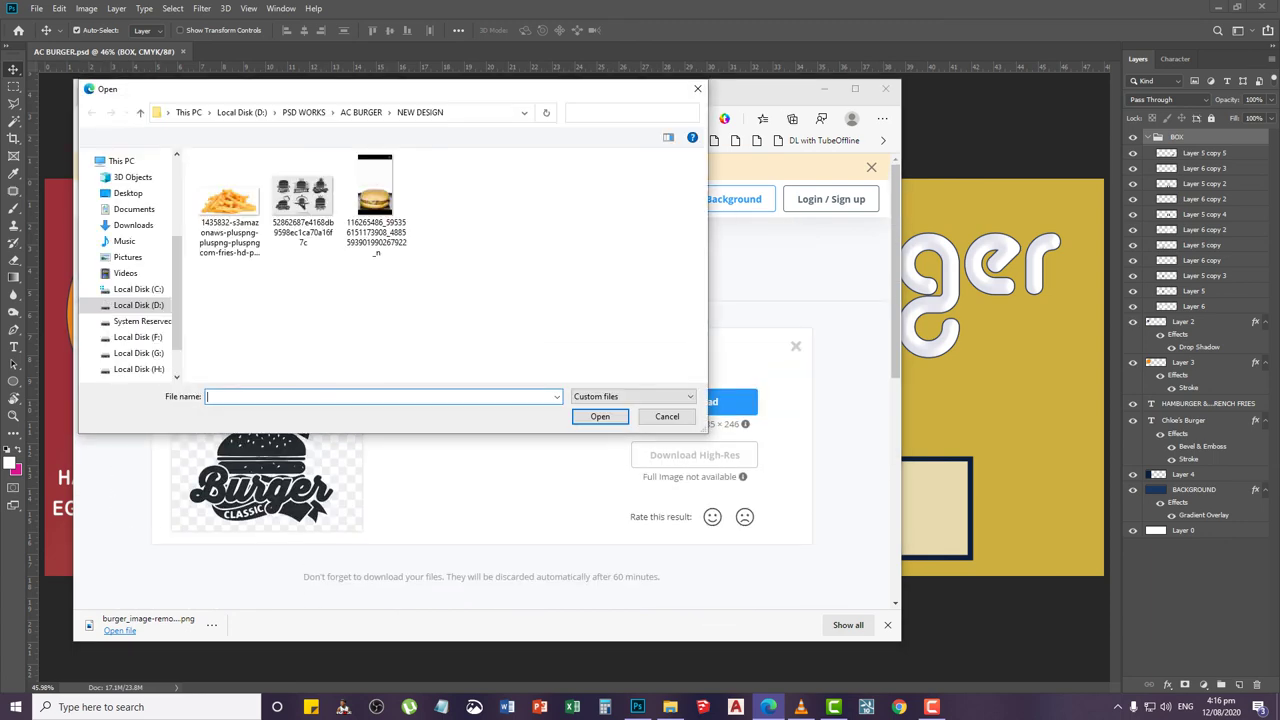
click(449, 205)
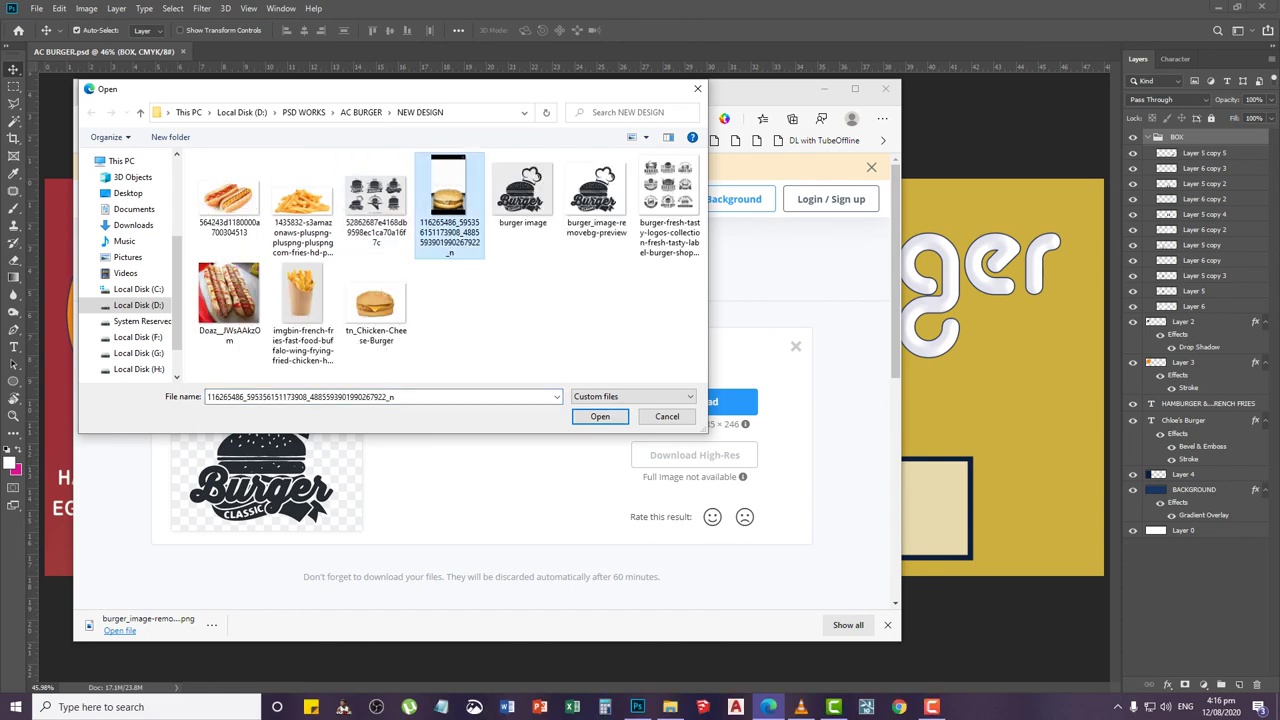
click(600, 416)
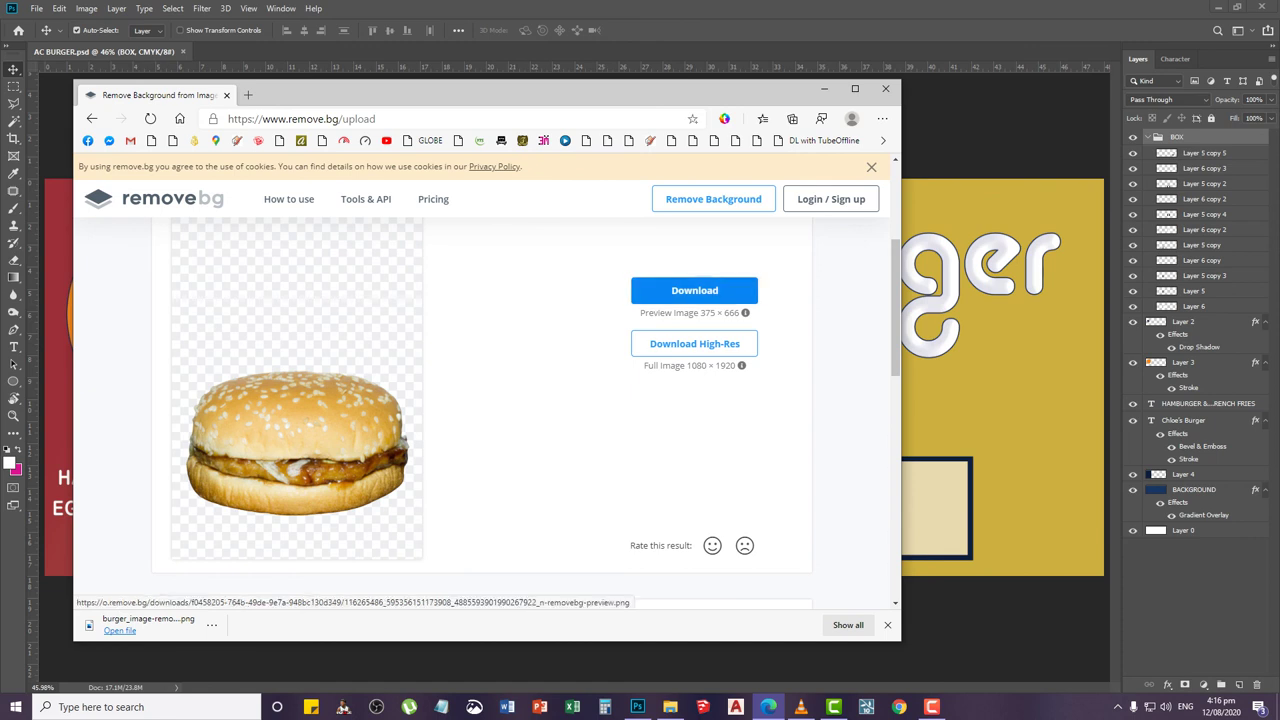
Download the preview-size burger cutout and save it as PNG image "BURGER 1" in the NEW DESIGN folder
click(694, 290)
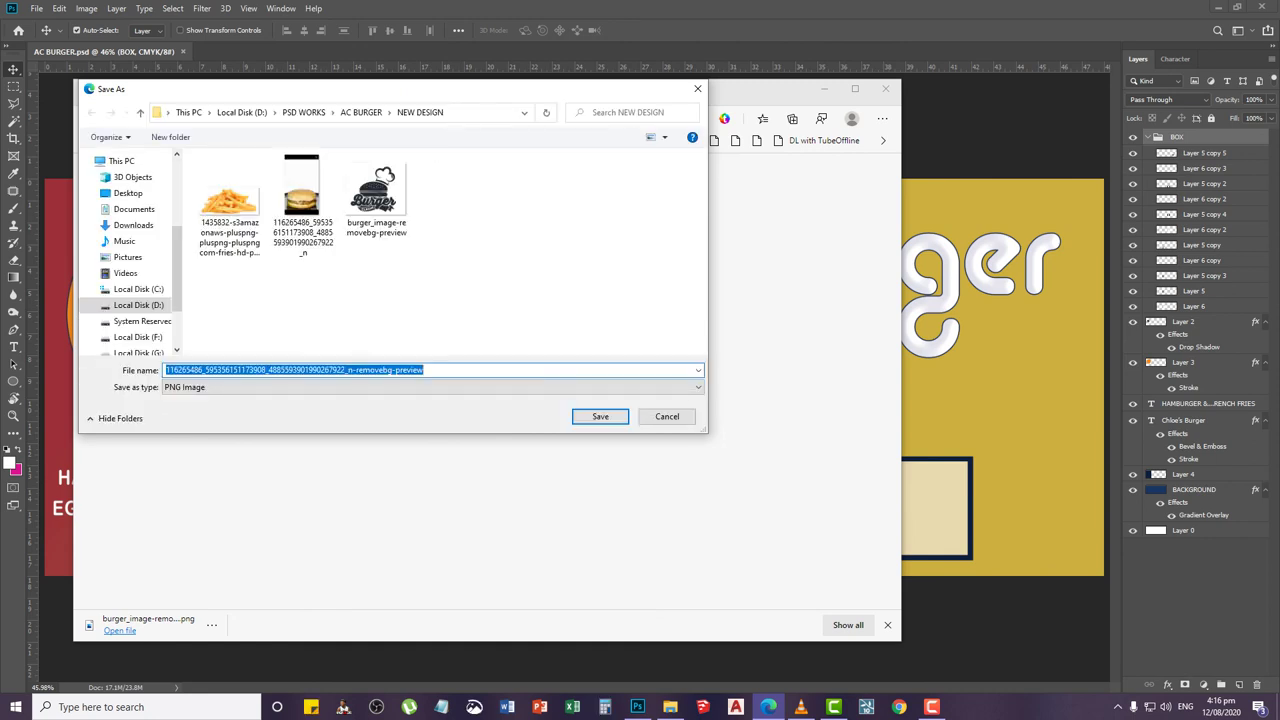
text(BURGEWR)
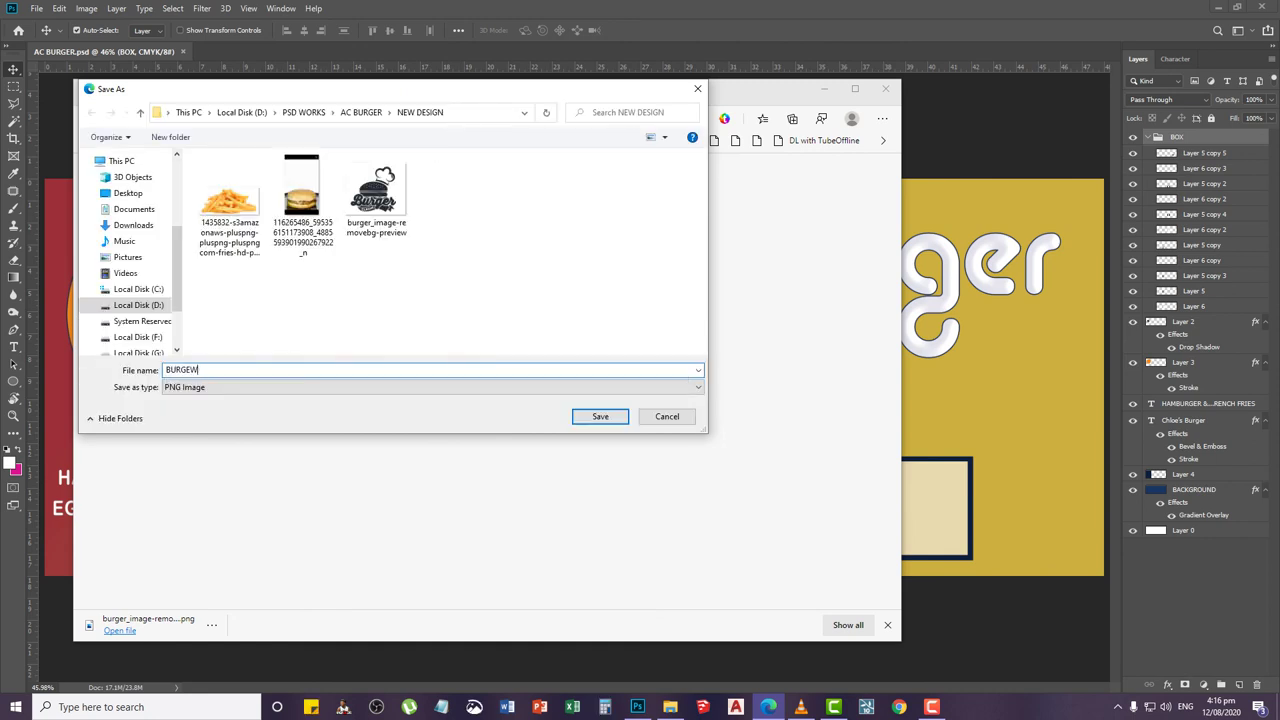
key(BackSpace)
text(R)
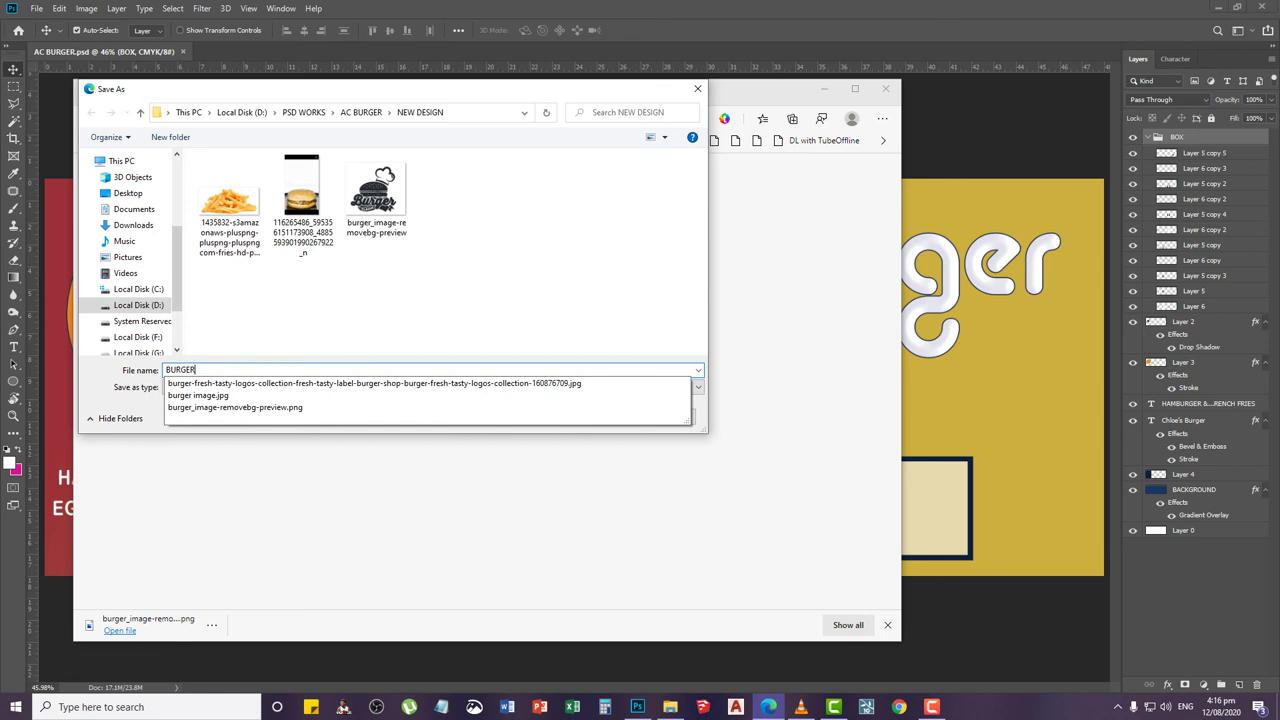
text( 1)
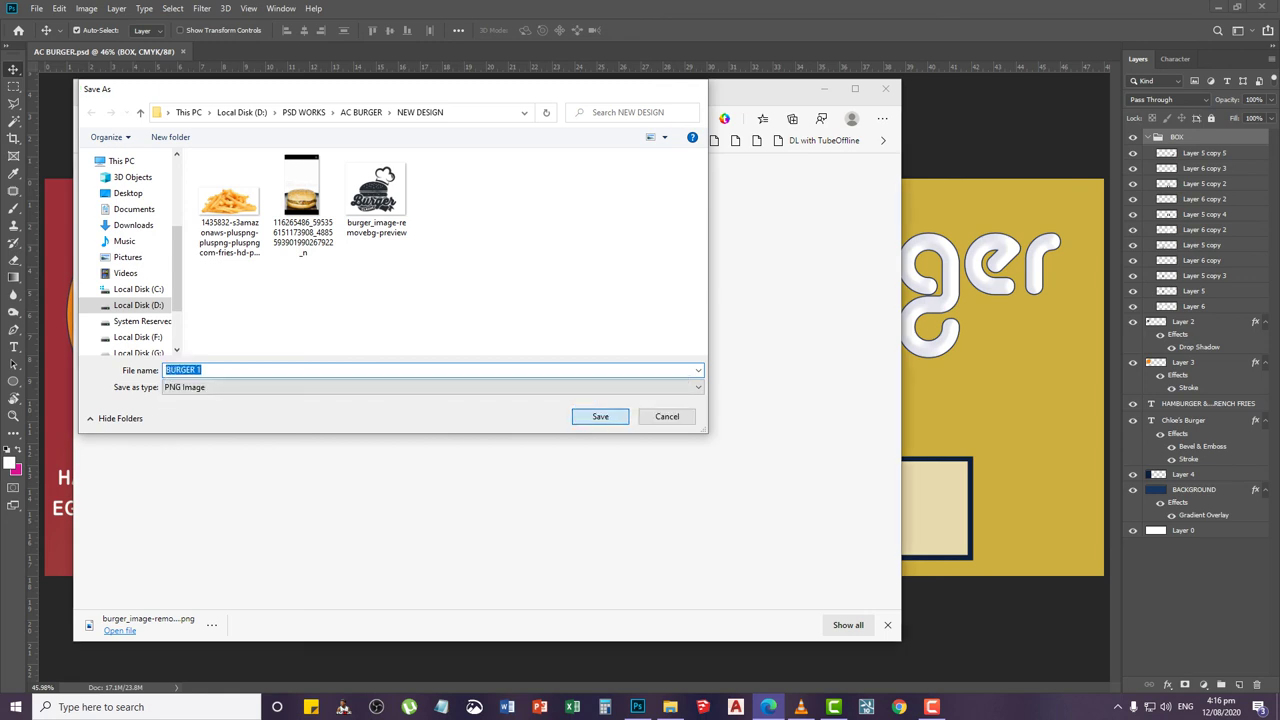
key(Return)
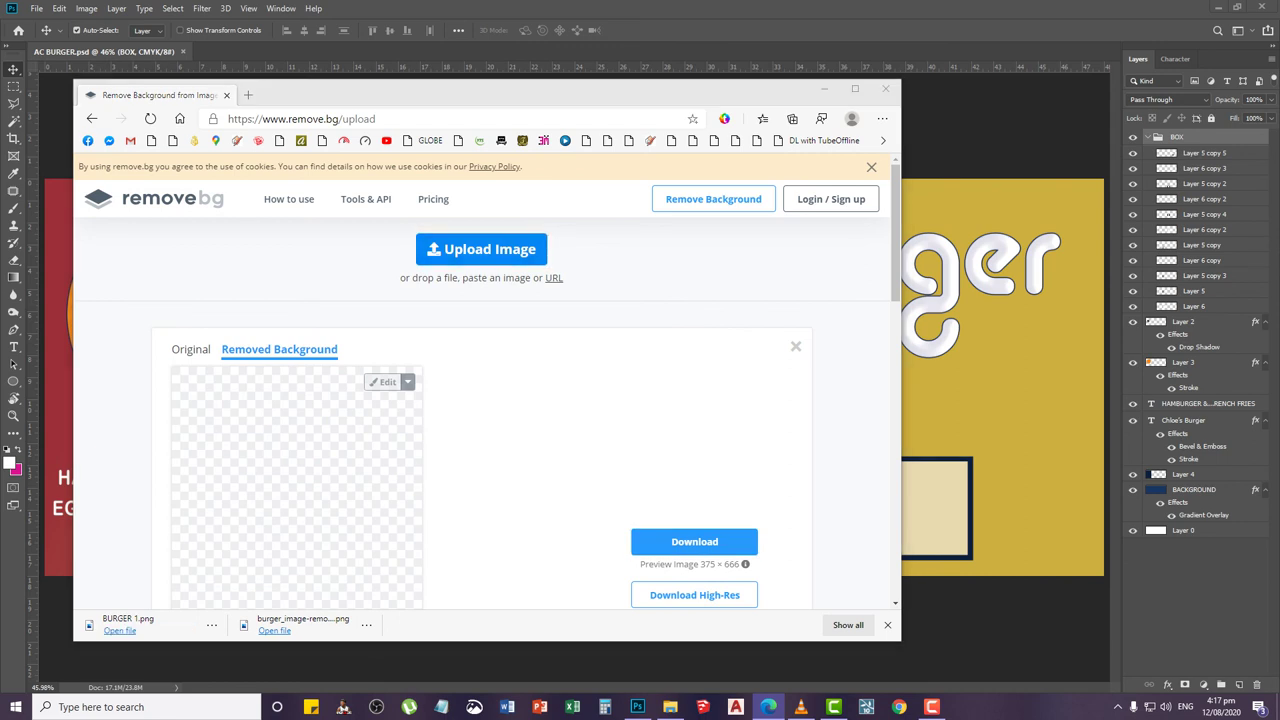
Remove the background from the footlong photo Doaz__JWsAAkzOm and download the preview-size cutout as PNG image "FOOTLONG"
click(481, 249)
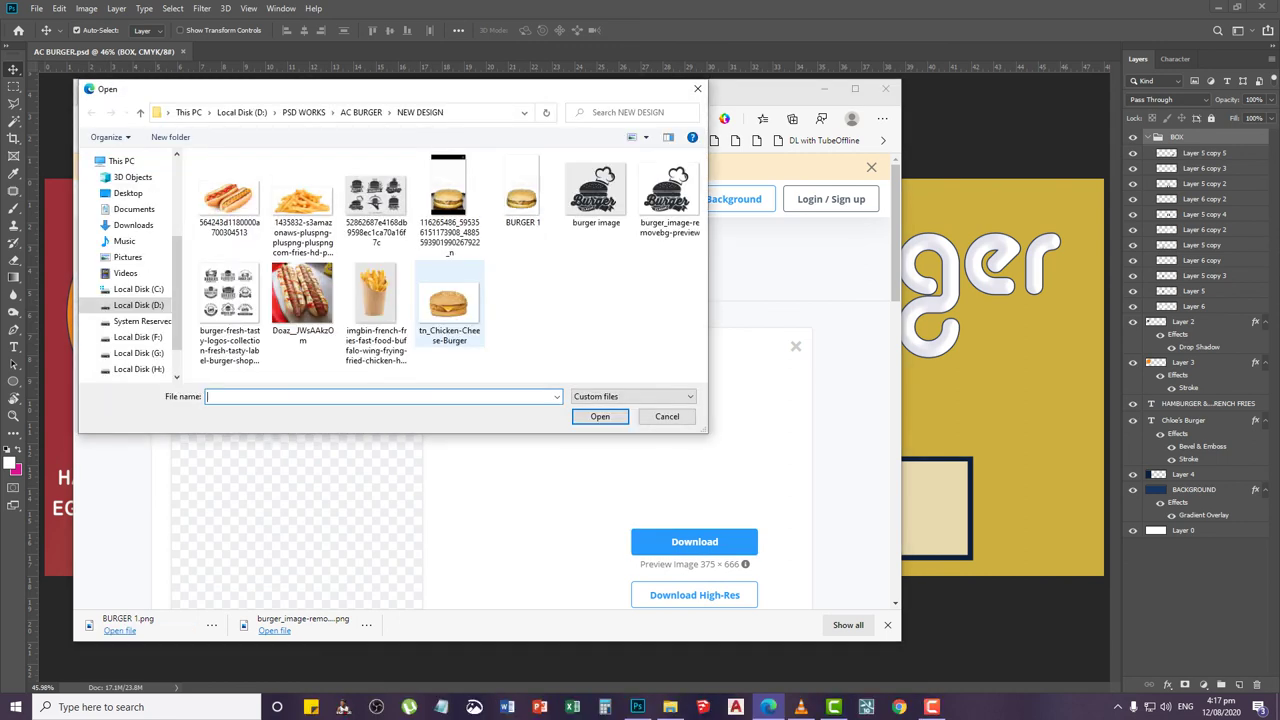
click(302, 295)
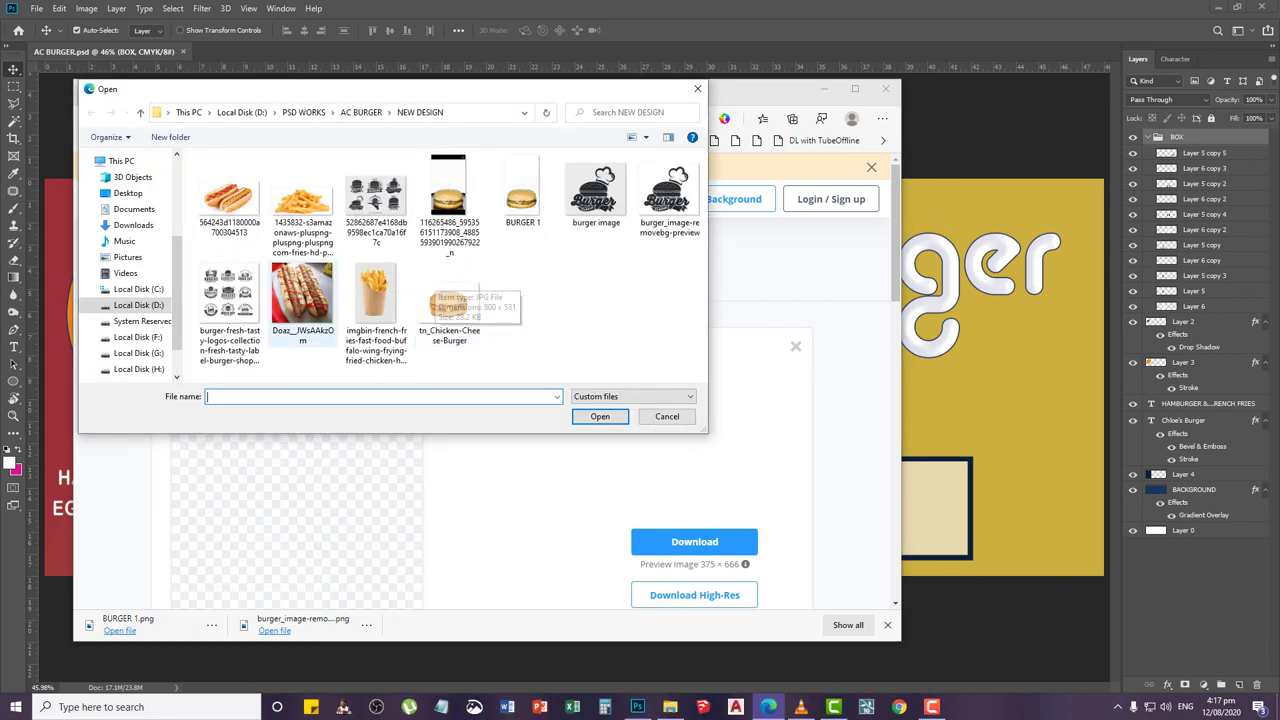
key(Return)
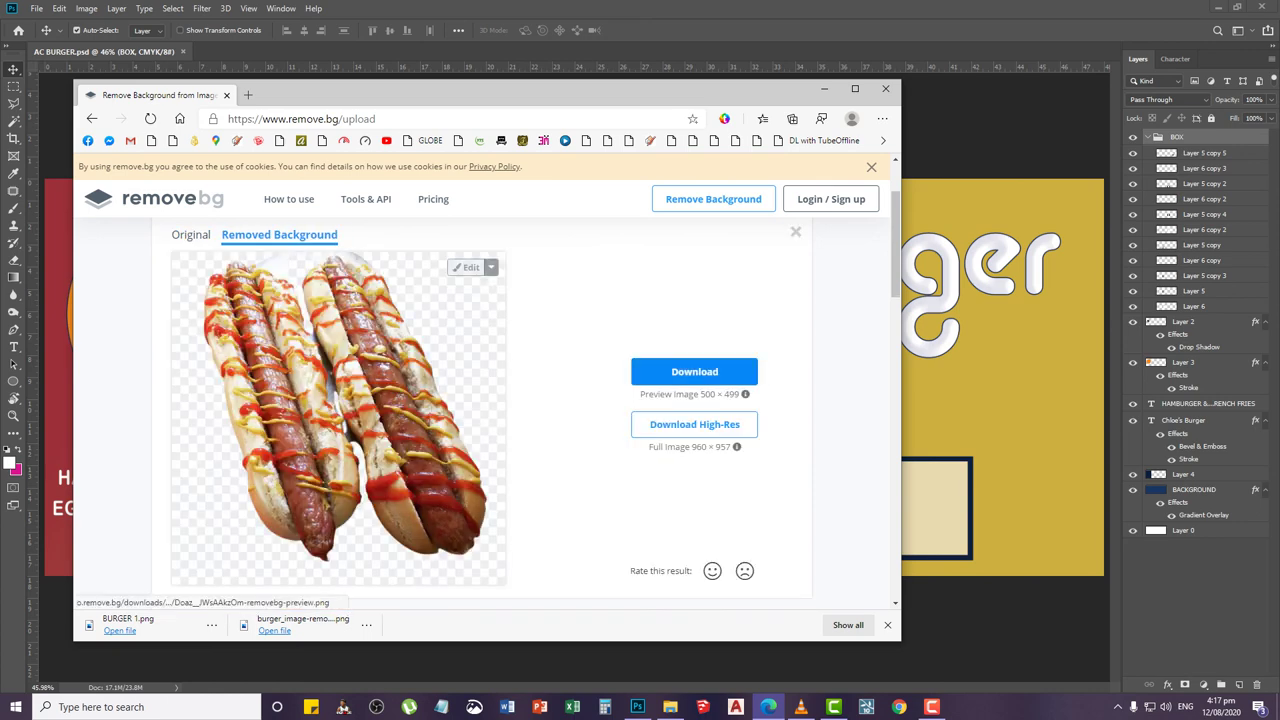
click(694, 371)
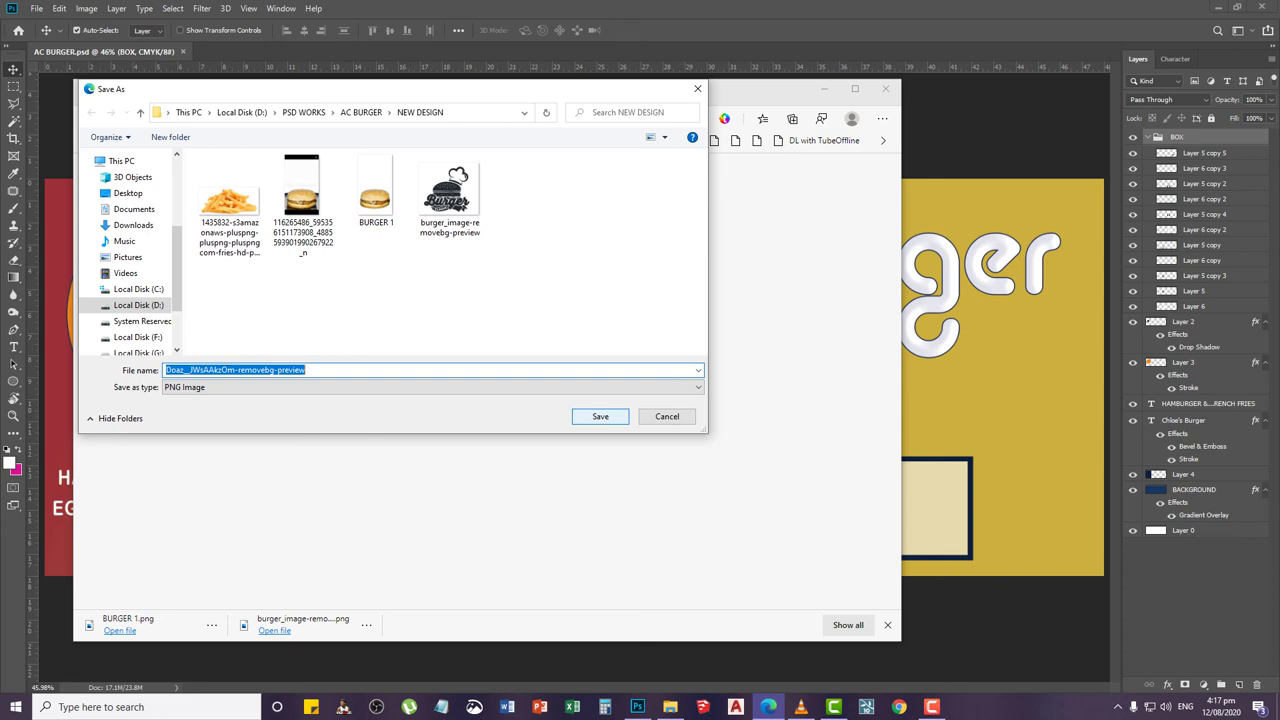
text(FOOTLONG)
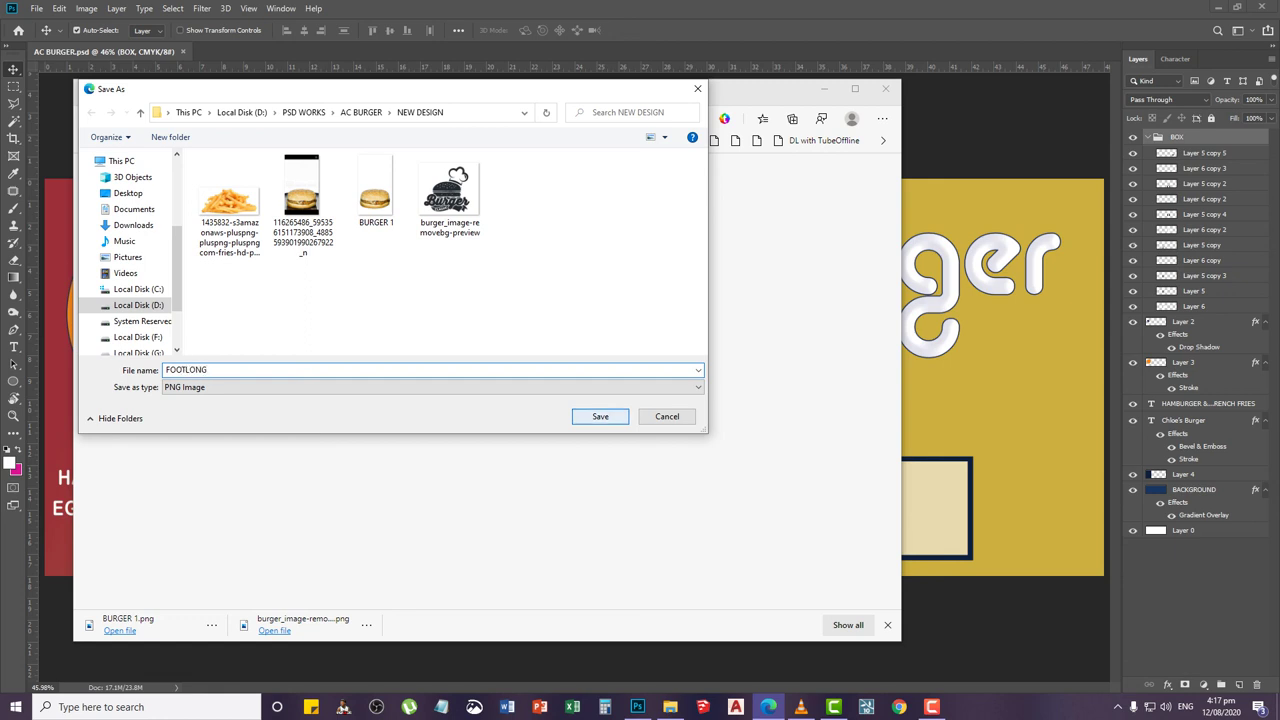
key(Return)
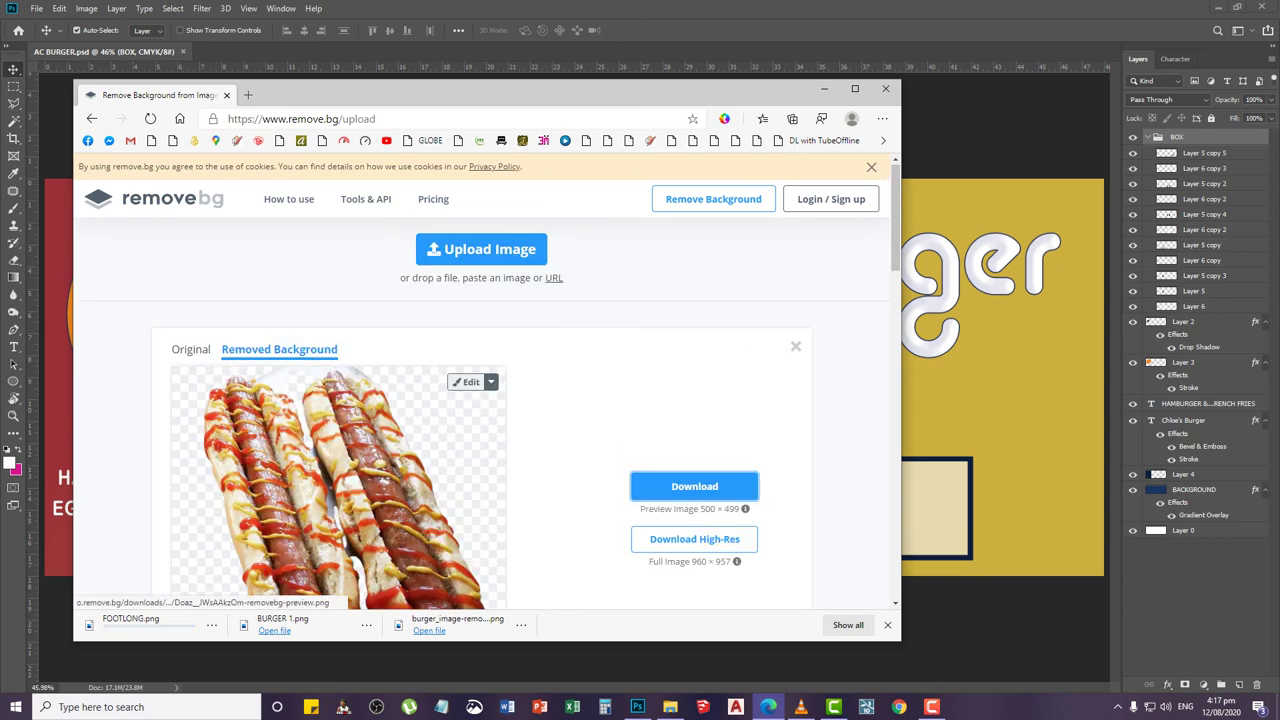
Start another image upload, and switch briefly to VLC media player to read the playlist's full track titles
click(482, 249)
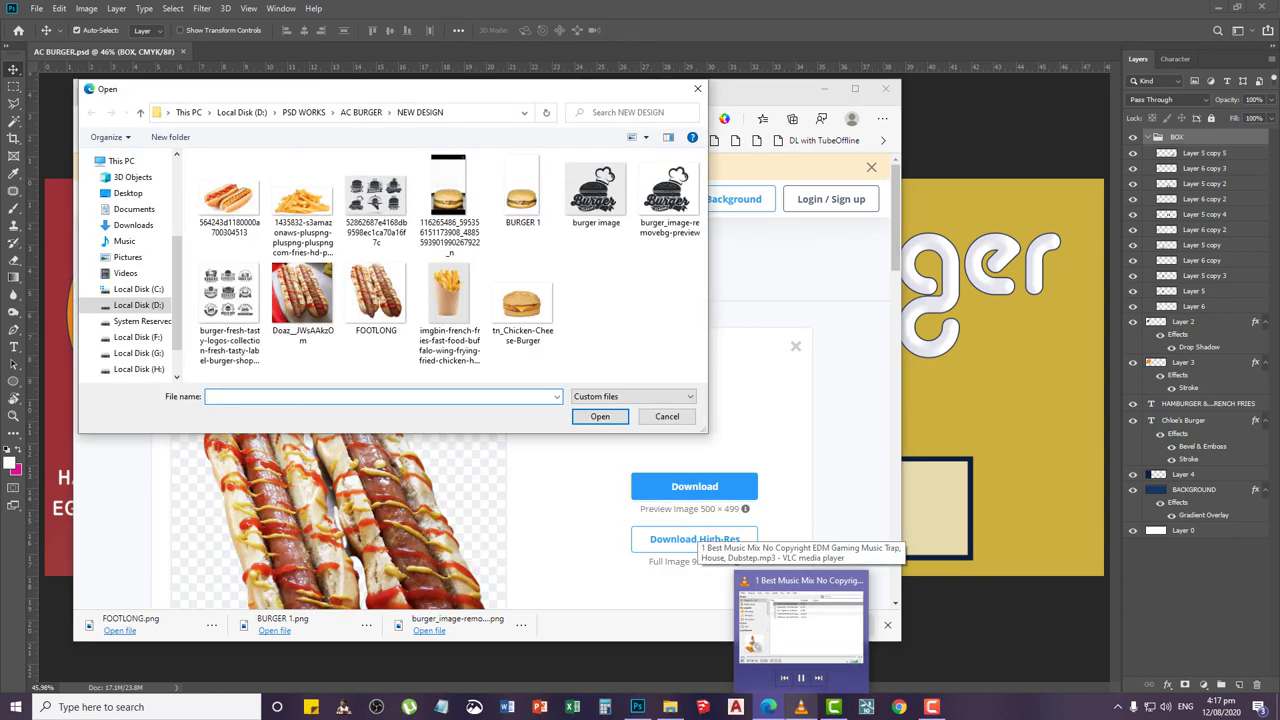
click(800, 707)
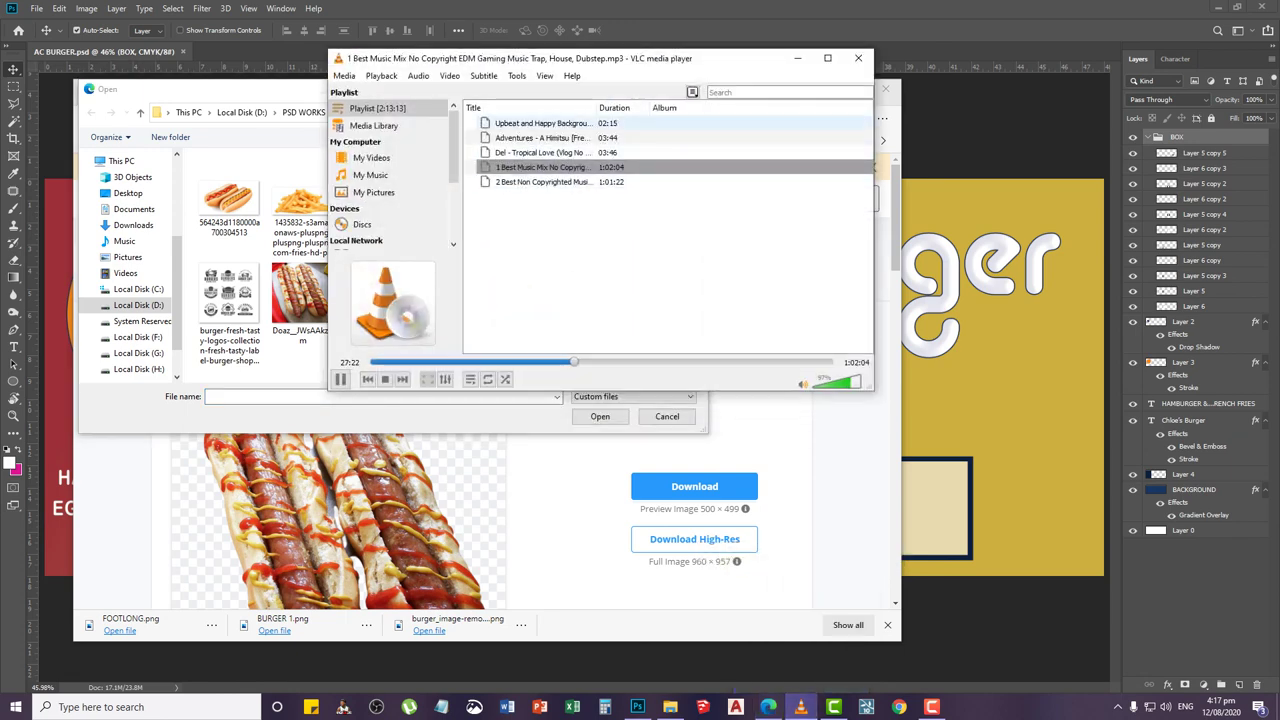
drag(597, 108, 746, 107)
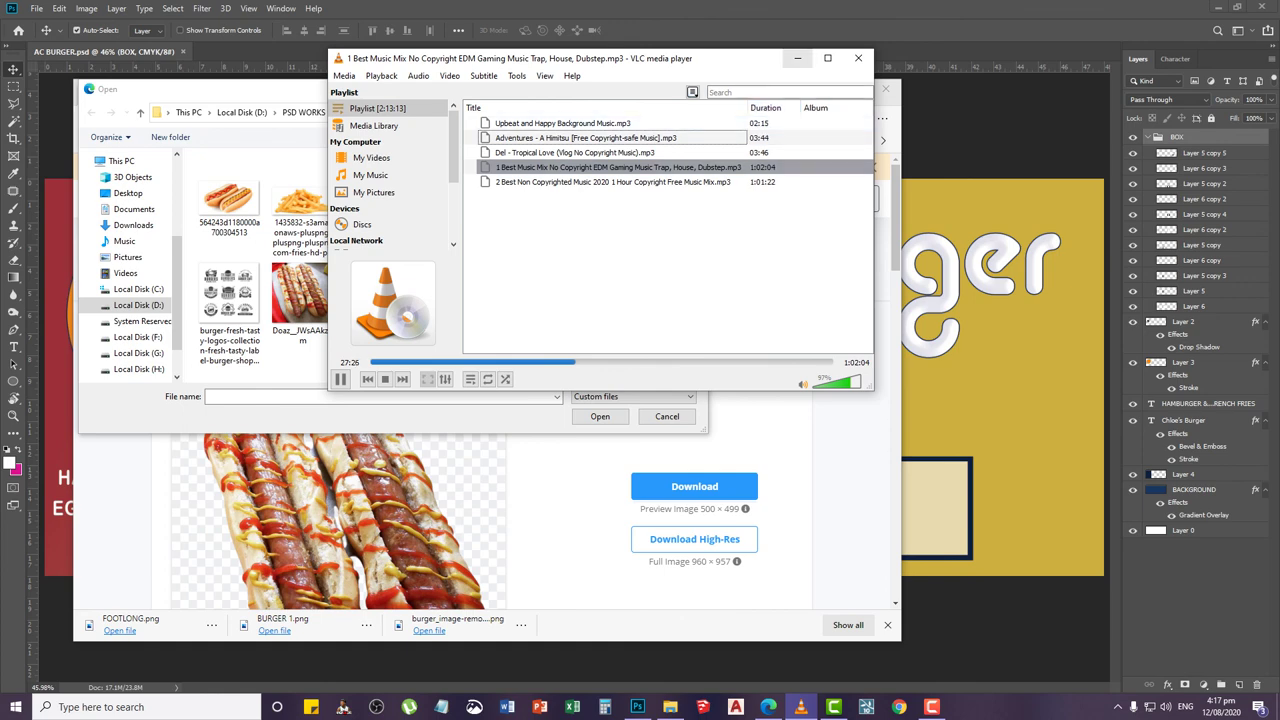
click(797, 58)
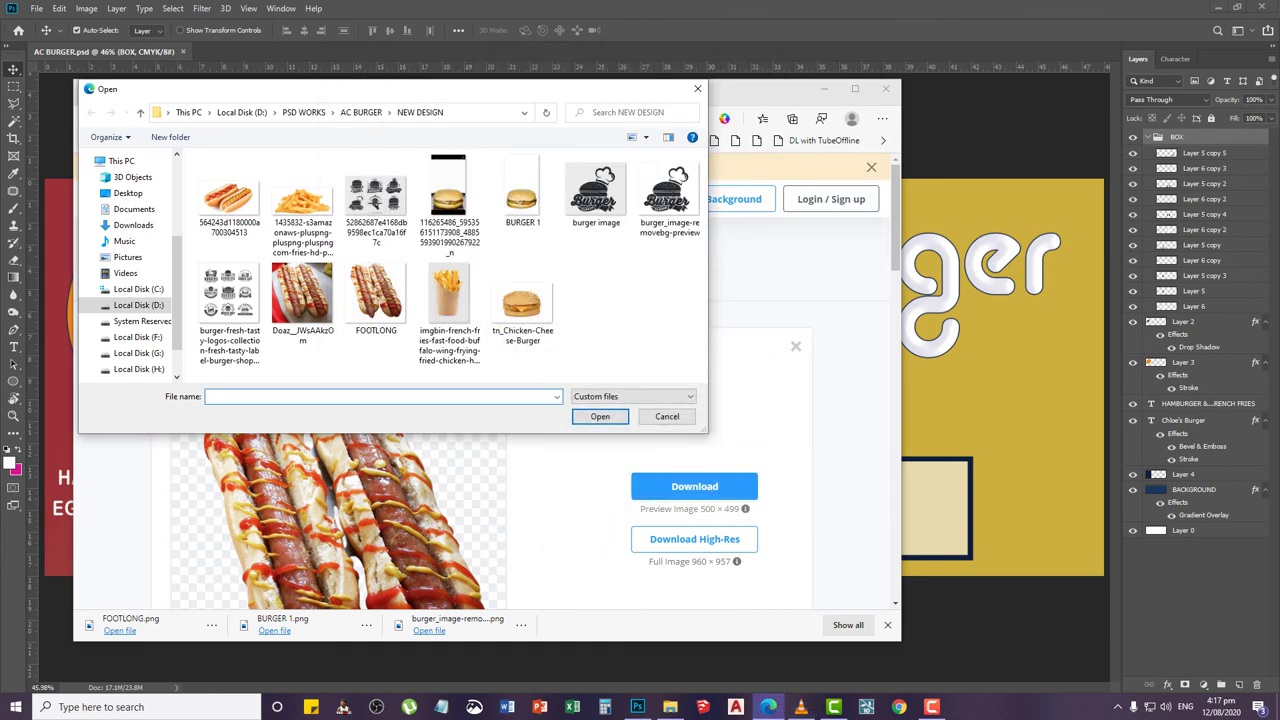
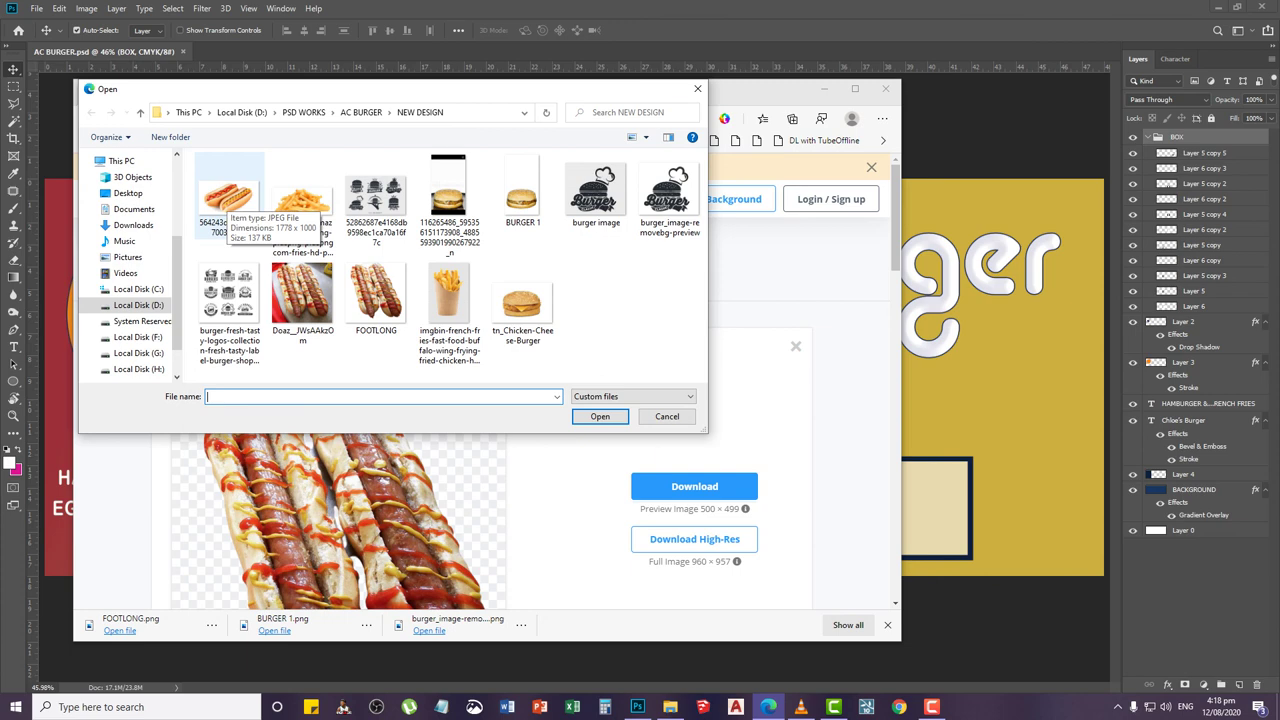
Upload the hot dog photo 564243d1180000a700304513 for background removal and download the preview-size cutout as PNG image "HOTDOG"
click(226, 200)
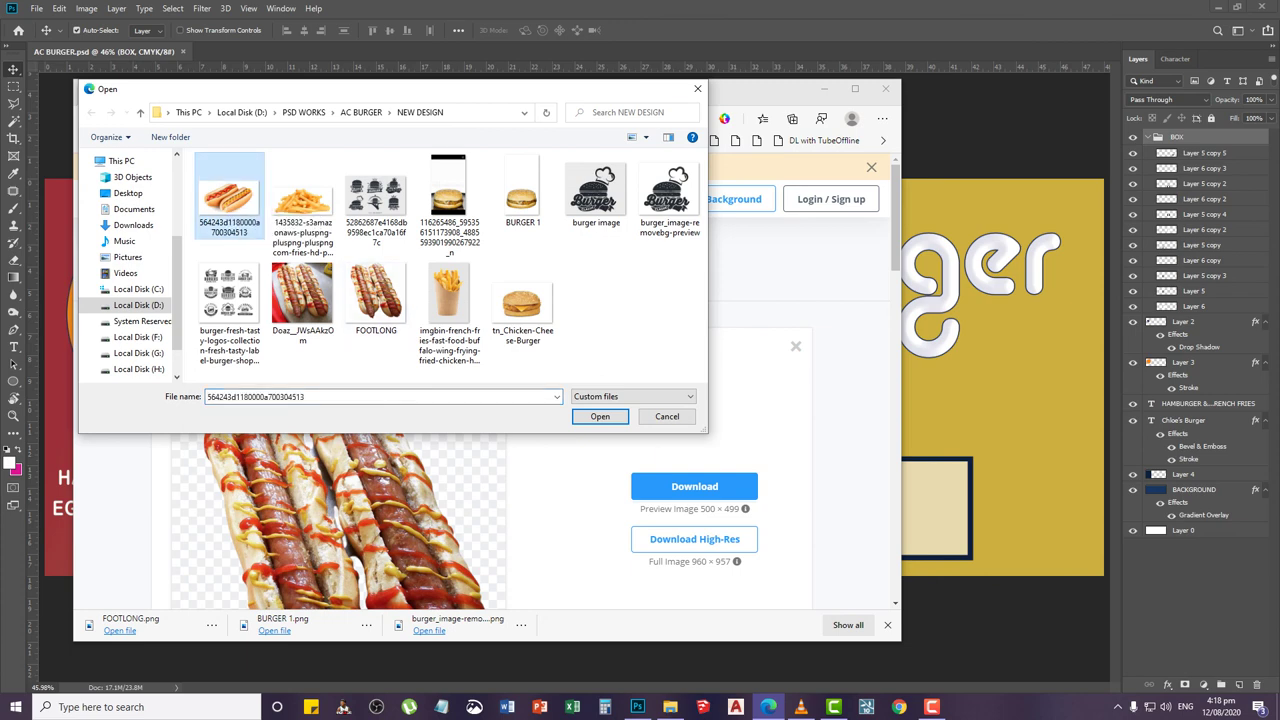
click(600, 416)
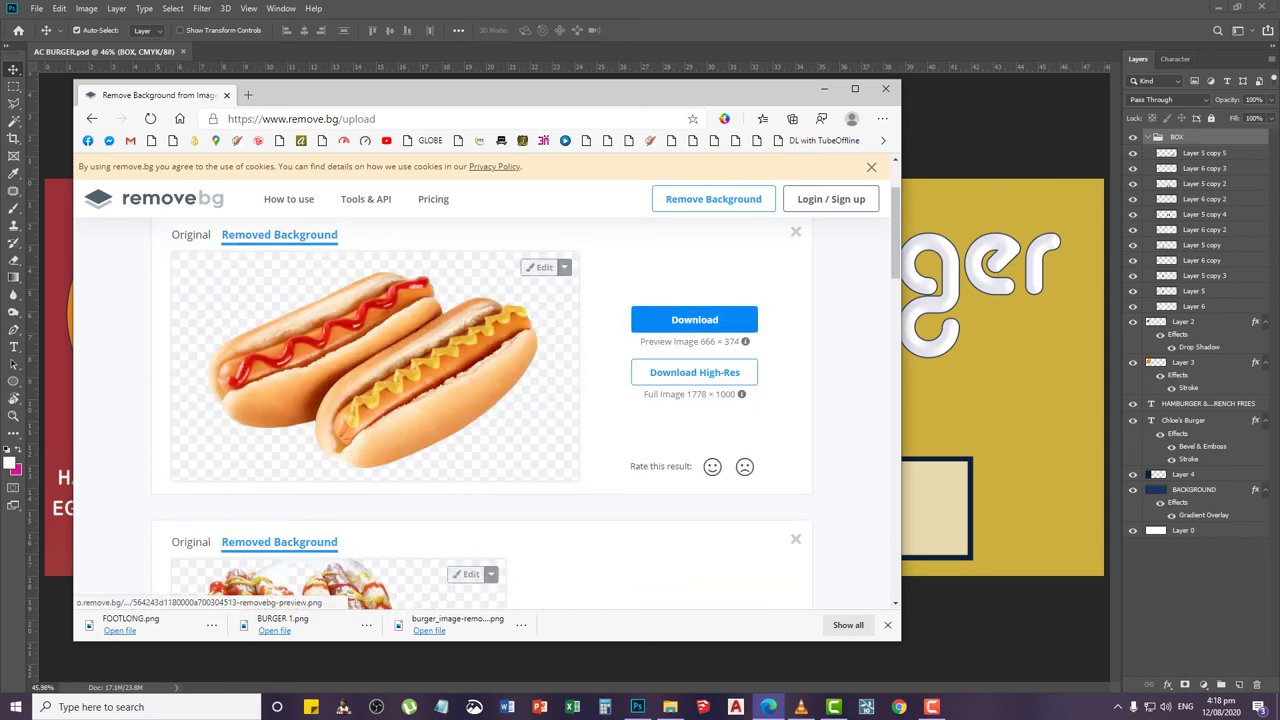
click(694, 319)
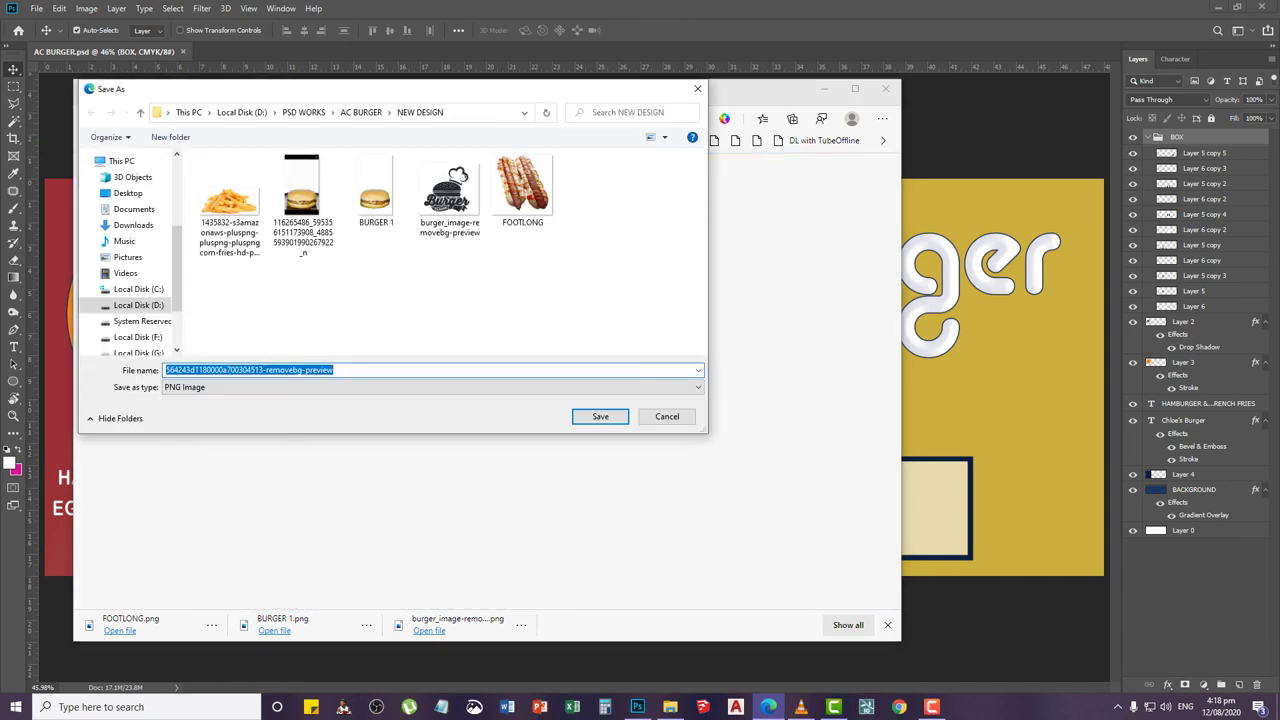
text(HOTDOG)
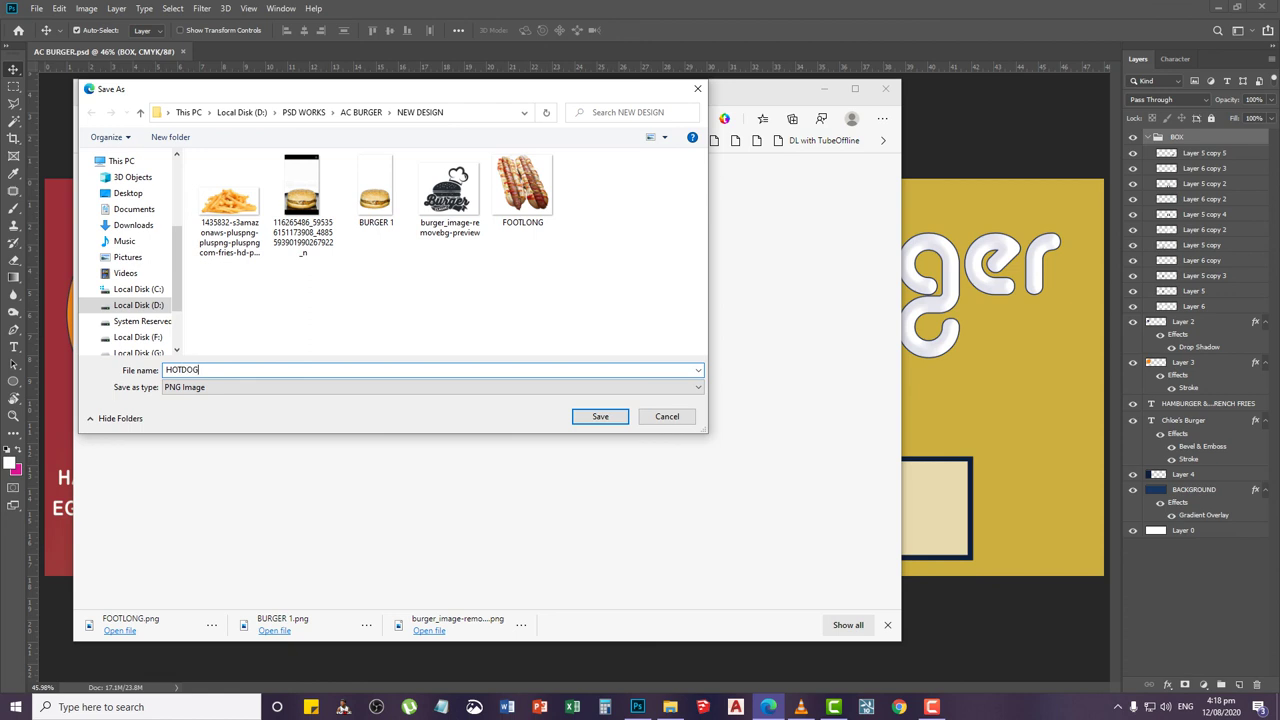
key(Return)
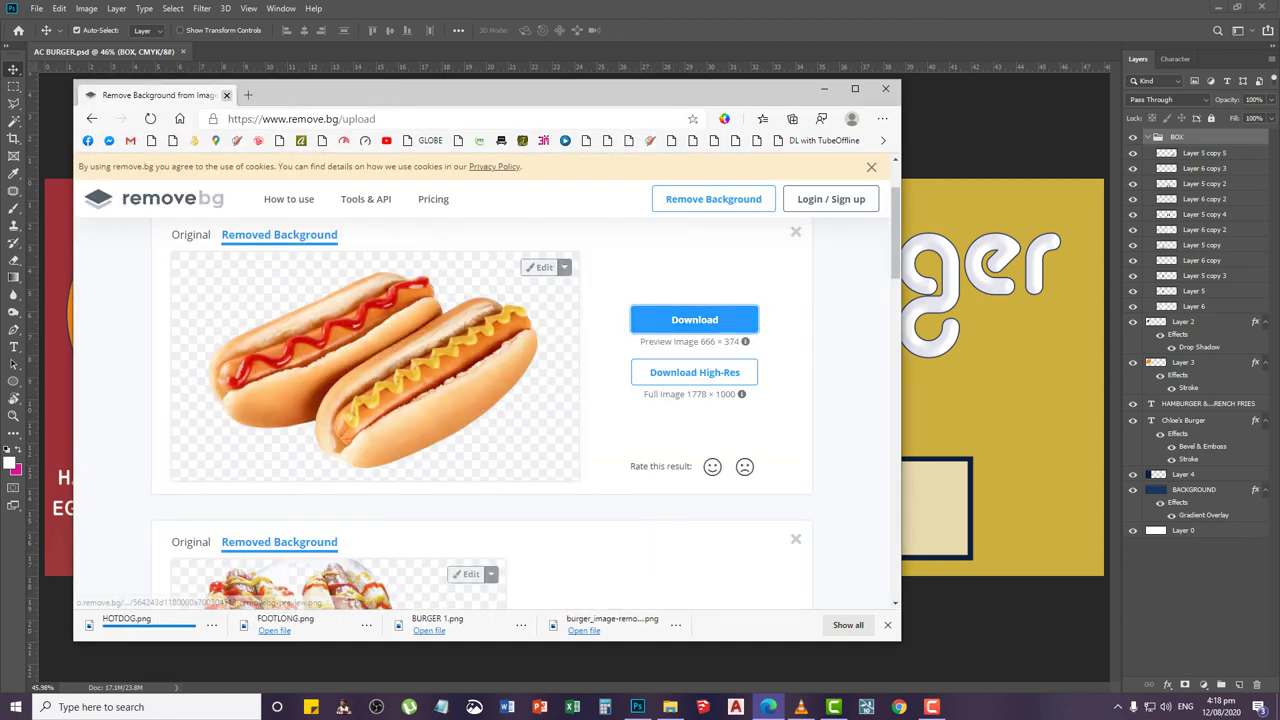
Search the web for "egg sandwich" in a new browser tab and show the image results
click(248, 95)
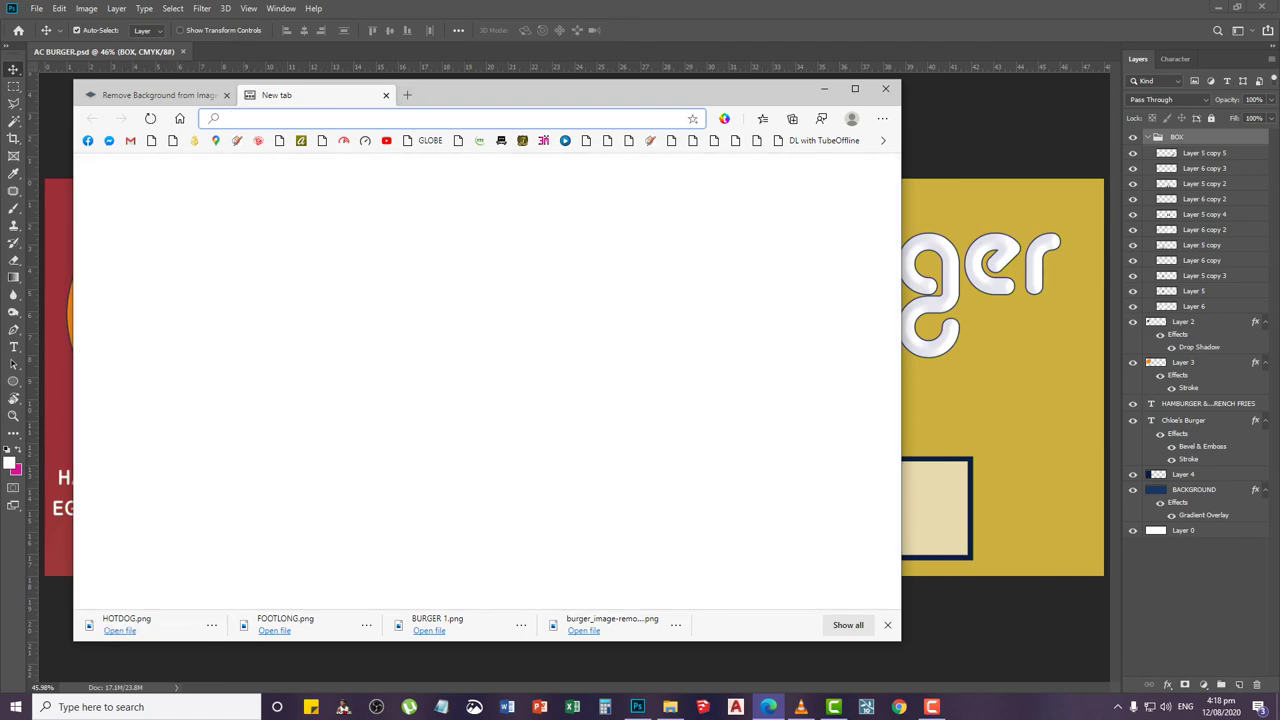
text(EG SA)
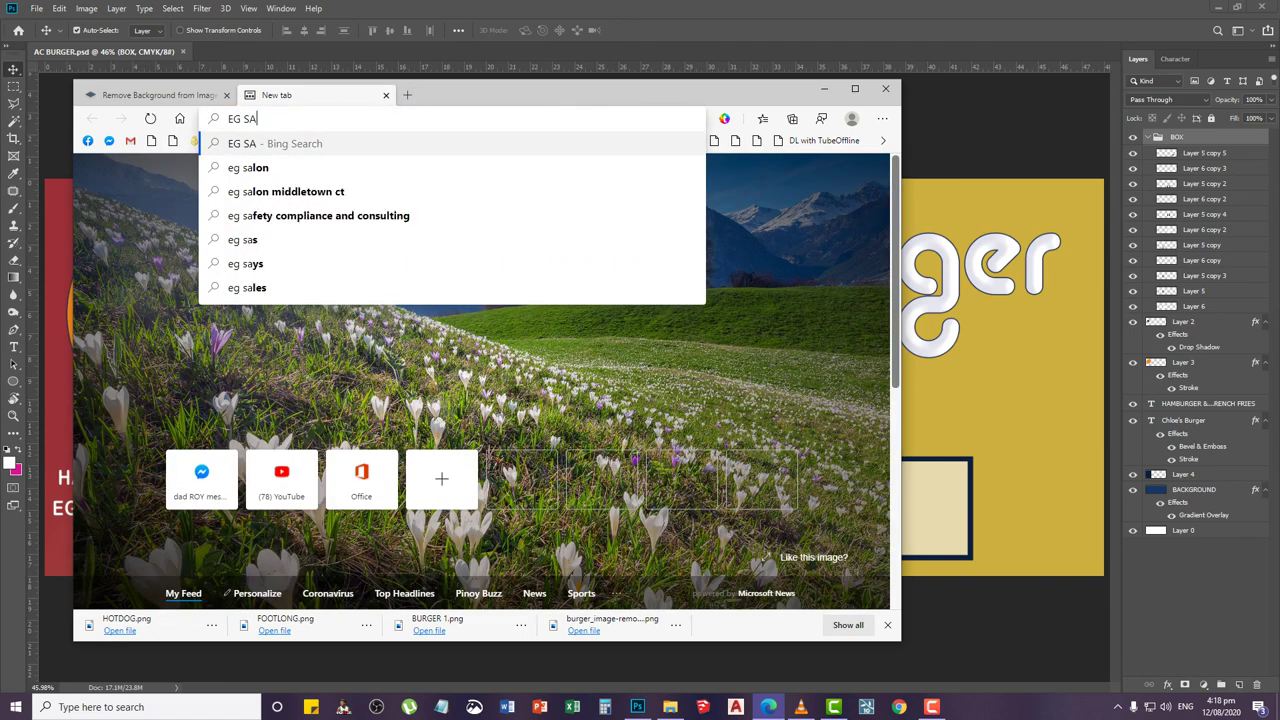
text(NWICH)
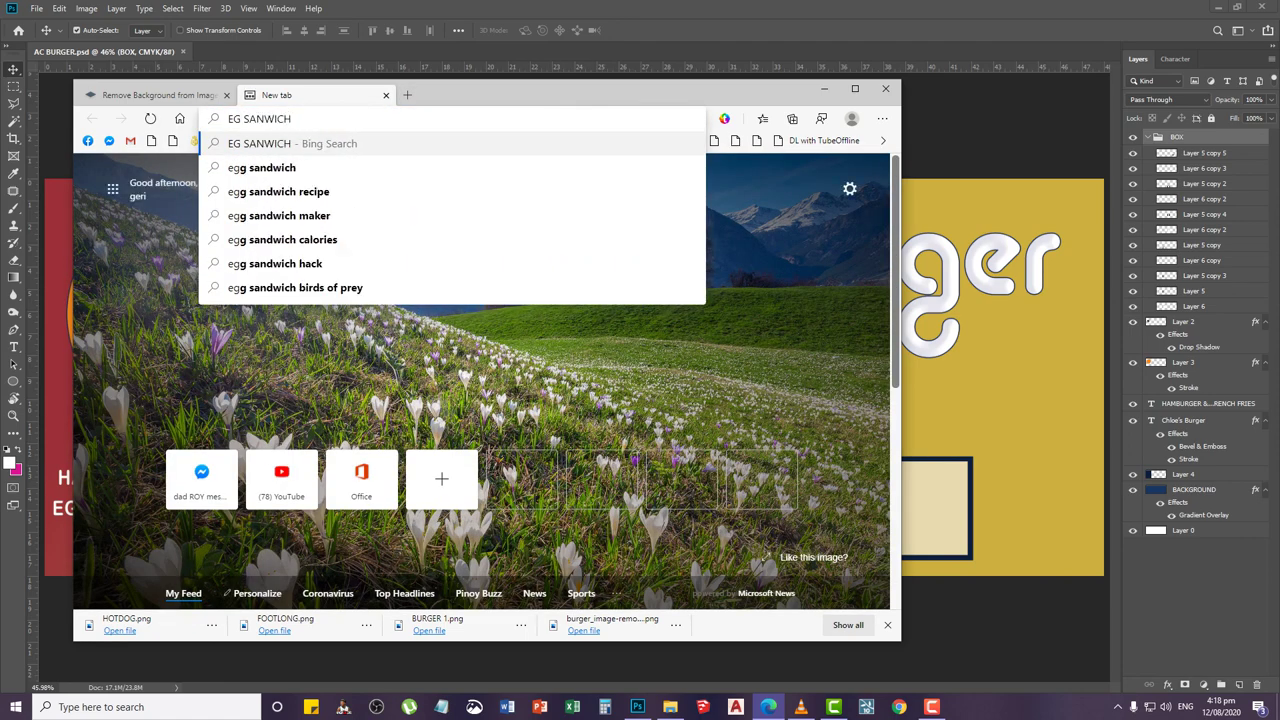
click(210, 168)
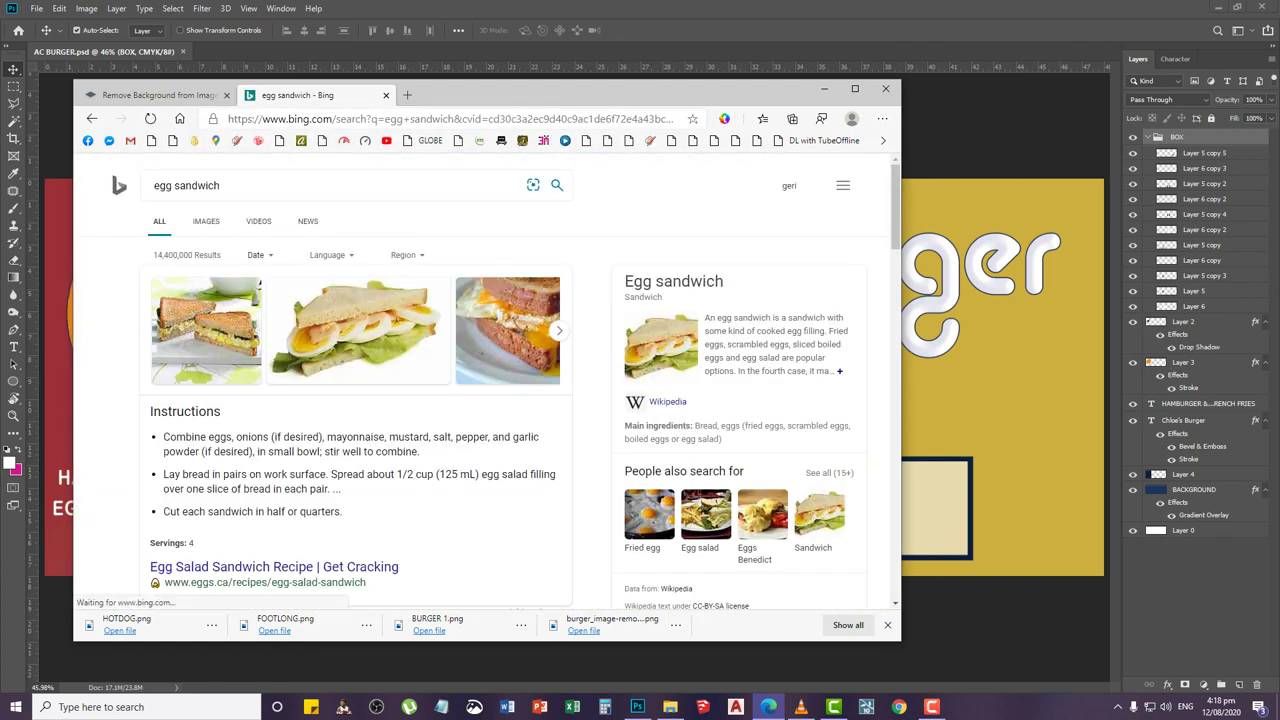
click(206, 221)
scroll(286, 262, down, 3)
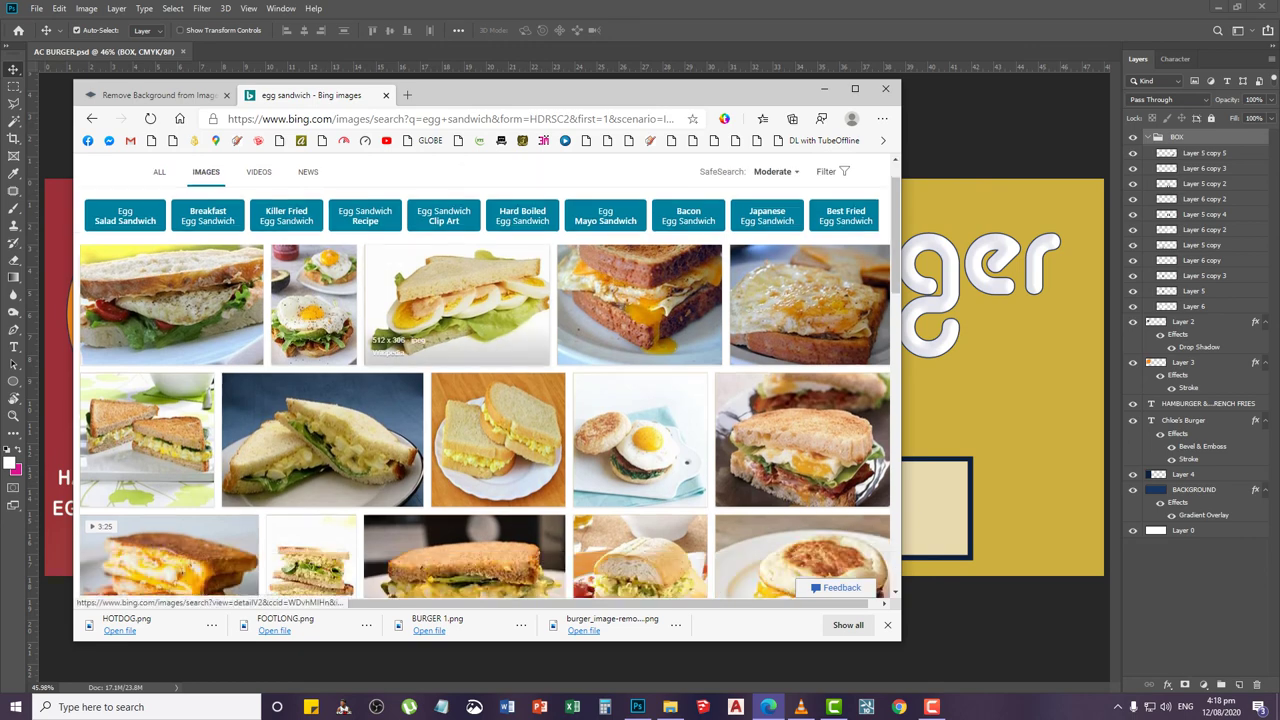
scroll(286, 262, up, 3)
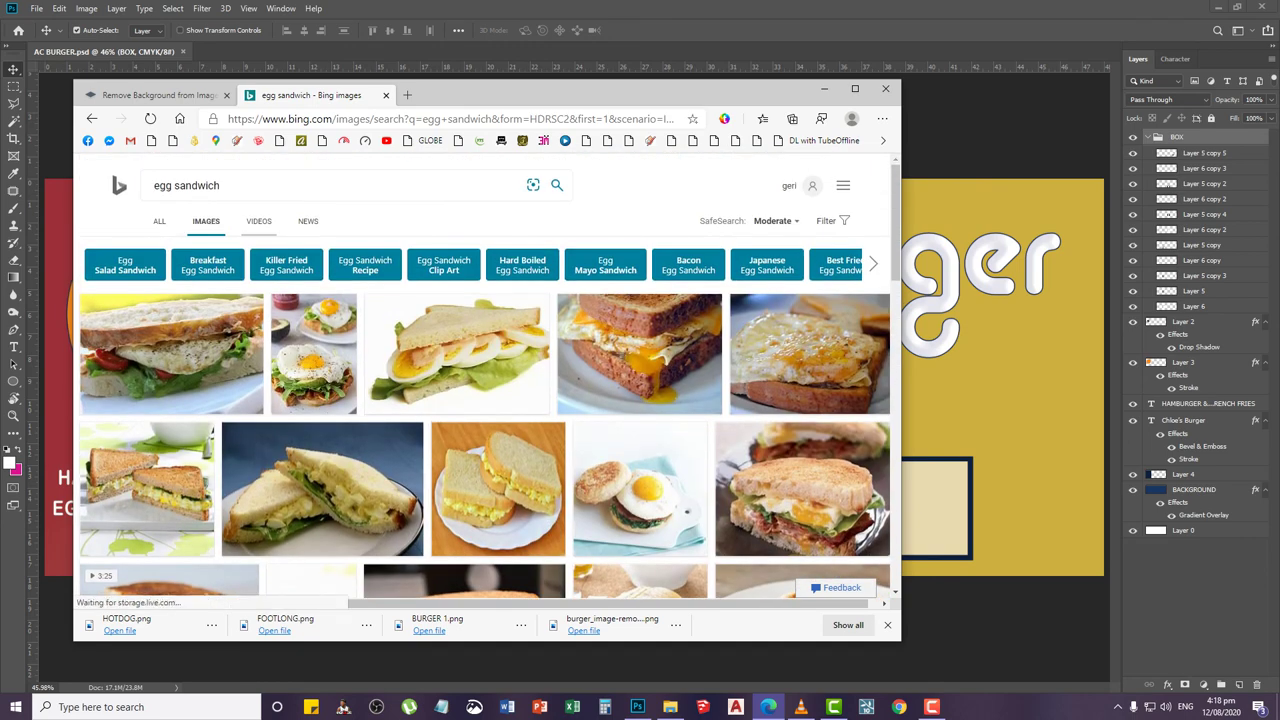
Refine the image search to "egg sandwich ORIGINAL"
click(270, 185)
text(ORIGINA)
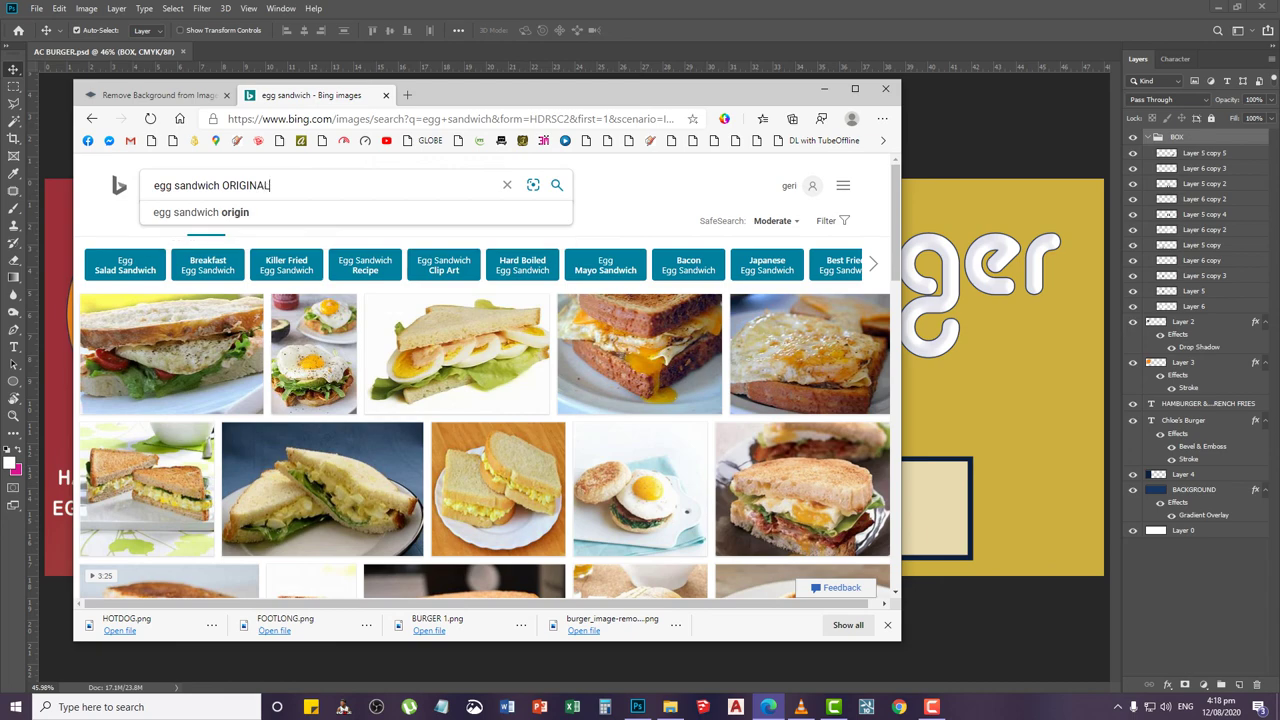
text(L)
key(Return)
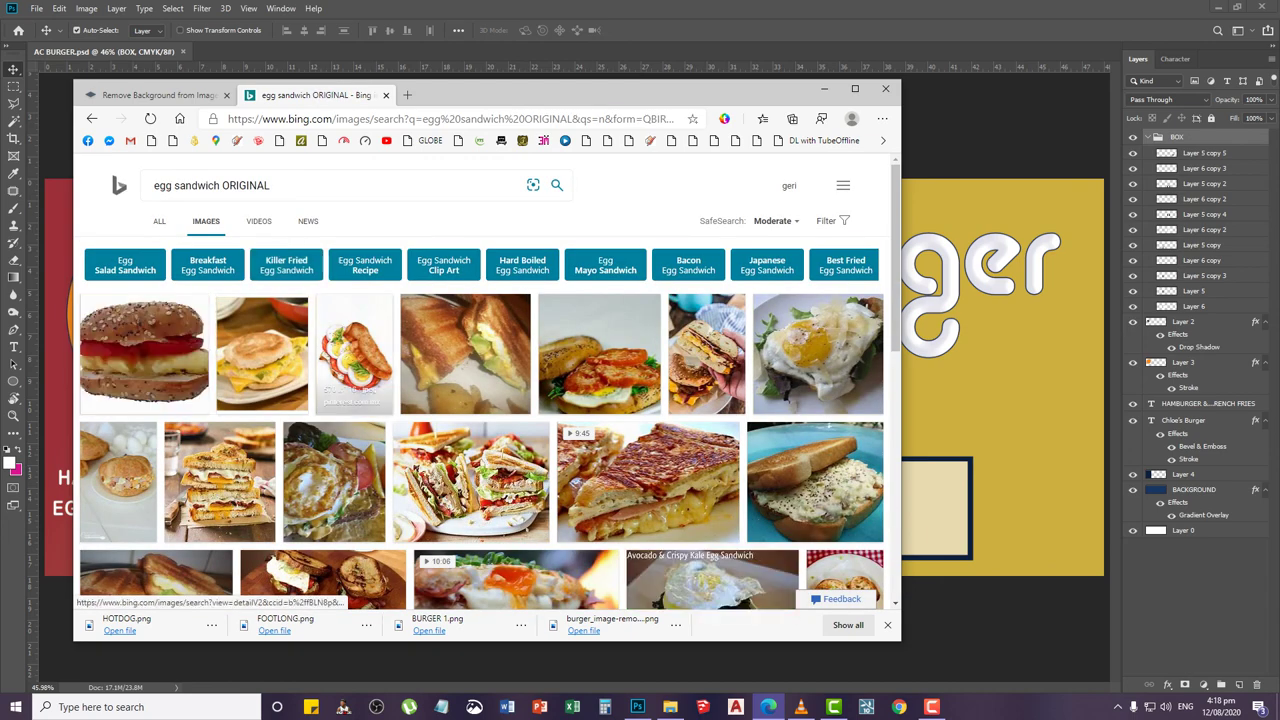
Look through the image results for a suitable egg sandwich photo, loading more images, and close the search tab
scroll(484, 420, down, 10)
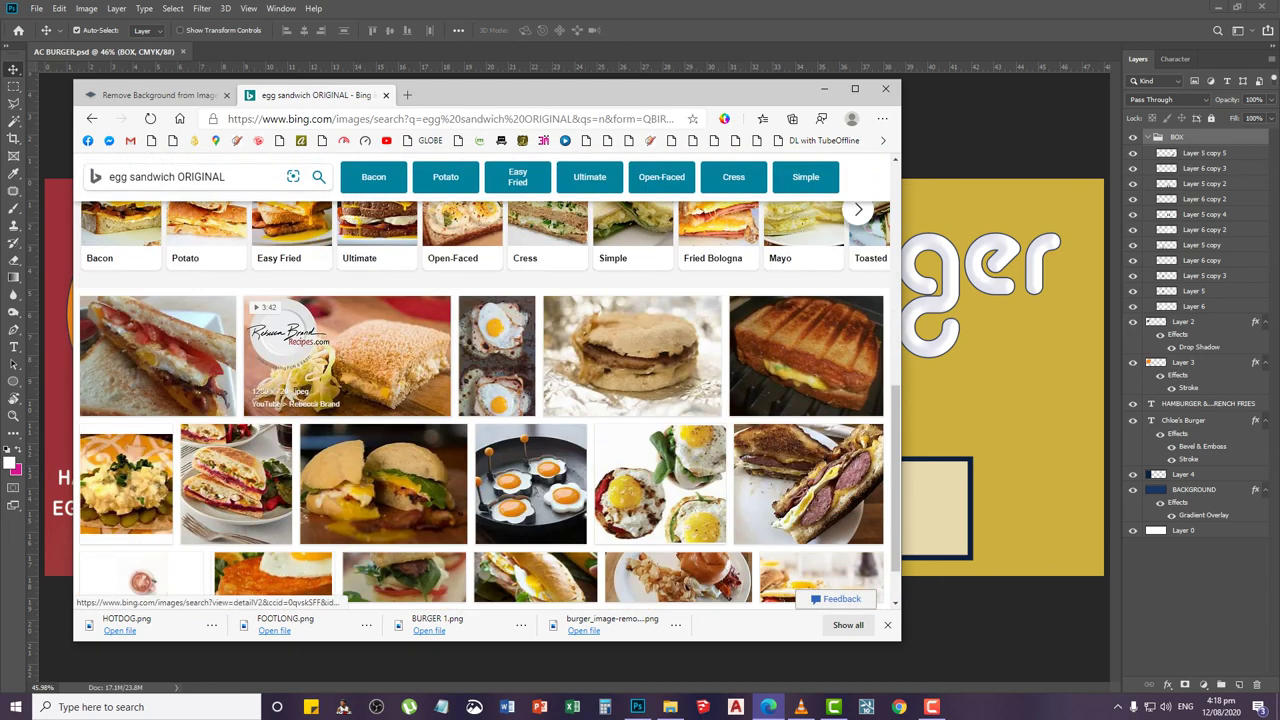
scroll(484, 420, down, 3)
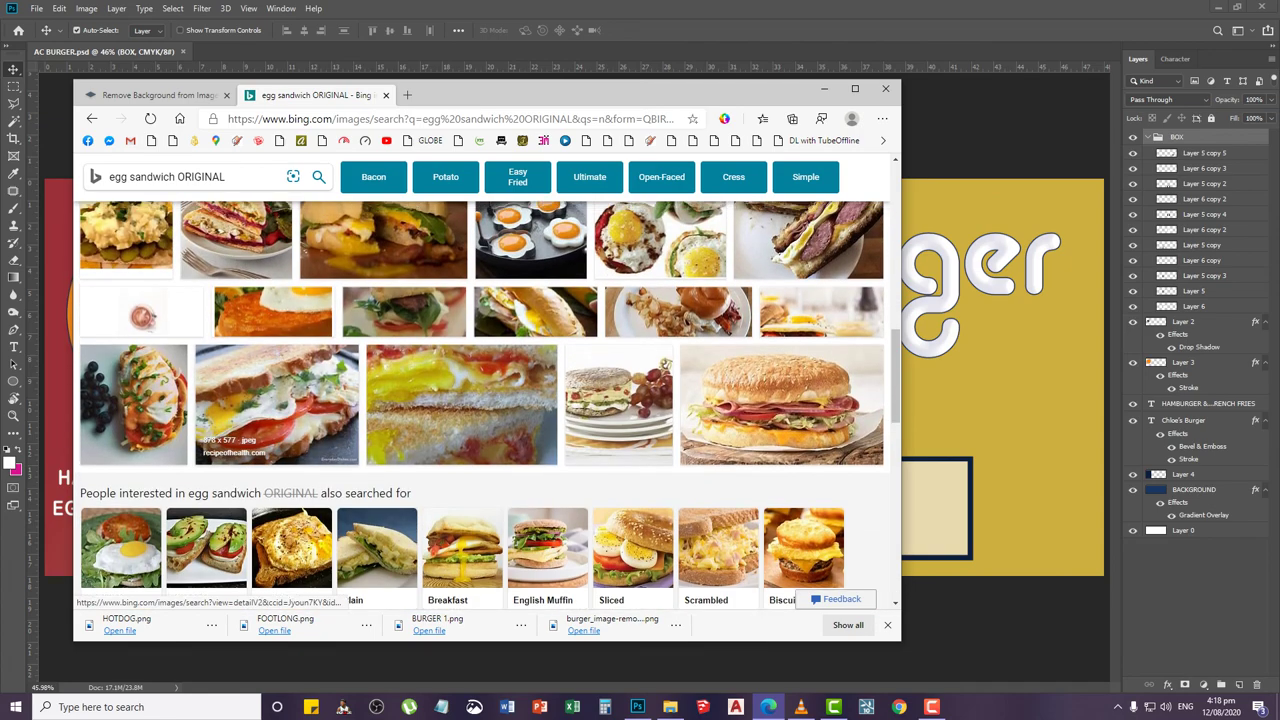
scroll(484, 420, up, 13)
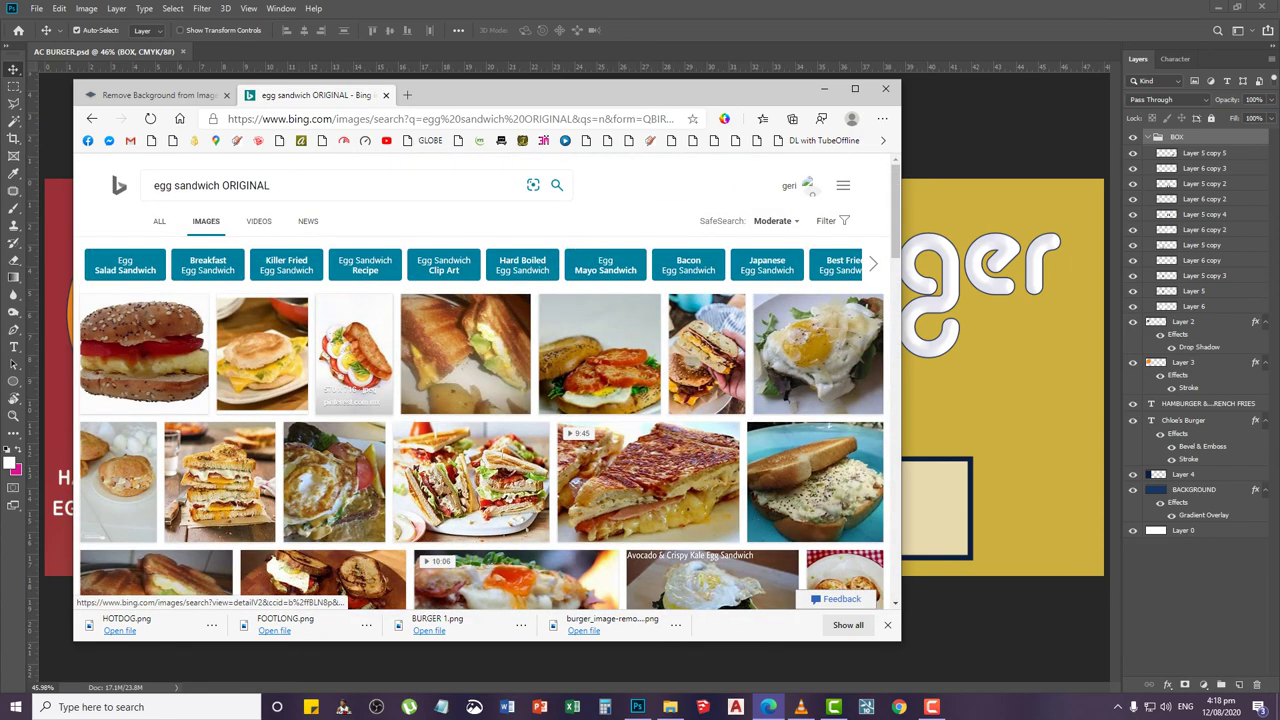
scroll(484, 420, down, 12)
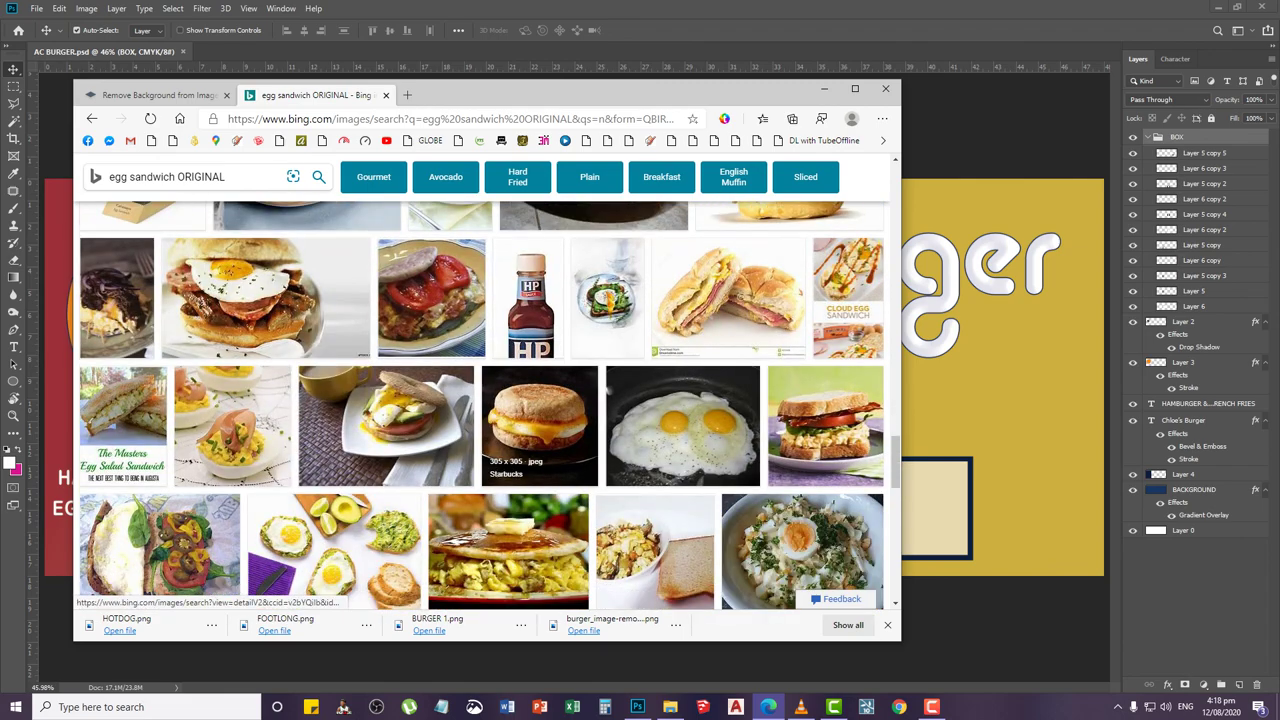
scroll(484, 420, down, 2)
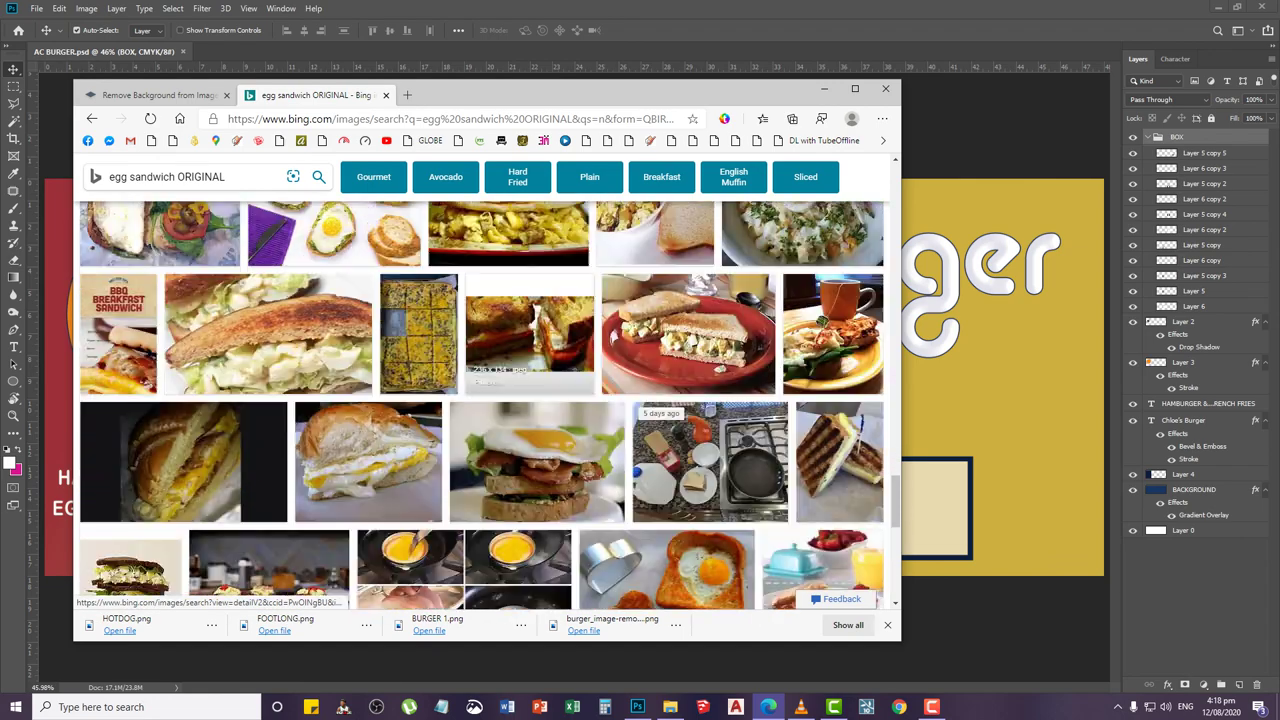
scroll(484, 420, down, 4)
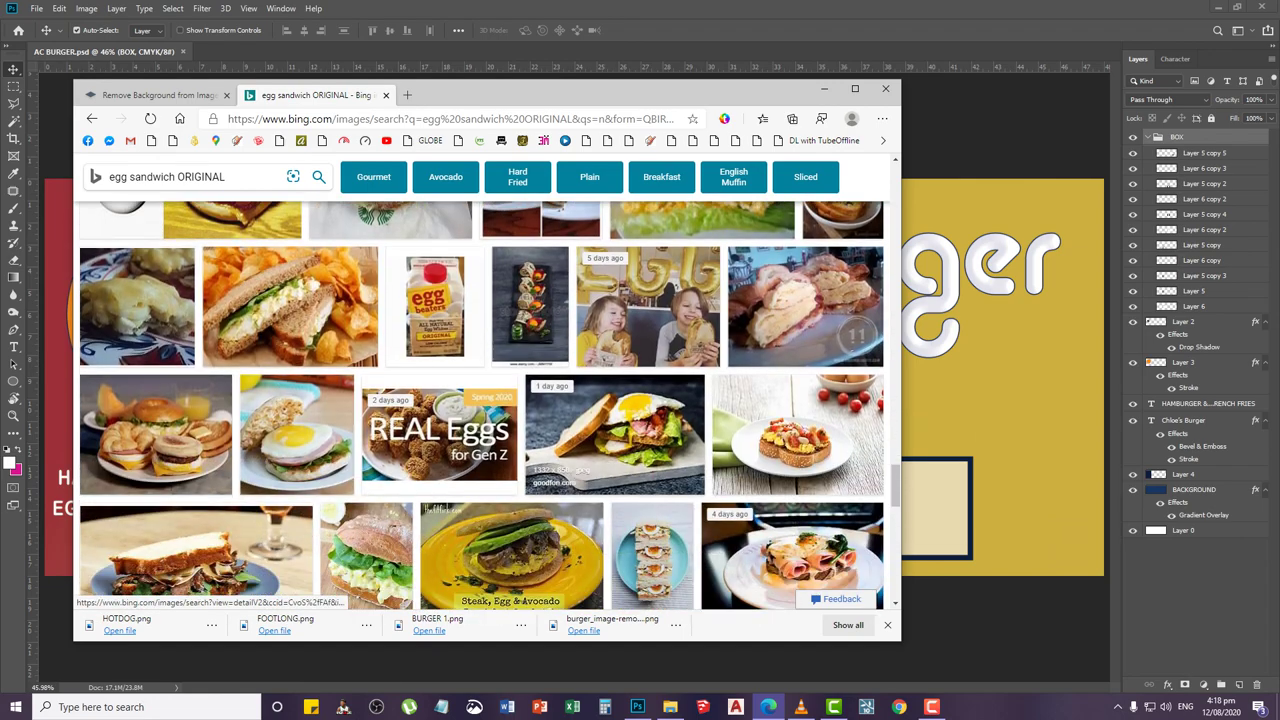
scroll(484, 420, down, 2)
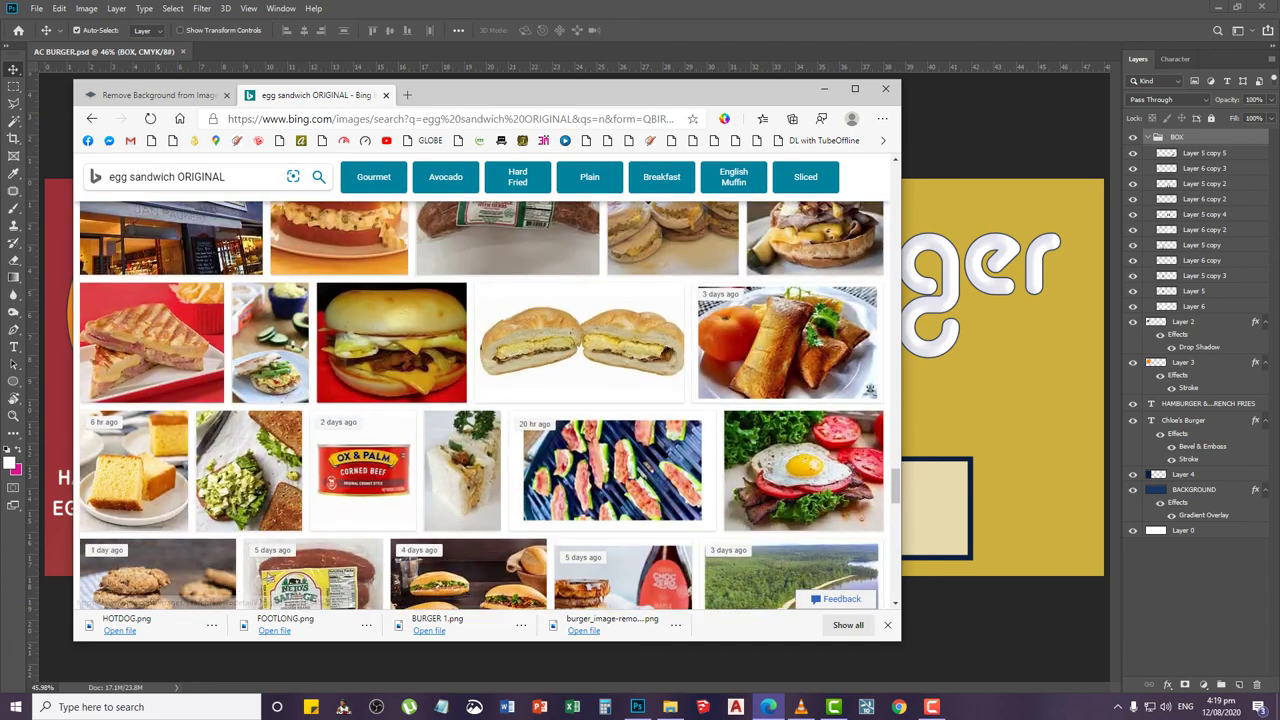
scroll(523, 380, down, 3)
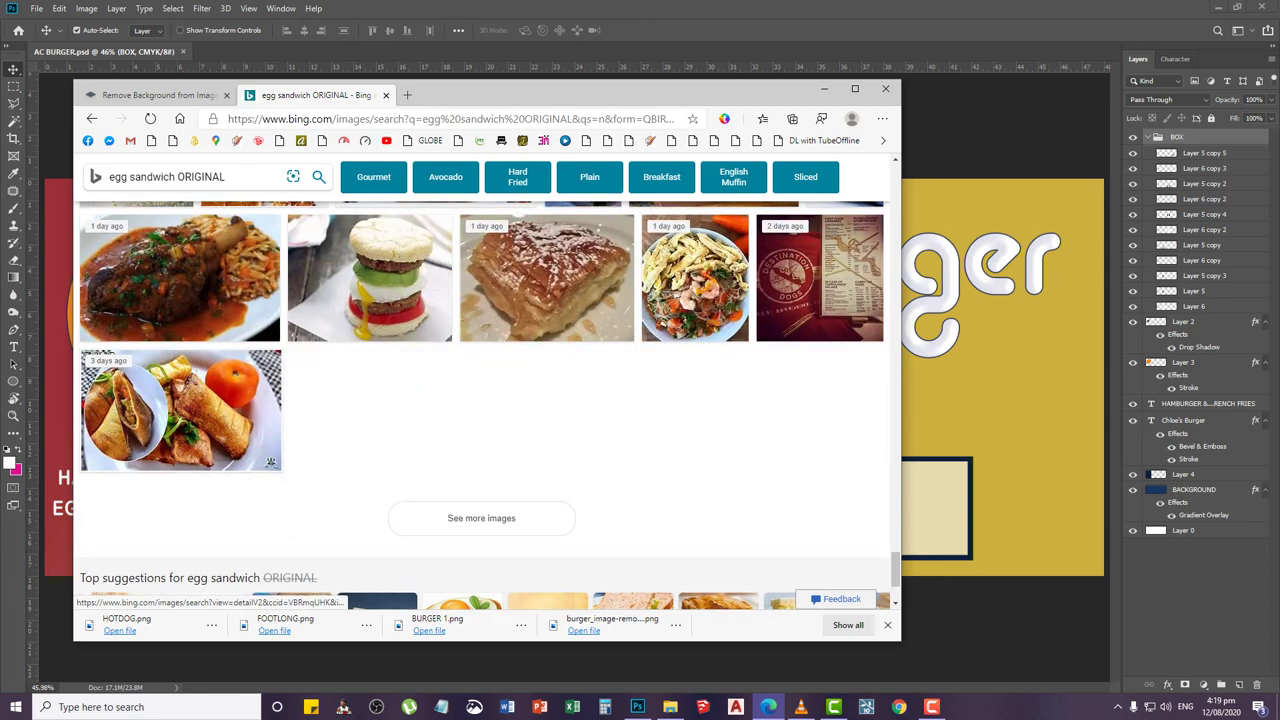
scroll(484, 400, down, 2)
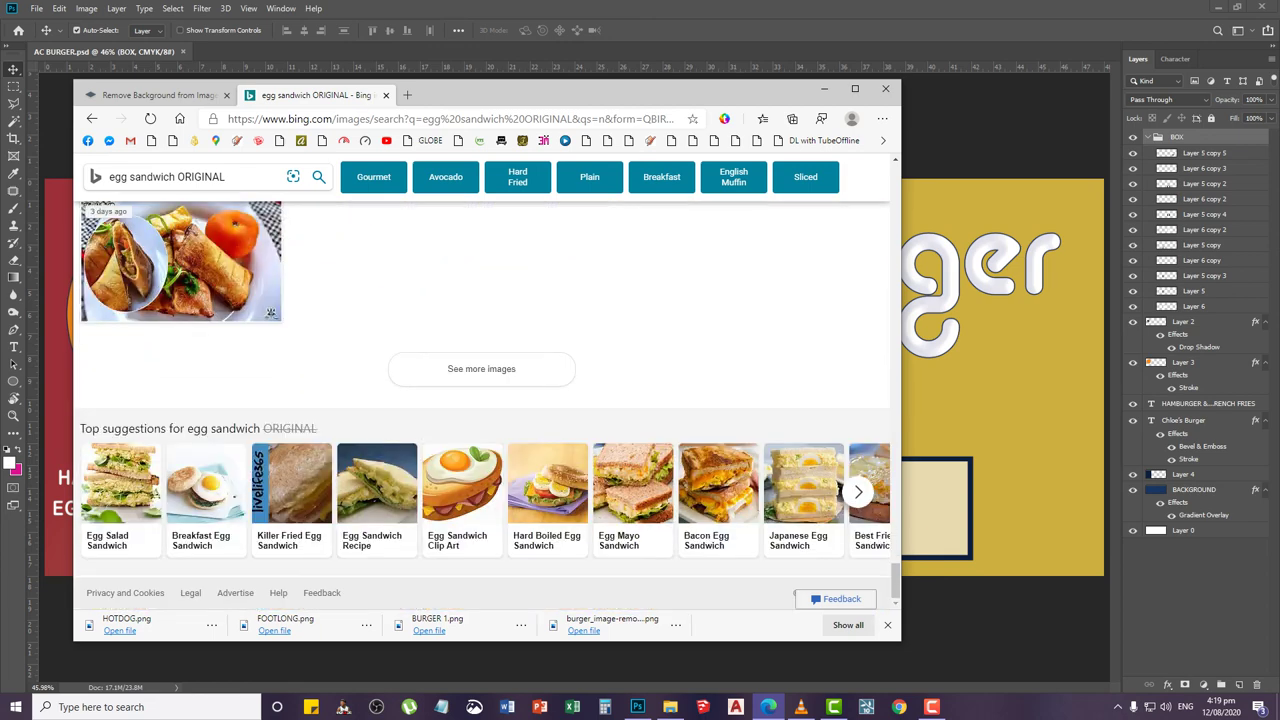
click(482, 370)
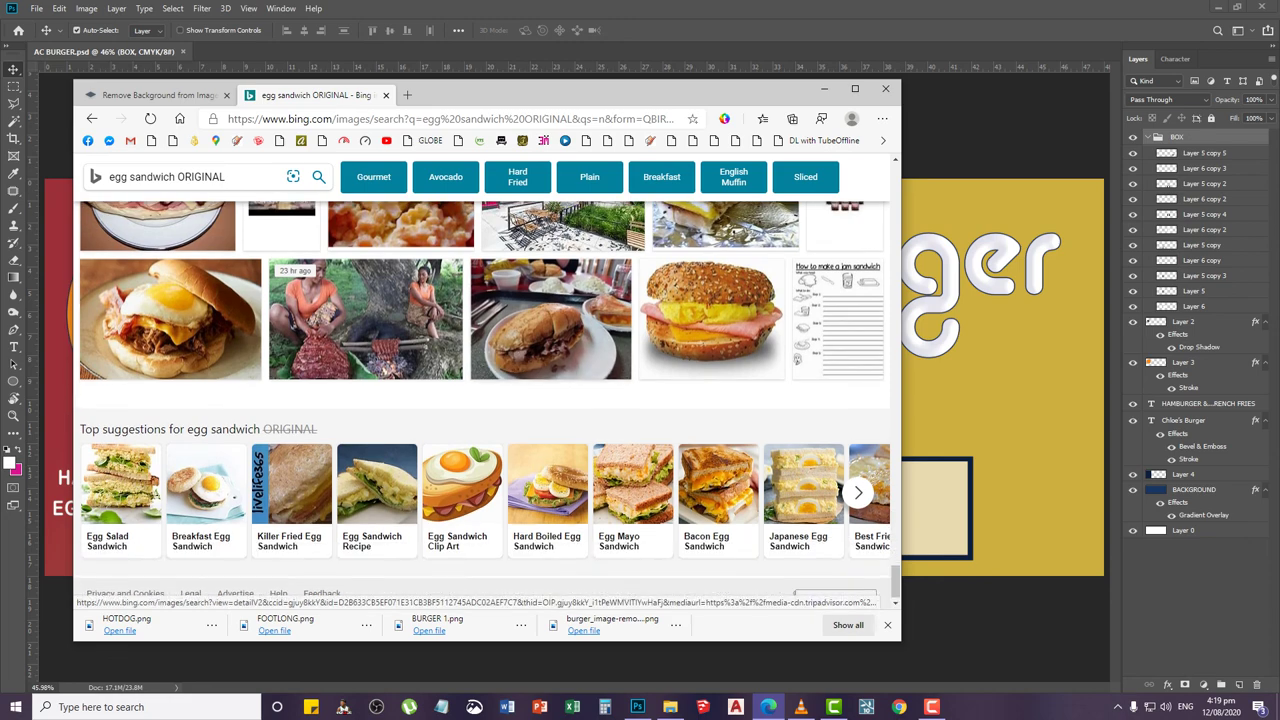
scroll(550, 350, up, 2)
scroll(480, 400, up, 2)
scroll(480, 400, down, 2)
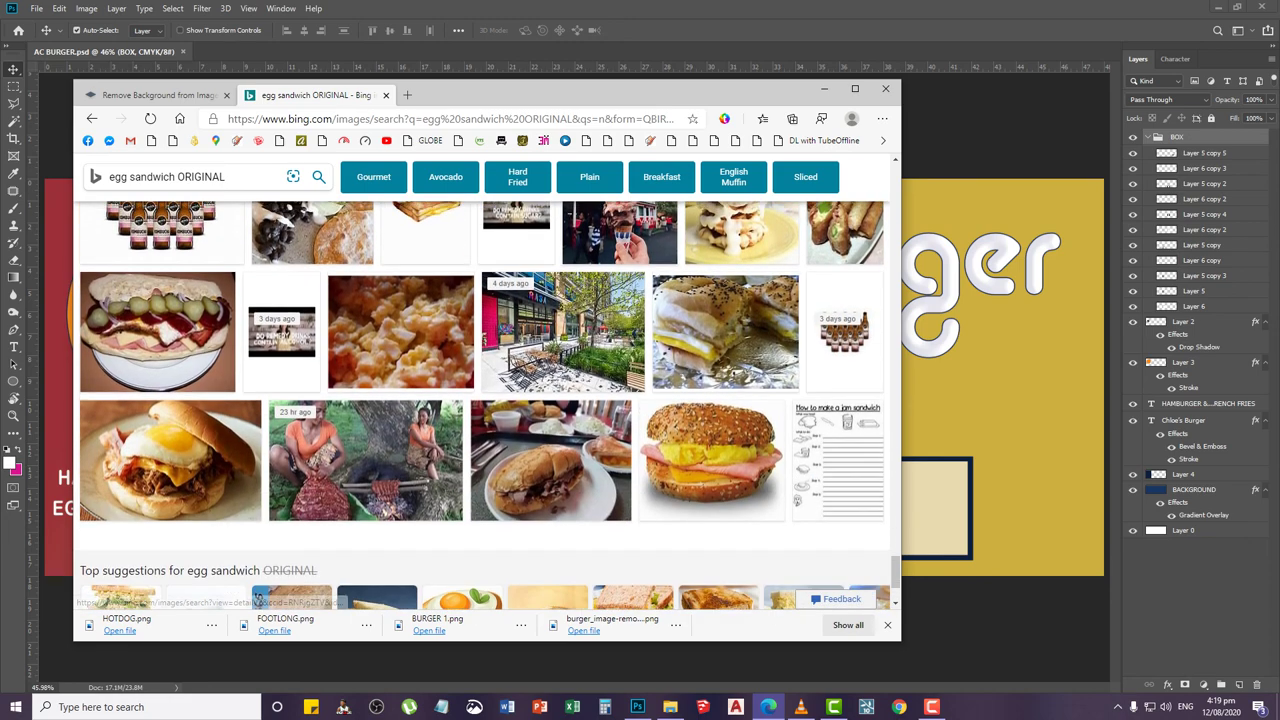
scroll(480, 400, up, 1)
scroll(480, 400, up, 10)
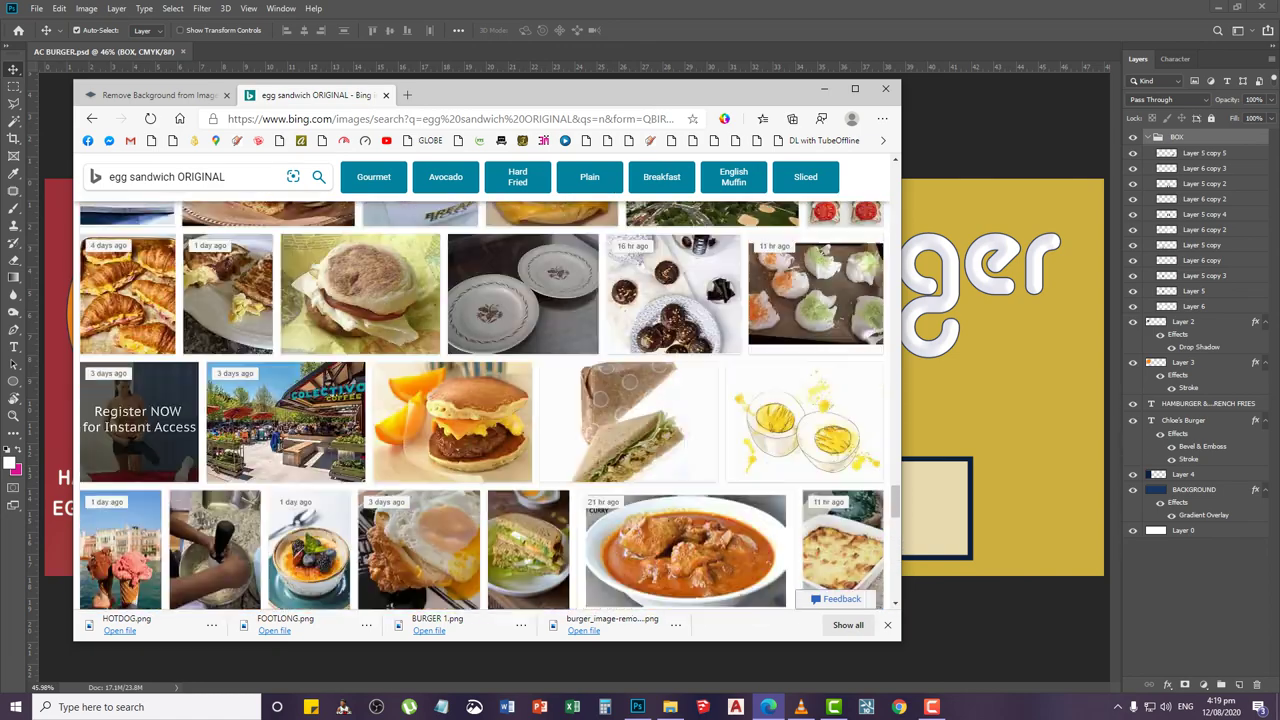
key(ctrl+w)
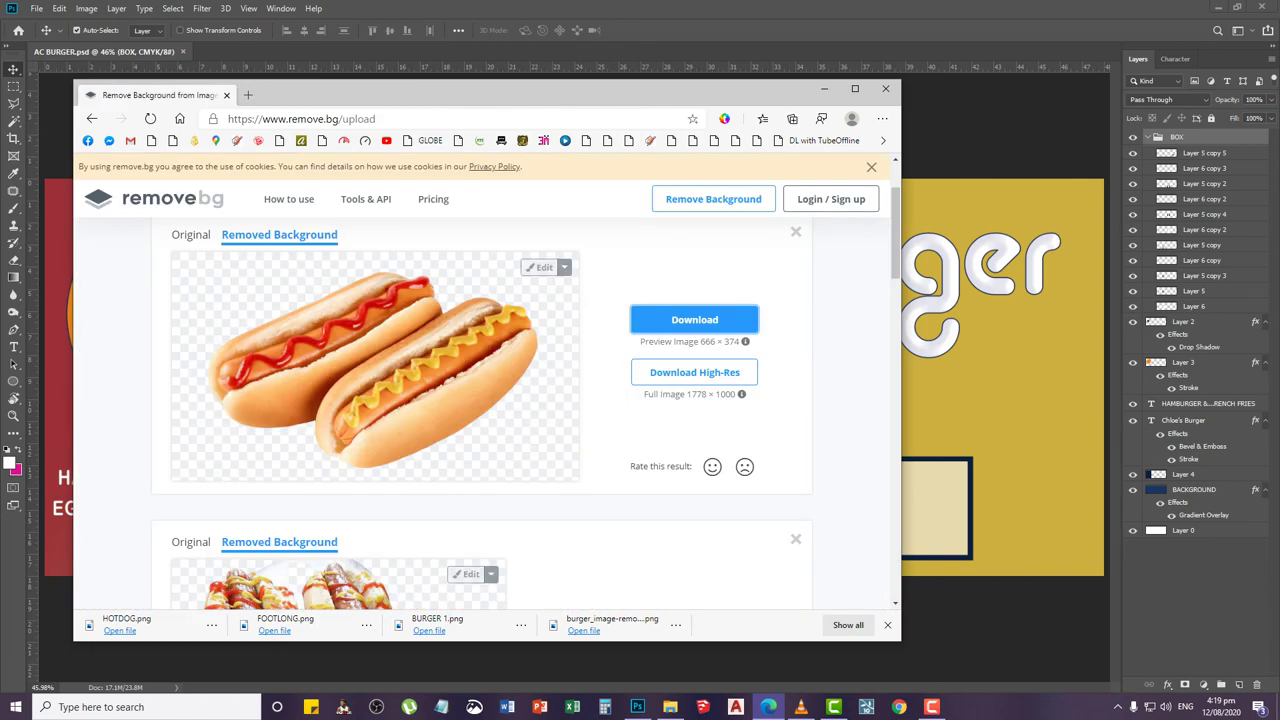
Find Google through a web search in a new browser tab and open its home page
key(ctrl+t)
text(GOO)
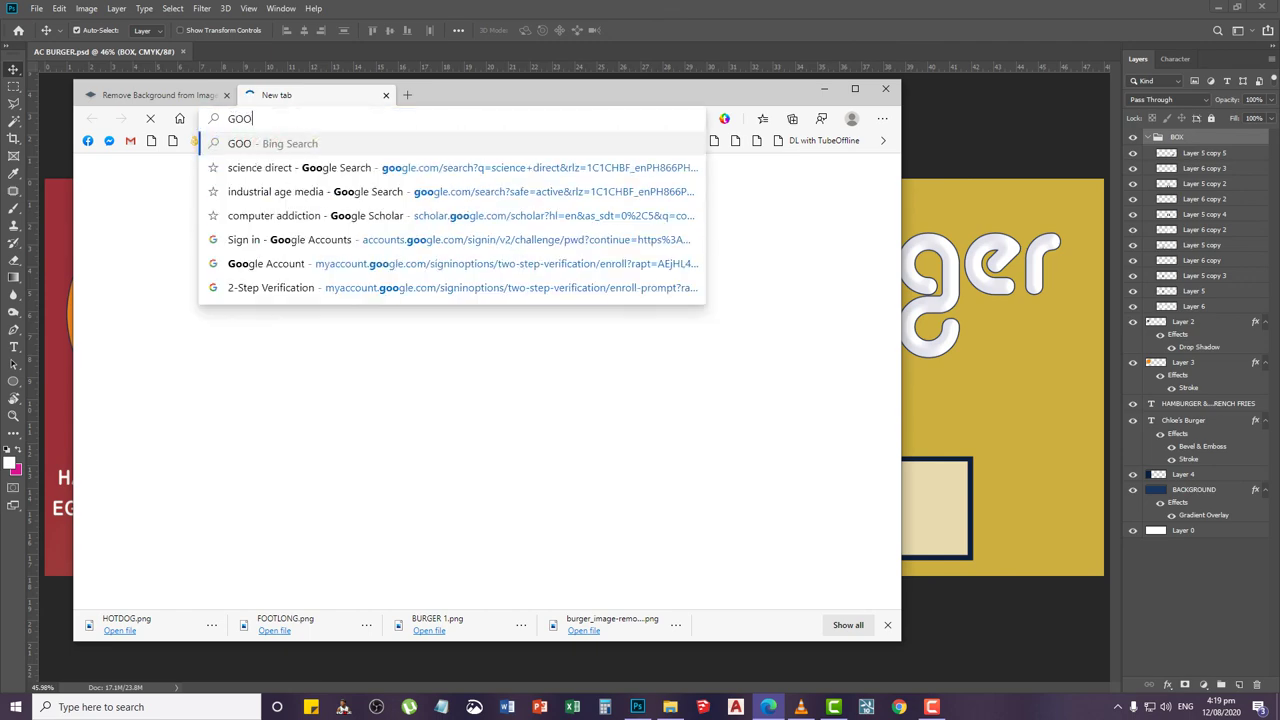
text(gle)
key(Return)
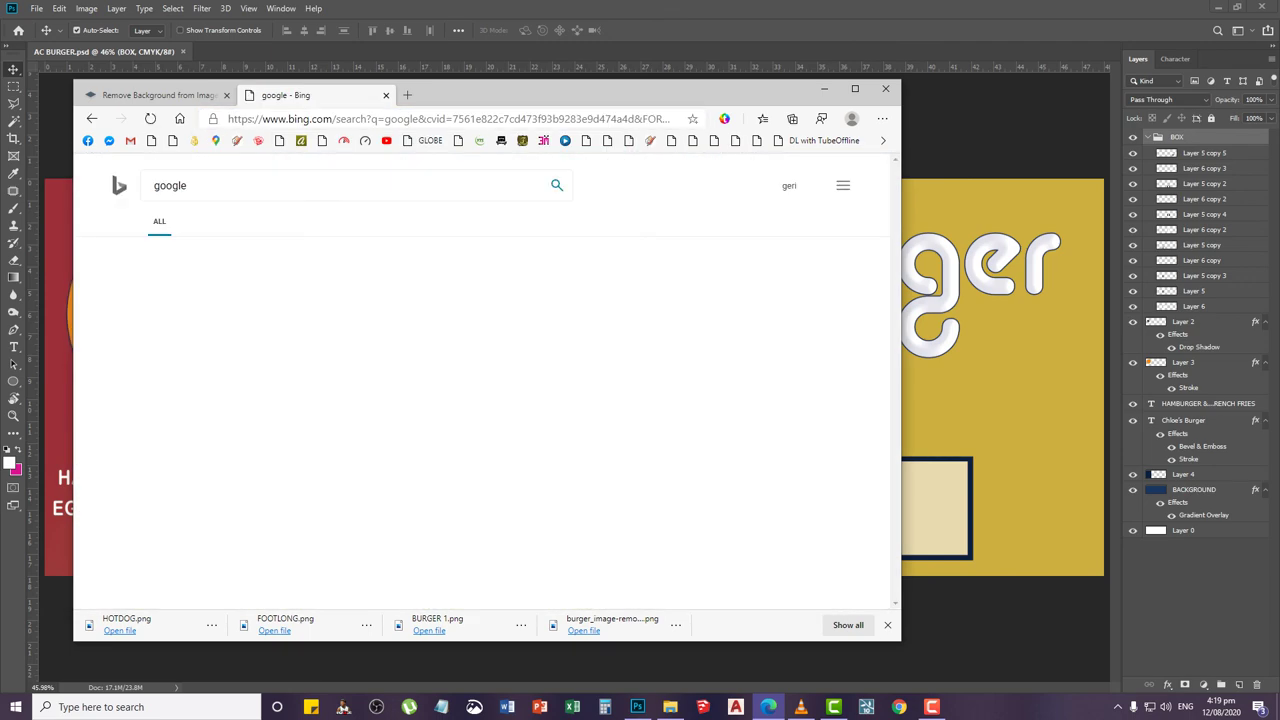
click(174, 355)
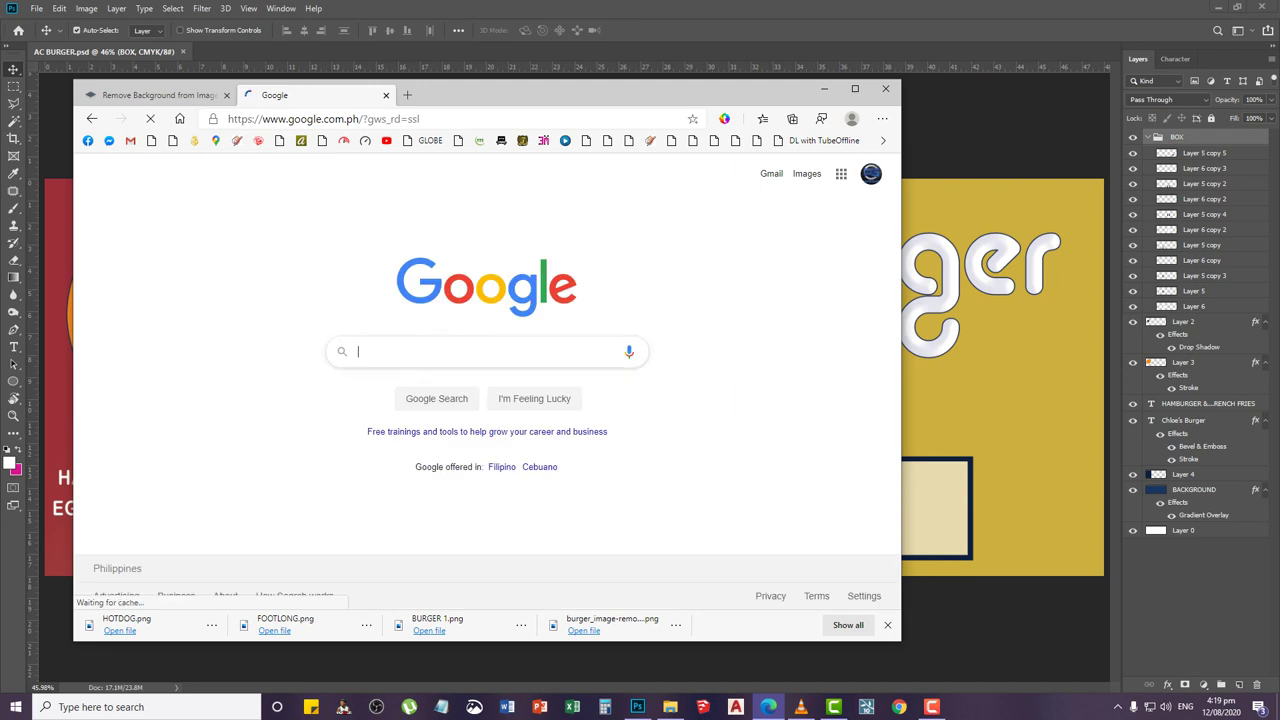
Search Google Images for "EGG SANDWICH" and narrow the results to "simple"
text(EGG SAN)
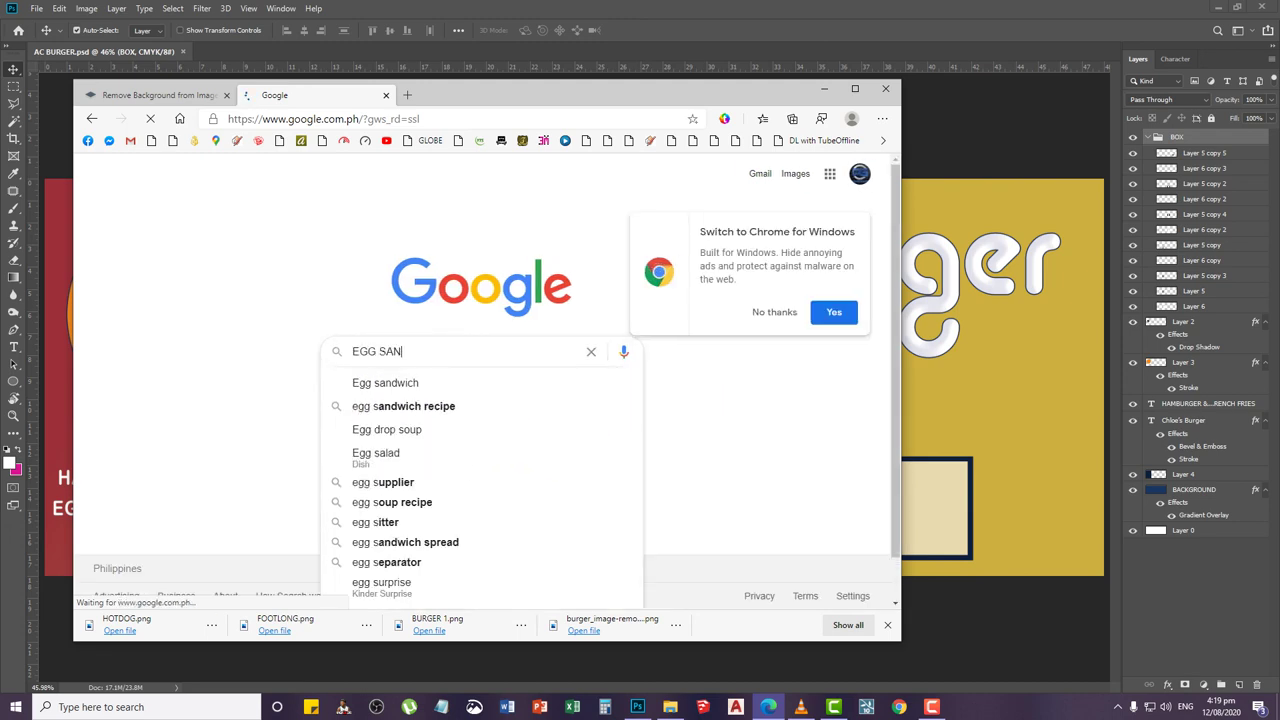
text(DWICH)
key(Return)
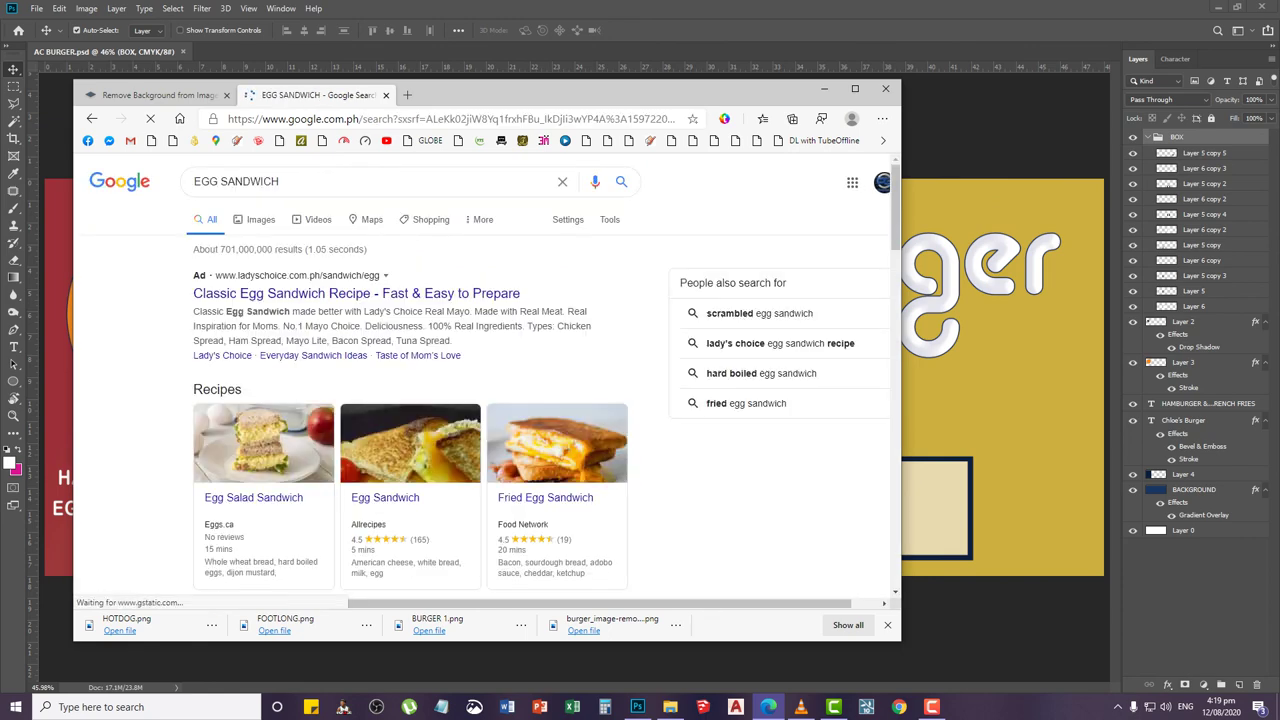
click(255, 219)
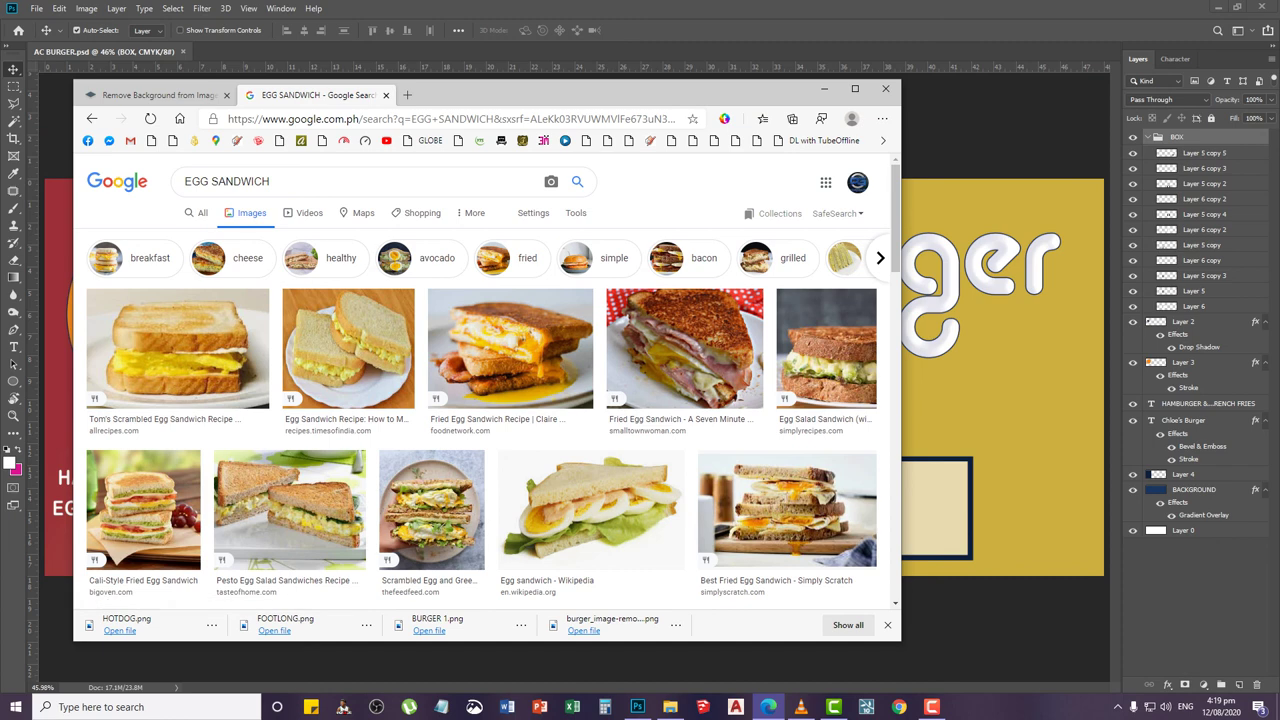
click(602, 259)
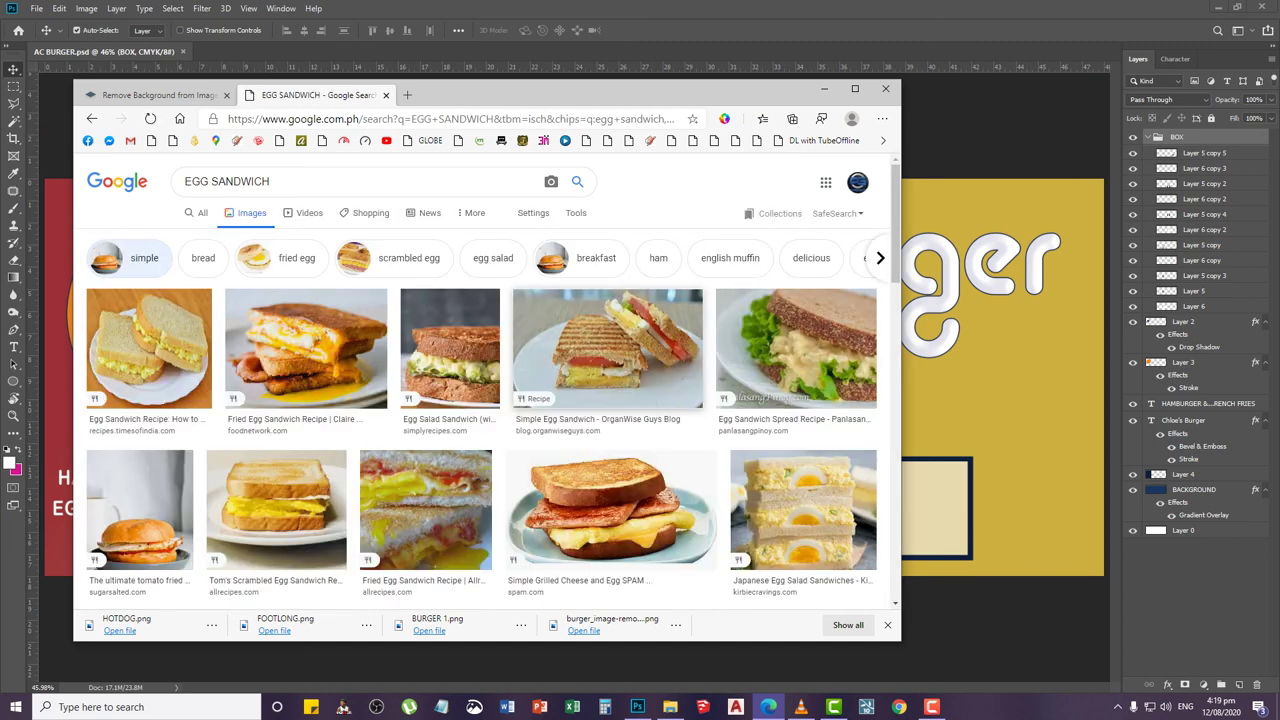
Examine the simple egg sandwich photos and open the preview of the ultimate tomato fried egg sandwich from sugarsalted.com
scroll(490, 380, down, 8)
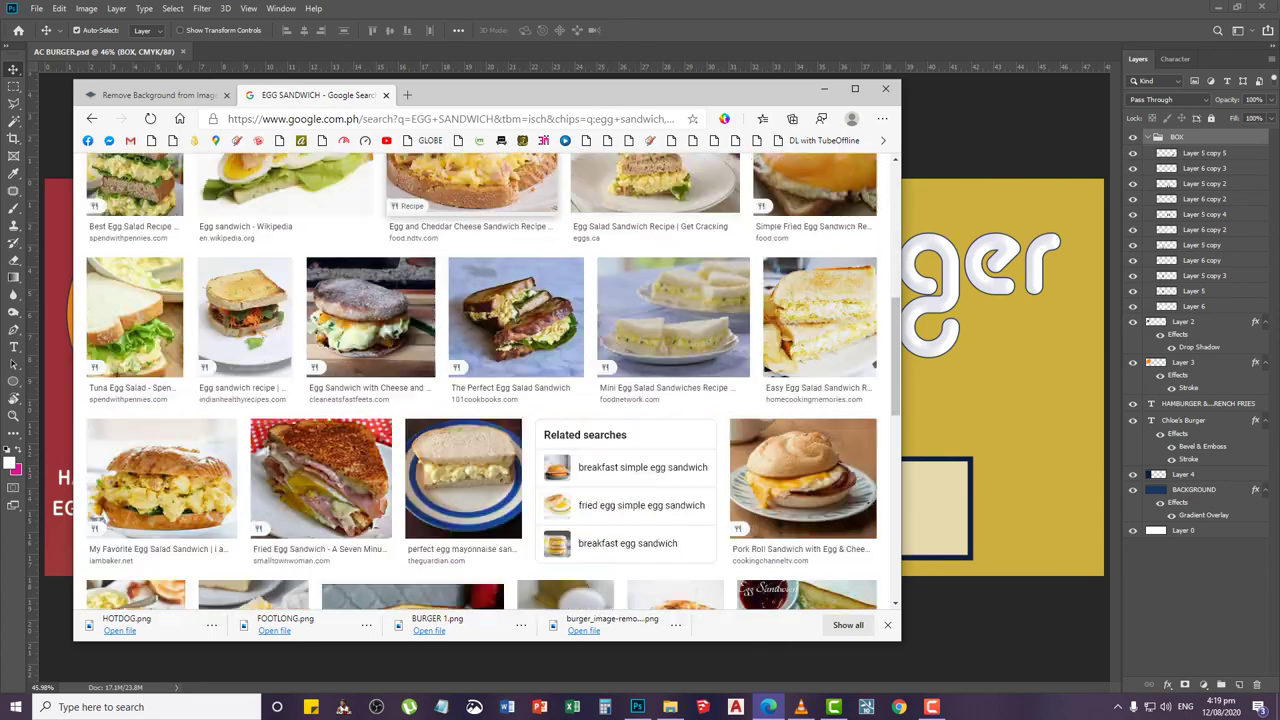
scroll(560, 490, down, 5)
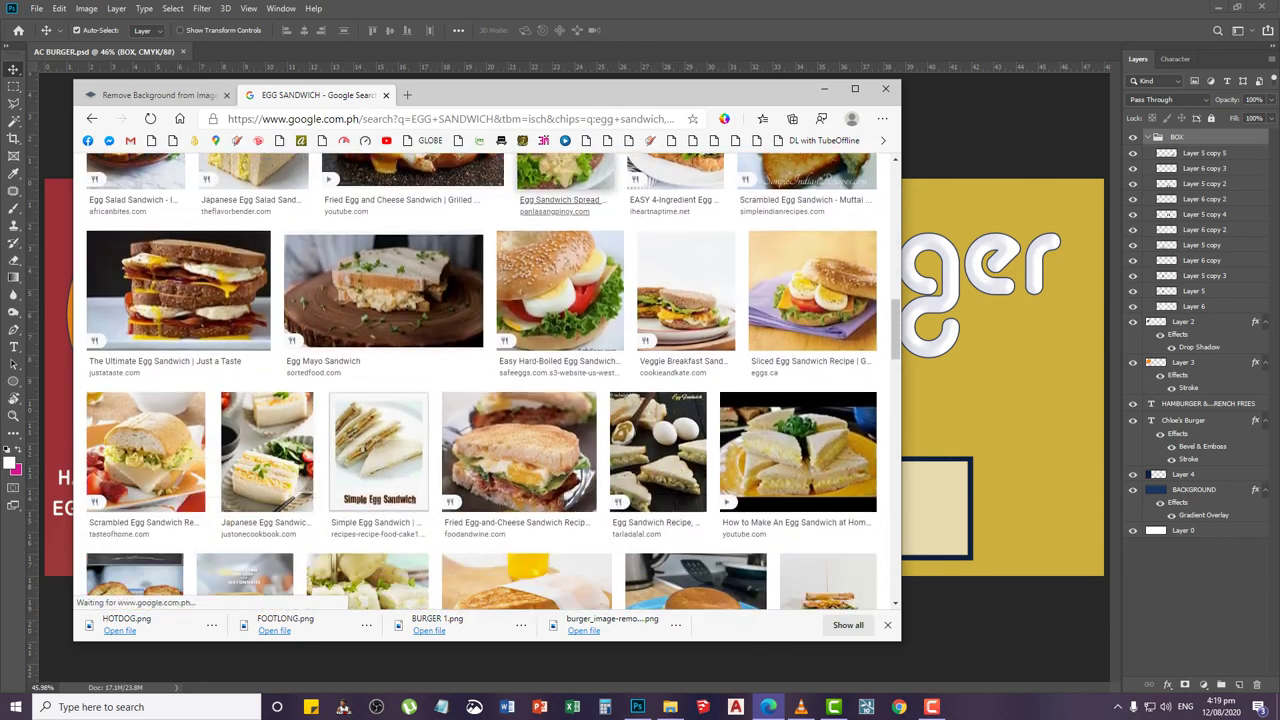
scroll(560, 490, up, 2)
scroll(560, 440, up, 2)
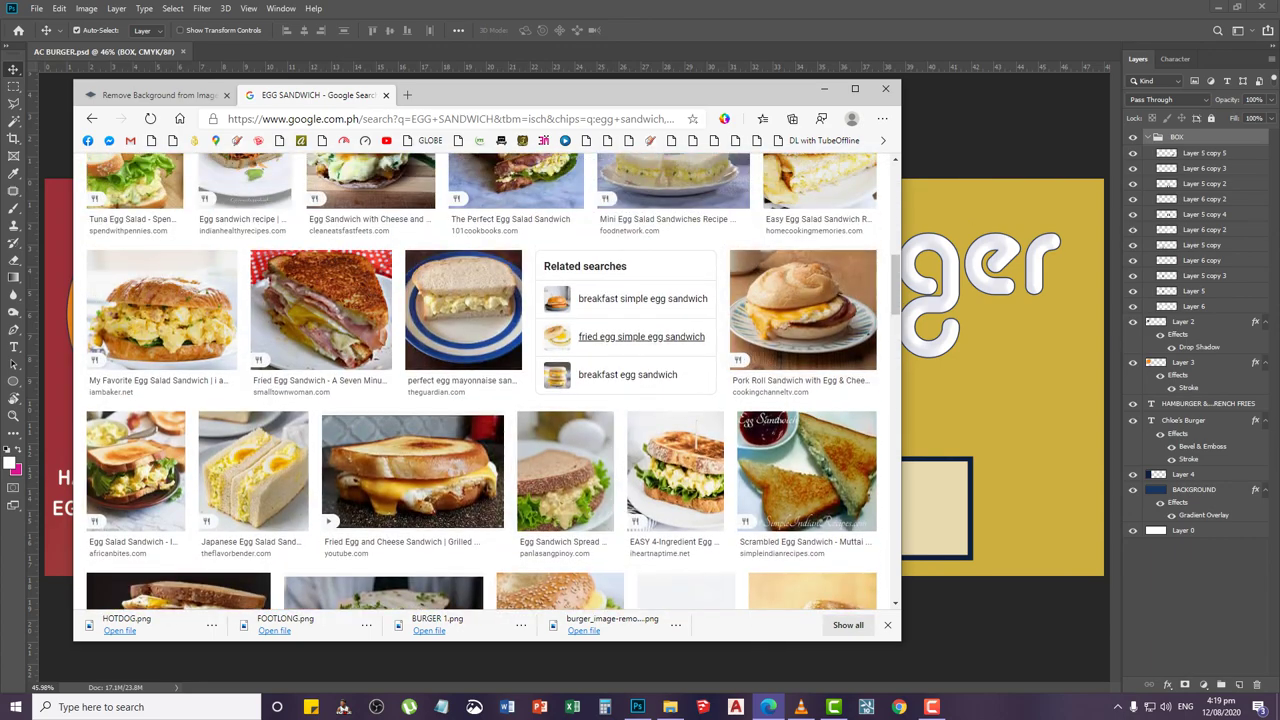
scroll(560, 440, down, 4)
scroll(490, 380, down, 2)
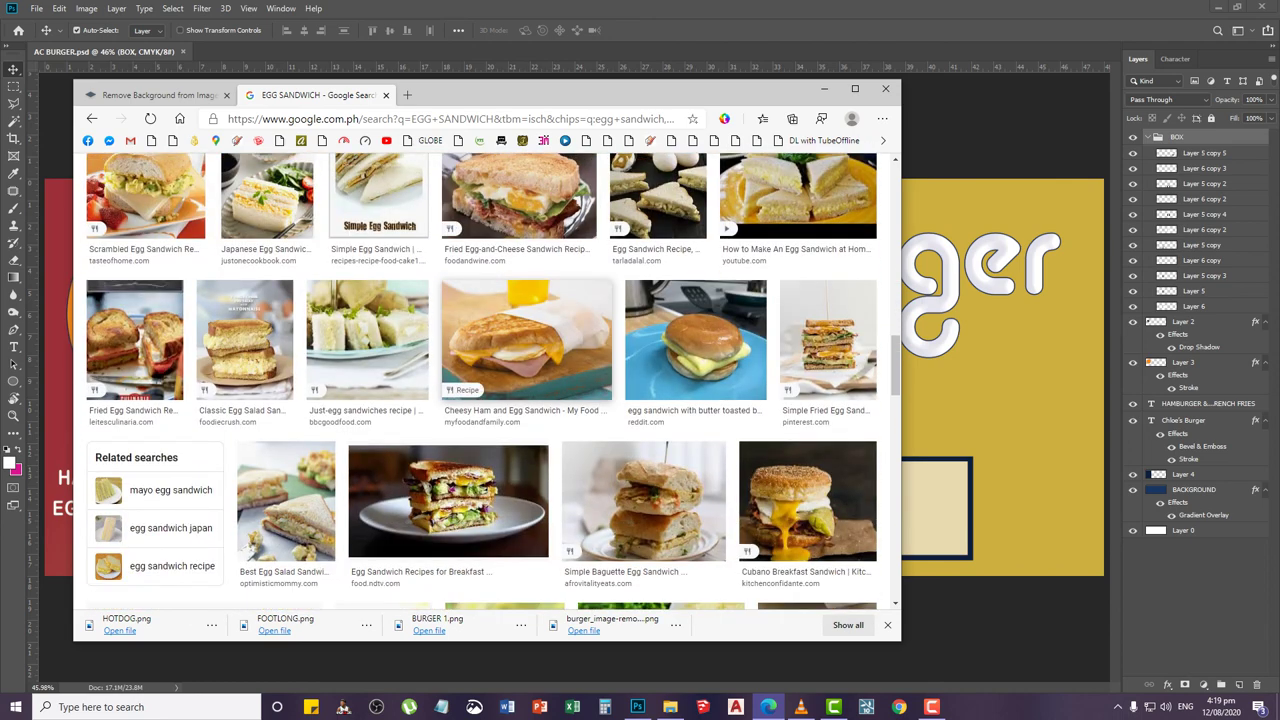
scroll(560, 430, down, 6)
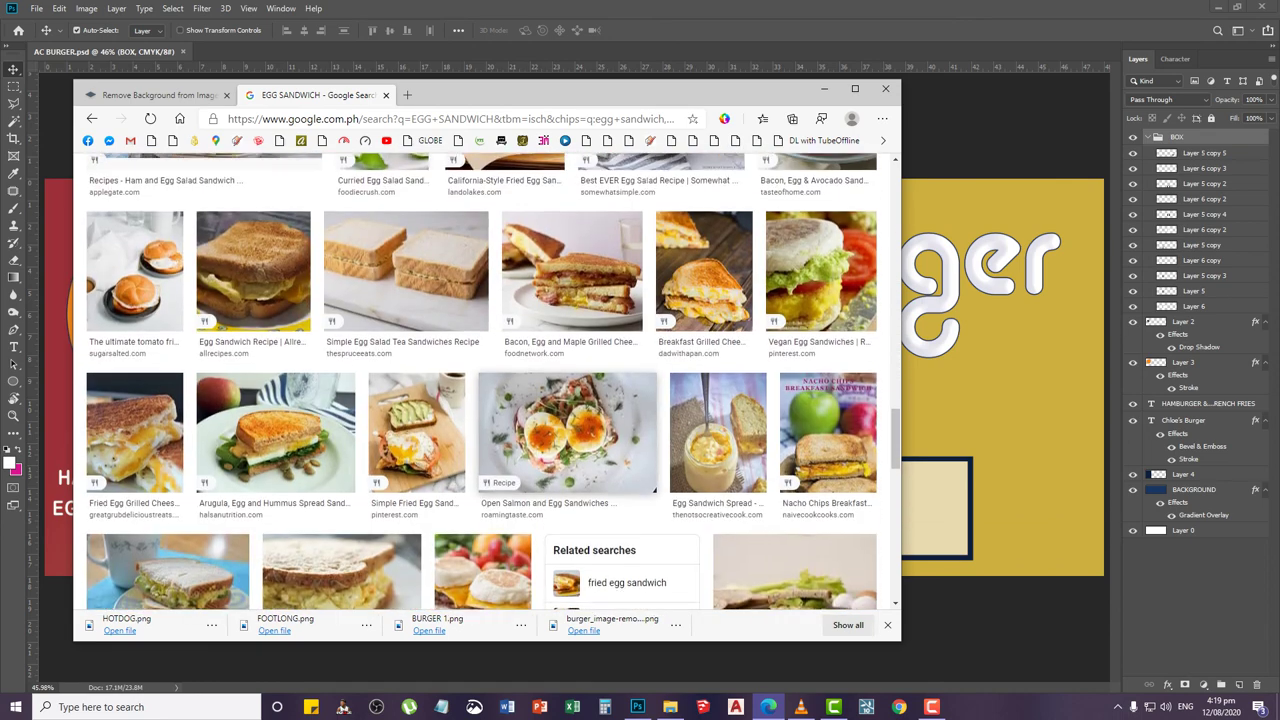
scroll(567, 430, down, 1)
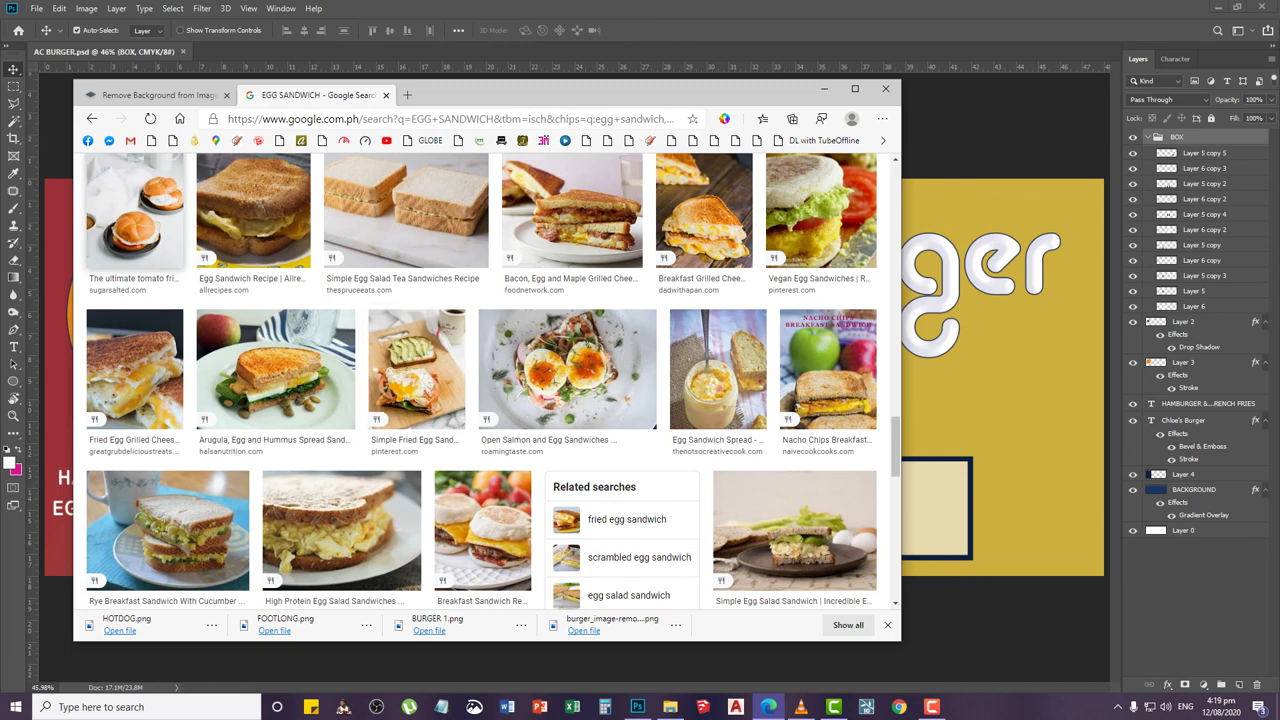
click(135, 215)
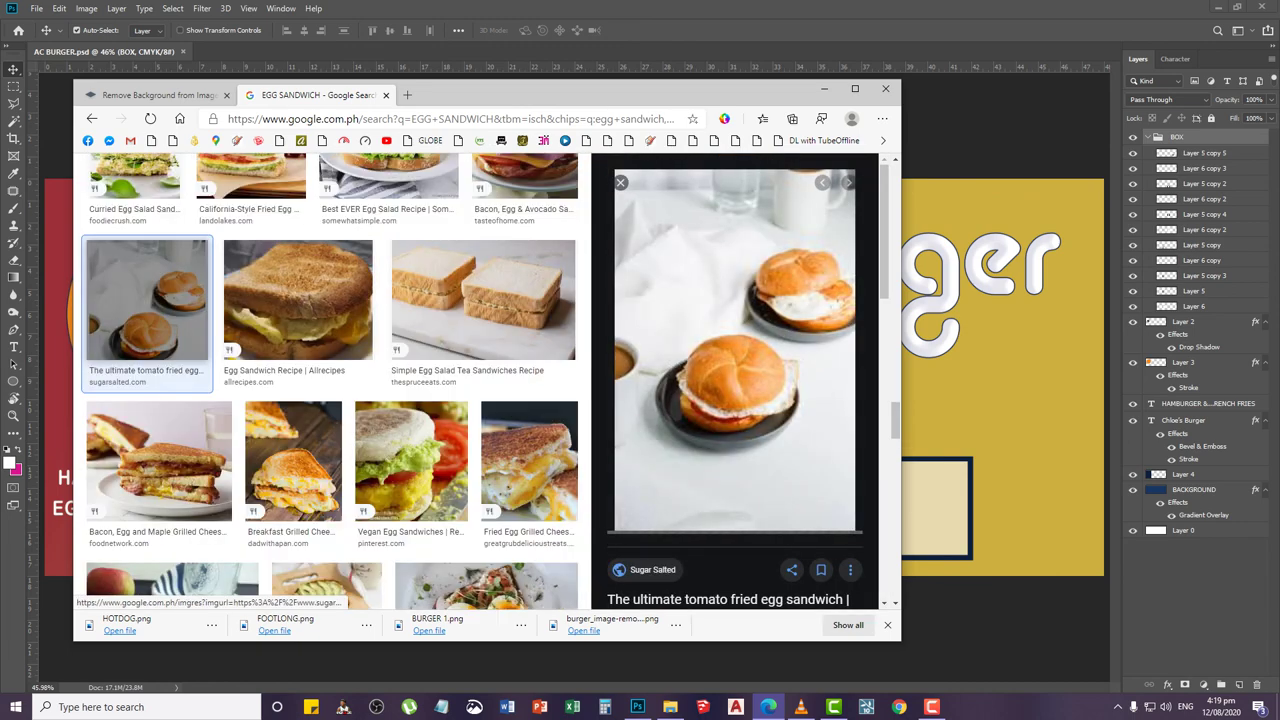
Examine the related egg sandwich images, preview the fried egg English muffin photo from Dreamstime, and return to the tomato fried egg sandwich preview
scroll(735, 380, down, 3)
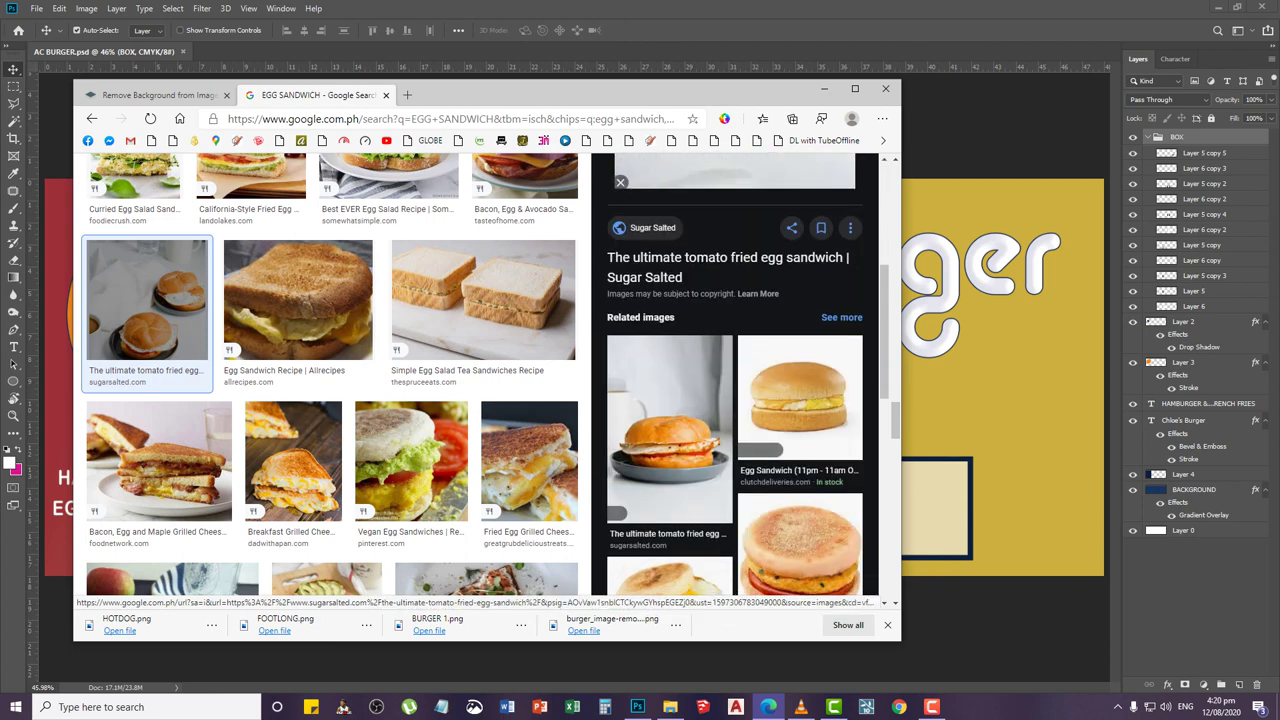
scroll(735, 380, down, 1)
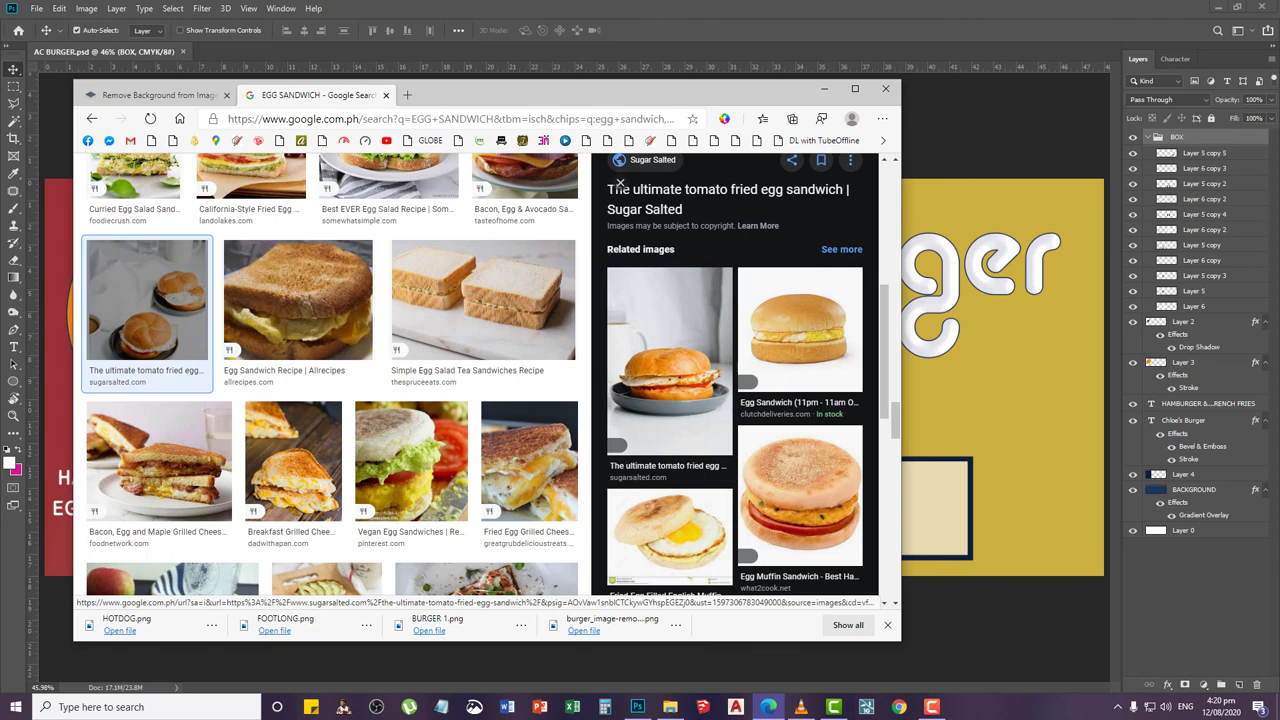
click(669, 535)
scroll(735, 374, down, 8)
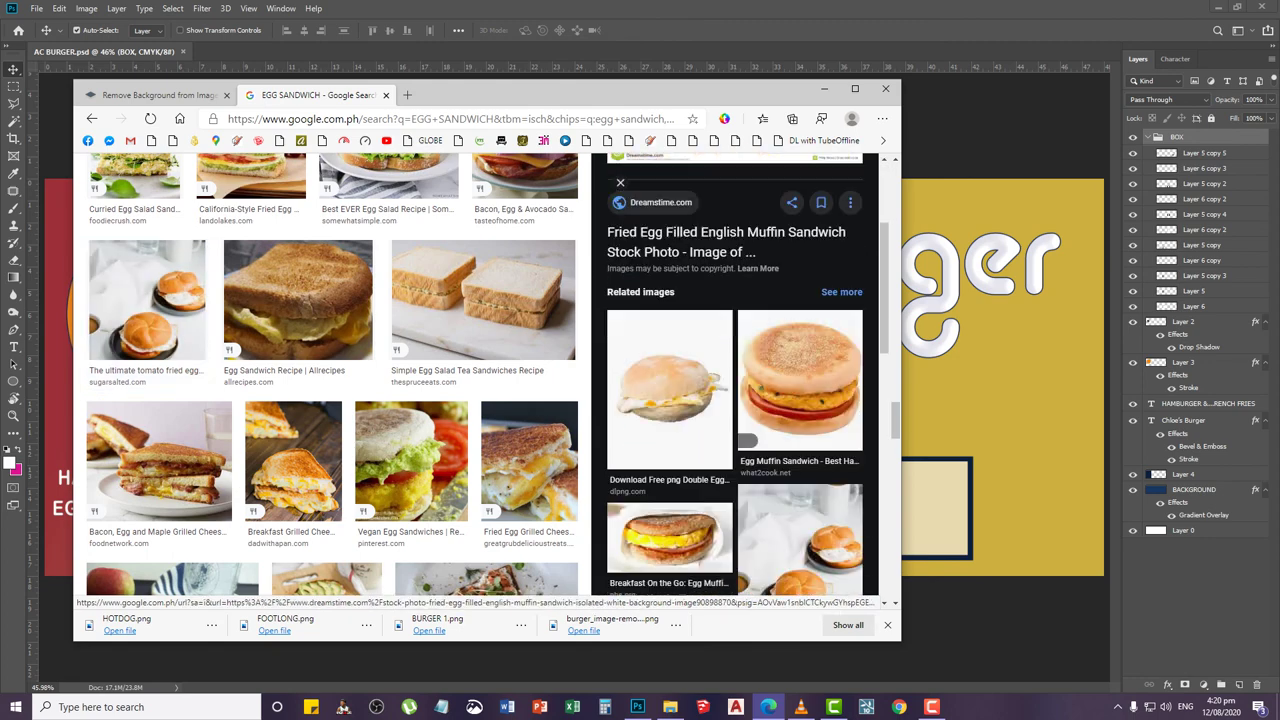
scroll(735, 374, down, 4)
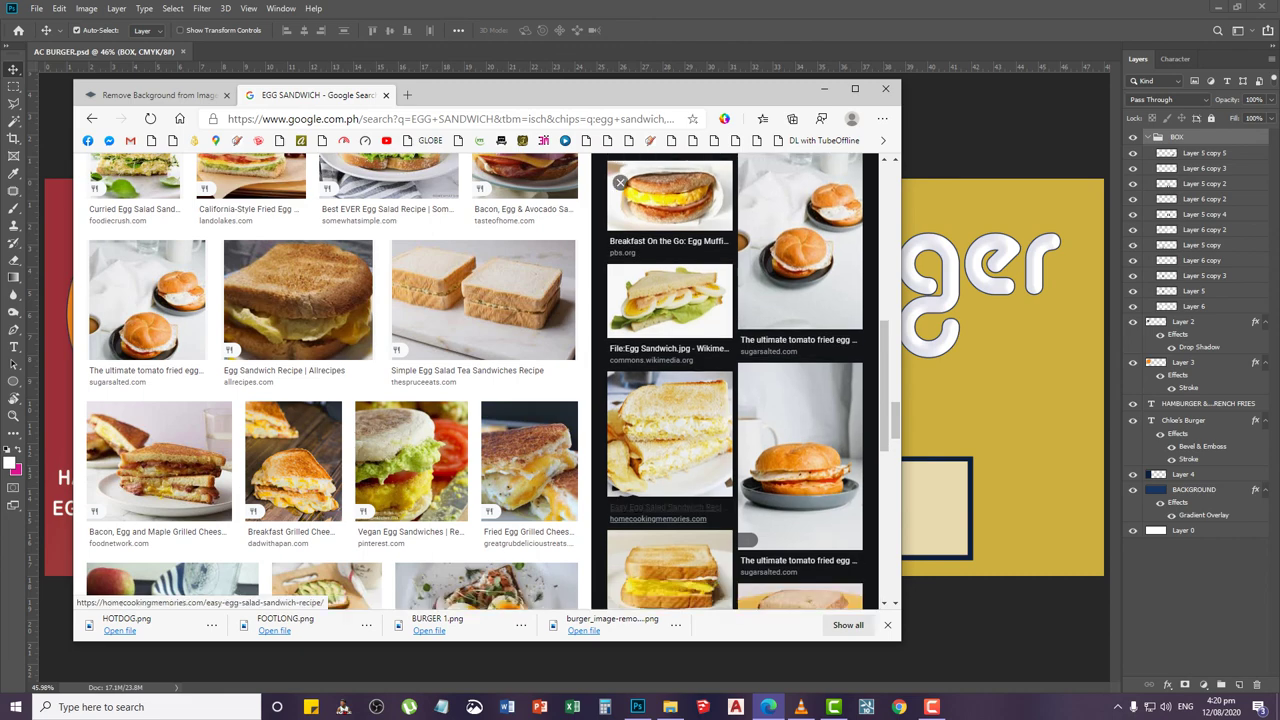
scroll(735, 374, up, 12)
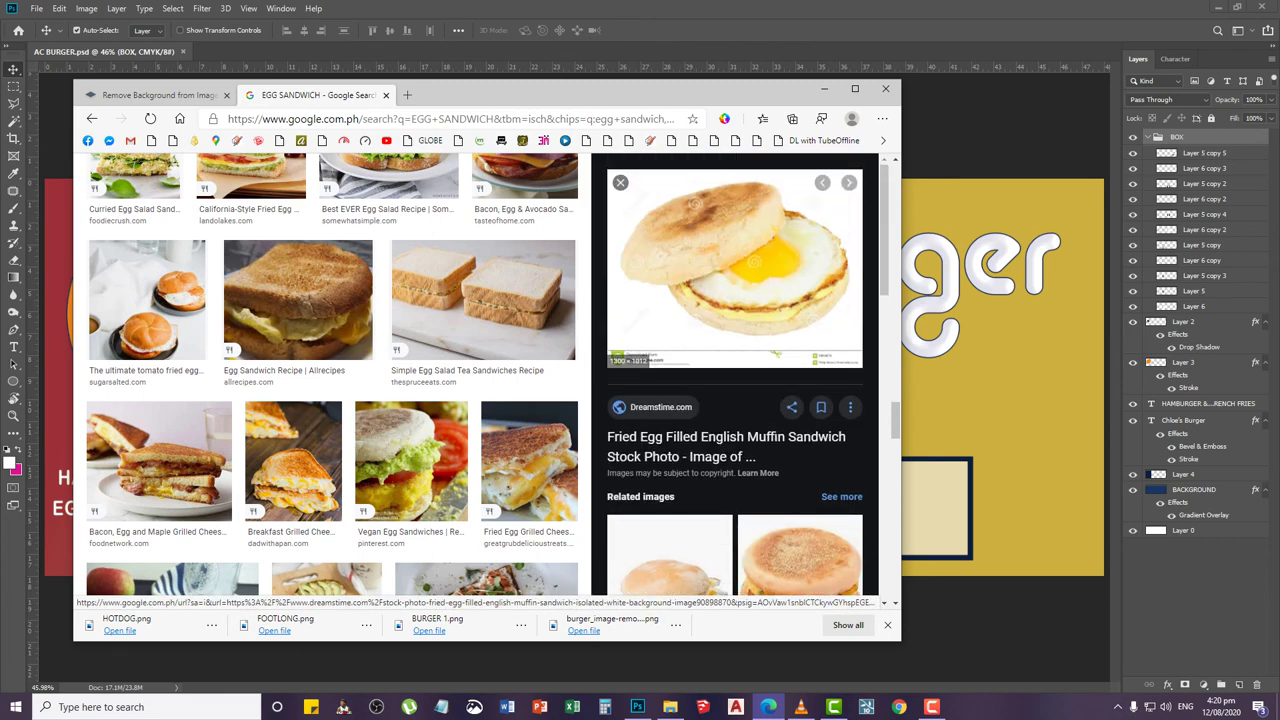
scroll(298, 300, up, 5)
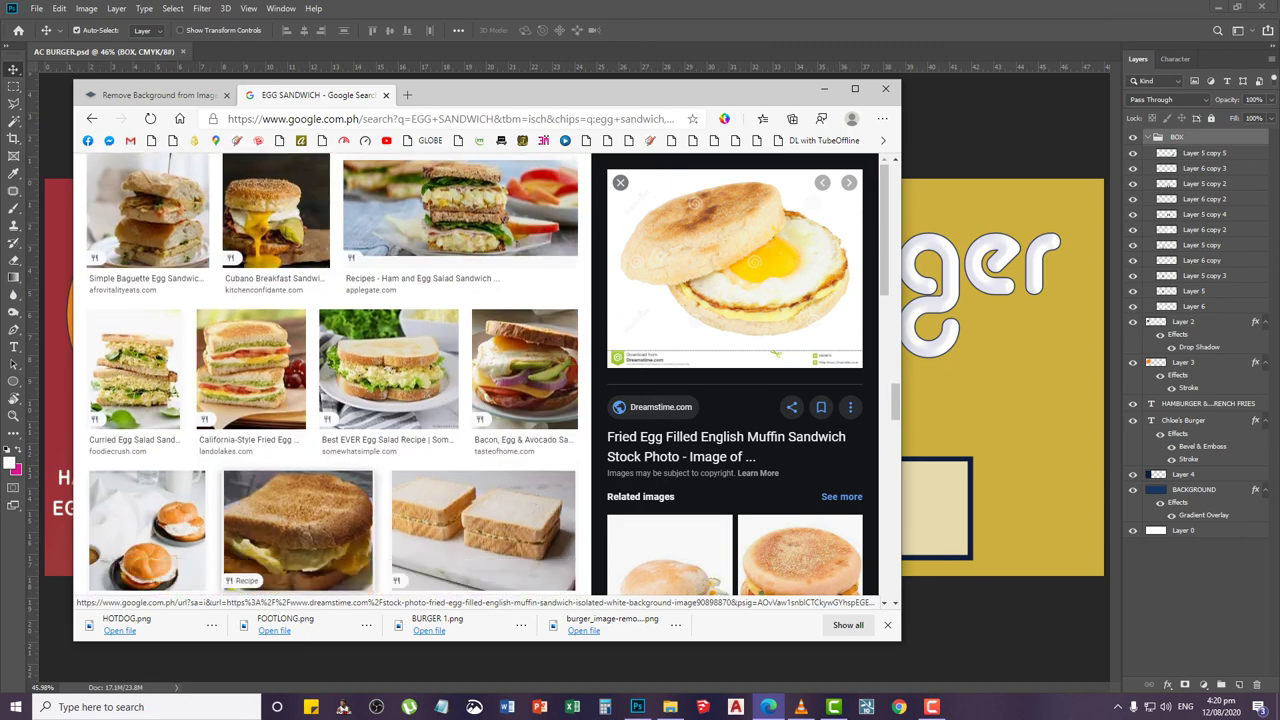
click(92, 118)
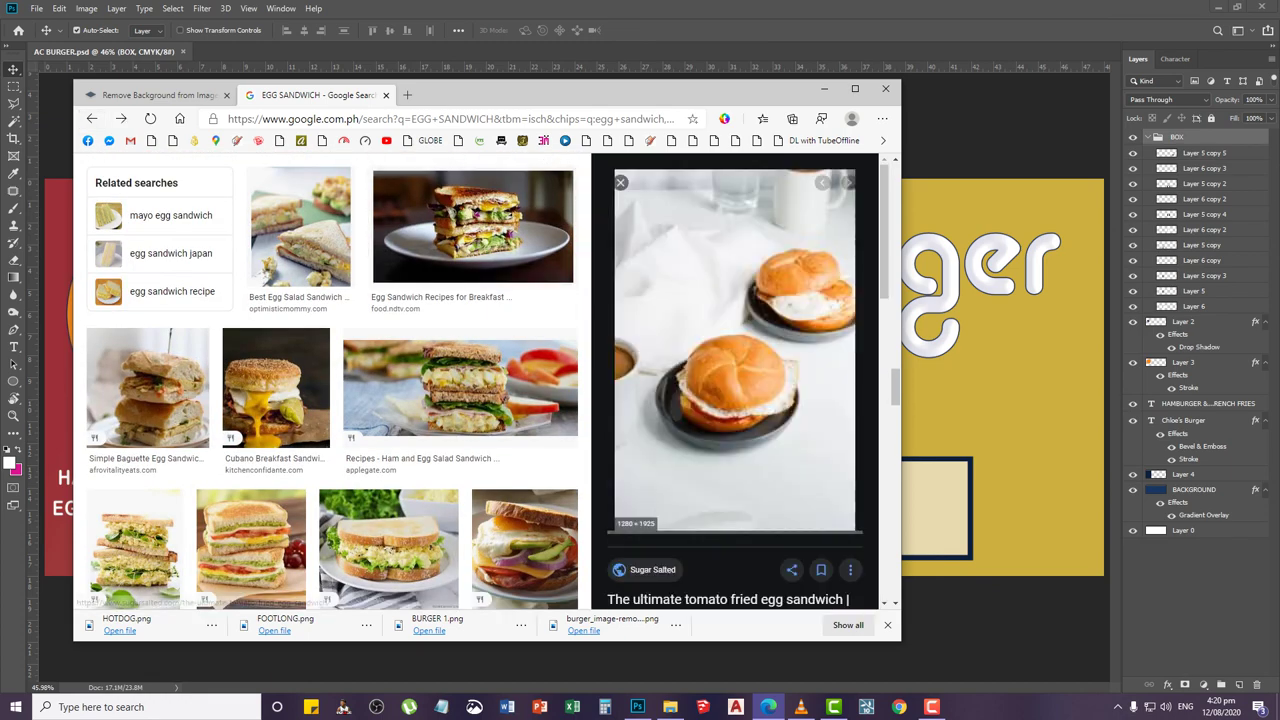
Find the PureWow egg sandwich photo through the related images and save it as whataburger-egg-sandwich1 in the NEW DESIGN folder
scroll(735, 374, down, 5)
click(800, 260)
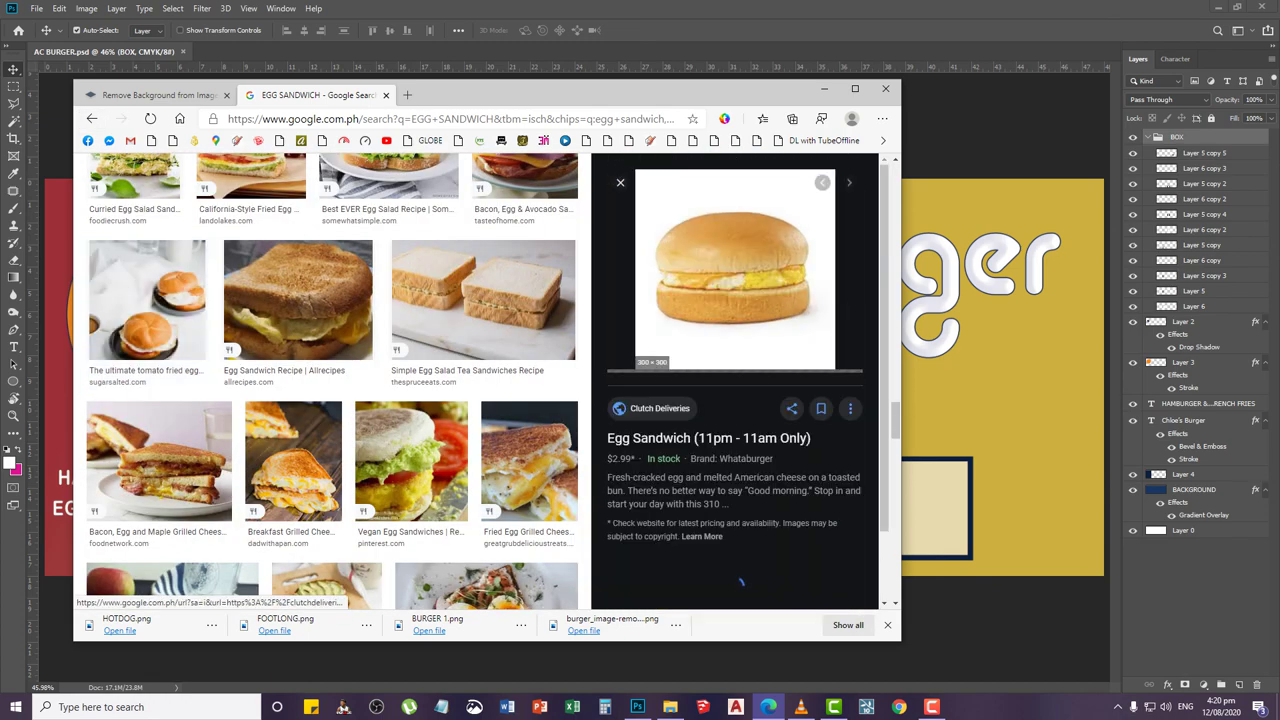
scroll(669, 400, down, 4)
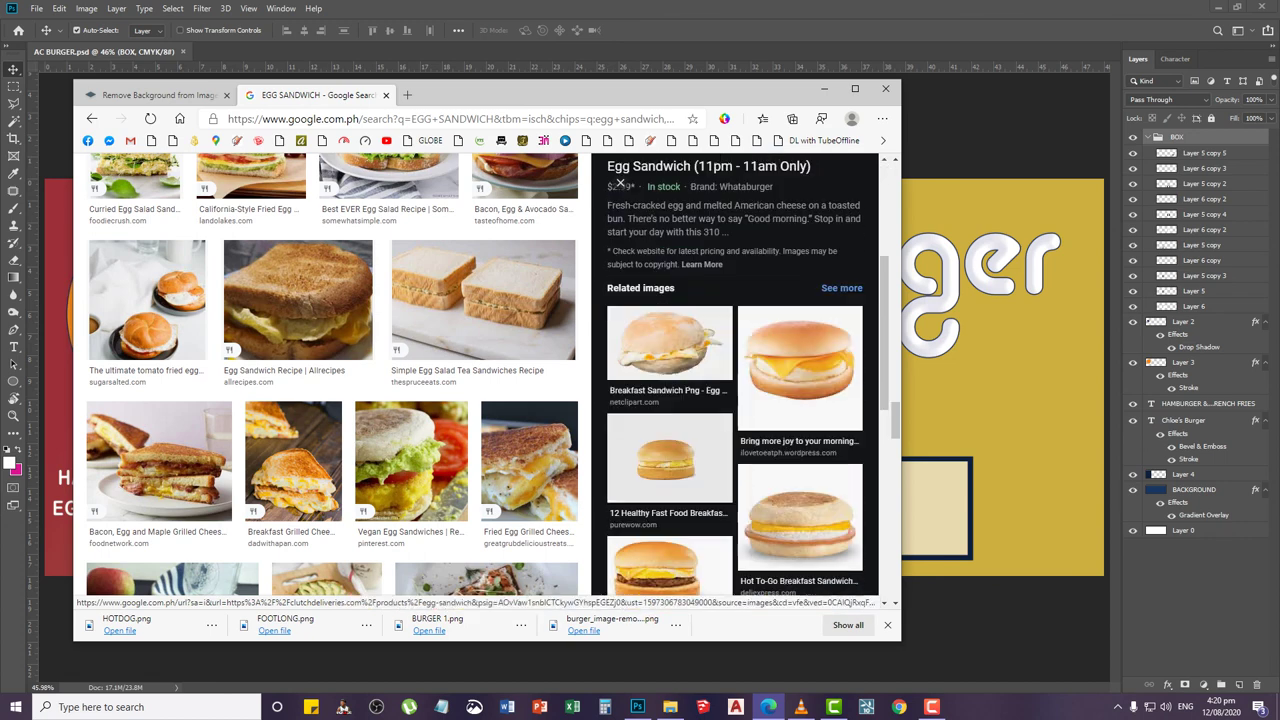
click(669, 390)
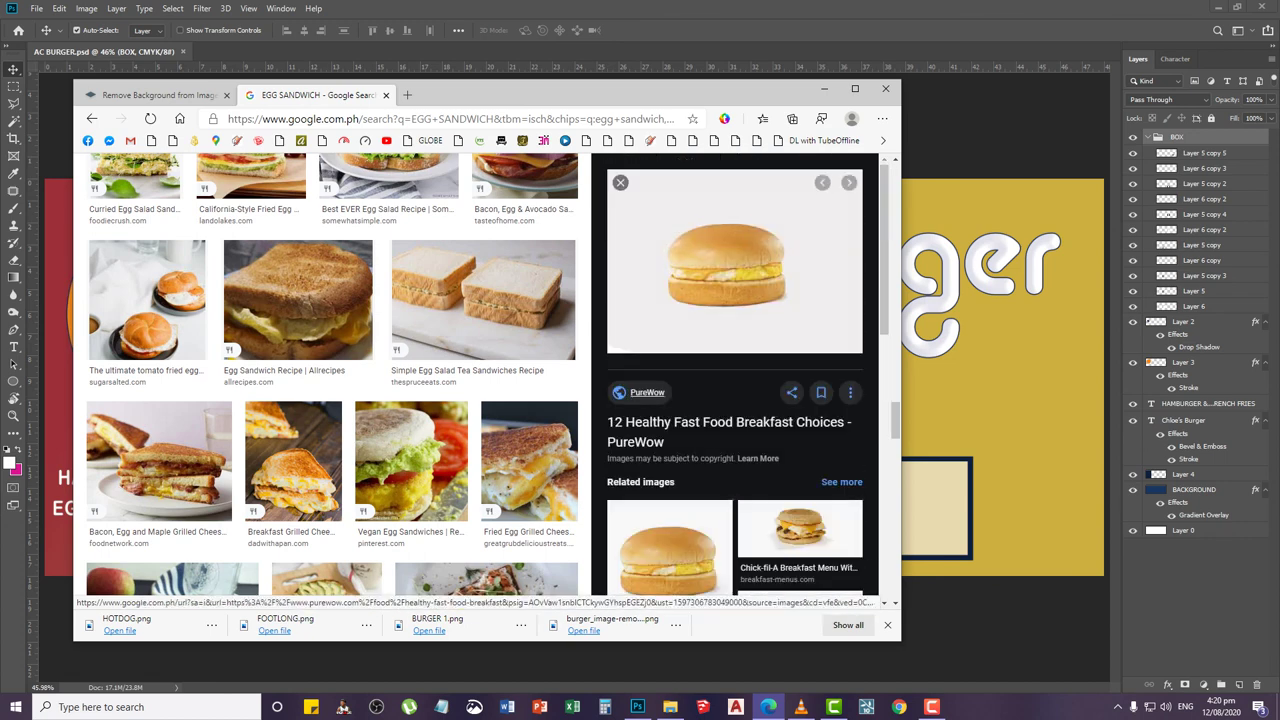
right_click(708, 296)
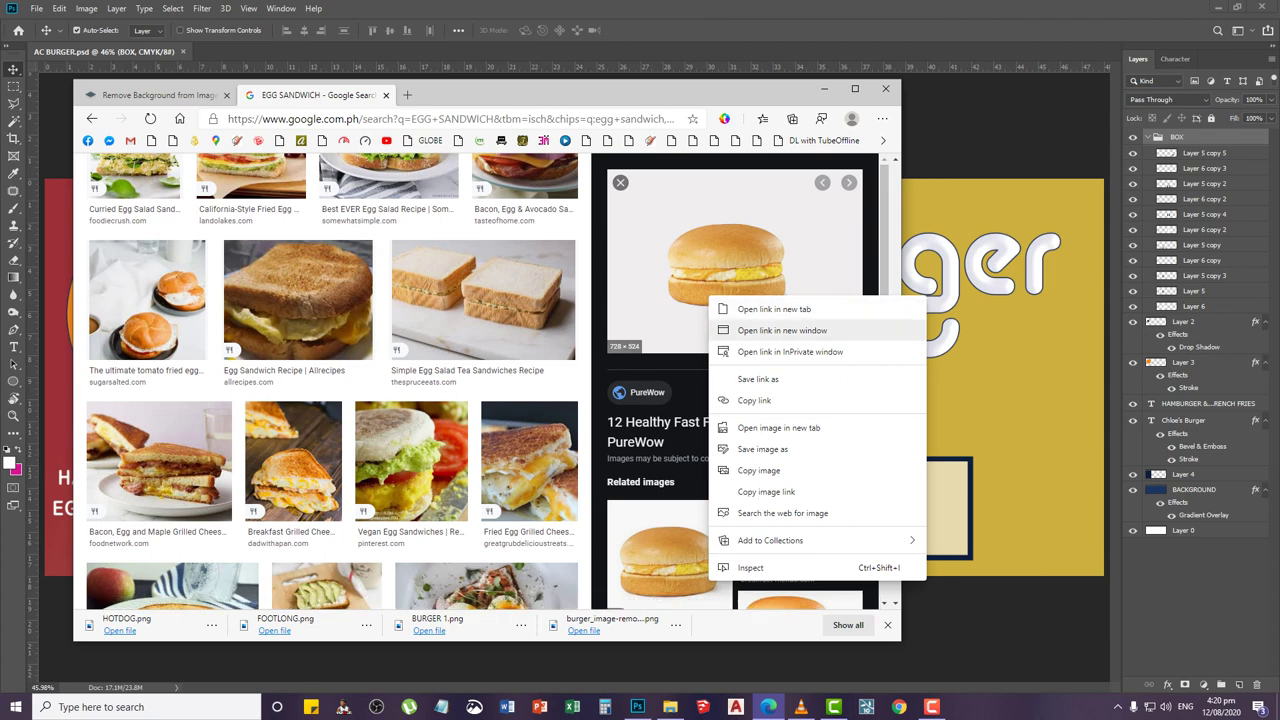
click(762, 449)
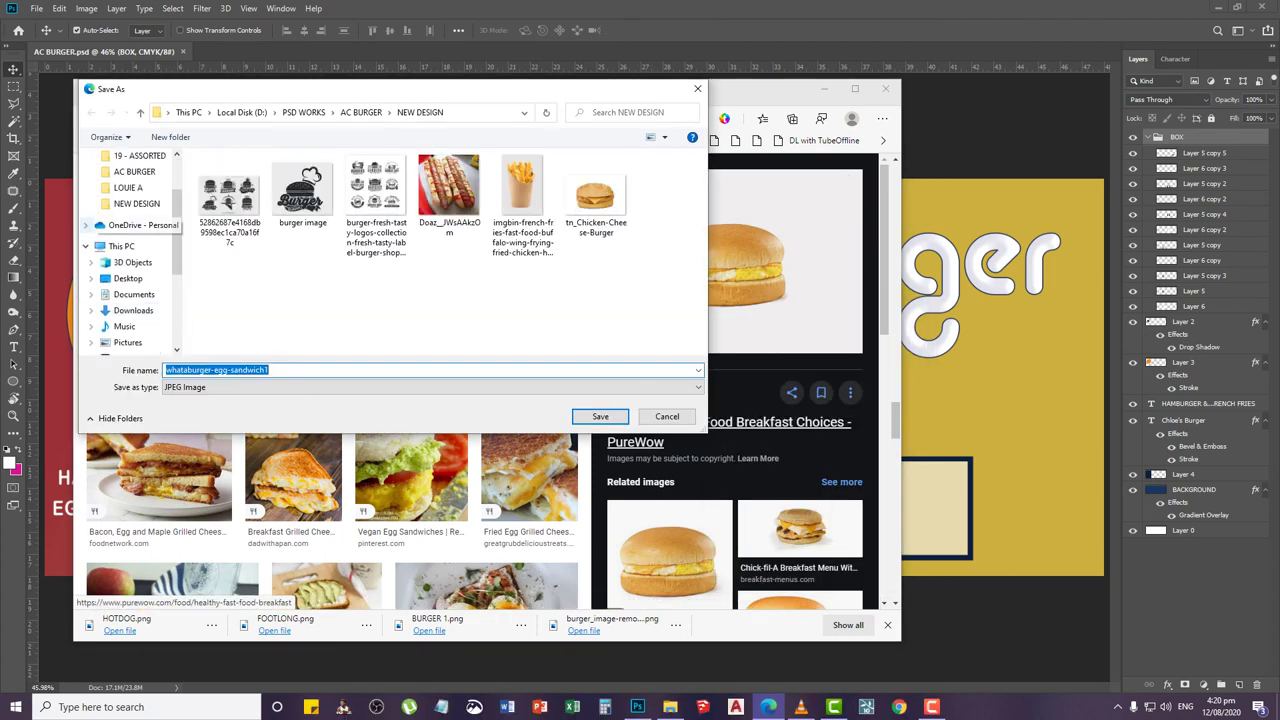
click(600, 416)
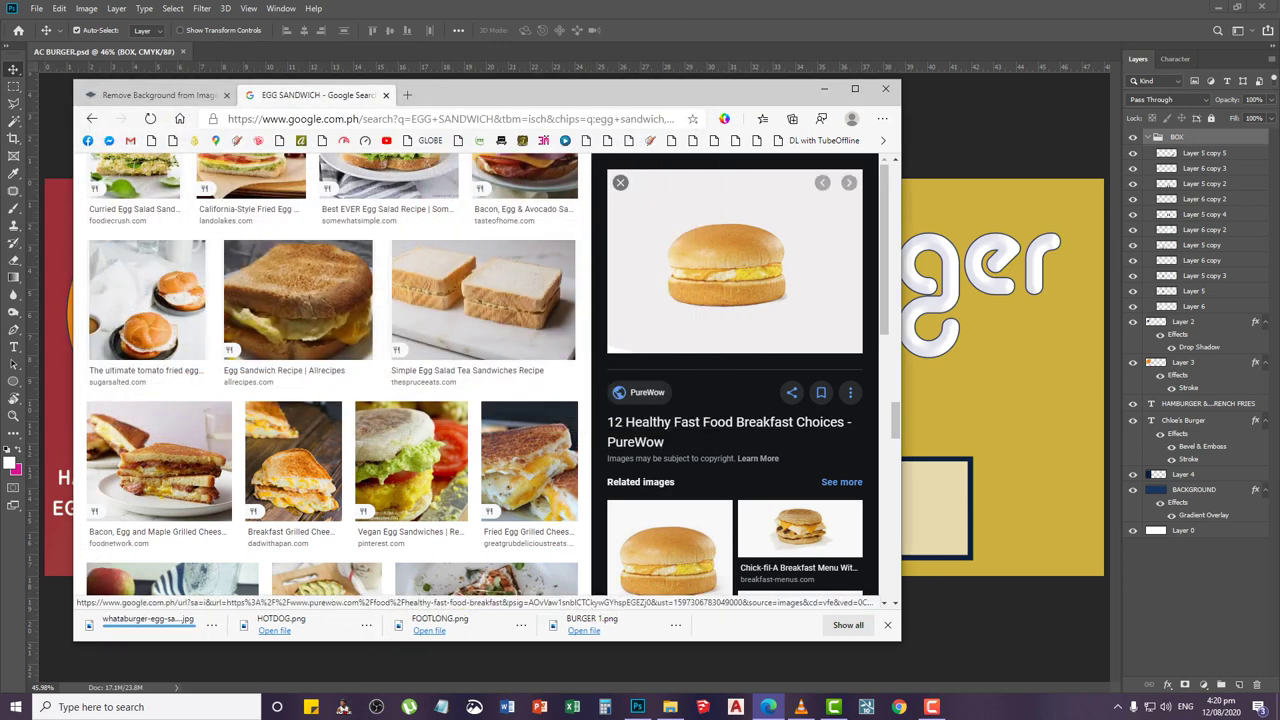
Remove the background of whataburger-egg-sandwich1 in remove.bg and download the preview-size cutout as EGG
click(158, 95)
scroll(480, 400, up, 1)
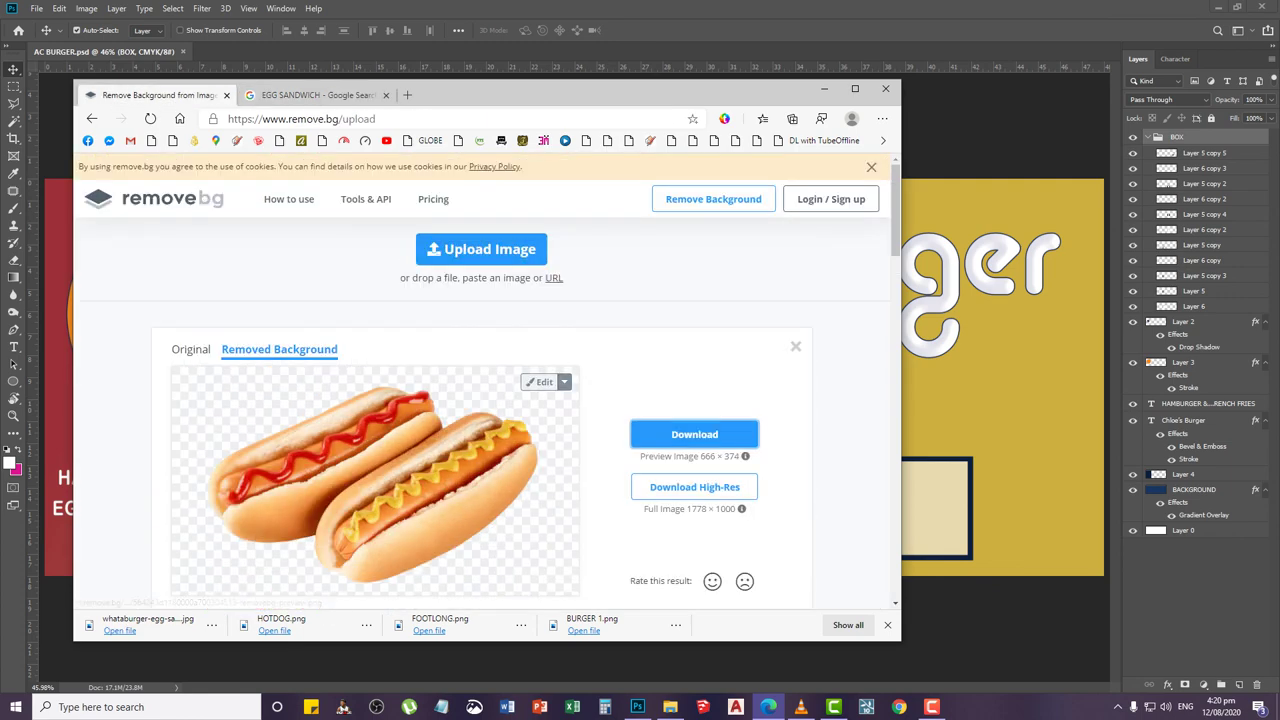
click(481, 249)
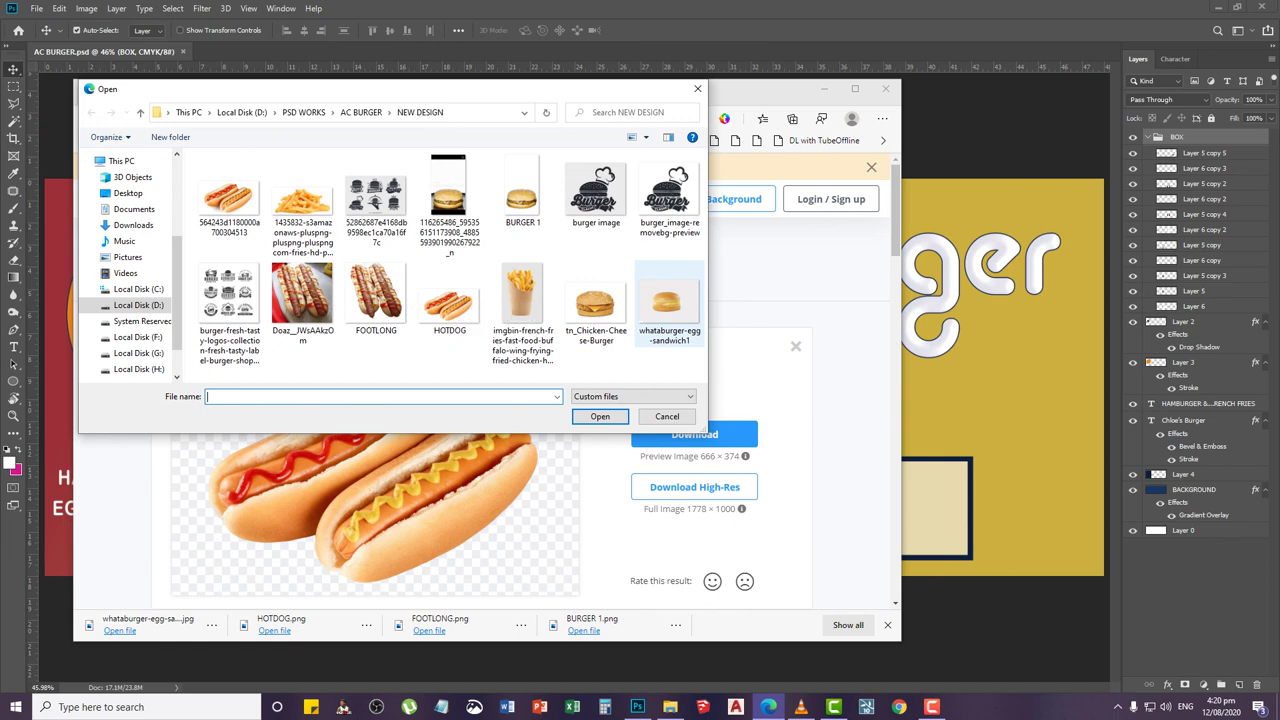
click(668, 300)
click(600, 416)
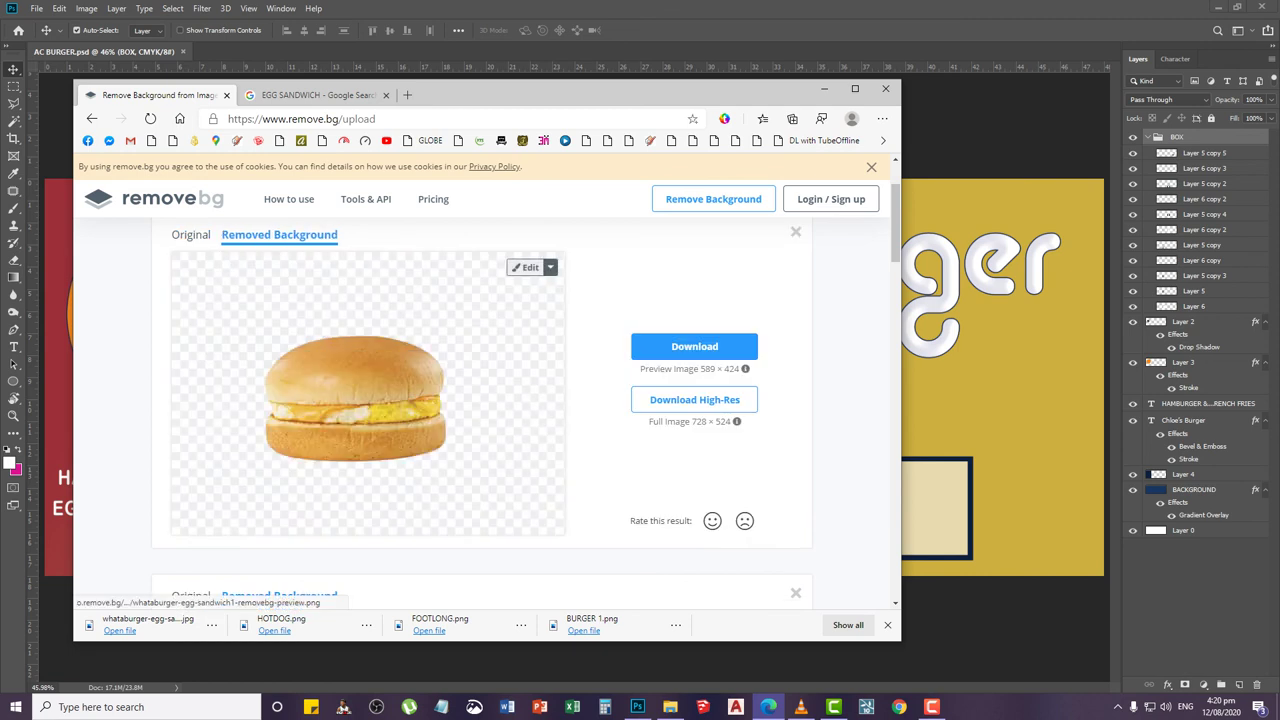
click(694, 346)
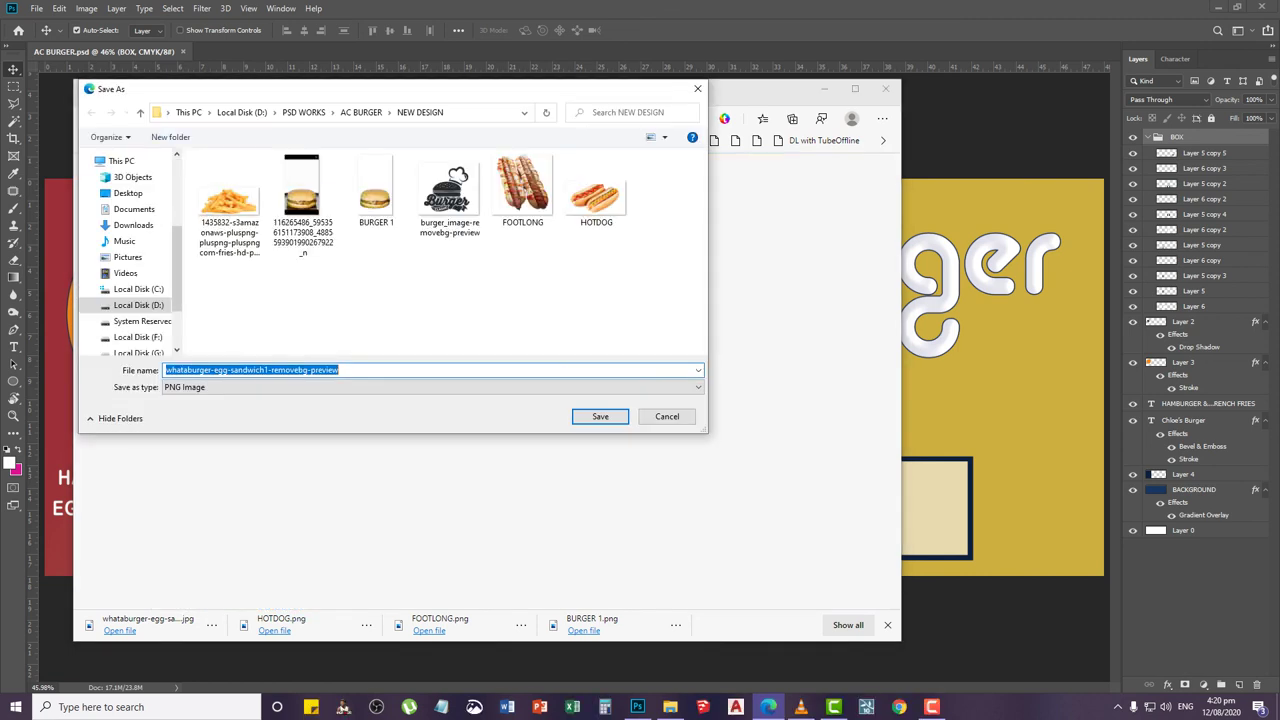
text(E)
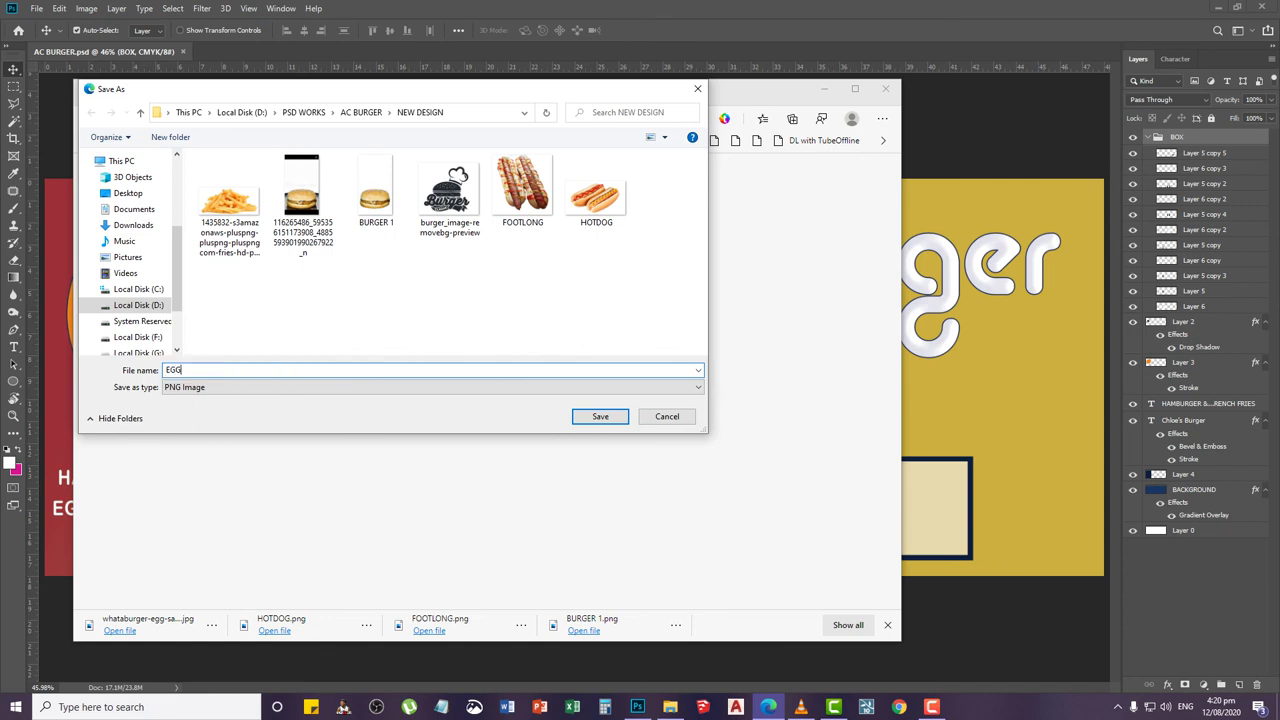
text(GG)
key(Return)
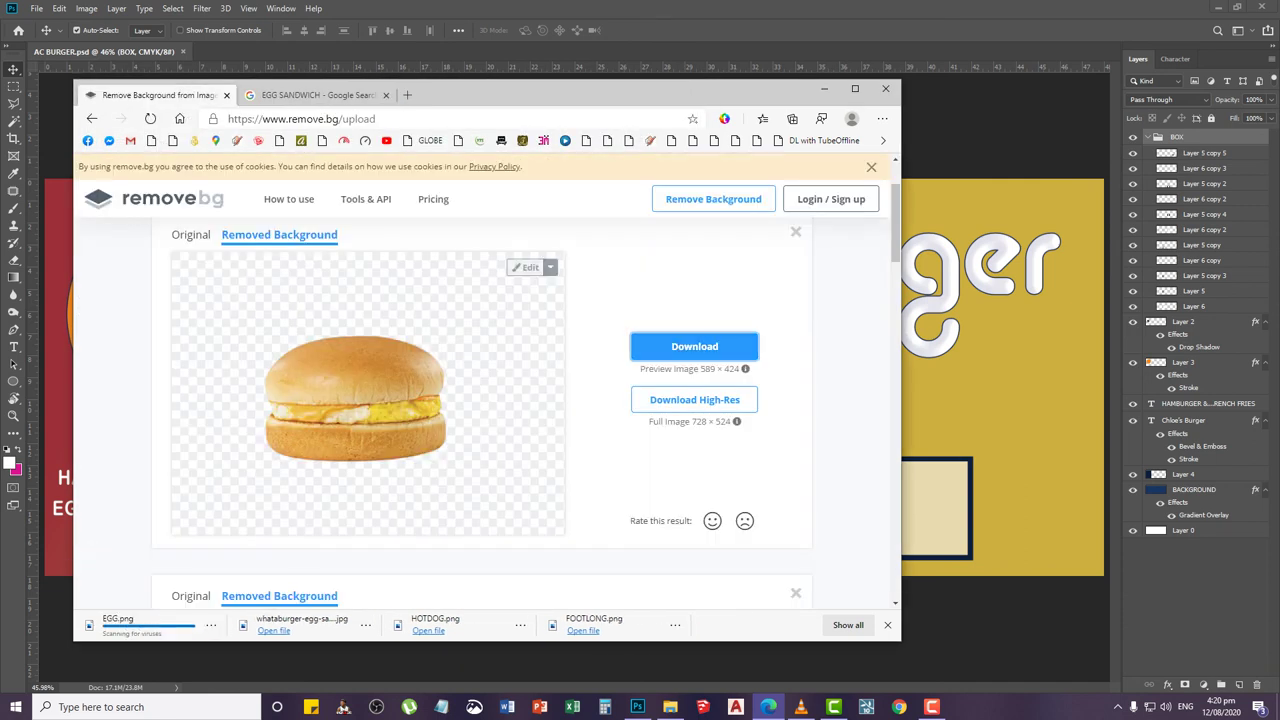
Remove the background of the imgbin french fries cup image and download the preview-size cutout as FRIES
click(481, 249)
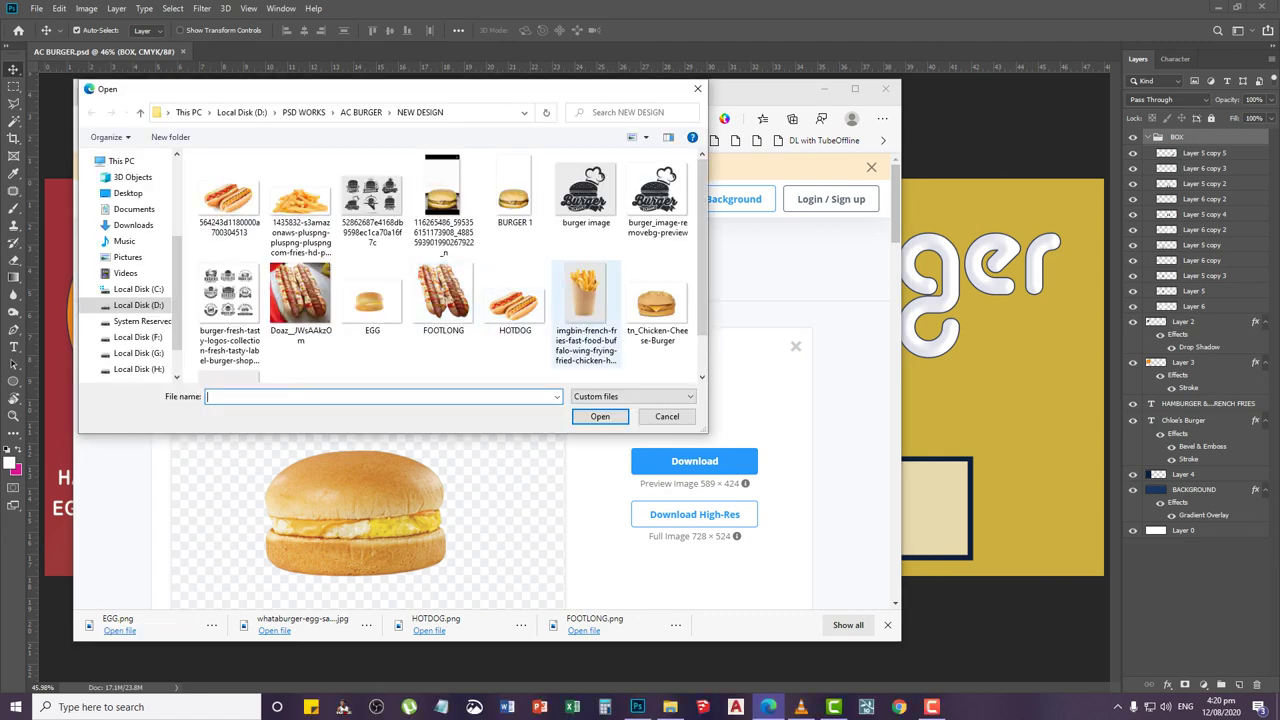
click(586, 310)
click(600, 416)
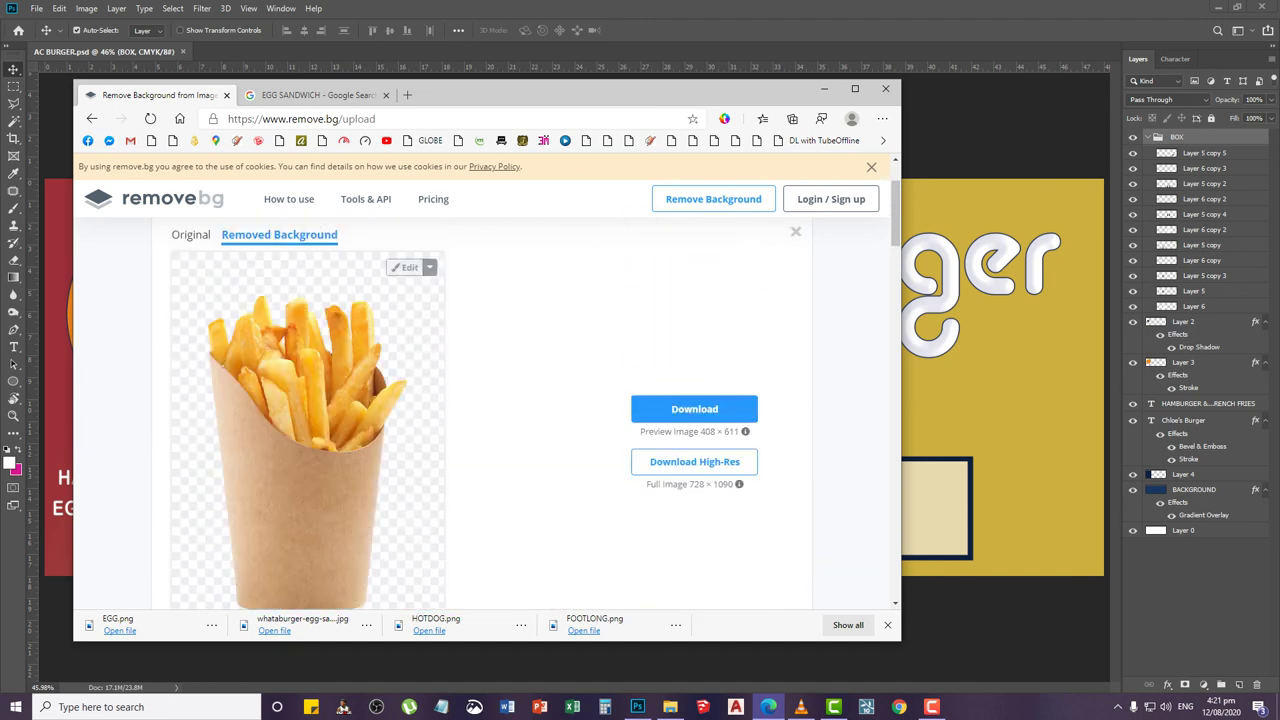
click(694, 409)
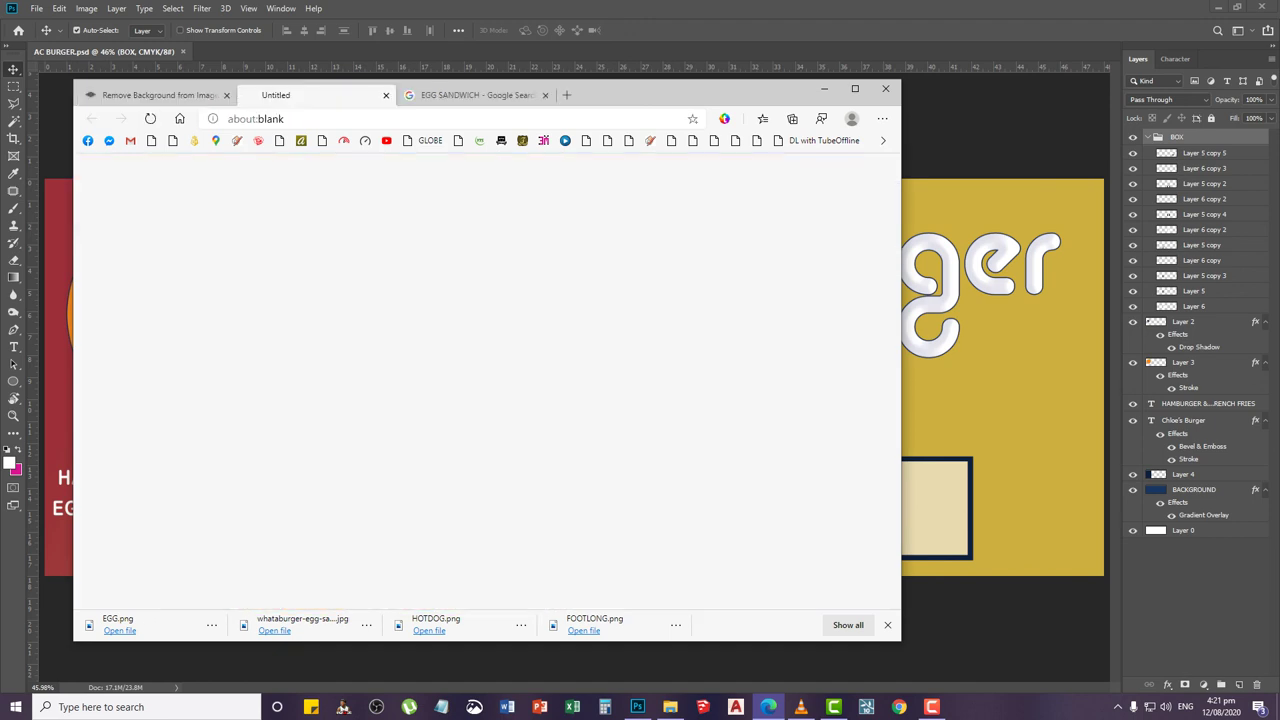
text(F)
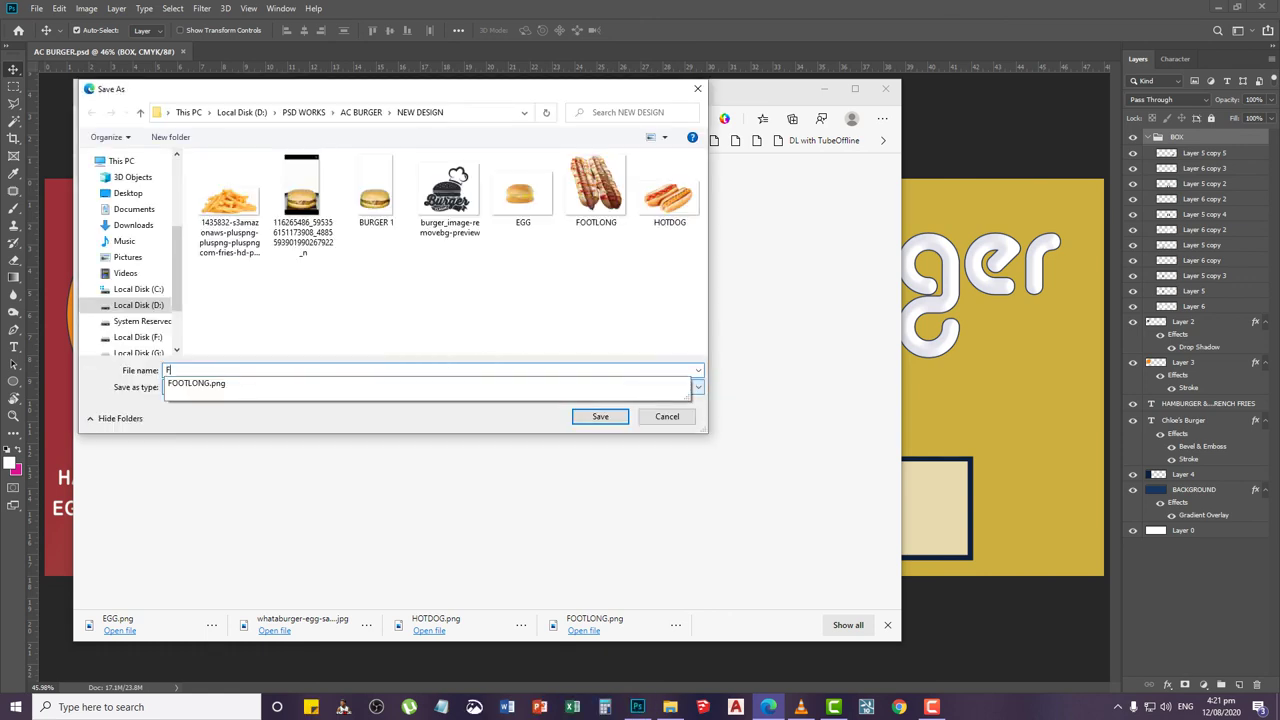
text(R)
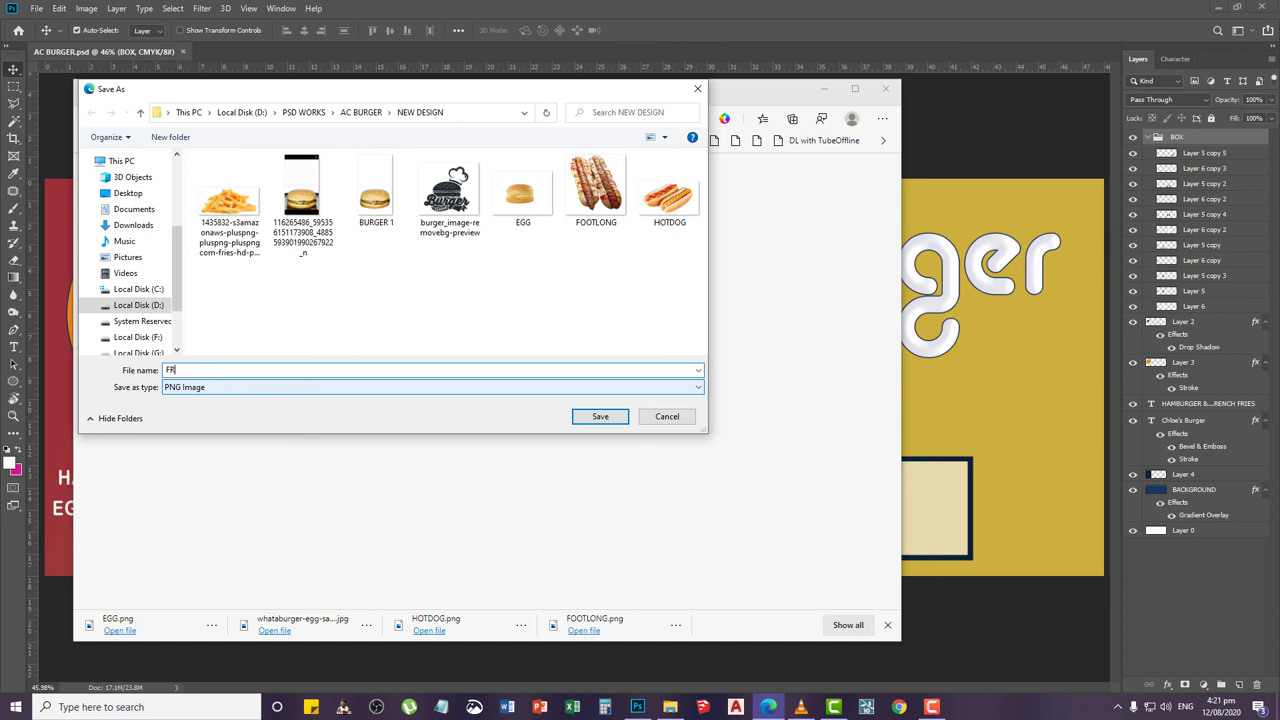
text(IES)
key(Return)
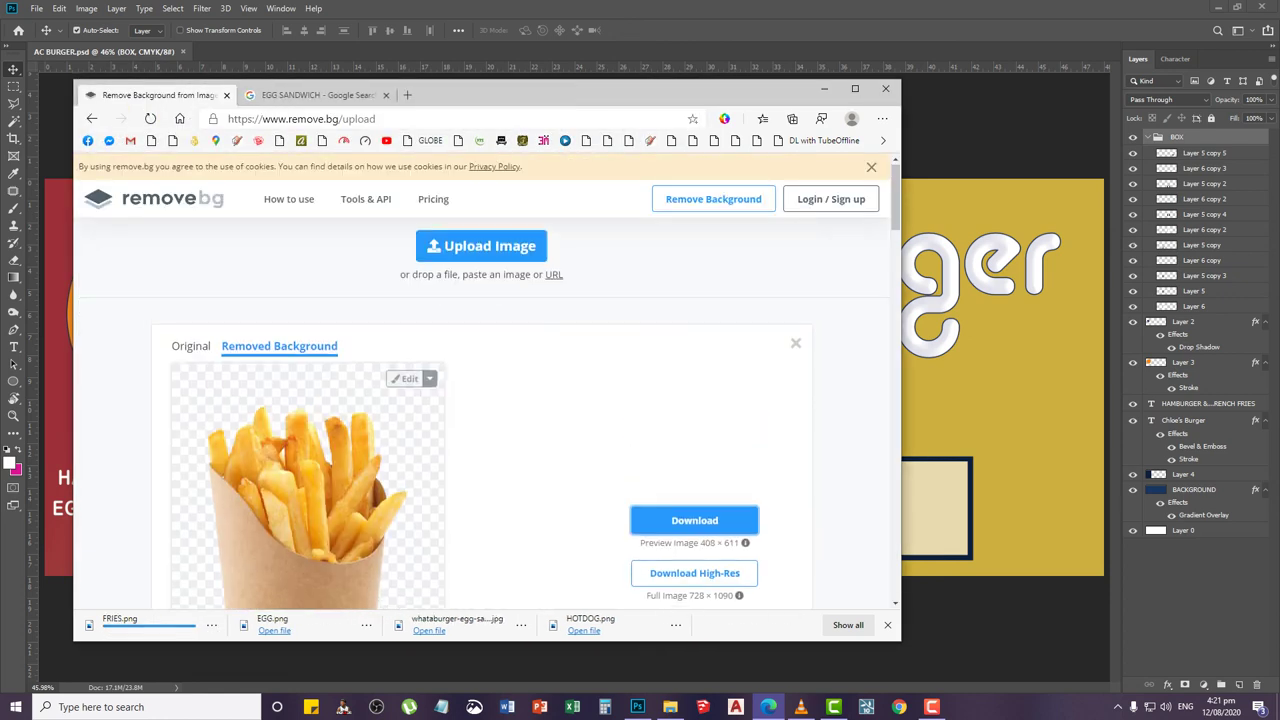
Remove the background of the 1435832 pile of fries image and download the preview-size cutout as FRIES 1
click(481, 249)
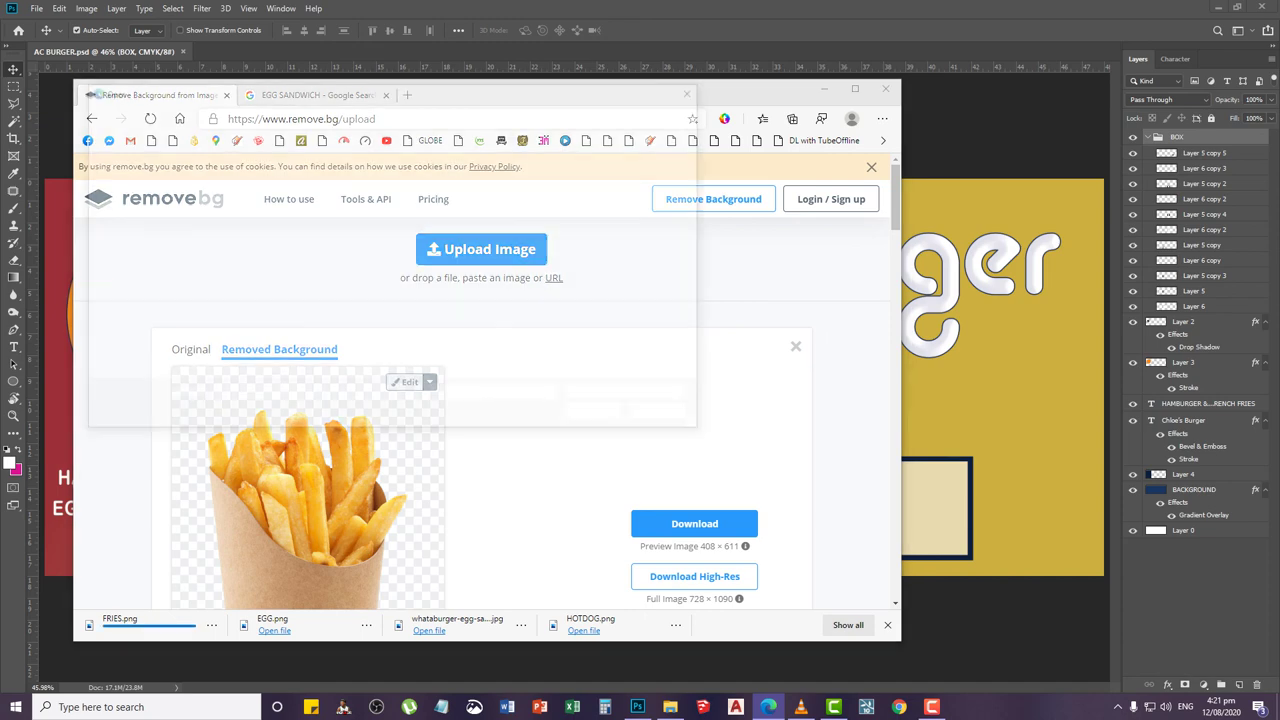
click(300, 195)
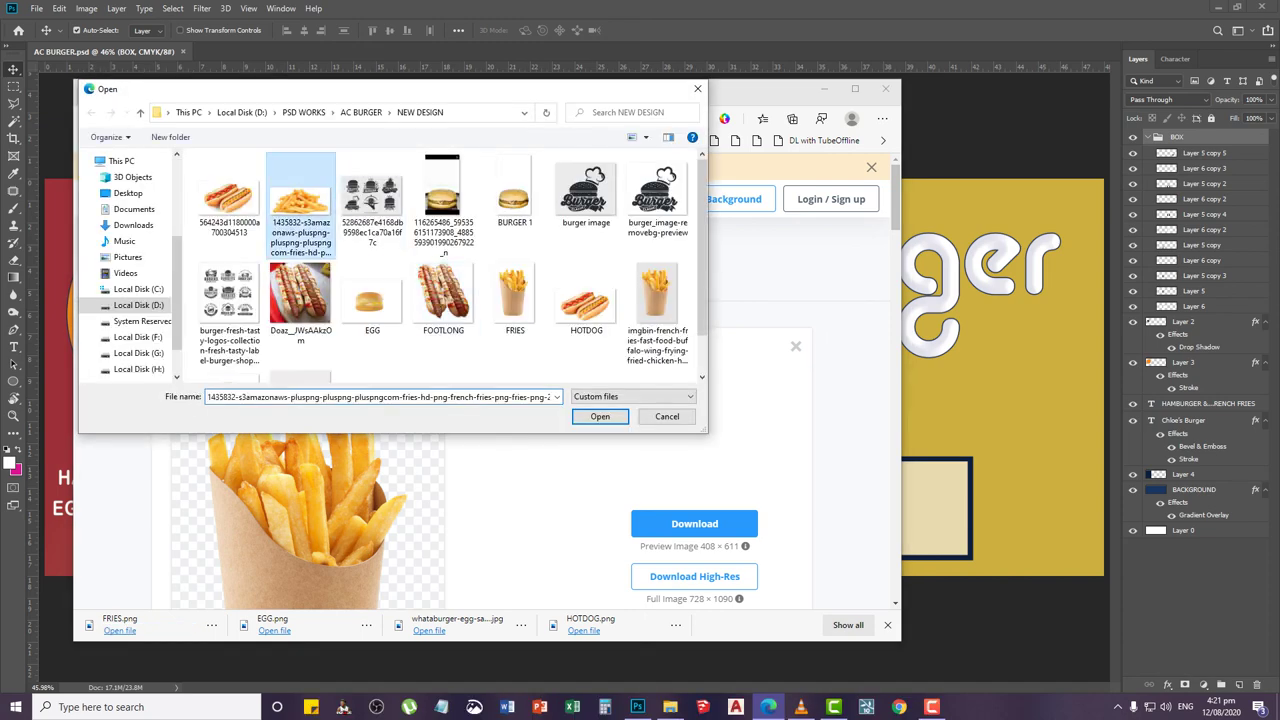
click(600, 416)
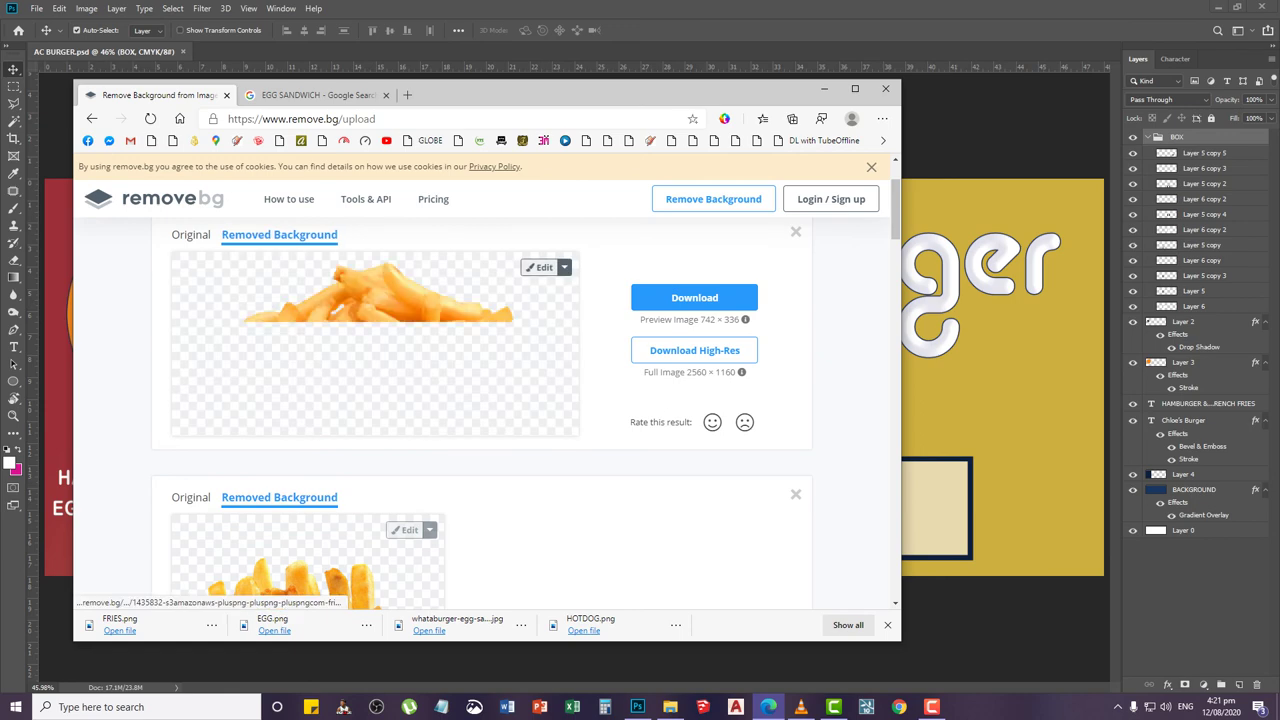
click(694, 297)
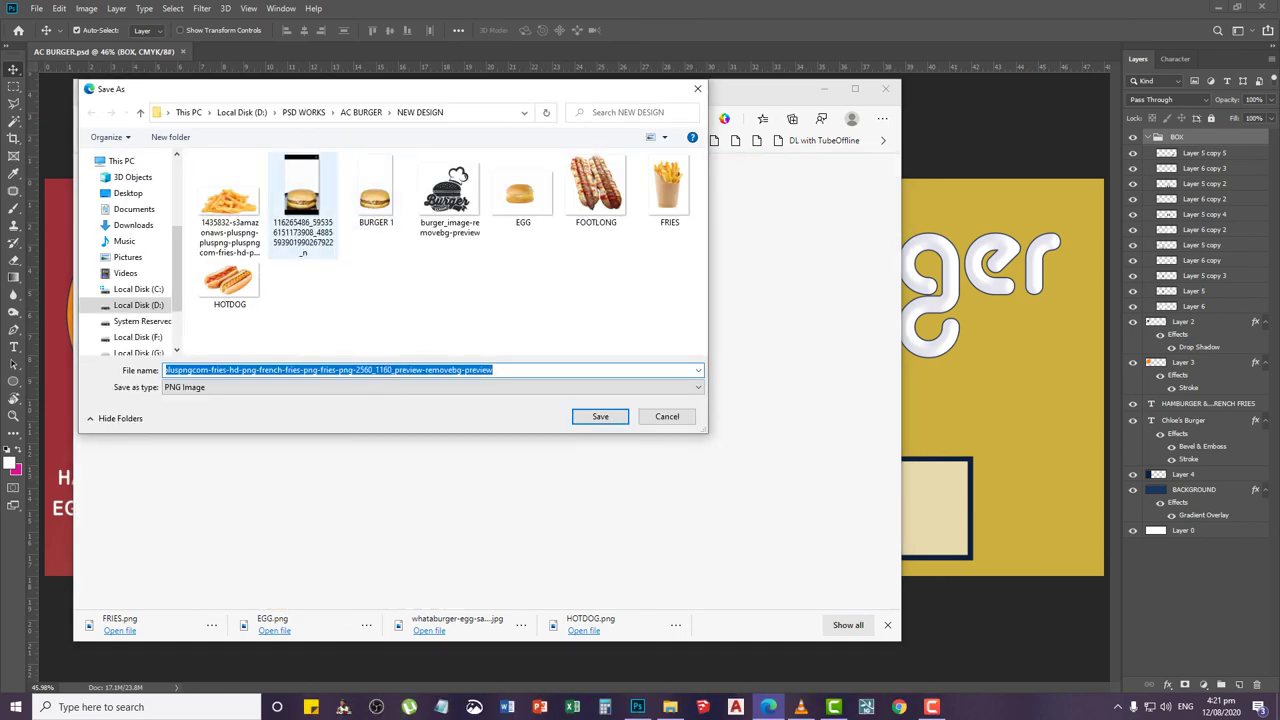
click(230, 222)
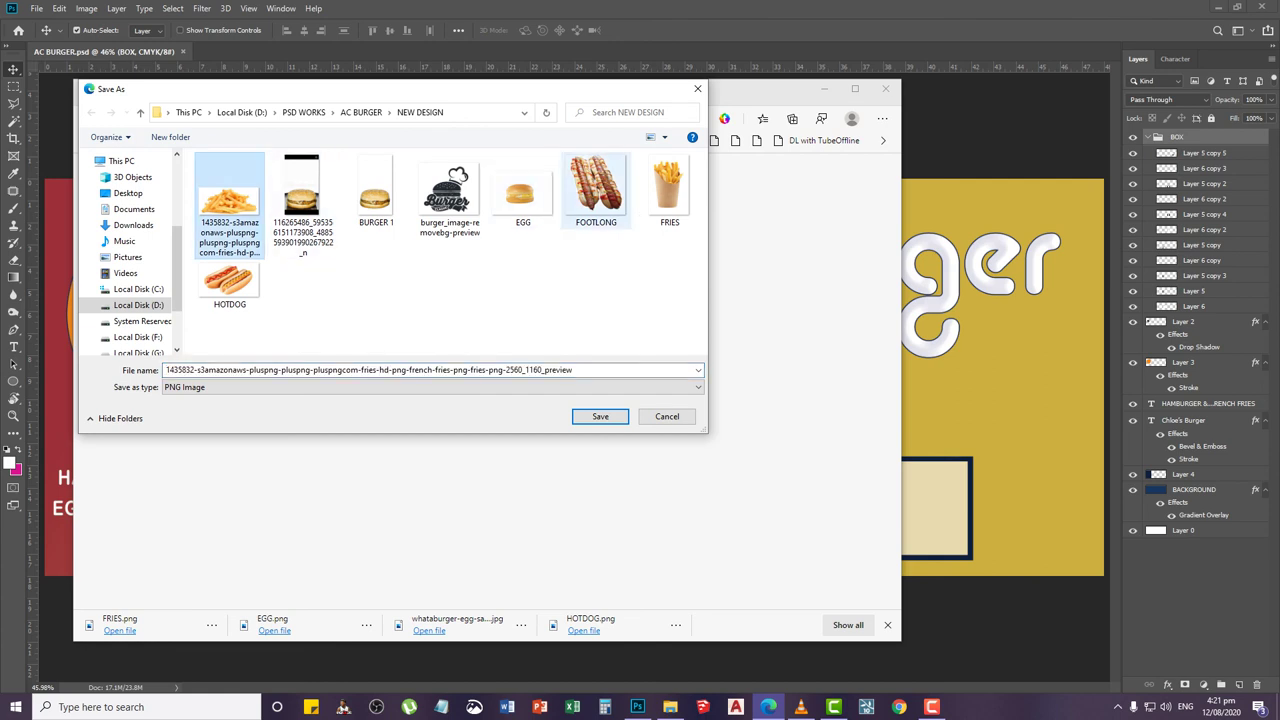
click(669, 195)
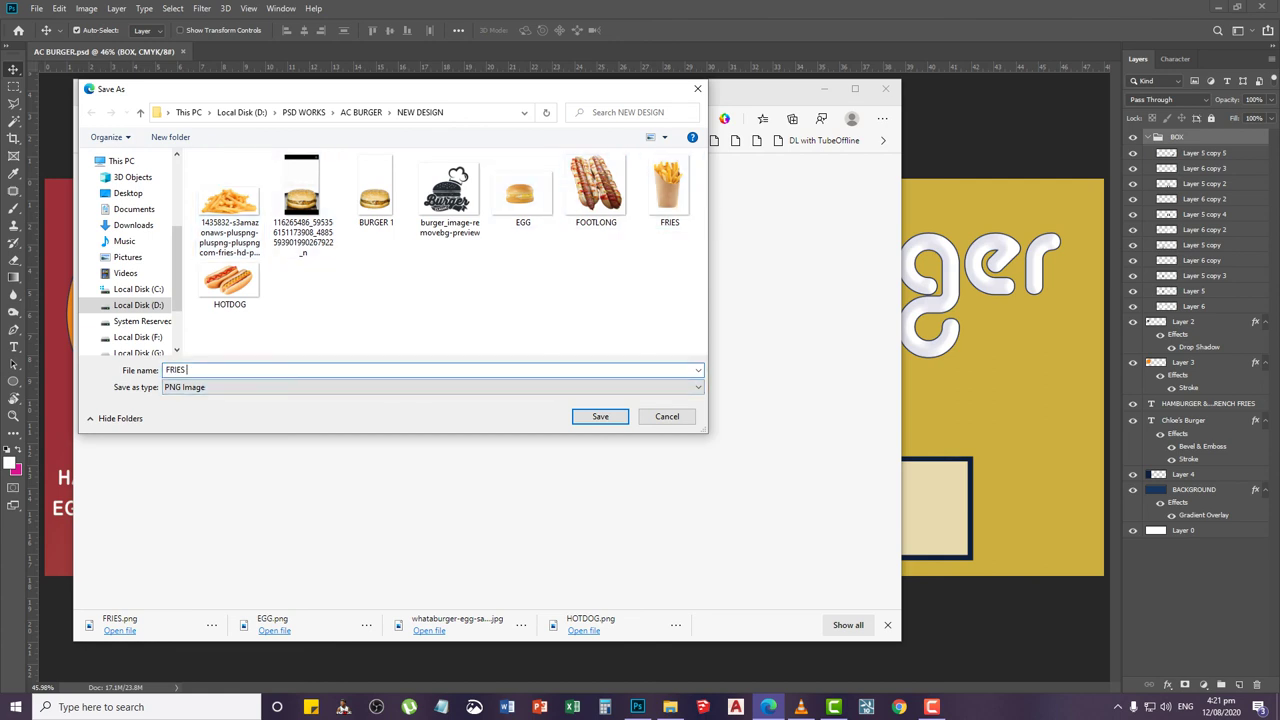
click(600, 416)
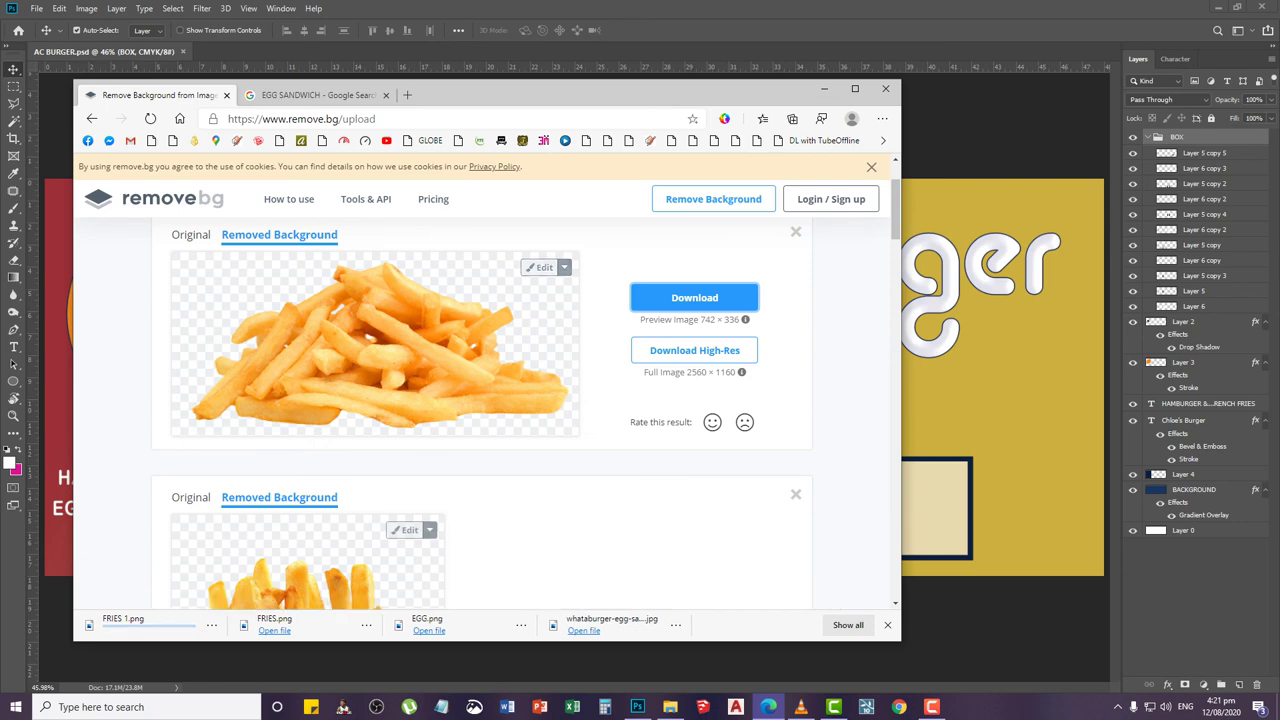
Switch back to Photoshop and open the BURGER 1 cutout from the NEW DESIGN folder as a separate document
click(824, 89)
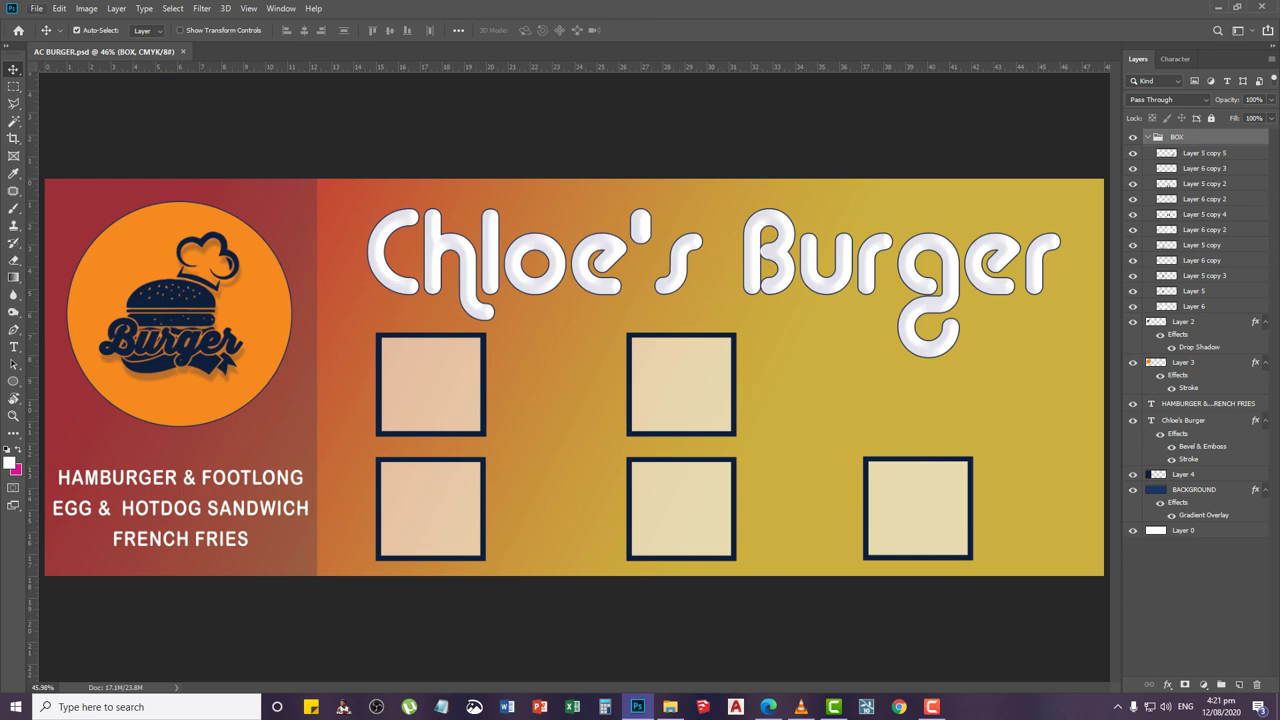
click(36, 8)
click(50, 35)
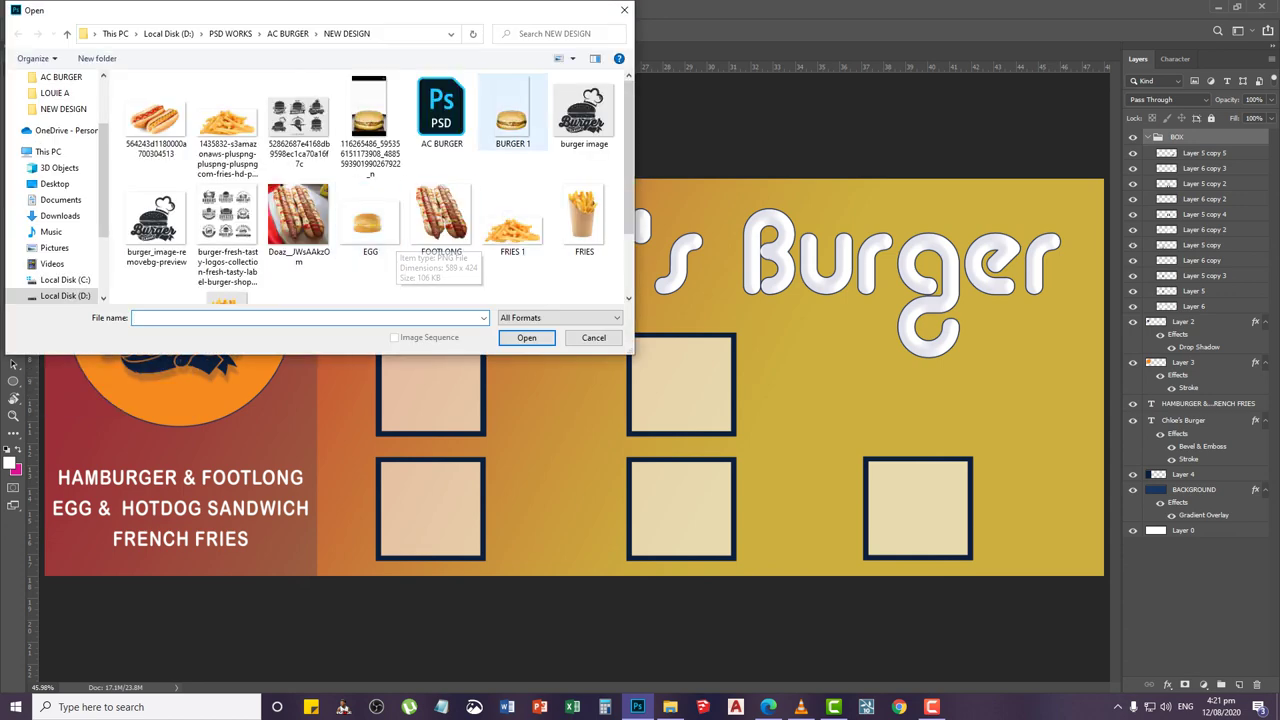
click(511, 115)
click(526, 339)
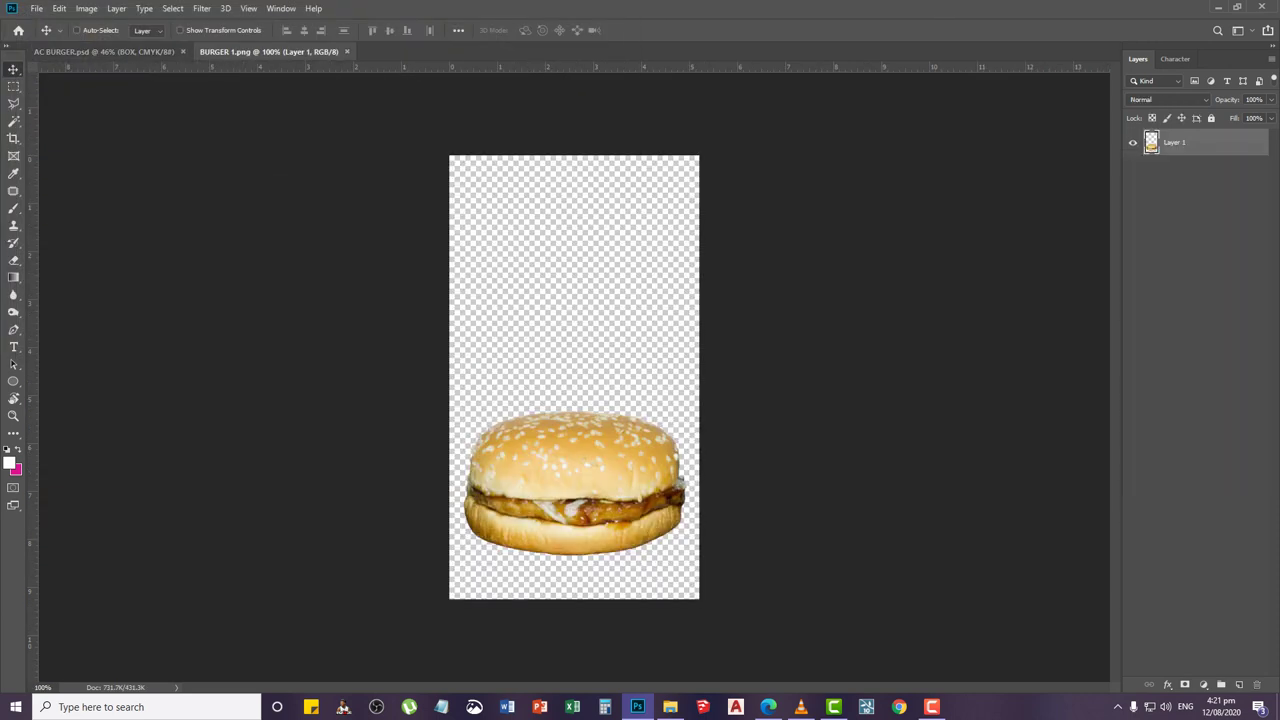
Copy the burger cutout into the AC BURGER banner and place it over the upper-left navy-framed box
ctrl+click(1152, 142)
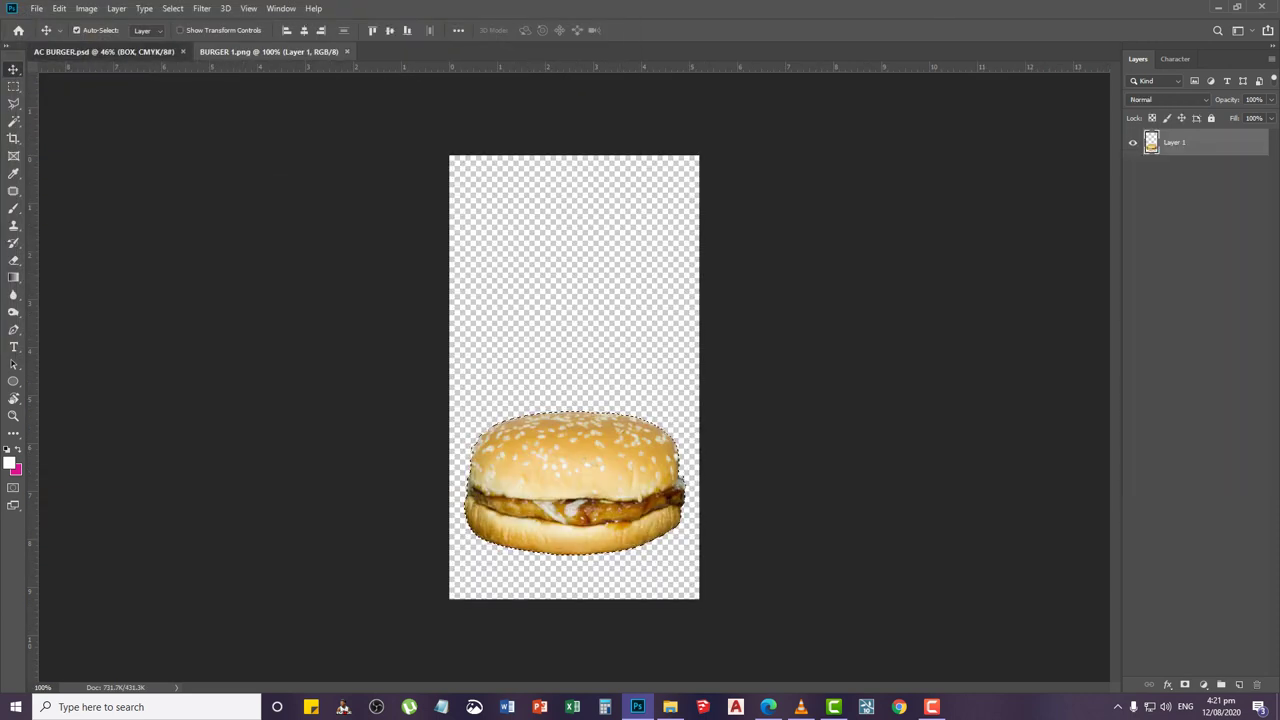
click(106, 52)
key(ctrl+v)
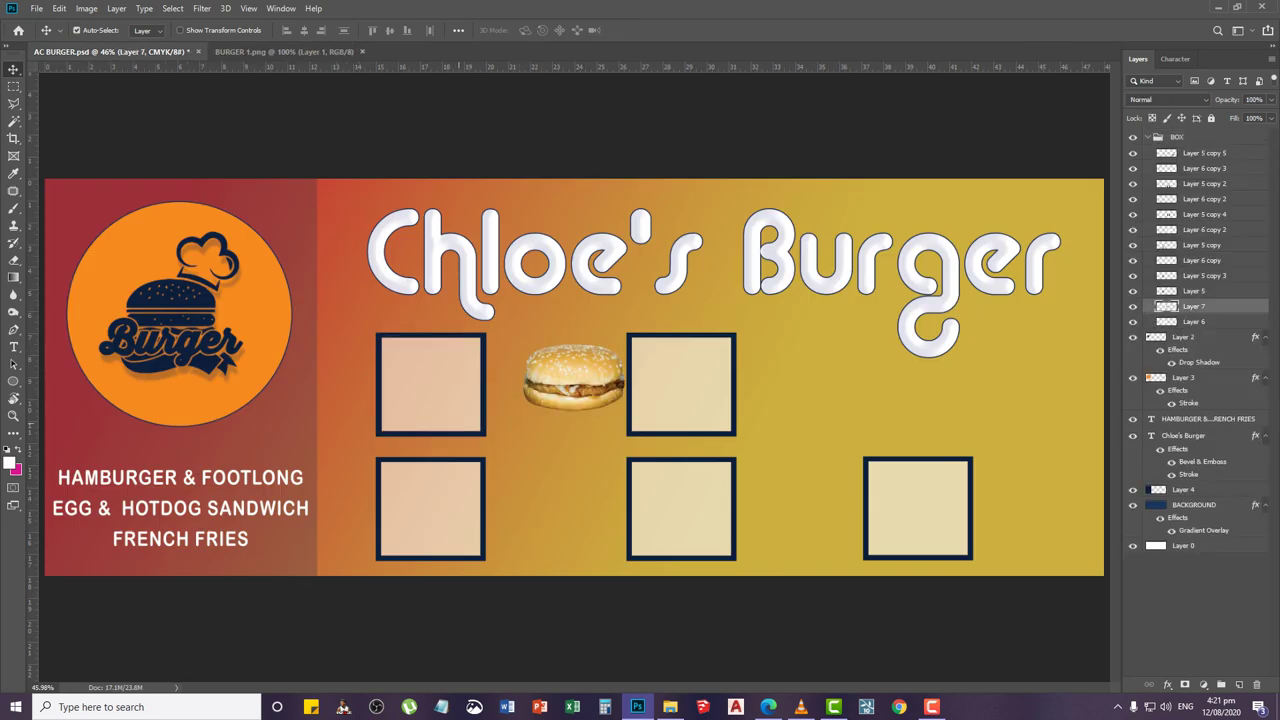
drag(574, 377, 421, 388)
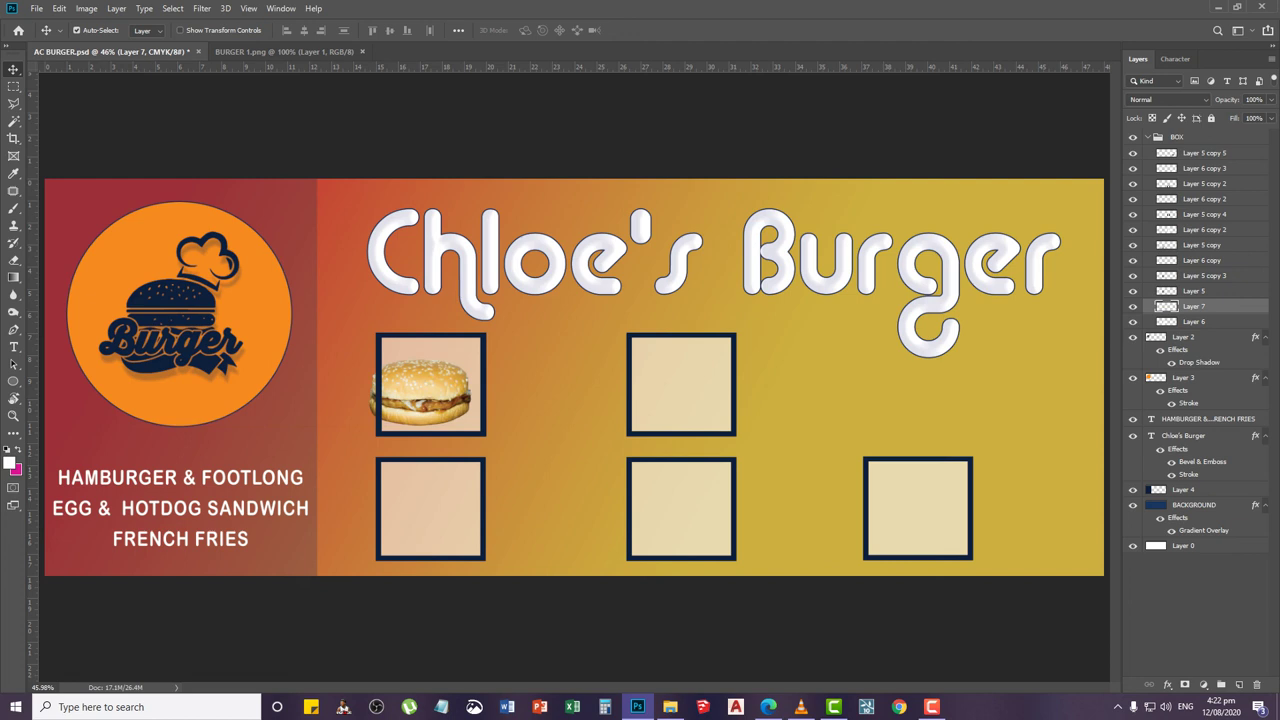
Move the burger layer out of the BOX group so it sits directly above Layer 2
drag(1190, 306, 1166, 151)
click(1177, 137)
click(1147, 137)
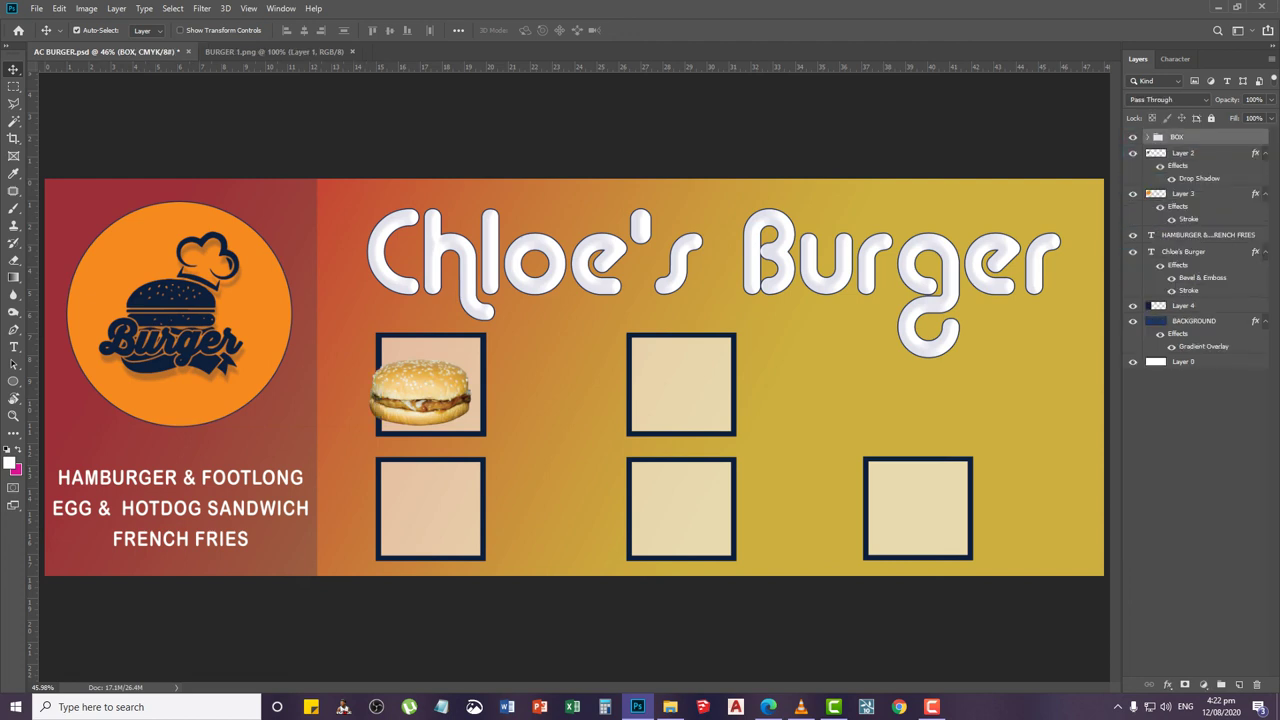
click(1147, 137)
drag(1193, 153, 1185, 330)
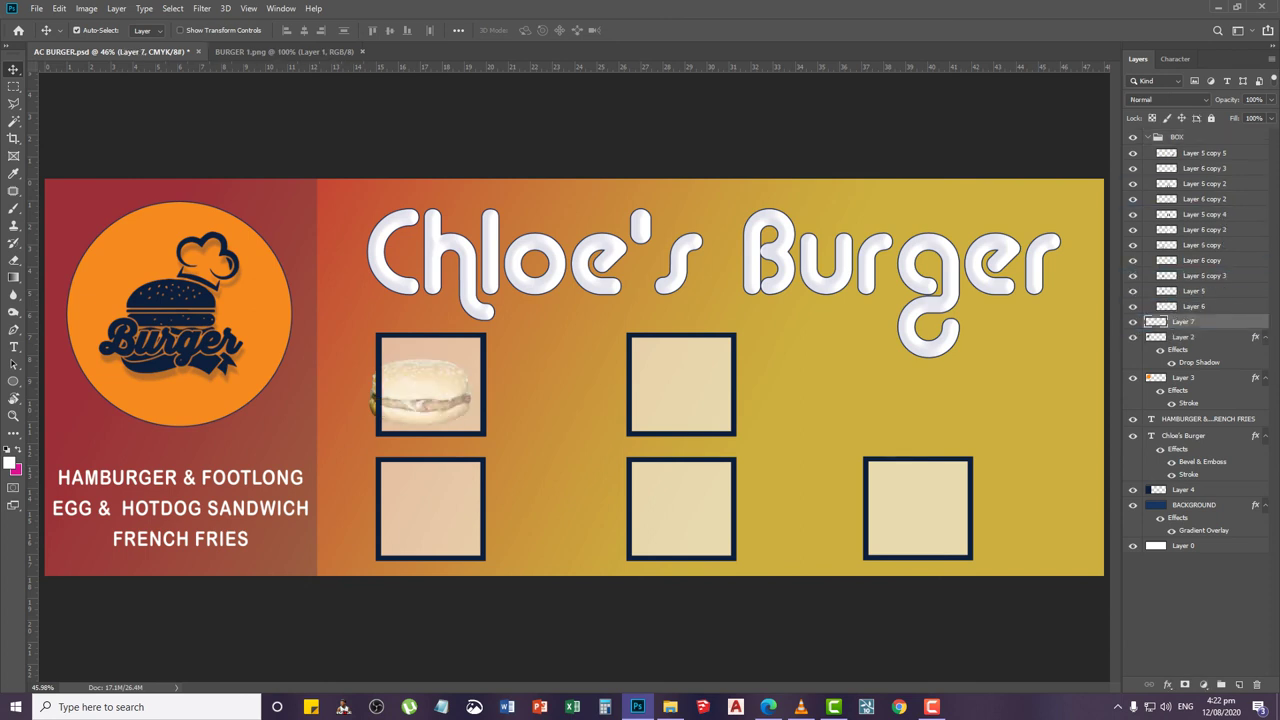
Lock the collapsed BOX group and reorder it between the Chloe's Burger text layer and Layer 4
click(1147, 137)
click(1178, 137)
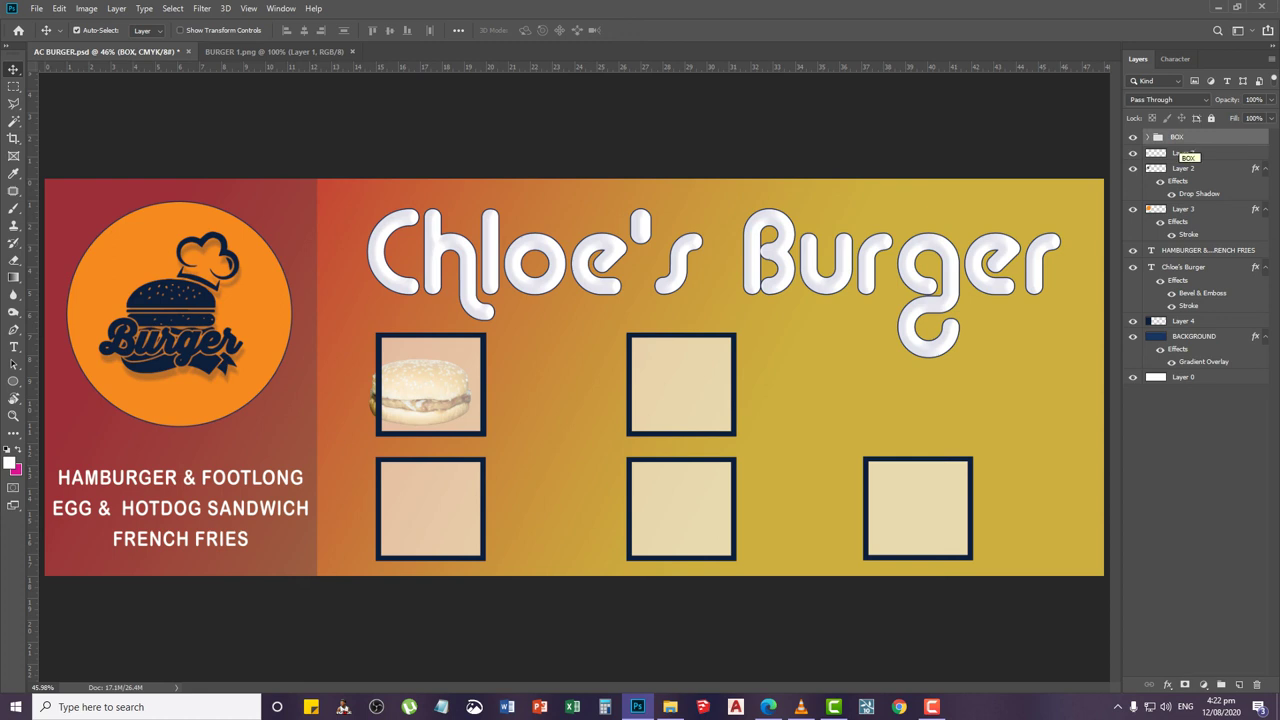
click(1211, 118)
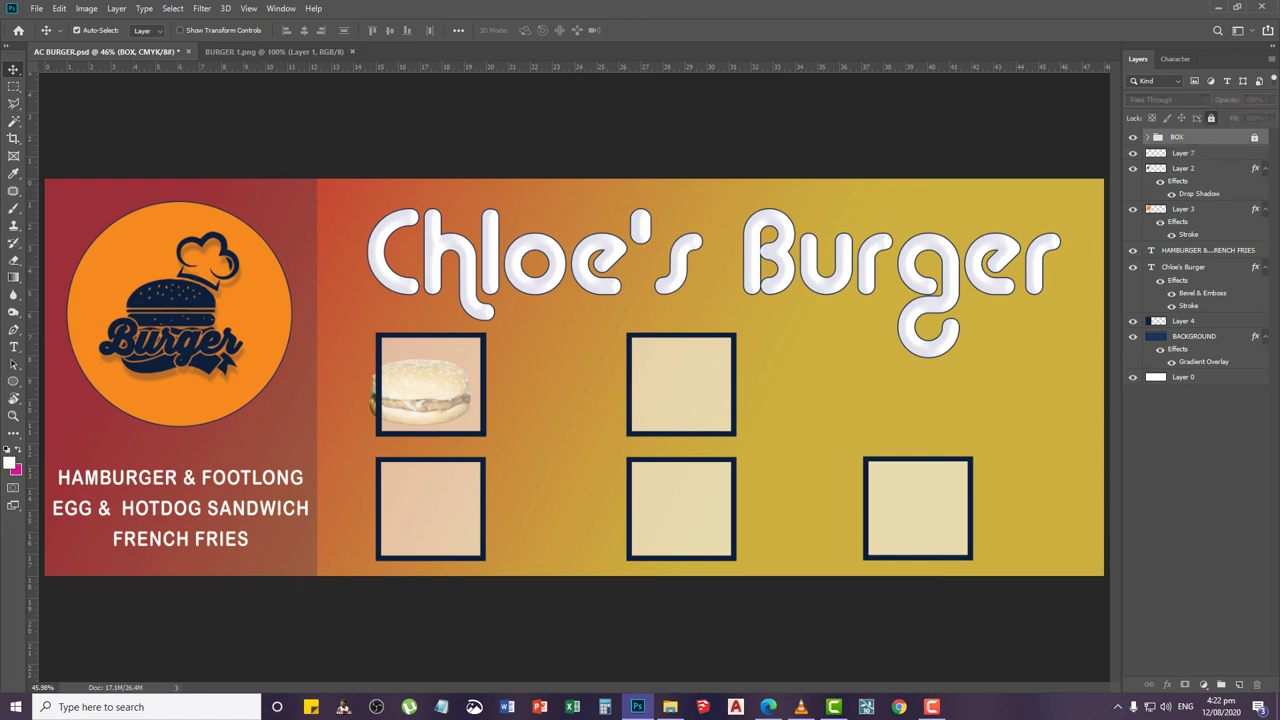
drag(1190, 137, 1172, 306)
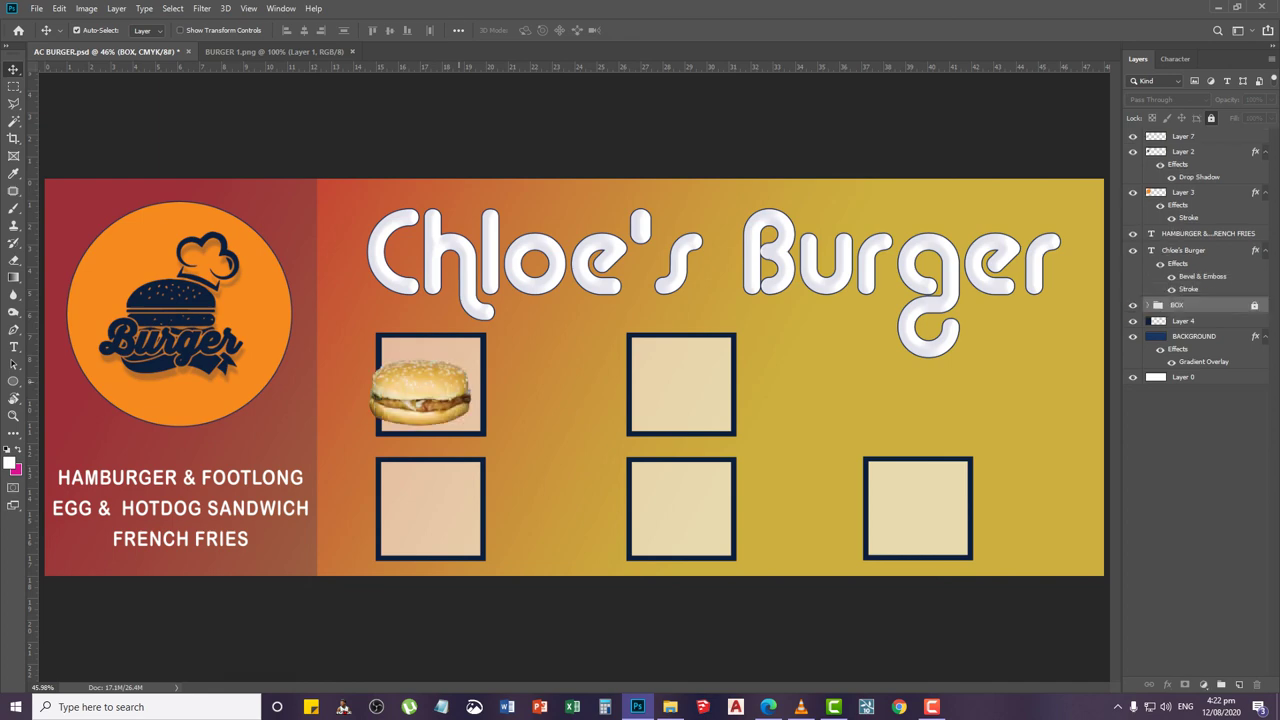
Select the burger layer and rotate the burger slightly clockwise
right_click(433, 393)
click(457, 417)
scroll(415, 420, up, 3)
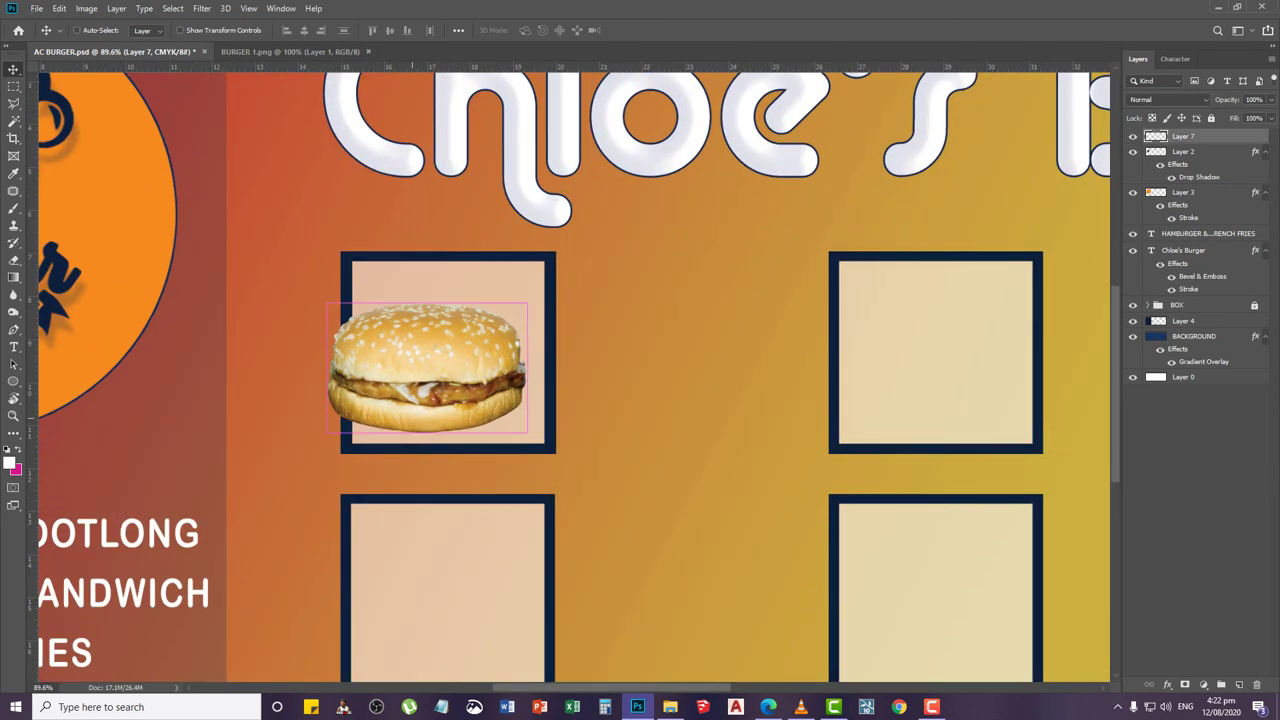
key(ctrl+t)
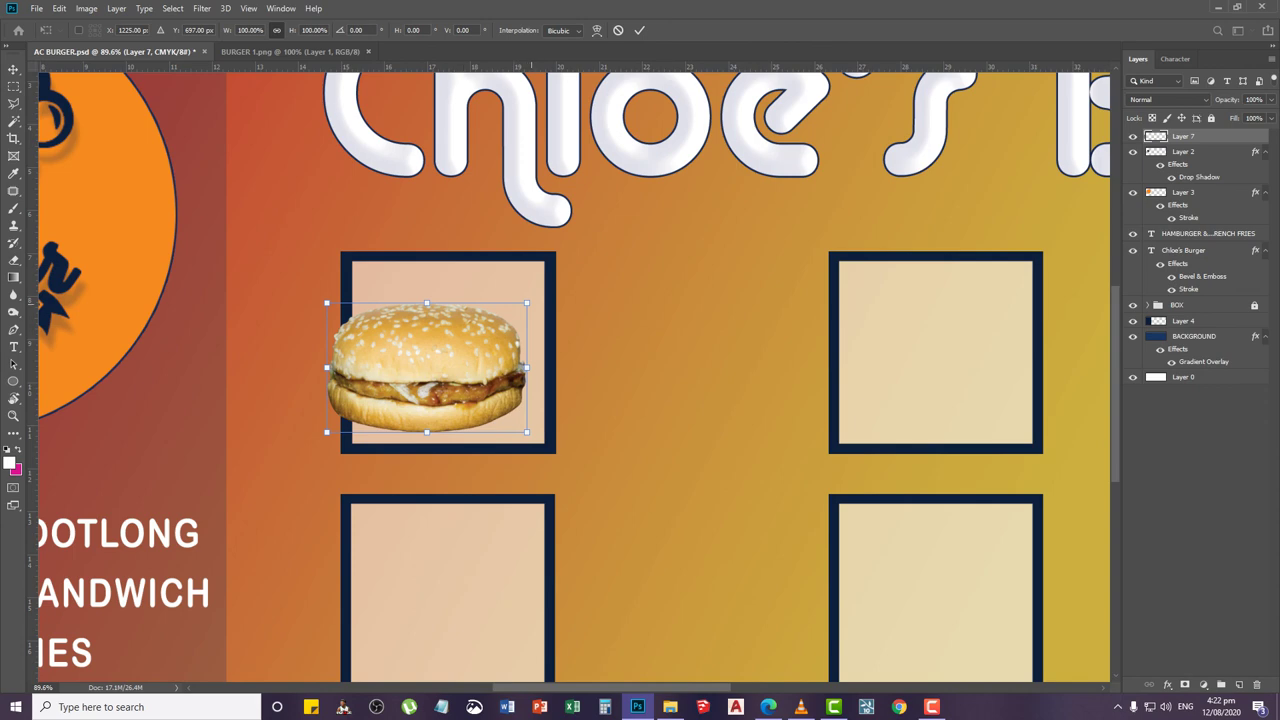
drag(548, 292, 548, 300)
key(Return)
Enlarge the burger to about 110% and position it on the lower edge of the upper-left box
right_click(441, 345)
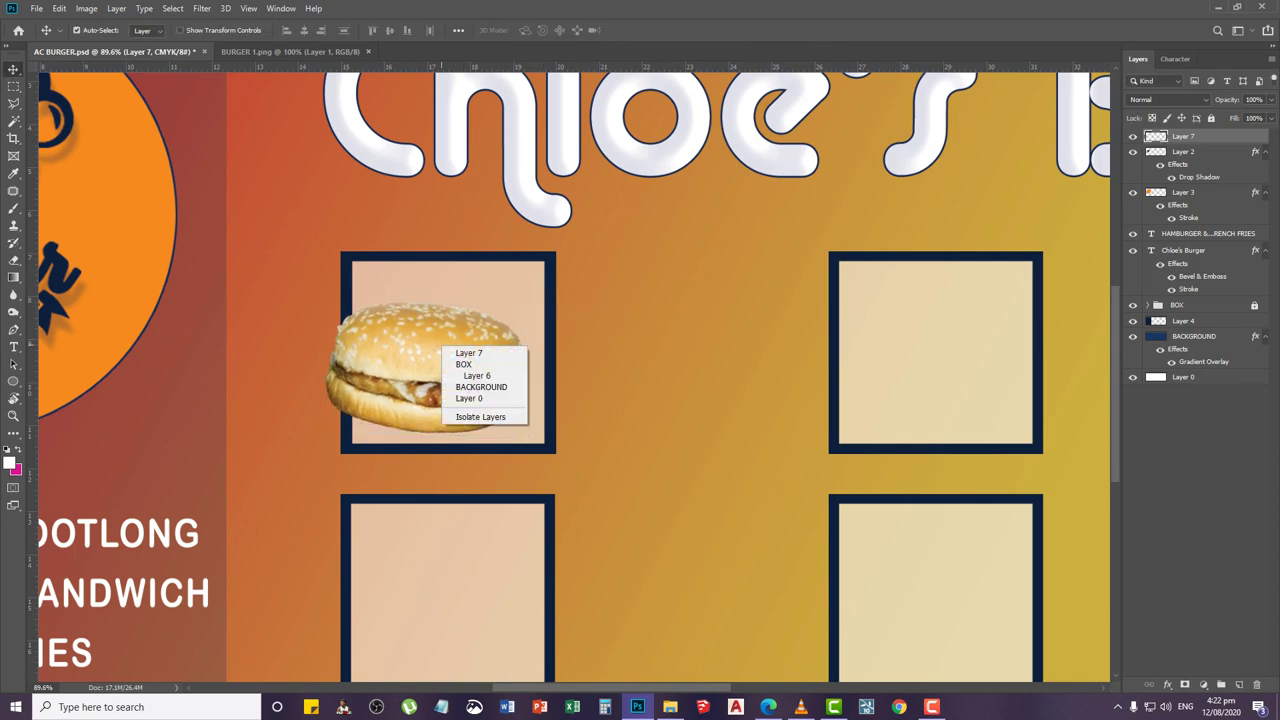
click(463, 354)
scroll(460, 356, up, 1)
drag(409, 379, 419, 393)
key(ctrl+t)
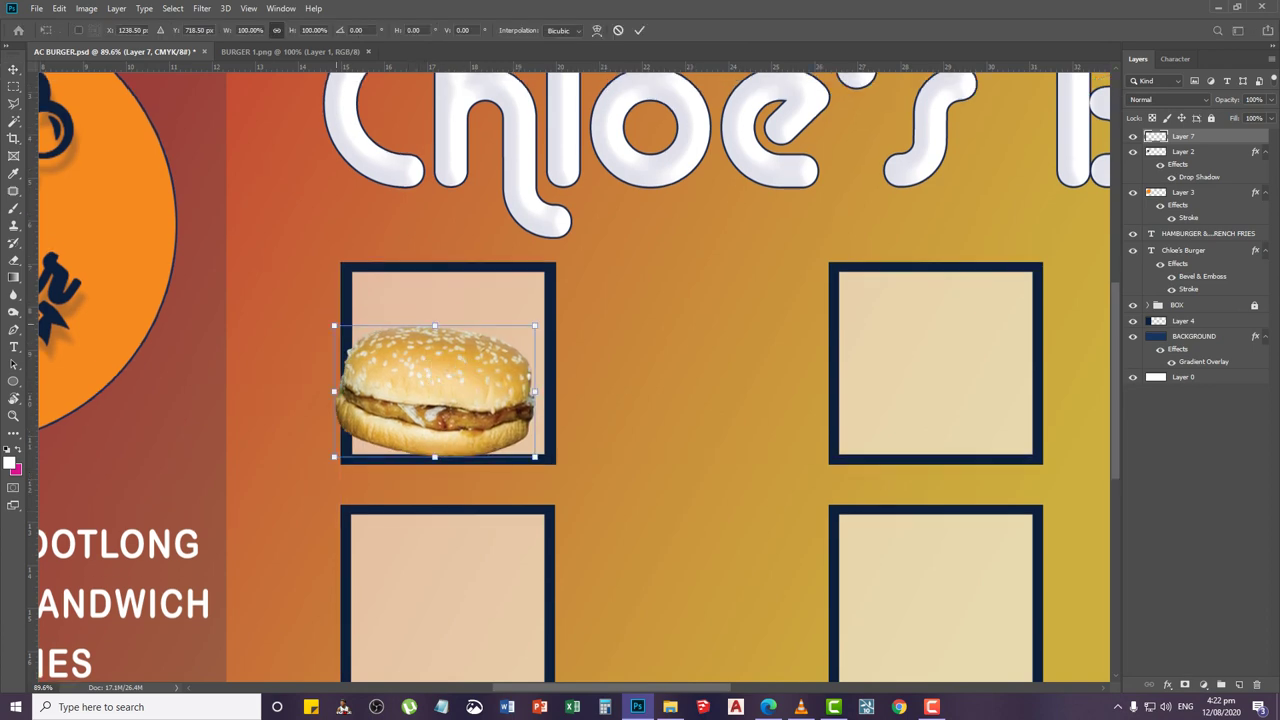
drag(329, 322, 314, 310)
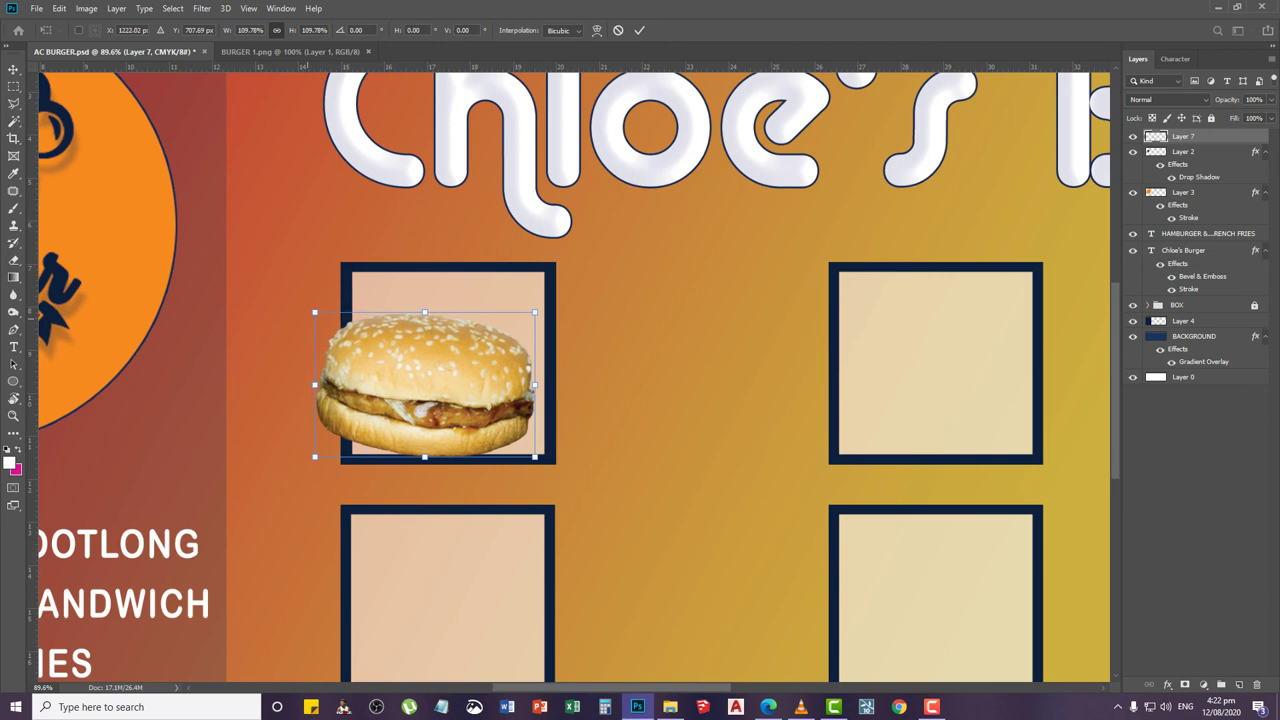
key(Return)
drag(450, 340, 451, 347)
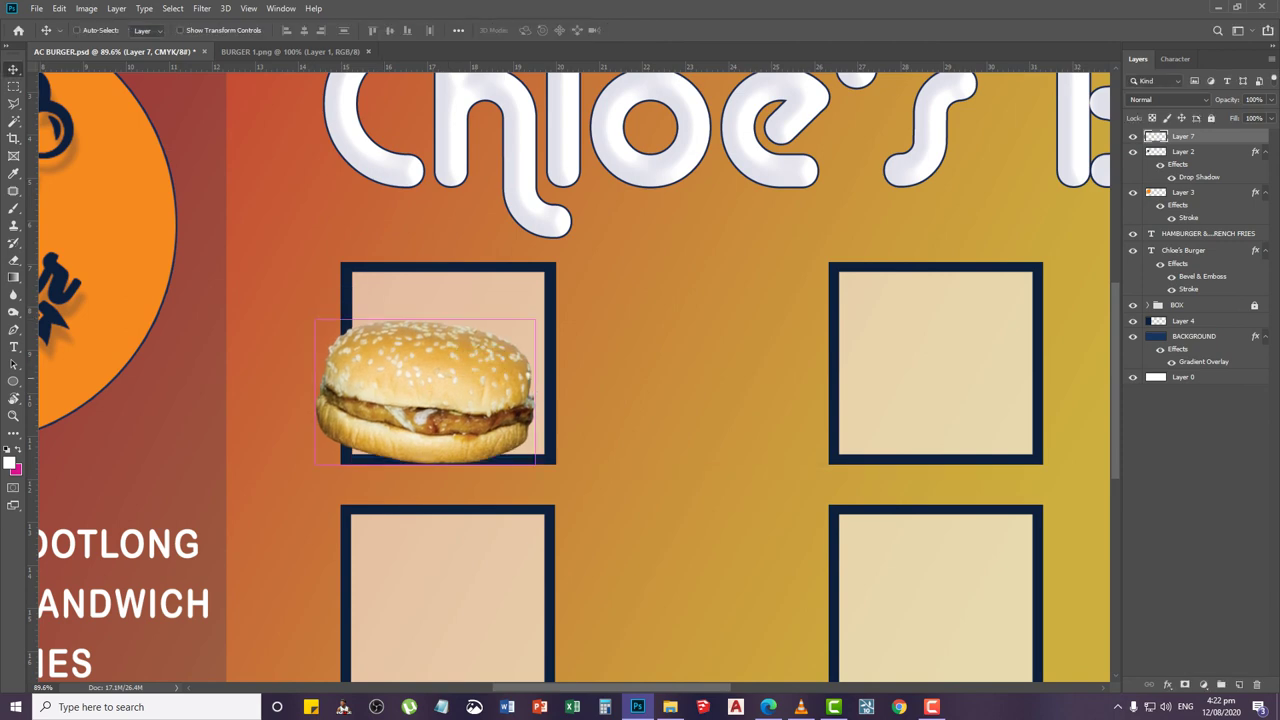
Rotate the burger about 2.4° further clockwise and nudge it left so it overhangs the frame's left edge
key(ctrl+t)
key(Return)
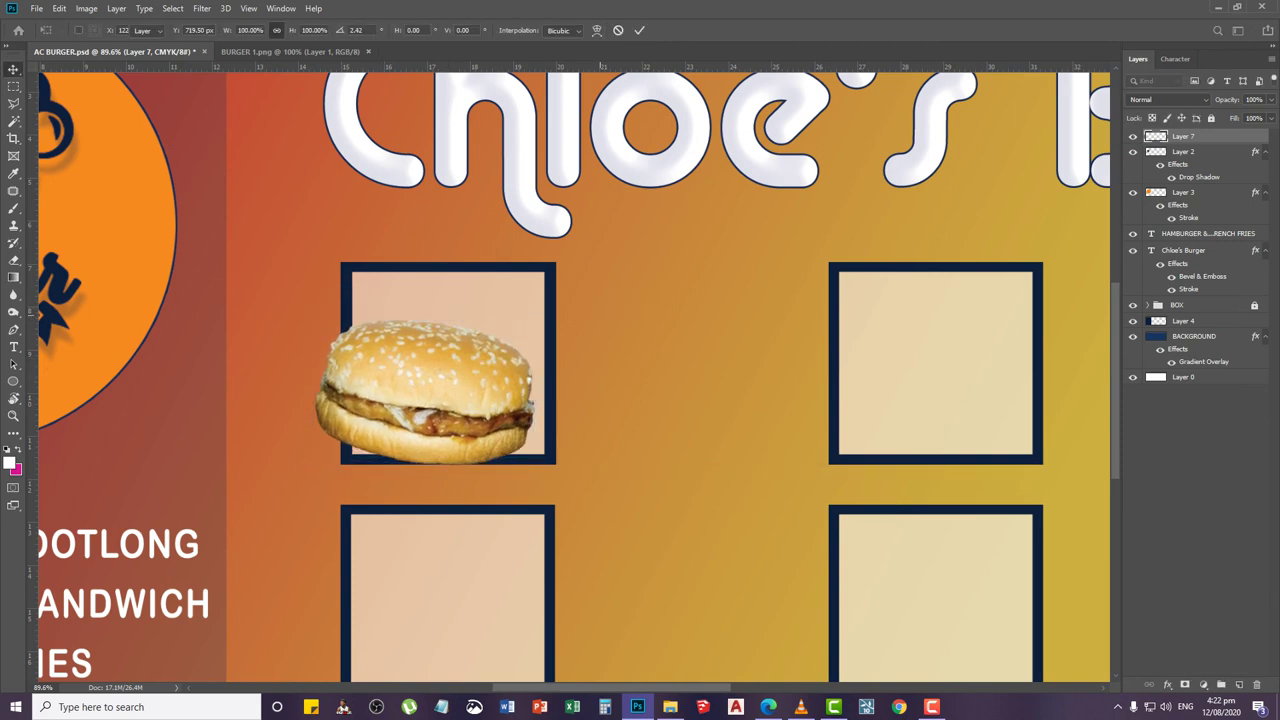
key(Left)
key(Left)
key(Left)
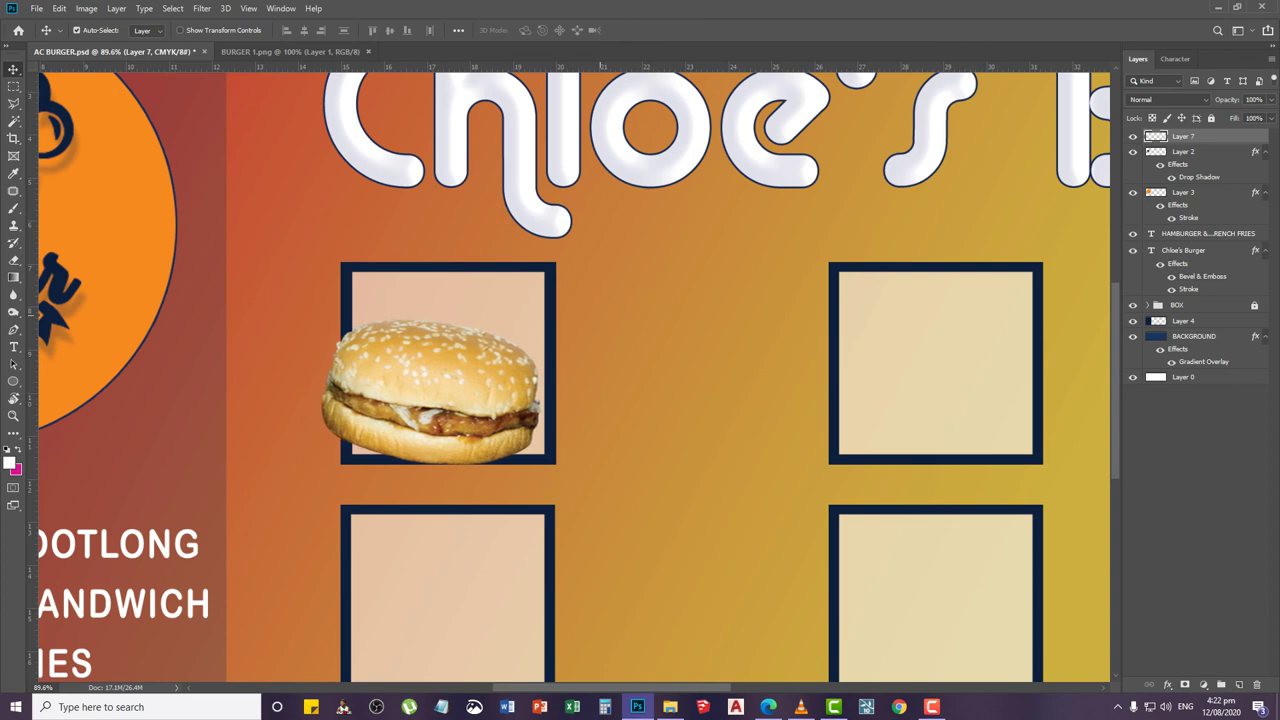
key(Left)
key(Left)
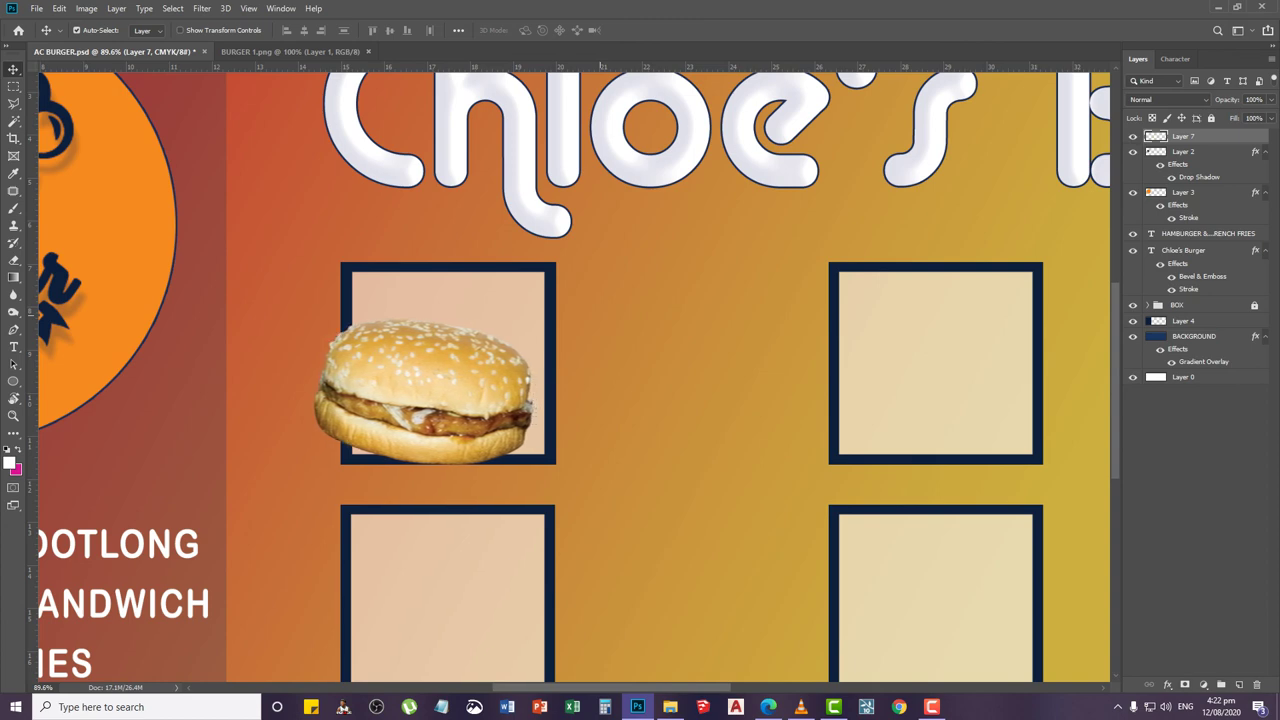
Trim off the strip of the burger that overlaps the box's lower frame, using a rectangular selection, then deselect
key(m)
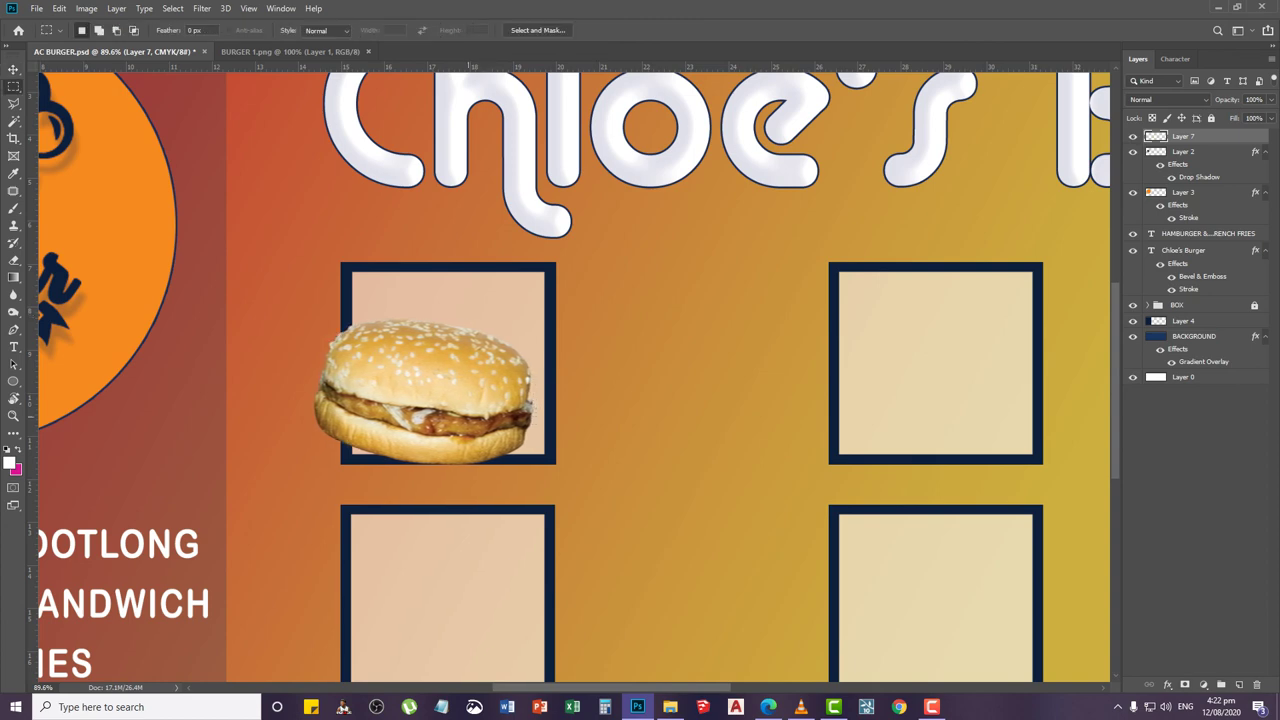
scroll(365, 490, up, 3)
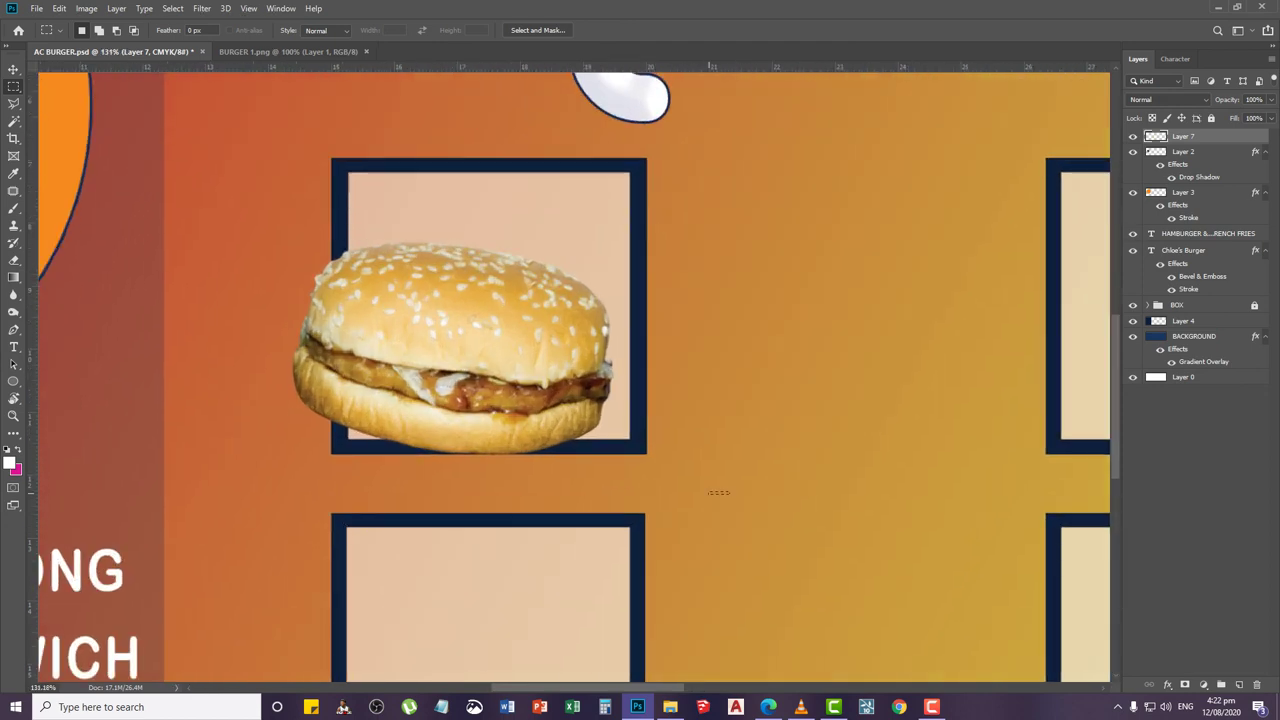
drag(729, 491, 273, 438)
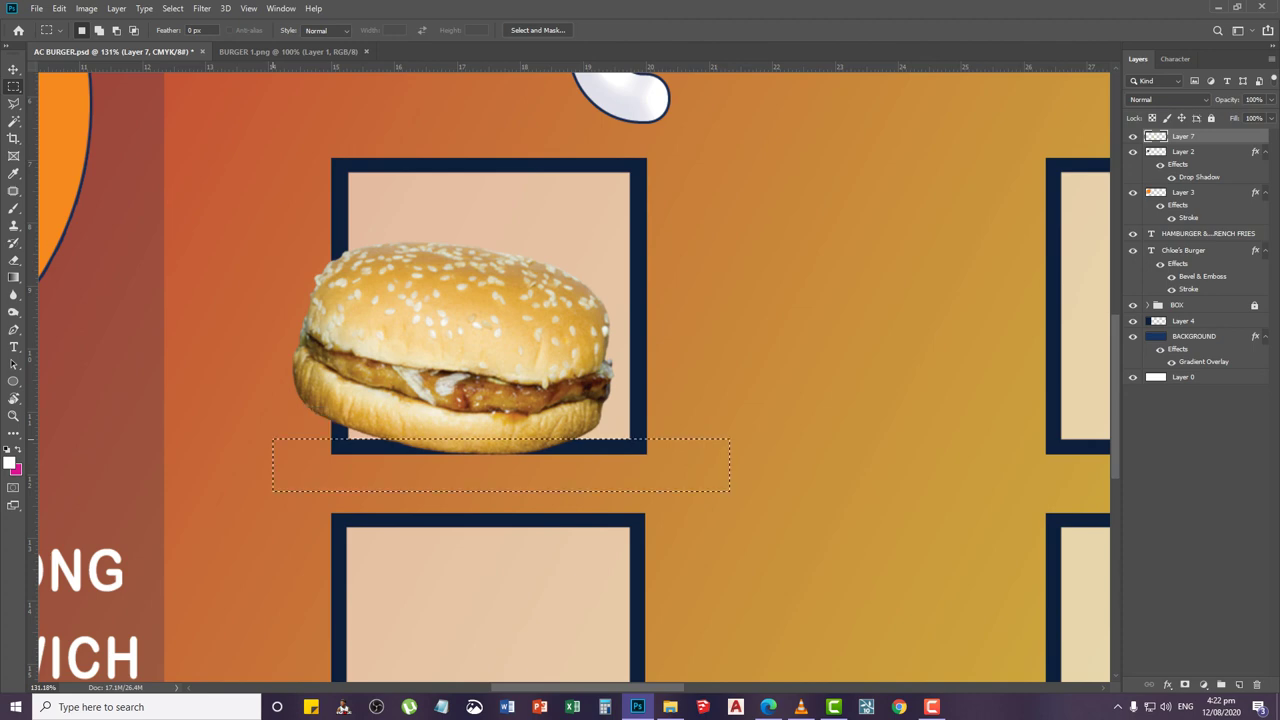
key(Delete)
key(ctrl+d)
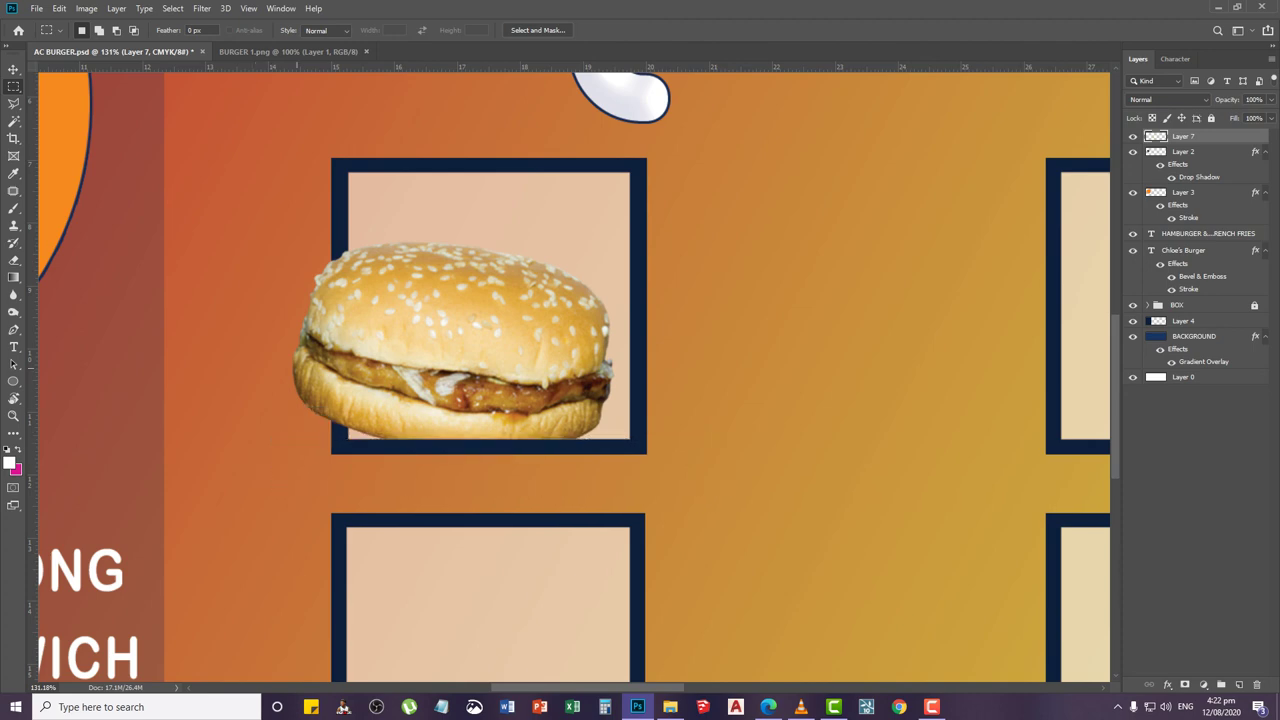
Add a drop shadow to the burger layer with 10% opacity, a -32° angle and 20 px distance
key(v)
scroll(371, 354, down, 3)
right_click(391, 353)
click(418, 360)
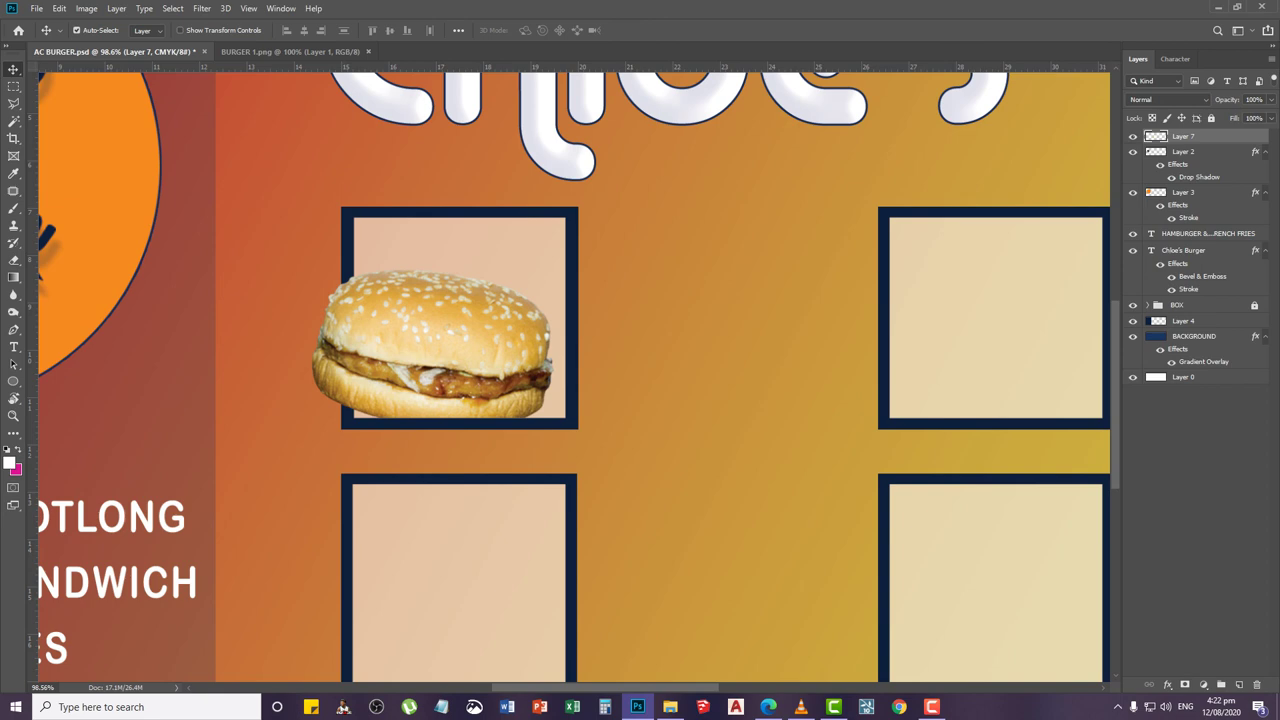
double_click(1225, 137)
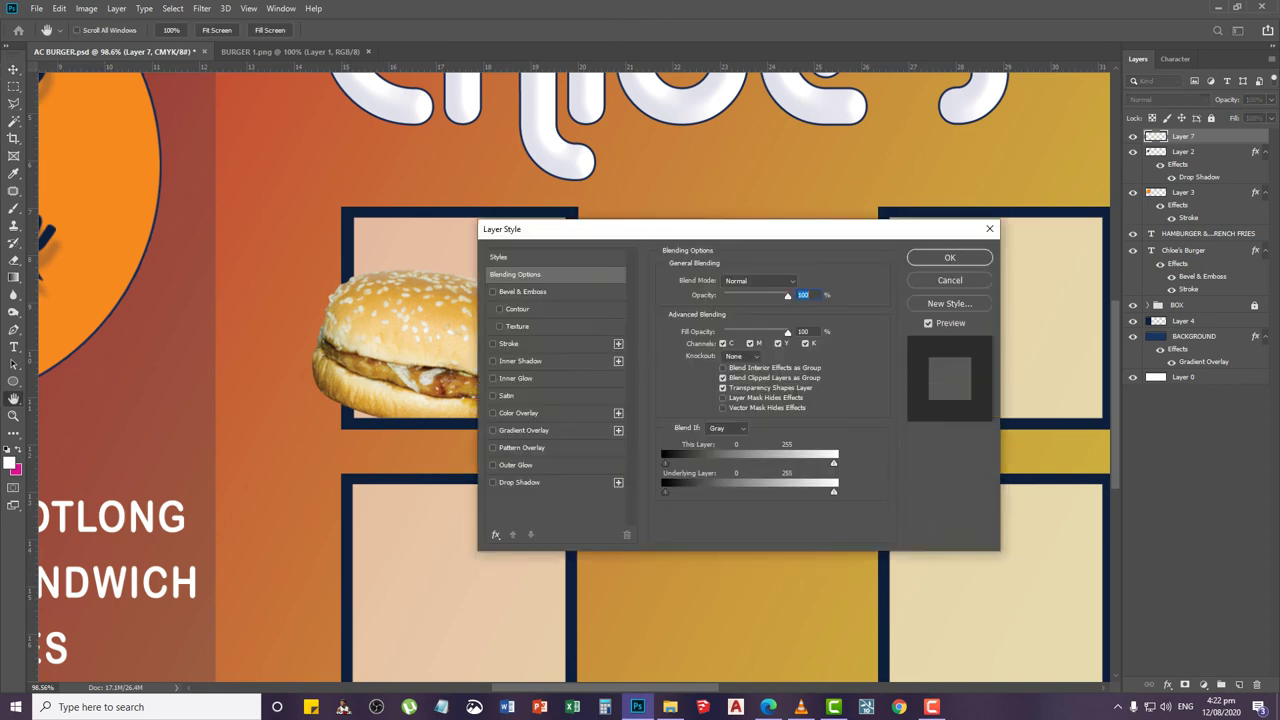
click(519, 482)
drag(714, 234, 863, 244)
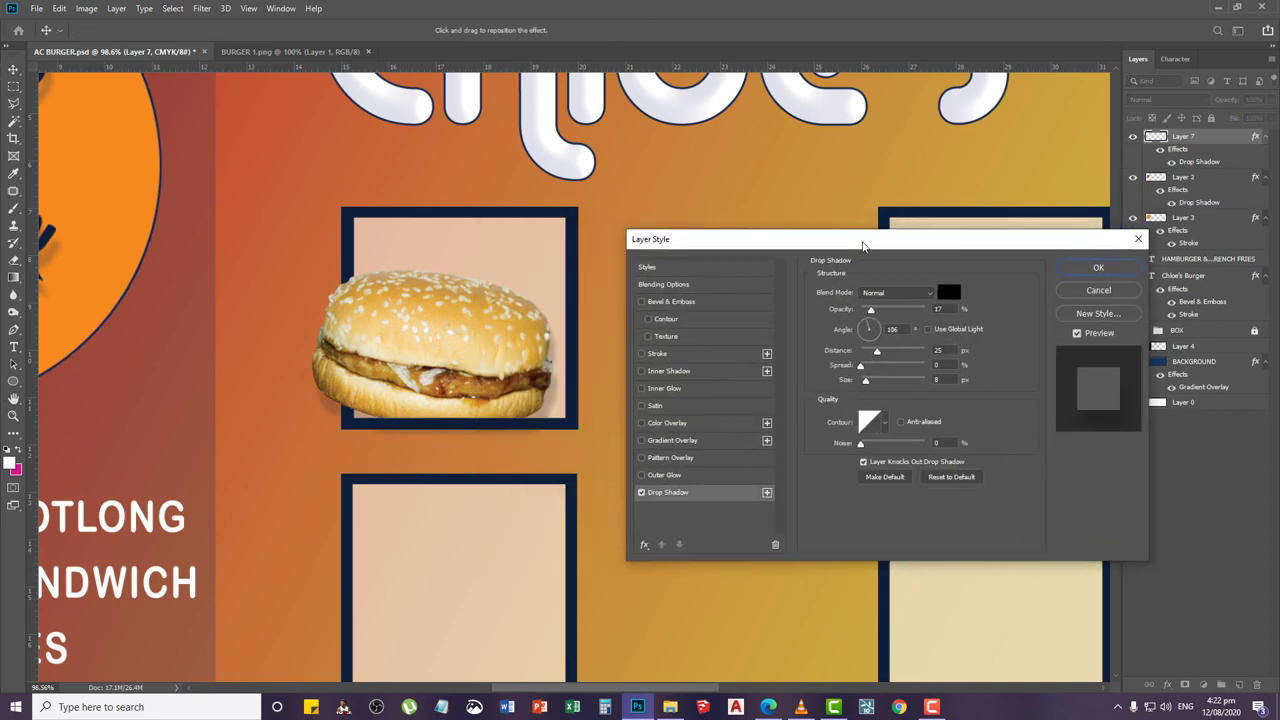
drag(338, 408, 322, 383)
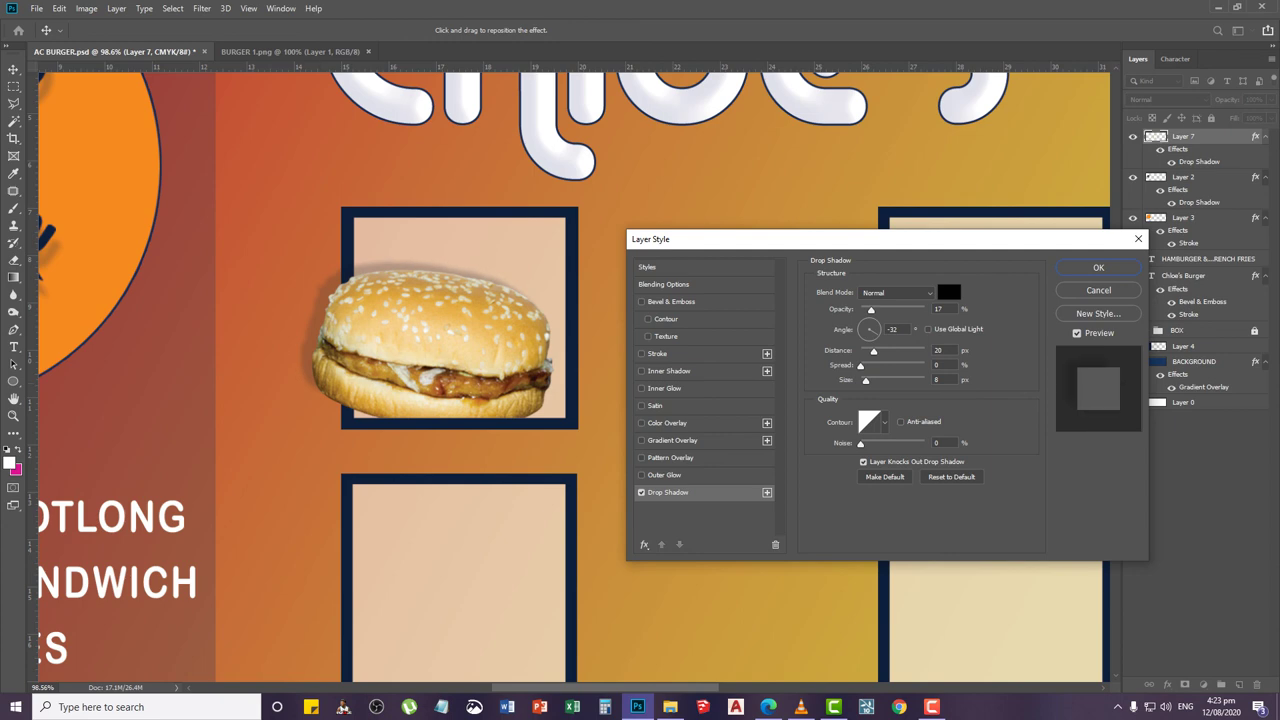
drag(871, 311, 868, 311)
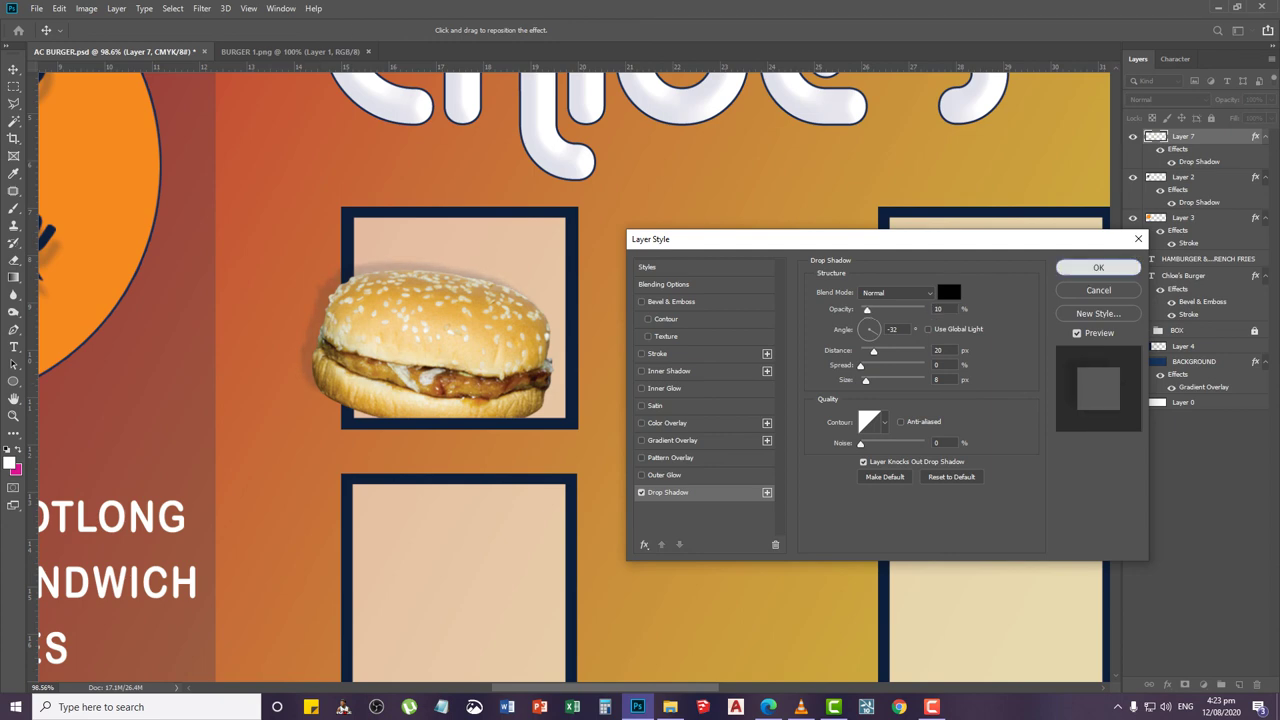
key(Return)
Add the text BUY1TAKE beside the burger in white Arial Rounded MT Bold at 200 pt
scroll(456, 293, down, 2)
scroll(454, 292, down, 2)
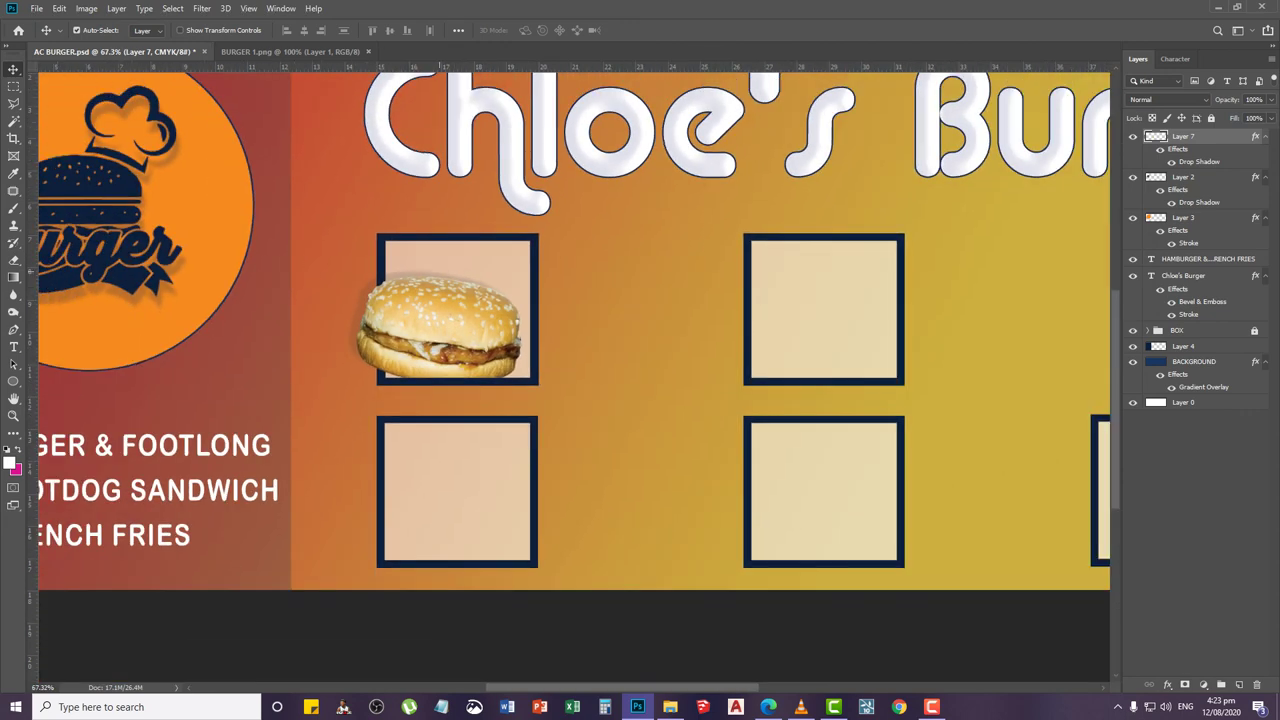
scroll(437, 264, up, 1)
key(t)
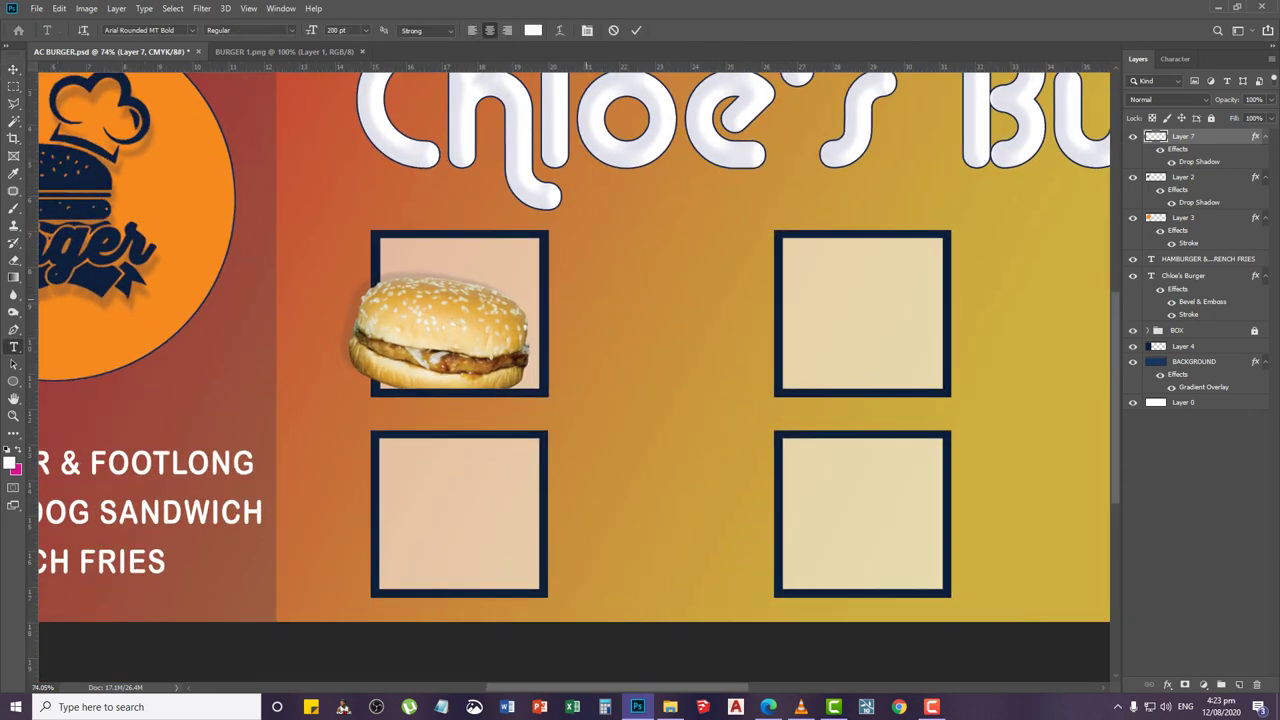
click(588, 298)
text(BUY1)
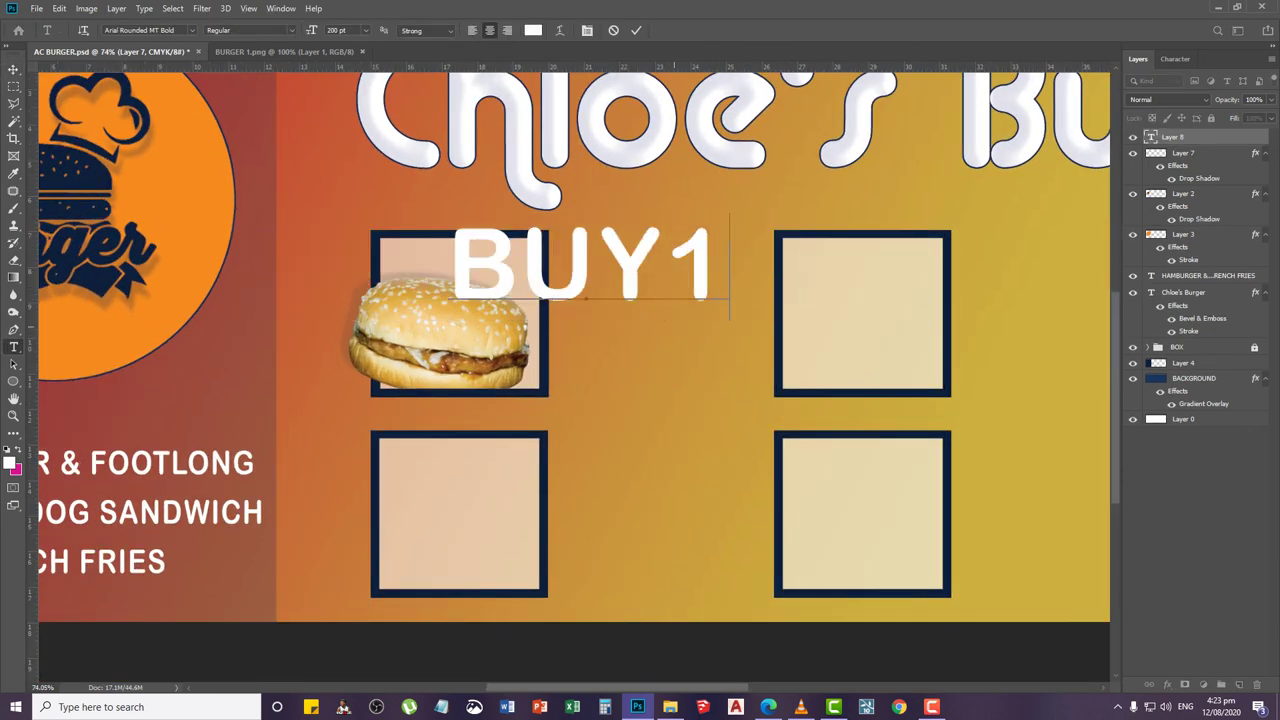
text(TAKE)
key(ctrl+a)
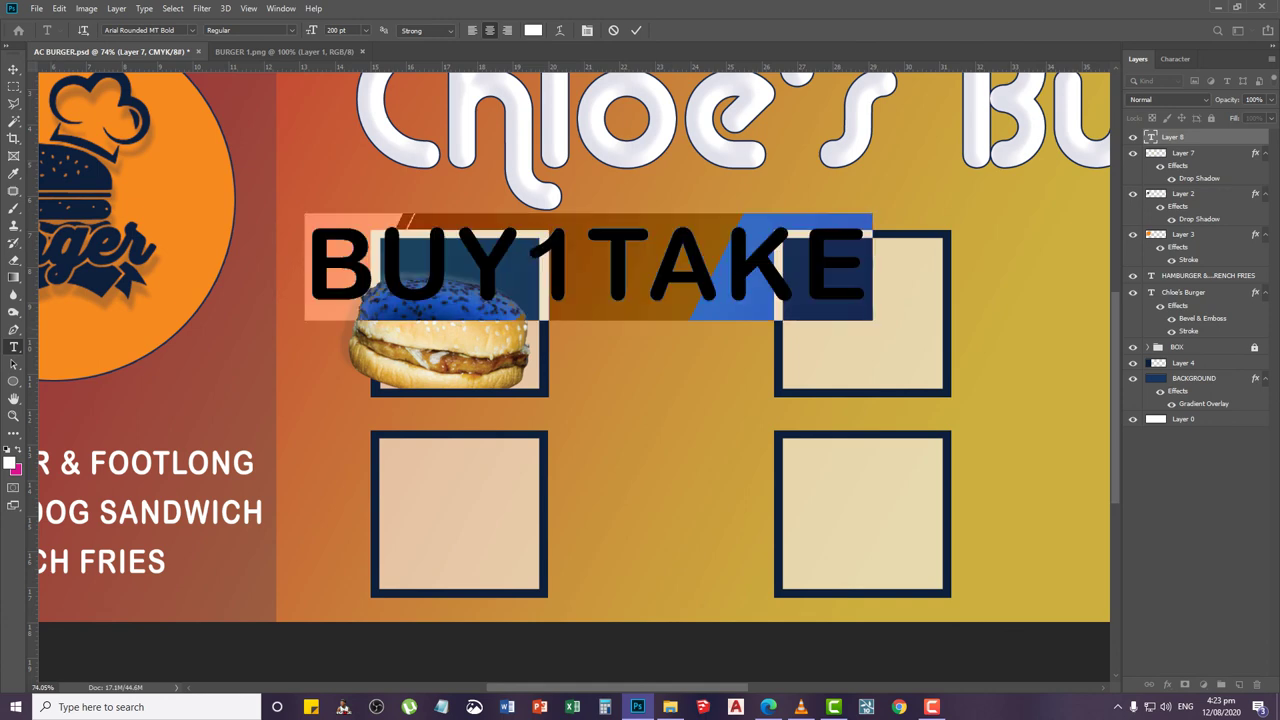
key(ctrl+Return)
Narrow the BUY1TAKE text to about 70% of its width, keeping its height
key(ctrl+t)
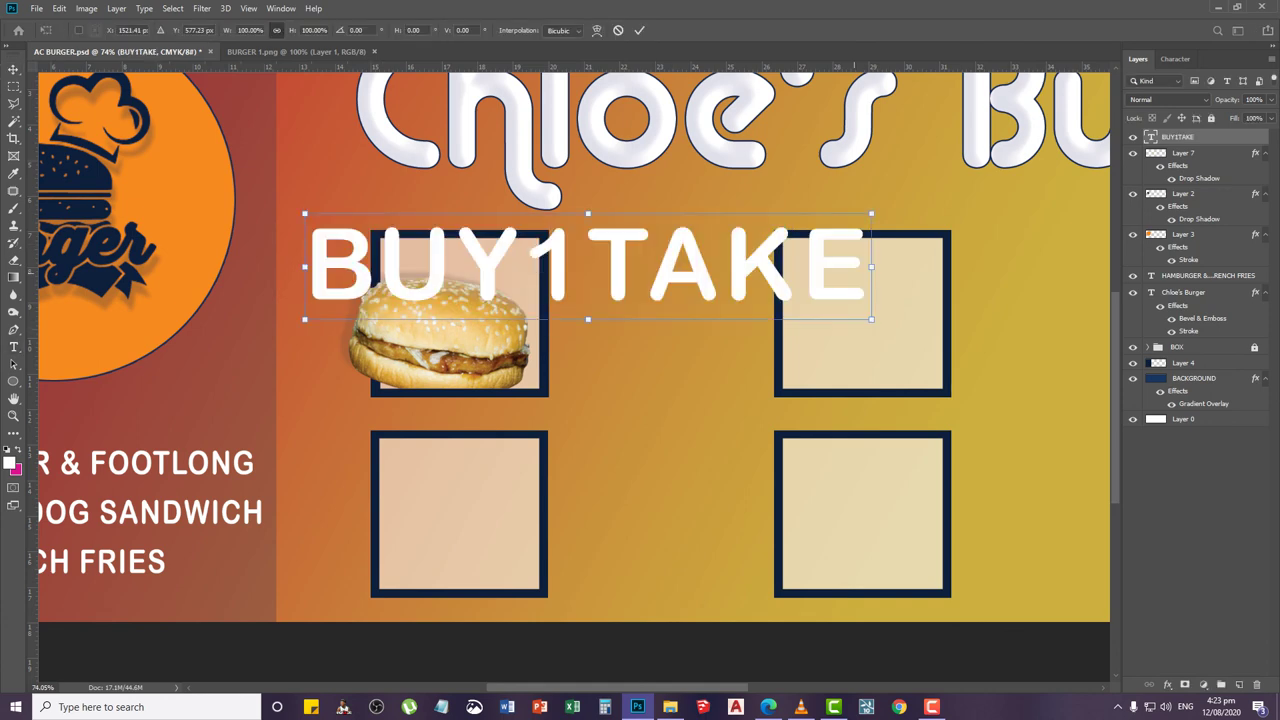
drag(871, 266, 695, 266)
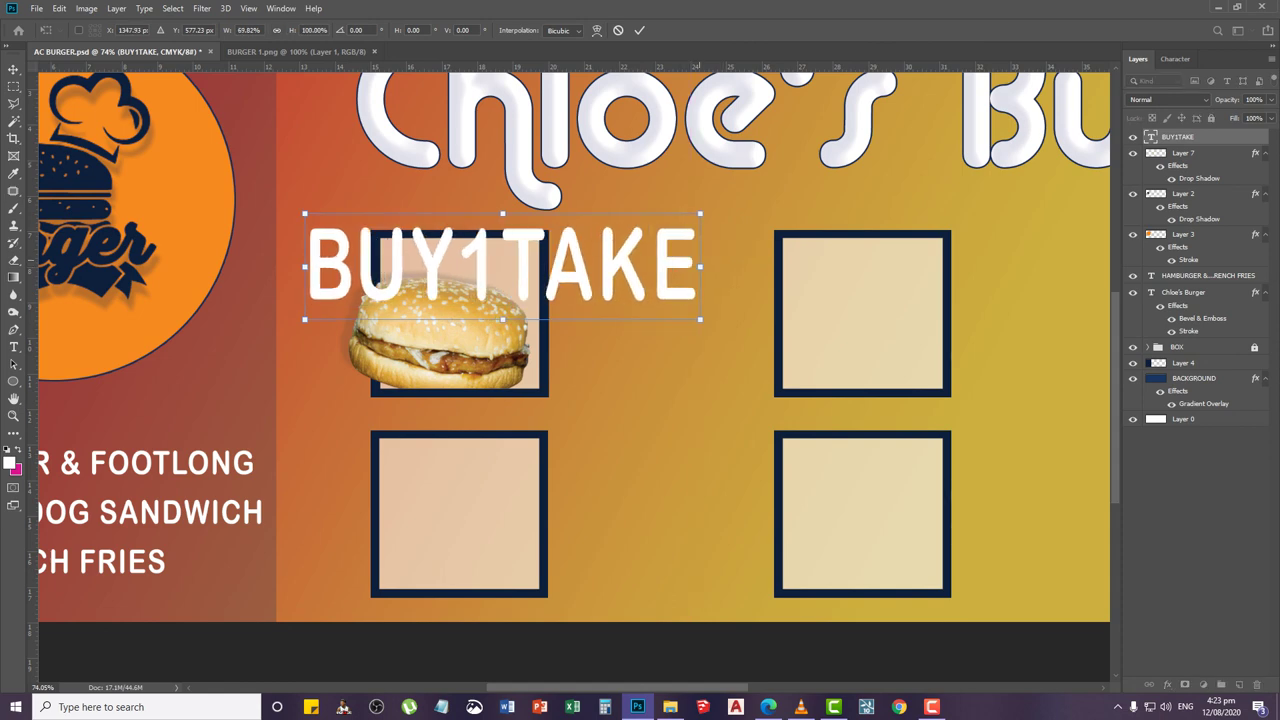
key(Return)
Commit the narrowed width and append a 1 to the banner text so it reads BUY1TAKE1
key(t)
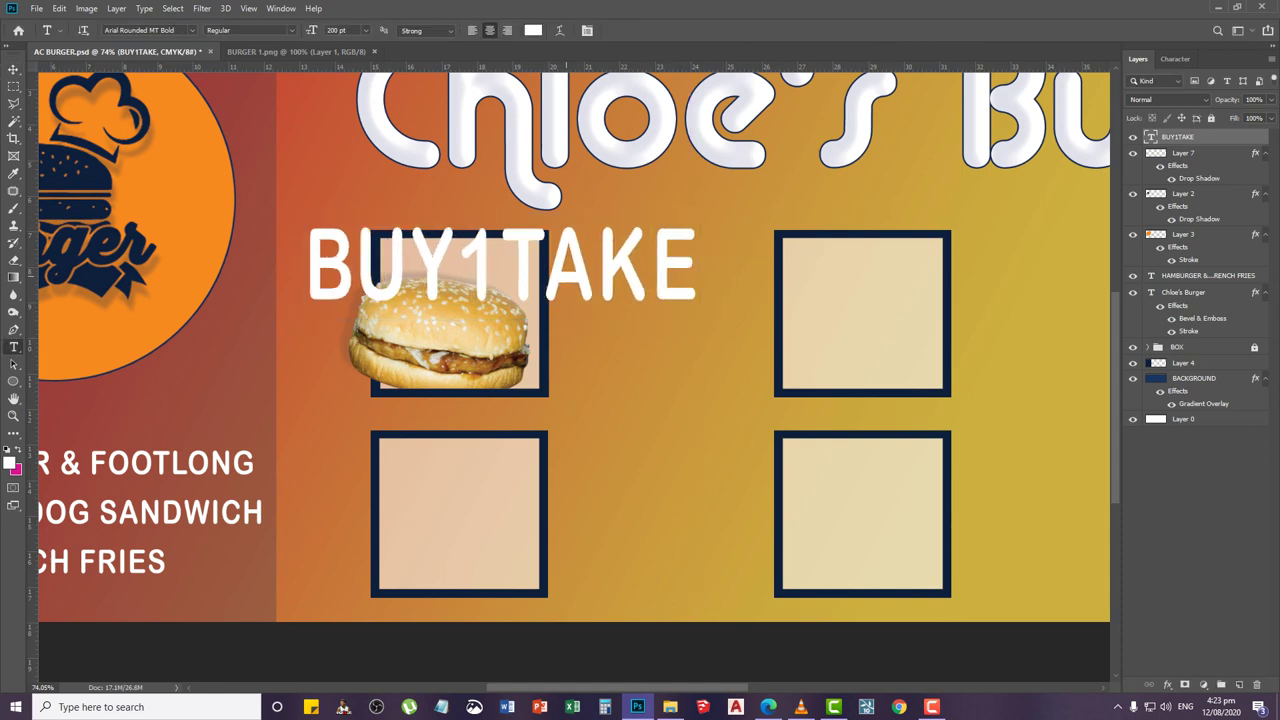
double_click(566, 275)
click(502, 290)
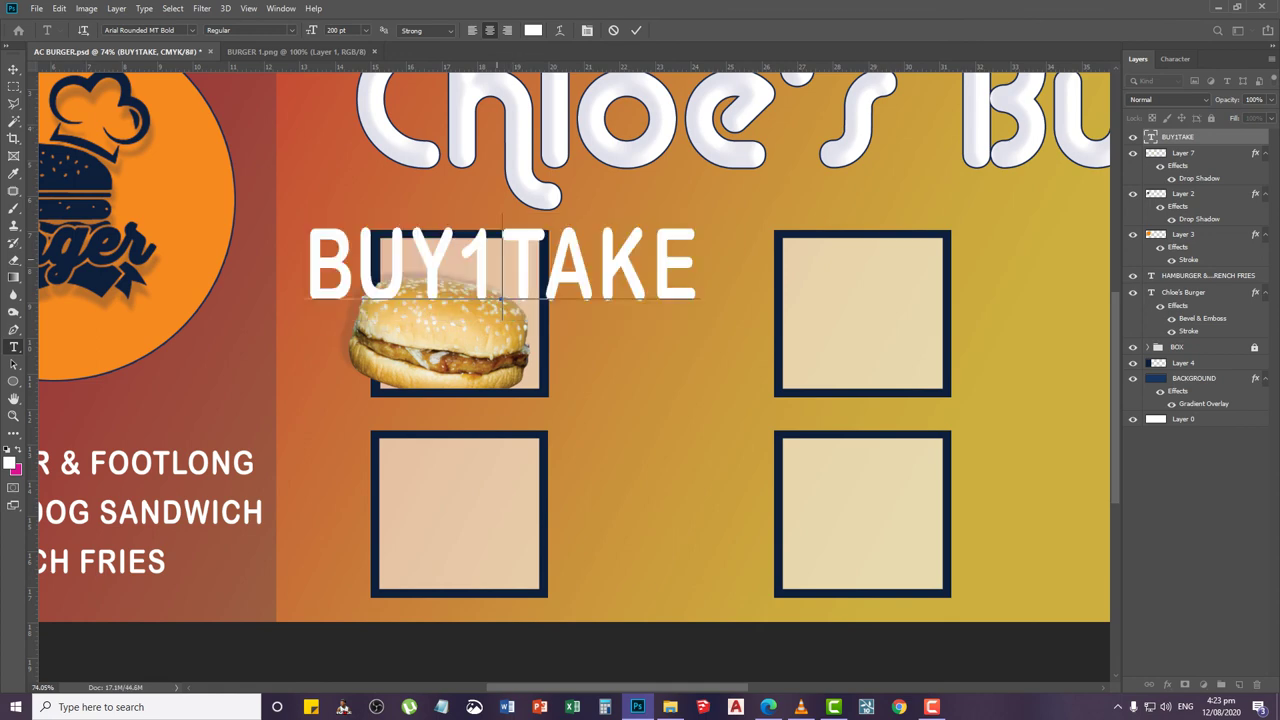
text(1)
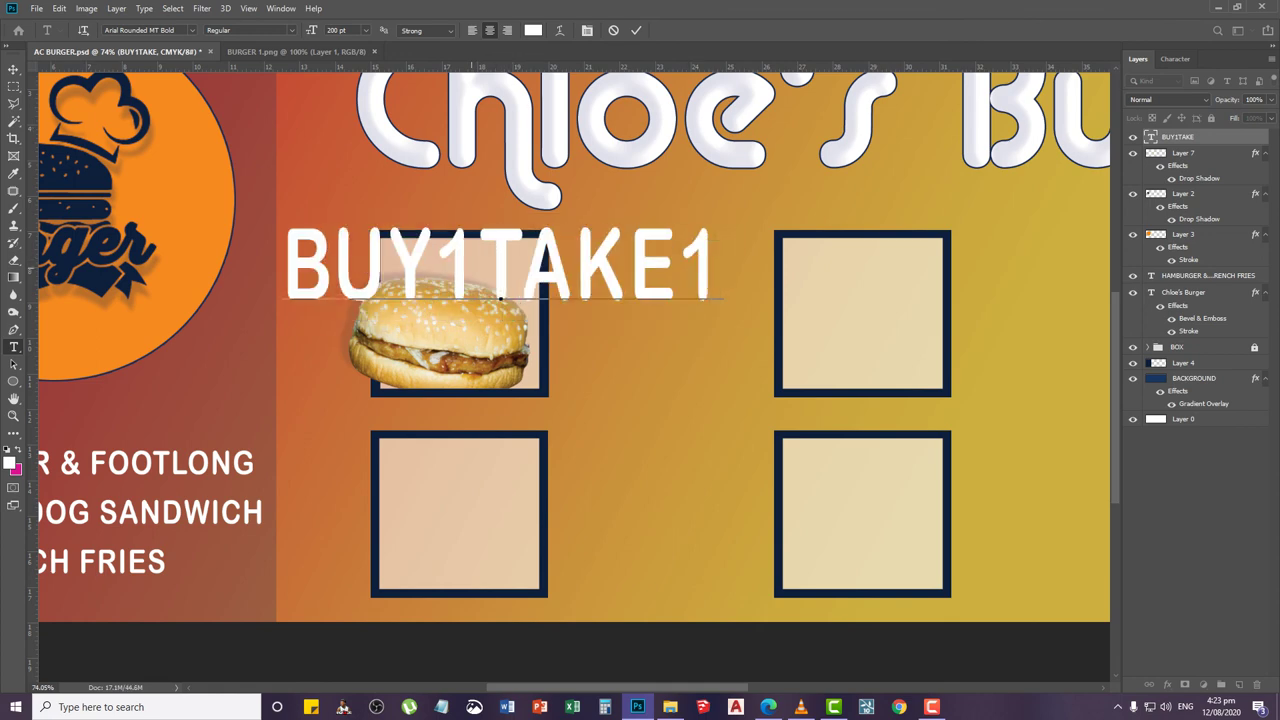
Colour the first 1 in the BUY1TAKE1 text red (#ff0000)
key(shift+Left)
click(533, 30)
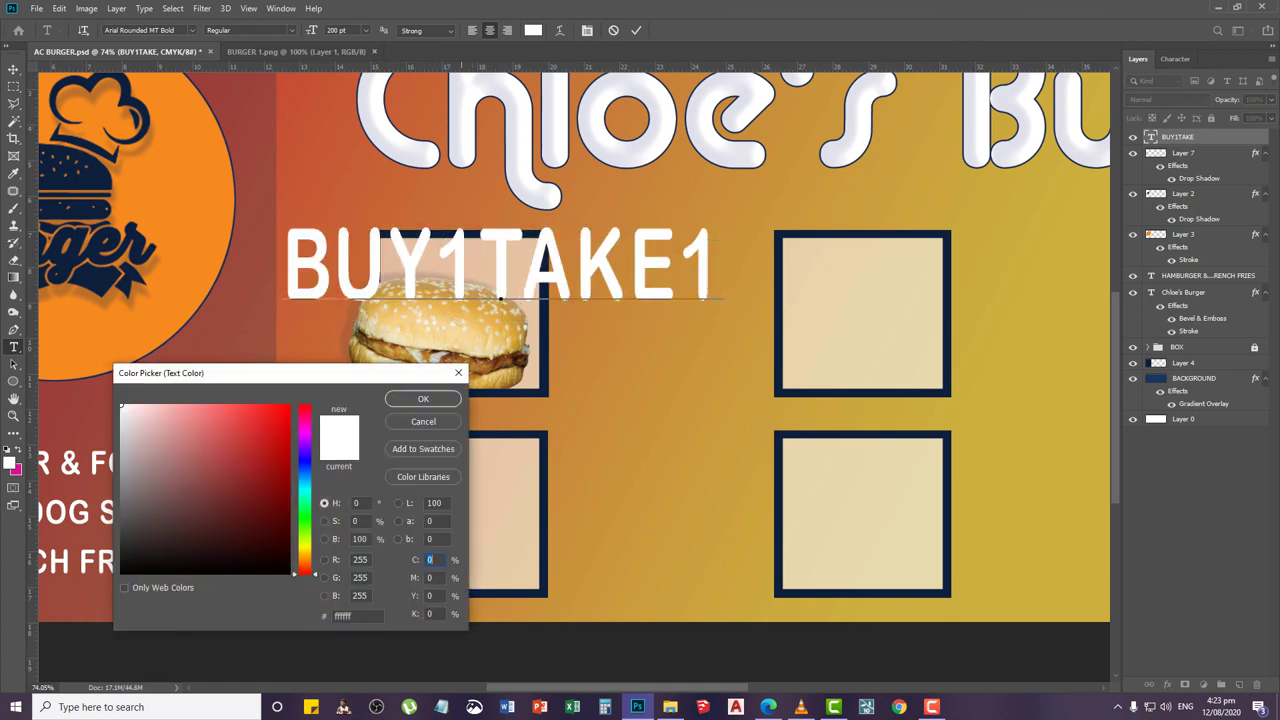
click(288, 407)
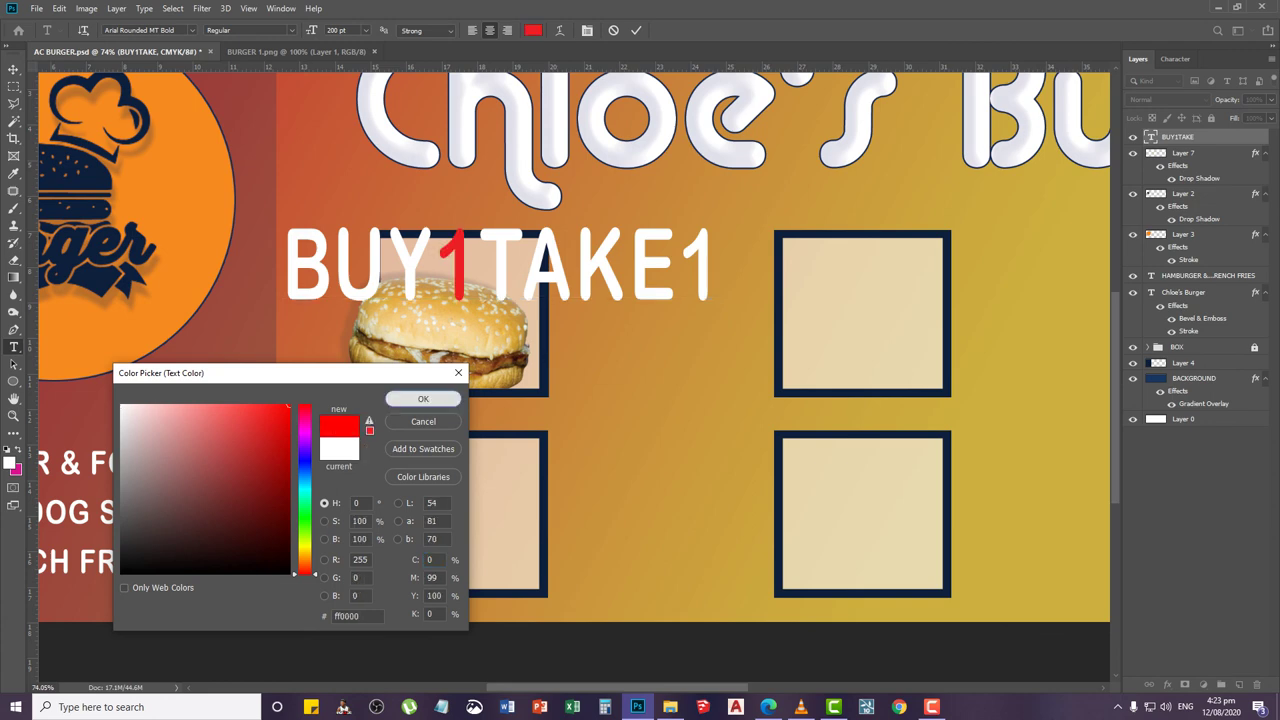
click(423, 399)
click(13, 70)
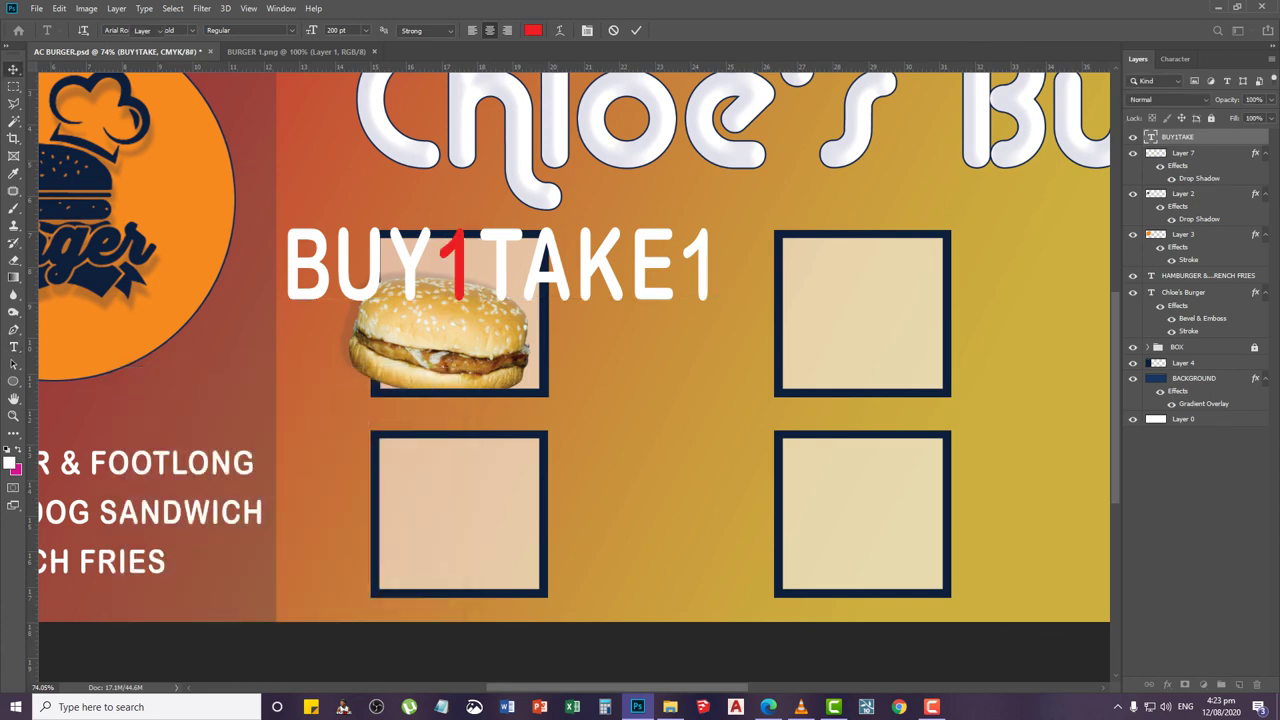
Colour the final 1 in the BUY1TAKE1 text orange
key(t)
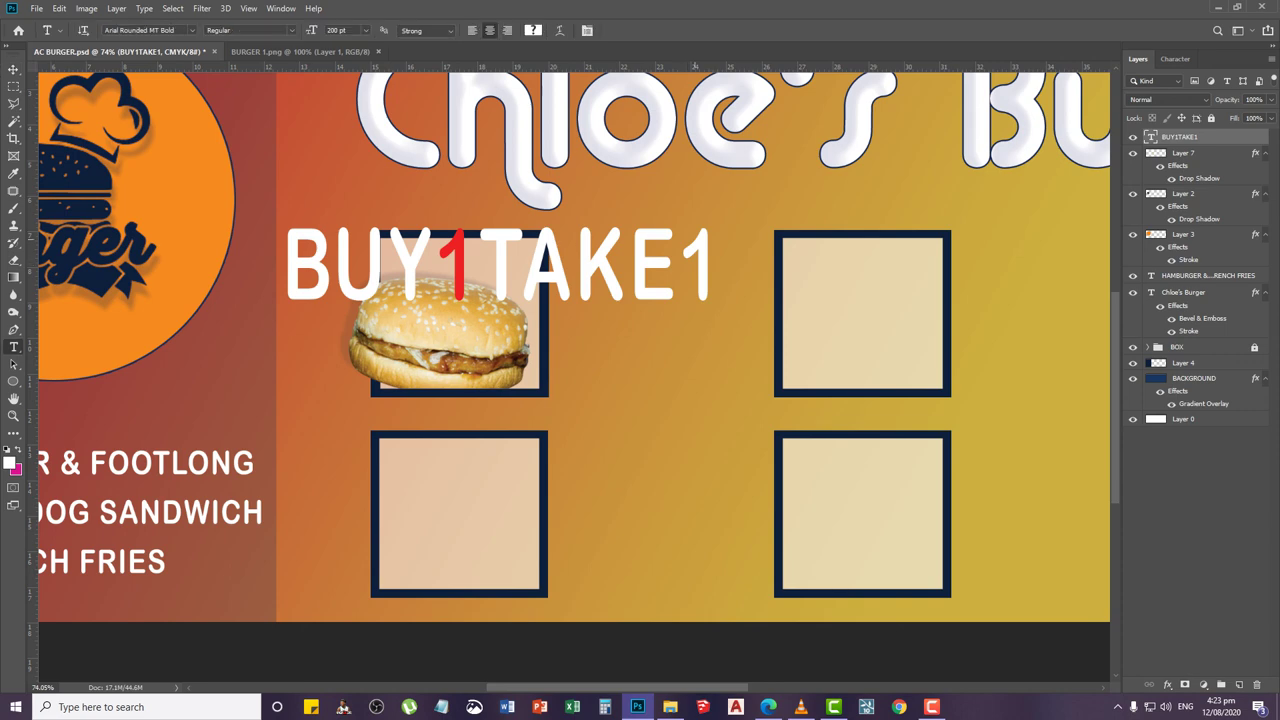
drag(684, 265, 716, 257)
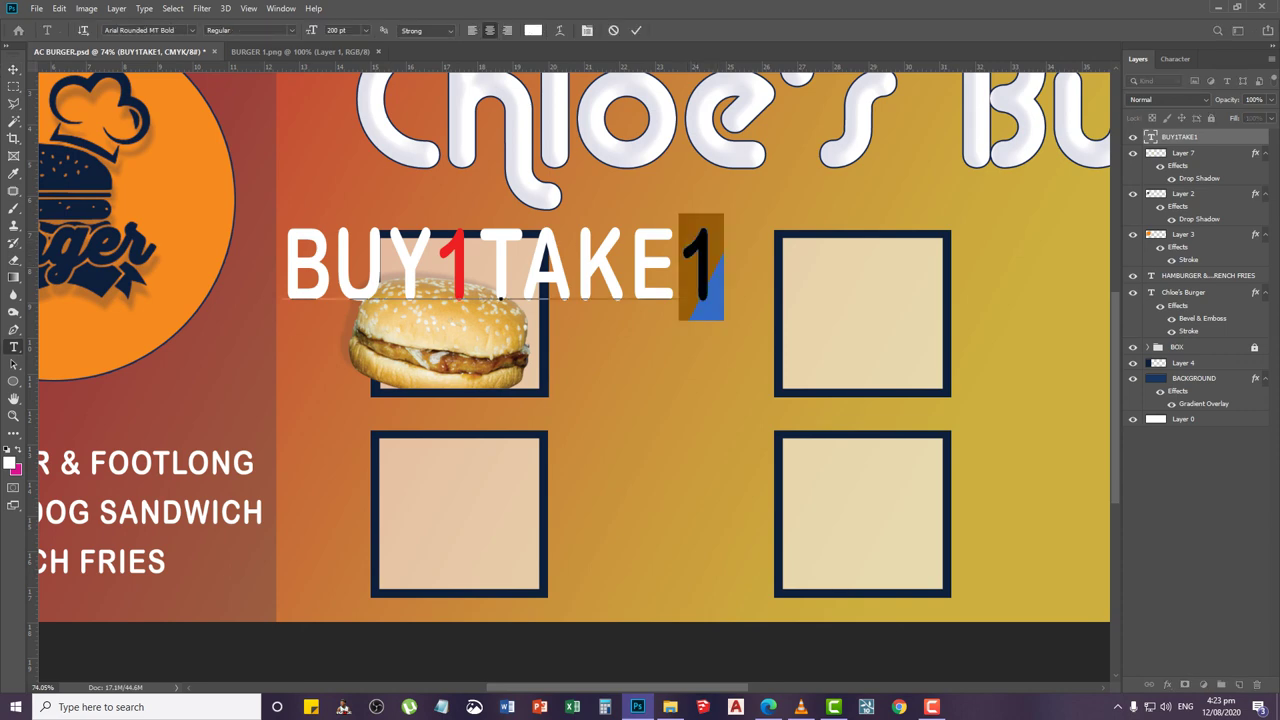
click(533, 30)
drag(305, 542, 305, 557)
click(268, 435)
mouse_move(268, 436)
mouse_down()
mouse_move(289, 405)
mouse_move(268, 404)
mouse_up()
click(423, 398)
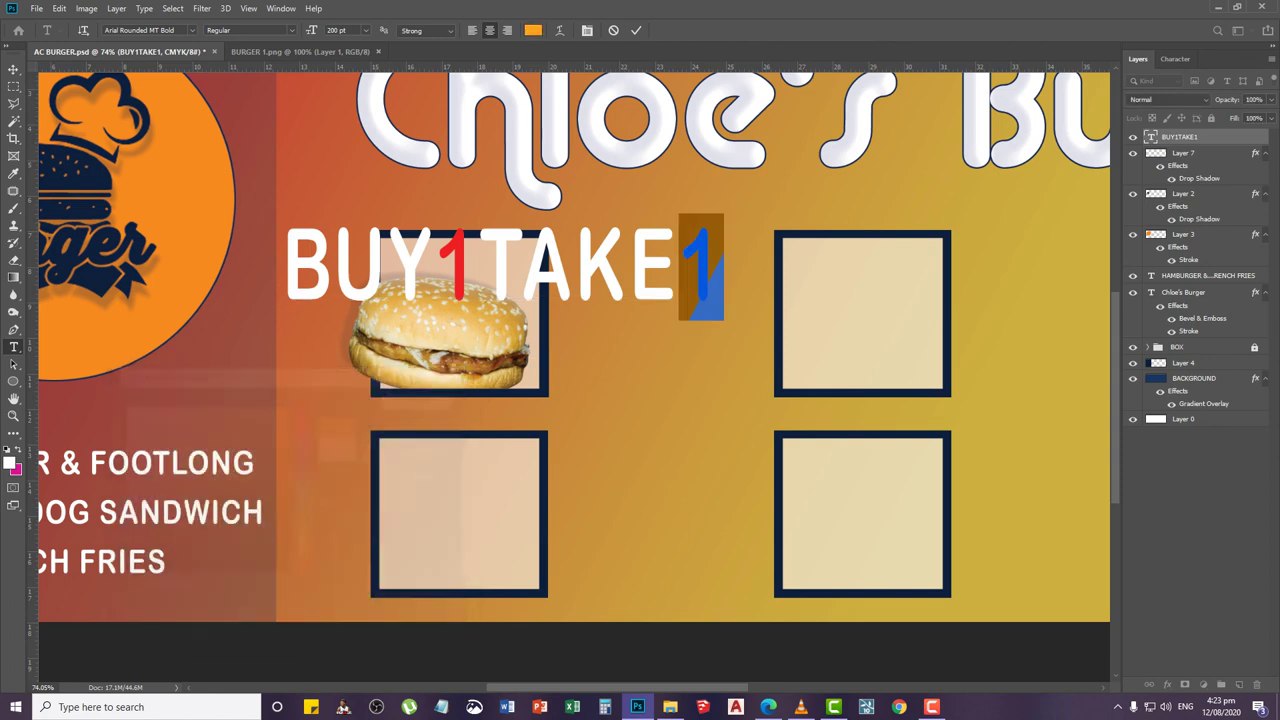
click(14, 69)
Slightly reduce the BUY1TAKE1 text's height, scale it proportionally to about 58%, and set its tracking to 0
key(ctrl+t)
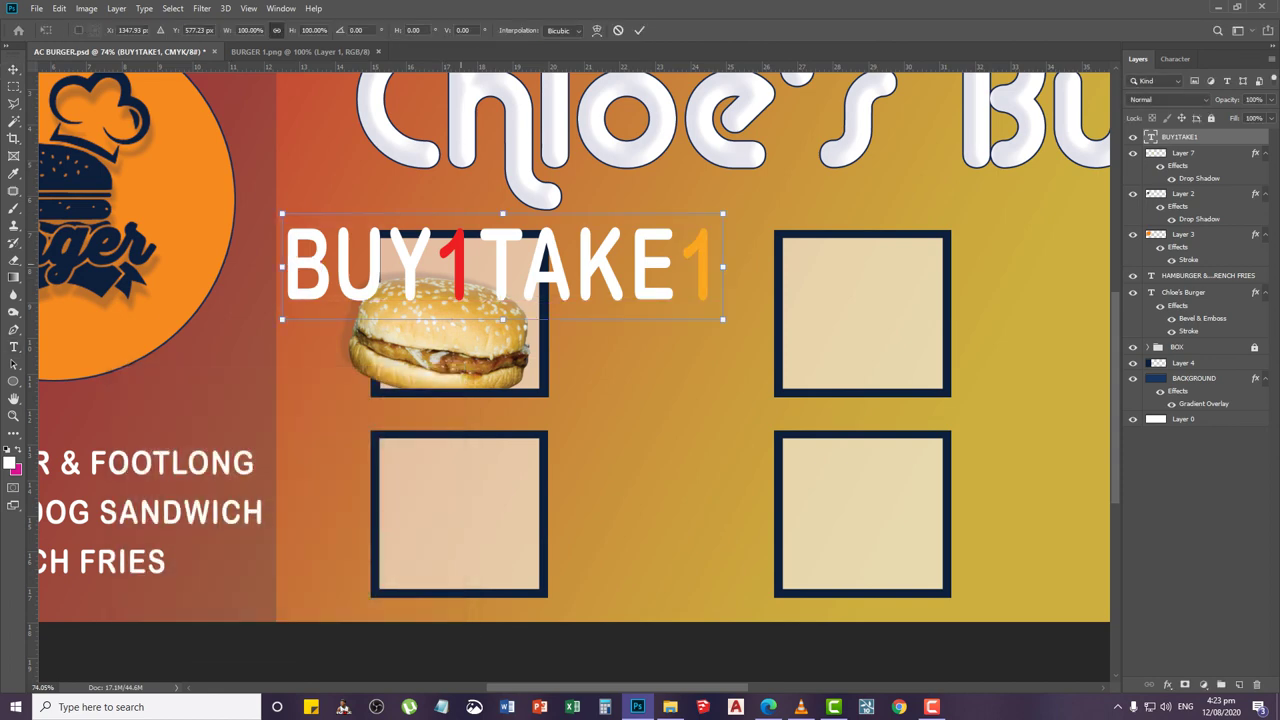
drag(502, 216, 502, 222)
key(Return)
key(ctrl+t)
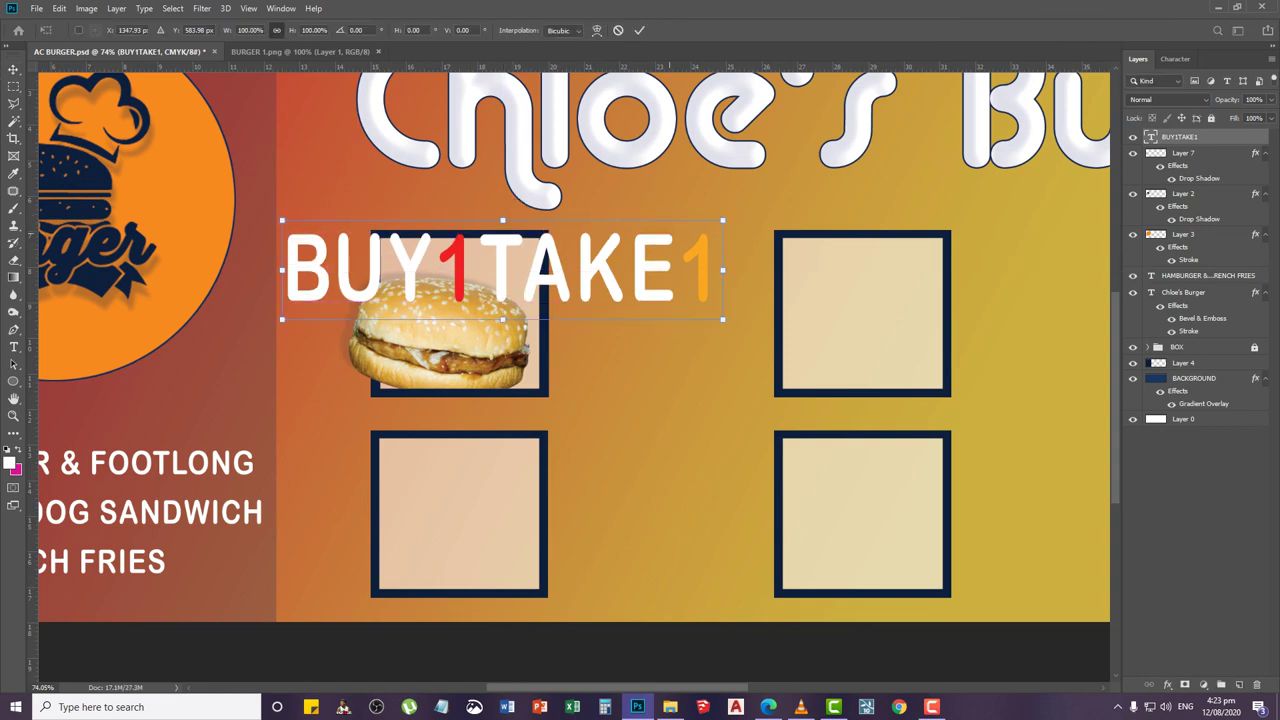
drag(719, 221, 538, 264)
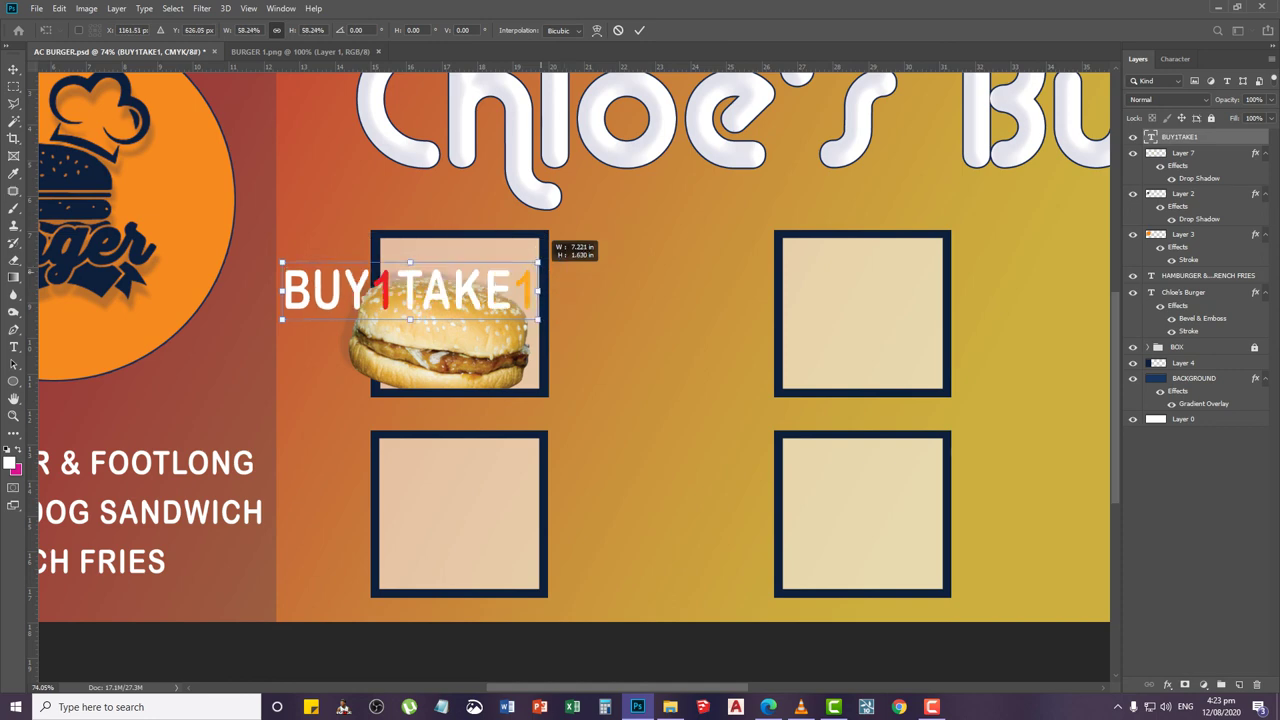
key(Return)
click(1175, 59)
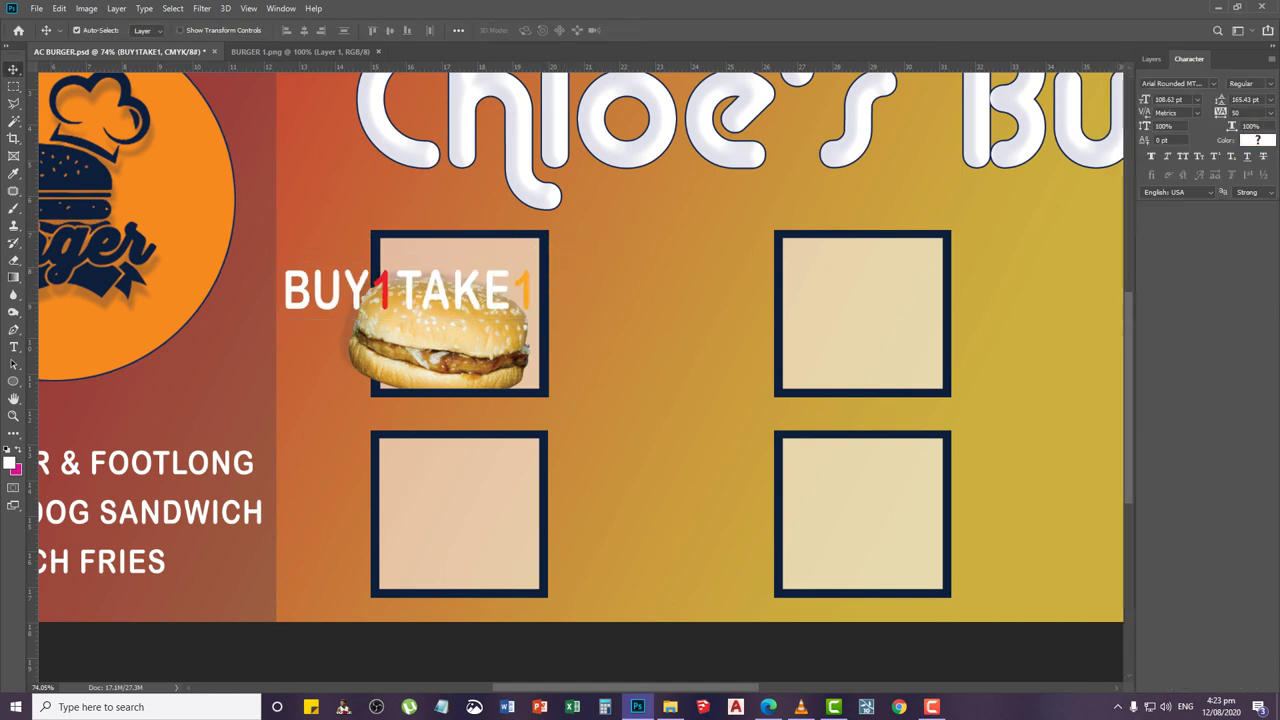
key(Return)
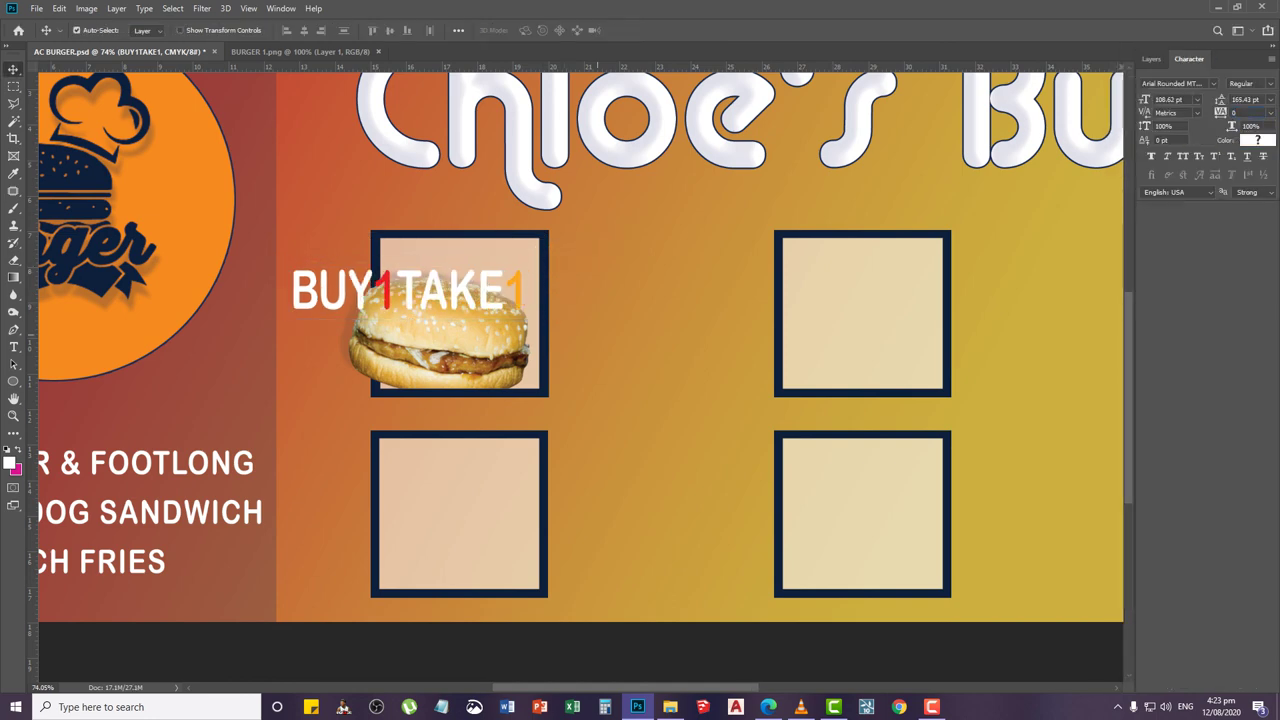
Move the BUY1TAKE1 text above the burger and shrink it to about 74 pt to fit the box's inner width
scroll(380, 286, up, 2)
right_click(389, 281)
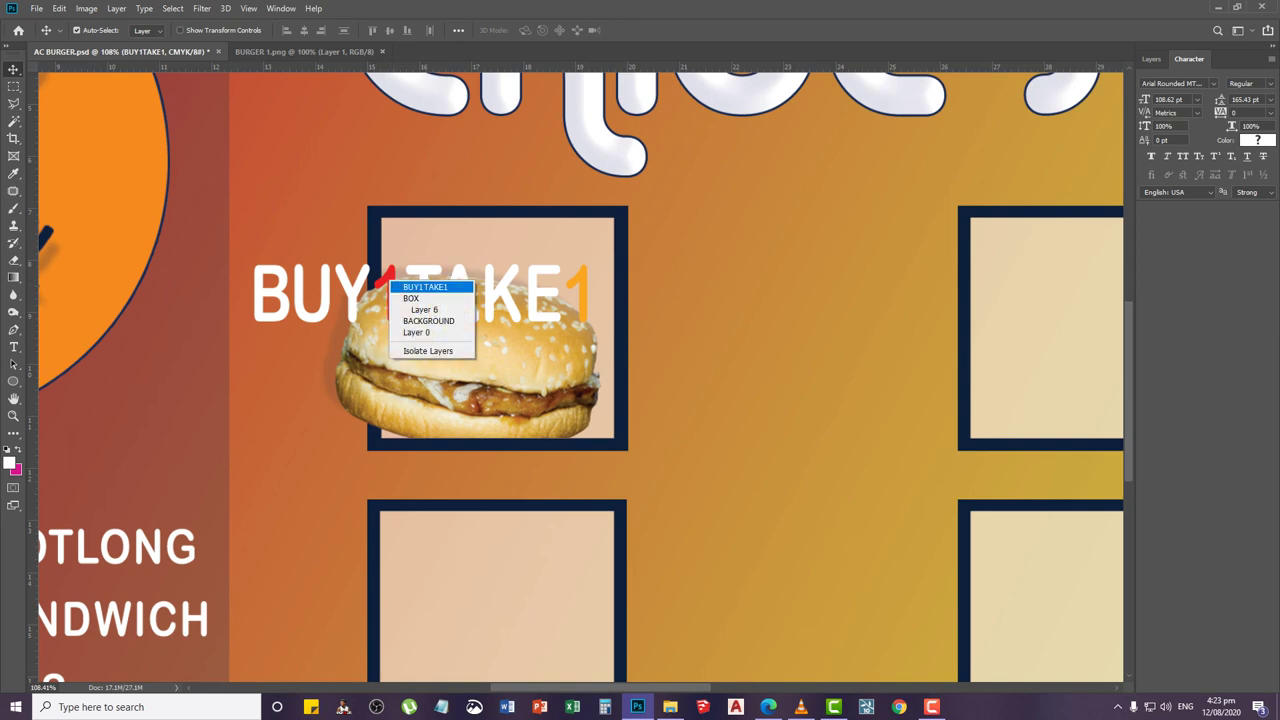
click(420, 287)
drag(415, 232, 523, 200)
key(ctrl+t)
drag(723, 247, 620, 240)
key(Return)
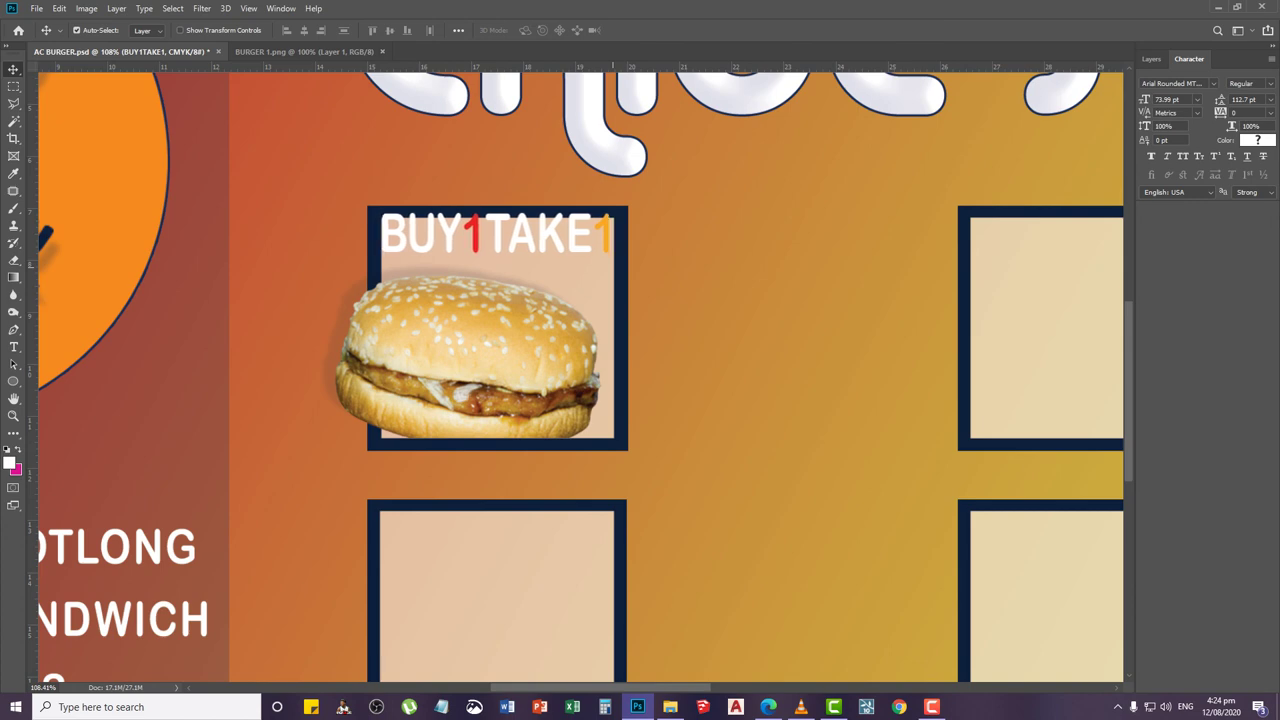
Nudge the BUY1TAKE1 text down and slightly right so it sits just below the box's upper frame
key(Down)
key(Down)
key(Down)
key(Down)
key(Down)
key(Down)
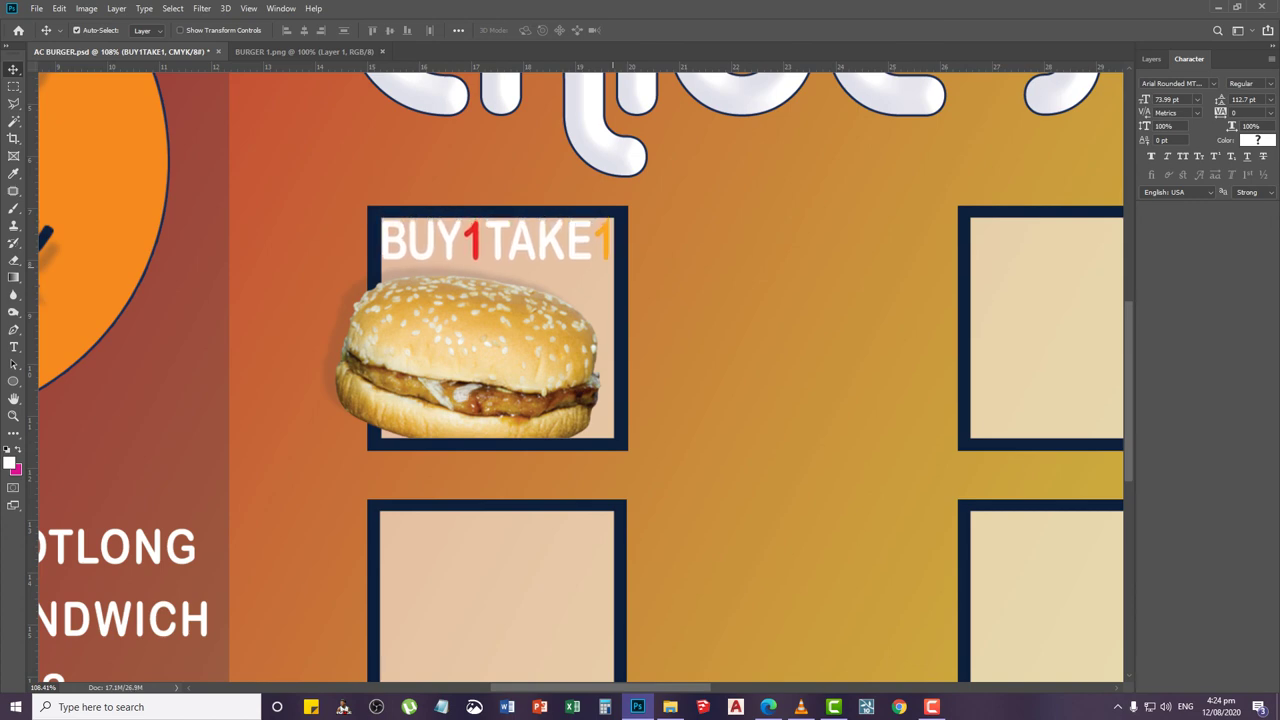
key(Right)
key(Up)
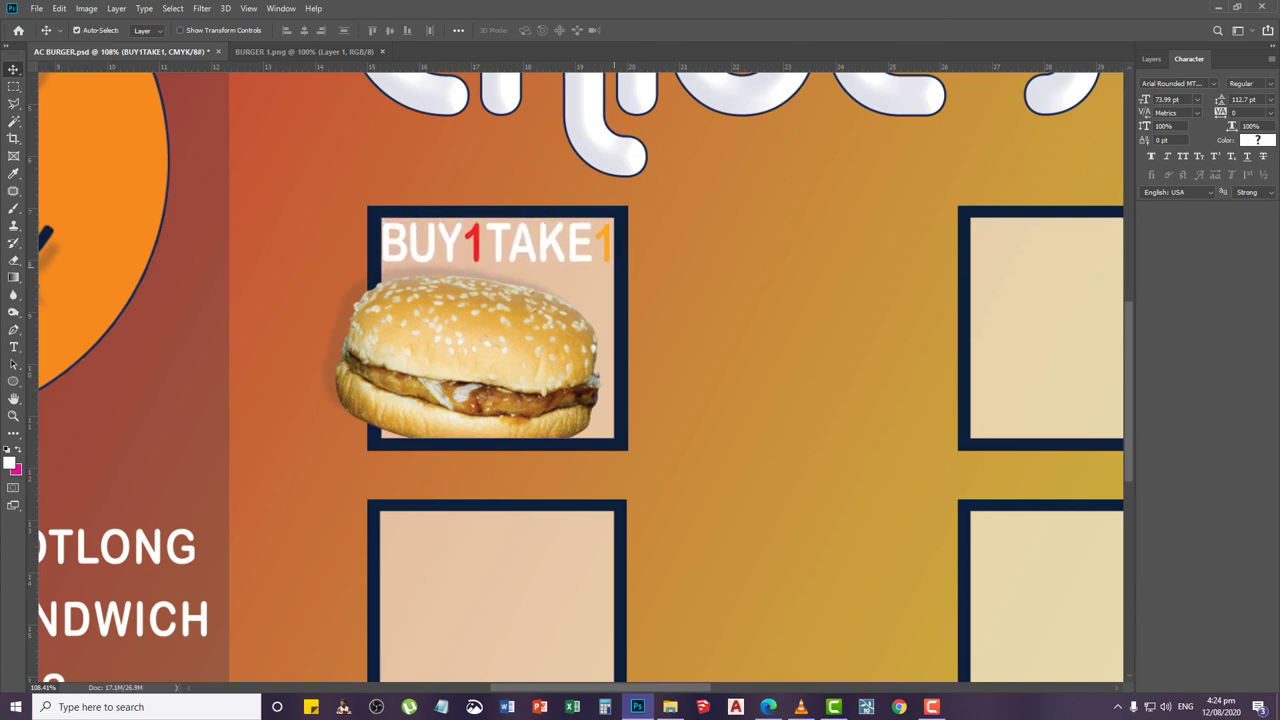
Stretch the BUY1TAKE1 text vertically to about 120% of its height, keeping its width
key(ctrl+t)
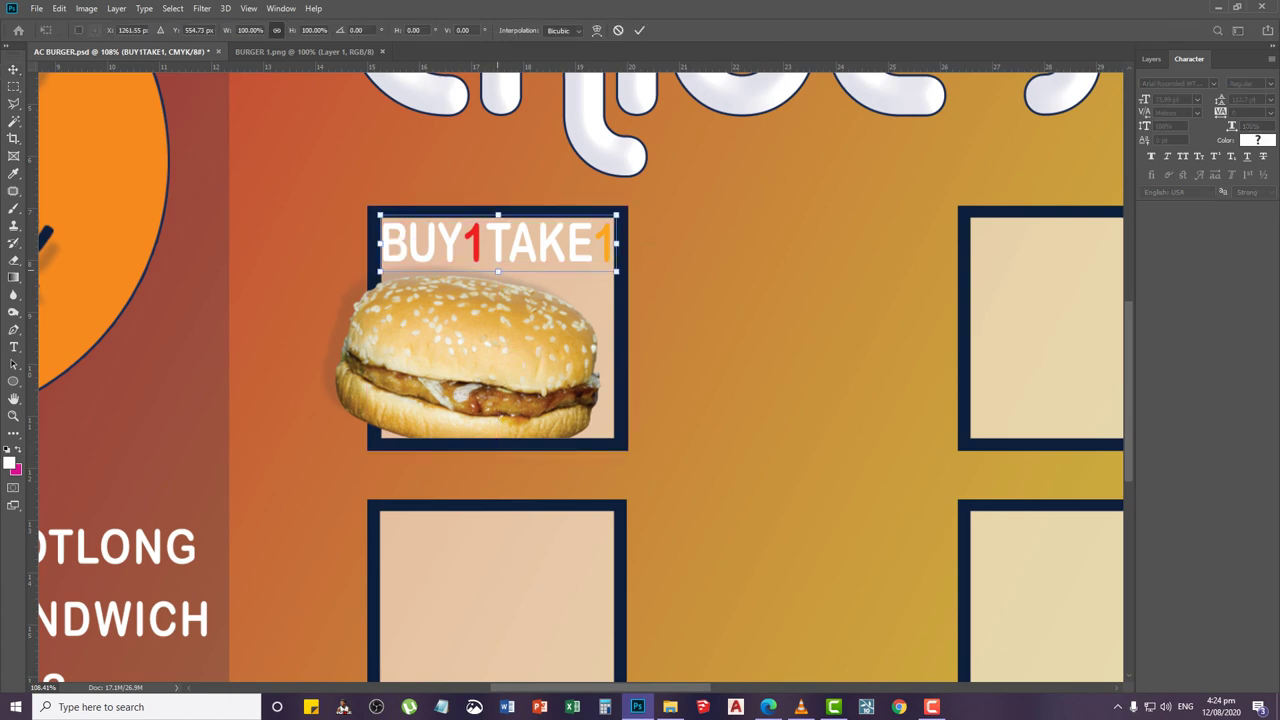
drag(498, 271, 498, 280)
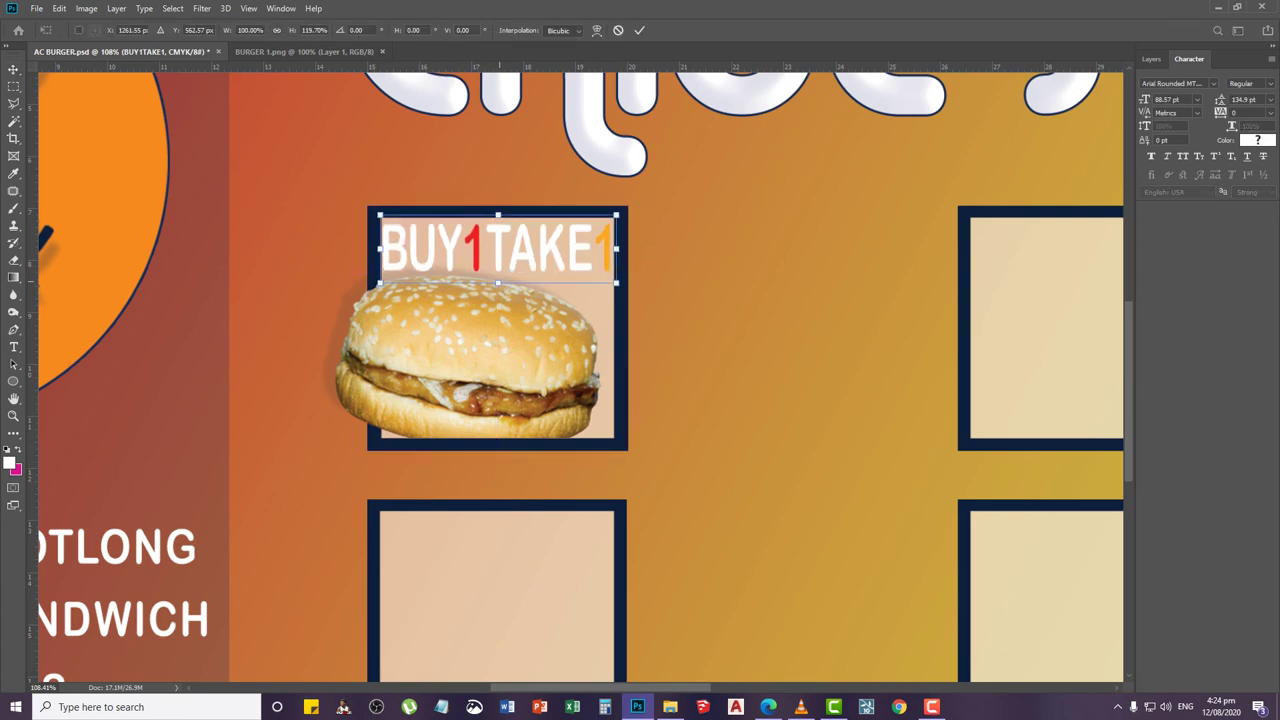
key(Return)
Apply faux bold to the BUY1TAKE1 text and nudge it slightly right within the burger box
scroll(499, 281, down, 8)
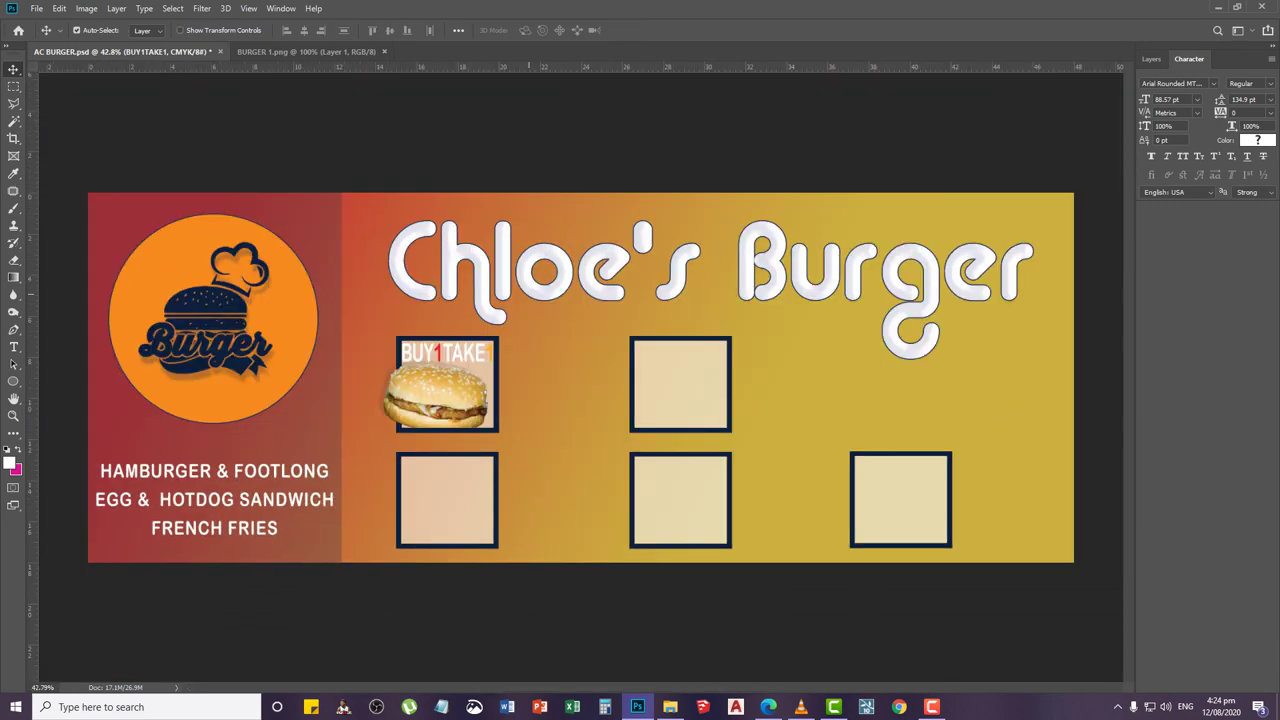
scroll(460, 357, up, 4)
scroll(397, 352, up, 5)
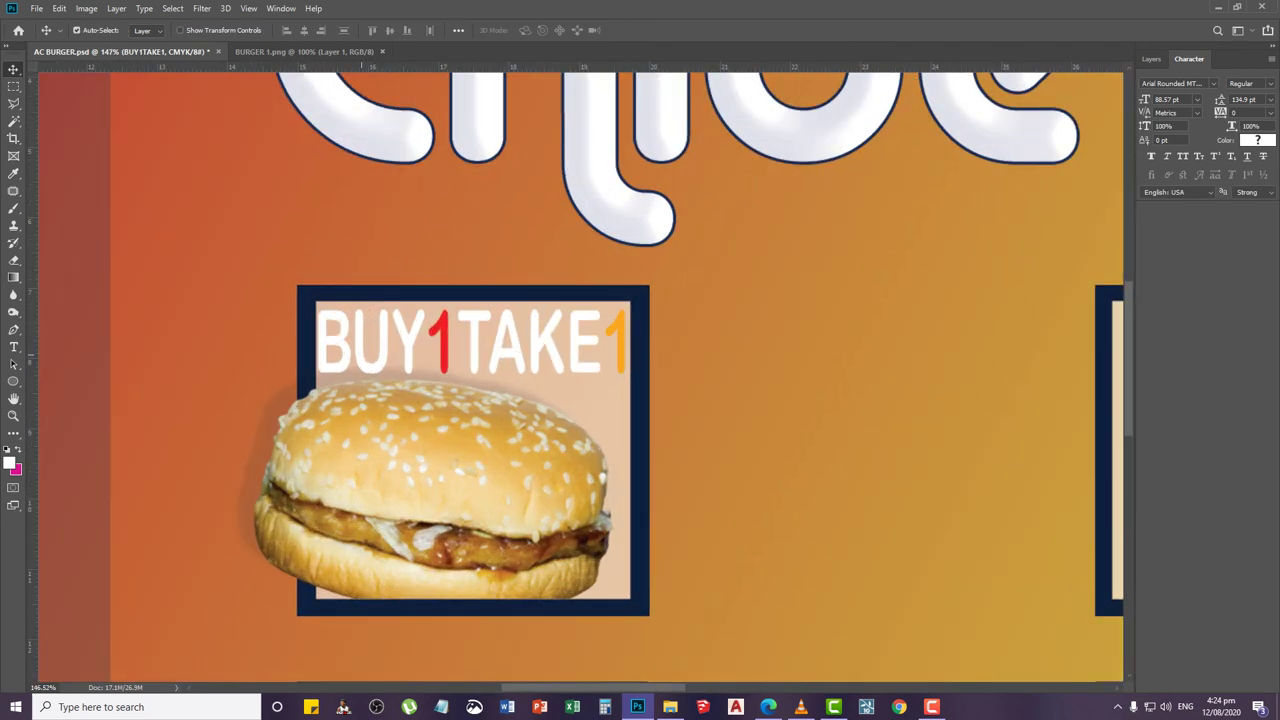
click(1150, 156)
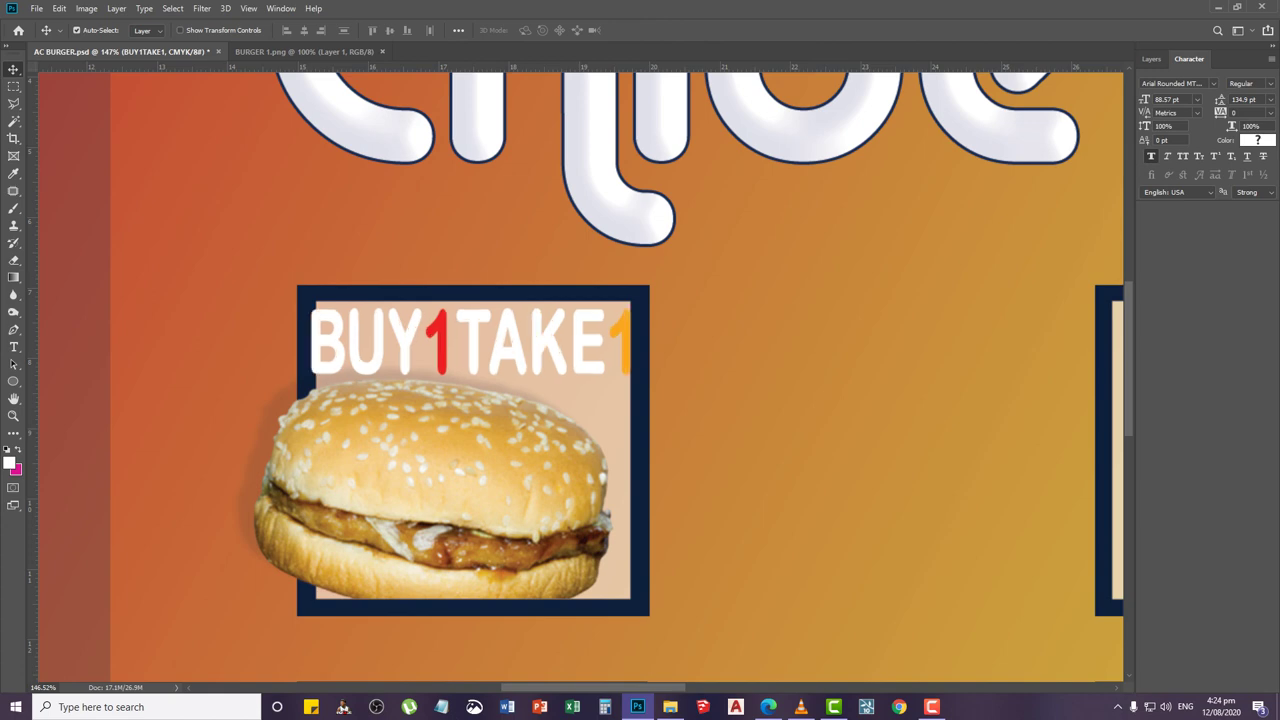
right_click(583, 342)
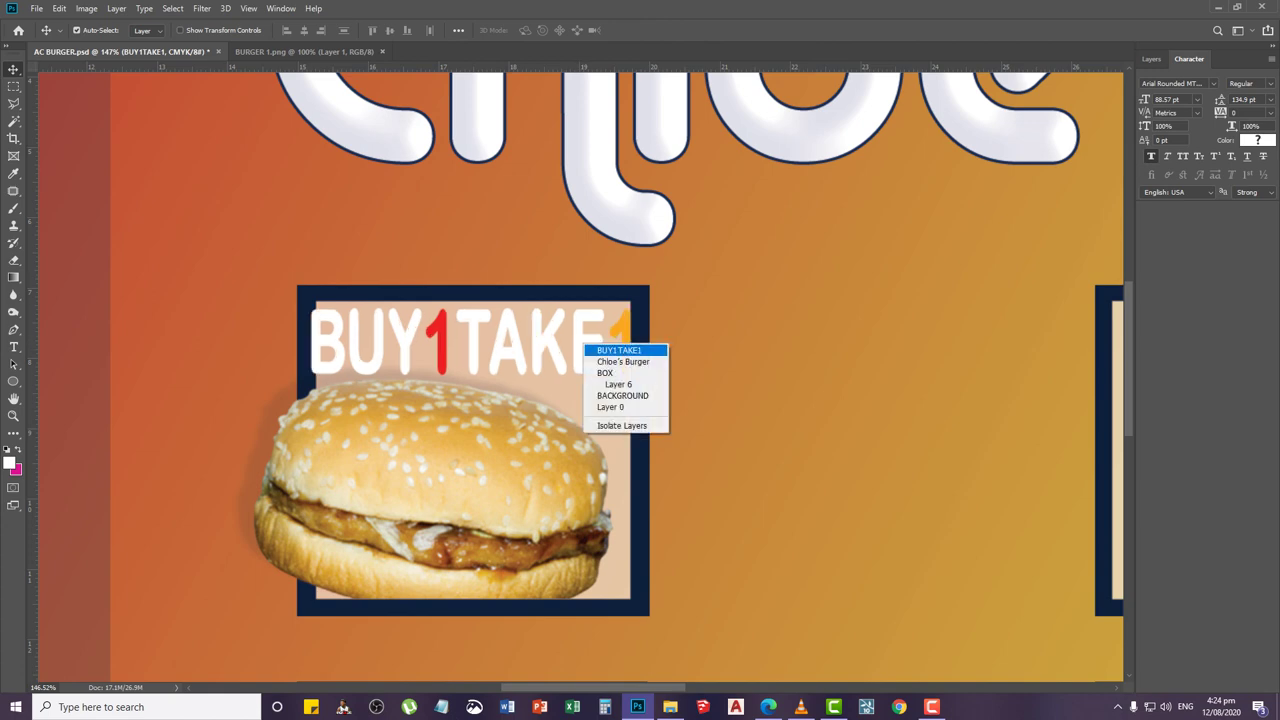
click(610, 350)
key(Right)
key(Right)
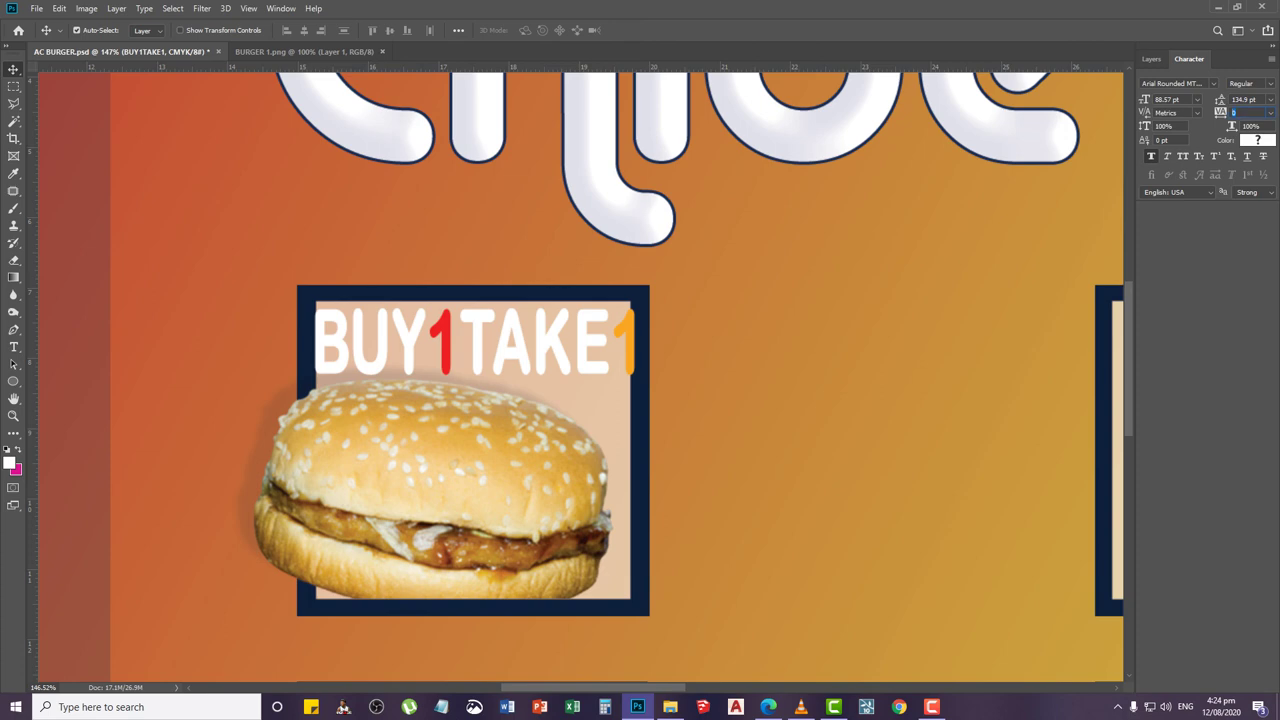
Set the BUY1TAKE1 text's tracking to -20 and nudge it left to fit between the box's side frames
key(Return)
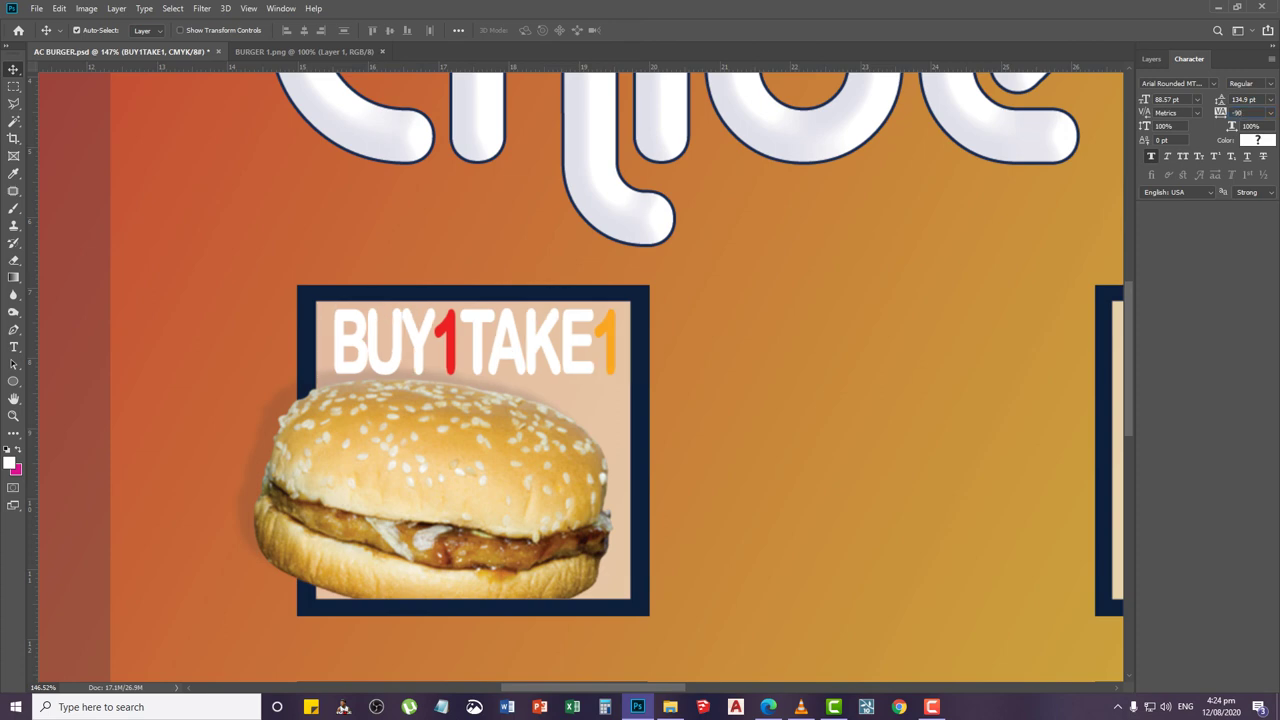
key(Return)
text(-20)
key(Return)
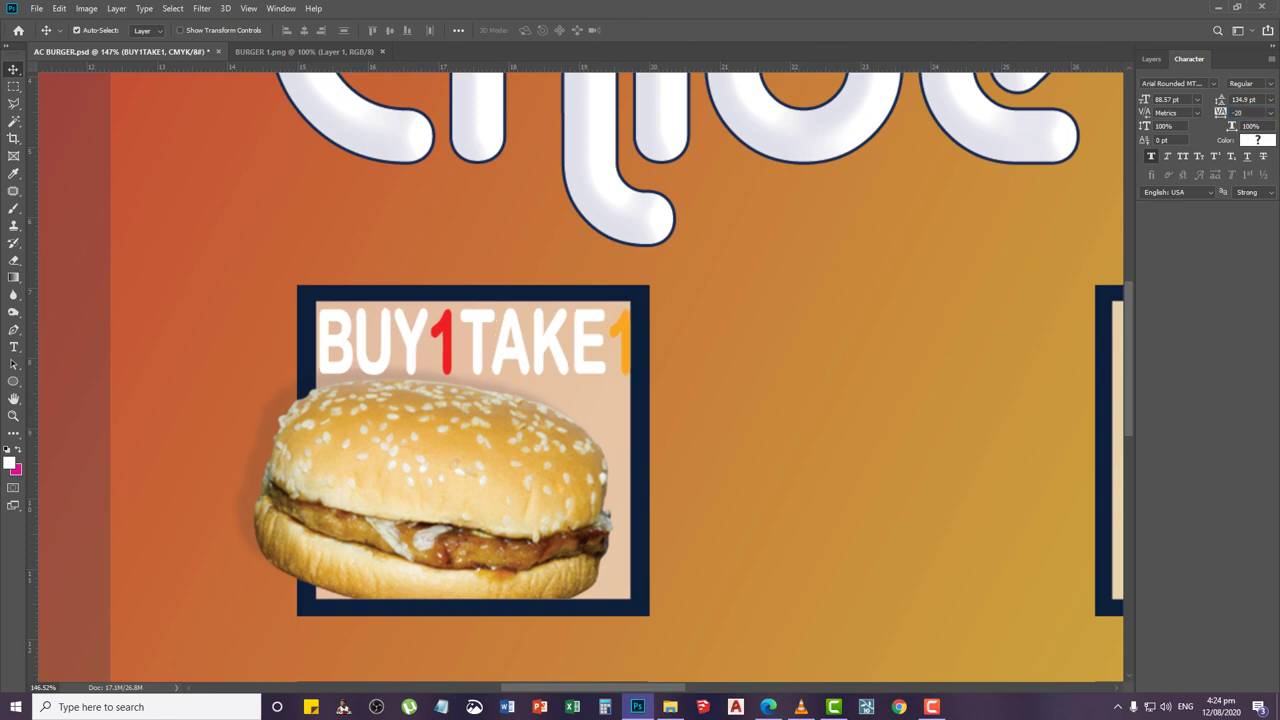
right_click(552, 337)
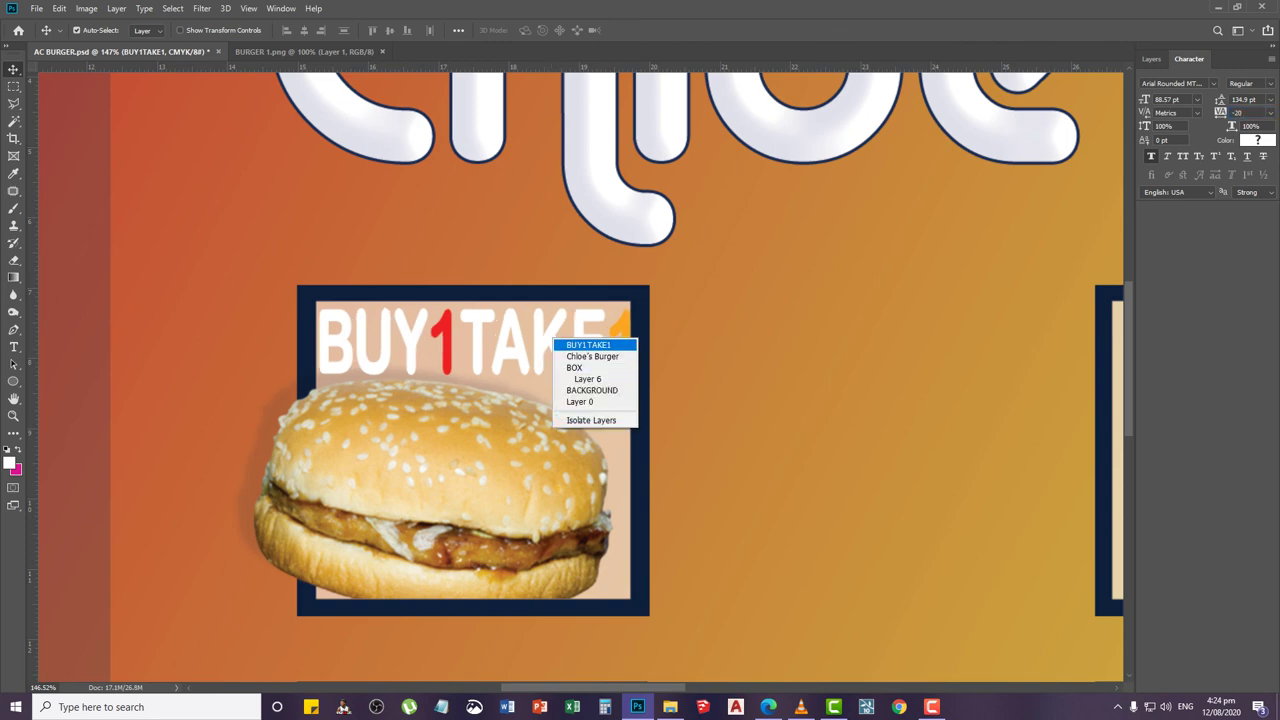
click(582, 346)
key(Left)
key(Left)
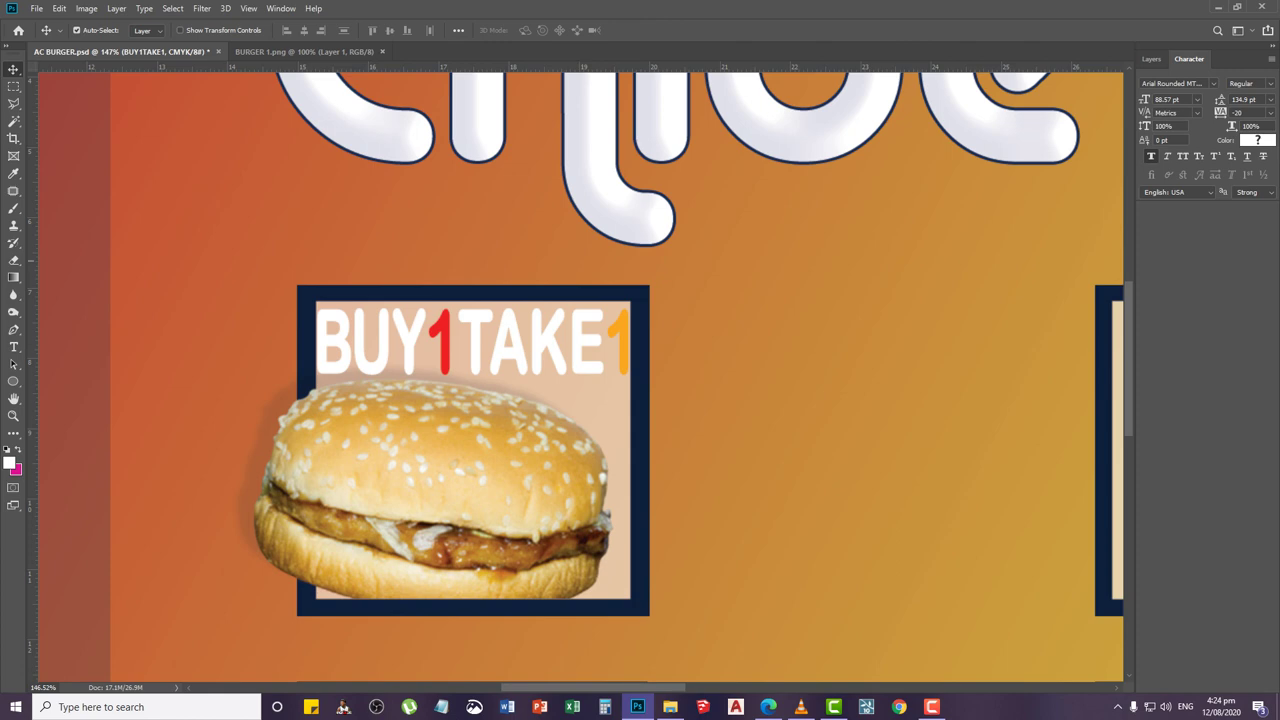
Add a 1 px outside stroke layer effect to the BUY1TAKE1 text
click(1151, 59)
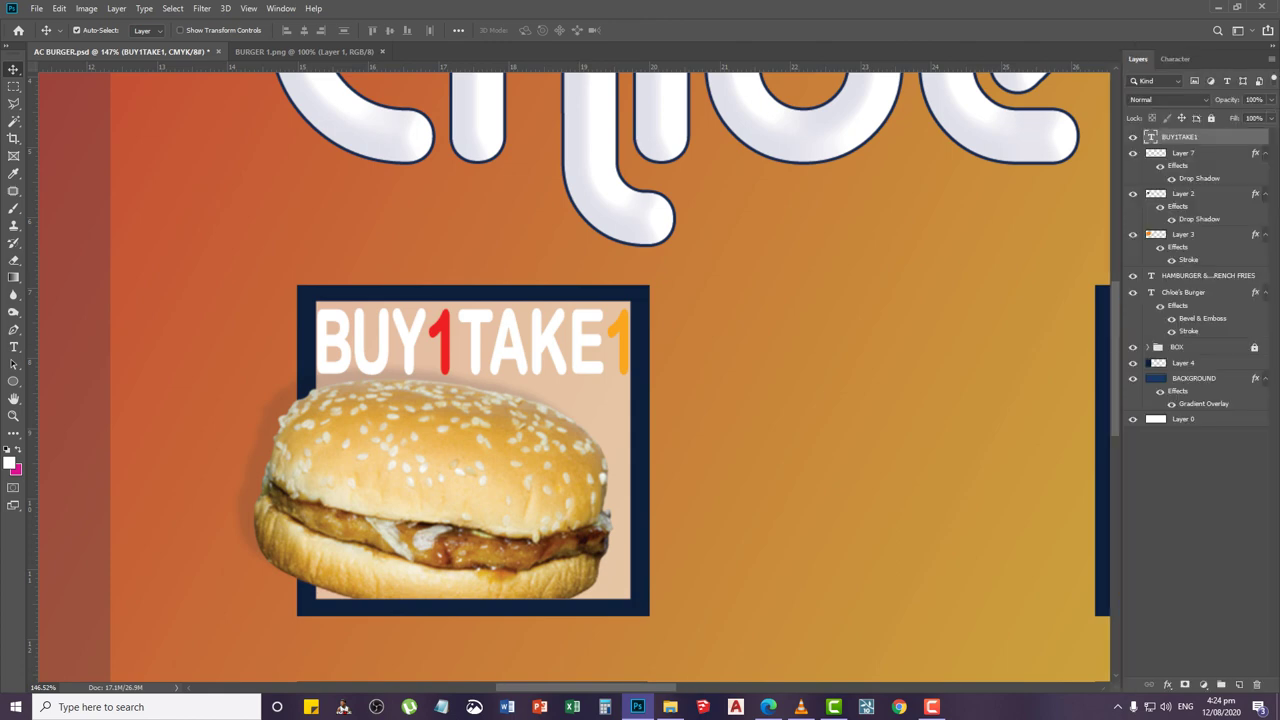
double_click(1228, 137)
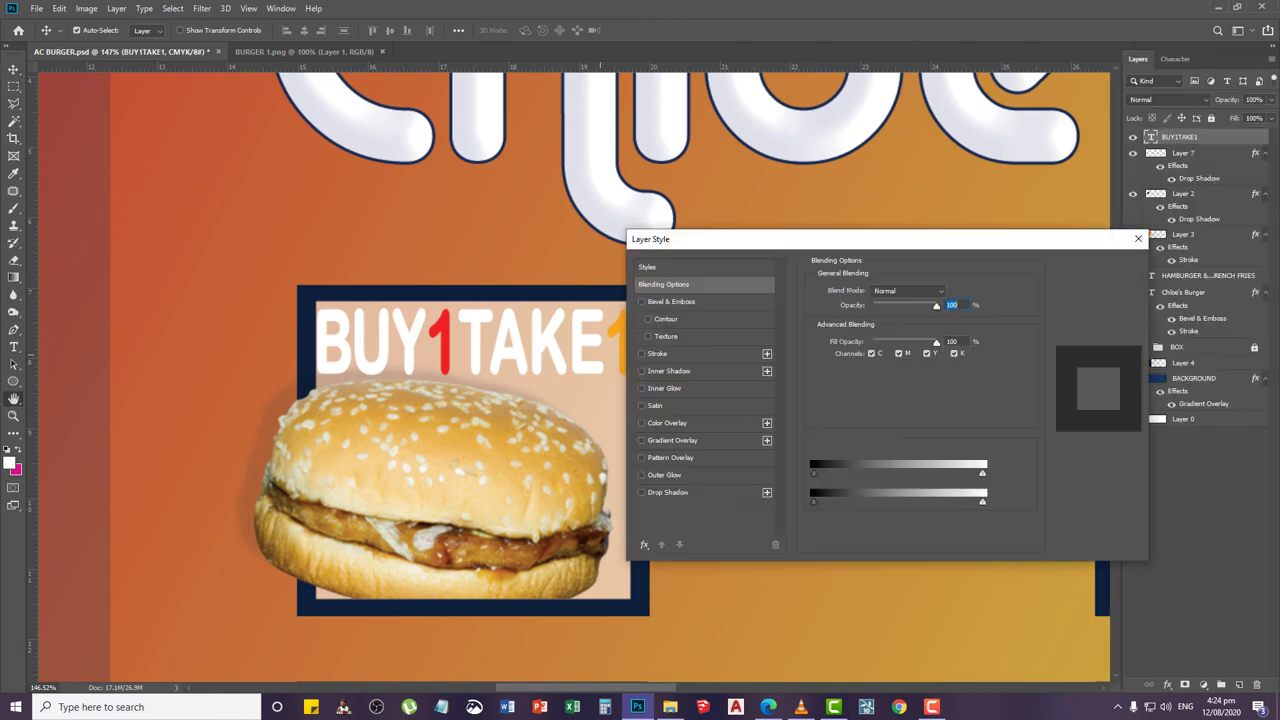
click(642, 354)
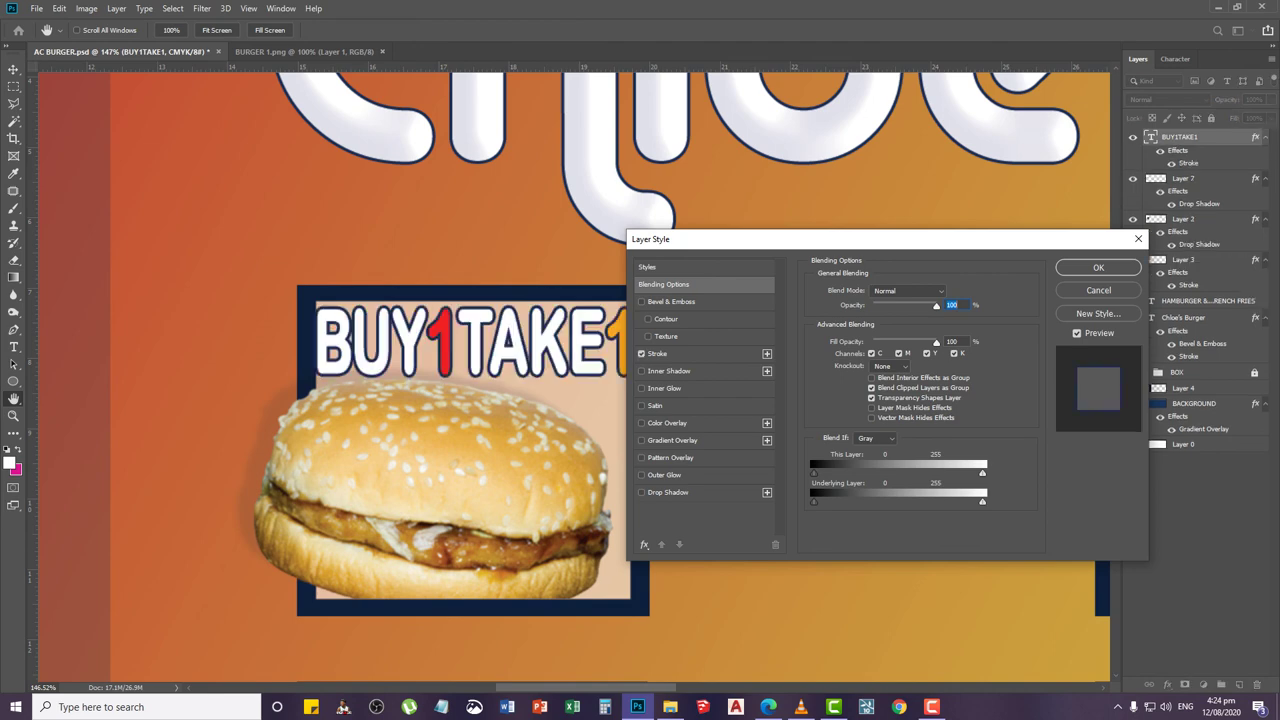
click(658, 354)
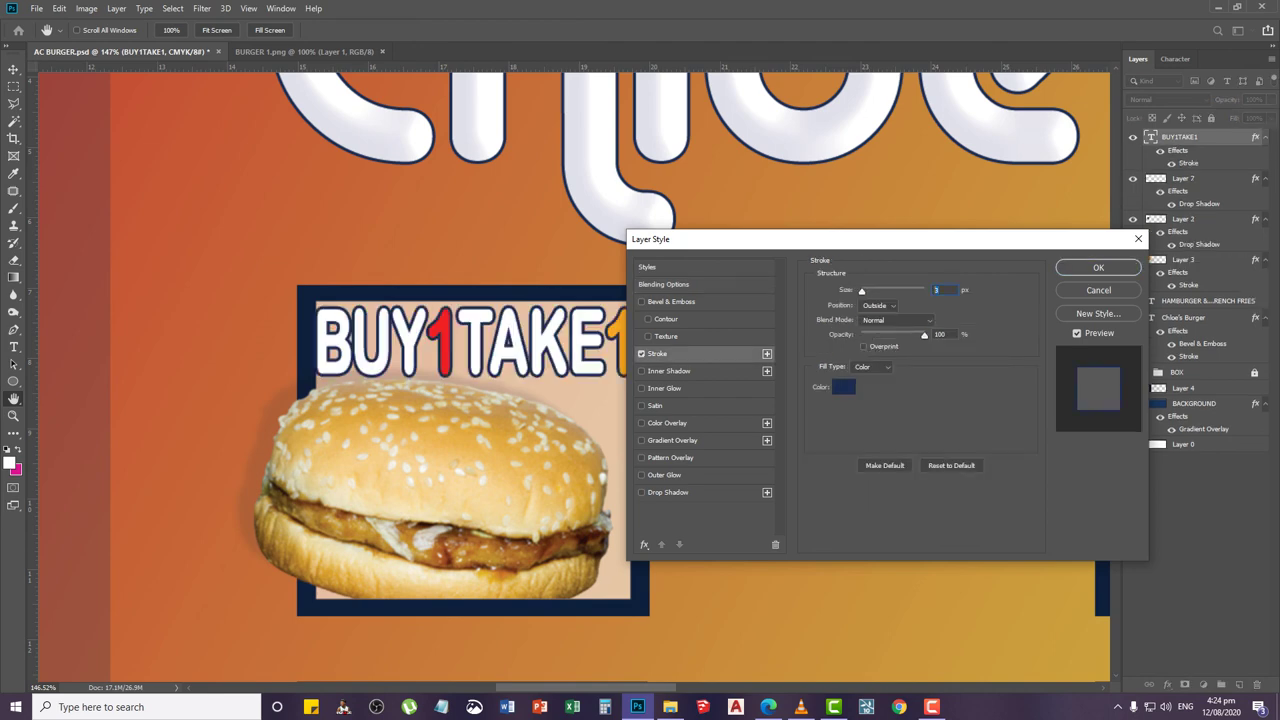
text(1)
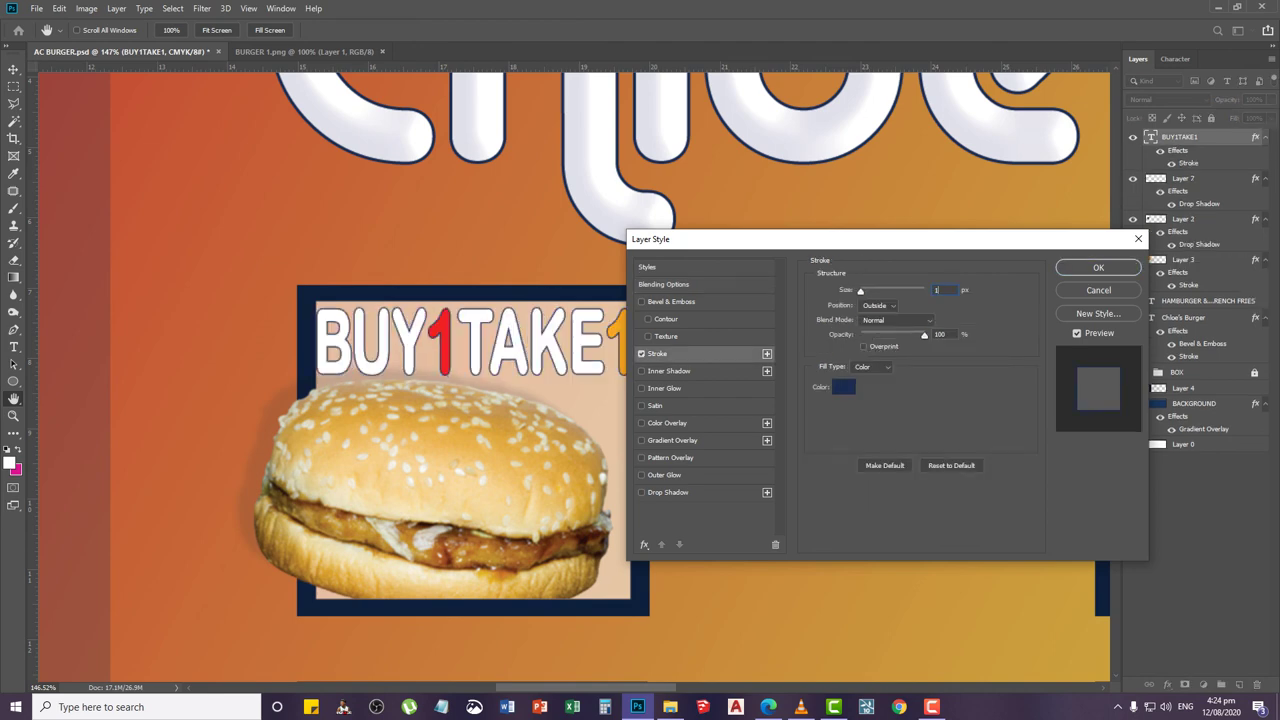
Set the BUY1TAKE1 text's stroke color to dark teal 043a42 and apply the layer style
click(843, 386)
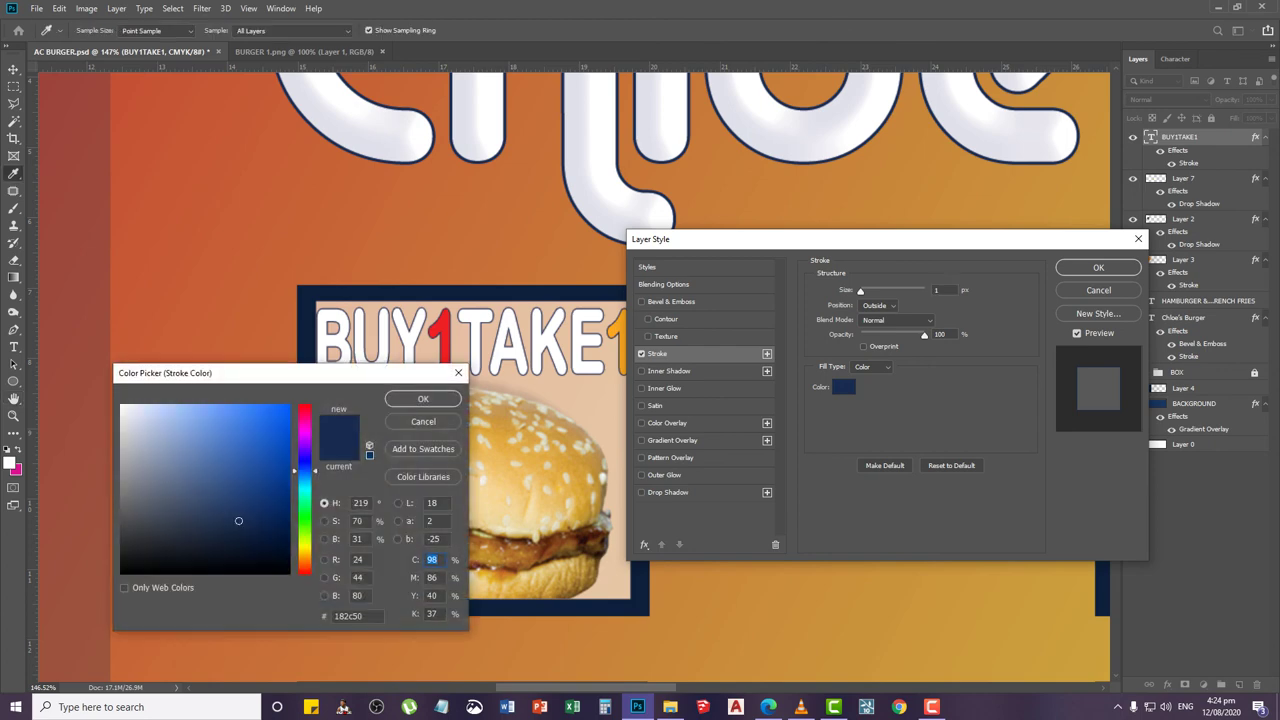
click(304, 486)
drag(276, 428, 281, 530)
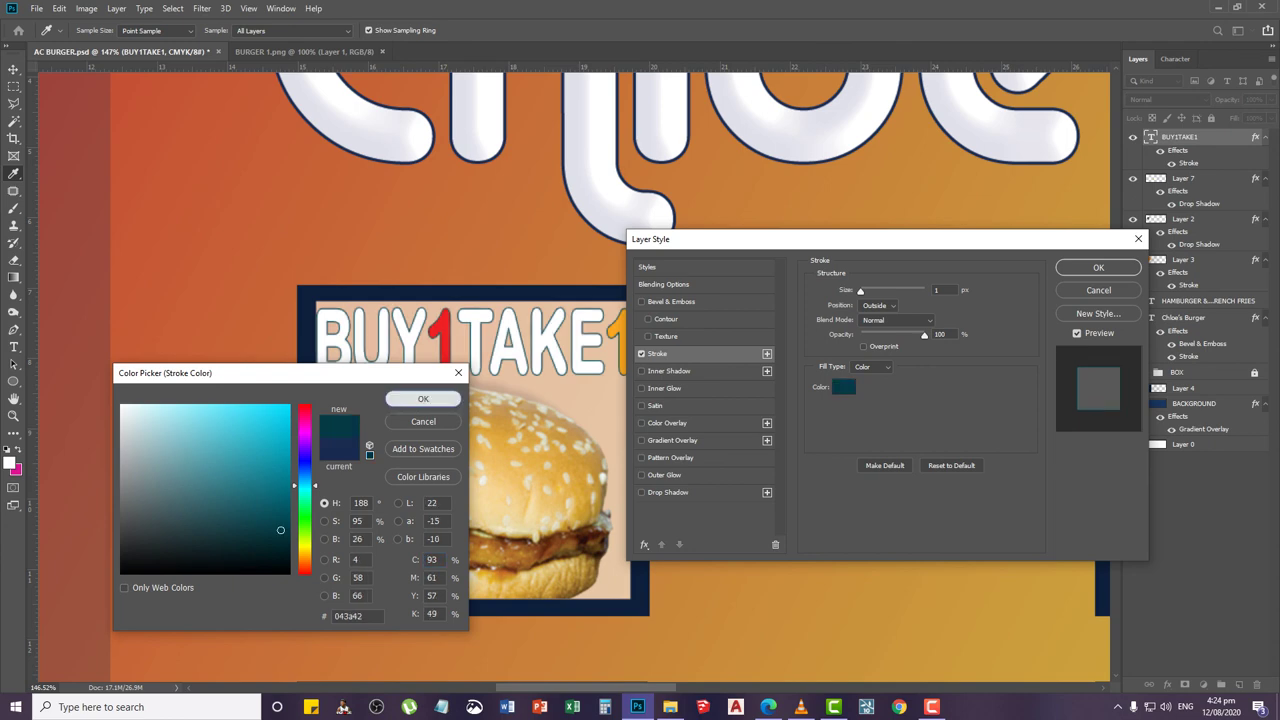
click(423, 398)
click(1098, 267)
Open the FOOTLONG image from the NEW DESIGN folder as a separate document
scroll(461, 361, down, 8)
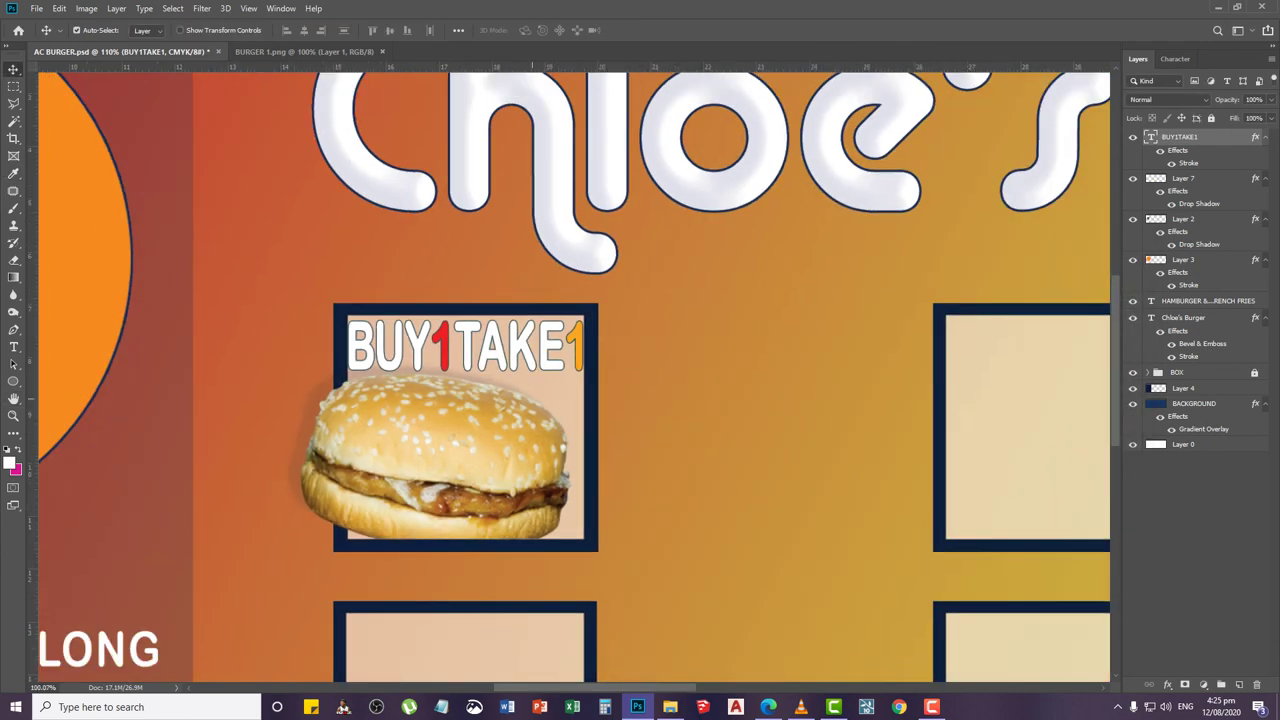
key(z)
right_click(457, 385)
click(494, 392)
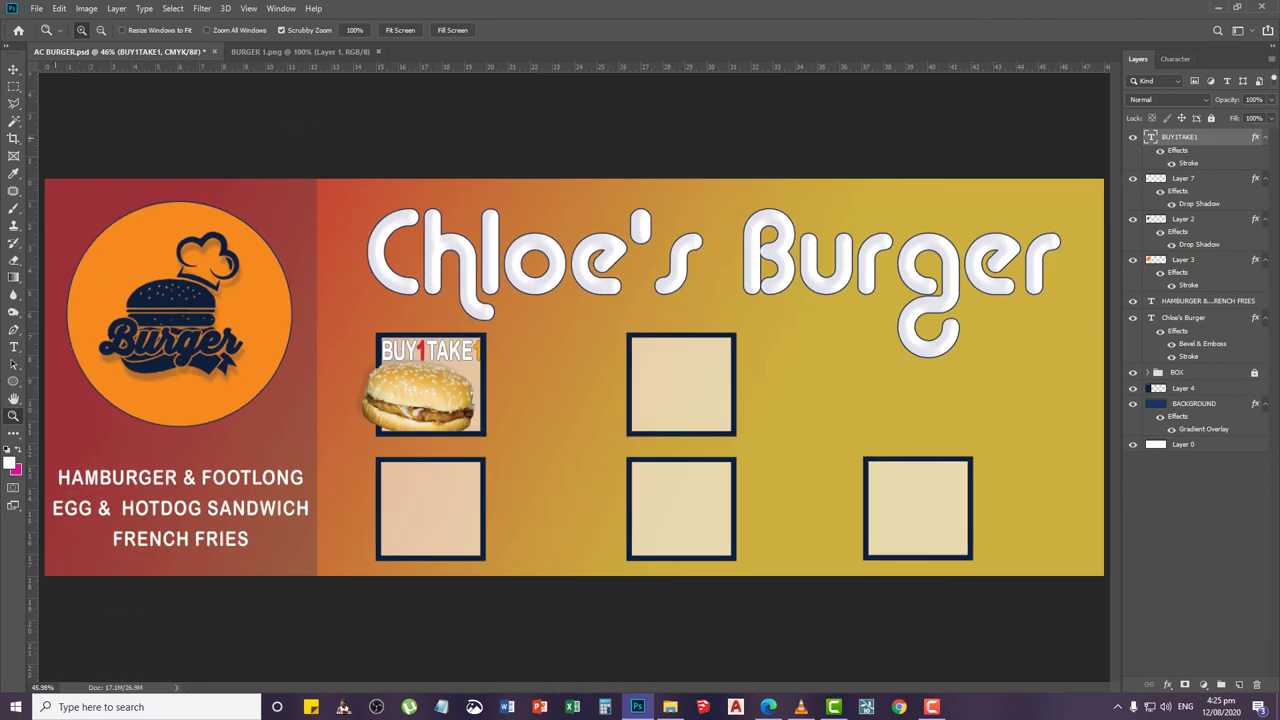
key(v)
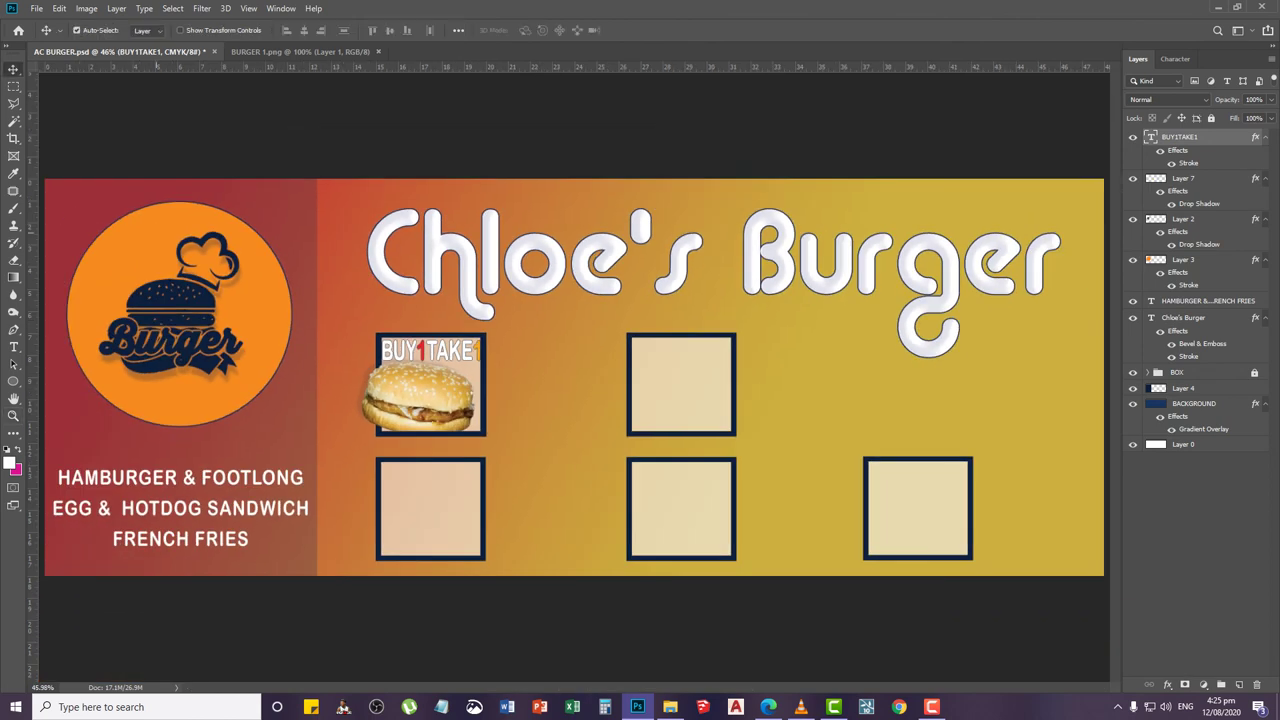
click(37, 9)
click(50, 34)
click(299, 222)
click(441, 222)
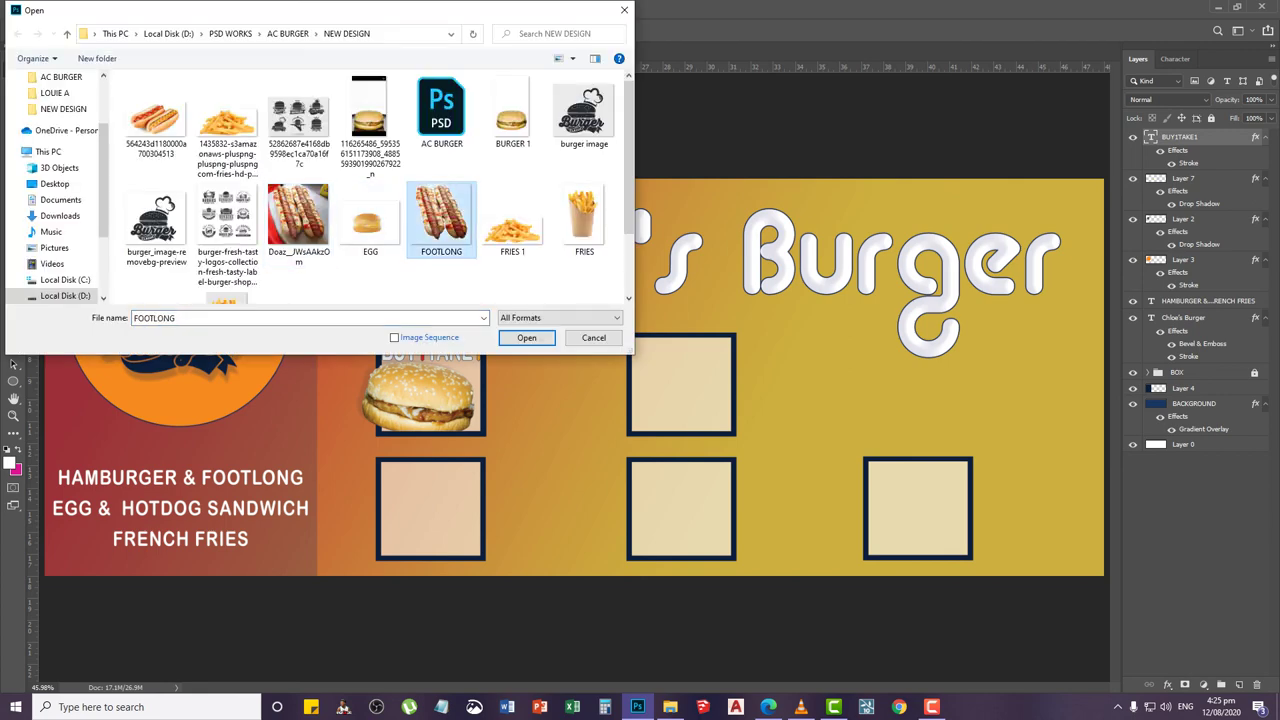
double_click(441, 215)
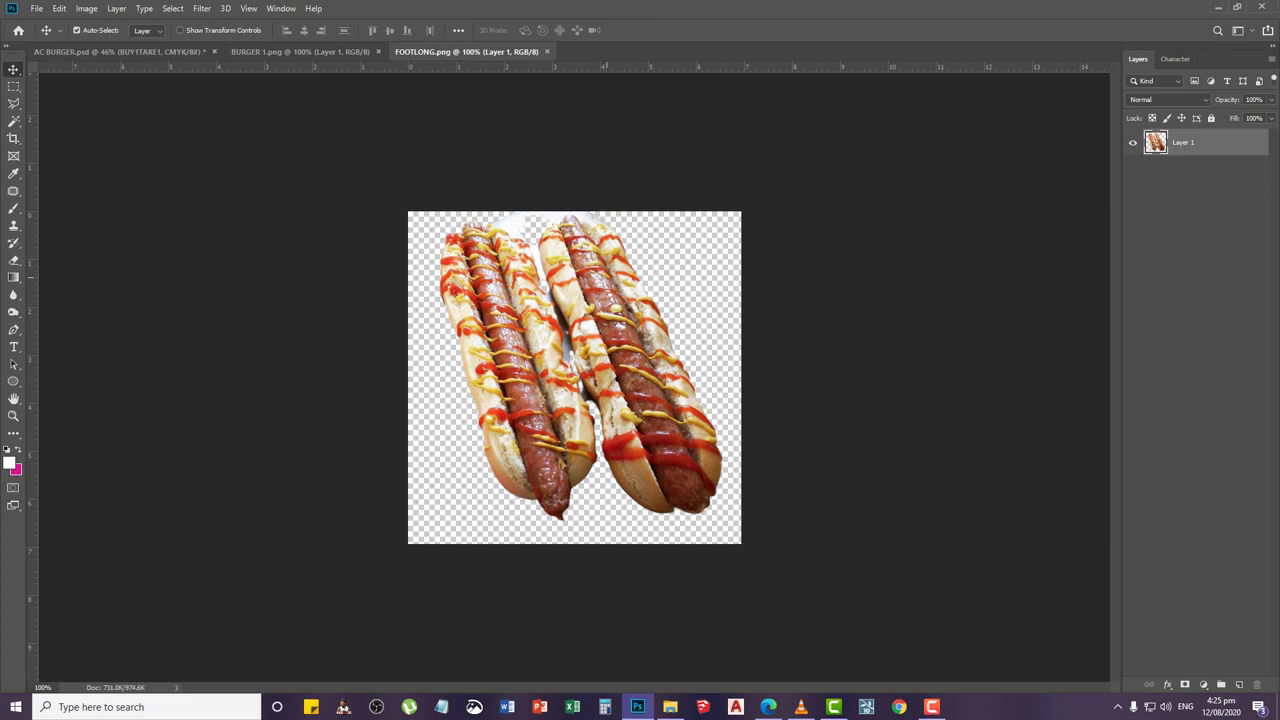
Outline the dark plate remnant in the lower part of the gap between the two footlongs with the freehand Lasso and delete it
scroll(561, 269, up, 3)
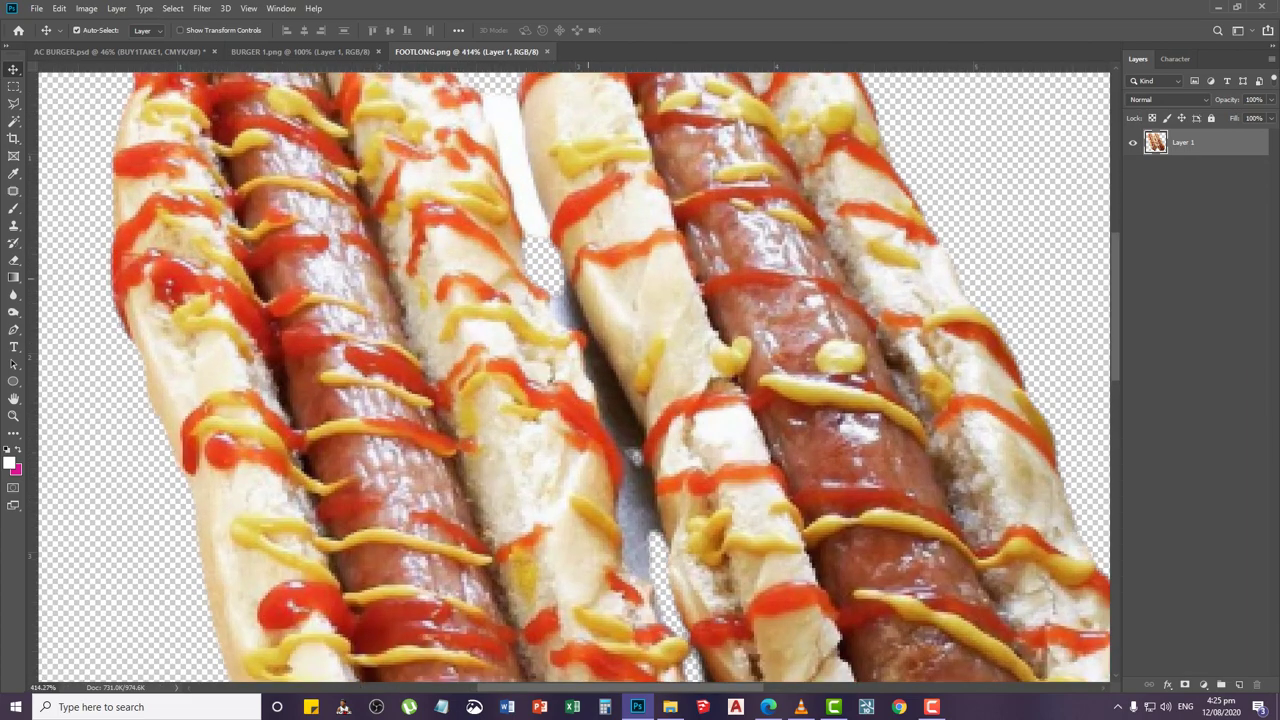
scroll(530, 458, down, 2)
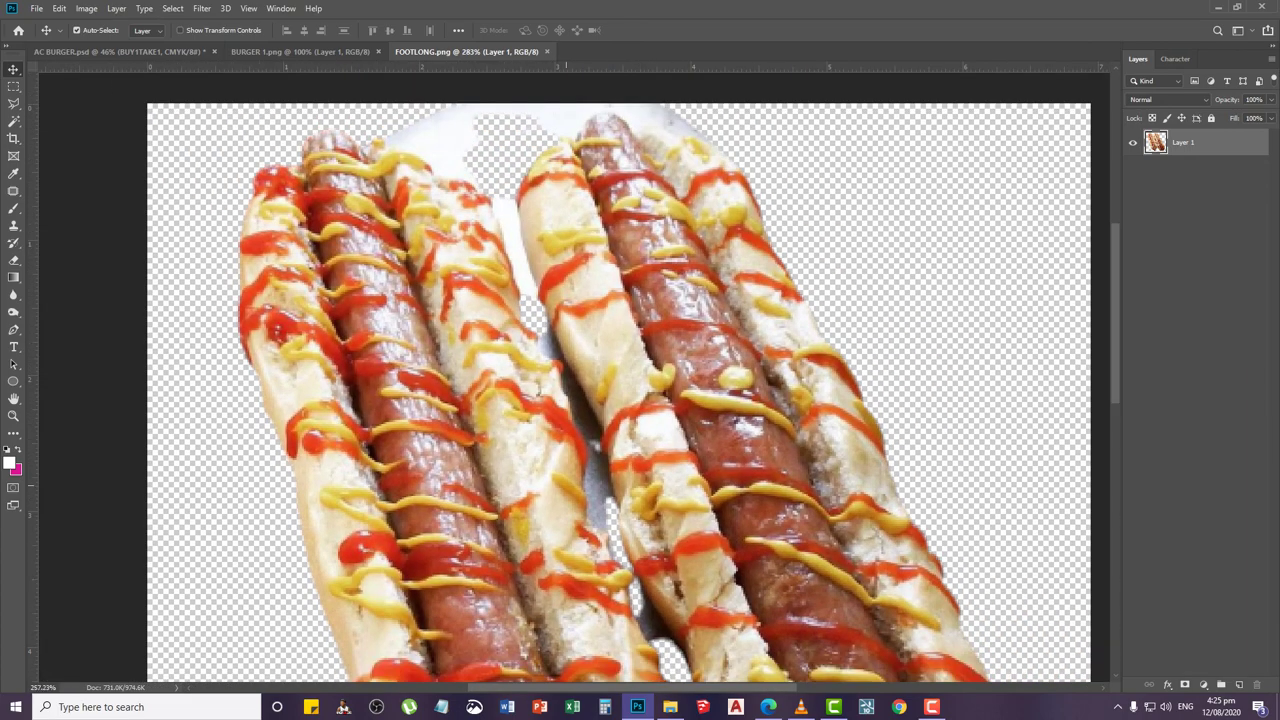
scroll(565, 348, down, 1)
key(l)
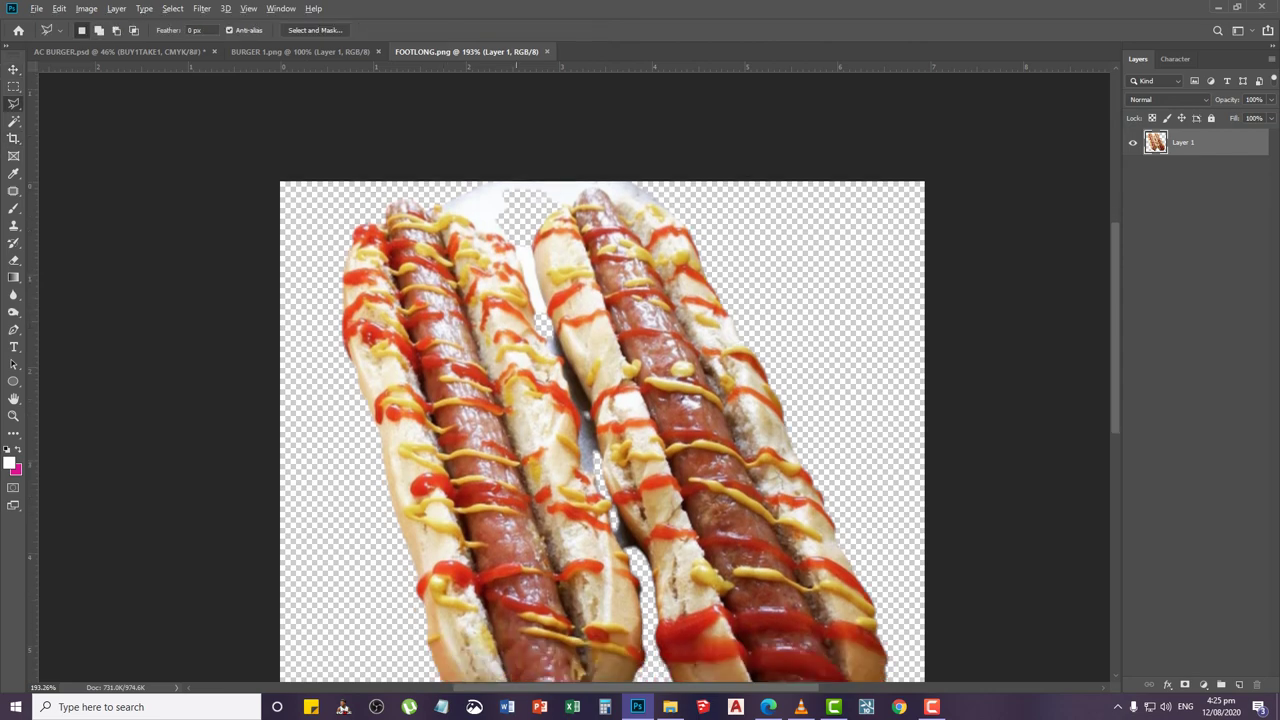
scroll(575, 390, up, 5)
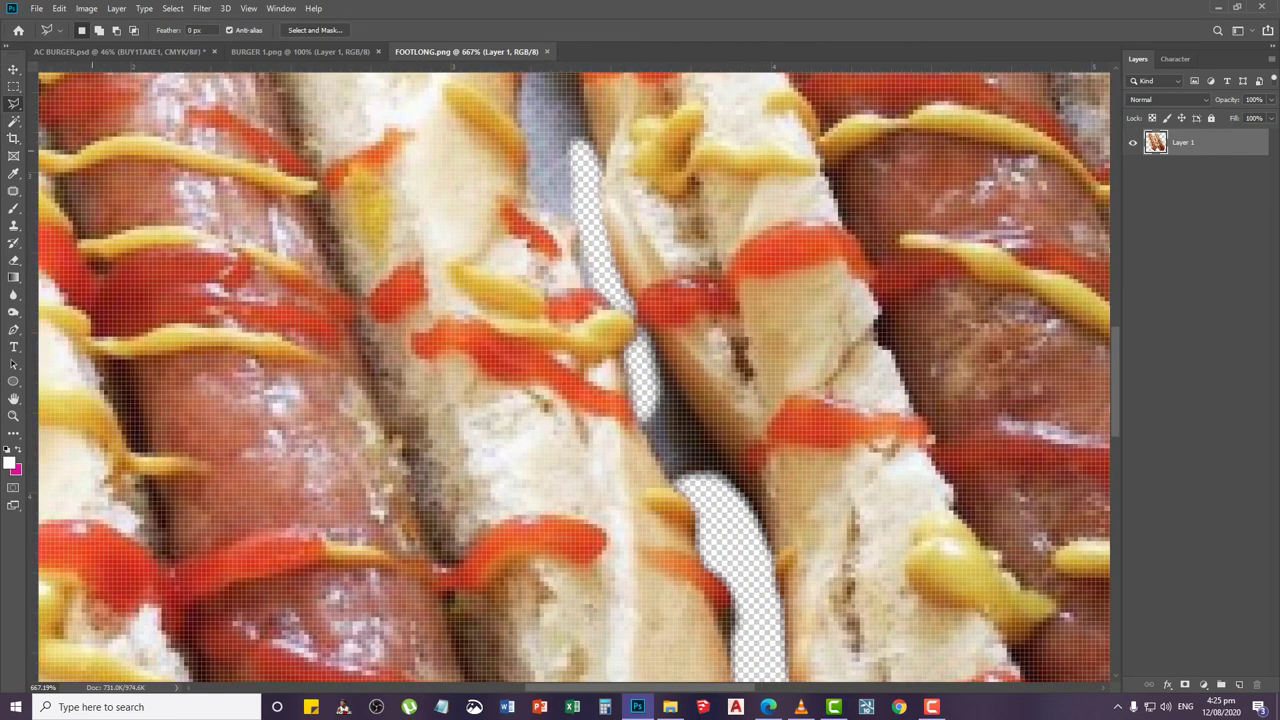
right_click(14, 105)
click(48, 105)
right_click(14, 105)
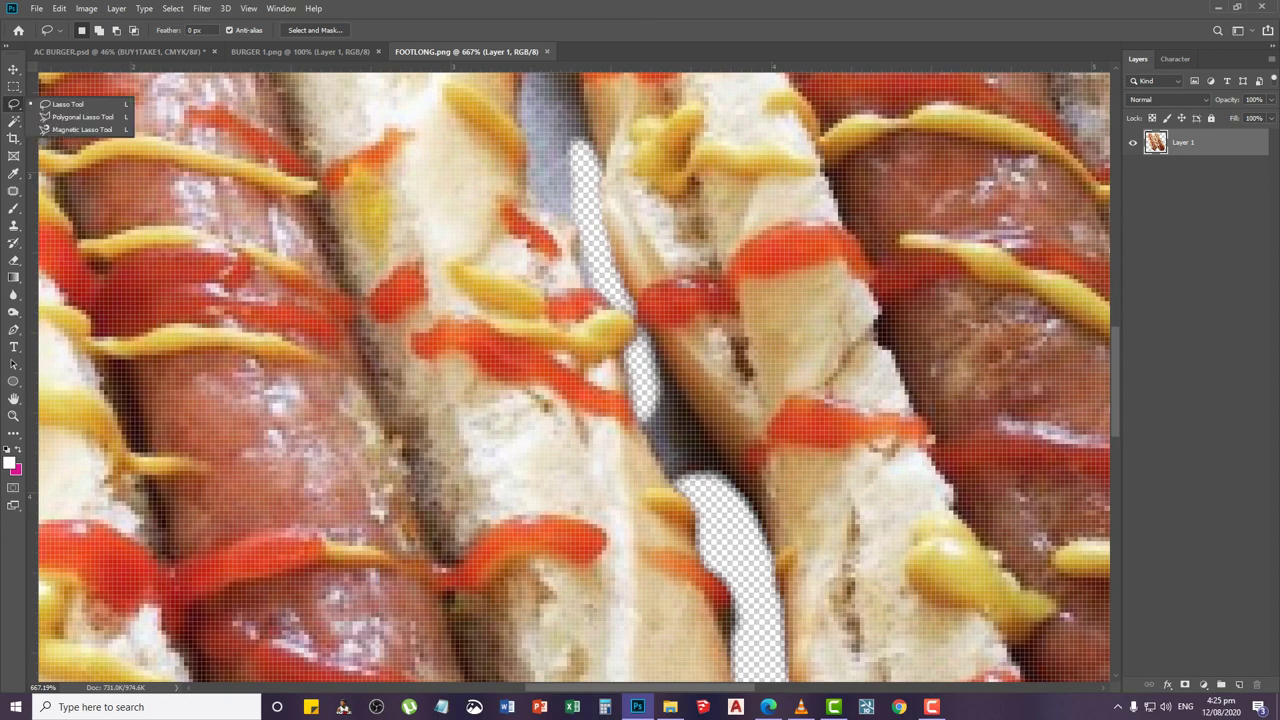
scroll(724, 542, up, 3)
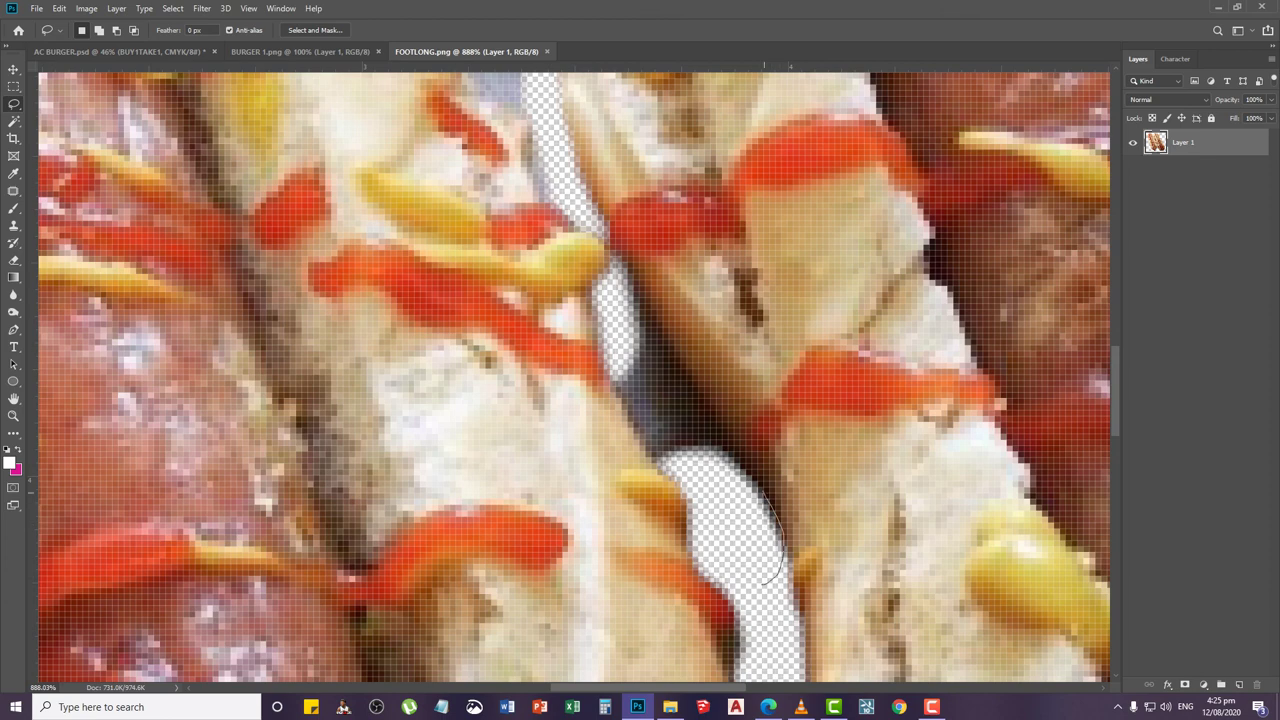
drag(692, 381, 634, 294)
drag(653, 459, 728, 504)
key(Delete)
key(v)
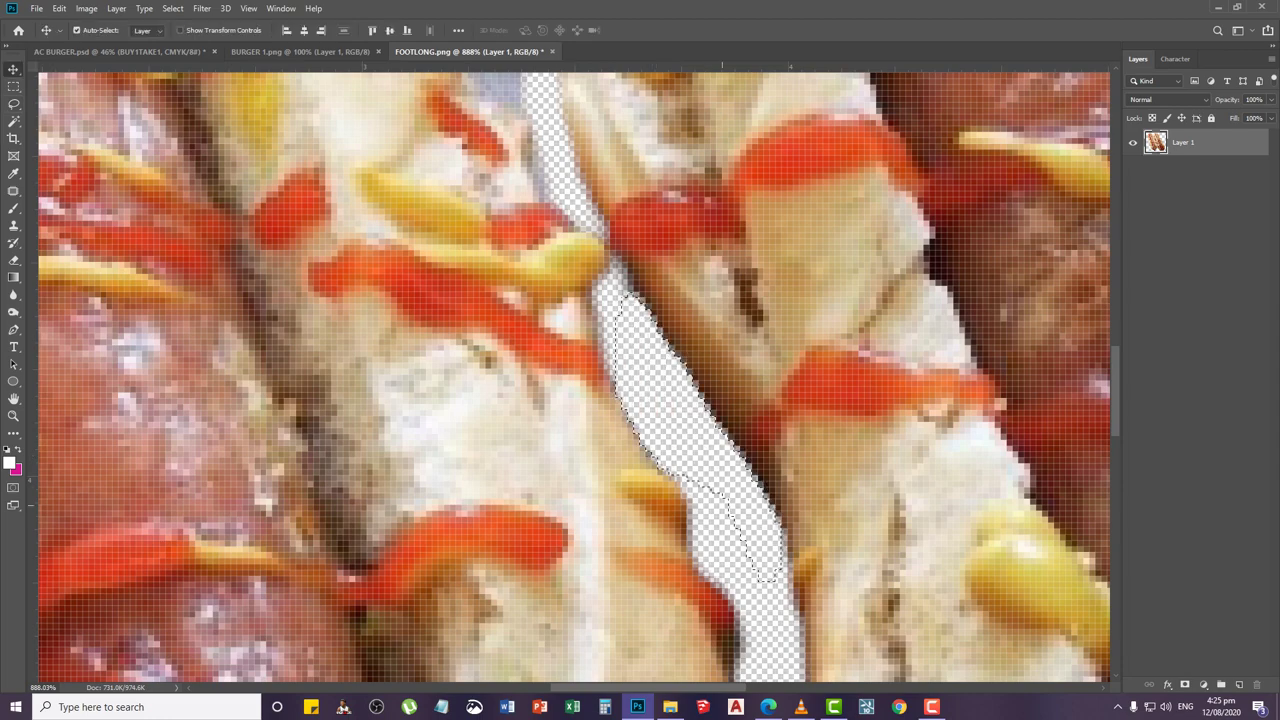
Lasso the blue-grey plate remnant midway along the gap between the footlongs and delete it from Layer 1
scroll(624, 472, down, 3)
scroll(620, 390, up, 5)
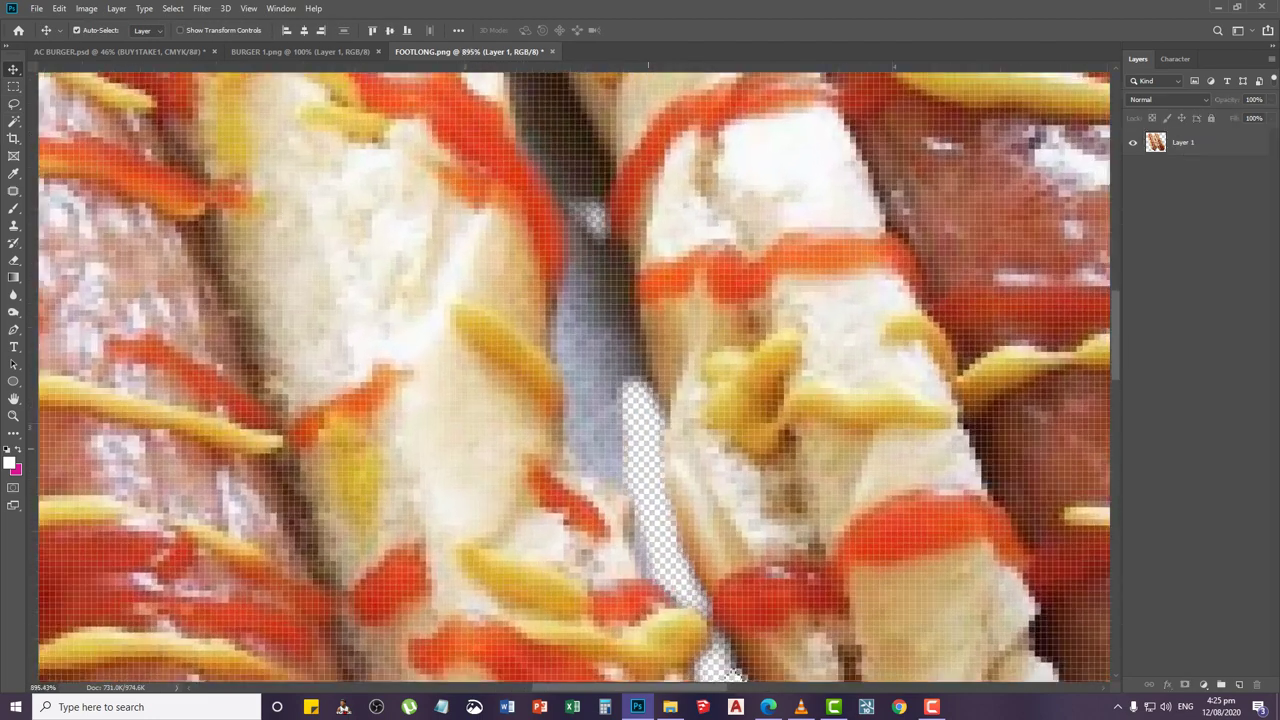
click(737, 676)
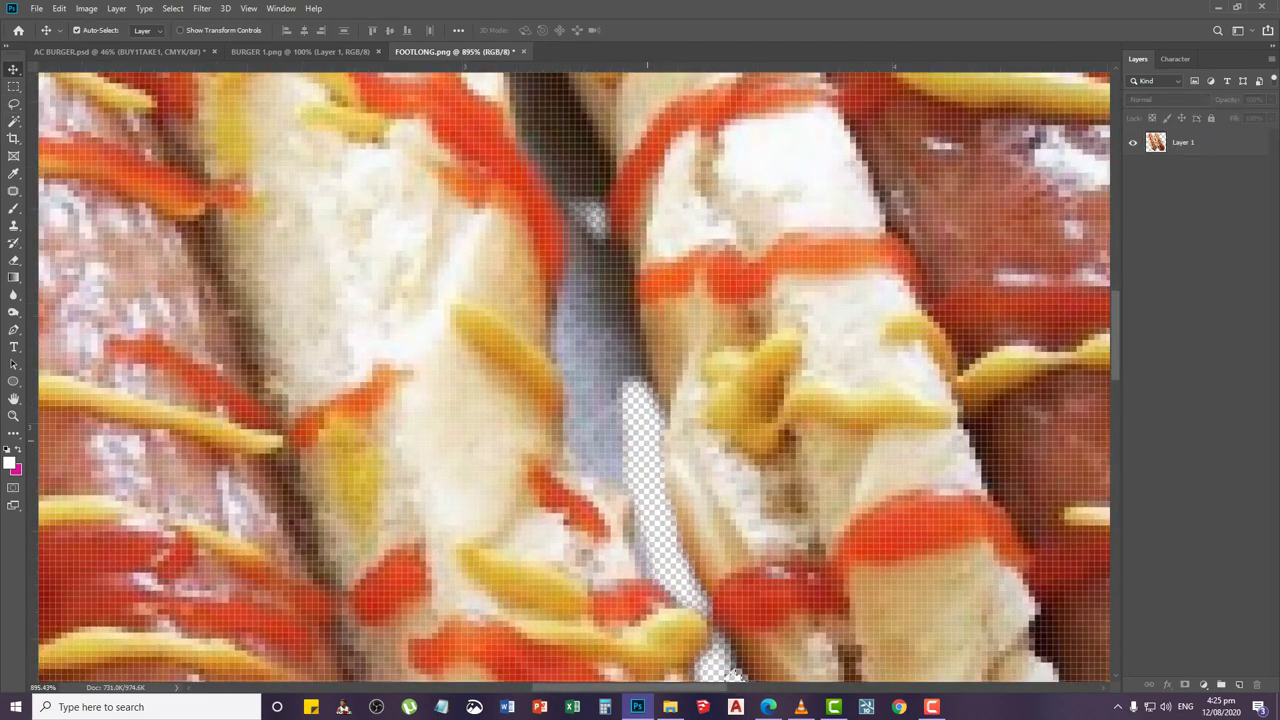
key(b)
key(l)
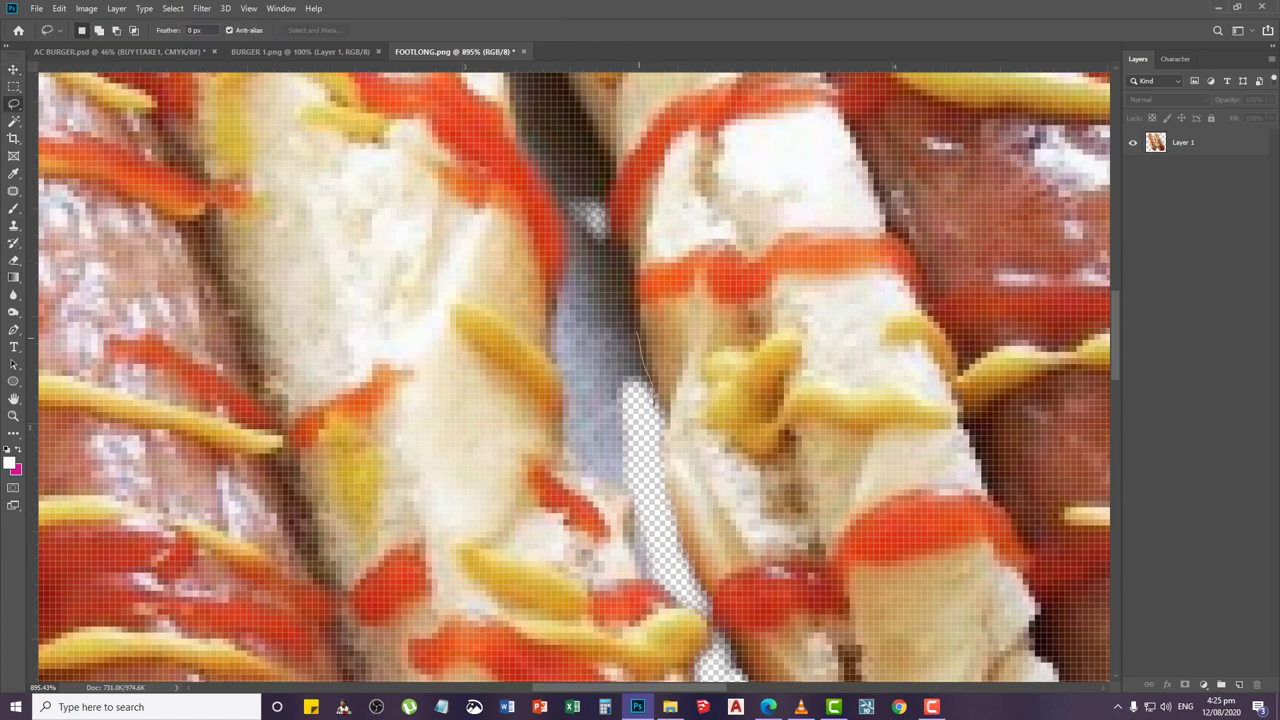
drag(573, 229, 560, 287)
mouse_move(566, 400)
mouse_down()
mouse_move(563, 440)
mouse_move(588, 485)
mouse_move(637, 494)
mouse_move(652, 406)
mouse_up()
click(1194, 143)
key(Delete)
Lasso the dark shadow strip just above the cleared middle of the gap between the buns and delete it
scroll(502, 437, down, 1)
scroll(502, 437, down, 3)
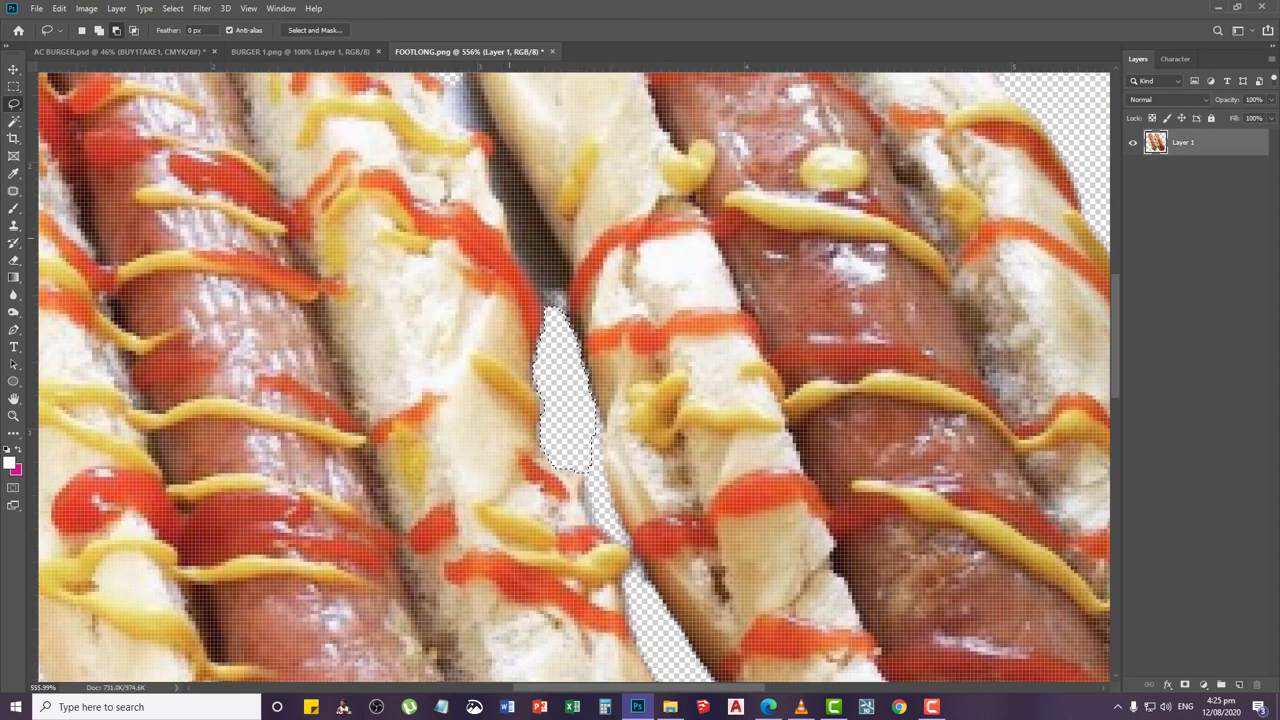
scroll(499, 160, up, 5)
scroll(499, 160, up, 1)
scroll(499, 160, up, 3)
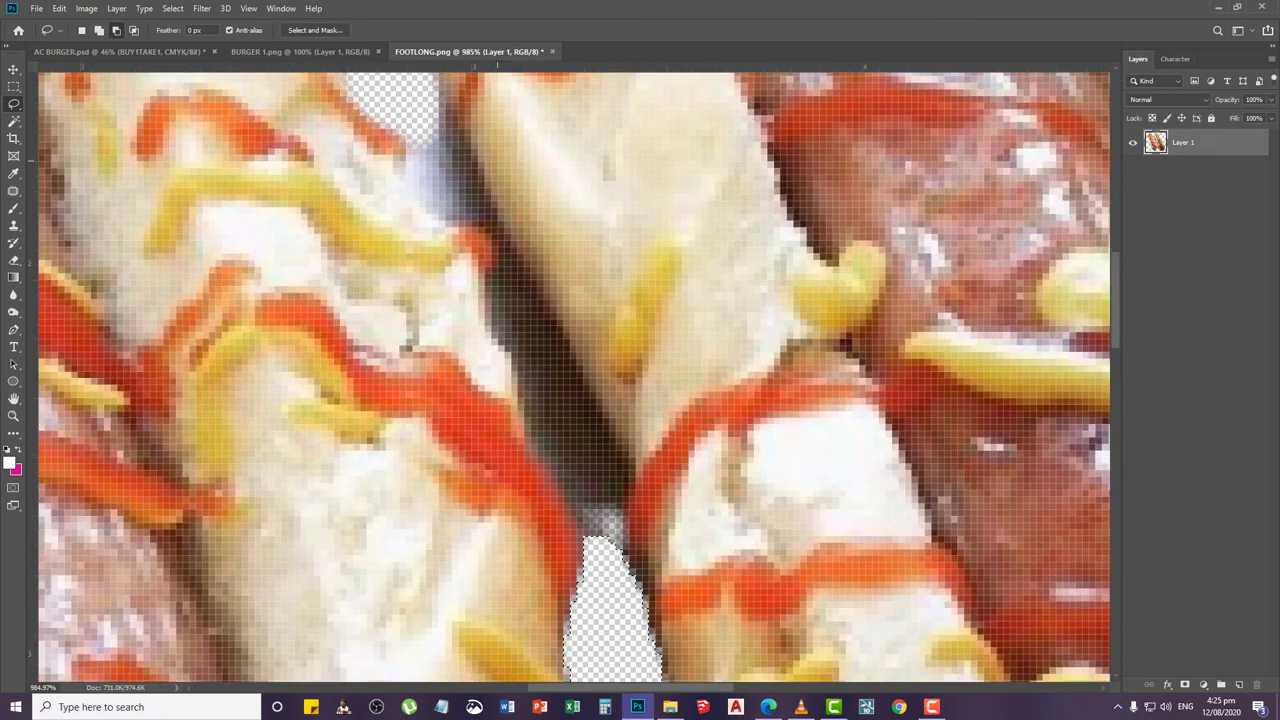
scroll(499, 160, down, 1)
key(ctrl+d)
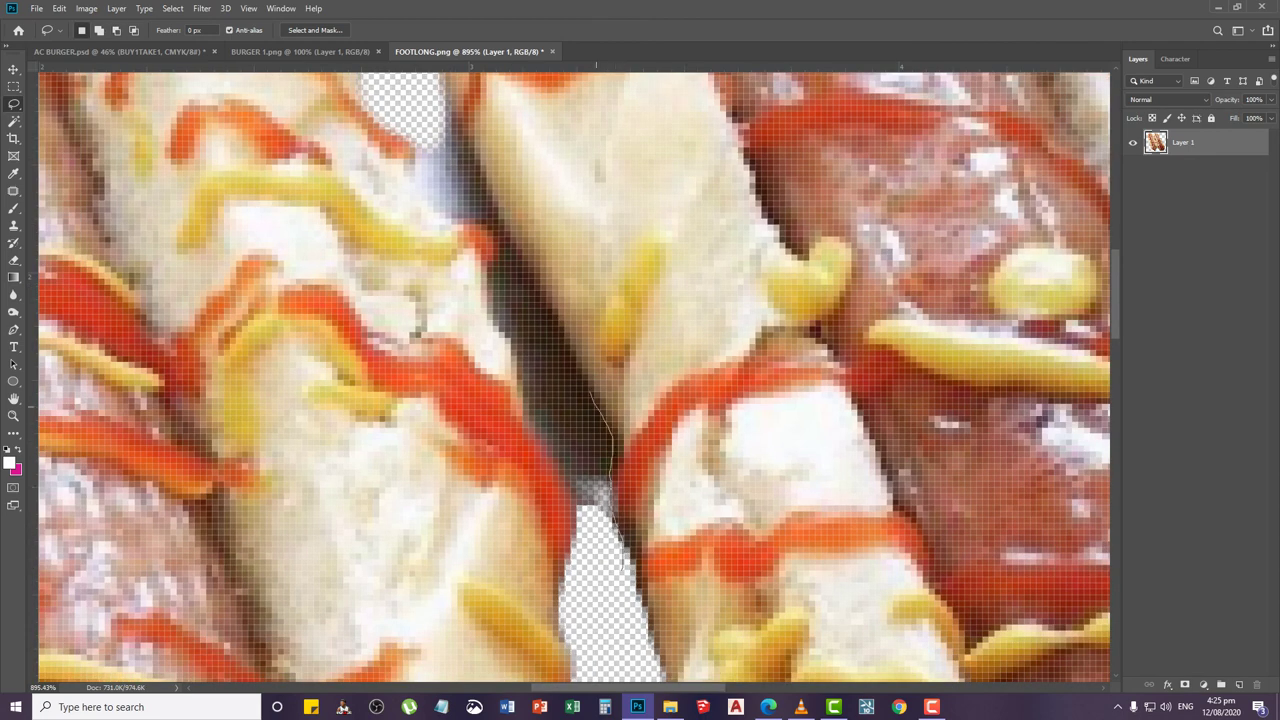
drag(568, 344, 522, 310)
drag(578, 516, 600, 566)
key(Delete)
Lasso and delete the remaining grey patch between the buns, joining the cleared strip to the transparent opening above it
scroll(575, 375, up, 3)
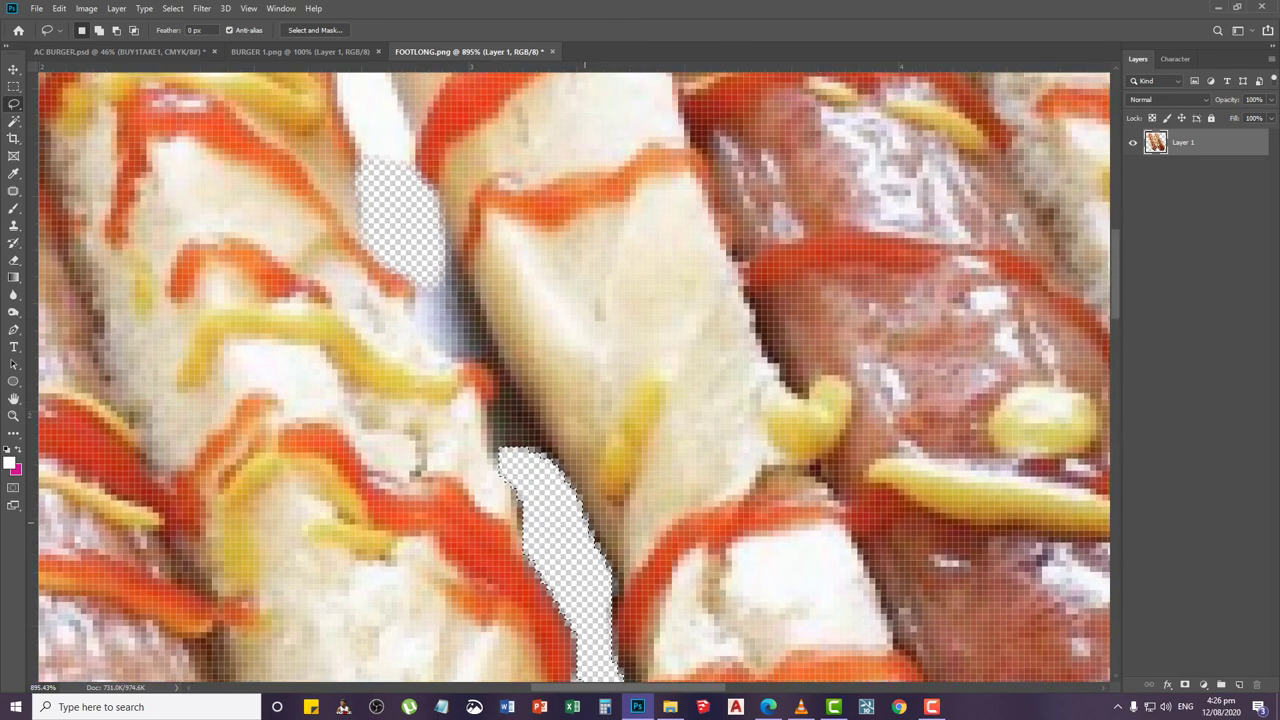
key(ctrl+d)
drag(551, 500, 558, 459)
drag(471, 296, 430, 252)
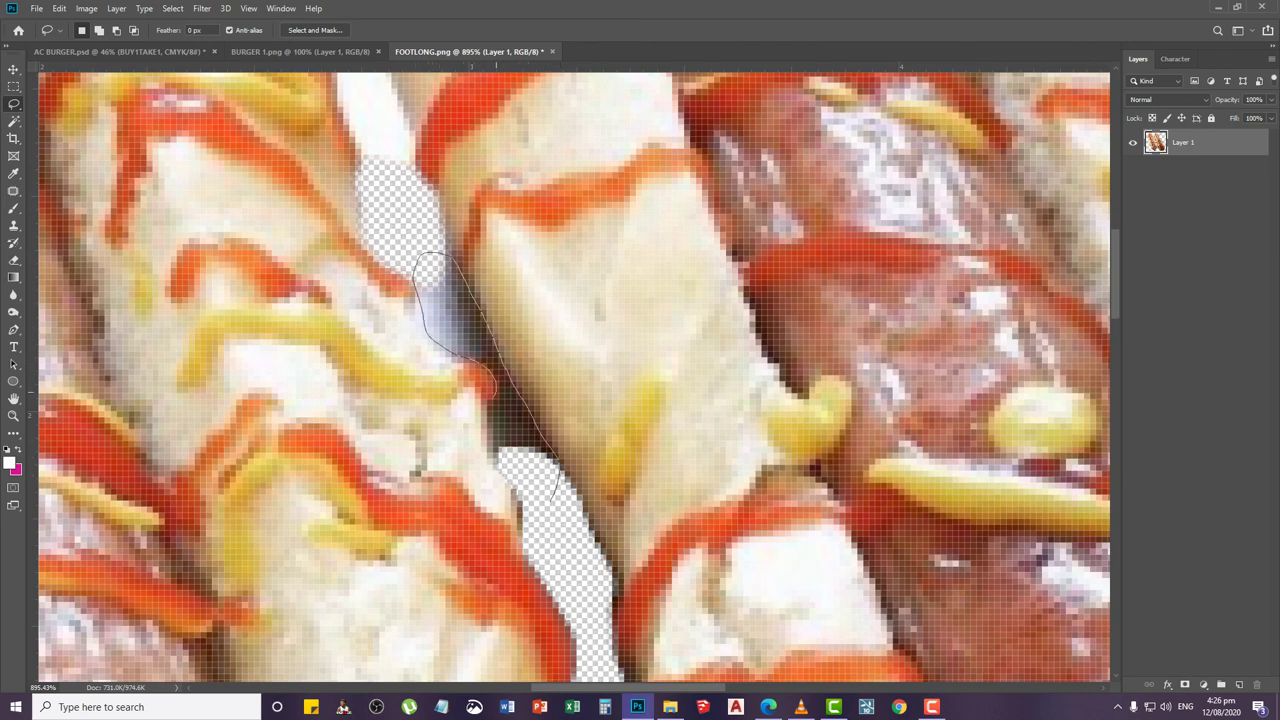
drag(494, 459, 550, 494)
key(Delete)
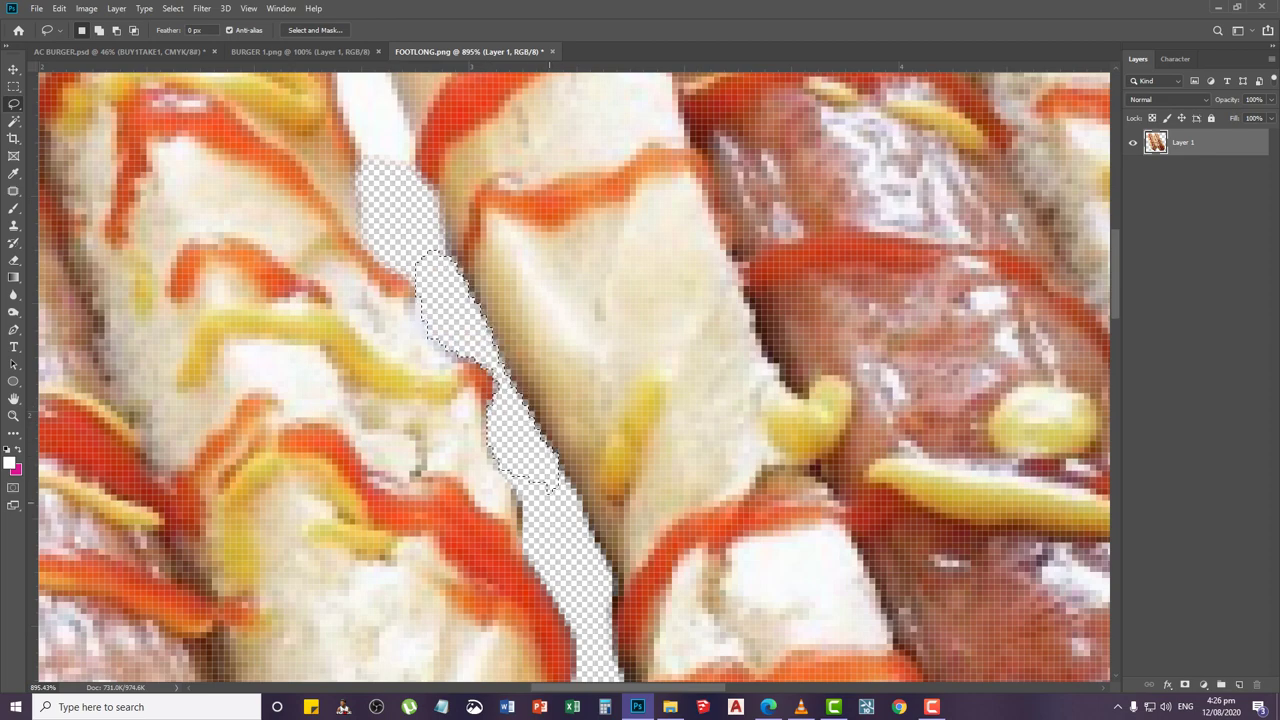
Lasso the white plate strip in the upper part of the gap between the footlongs and delete it
scroll(574, 482, down, 3)
scroll(552, 497, down, 5)
scroll(552, 497, up, 6)
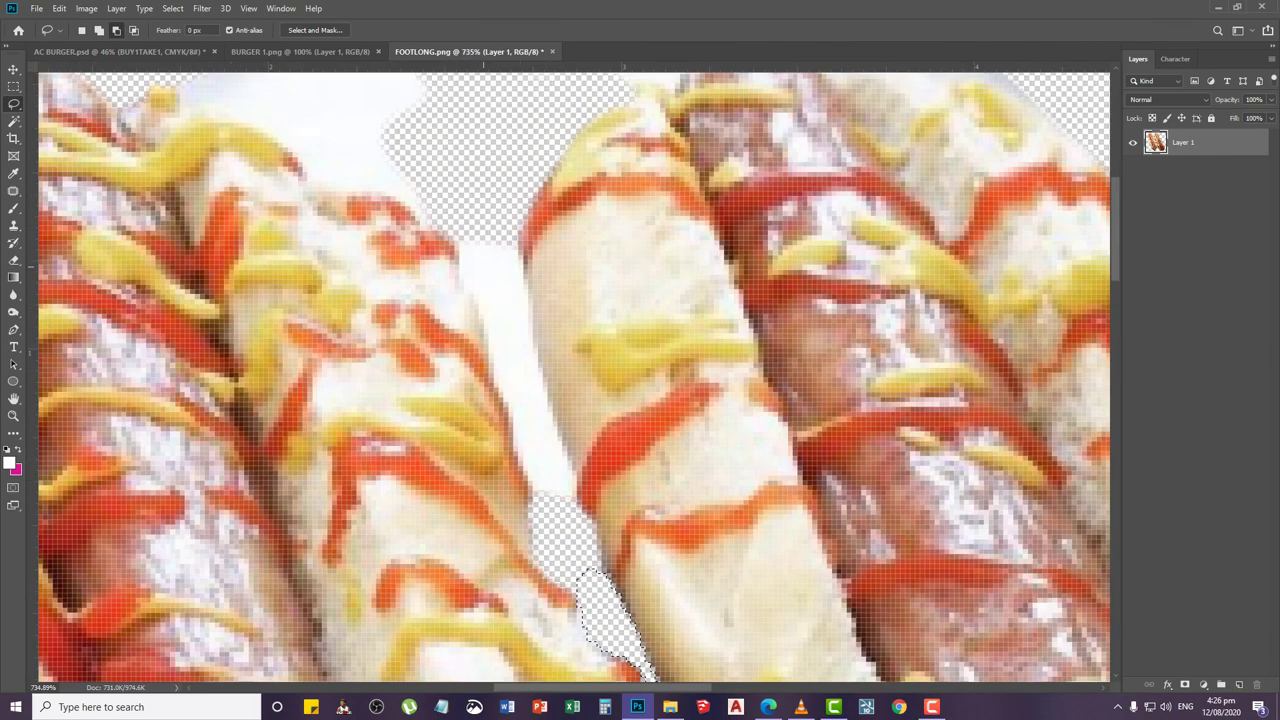
mouse_move(486, 196)
mouse_down()
mouse_move(452, 265)
mouse_move(492, 358)
mouse_up()
mouse_move(514, 448)
mouse_down()
mouse_move(531, 502)
mouse_move(574, 522)
mouse_move(531, 310)
mouse_up()
mouse_move(525, 265)
mouse_down()
mouse_move(510, 202)
mouse_move(488, 196)
mouse_up()
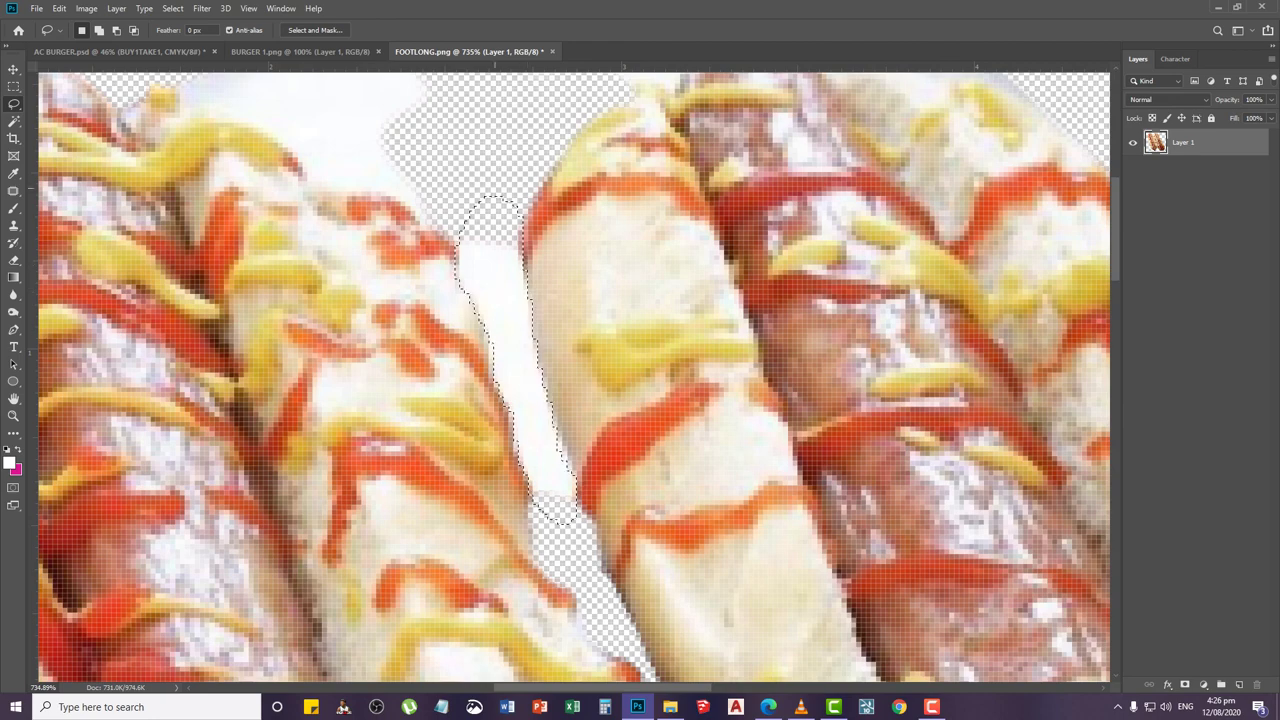
key(Delete)
Lasso and delete the white plate remnants around the footlongs' upper ends, following the bun and sausage edges, and clear the selection
scroll(484, 351, down, 4)
scroll(528, 371, down, 5)
scroll(570, 268, up, 4)
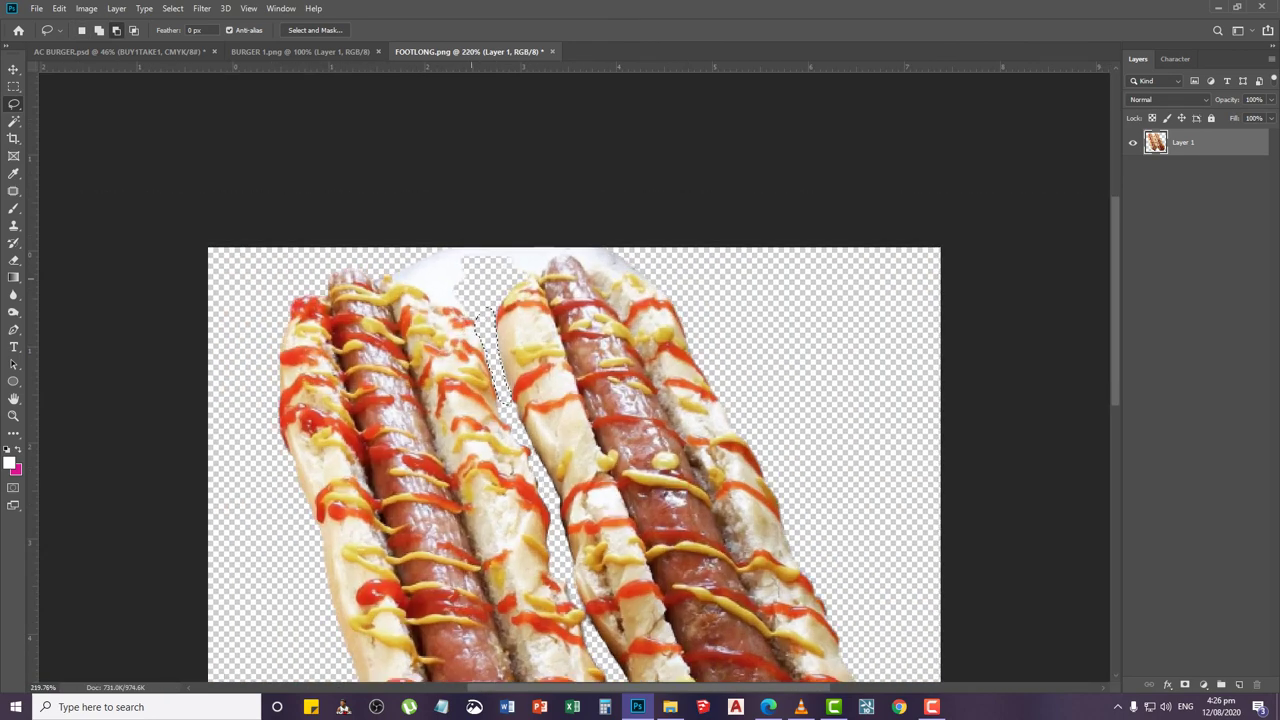
key(ctrl+d)
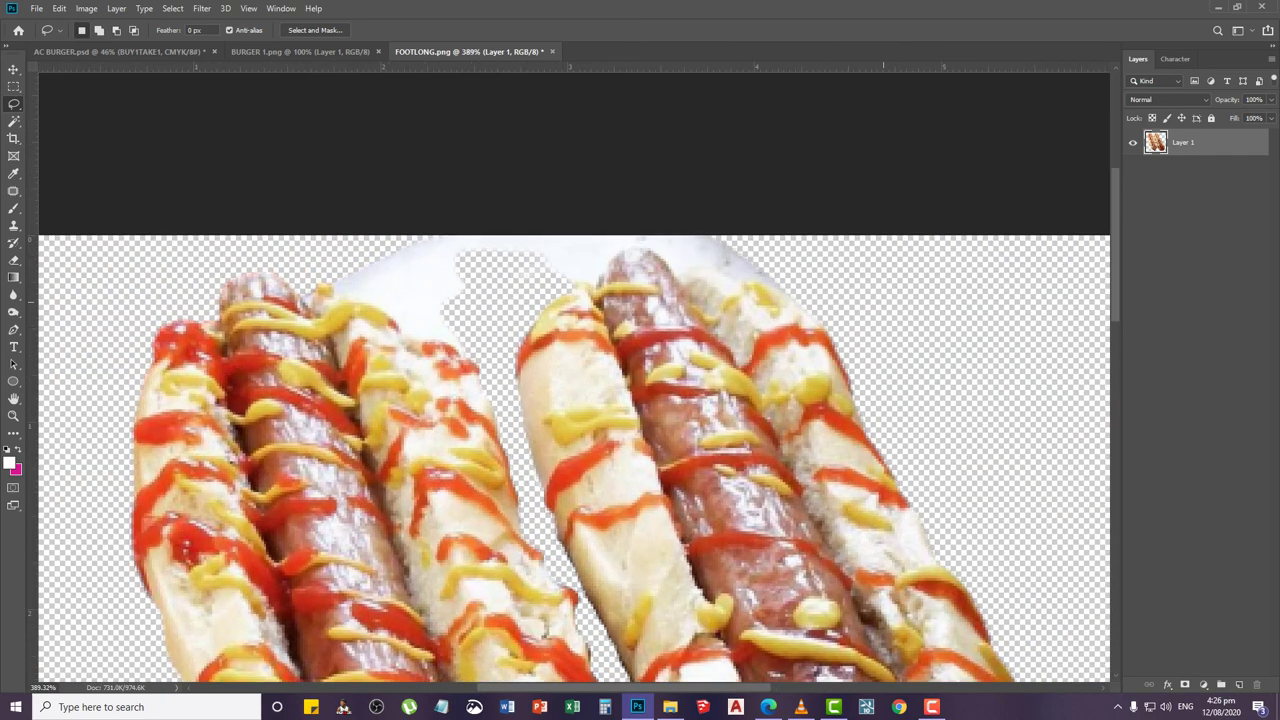
drag(882, 304, 841, 316)
mouse_move(562, 290)
mouse_down()
mouse_move(513, 298)
mouse_move(461, 352)
mouse_move(418, 342)
mouse_up()
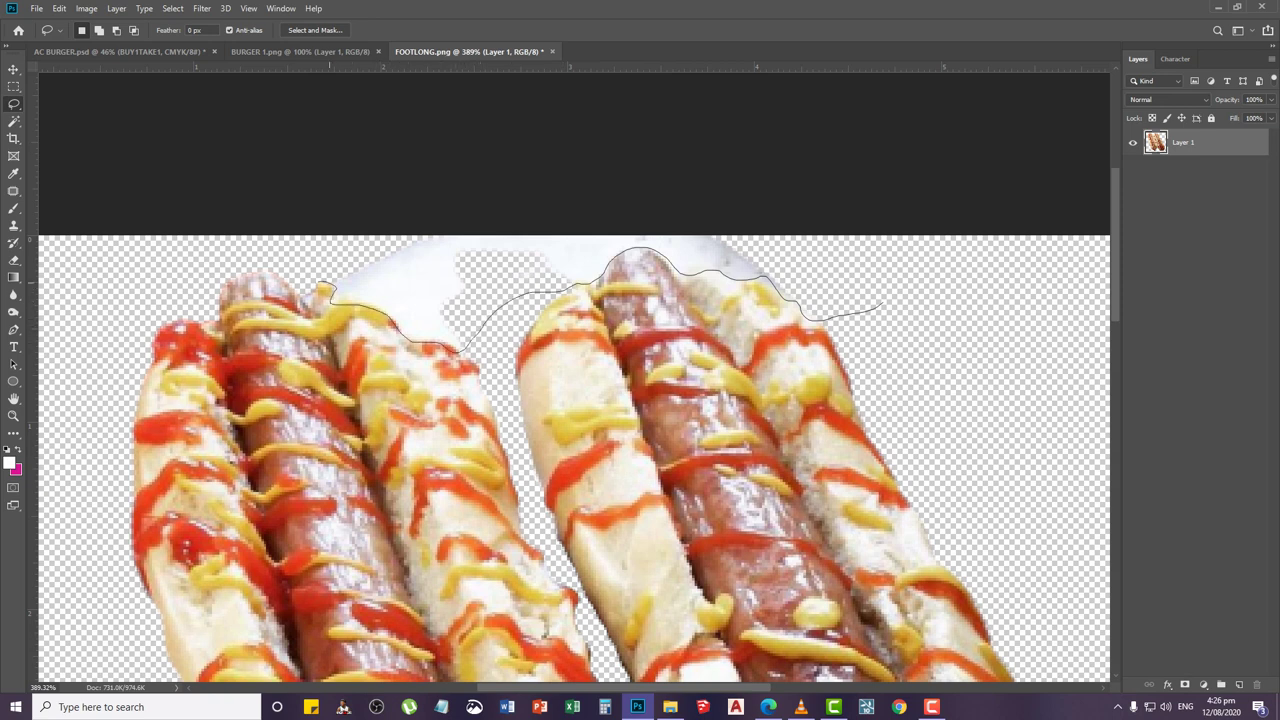
mouse_move(302, 298)
mouse_down()
mouse_move(309, 258)
mouse_move(337, 234)
mouse_move(911, 266)
mouse_move(880, 306)
mouse_up()
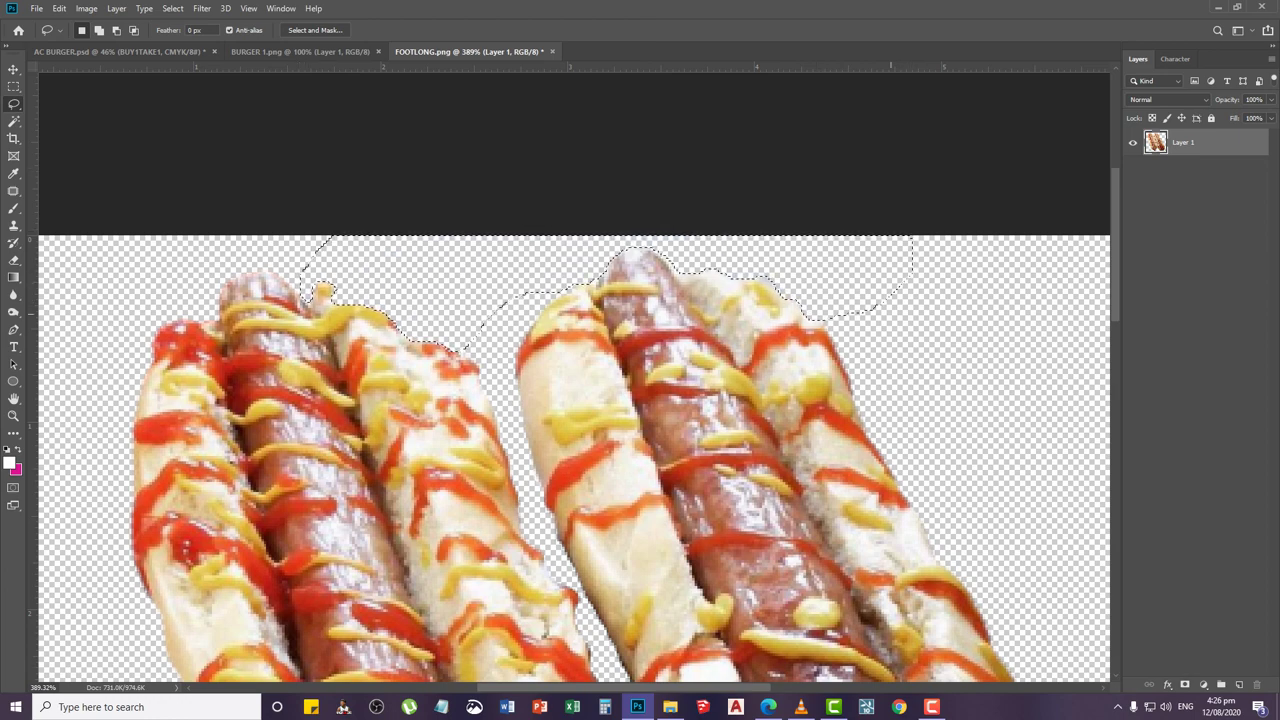
key(ctrl+d)
key(m)
key(v)
scroll(547, 204, down, 12)
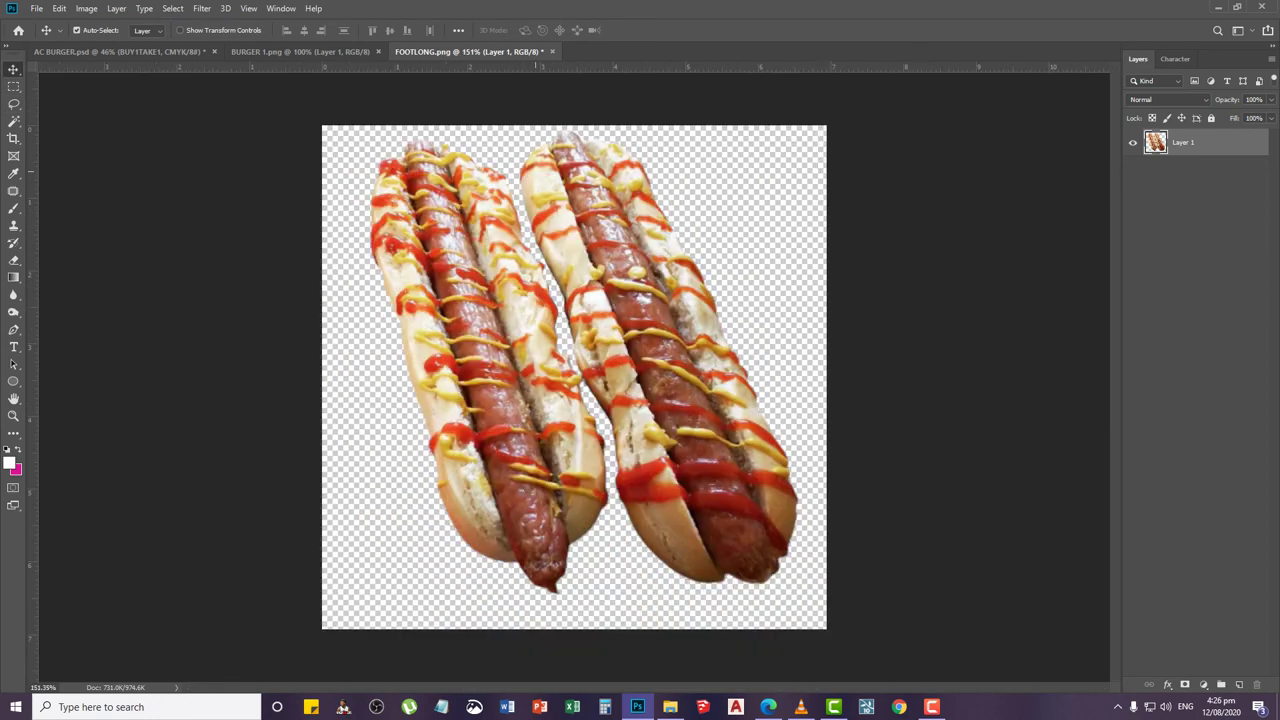
Duplicate the cleaned footlongs layer into AC BURGER.psd and switch to that document
scroll(547, 204, up, 1)
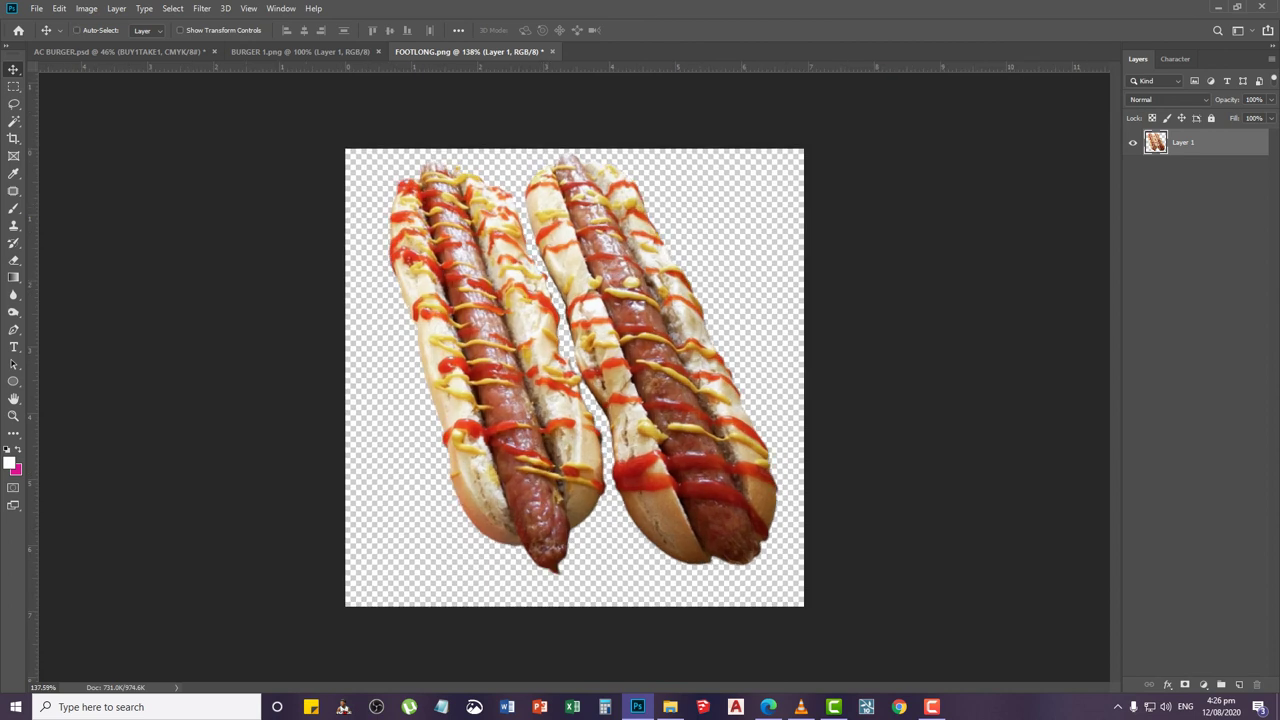
key(m)
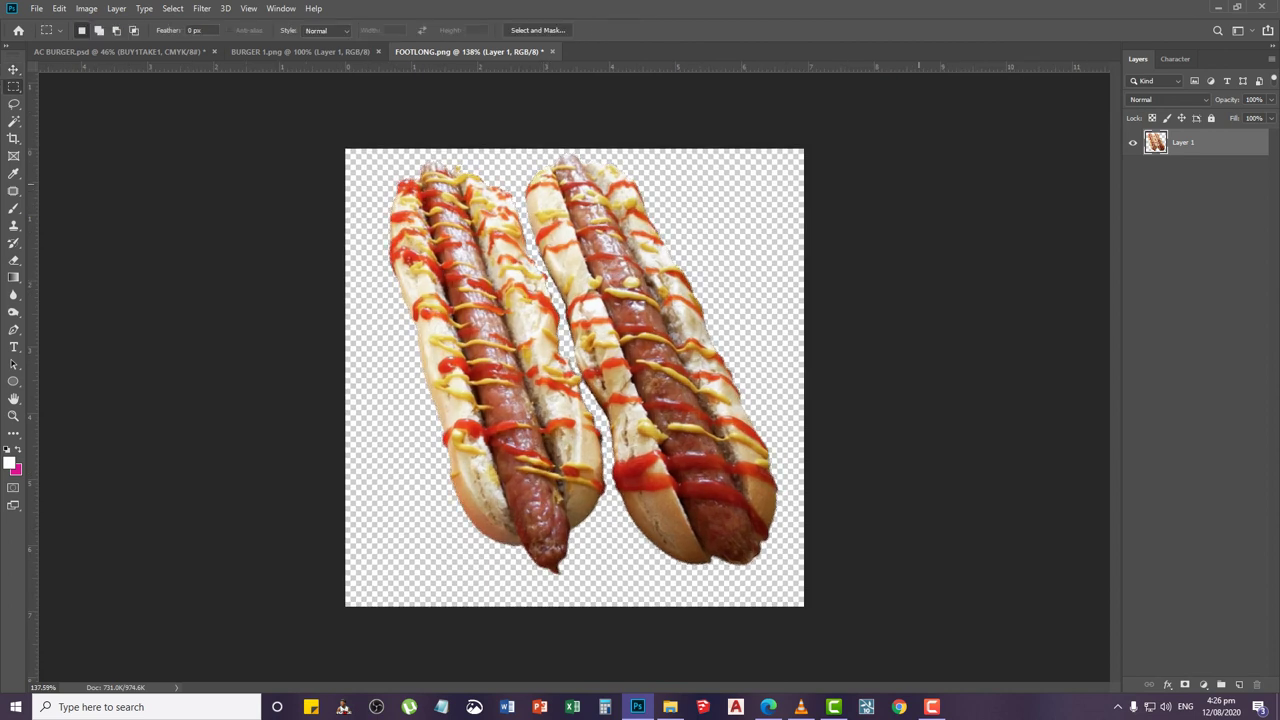
key(v)
right_click(1185, 142)
click(1130, 201)
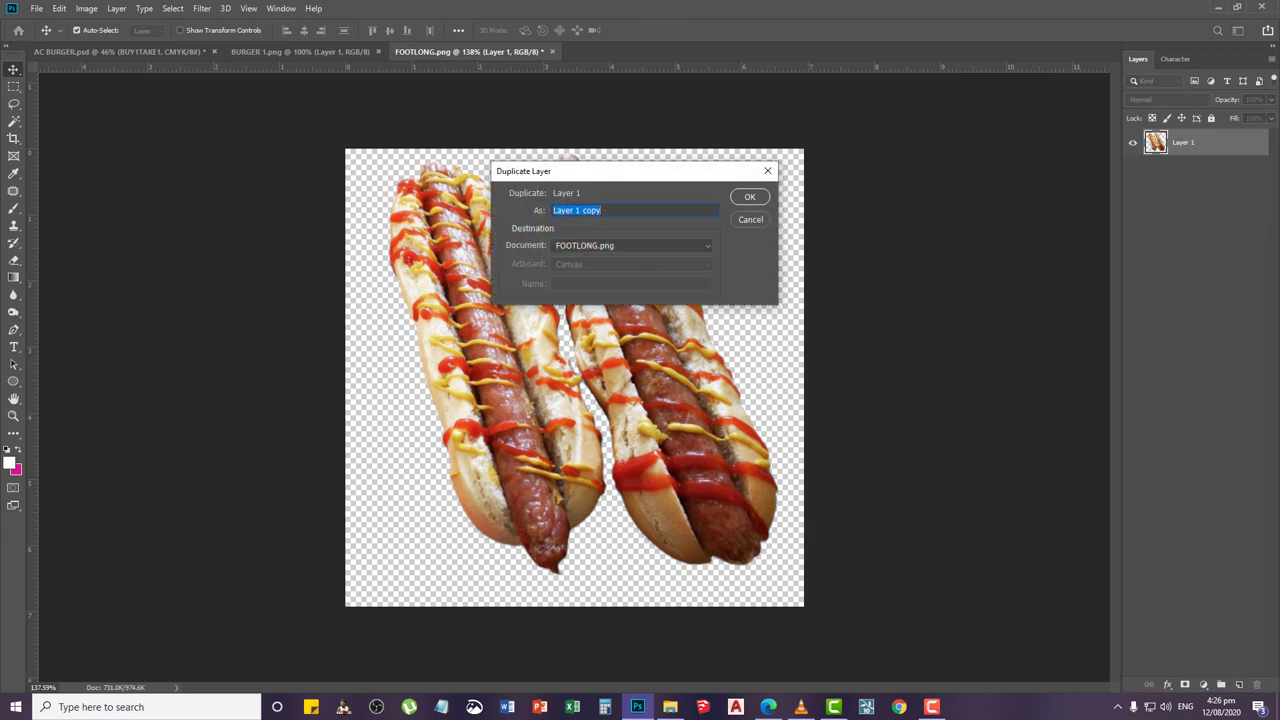
click(632, 246)
click(610, 258)
click(750, 197)
key(Return)
click(118, 51)
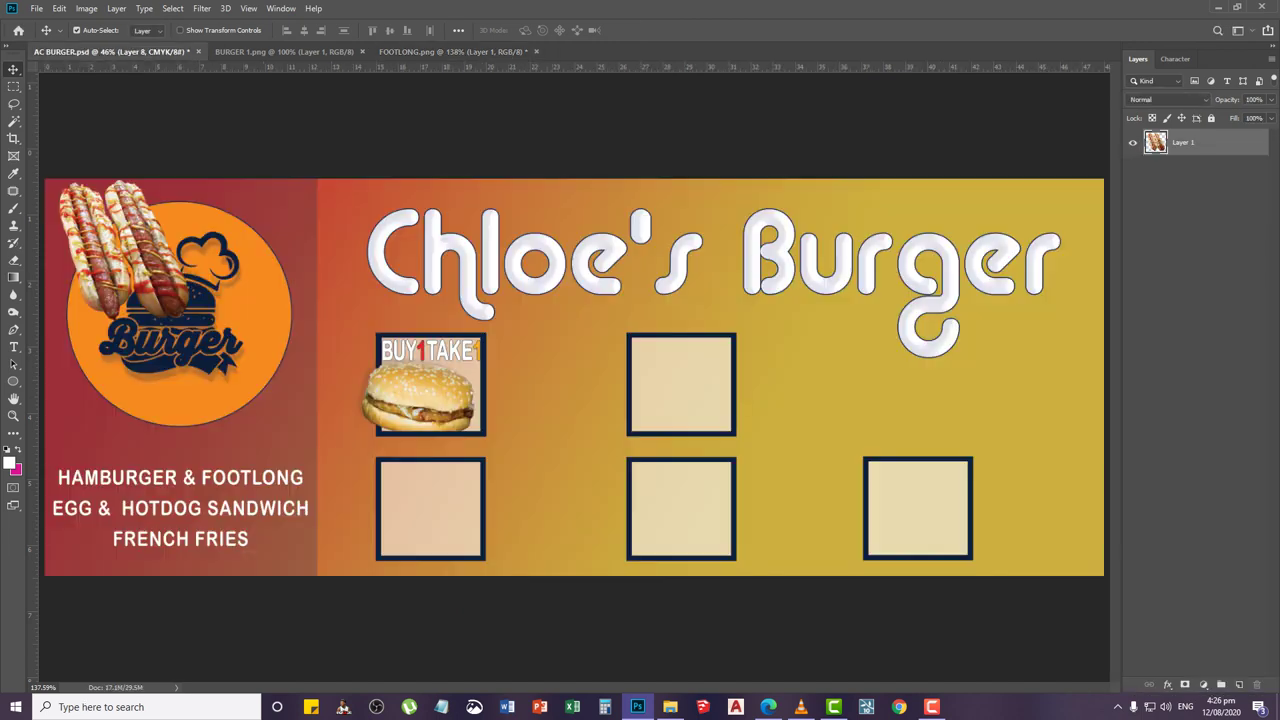
Move the footlongs over the box below the burger, rotate them -15.76° and scale them to 83.39%
drag(181, 260, 477, 466)
key(ctrl+t)
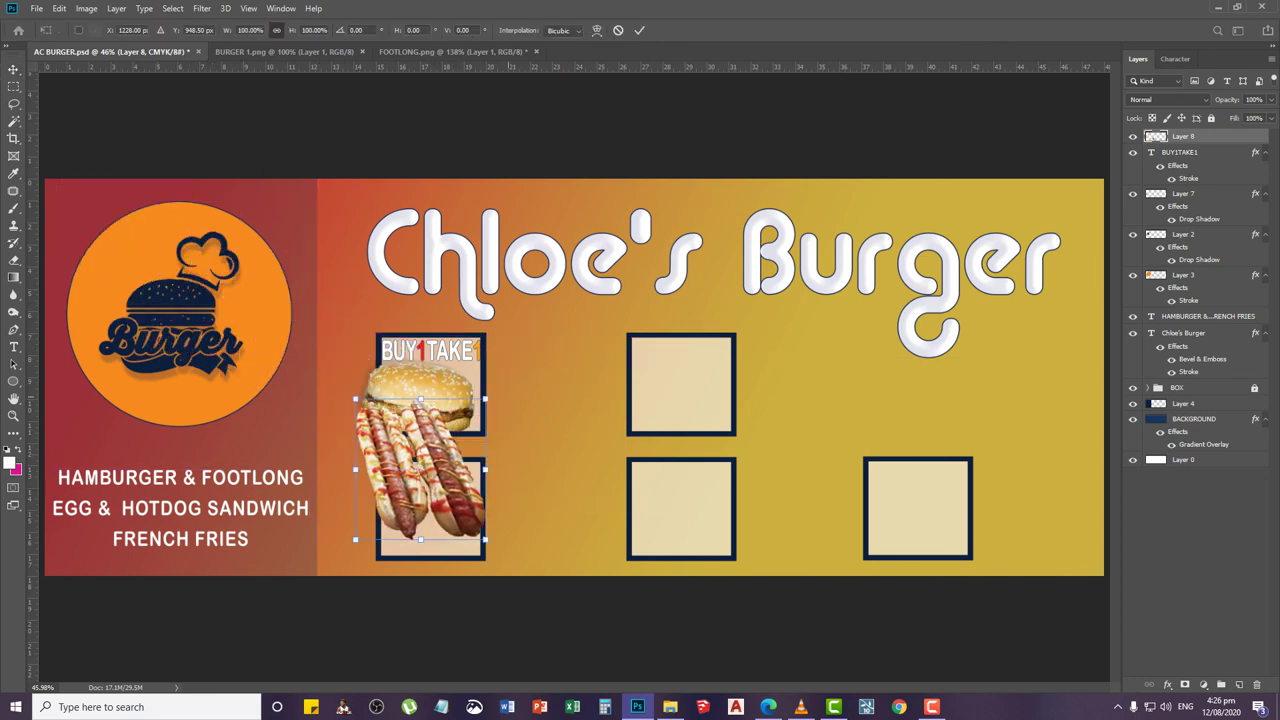
drag(522, 372, 505, 335)
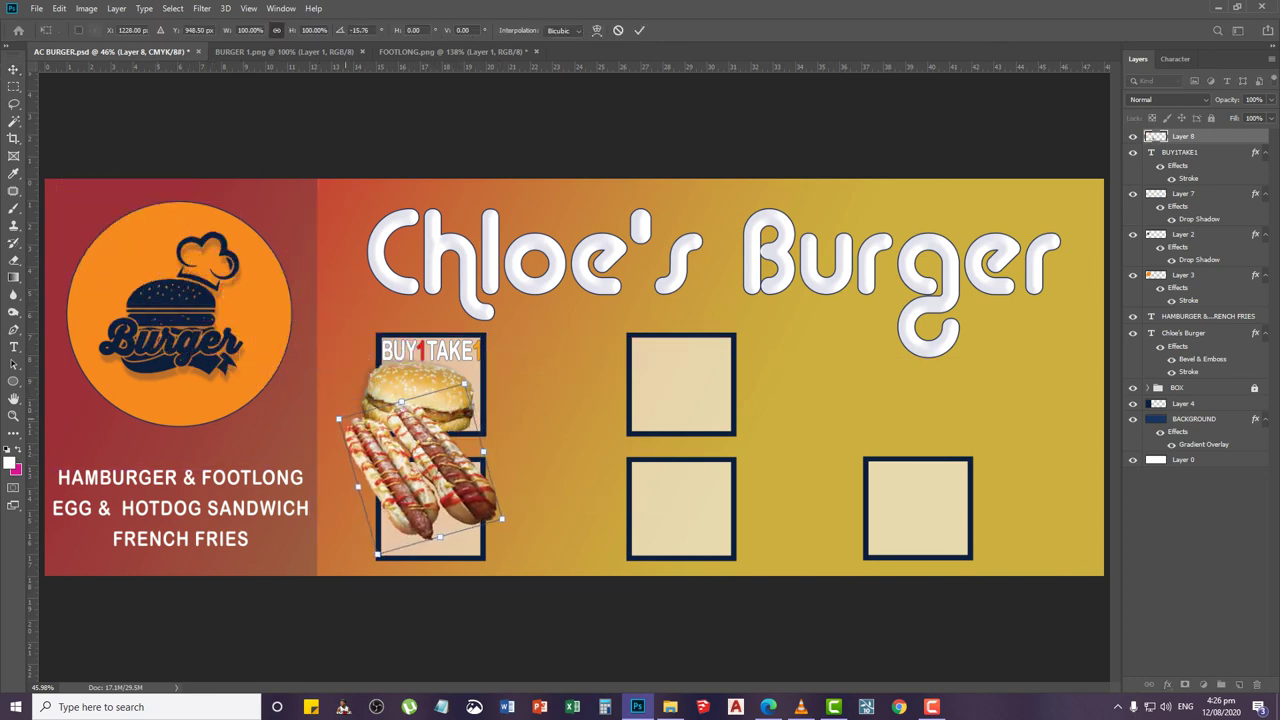
drag(343, 411, 366, 435)
key(Return)
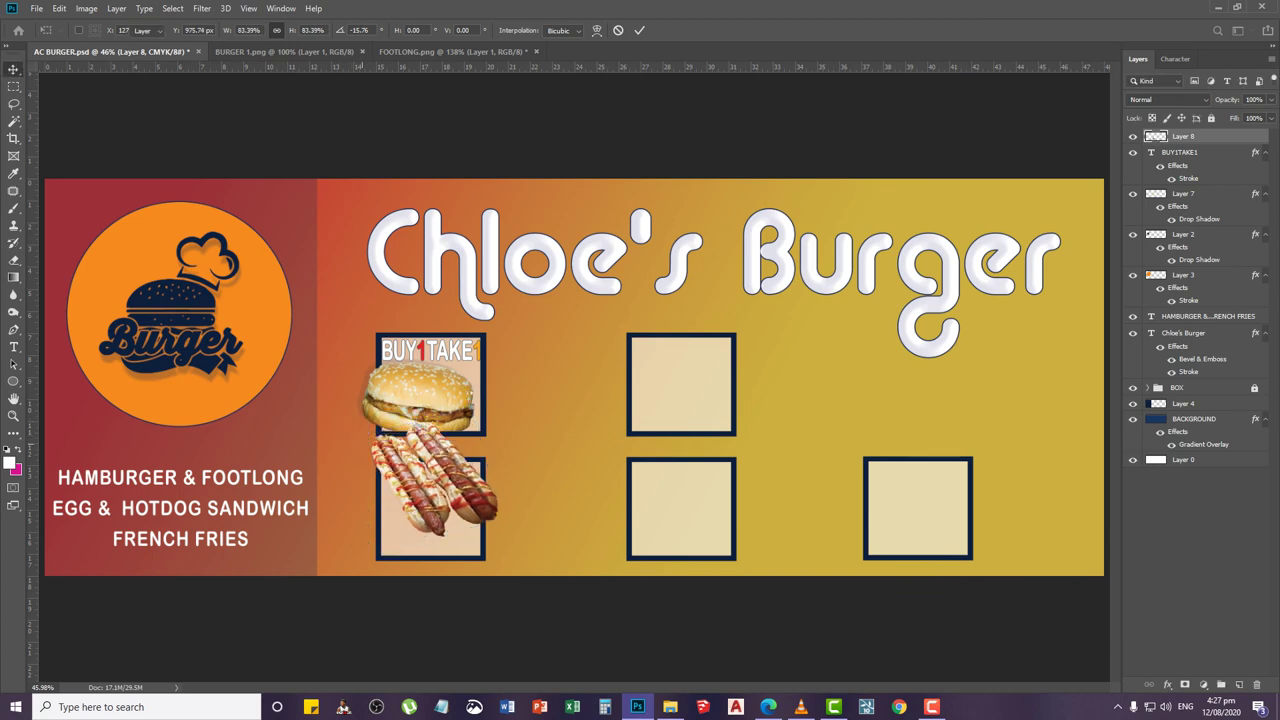
Move the footlongs down onto the box below the burger and rotate them slightly further counterclockwise
scroll(329, 507, up, 3)
right_click(502, 504)
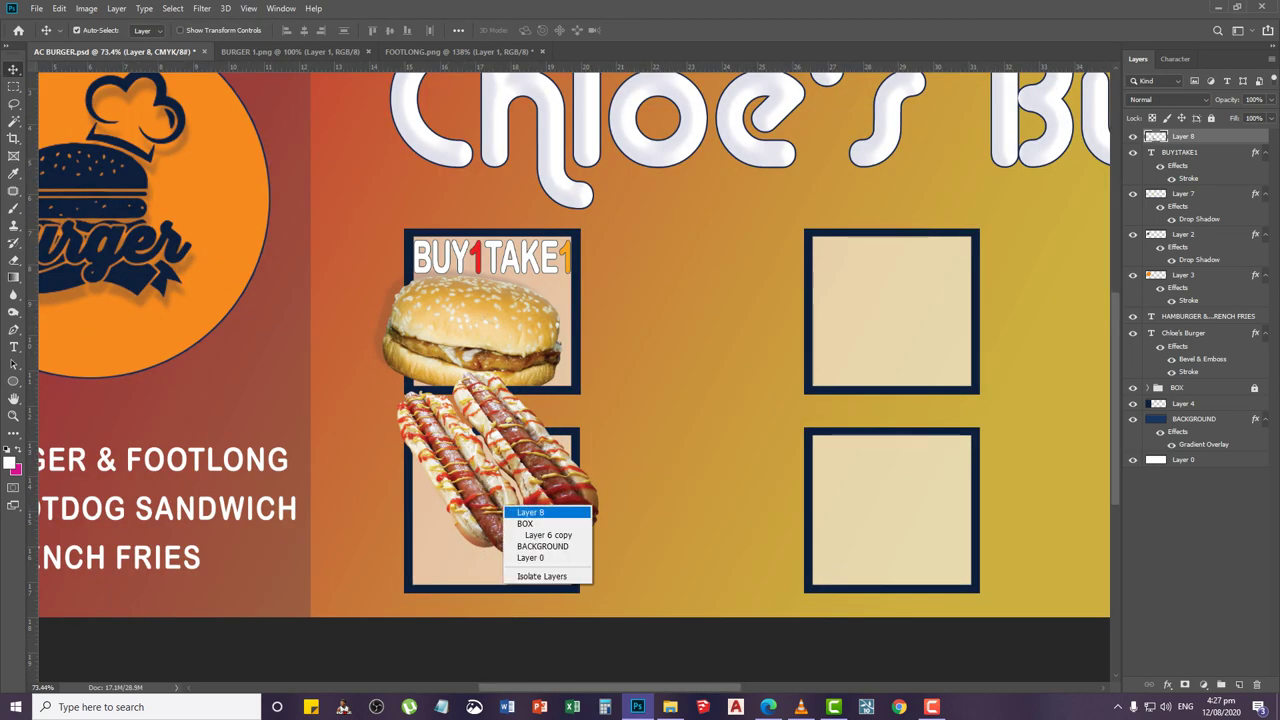
click(530, 513)
drag(548, 496, 555, 521)
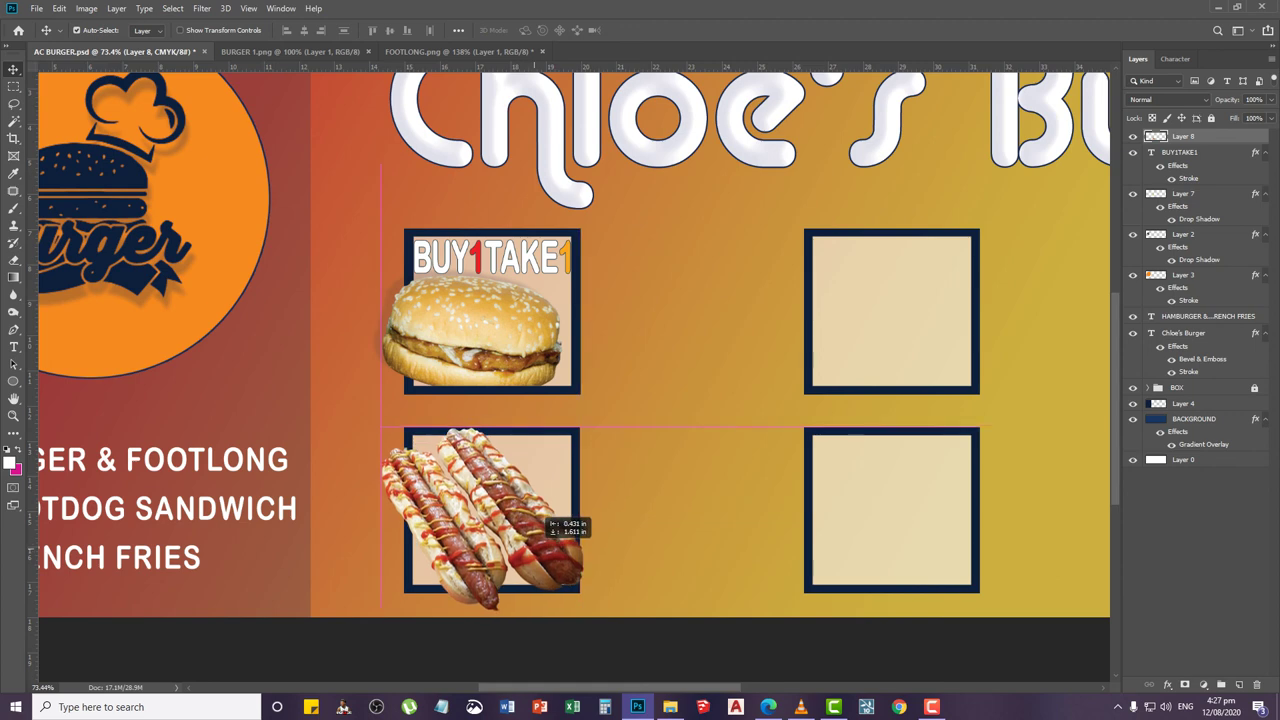
key(ctrl+t)
drag(635, 452, 640, 430)
key(Return)
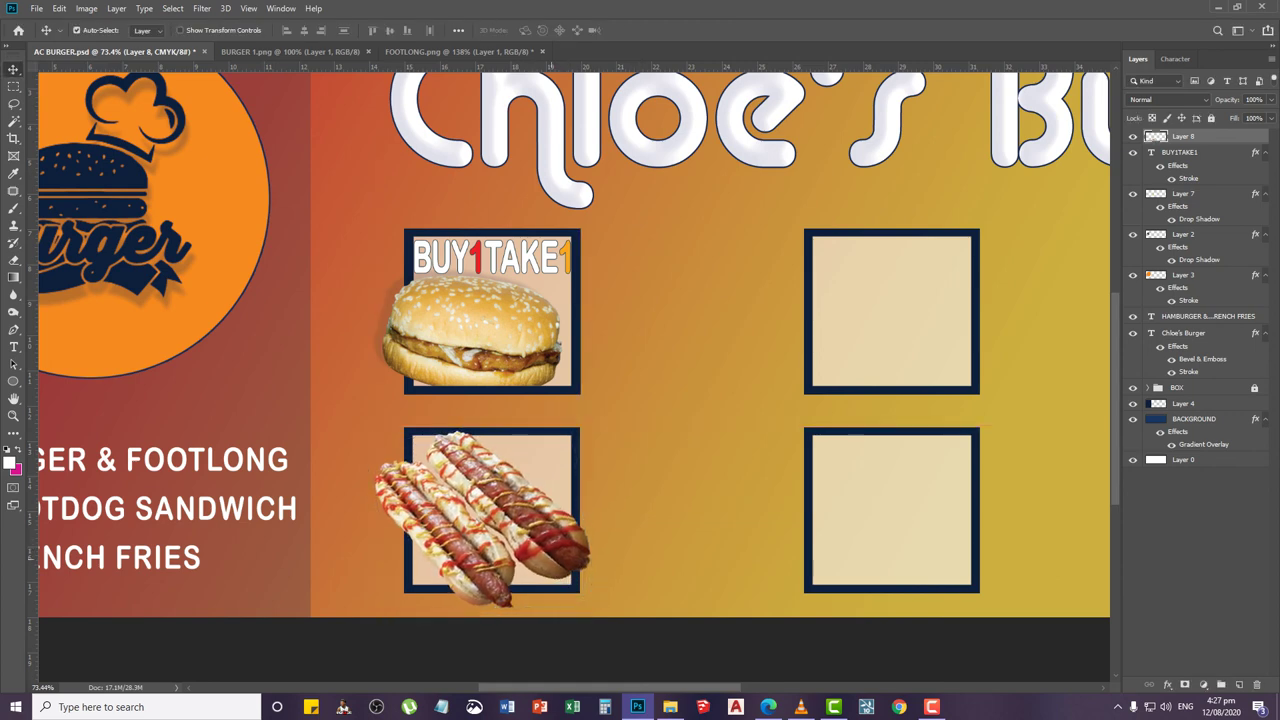
Shift the footlongs slightly to the right over their box
right_click(551, 560)
key(Escape)
drag(558, 512, 566, 524)
key(ctrl+t)
drag(474, 376, 462, 574)
key(Escape)
Select the footlongs layer and nudge it up and to the right against the box's top edge
scroll(477, 614, up, 2)
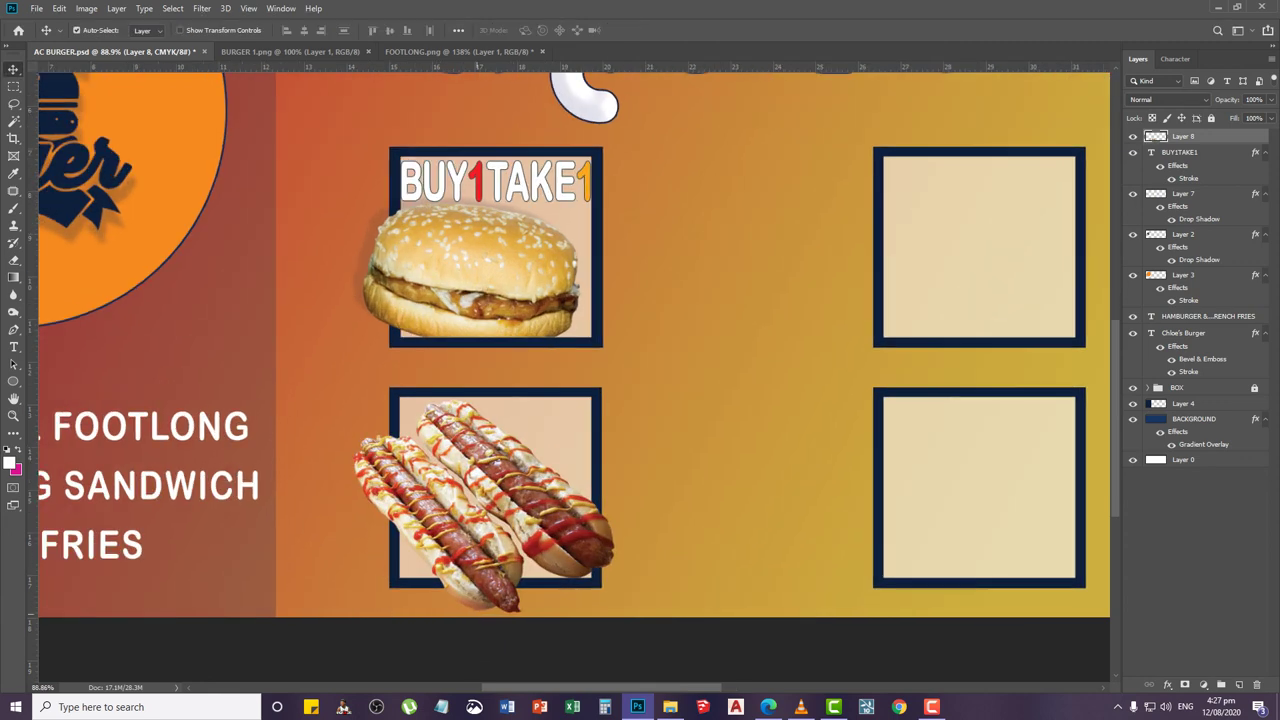
scroll(477, 614, down, 1)
right_click(547, 511)
click(572, 520)
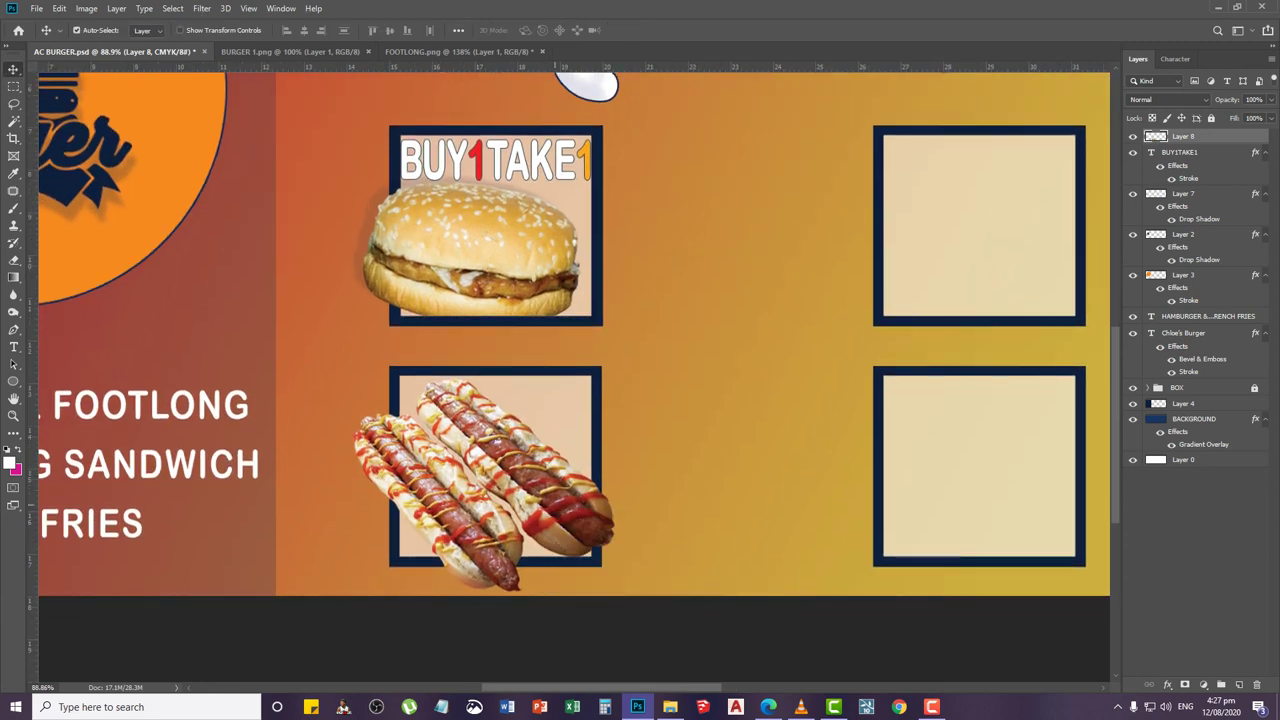
drag(573, 481, 573, 467)
drag(575, 463, 592, 473)
Delete the footlong parts protruding past the box's inner left and top edges with rectangular selections, and clear the selection
key(m)
scroll(426, 400, up, 2)
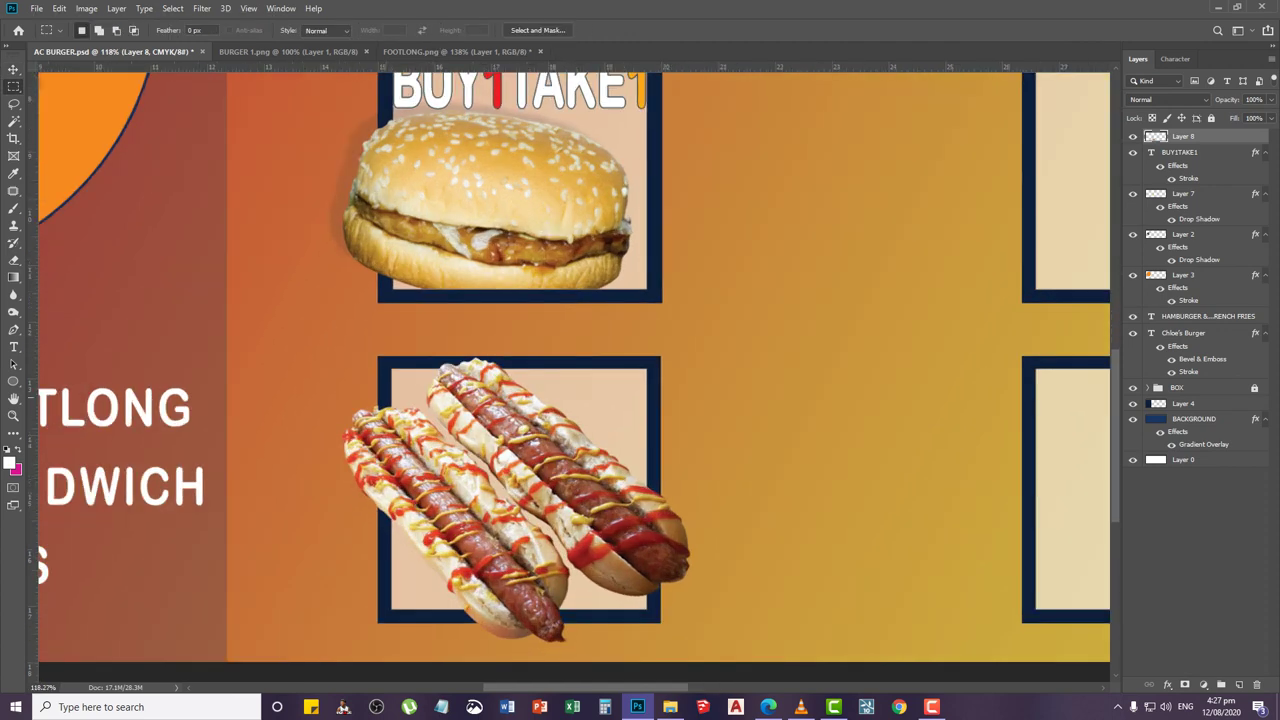
drag(320, 352, 390, 545)
key(Delete)
drag(337, 330, 626, 367)
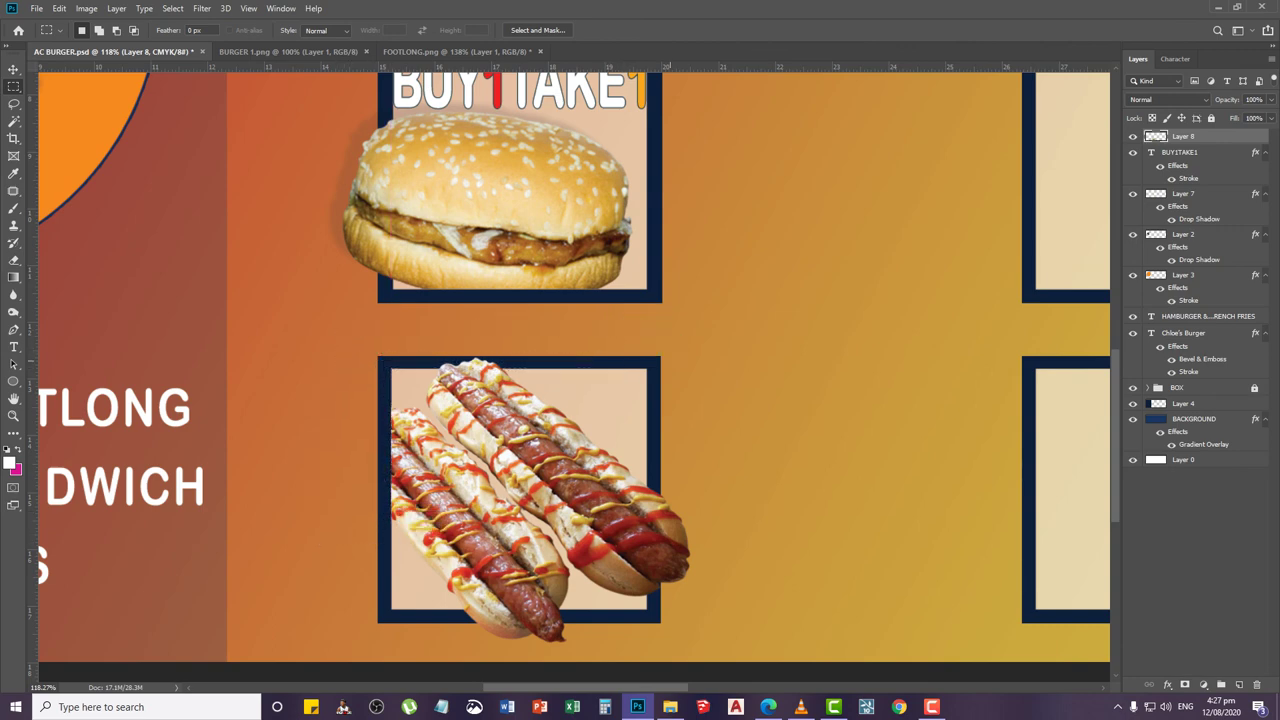
key(Delete)
key(ctrl+d)
key(v)
scroll(478, 382, down, 4)
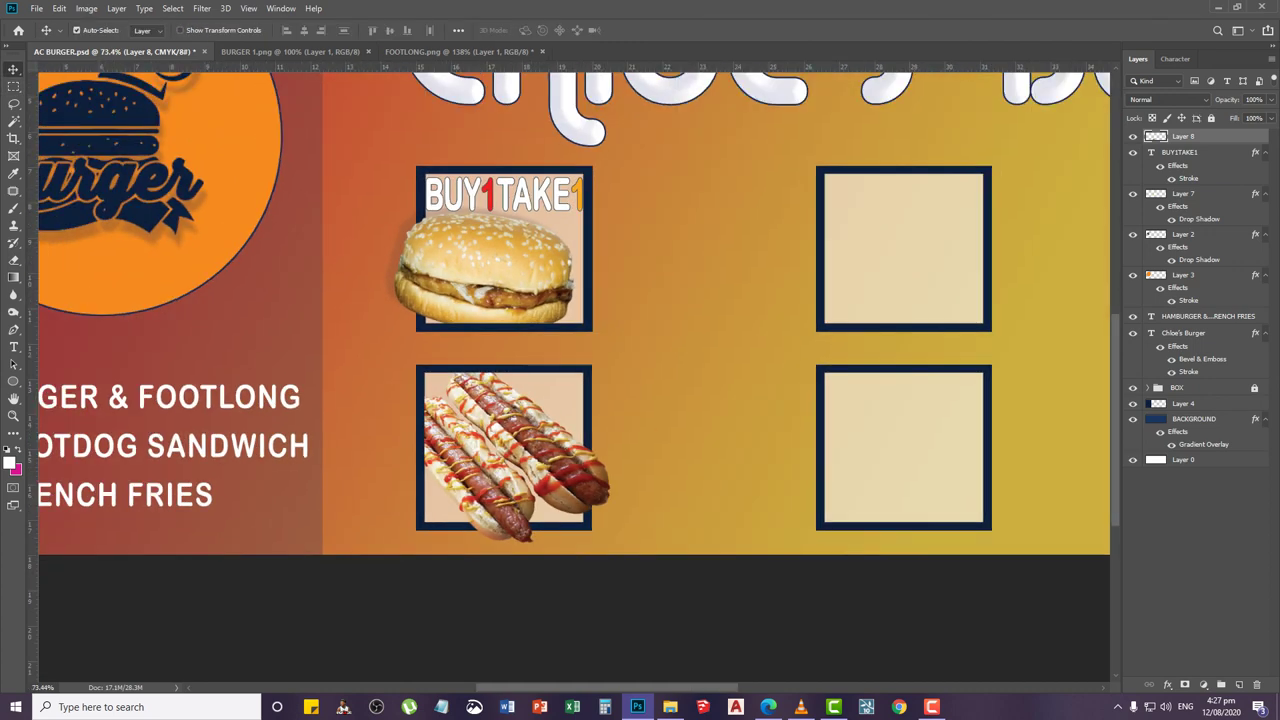
Rename the layer holding the BUY1TAKE1 burger cutout as BURGER, keeping it visible
double_click(1222, 136)
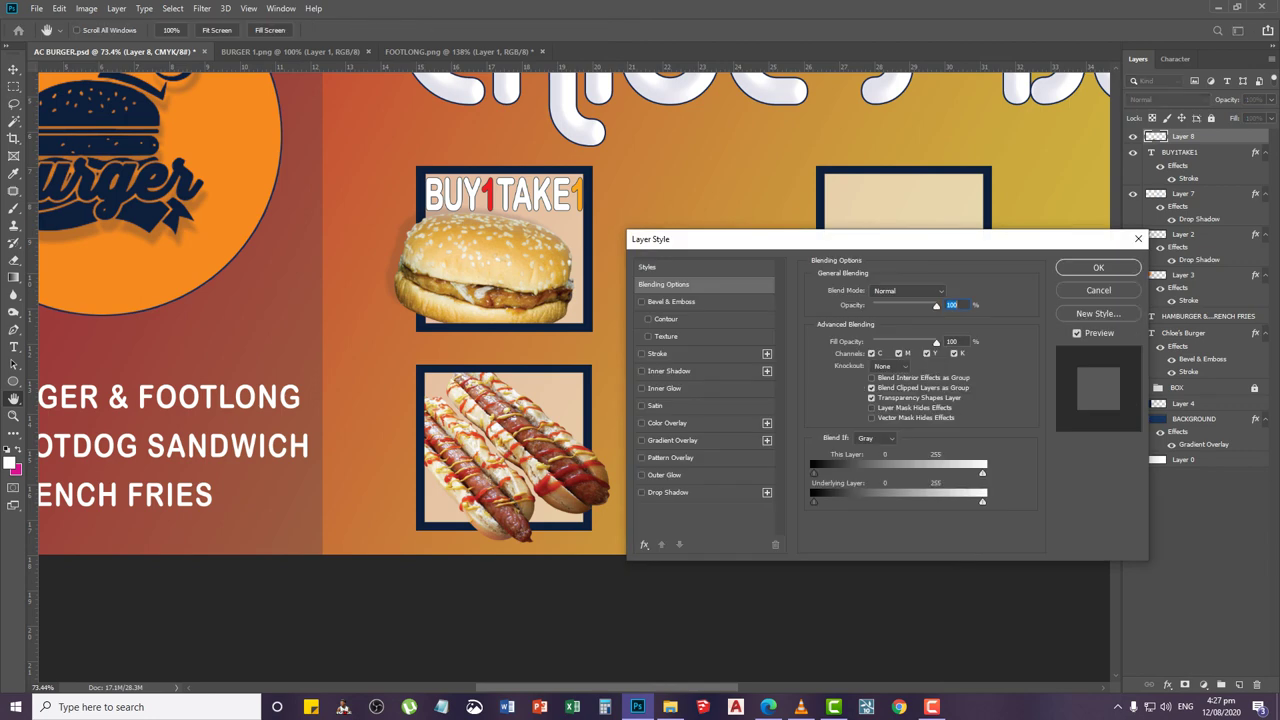
key(Escape)
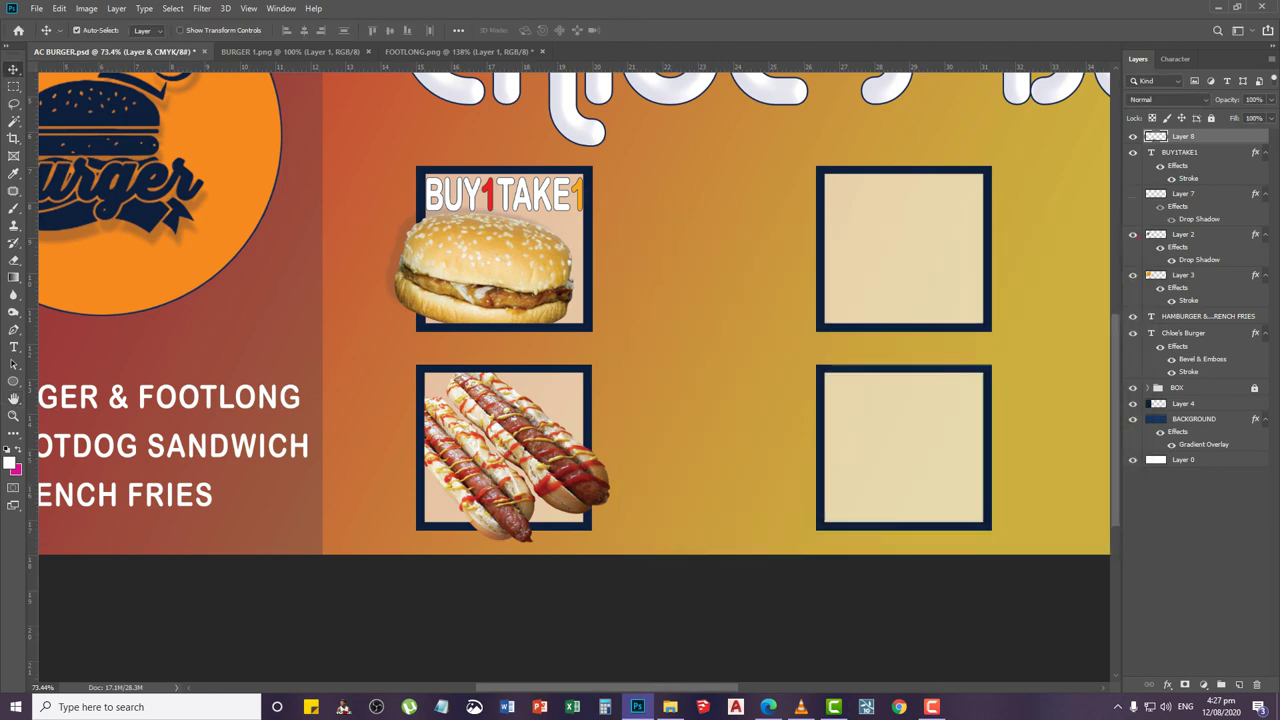
click(1133, 194)
double_click(1184, 194)
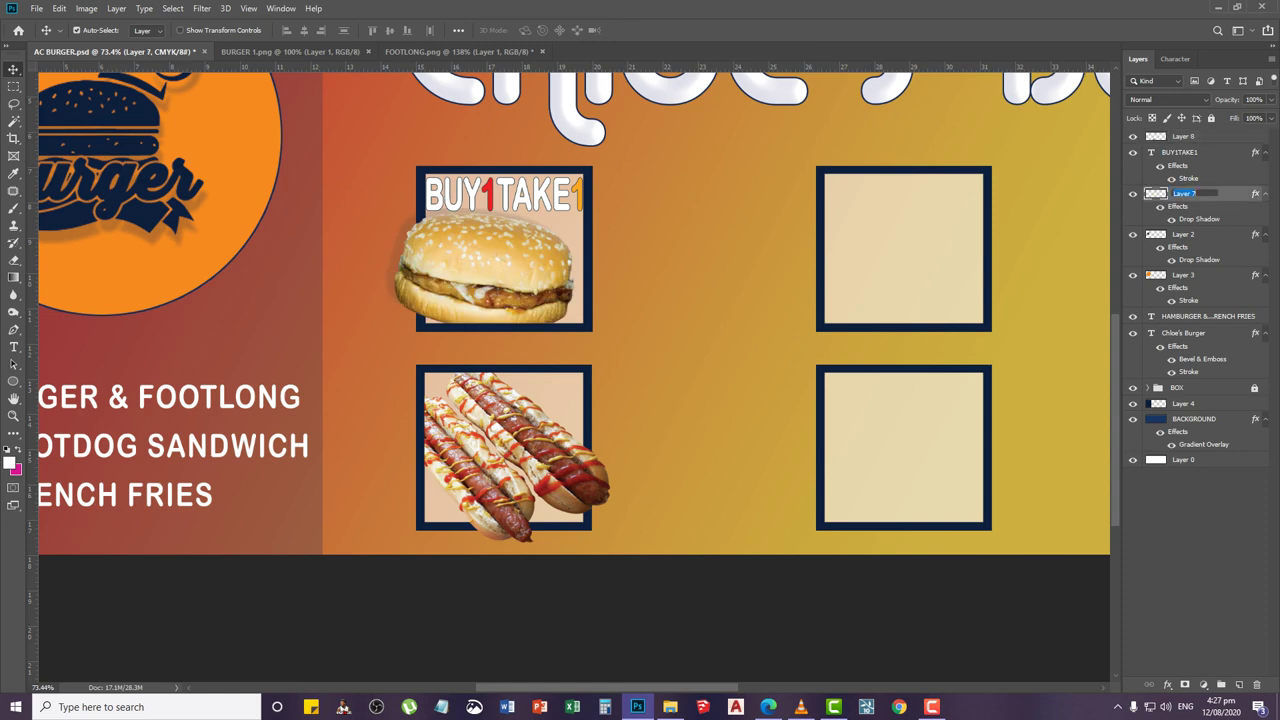
text(BURGER)
key(Return)
Copy the BURGER layer's Drop Shadow effect onto the footlongs layer
click(1184, 234)
click(1185, 194)
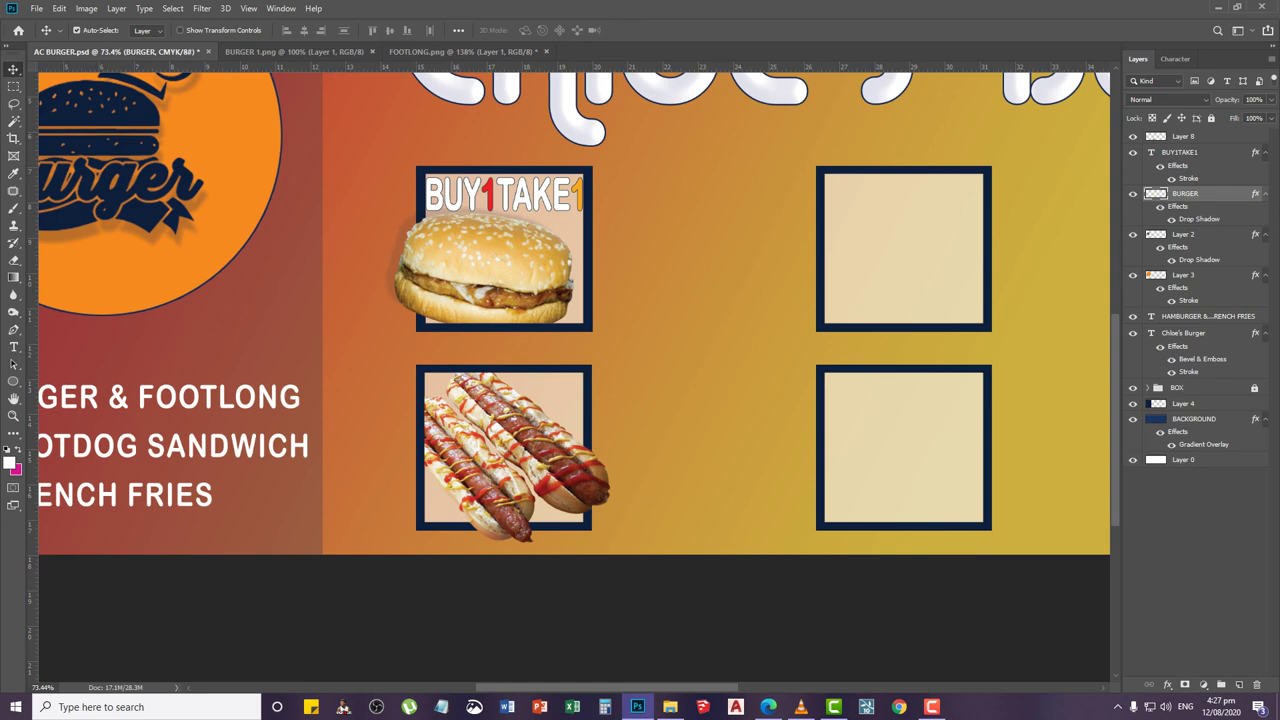
drag(1255, 194, 1254, 136)
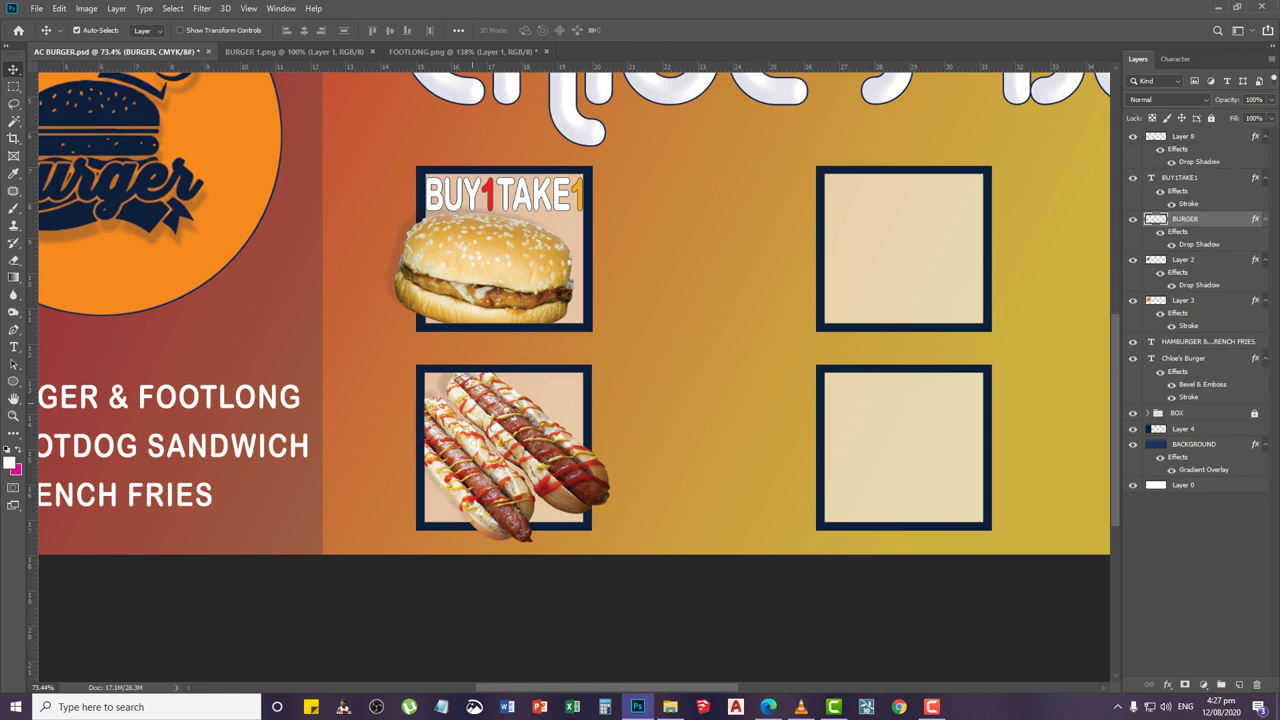
scroll(457, 386, down, 1)
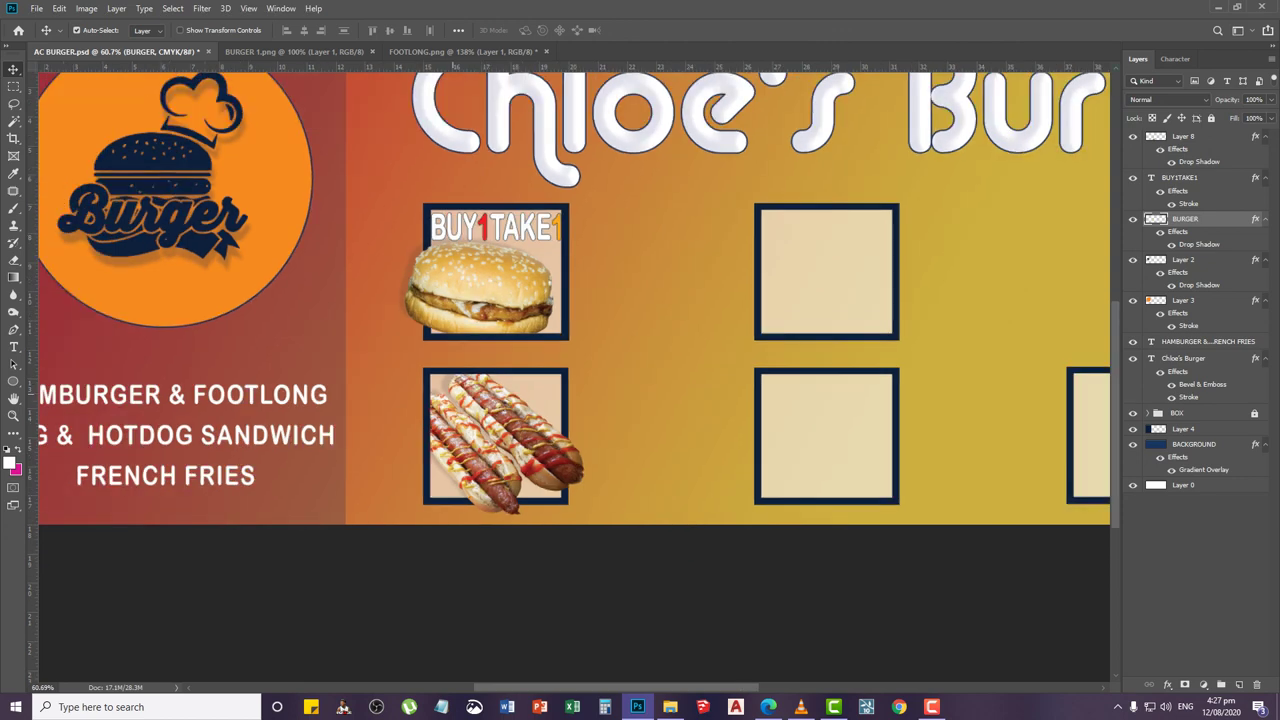
key(z)
right_click(482, 402)
click(520, 409)
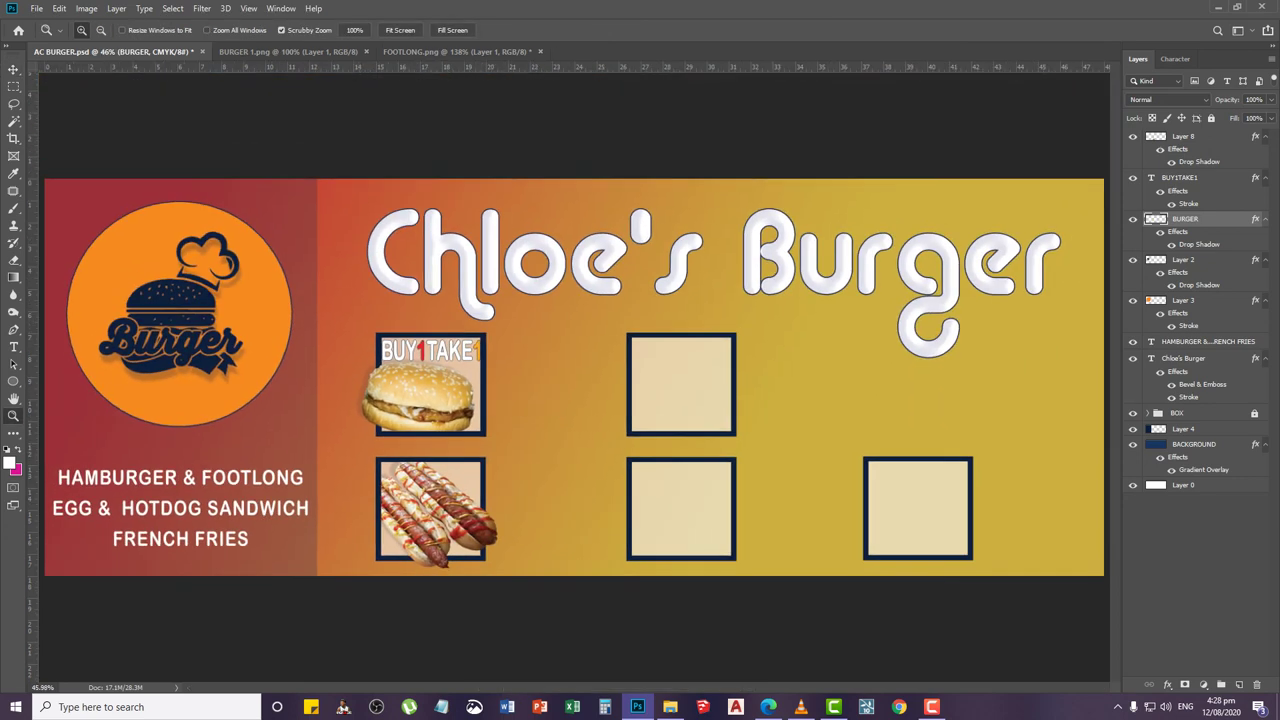
Open the EGG image from the NEW DESIGN folder
key(v)
click(36, 8)
click(50, 35)
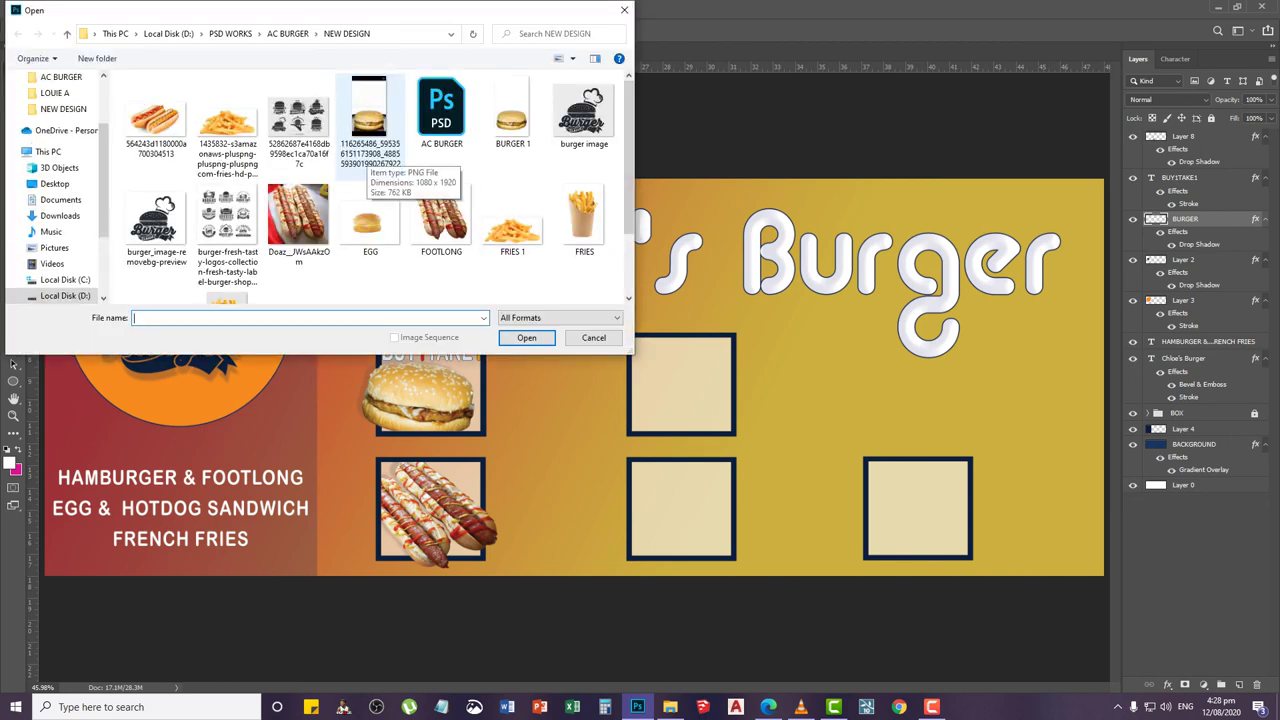
click(368, 222)
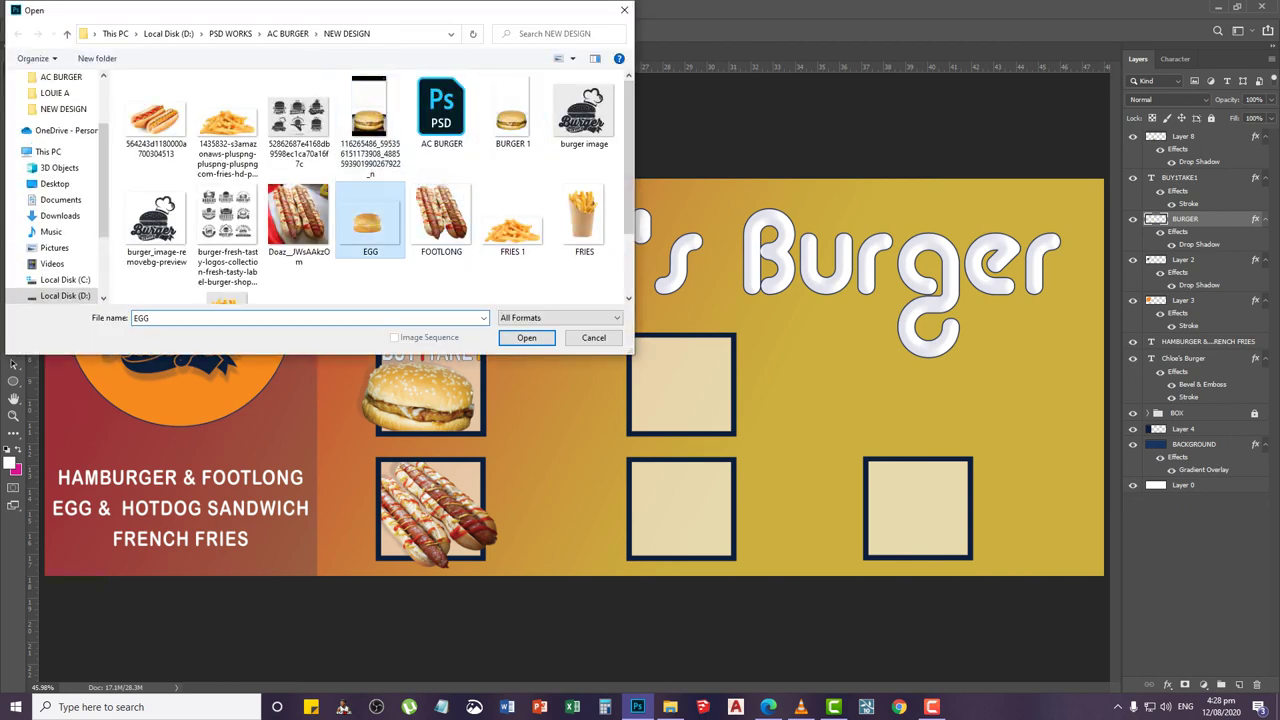
scroll(368, 185, down, 1)
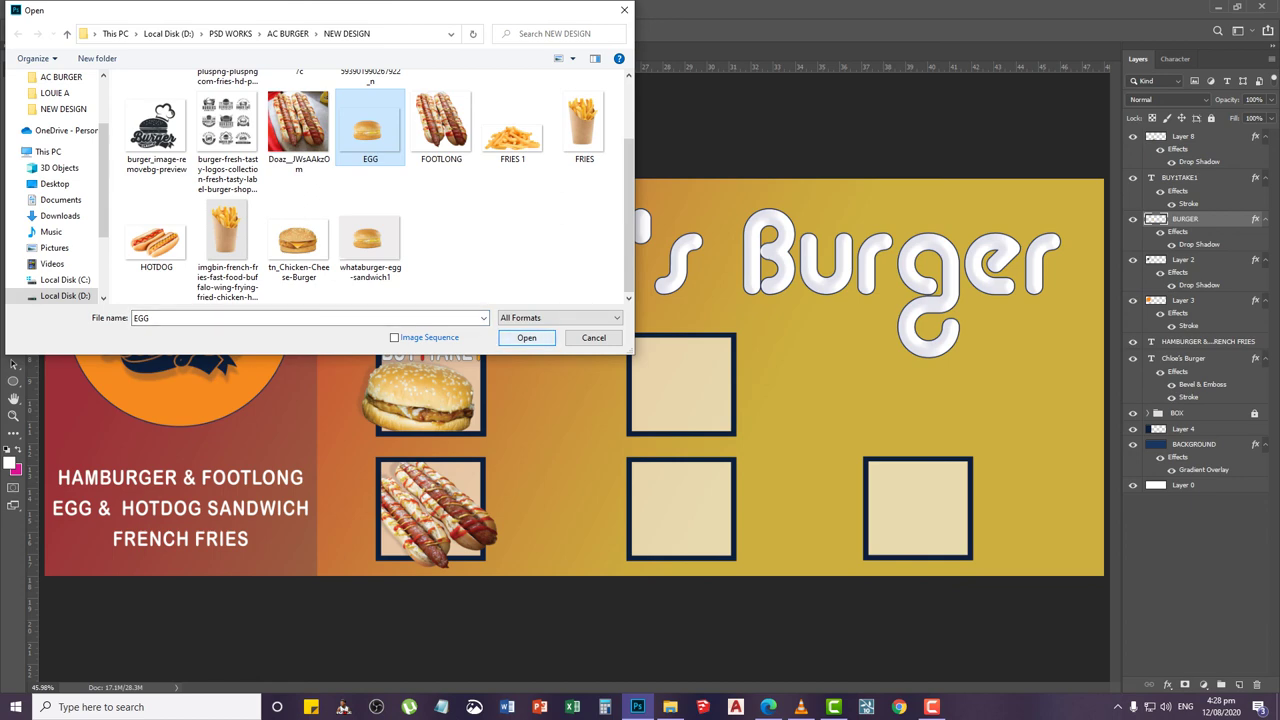
click(526, 337)
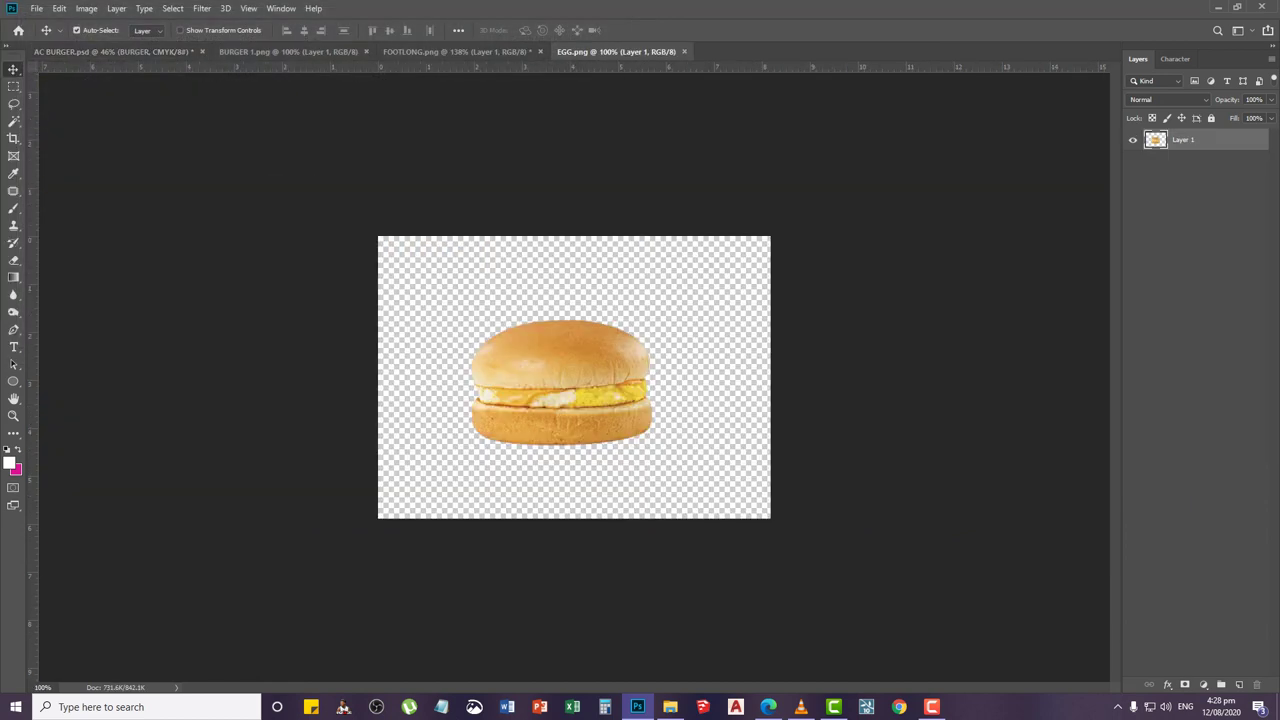
Duplicate the egg burger layer into AC BURGER.psd and switch to that document
right_click(1200, 140)
click(1100, 198)
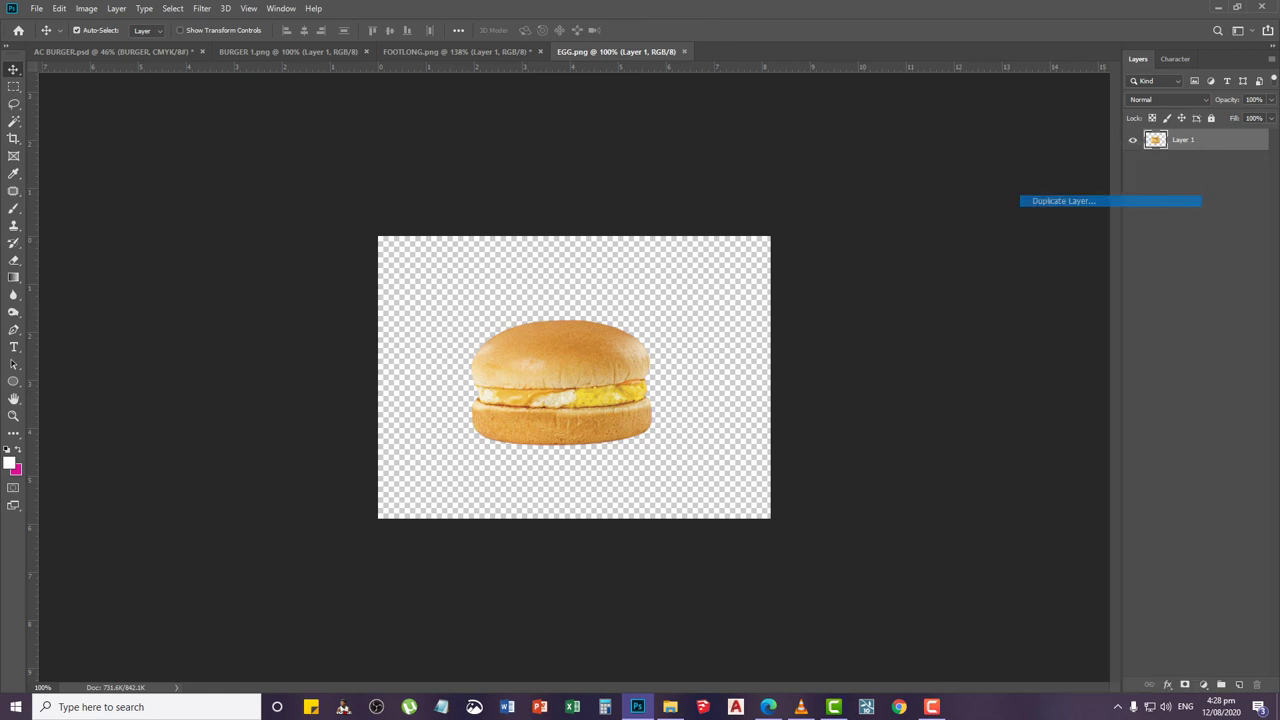
click(634, 246)
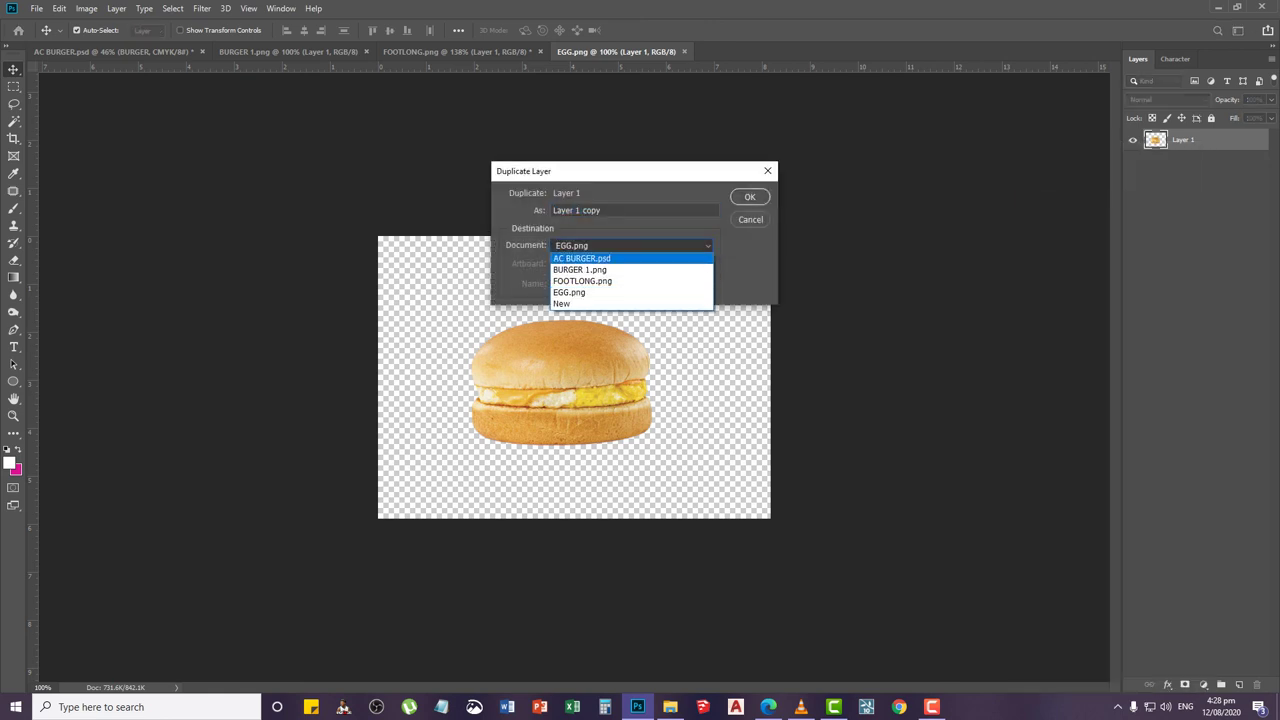
click(582, 258)
click(750, 197)
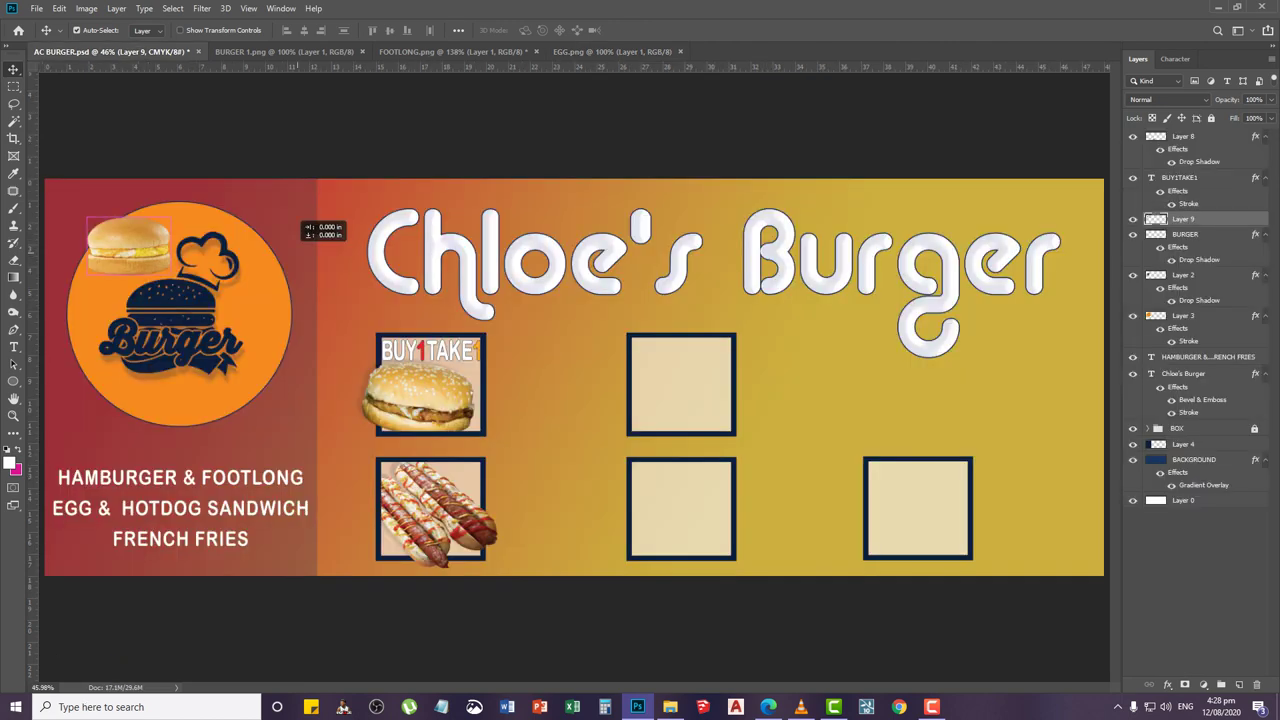
Place the egg burger over the lower-left corner of the upper middle box and duplicate its layer there
drag(120, 240, 680, 377)
key(ctrl+t)
key(Return)
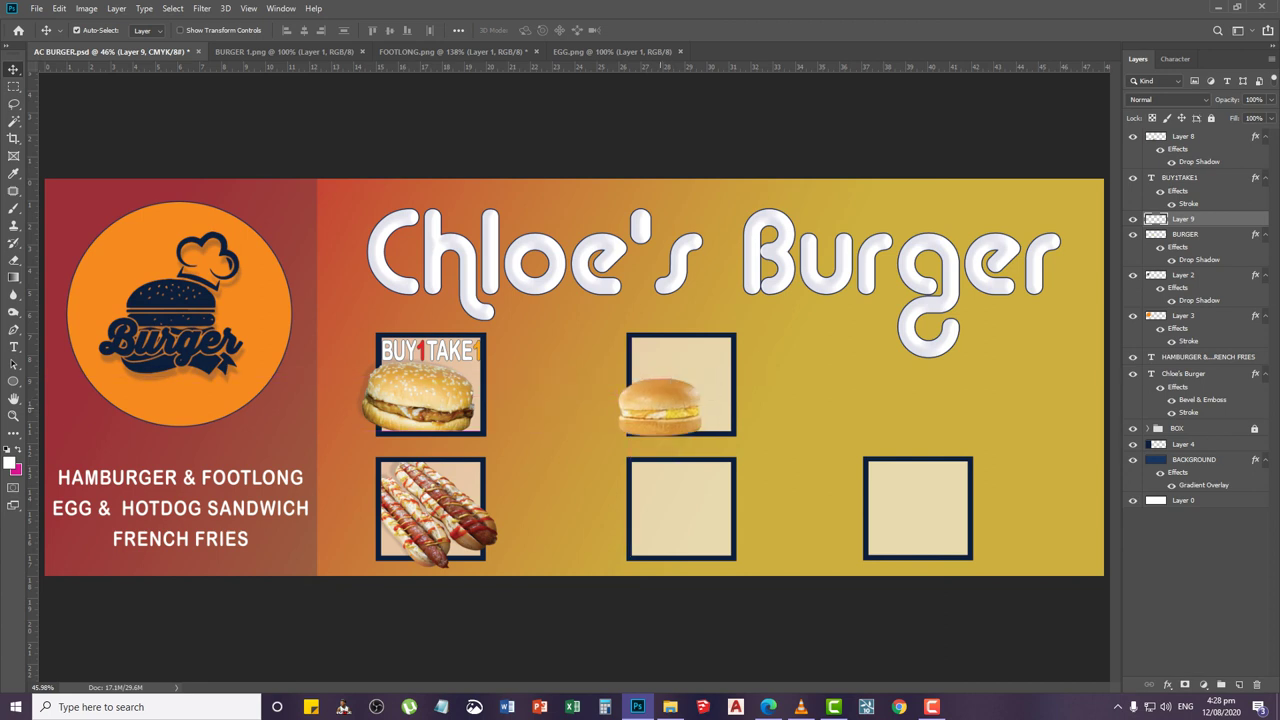
right_click(1215, 219)
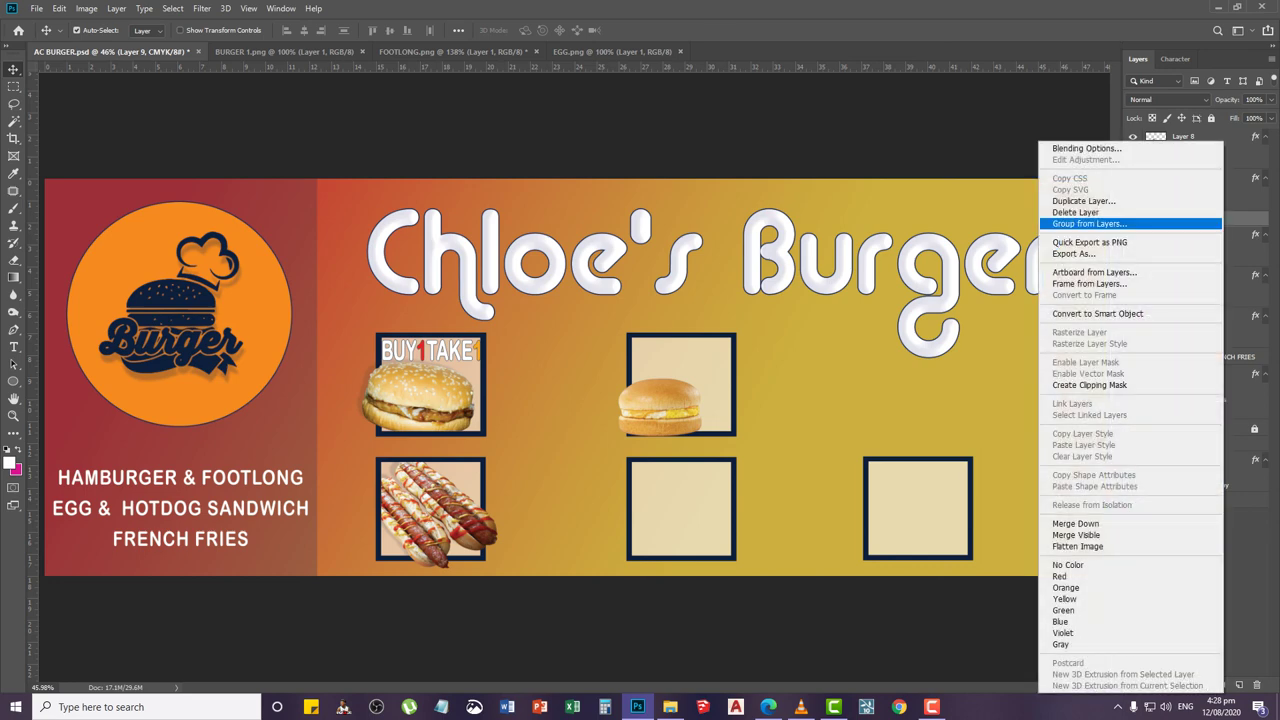
click(1083, 201)
key(Return)
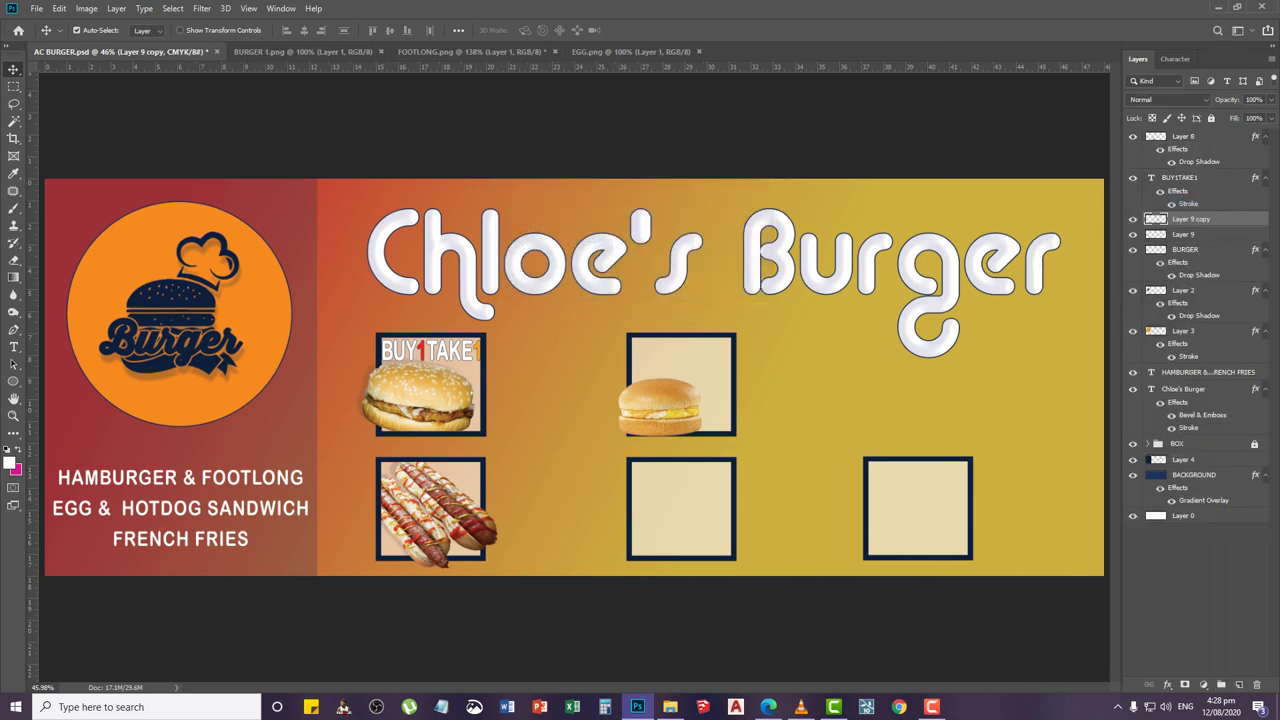
Rotate the rear egg burger counterclockwise and tuck it behind the front one in the upper middle box
click(1200, 234)
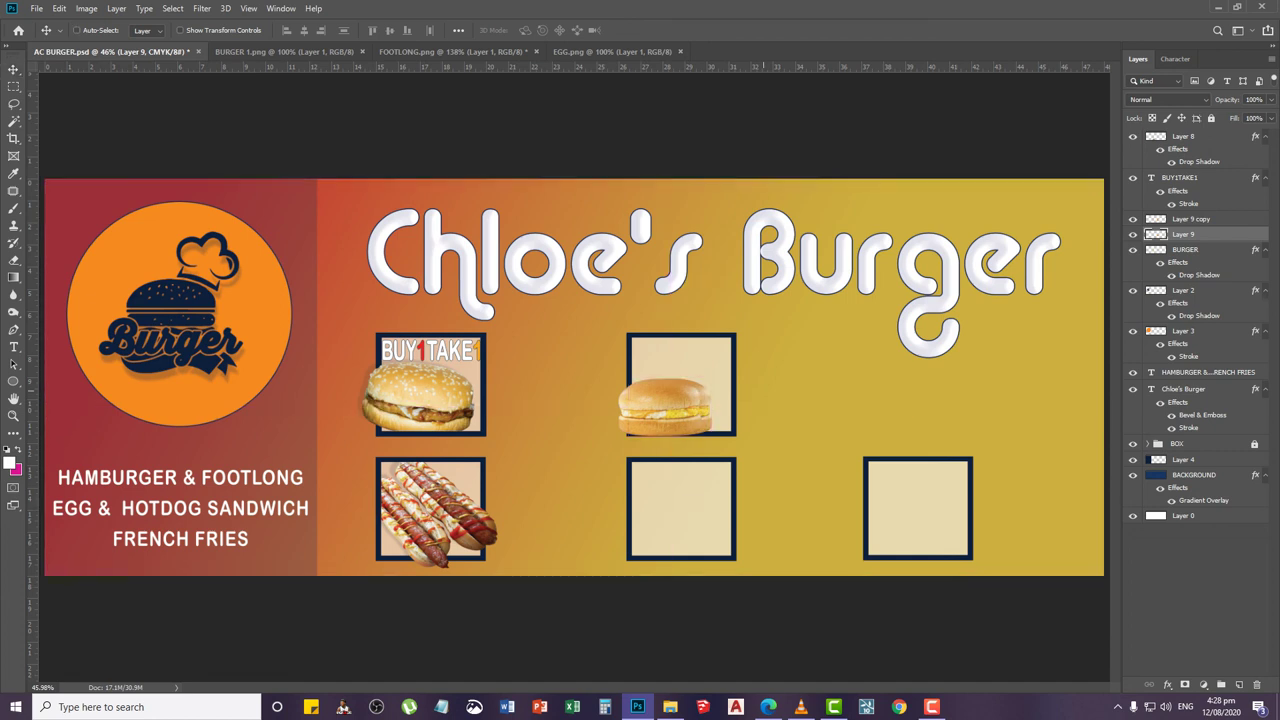
key(ctrl+t)
drag(755, 345, 710, 262)
key(Return)
key(ctrl+t)
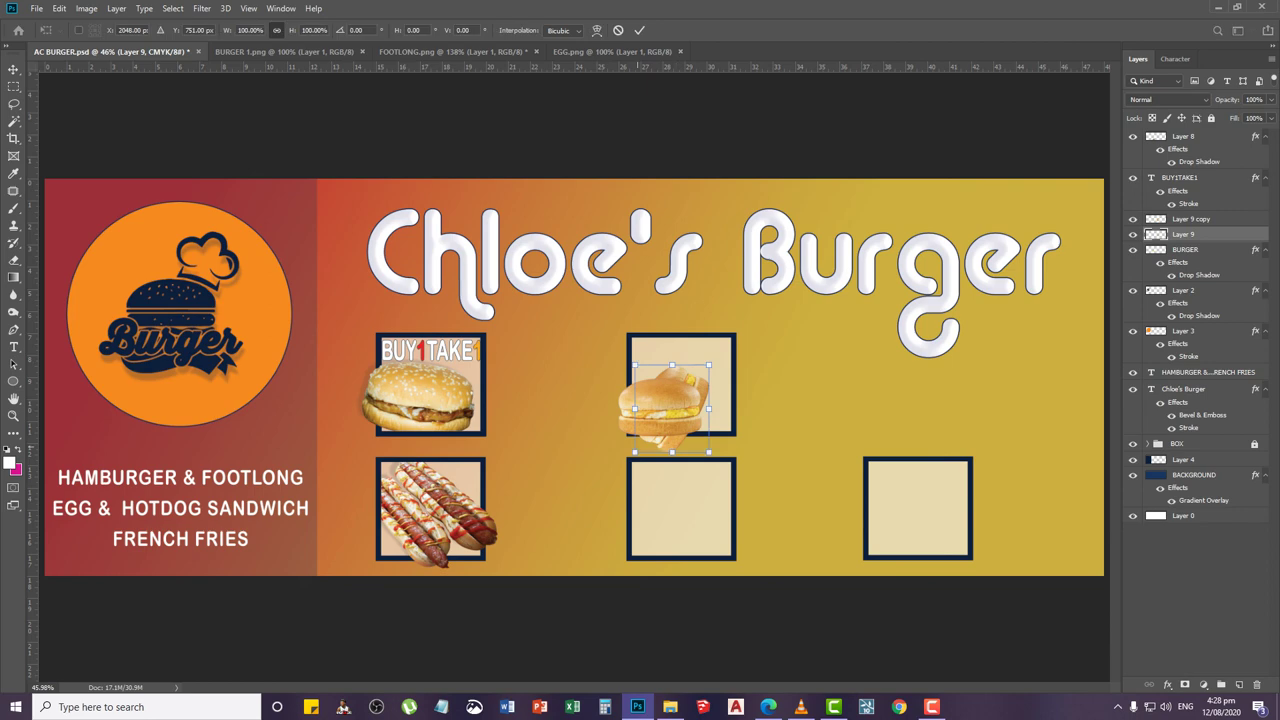
drag(642, 444, 643, 442)
key(Return)
scroll(686, 415, up, 3)
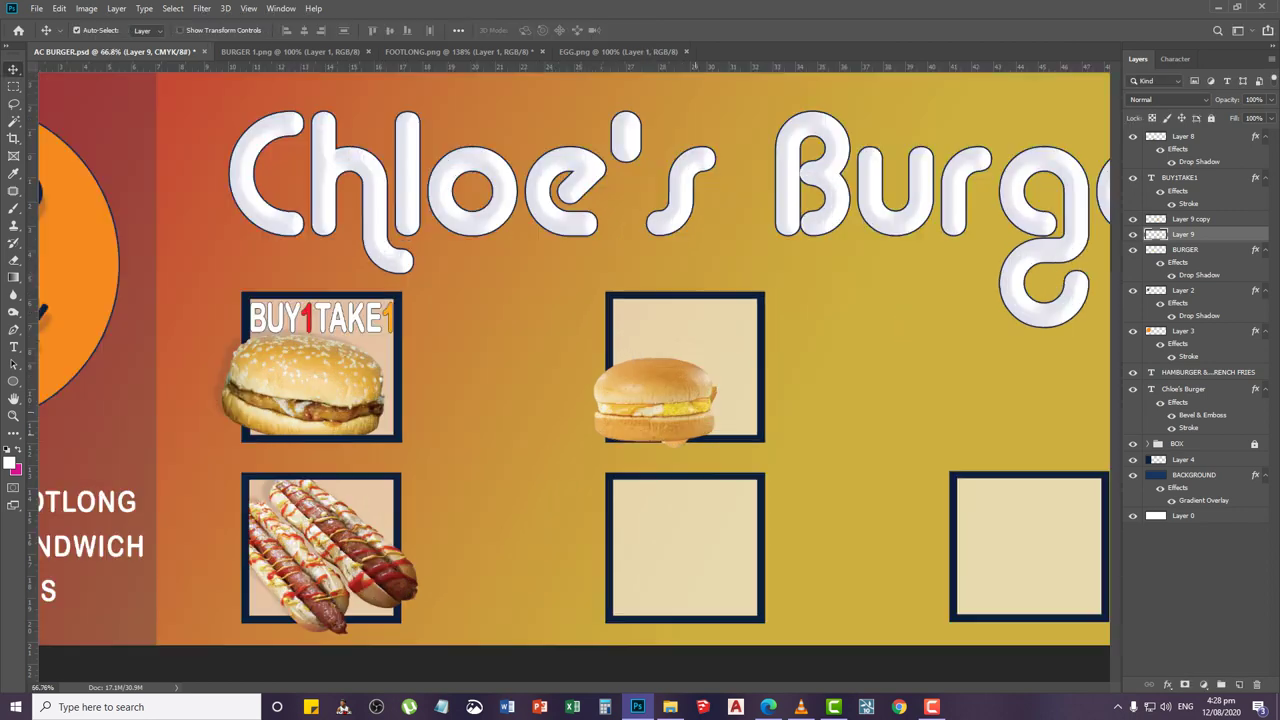
Offset the rear egg burger up and to the right, tilted so it leans against the front one in the upper middle box
drag(720, 345, 796, 295)
key(ctrl+t)
key(Return)
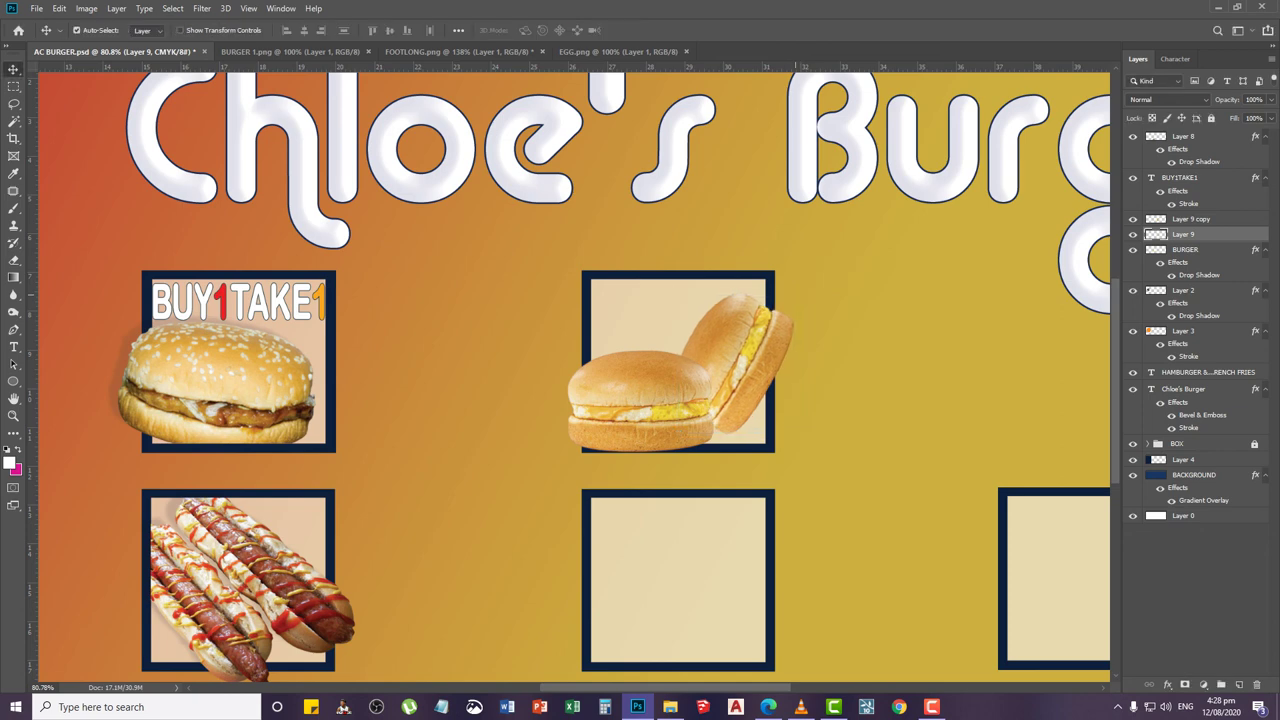
Delete the part of the rear egg burger that overhangs the right frame of the upper middle box, using a rectangular marquee selection
key(m)
drag(826, 261, 826, 490)
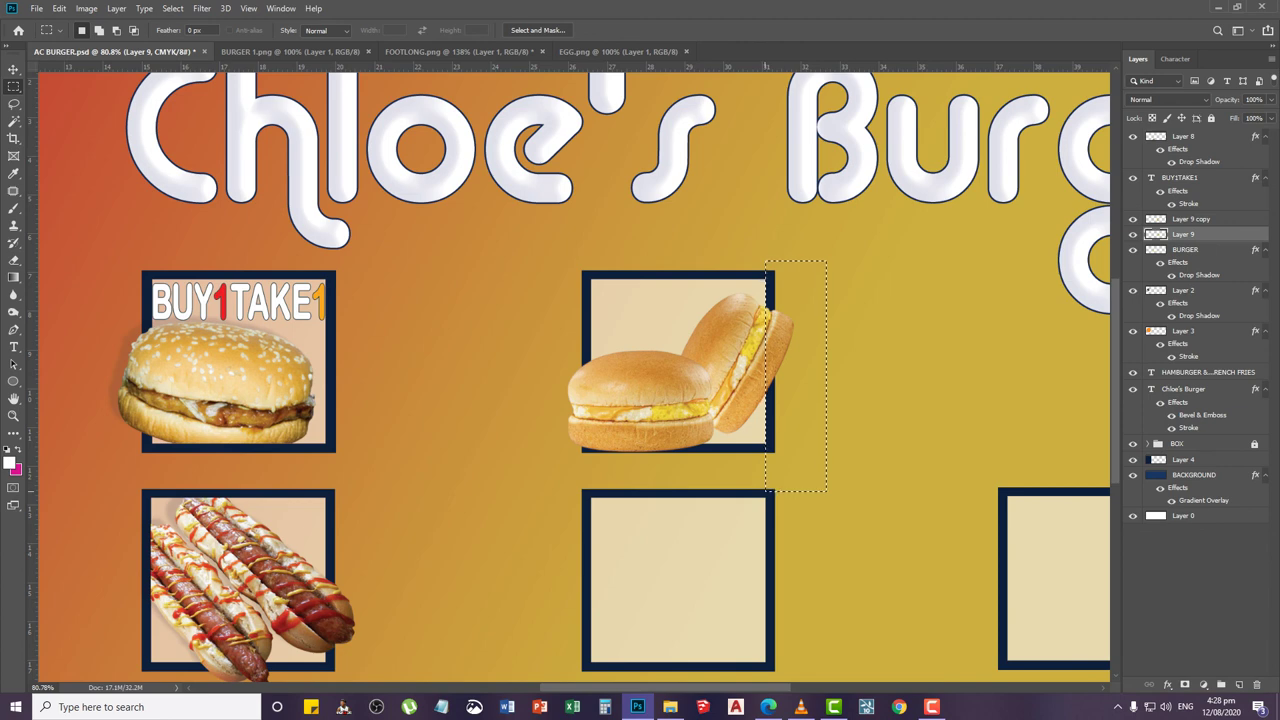
key(Delete)
key(ctrl+d)
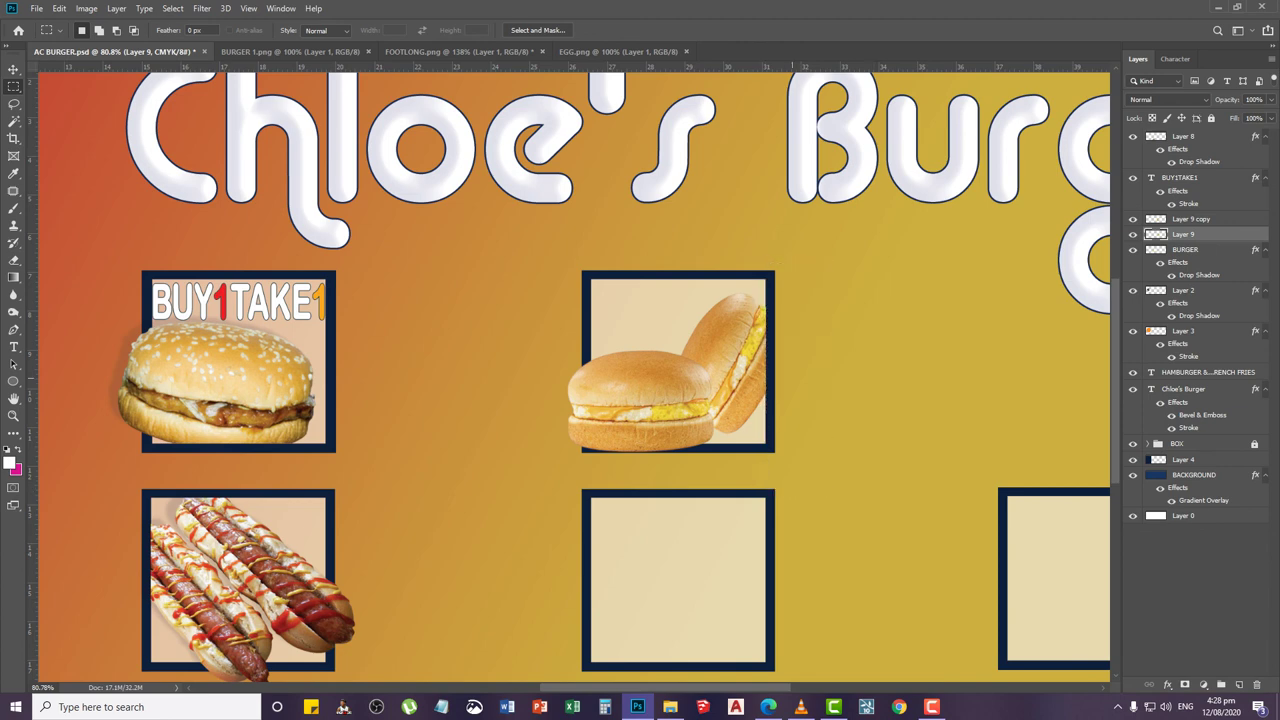
key(v)
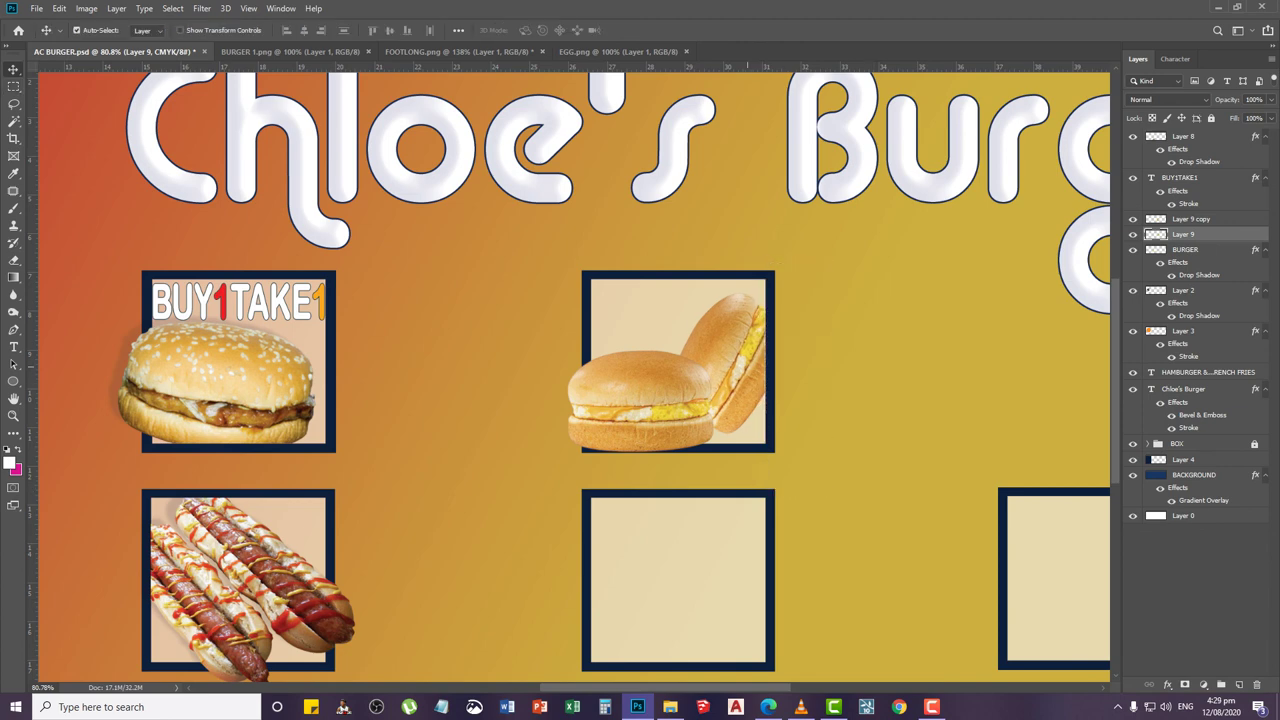
Nudge the trimmed rear egg burger down so it sits lower behind the front one
key(Down)
key(Down)
key(Down)
key(Down)
key(Down)
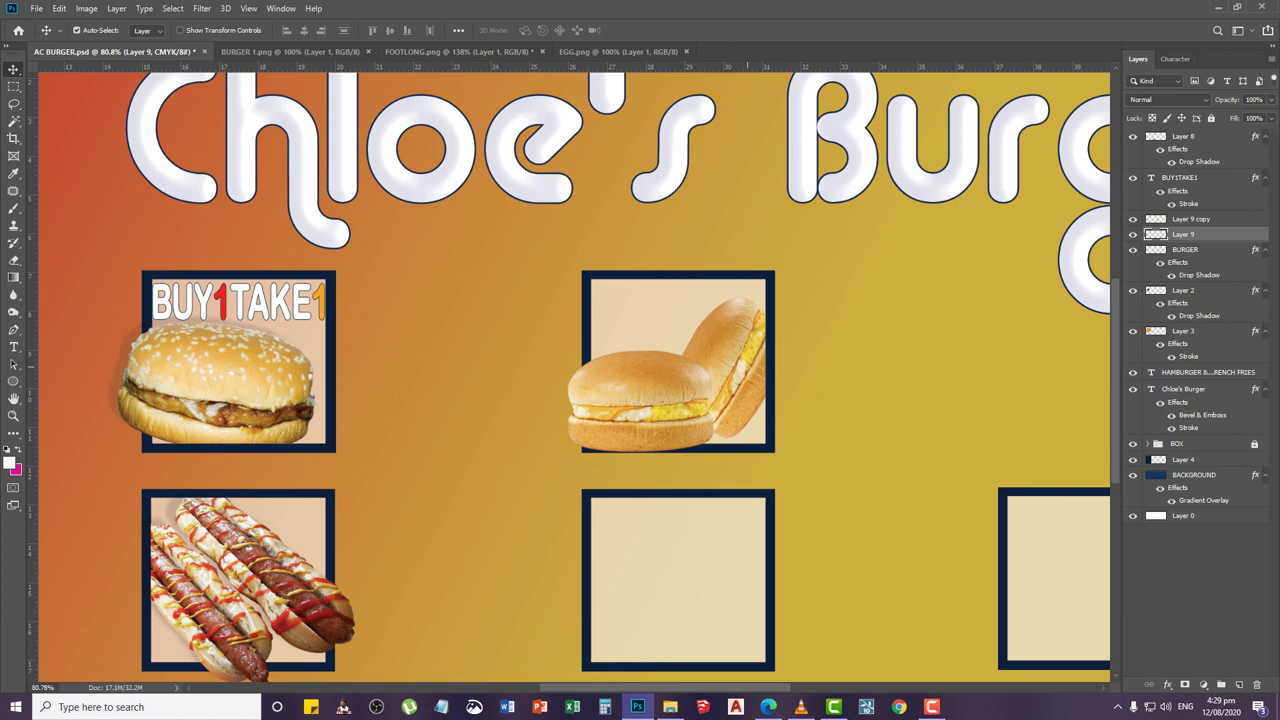
key(Down)
key(Down)
key(Down)
key(Down)
key(Down)
key(Down)
key(Down)
key(Down)
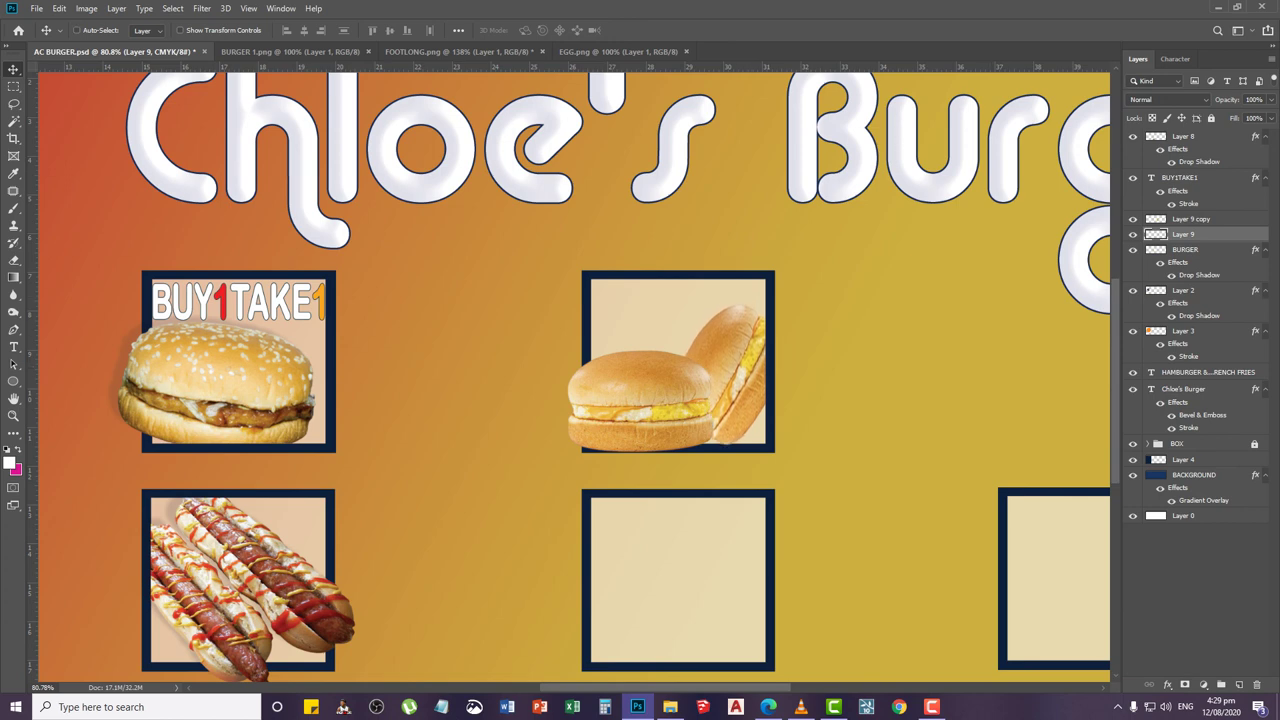
Merge the two egg burger layers and copy the BURGER layer's drop shadow onto the merged layer
shift+click(1192, 220)
key(ctrl+e)
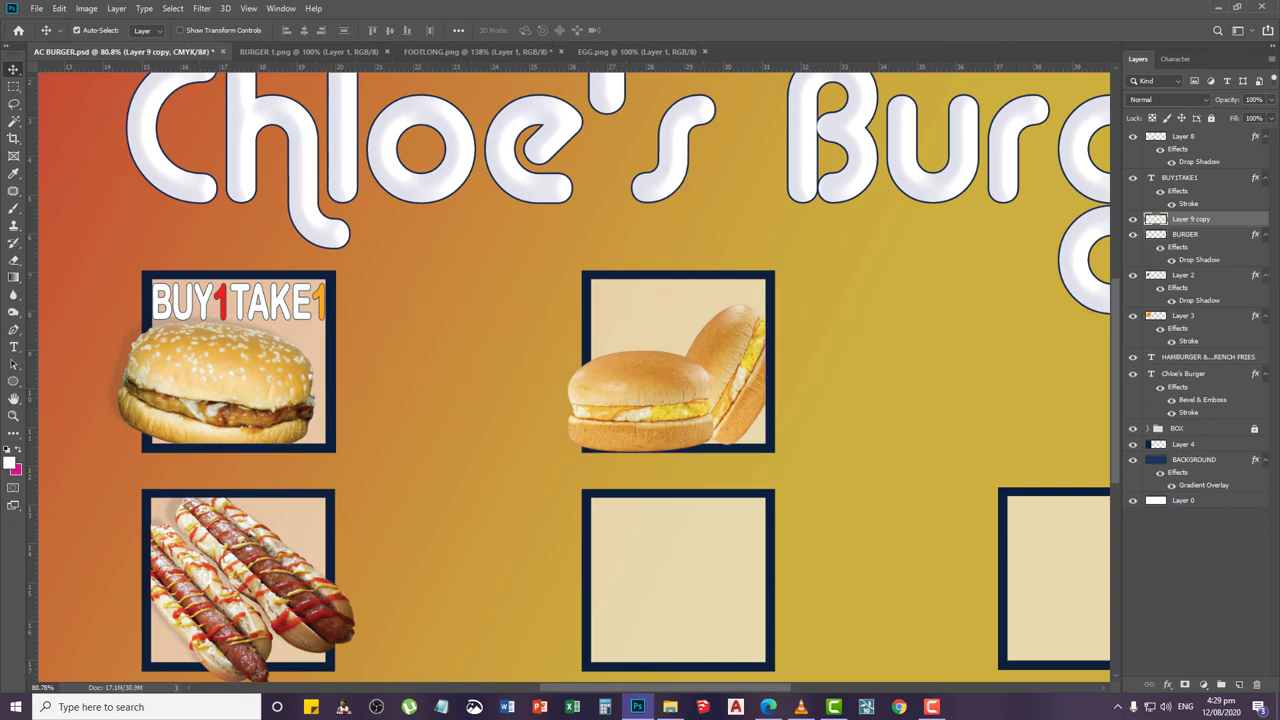
drag(1256, 234, 1250, 217)
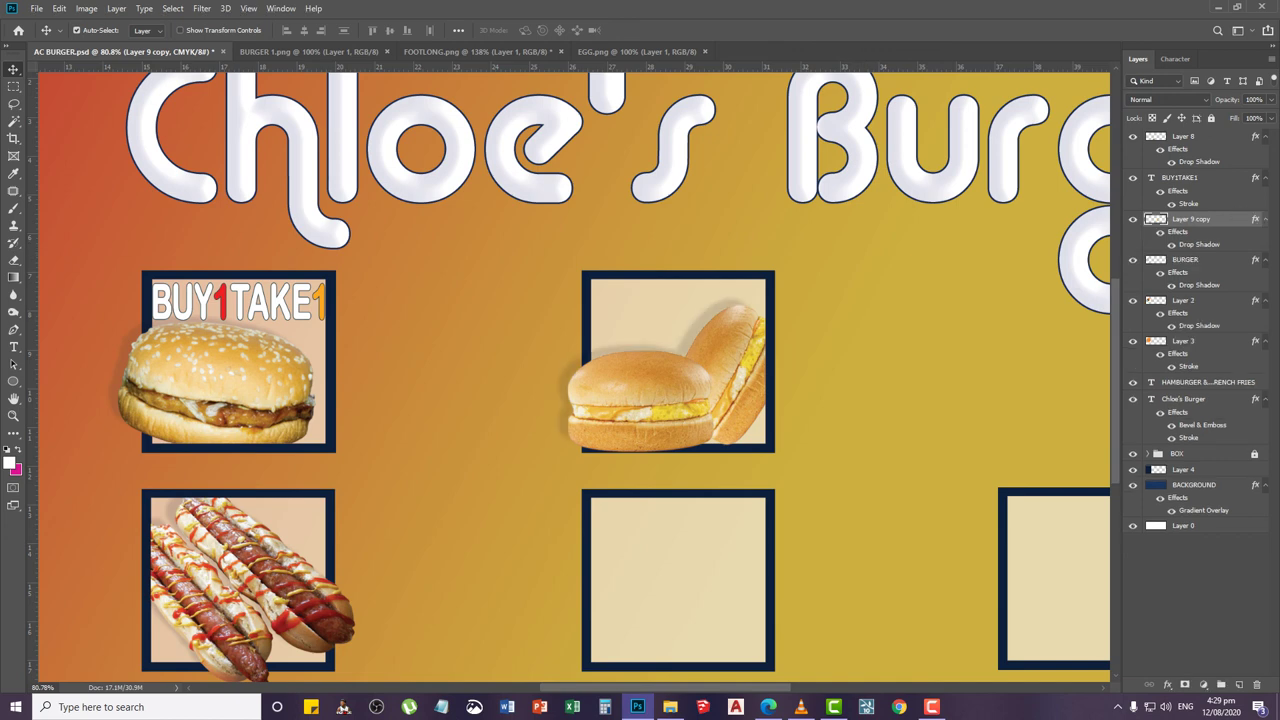
Rename the merged egg burger layer as EGG and Layer 8 as FOOTLONG
double_click(1200, 218)
text(EGG)
click(1190, 300)
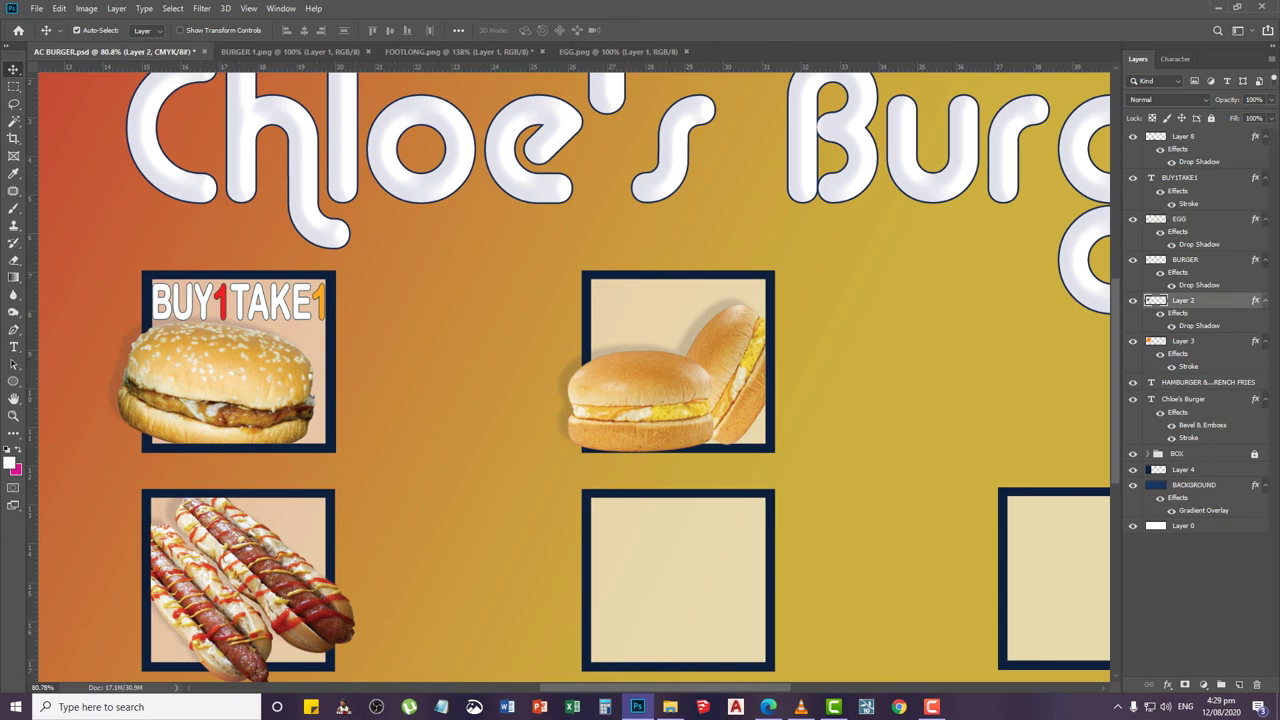
click(1186, 260)
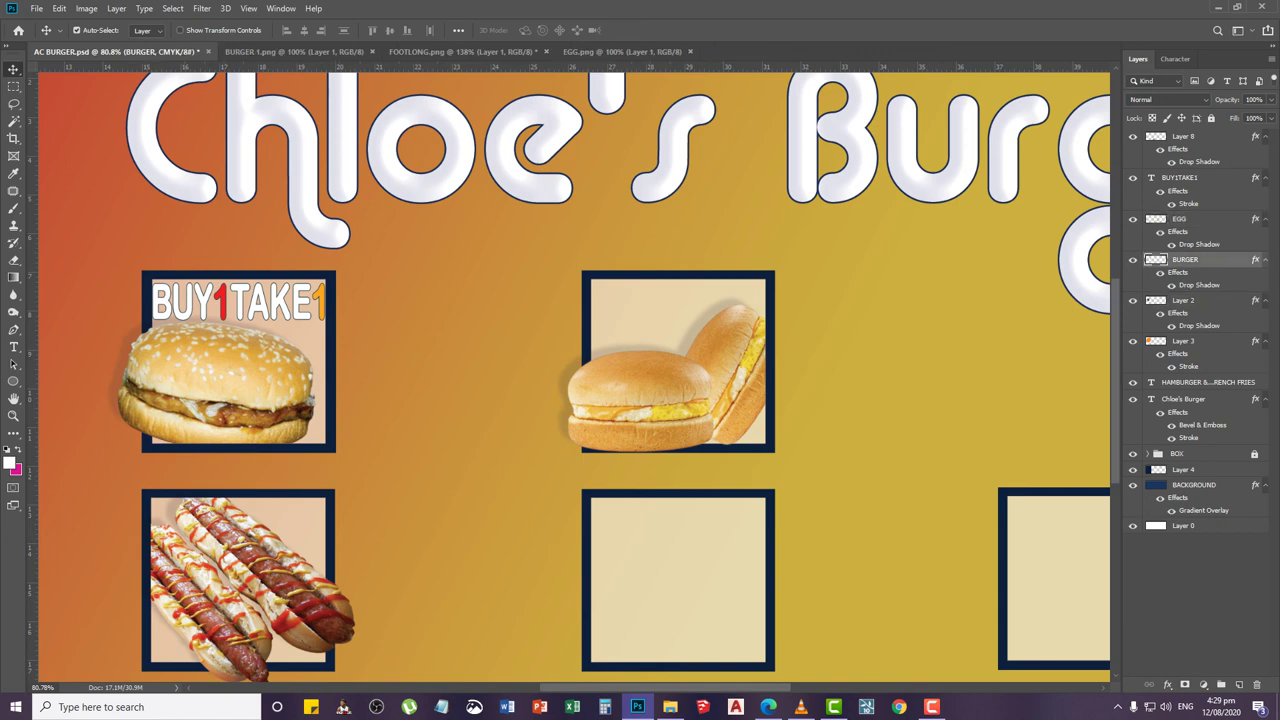
shift+click(1200, 218)
click(1185, 136)
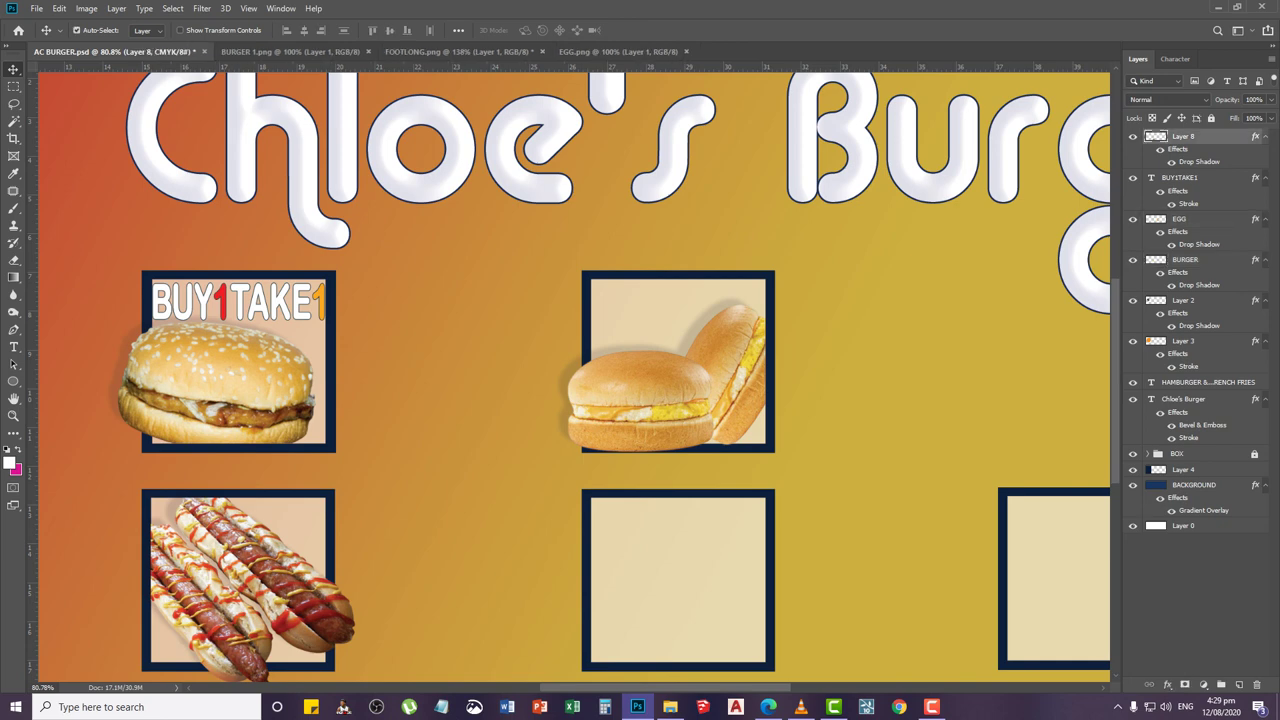
double_click(1183, 136)
text(FOOTLONG)
key(Return)
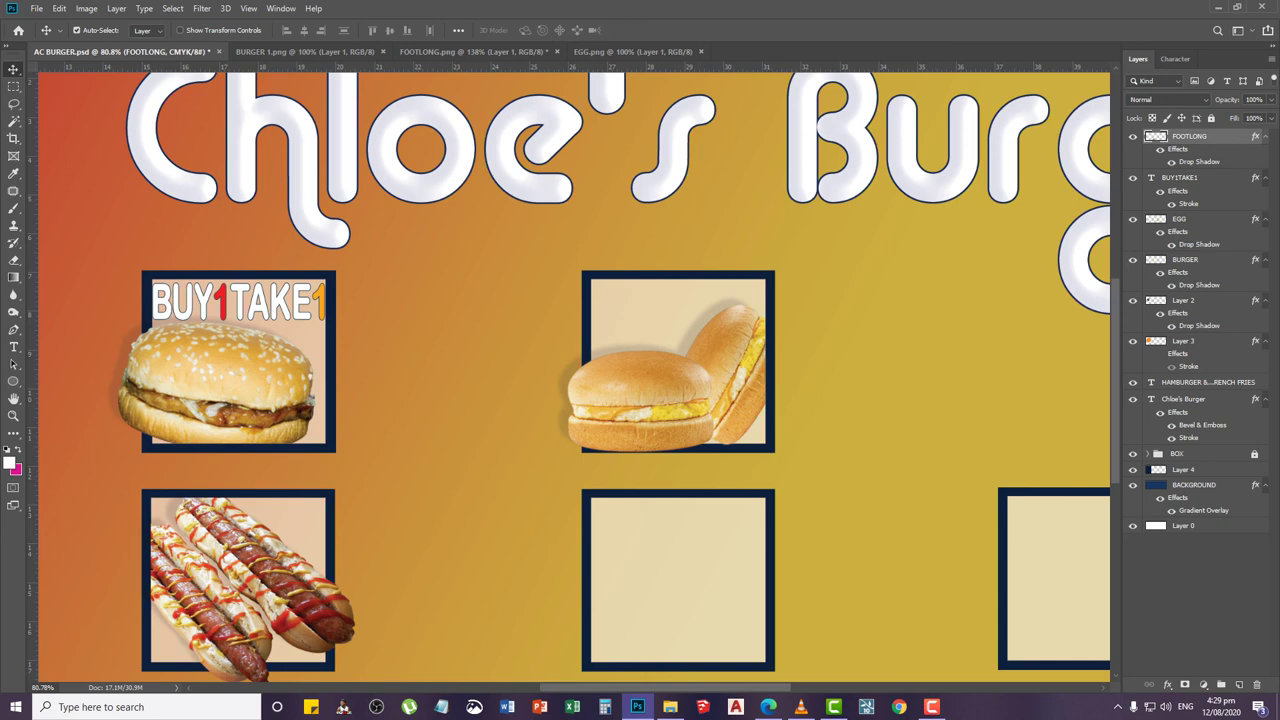
Group the FOOTLONG, BUY1TAKE1, EGG and BURGER layers and name the group MENU
click(76, 30)
ctrl+click(1200, 218)
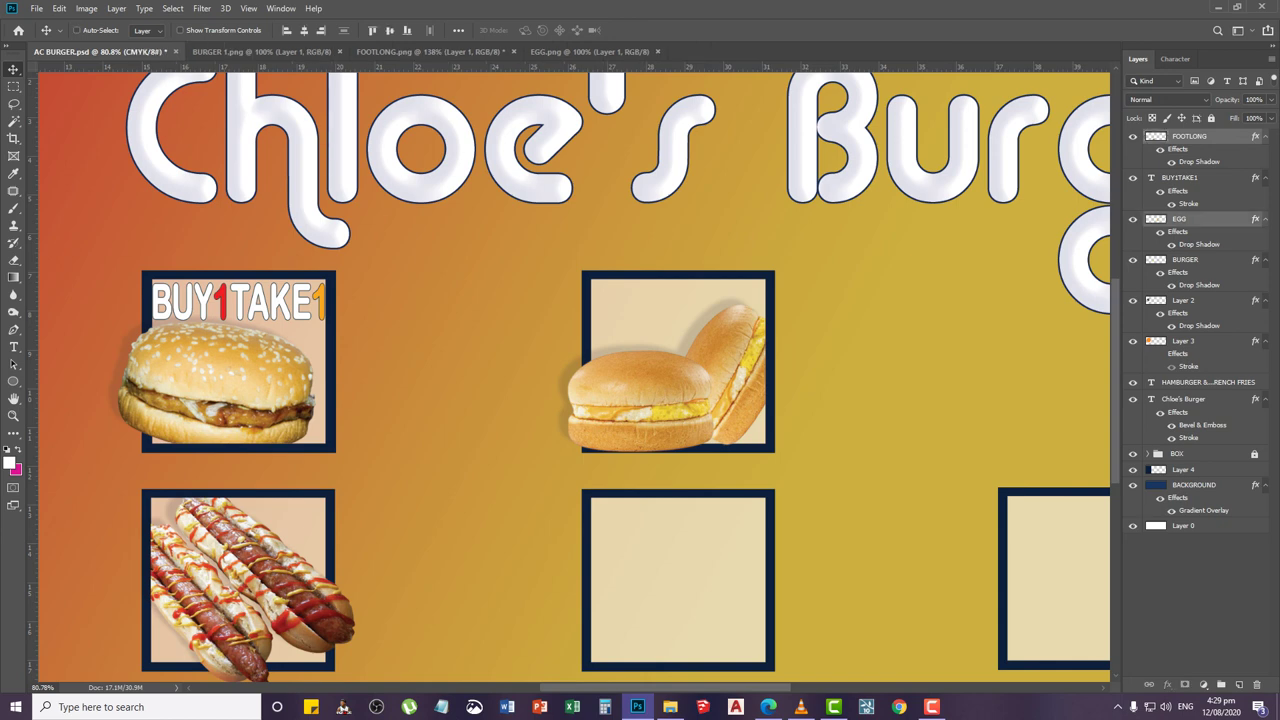
ctrl+click(1200, 259)
ctrl+click(1200, 178)
key(ctrl+g)
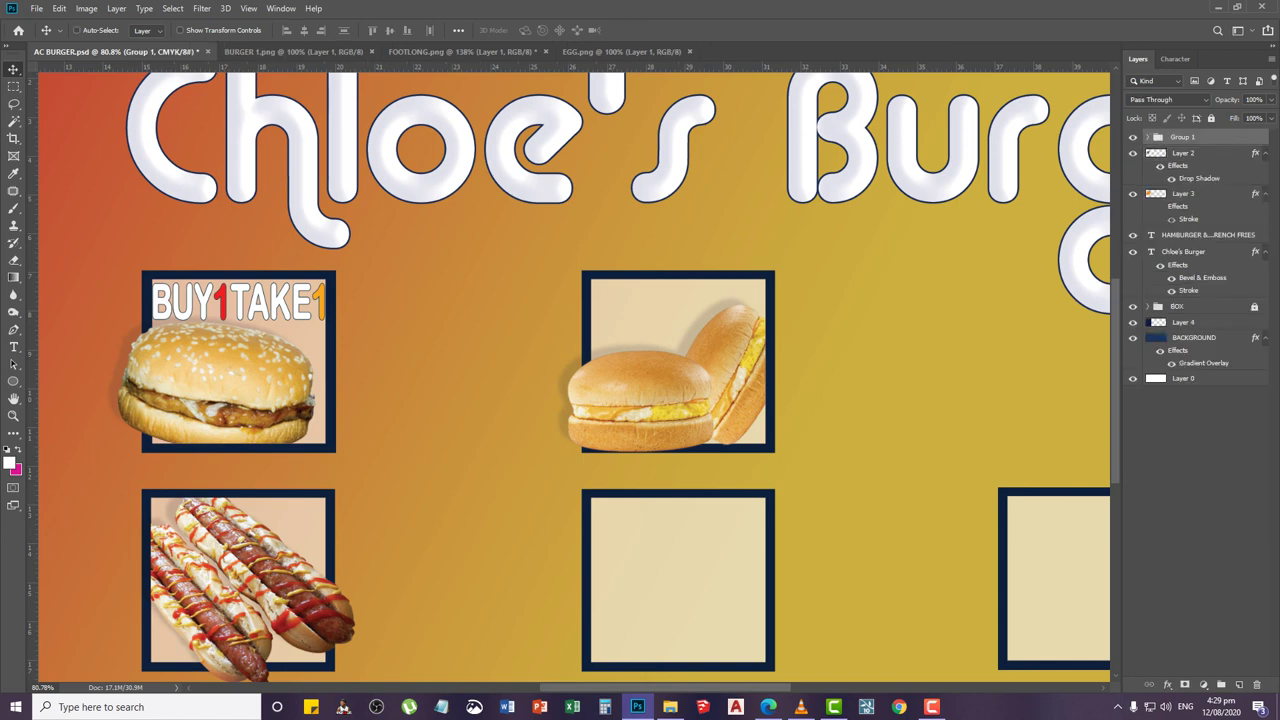
double_click(1183, 137)
text(MENU)
key(Return)
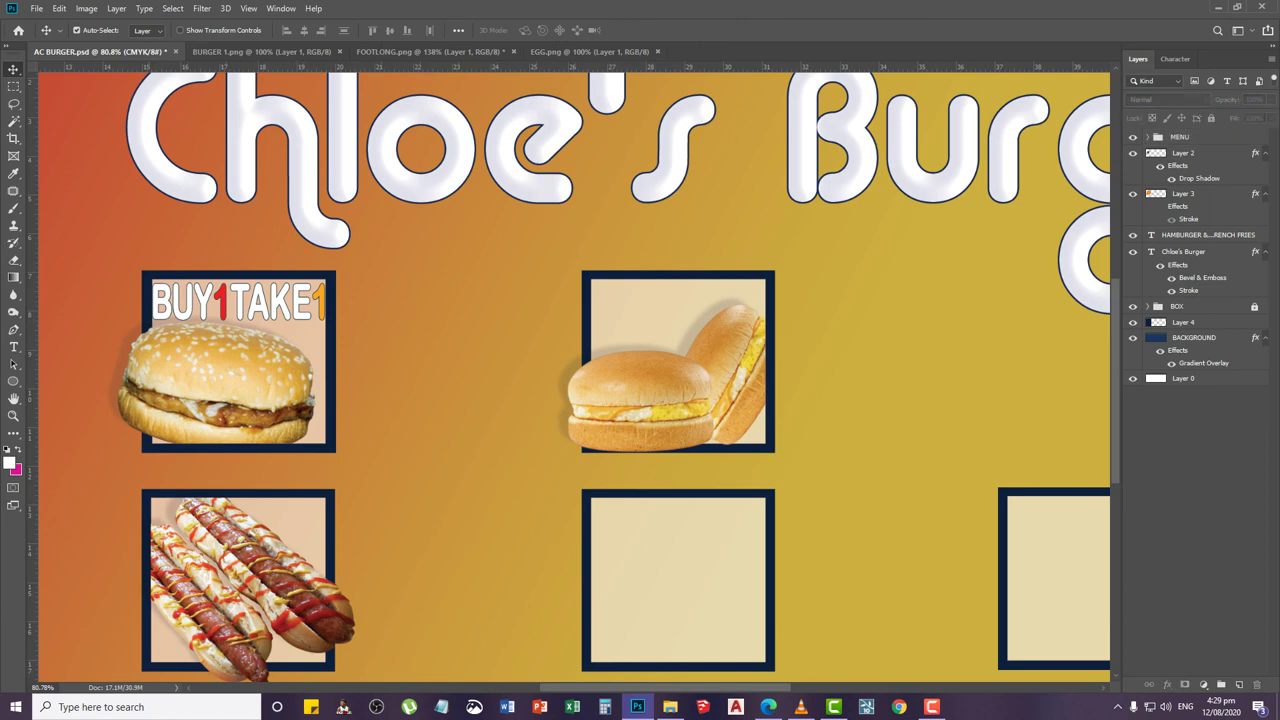
Color-label the MENU group orange and the BOX group blue
click(1148, 137)
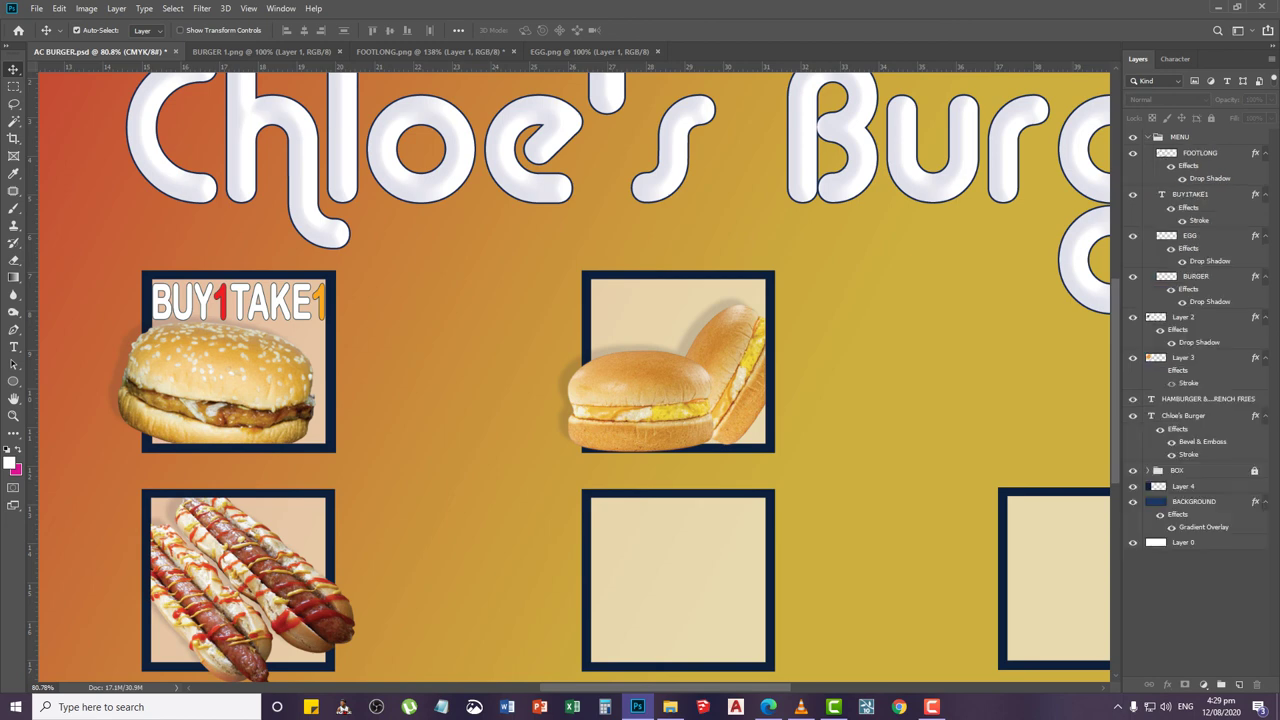
click(1148, 137)
right_click(1133, 137)
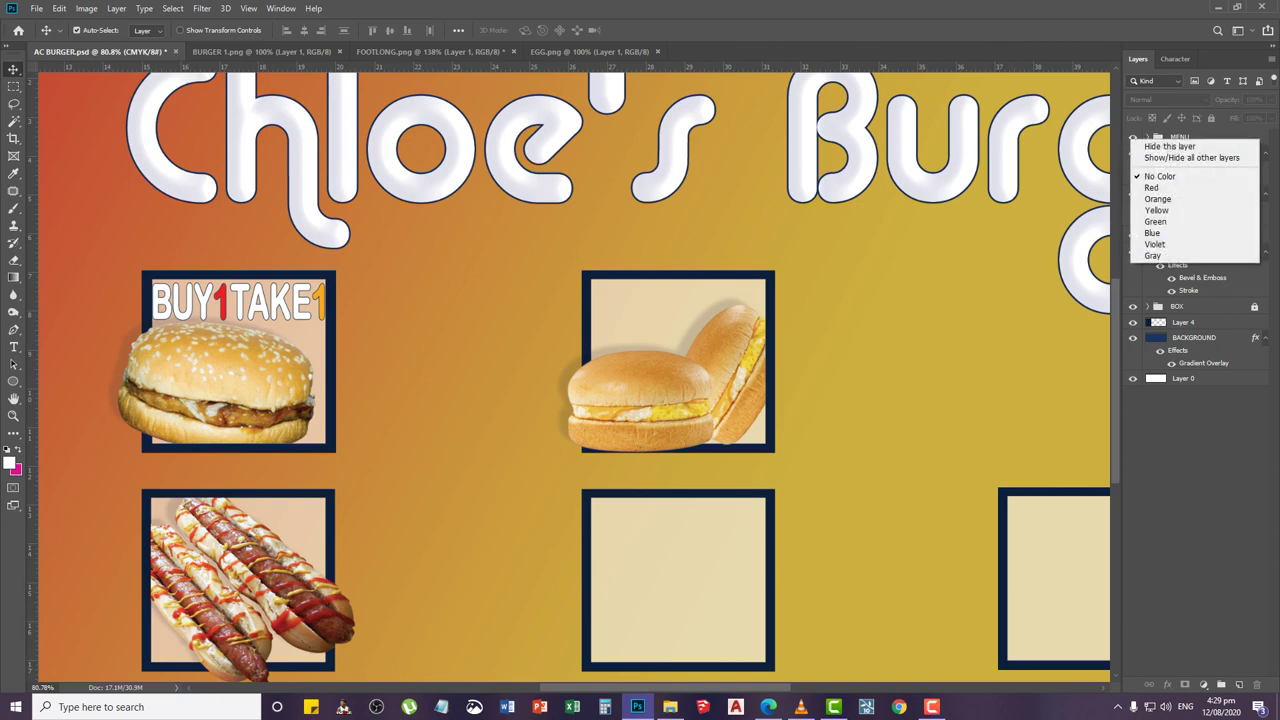
click(1180, 198)
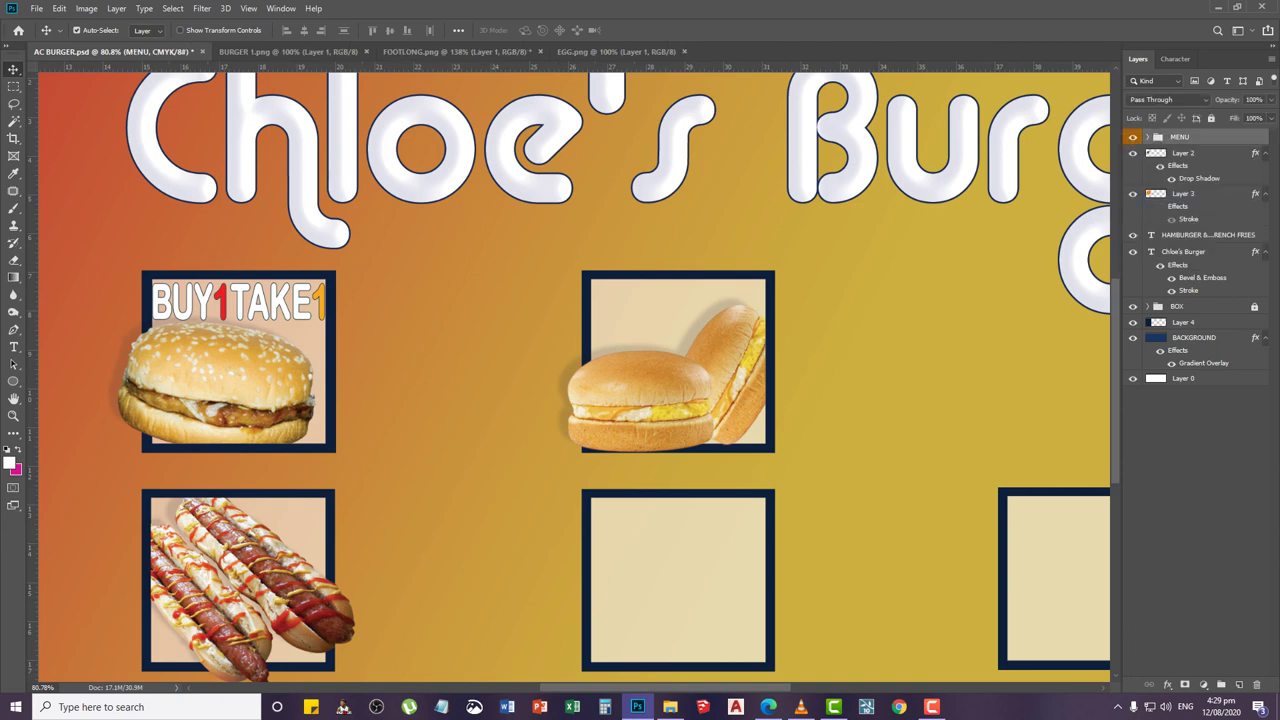
right_click(1133, 306)
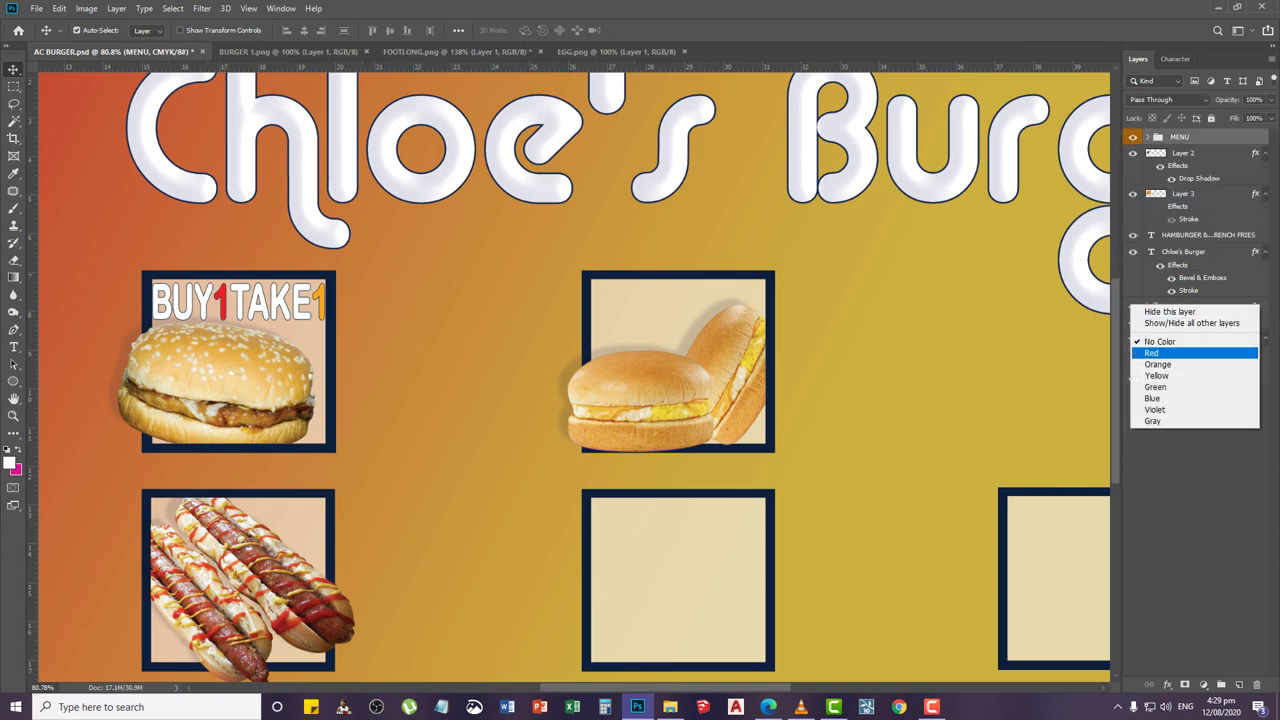
click(1158, 364)
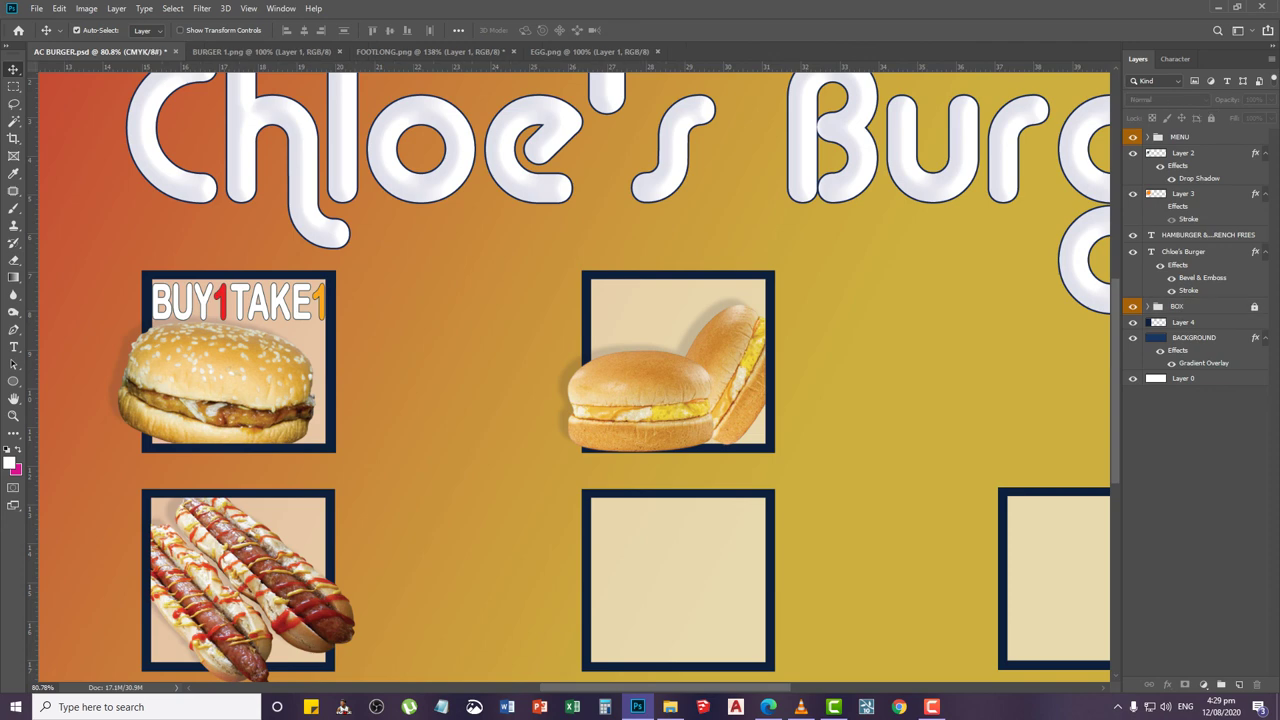
right_click(1133, 306)
click(1158, 398)
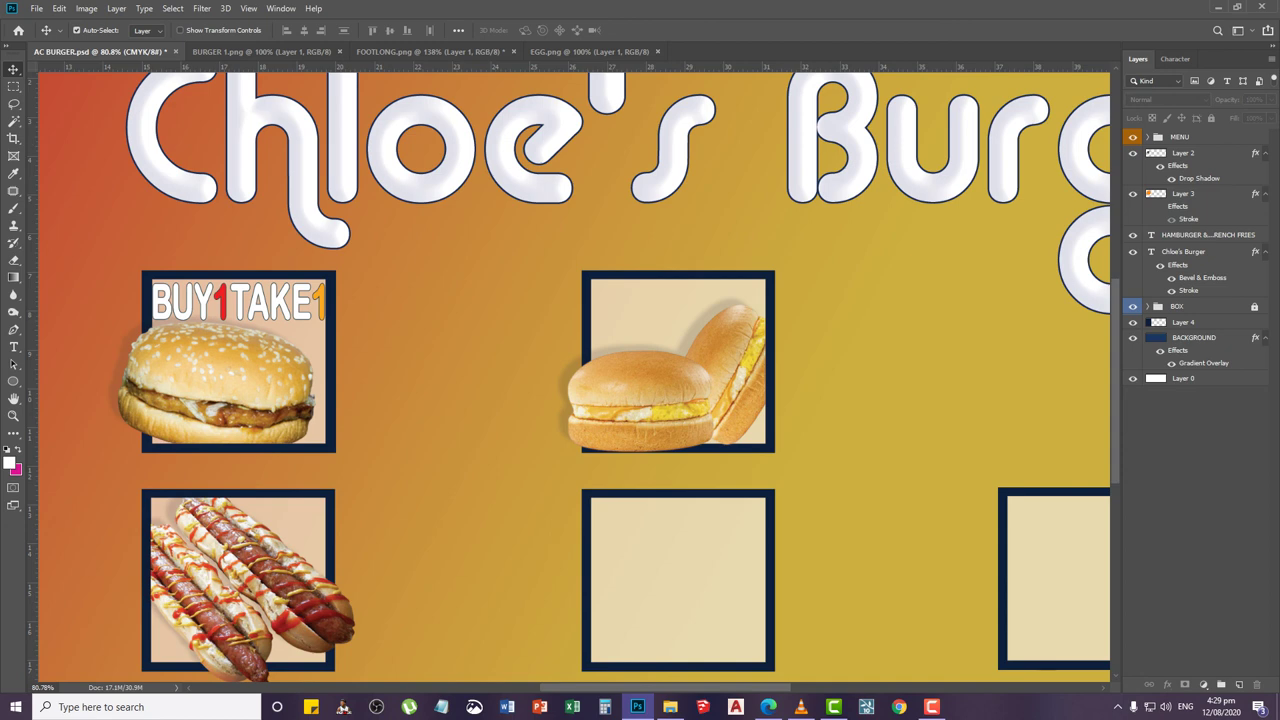
Open the FRIES and FRIES 1 images from the NEW DESIGN folder
click(37, 9)
click(50, 35)
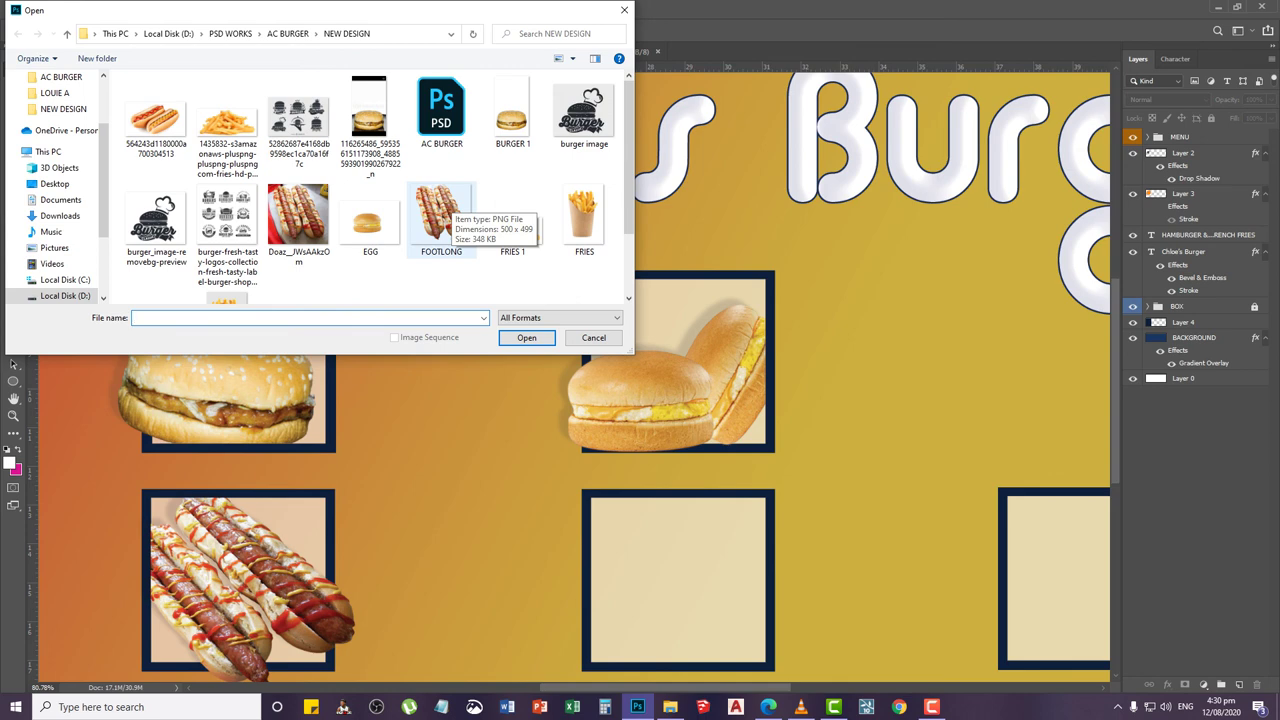
click(584, 214)
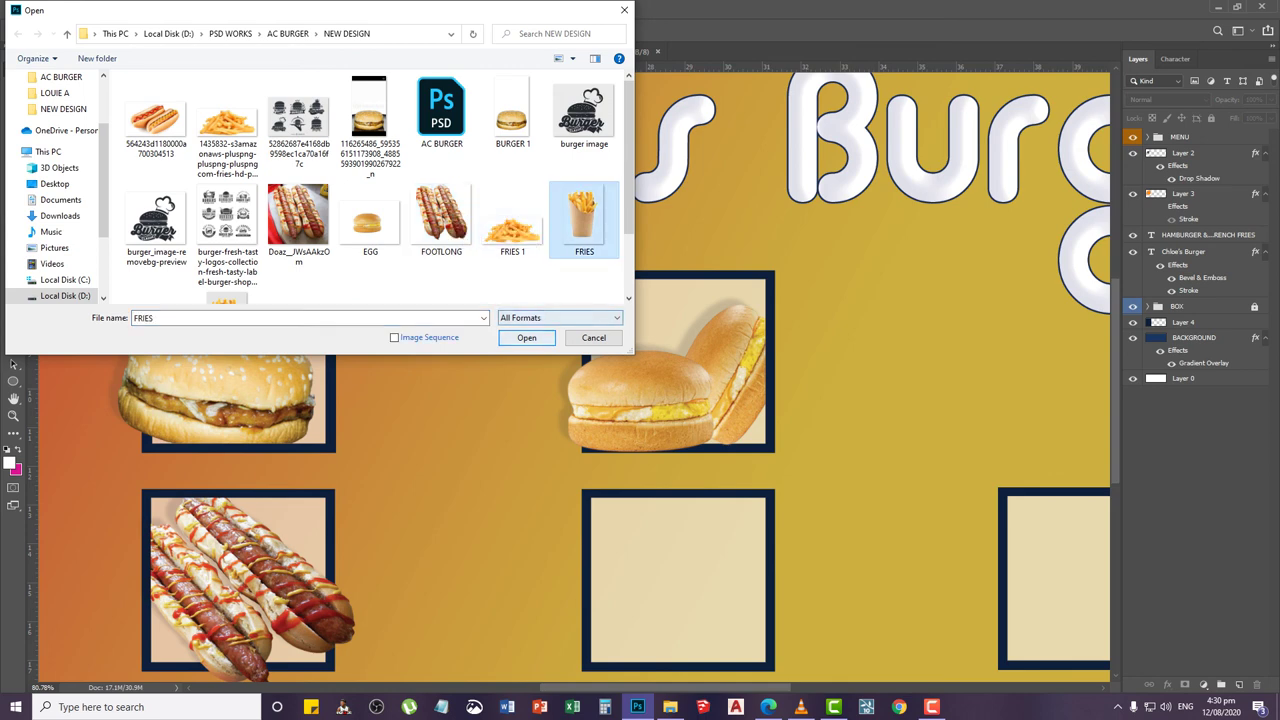
ctrl+click(513, 222)
click(527, 338)
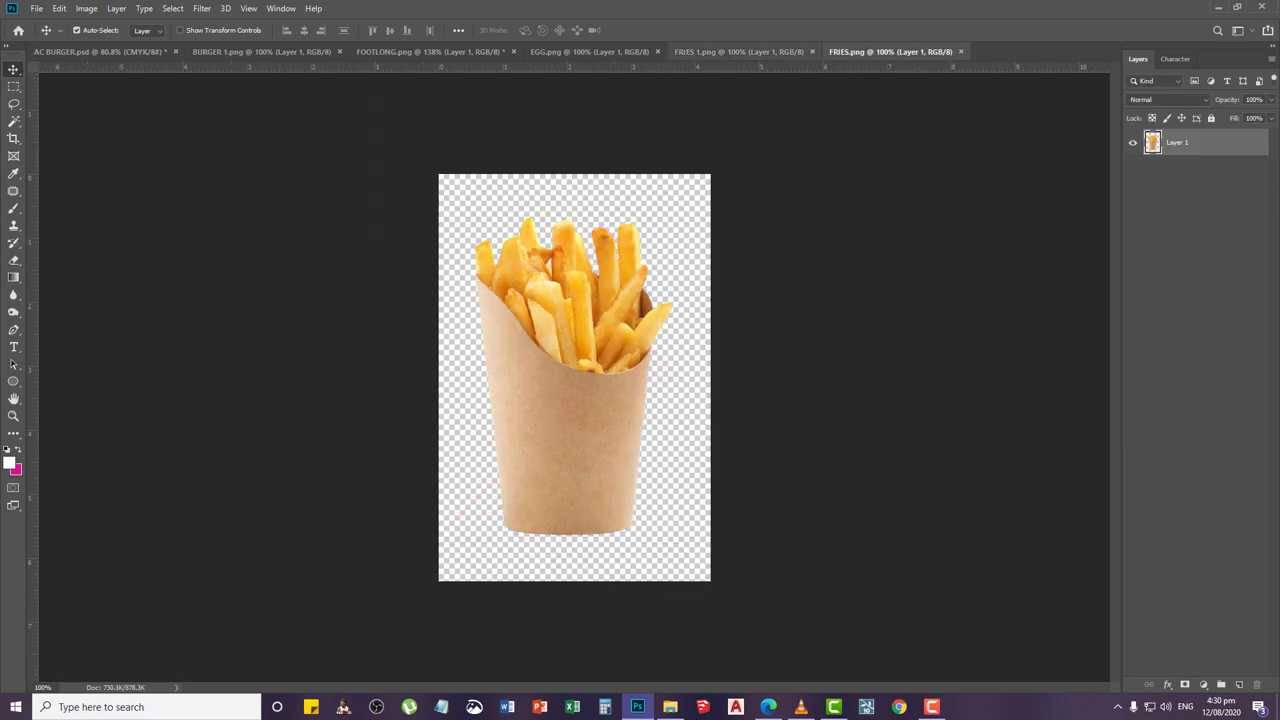
Copy the fries cup and the fries pile from their floated images into AC BURGER.psd over the lower middle box, closing both source images
drag(888, 52, 912, 20)
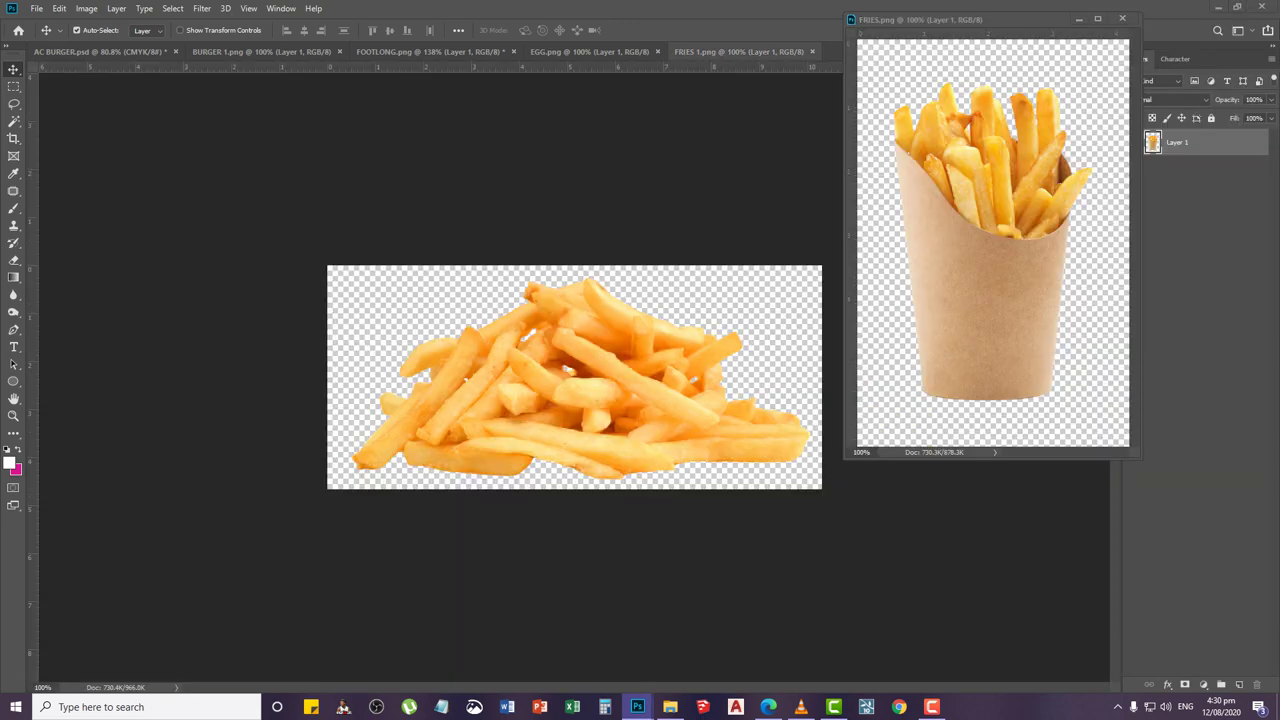
drag(738, 52, 772, 187)
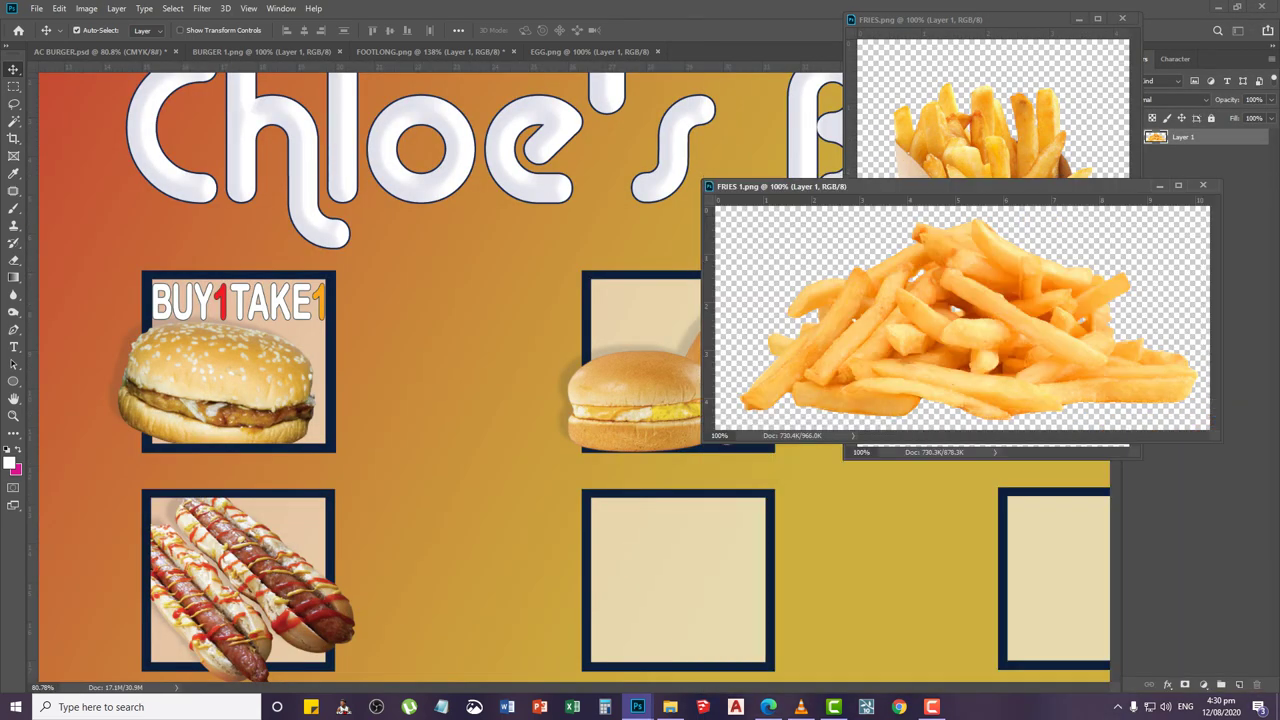
click(988, 112)
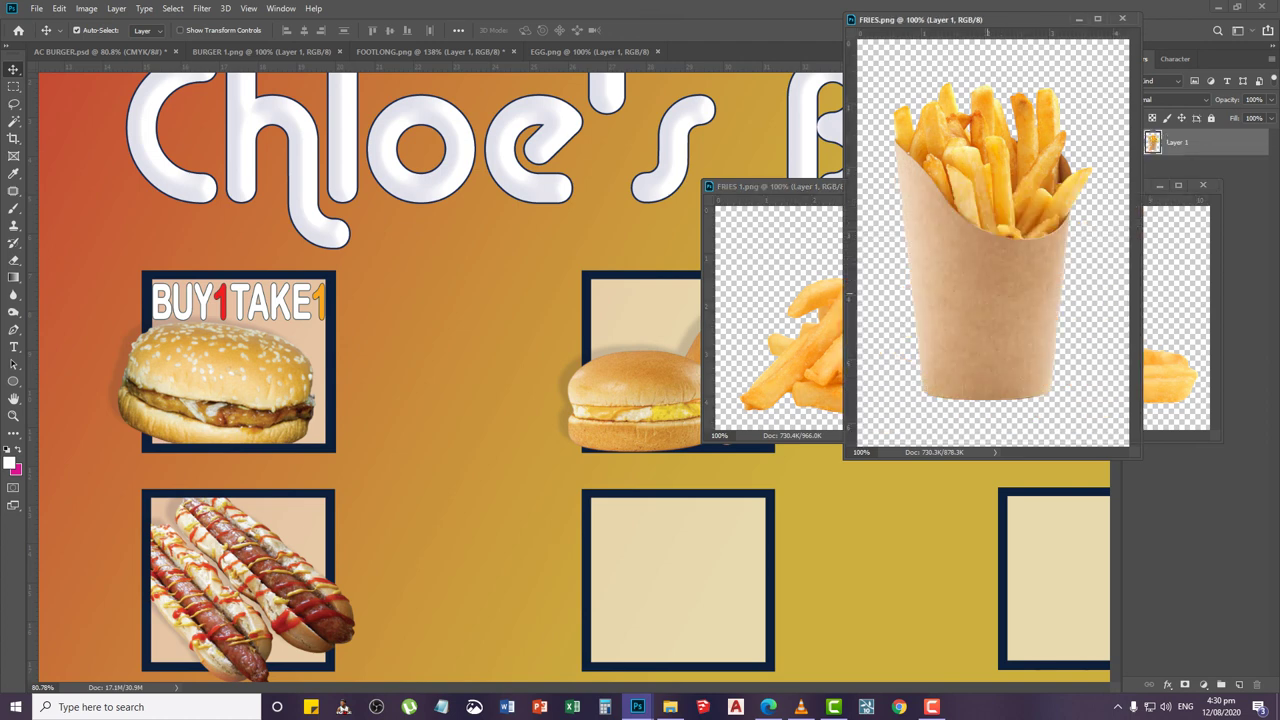
drag(1000, 259, 631, 558)
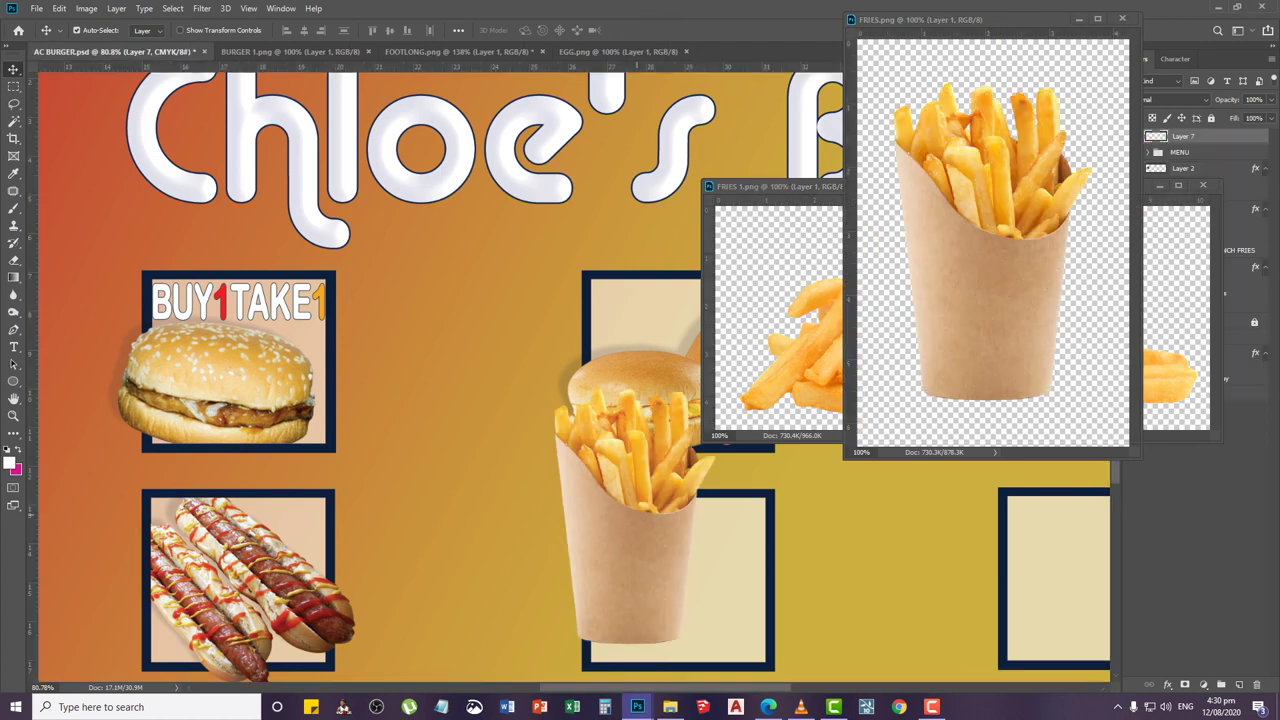
click(1122, 19)
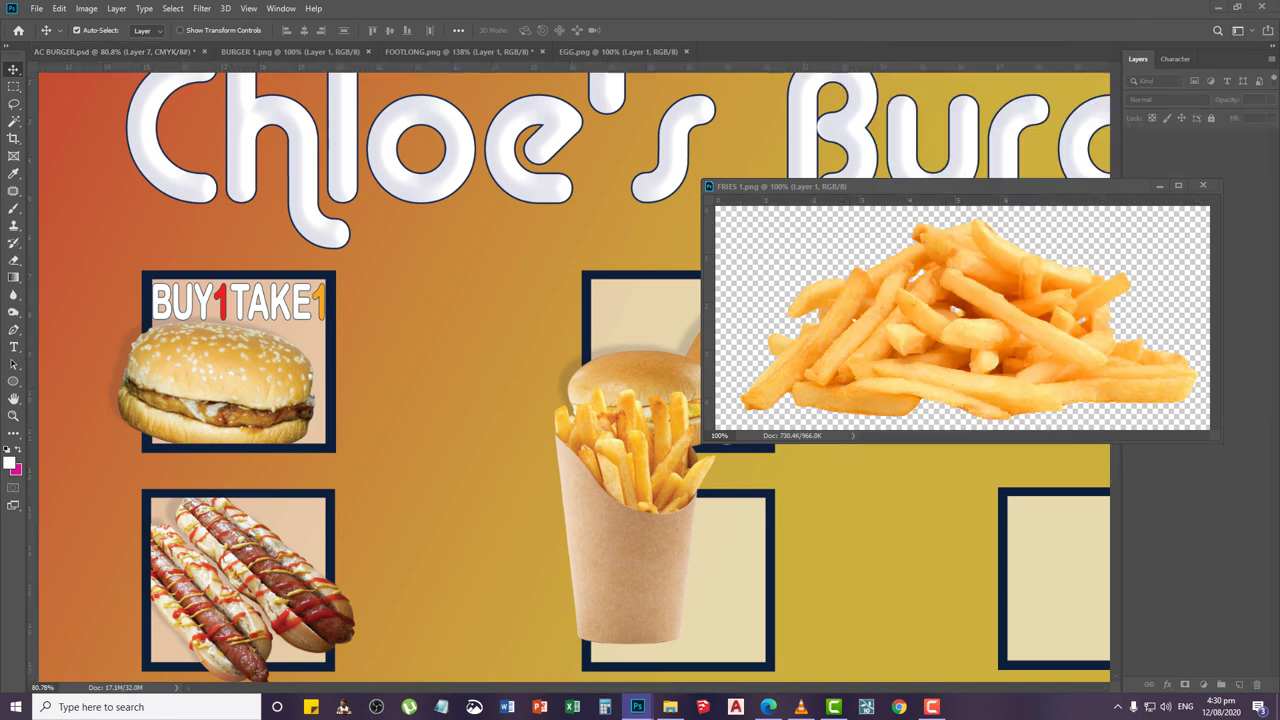
drag(960, 308, 690, 545)
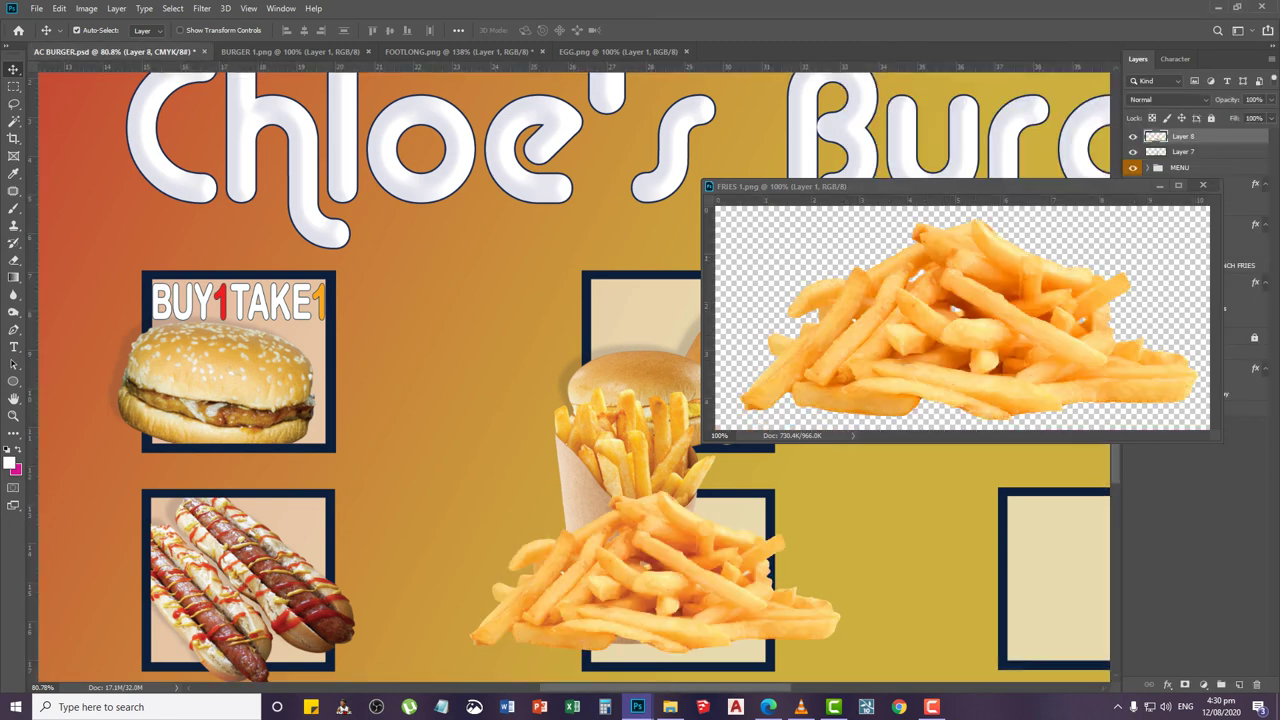
click(1203, 185)
Scale the fries pile down to roughly the lower middle box's width and place it along the box's lower edge
scroll(565, 380, down, 2)
key(ctrl+minus)
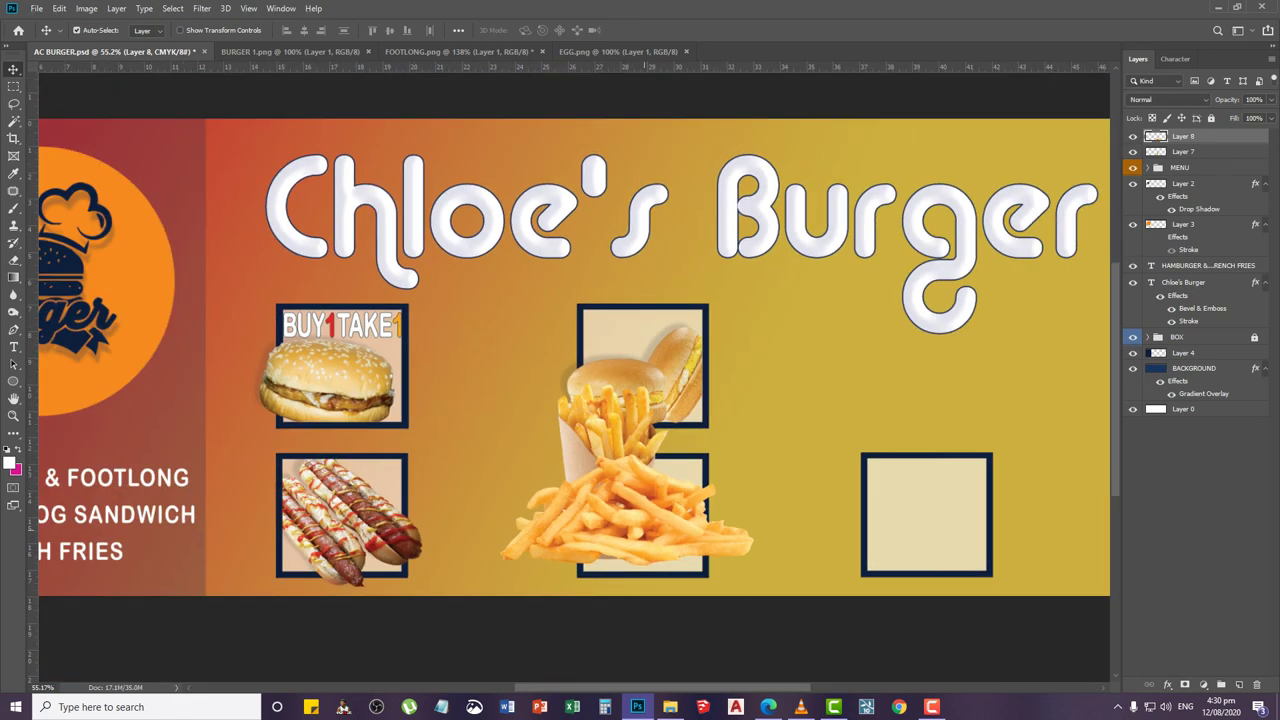
right_click(645, 530)
click(668, 538)
drag(639, 528, 625, 543)
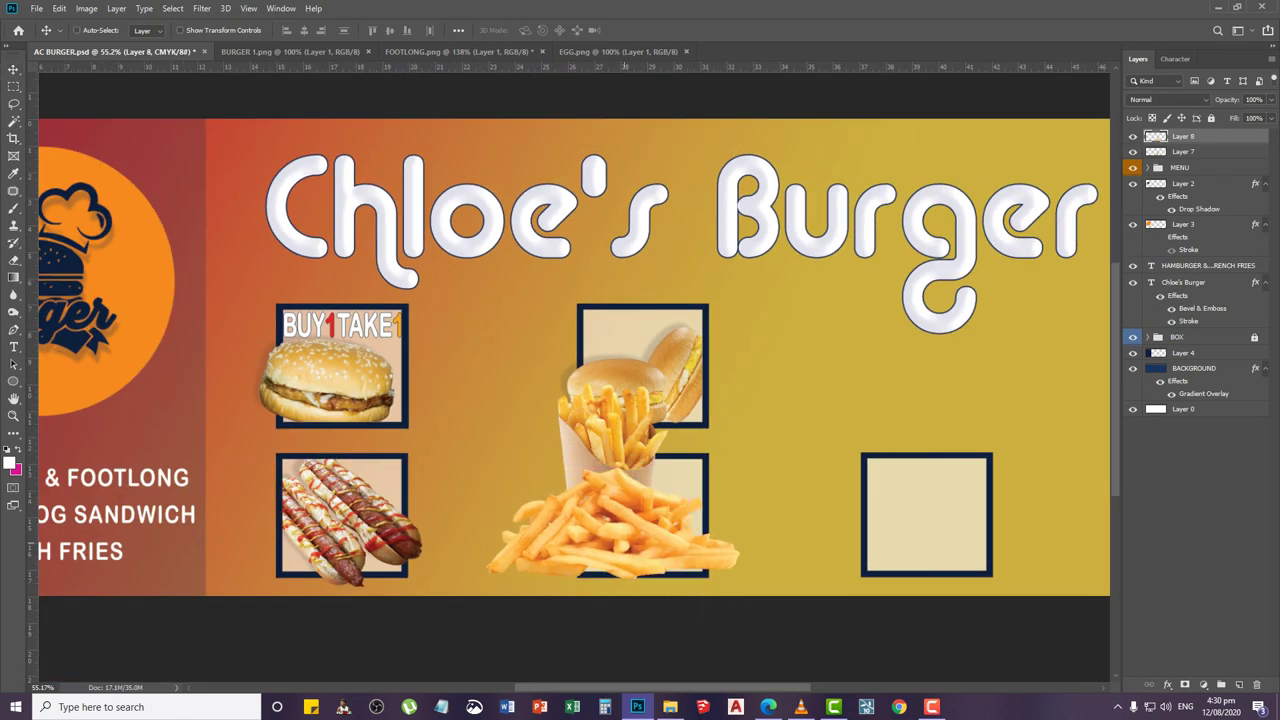
key(ctrl+t)
drag(486, 466, 583, 510)
key(Return)
drag(659, 520, 630, 520)
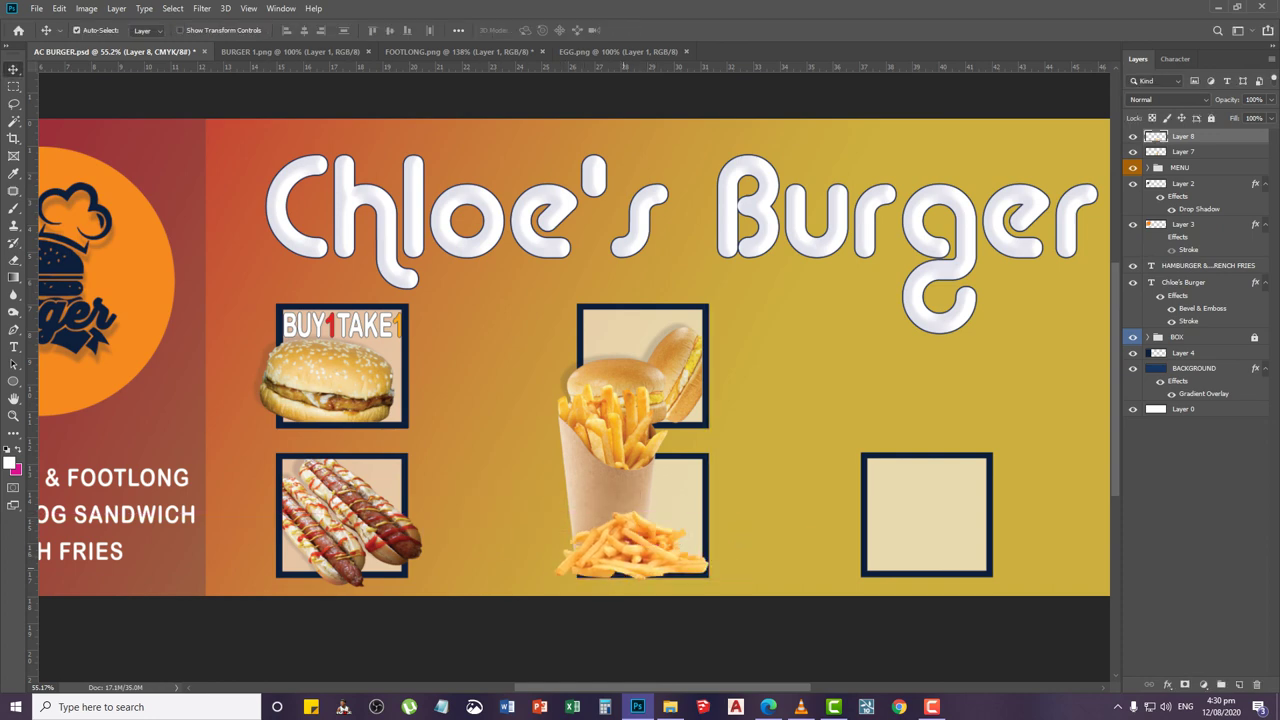
Shrink the fries pile further and reposition it in front of the fries cup's base, inside the lower middle box
scroll(625, 568, up, 1)
key(ctrl+t)
drag(728, 548, 684, 552)
key(Return)
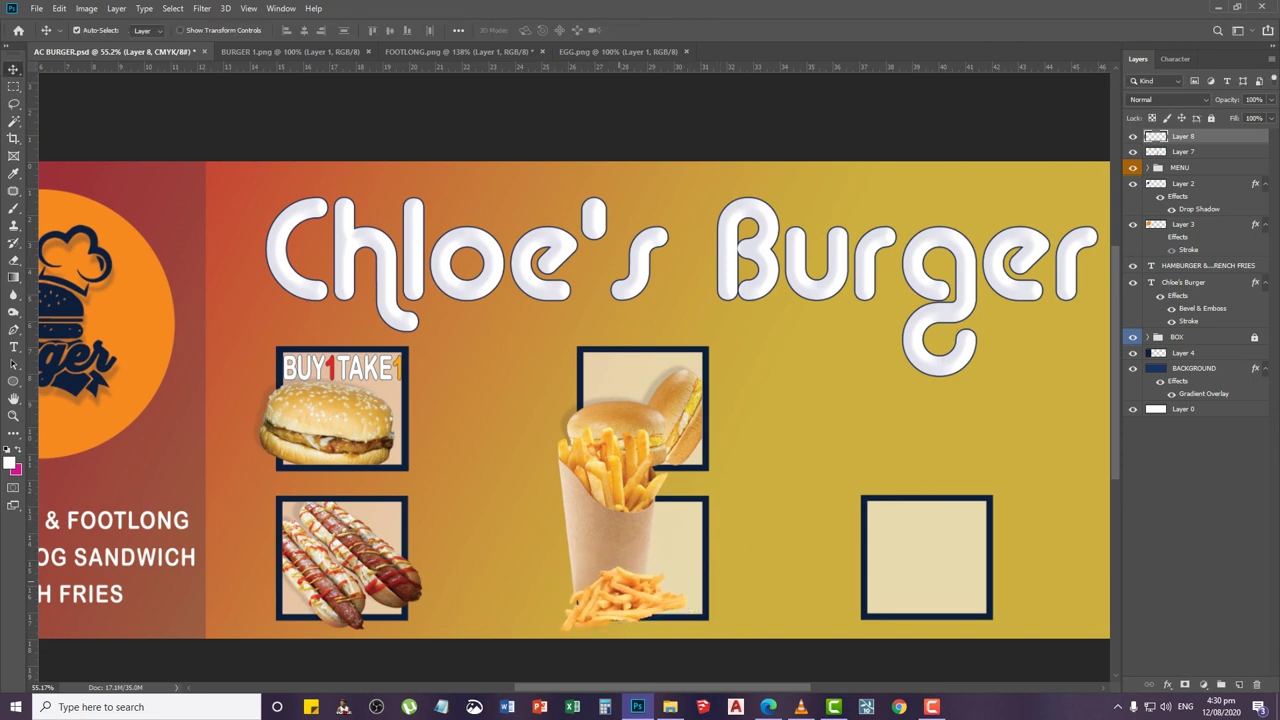
drag(618, 584, 641, 560)
Scale the fries cup down and place it inside the lower middle box, behind the fries pile
right_click(635, 538)
click(655, 543)
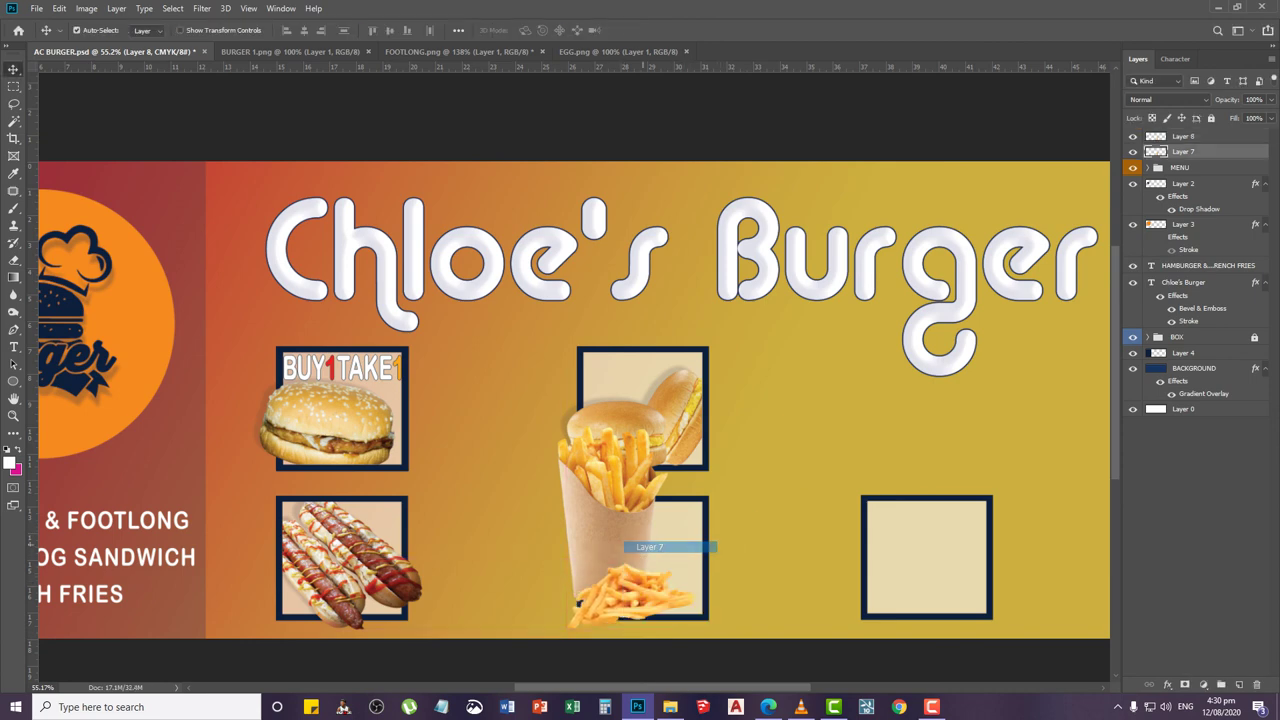
key(ctrl+t)
drag(557, 425, 587, 472)
key(Return)
drag(645, 530, 650, 528)
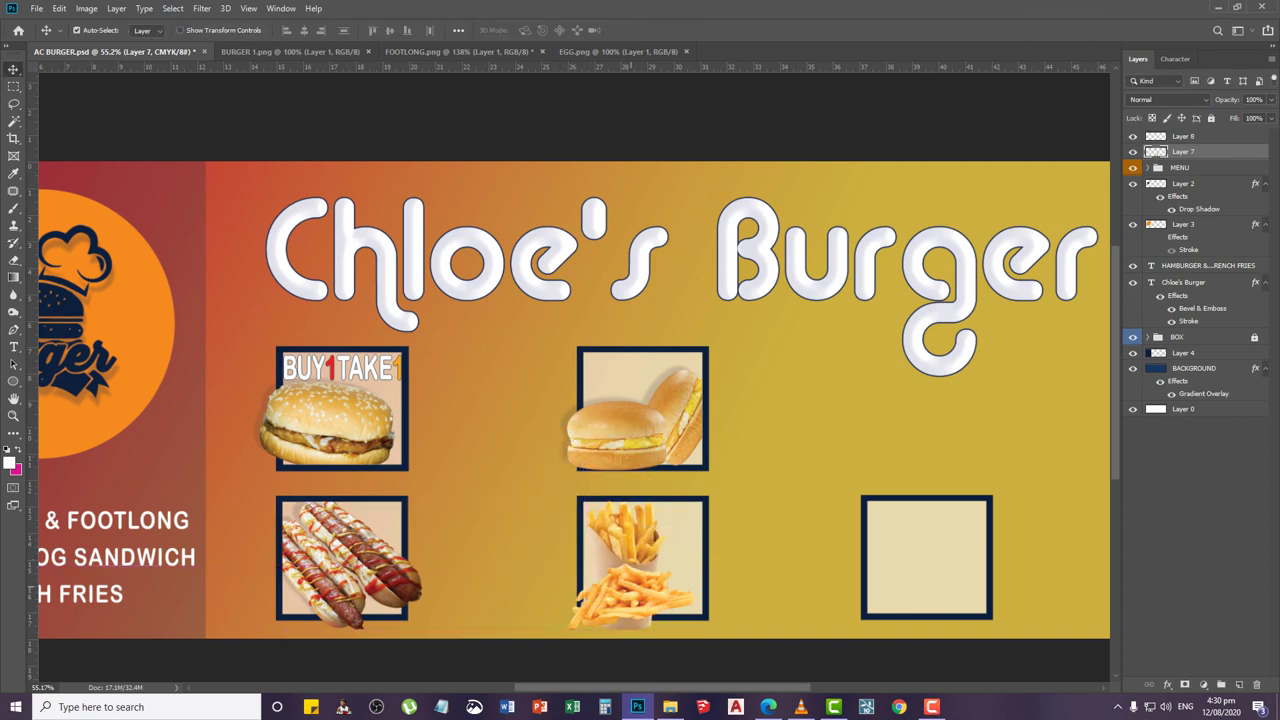
Rotate the fries pile slightly clockwise and align its base with the lower middle box's bottom edge, spanning the box's width
right_click(630, 522)
click(652, 531)
scroll(618, 611, up, 1)
scroll(618, 611, up, 7)
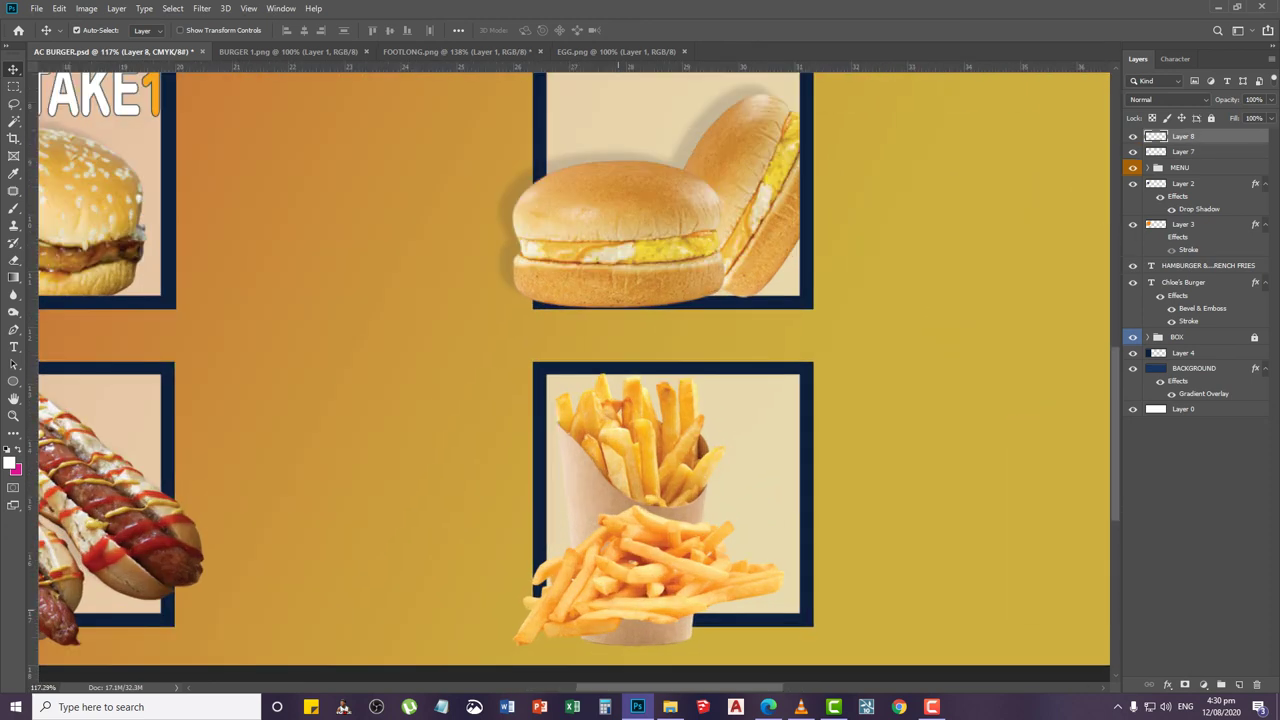
scroll(650, 528, down, 1)
right_click(664, 530)
click(675, 536)
key(ctrl+t)
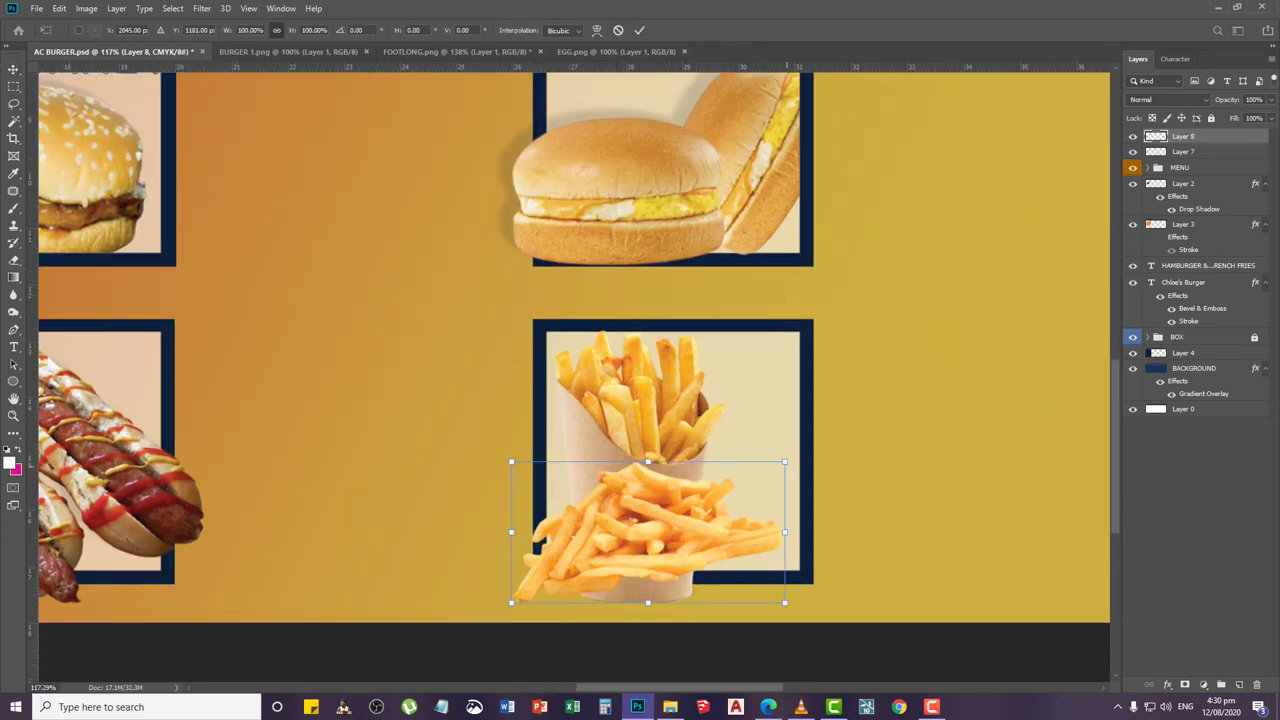
drag(809, 457, 831, 472)
key(Return)
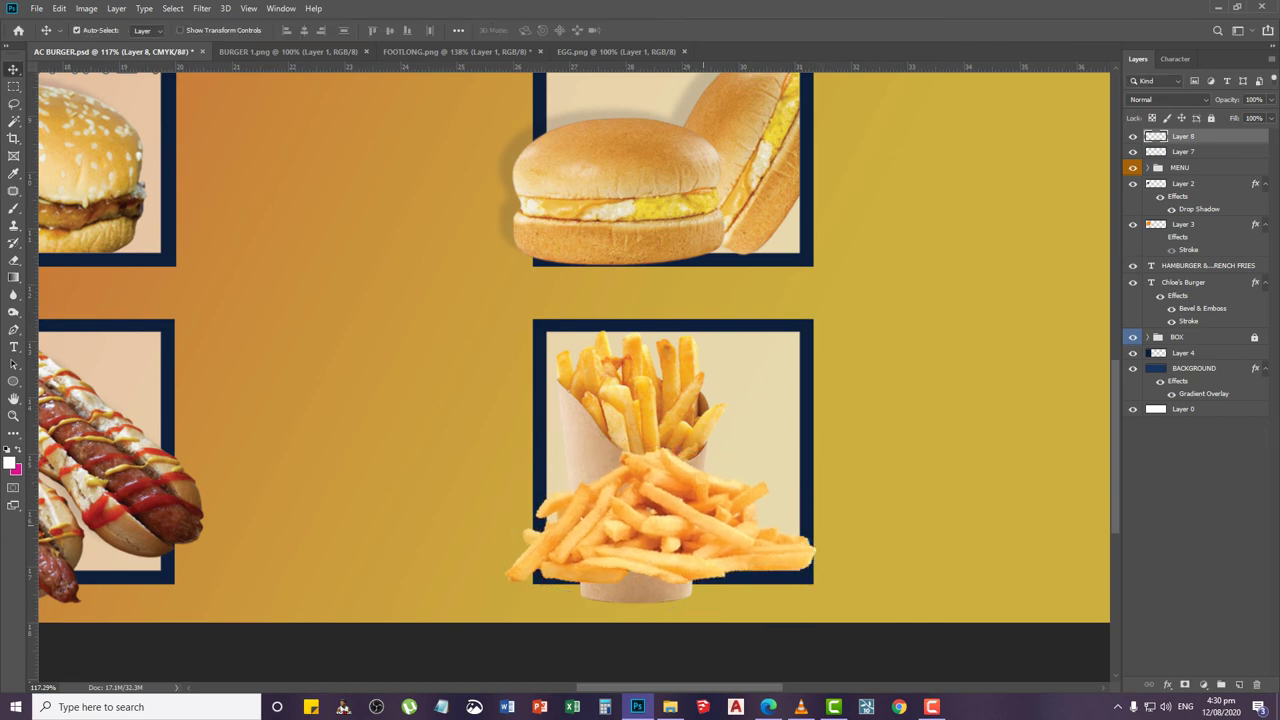
drag(700, 524, 718, 502)
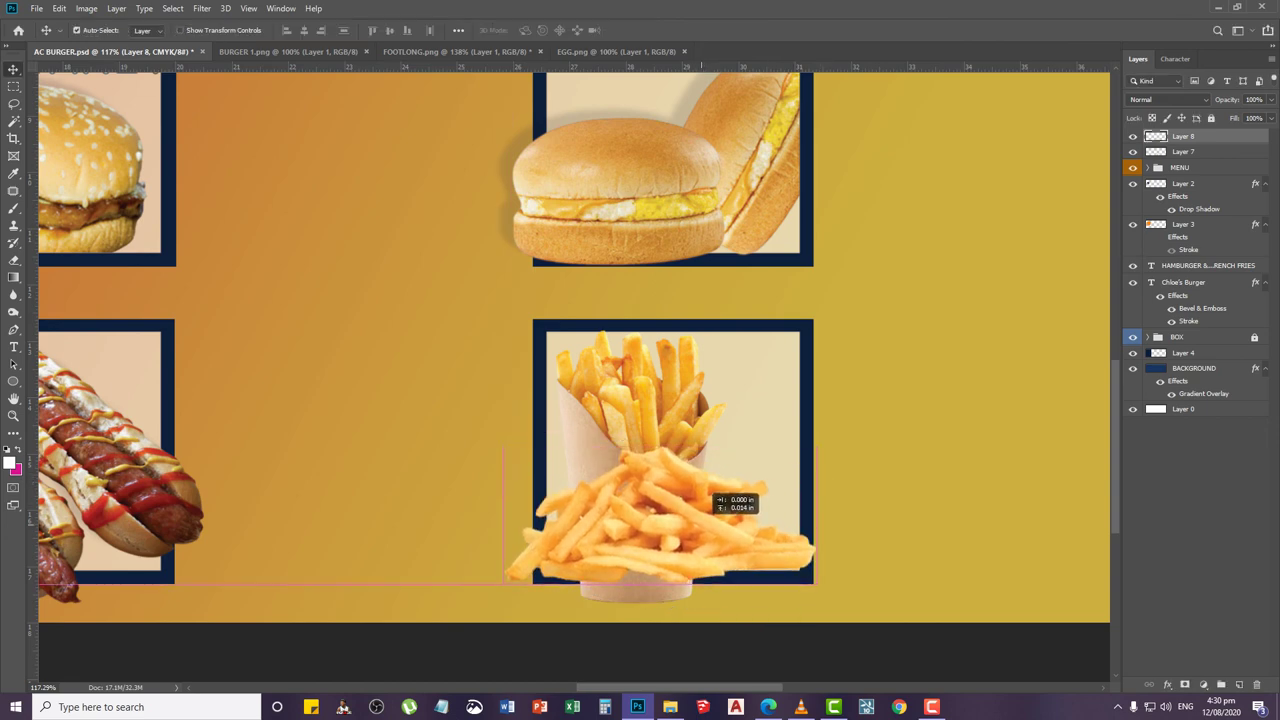
Move the fries cup up so its base hides behind the fries pile and its fries overlap the box's top edge
right_click(650, 431)
click(677, 435)
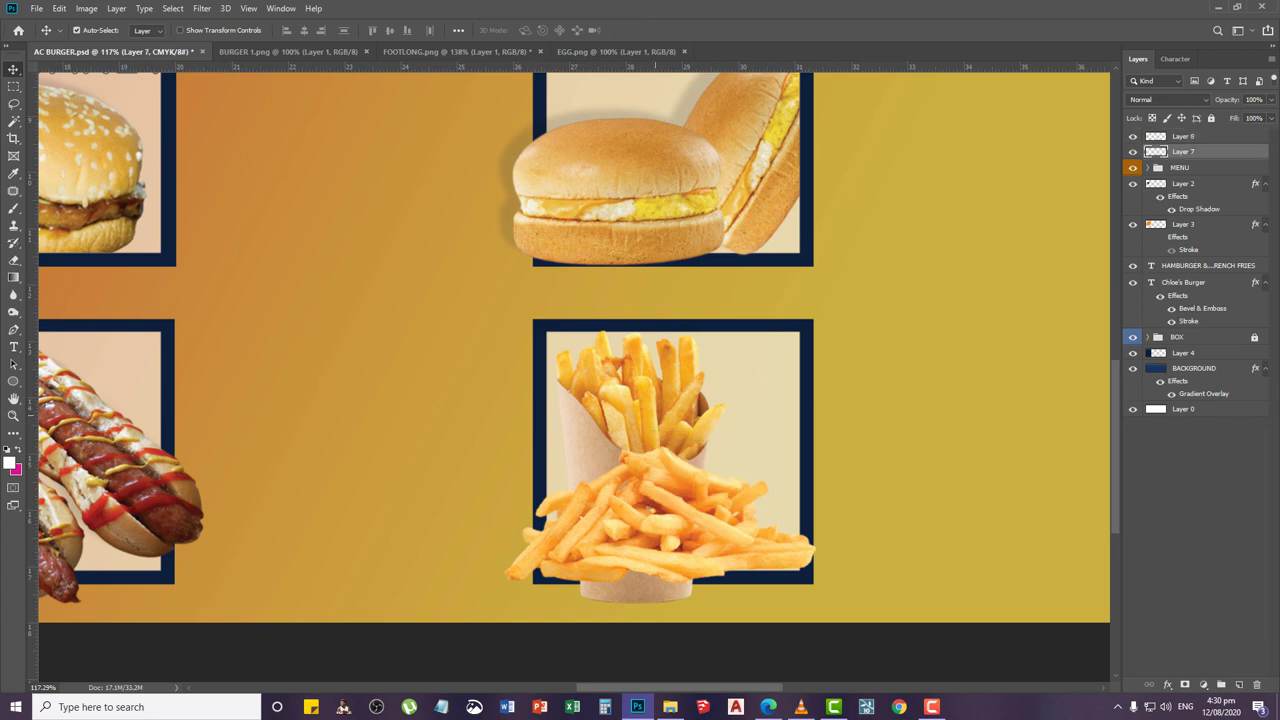
drag(665, 375, 665, 344)
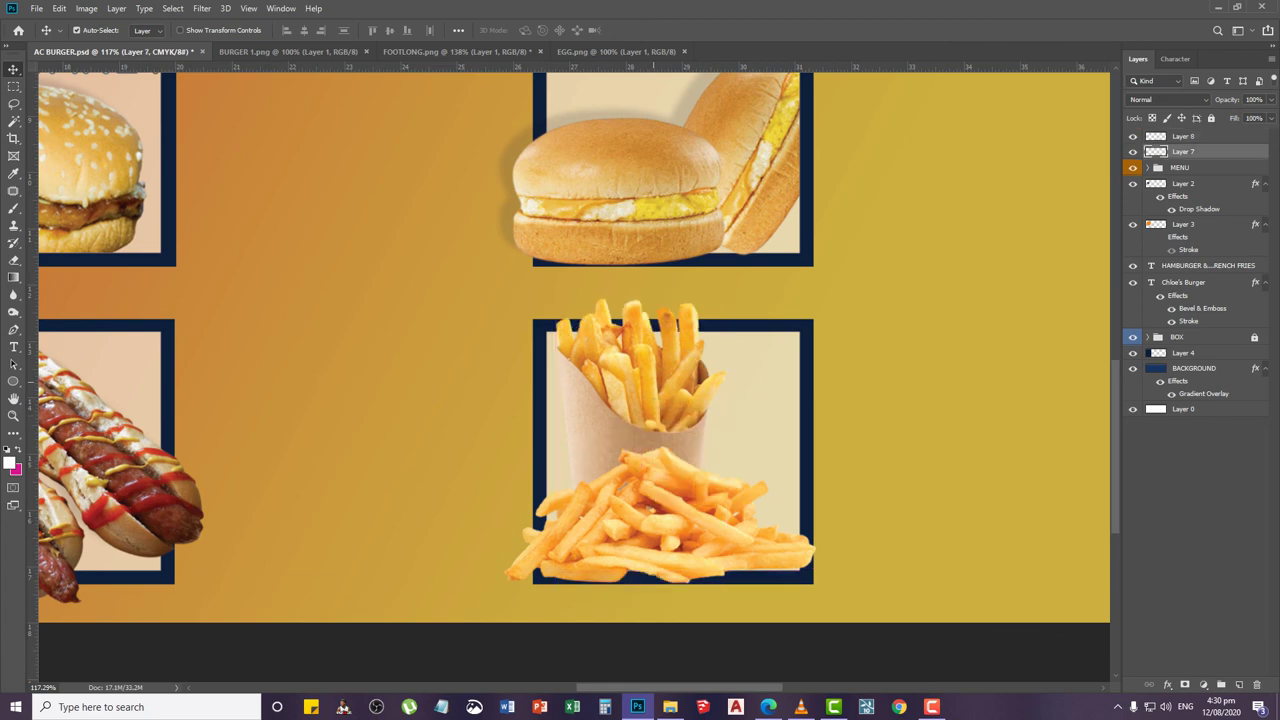
Delete the part of the fries pile that extends past the inner left edge of the lower middle box's frame
right_click(688, 563)
click(712, 569)
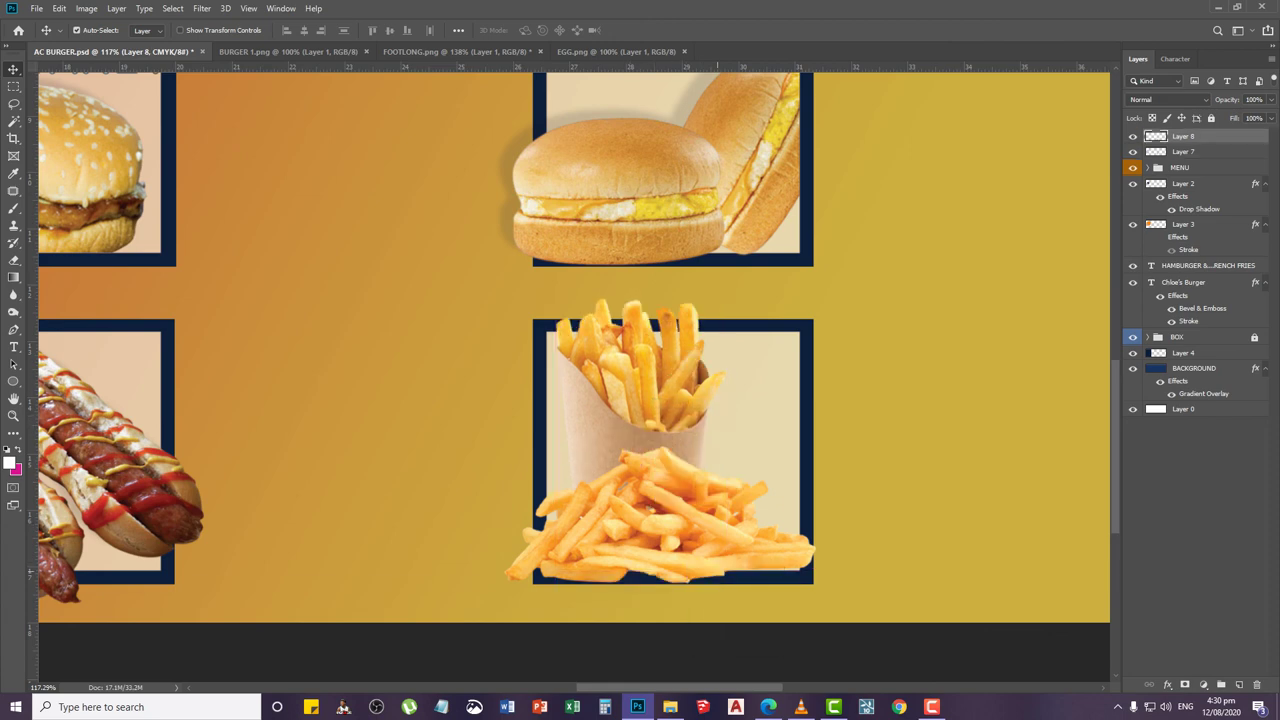
key(m)
drag(459, 464, 546, 613)
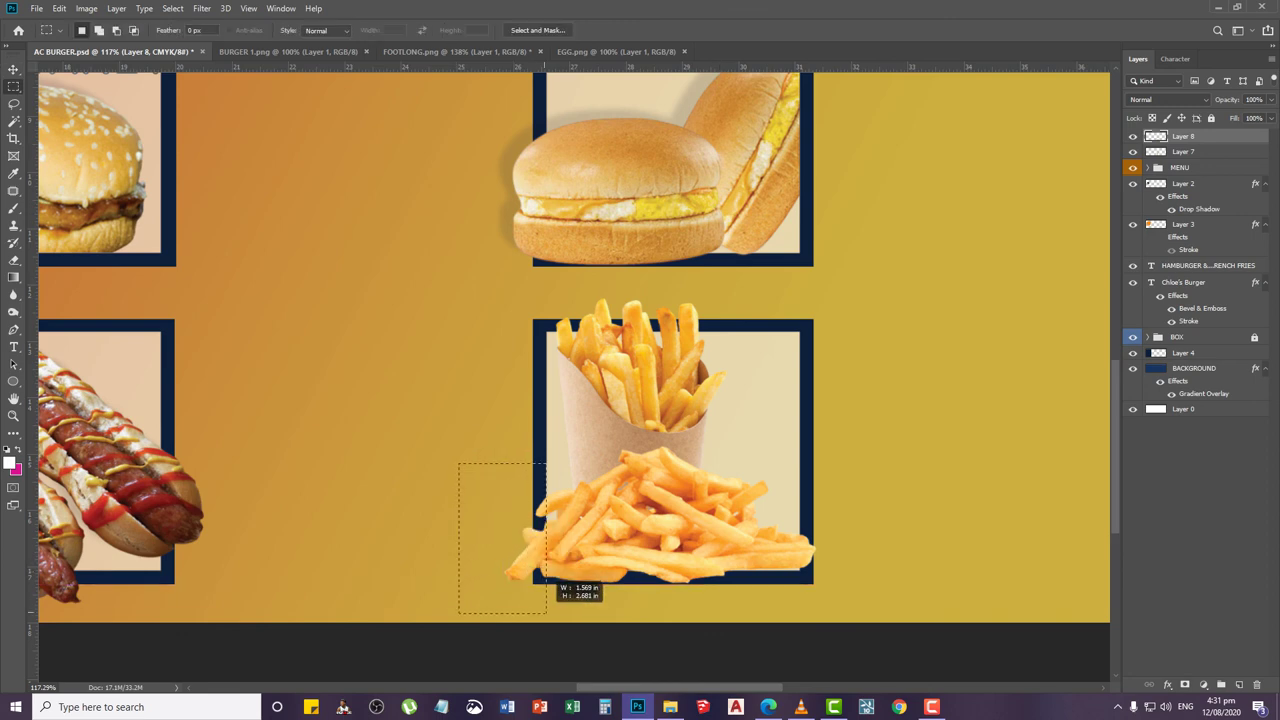
key(Delete)
key(ctrl+d)
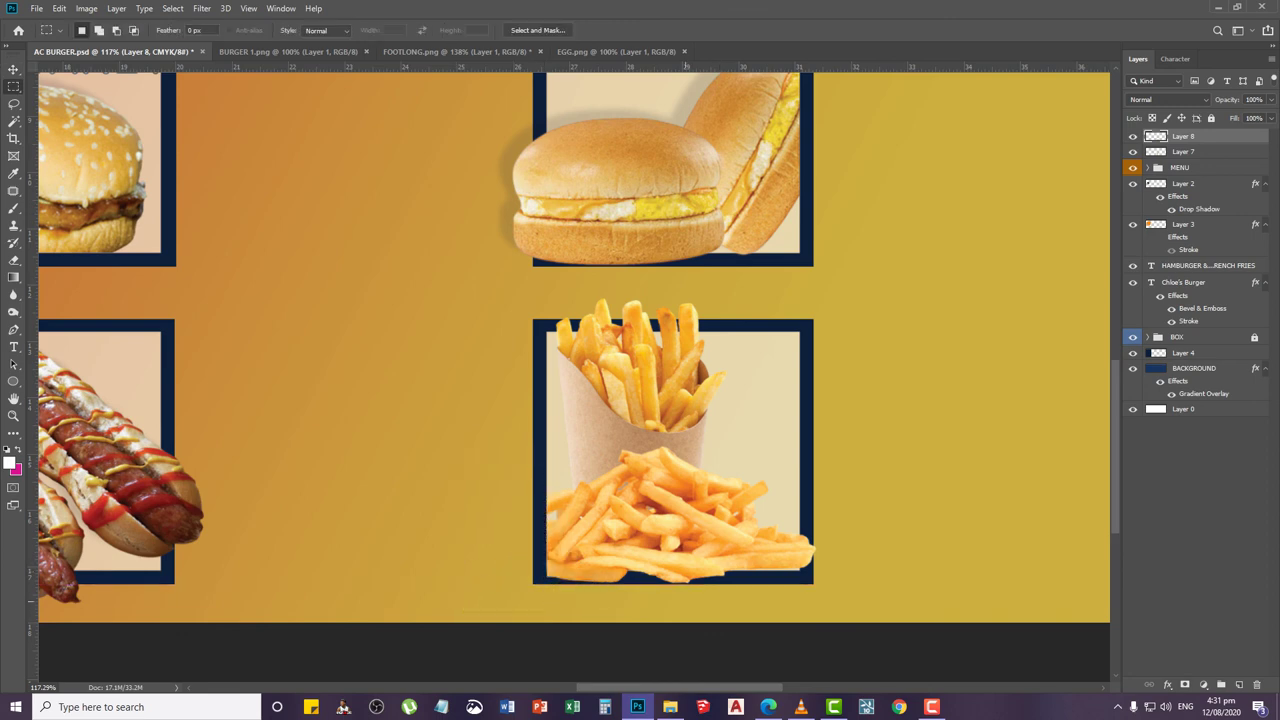
key(v)
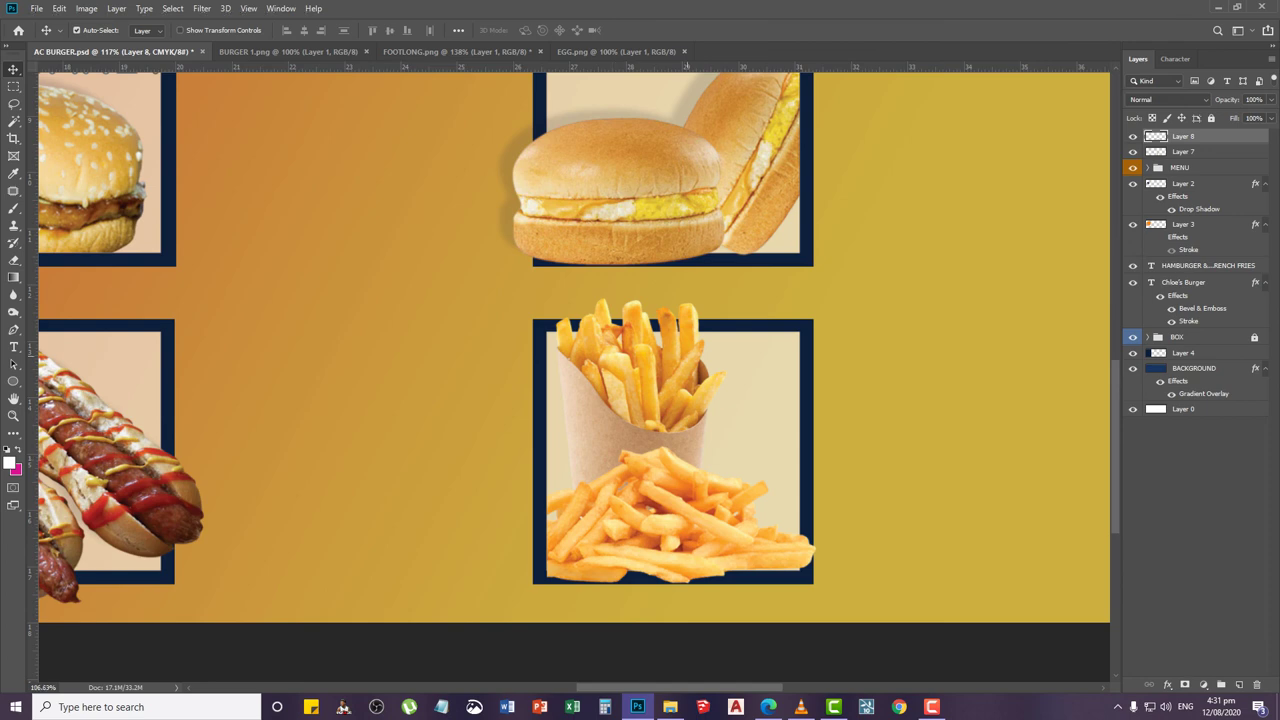
Merge the fries pile and fries cup layers into one layer and rename it FRIES
scroll(690, 355, down, 1)
shift+click(1184, 152)
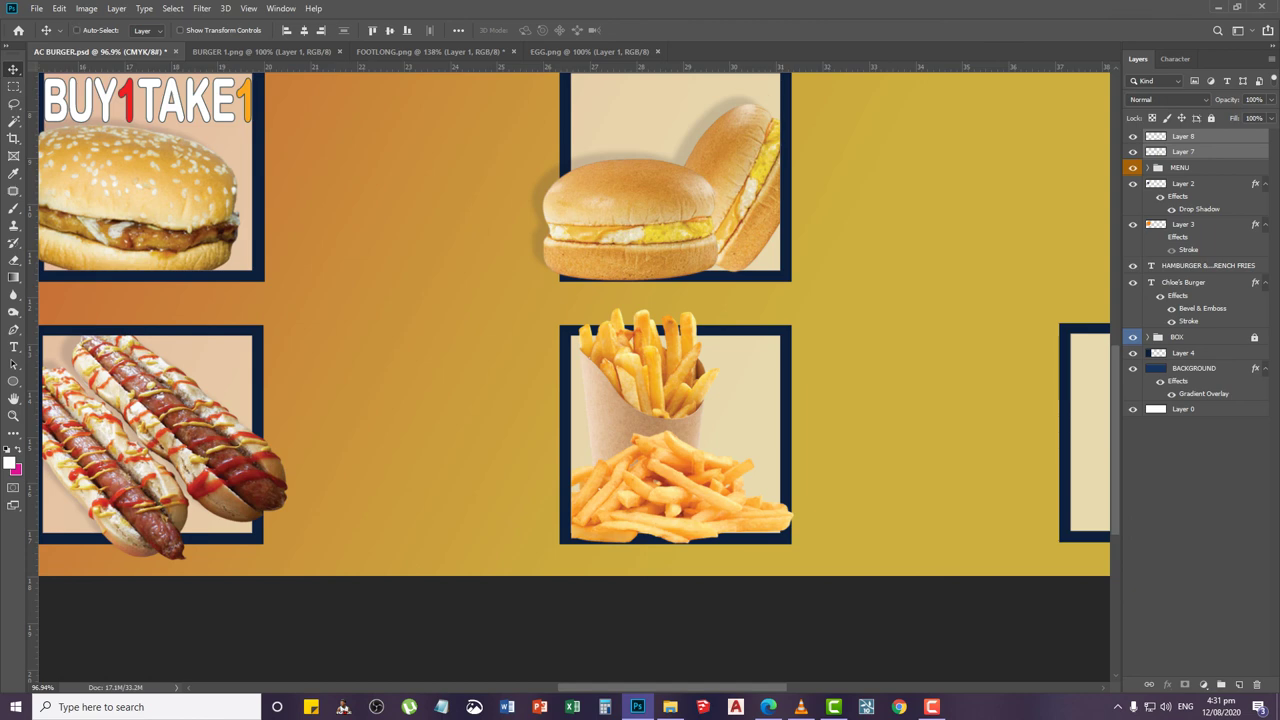
key(ctrl+e)
double_click(1184, 136)
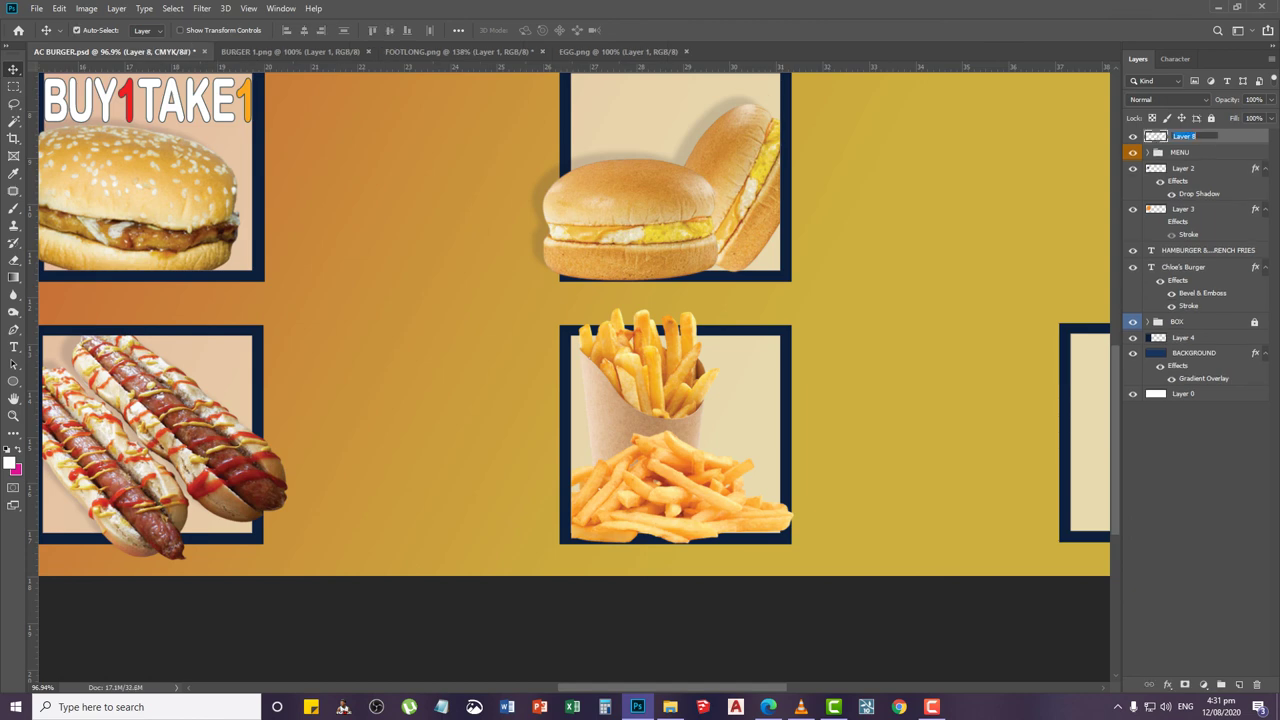
text(FRIES)
click(1184, 209)
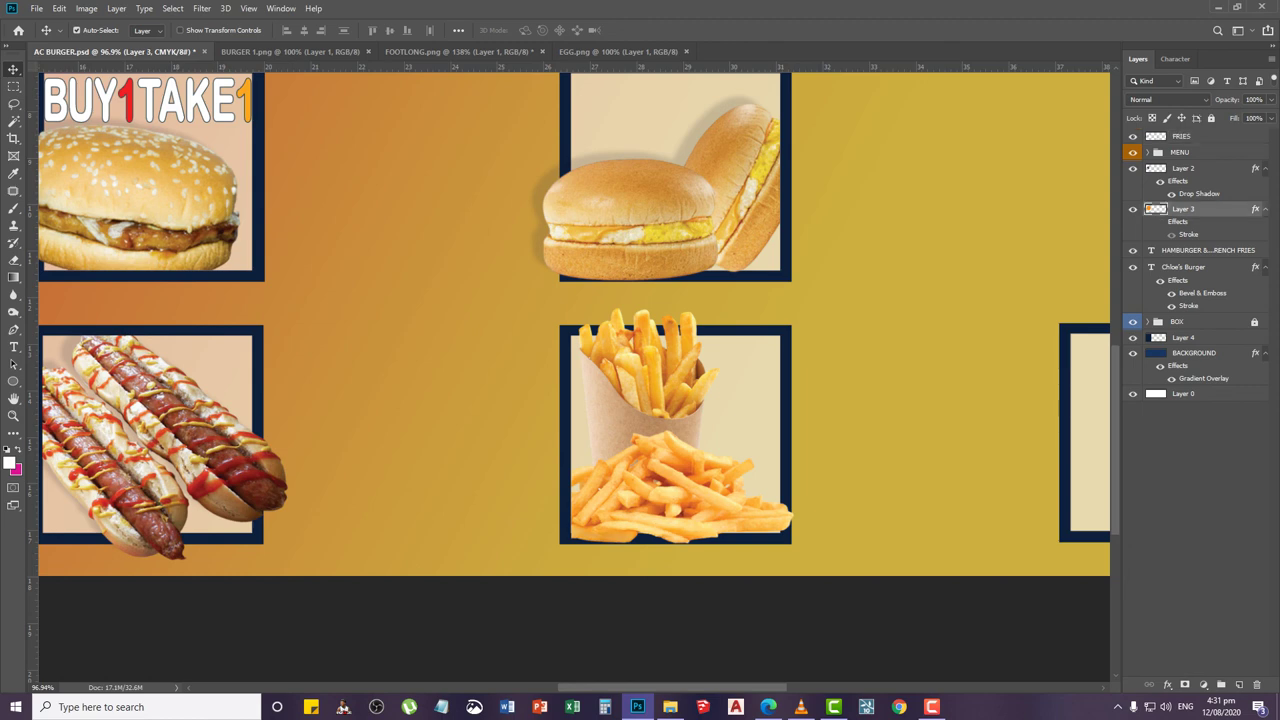
Move the FRIES layer into the MENU group and copy the FOOTLONG layer's drop shadow onto it
drag(1184, 136, 1182, 153)
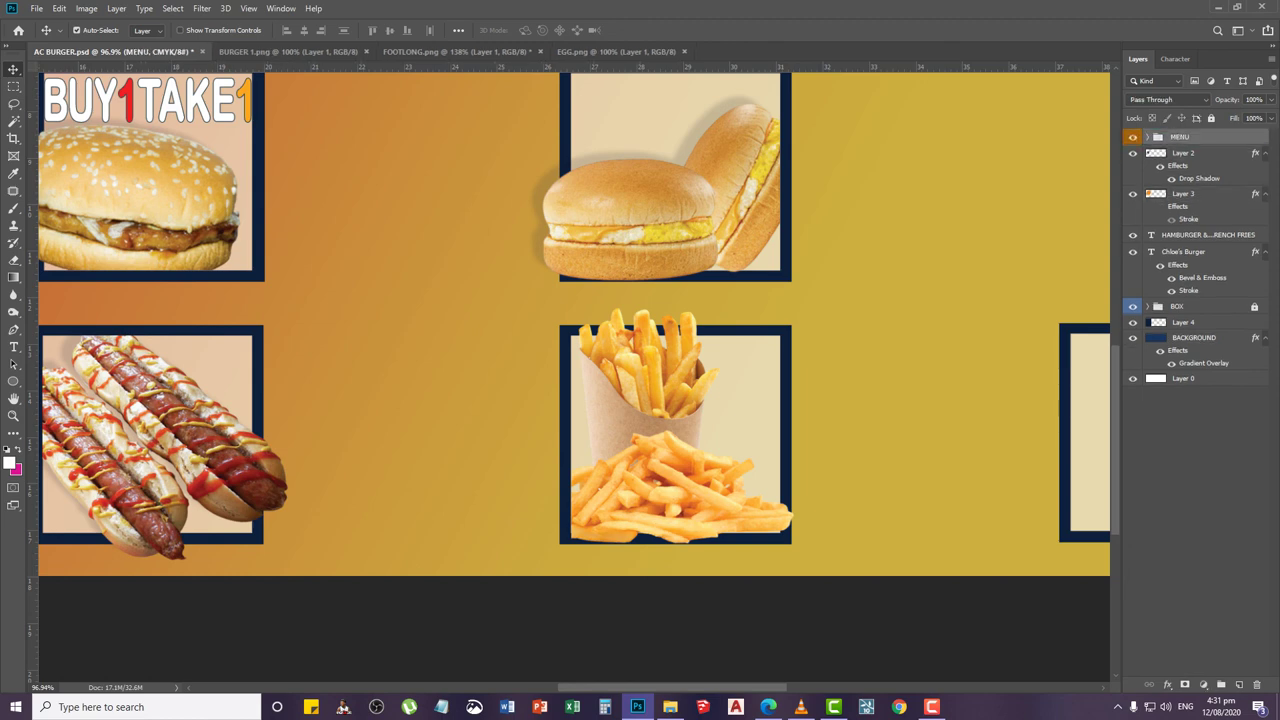
click(1148, 137)
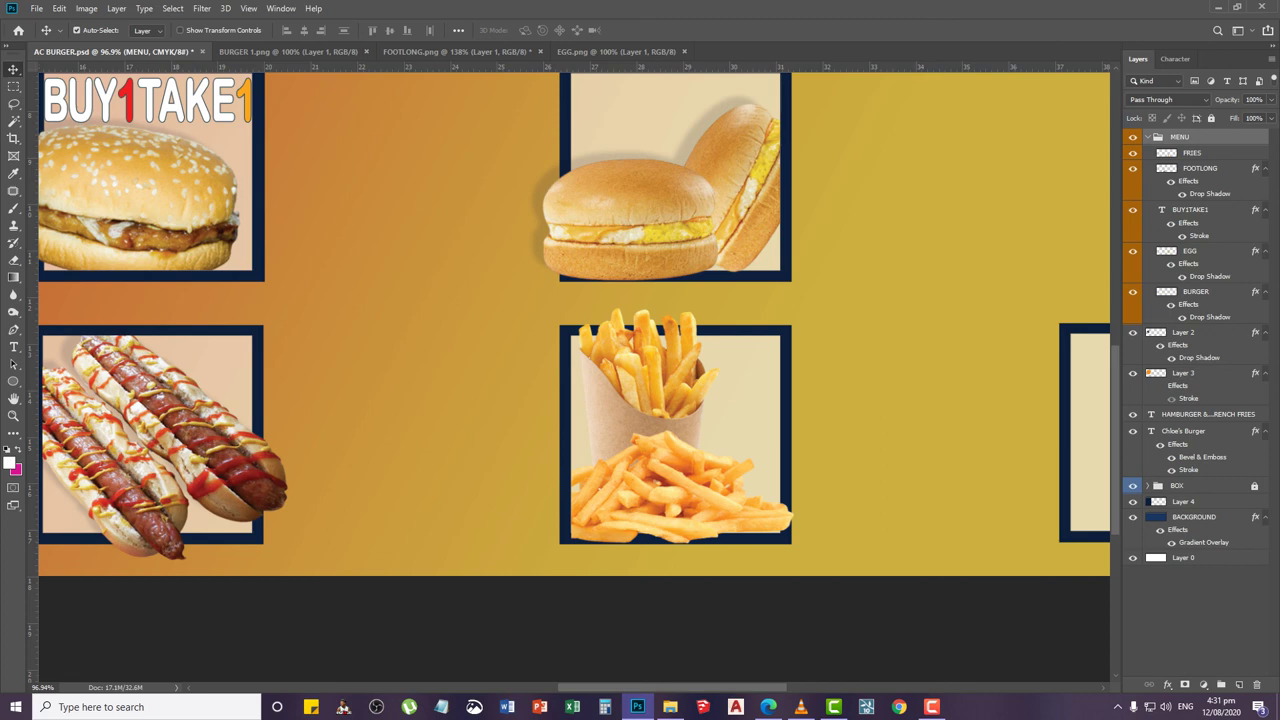
drag(1255, 168, 1250, 150)
key(z)
right_click(588, 304)
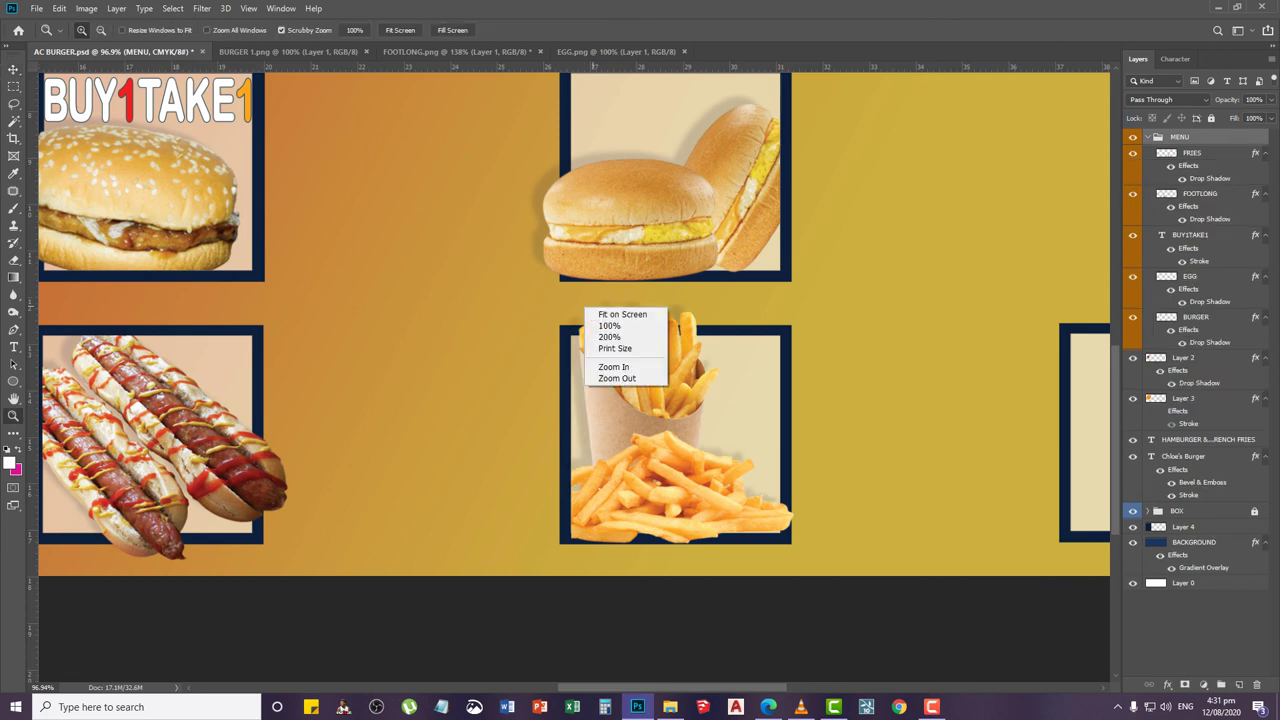
click(600, 312)
click(13, 69)
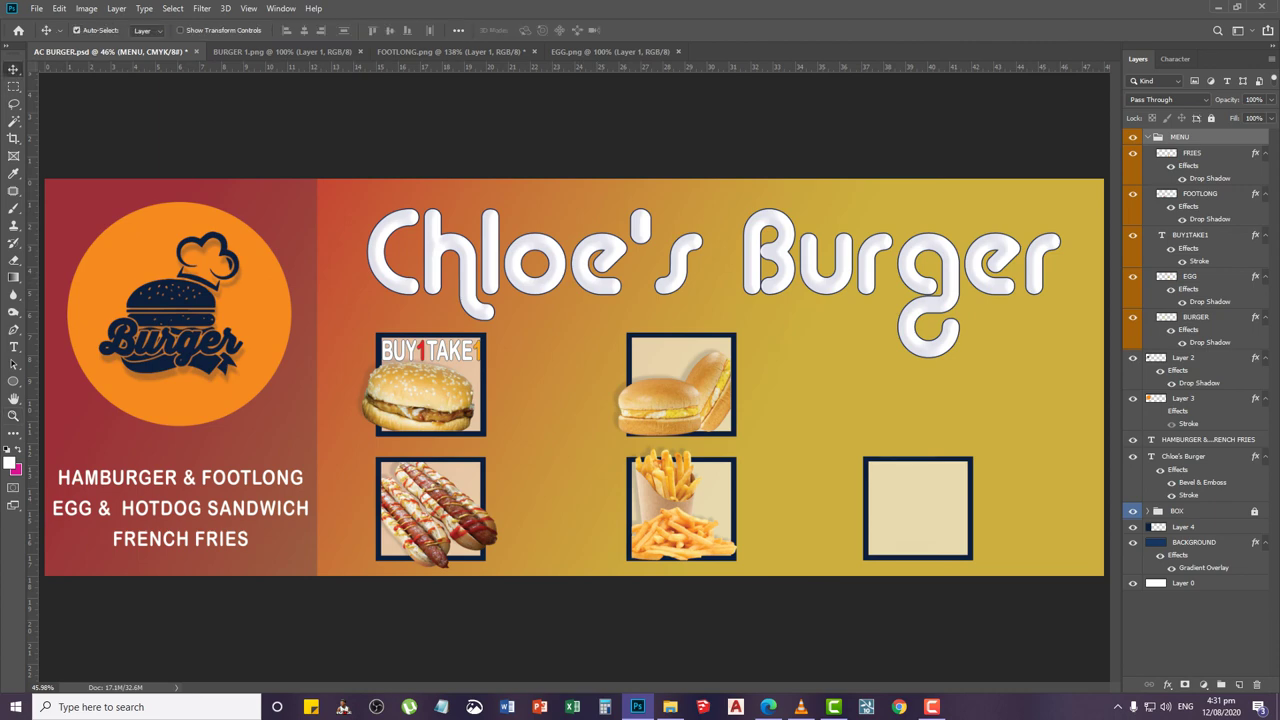
click(36, 8)
click(50, 36)
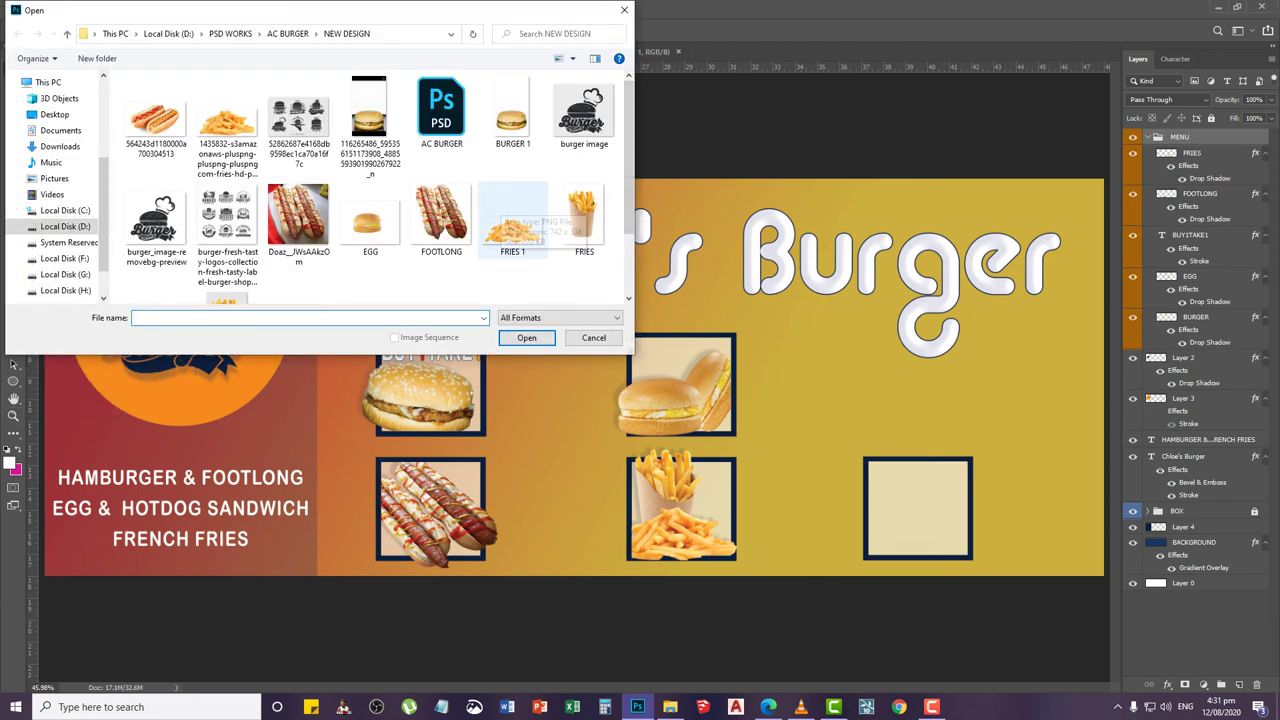
click(156, 118)
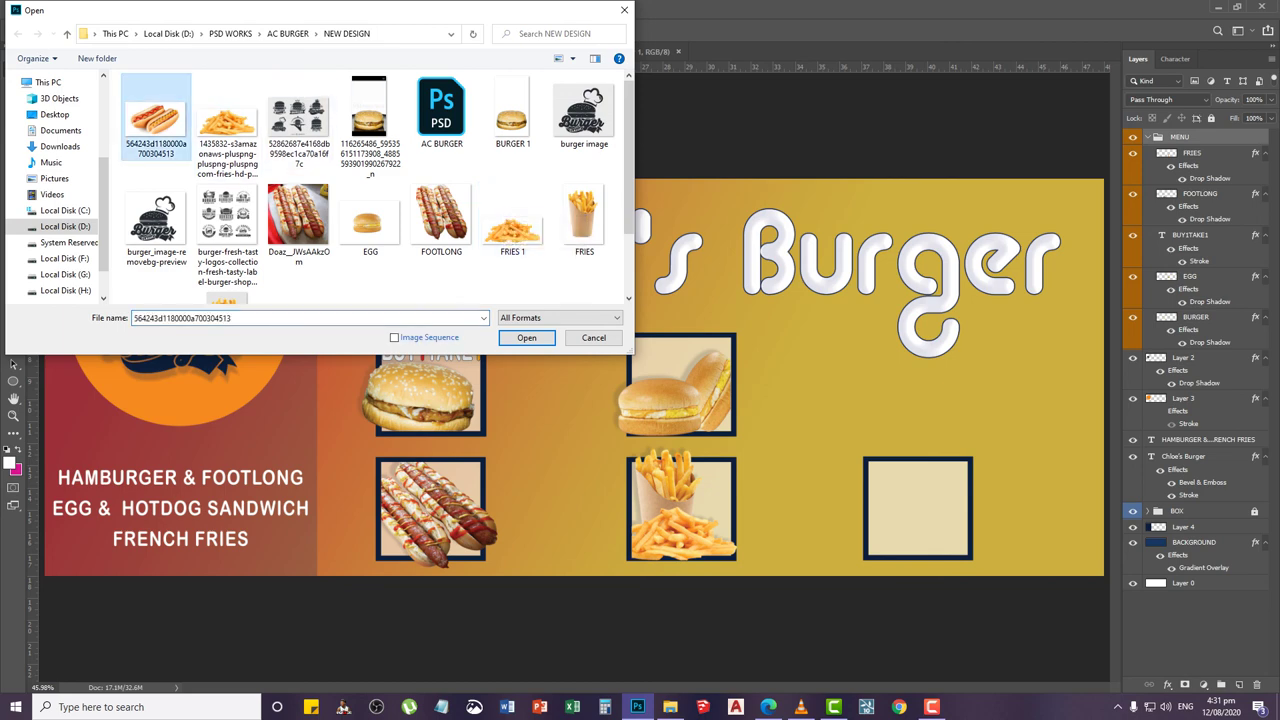
double_click(156, 118)
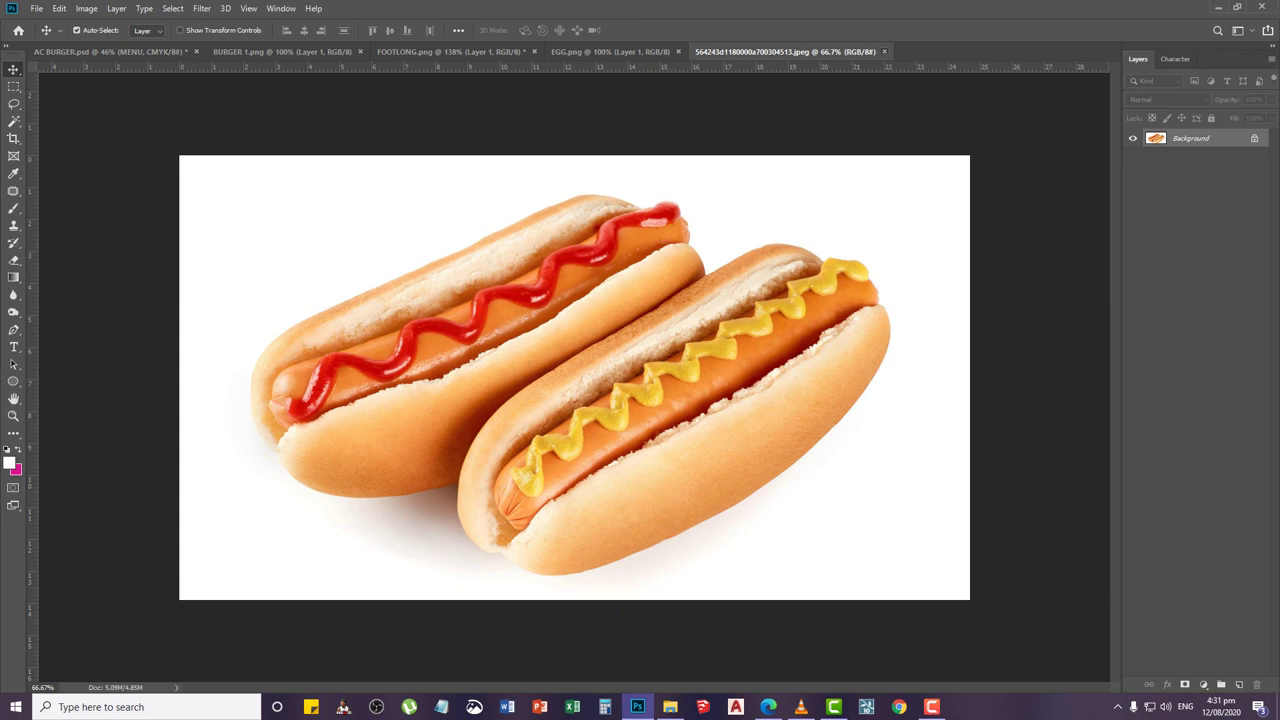
click(110, 51)
Open the HOTDOG image from the NEW DESIGN folder
click(36, 8)
click(50, 36)
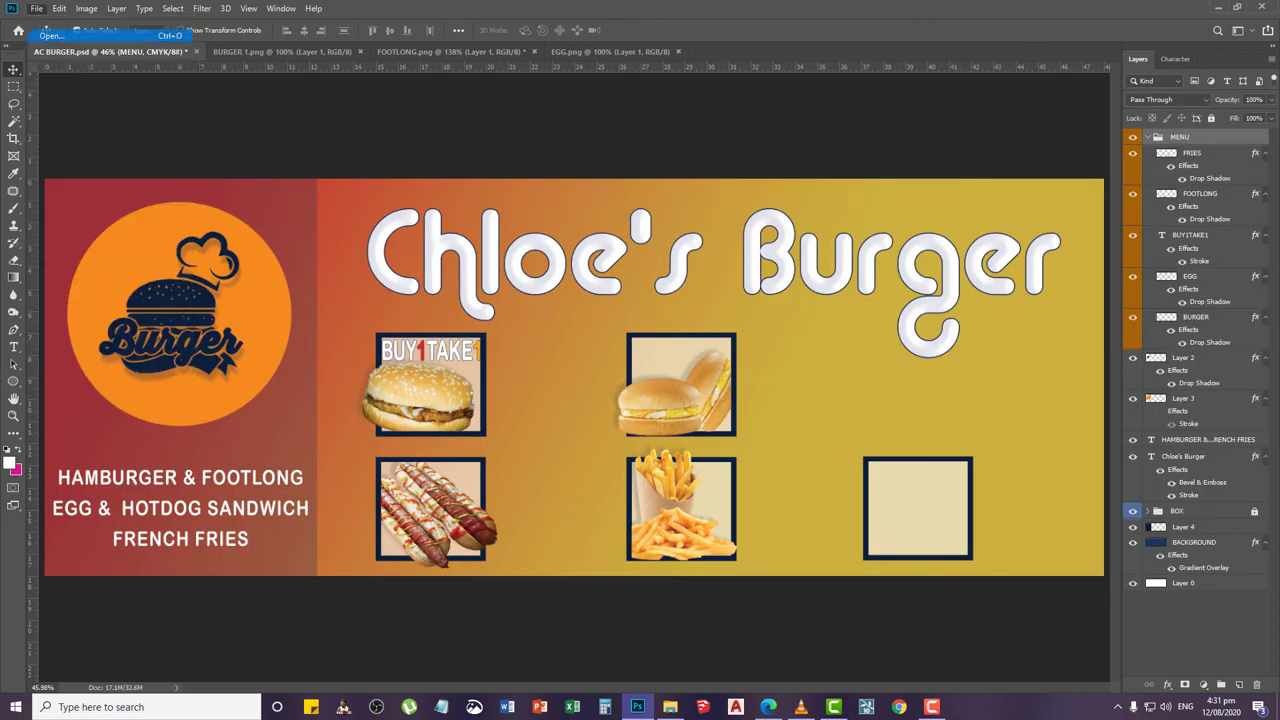
scroll(380, 190, down, 1)
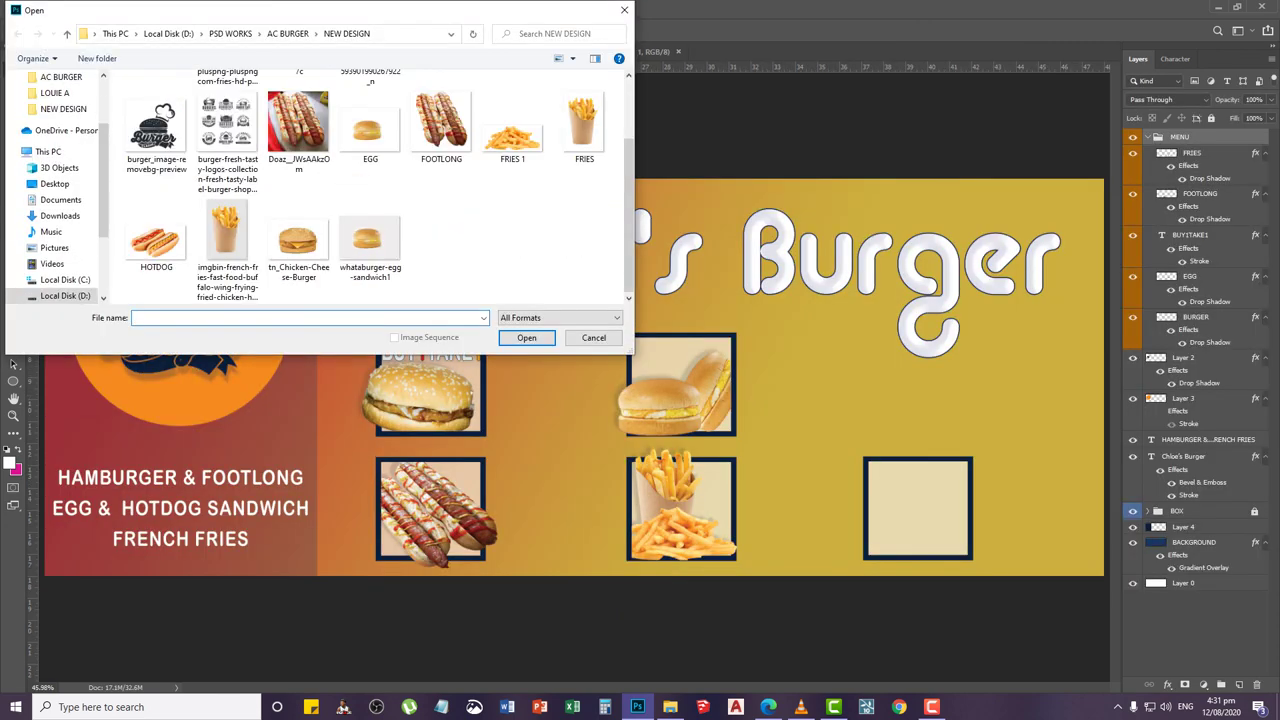
scroll(157, 120, up, 1)
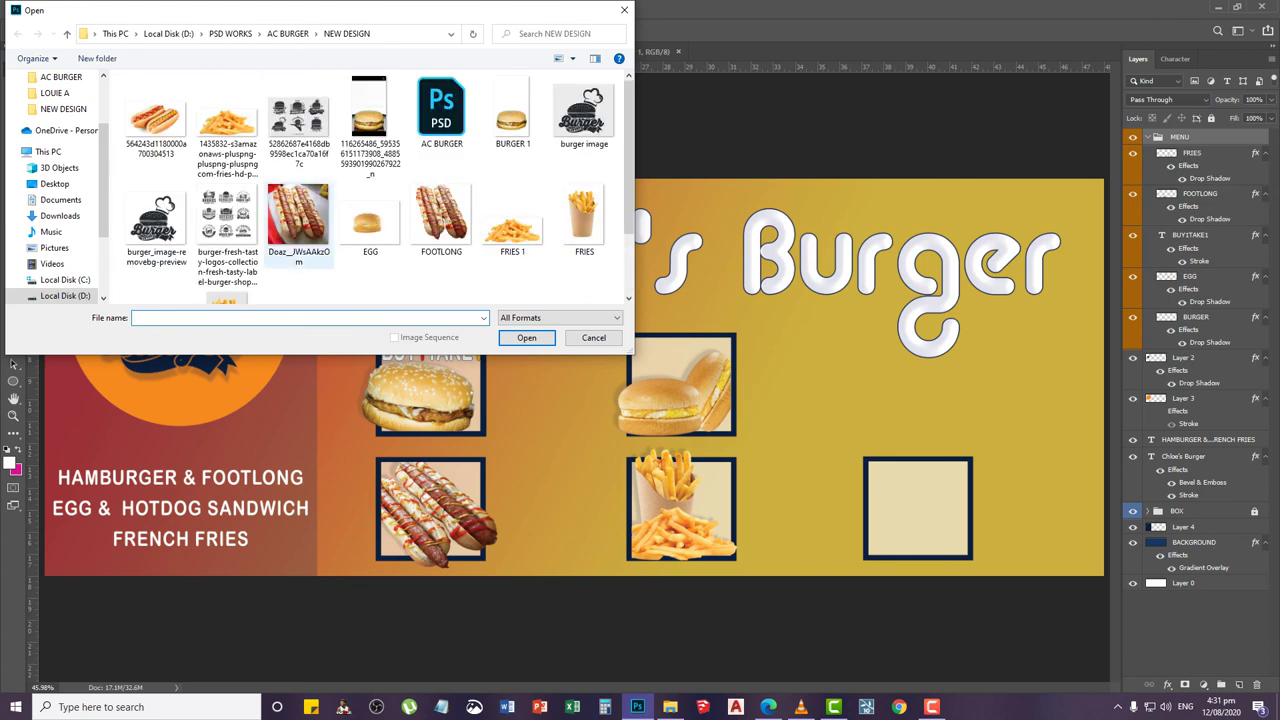
scroll(157, 236, down, 1)
click(156, 236)
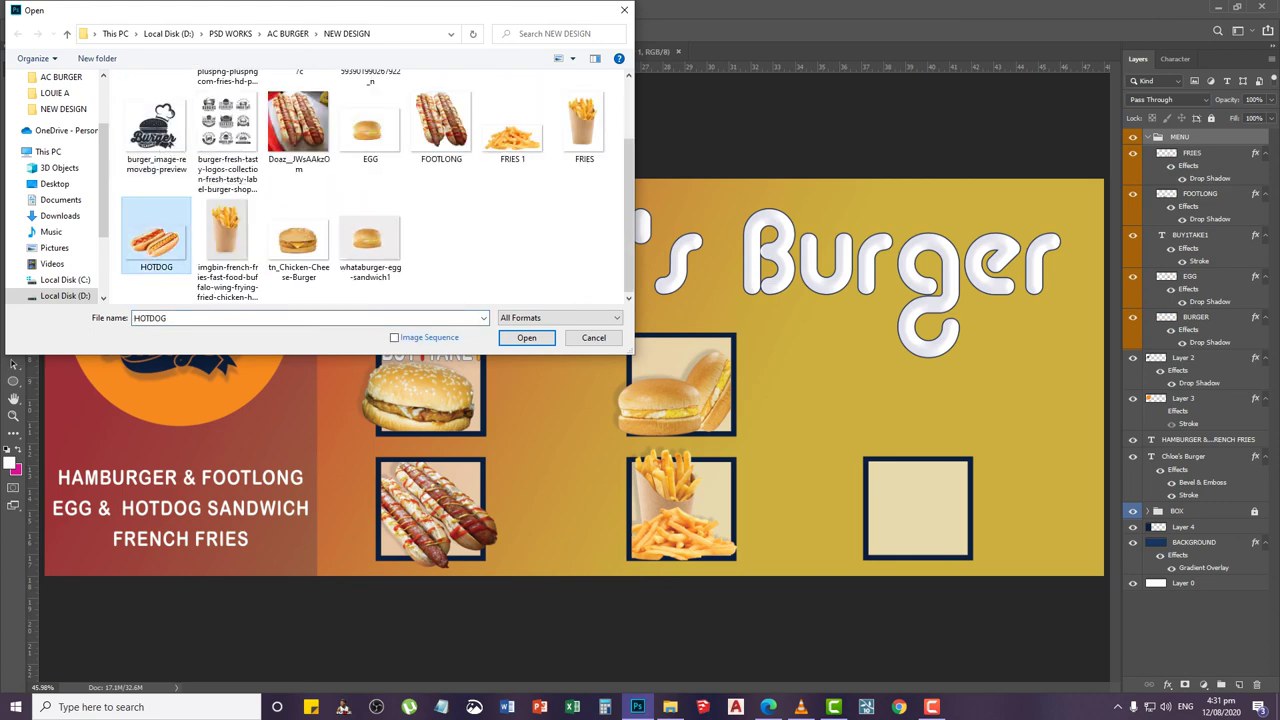
click(526, 337)
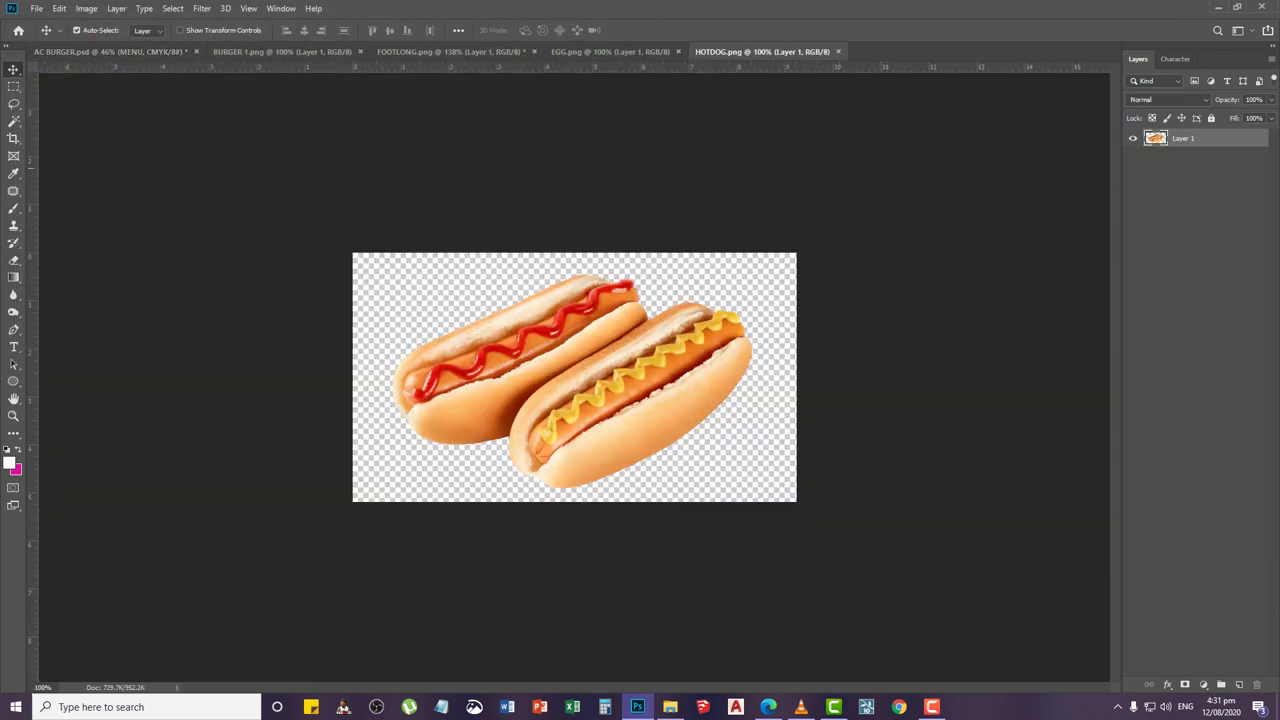
Copy the hotdog image from HOTDOG.png into AC BURGER.psd, and close HOTDOG.png
drag(762, 51, 828, 16)
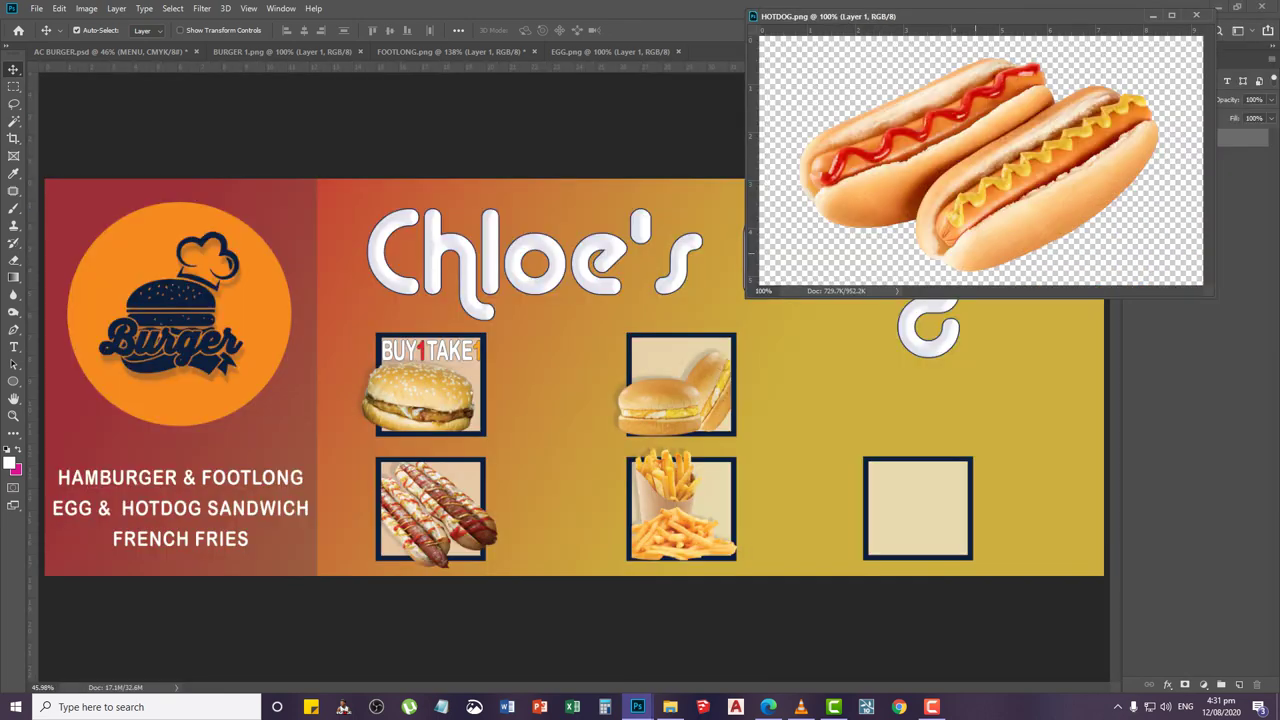
drag(1035, 202, 733, 325)
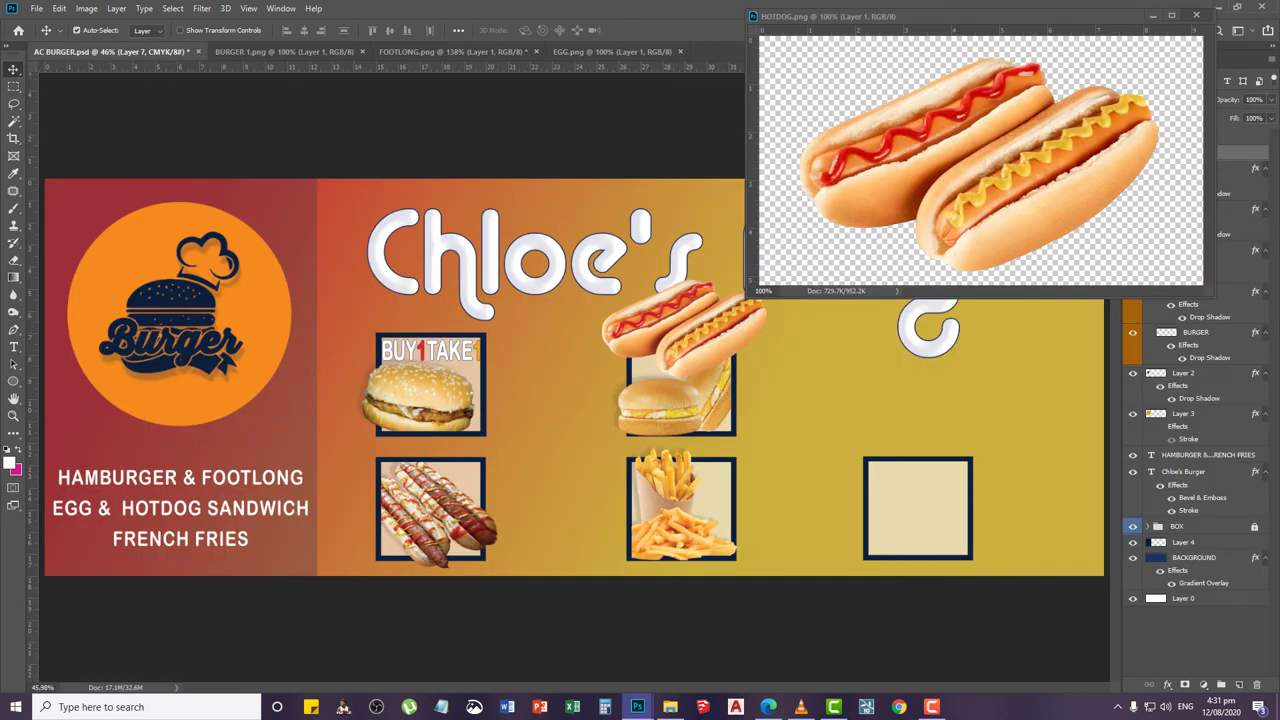
click(1196, 16)
Move the FRIES image from the middle box of the lower row to the empty box at the row's right end
right_click(733, 326)
click(758, 334)
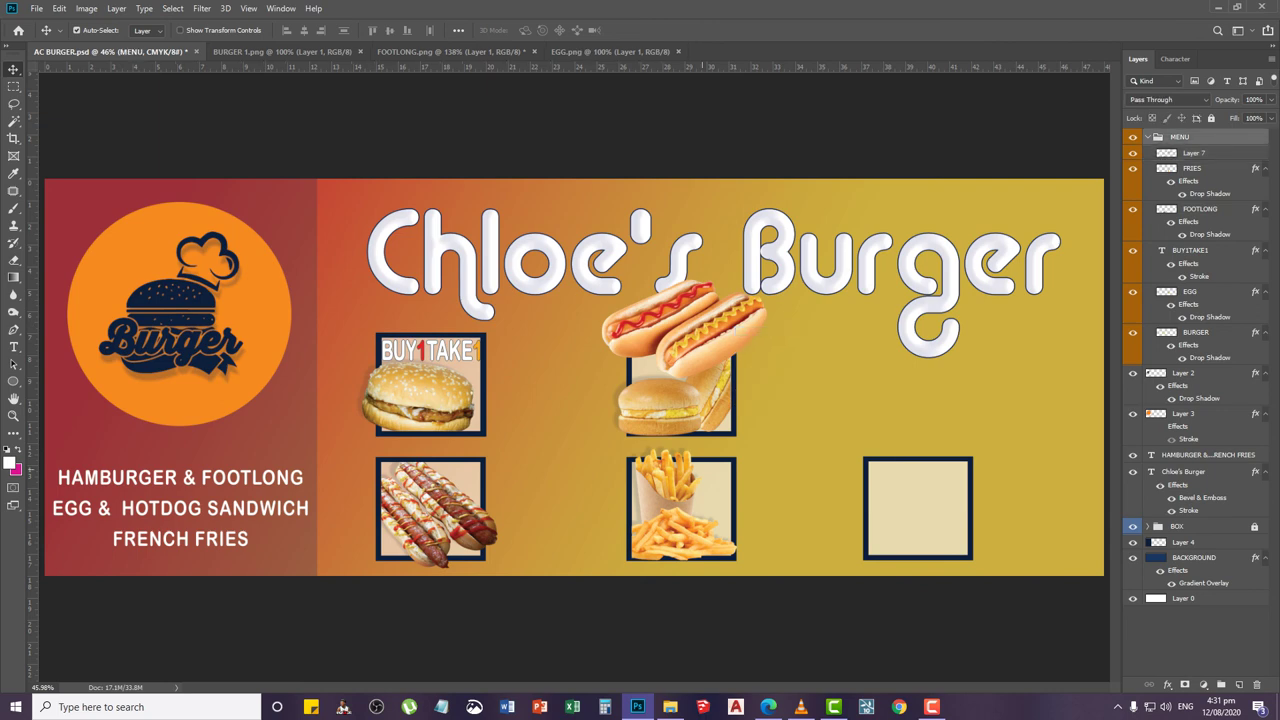
right_click(681, 493)
click(720, 500)
right_click(681, 493)
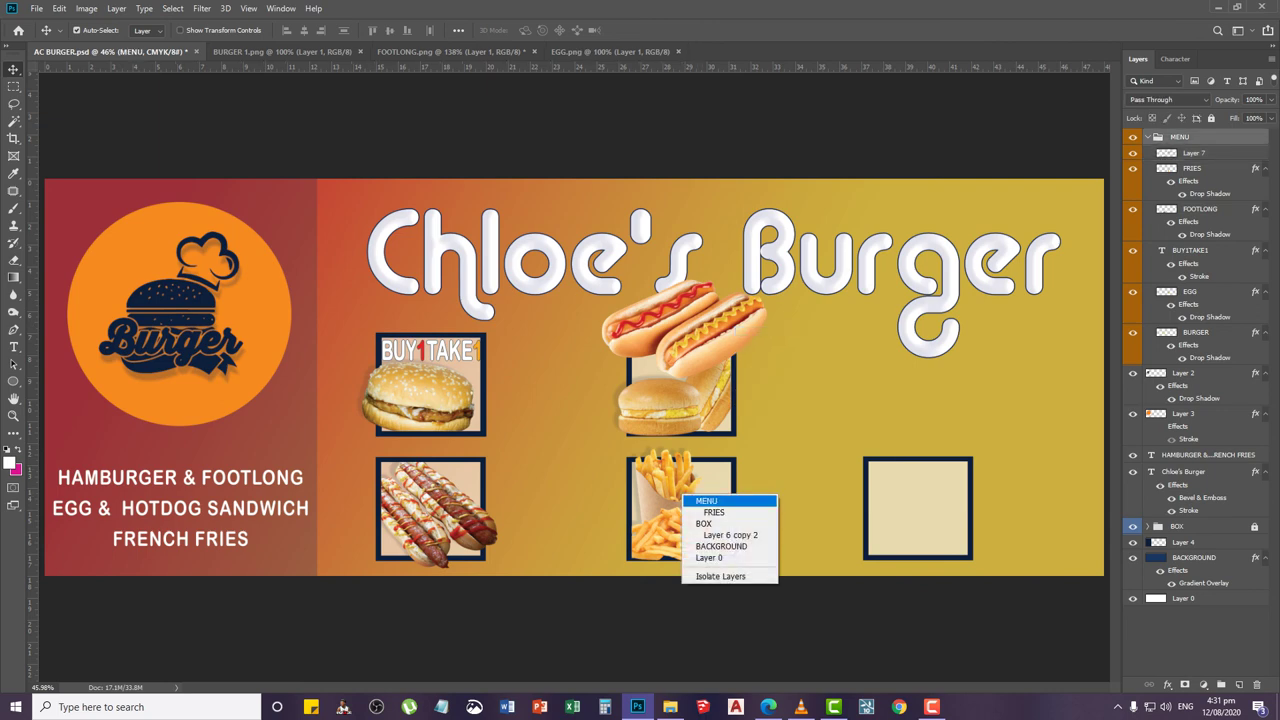
click(714, 512)
drag(683, 490, 925, 490)
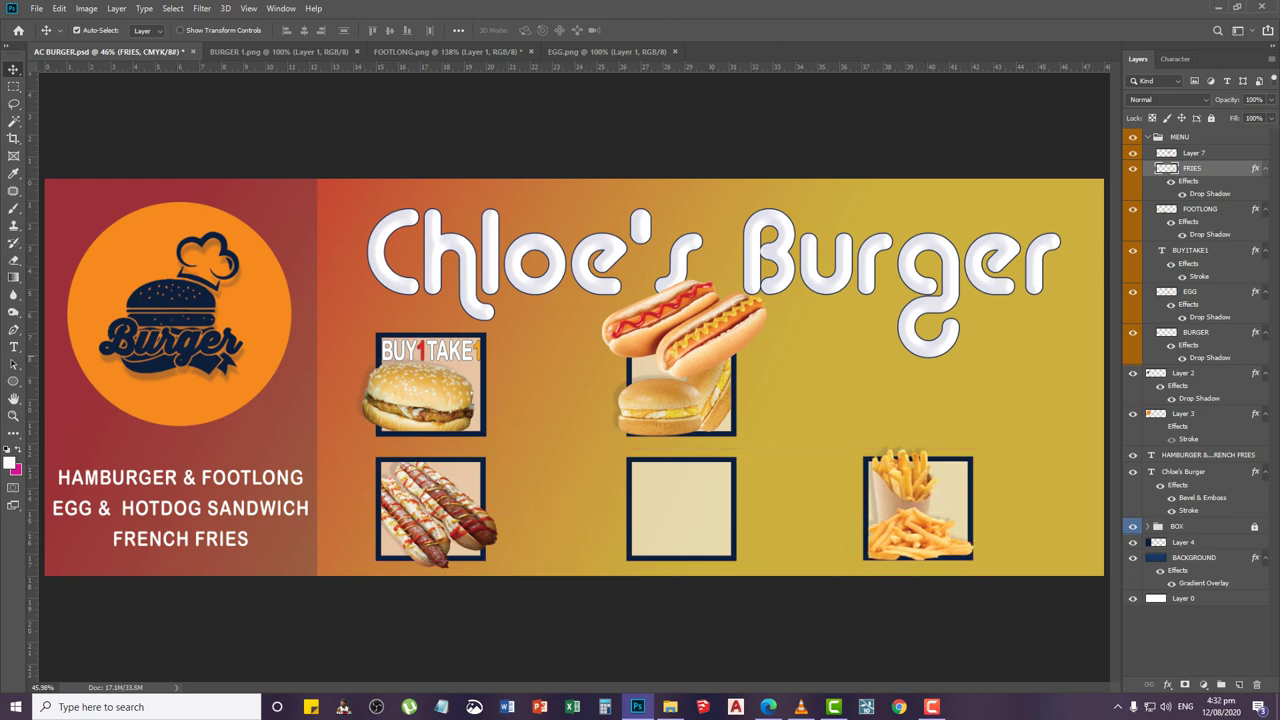
Move the hotdog image onto the empty middle box of the lower row
right_click(716, 338)
click(740, 353)
drag(745, 310, 732, 488)
Scale the hotdog image proportionally to about 90.73% and nudge it slightly right over its box
key(ctrl+t)
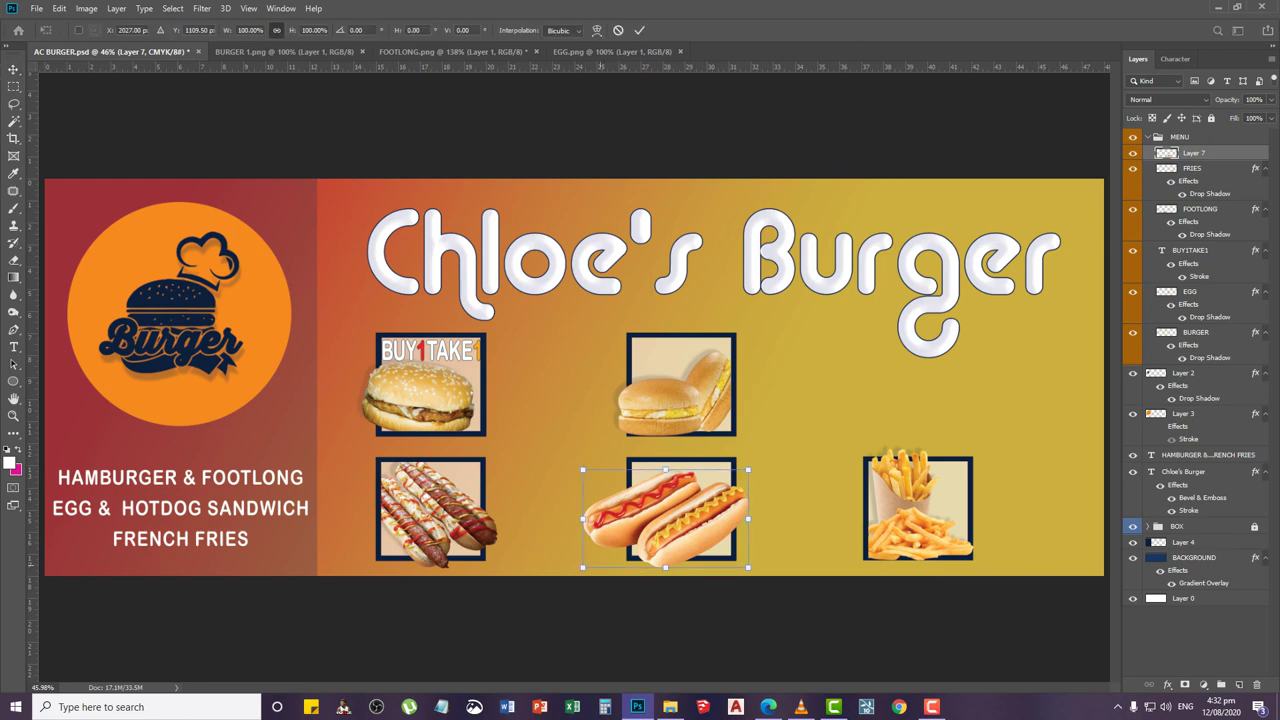
drag(582, 567, 598, 558)
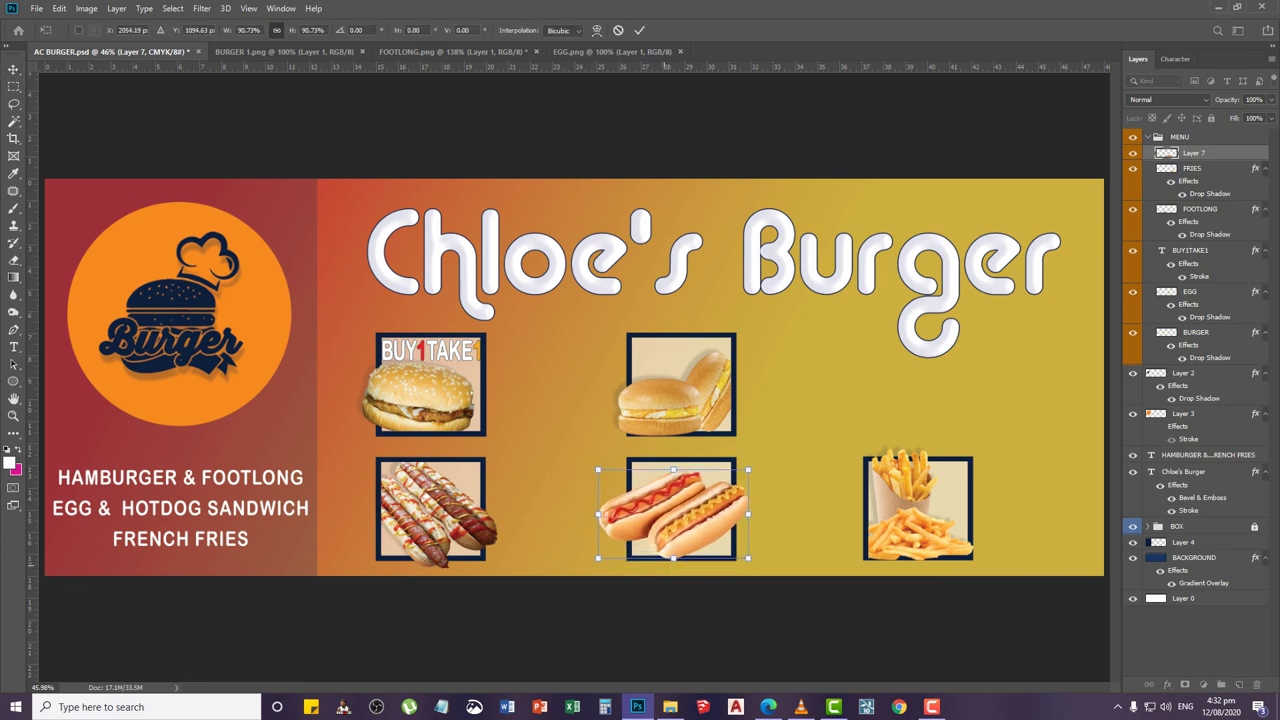
key(Right)
key(Right)
key(Right)
key(Right)
key(Right)
key(Right)
key(Right)
key(Right)
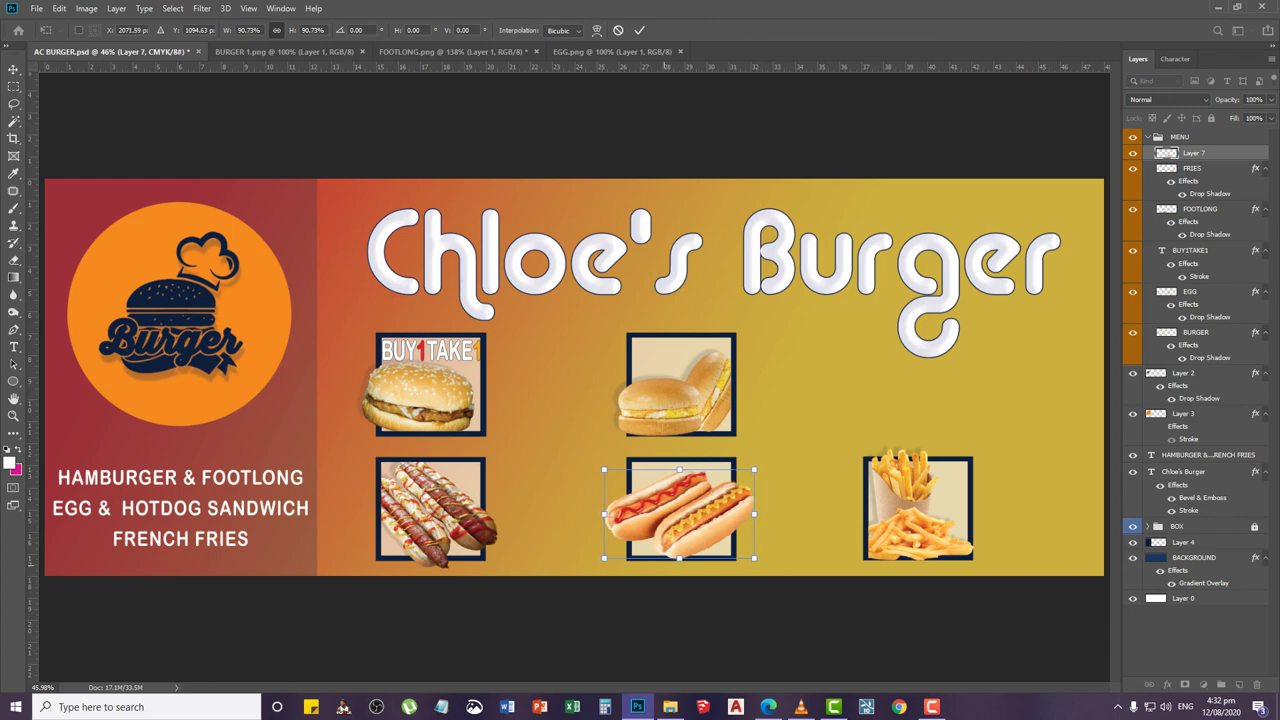
key(Return)
Rename the hotdog image's layer as HOTDOG and copy the FRIES layer's drop shadow onto it
double_click(1194, 153)
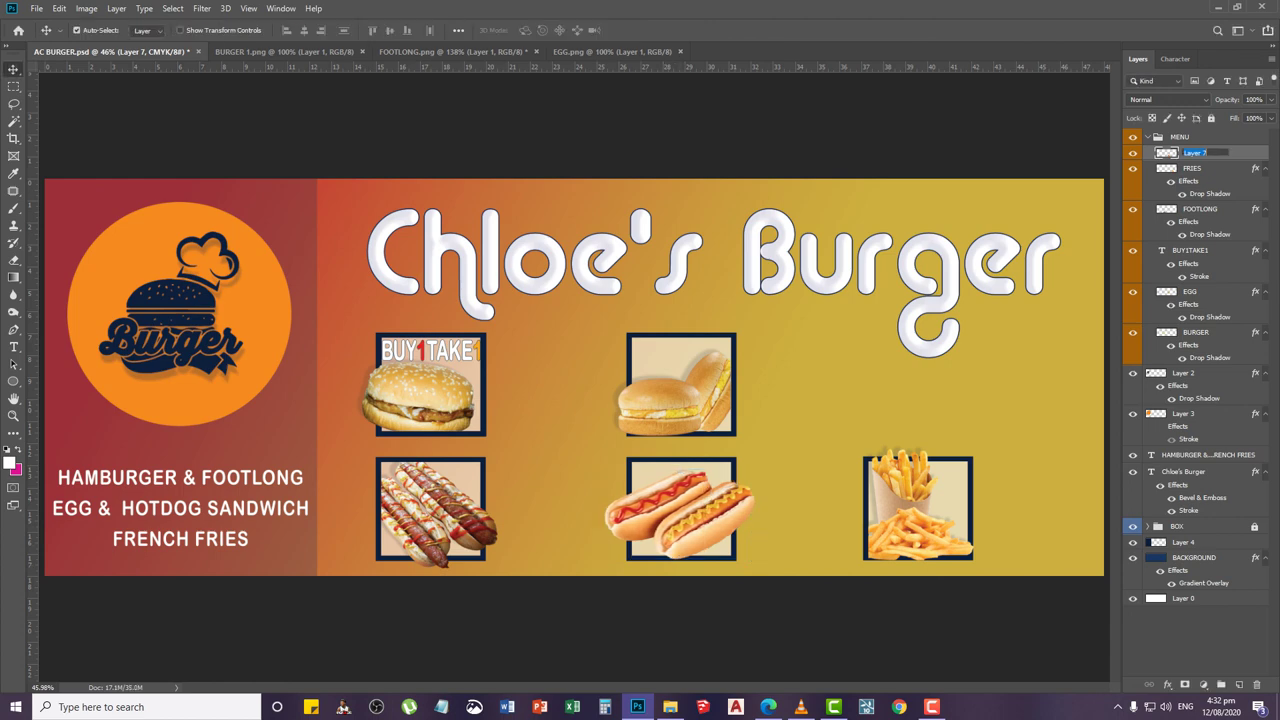
text(HOTDOG)
key(Return)
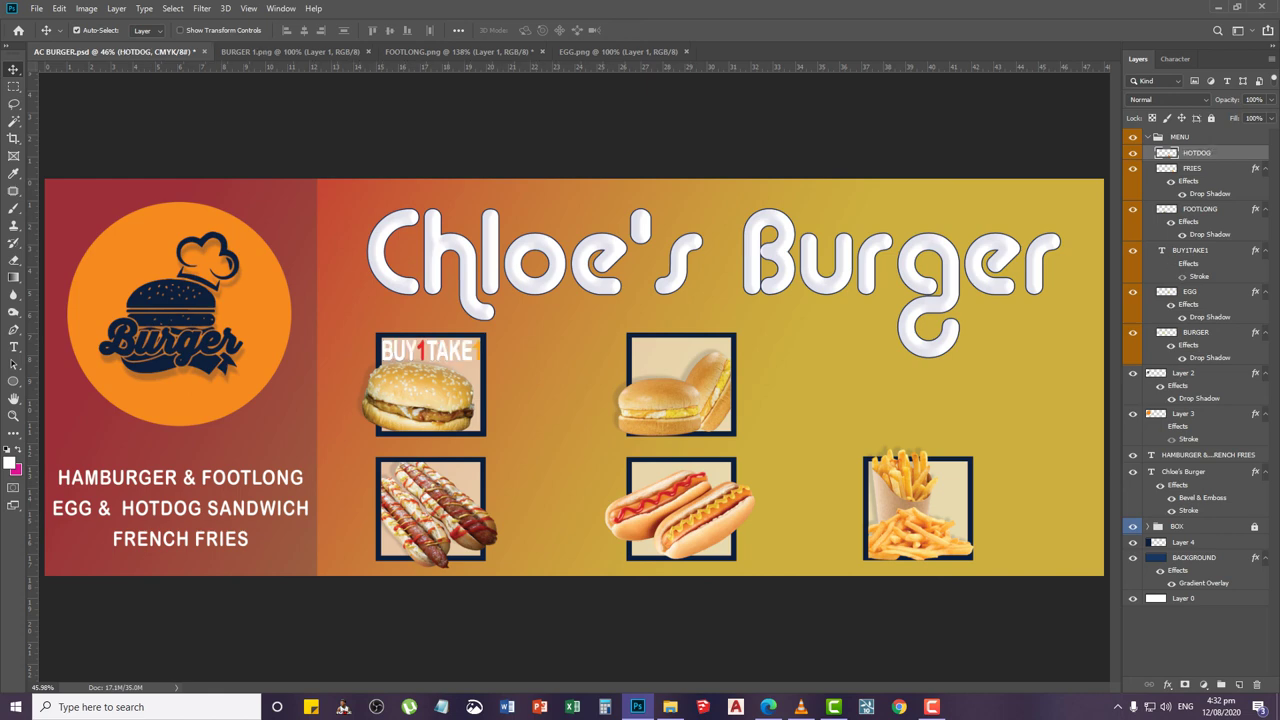
drag(1255, 168, 1249, 152)
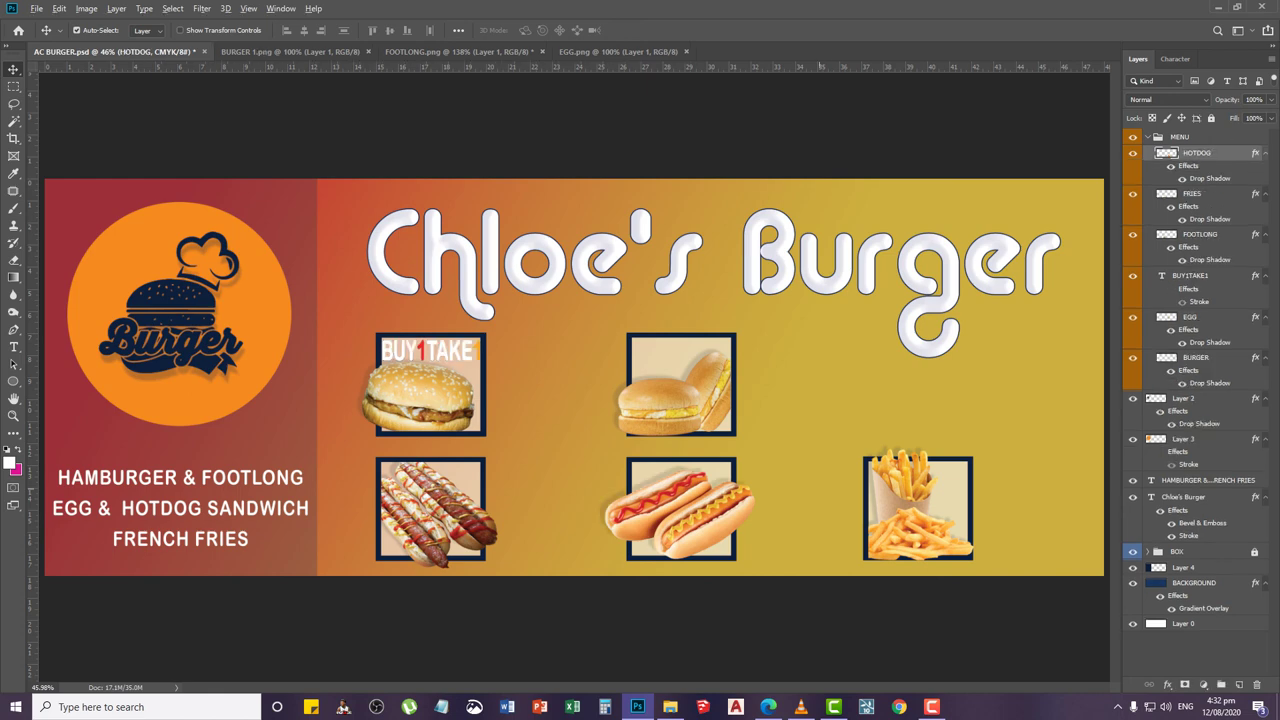
Trim off the part of the HOTDOG image that extends beyond the right inner edge of its box, using a rectangular selection
scroll(747, 546, up, 10)
click(829, 317)
key(m)
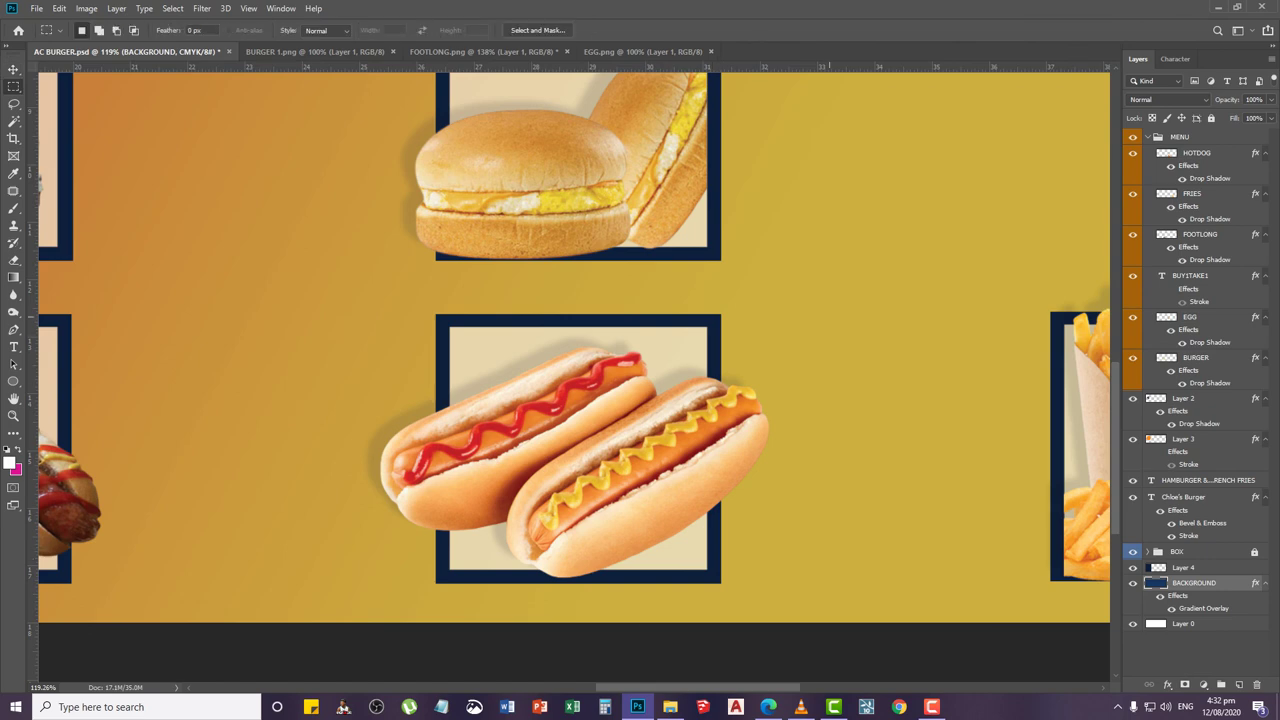
drag(829, 320, 707, 606)
key(alt+BackSpace)
key(ctrl+d)
key(ctrl+z)
click(1197, 153)
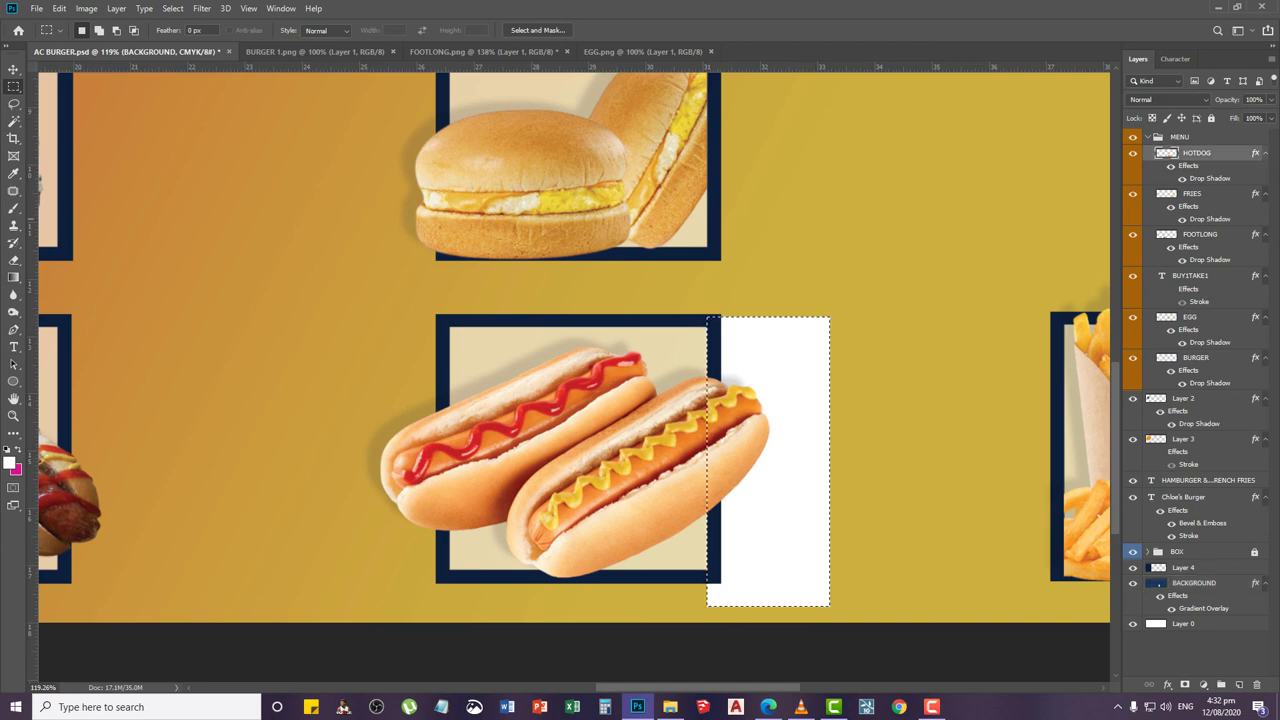
key(ctrl+z)
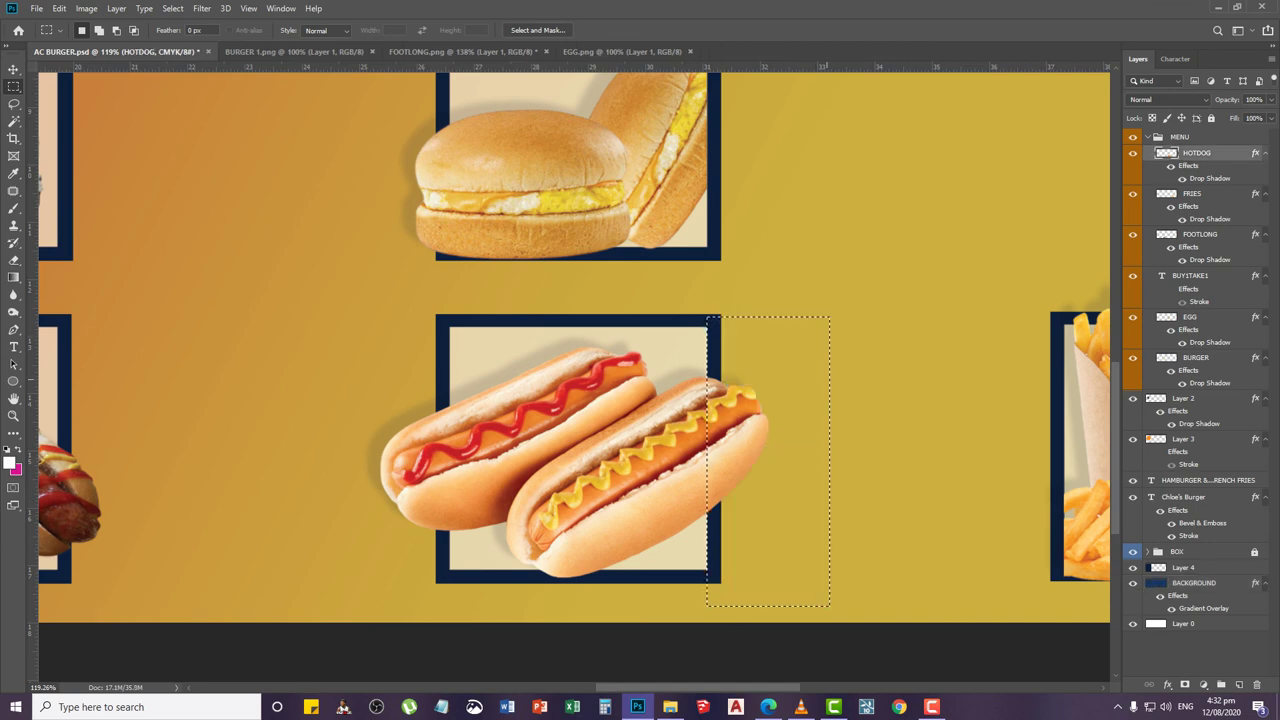
key(Delete)
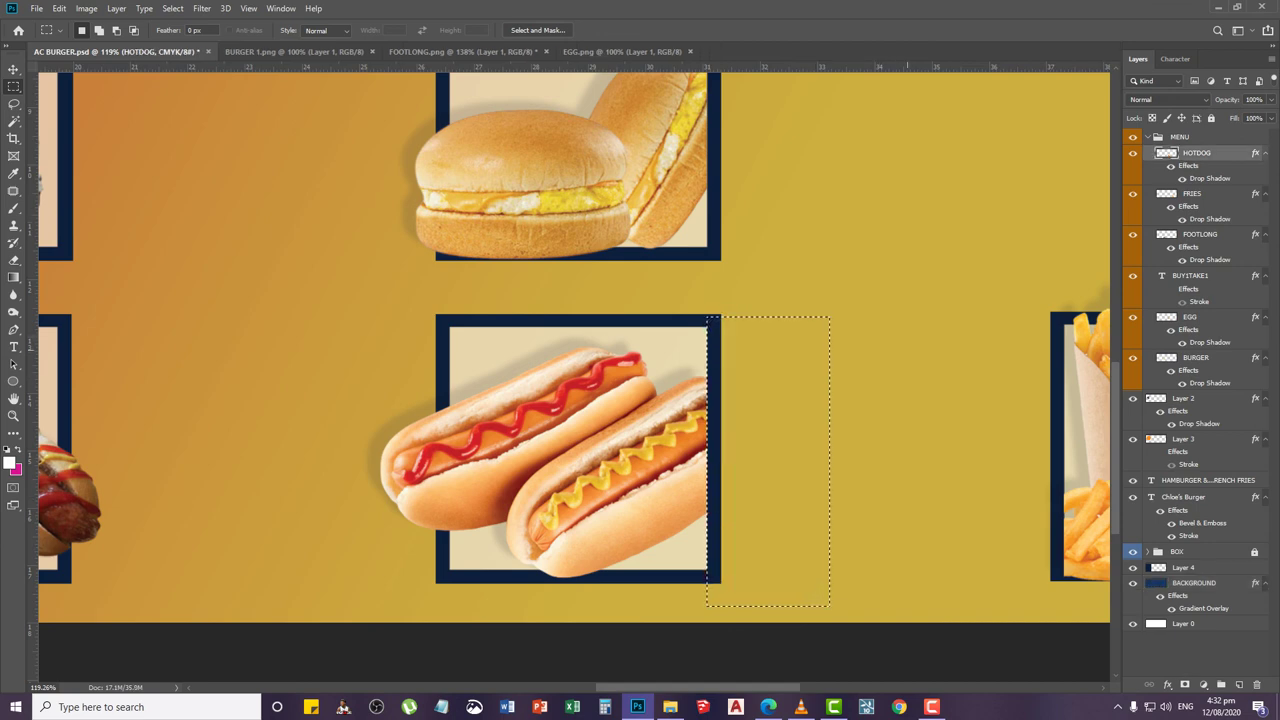
key(ctrl+d)
key(z)
key(ctrl+0)
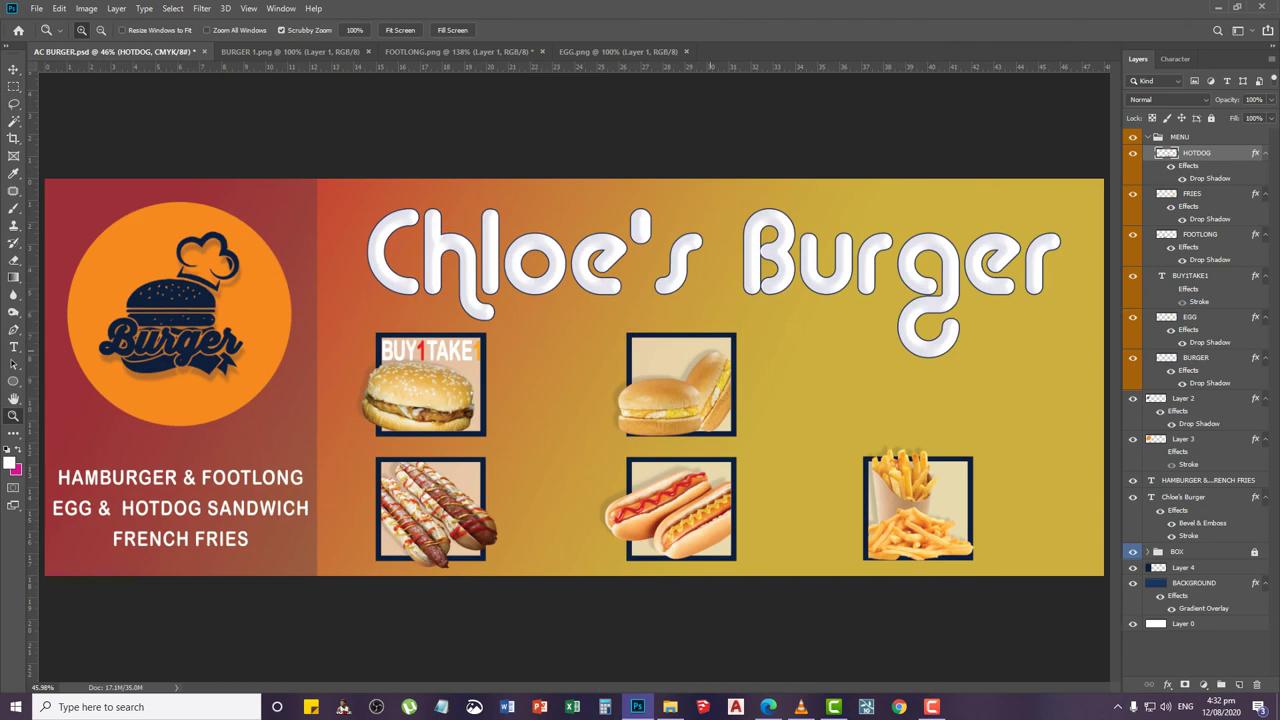
Set the BACKGROUND layer's gradient overlay opacity to about 93%
click(13, 70)
scroll(662, 302, down, 1)
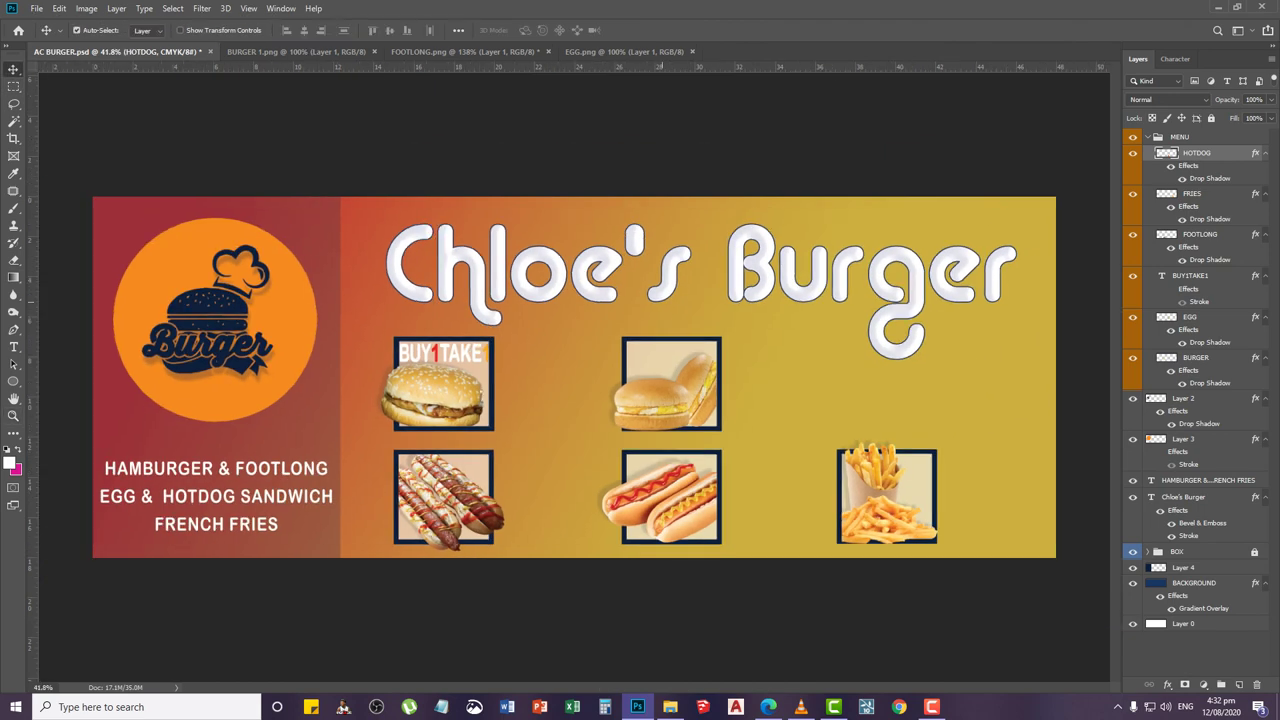
right_click(915, 380)
click(950, 385)
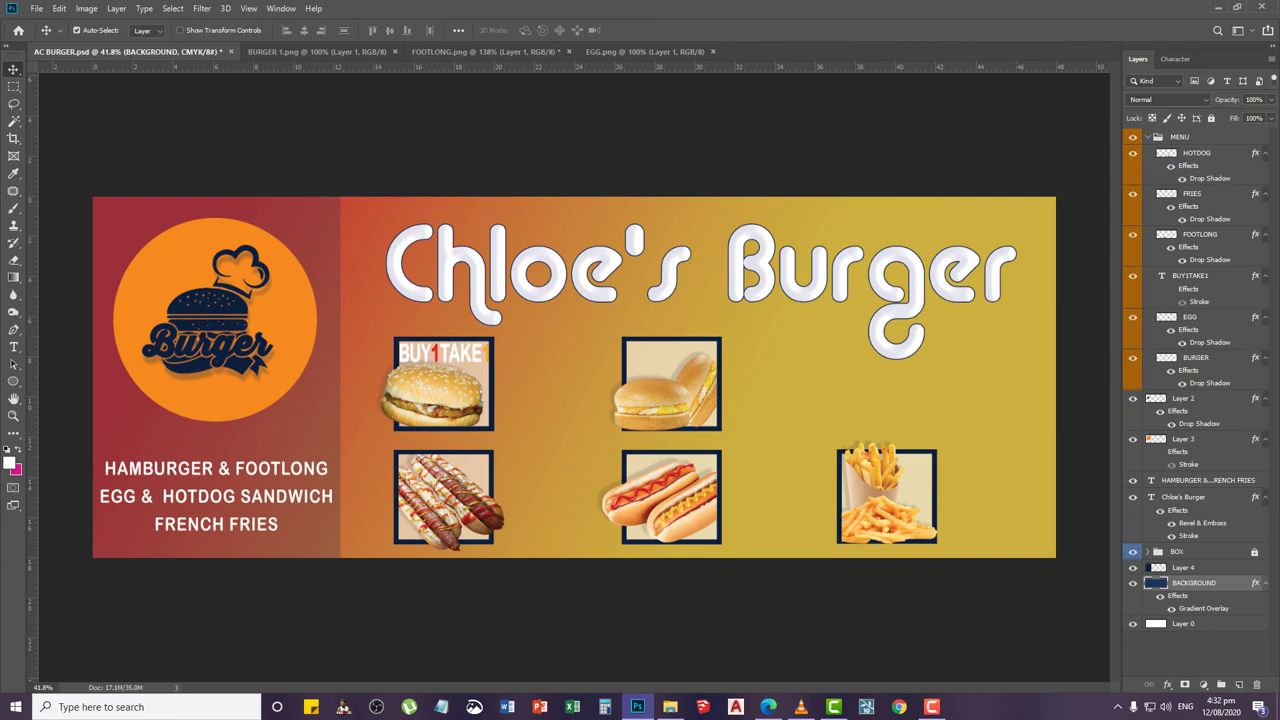
double_click(1203, 608)
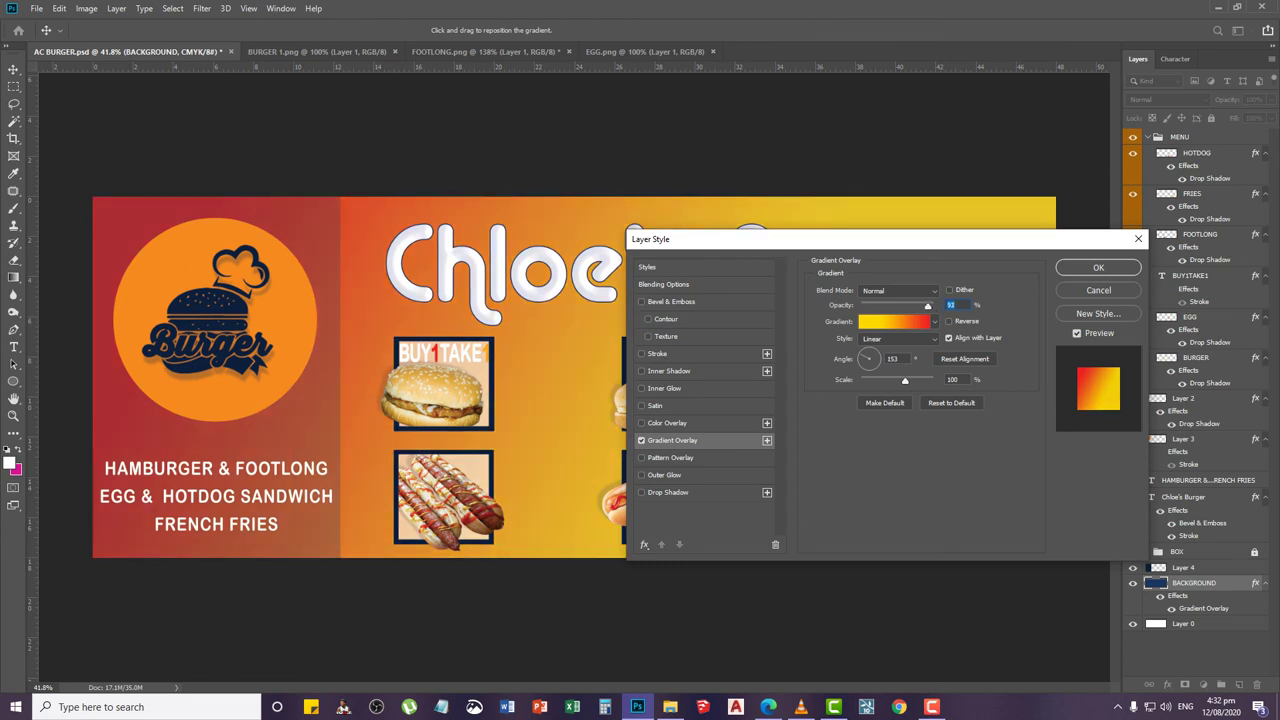
key(Up)
click(1098, 267)
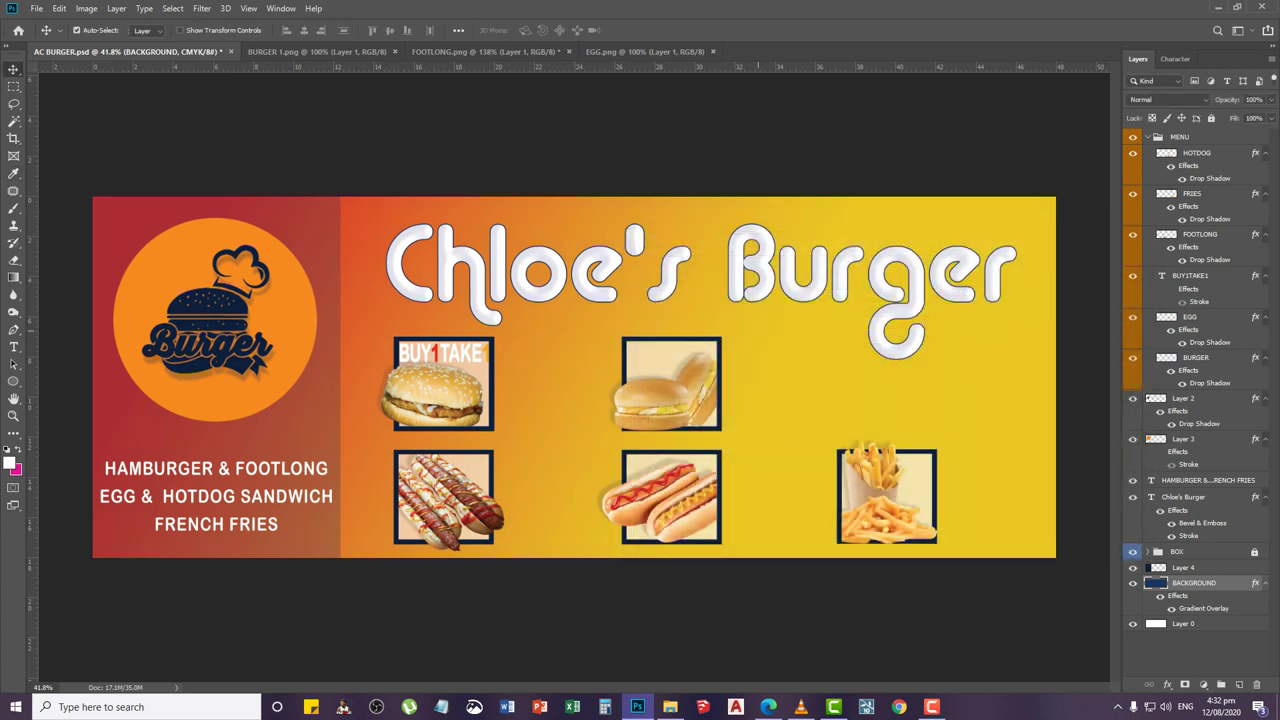
Save the AC BURGER.psd document
key(z)
right_click(759, 334)
click(796, 340)
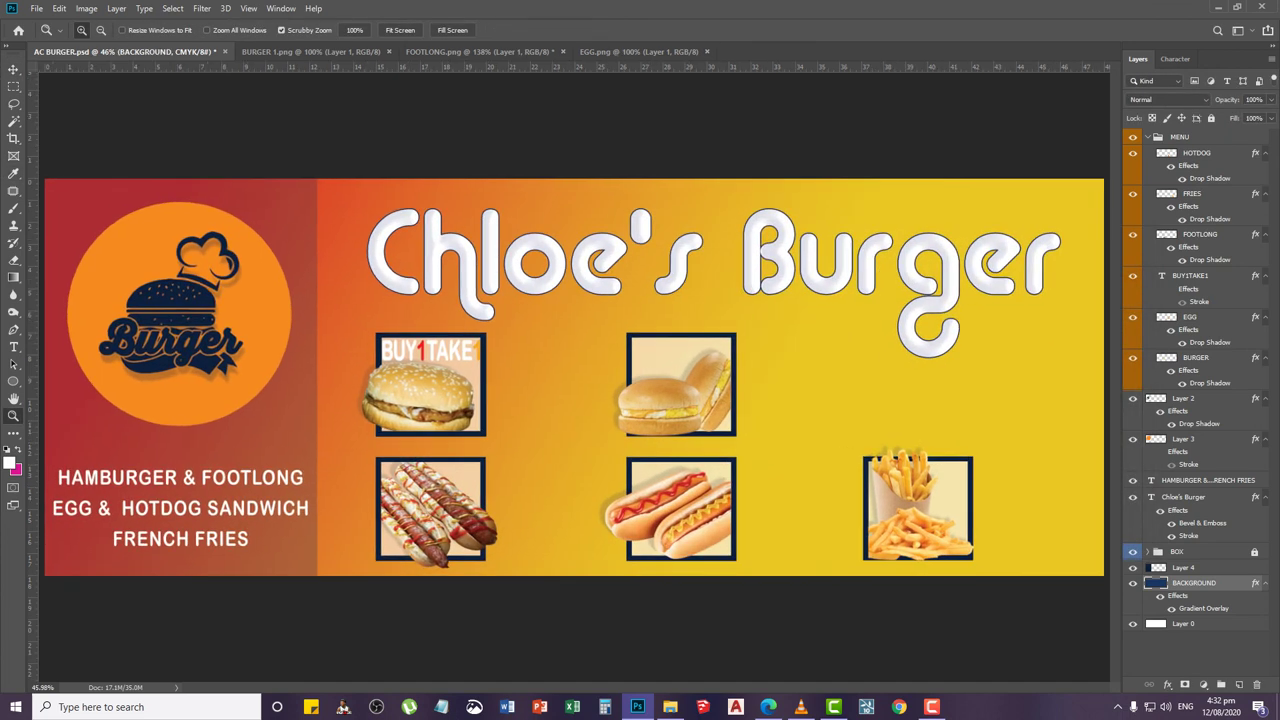
key(v)
click(559, 341)
key(ctrl+s)
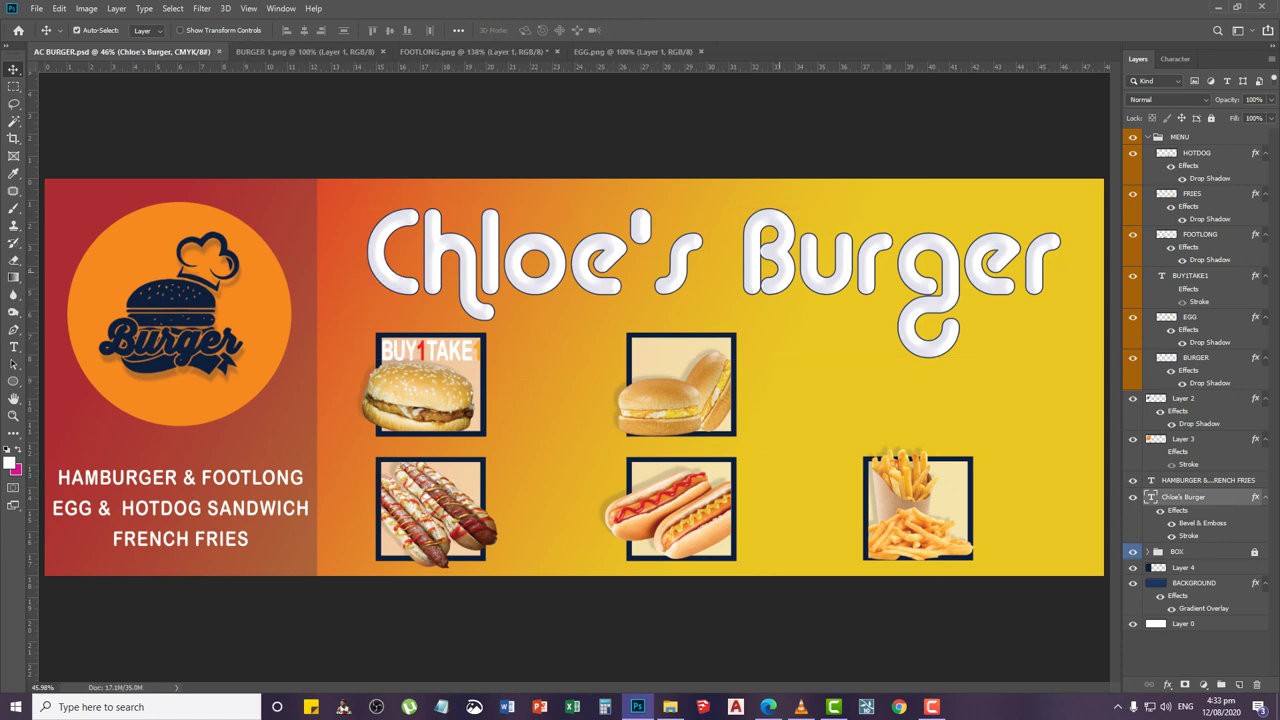
Nudge the Chloe's Burger title text slightly upward
right_click(780, 274)
click(811, 280)
key(Up)
key(Up)
key(Up)
key(Up)
key(Up)
key(Up)
key(Up)
key(Up)
key(Up)
key(Up)
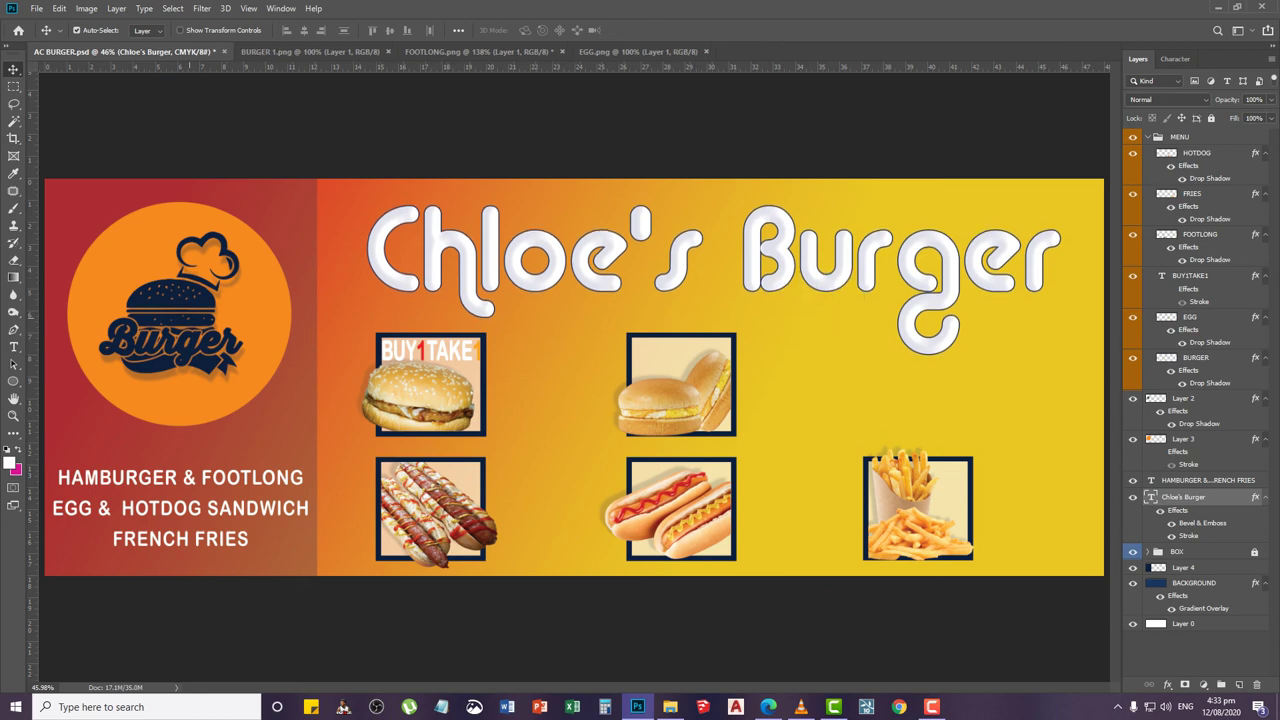
Outline the chef hat in the logo on Layer 2 with the Polygonal Lasso and copy it to a new layer
right_click(203, 300)
click(231, 305)
key(l)
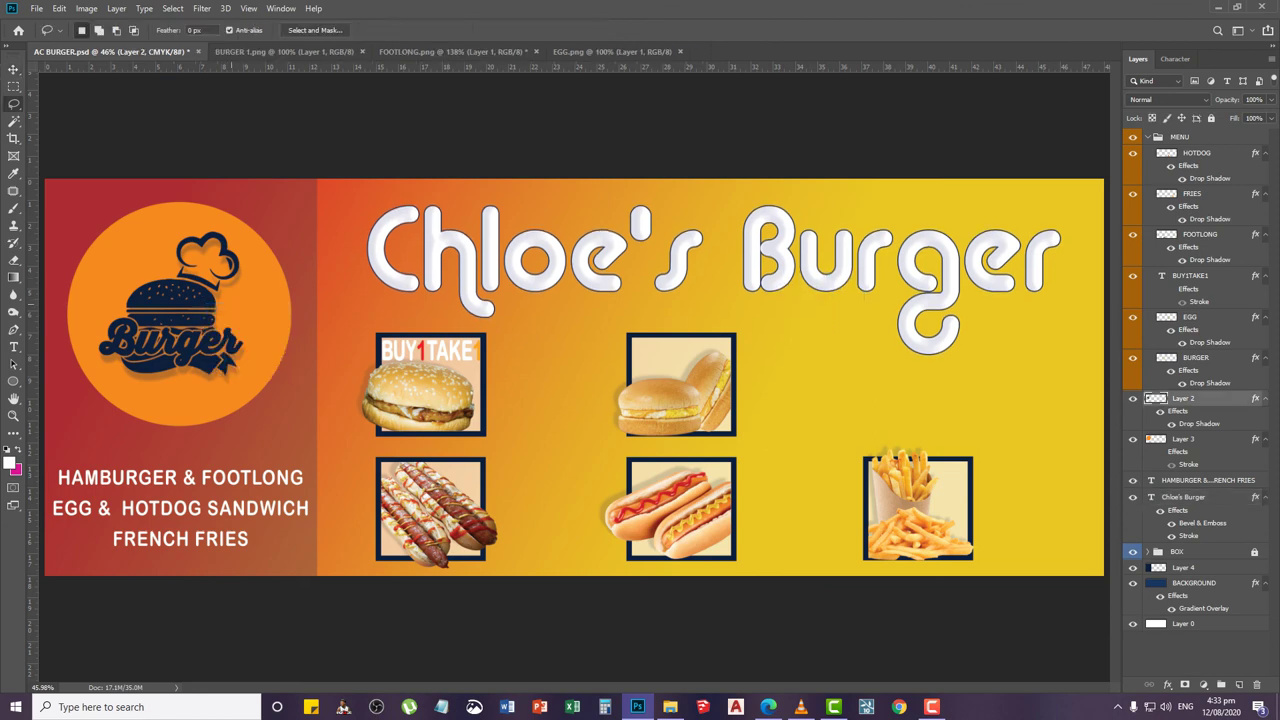
scroll(158, 256, up, 2)
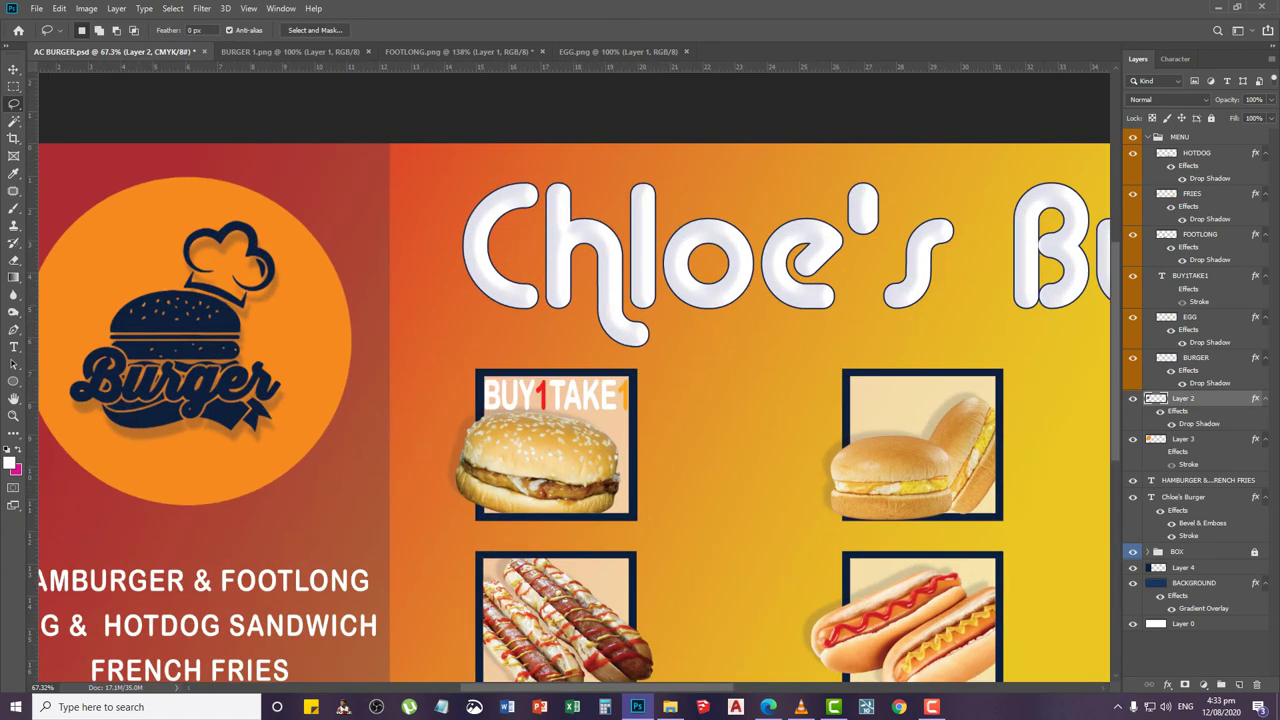
right_click(14, 104)
click(72, 117)
scroll(165, 187, down, 2)
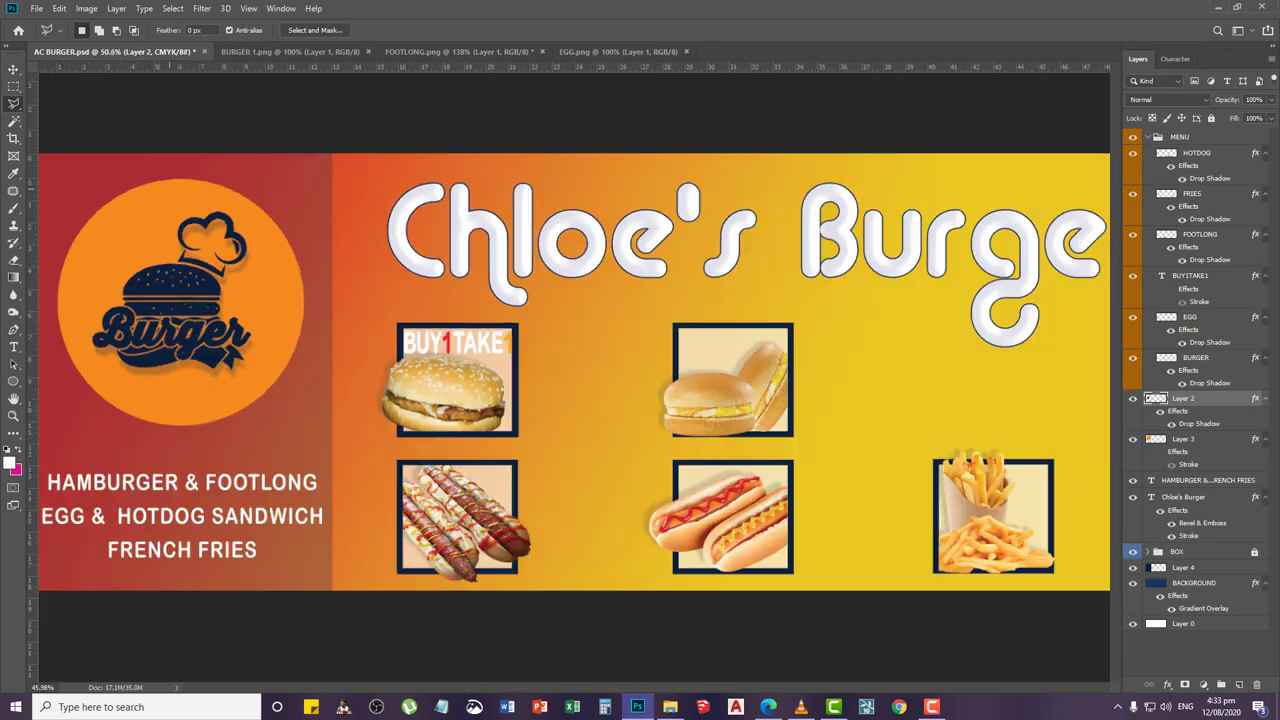
scroll(376, 394, down, 1)
scroll(227, 262, up, 5)
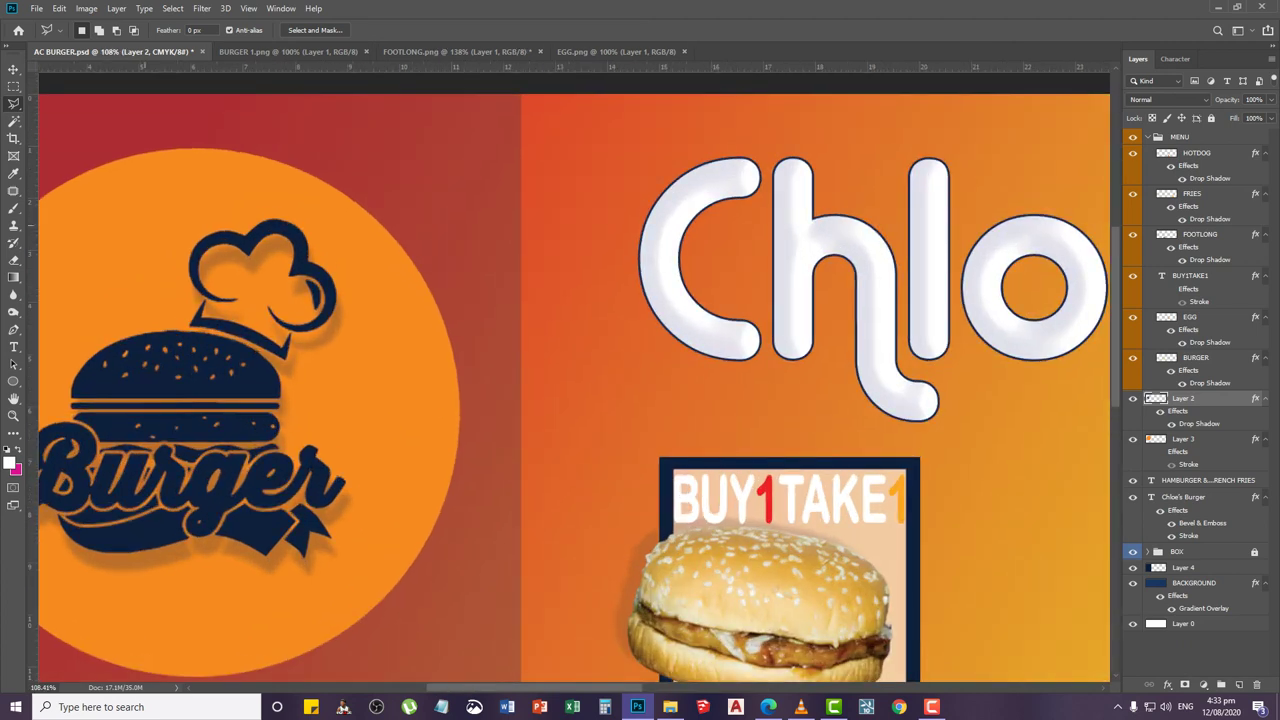
click(275, 198)
click(350, 255)
double_click(338, 377)
click(223, 185)
click(338, 233)
click(378, 340)
click(330, 386)
click(172, 324)
click(160, 258)
double_click(170, 200)
key(ctrl+j)
key(v)
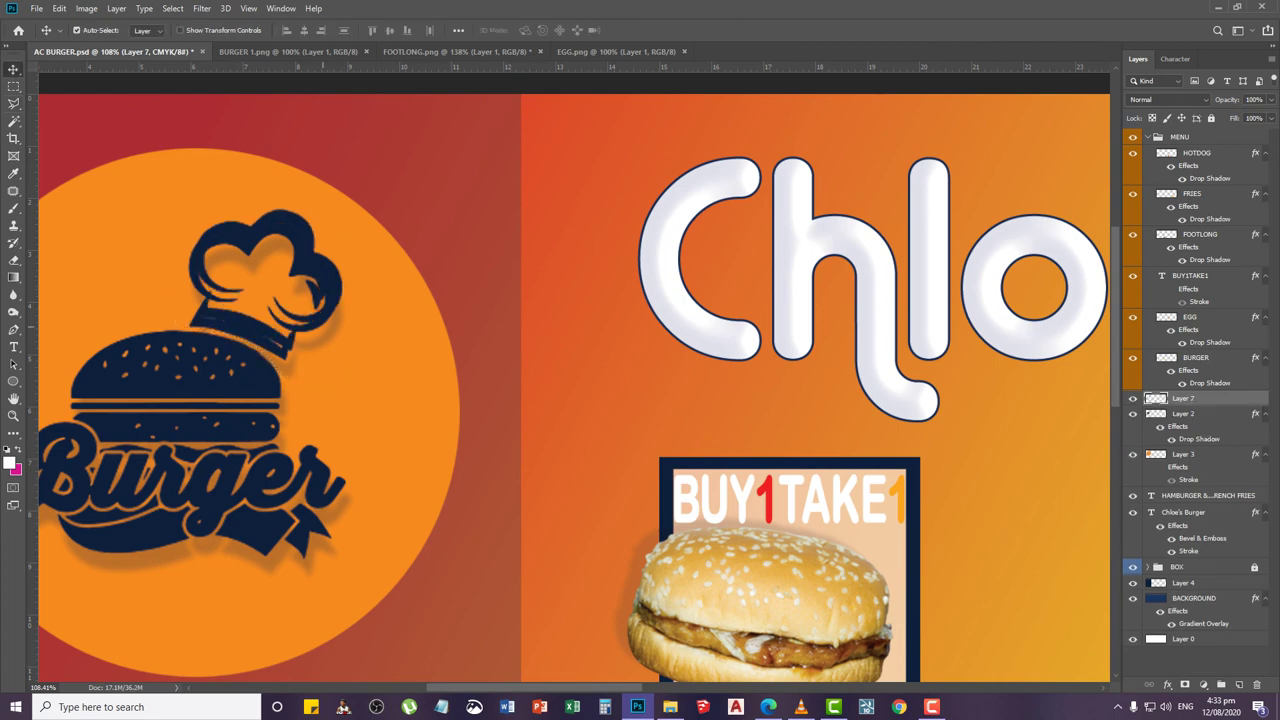
Move the copied chef hat above the letter g of "Burger" in the title
key(ctrl+0)
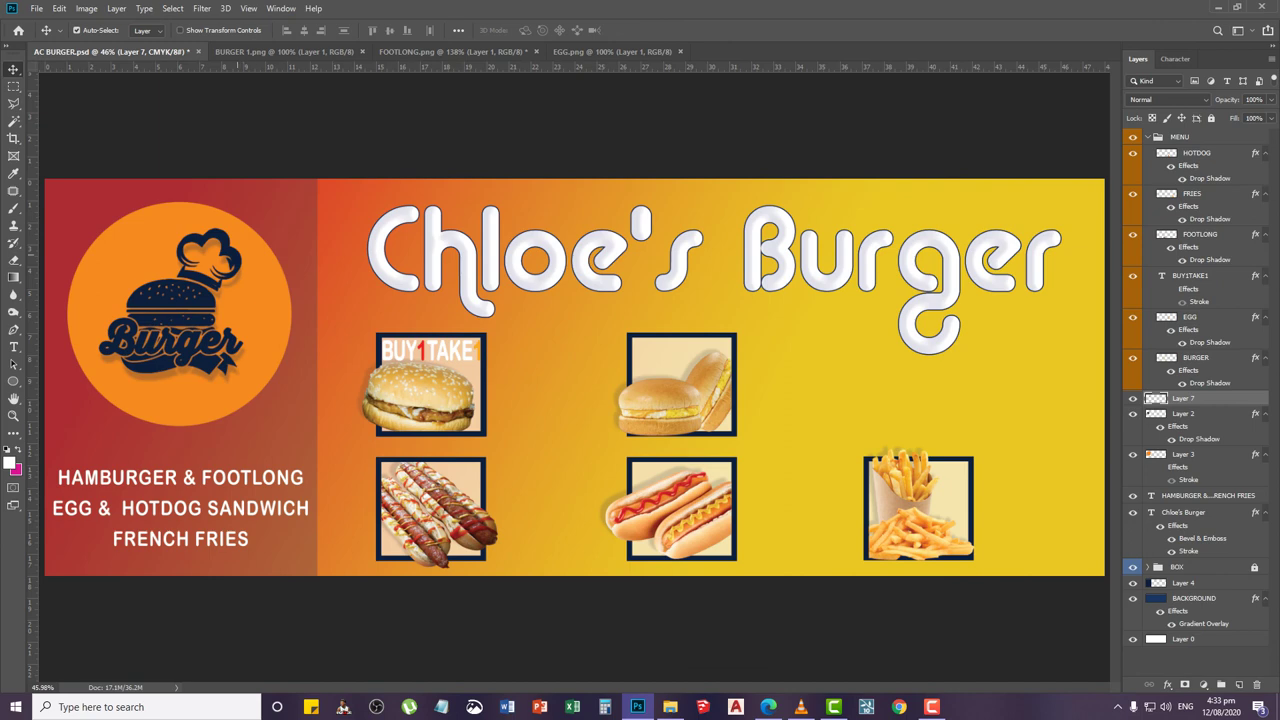
drag(233, 220, 974, 205)
scroll(1040, 188, up, 8)
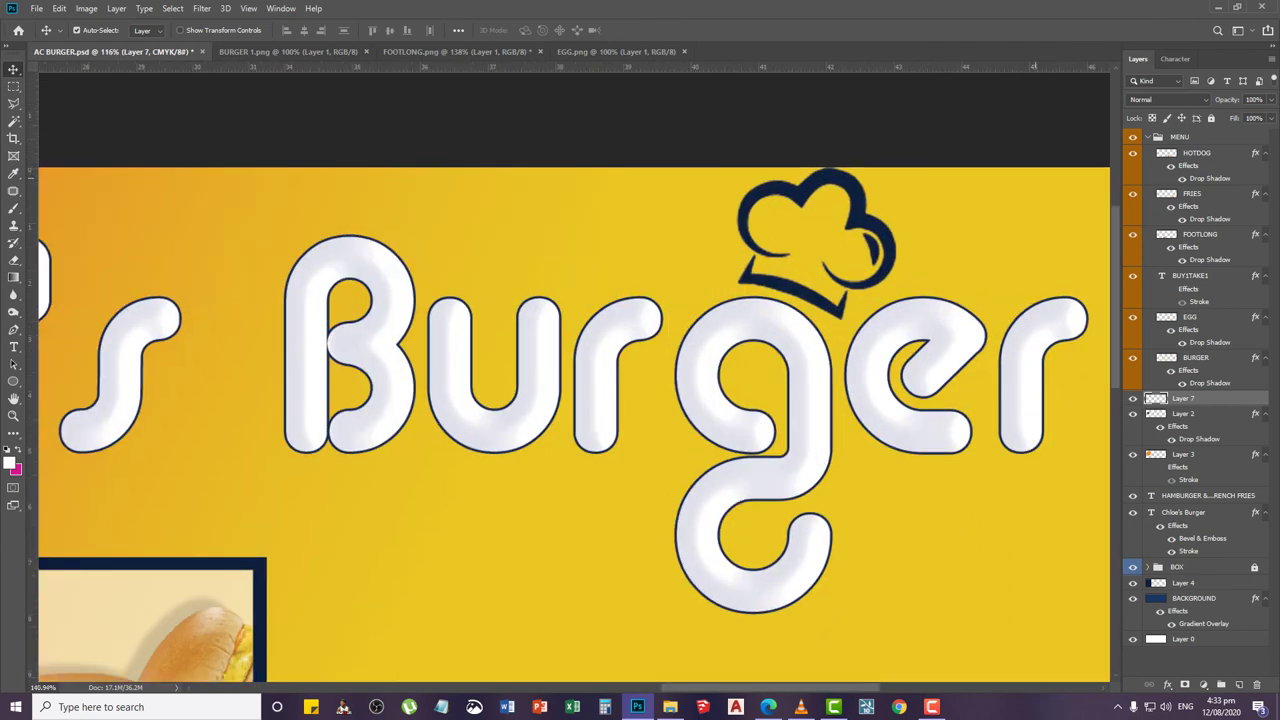
Scale the copied chef hat proportionally to about 79.36% and rotate it about 12.5° clockwise
key(ctrl+t)
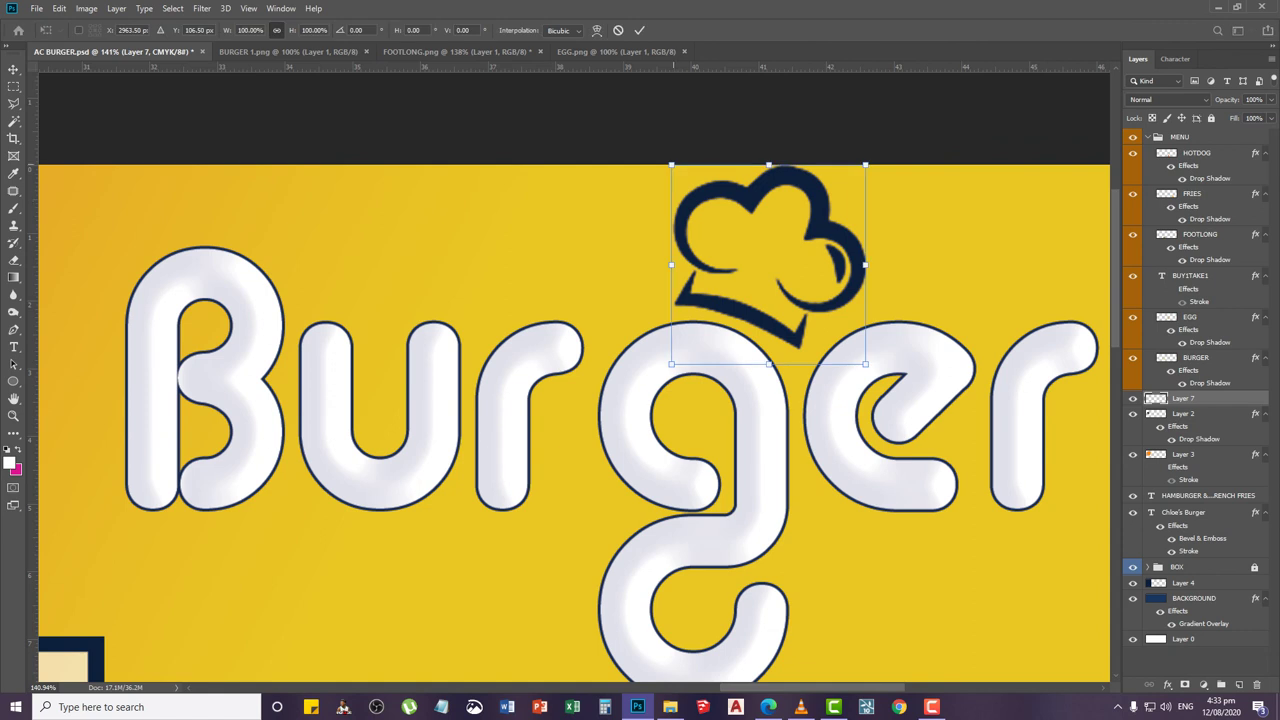
drag(671, 164, 712, 205)
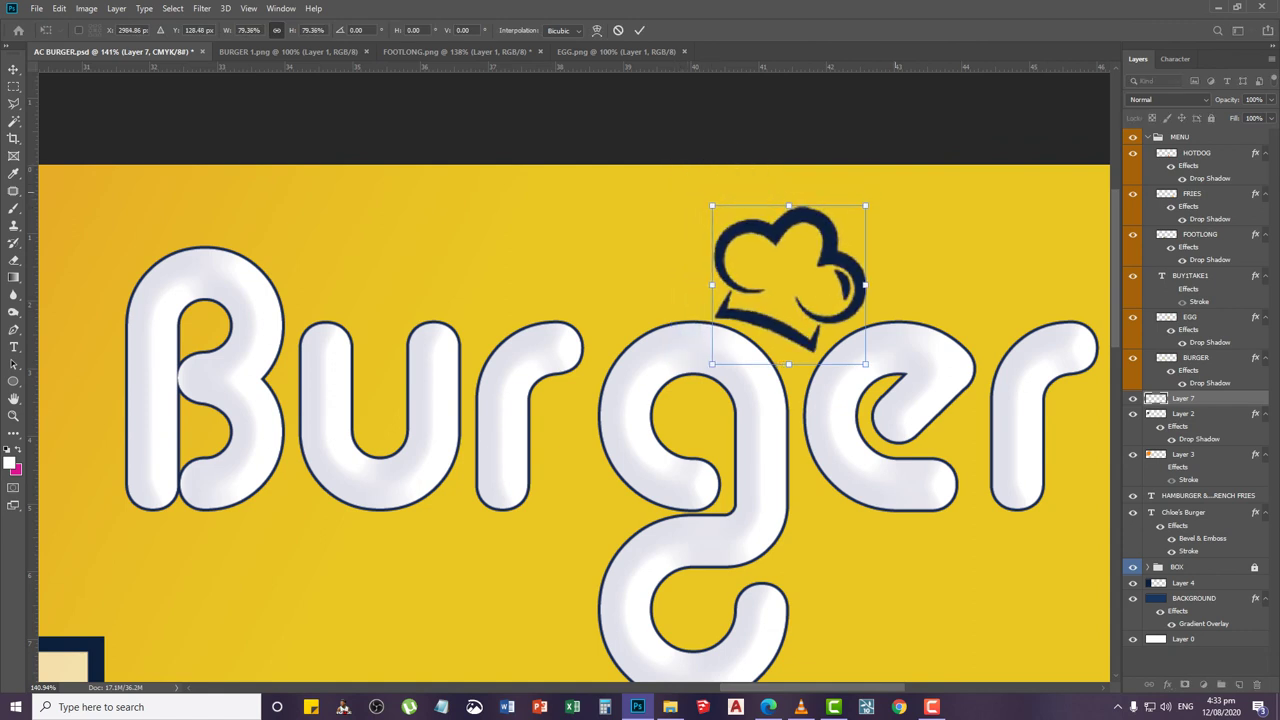
drag(885, 172, 915, 196)
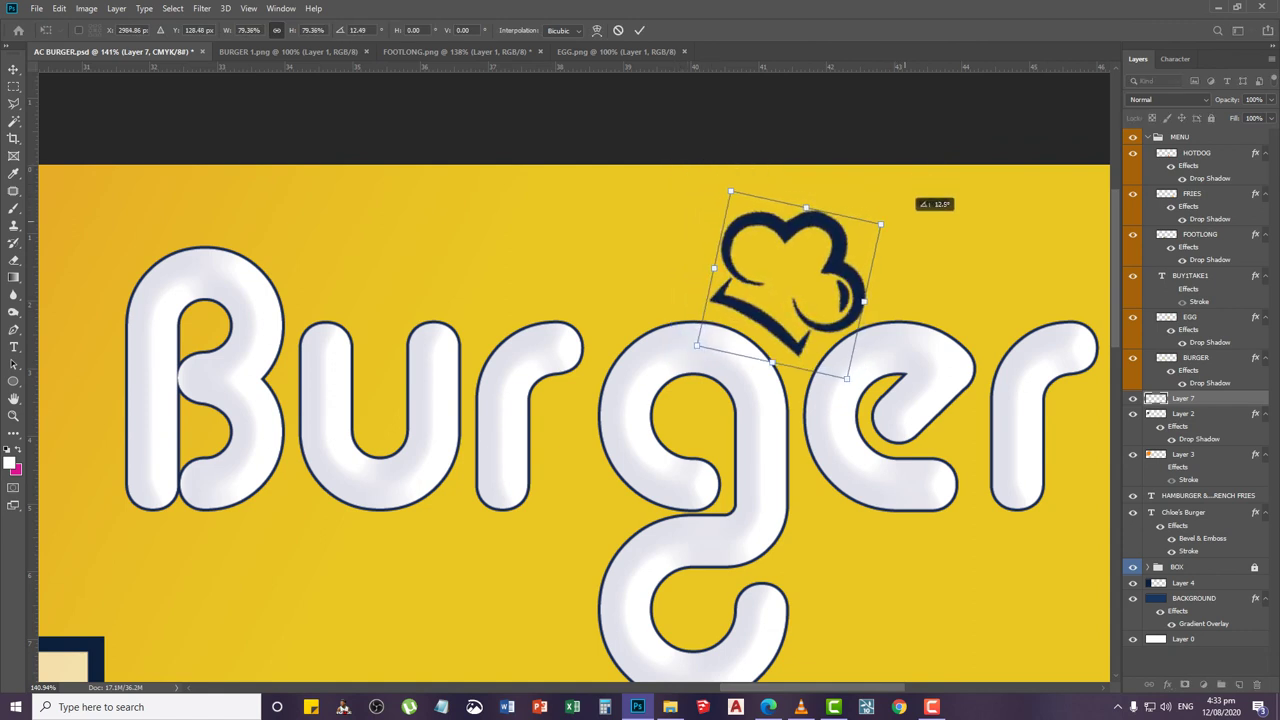
key(Return)
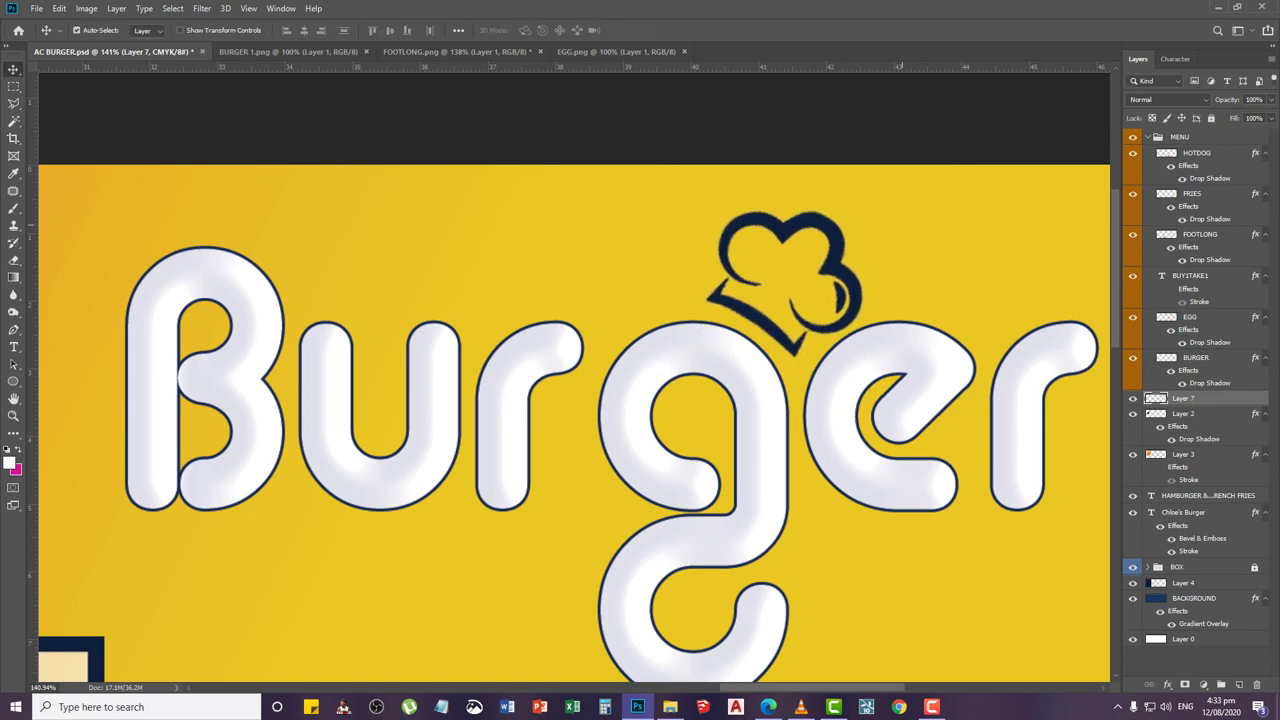
Rotate the copied chef hat slightly counterclockwise and nudge it left and up above the letter g of "Burger"
key(ctrl+t)
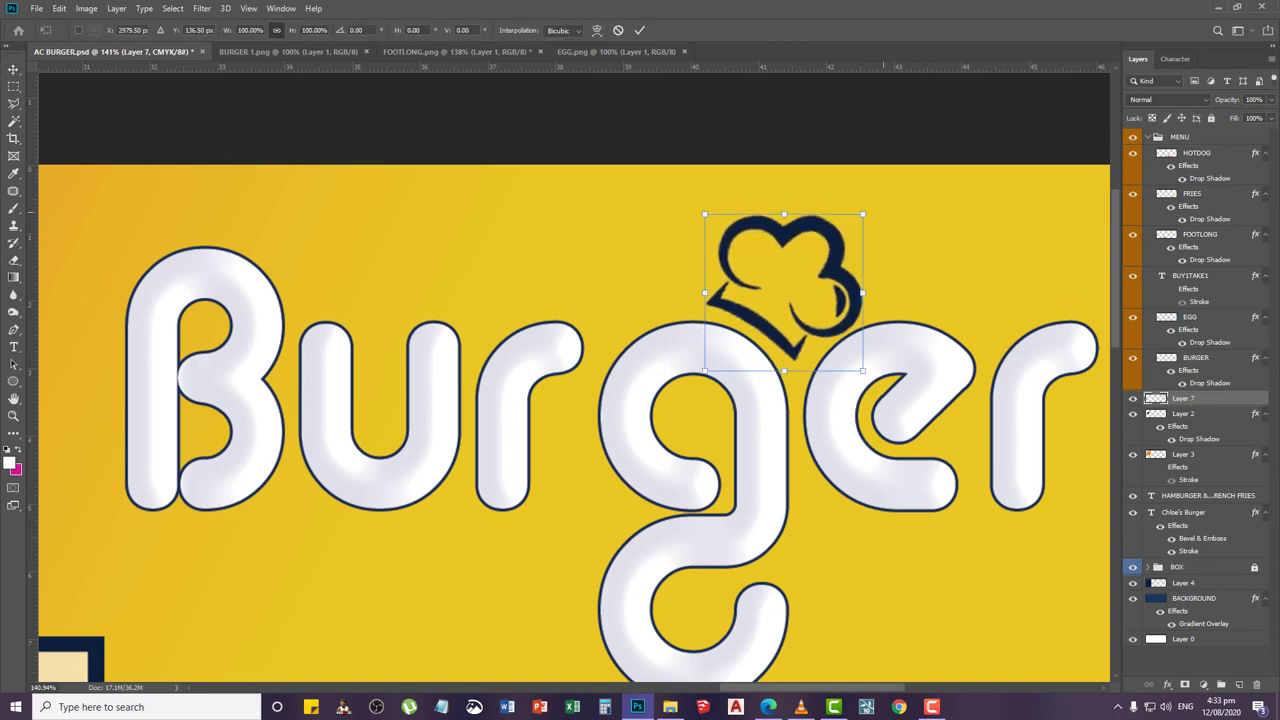
drag(895, 200, 893, 197)
key(Return)
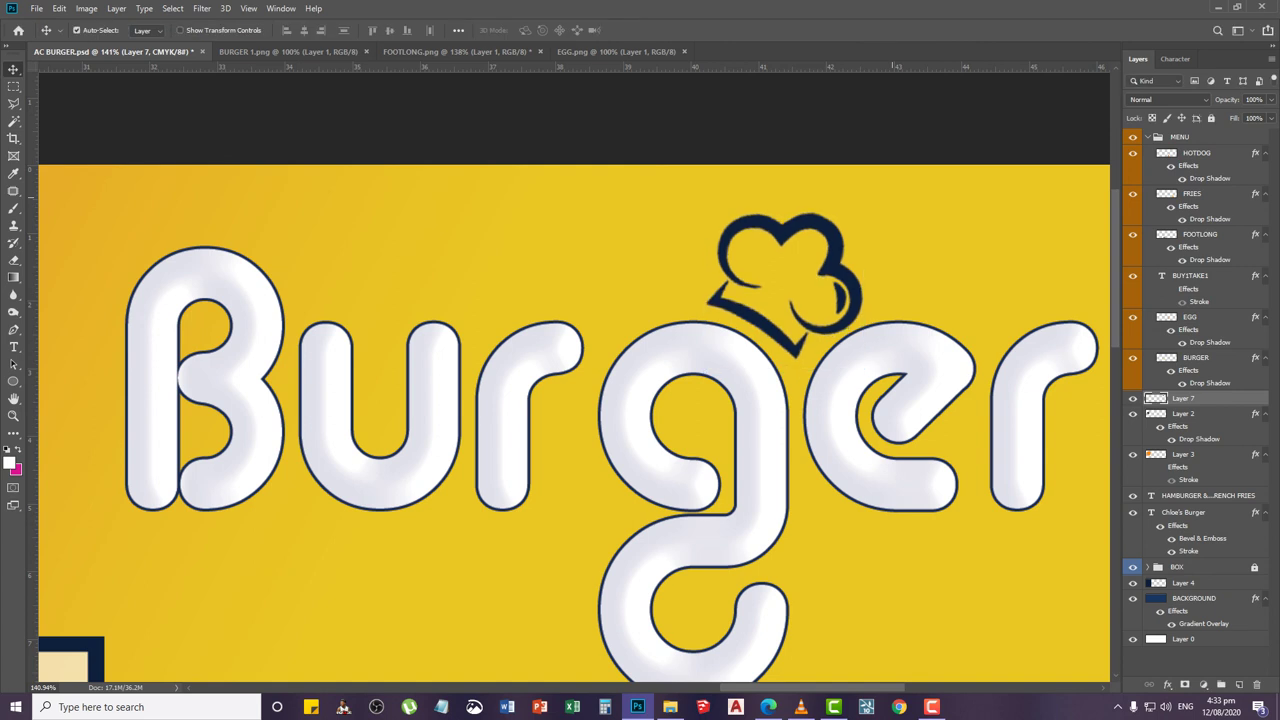
key(Left)
key(Left)
key(Left)
key(Left)
key(Left)
key(Left)
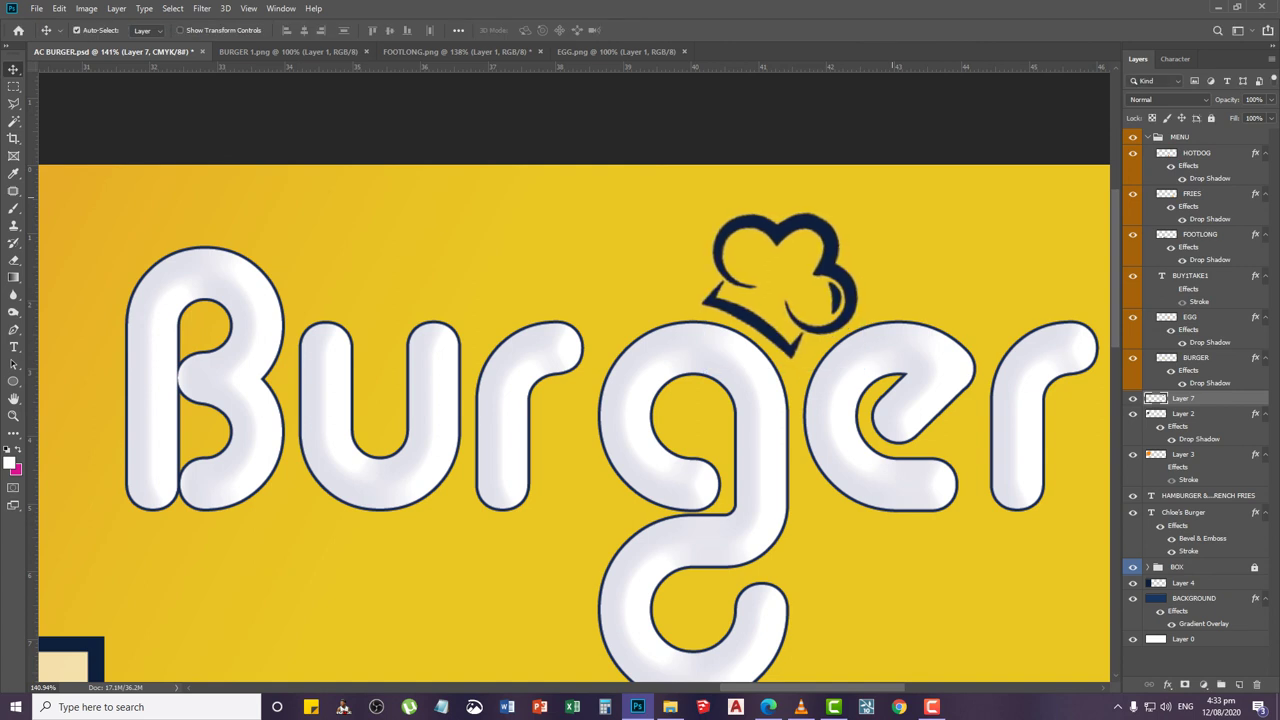
key(Up)
key(ctrl+t)
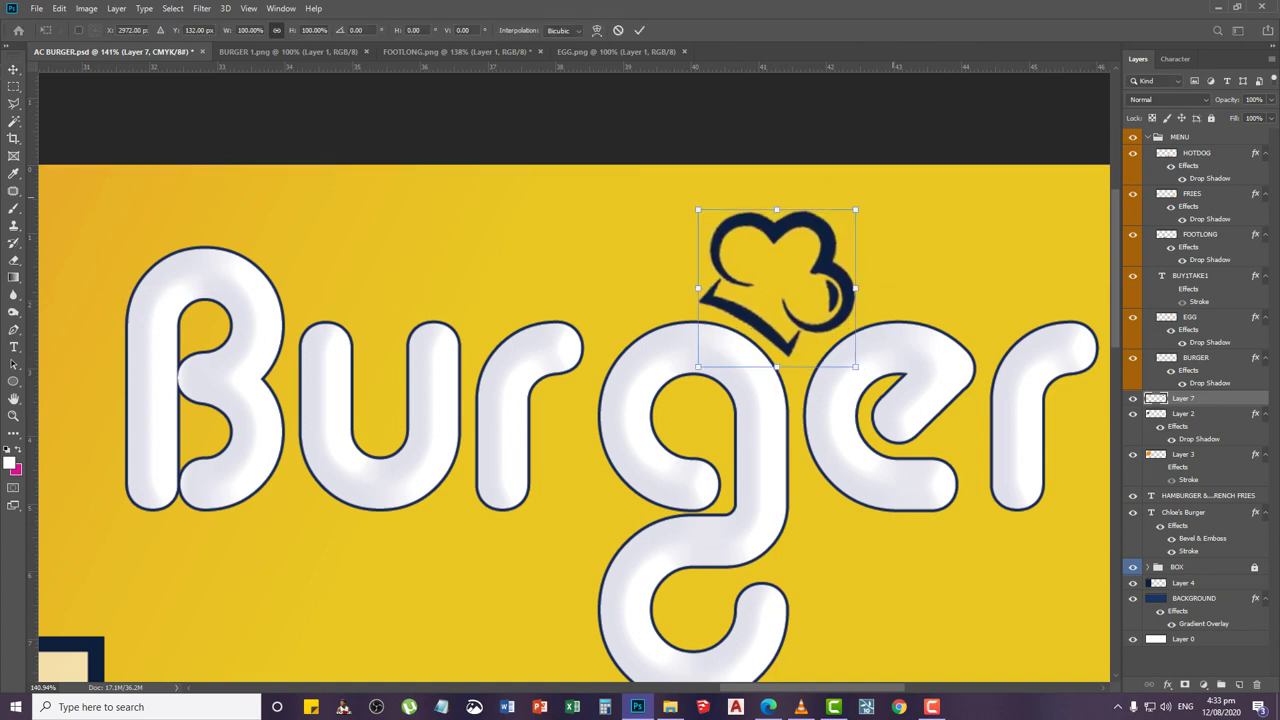
drag(912, 188, 908, 182)
key(Return)
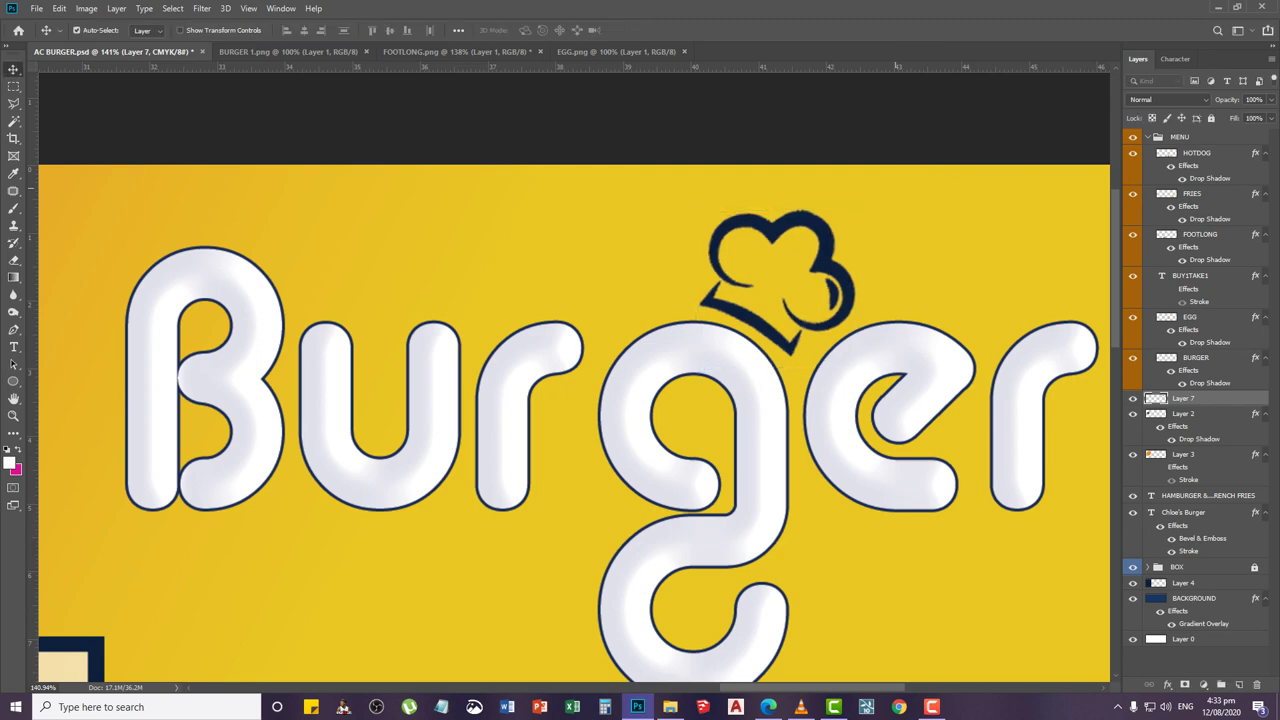
Copy the Drop Shadow effect from Layer 2 to the chef hat on Layer 7
scroll(850, 275, down, 10)
scroll(575, 377, down, 1)
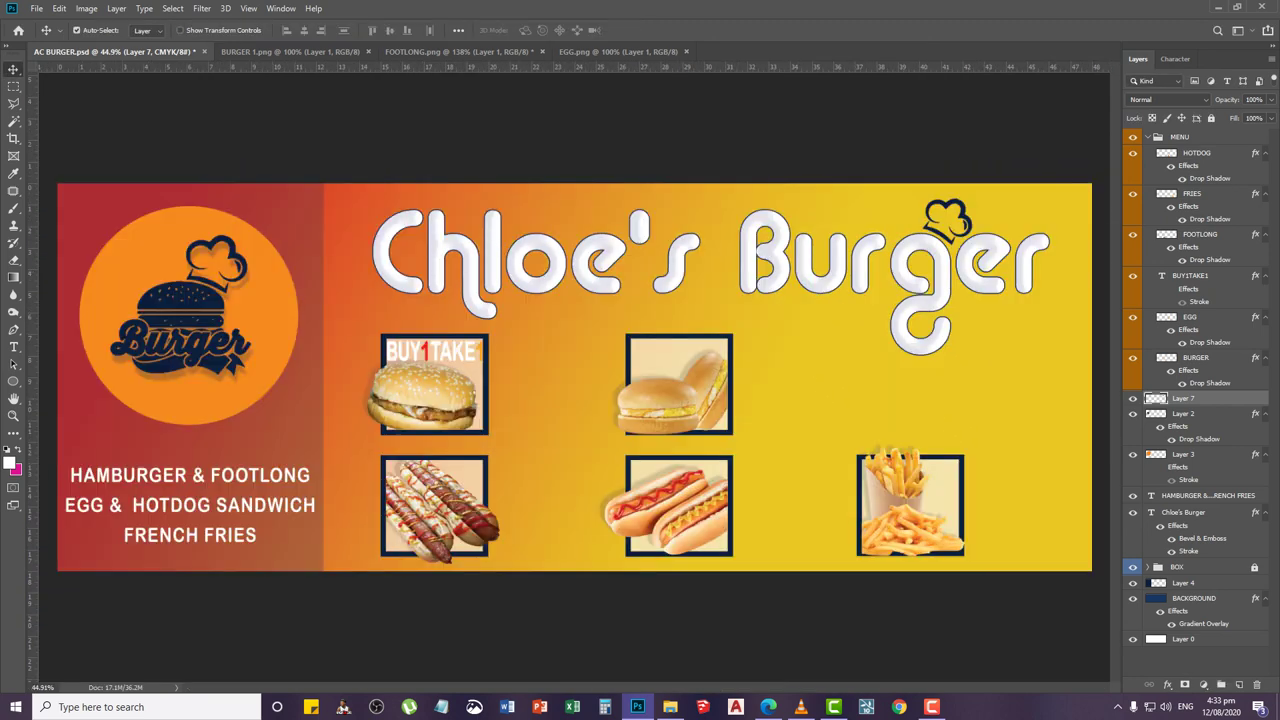
click(1133, 413)
click(1133, 413)
drag(1255, 414, 1255, 398)
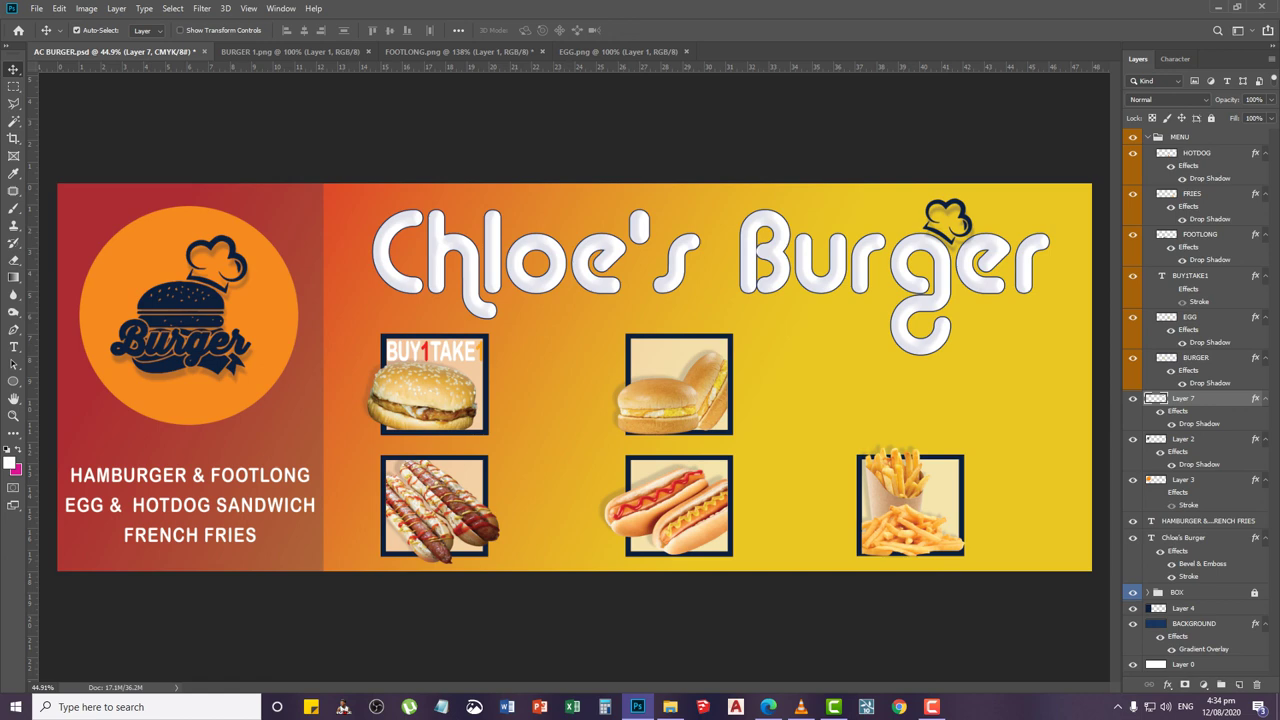
Set the chef hat's drop shadow distance to 15 px and increase the shadow size
double_click(1199, 424)
drag(946, 239, 875, 378)
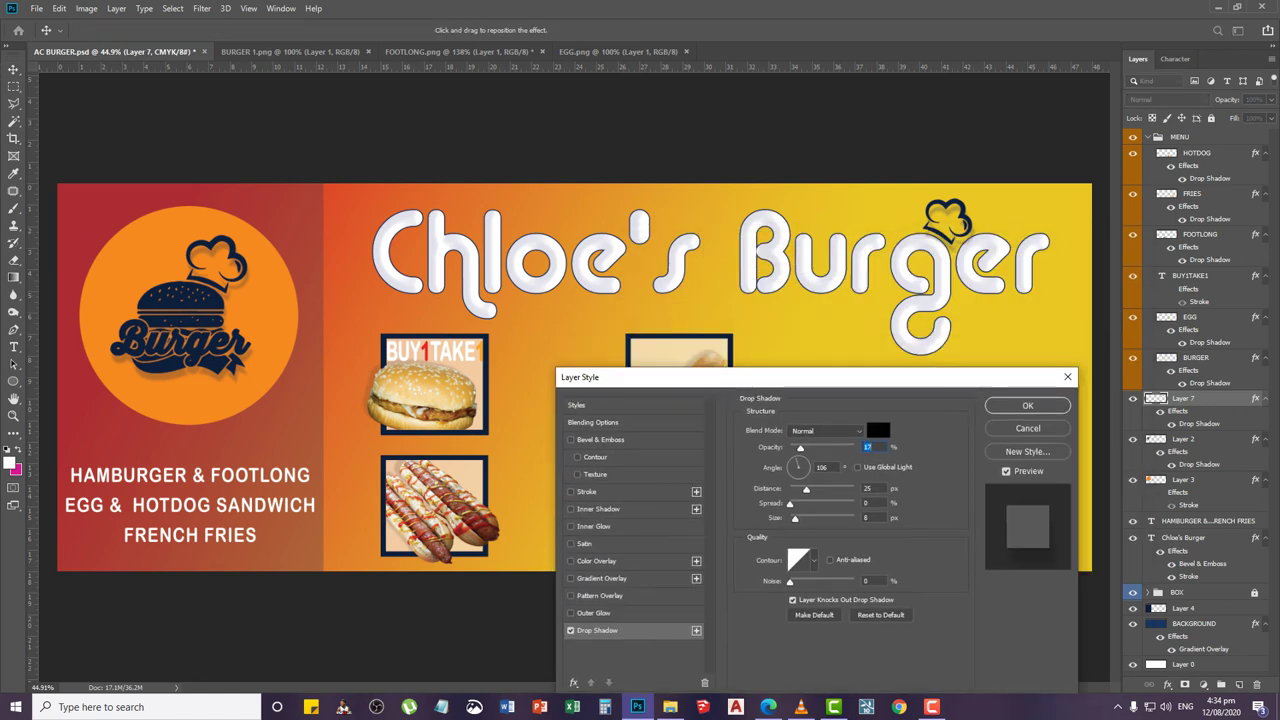
drag(806, 490, 800, 490)
key(Tab)
key(Tab)
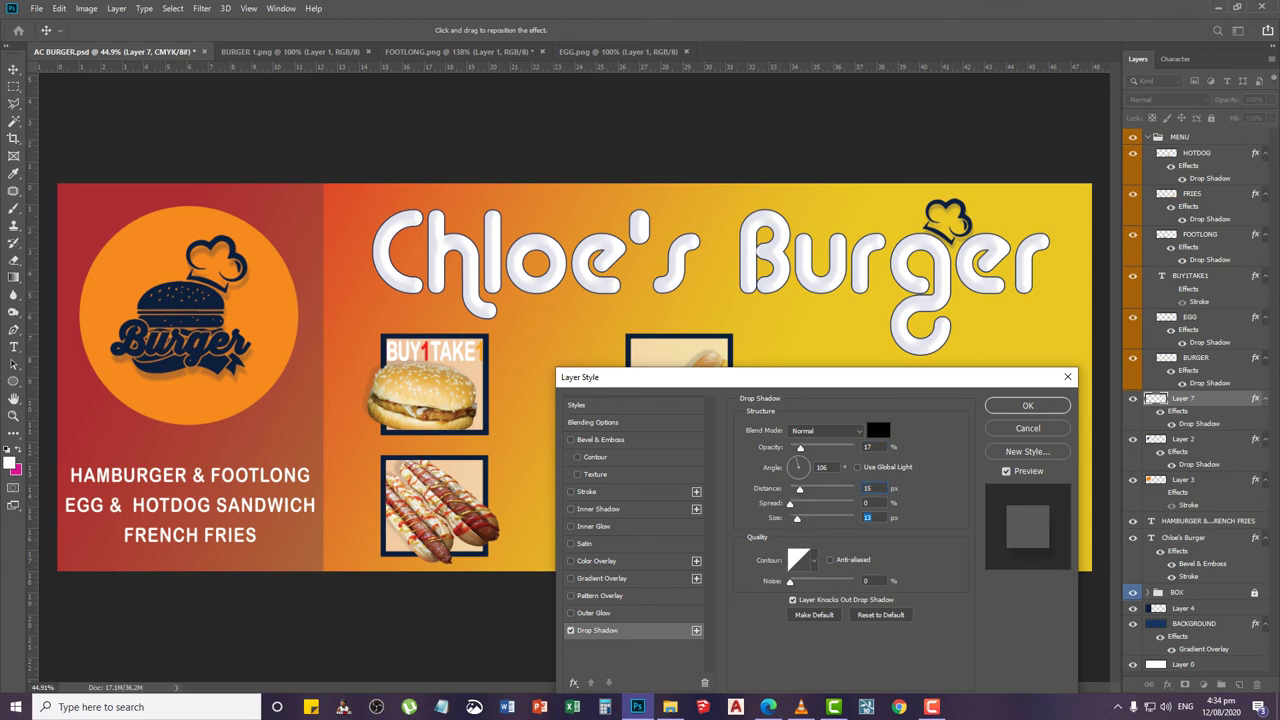
key(shift+Up)
key(shift+Up)
key(Return)
Recolor the last "1" of the BUY1TAKE1 text above the burger to dark blue
key(z)
right_click(722, 345)
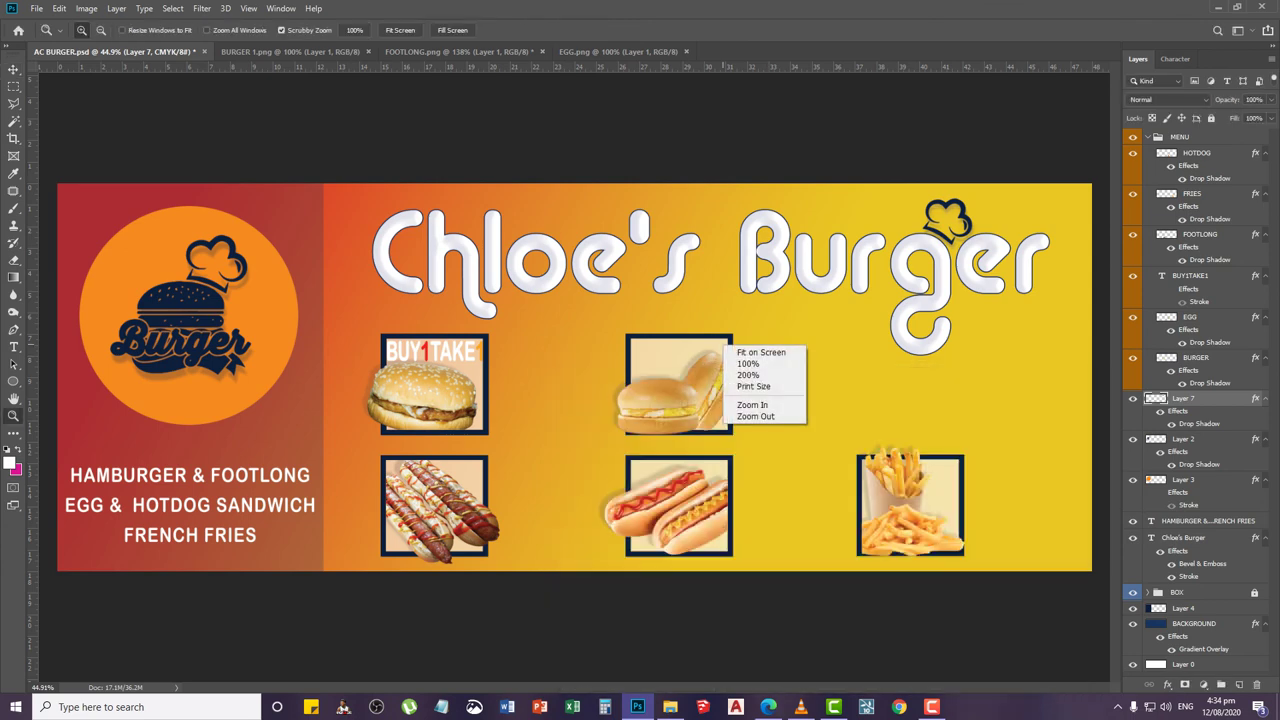
click(755, 352)
key(v)
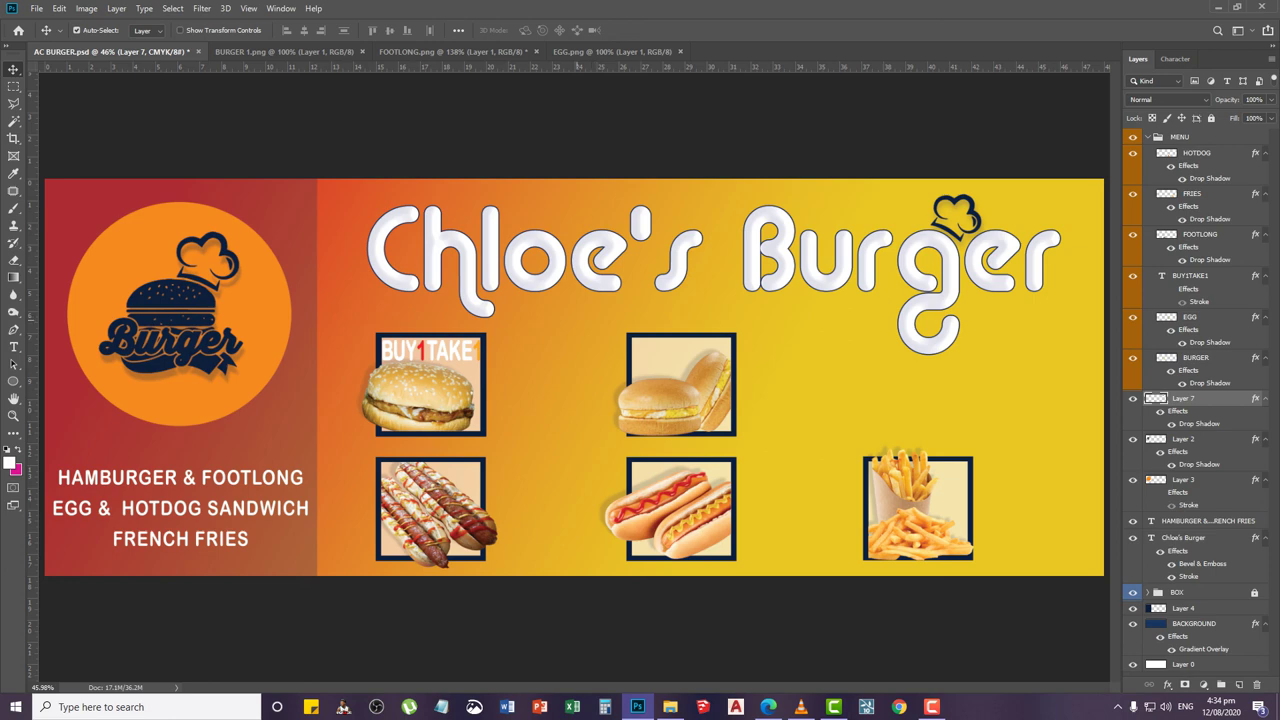
key(t)
scroll(446, 355, up, 6)
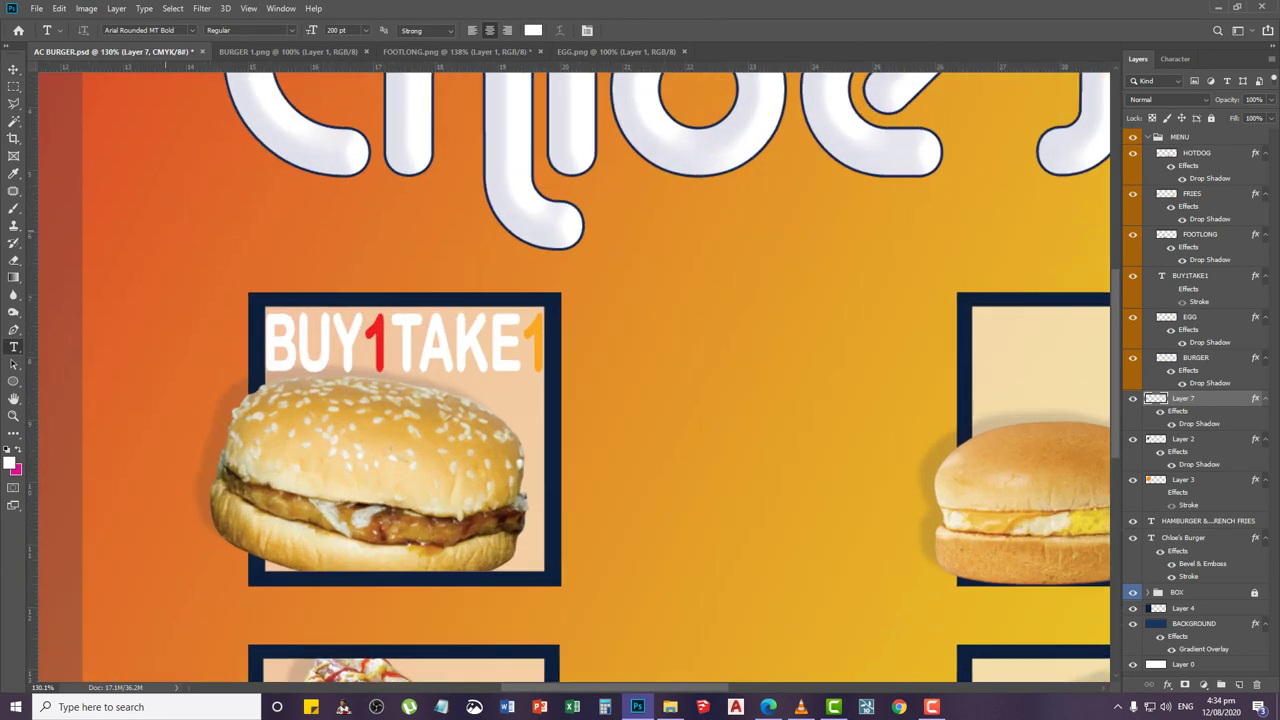
drag(530, 345, 600, 345)
click(533, 31)
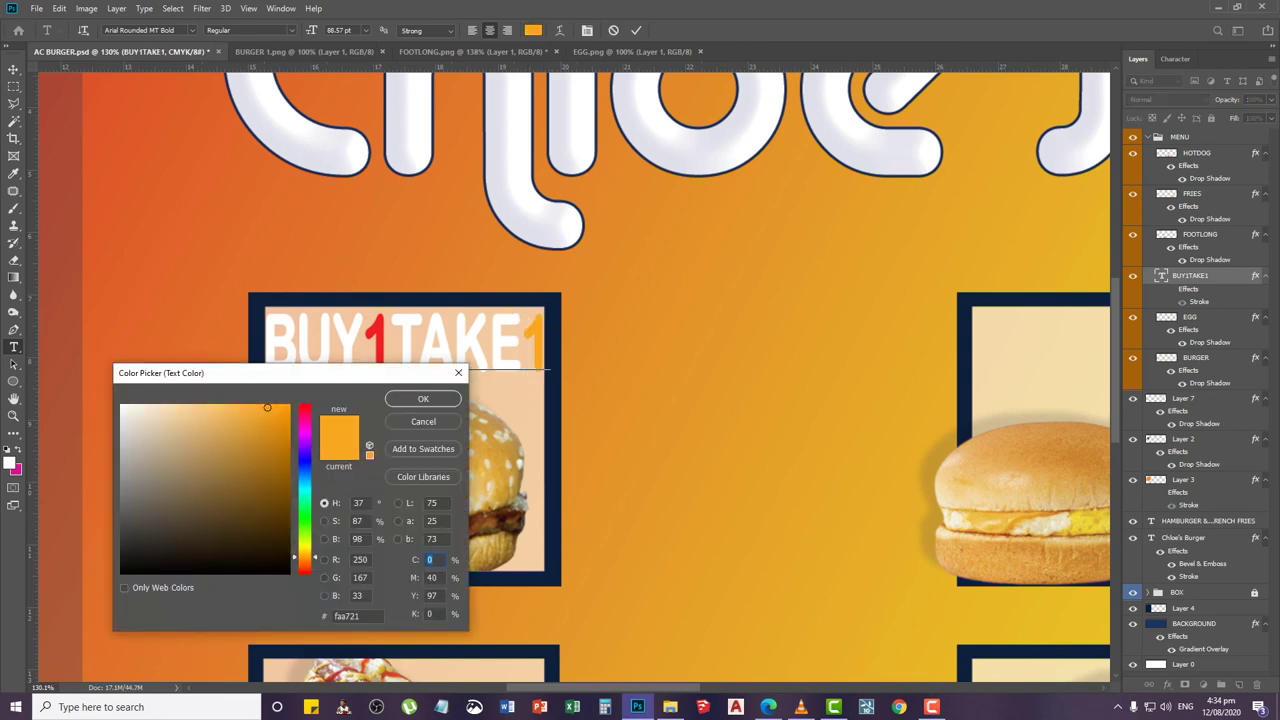
click(305, 459)
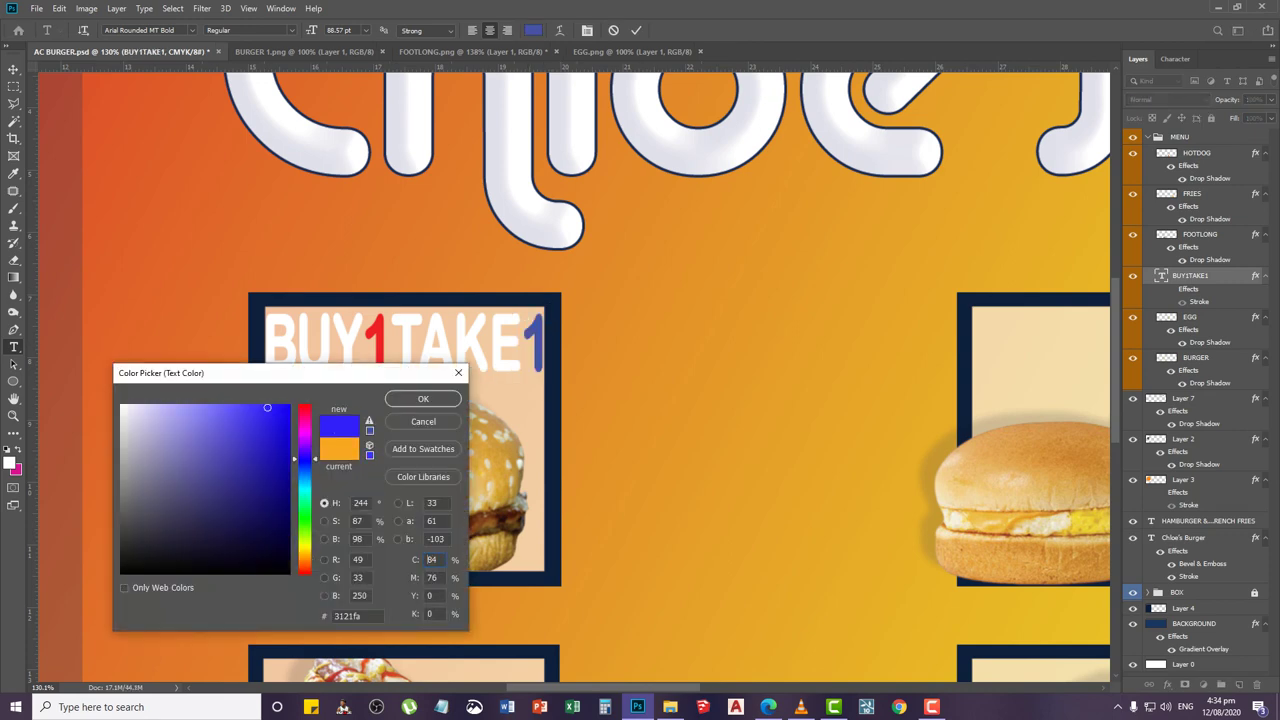
click(289, 405)
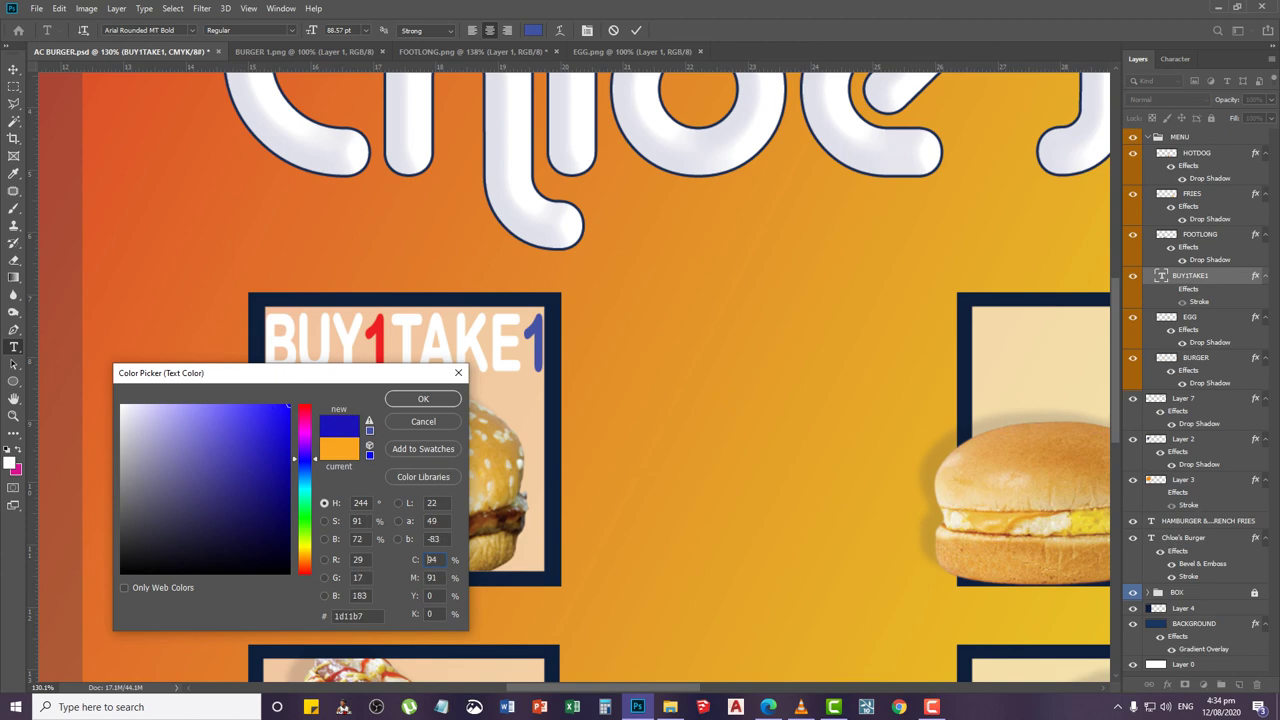
click(423, 398)
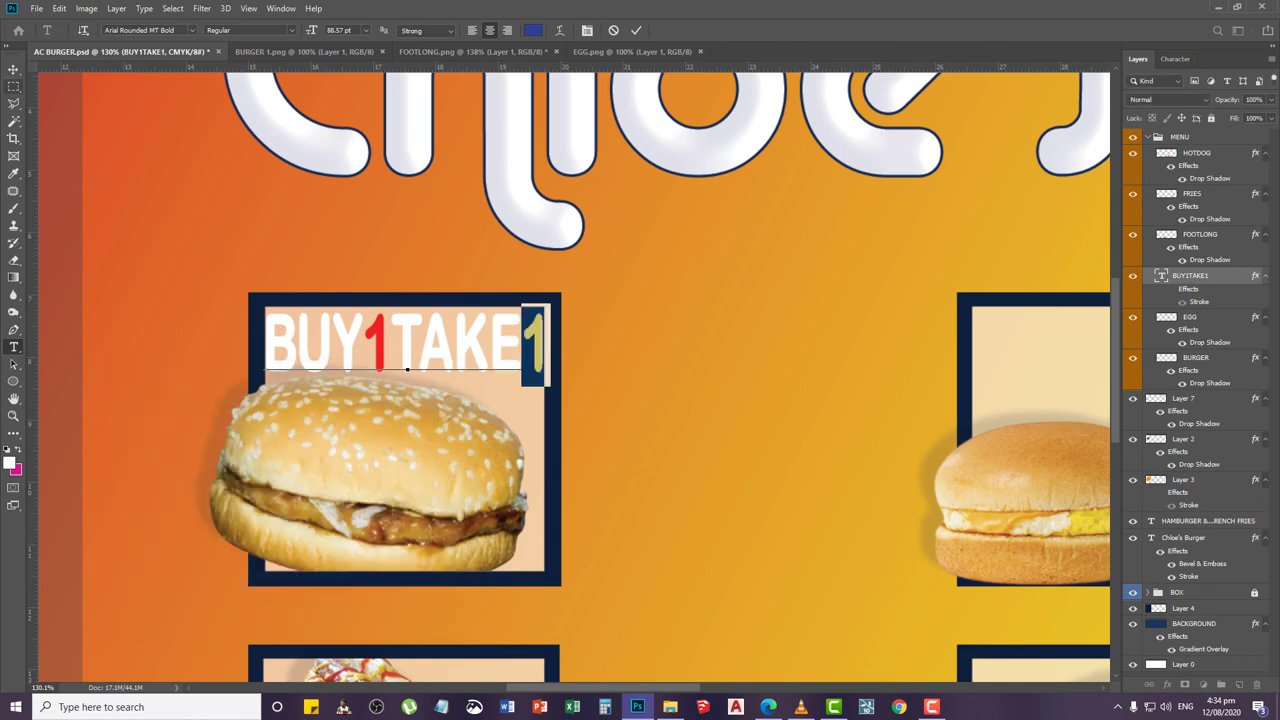
click(14, 69)
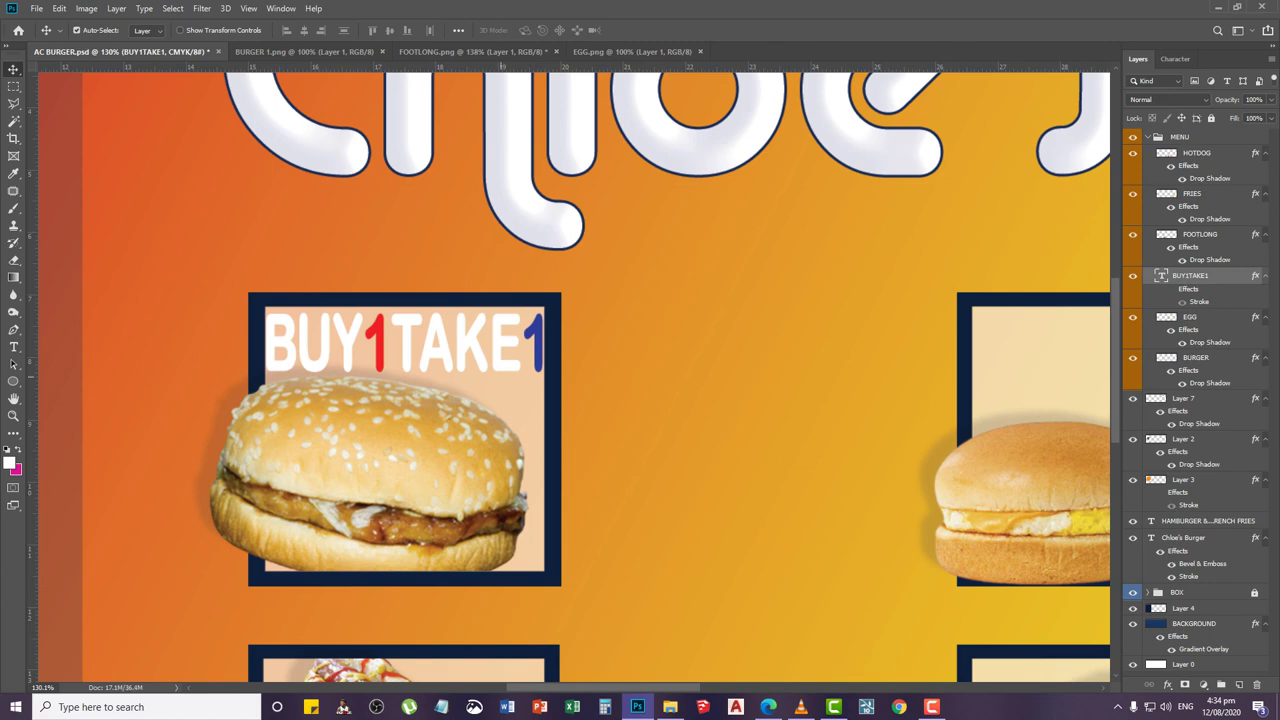
Scale the BUY1TAKE1 text to about 85.12% height and make it slightly narrower
key(ctrl+t)
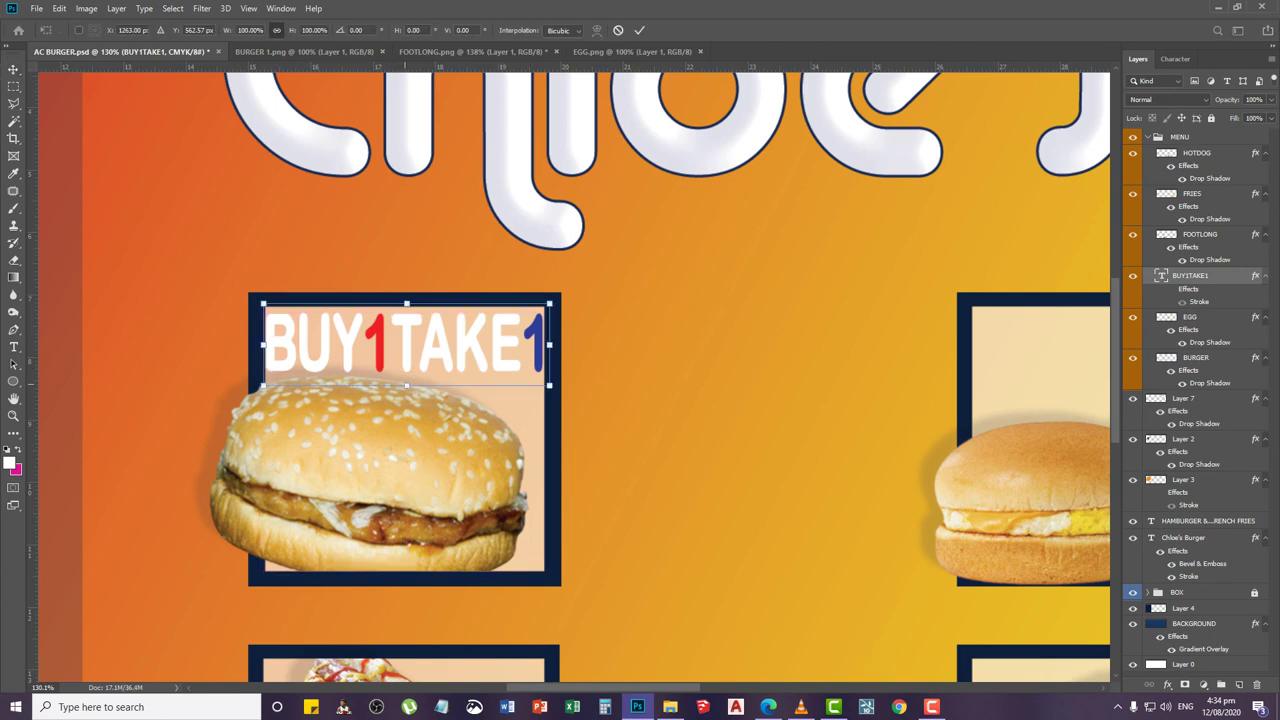
drag(406, 385, 406, 372)
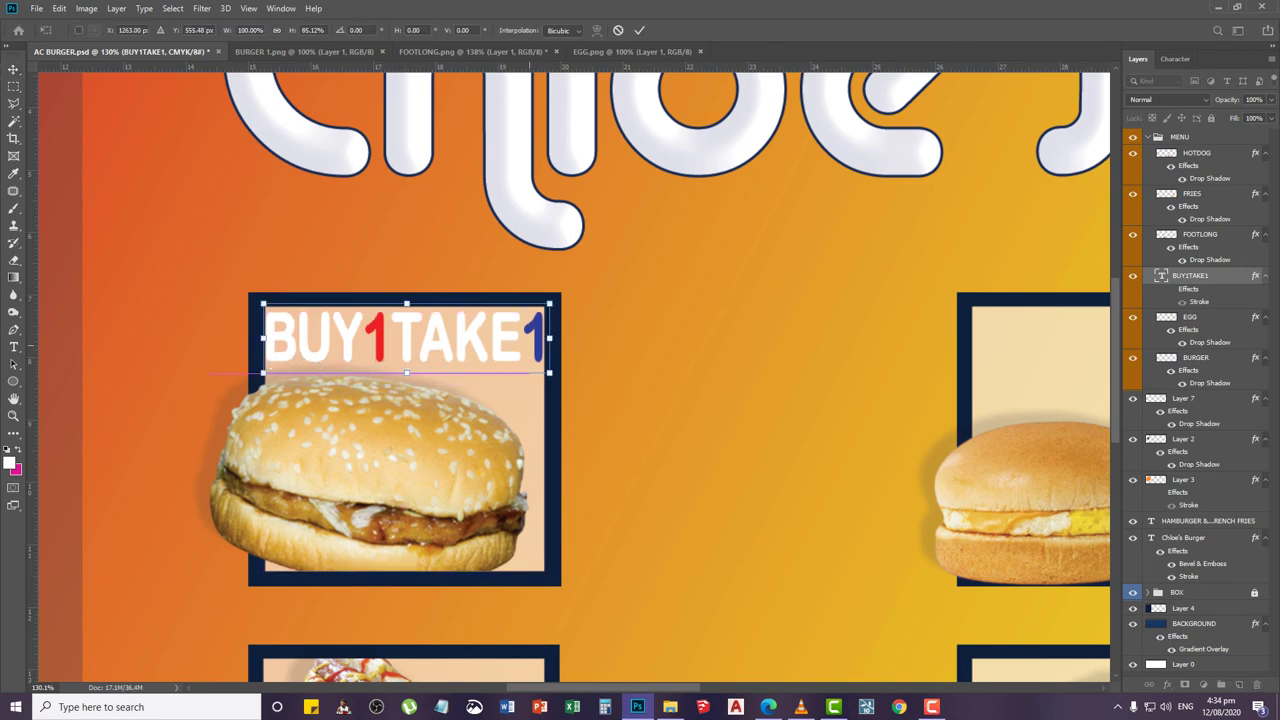
drag(550, 338, 541, 338)
key(Return)
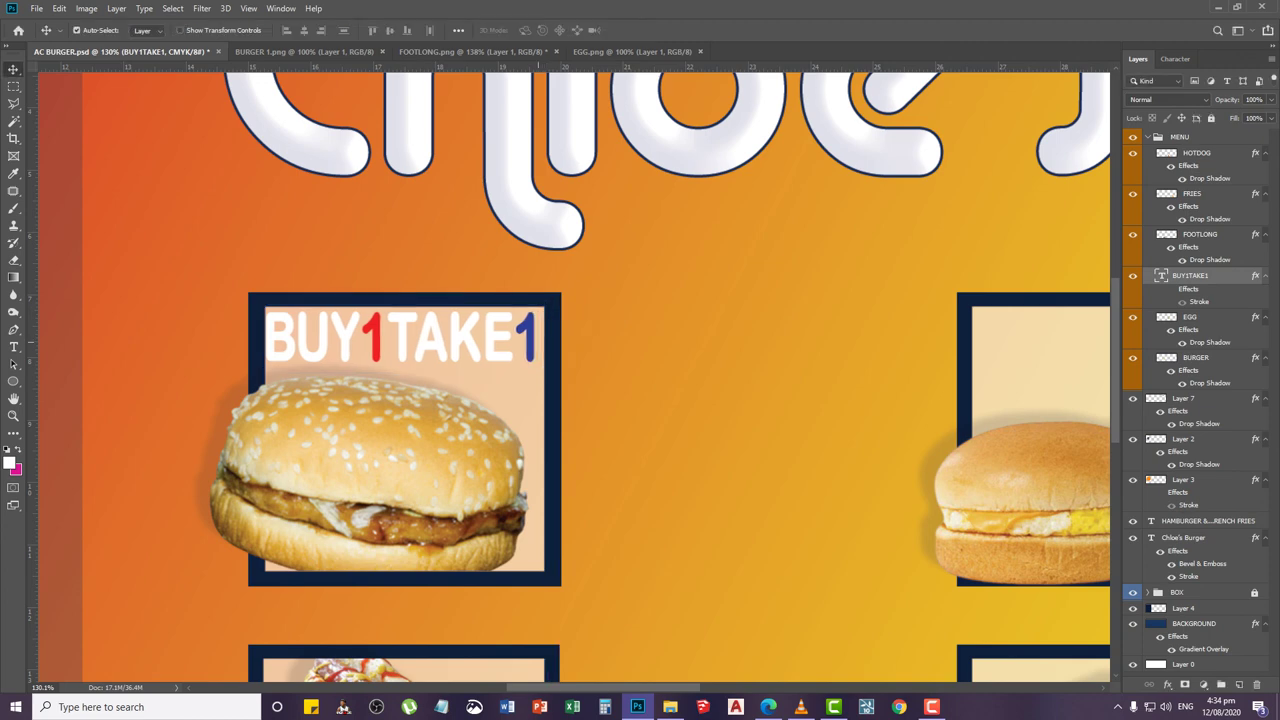
Nudge the BUY1TAKE1 text slightly right and down within the burger box
key(Right)
key(Right)
key(Right)
key(Down)
key(Down)
key(Down)
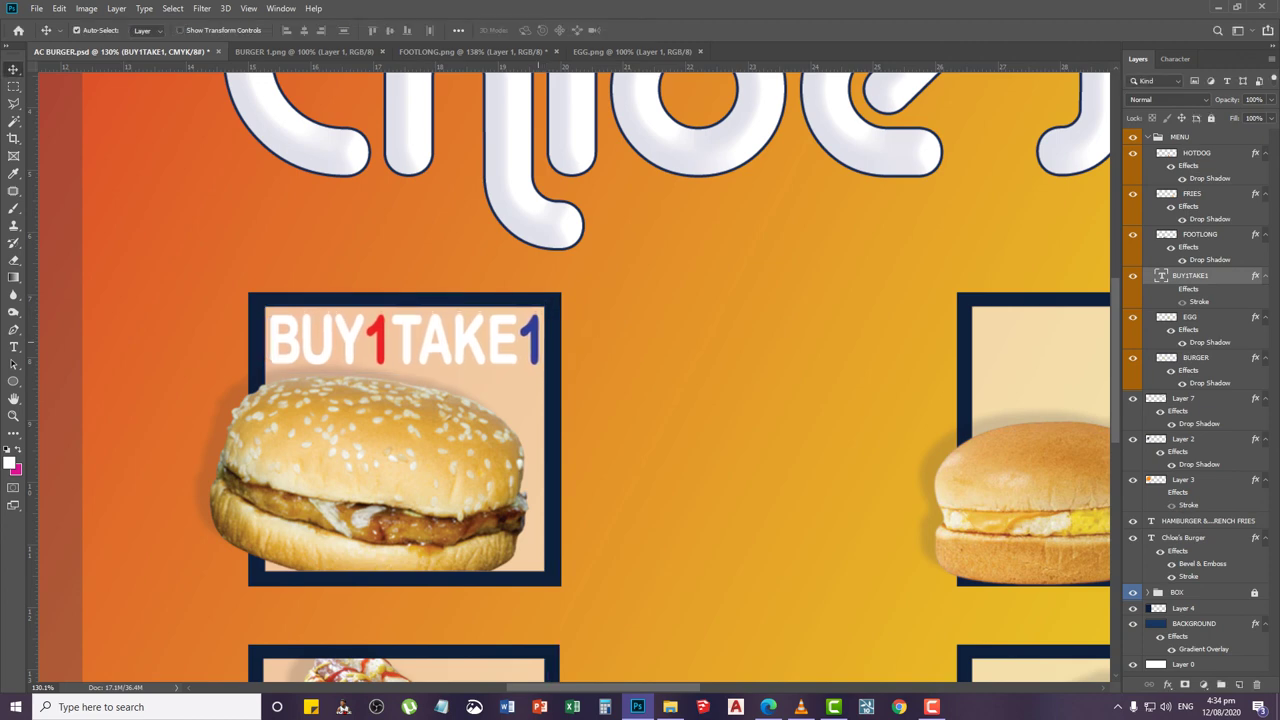
key(Right)
key(Down)
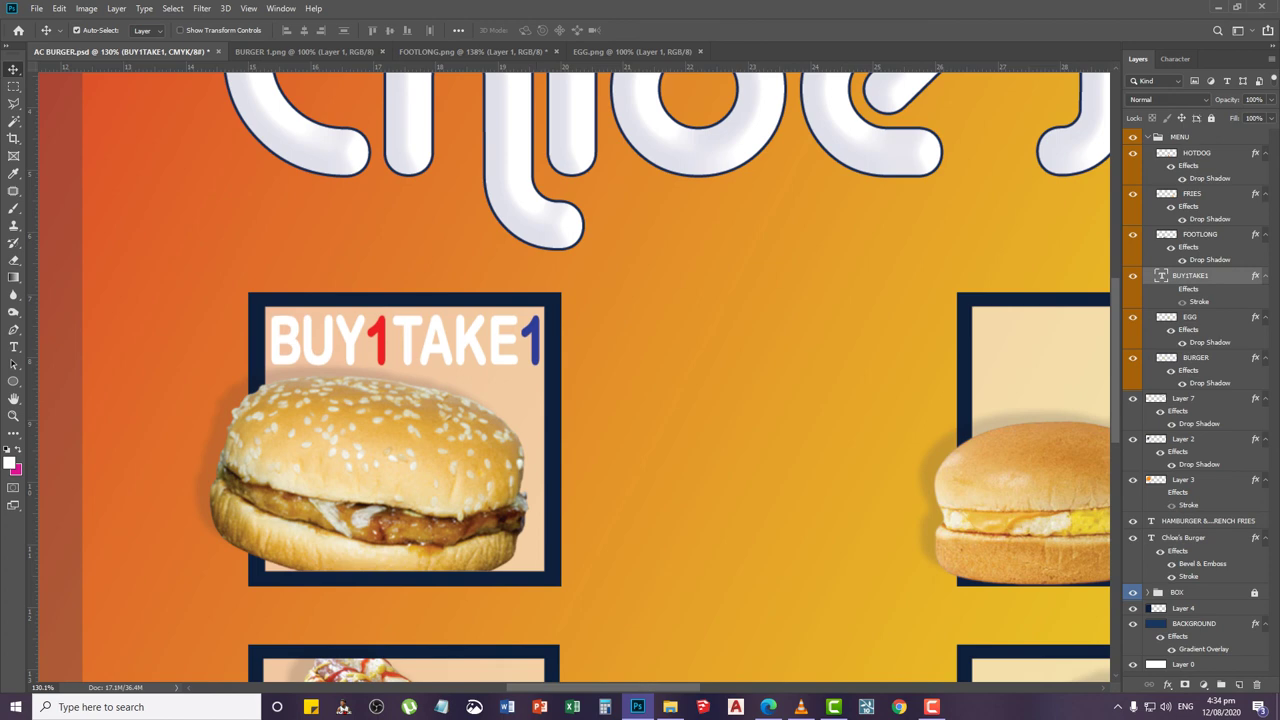
Turn on the stroke effect of the BUY1TAKE1 text and save the document
click(1171, 289)
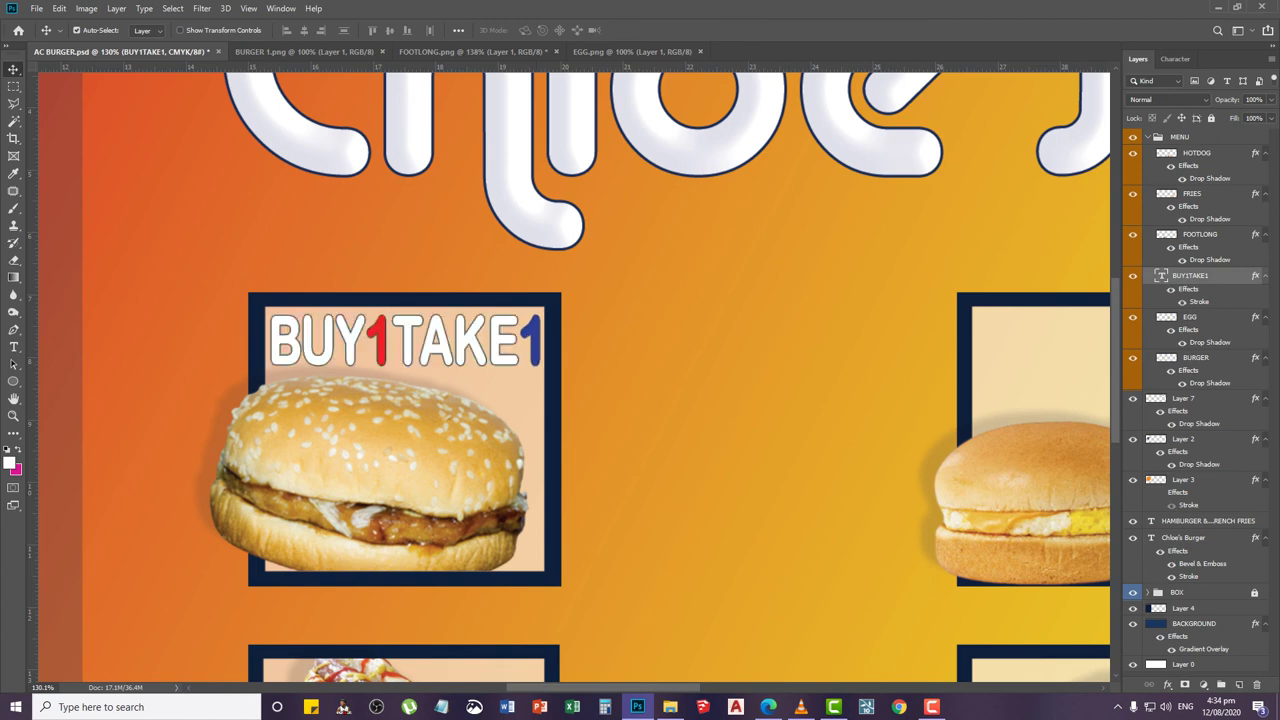
key(z)
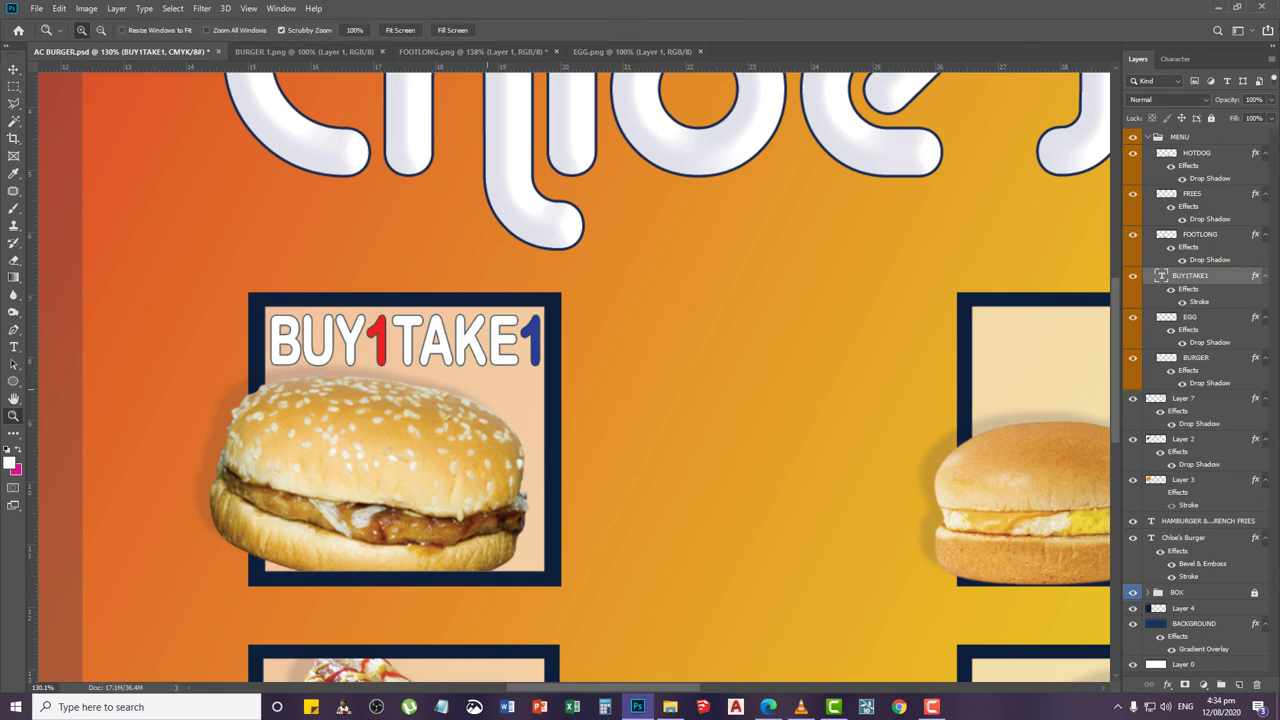
right_click(488, 393)
click(525, 398)
click(14, 69)
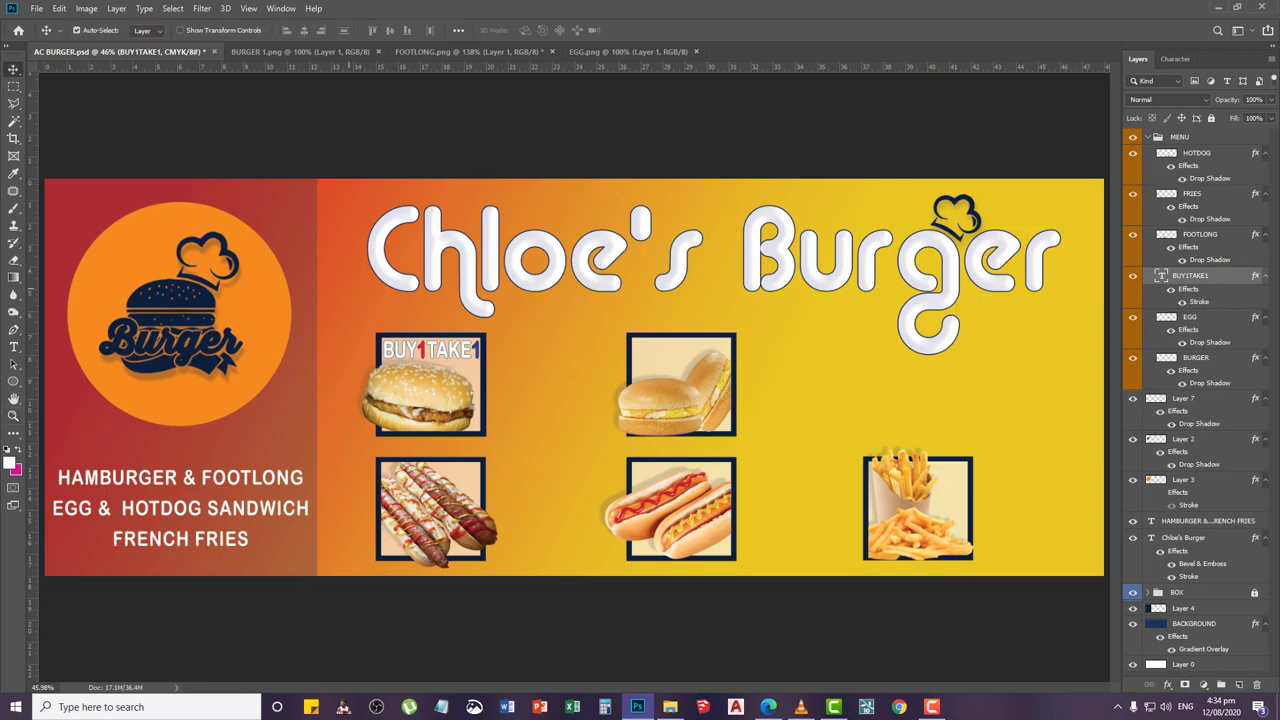
click(437, 255)
key(ctrl+s)
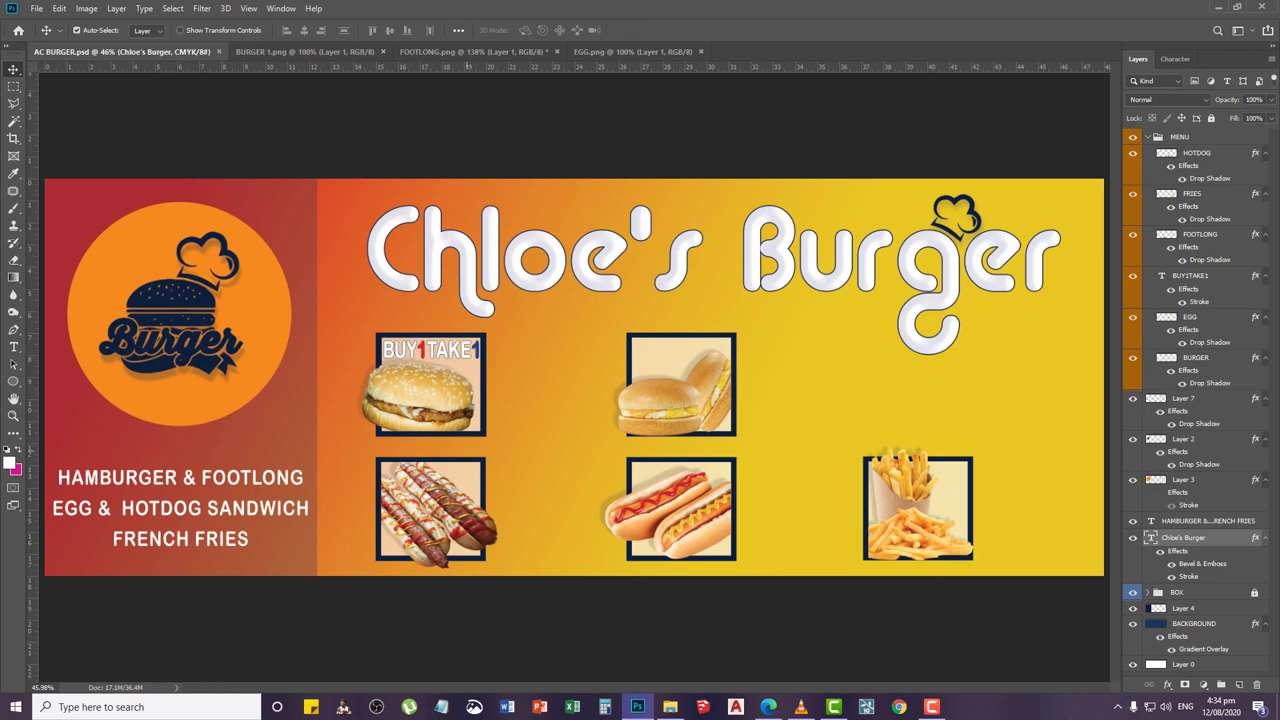
Add the price text "25" between the burger and egg sandwich boxes and color it red (ff0000)
key(t)
click(866, 368)
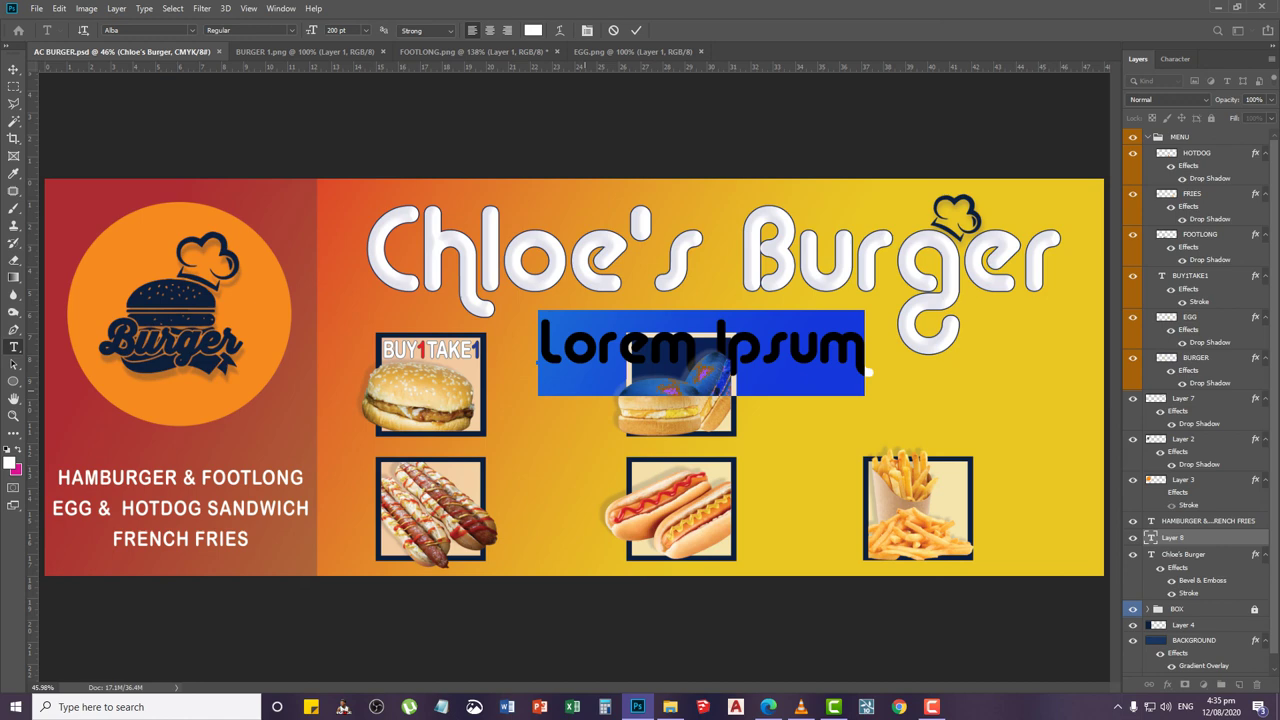
text(25)
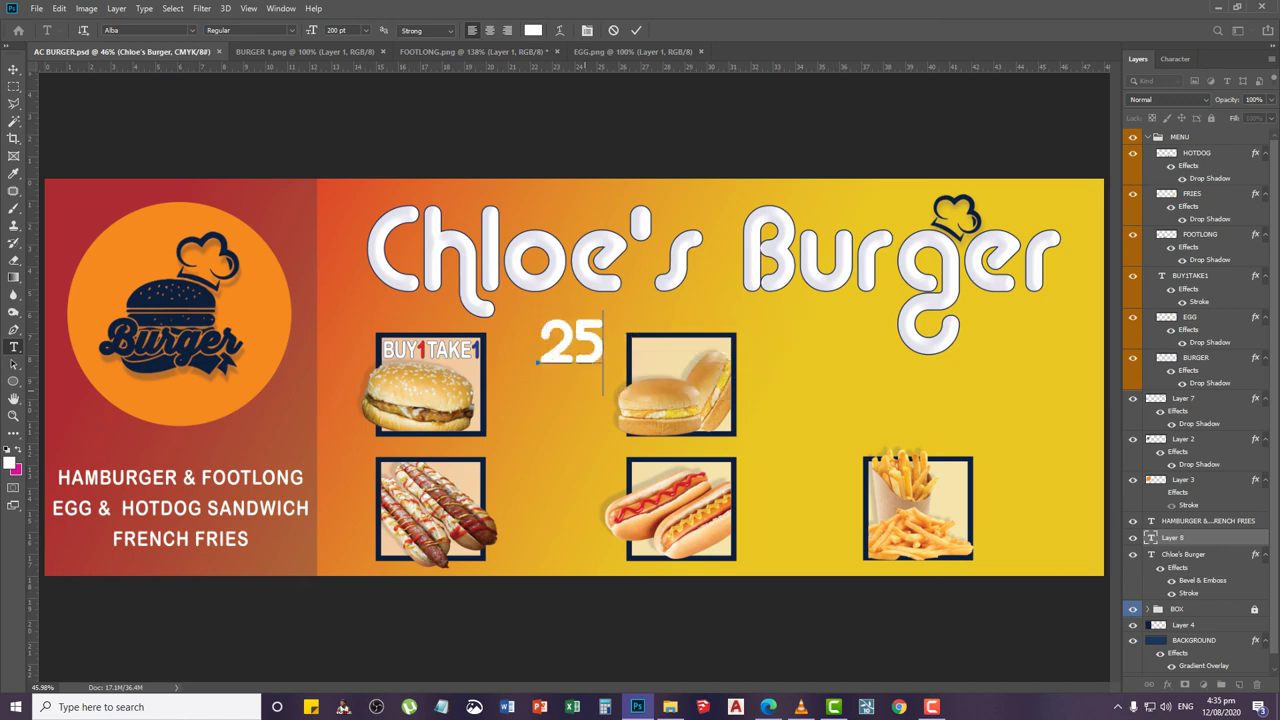
key(ctrl+a)
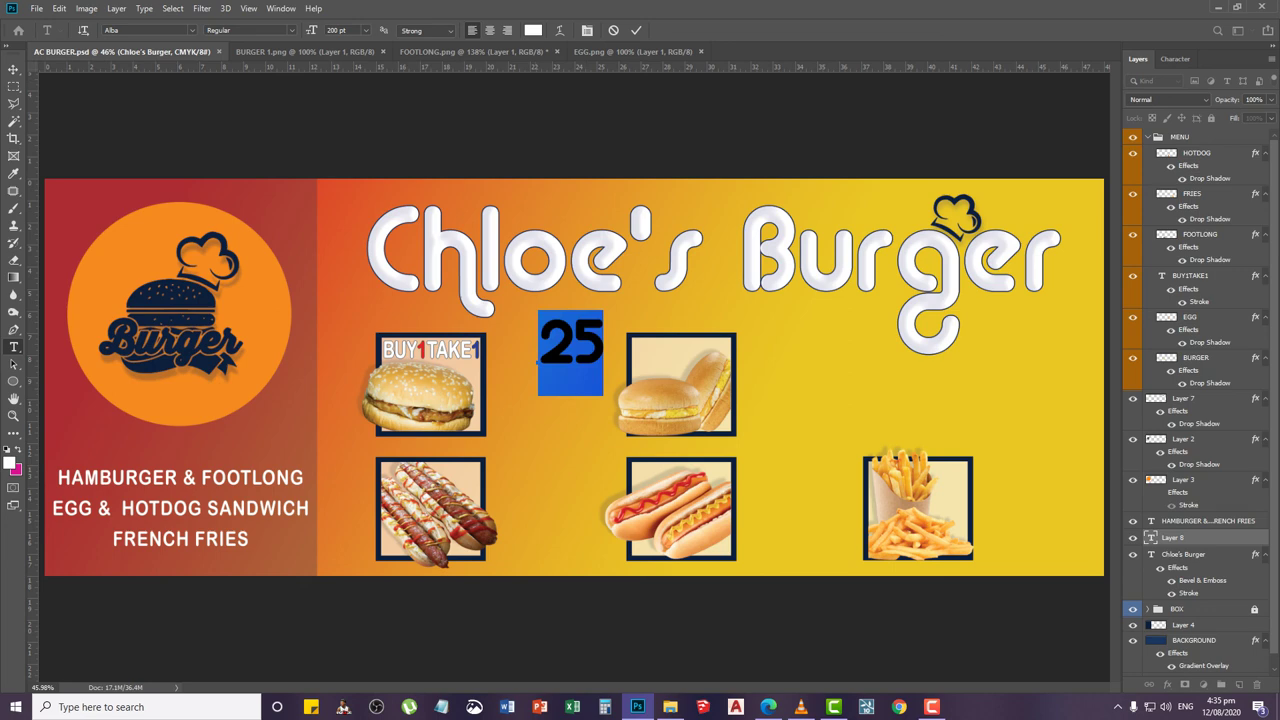
click(533, 30)
click(289, 405)
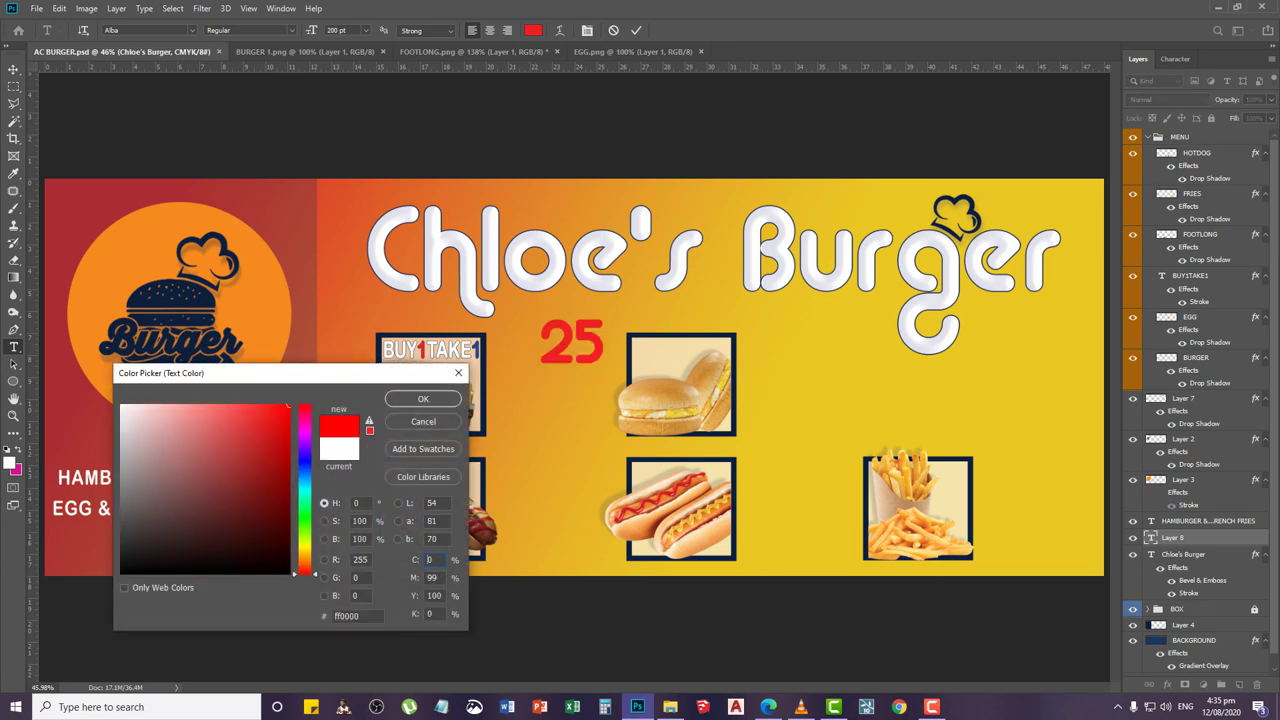
click(423, 399)
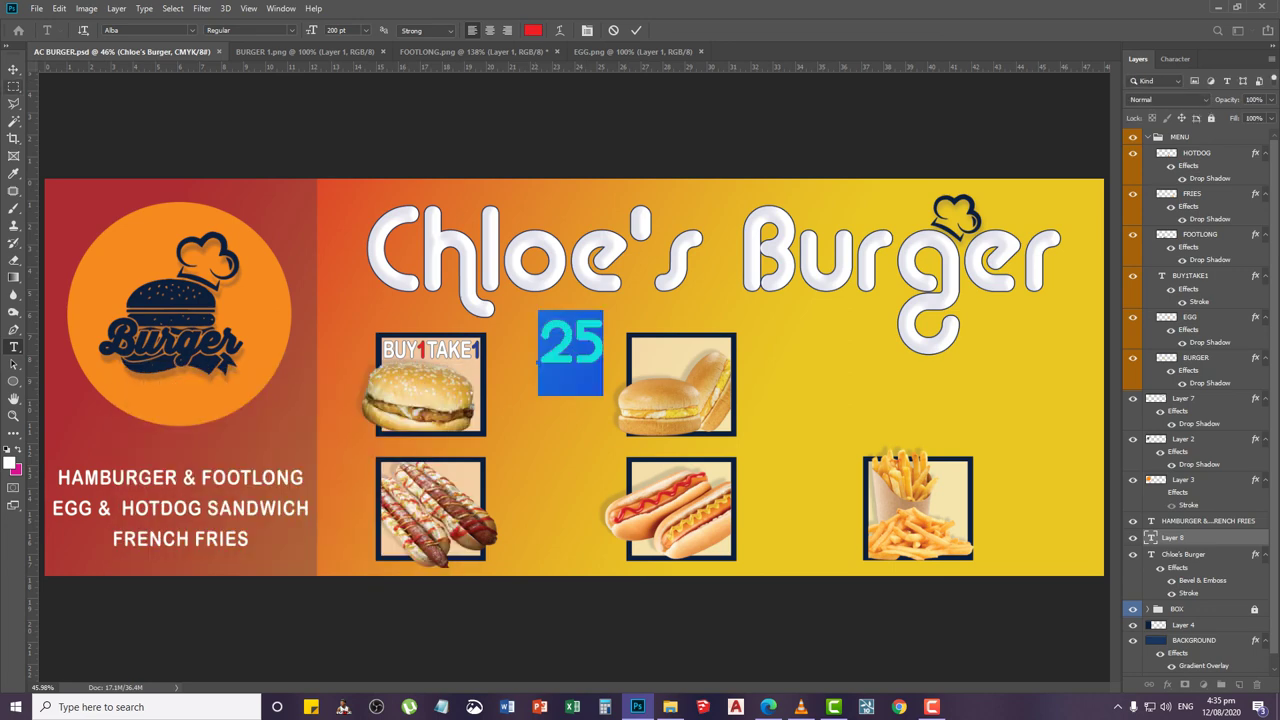
click(13, 70)
Move the "25" price text next to the right edge of the burger box
scroll(568, 351, up, 3)
scroll(569, 352, up, 1)
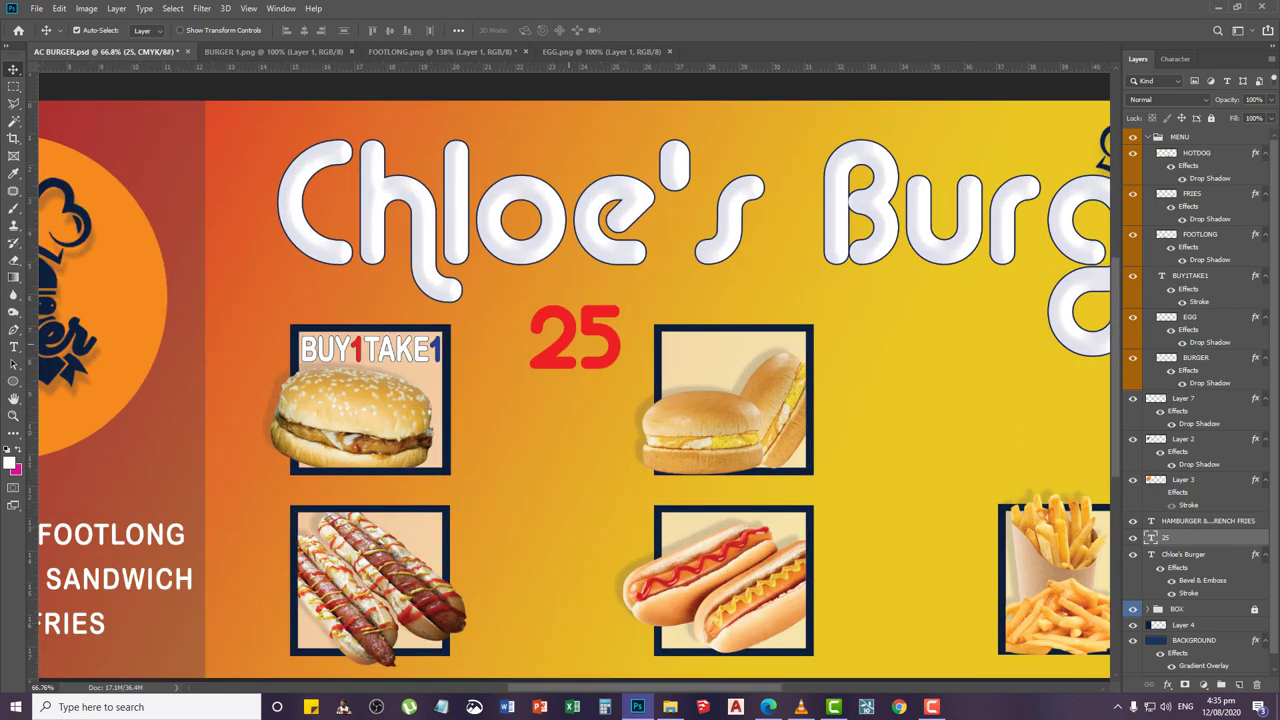
right_click(571, 337)
click(588, 349)
drag(588, 349, 518, 360)
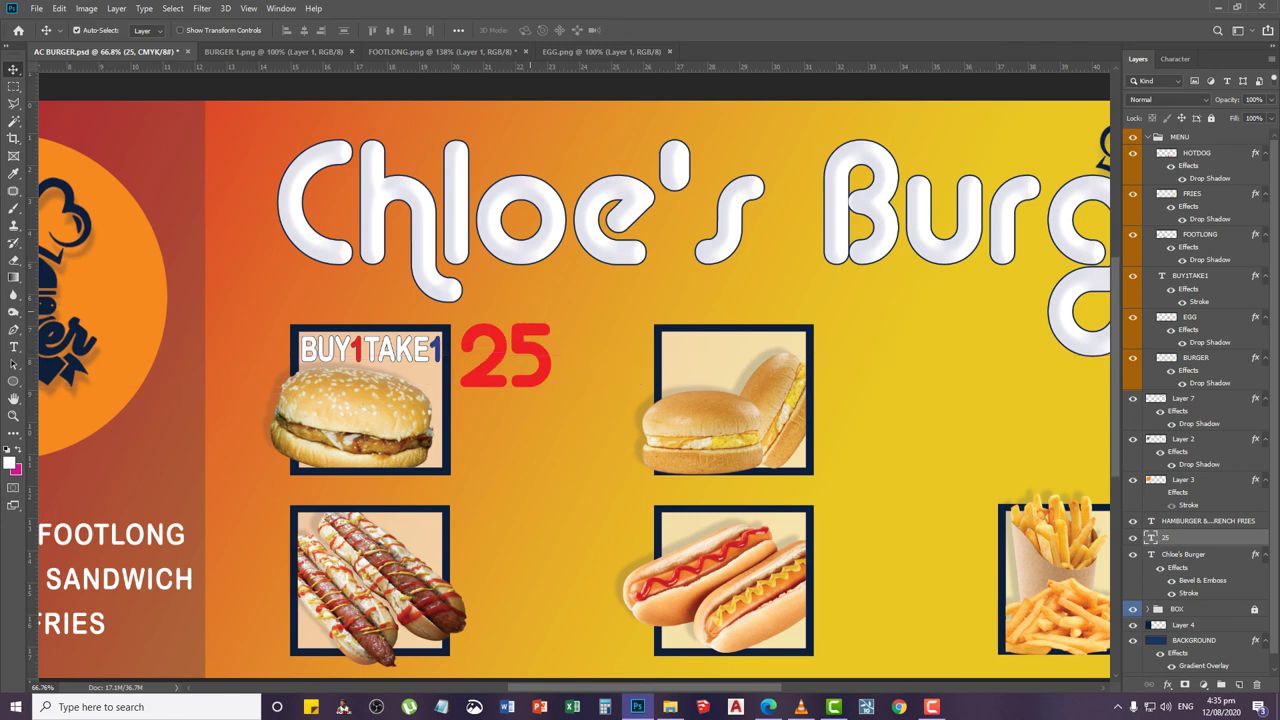
Set the font size of the "25" price text to 170 pt
key(t)
click(530, 352)
key(ctrl+a)
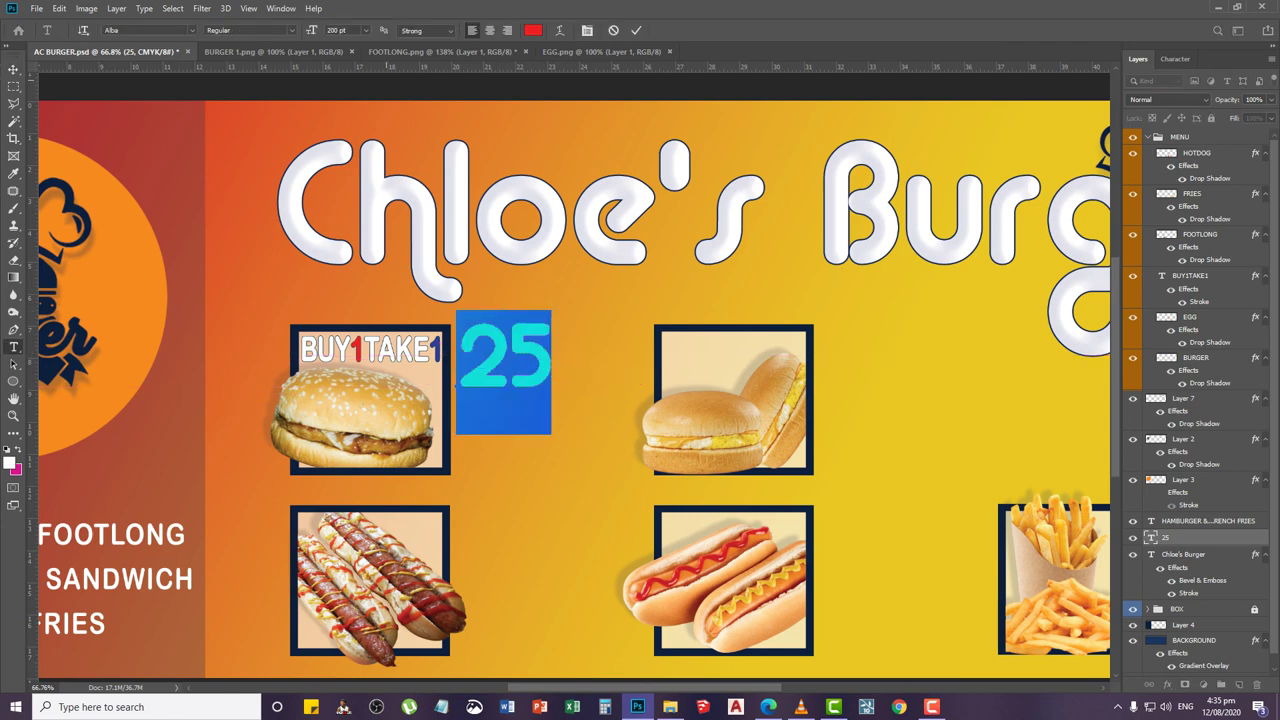
click(312, 30)
text(170)
key(Return)
click(13, 69)
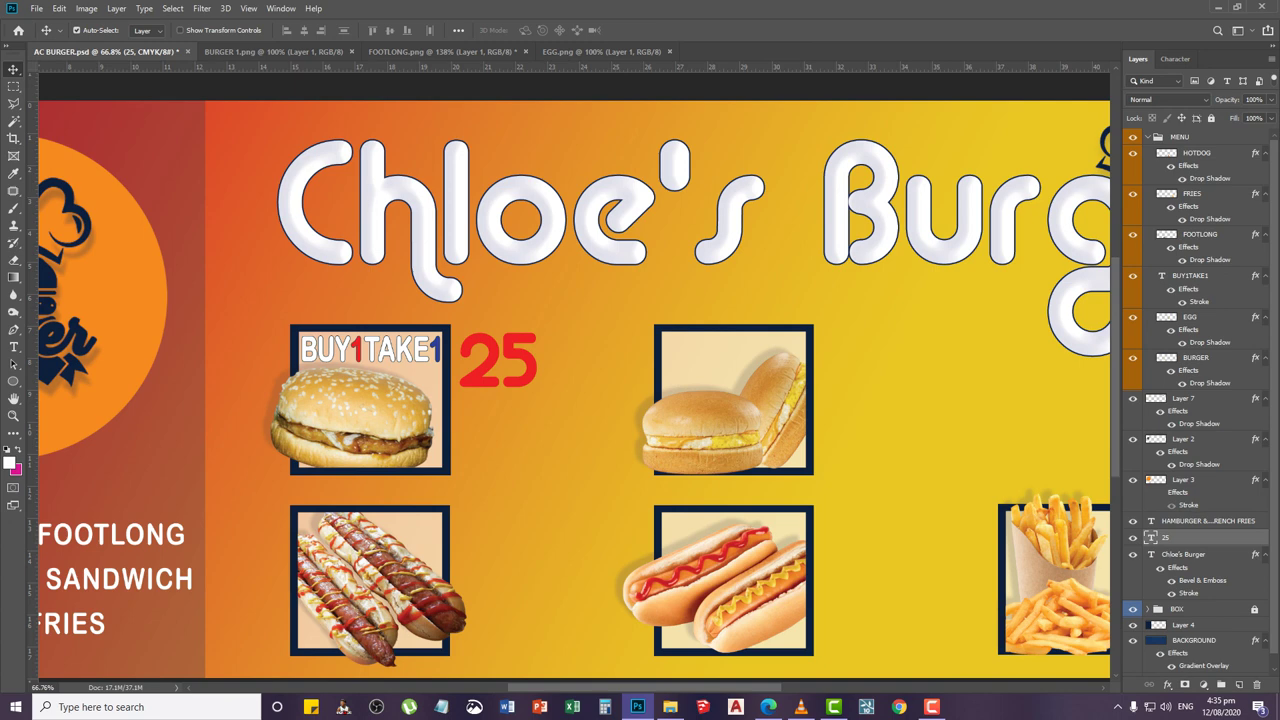
Add a 3 px dark blue outside stroke to the "25" price text
double_click(1208, 538)
click(570, 481)
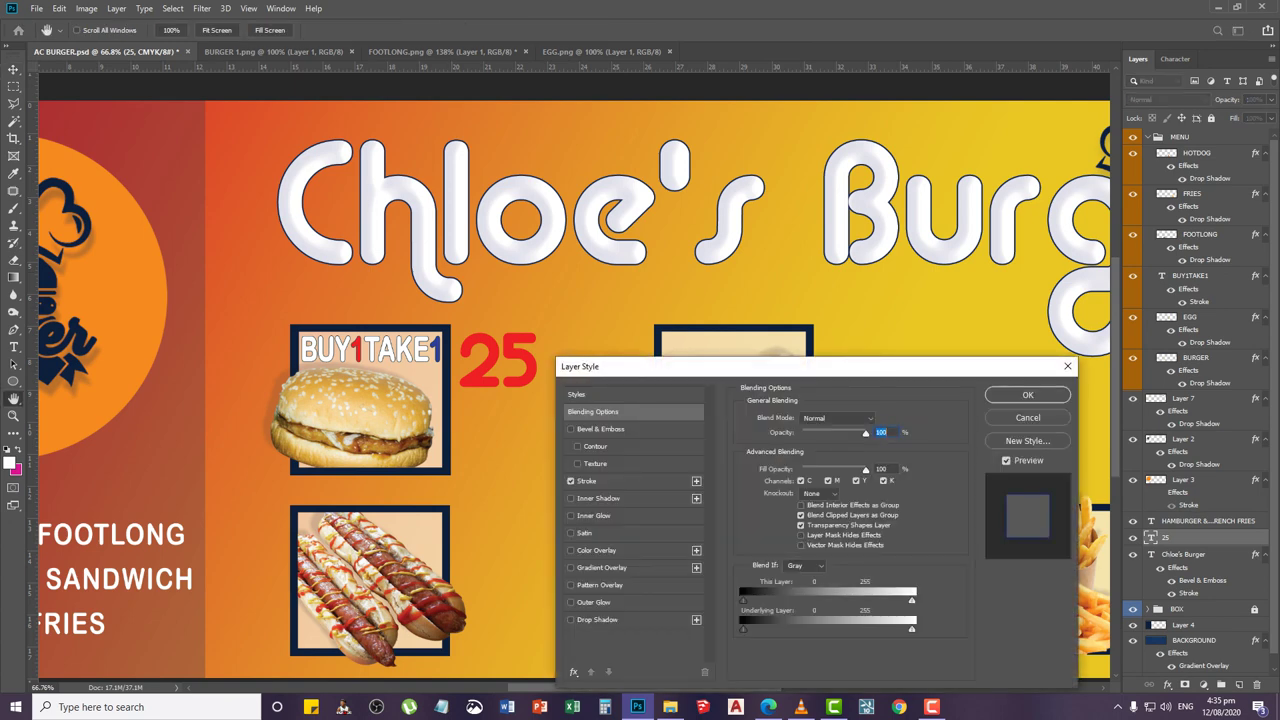
click(588, 481)
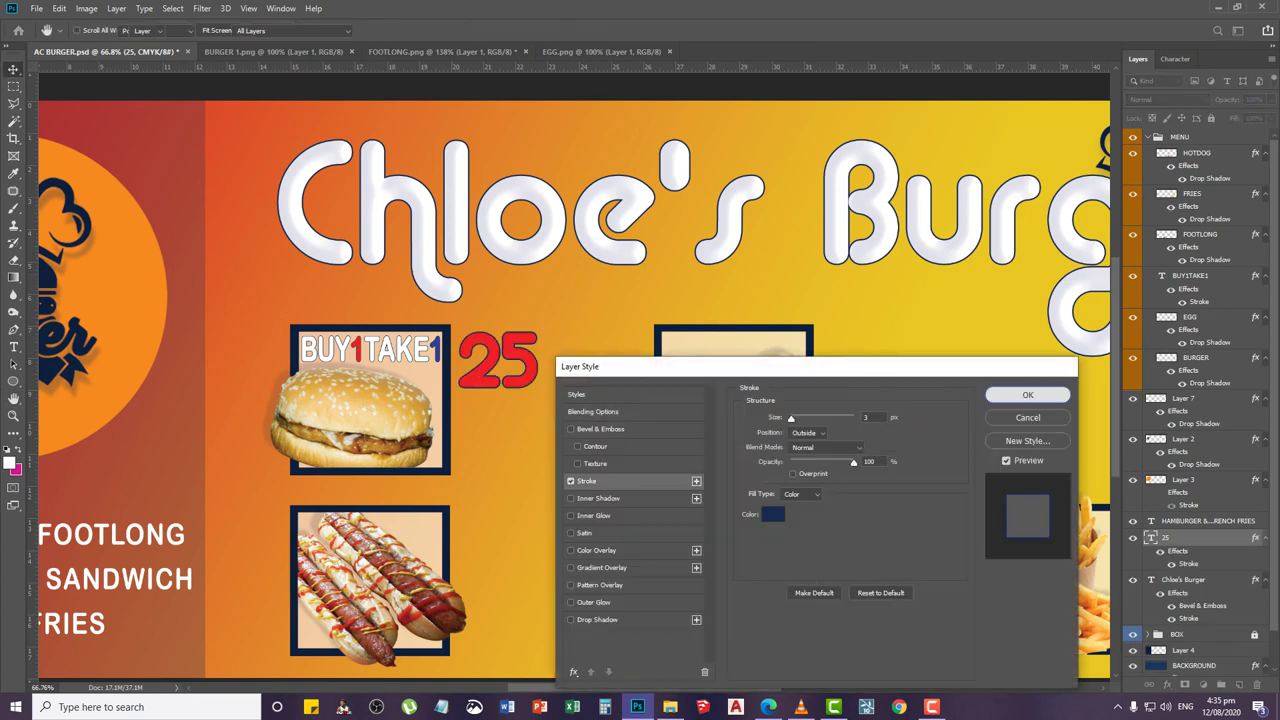
click(1027, 394)
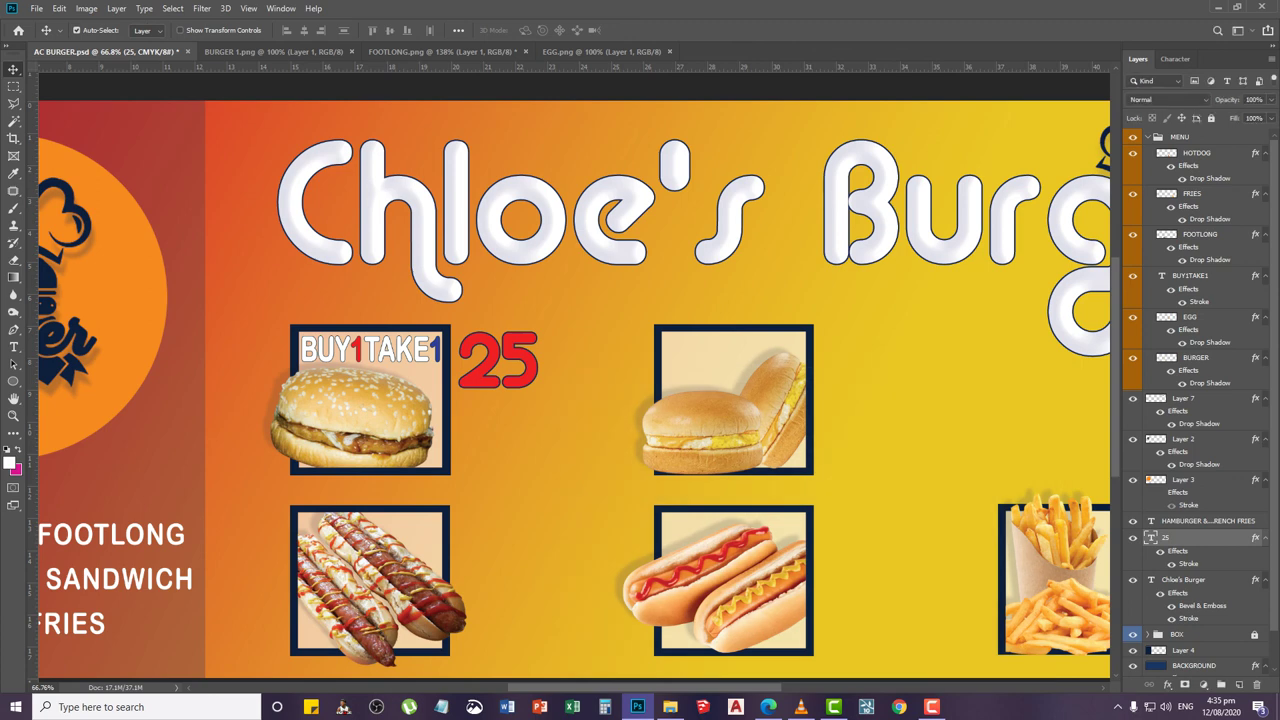
Add Bevel & Emboss to the "25" price text with size 8 px, highlight opacity 58% and shadow opacity 42%
double_click(1208, 538)
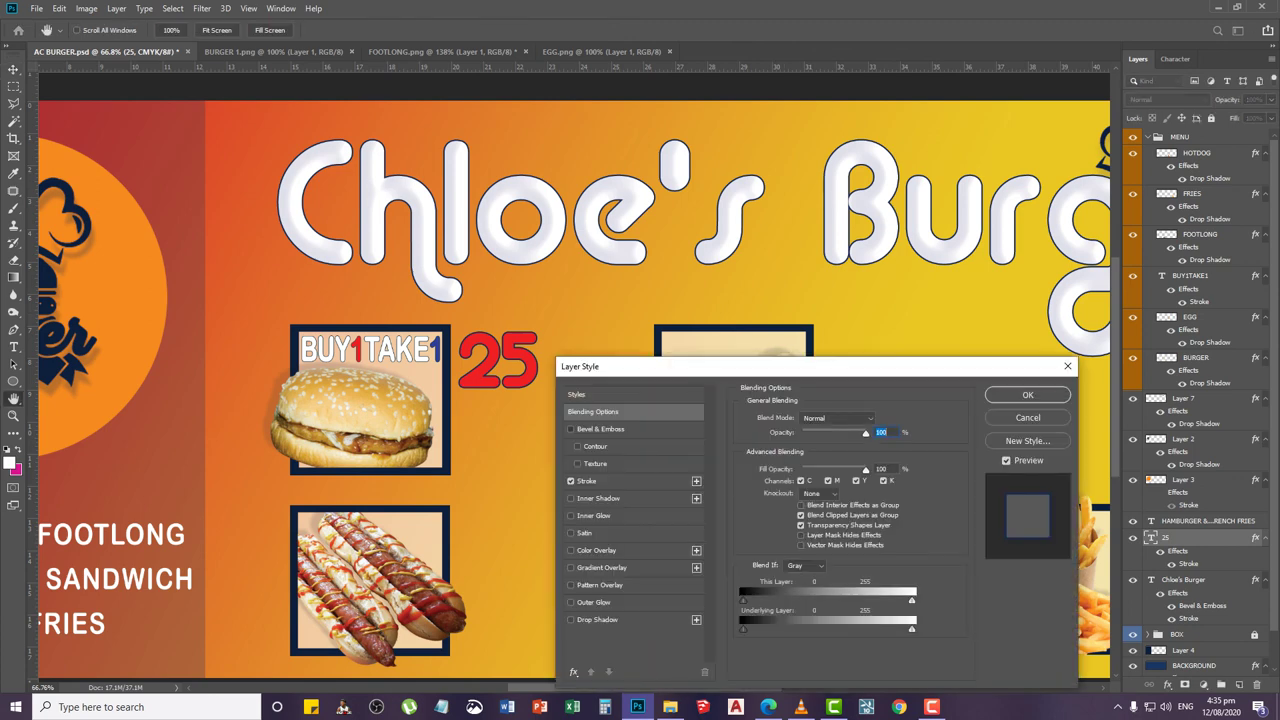
click(570, 429)
click(600, 429)
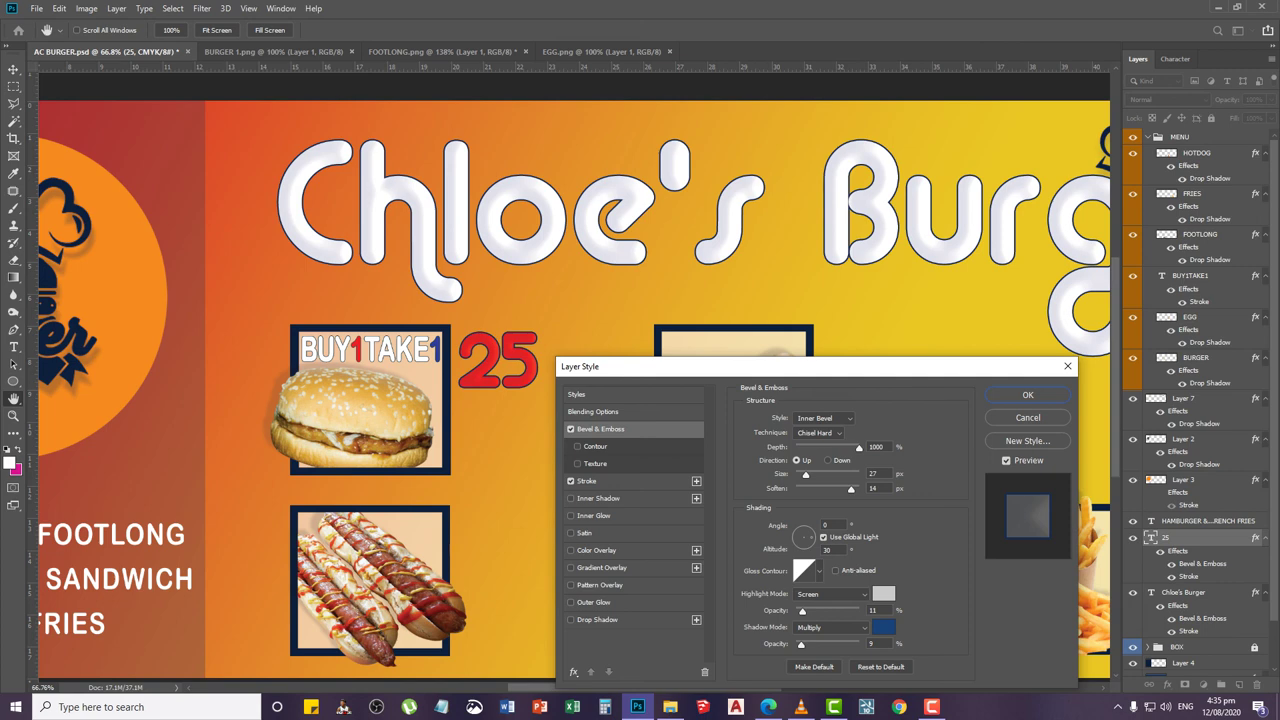
mouse_move(805, 475)
mouse_down()
mouse_move(825, 475)
mouse_move(800, 475)
mouse_up()
drag(802, 610, 823, 644)
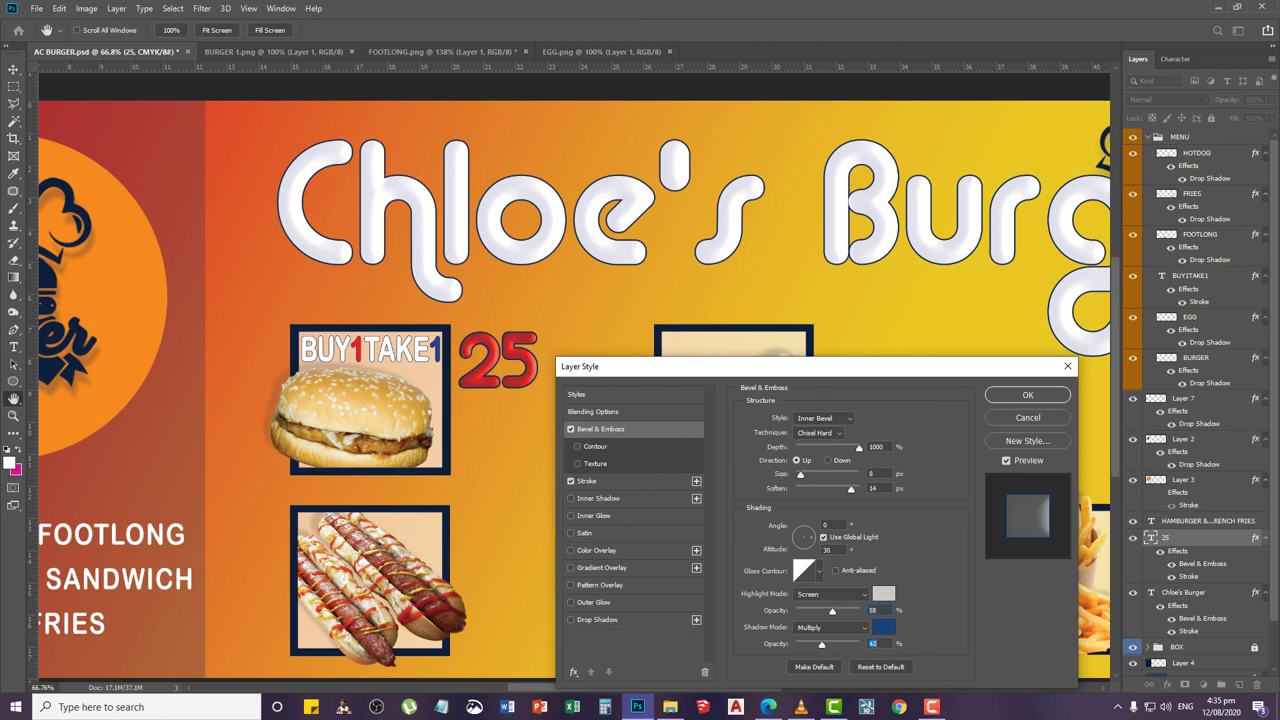
click(1027, 394)
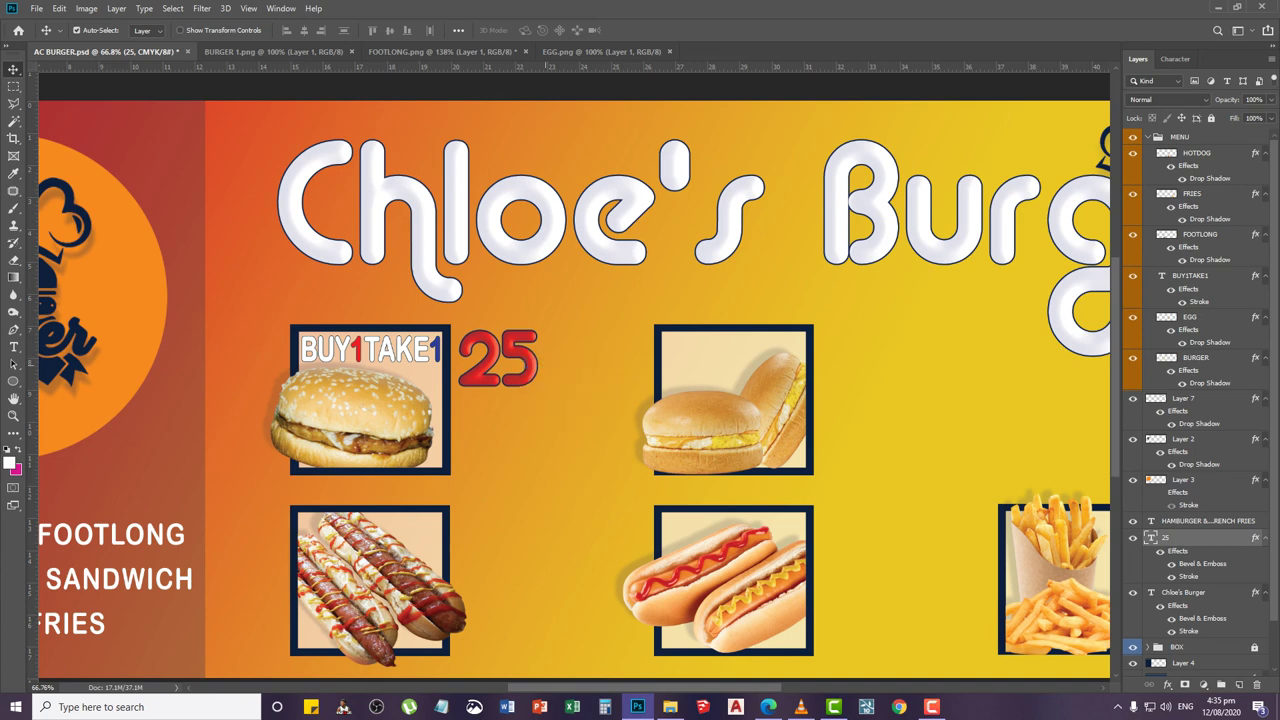
Nudge the "25" price text up and slightly left to line up with the burger box's top edge
key(Up)
key(Up)
key(Up)
key(Up)
key(Up)
key(Up)
key(Up)
key(Up)
key(Up)
key(Up)
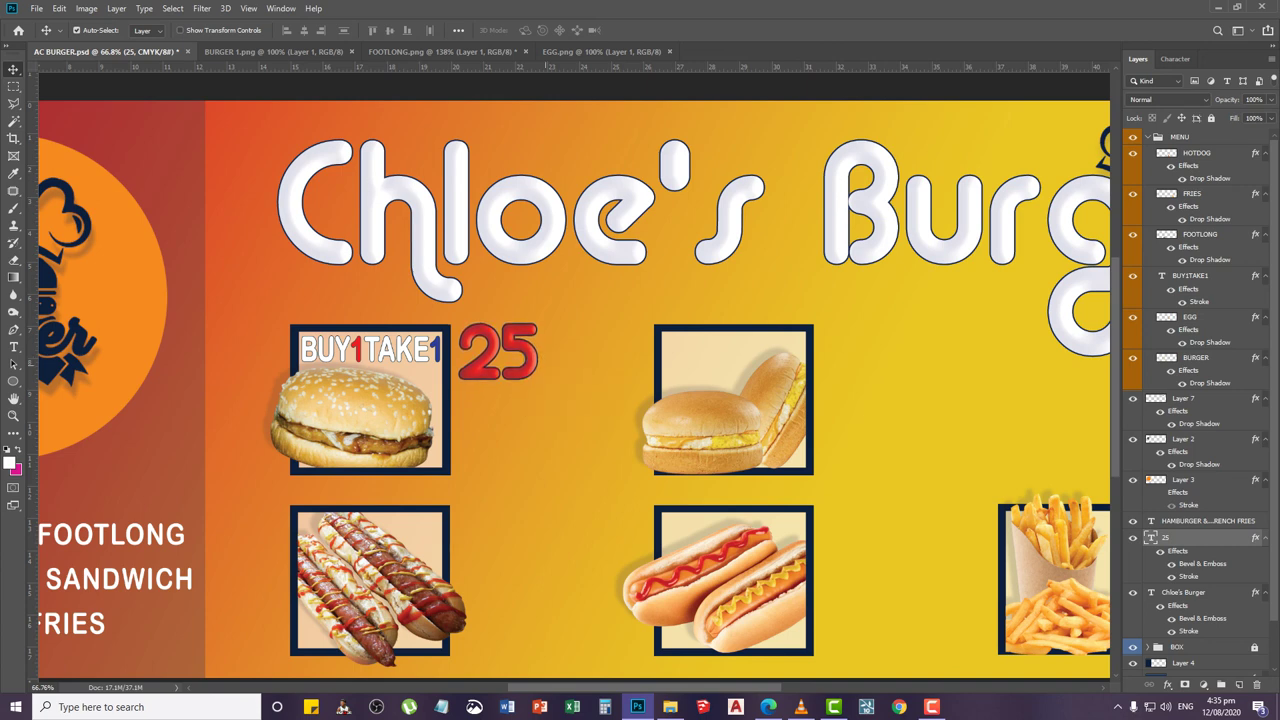
key(Left)
key(Left)
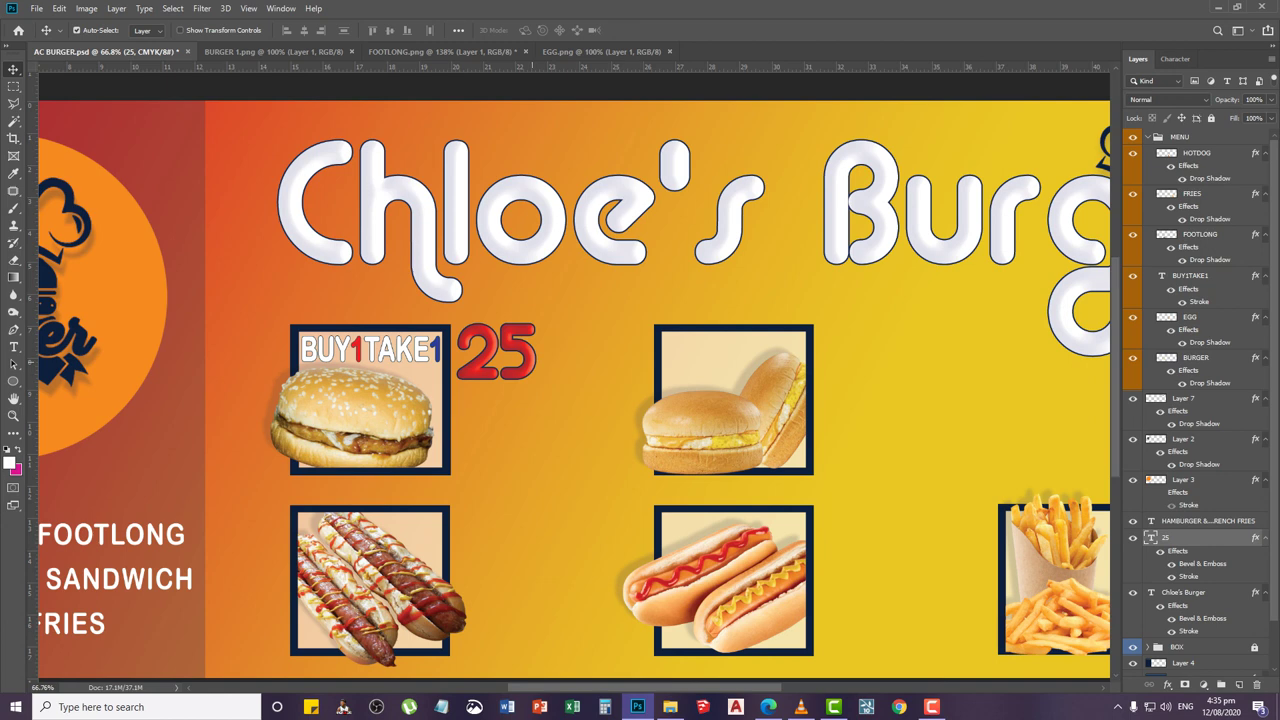
Duplicate the "25" price text directly below itself and change the copy to read "pesos"
right_click(533, 364)
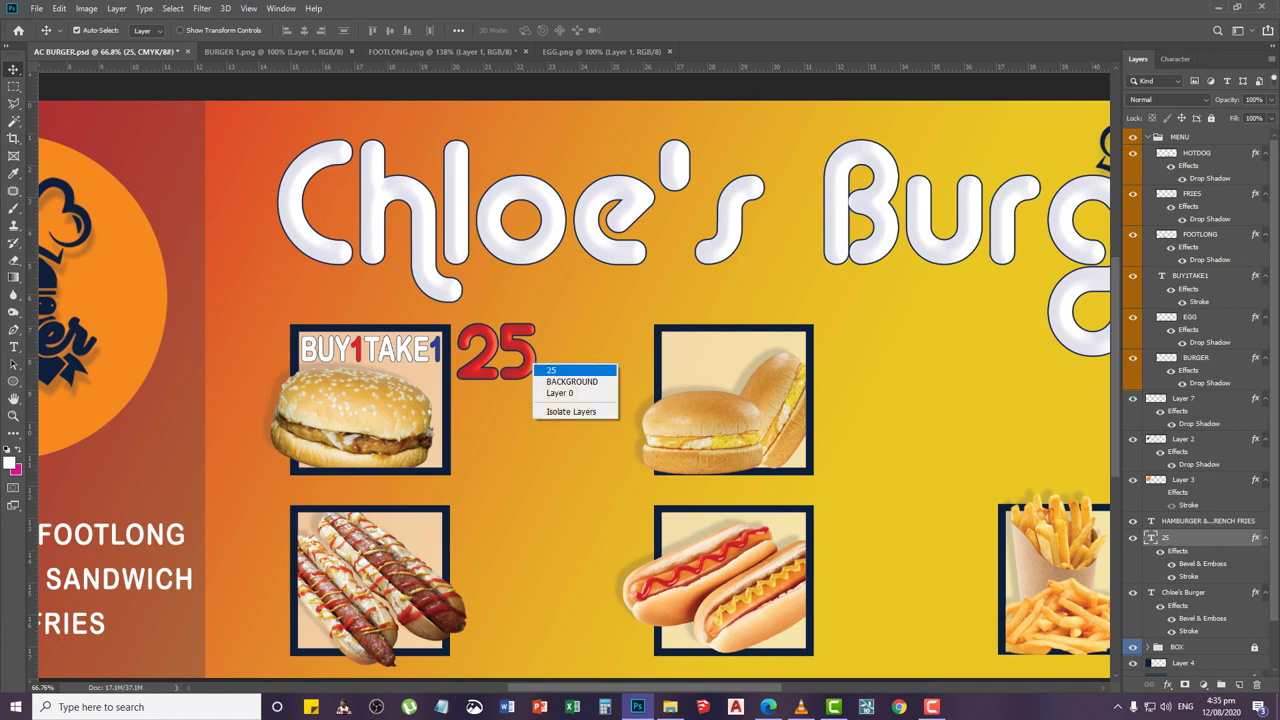
click(543, 370)
drag(510, 355, 510, 411)
key(t)
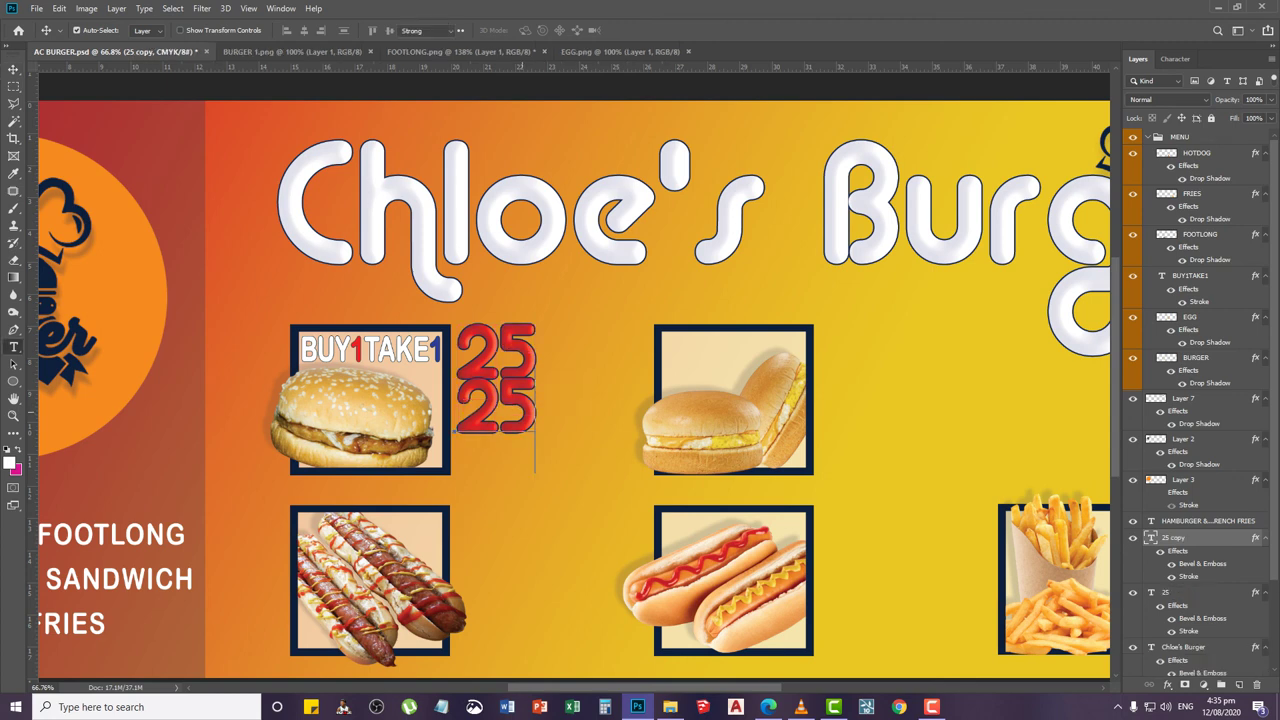
double_click(522, 412)
text(PESOS)
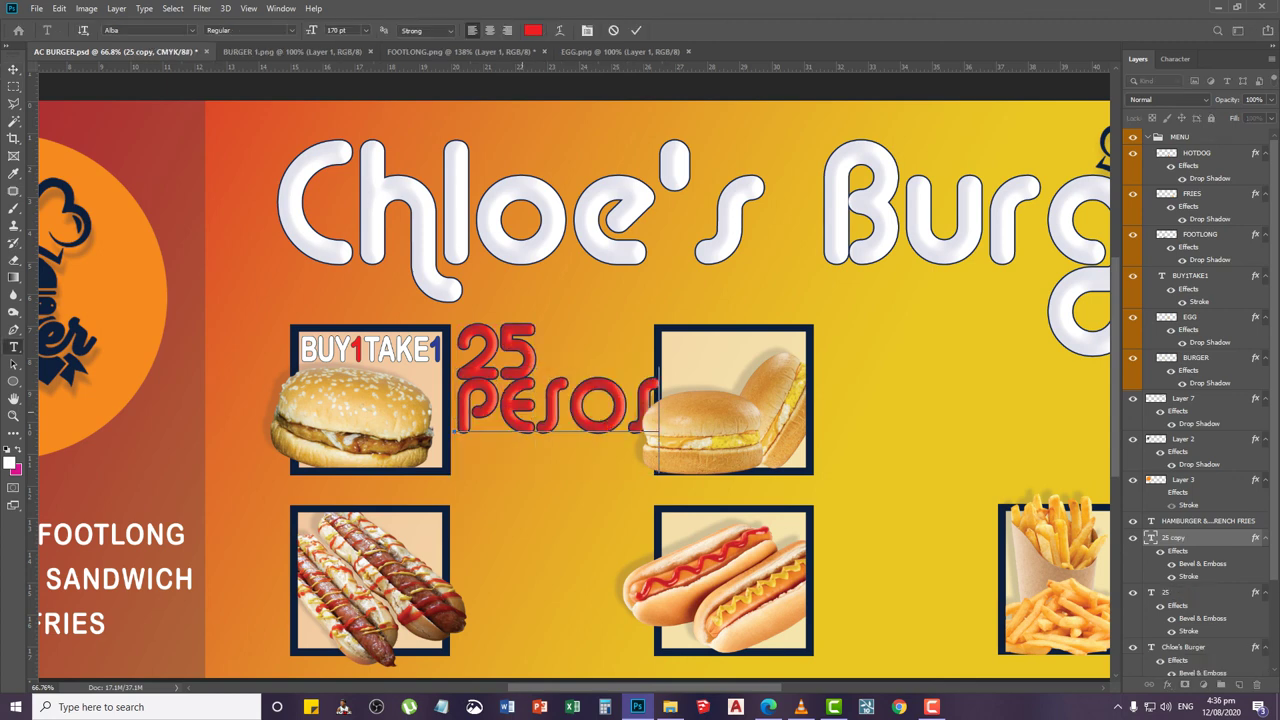
key(ctrl+a)
text(pesos)
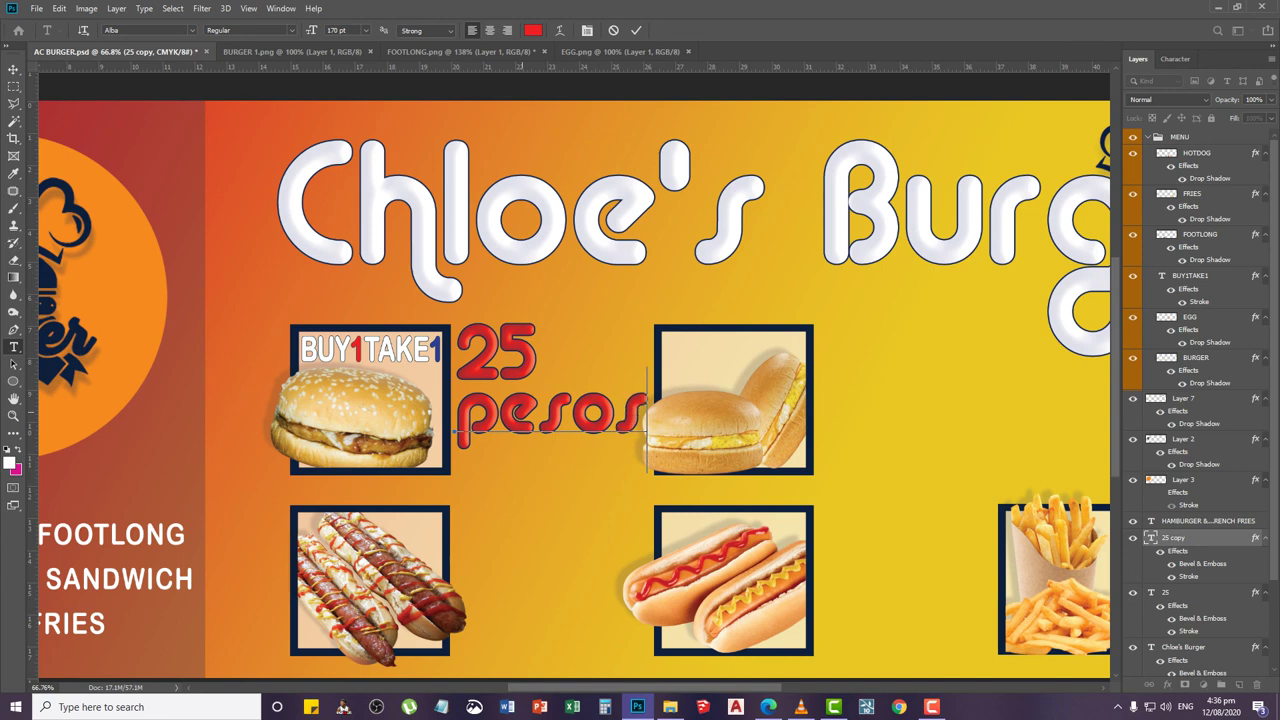
Set the font of the "pesos" text to Arial Rounded MT Bold
key(ctrl+a)
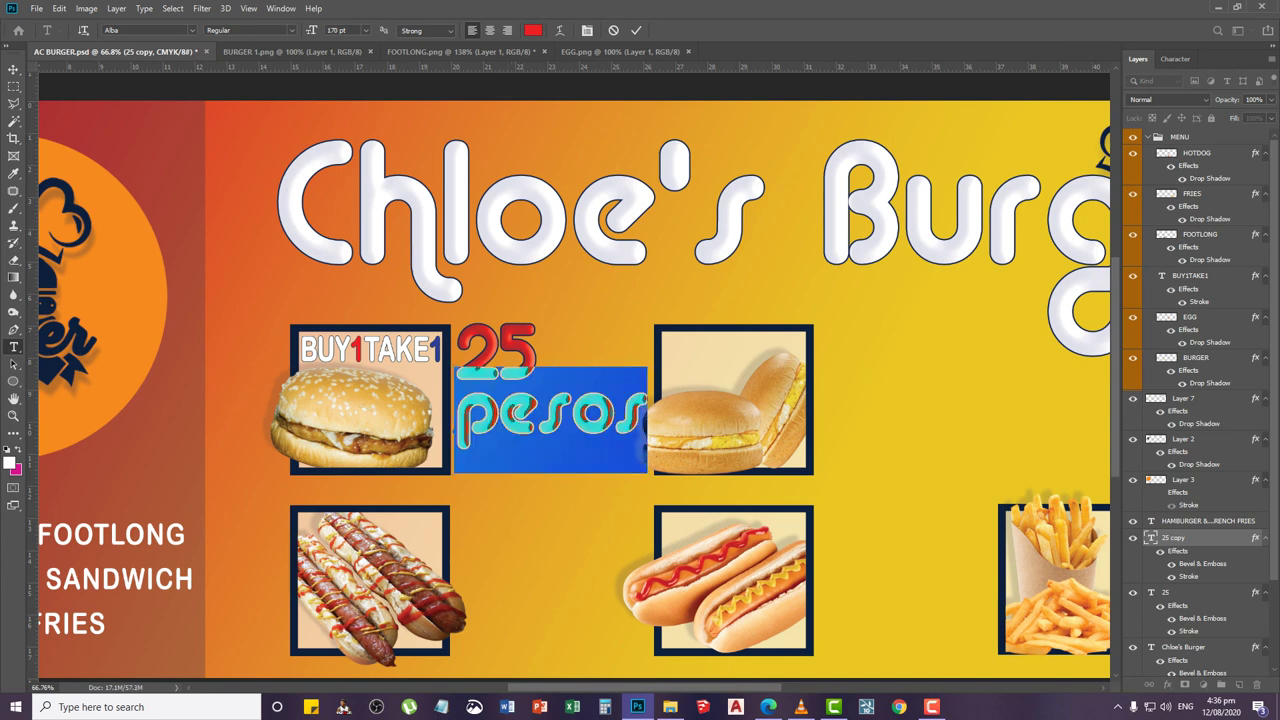
click(1175, 59)
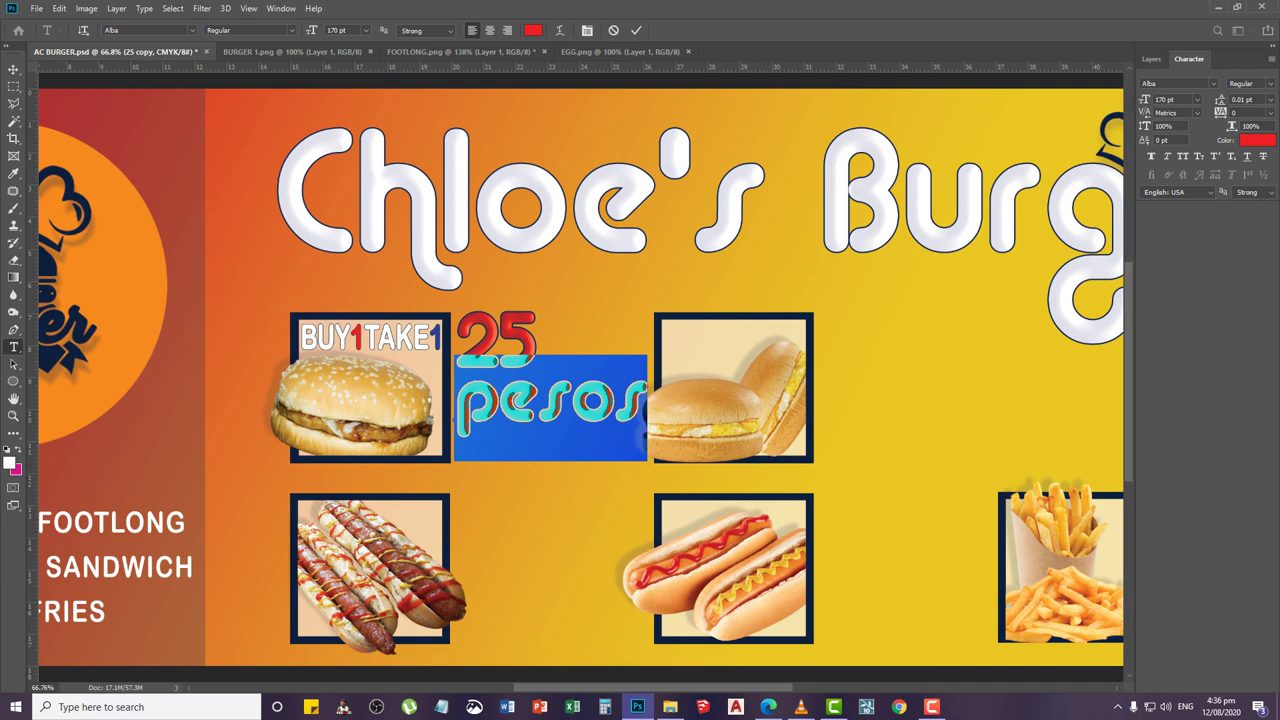
click(1172, 84)
text(arial)
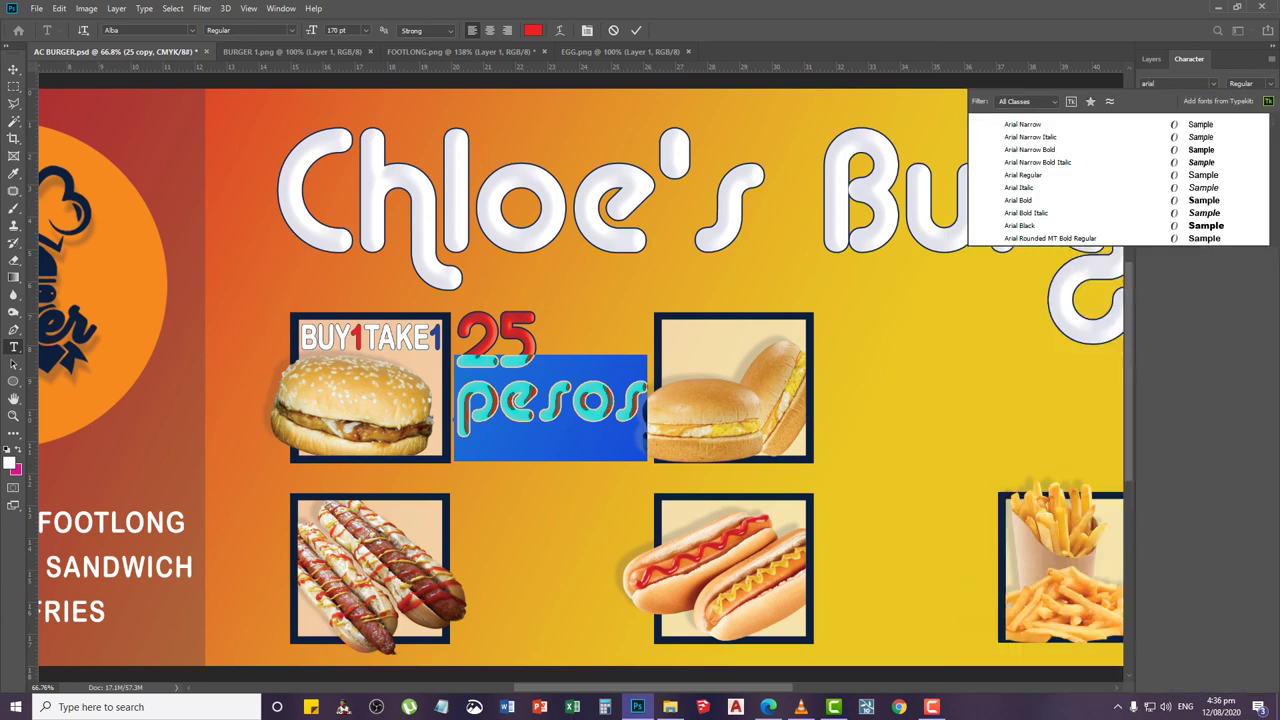
key(Down)
key(Down)
key(Down)
key(Down)
key(Down)
key(Down)
key(Down)
key(Down)
key(Down)
key(Down)
key(Return)
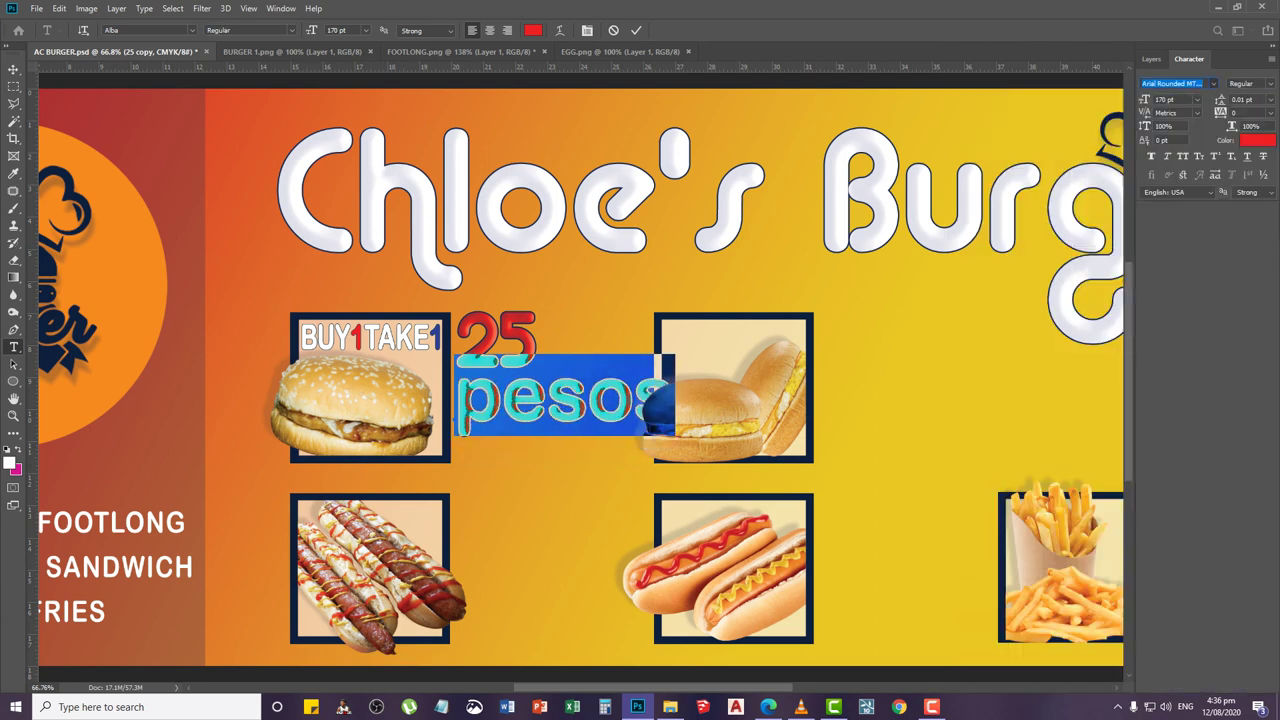
click(14, 69)
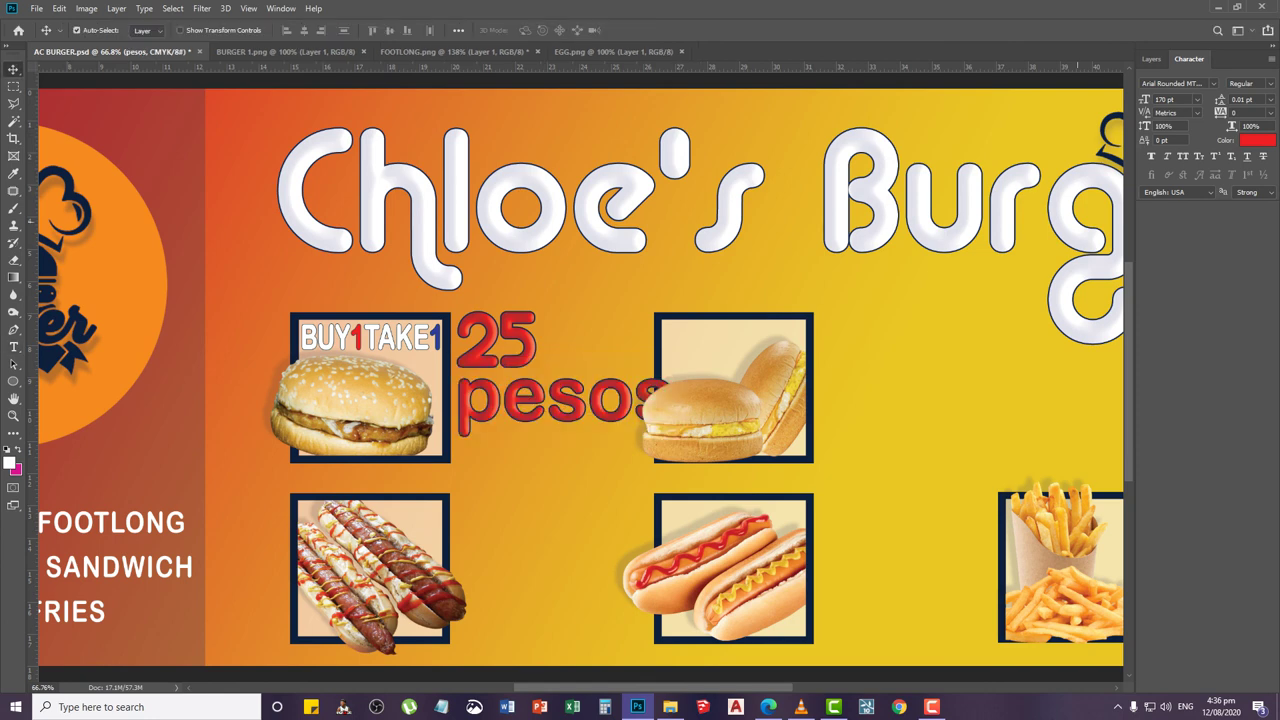
Hide the layer effects of the "pesos" text and color it with the logo's dark navy (0d1f3a)
click(1151, 59)
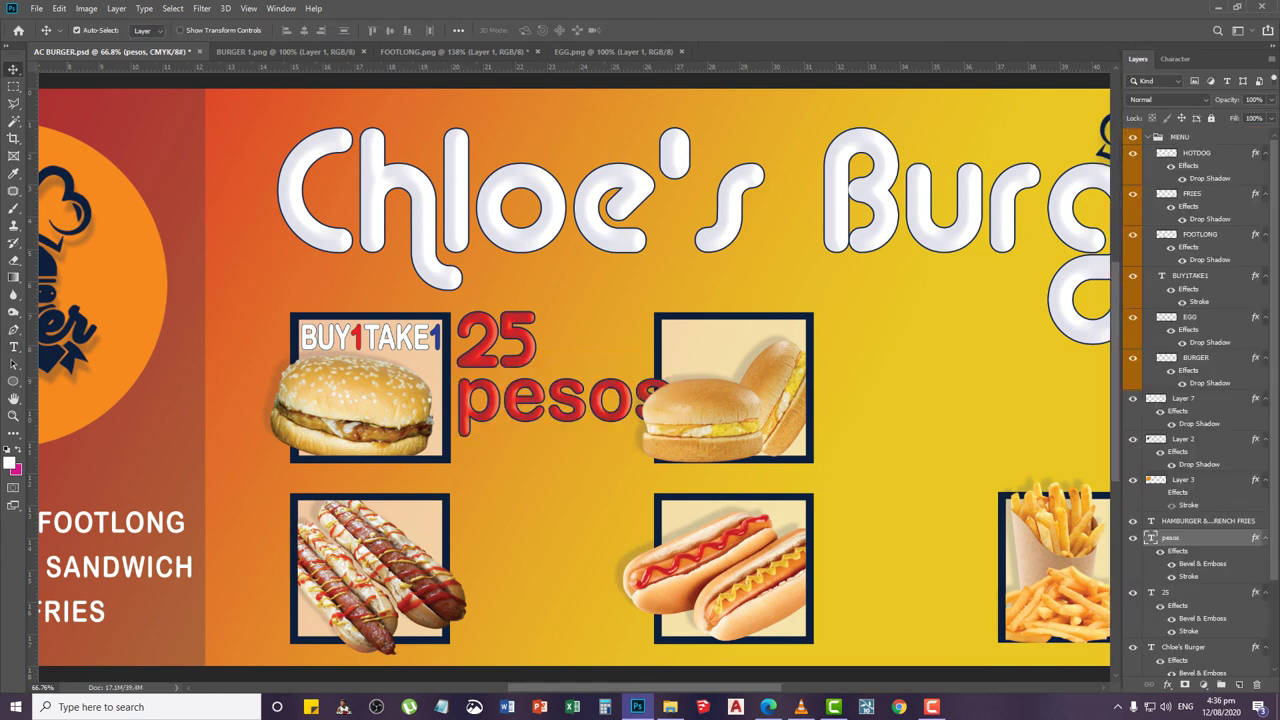
click(1172, 564)
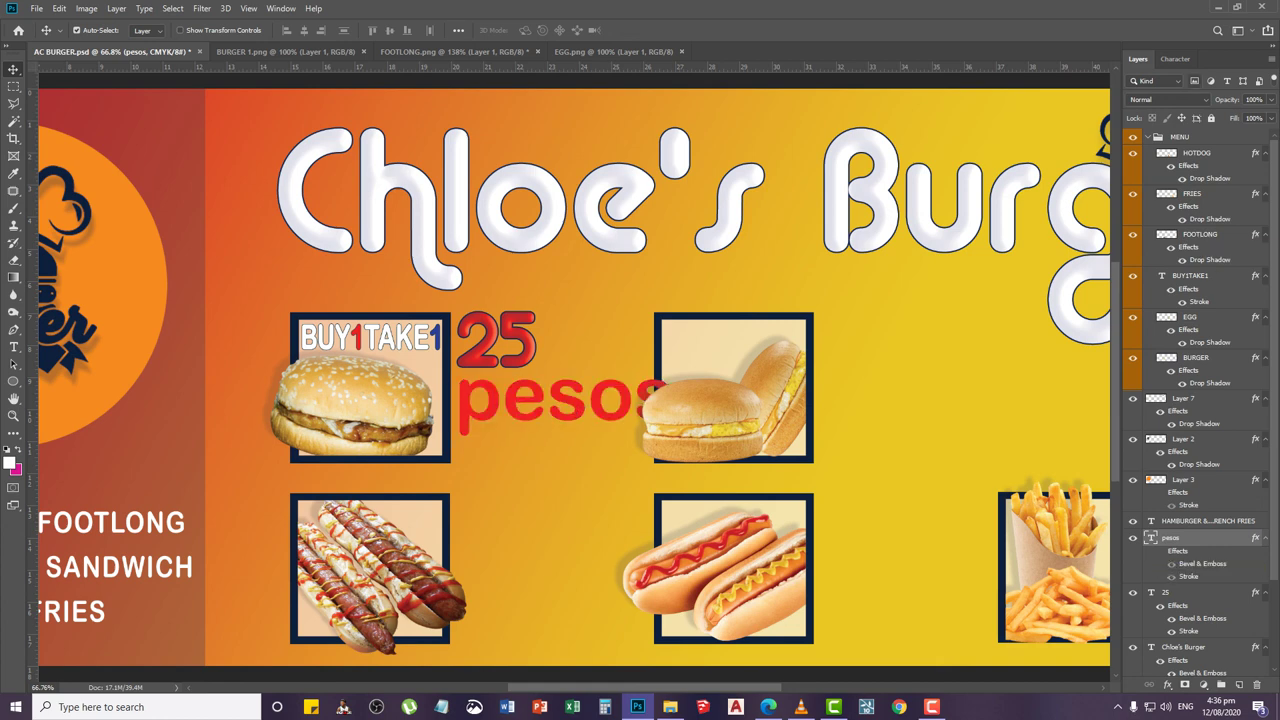
click(1175, 59)
click(1257, 140)
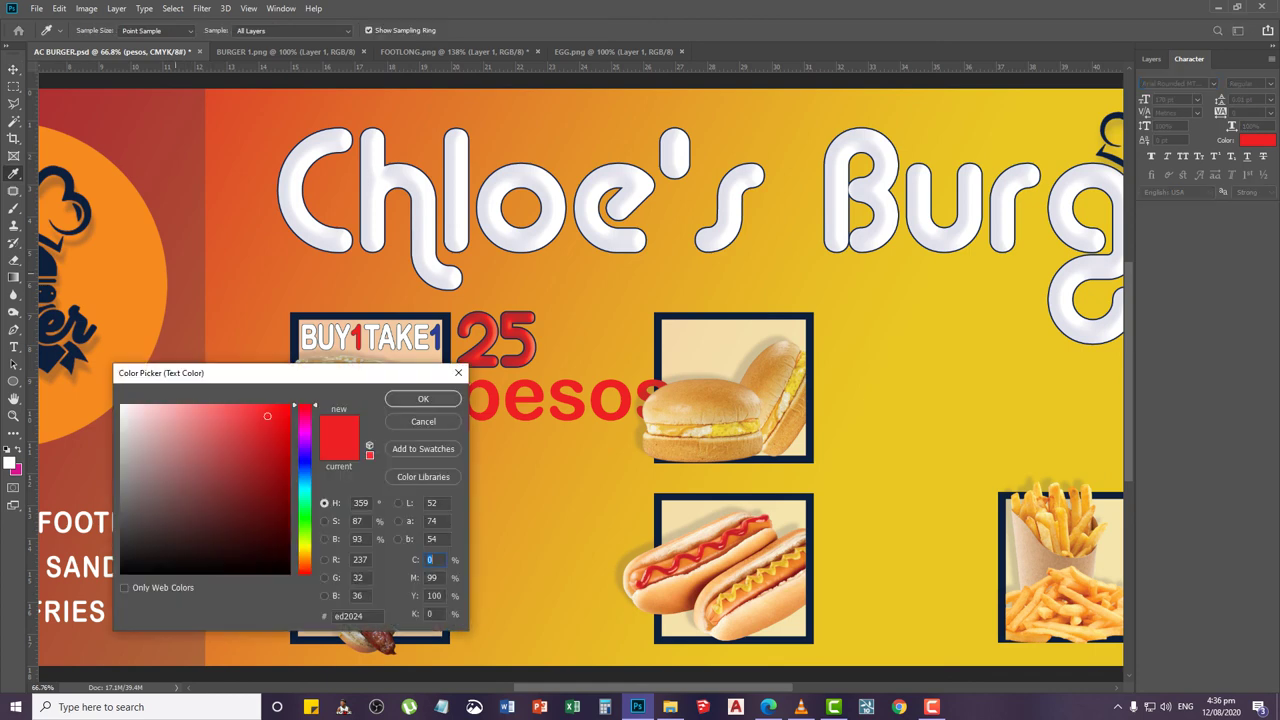
click(82, 324)
click(423, 398)
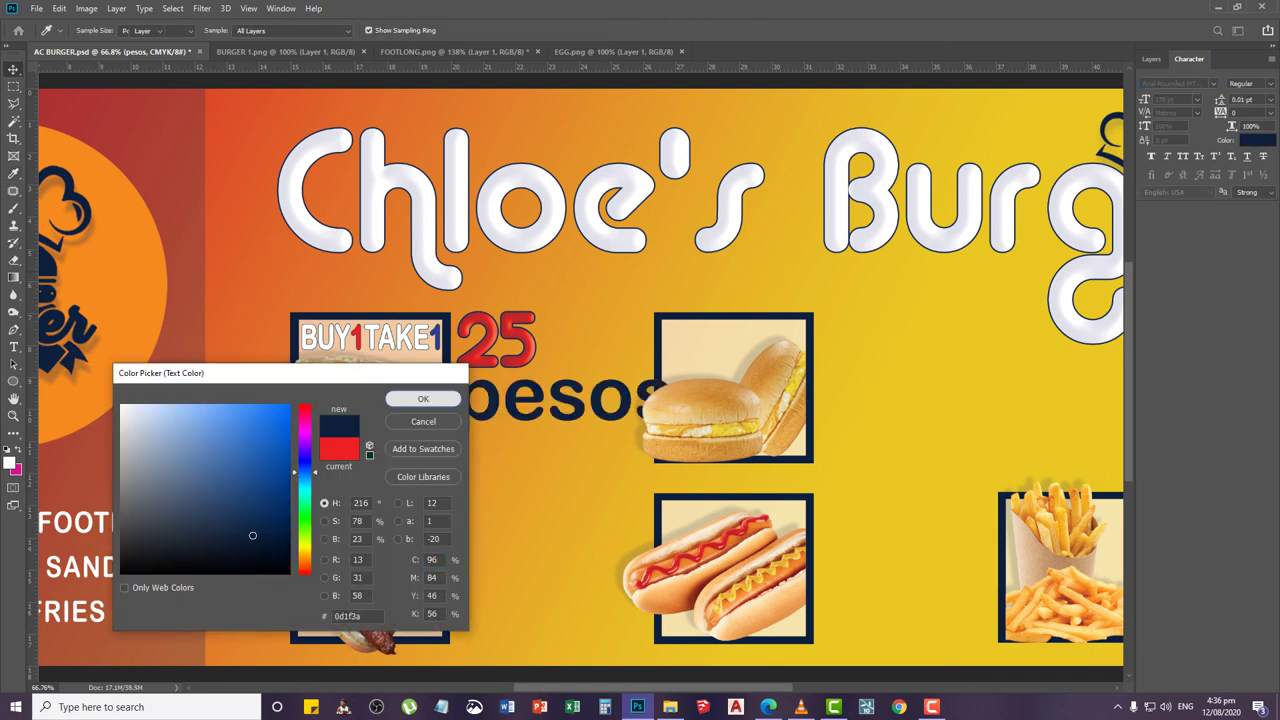
Set the "pesos" text to 100 pt and make it faux bold
click(1145, 100)
text(100)
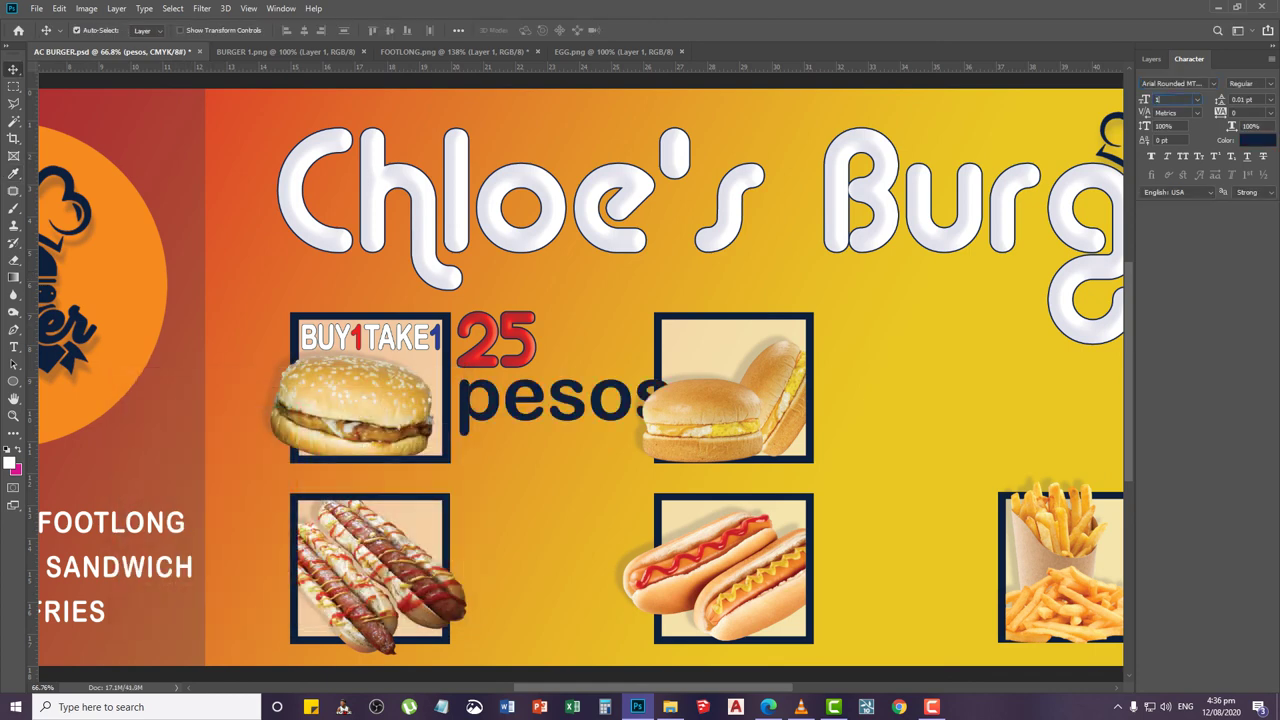
key(Return)
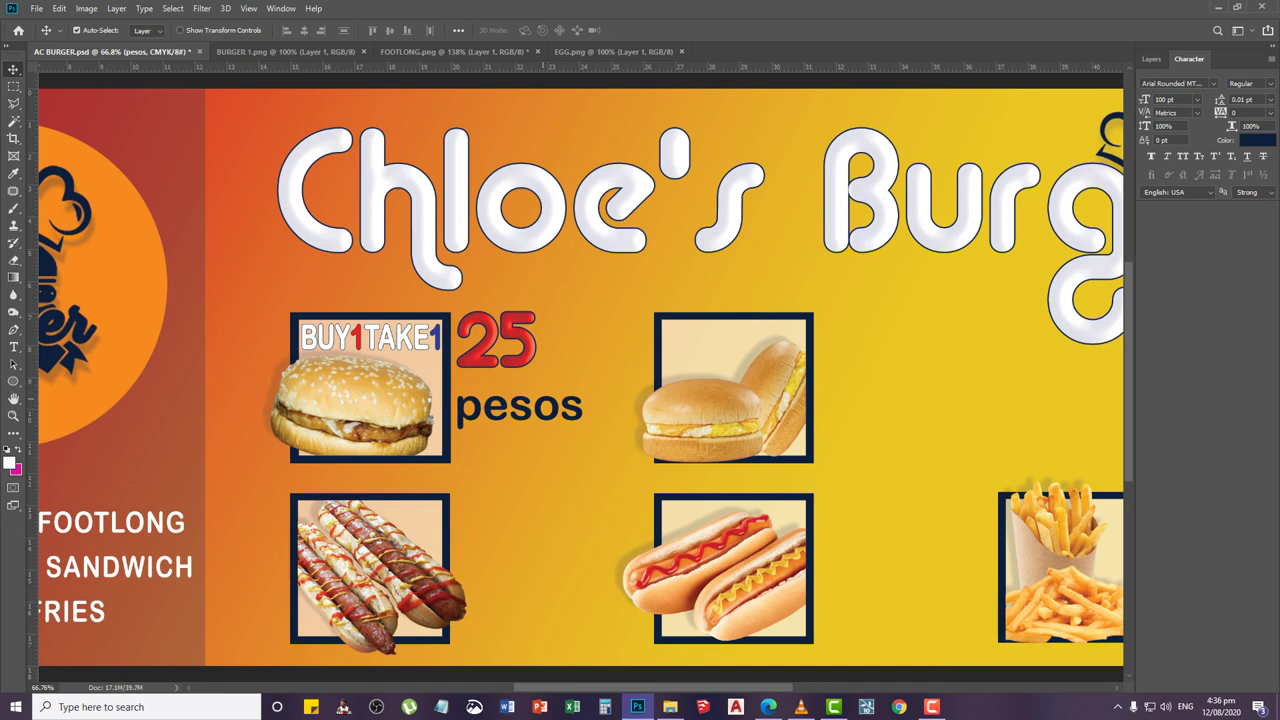
click(1151, 156)
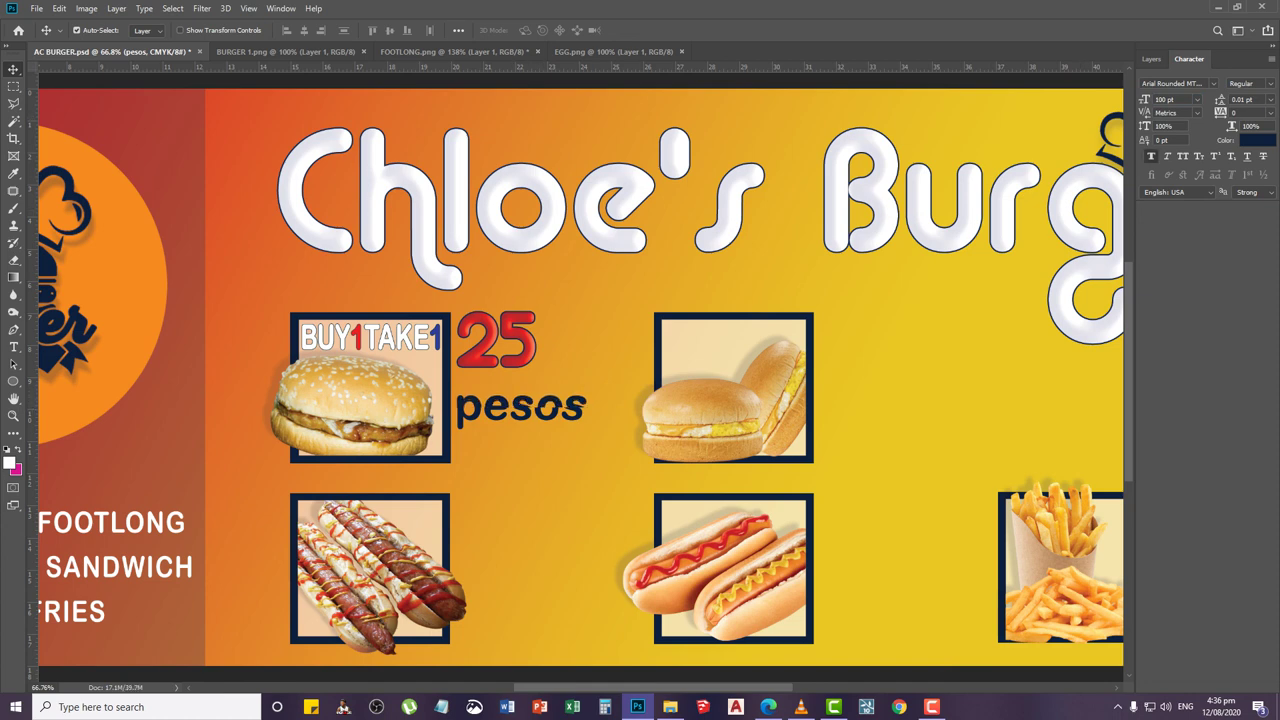
Nudge the "pesos" text up until it sits directly beneath the "25" price
key(Up)
key(Up)
key(Up)
key(Up)
key(Up)
key(Up)
key(Up)
key(Up)
key(Up)
key(Up)
key(Up)
key(Up)
key(Up)
key(Up)
key(Up)
key(Up)
key(Up)
key(Up)
key(Up)
key(Up)
key(Up)
key(Up)
key(Up)
key(Up)
key(Up)
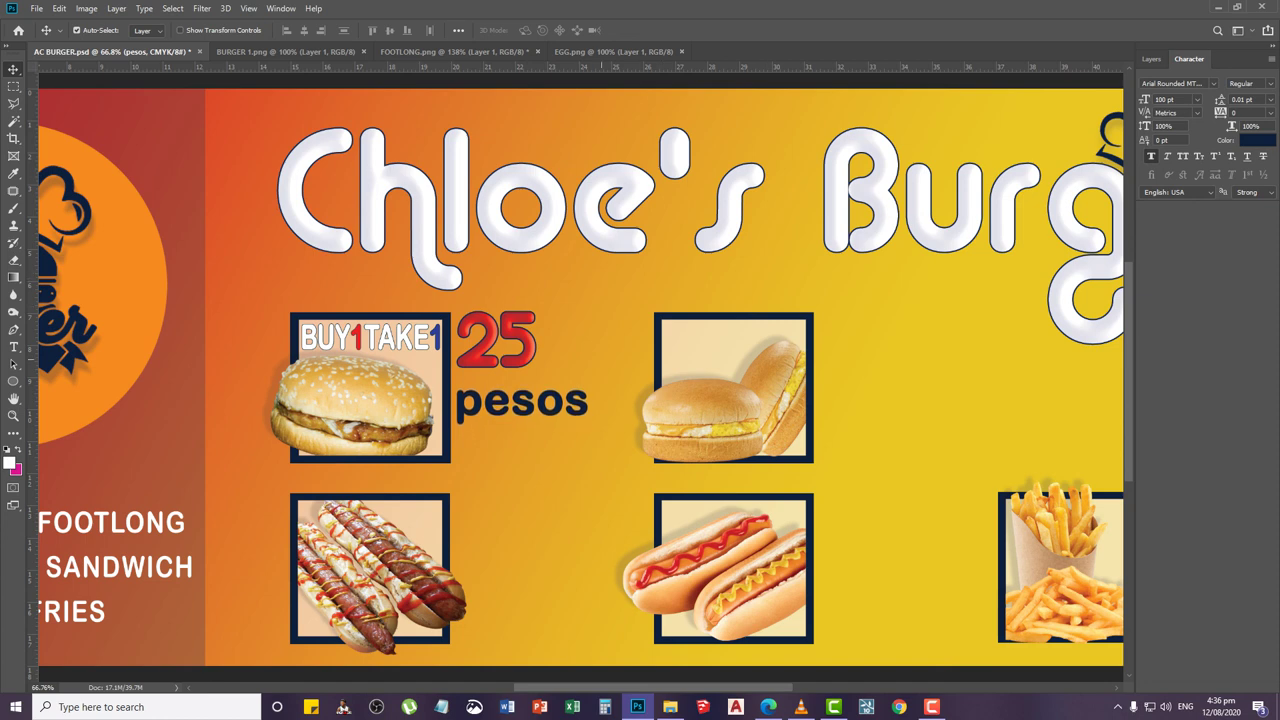
key(Up)
key(Up)
key(Up)
key(Up)
key(Up)
key(Up)
key(Up)
key(Up)
key(Up)
key(Up)
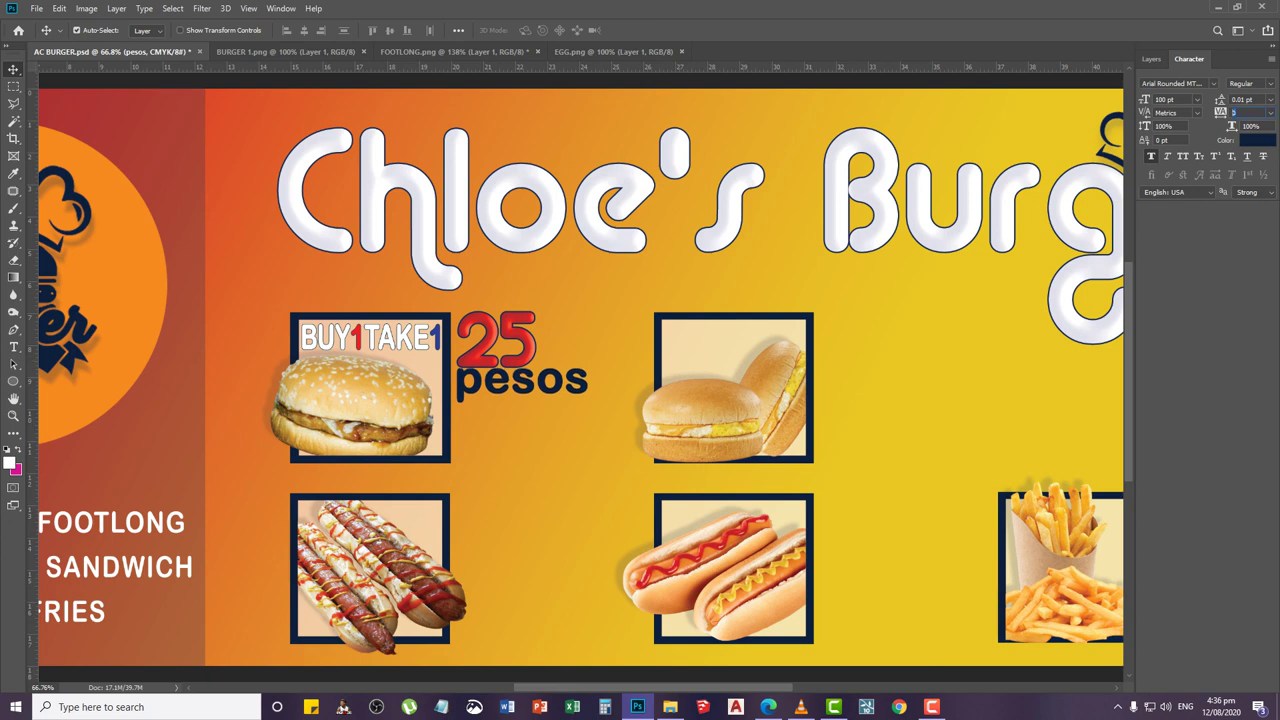
Set the tracking of the "pesos" text to -50
text(10)
key(Return)
click(1220, 112)
text(-50)
key(Return)
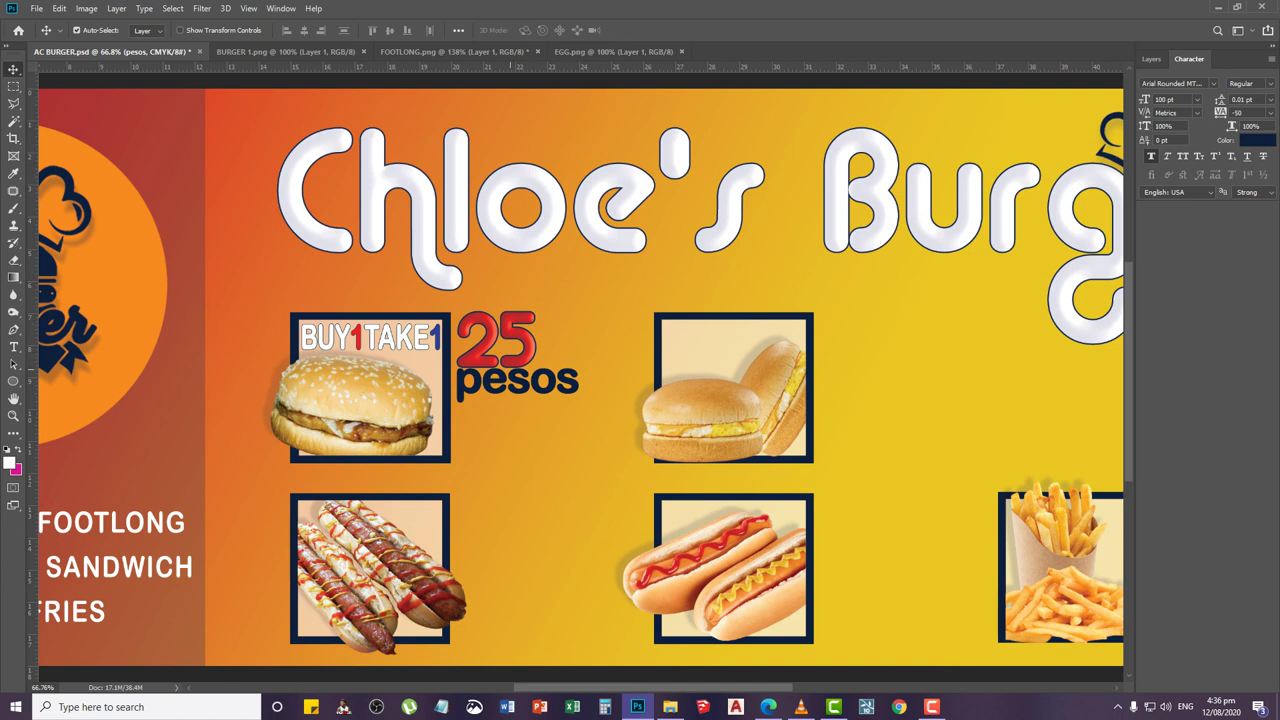
Duplicate the "pesos" text below itself and change the copy to read "5"
right_click(513, 379)
click(524, 386)
mouse_move(513, 385)
mouse_down()
mouse_move(511, 413)
mouse_move(530, 403)
mouse_up()
key(t)
double_click(462, 418)
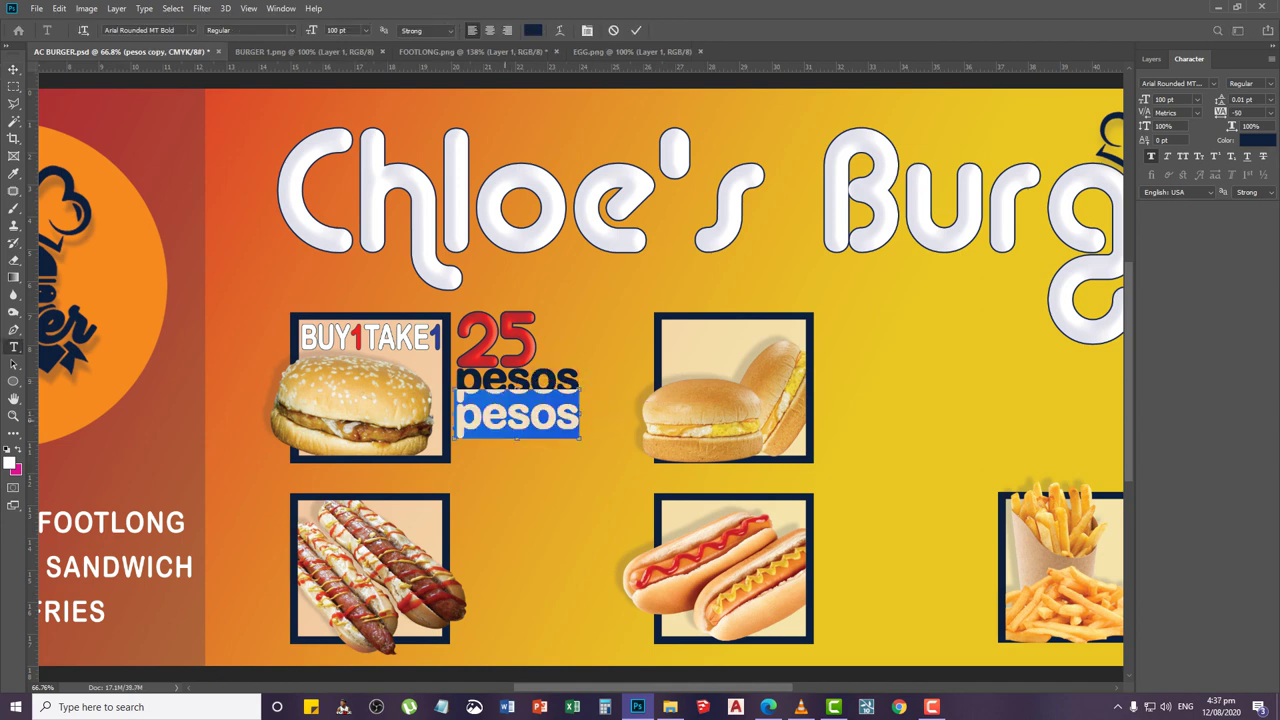
text(5)
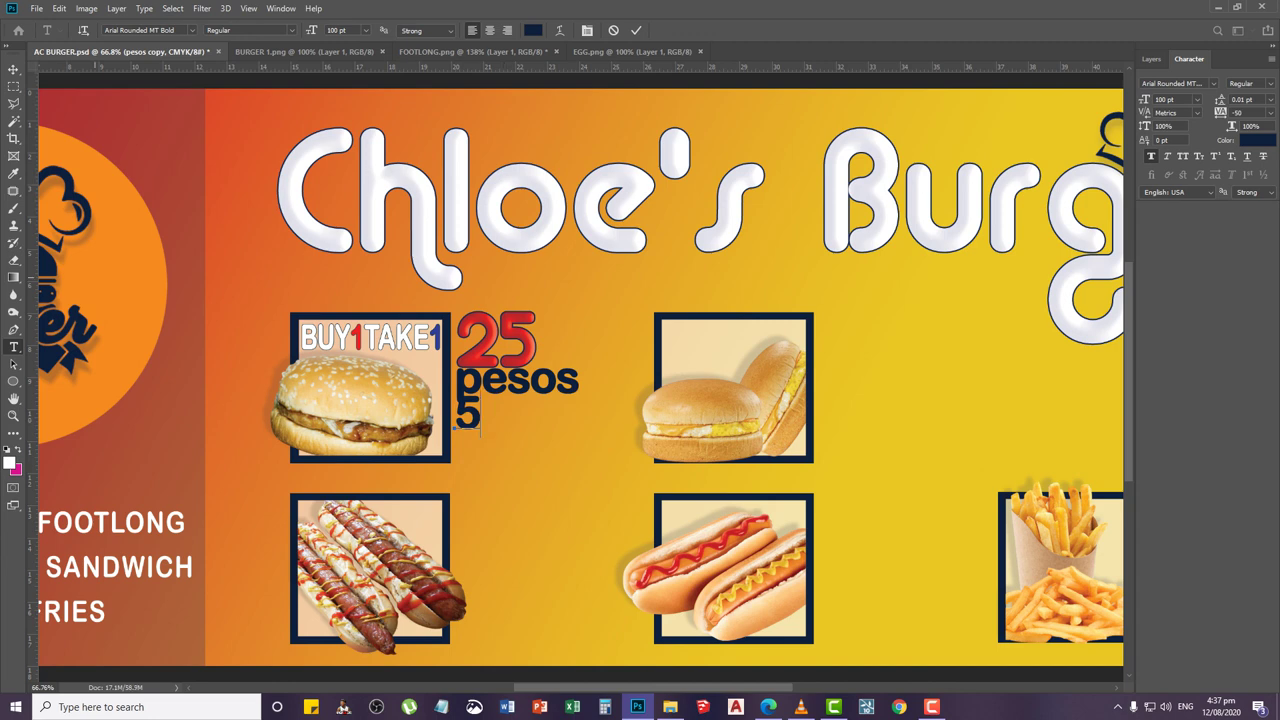
click(13, 69)
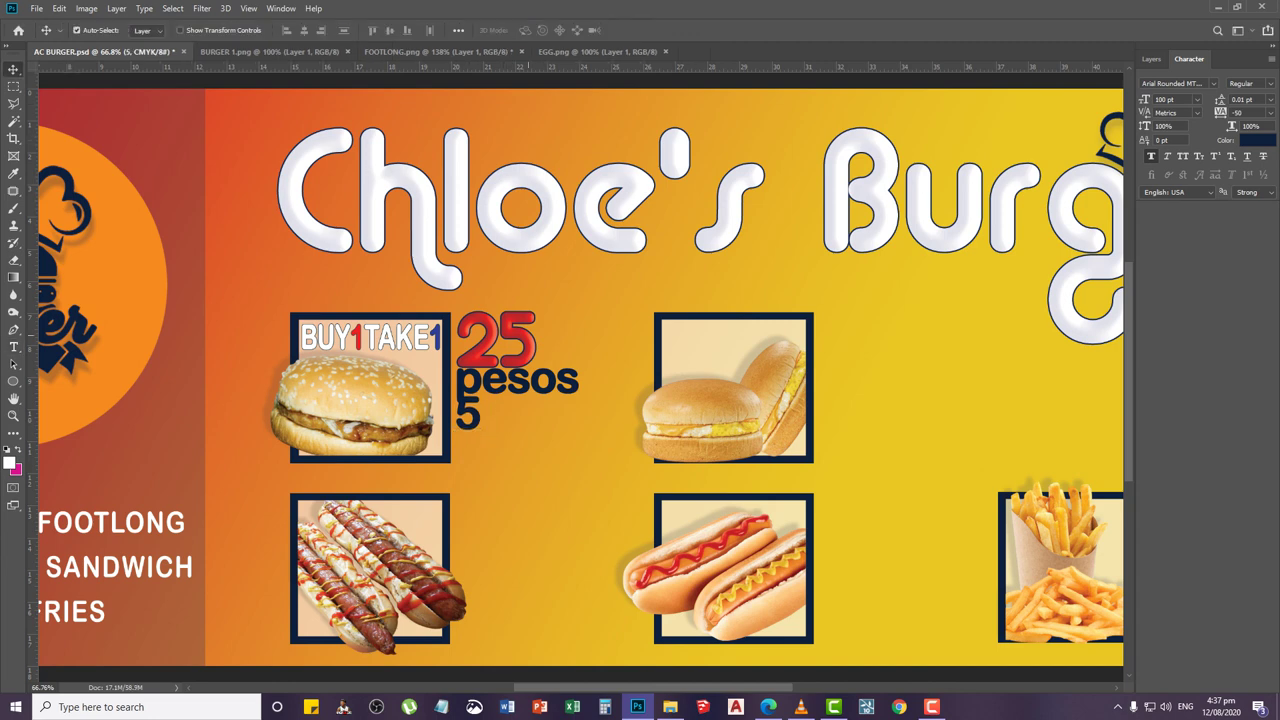
Nudge the "5" text slightly down from "pesos" and set its font size to 90 pt
key(Down)
key(Down)
key(Down)
key(Down)
key(Down)
key(Down)
key(Down)
key(Down)
key(Down)
key(Down)
click(1163, 100)
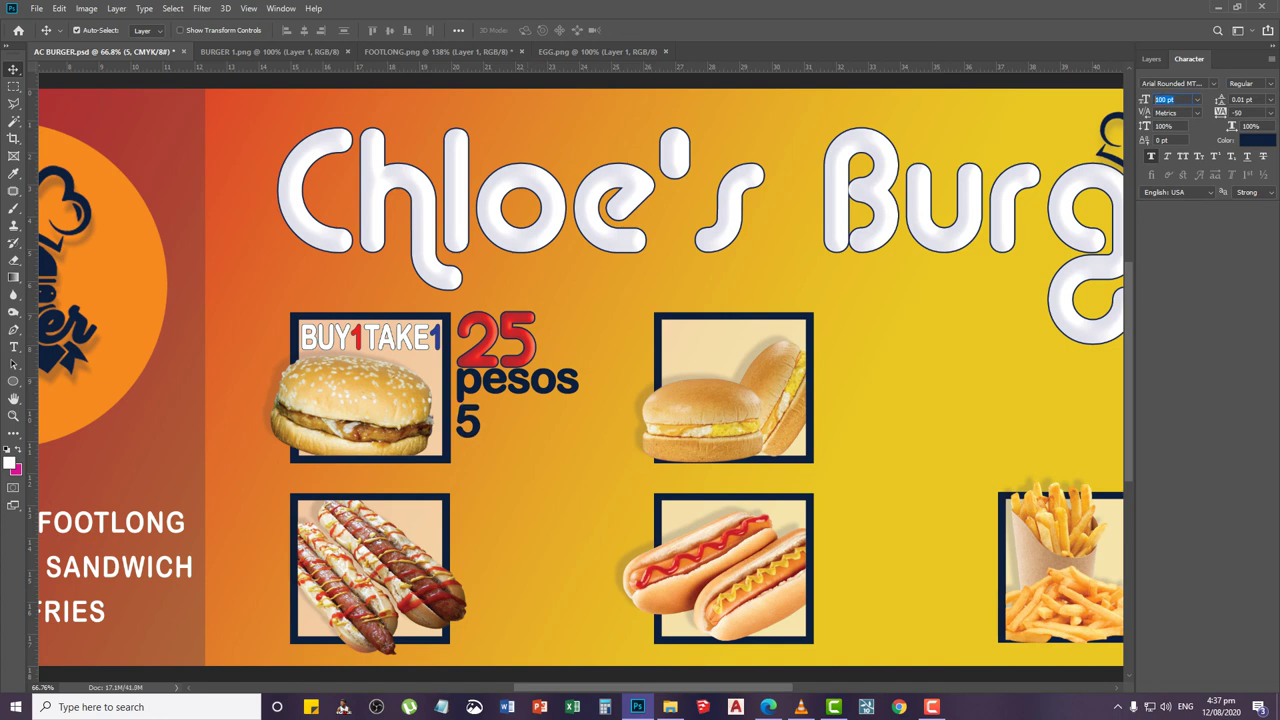
text(90)
key(Return)
Color the "5" text red (ff0000)
click(1257, 140)
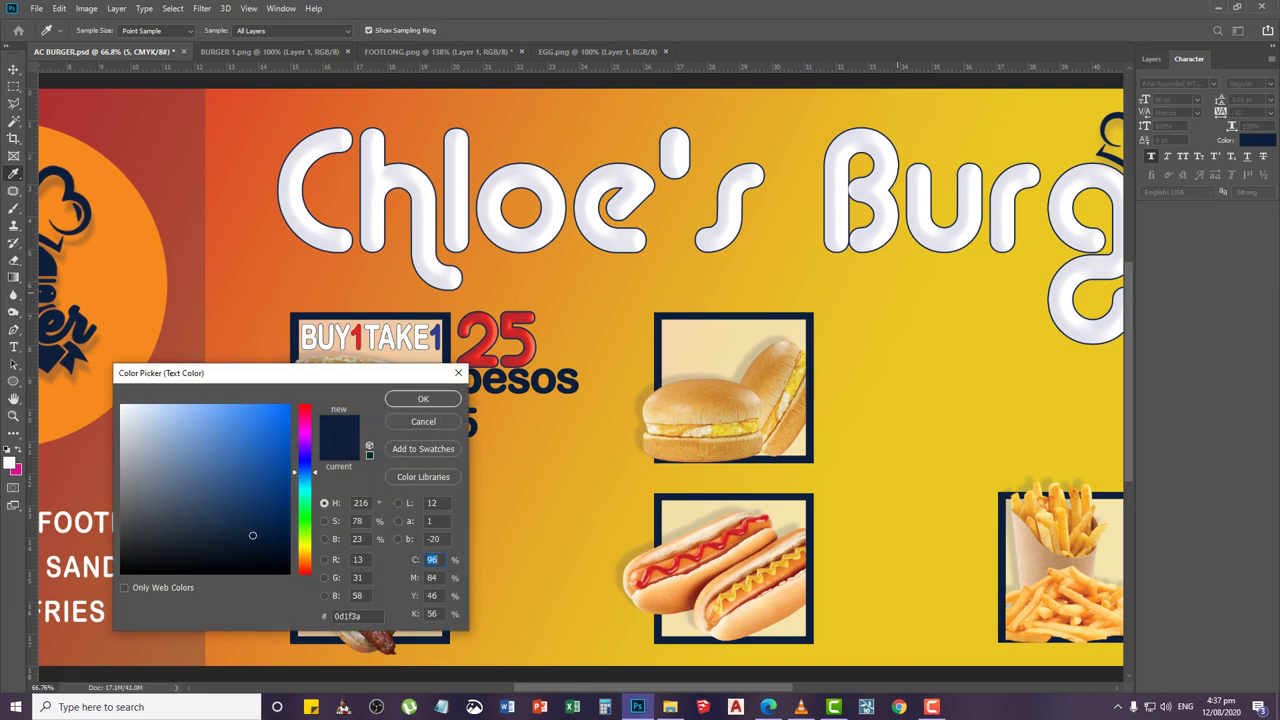
click(305, 406)
click(289, 406)
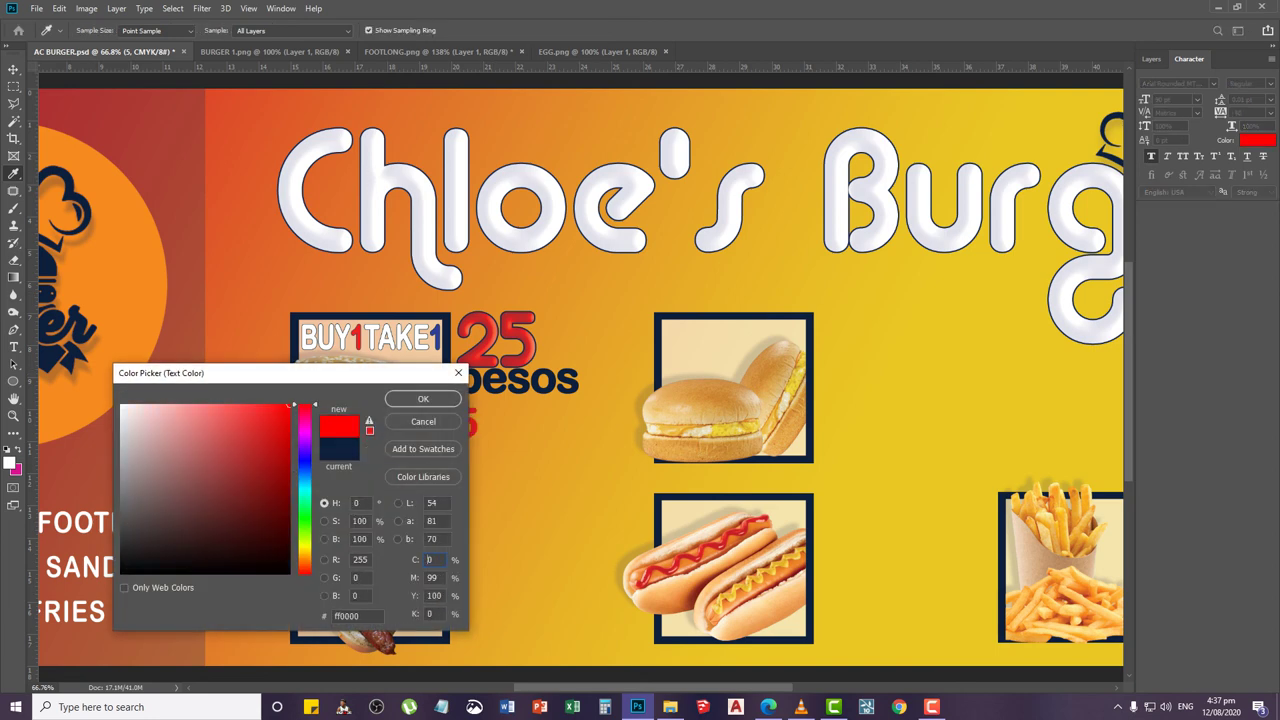
click(423, 399)
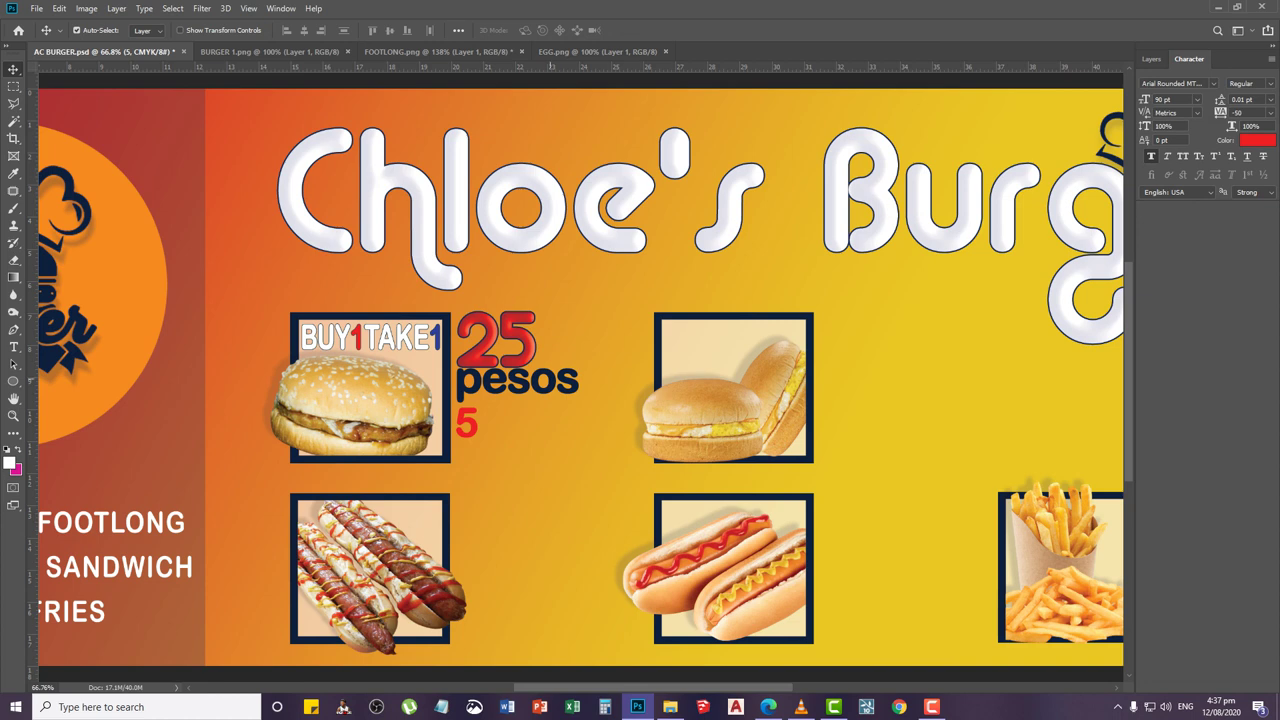
Turn on the hidden layer effects of the "pesos" text below the 25 price
right_click(551, 379)
click(575, 387)
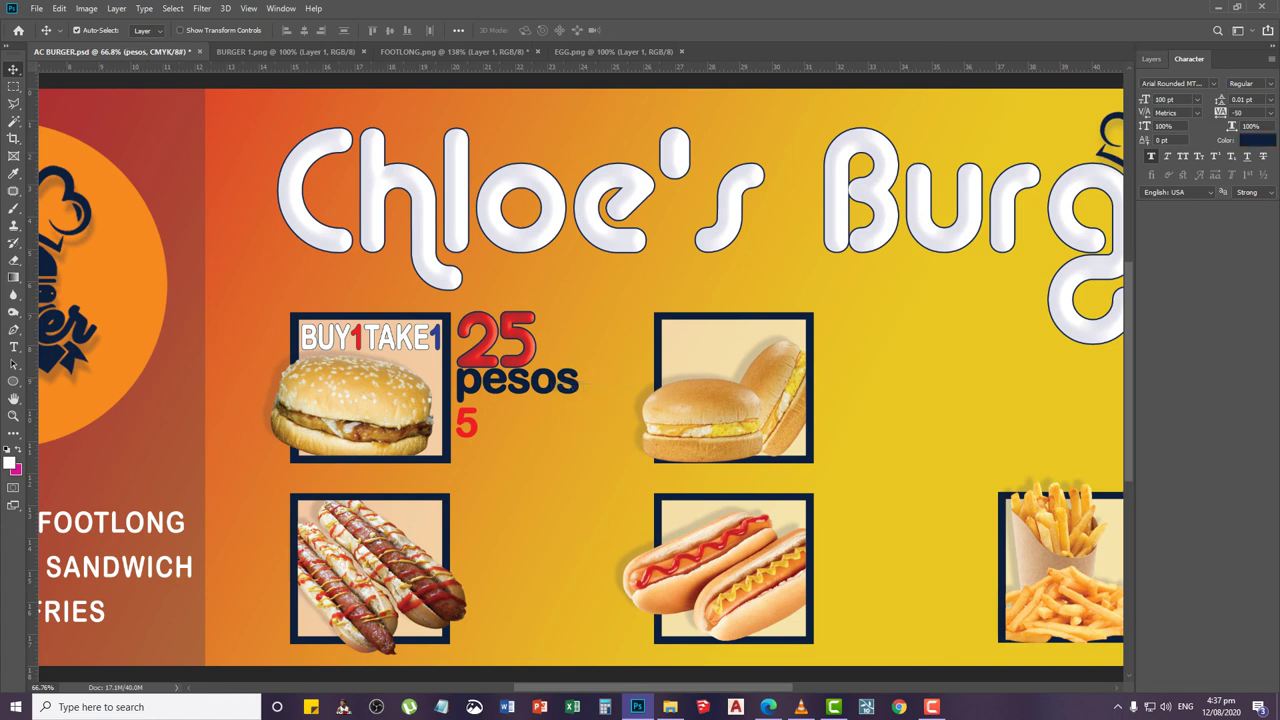
click(1151, 59)
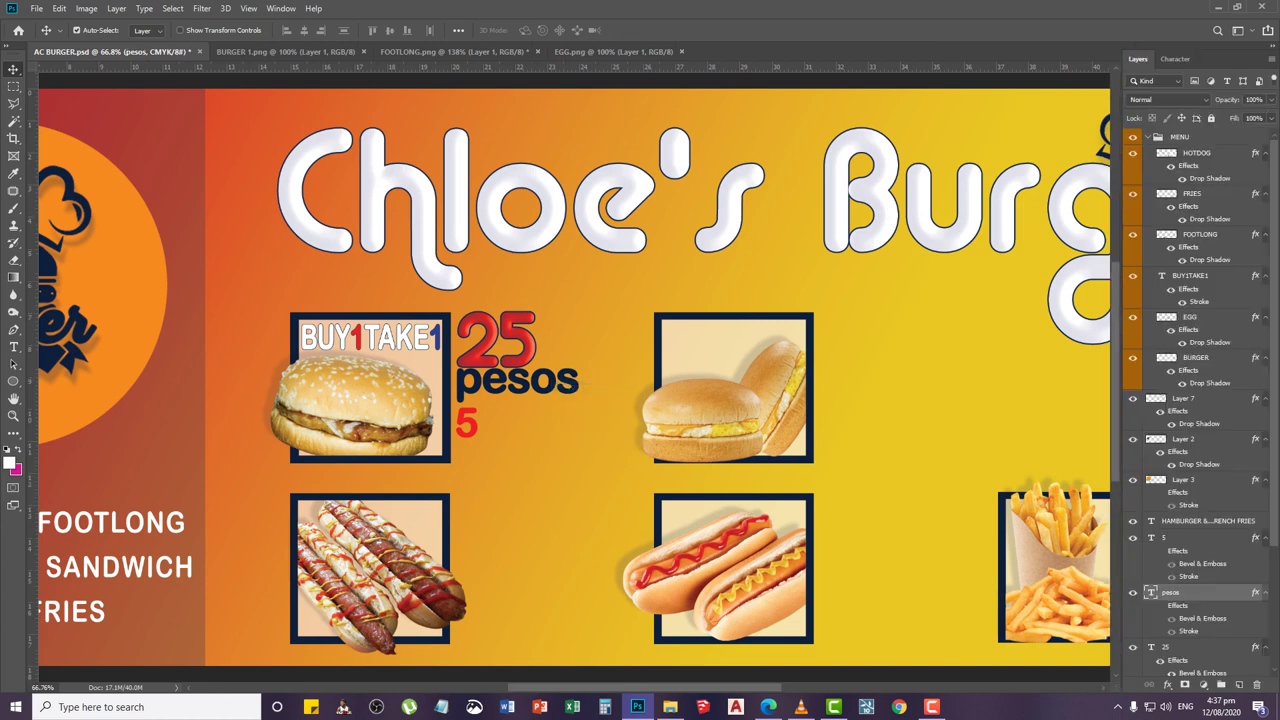
double_click(1213, 593)
key(Escape)
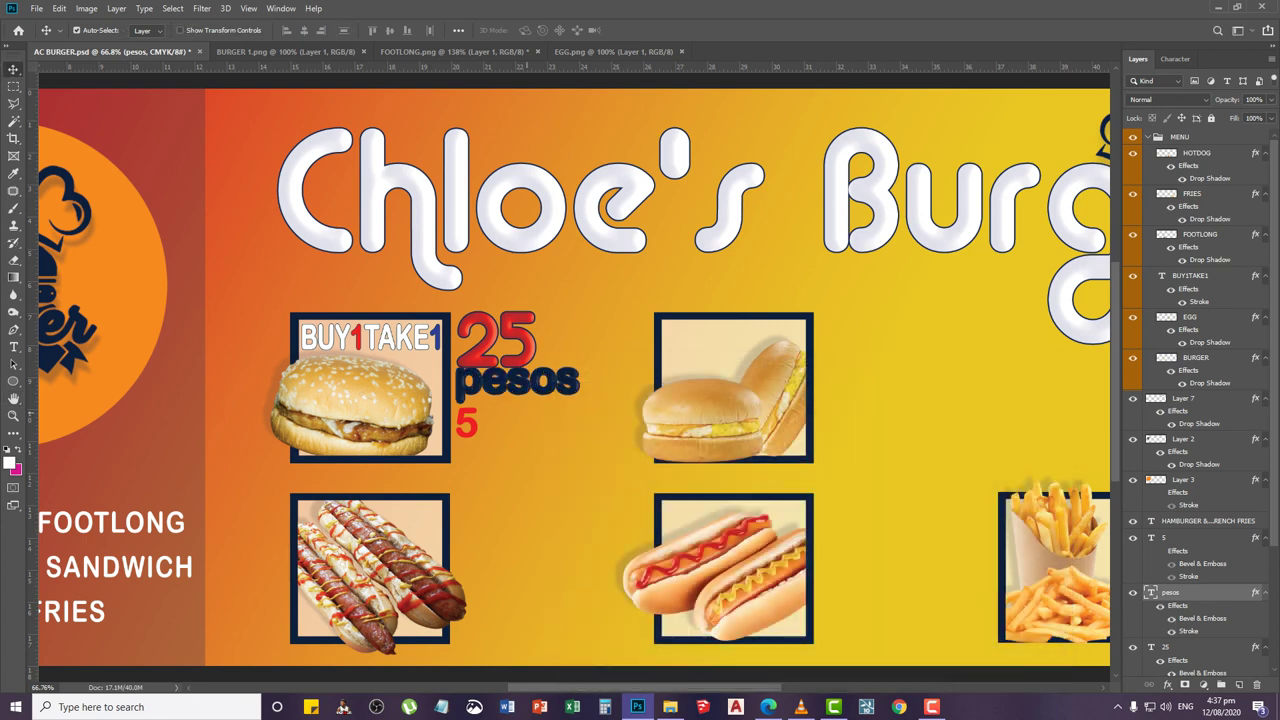
scroll(476, 373, up, 4)
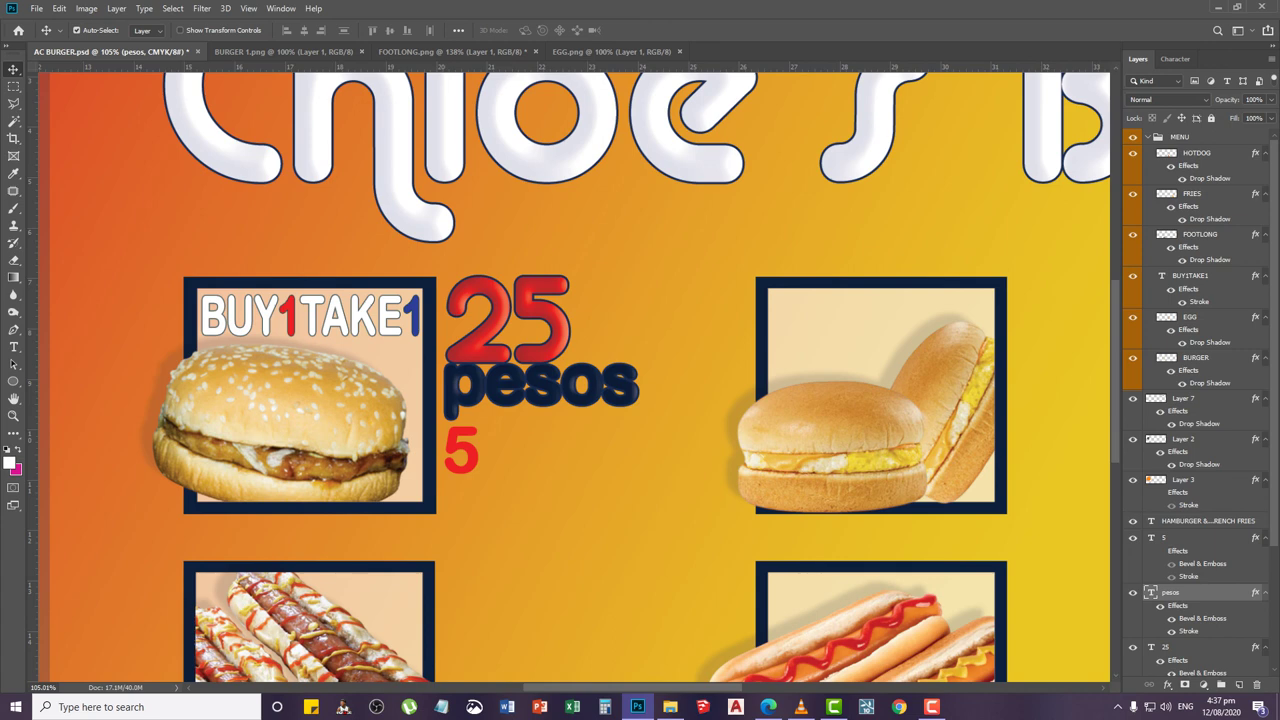
Set the tracking of the "pesos" text to 0
right_click(554, 387)
click(577, 397)
click(1175, 59)
click(1221, 113)
text(0)
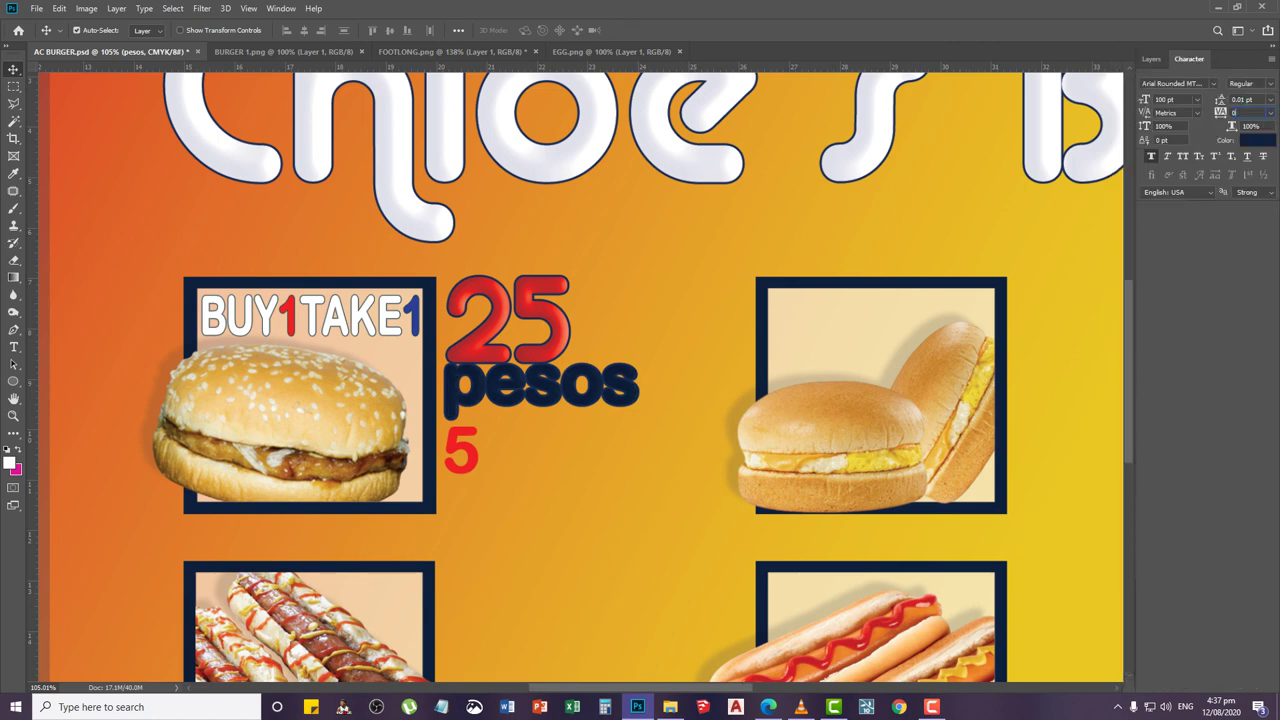
key(Return)
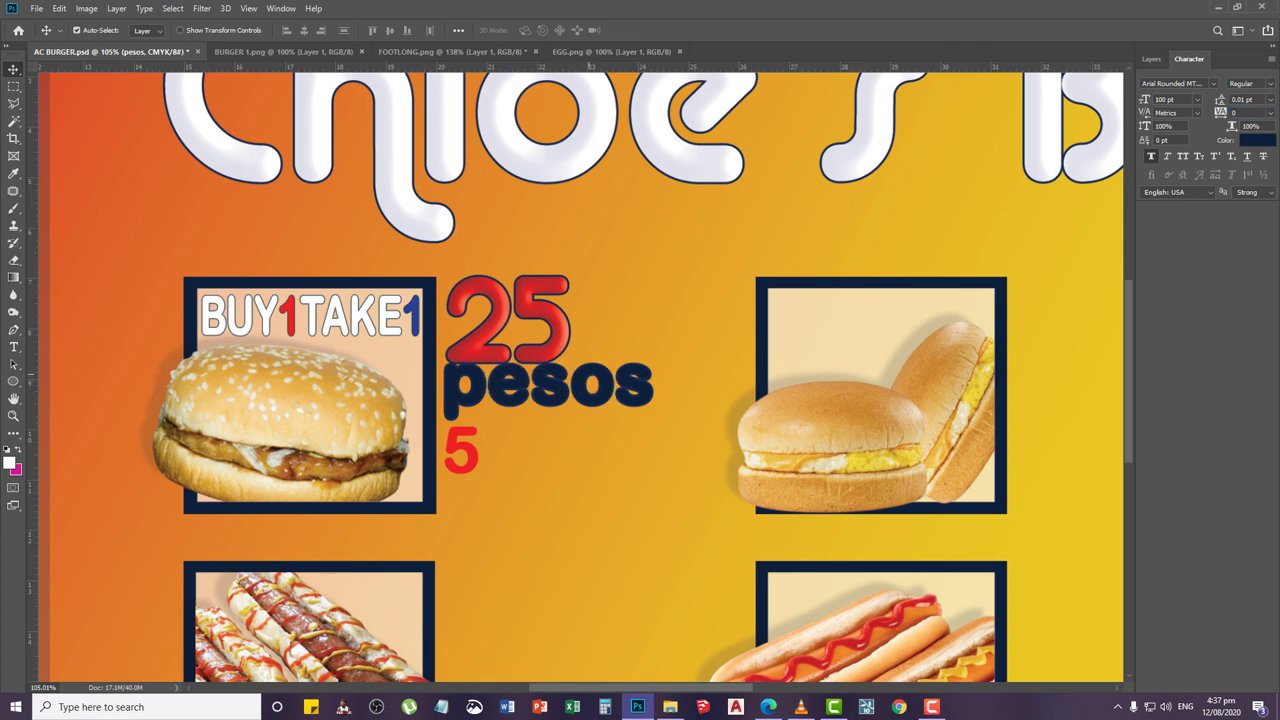
Scale the "pesos" text down to a font size of about 92 pt
key(ctrl+t)
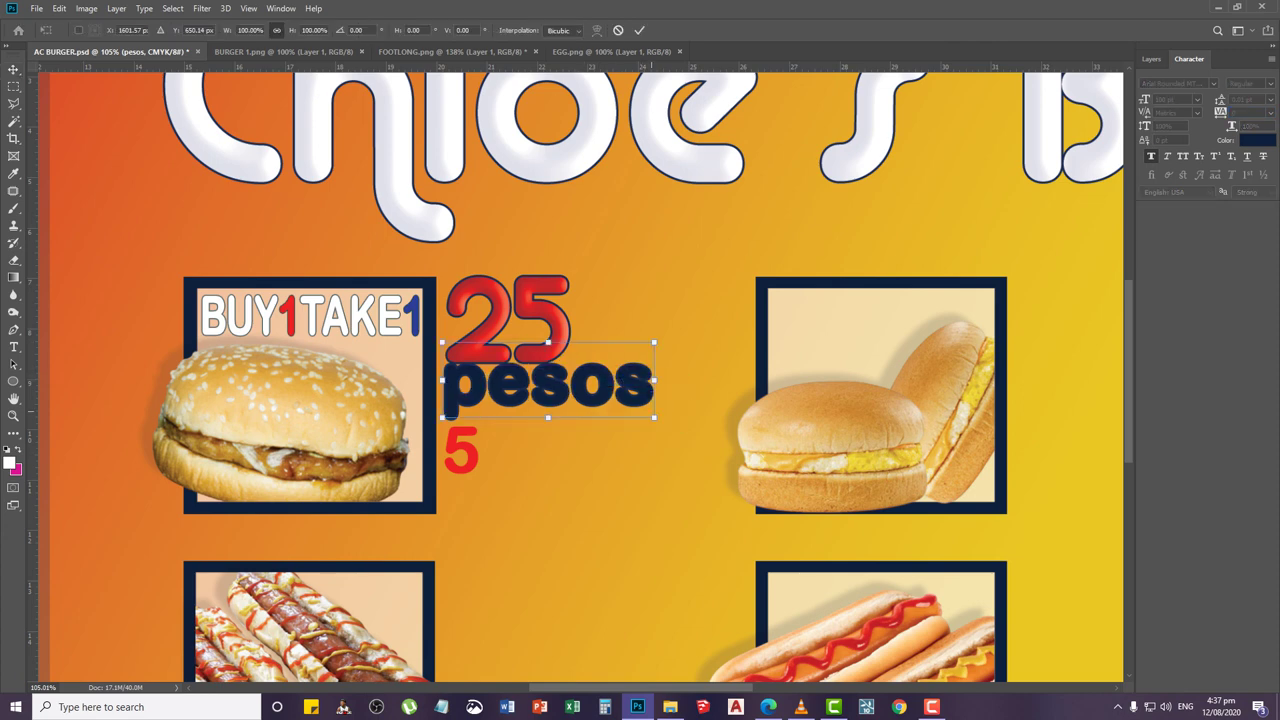
drag(654, 380, 638, 379)
key(Return)
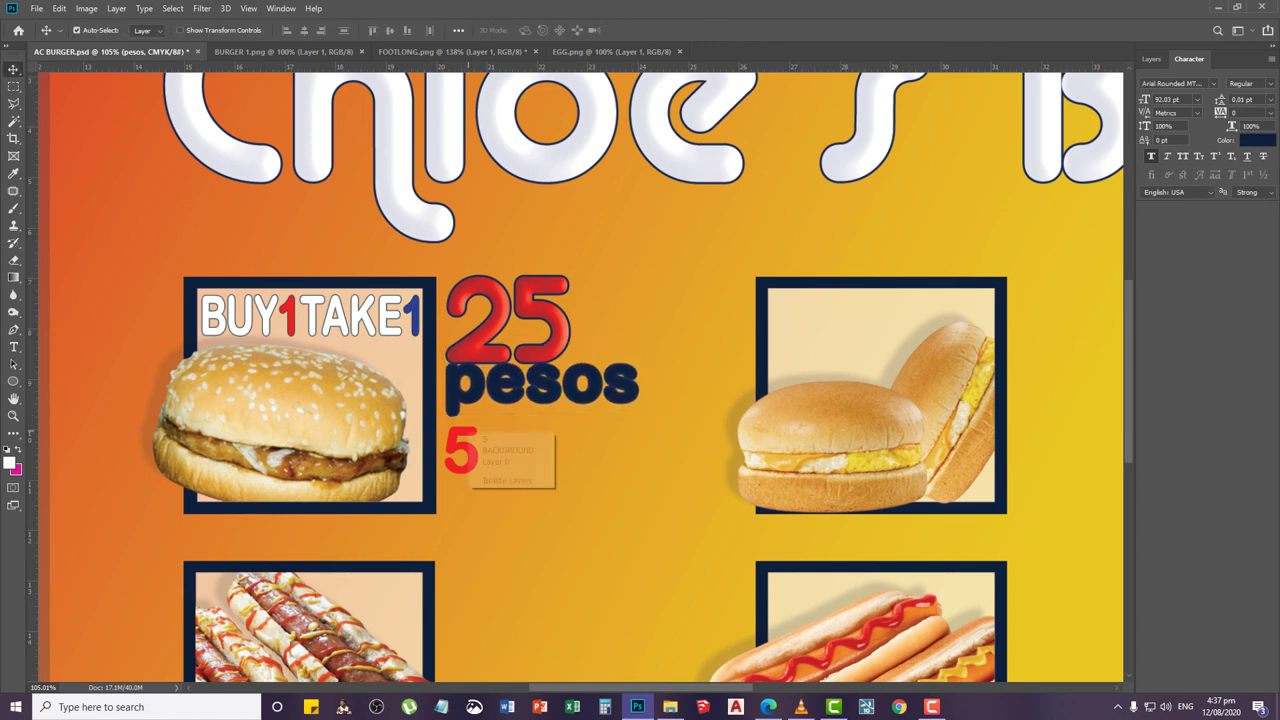
Turn on the layer effects of the red "5" text with only its stroke showing and Bevel & Emboss hidden
click(470, 445)
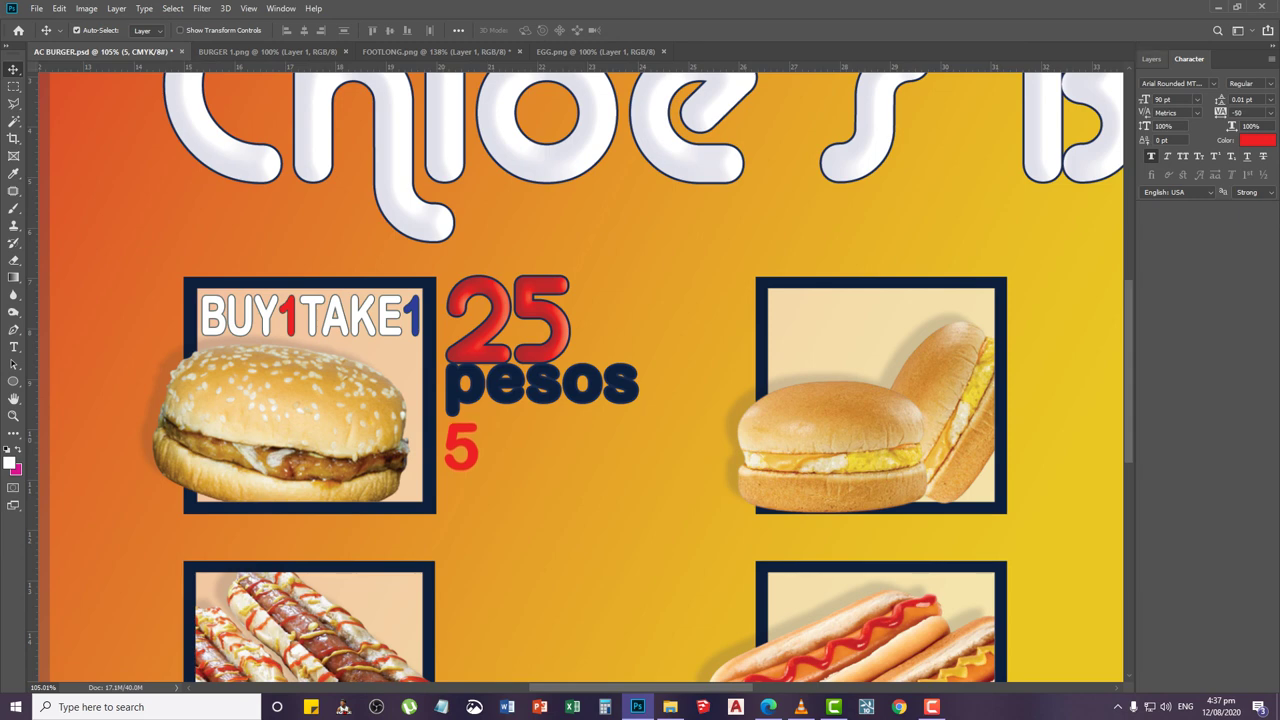
click(1151, 59)
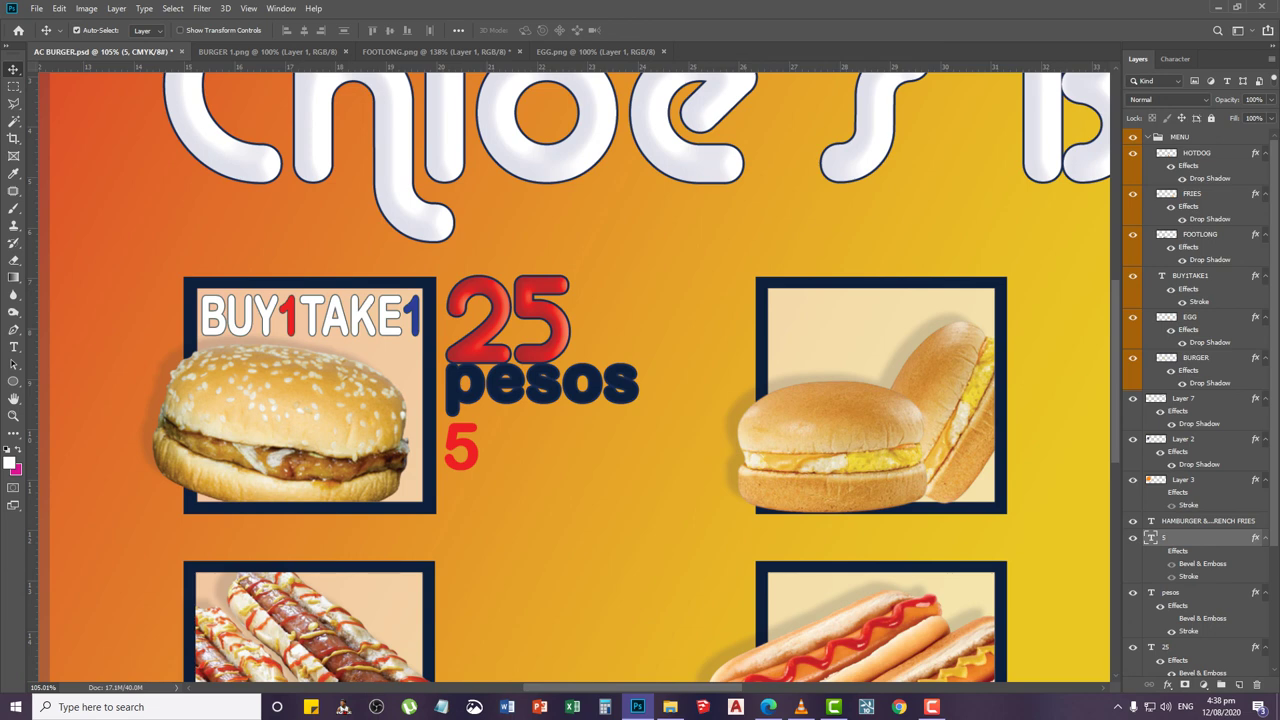
click(1160, 552)
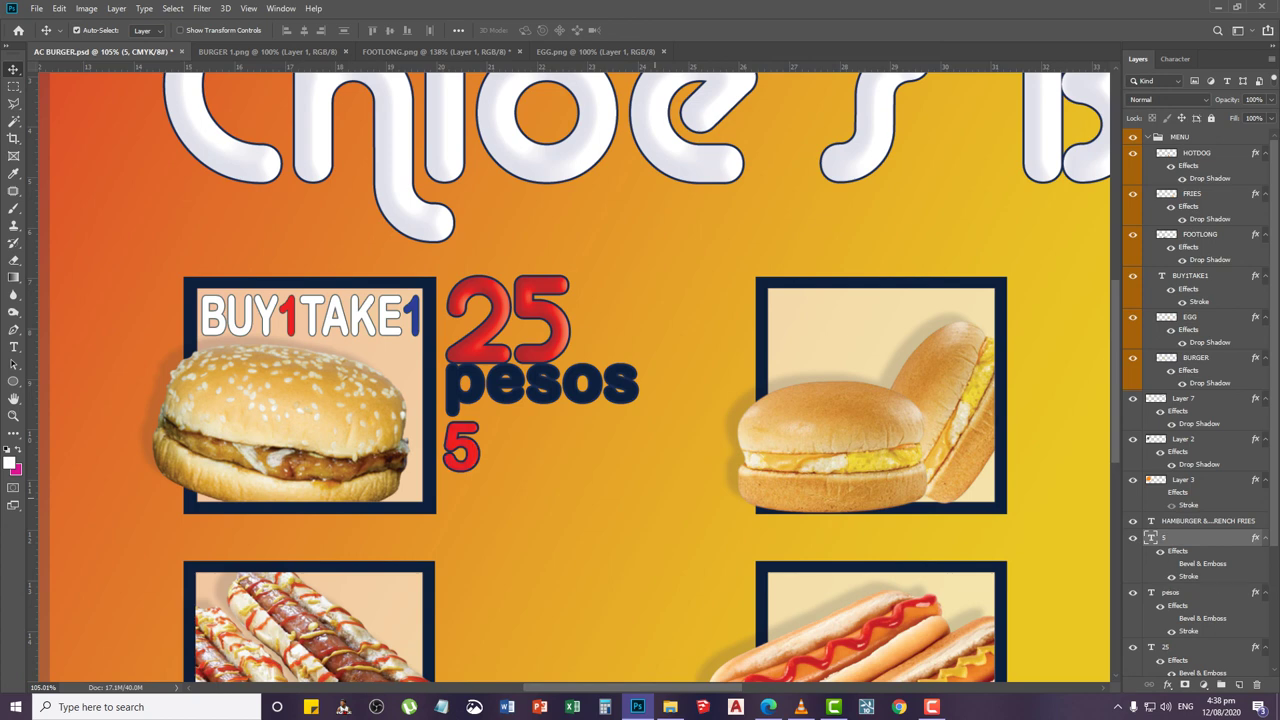
Nudge the red "5" slightly right and up to line it up under "pesos"
right_click(477, 458)
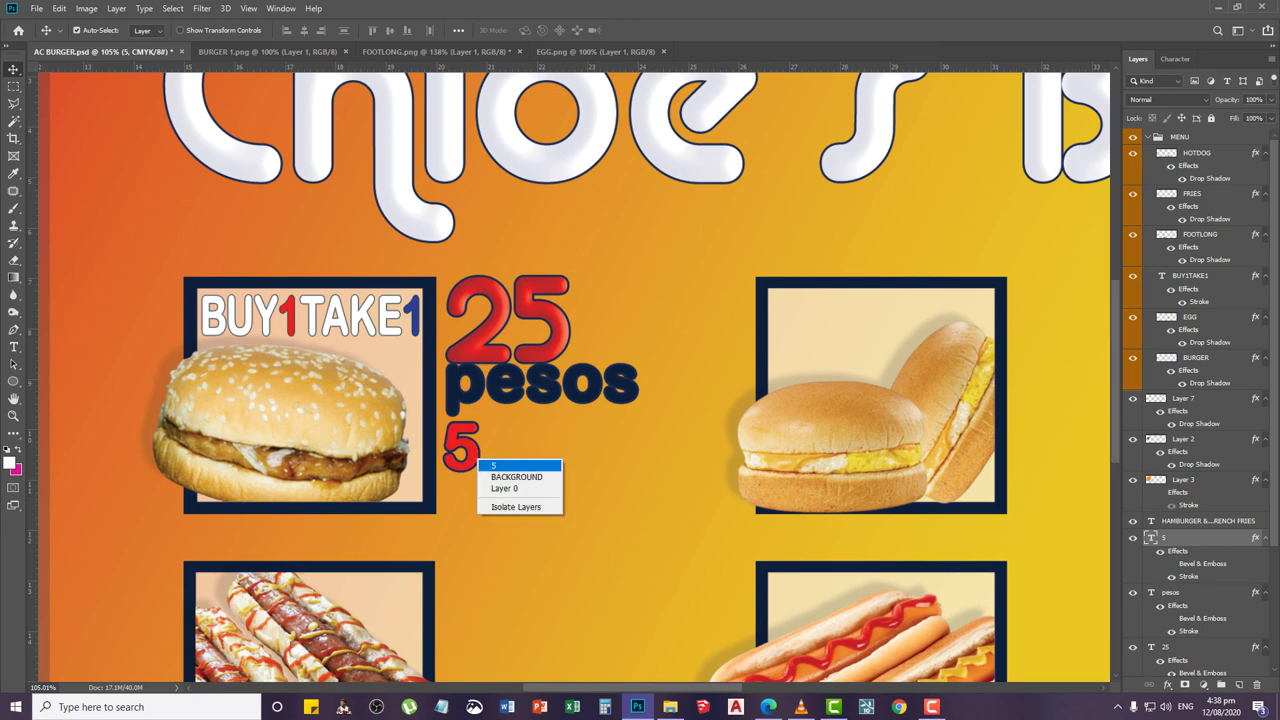
click(505, 466)
key(Right)
key(Right)
key(Right)
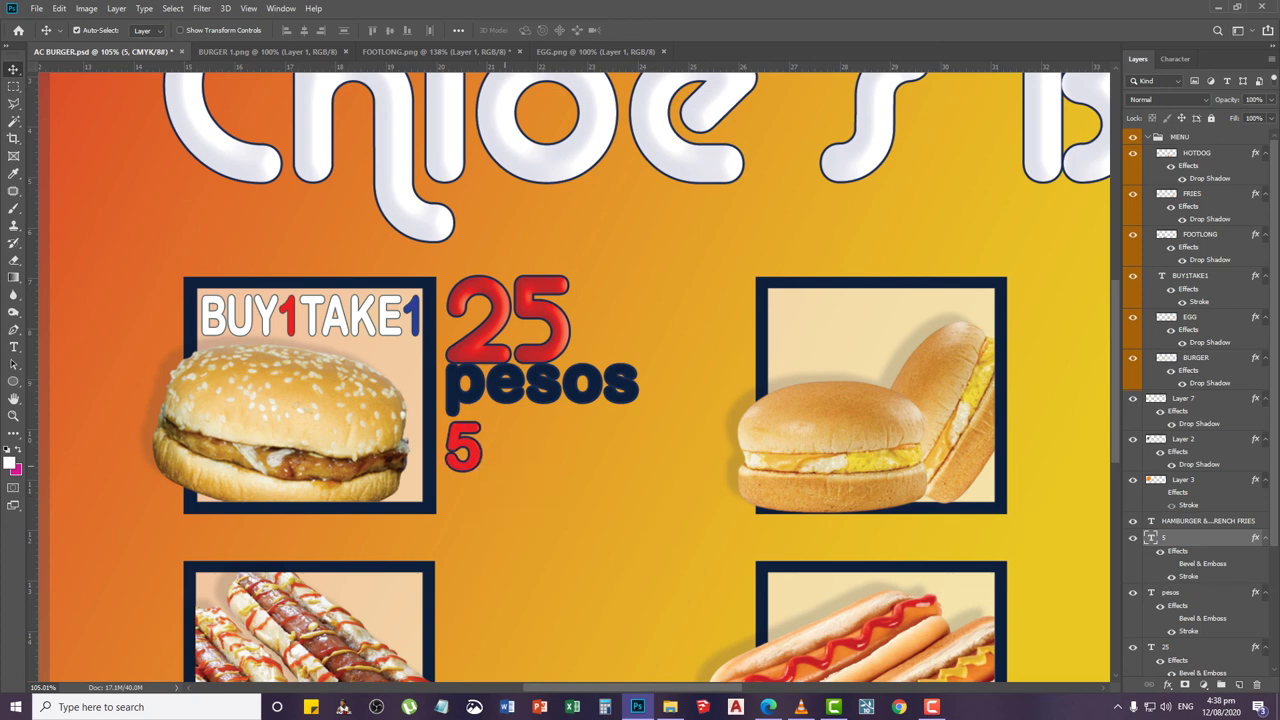
key(Up)
key(Up)
key(Right)
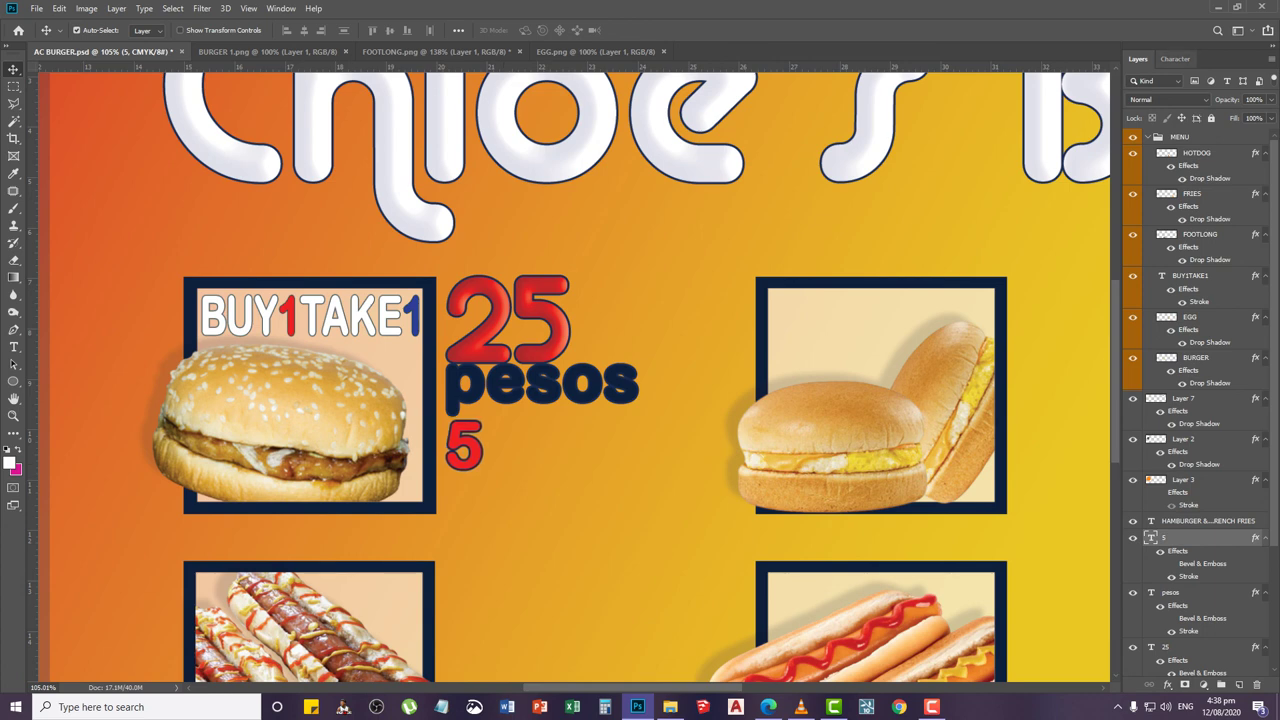
Set the font size of the red "5" to 80 pt and nudge it up closer to "pesos"
click(1175, 59)
click(1145, 100)
text(80)
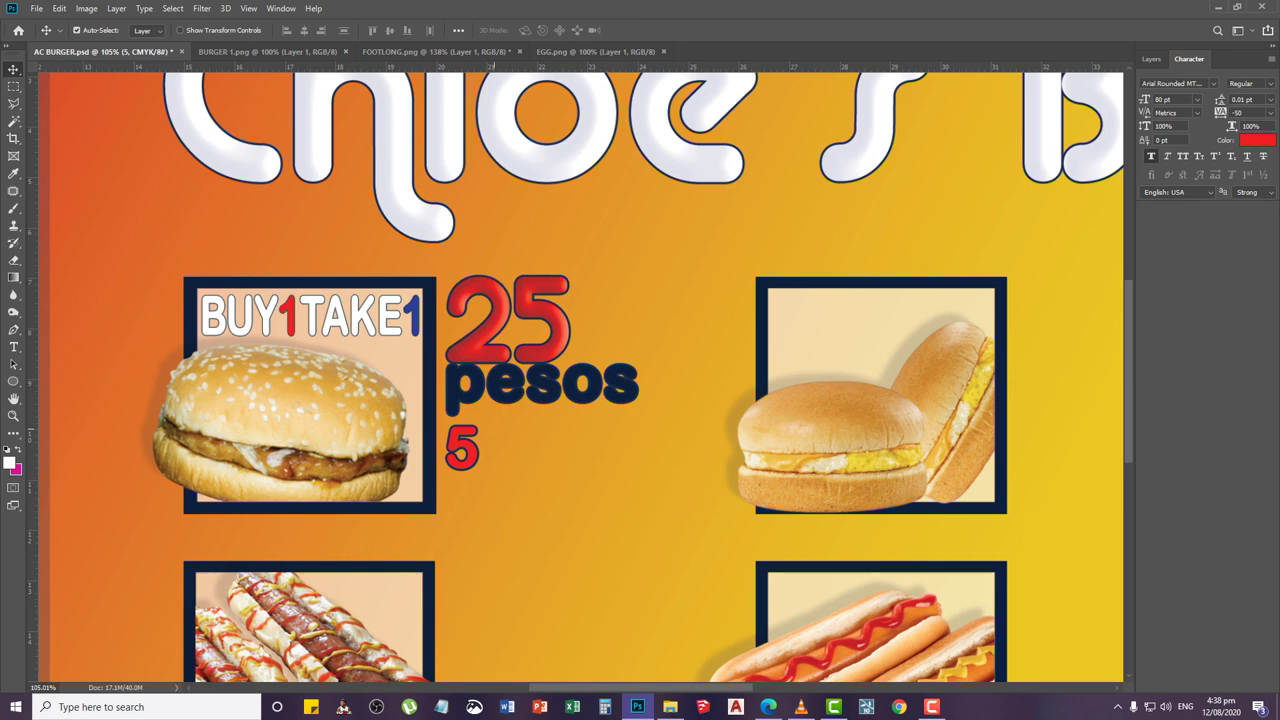
right_click(461, 434)
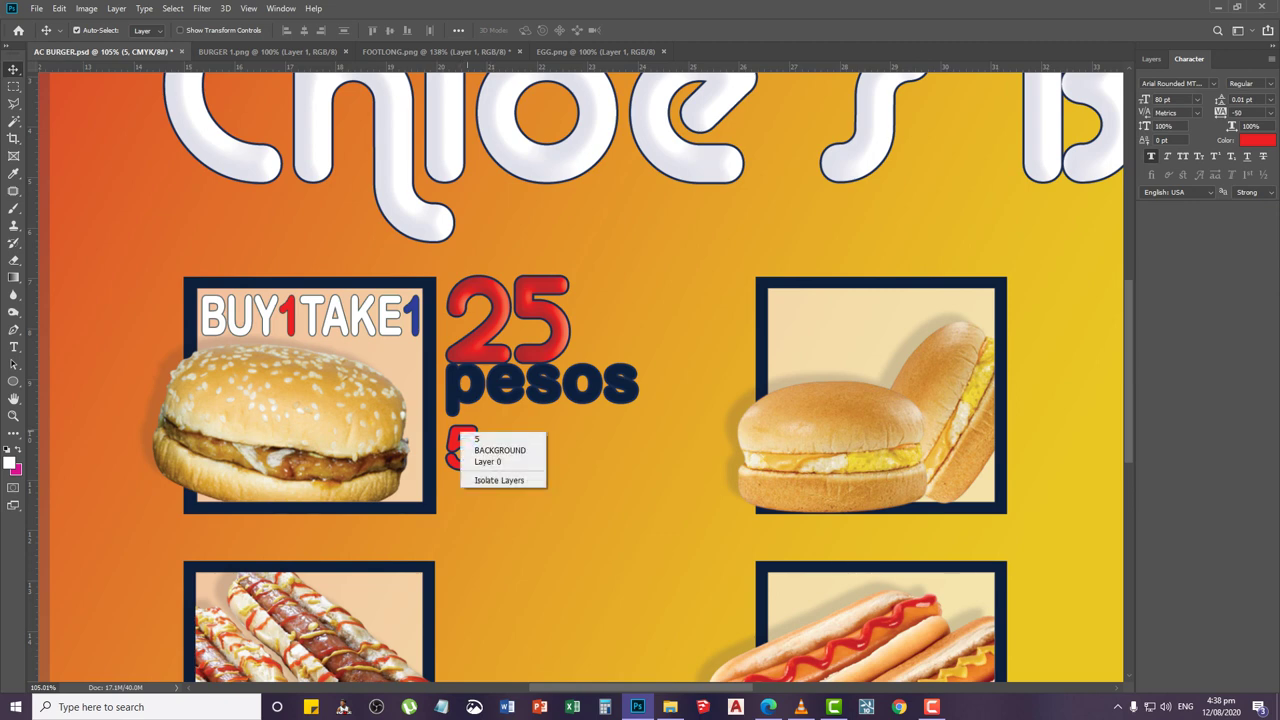
click(481, 438)
key(Up)
key(Up)
key(Up)
key(Up)
key(Up)
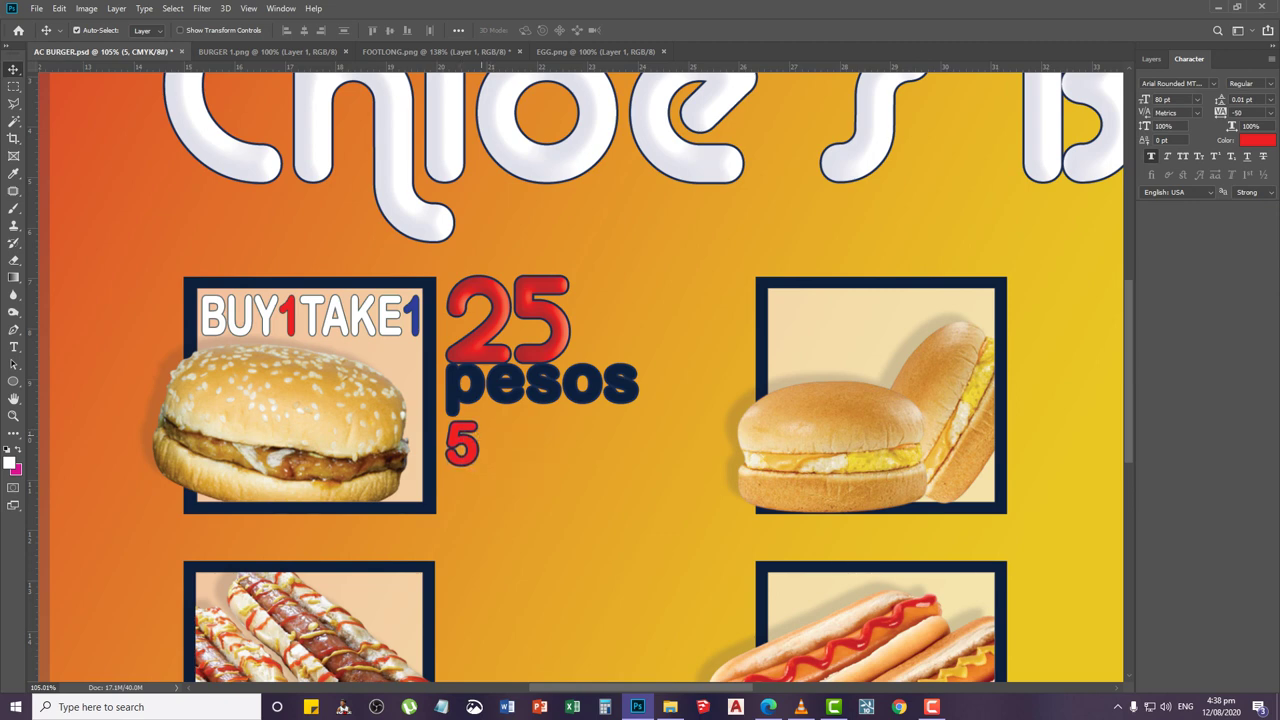
Add the word "coleslaw" directly after the red "5" so the line reads "5coleslaw"
key(t)
click(481, 447)
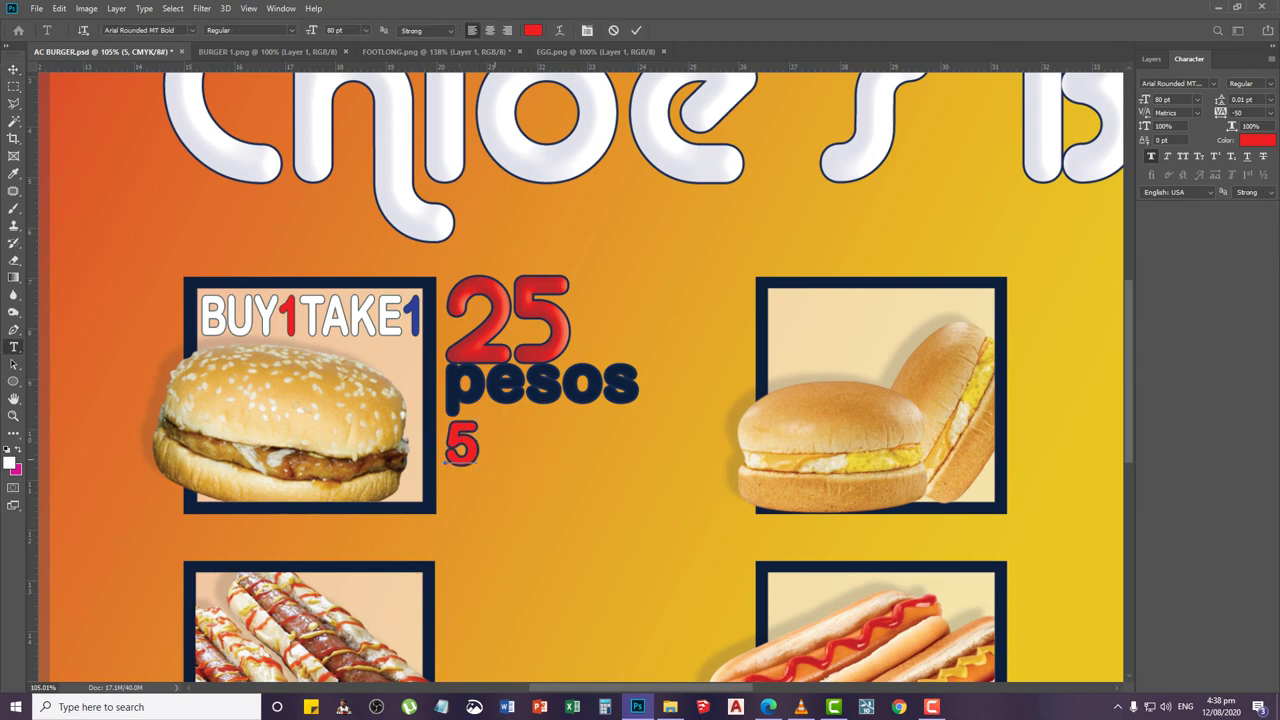
text(coloes)
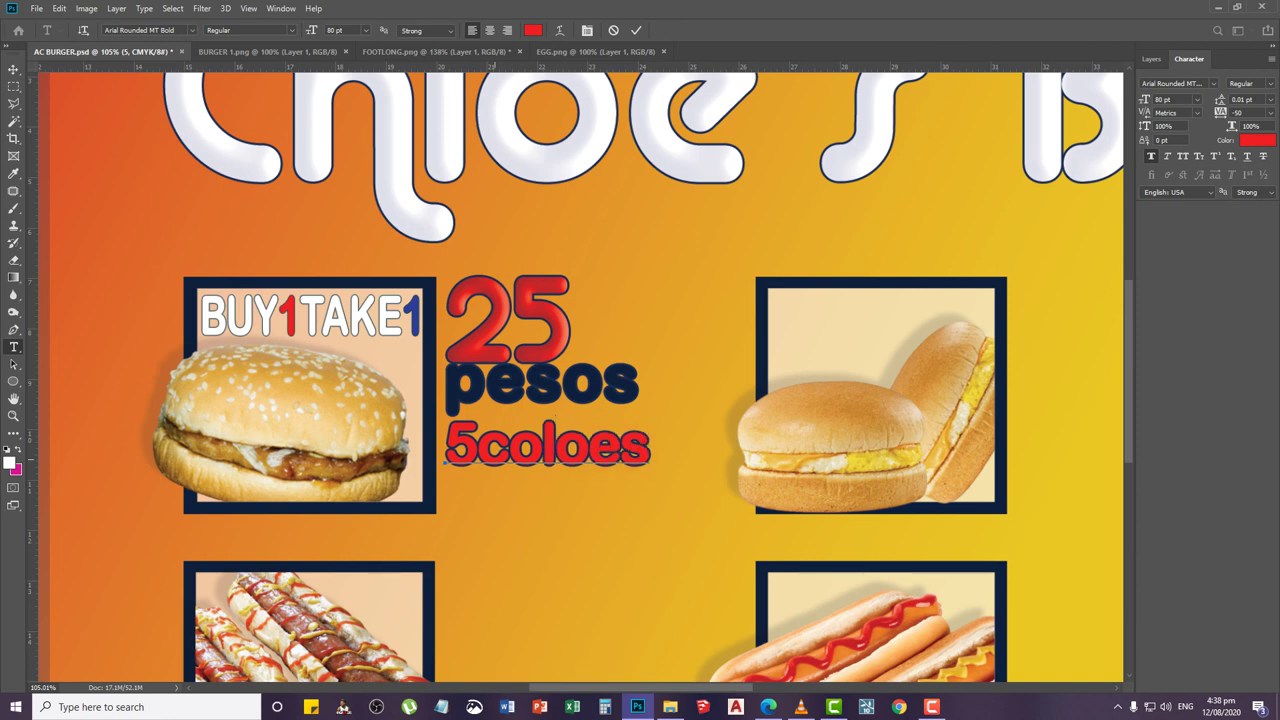
key(Left)
key(Left)
key(BackSpace)
key(Delete)
key(Delete)
text(esla)
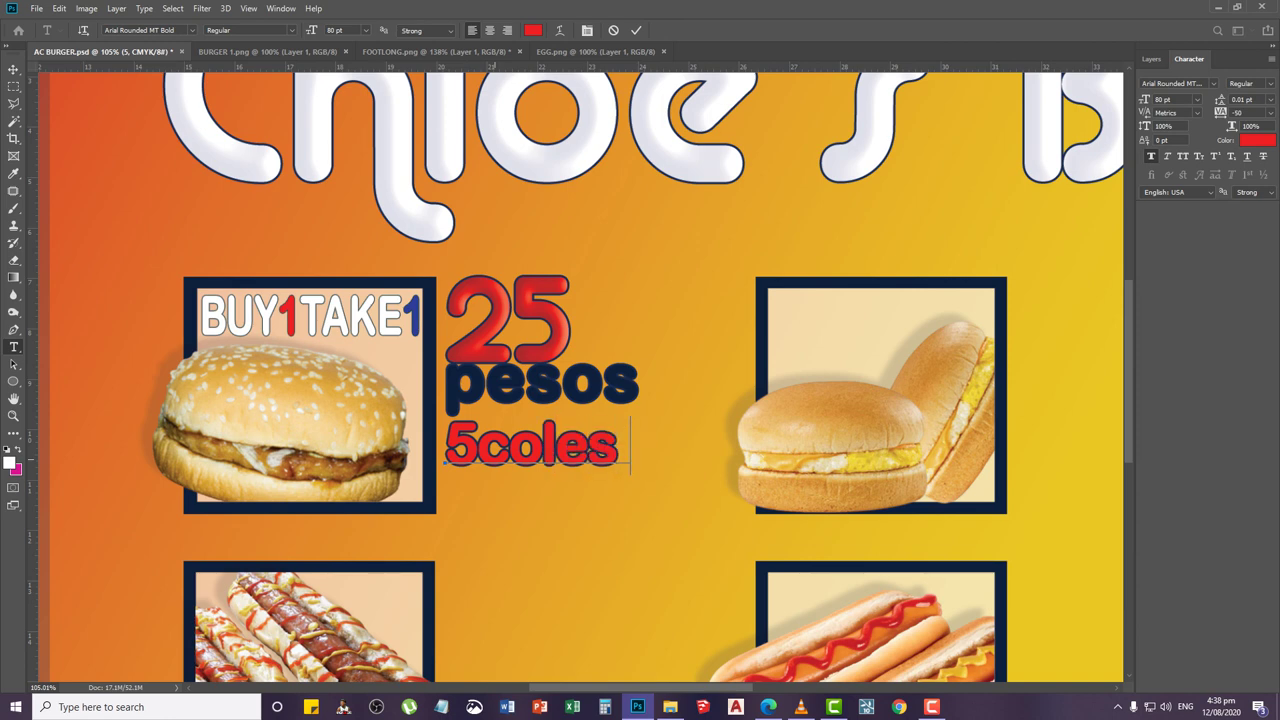
text(w)
Color the word "coleslaw" dark navy (0d1f3a) by sampling the "pesos" text, leaving the "5" red
drag(478, 444, 740, 441)
click(1257, 140)
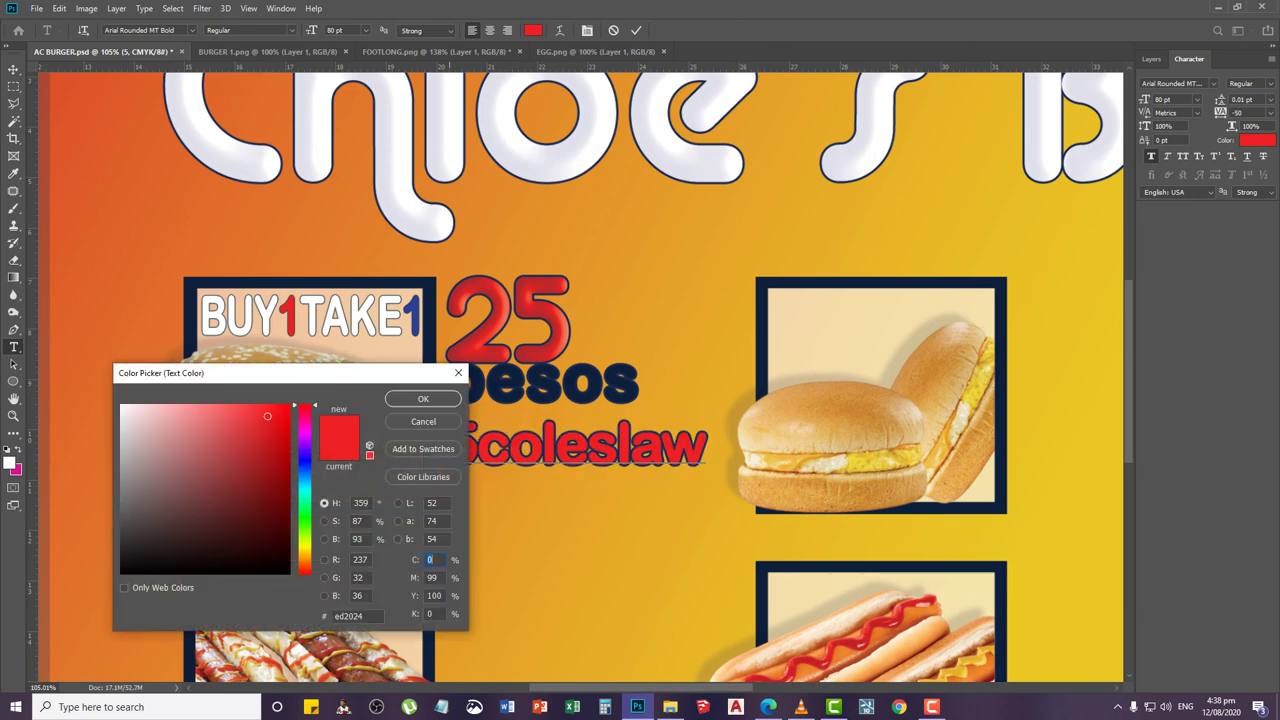
click(512, 383)
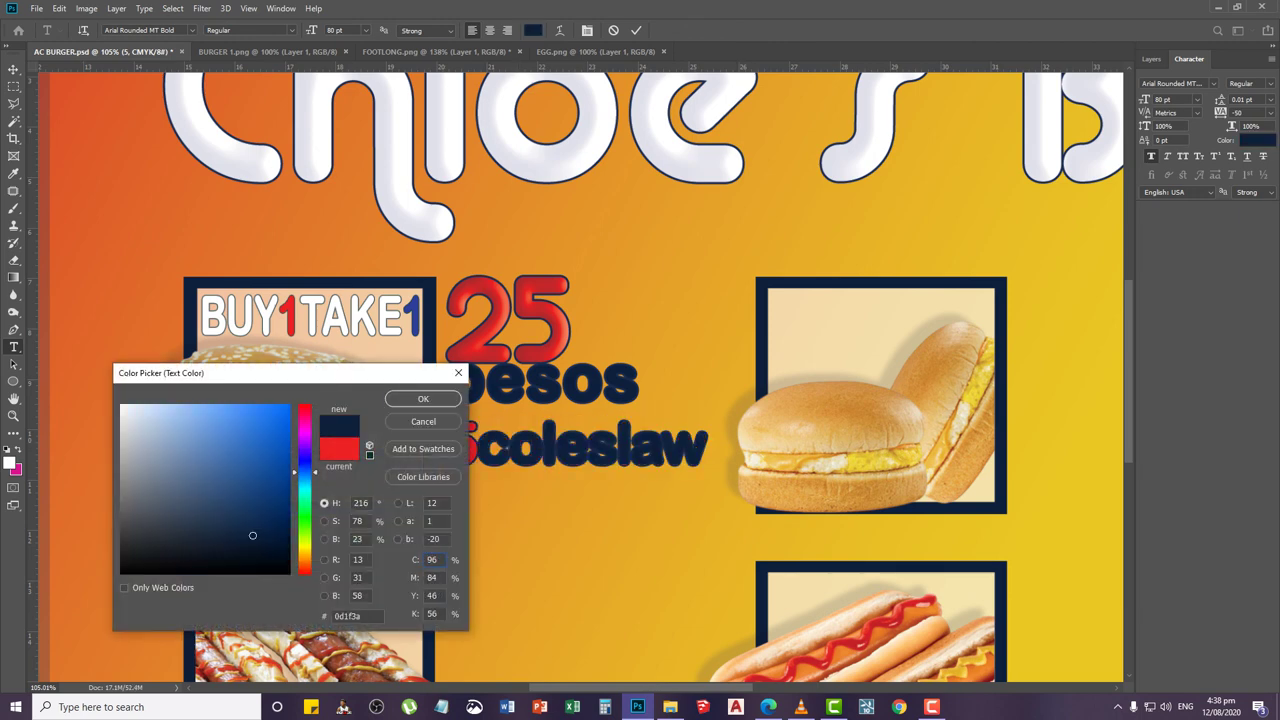
key(Return)
click(13, 69)
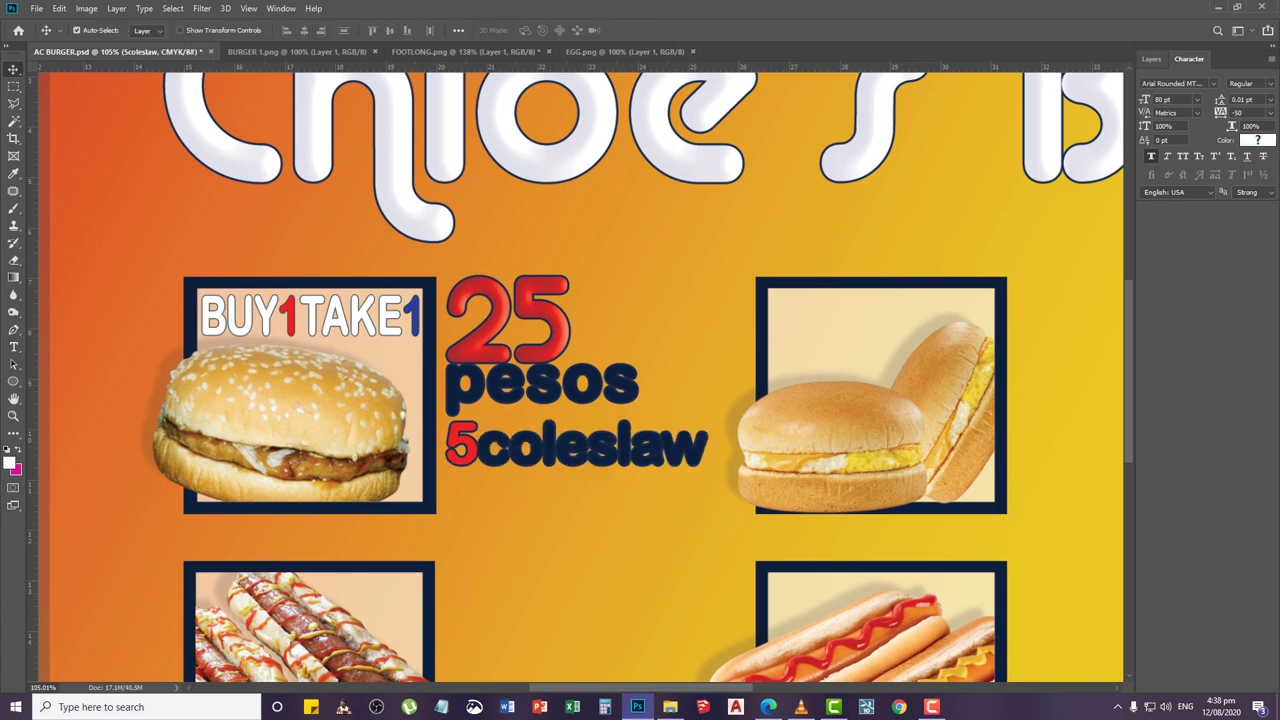
Duplicate the "5coleslaw" line directly below itself
right_click(608, 449)
click(626, 458)
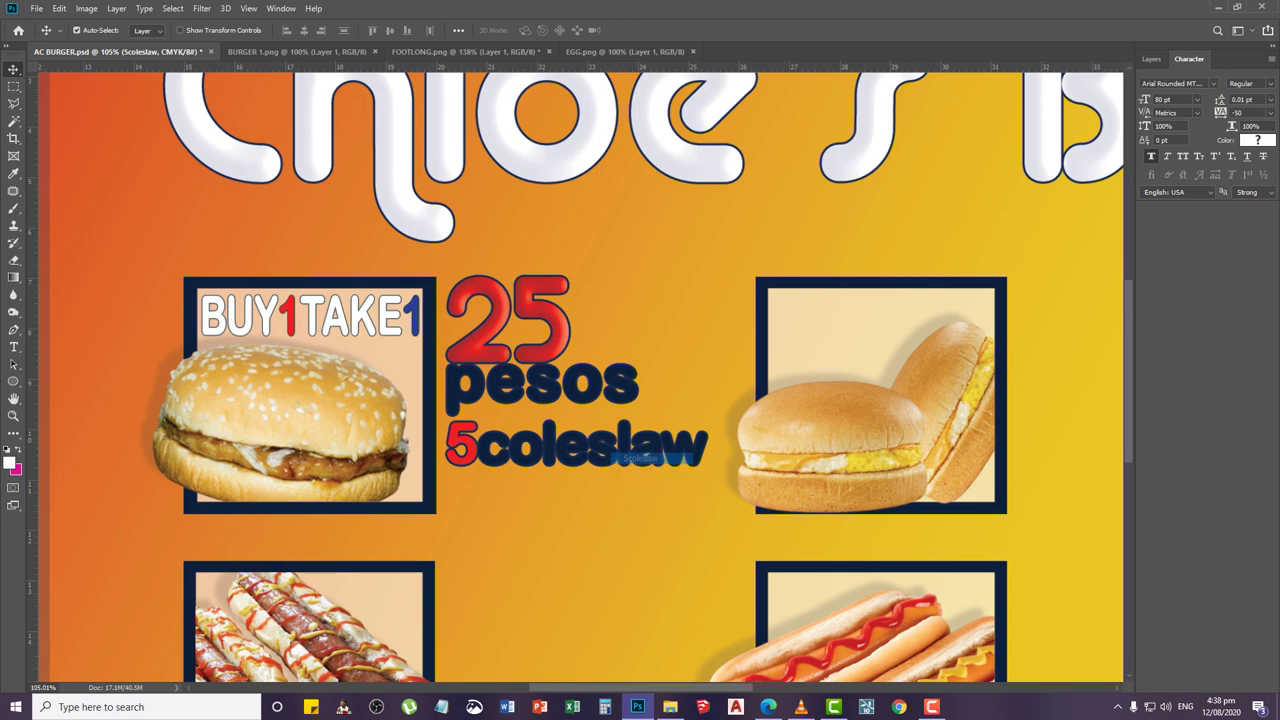
drag(597, 448, 615, 475)
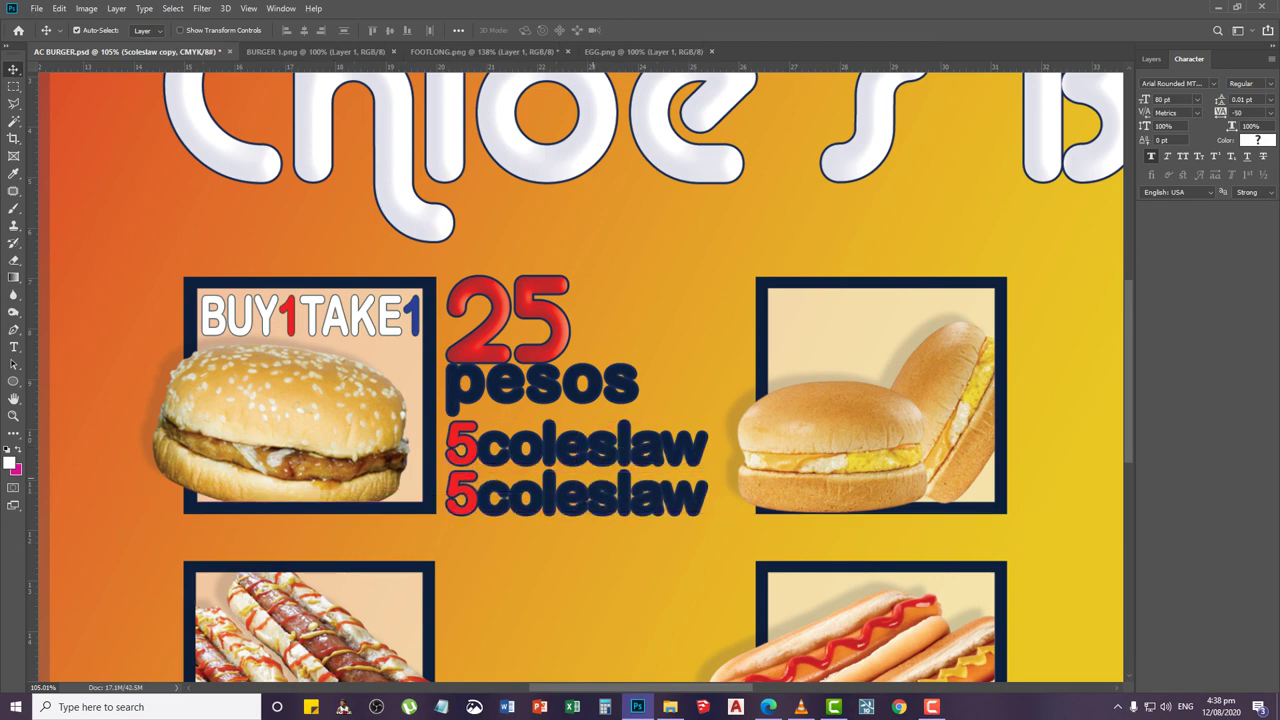
Change the duplicated line to read "10cheese", with a red number and a navy word
key(t)
drag(446, 492, 740, 495)
text(10)
click(541, 495)
key(shift+End)
text(heese)
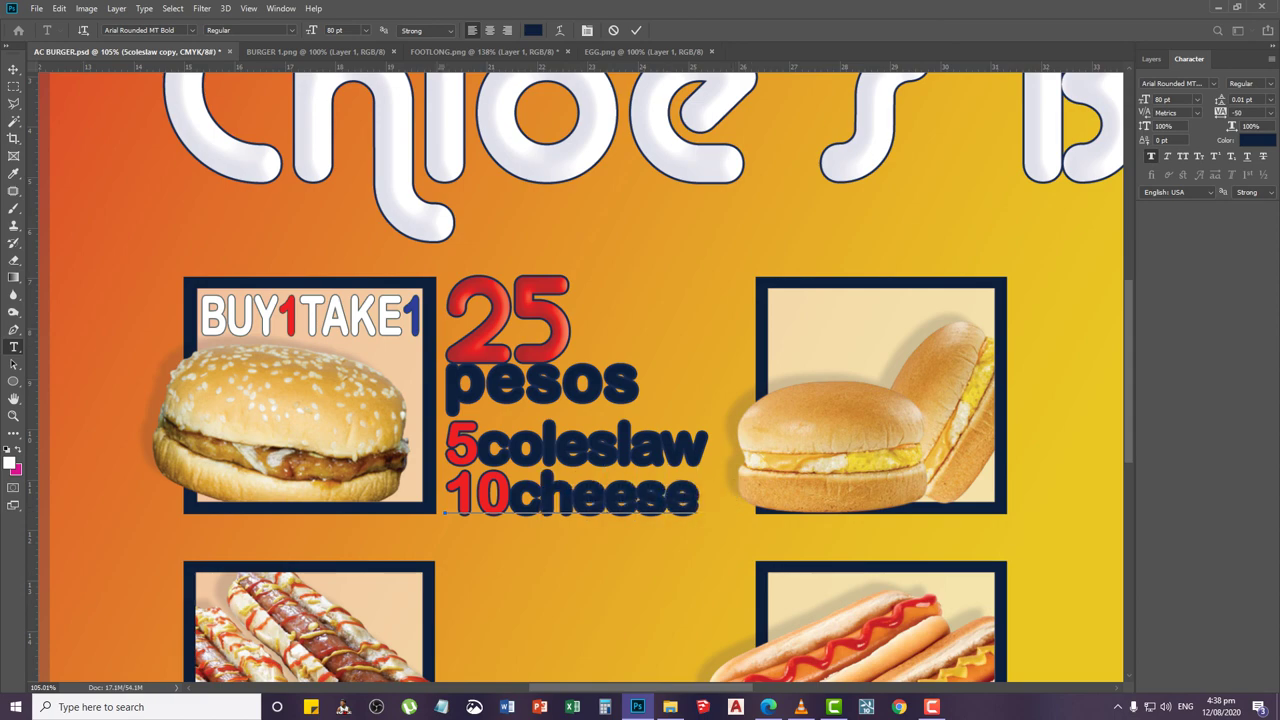
click(13, 70)
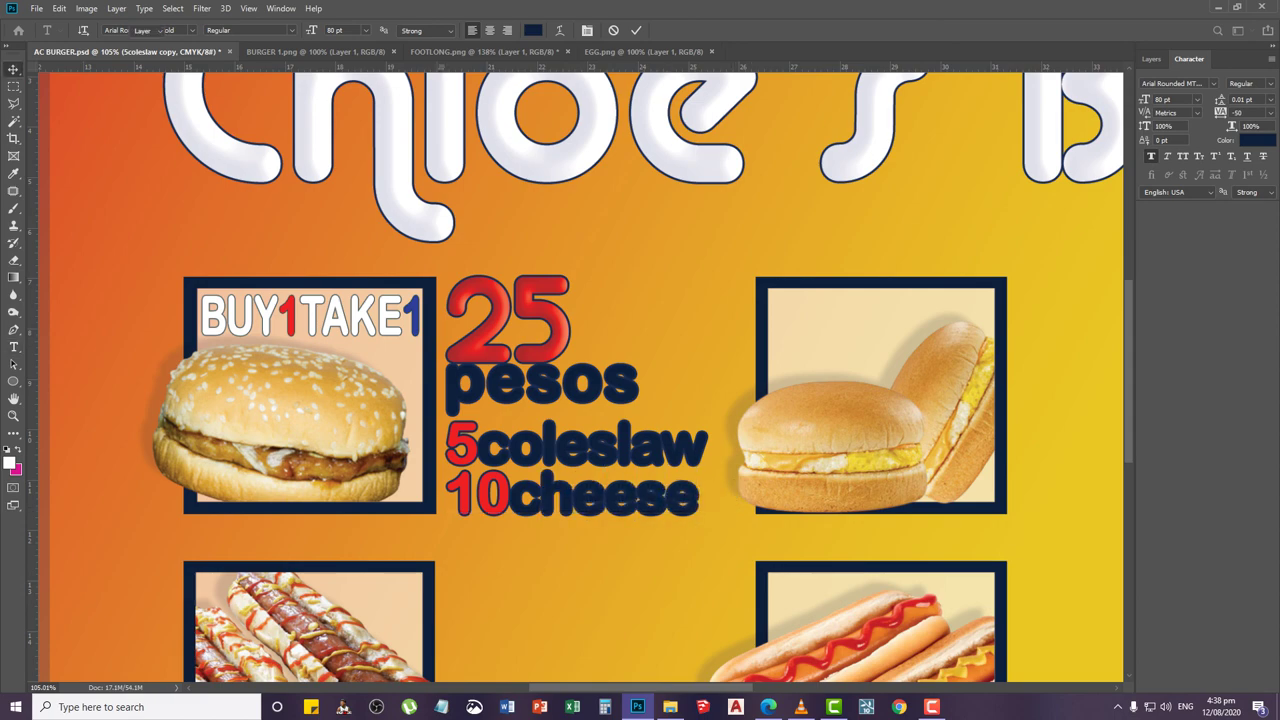
Set the tracking of the whole "5coleslaw" line to 0
scroll(586, 420, down, 8)
scroll(606, 460, up, 5)
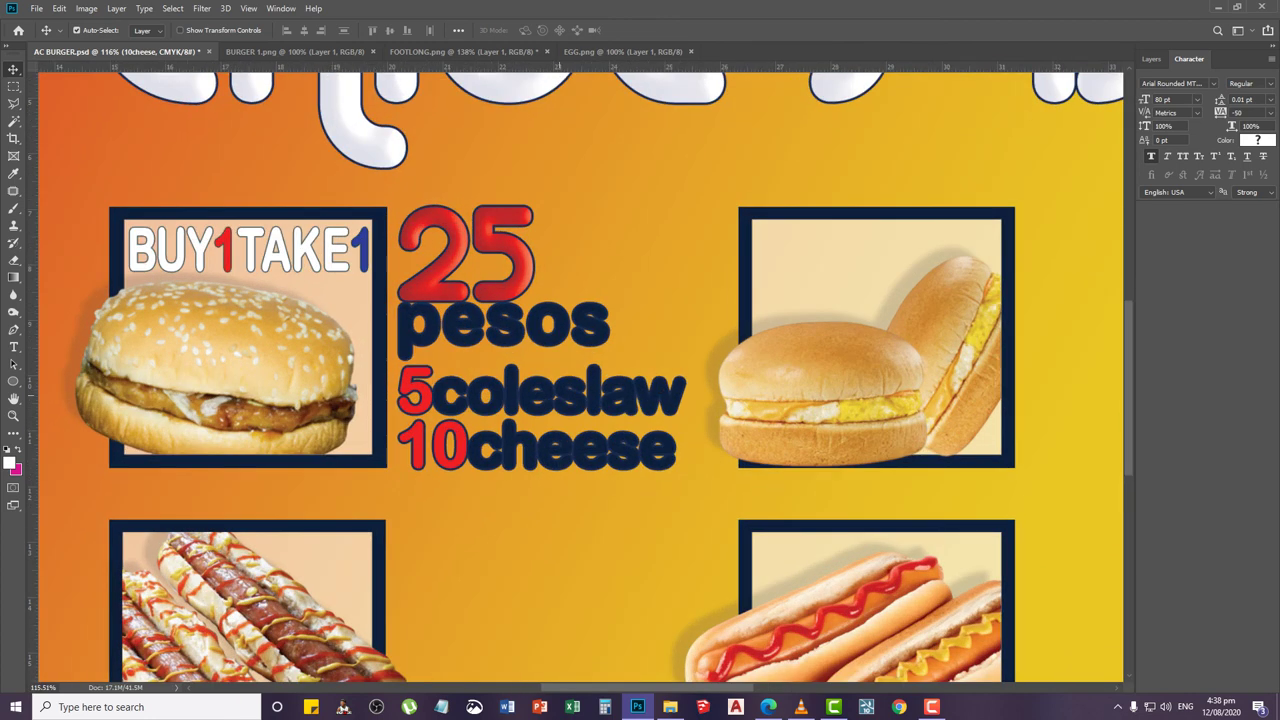
key(t)
click(553, 390)
key(ctrl+a)
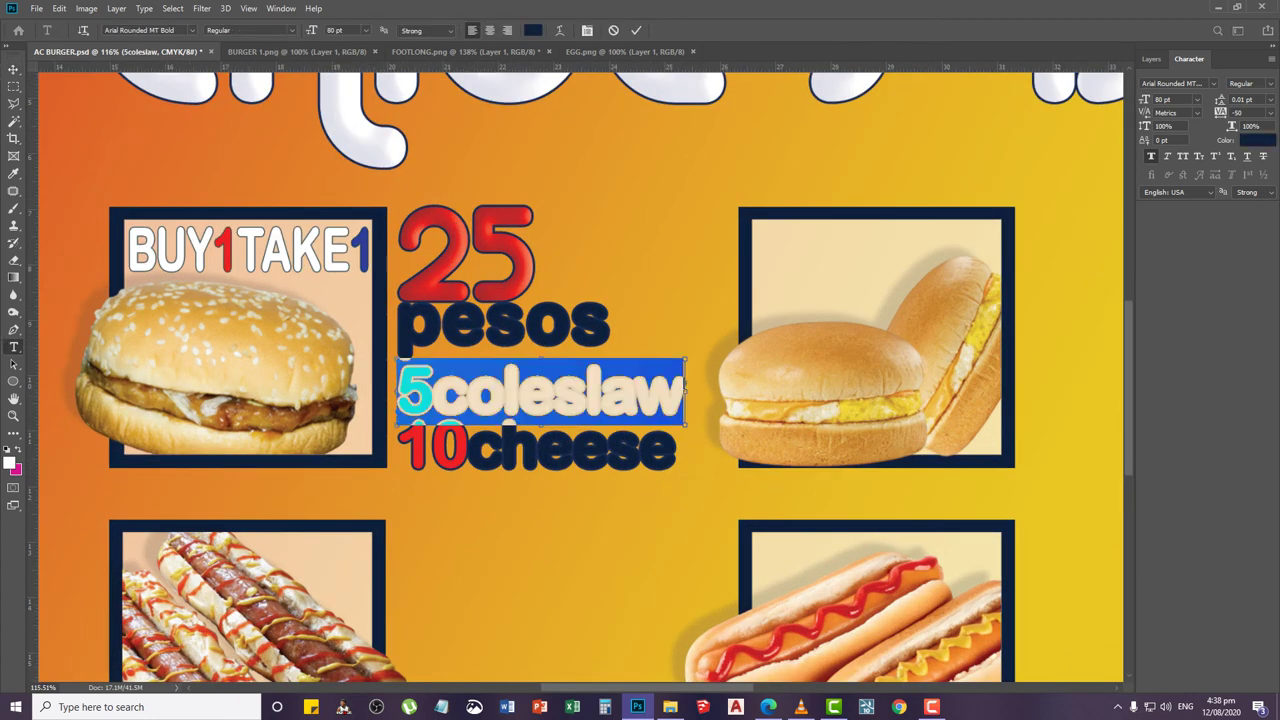
text(0)
key(Return)
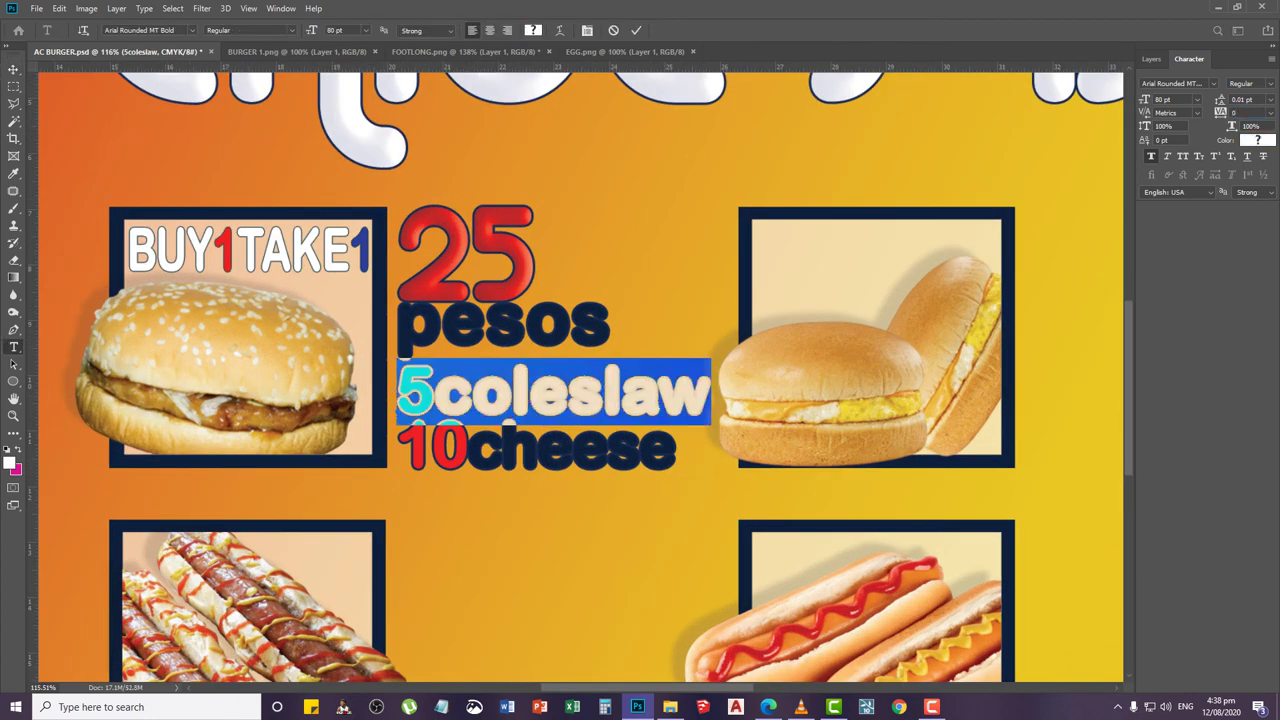
click(13, 69)
Set the tracking of the whole "10cheese" line to 0
key(t)
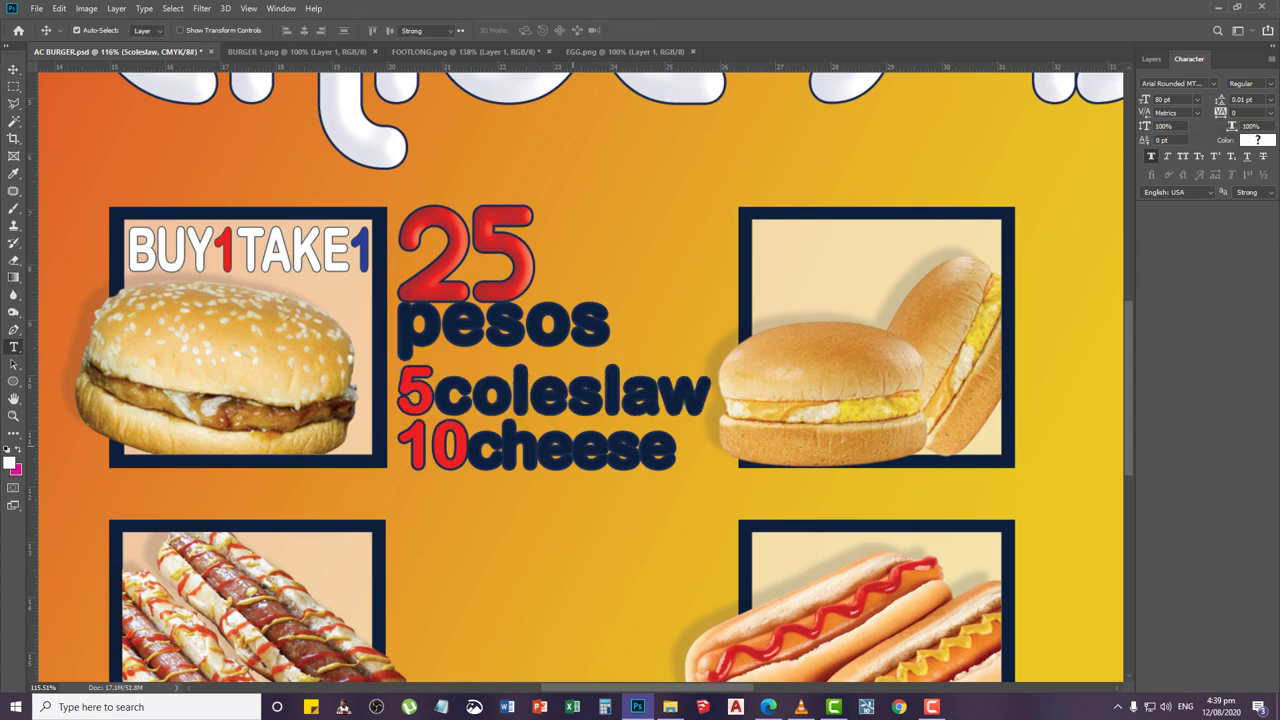
click(577, 450)
key(ctrl+a)
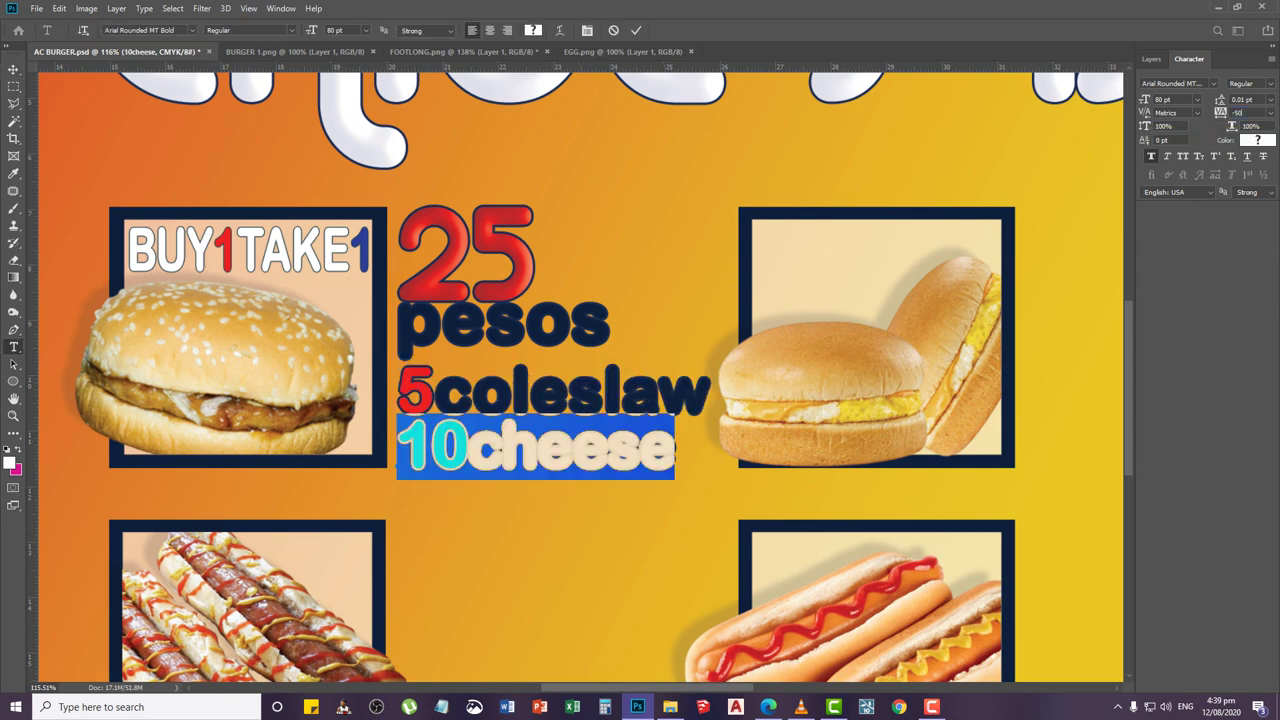
text(0)
key(Return)
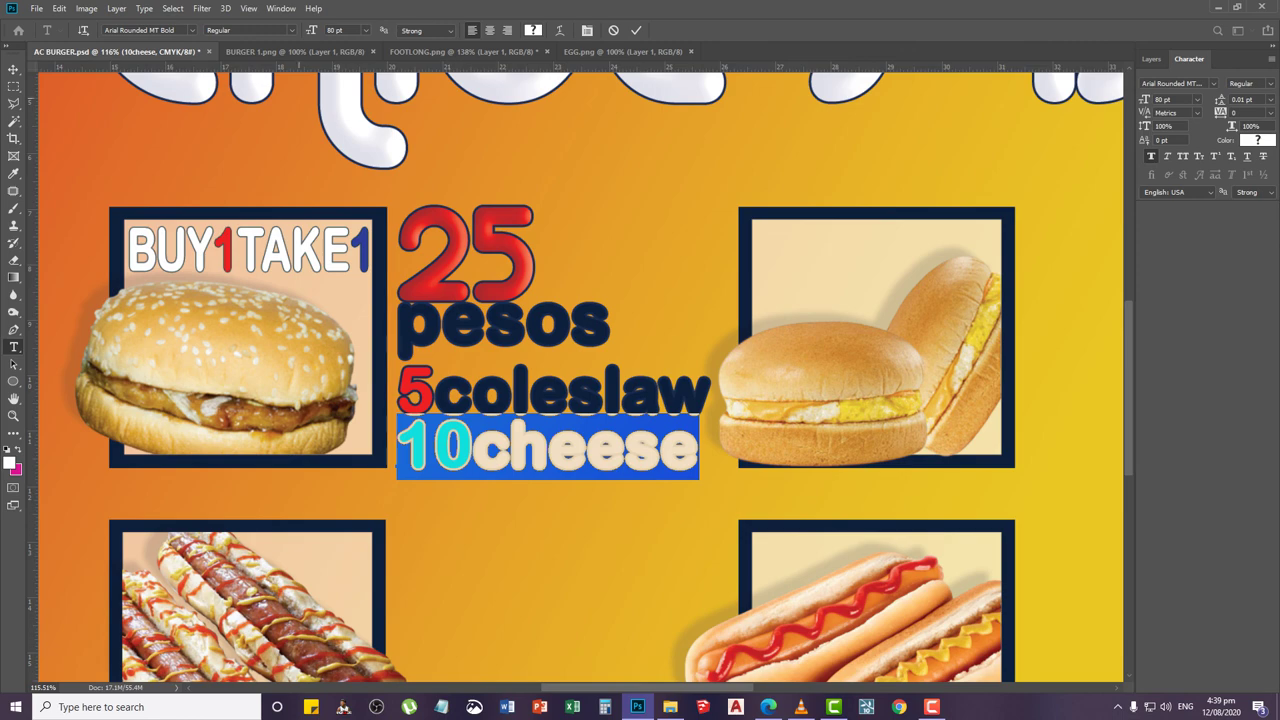
key(ctrl+Return)
scroll(499, 240, down, 5)
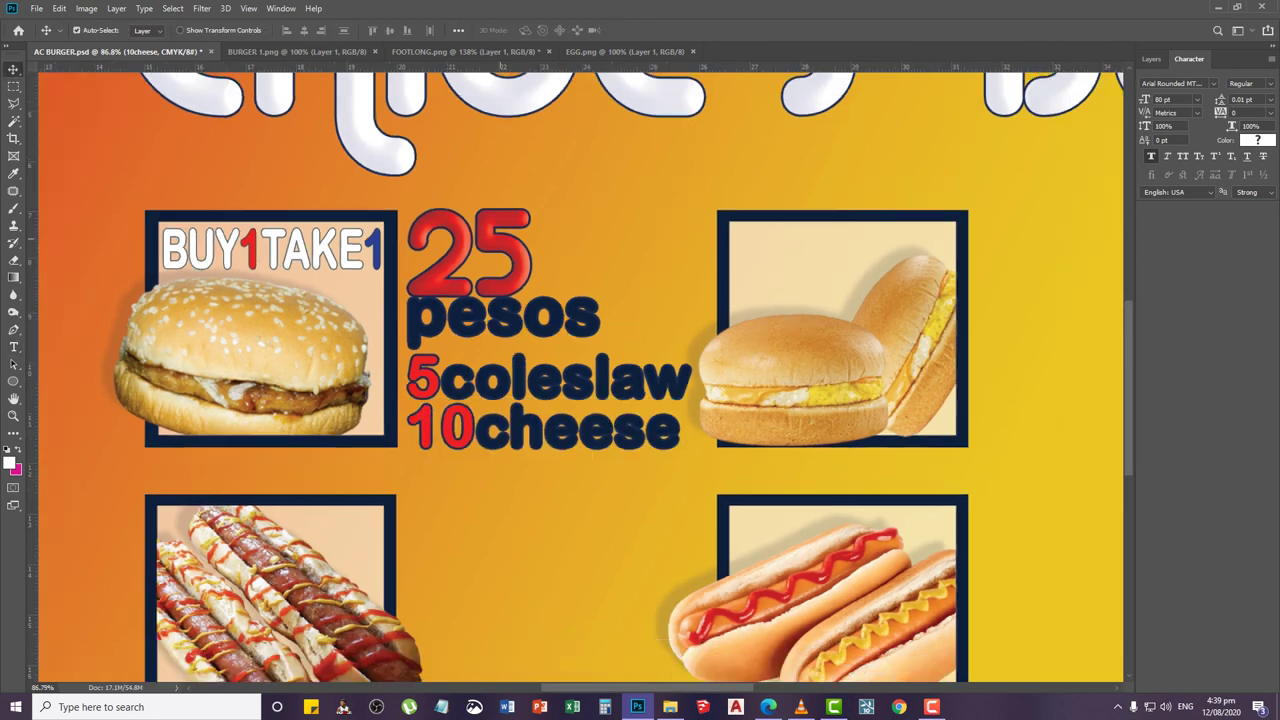
scroll(507, 230, down, 2)
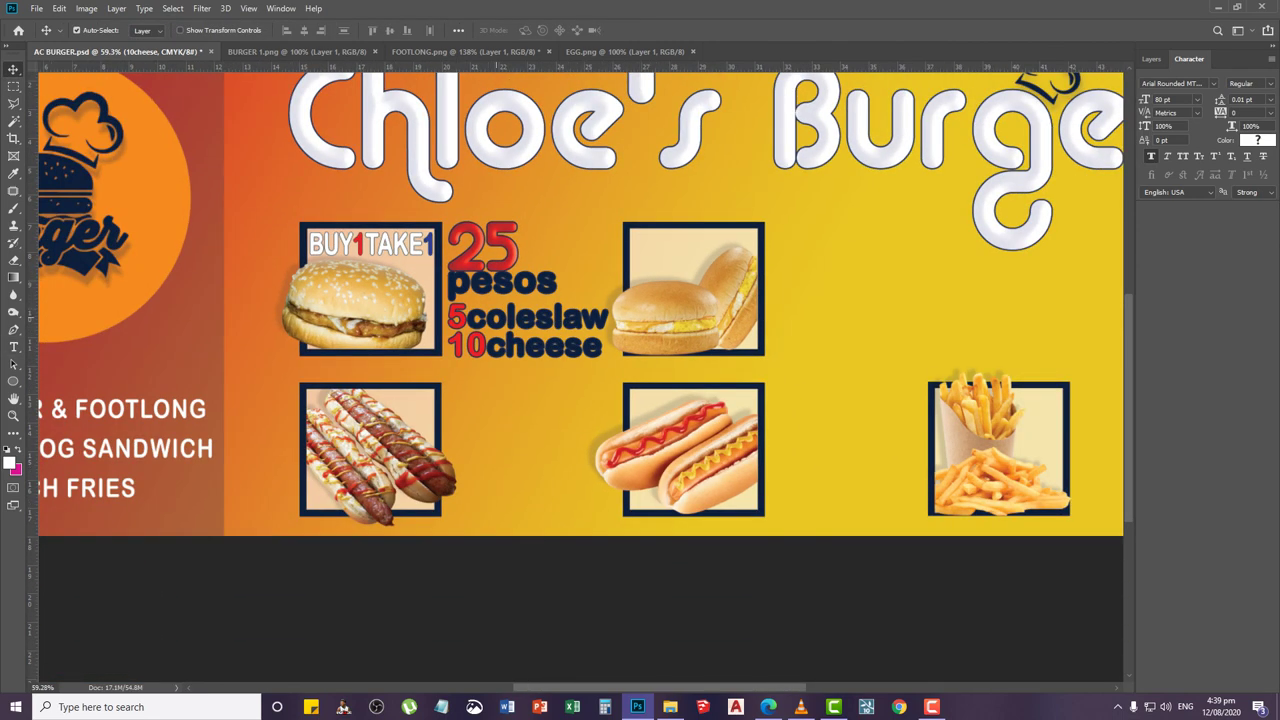
Duplicate the four burger price text layers together: "25", "pesos", "5coleslaw" and "10cheese"
key(z)
right_click(498, 317)
click(525, 323)
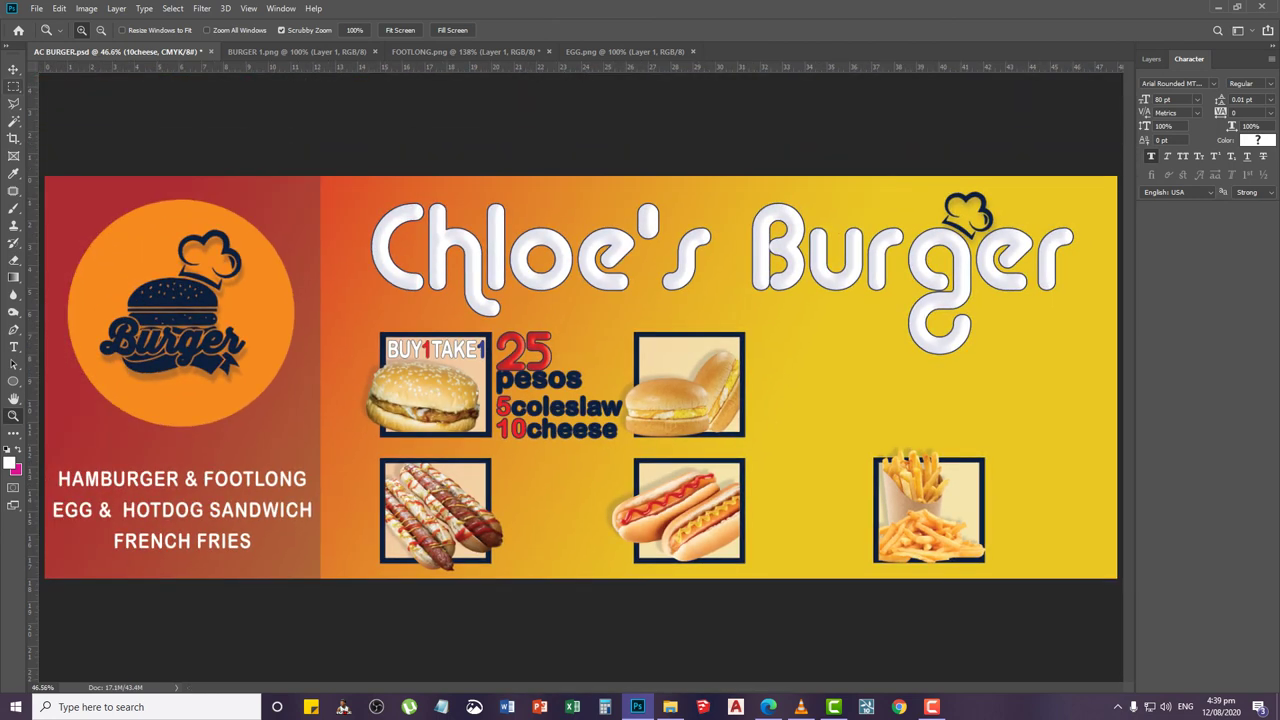
key(v)
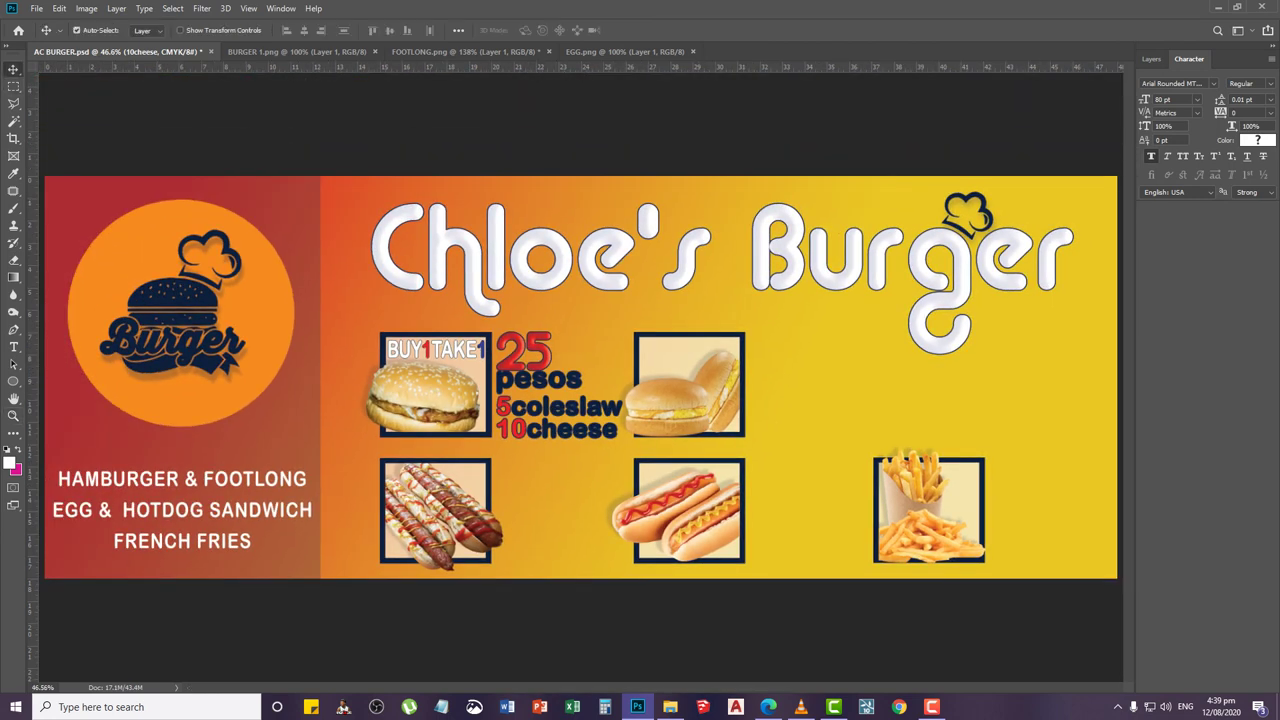
click(1152, 59)
scroll(1200, 400, down, 4)
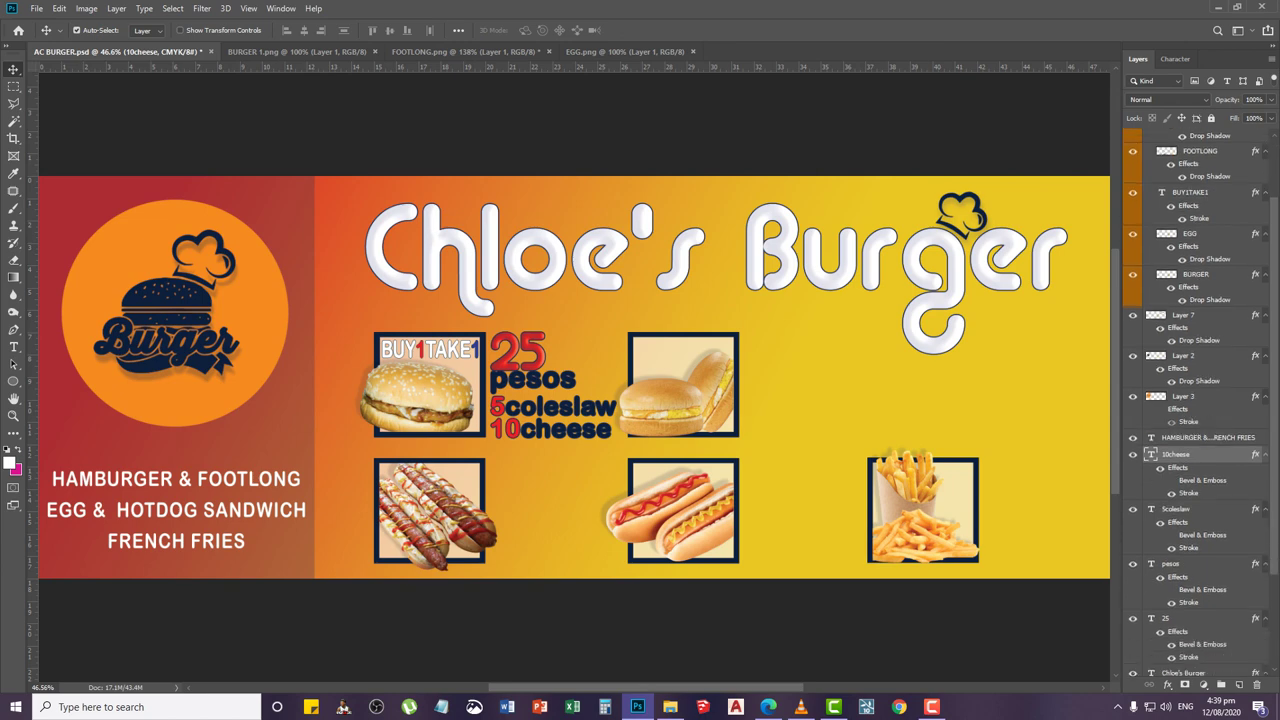
shift+click(1190, 618)
scroll(1200, 500, down, 2)
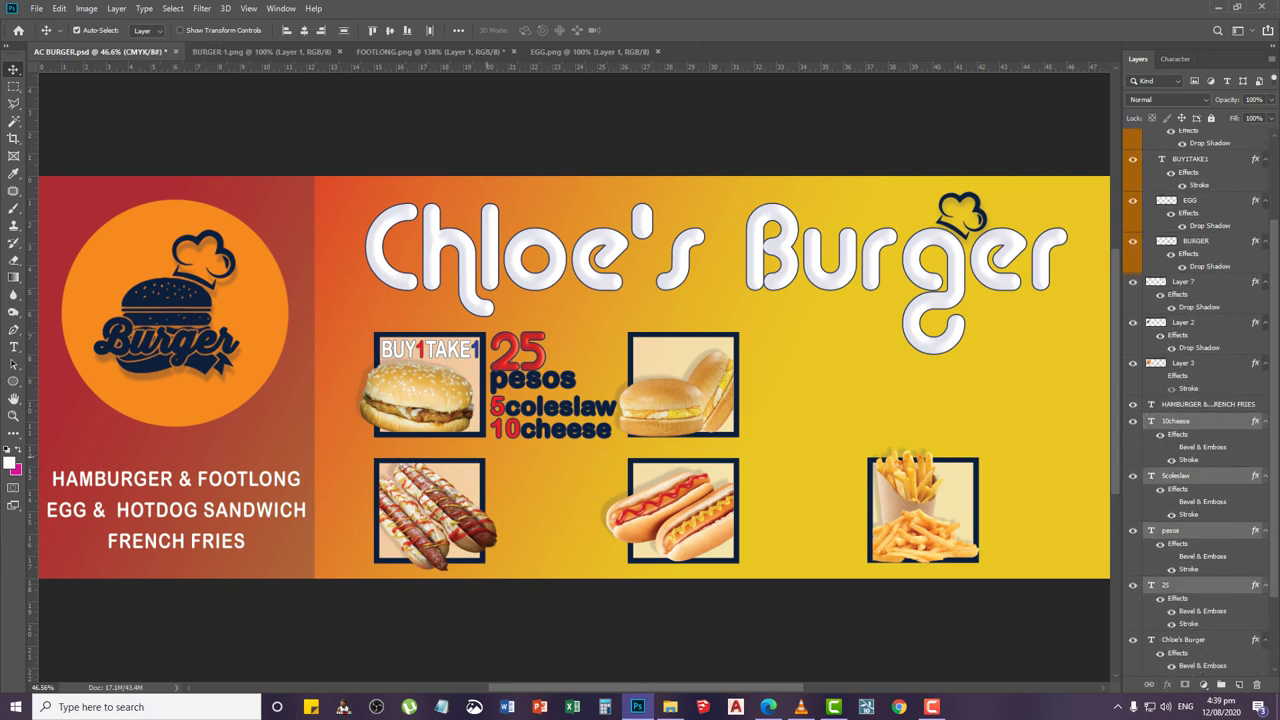
key(ctrl+j)
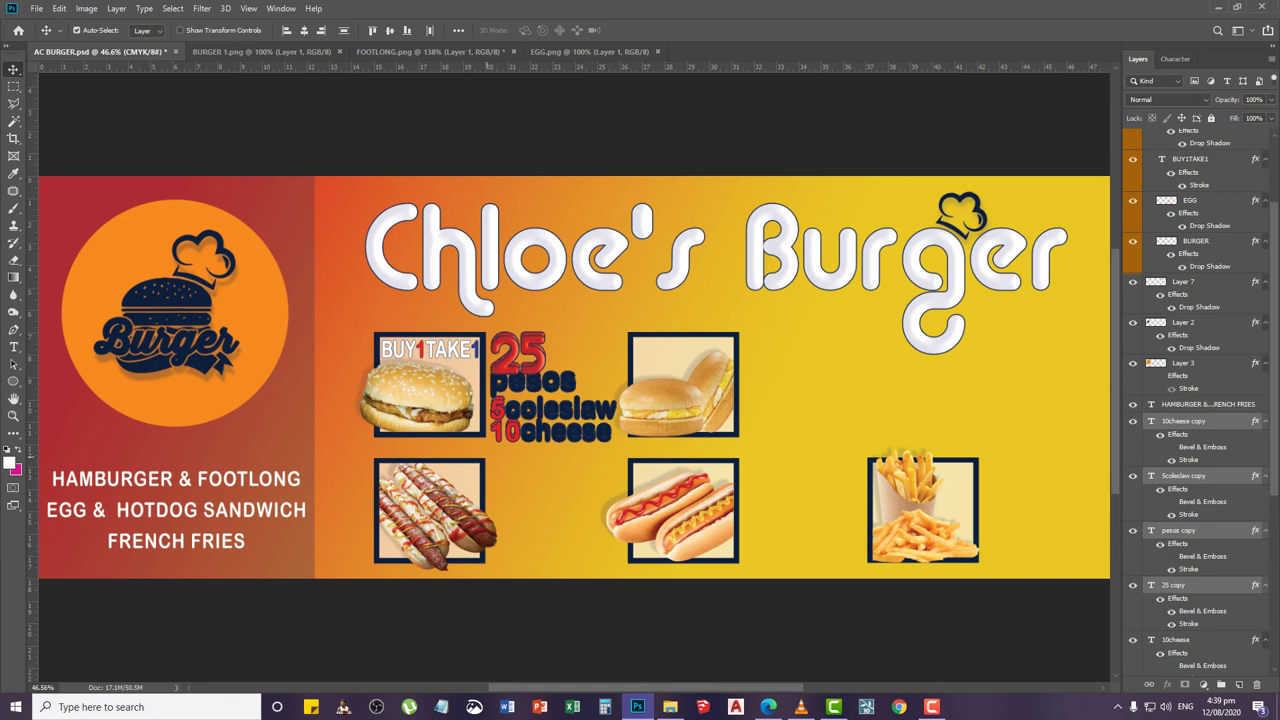
Move the duplicated price block straight down beside the footlong box, level with the box's top edge
key(Down)
key(Down)
key(Down)
key(Down)
key(Down)
key(Down)
key(Down)
key(Down)
key(Down)
key(Down)
key(Down)
key(Down)
key(Down)
key(Down)
key(Down)
key(Down)
key(Down)
key(Down)
key(Down)
key(Down)
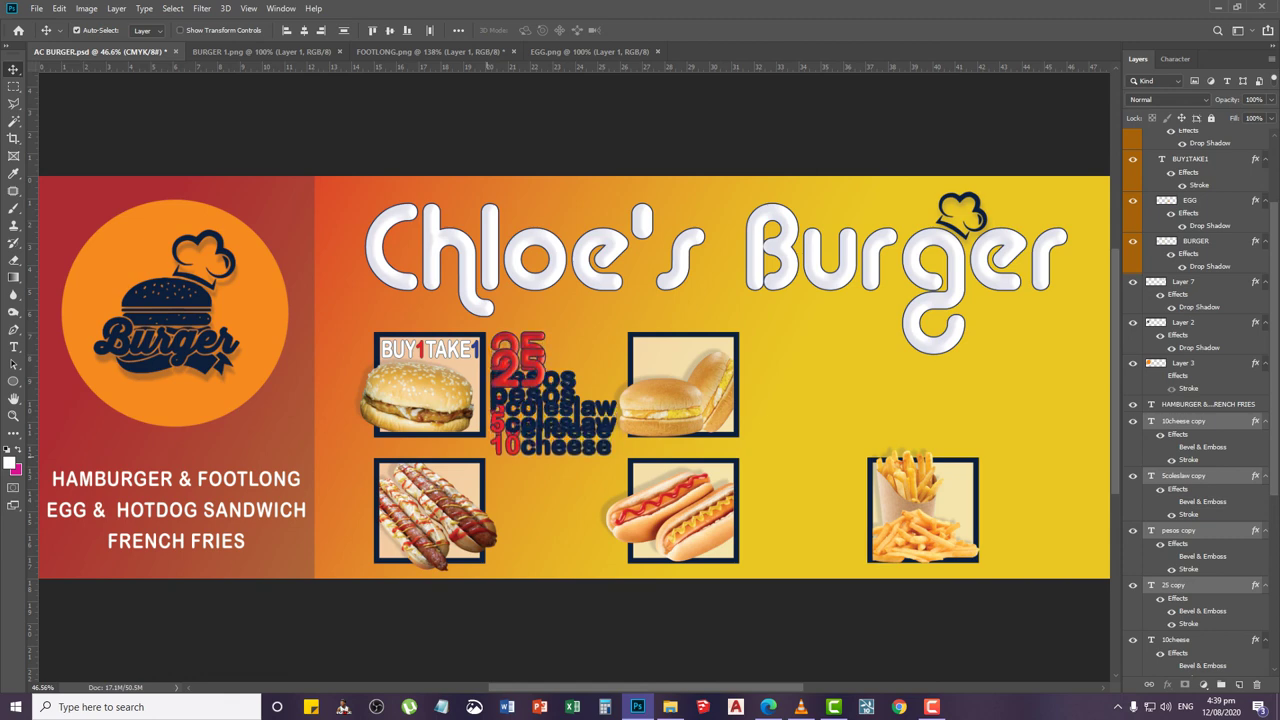
key(shift+Down)
key(shift+Down)
key(shift+Down)
key(shift+Down)
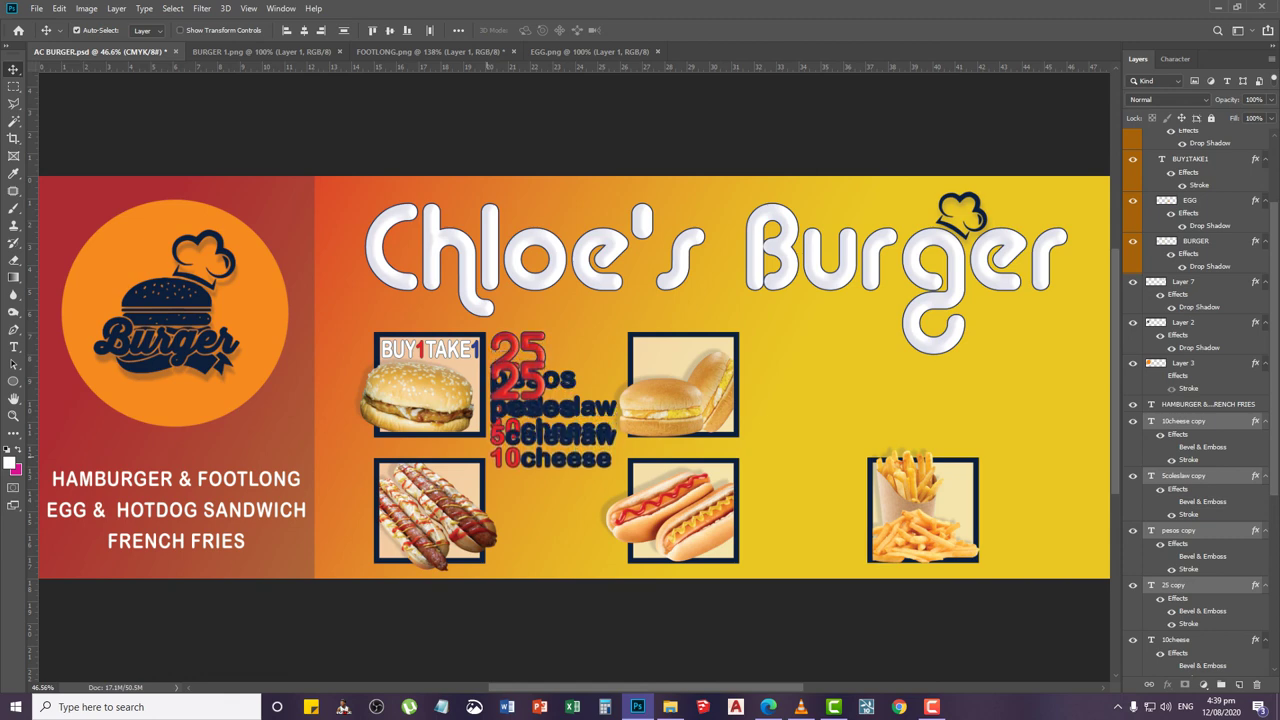
key(shift+Down)
key(shift+Down)
key(shift+Down)
key(shift+Down)
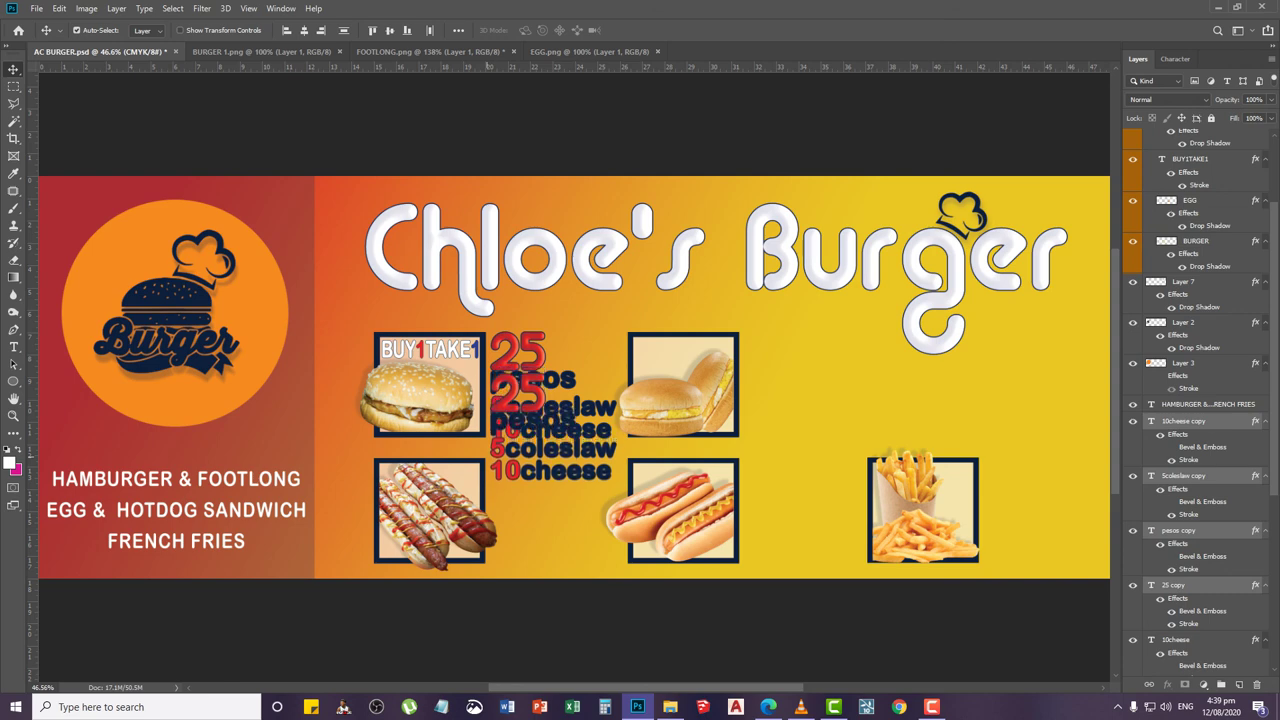
key(shift+Down)
key(shift+Down)
key(shift+Down)
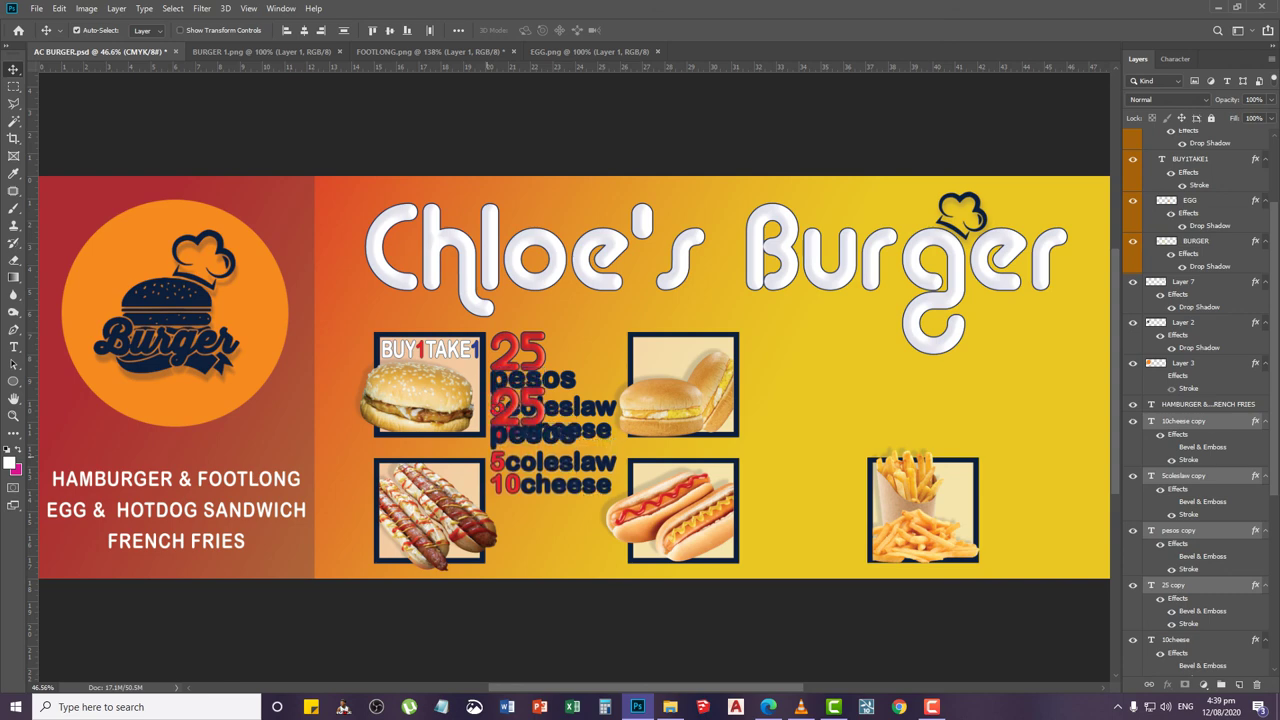
key(shift+Down)
key(shift+Down)
key(shift+Down)
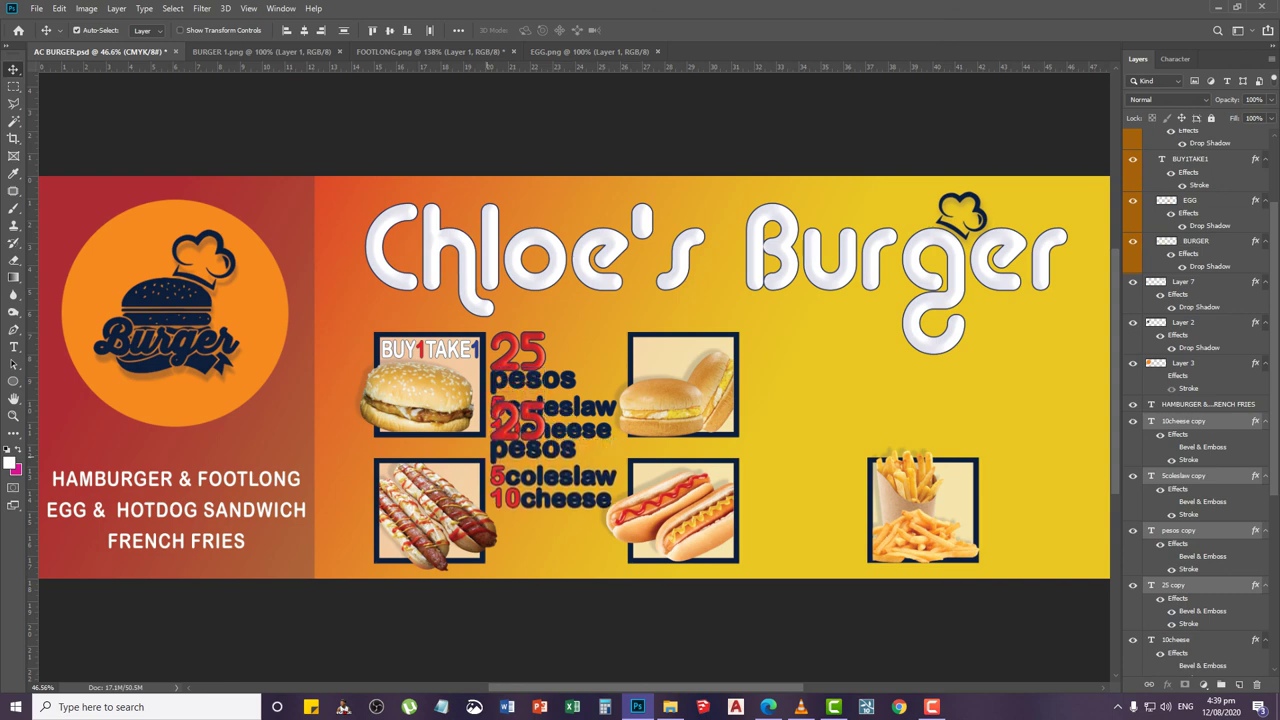
key(shift+Down)
key(shift+Down)
key(shift+Down)
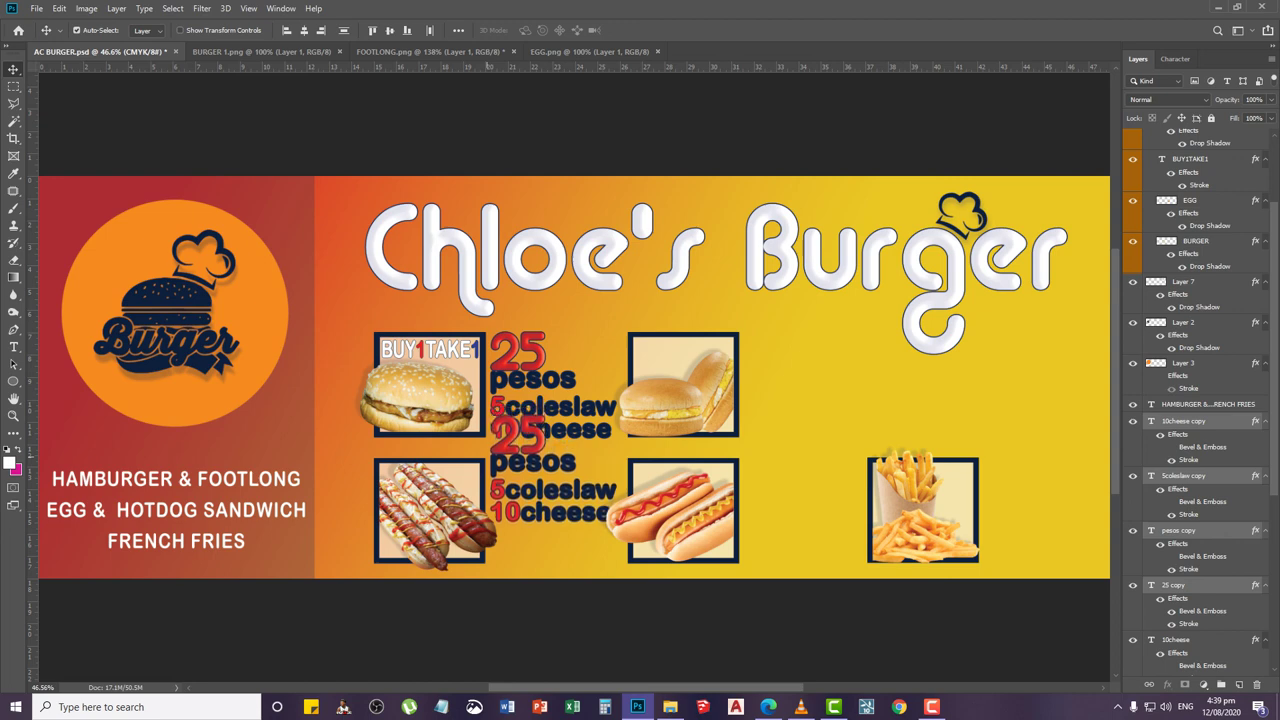
key(shift+Down)
key(shift+Down)
key(shift+Down)
key(shift+Down)
key(shift+Down)
key(shift+Down)
key(shift+Down)
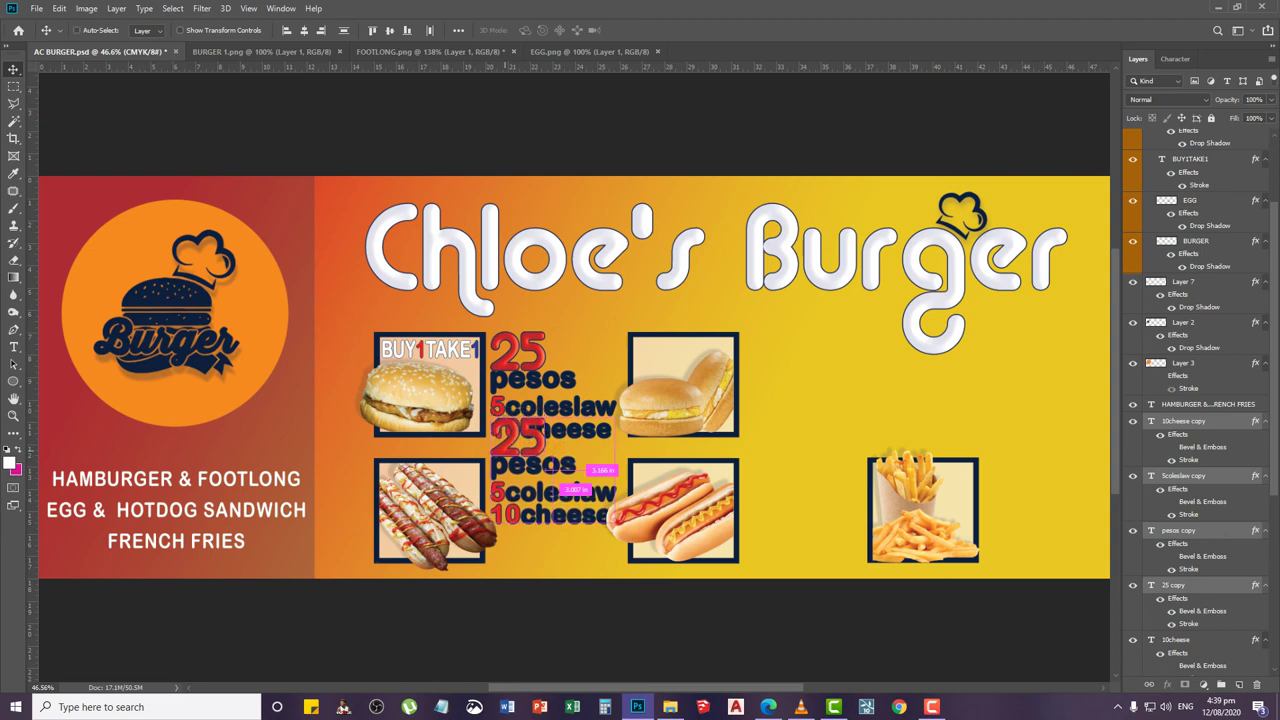
drag(504, 487, 518, 466)
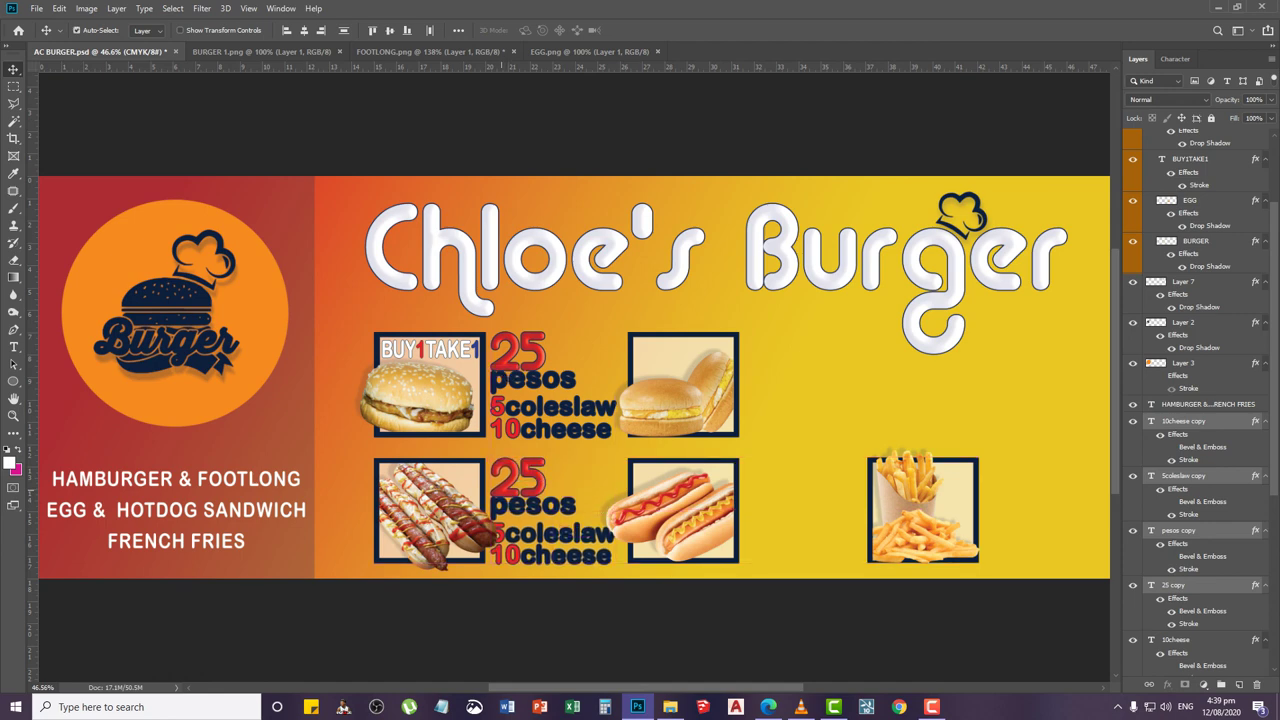
Change the price number beside the footlong box to "40"
key(t)
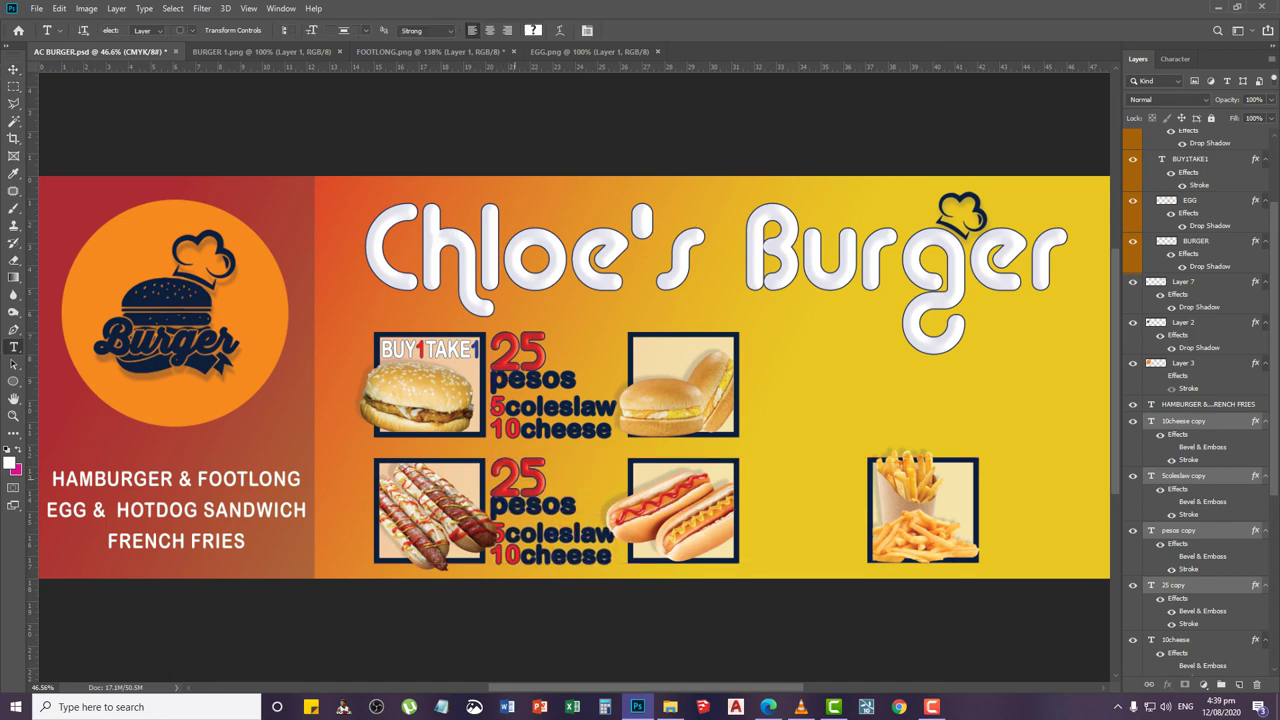
double_click(498, 490)
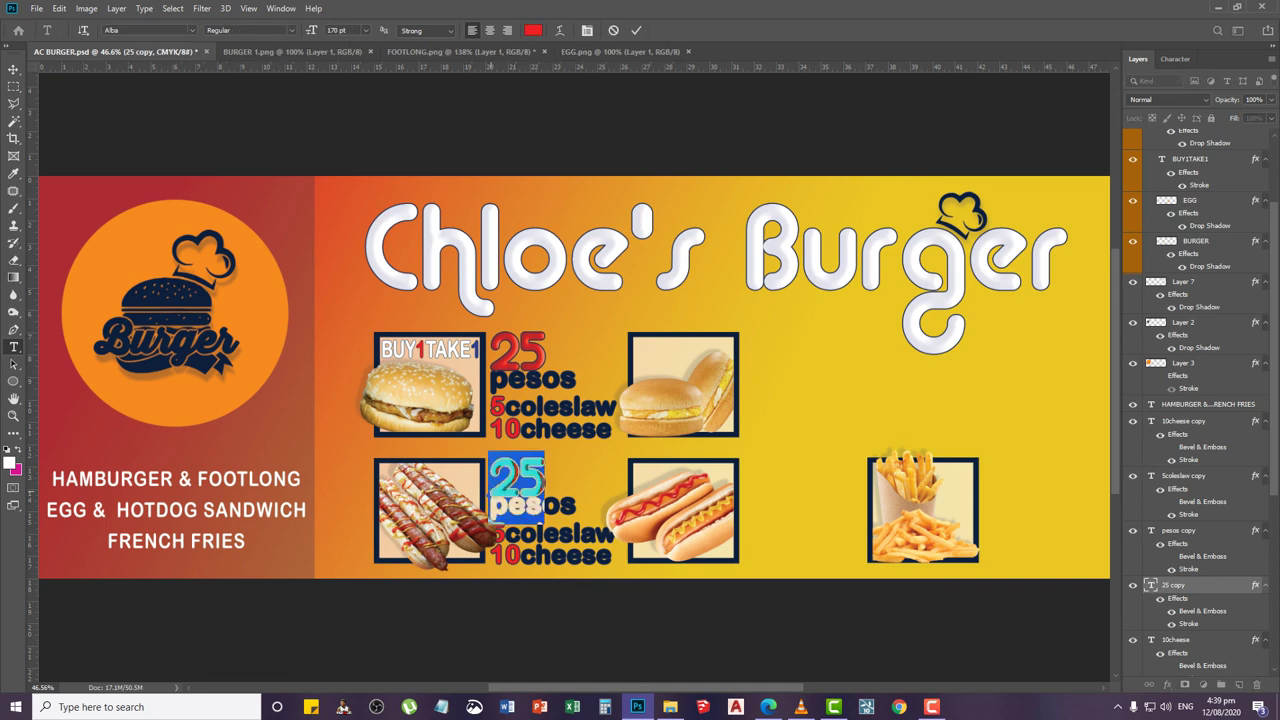
text(40)
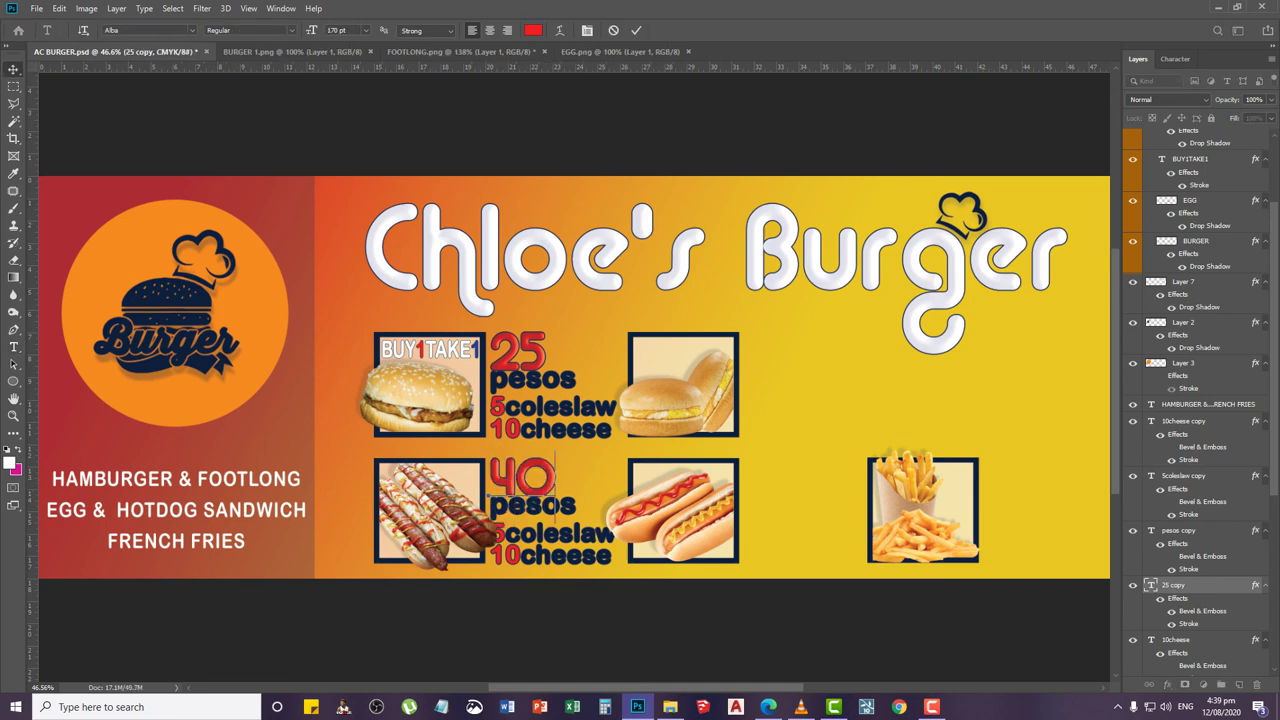
key(ctrl+Return)
key(v)
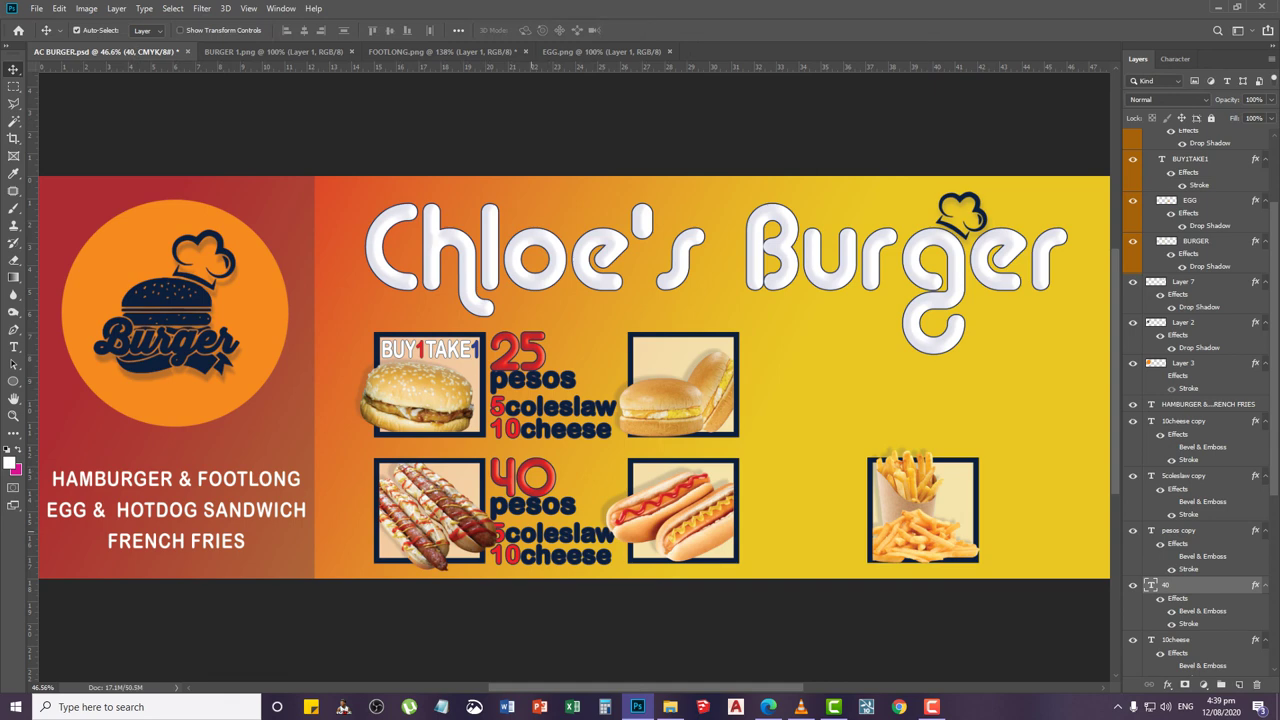
Replace the text of the duplicated coleslaw line beside the footlong box with "w/cheese"
double_click(1151, 476)
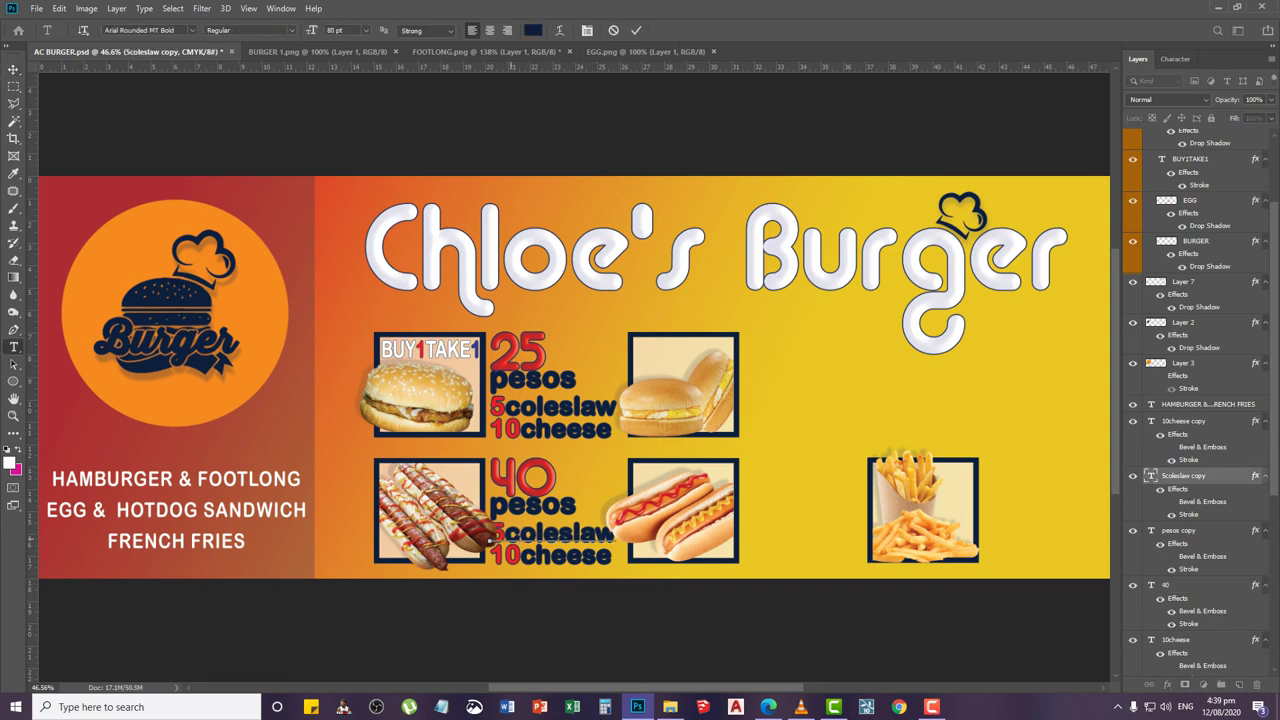
text(w/)
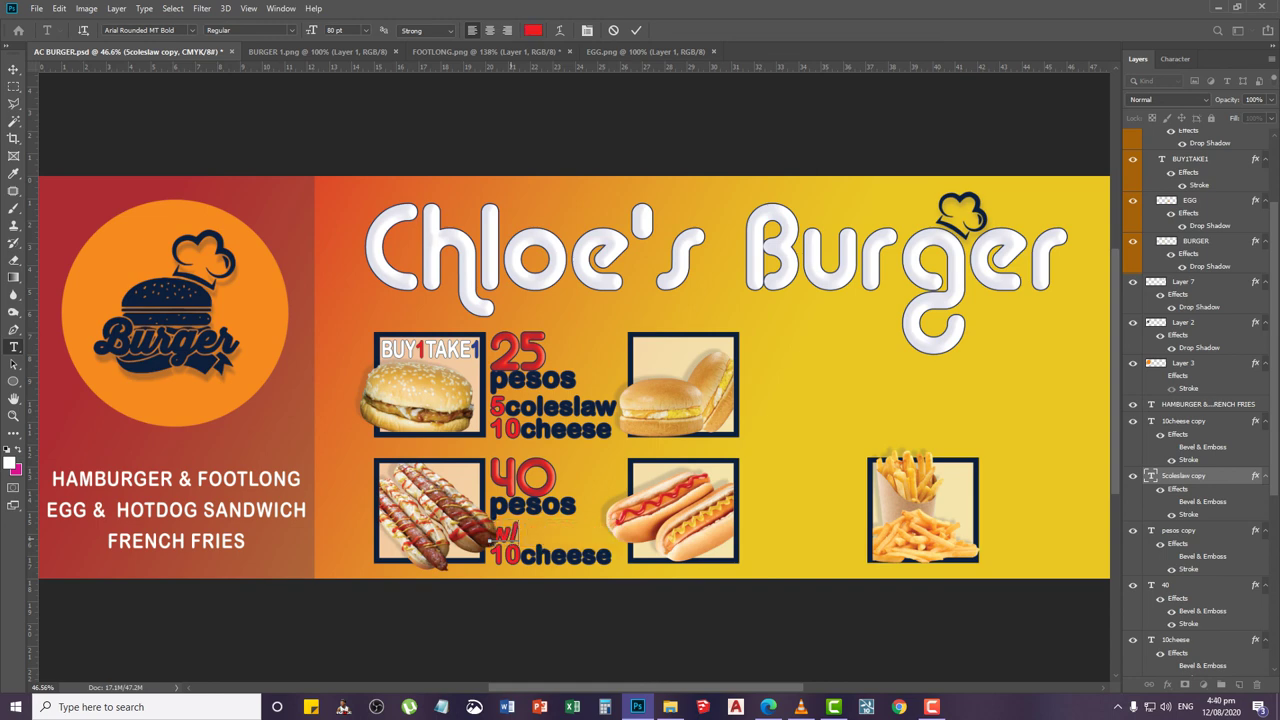
text(cheese)
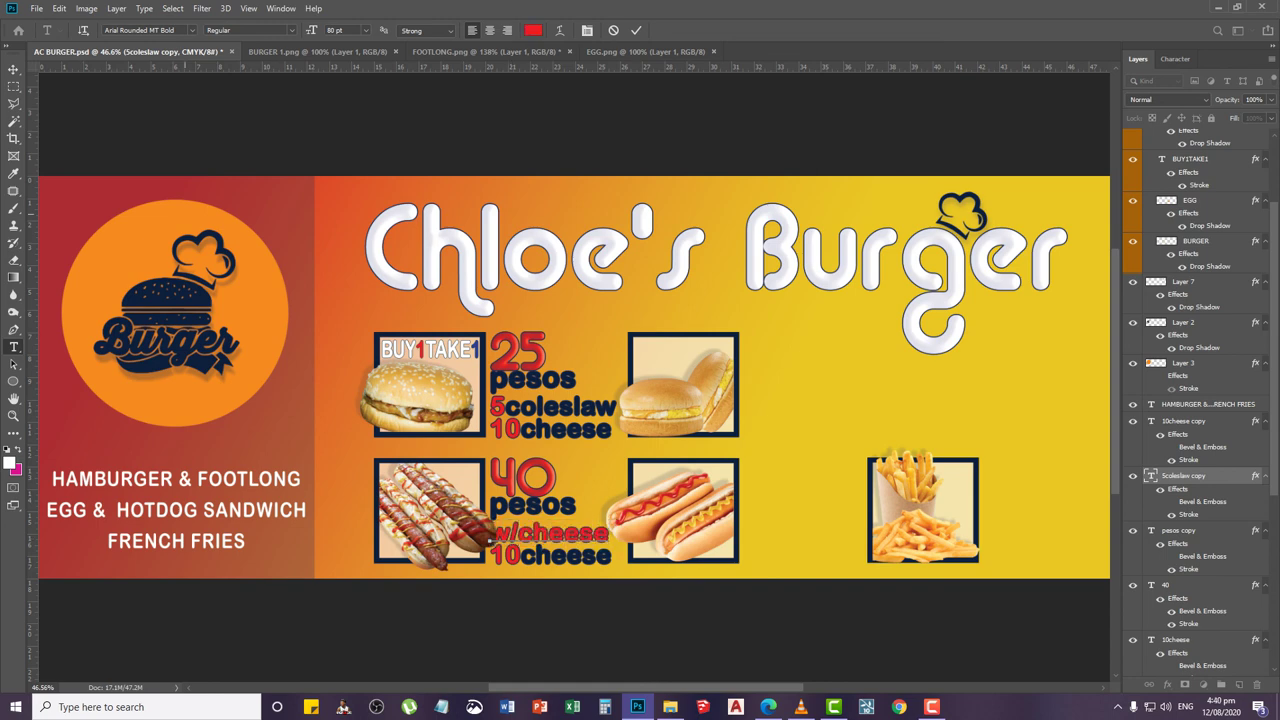
click(14, 70)
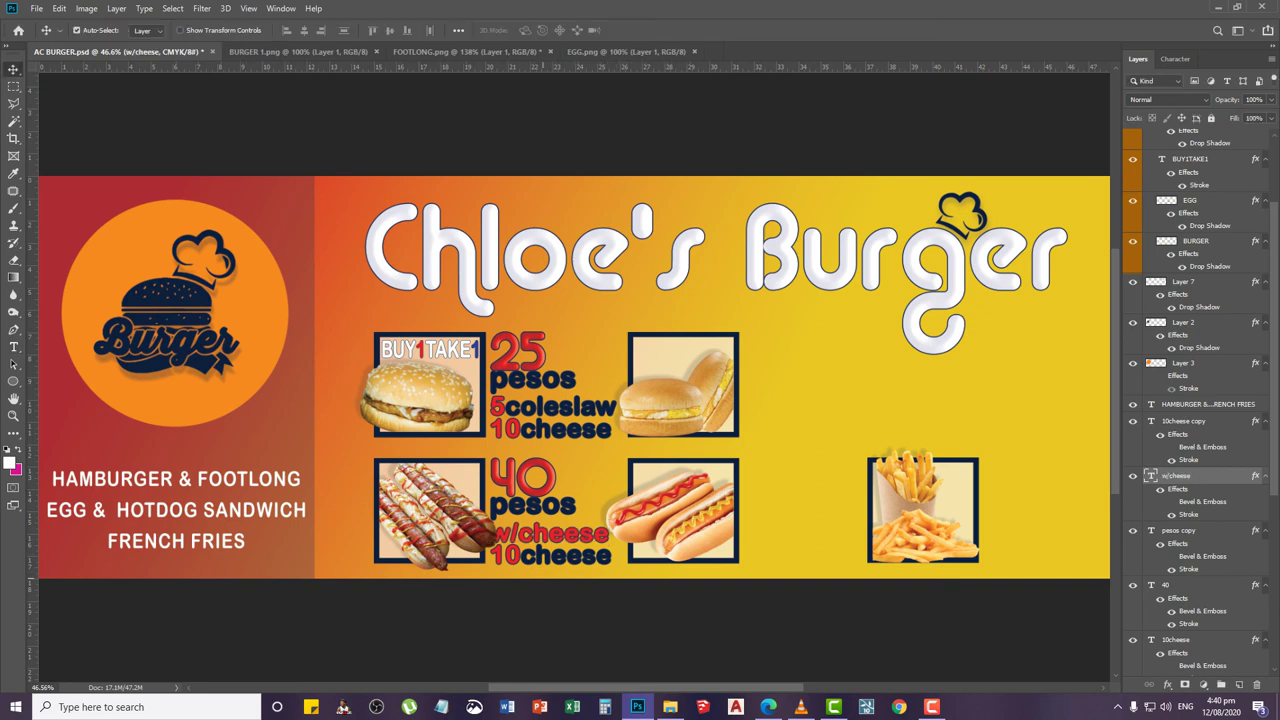
Delete the duplicated "10cheese" line beside the footlong box
right_click(543, 564)
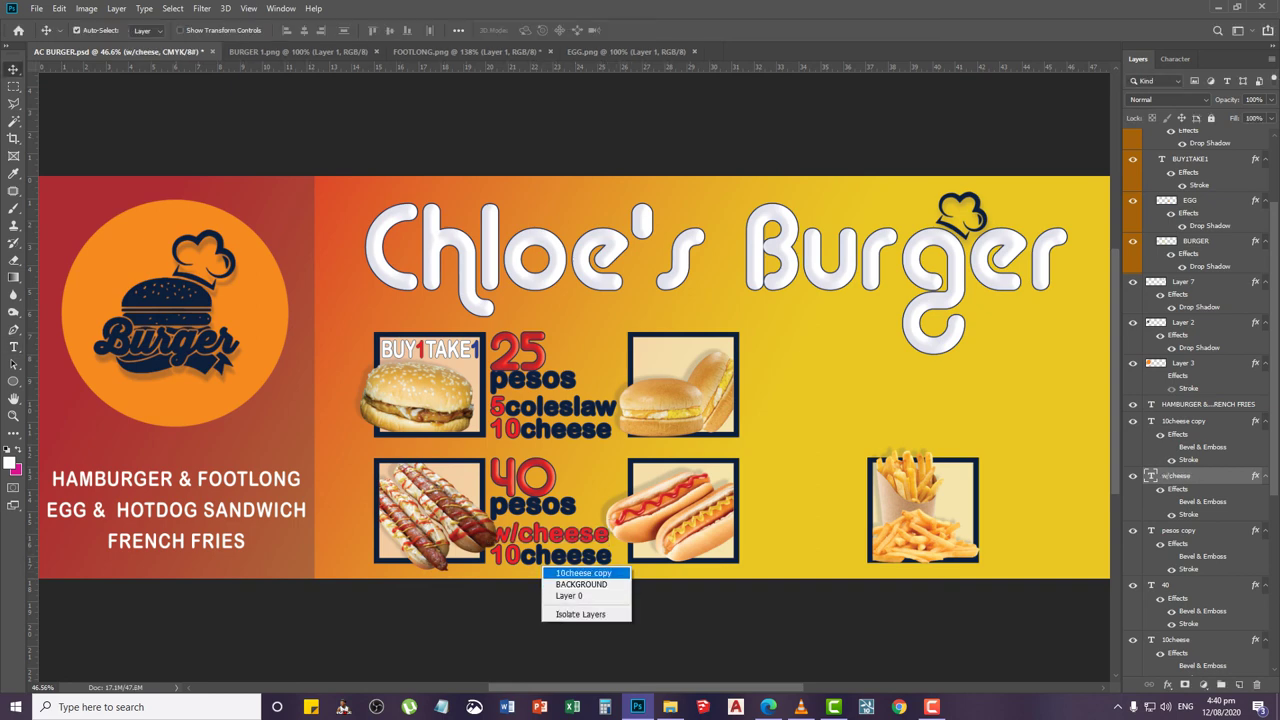
click(576, 573)
key(Delete)
Cut away the part of the footlong image that extends past the right inner edge of its box, and deselect
scroll(527, 528, up, 2)
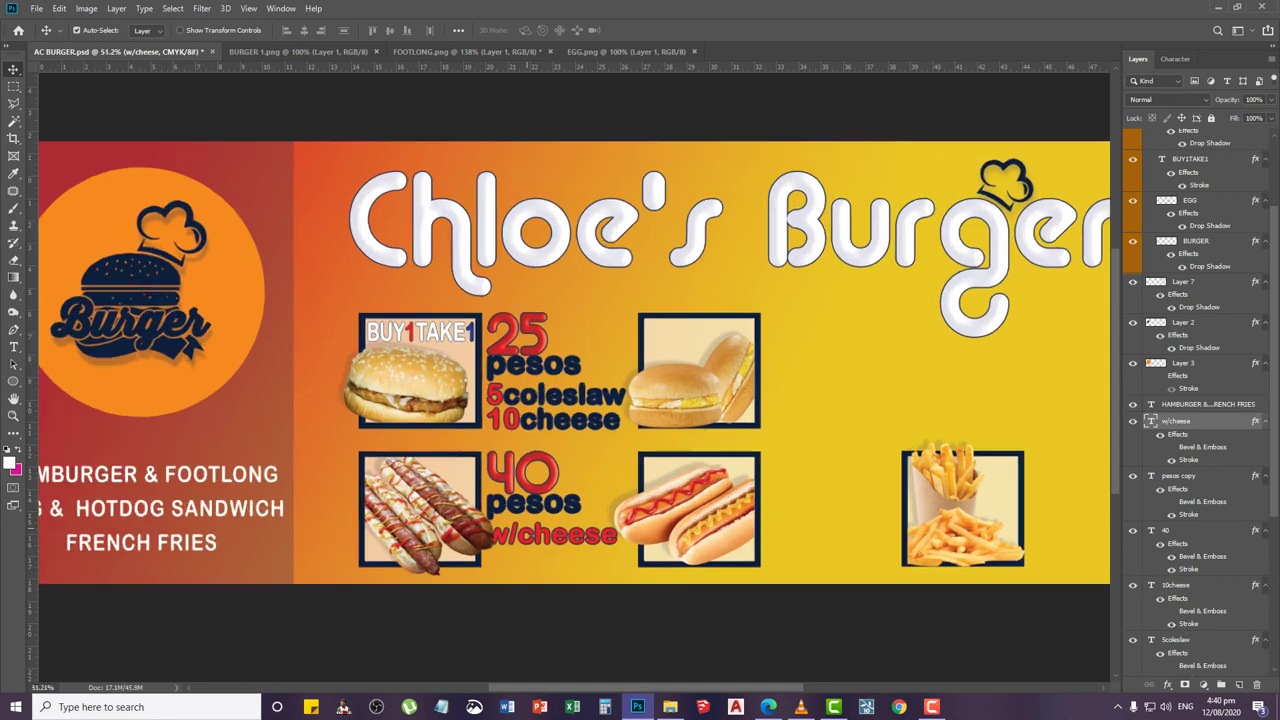
scroll(522, 536, up, 2)
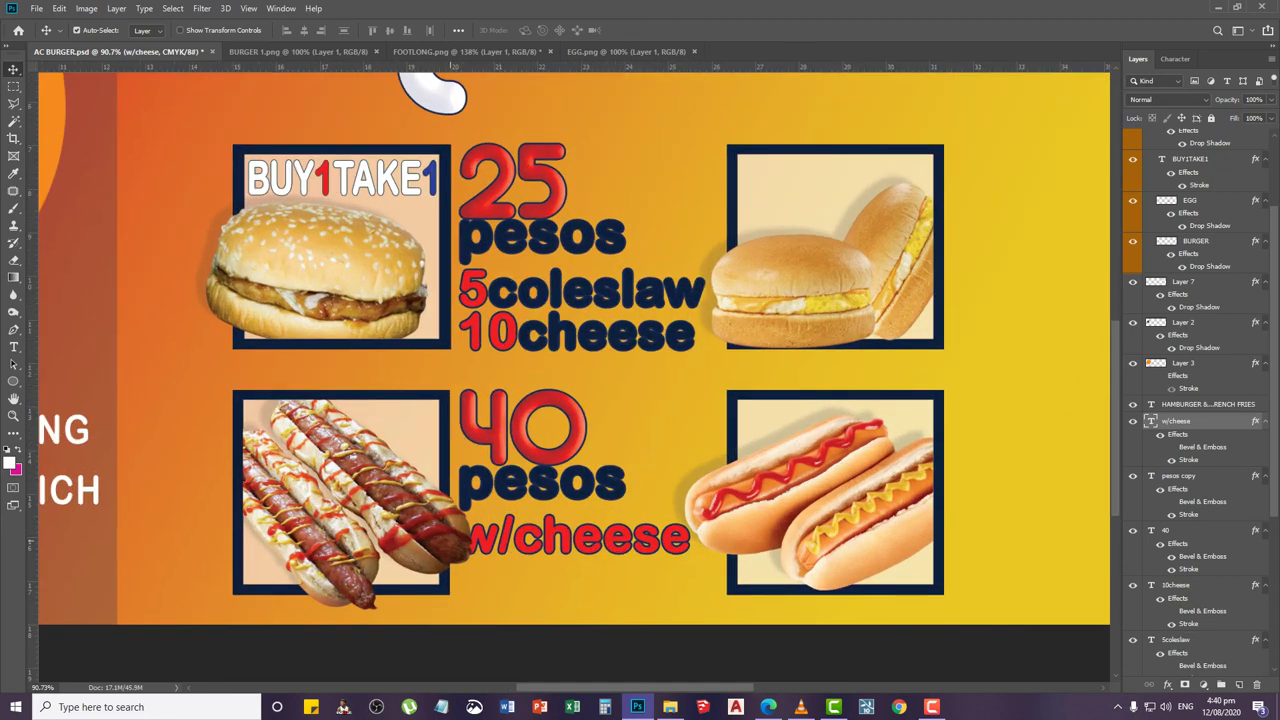
right_click(452, 545)
click(493, 560)
key(m)
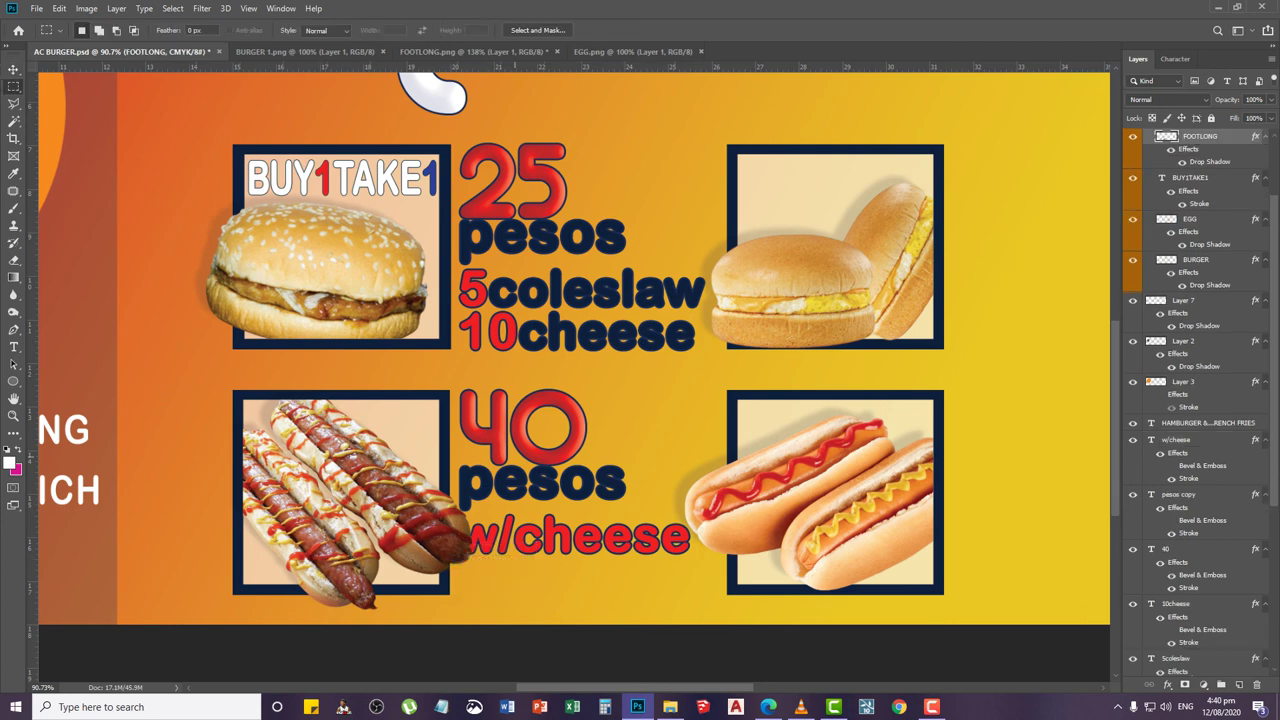
drag(517, 443, 440, 623)
key(Delete)
key(ctrl+d)
key(v)
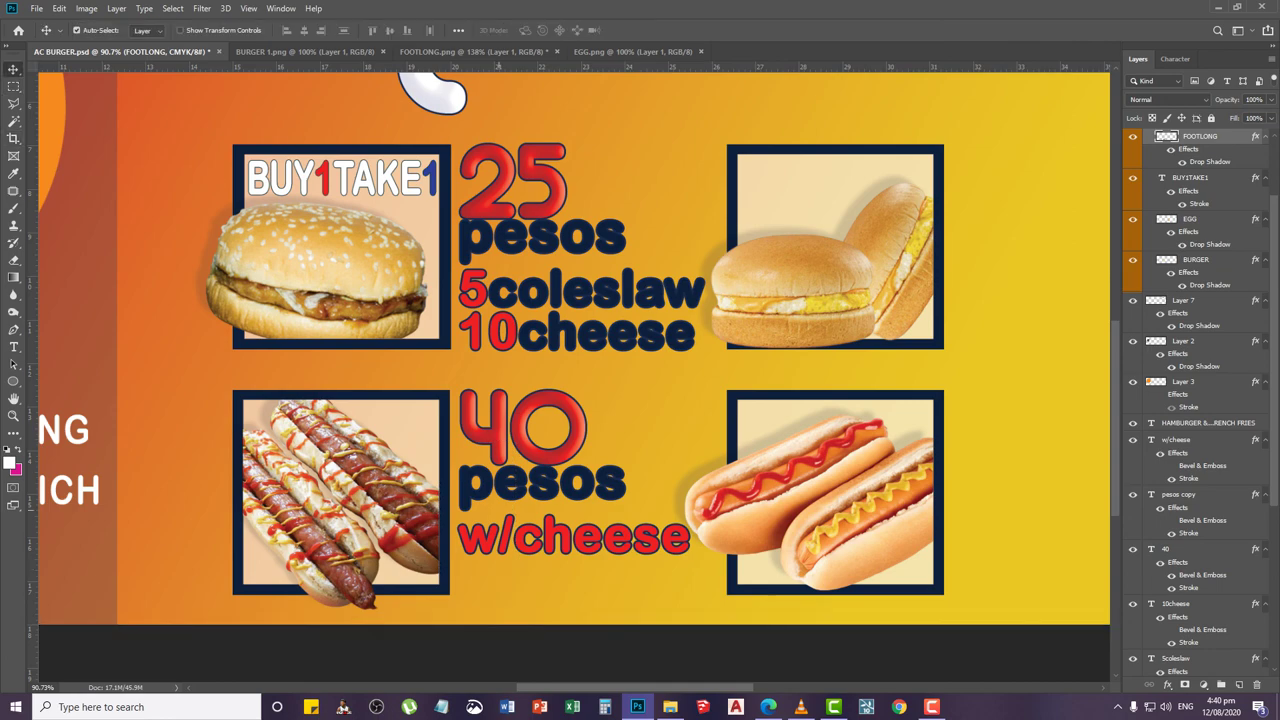
Recolor the word "cheese" in the "w/cheese" line to the navy 0d1f3a, keeping "w/" red
scroll(412, 461, down, 7)
scroll(454, 510, up, 7)
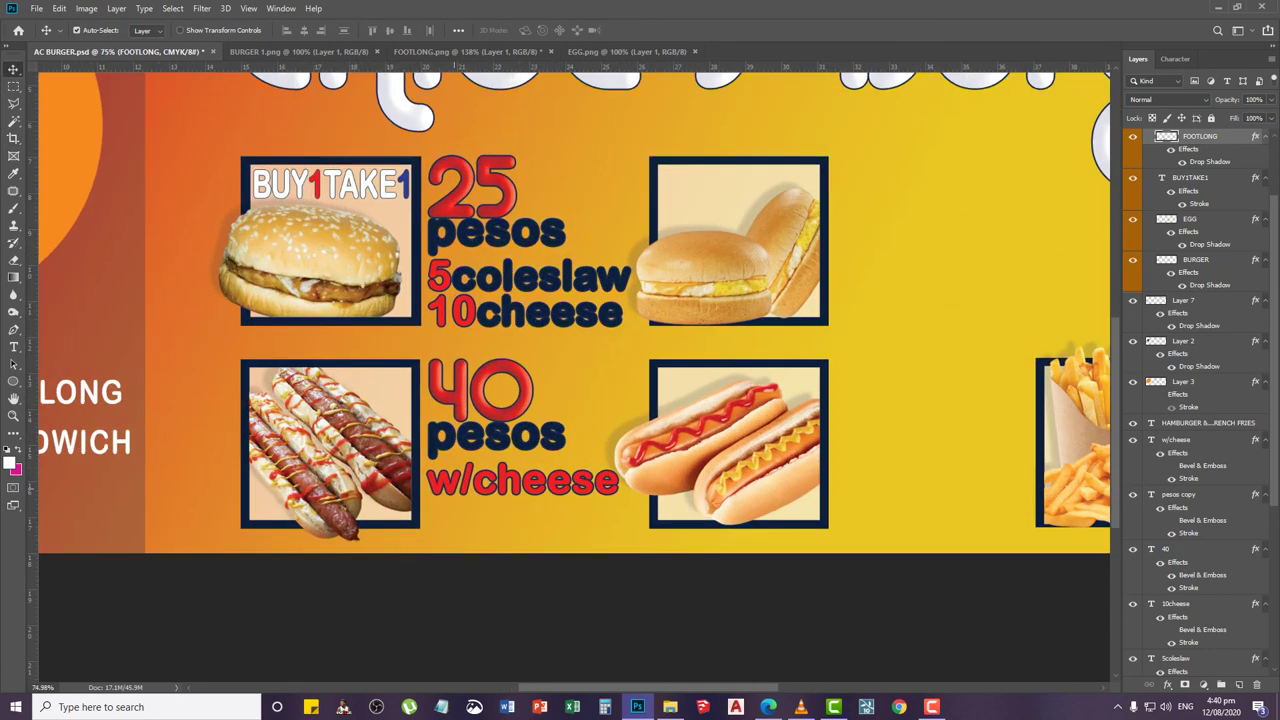
click(455, 486)
key(t)
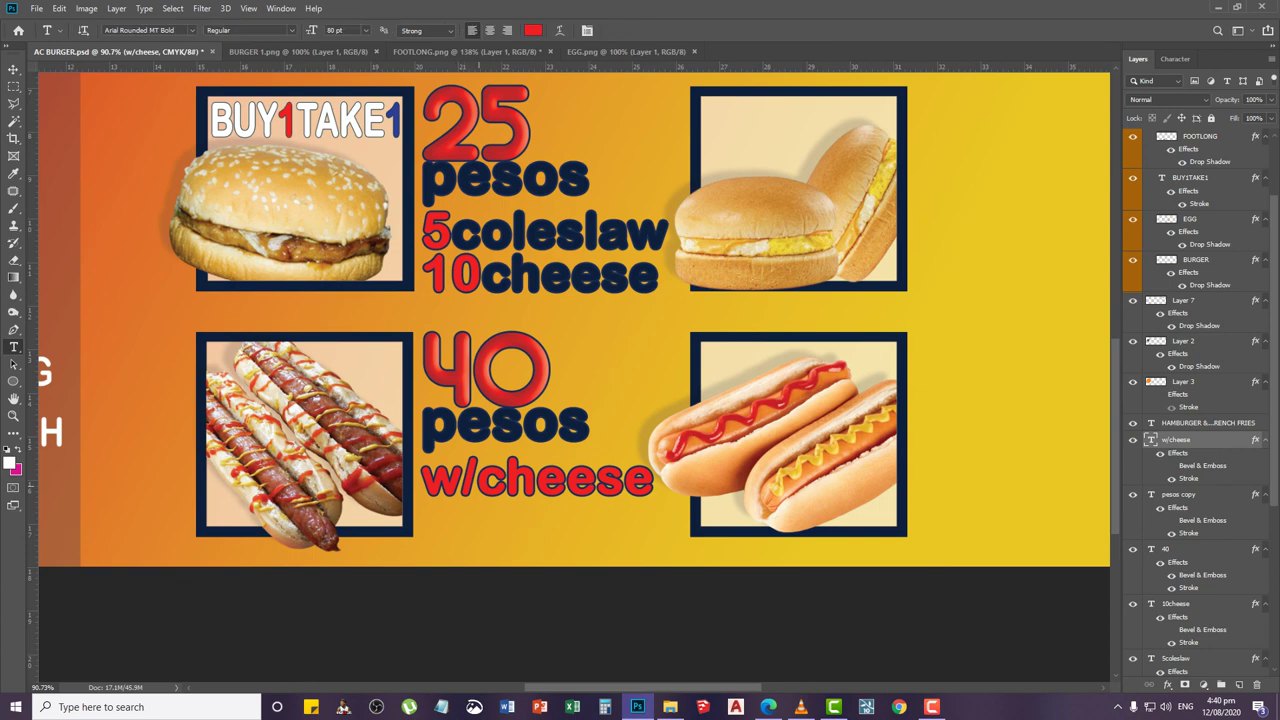
click(480, 486)
drag(478, 490, 658, 490)
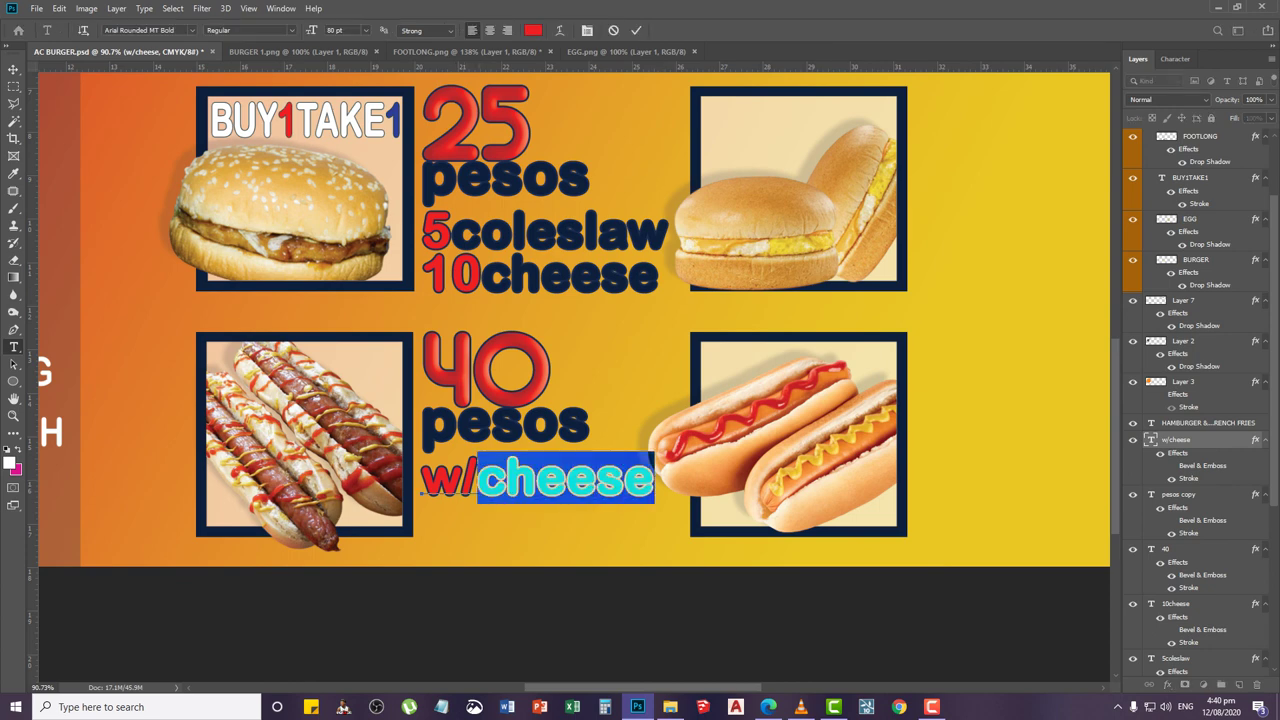
click(533, 30)
click(489, 277)
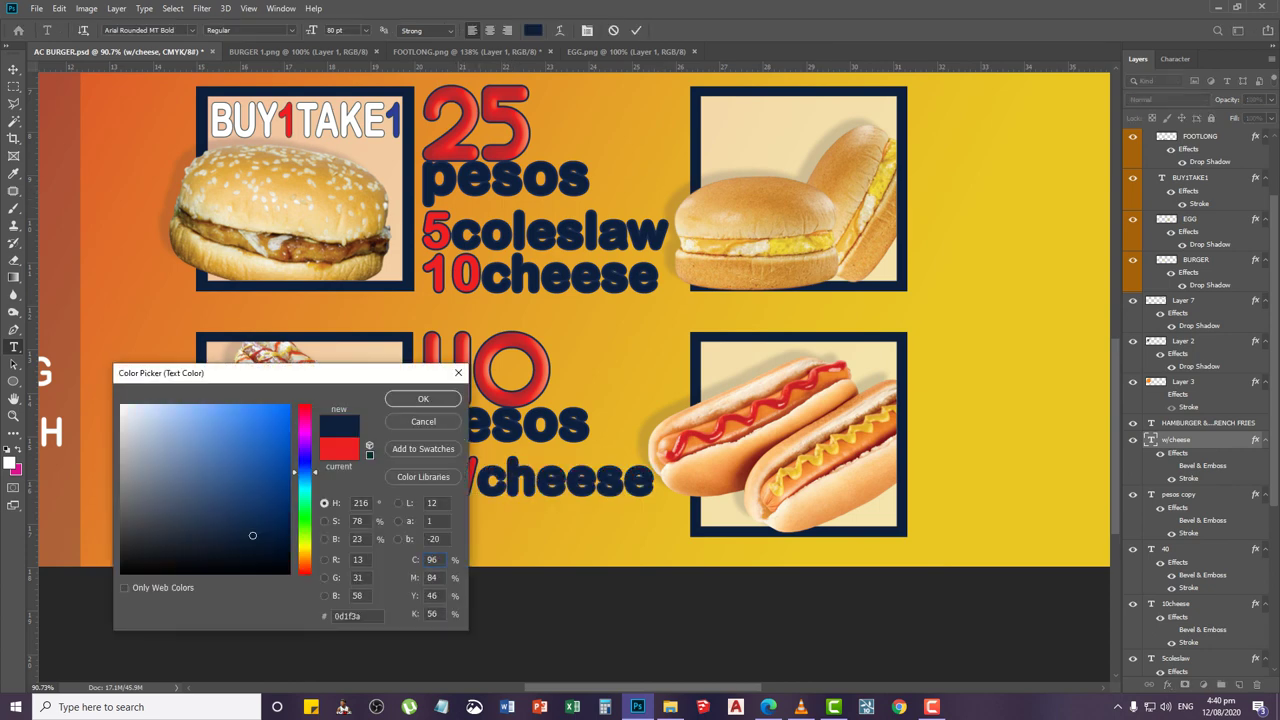
key(Return)
click(14, 69)
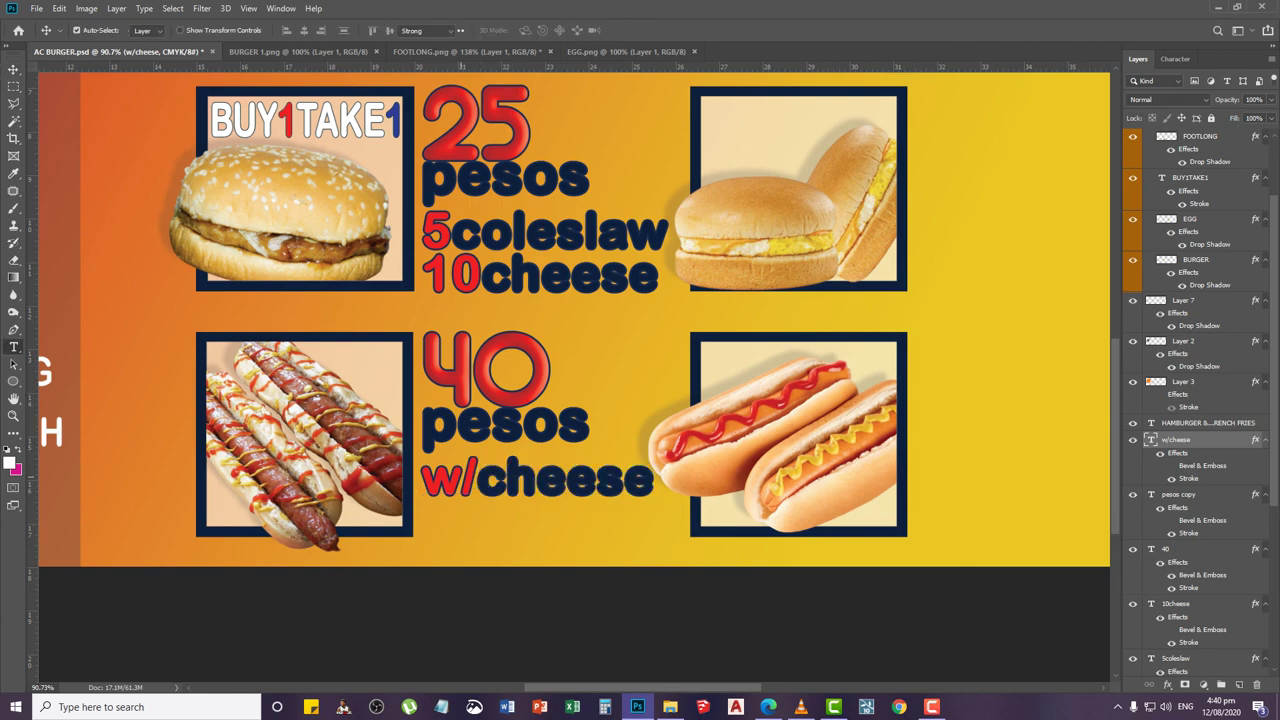
key(t)
key(v)
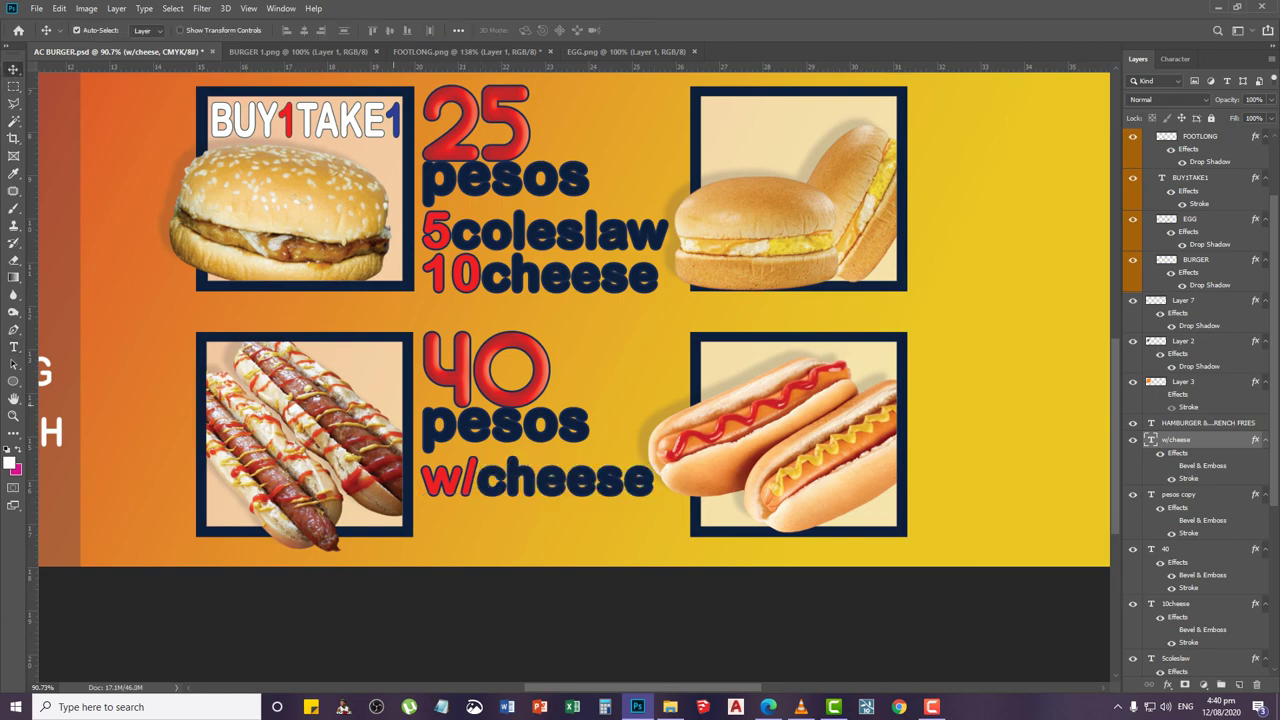
Nudge the "w/cheese" line up slightly toward "pesos" in the footlong price block
scroll(392, 406, down, 4)
right_click(442, 449)
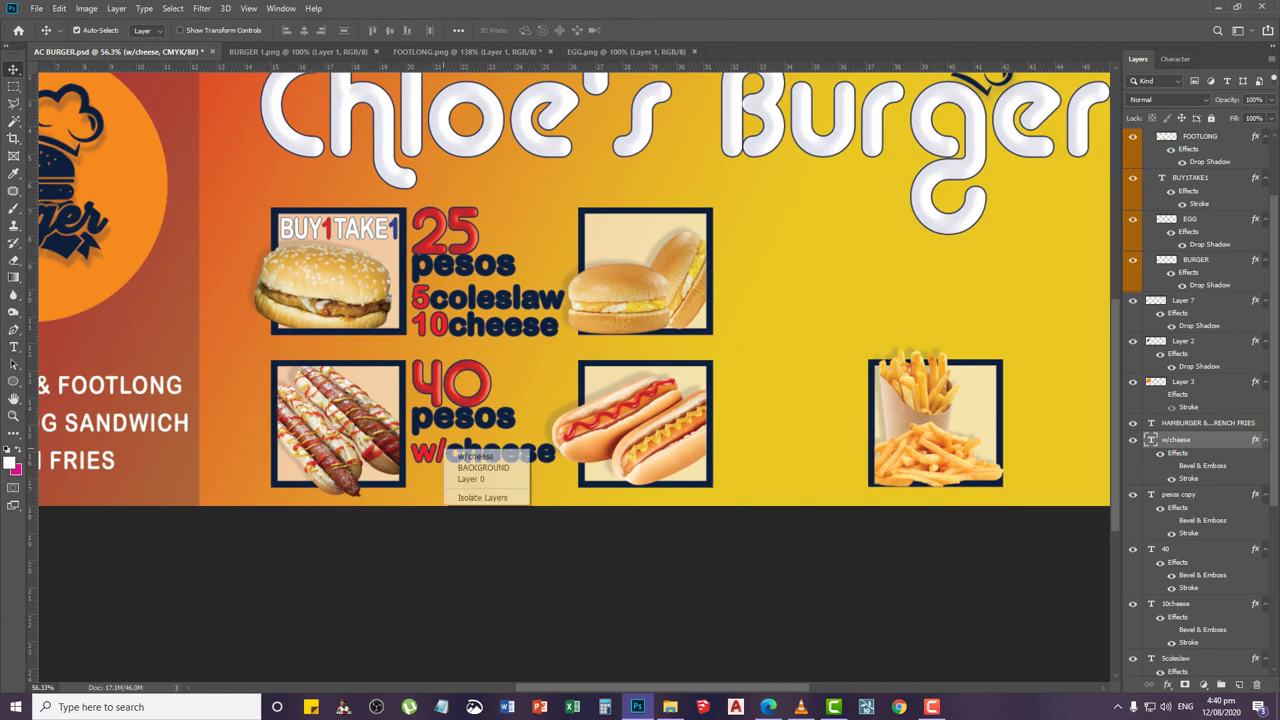
click(473, 457)
key(Up)
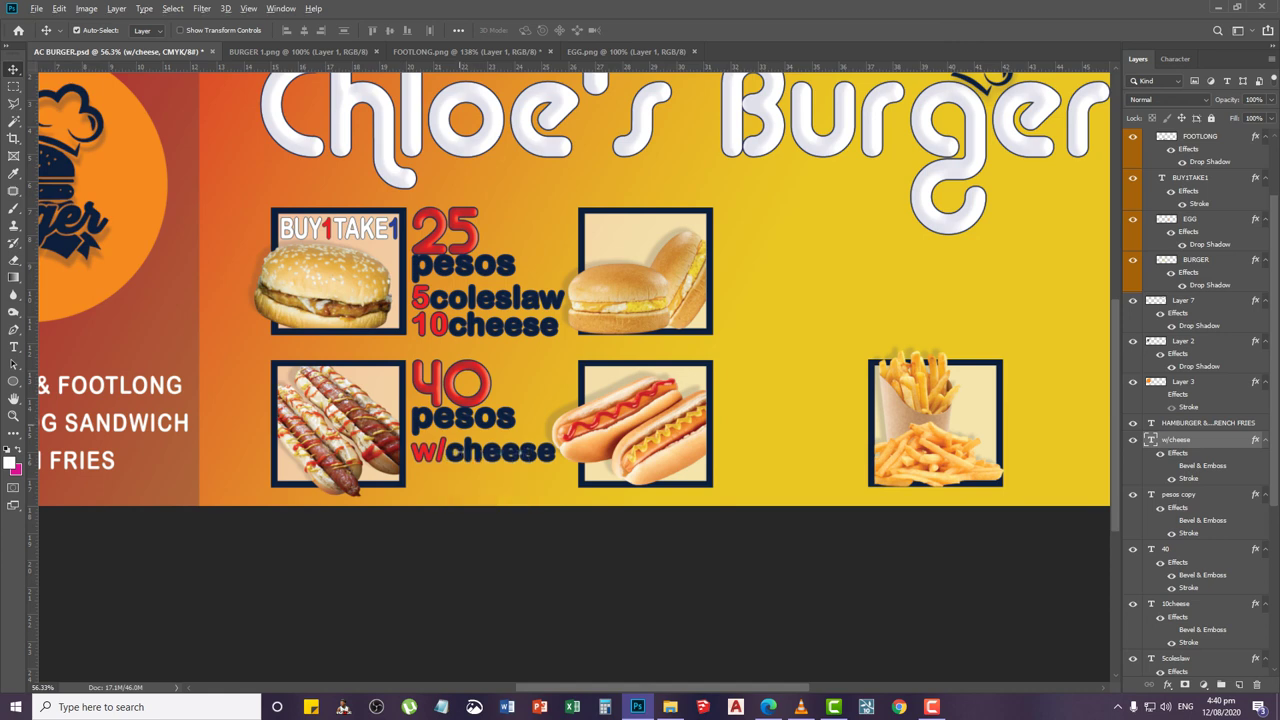
scroll(457, 416, down, 1)
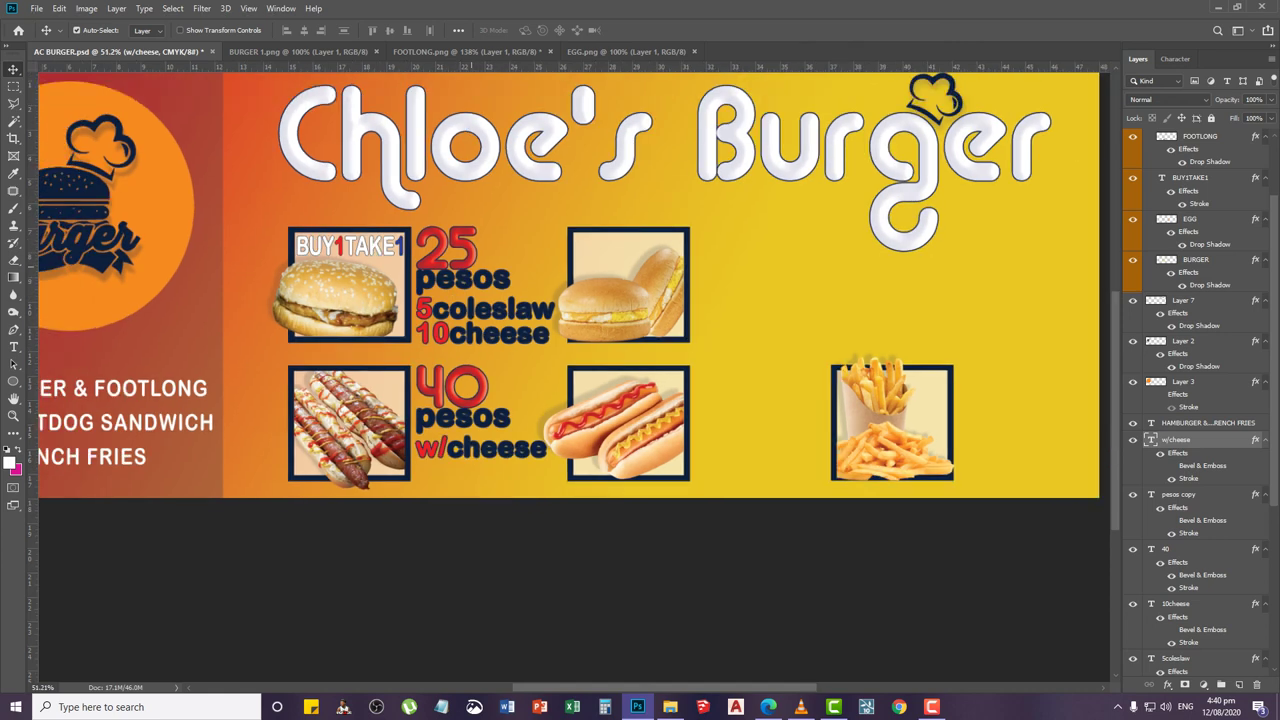
Duplicate the burger's four-line 25 pesos price block and place the copy beside the egg sandwich box, level with the original
right_click(472, 262)
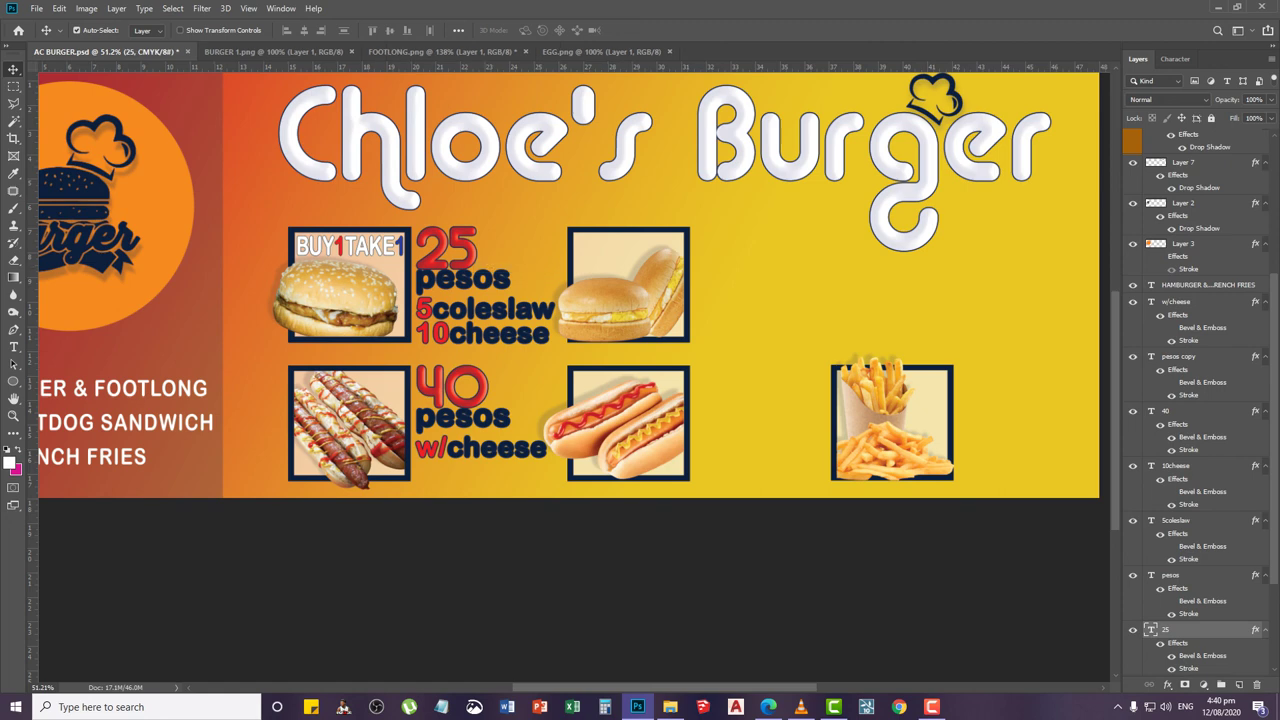
scroll(1195, 400, down, 4)
scroll(1195, 400, up, 2)
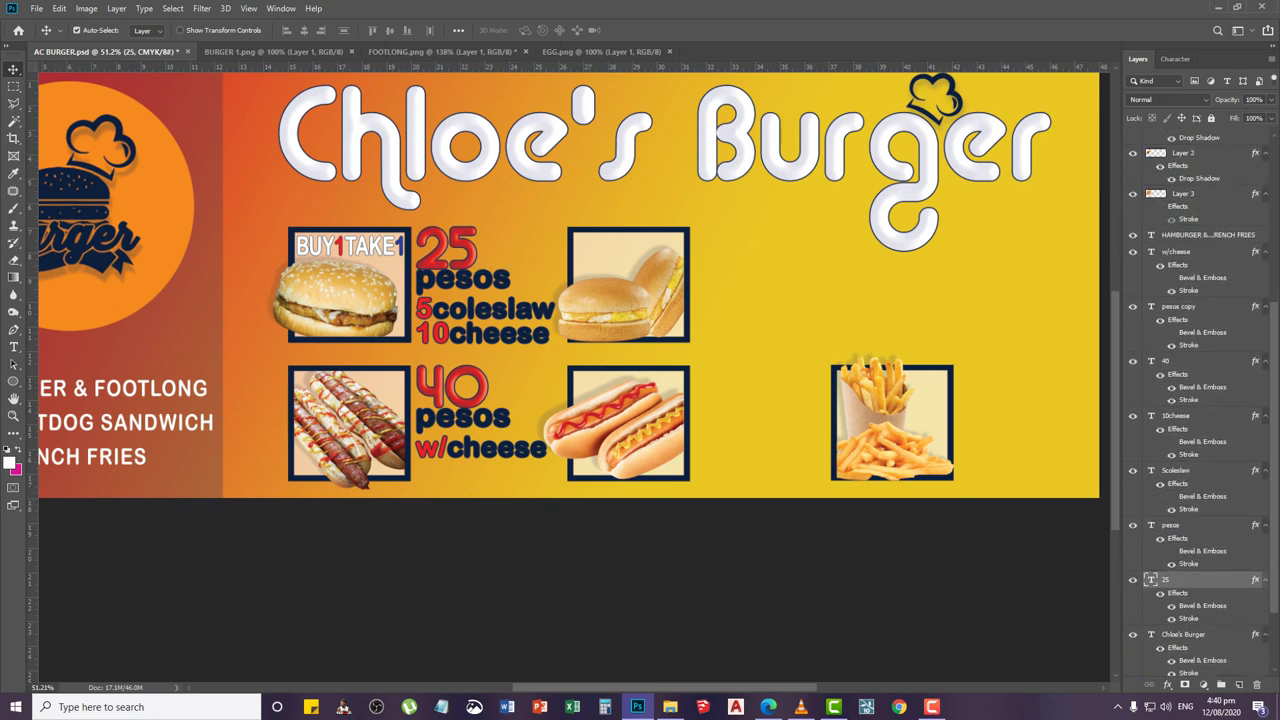
shift+click(1178, 416)
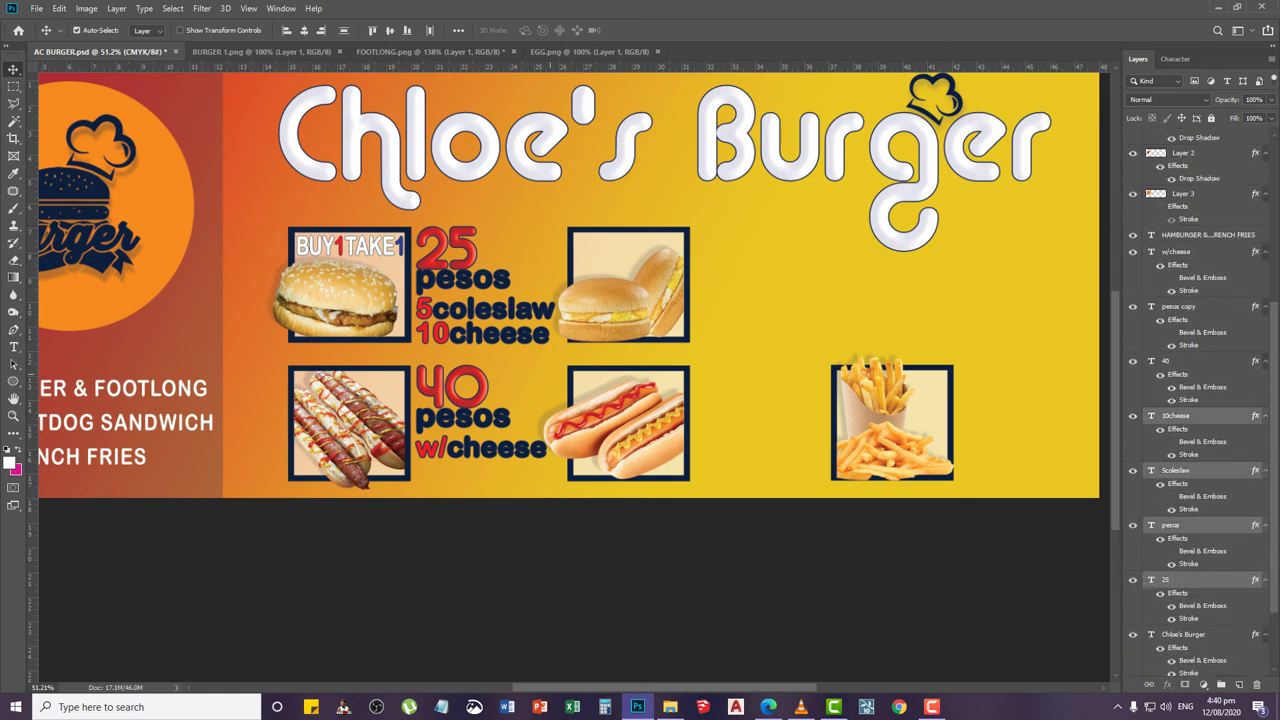
key(ctrl+j)
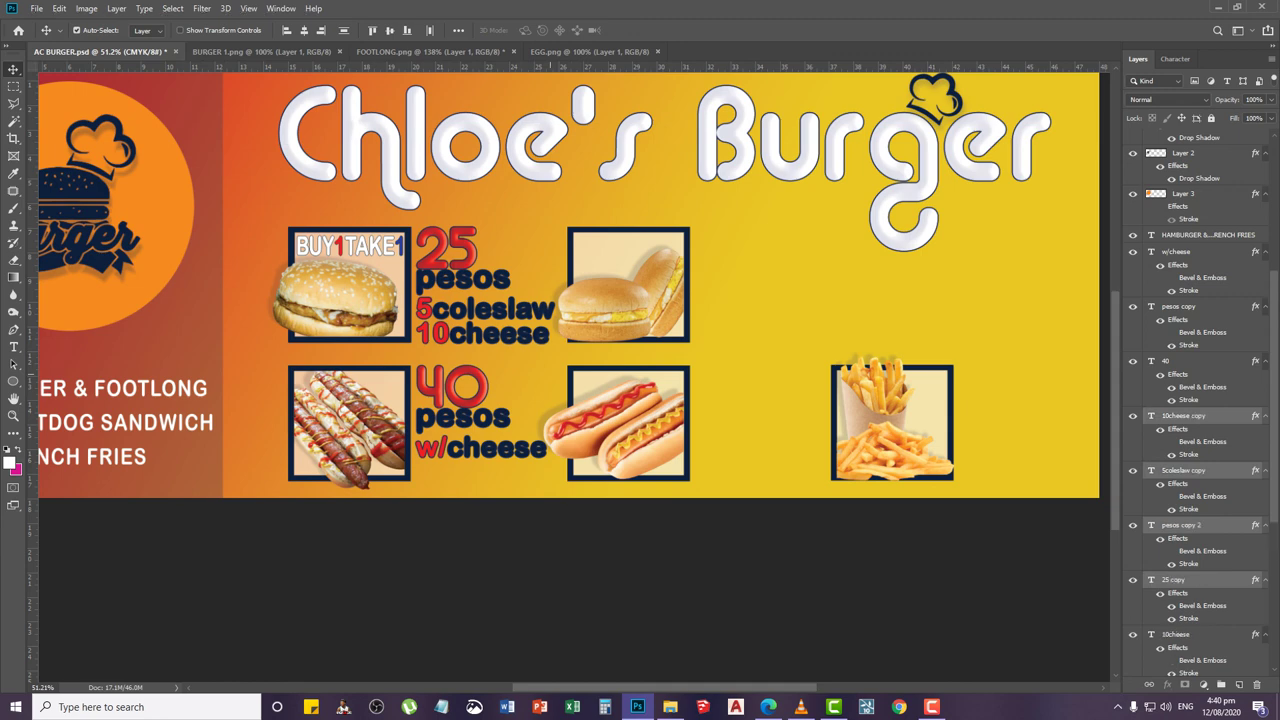
drag(511, 308, 789, 306)
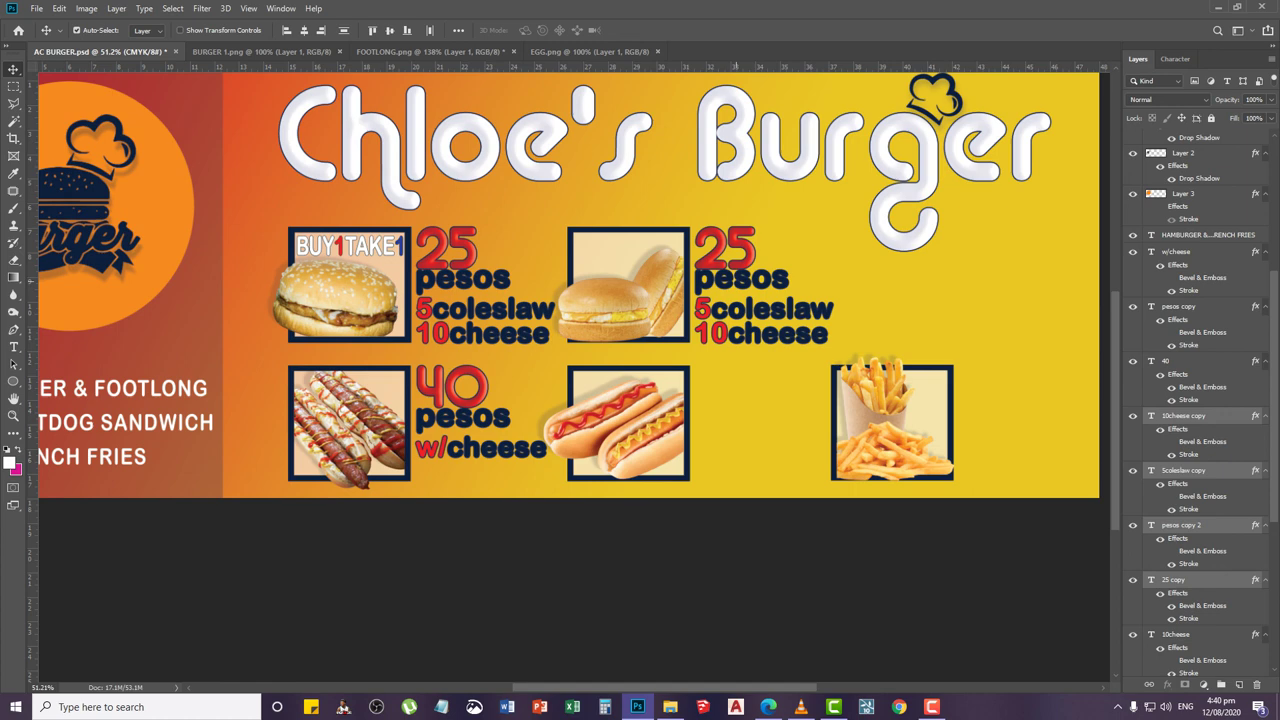
Change the price number beside the egg sandwich box to 15
key(t)
click(741, 262)
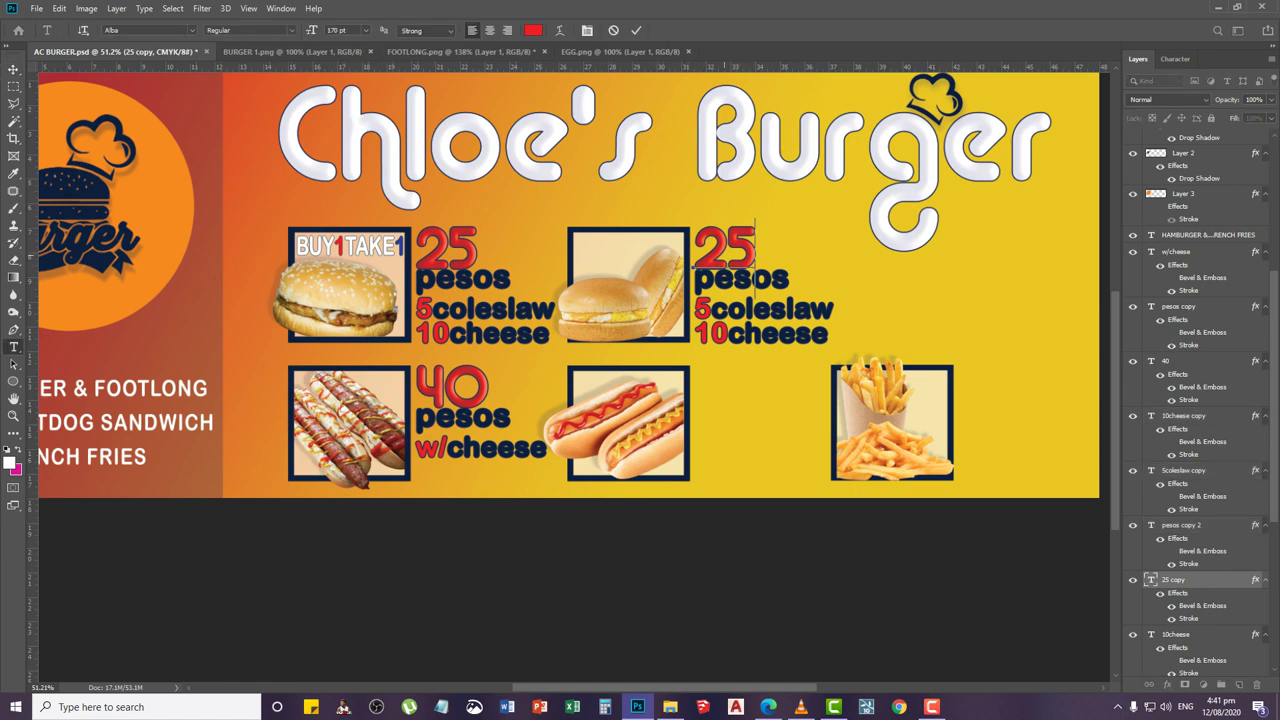
drag(724, 258, 708, 257)
text(1)
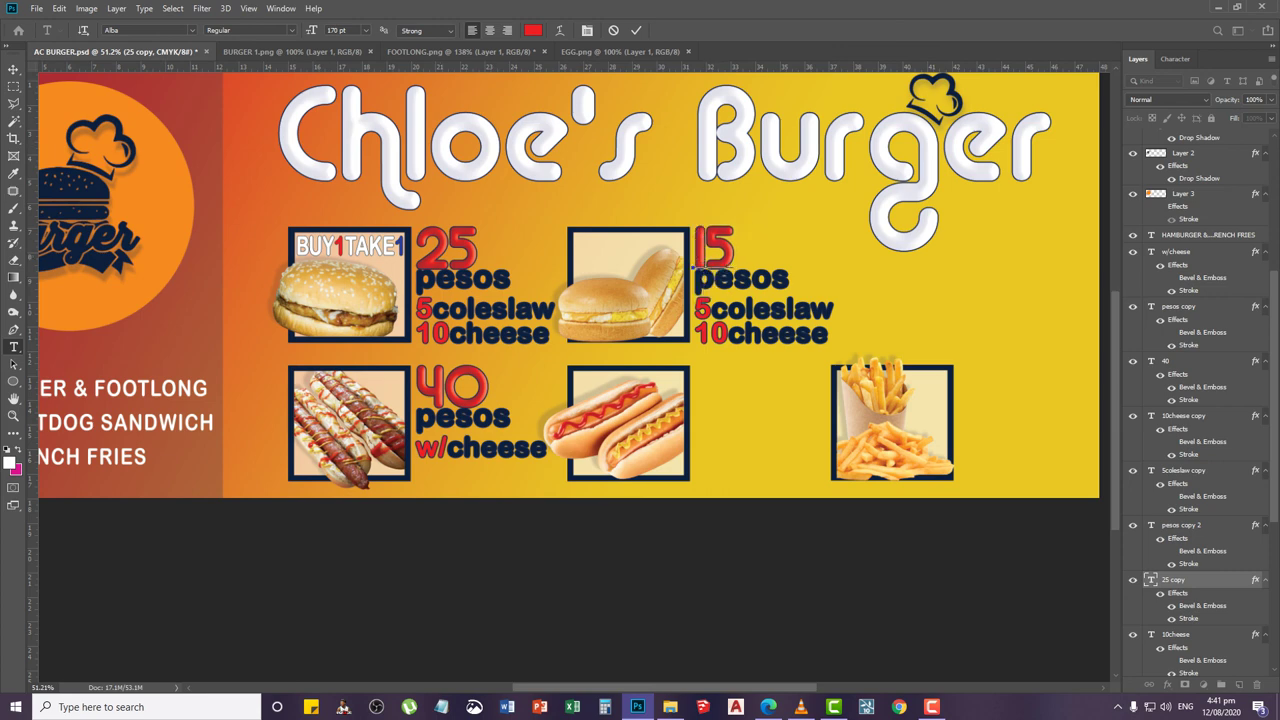
key(ctrl+Return)
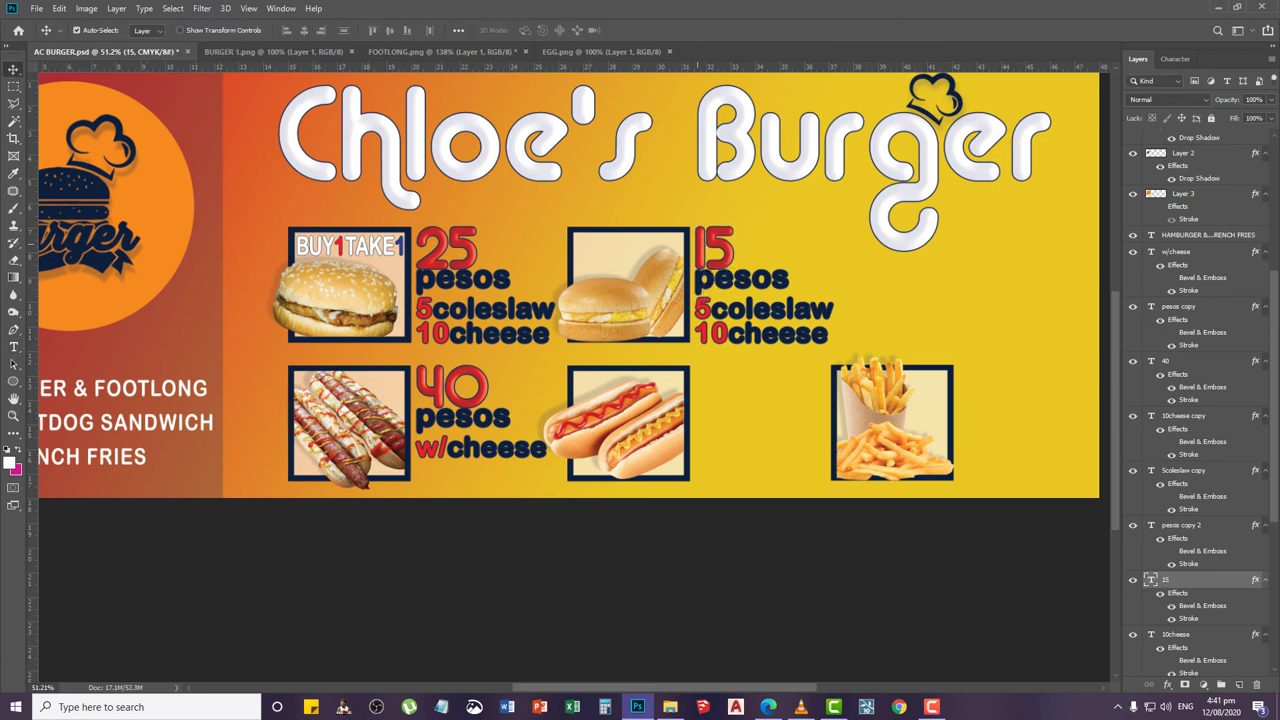
Set the letter tracking of the egg sandwich price "15" to 50
key(t)
click(698, 245)
key(ctrl+a)
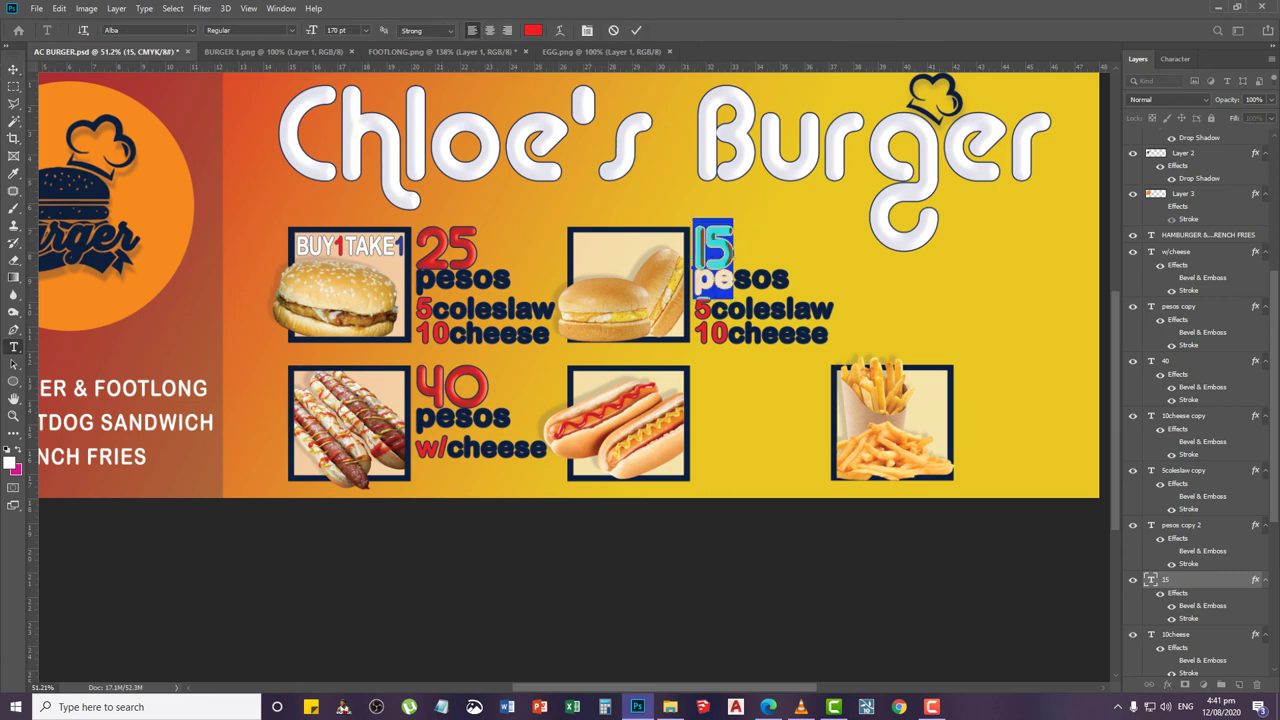
click(1175, 59)
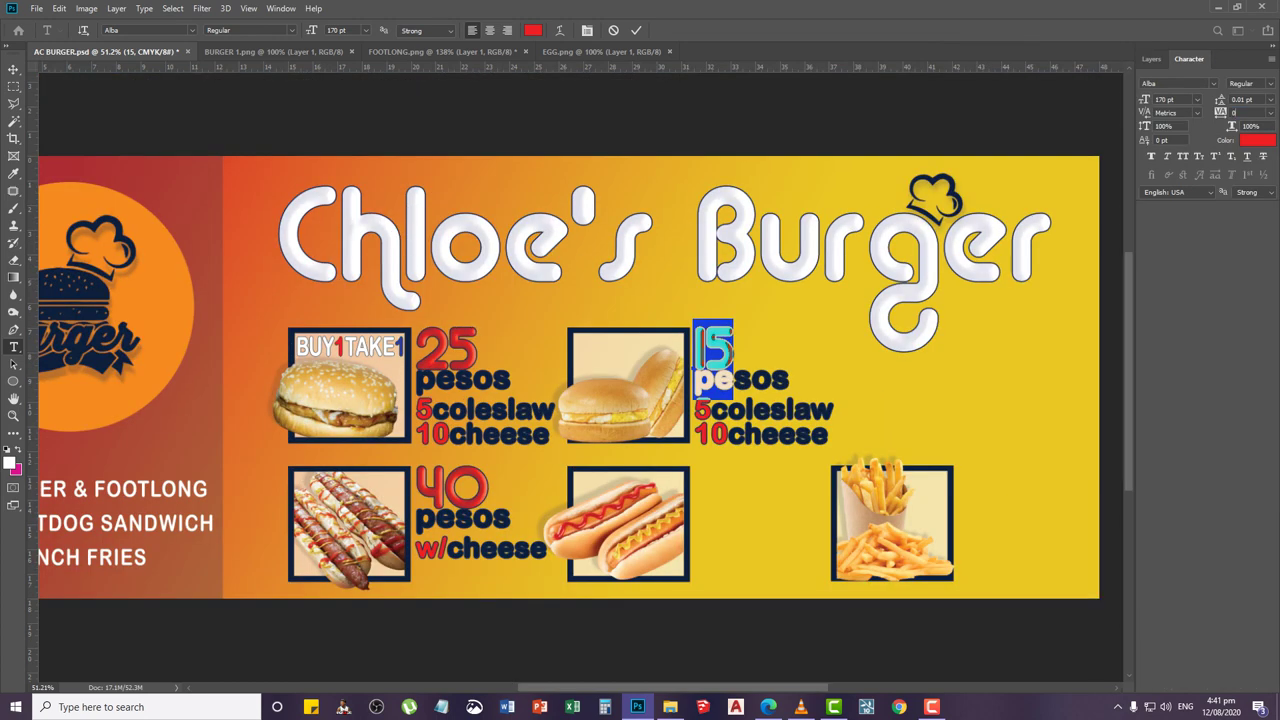
text(50)
key(Return)
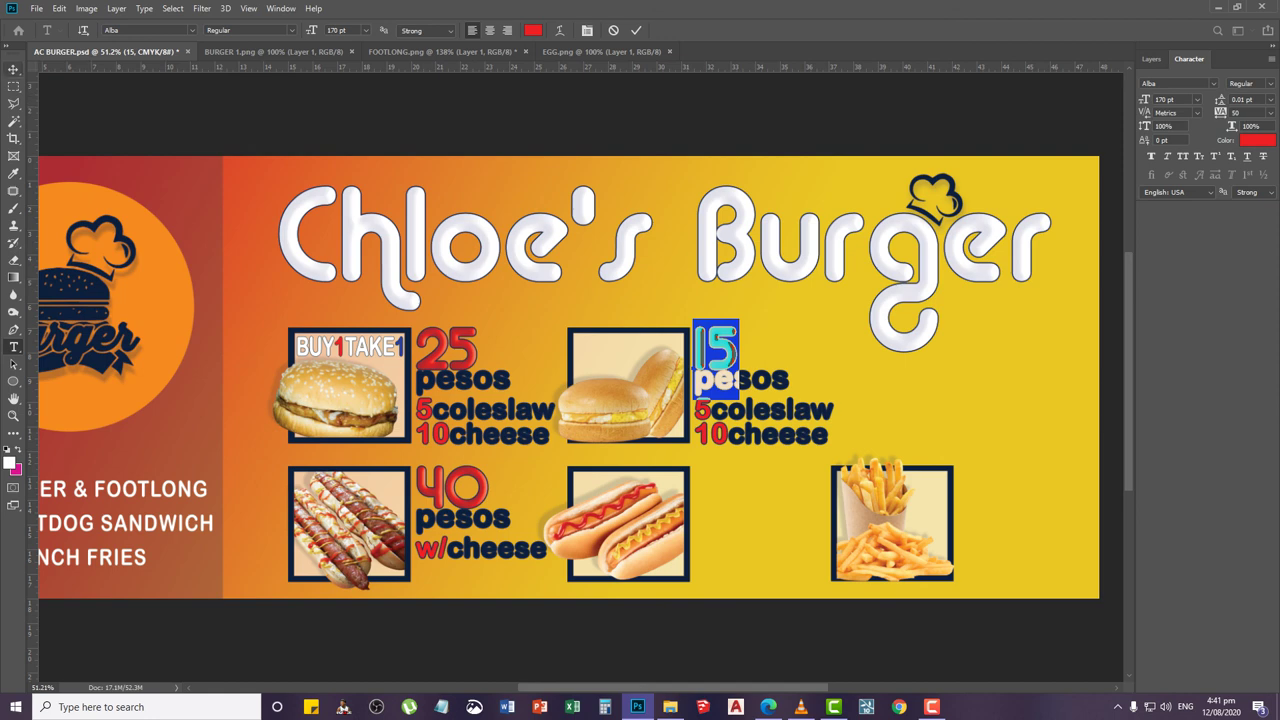
click(14, 69)
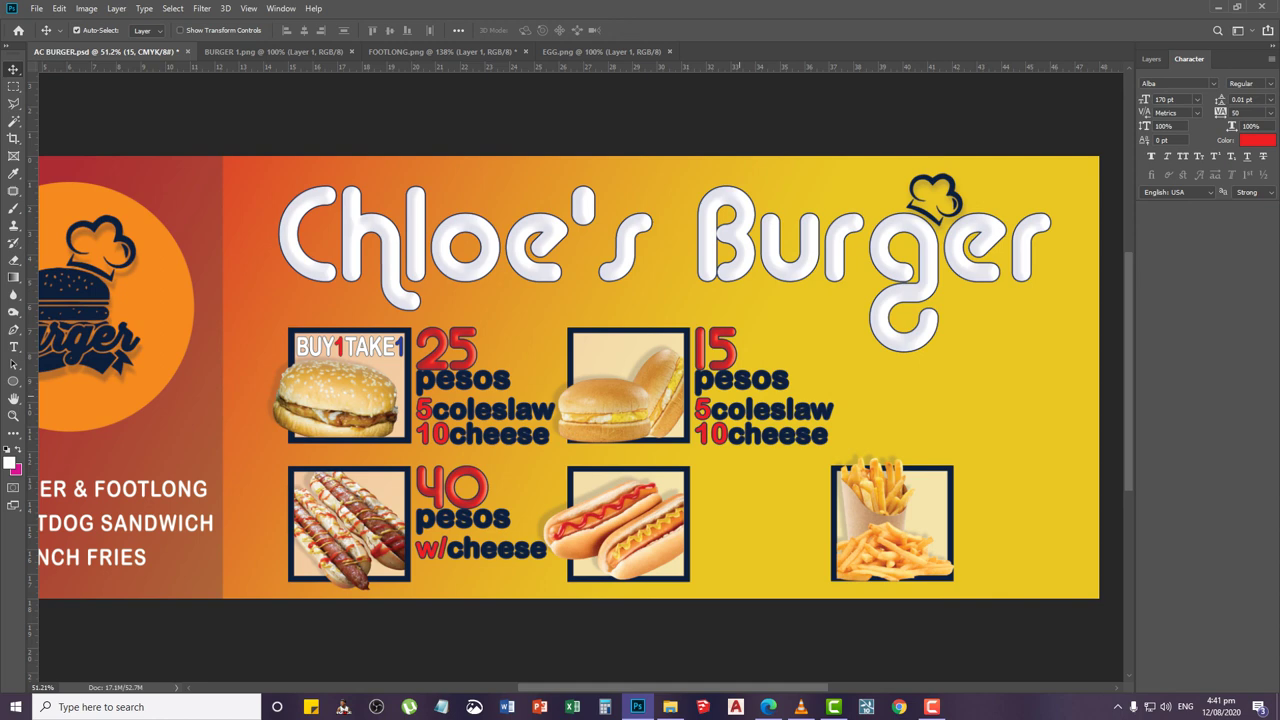
Change the egg sandwich add-on lines to read "8coleslaw" and "&cheese"
key(t)
drag(695, 409, 712, 410)
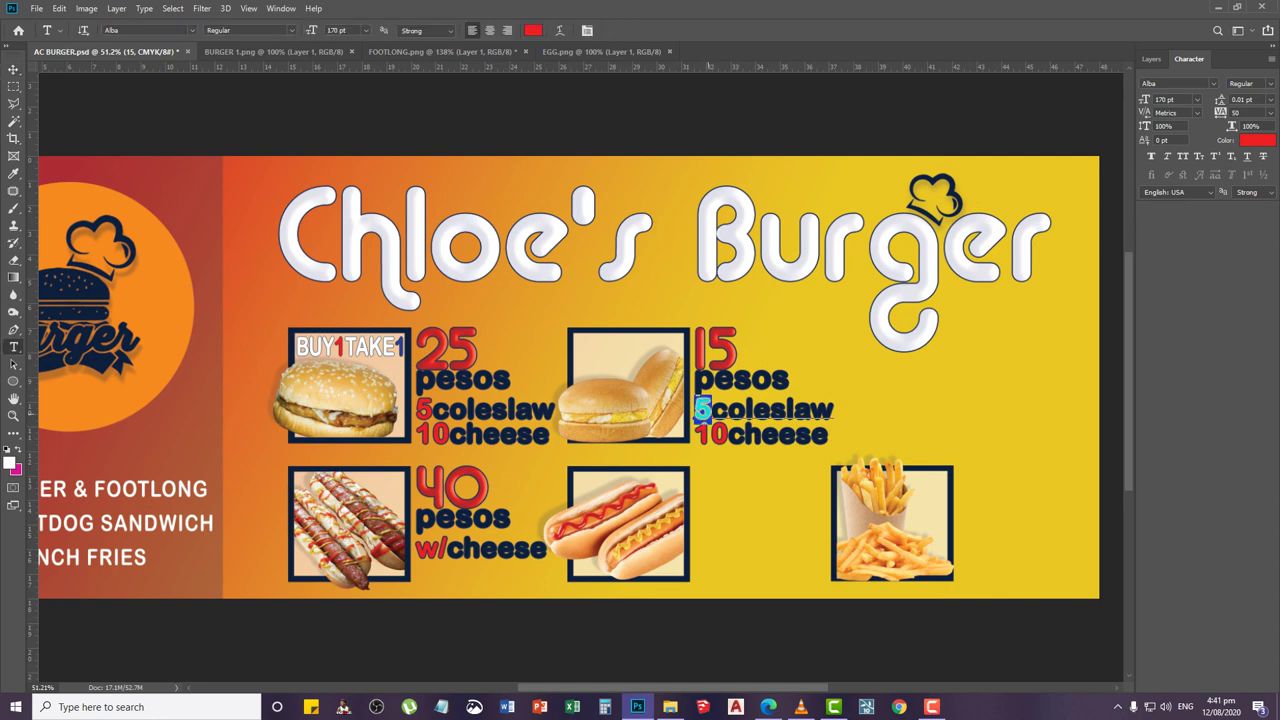
text(8)
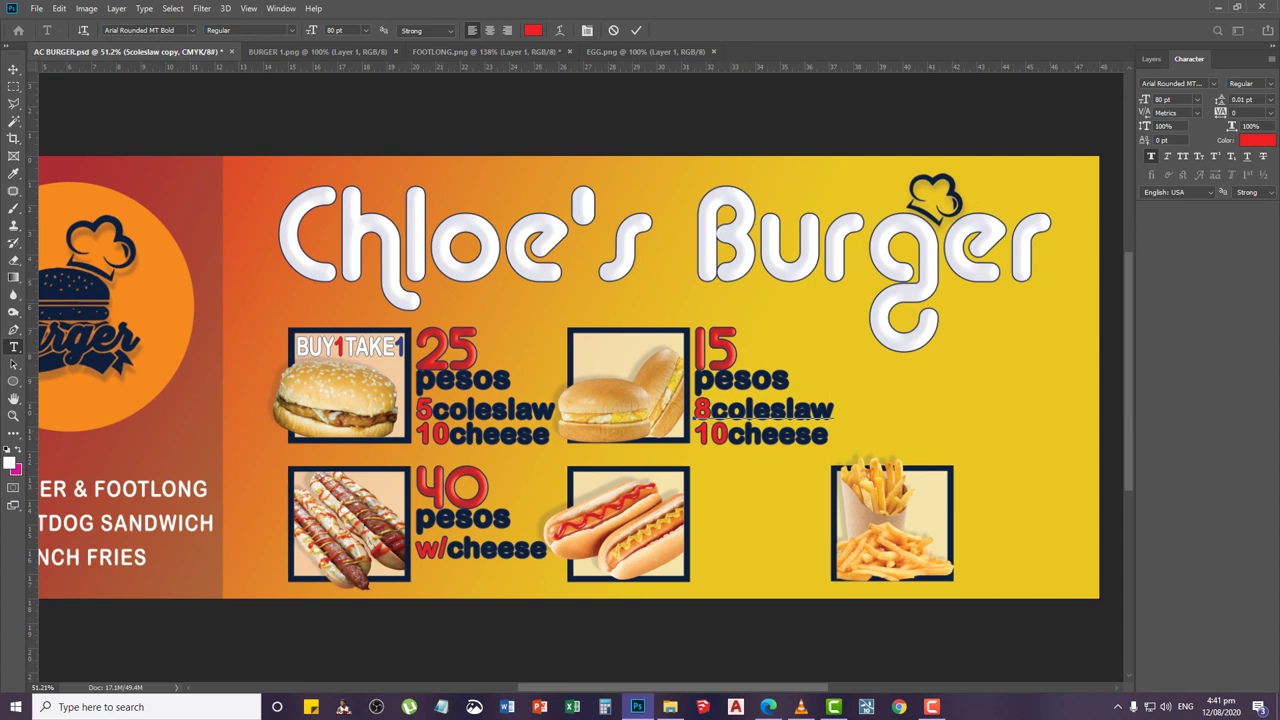
key(ctrl+Return)
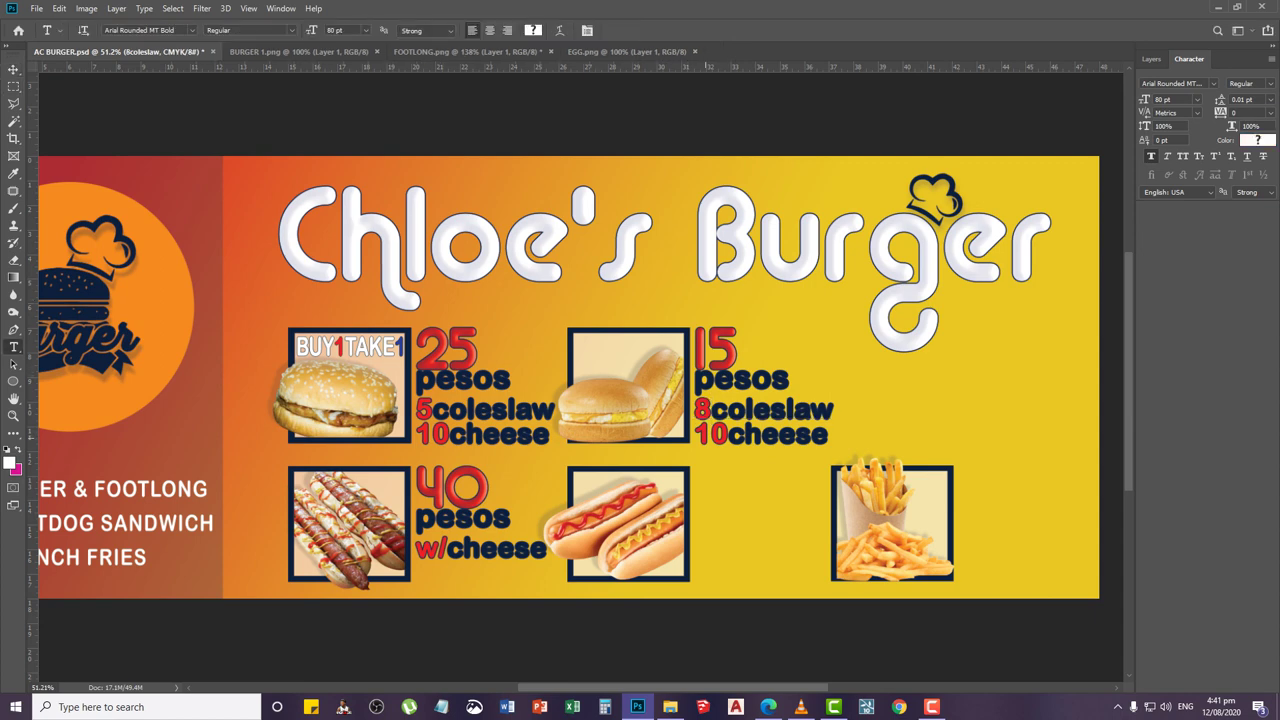
drag(694, 433, 740, 433)
text(8)
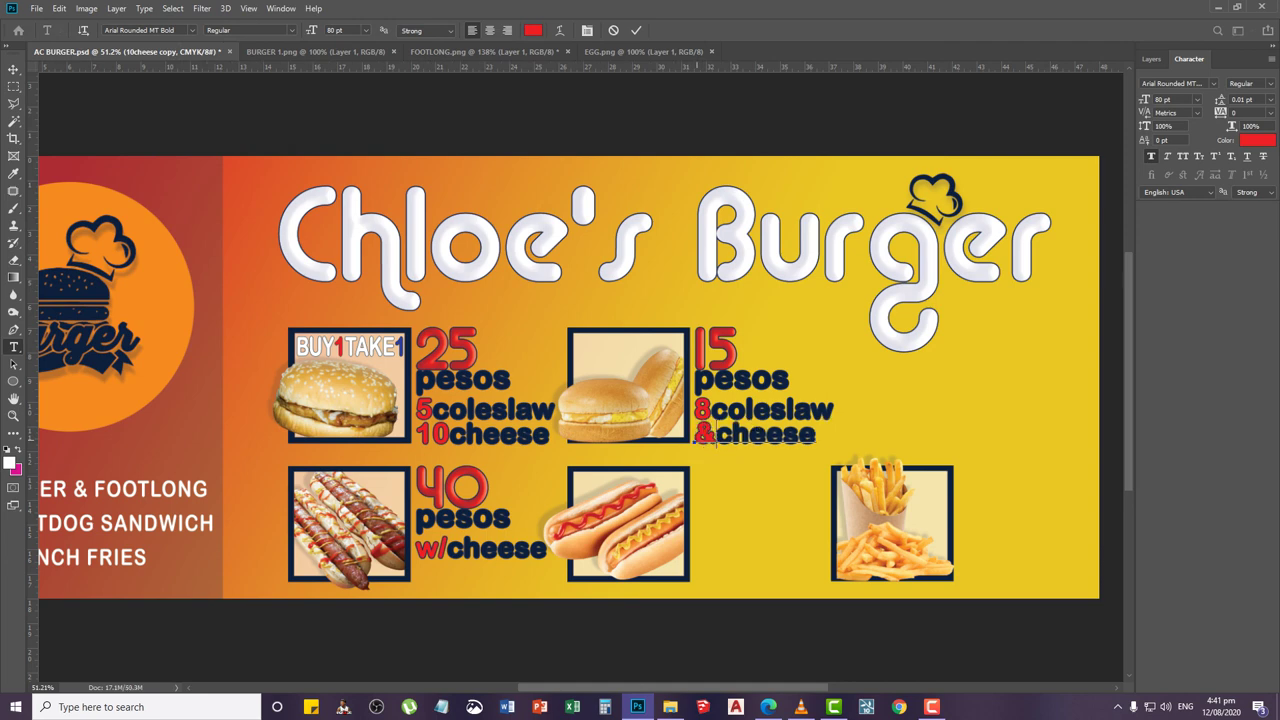
click(13, 69)
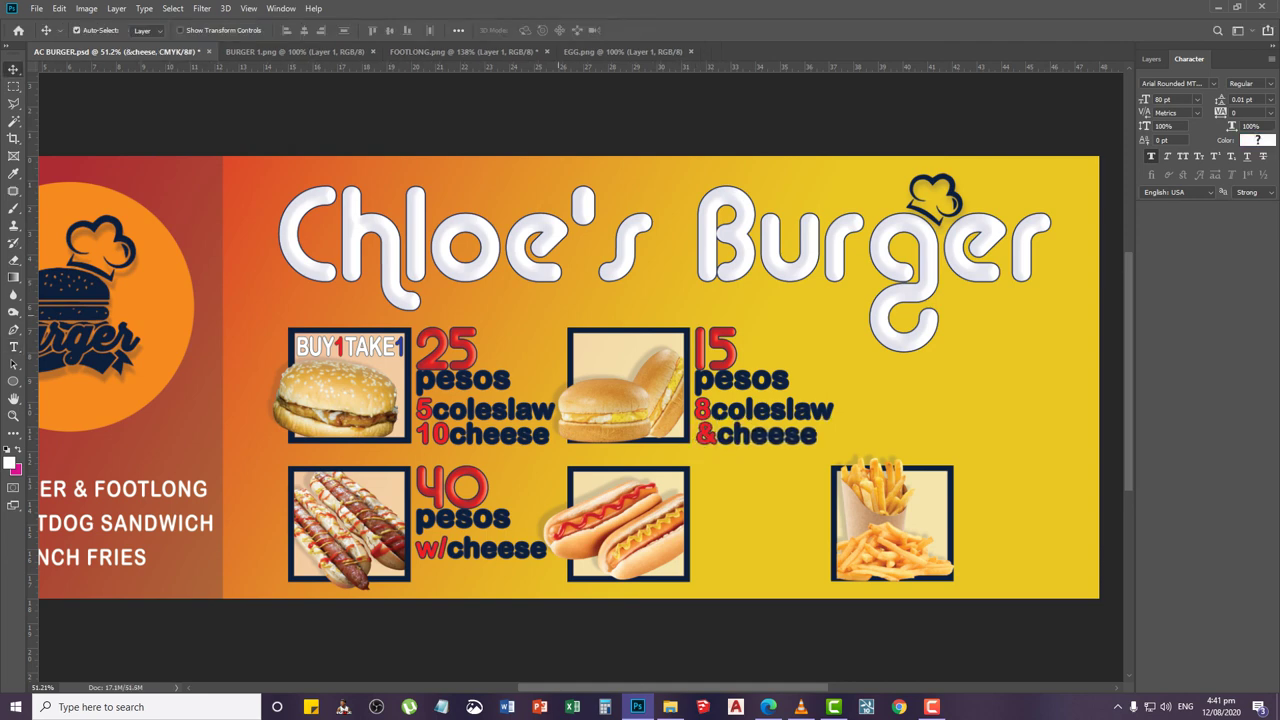
Nudge the "&cheese" line to the right so it sits under the word "coleslaw" in the egg sandwich price block
right_click(719, 435)
click(744, 443)
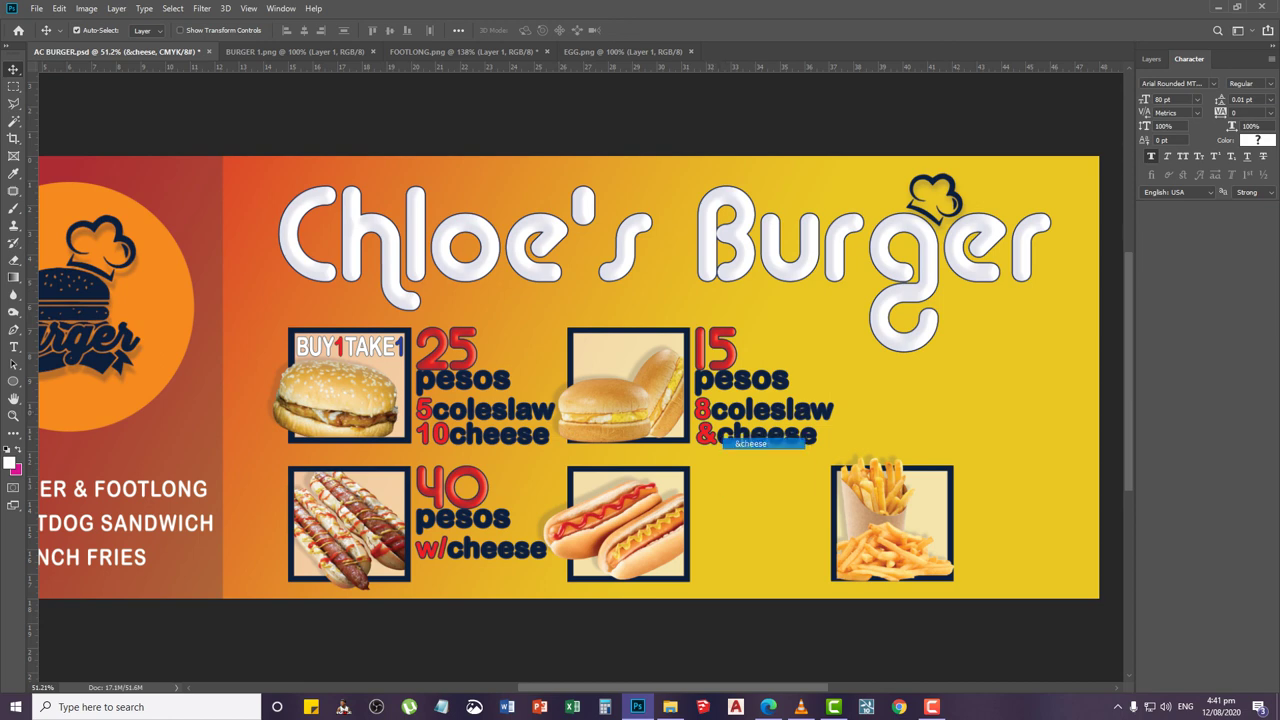
key(Right)
key(Right)
key(Right)
key(Right)
key(Right)
key(Right)
key(Right)
key(Right)
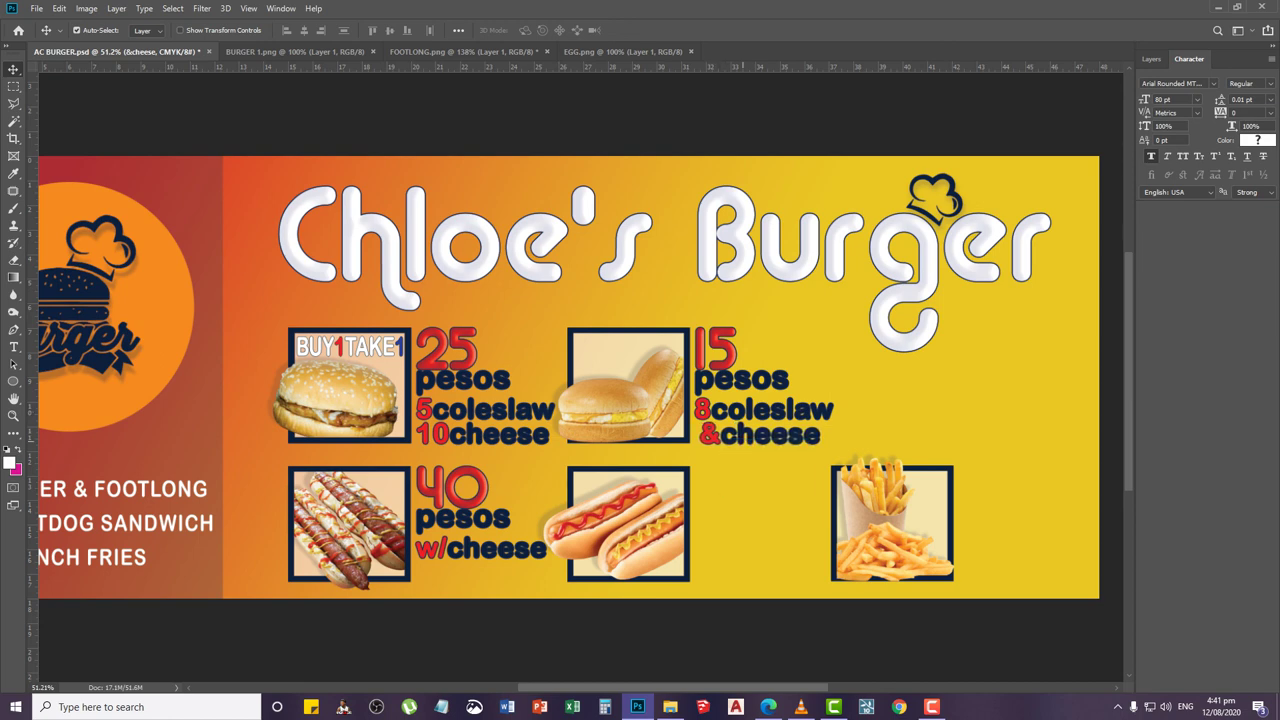
key(Right)
key(Right)
key(Right)
key(Right)
key(Right)
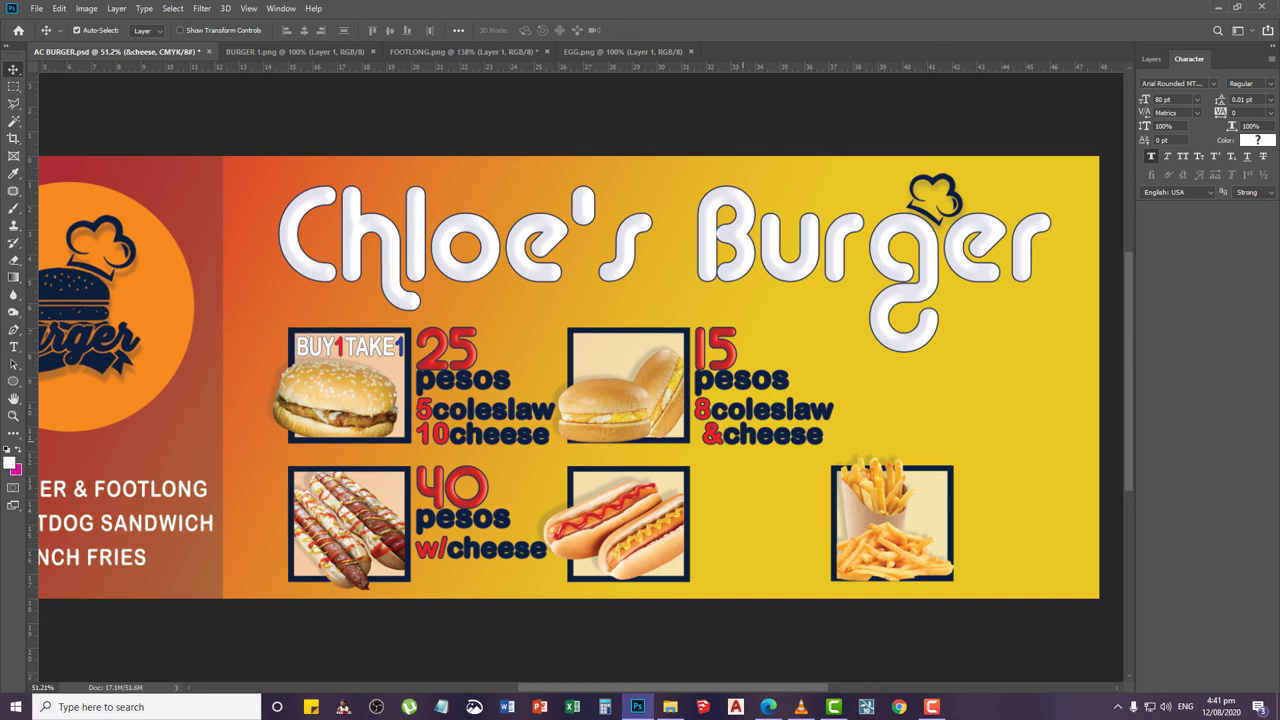
key(Right)
key(Right)
key(Right)
key(Right)
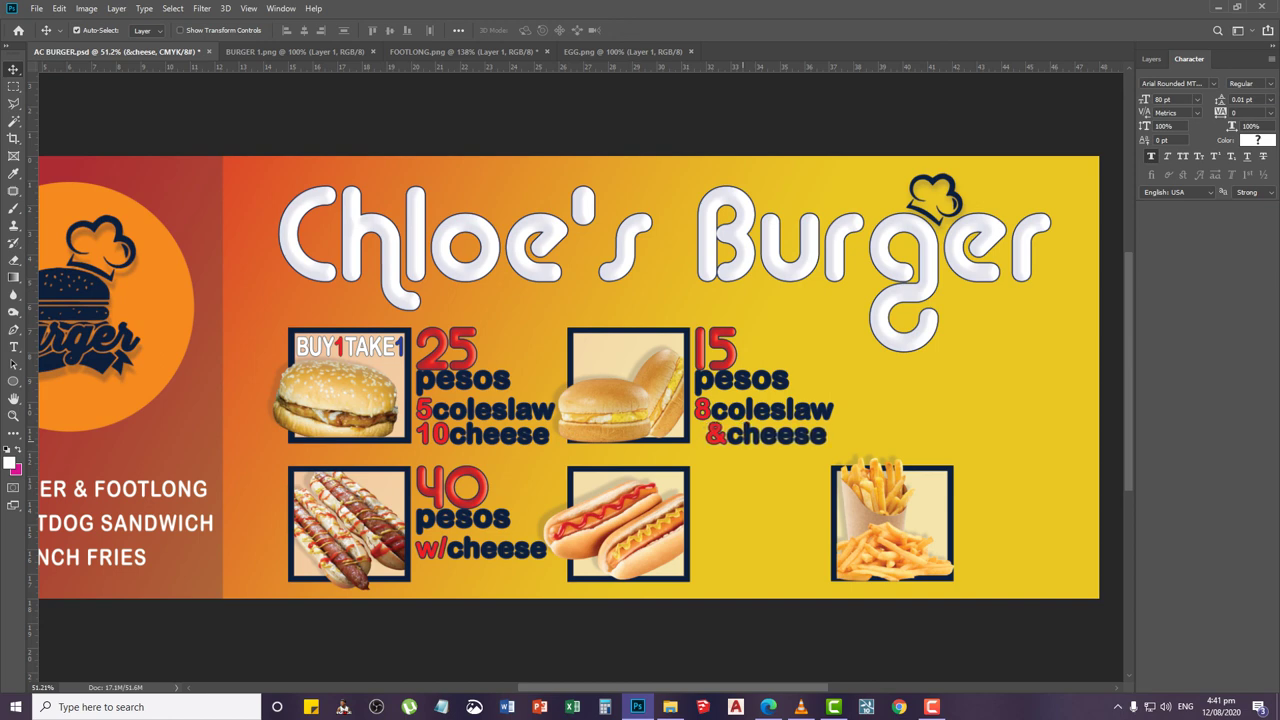
key(Right)
key(Right)
key(Right)
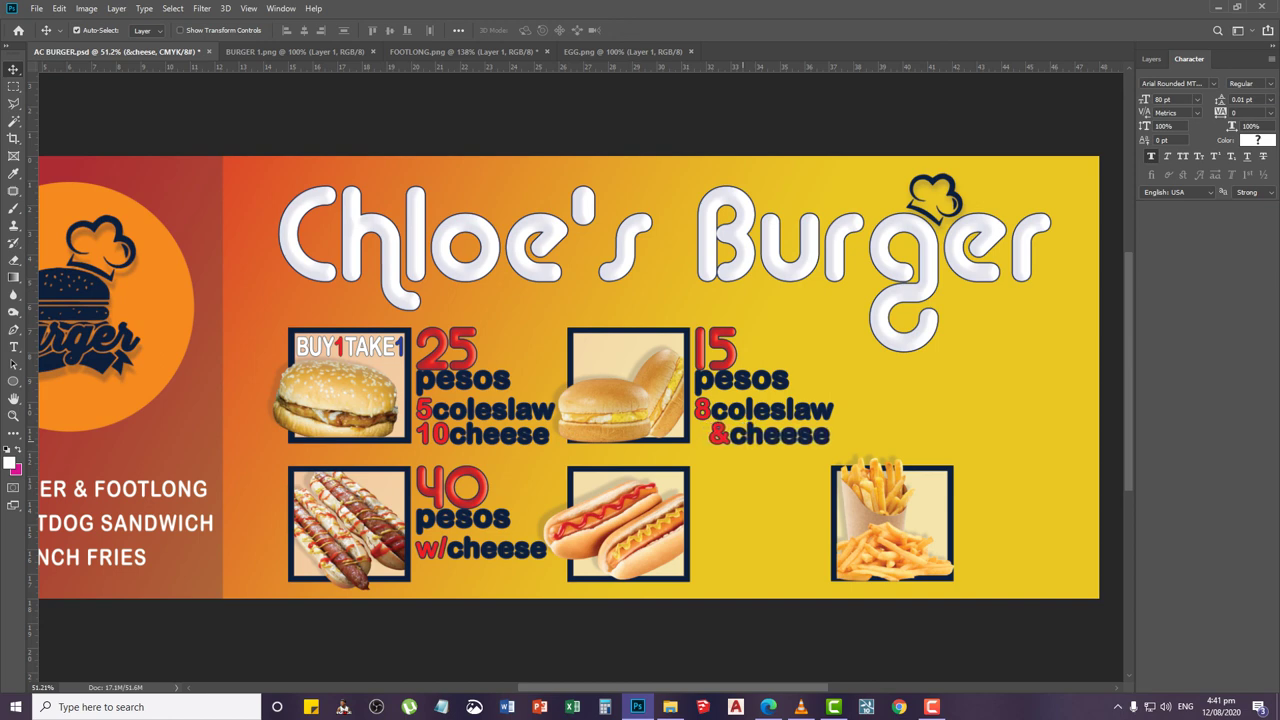
key(Right)
key(Right)
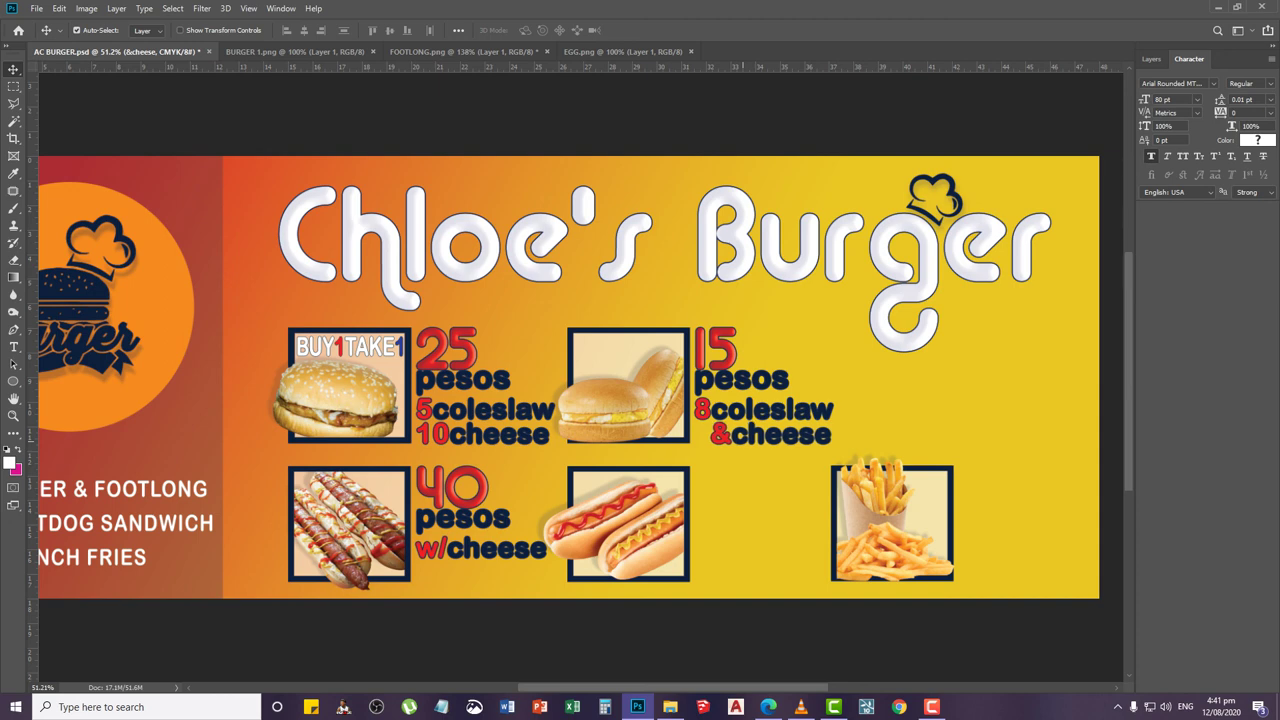
Duplicate the burger's four-line 25 pesos price block again and position the copy beside the hotdog sandwich box, nudging it down slightly
click(1151, 59)
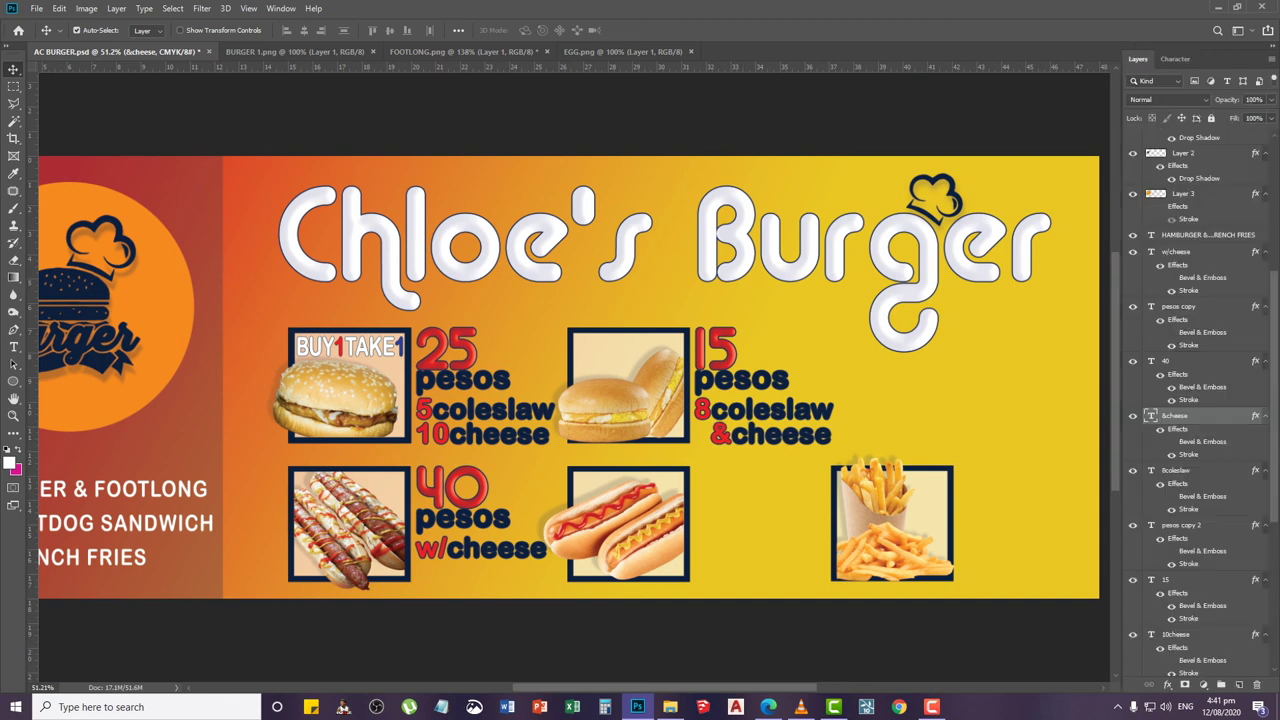
scroll(1195, 400, down, 3)
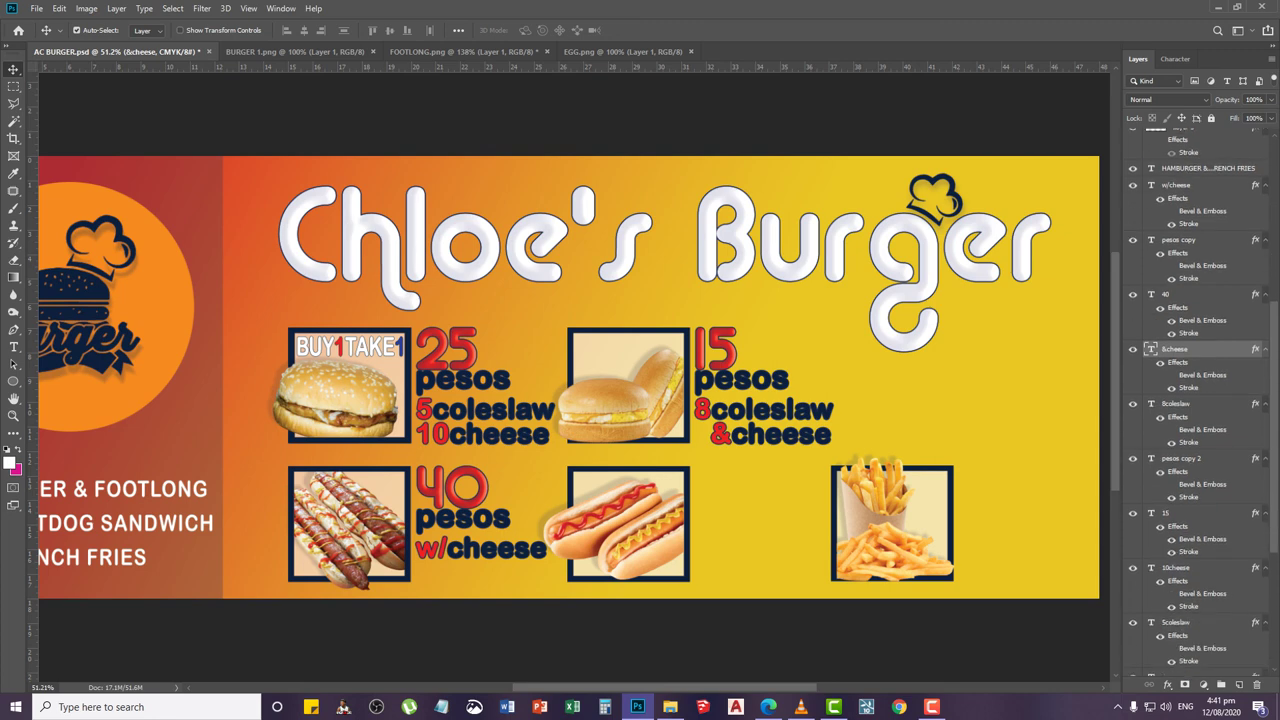
scroll(1195, 400, down, 4)
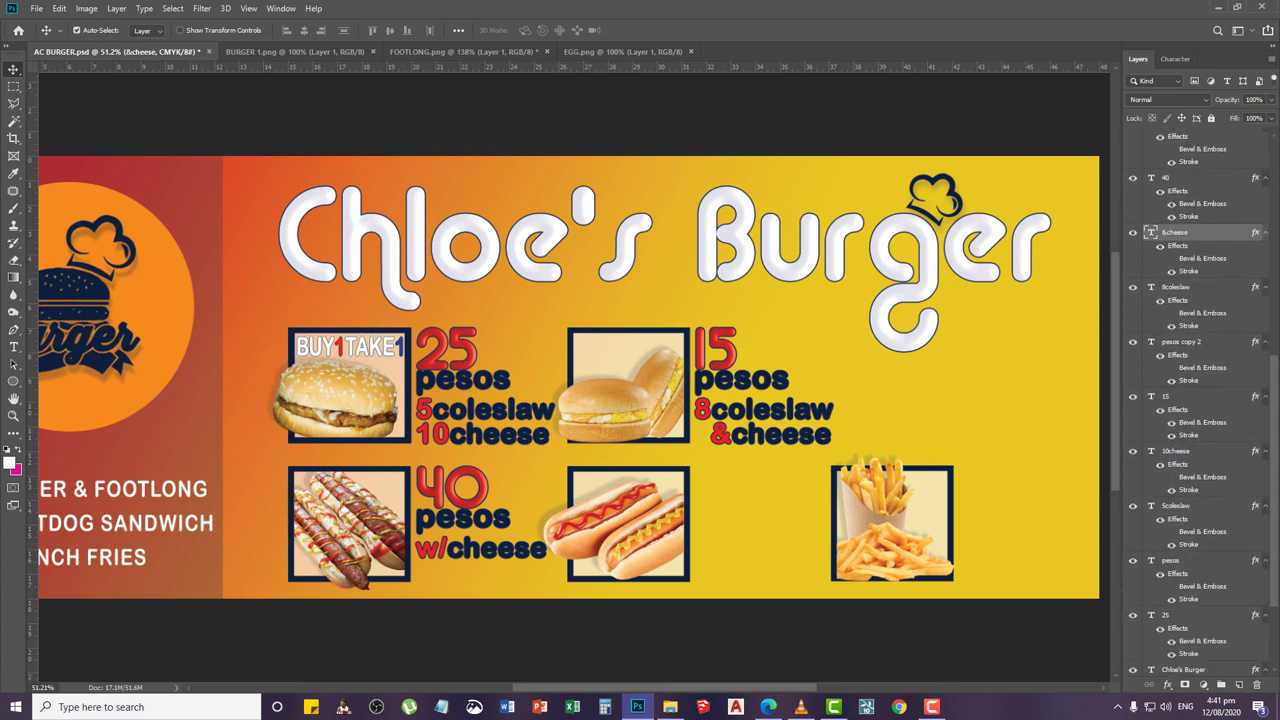
click(1190, 515)
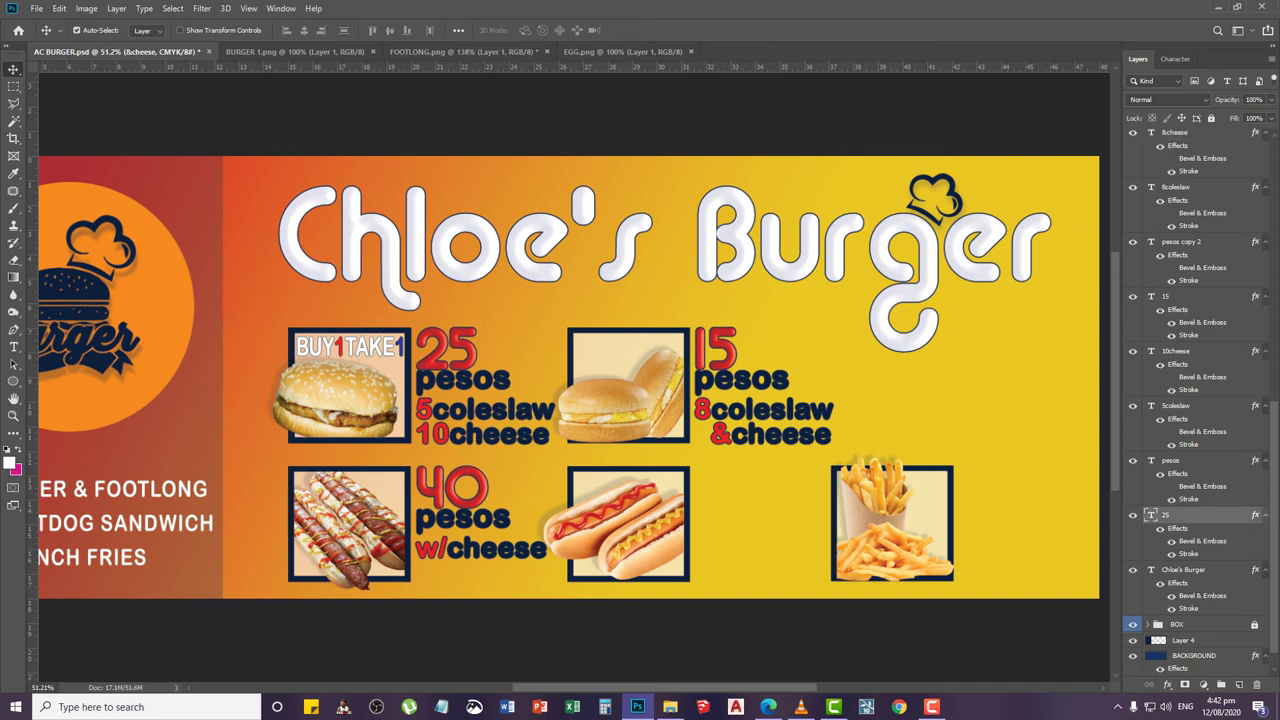
shift+click(1190, 460)
shift+click(1190, 351)
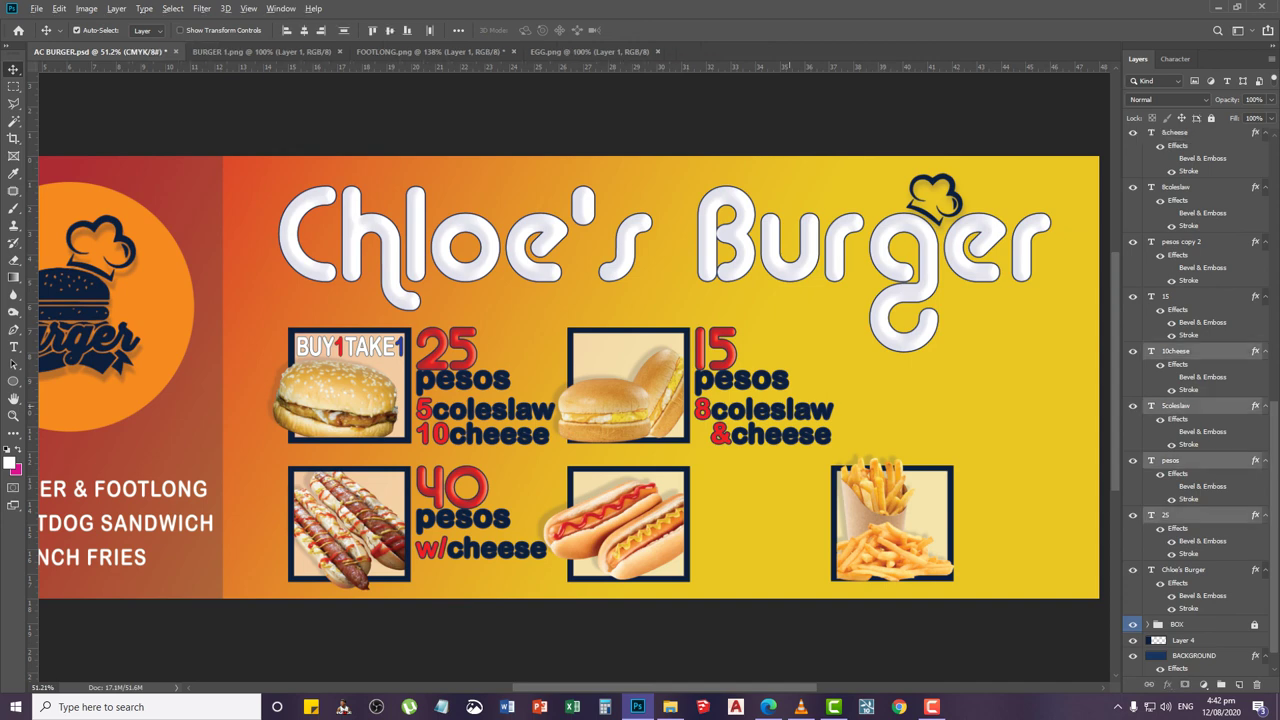
key(ctrl+j)
drag(504, 388, 764, 550)
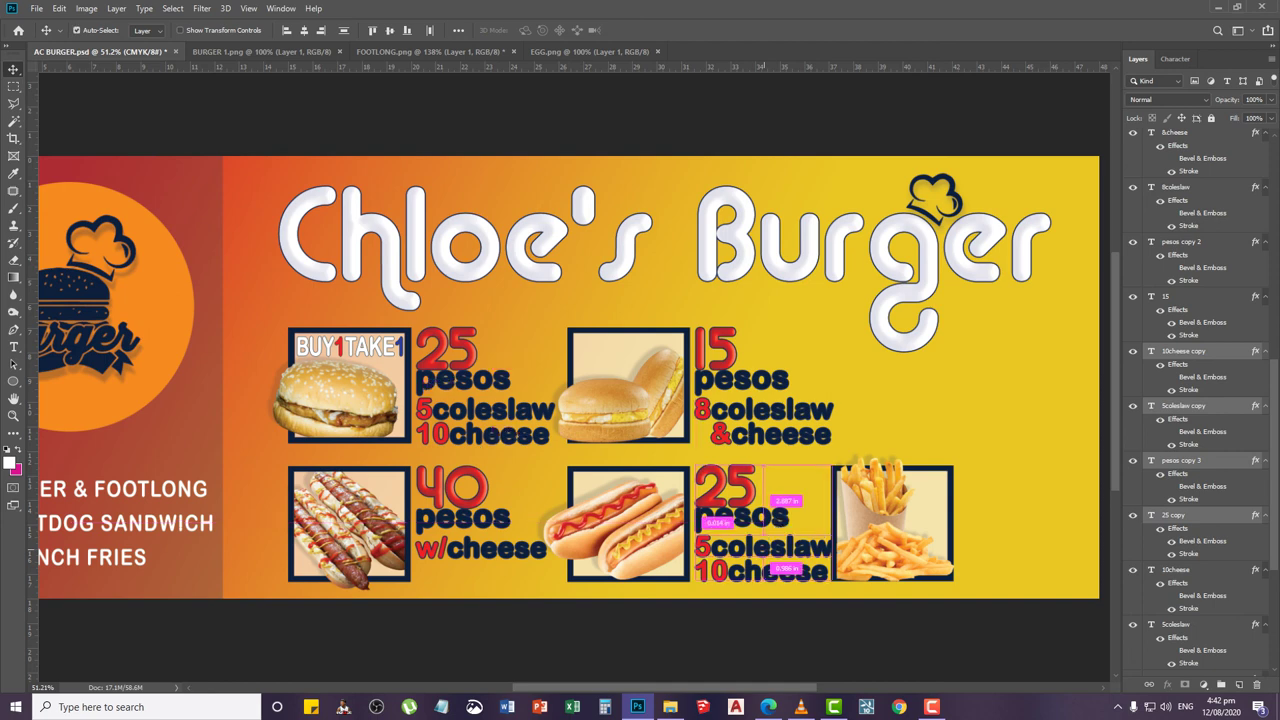
key(Down)
key(Down)
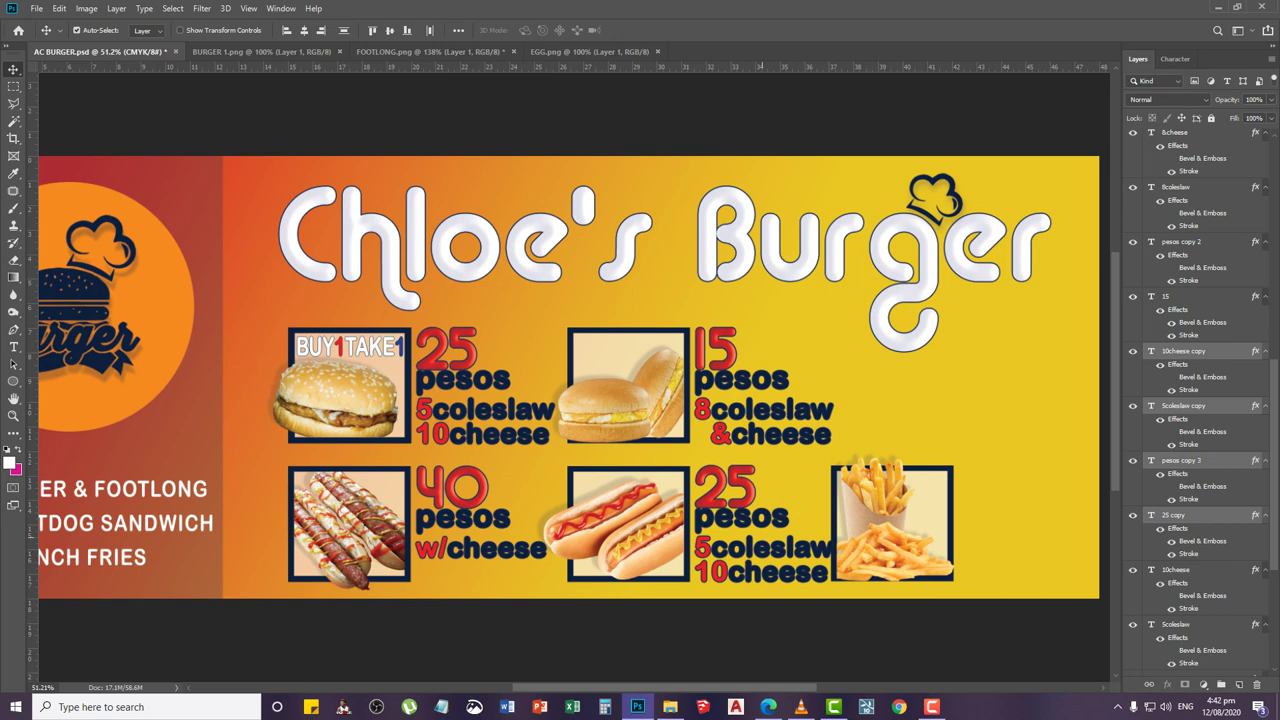
Change the price number beside the hotdog sandwich box to 22
key(t)
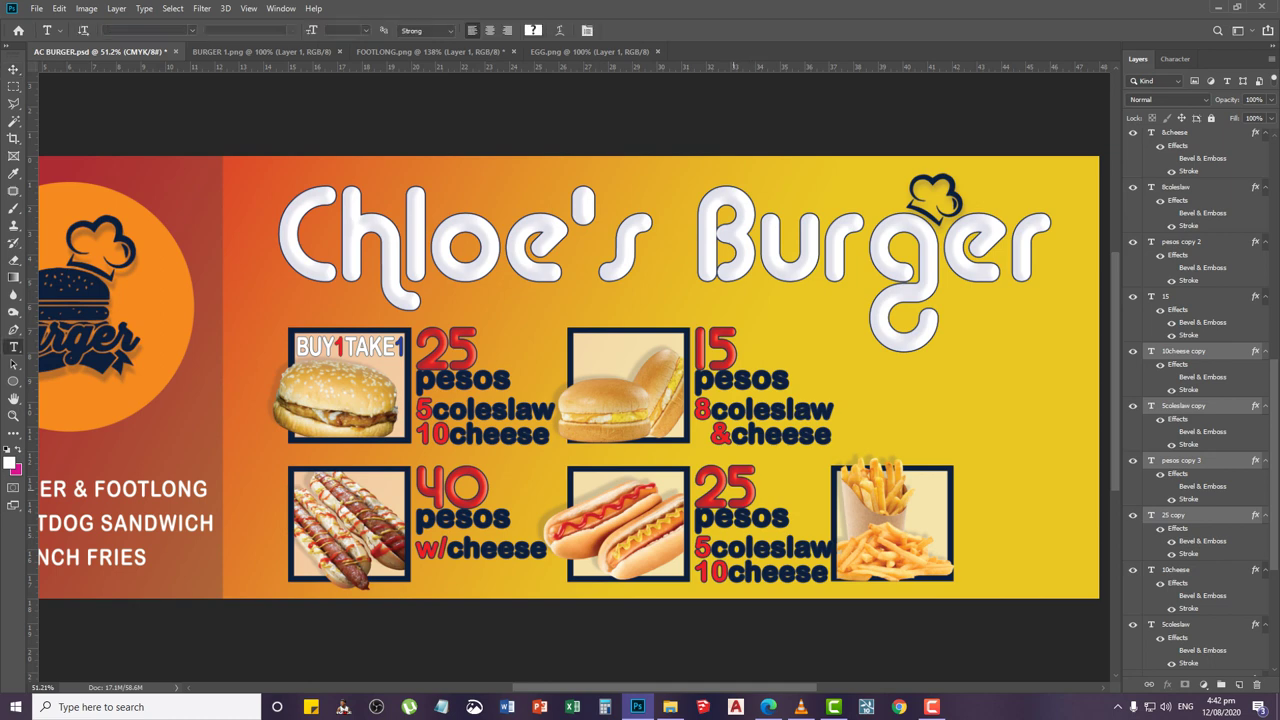
drag(726, 488, 752, 488)
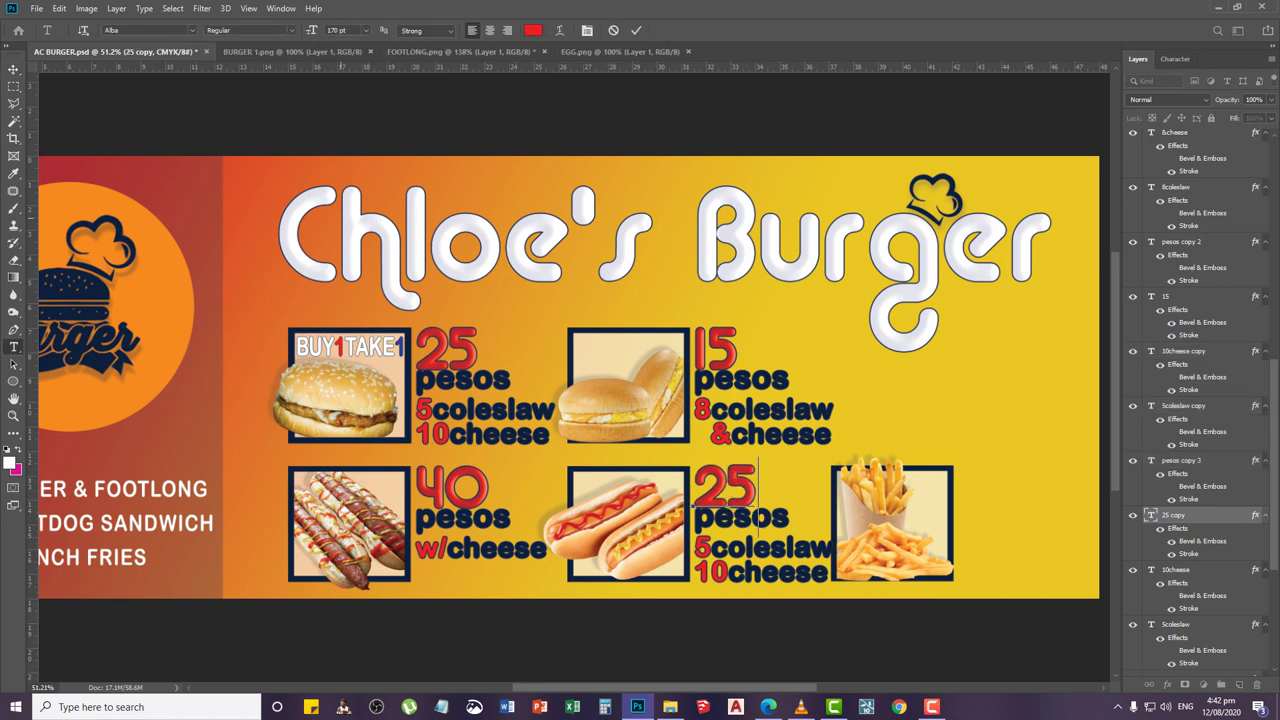
text(2)
click(13, 69)
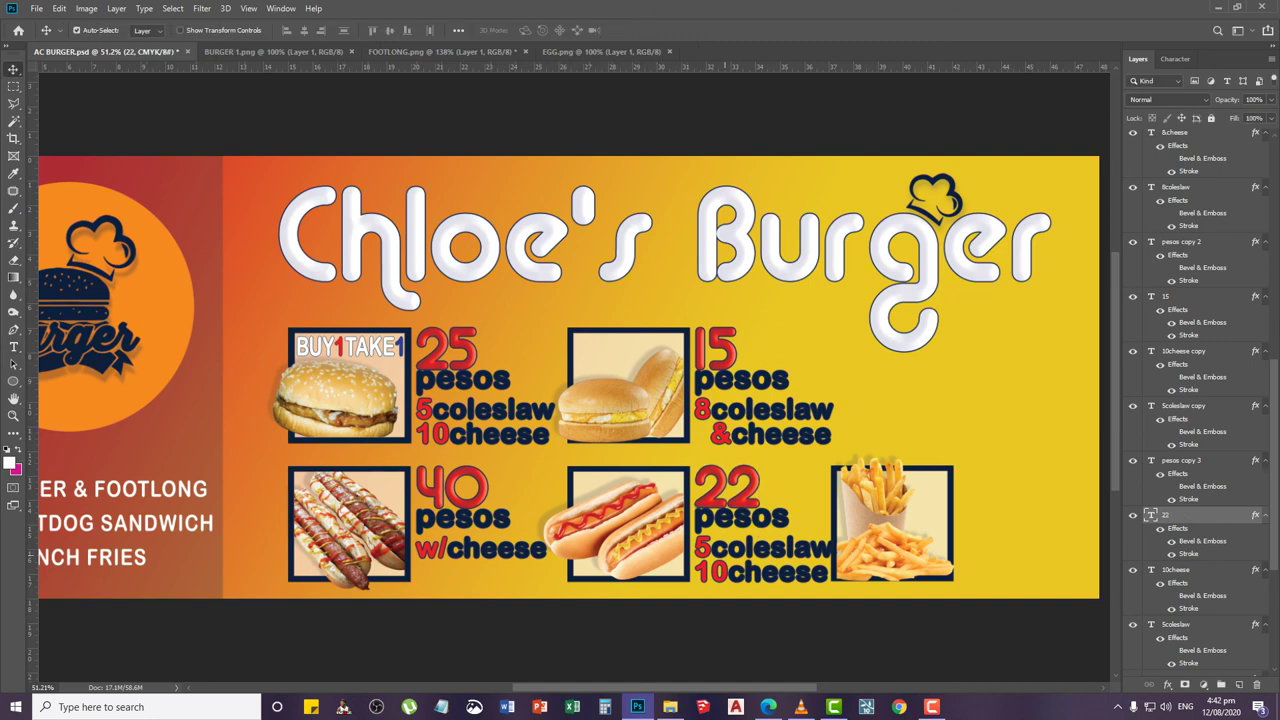
Change the hotdog sandwich add-on lines to read "8coleslaw" and "&cheese"
key(t)
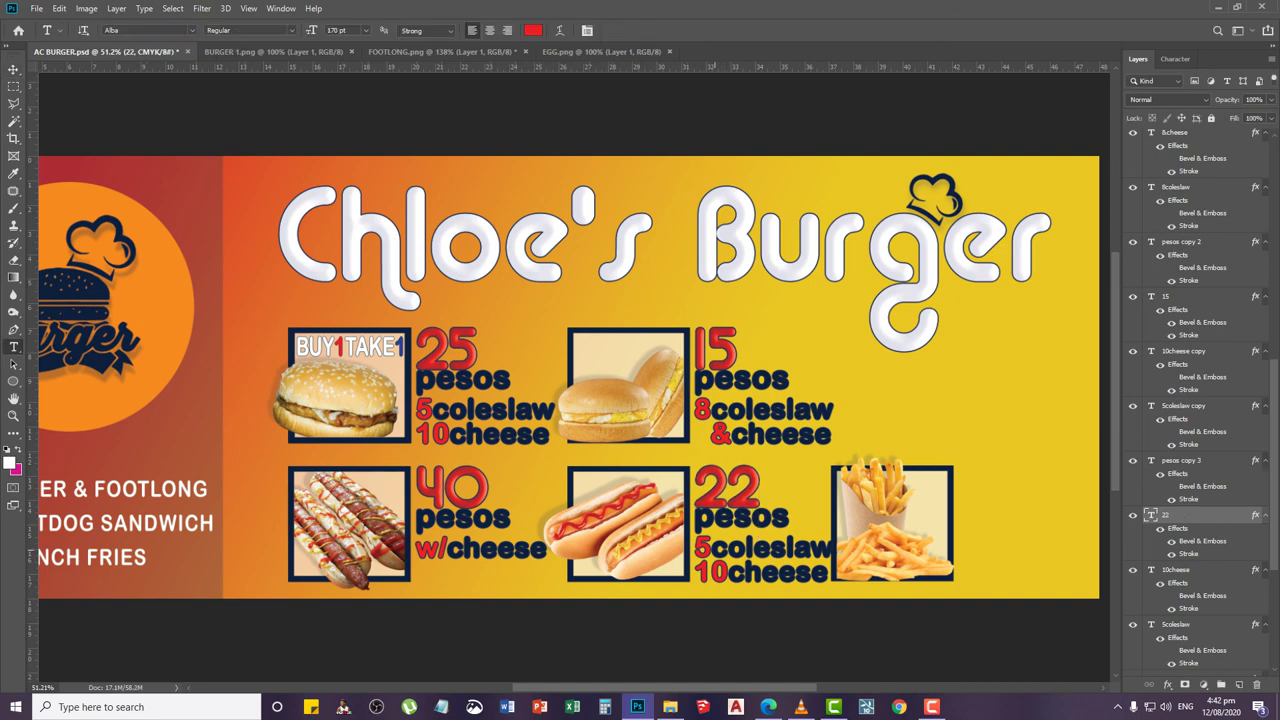
drag(695, 547, 711, 547)
text(8)
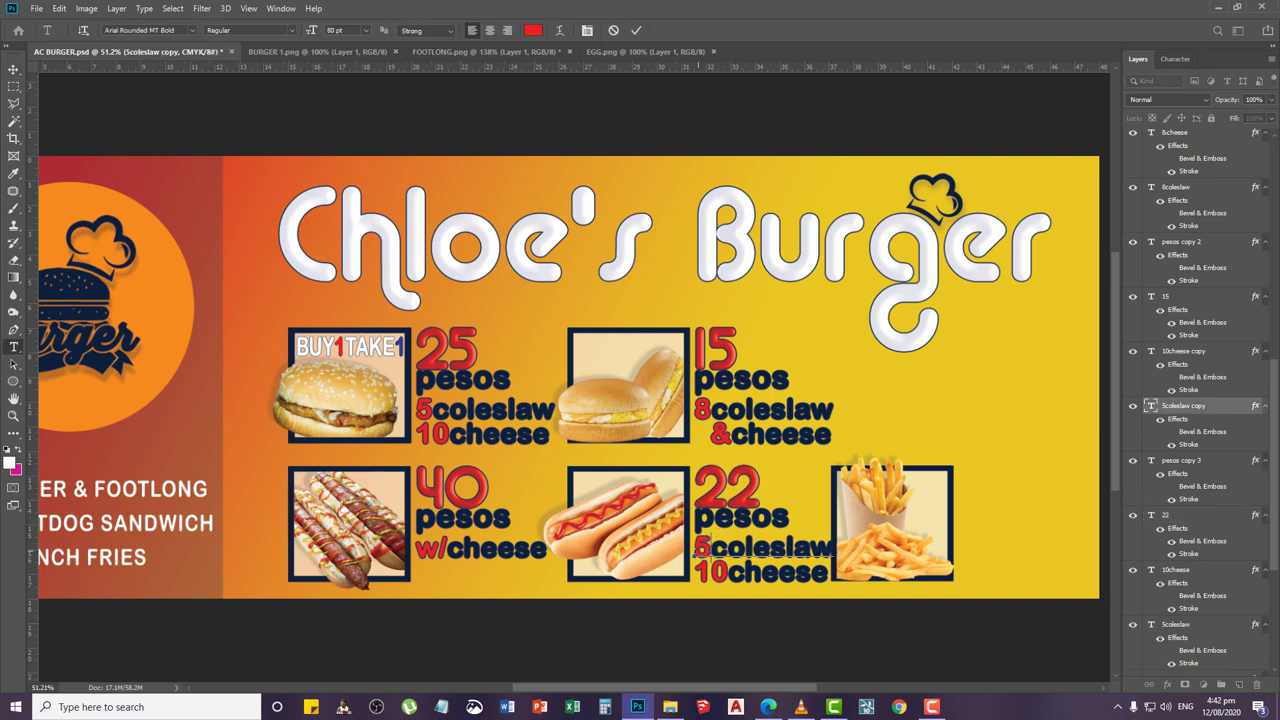
key(Escape)
key(v)
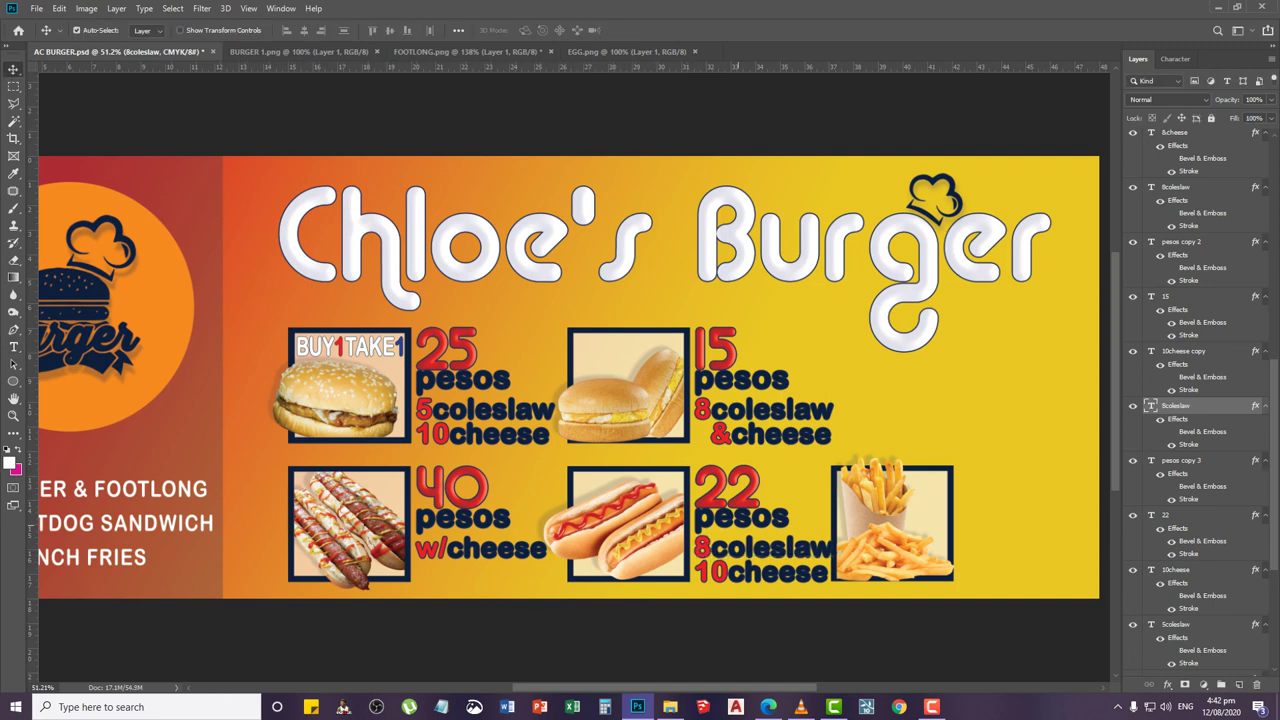
key(t)
drag(728, 572, 695, 572)
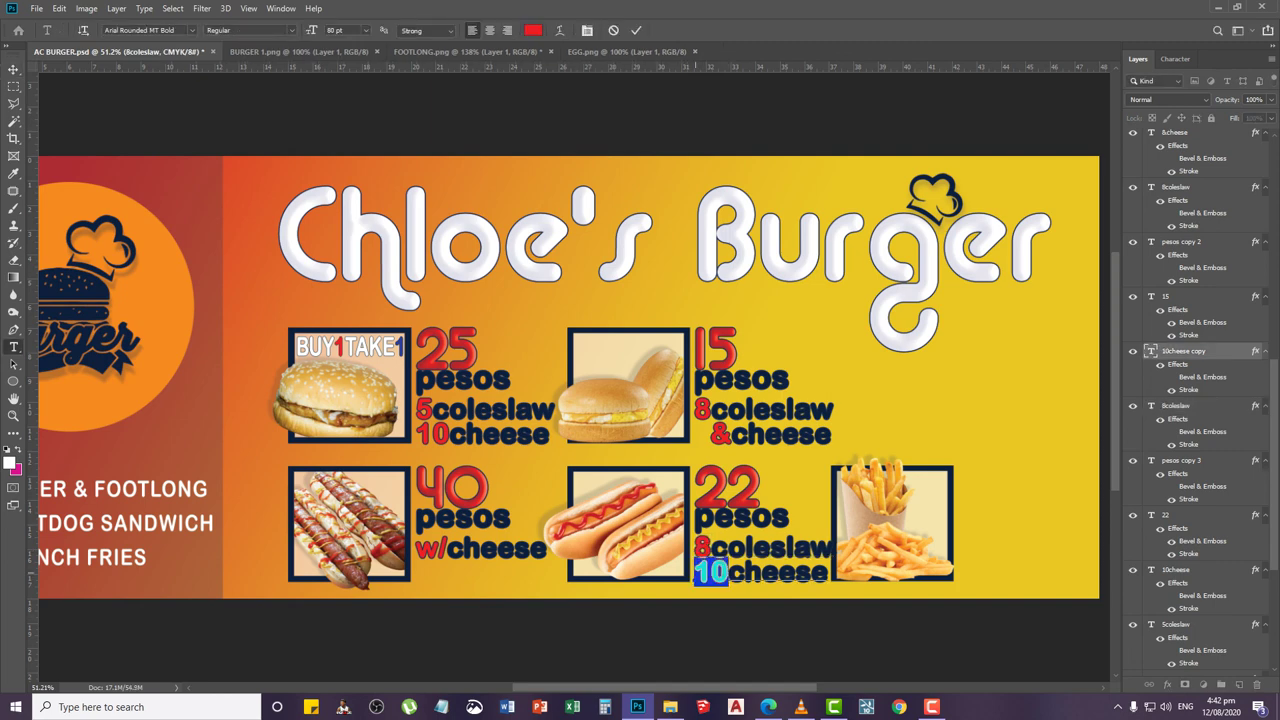
text(&)
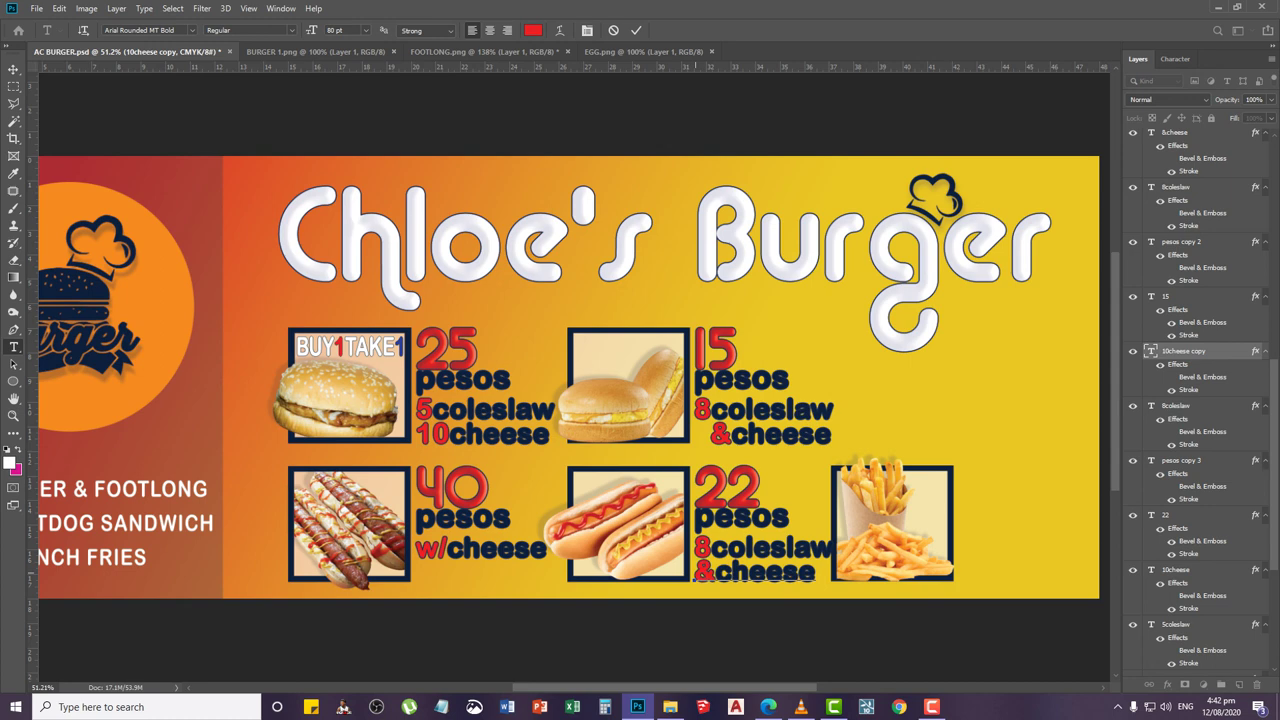
key(Escape)
key(v)
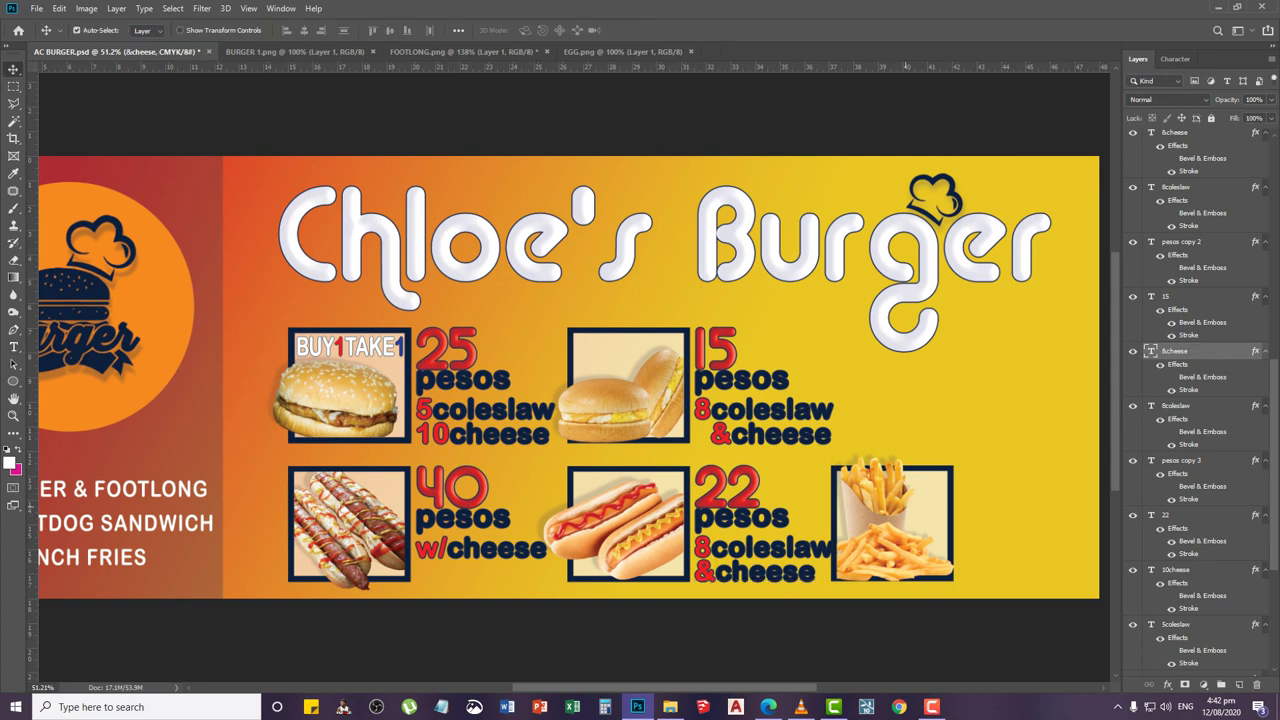
Nudge the FRIES image slightly to the right, away from the hotdog sandwich price block
scroll(886, 380, down, 2)
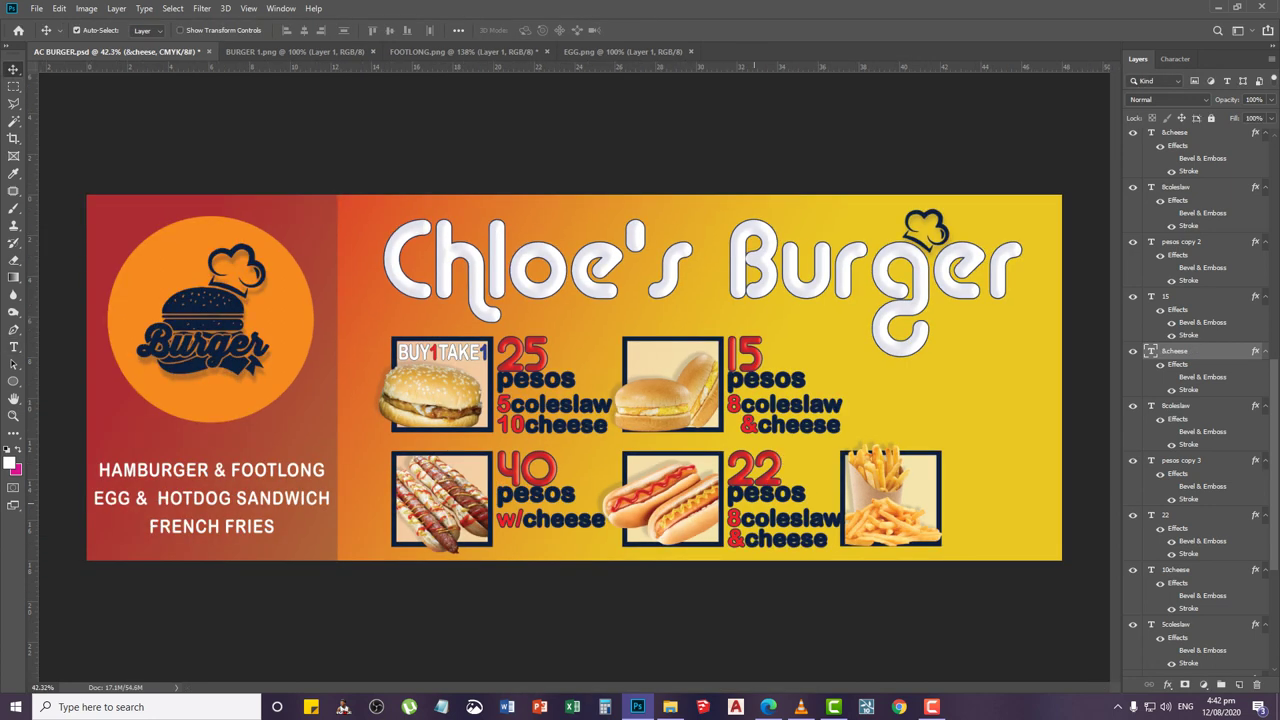
right_click(869, 505)
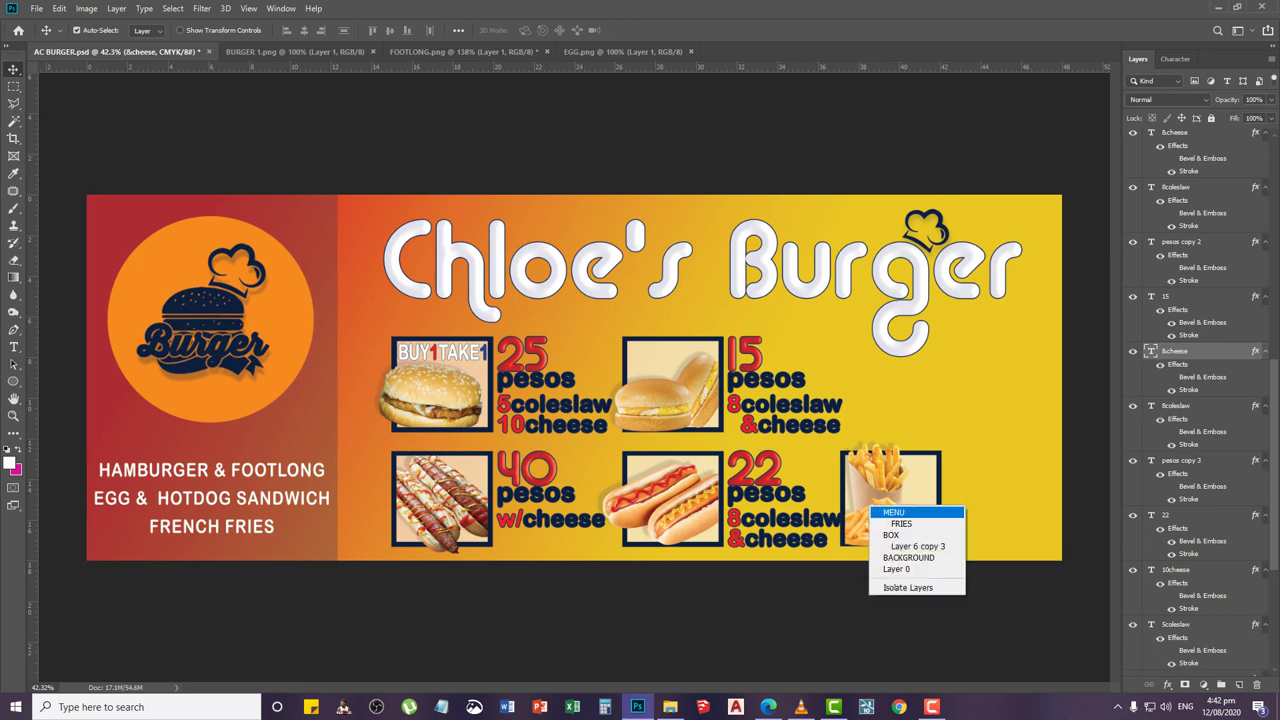
click(901, 523)
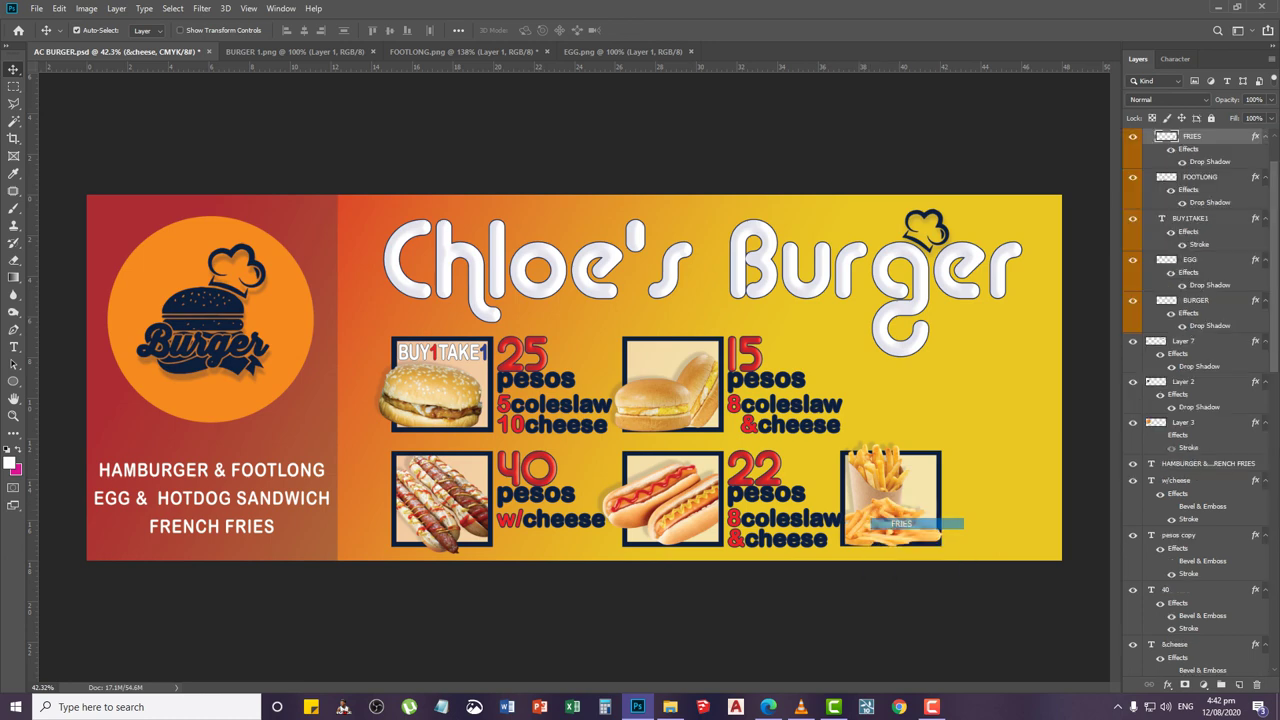
key(Right)
key(Right)
key(Right)
key(Right)
key(Right)
key(Right)
key(Right)
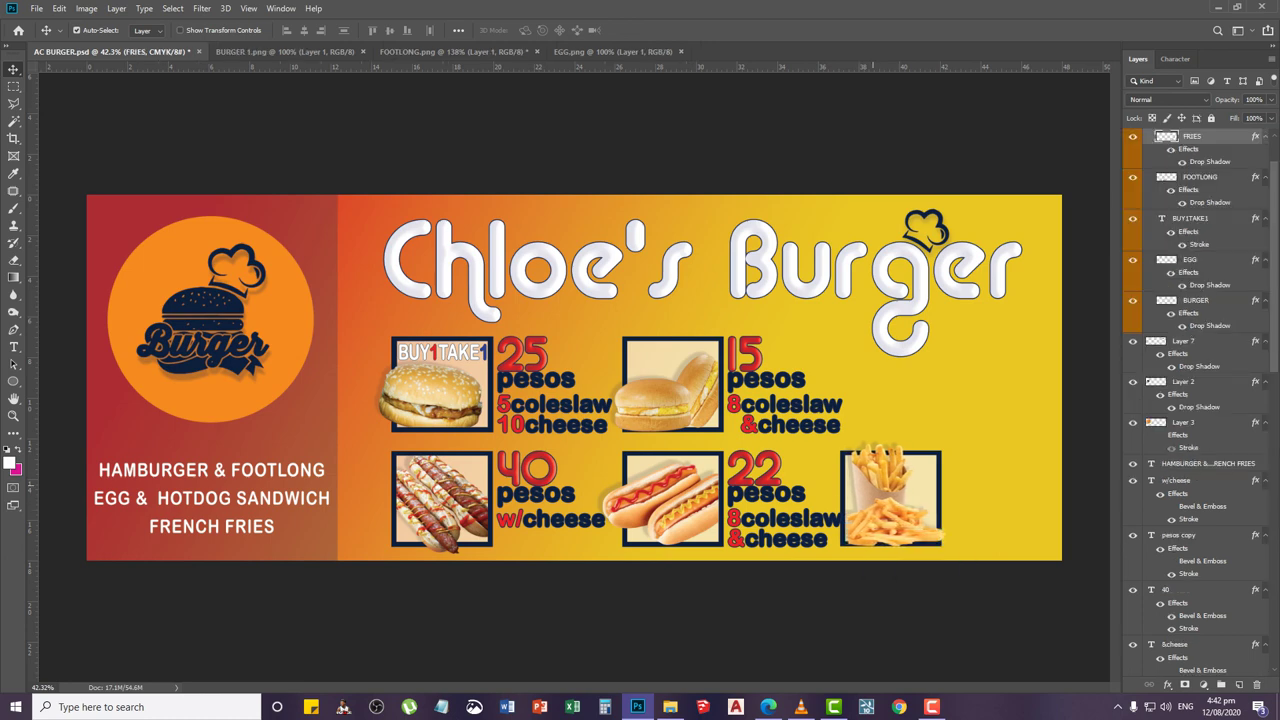
key(Right)
key(Right)
key(Right)
key(Right)
key(Right)
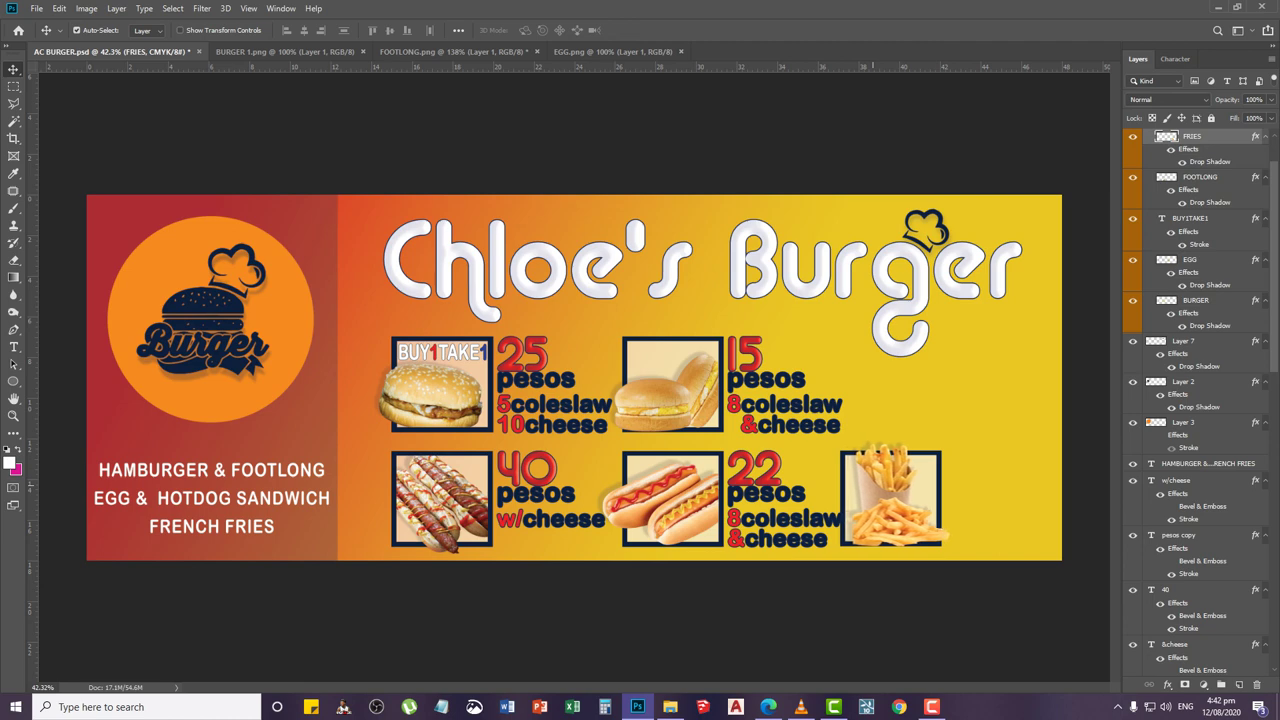
Unlock the BOX layer group that contains the fries frame
scroll(937, 508, up, 5)
right_click(923, 482)
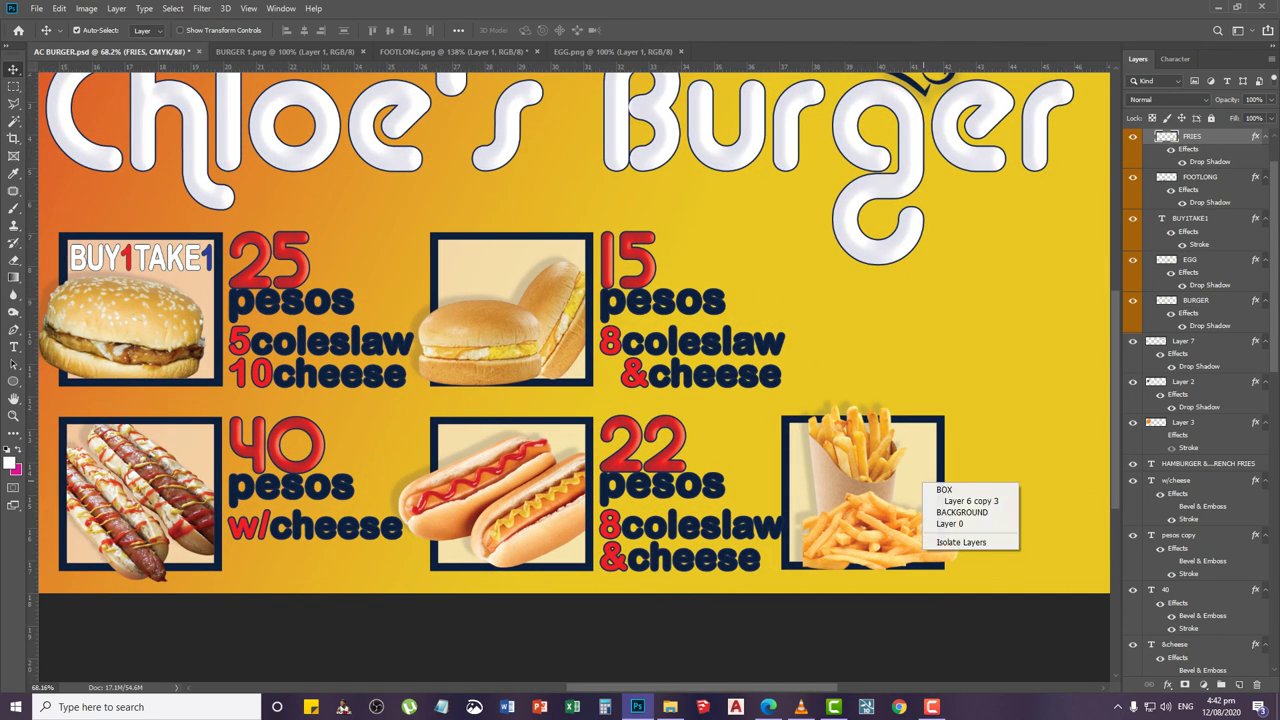
click(952, 501)
scroll(970, 500, down, 1)
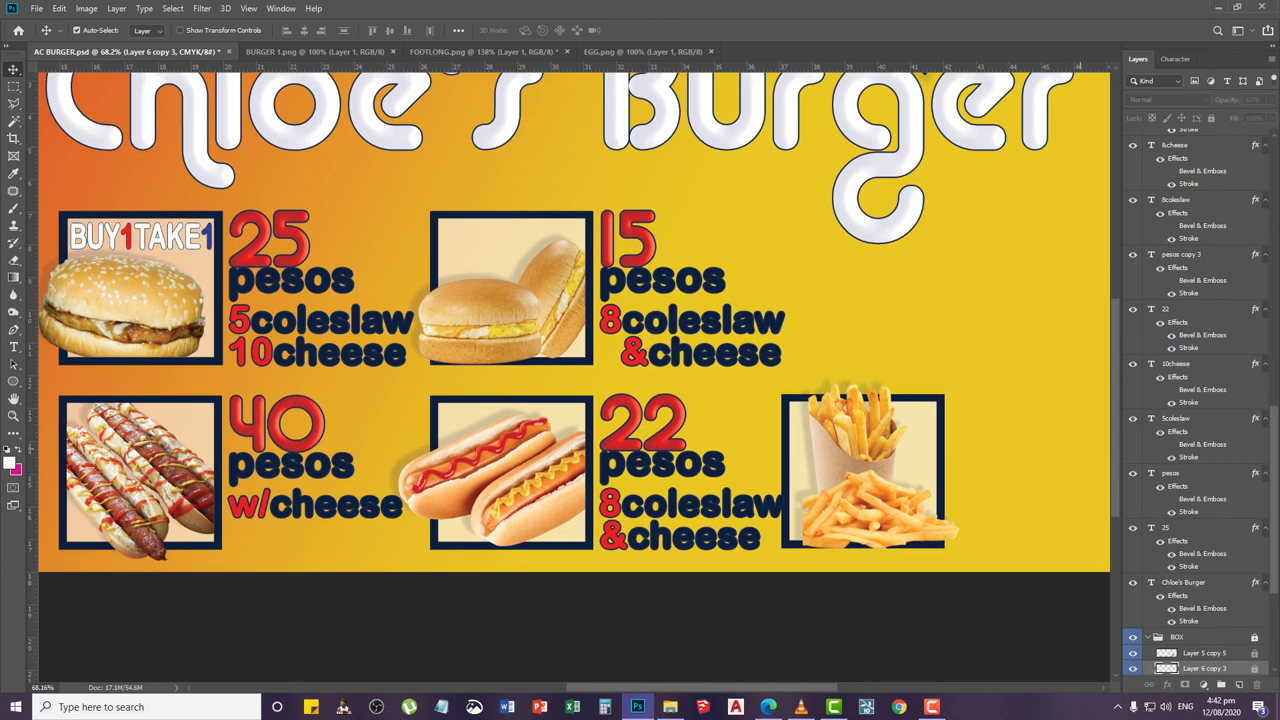
click(1190, 637)
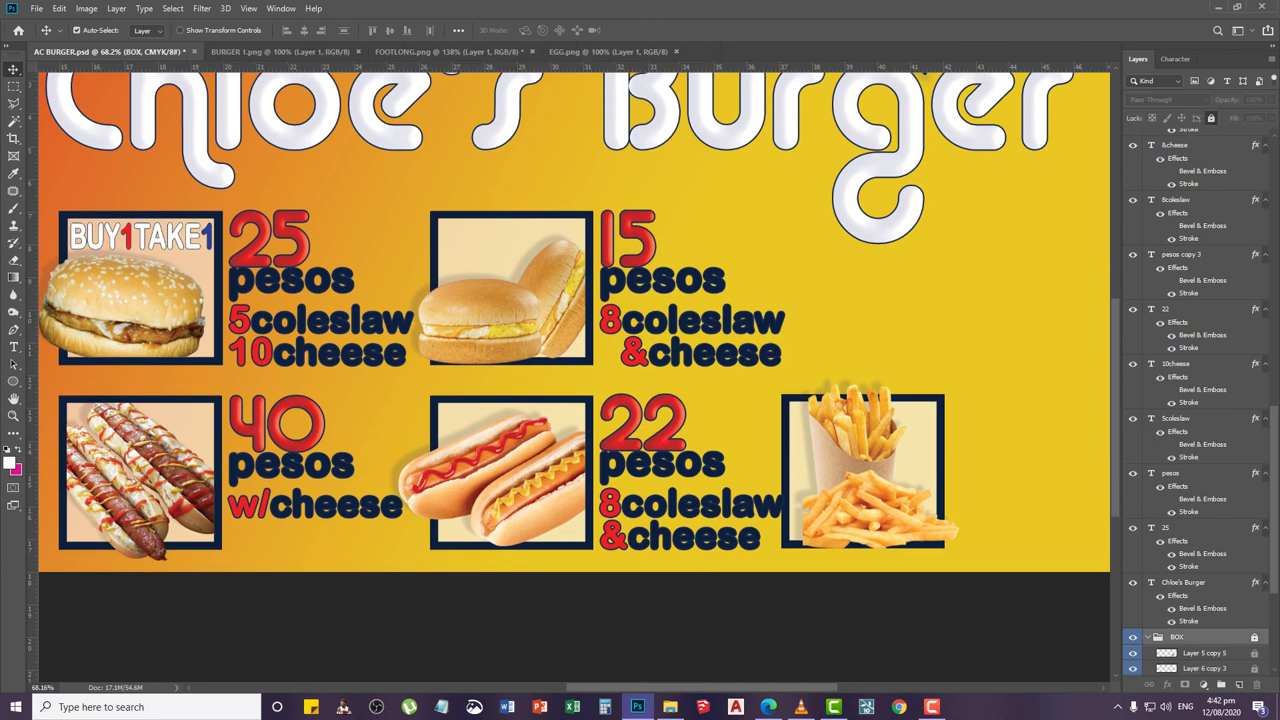
Nudge the fries box's dark frame and its light fill together to the right, re-centring them behind the fries image
right_click(879, 524)
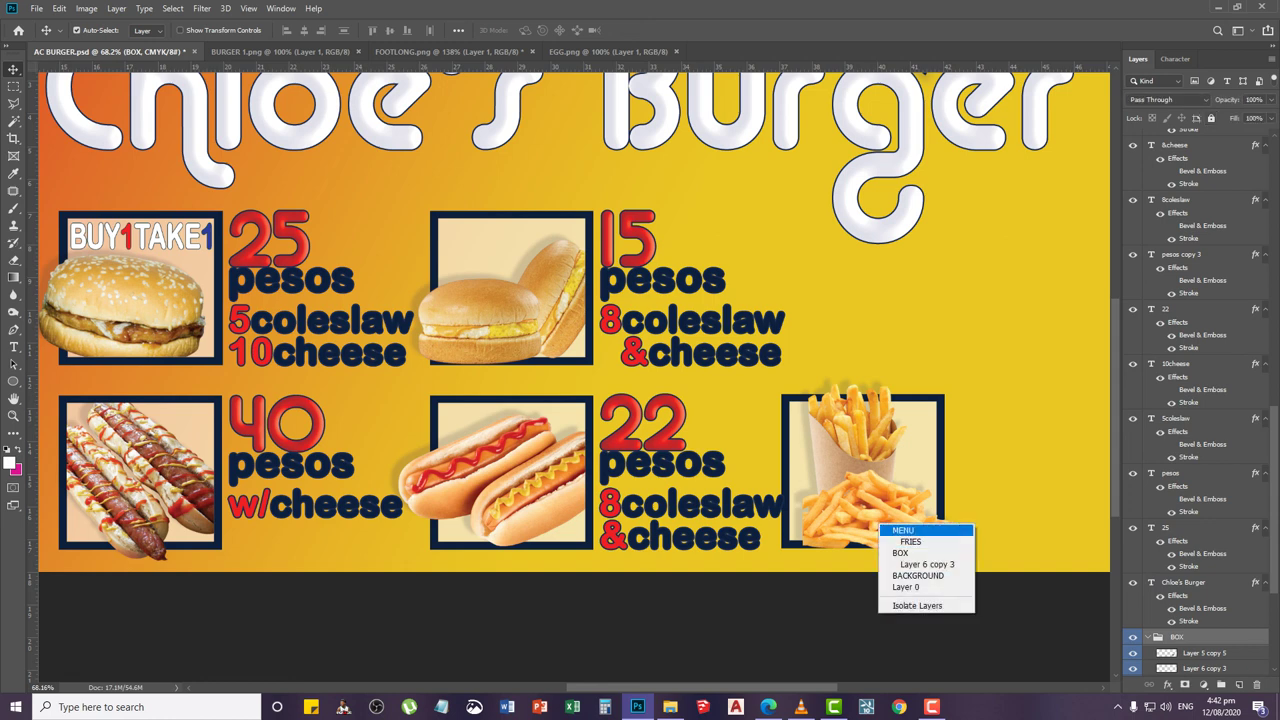
click(910, 541)
right_click(875, 489)
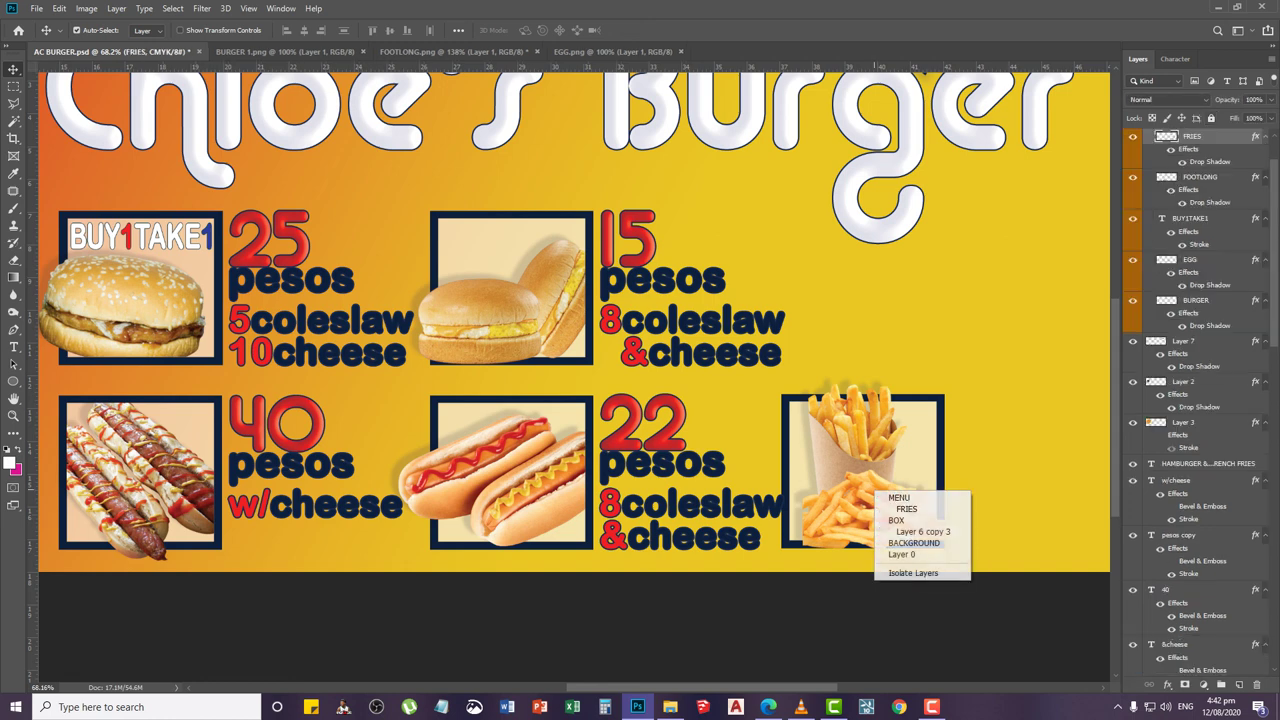
click(900, 506)
right_click(922, 448)
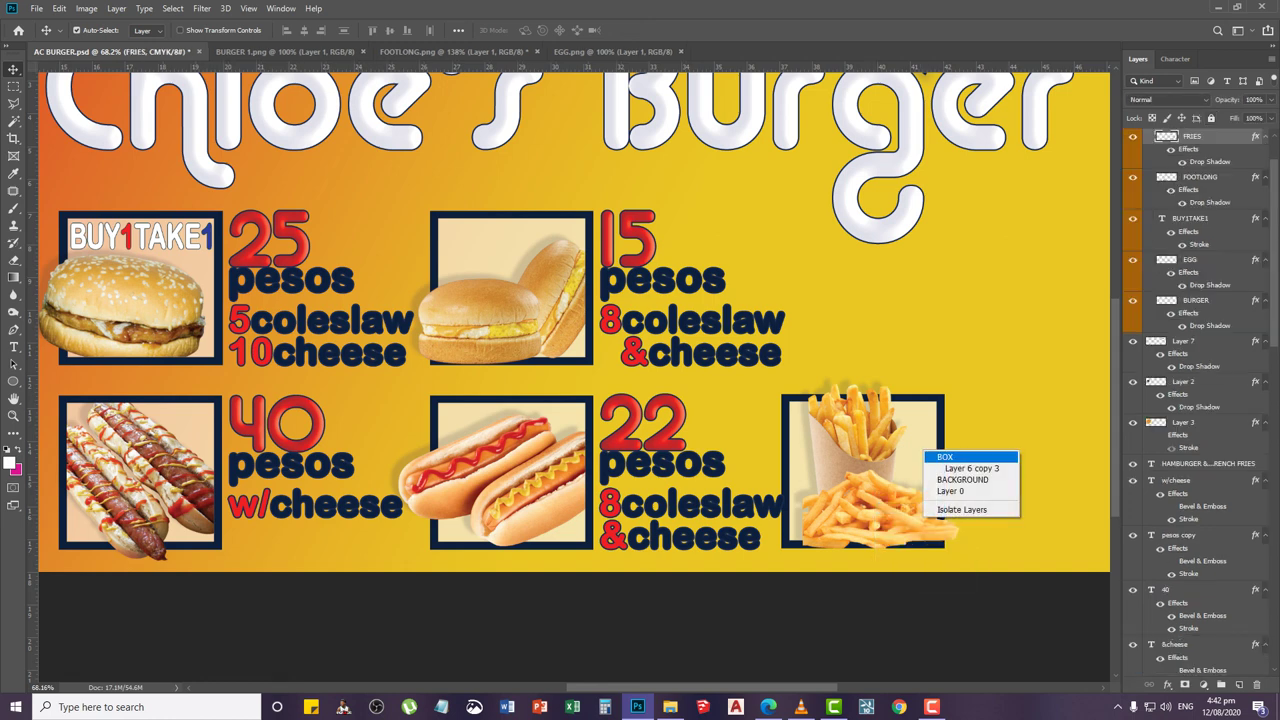
click(960, 468)
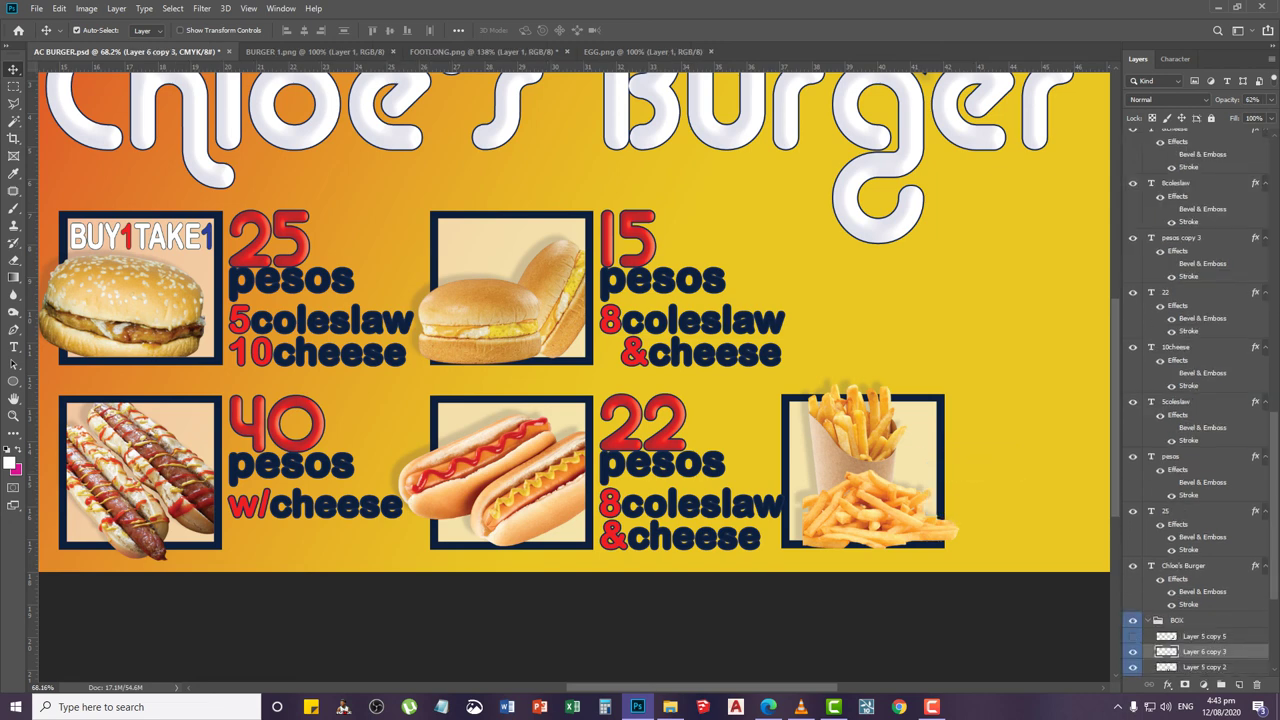
click(1133, 636)
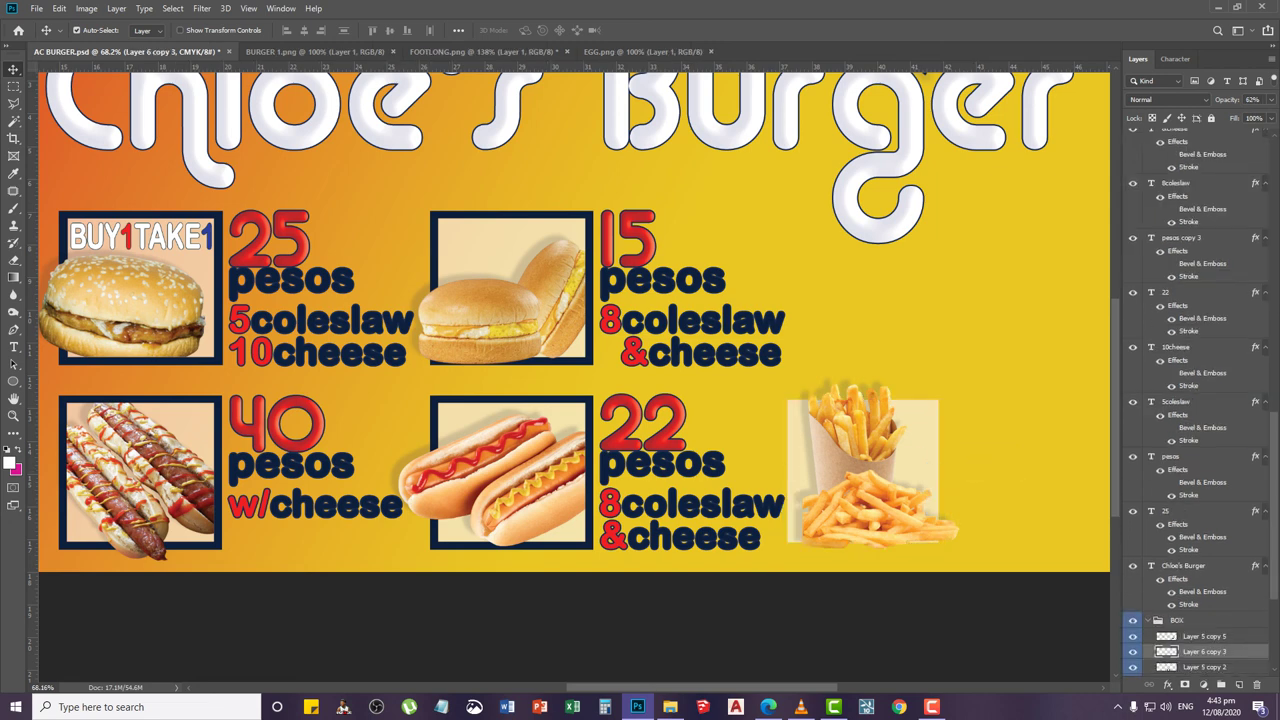
ctrl+click(1204, 637)
key(ctrl)
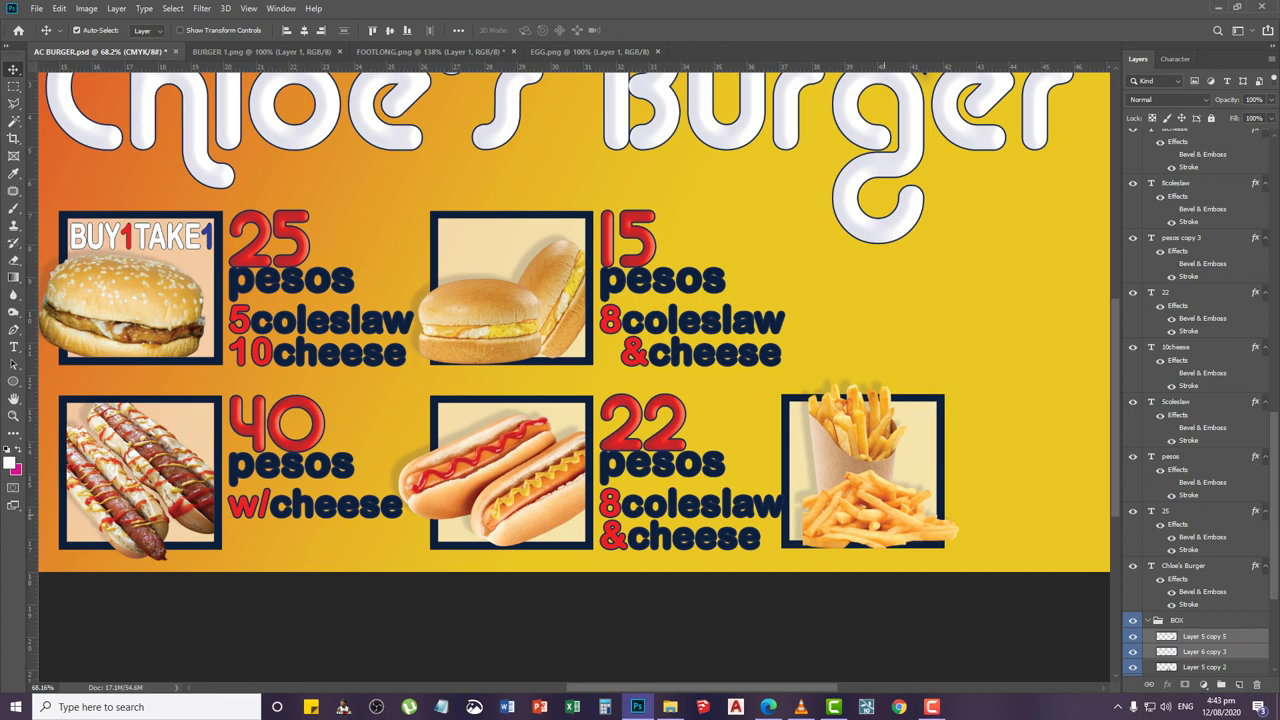
key(Right)
key(Right)
key(Right)
key(Right)
key(Right)
key(Right)
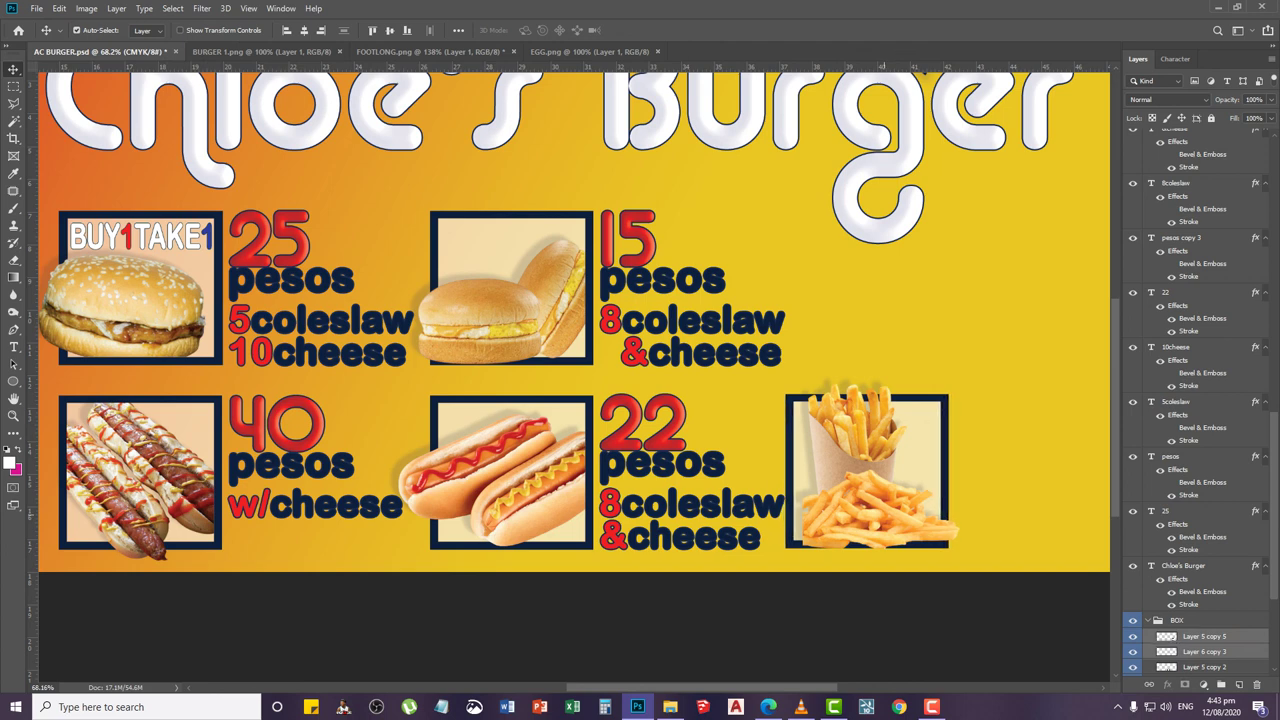
key(Right)
key(Right)
key(Right)
key(Right)
key(Right)
key(Right)
key(Right)
key(Right)
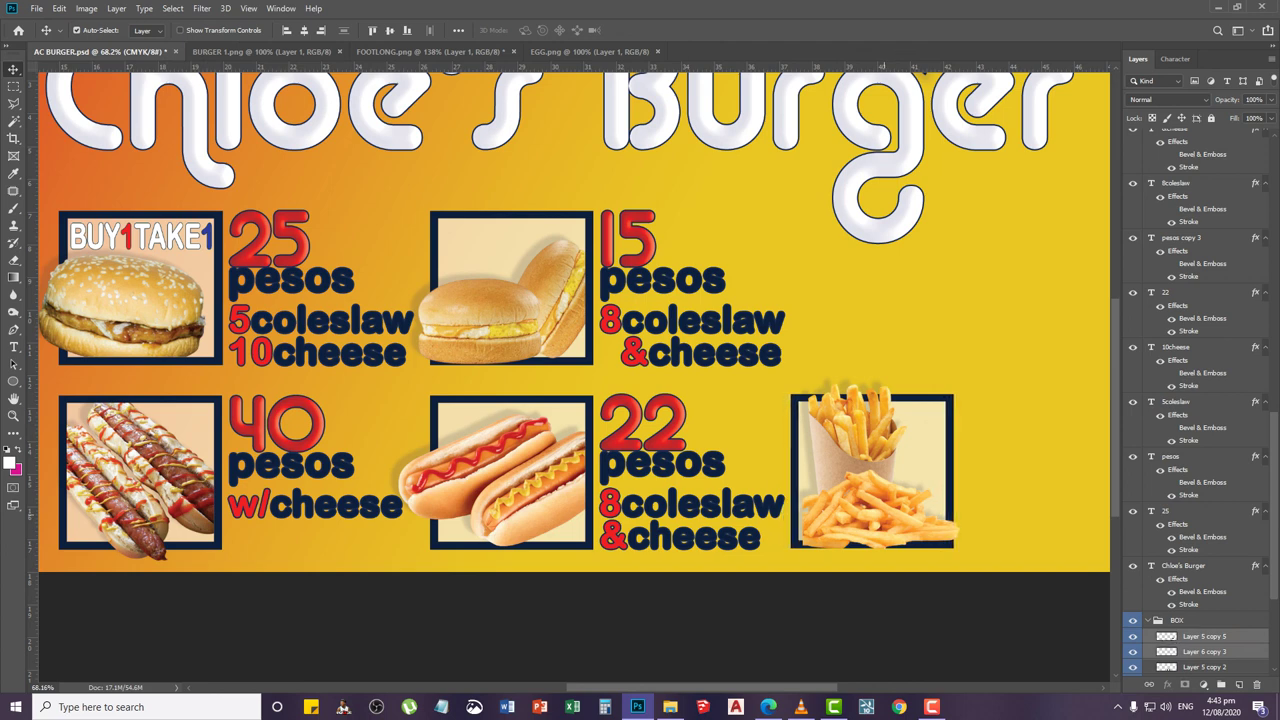
key(Right)
key(Right)
key(Right)
key(Right)
key(Right)
key(Right)
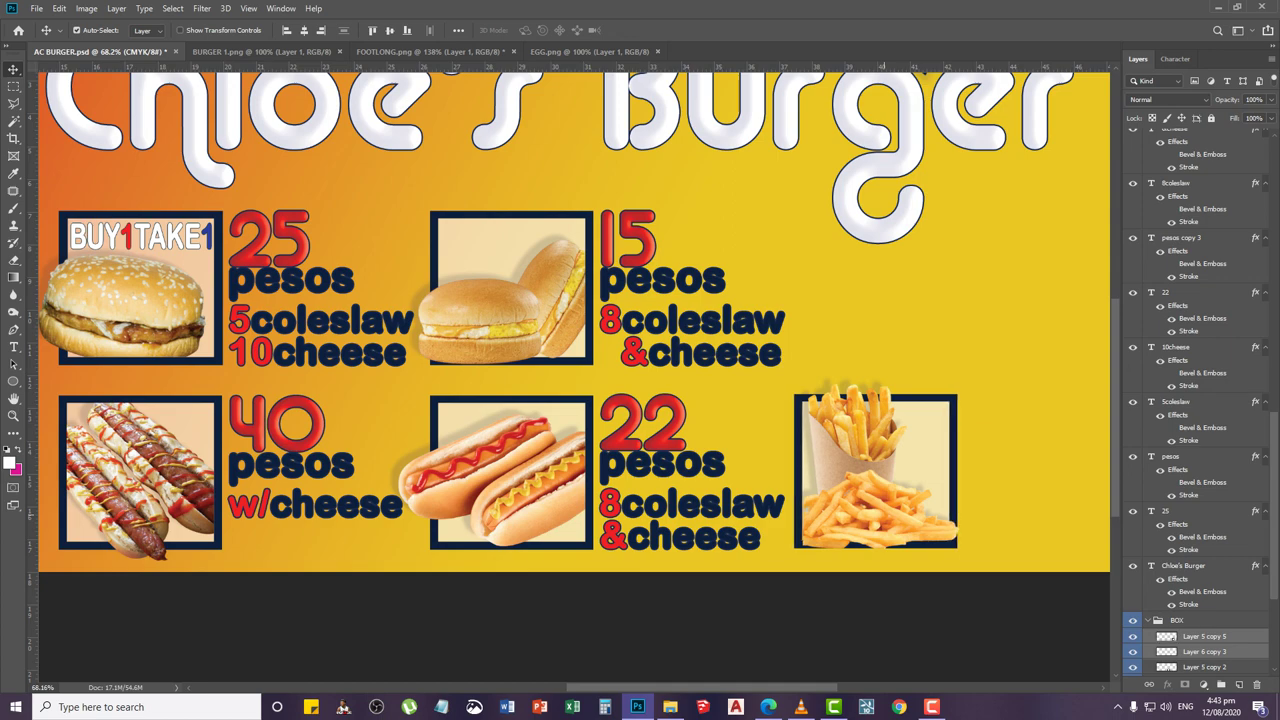
Duplicate the hotdog sandwich's four-line 22 pesos price block and place the copy to the right of the fries box
scroll(757, 461, down, 4)
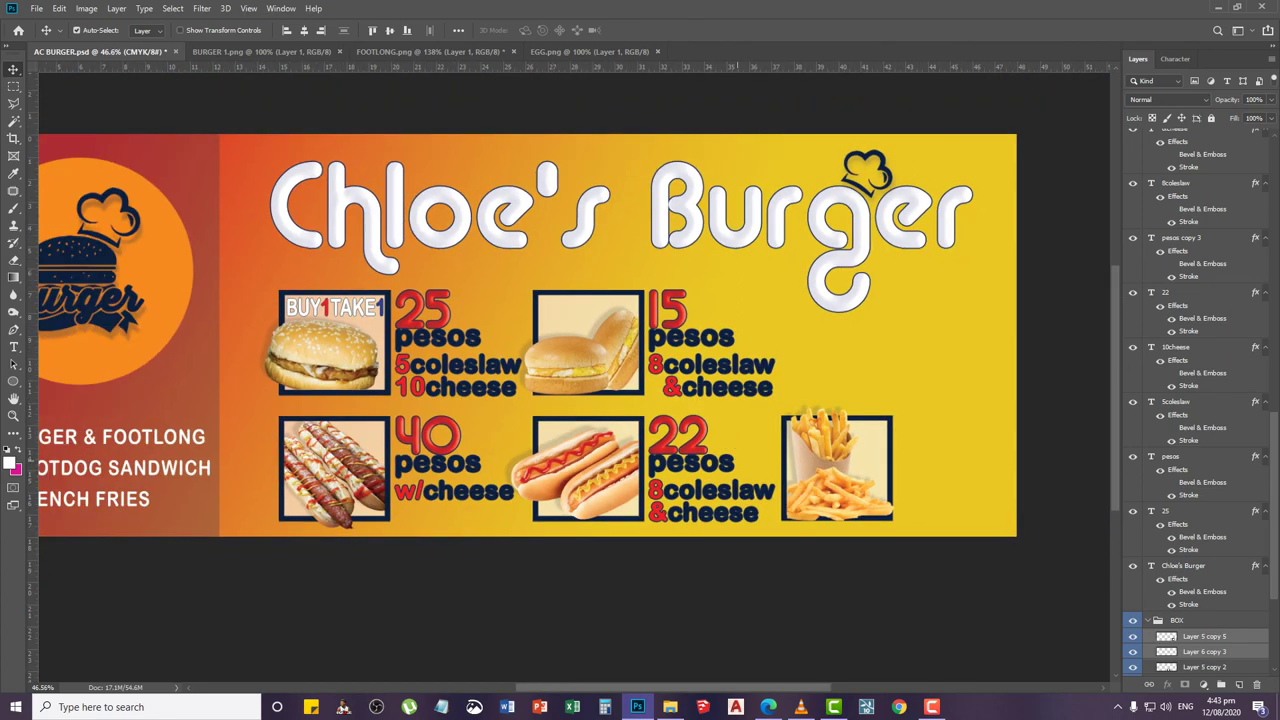
right_click(698, 450)
click(725, 458)
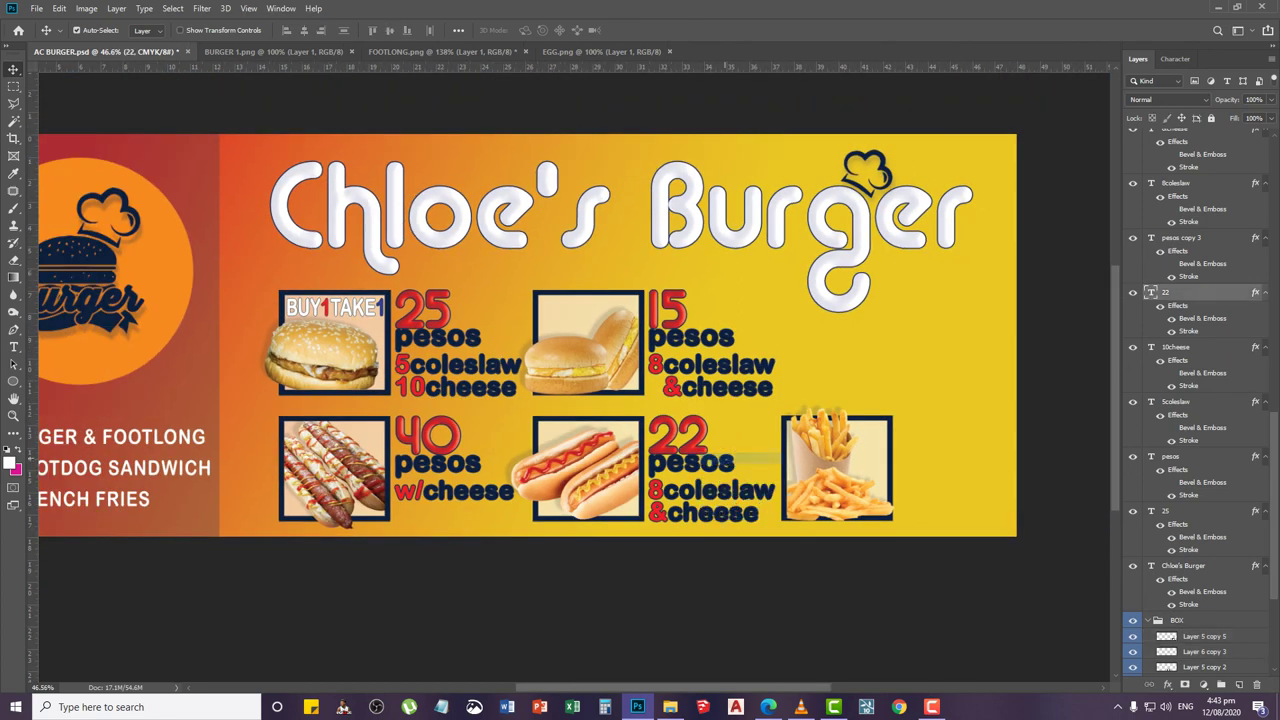
key(ctrl)
ctrl+shift+click(695, 464)
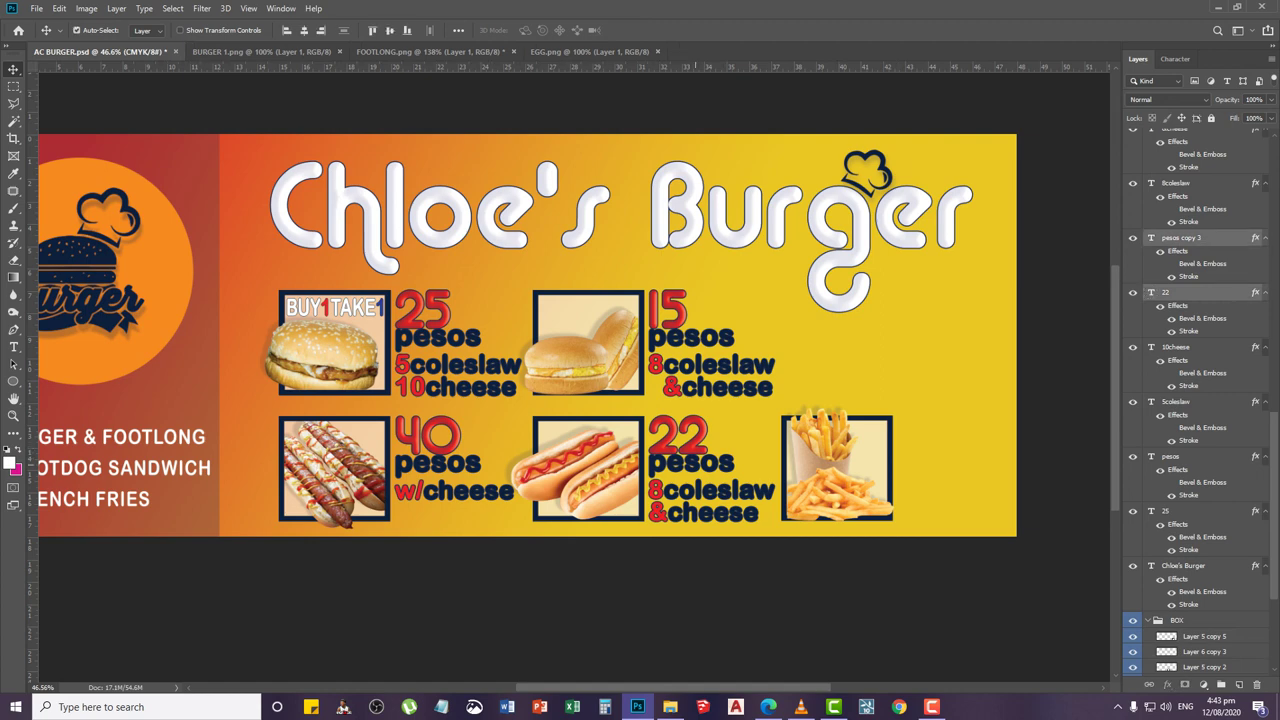
ctrl+shift+click(698, 494)
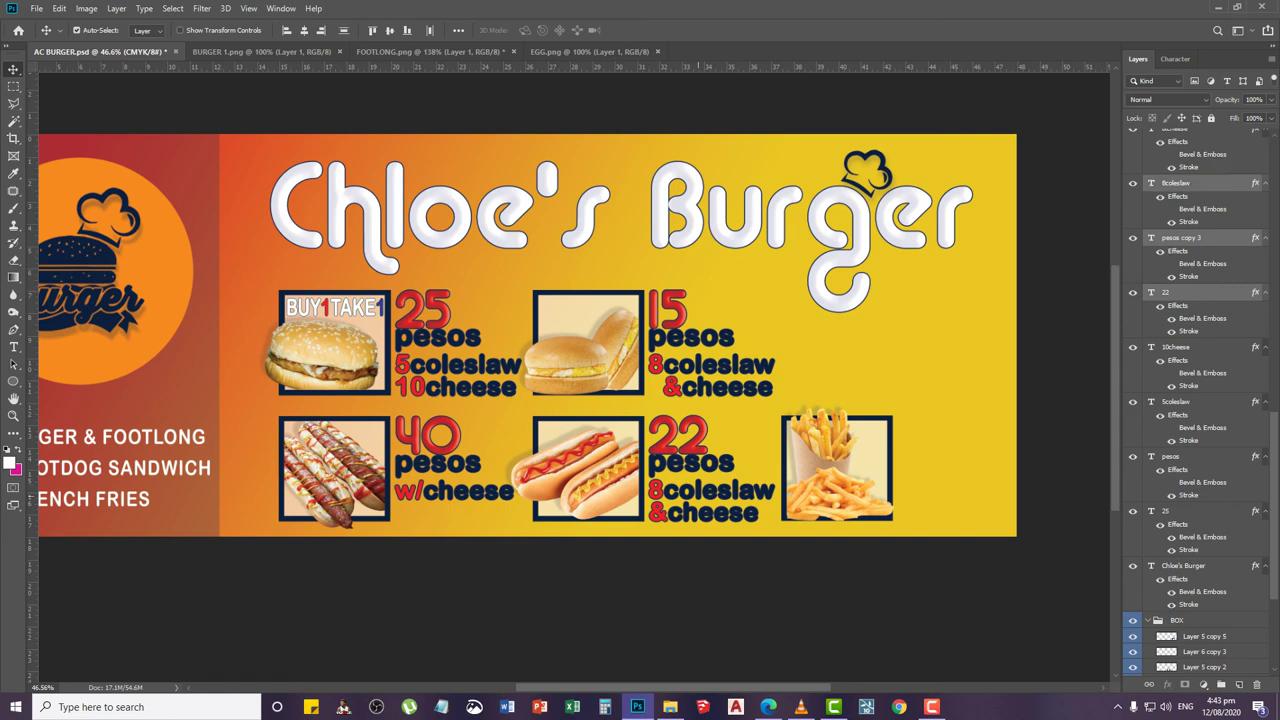
shift+click(704, 513)
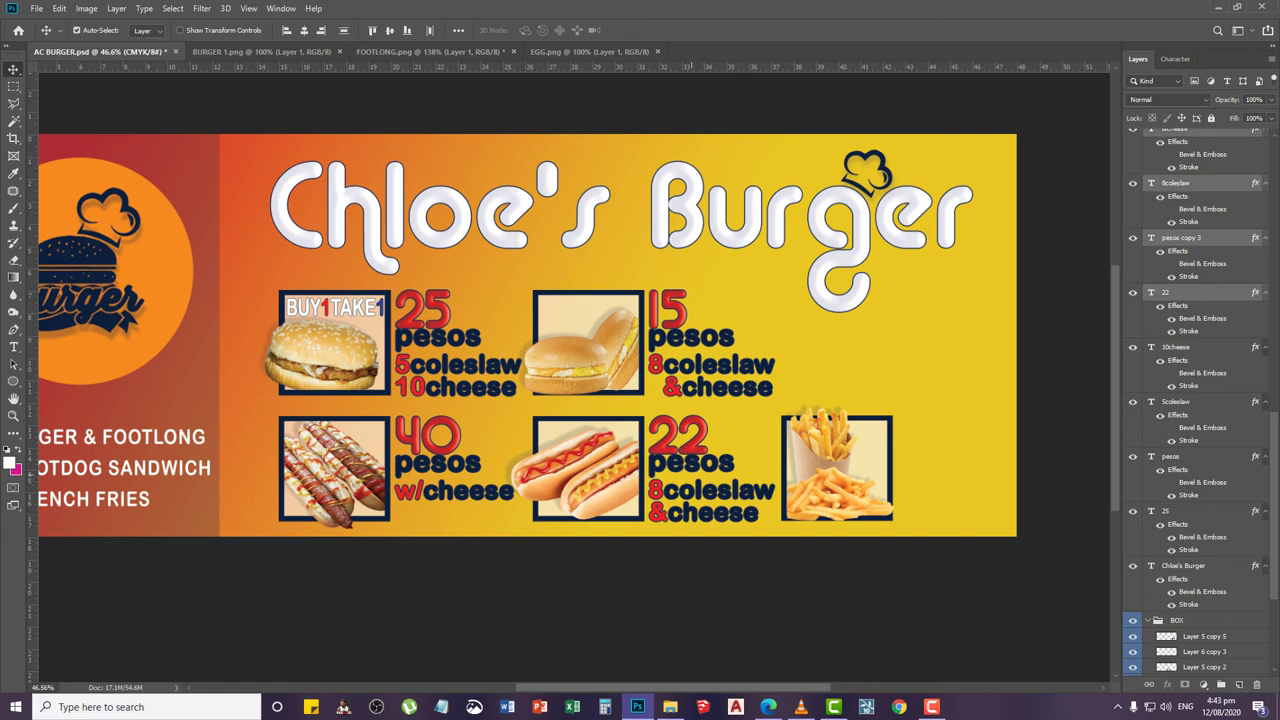
drag(686, 453, 700, 452)
key(ctrl+z)
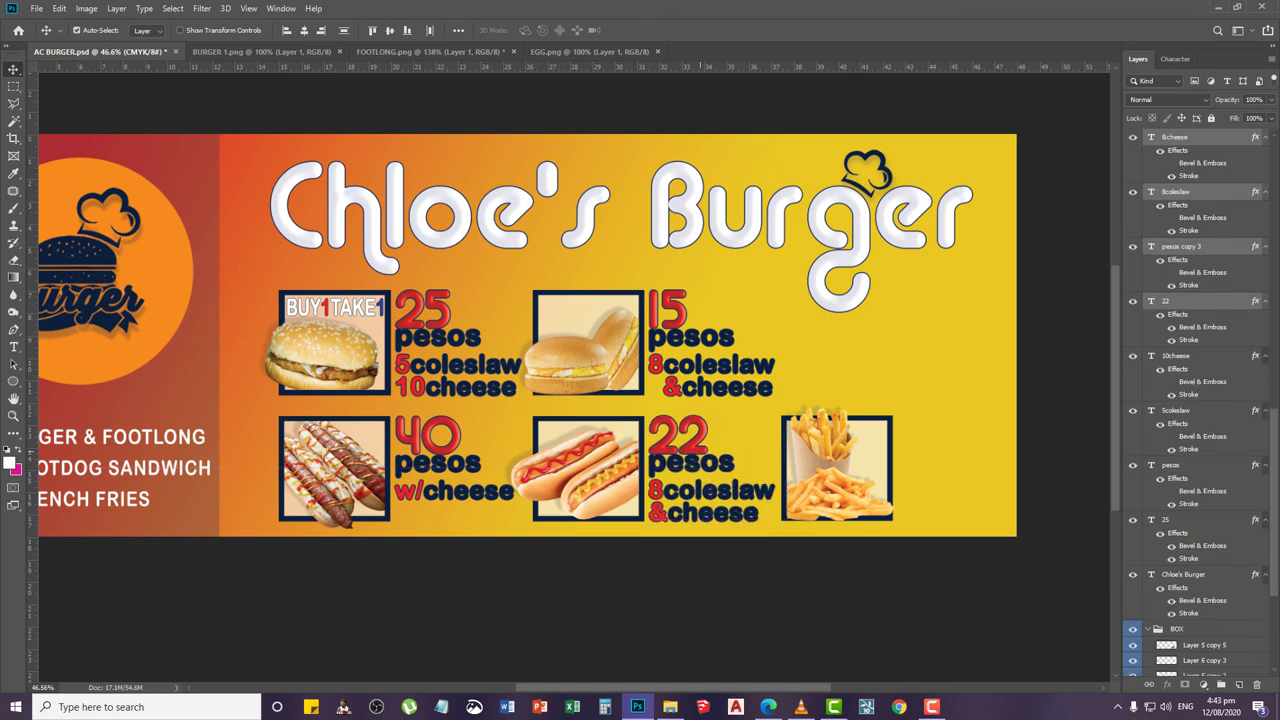
key(ctrl)
key(ctrl+j)
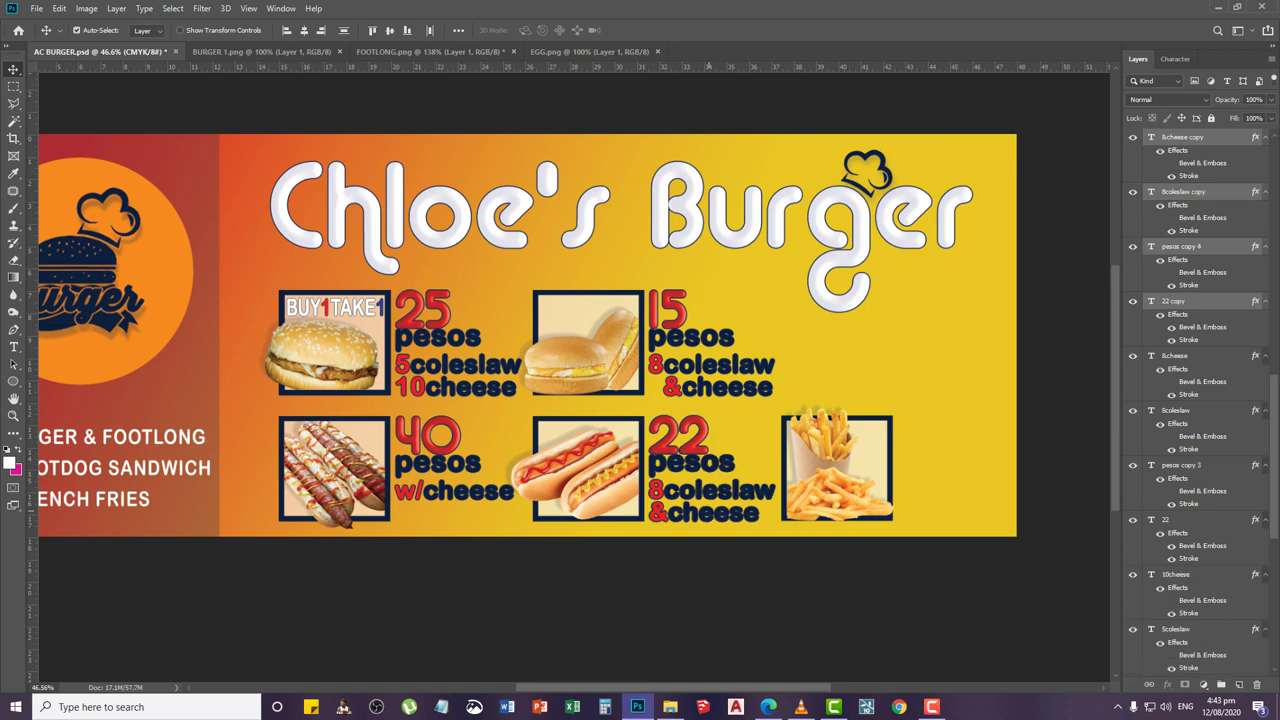
drag(716, 466, 970, 466)
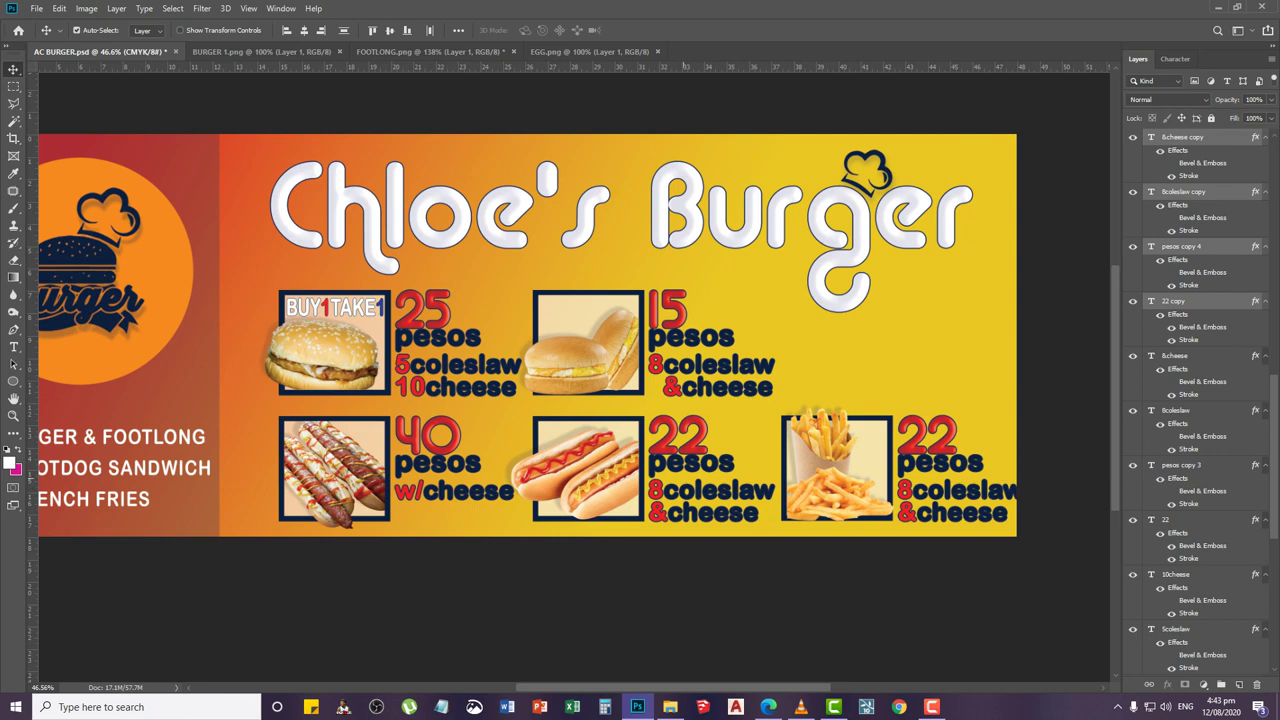
Collapse the BOX layer group and select it
scroll(1200, 400, down, 9)
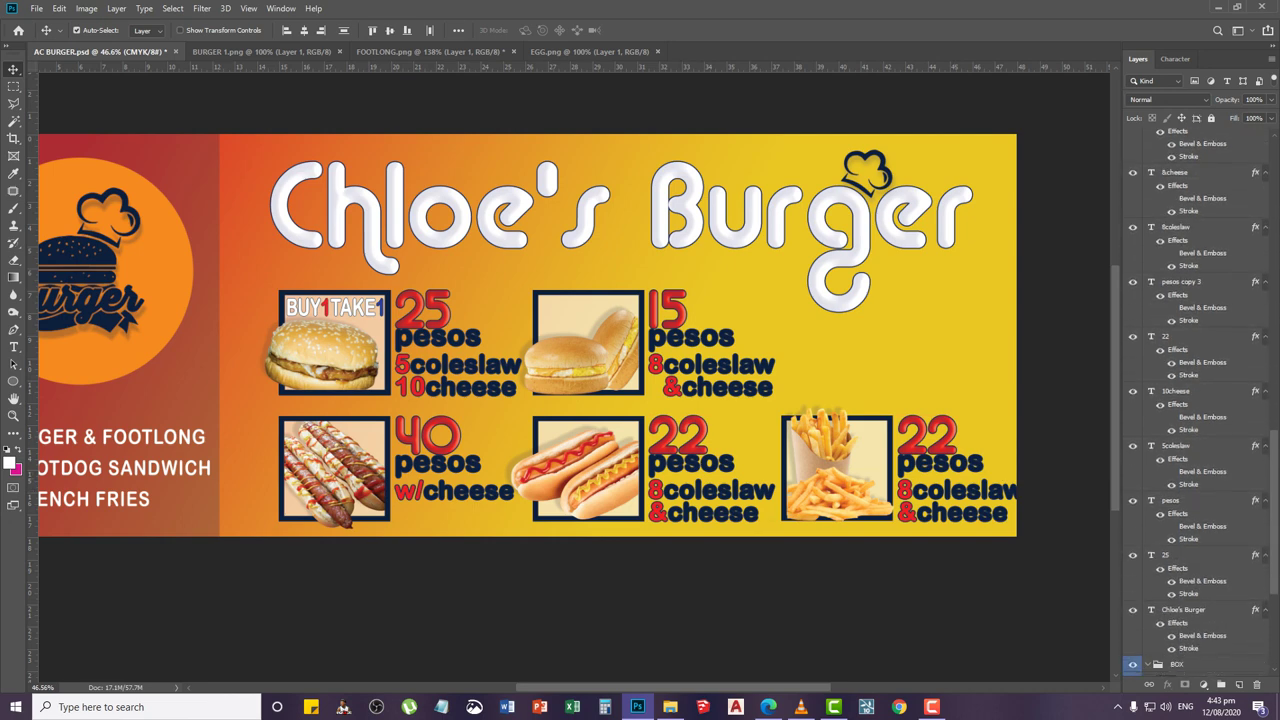
scroll(1200, 400, down, 5)
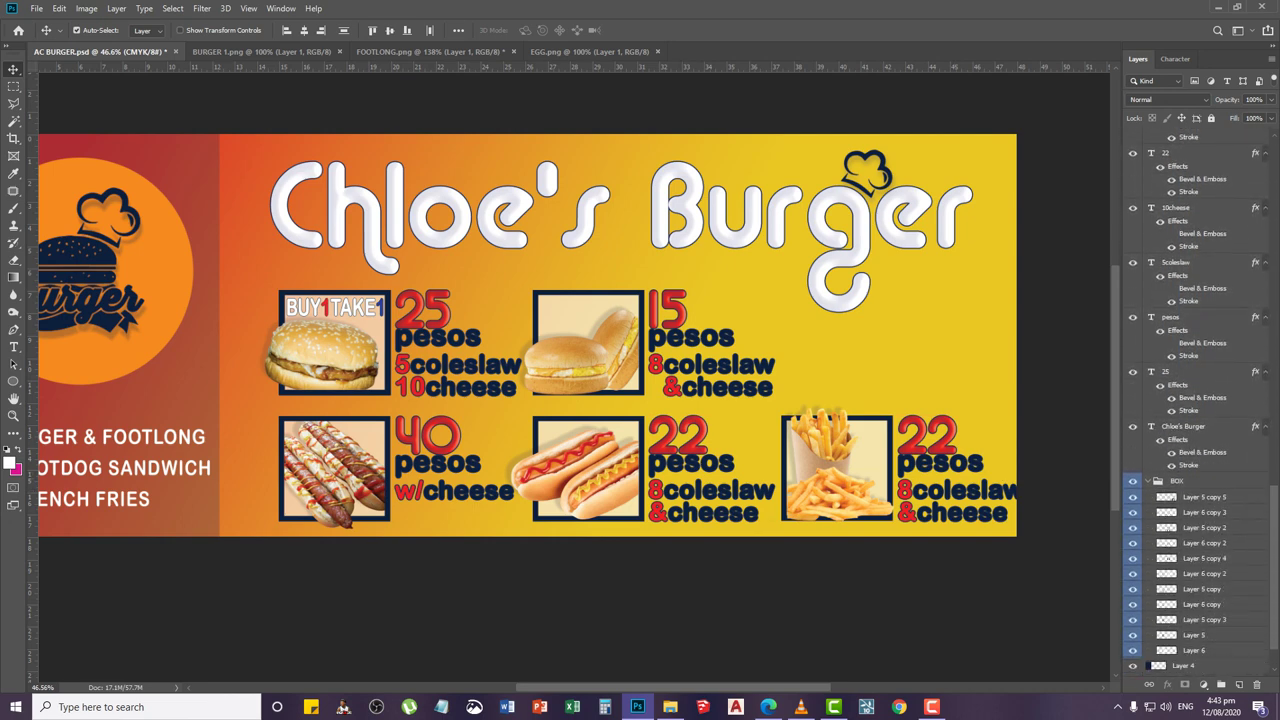
click(1148, 481)
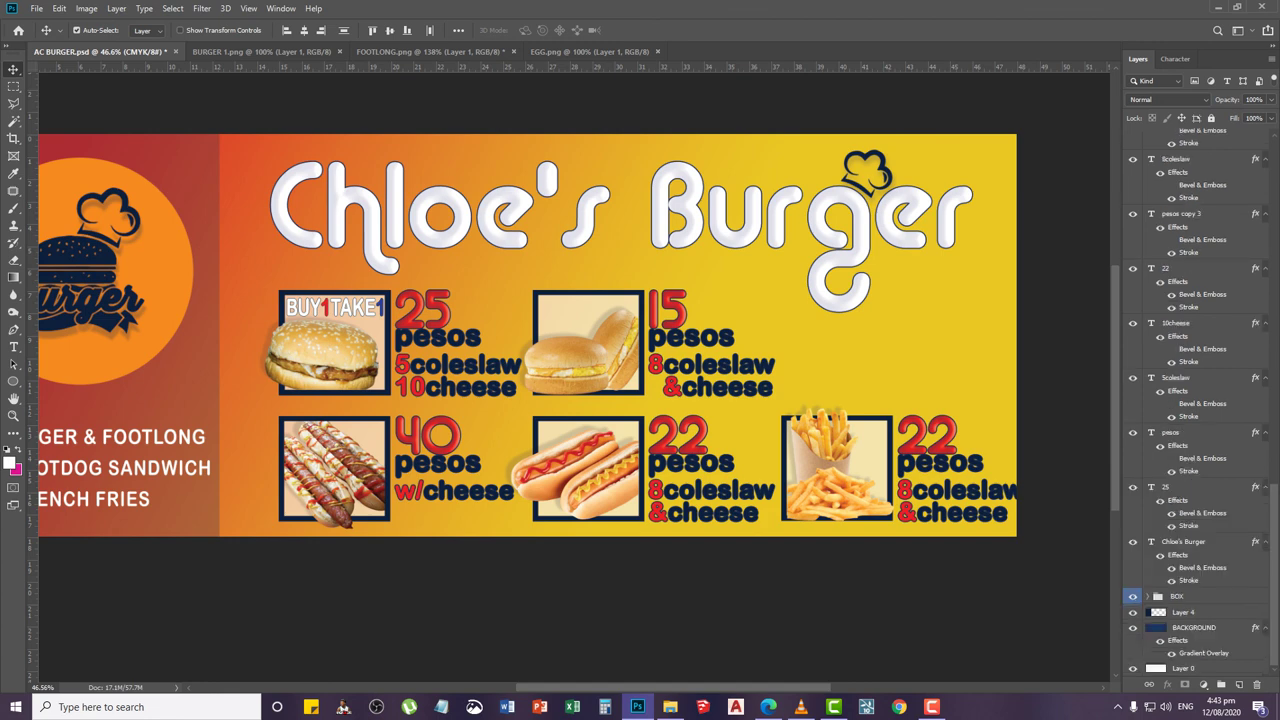
click(1190, 597)
scroll(1190, 597, up, 19)
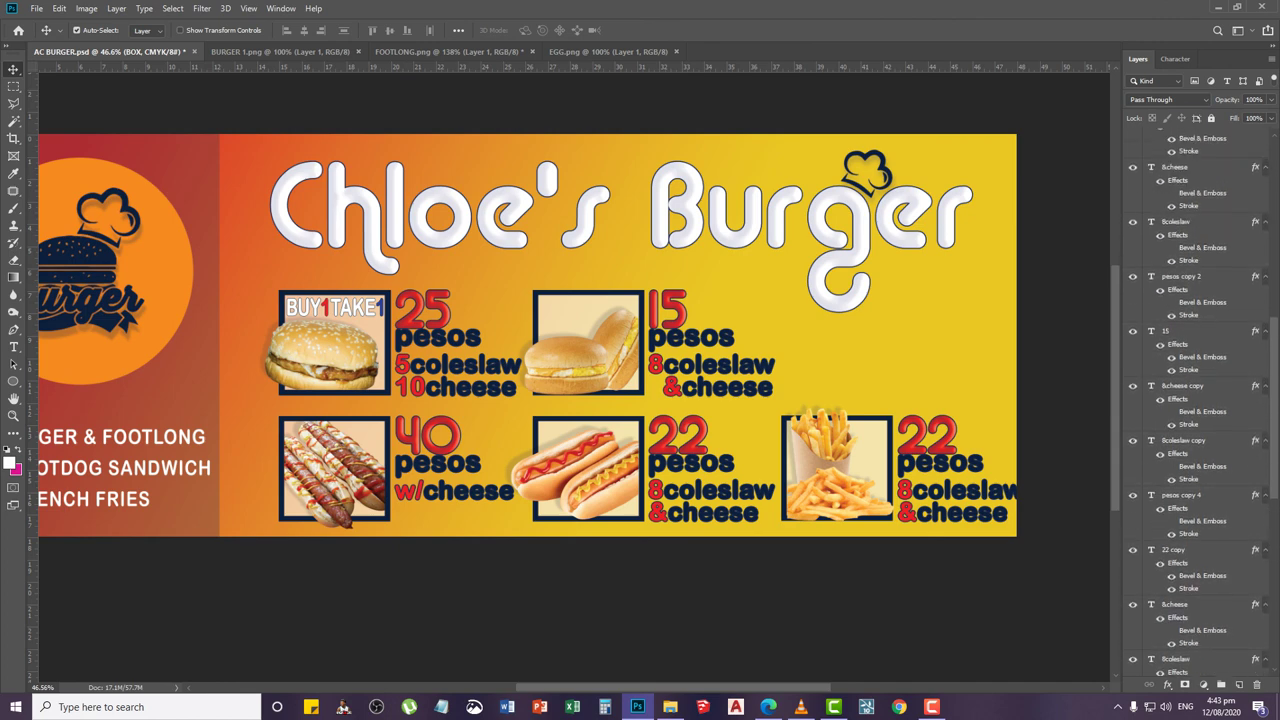
Collapse the MENU layer group and select the layers from MENU down to the background, excluding the logo artwork and the white item-list text
scroll(1200, 400, up, 10)
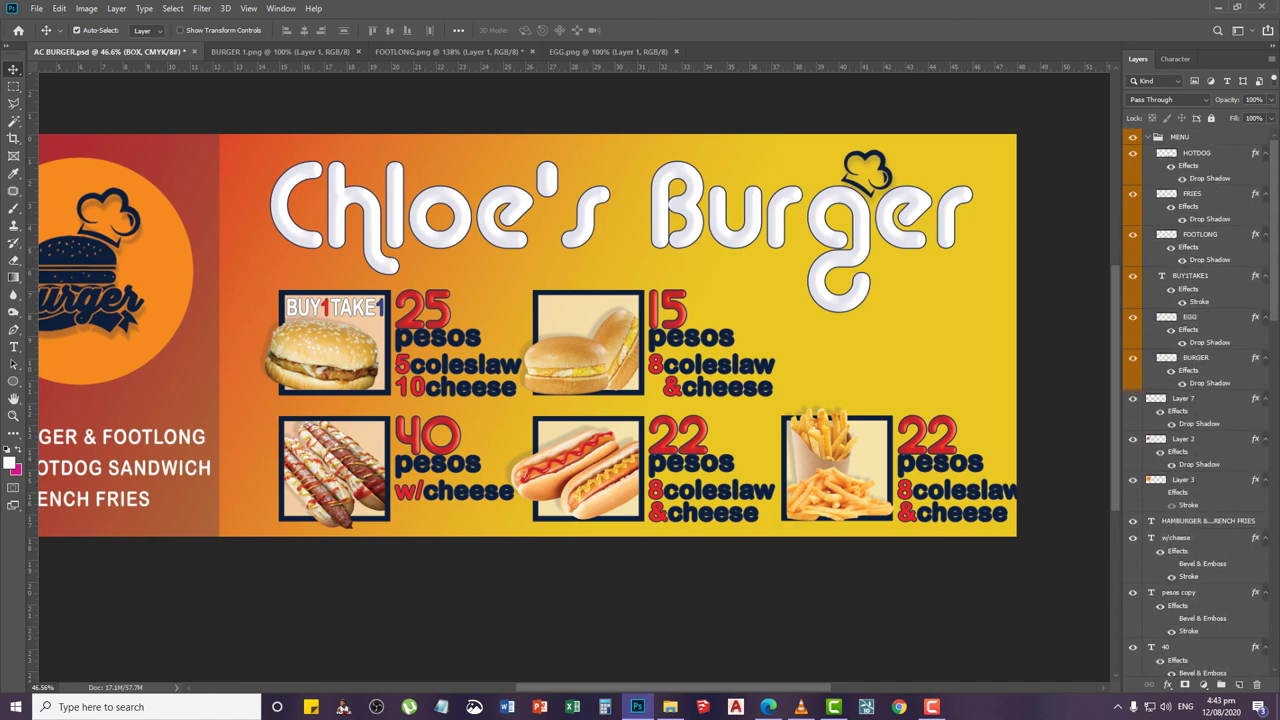
click(1148, 137)
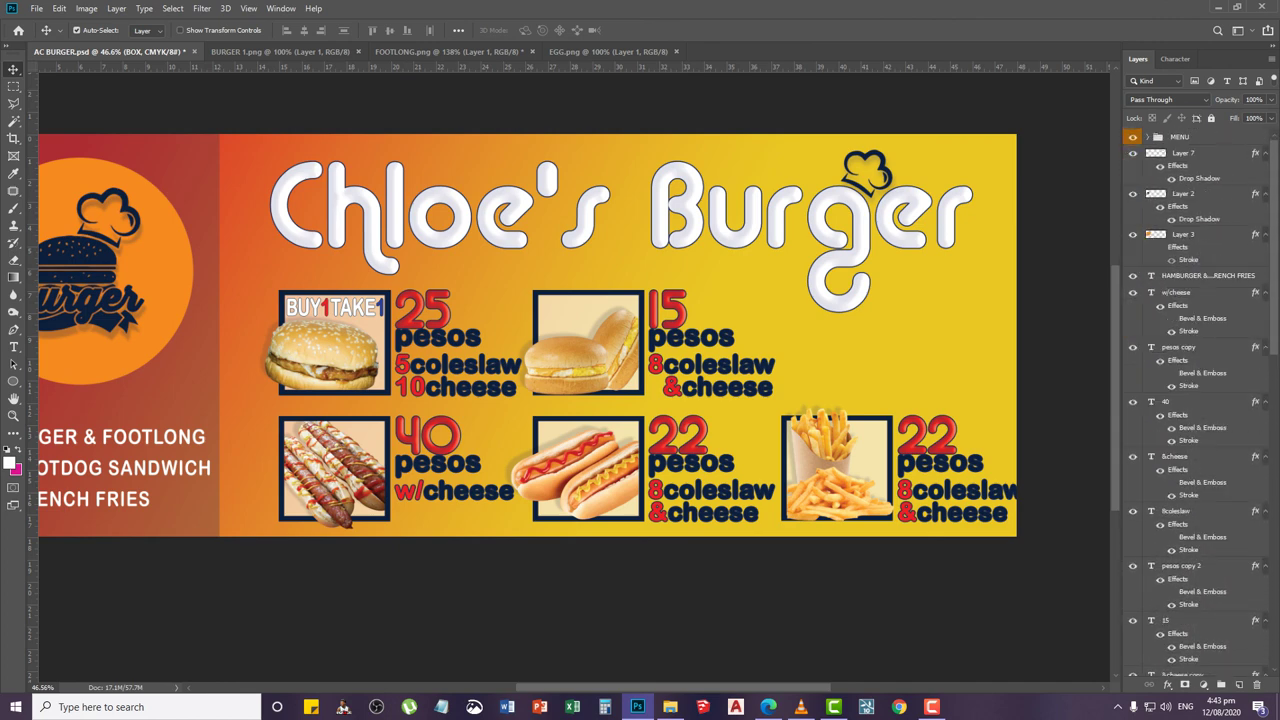
shift+click(1190, 137)
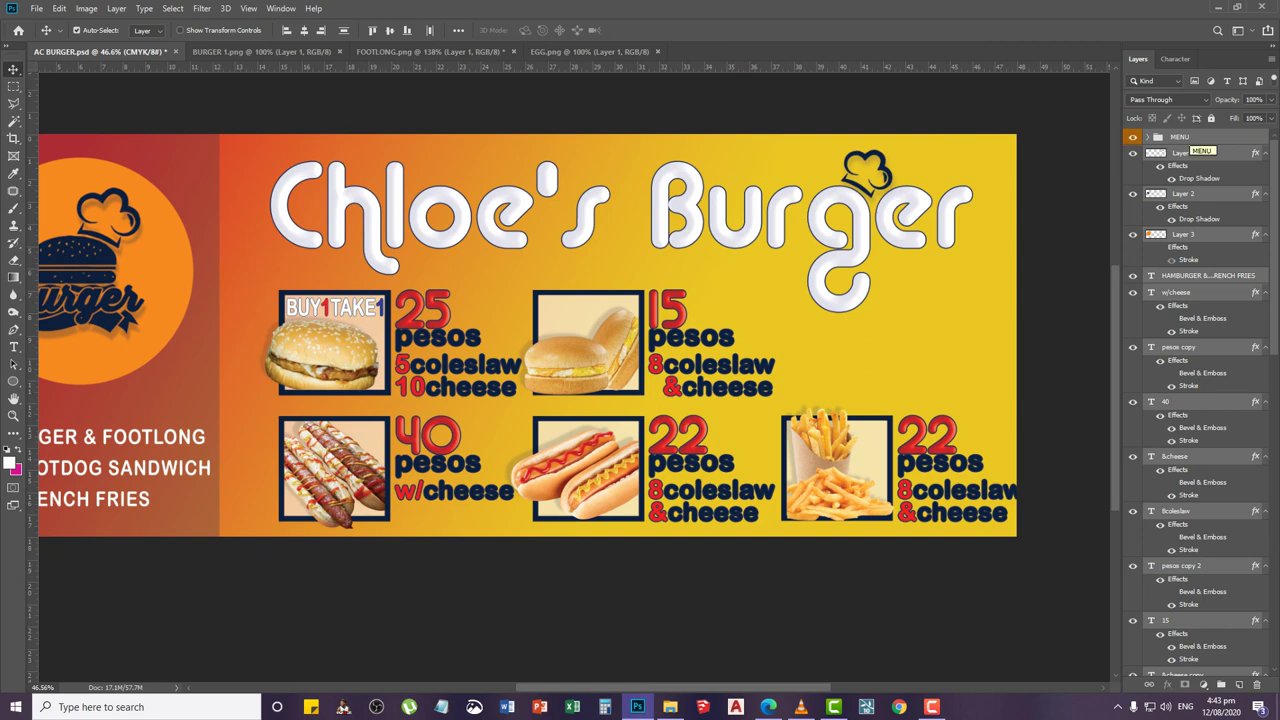
key(ctrl)
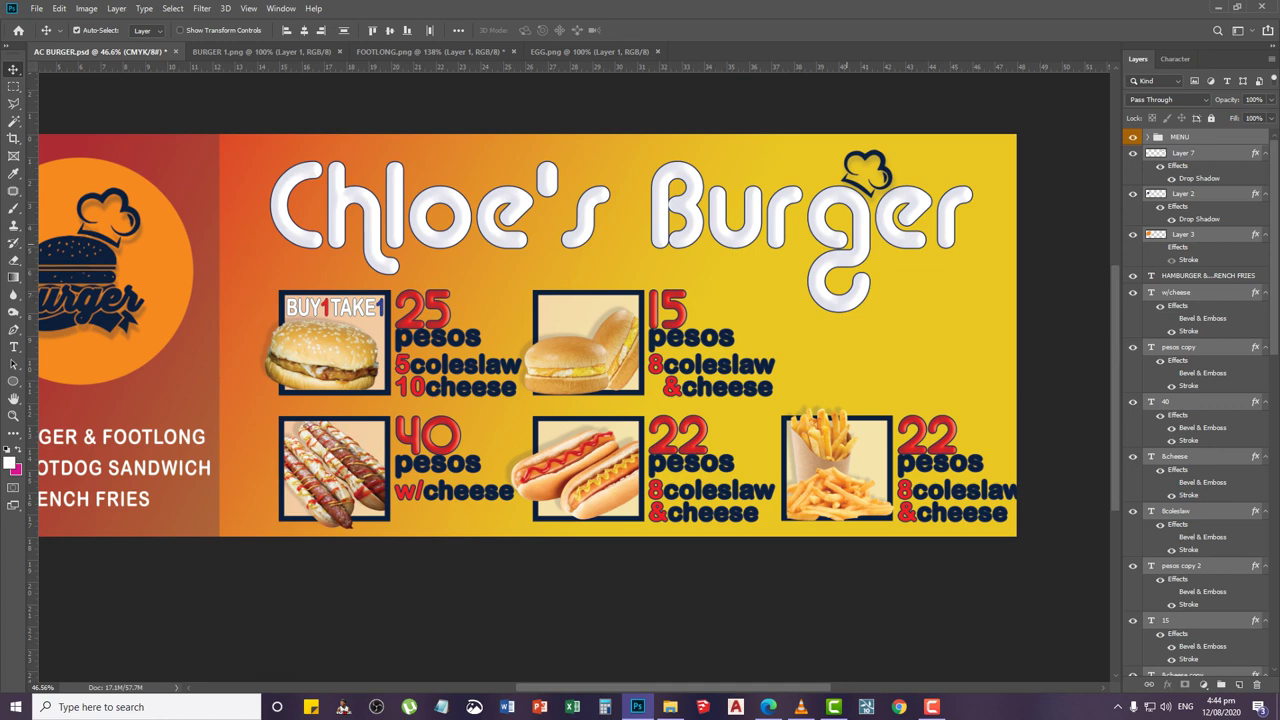
key(ctrl)
key(ctrl)
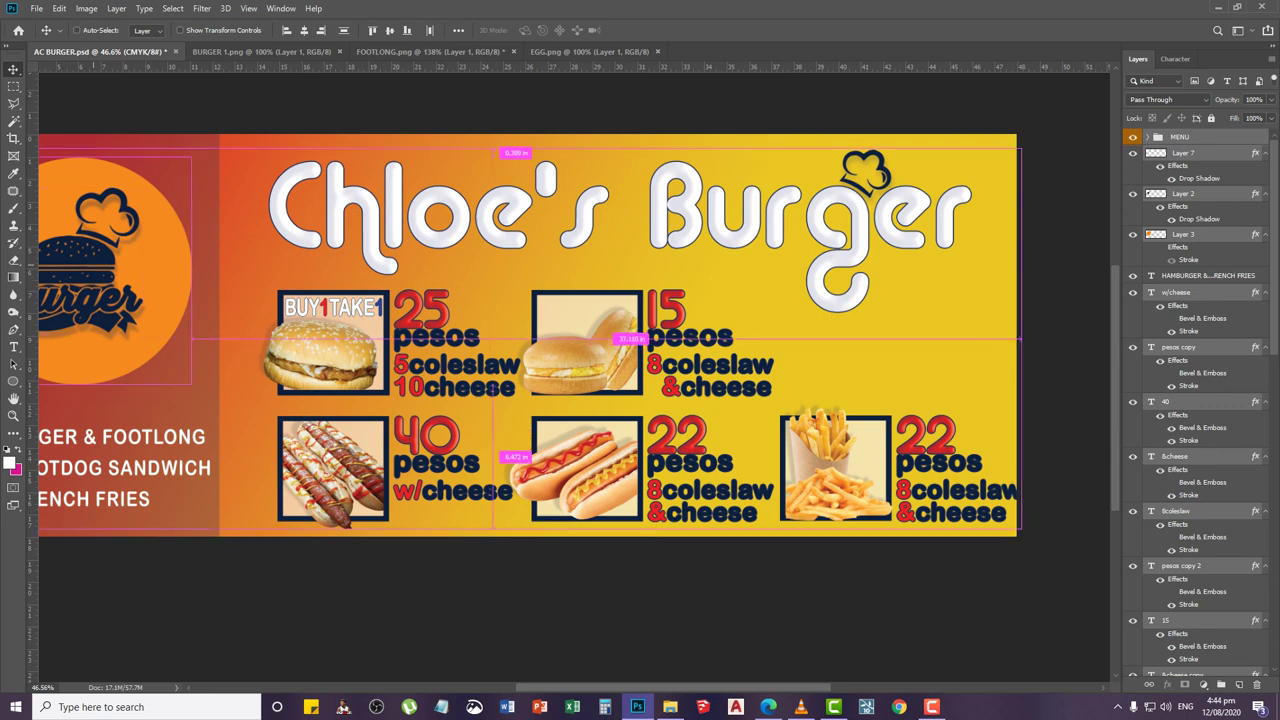
key(ctrl)
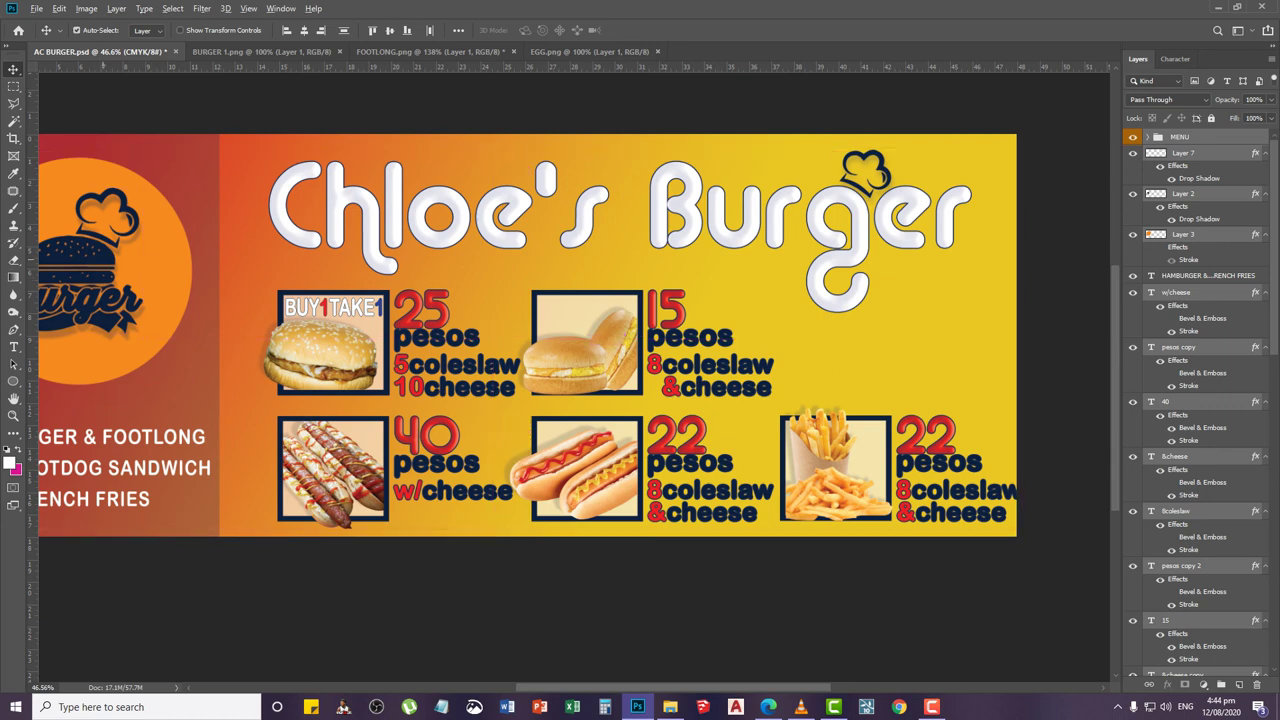
shift+click(103, 260)
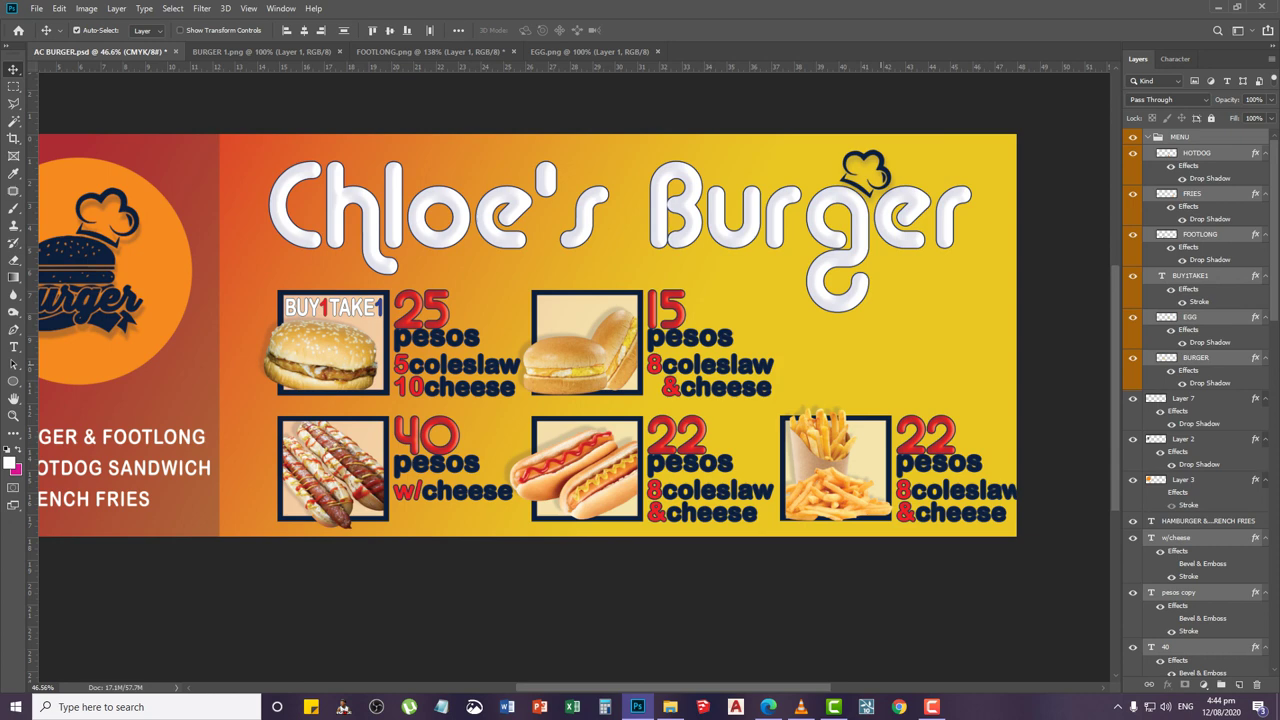
Nudge the selected menu layers left until the fries price block fits inside the banner's right edge
key(Left)
key(Left)
key(Left)
key(Left)
key(Left)
key(Left)
key(Left)
key(Left)
key(Left)
key(Left)
key(Left)
key(Left)
key(Left)
key(Left)
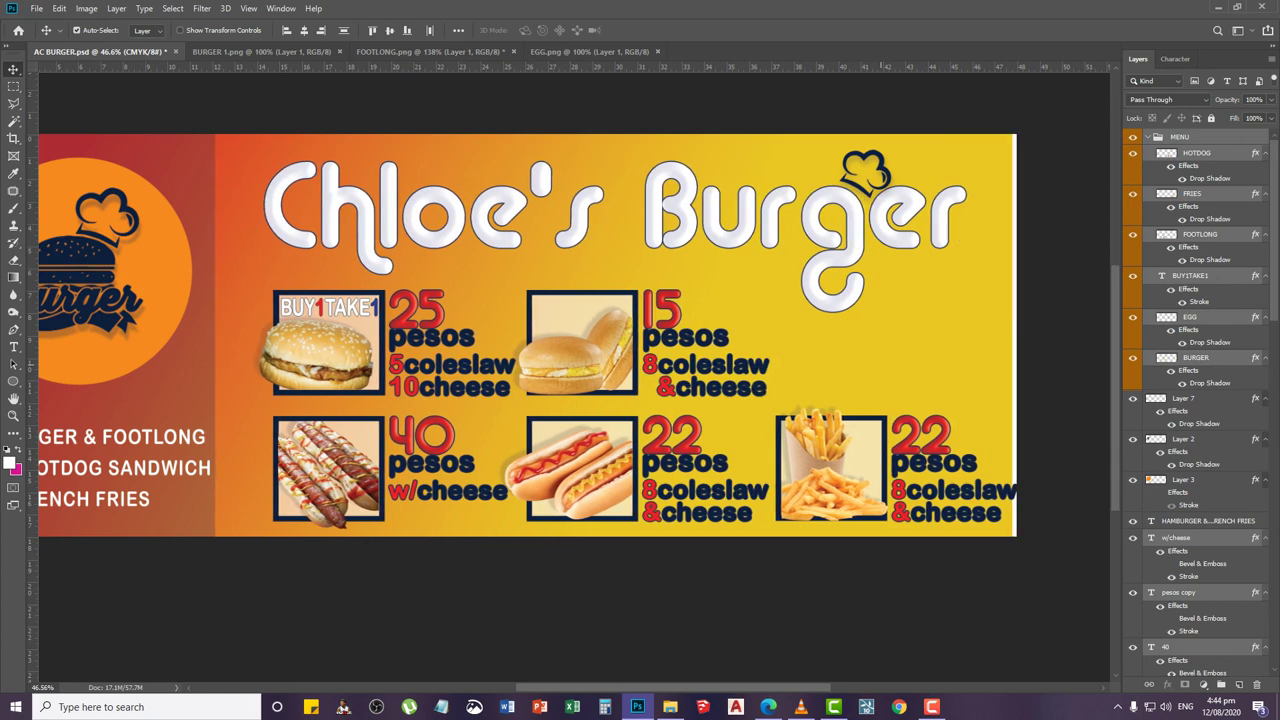
key(Left)
key(Left)
key(Left)
key(Left)
key(Left)
key(Left)
key(Left)
key(Left)
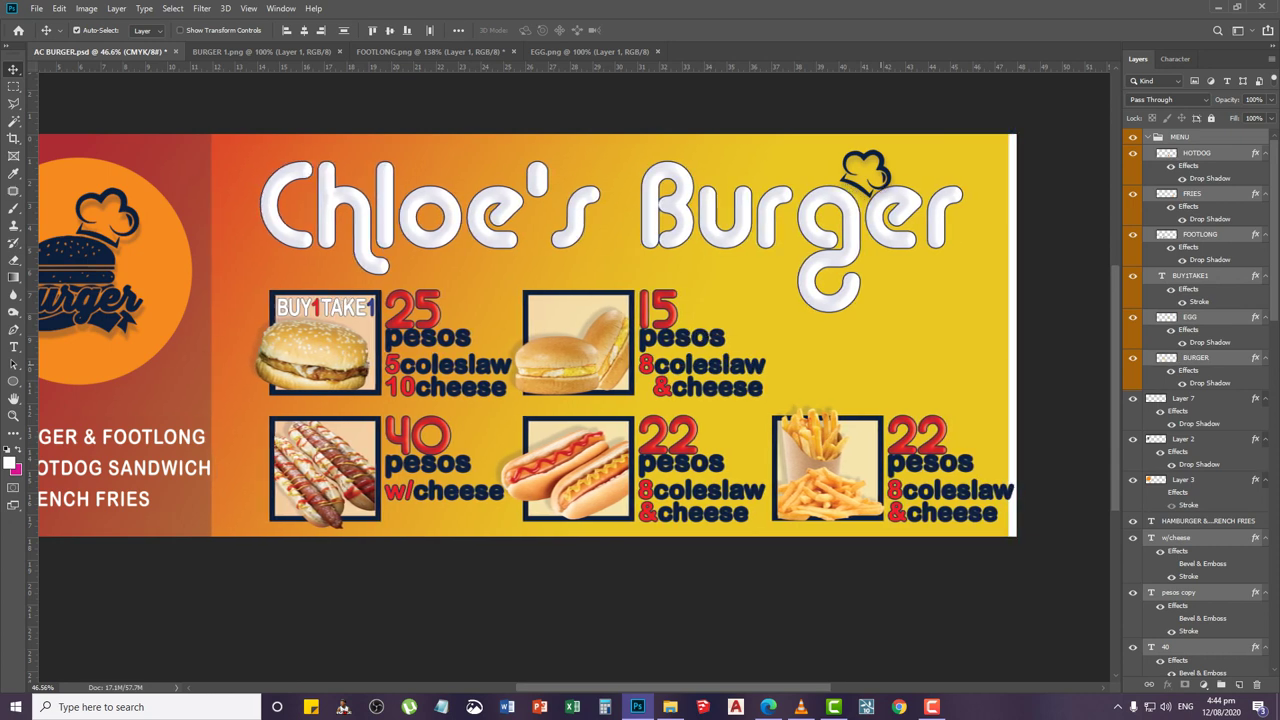
key(Left)
key(Left)
key(Left)
key(Left)
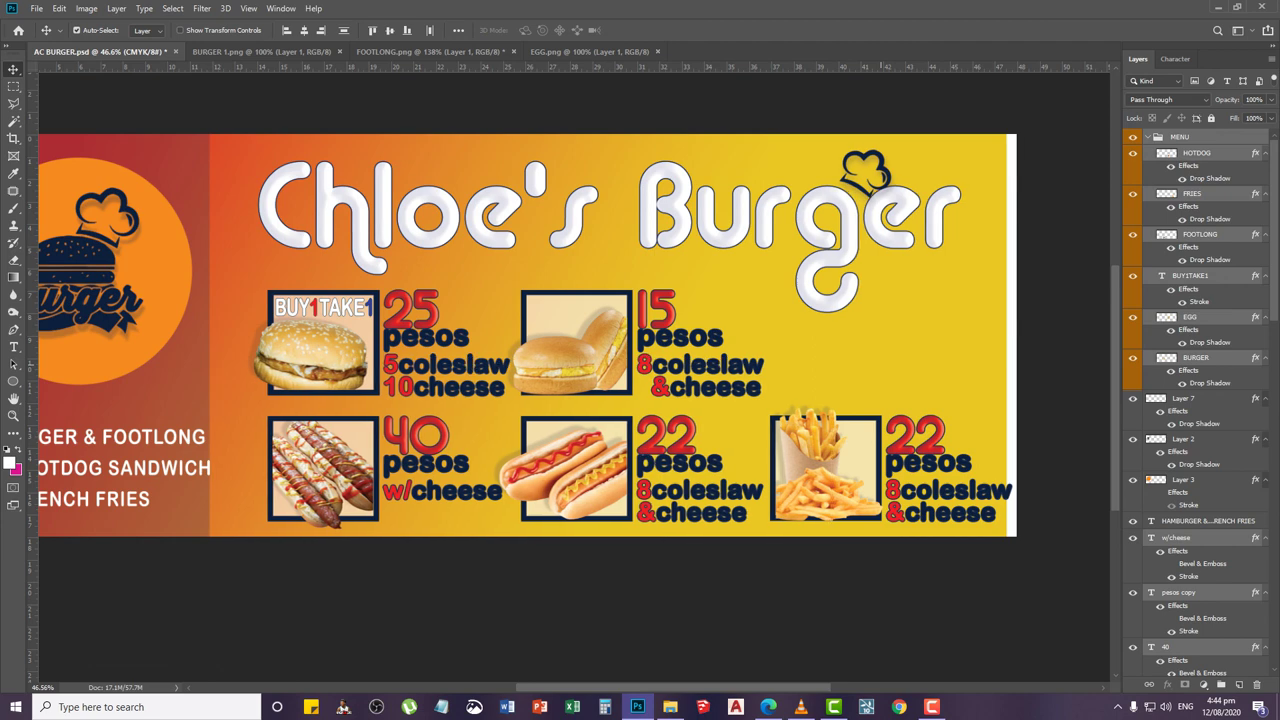
key(Left)
key(Left)
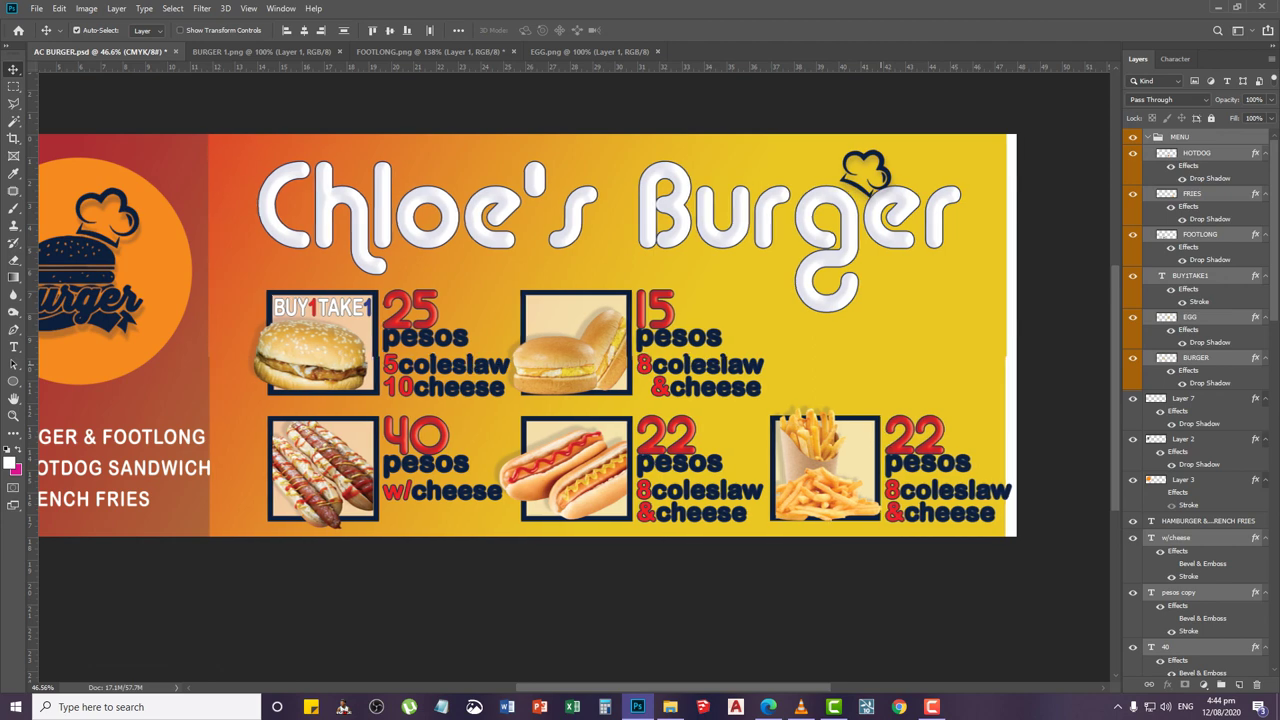
key(Left)
key(Left)
key(Left)
key(Left)
key(Left)
key(Left)
key(Left)
key(Left)
key(Left)
key(Left)
key(Left)
key(Left)
Select only the BACKGROUND layer and move it right until it covers the white gap at the banner's right edge
right_click(888, 342)
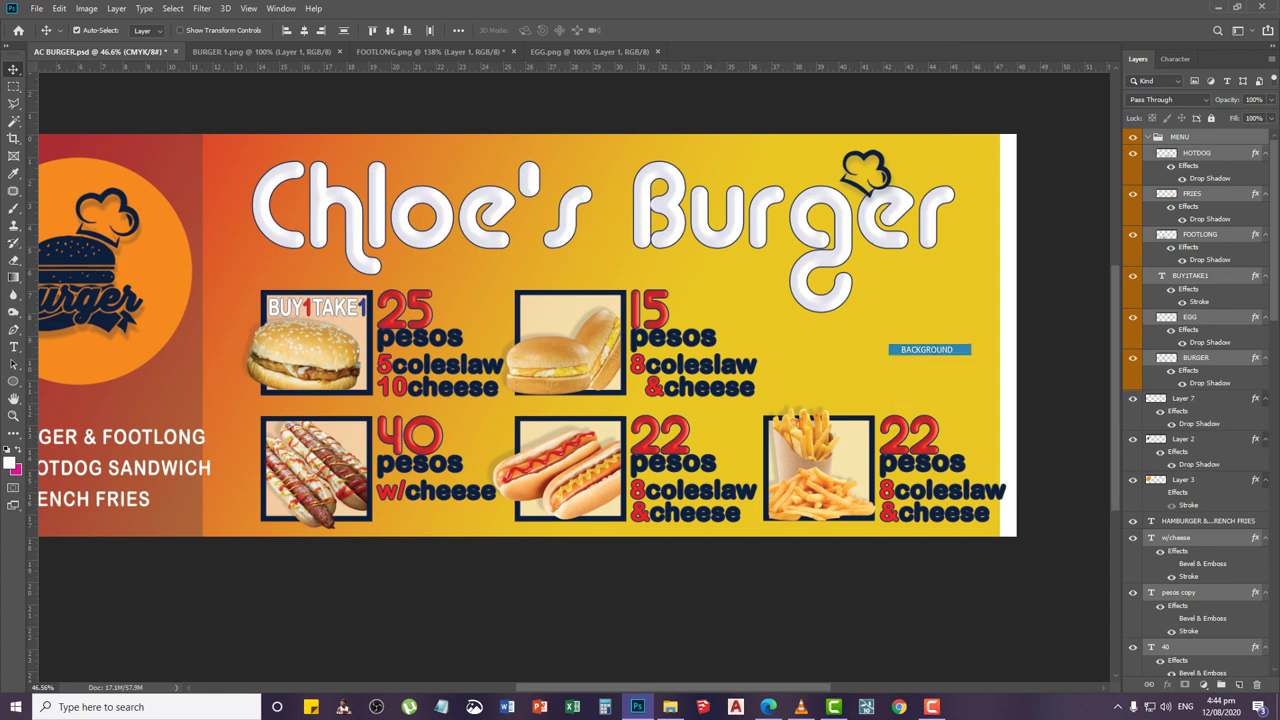
click(920, 350)
key(Right)
key(Right)
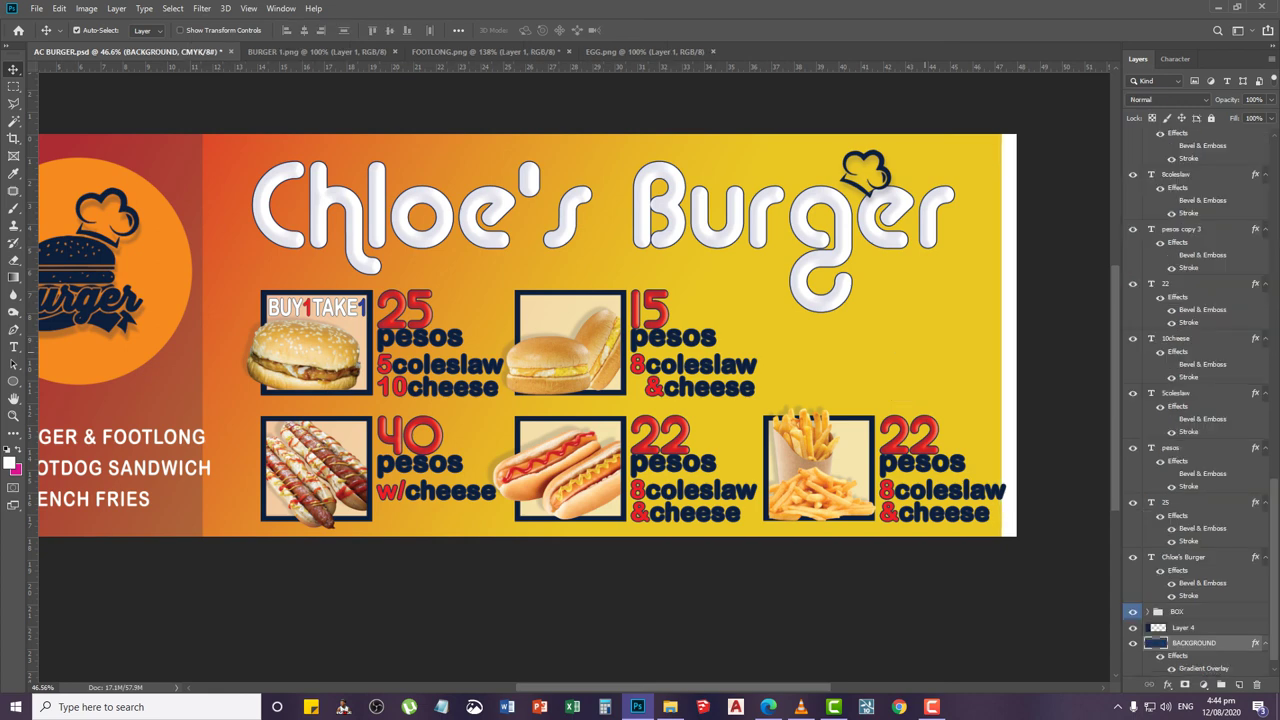
drag(934, 349, 944, 350)
Select the Chloe's Burger title text and move it right, back beneath the chef hat
right_click(849, 182)
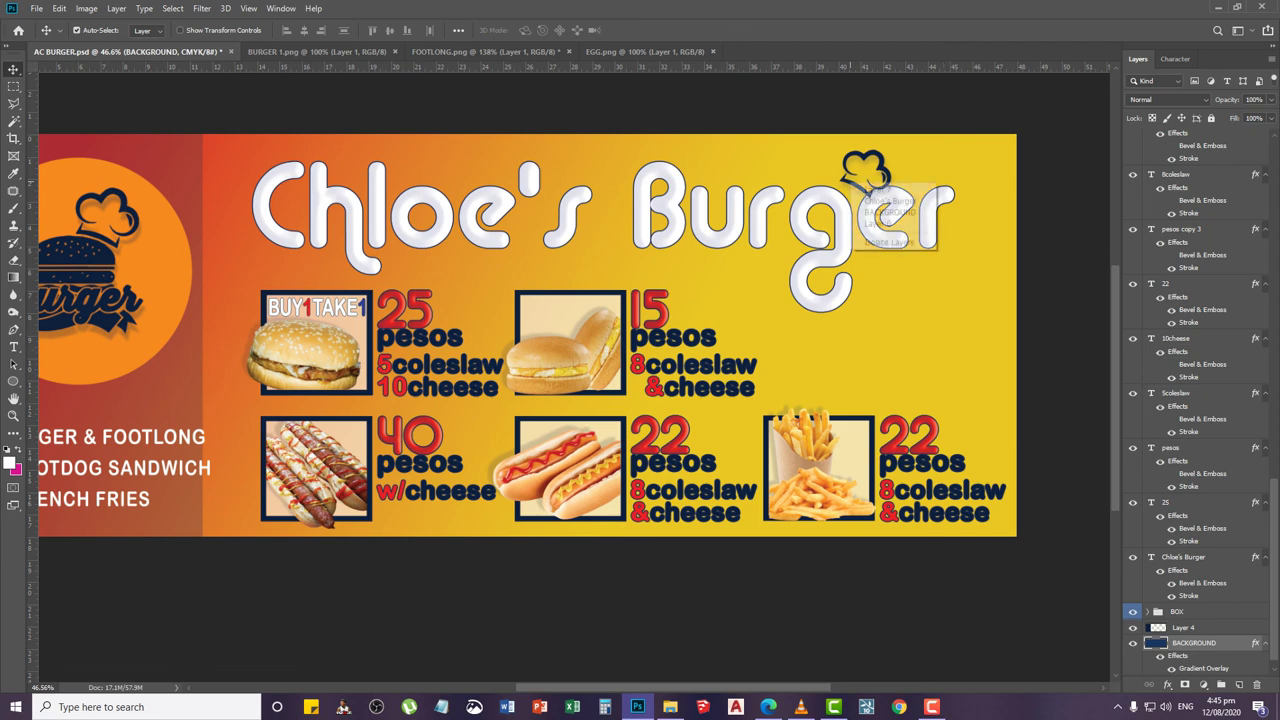
right_click(840, 199)
click(878, 206)
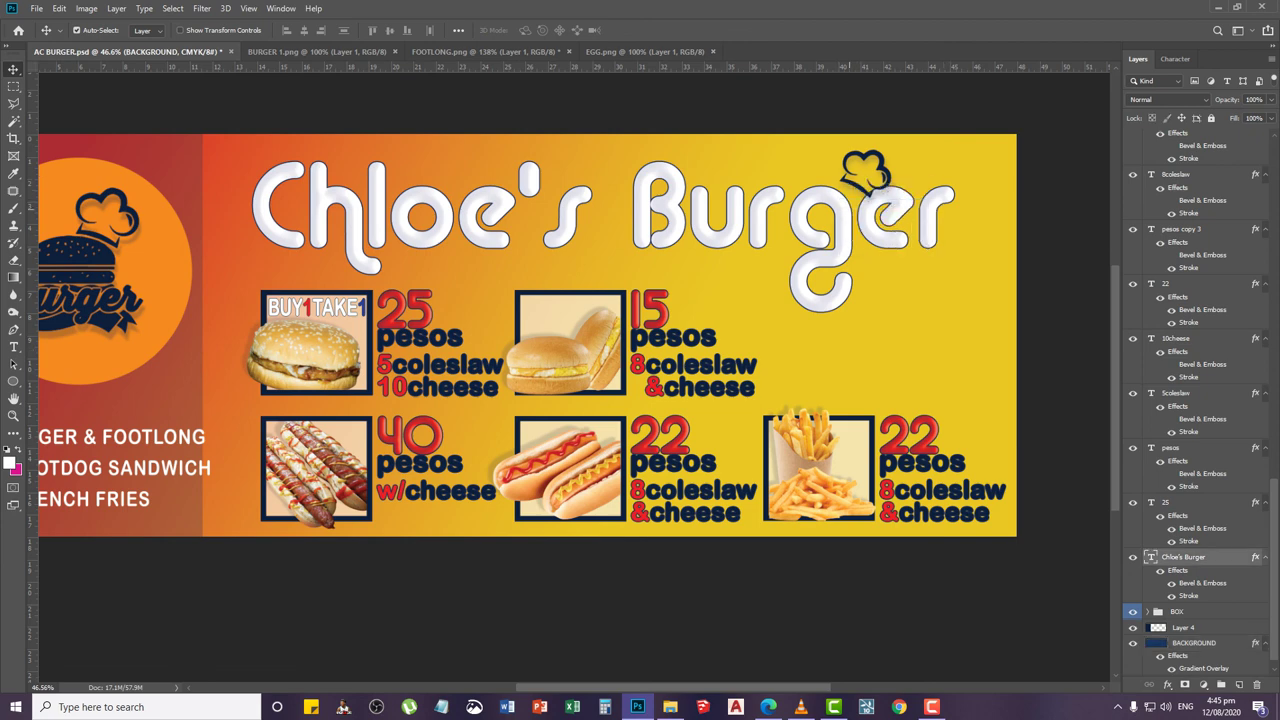
mouse_move(865, 184)
mouse_down()
mouse_move(890, 193)
mouse_move(881, 184)
mouse_up()
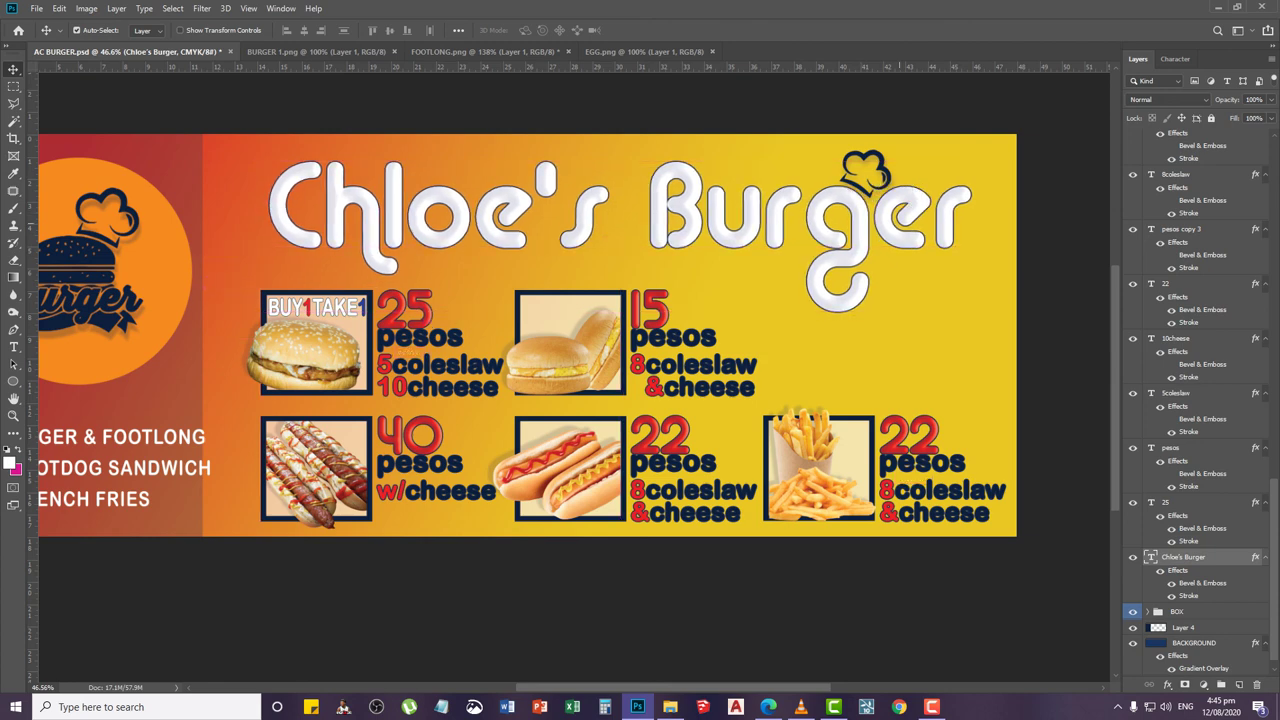
Select Layer 4, the translucent dark panel behind the logo, and nudge it right past the end of the item-list text
right_click(180, 358)
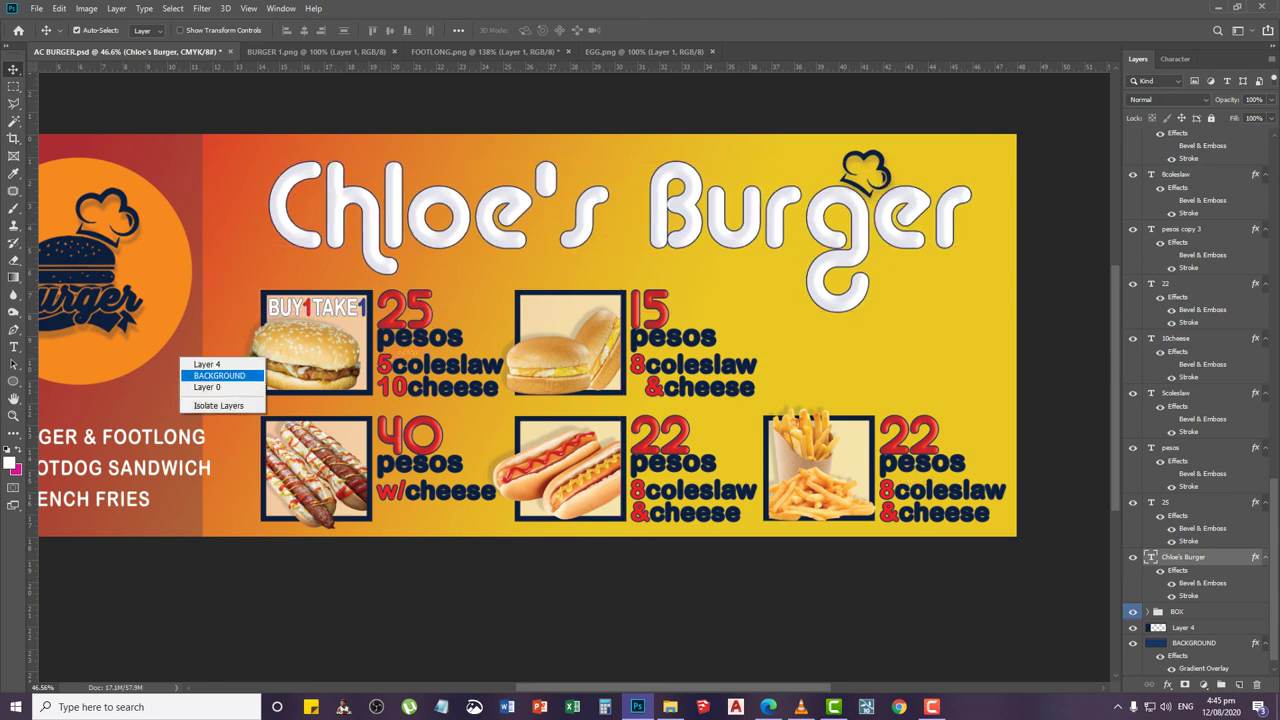
click(207, 364)
scroll(859, 504, down, 2)
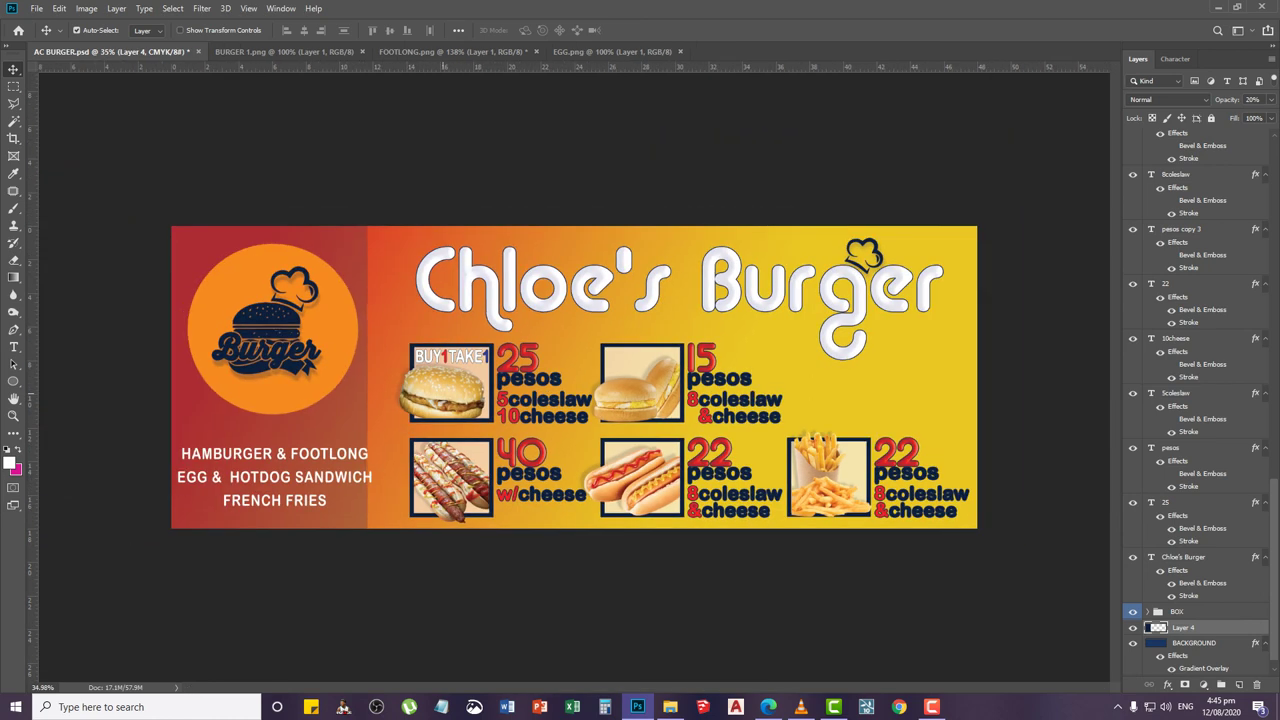
key(Right)
key(Right)
key(Right)
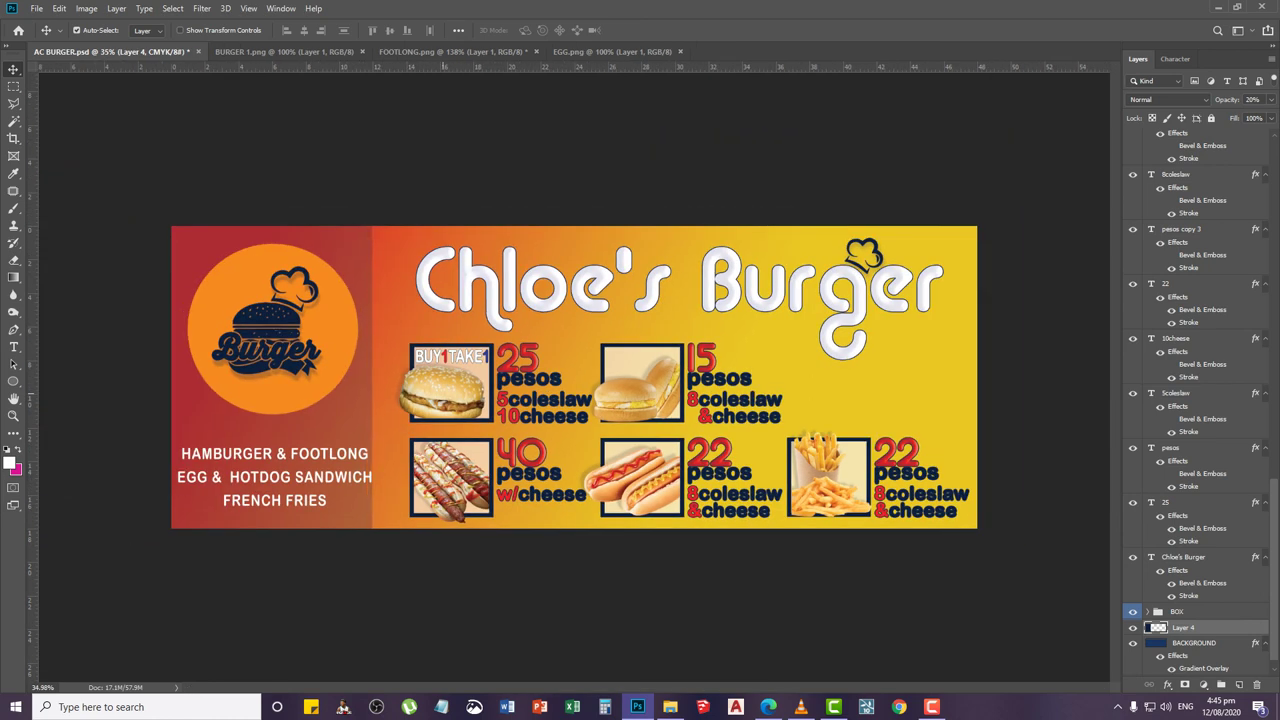
key(Right)
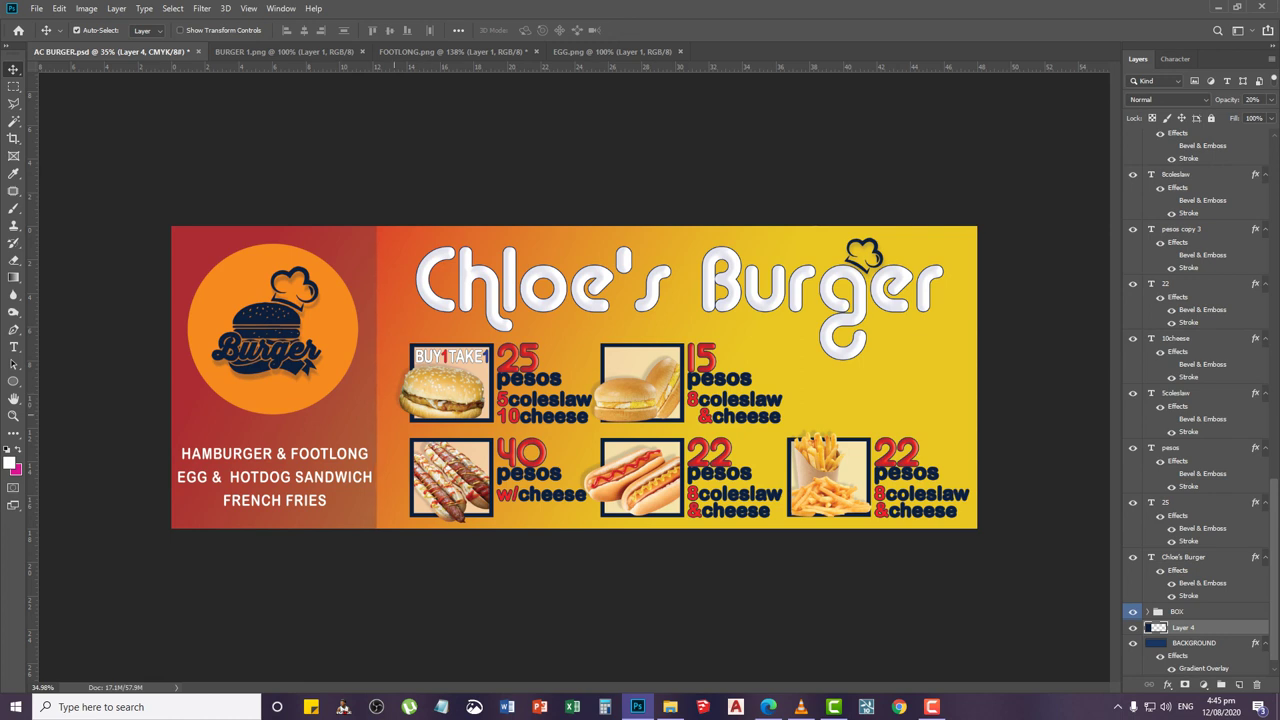
key(Right)
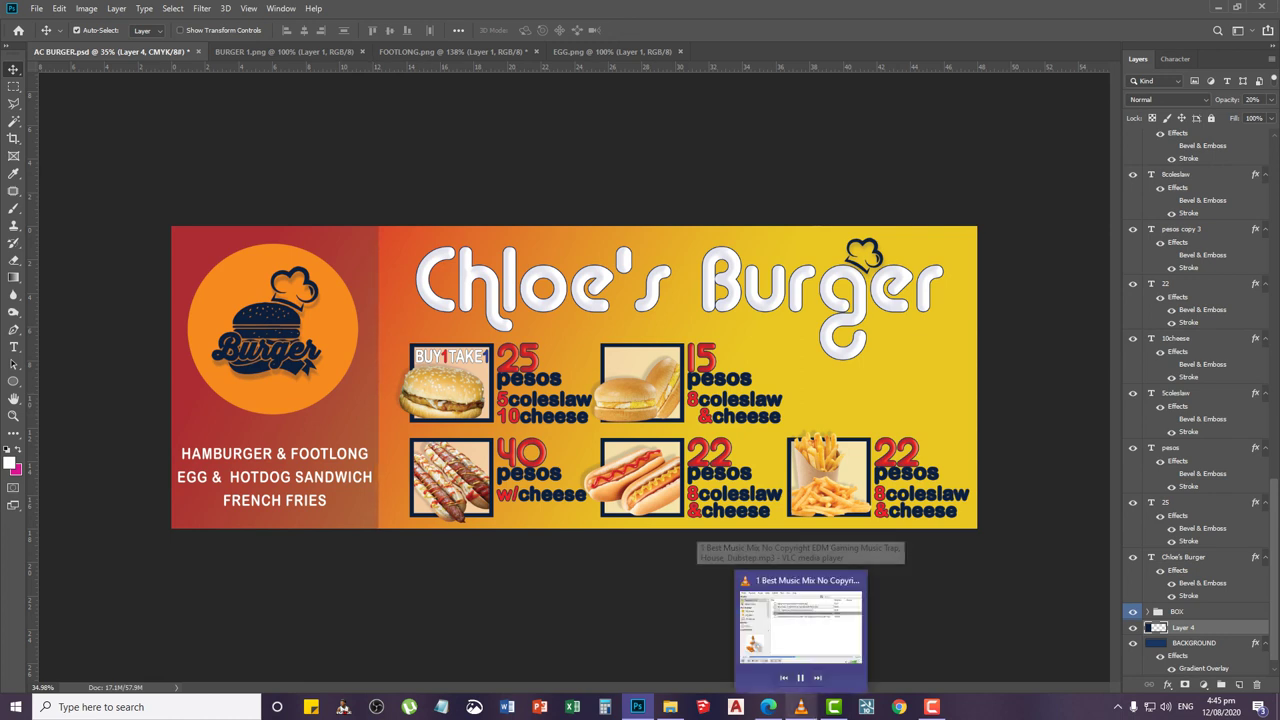
click(800, 620)
click(798, 58)
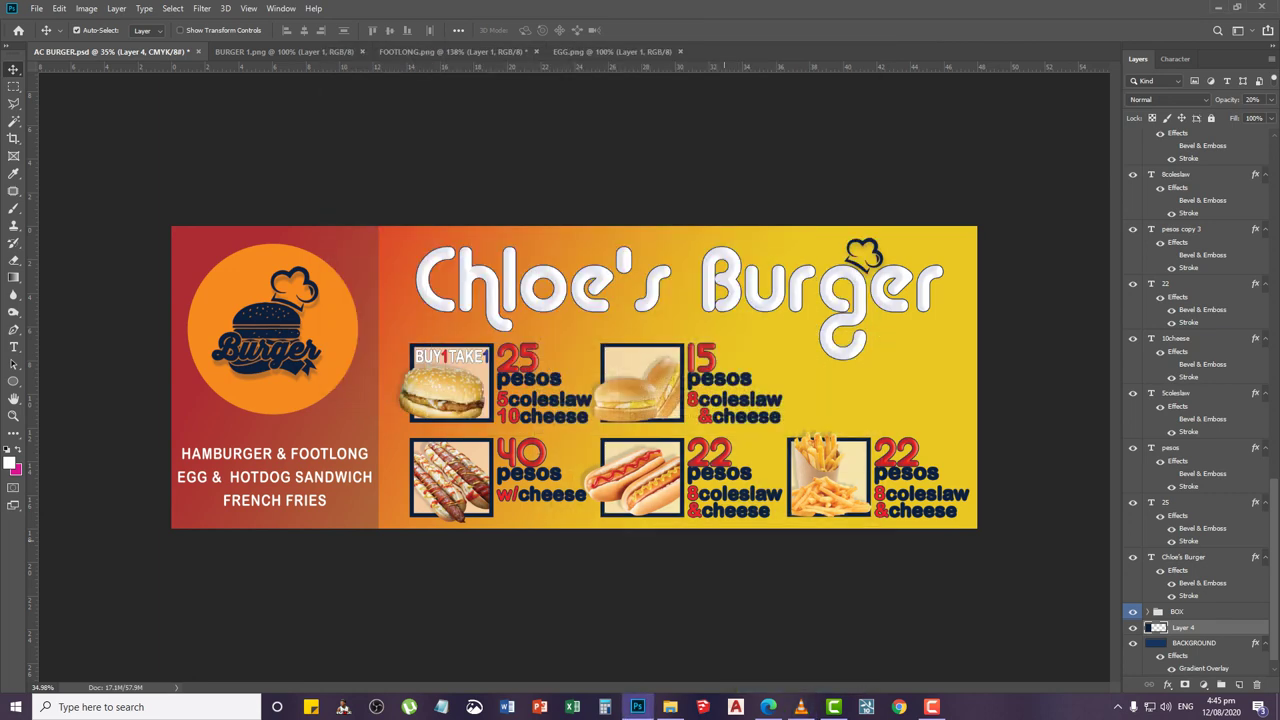
right_click(364, 418)
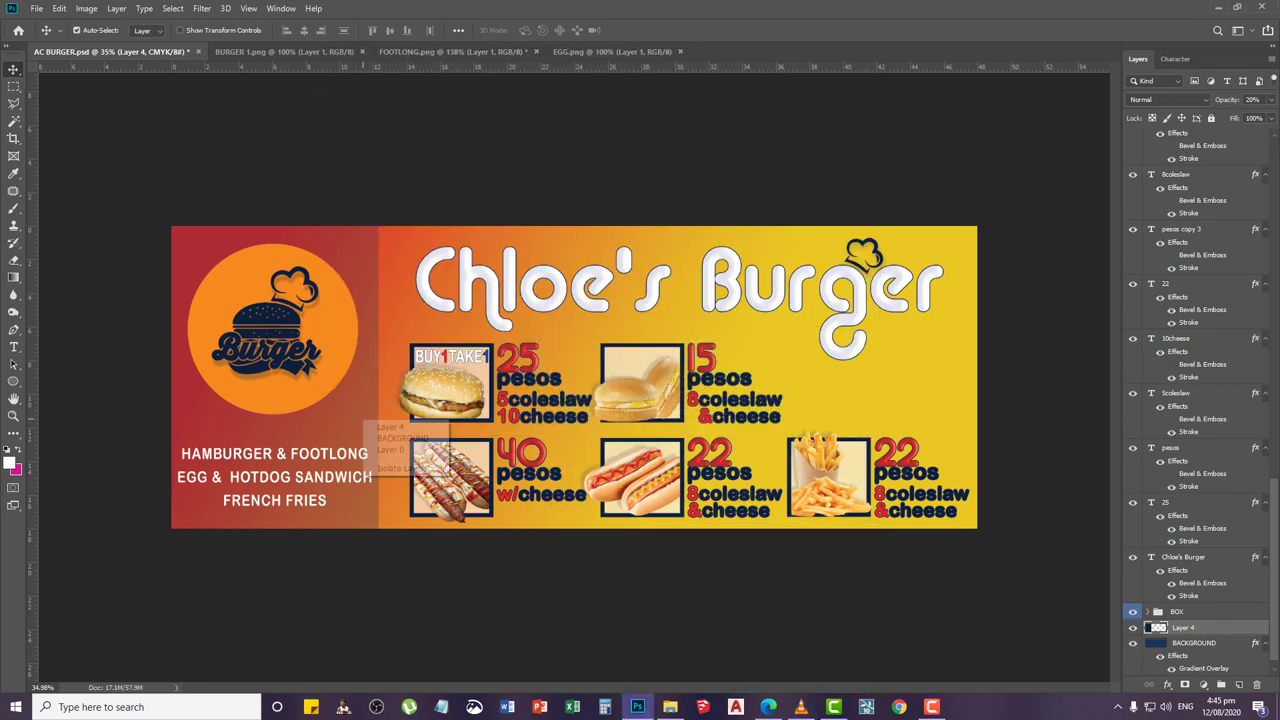
click(388, 427)
right_click(360, 409)
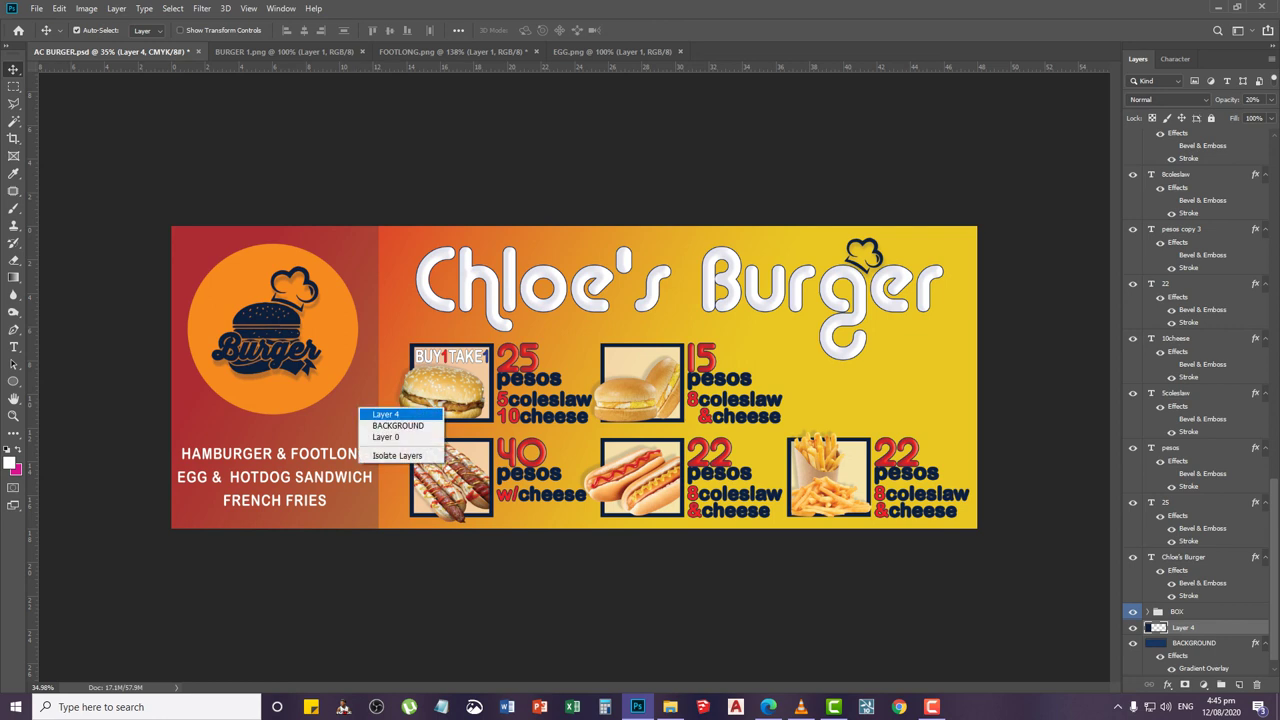
click(379, 415)
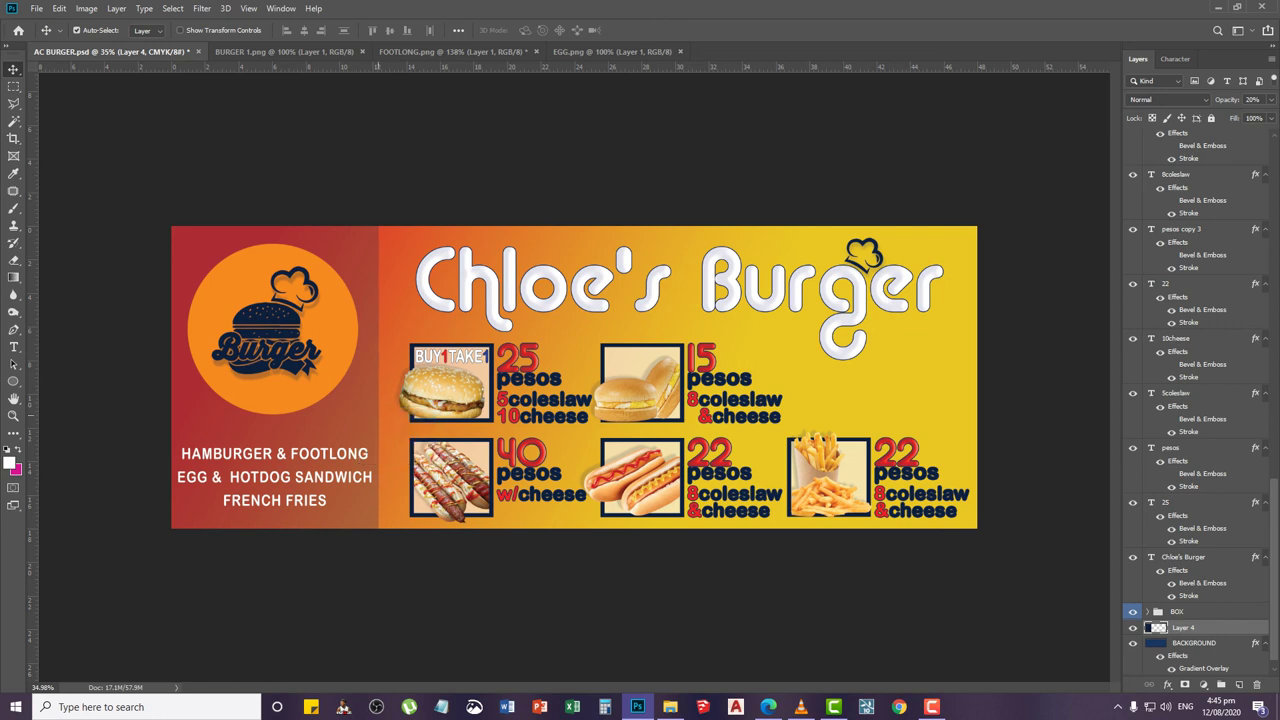
Change the fries price number to 10 and set its character tracking to 15
key(t)
click(895, 452)
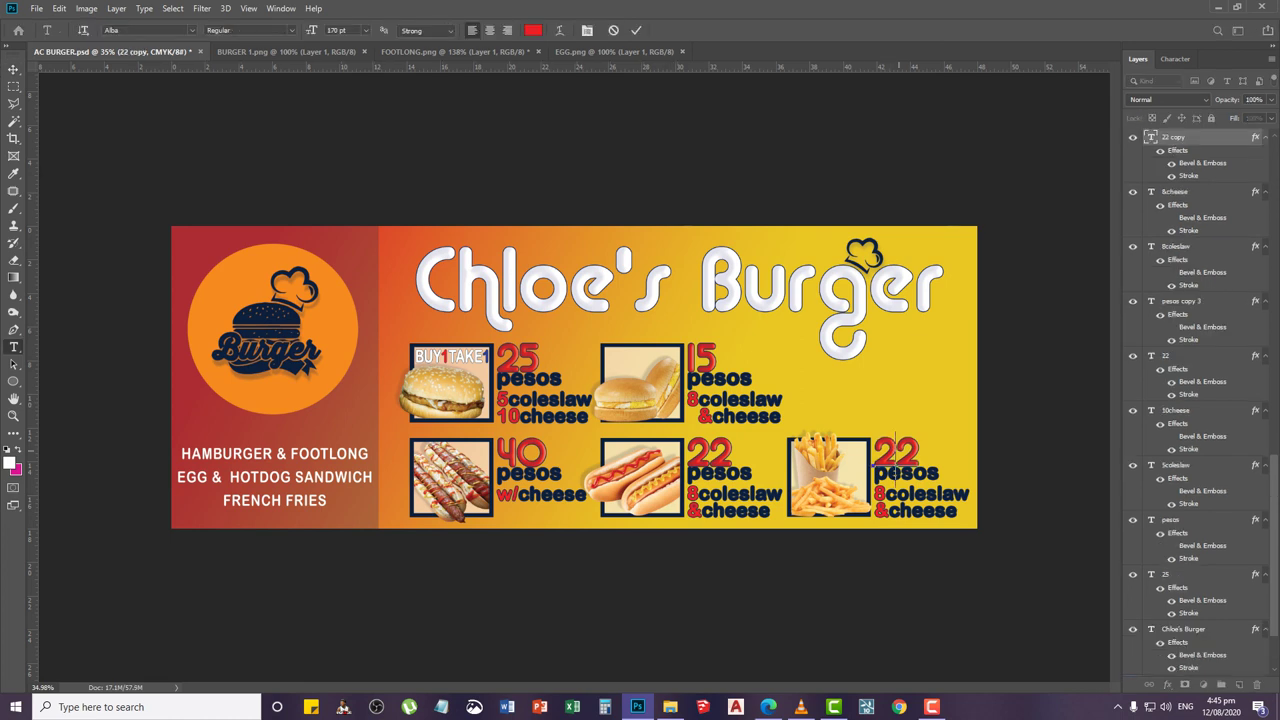
drag(918, 451, 873, 451)
text(10)
click(1175, 59)
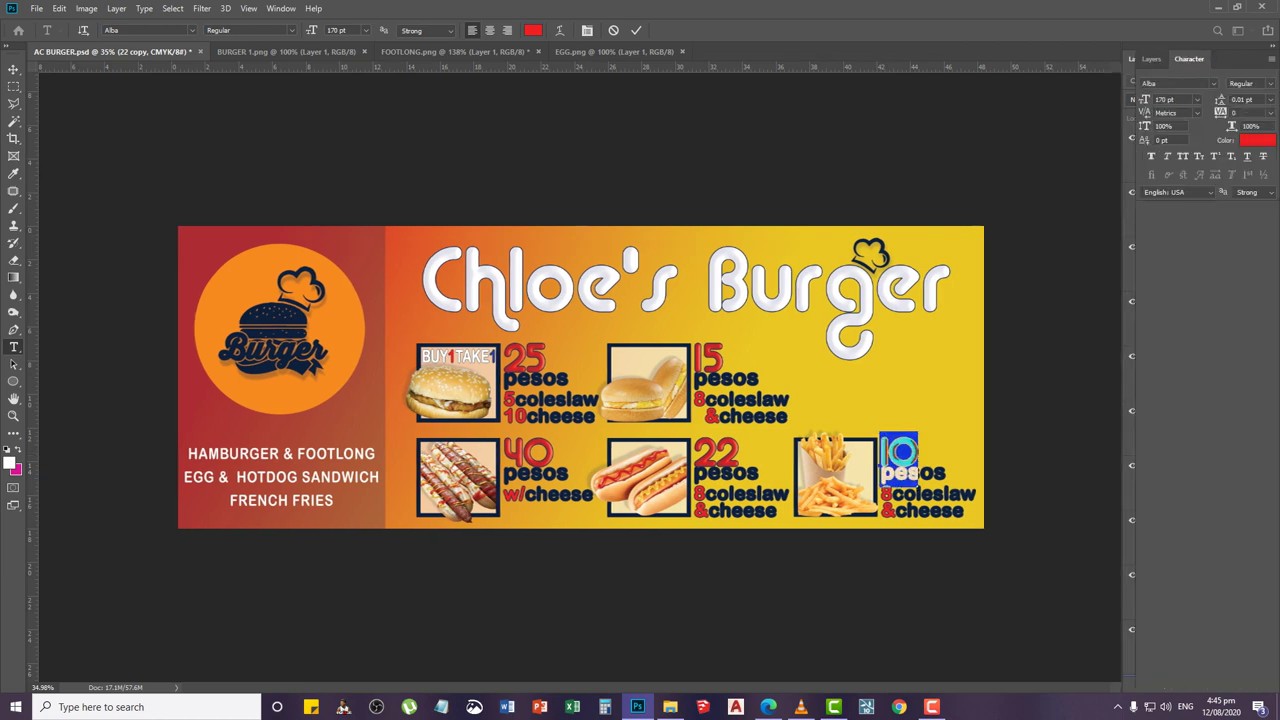
text(15)
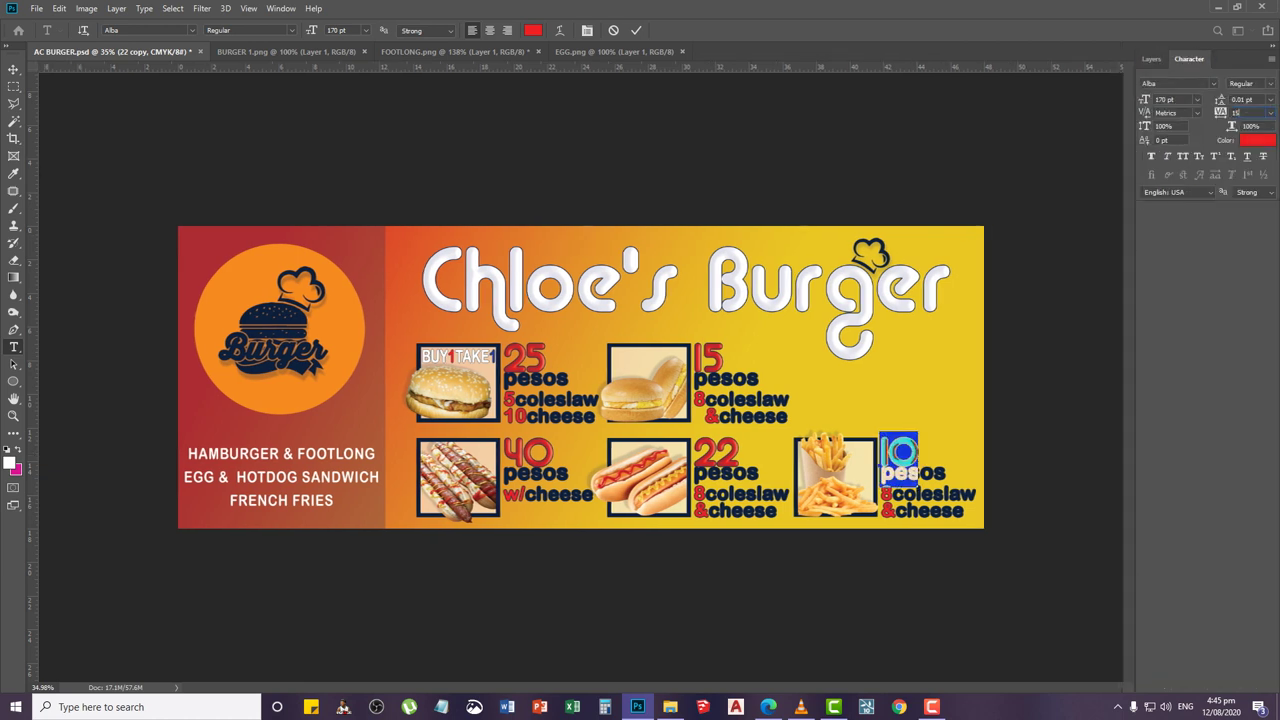
click(13, 69)
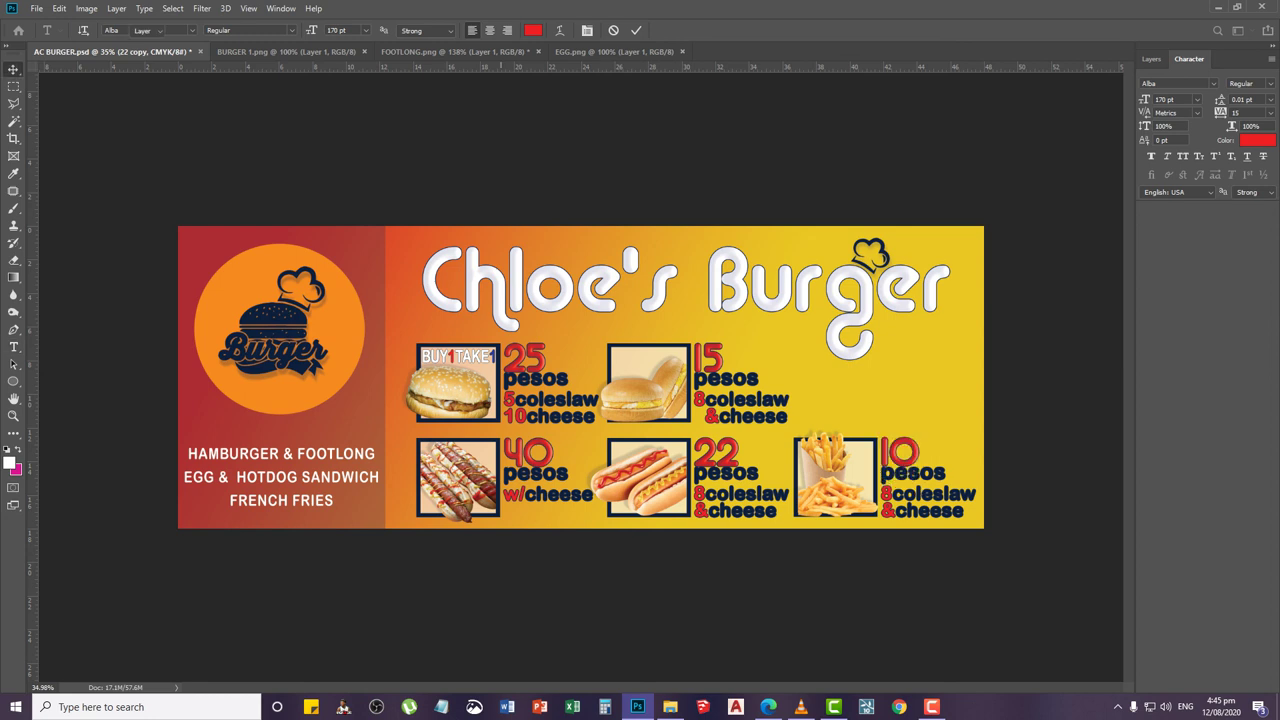
Replace the 8coleslaw line in the fries price block with w/dip
key(t)
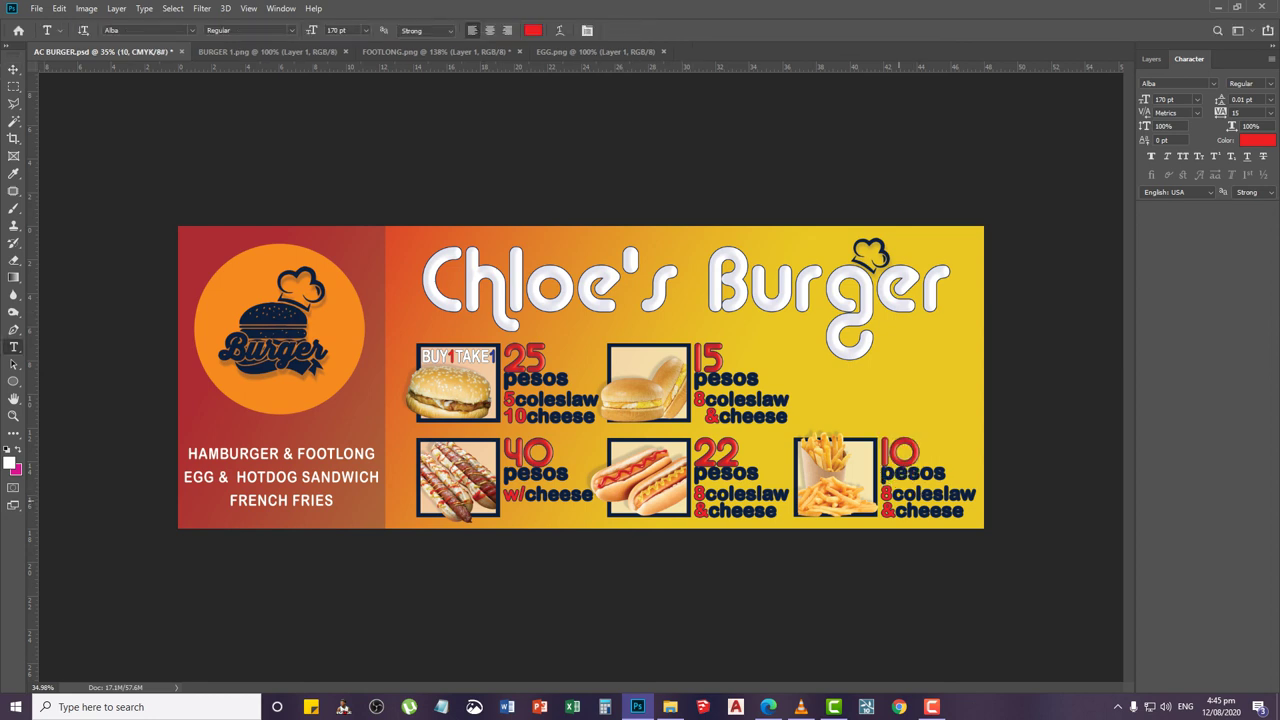
click(915, 511)
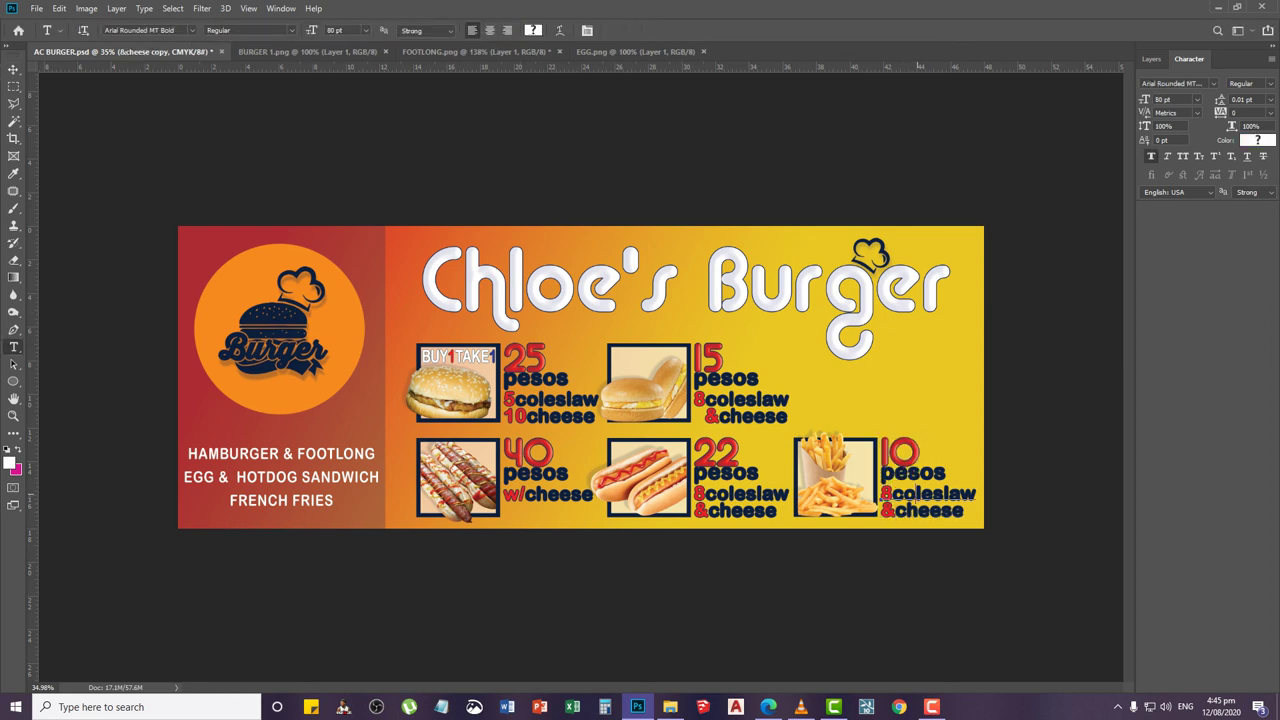
double_click(900, 494)
text(w/)
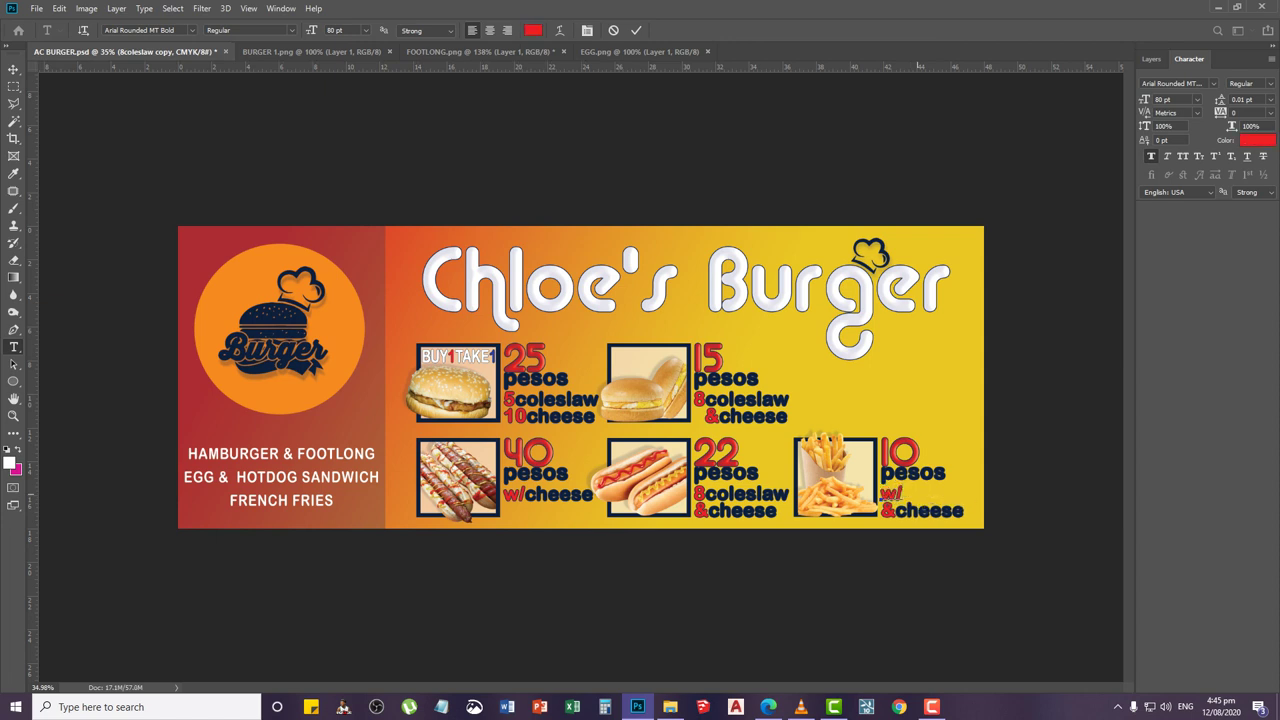
text(dip)
Recolour the word dip in the fries add-on line to navy 0d1f3a, sampled from the pesos text, and commit the text
key(shift+Left)
key(shift+Left)
key(shift+Left)
click(1250, 141)
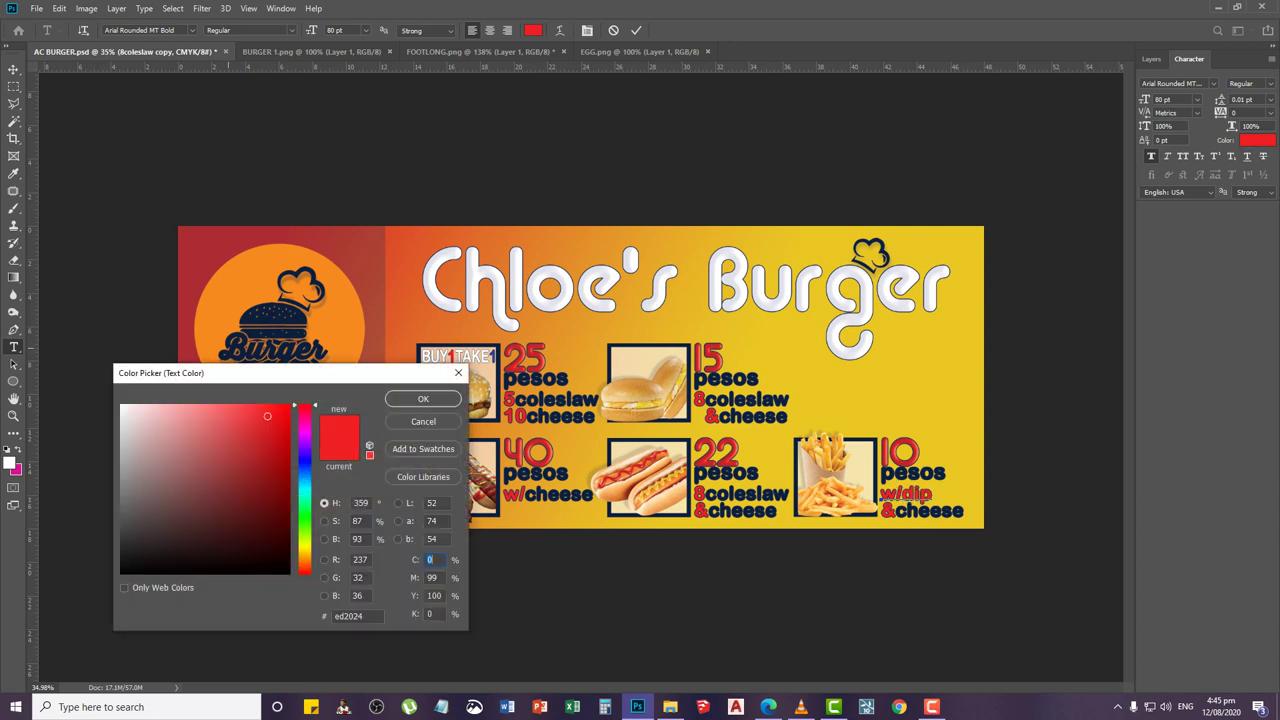
click(912, 473)
click(423, 399)
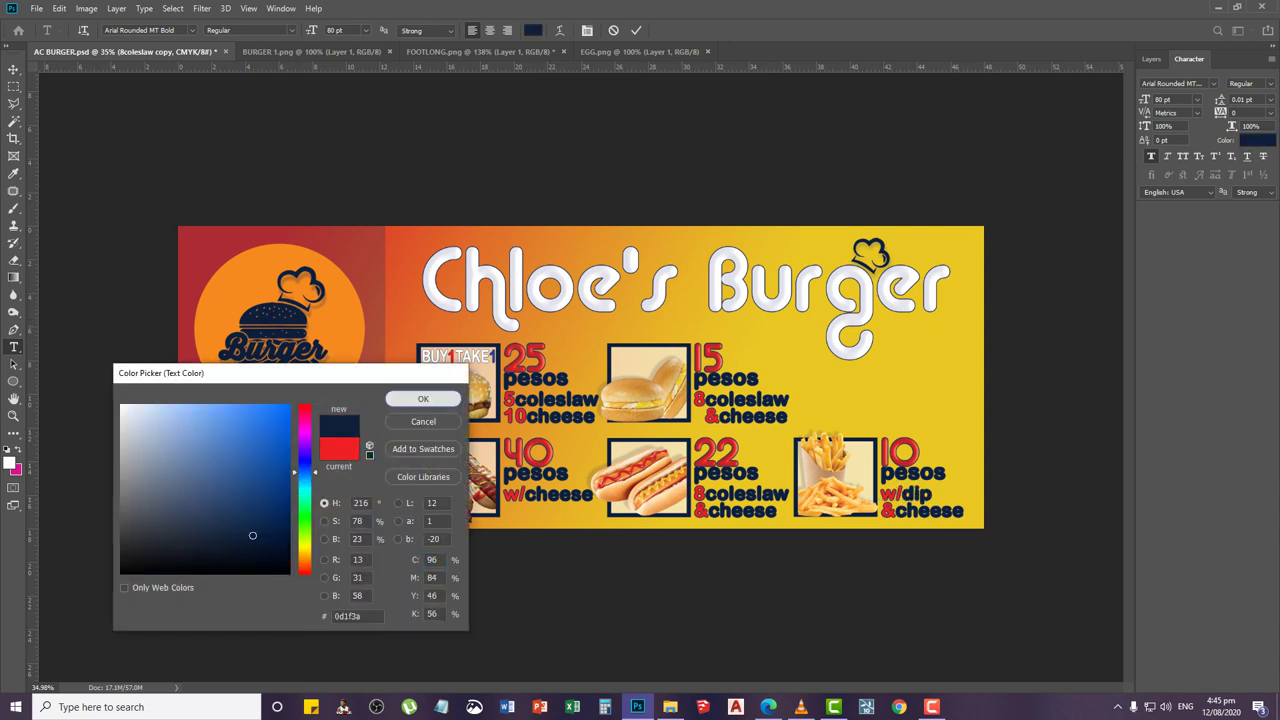
click(14, 69)
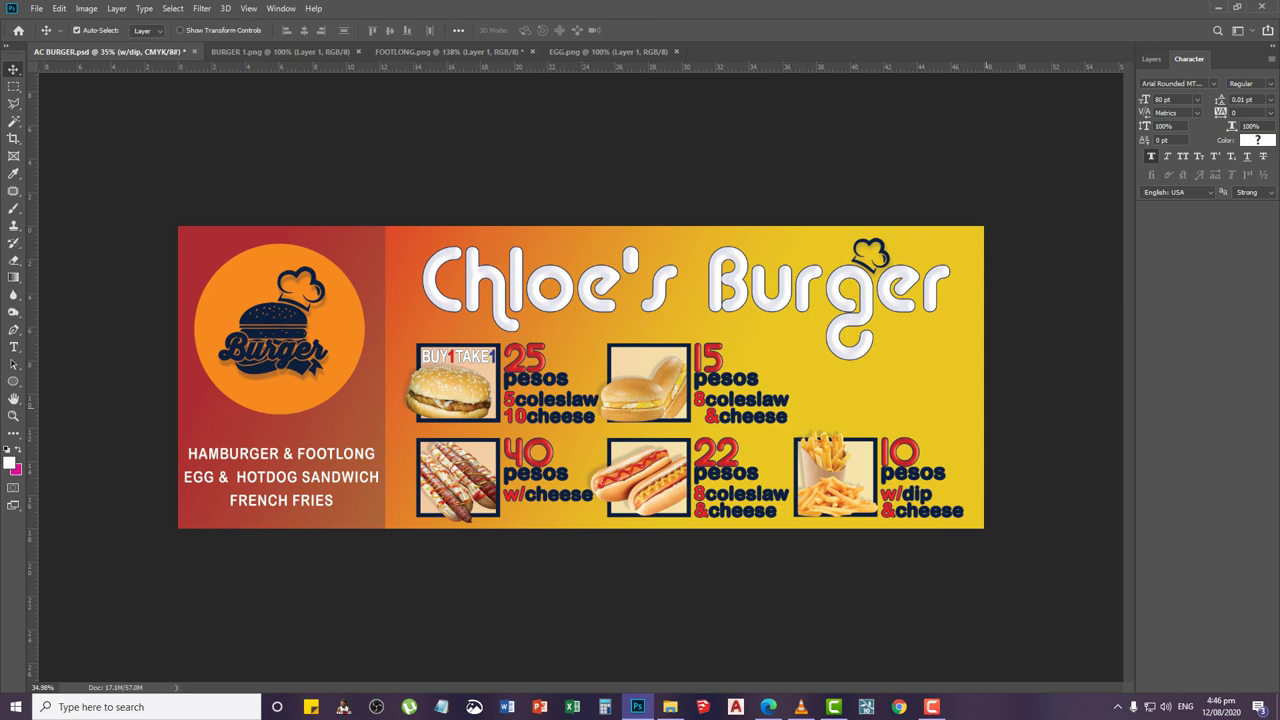
Replace the &cheese line in the fries price block with cheese,bbq
click(940, 513)
key(ctrl+a)
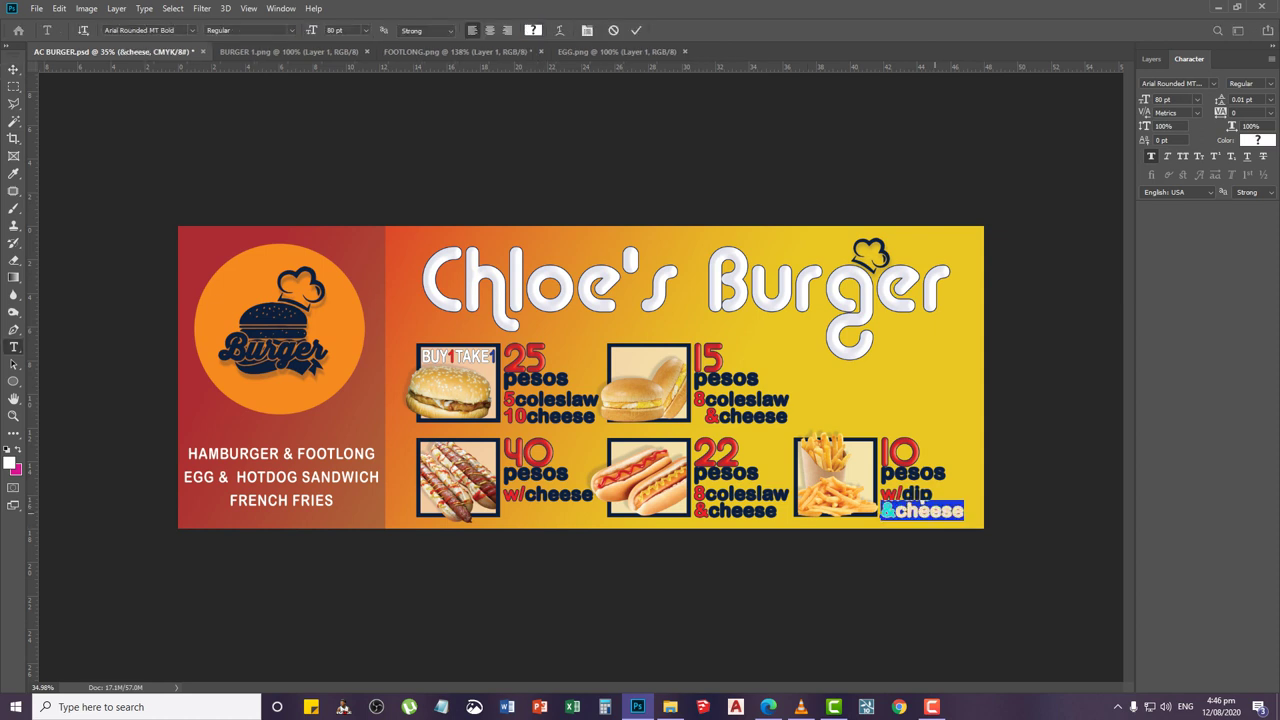
text(chee)
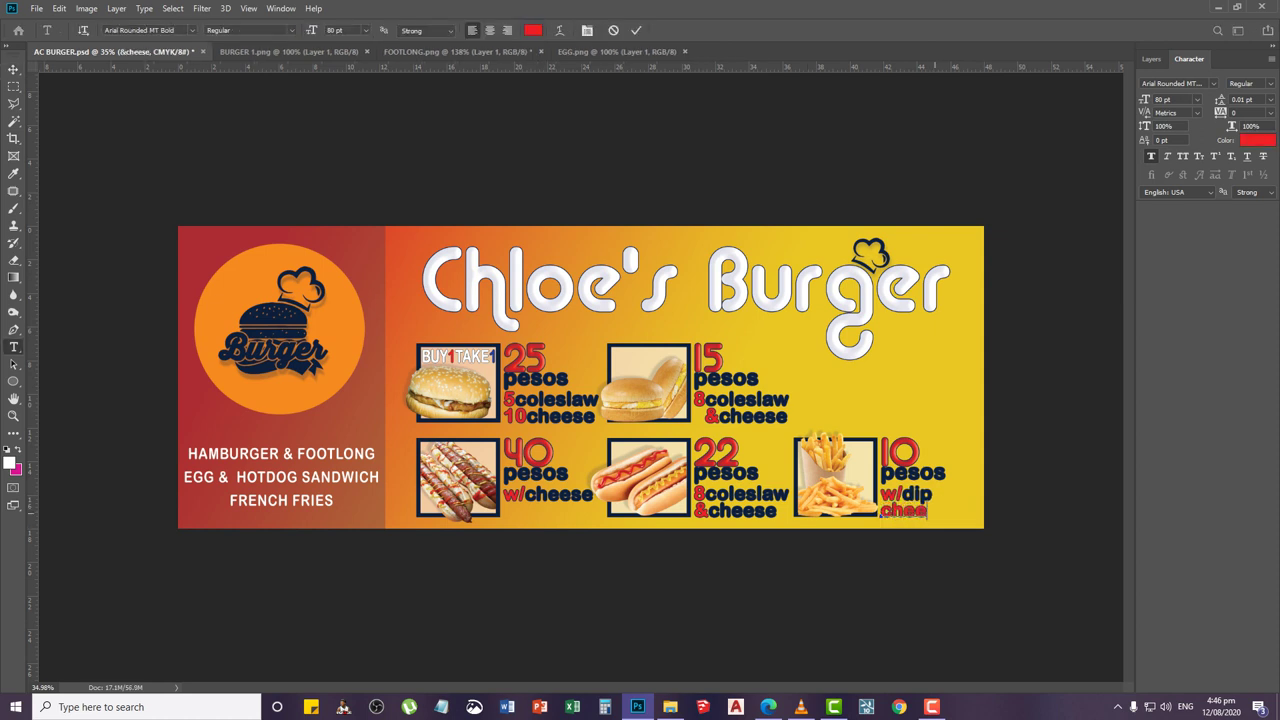
text(se)
text(,bbq)
click(13, 70)
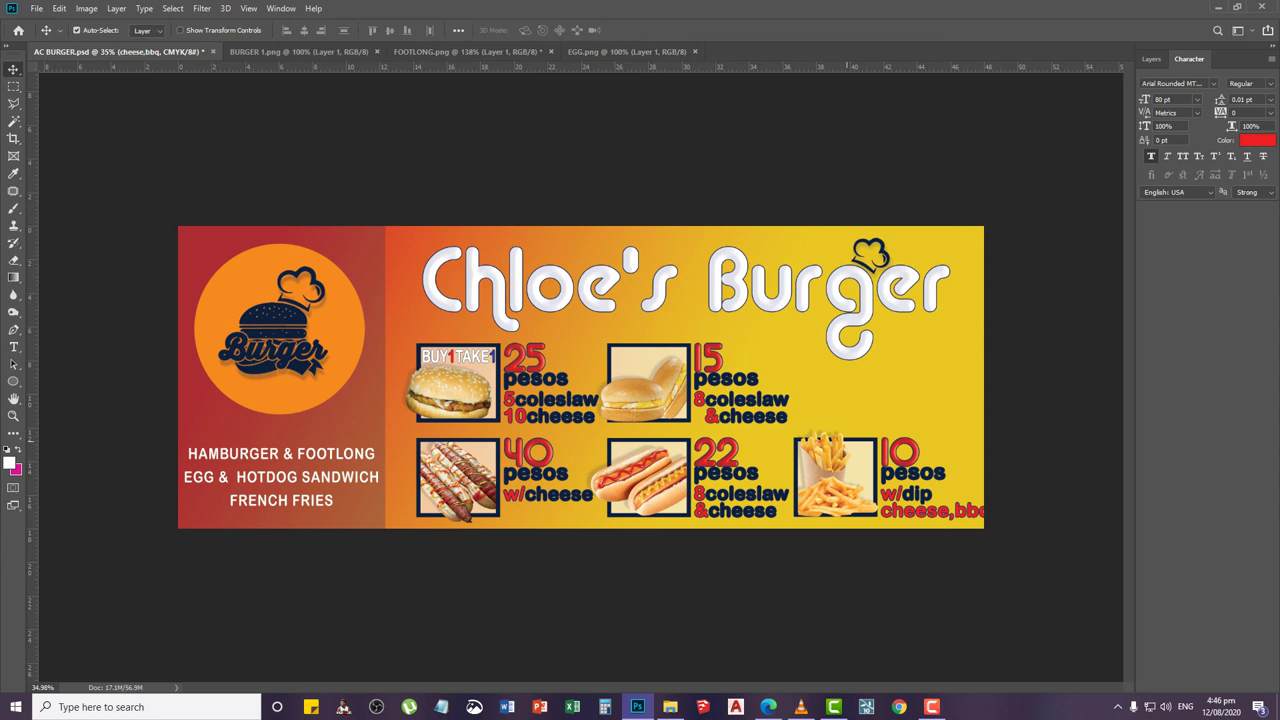
Set the font size of the cheese,bbq line to 50 pt and commit the text
key(t)
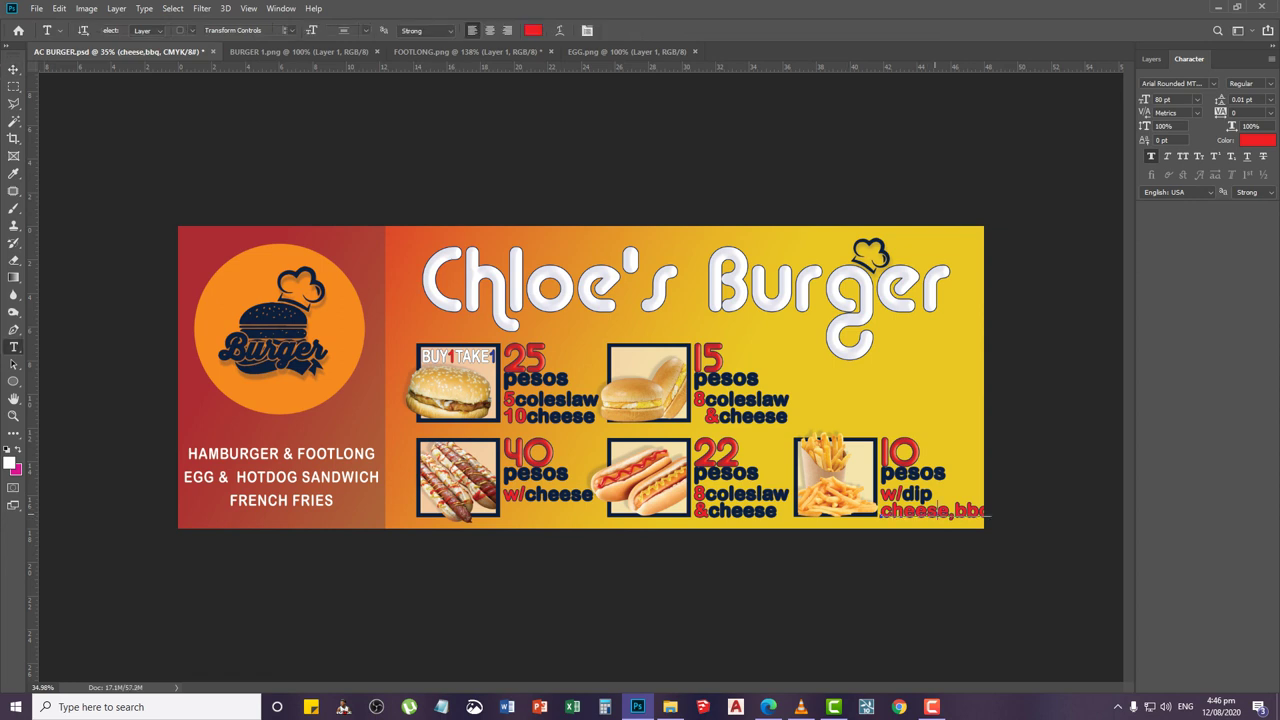
key(Return)
drag(1173, 100, 1152, 100)
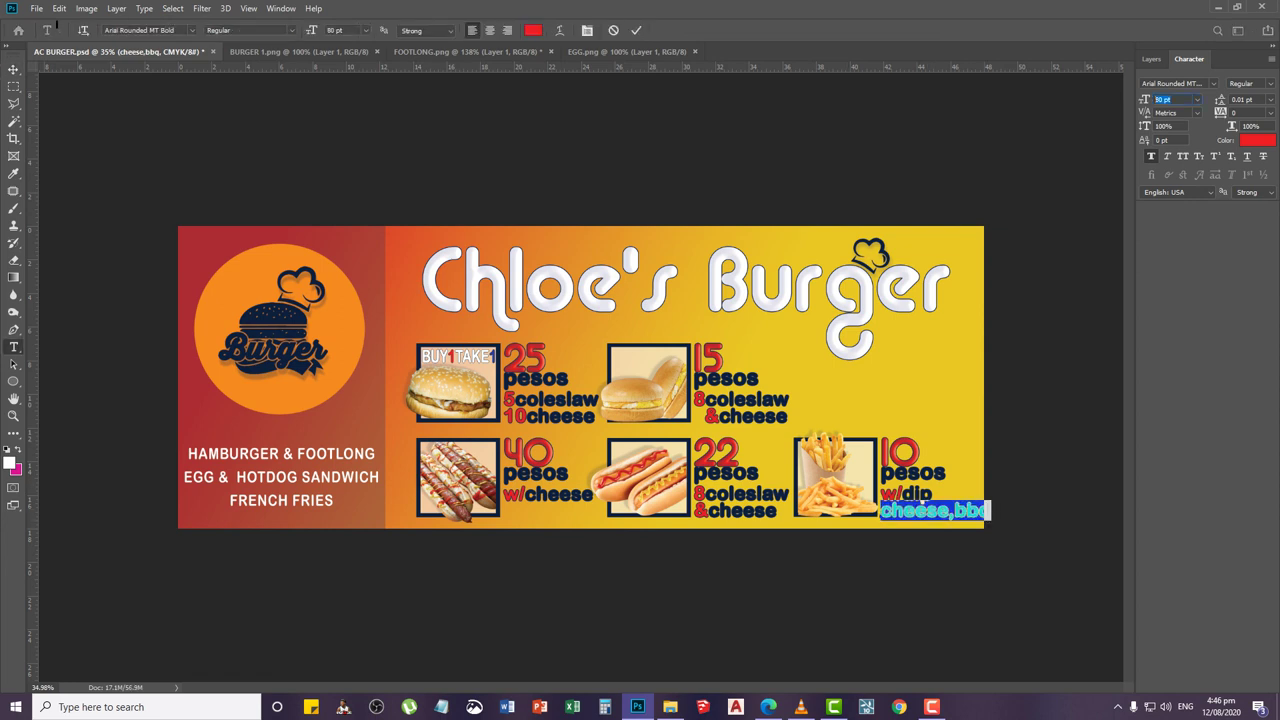
text(50)
key(Return)
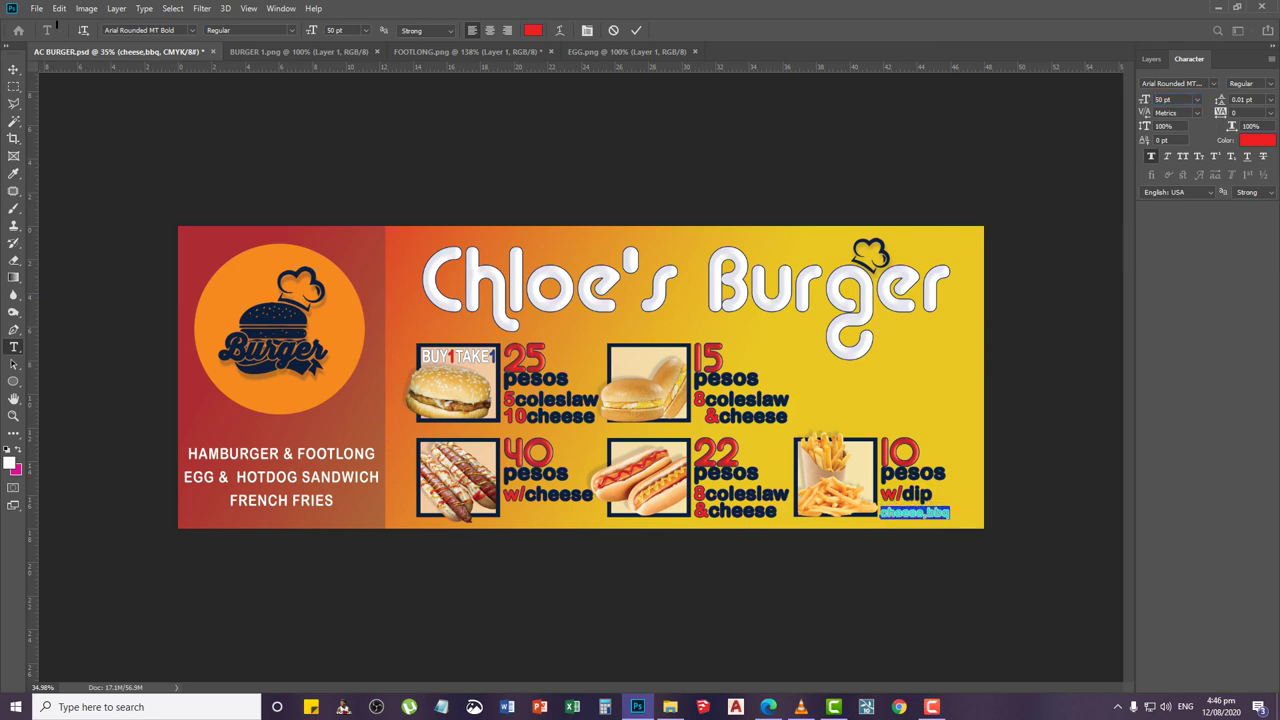
key(ctrl+Return)
key(v)
Select the w/dip text layer and nudge it slightly up towards the pesos text
scroll(806, 467, up, 5)
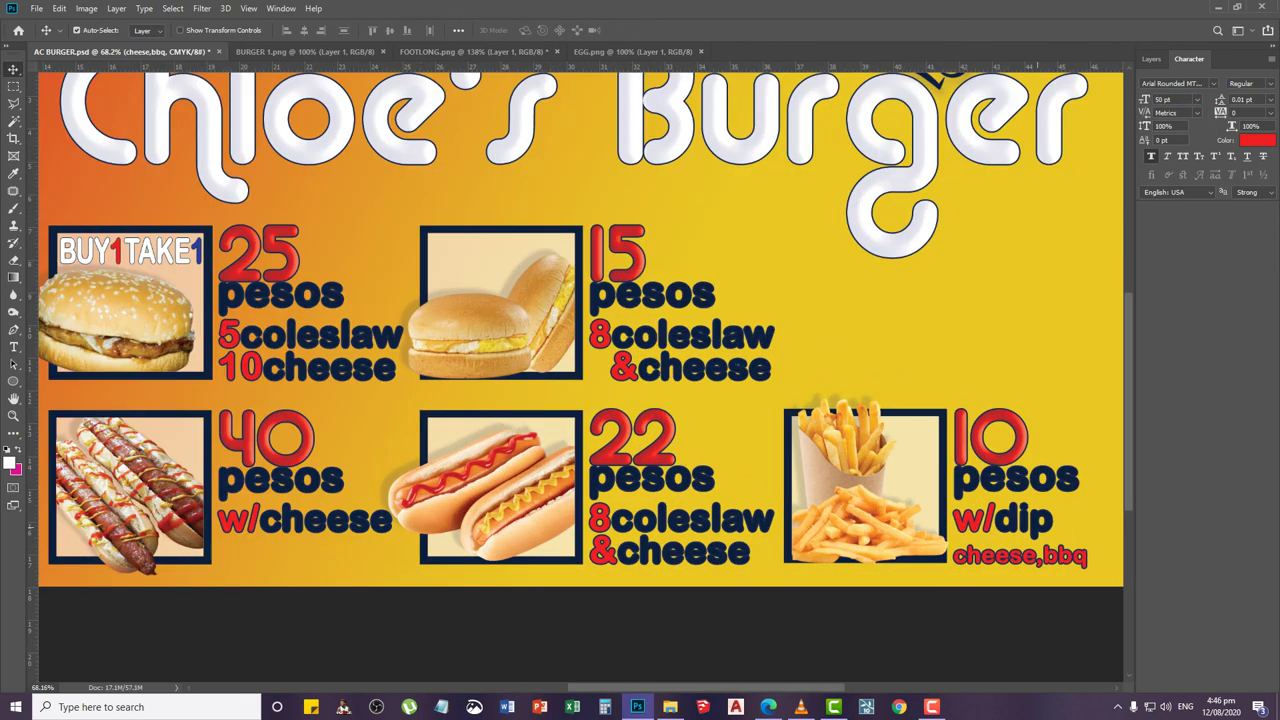
right_click(1037, 527)
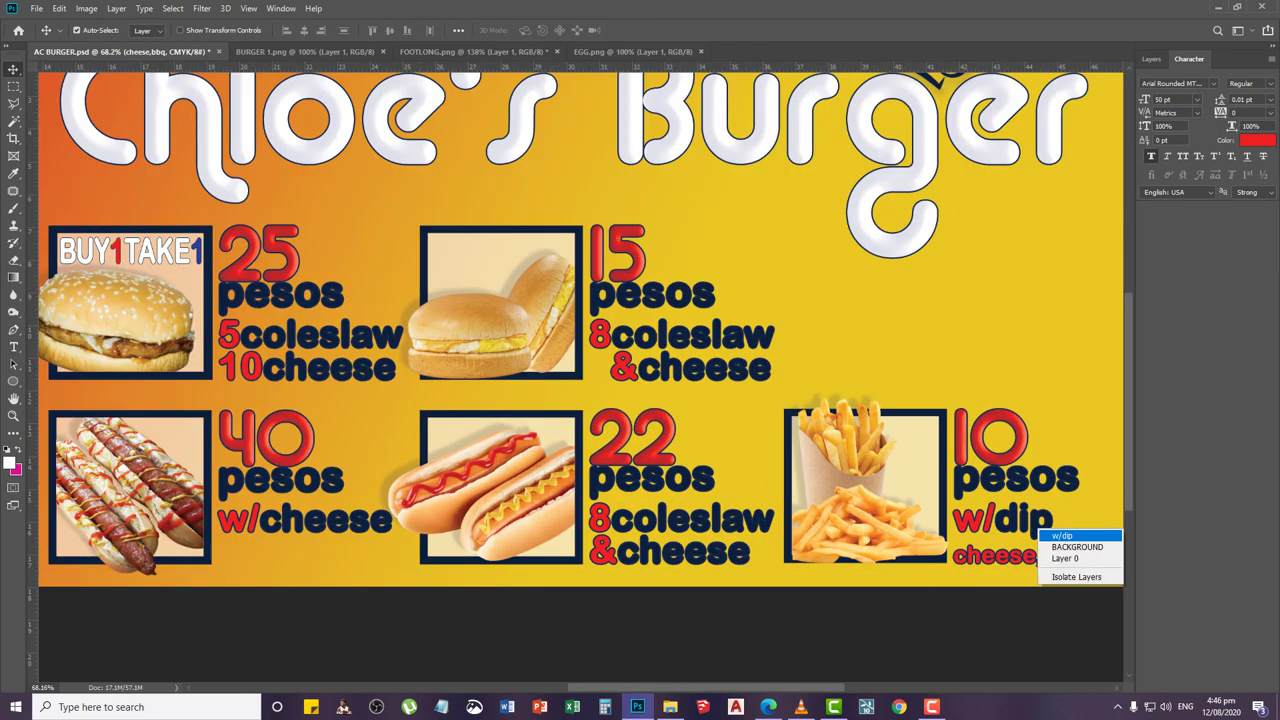
click(1044, 537)
key(Up)
key(Up)
key(Up)
key(Up)
key(Up)
key(Up)
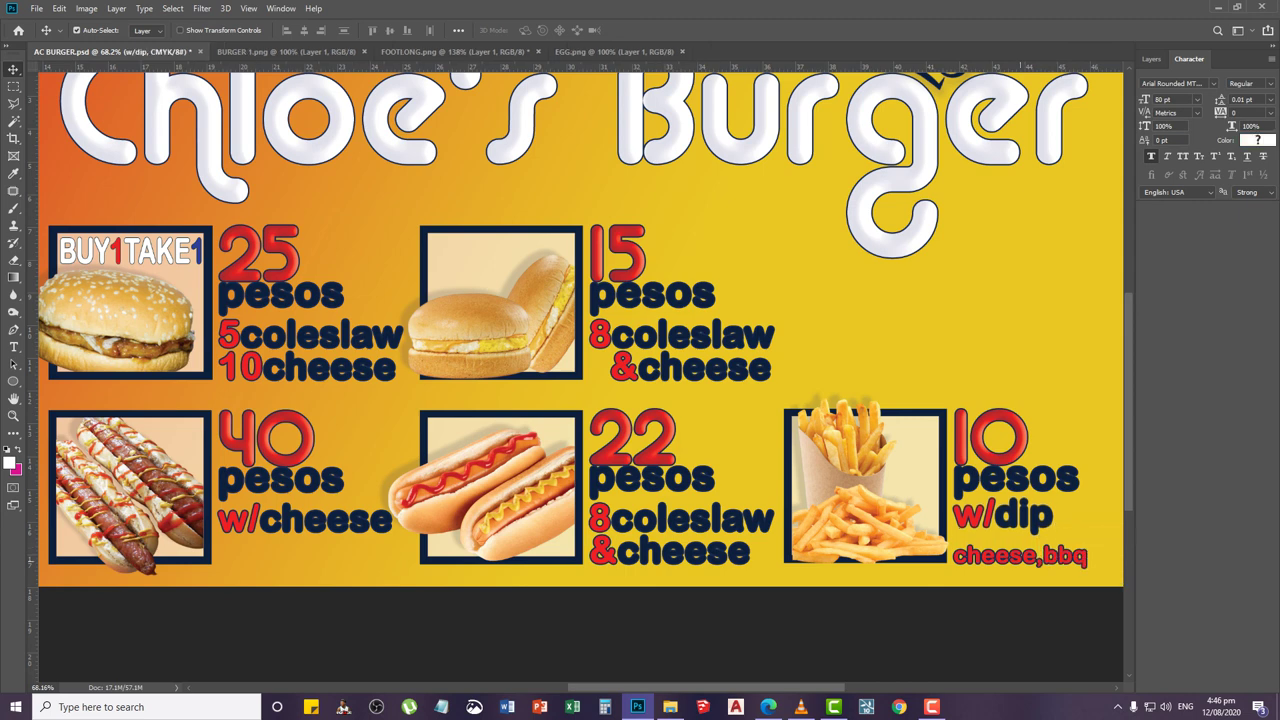
Select the cheese,bbq text layer and nudge it up close beneath the w/dip line
right_click(1022, 560)
click(1050, 567)
key(Up)
key(Up)
key(Up)
key(Up)
key(Up)
key(Up)
key(Up)
key(Up)
key(Up)
key(Up)
key(Up)
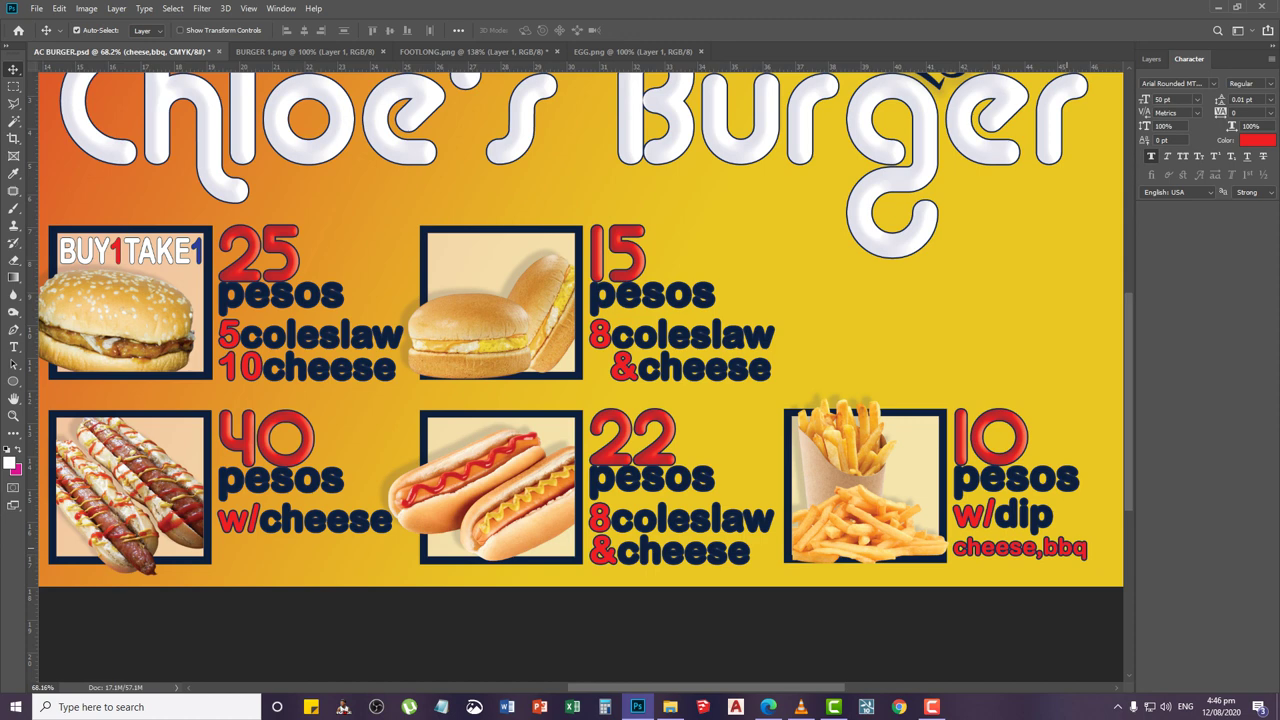
Add a second line reading sour garlic under cheese,bbq and set the text's leading to 50 pt
key(t)
click(1086, 548)
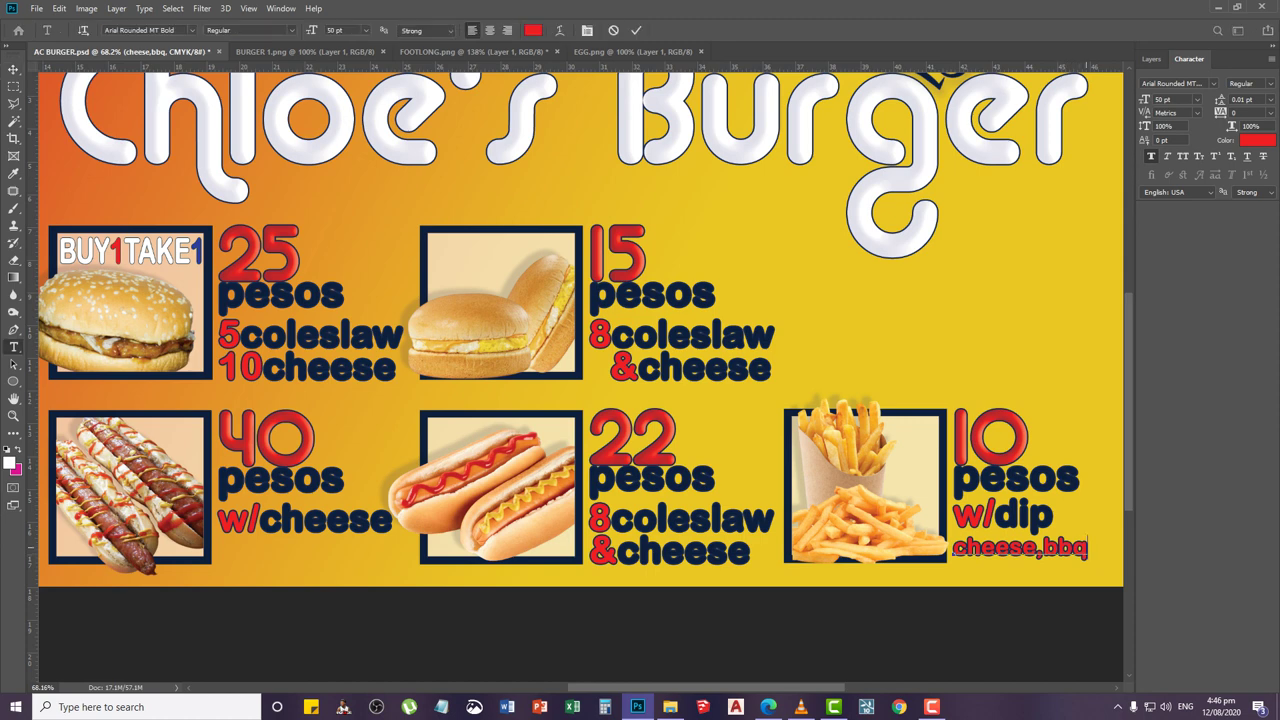
key(Return)
text(sour)
key(ctrl+a)
click(1220, 99)
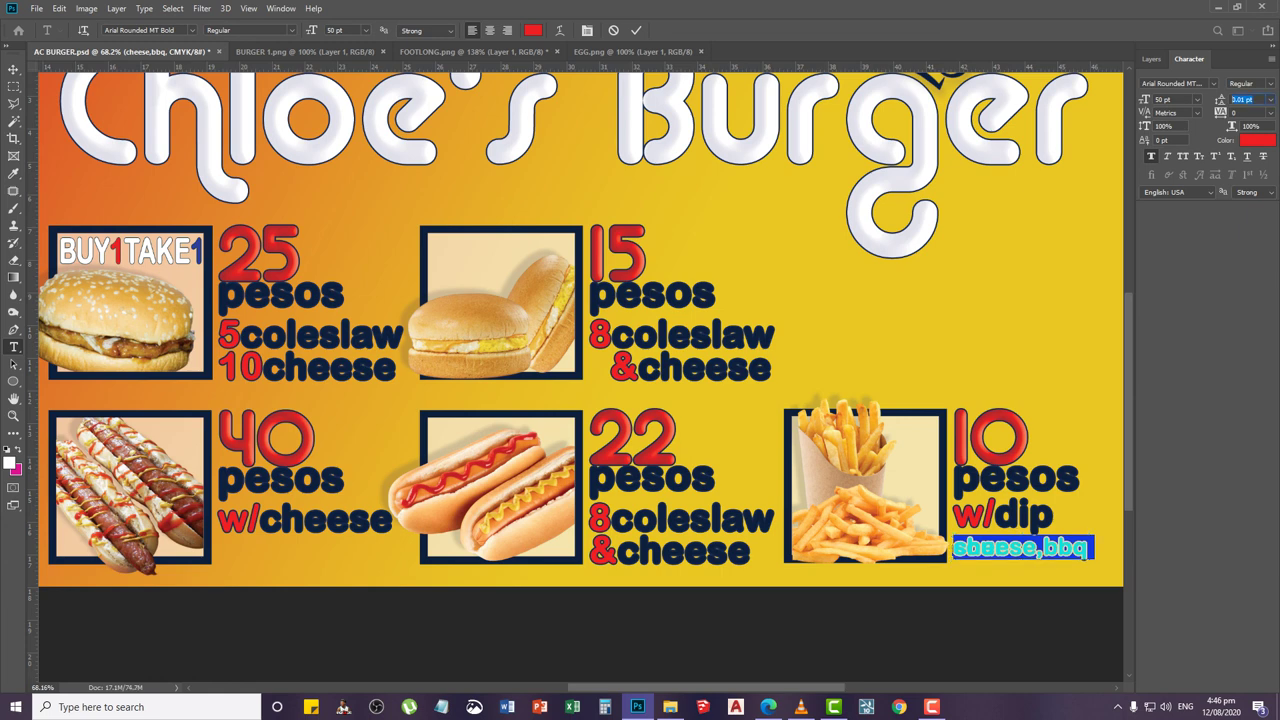
text(50)
key(Return)
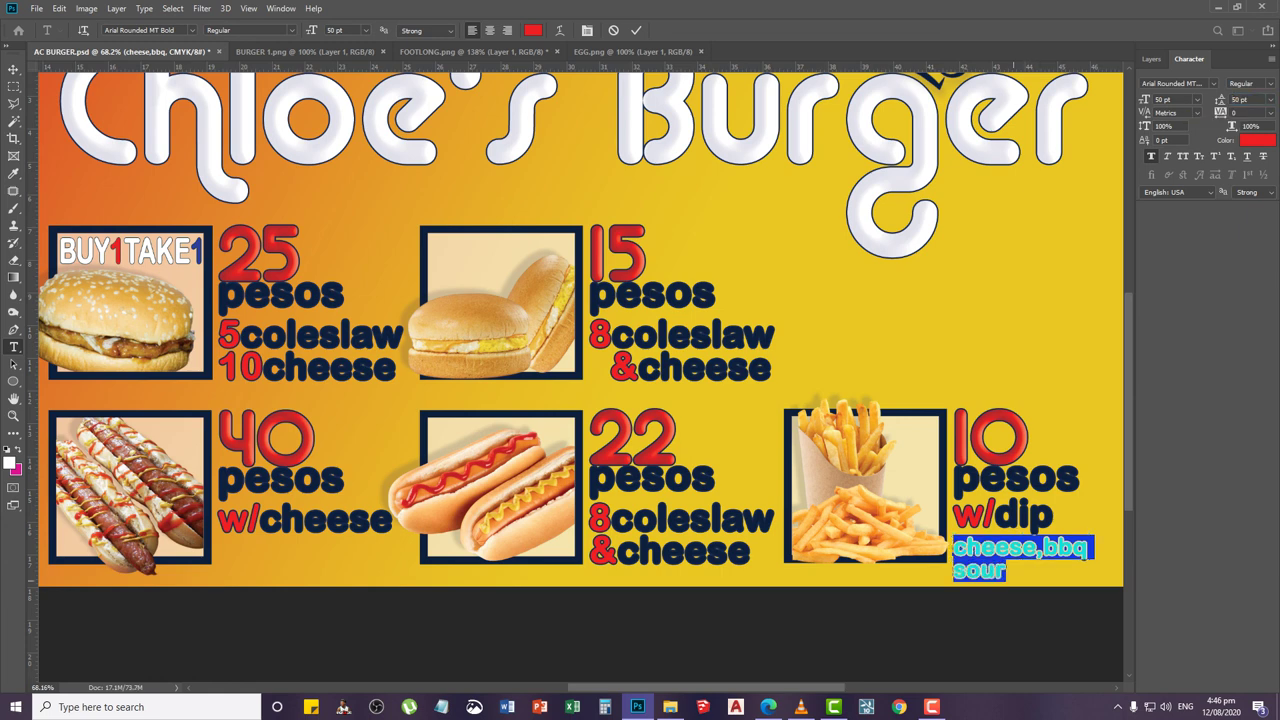
click(1021, 575)
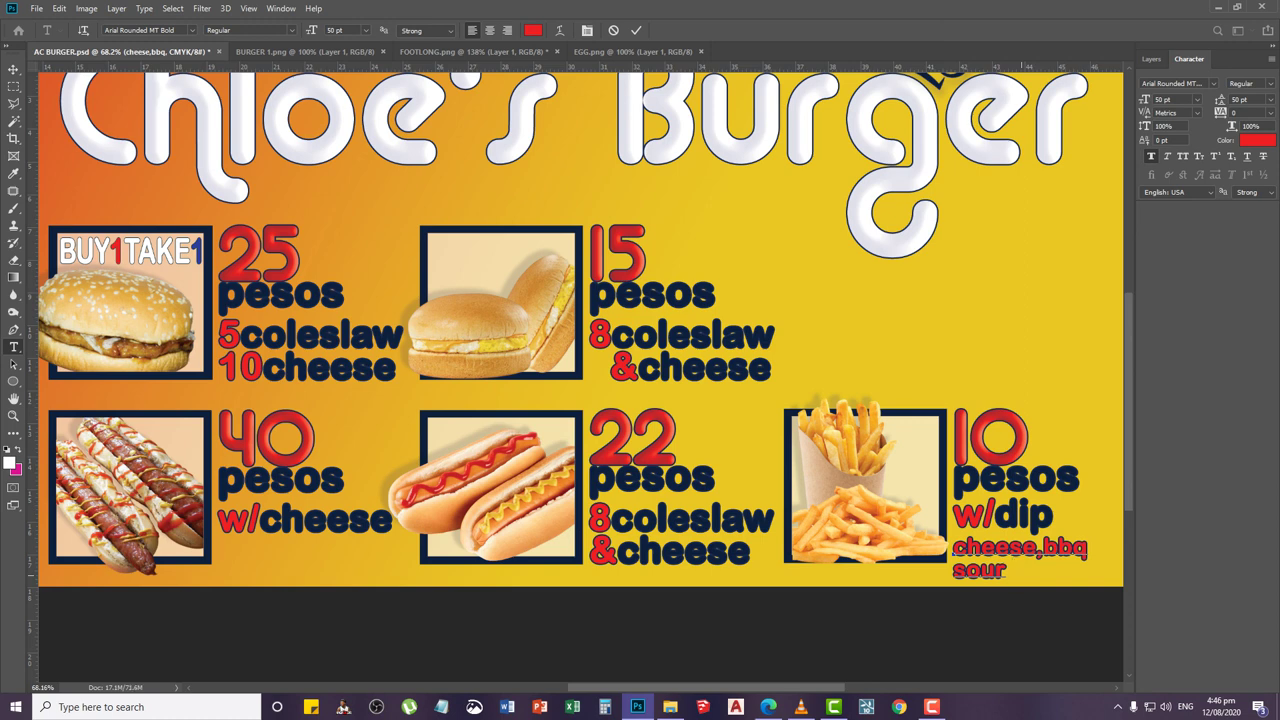
text(garlic)
click(14, 69)
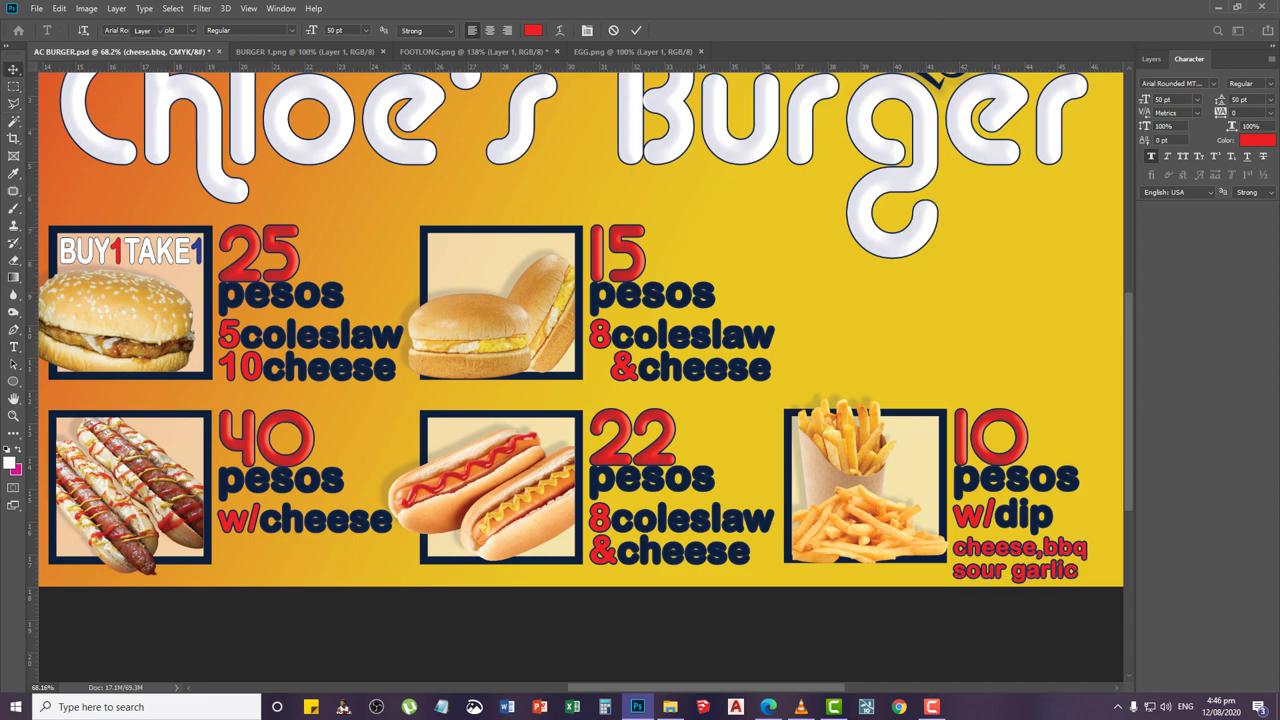
key(ctrl+0)
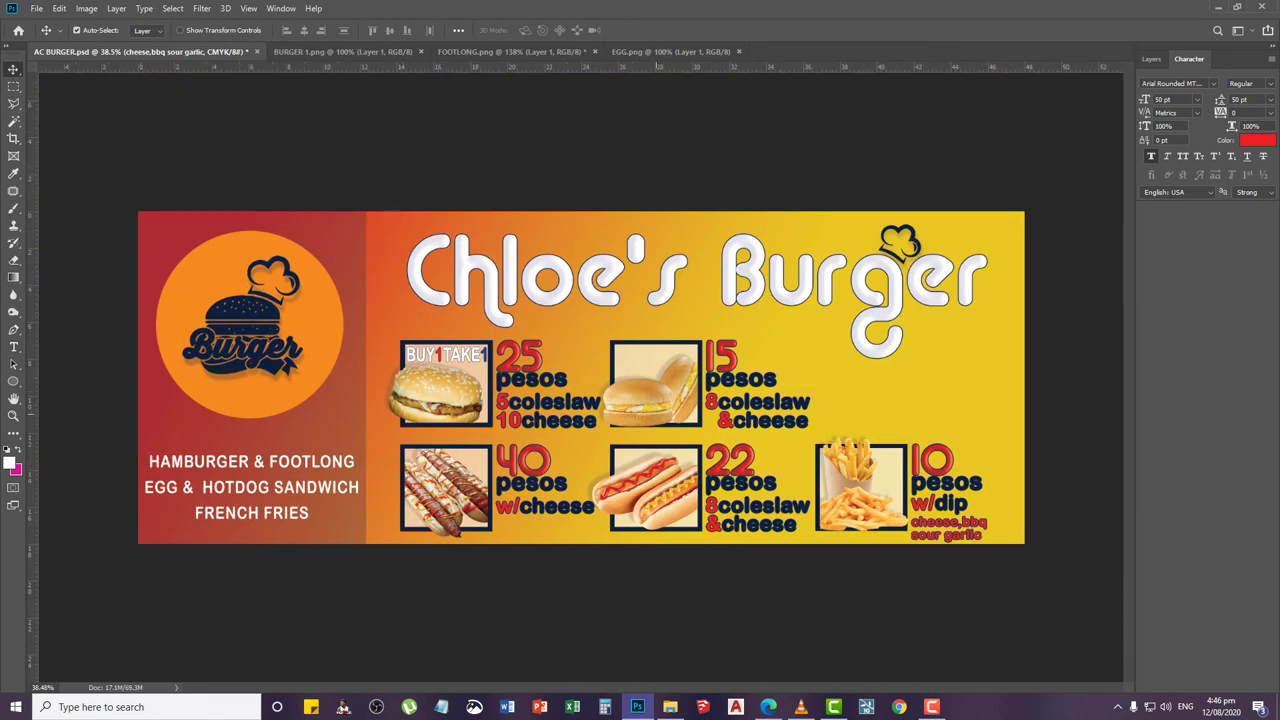
scroll(656, 414, down, 2)
scroll(842, 486, up, 2)
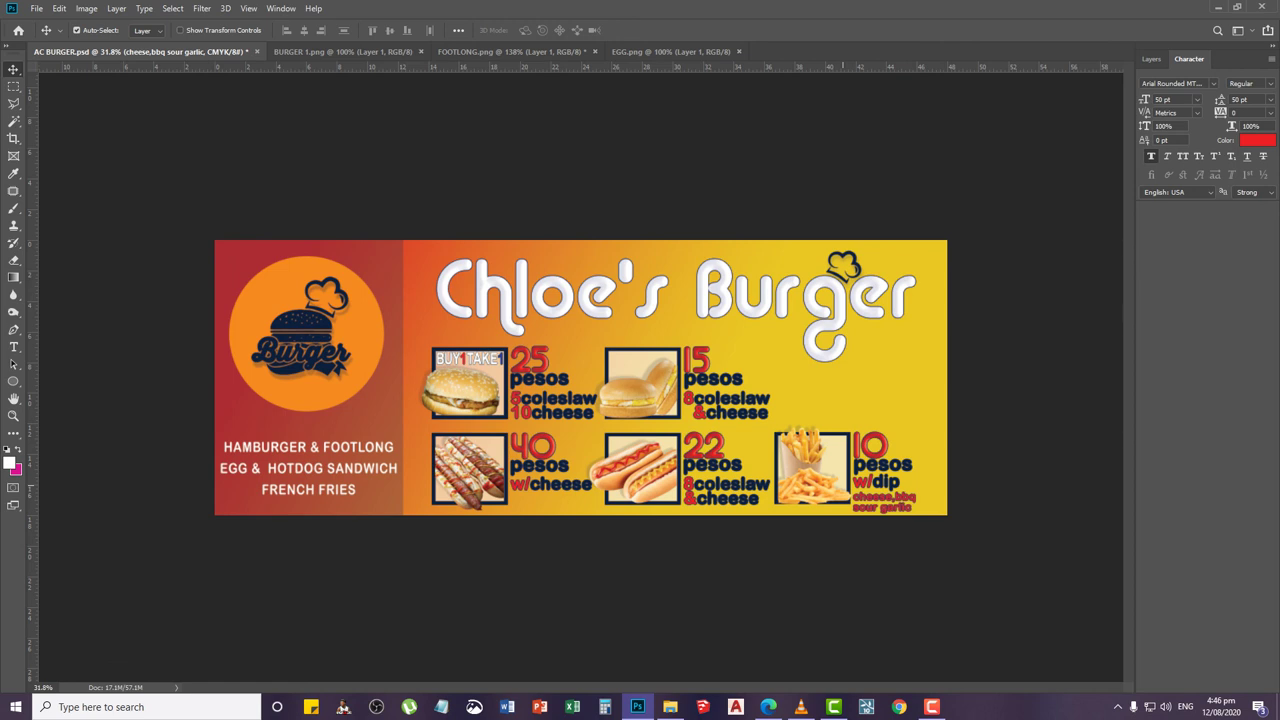
key(t)
key(Return)
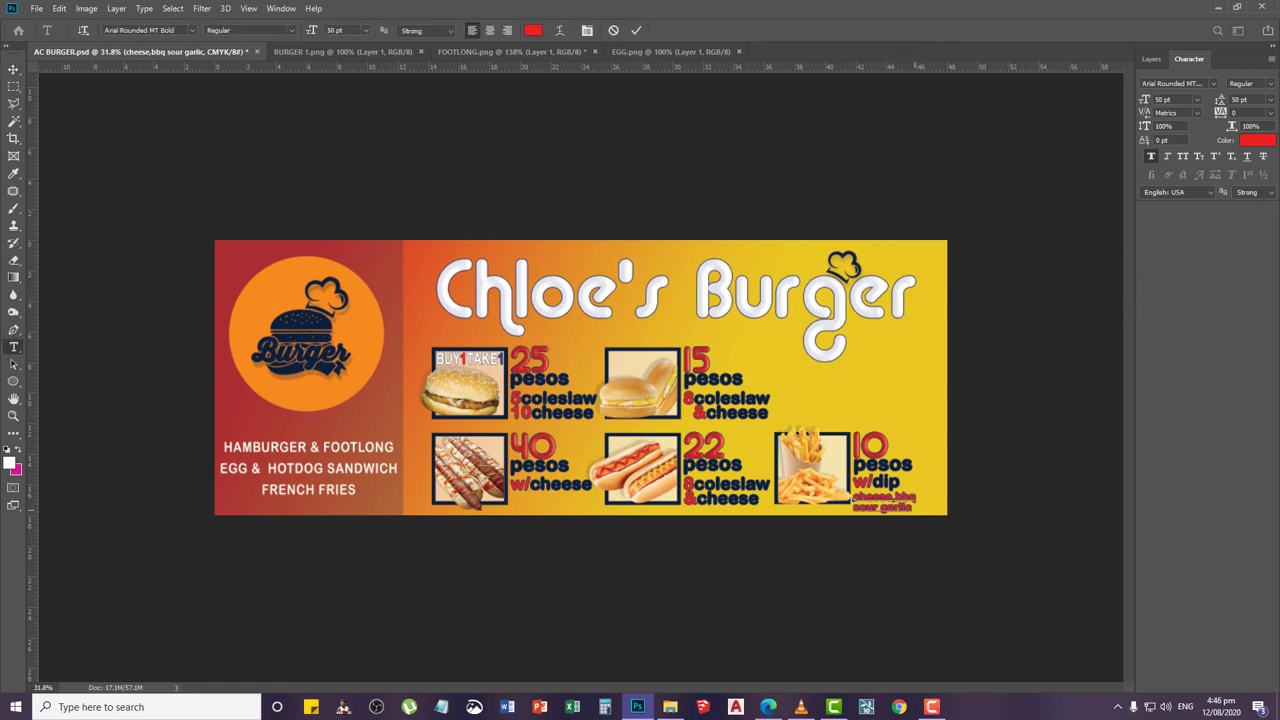
drag(900, 508, 930, 501)
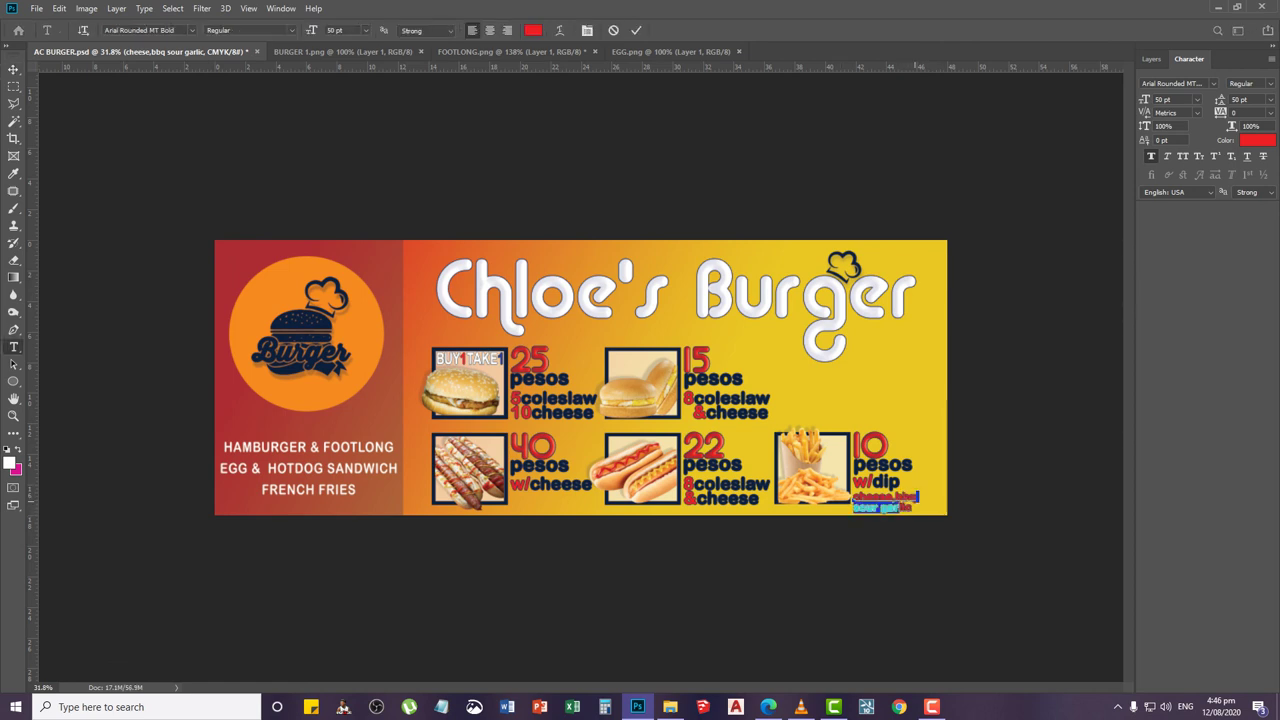
key(ctrl+0)
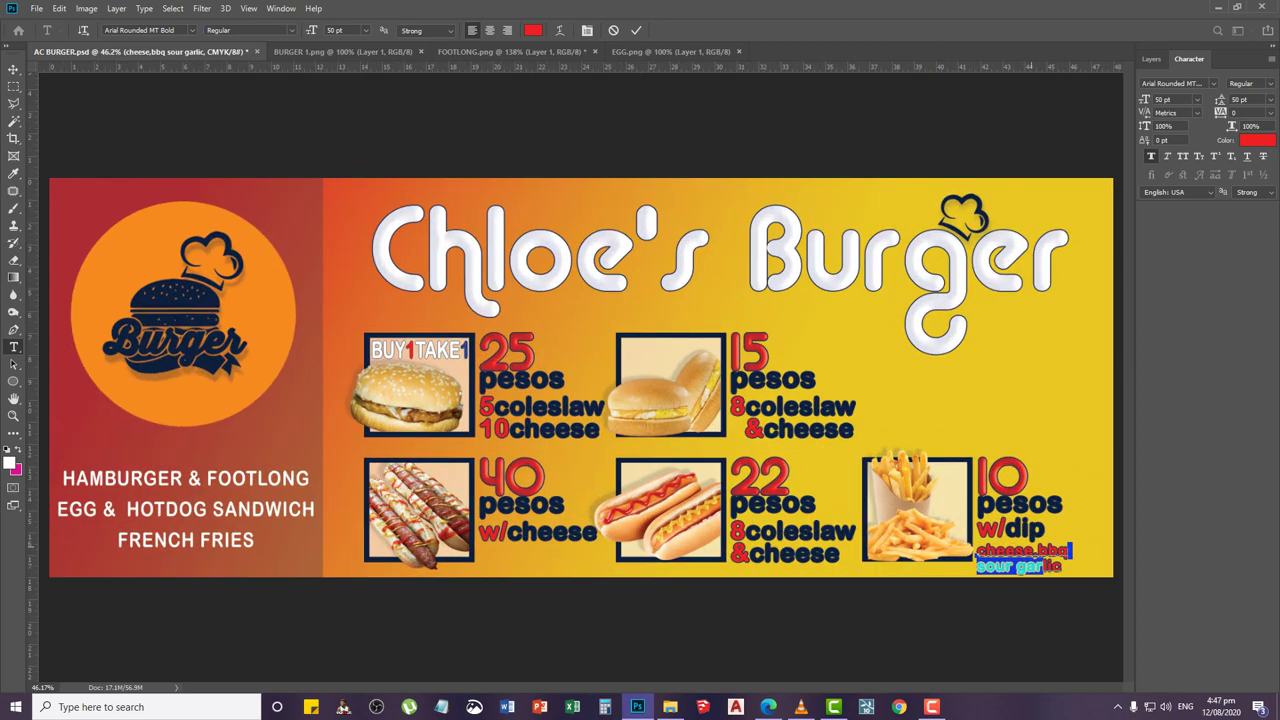
drag(1034, 553, 969, 553)
key(ctrl)
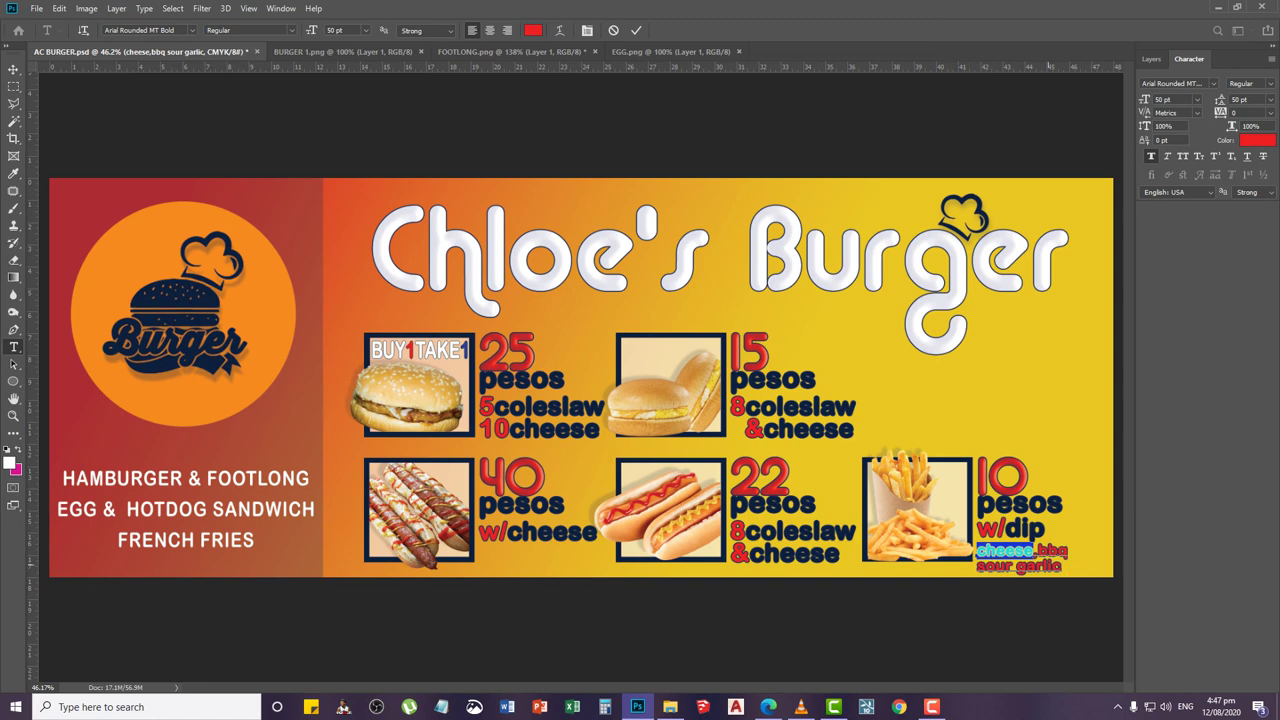
key(BackSpace)
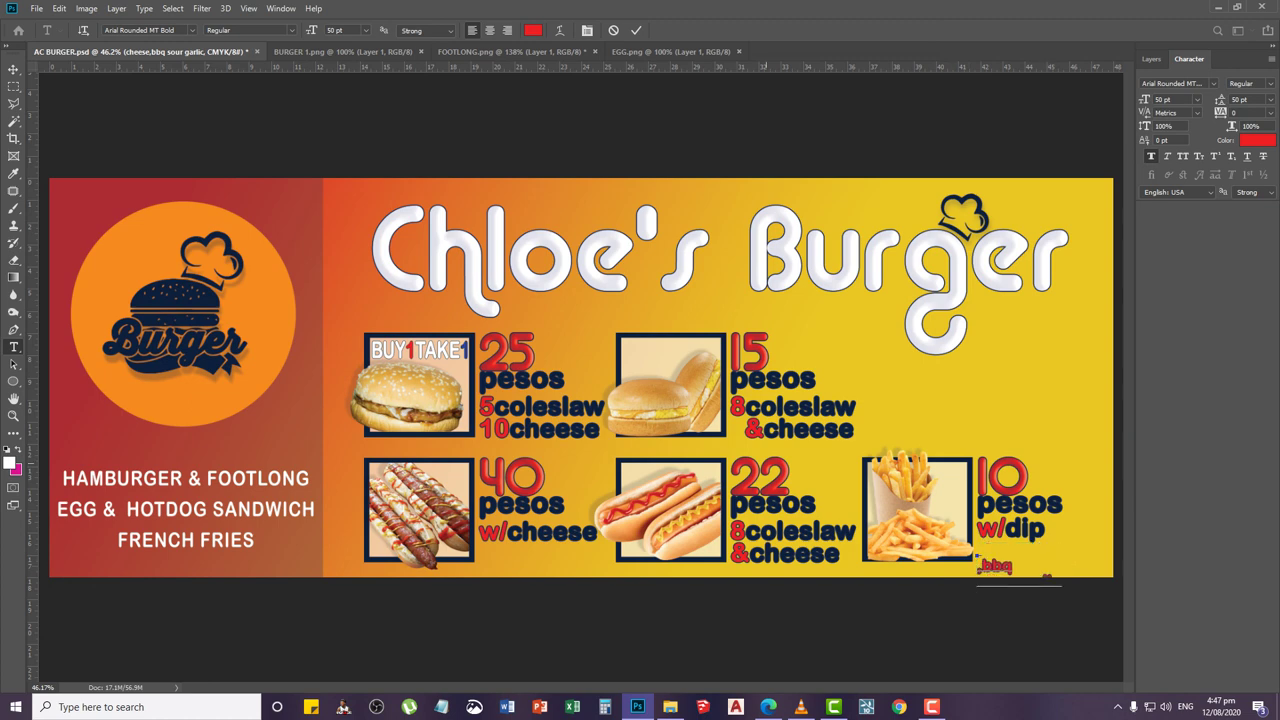
key(ctrl+z)
click(13, 69)
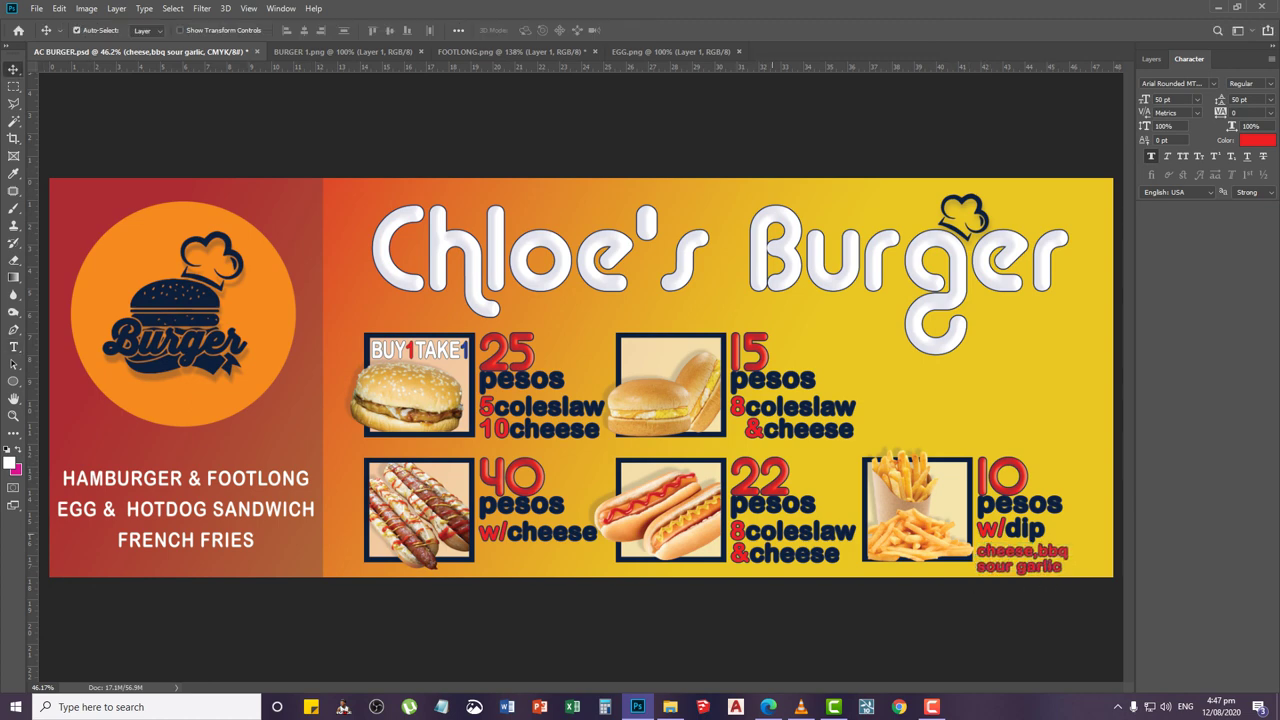
Duplicate the cheese,bbq sour garlic text layer and place the copy just after the word dip
scroll(988, 558, up, 6)
drag(994, 571, 670, 546)
scroll(961, 613, up, 3)
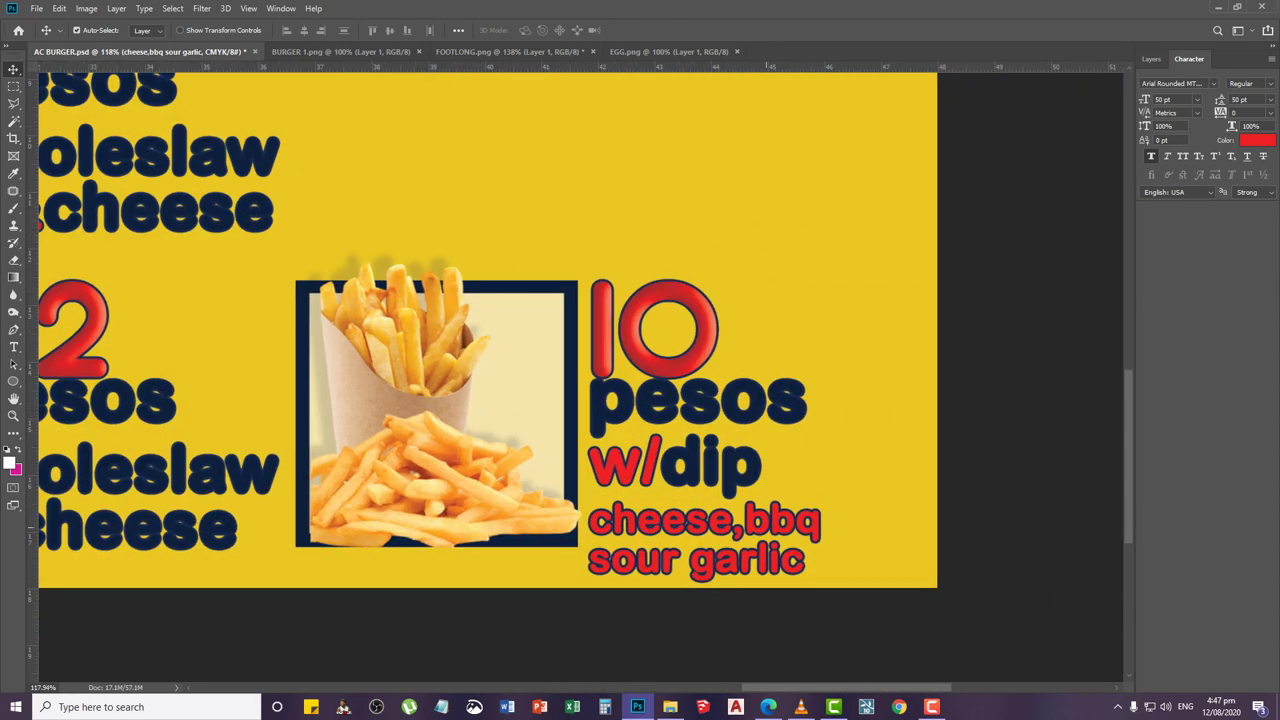
right_click(767, 527)
click(786, 535)
drag(766, 529, 985, 530)
Trim the duplicated flavour text so it reads only cheese, and commit it
key(t)
click(858, 512)
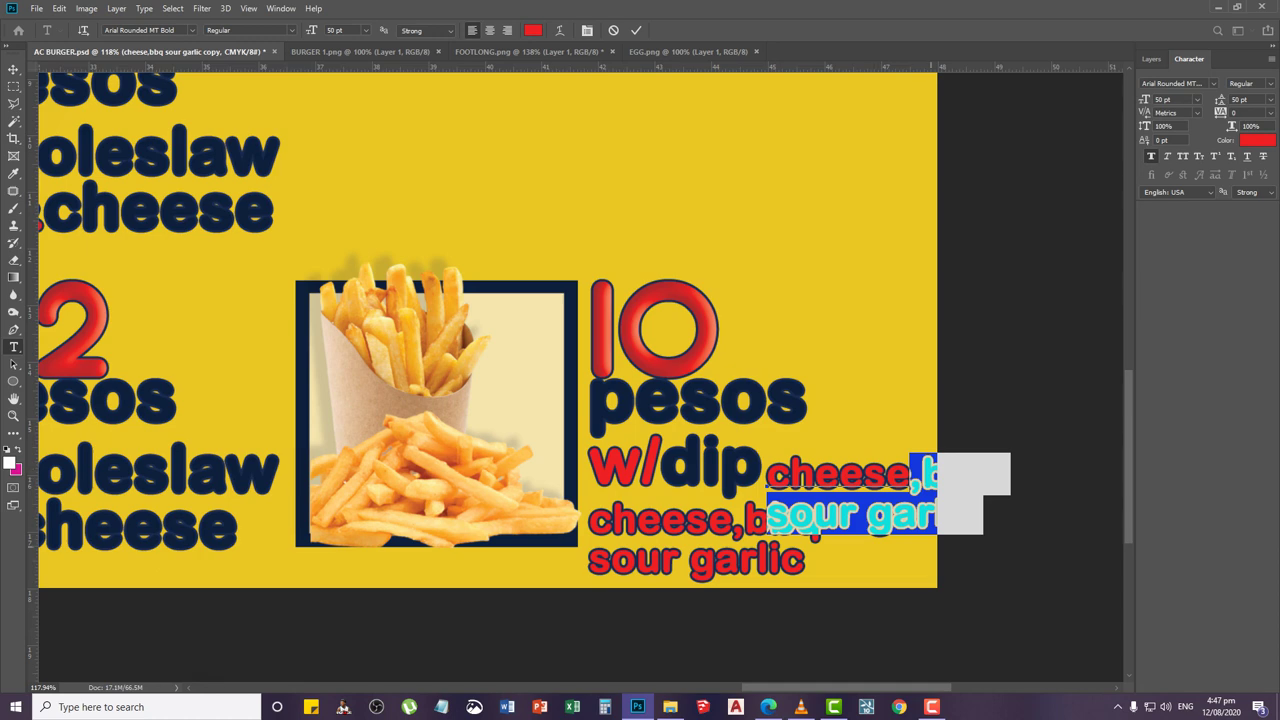
key(BackSpace)
key(ctrl+Return)
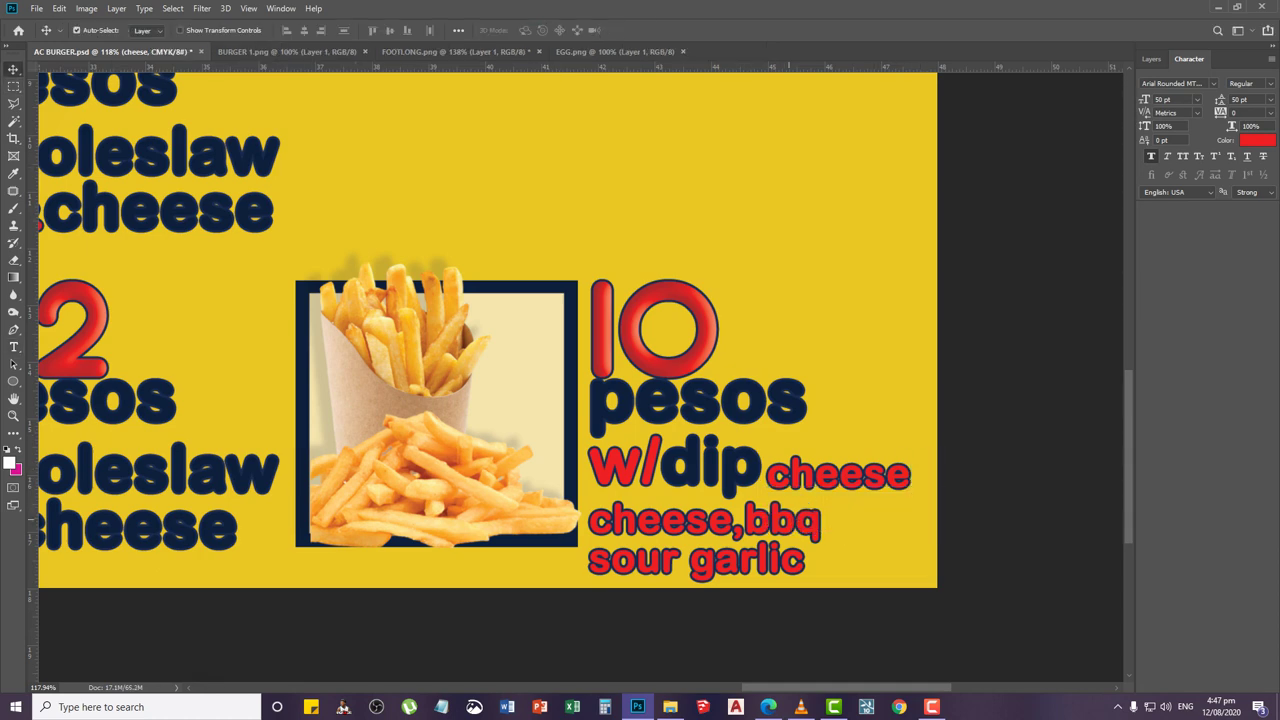
Delete "cheese," from the original two-line flavour text below w/dip
right_click(792, 522)
click(840, 526)
key(r)
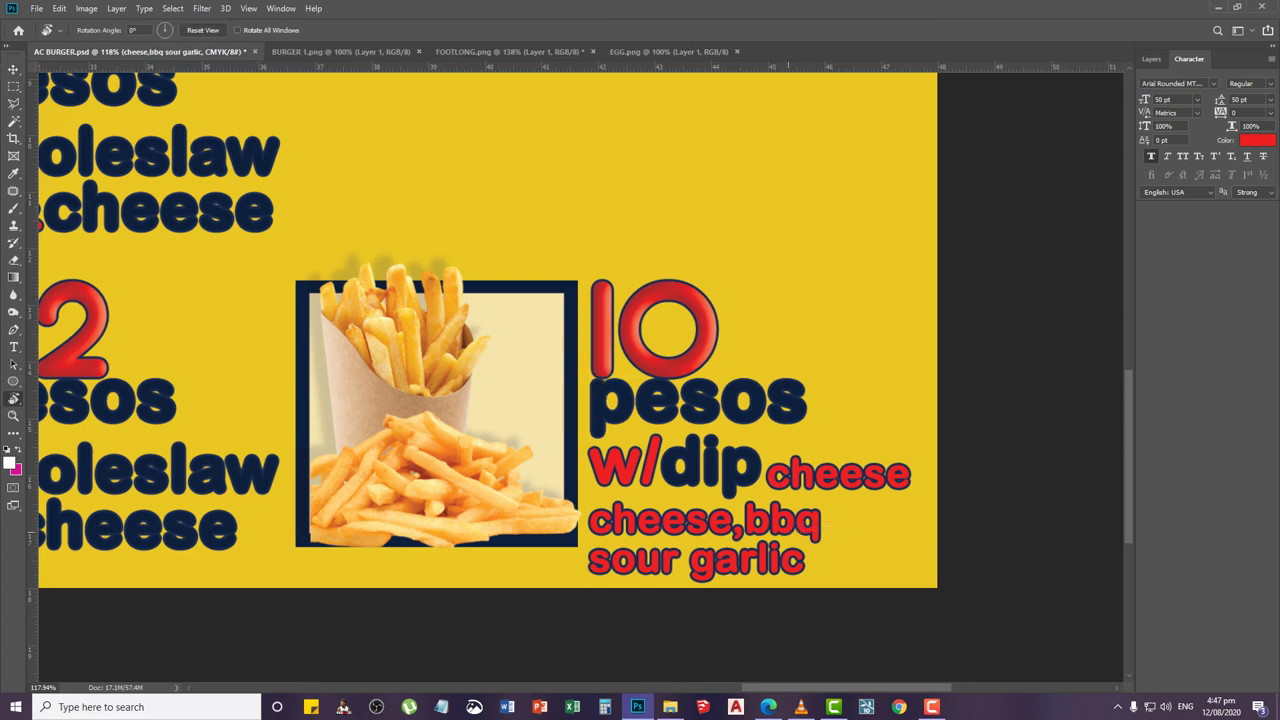
key(t)
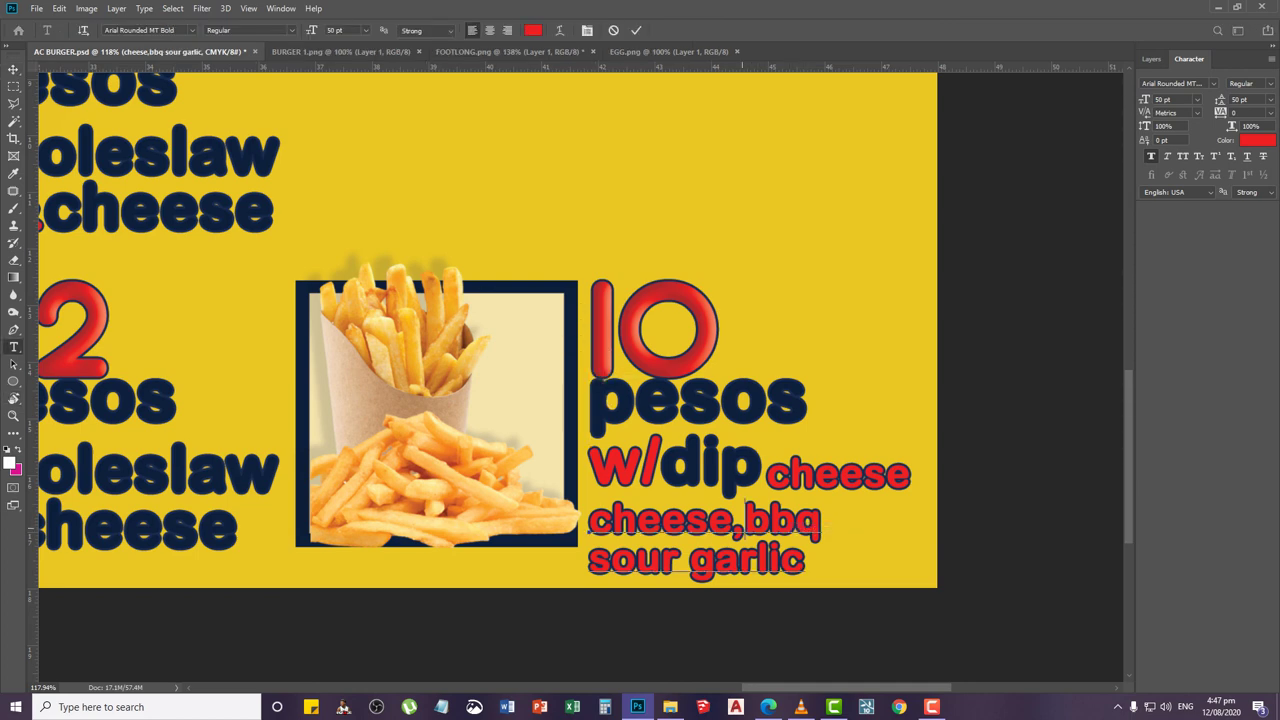
drag(590, 520, 745, 520)
key(BackSpace)
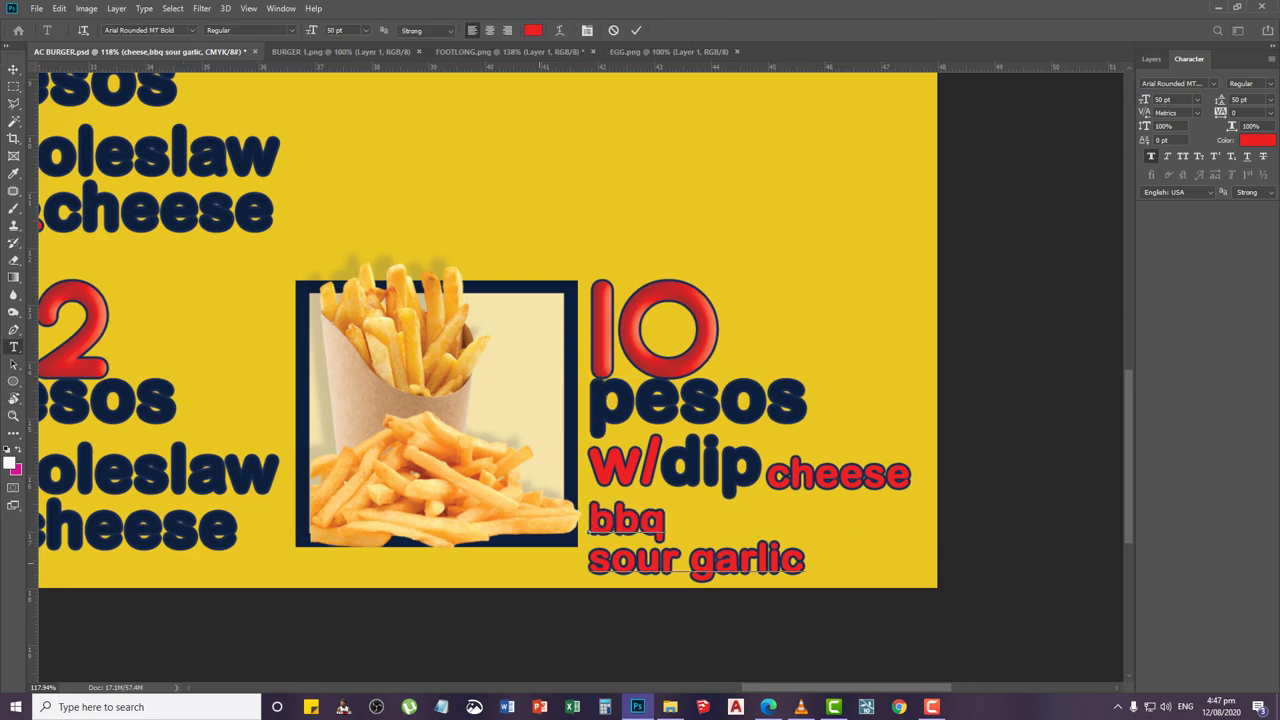
click(594, 561)
key(BackSpace)
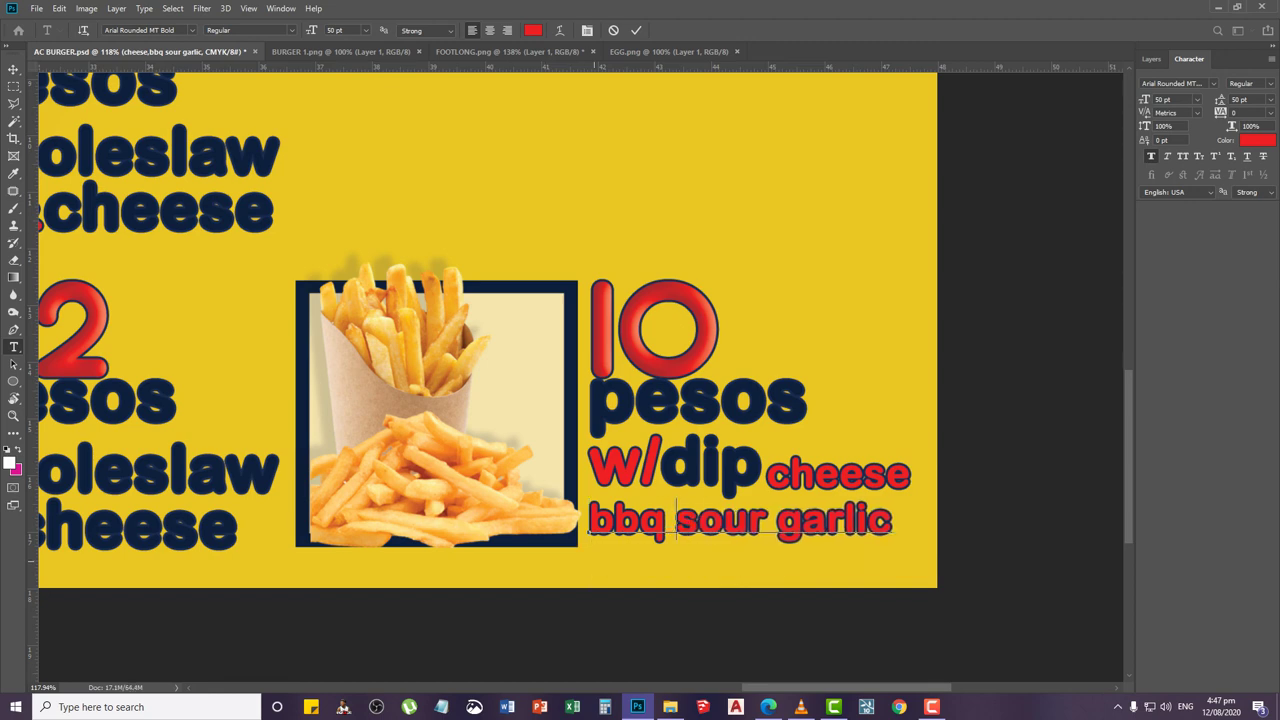
text(&)
key(BackSpace)
key(Return)
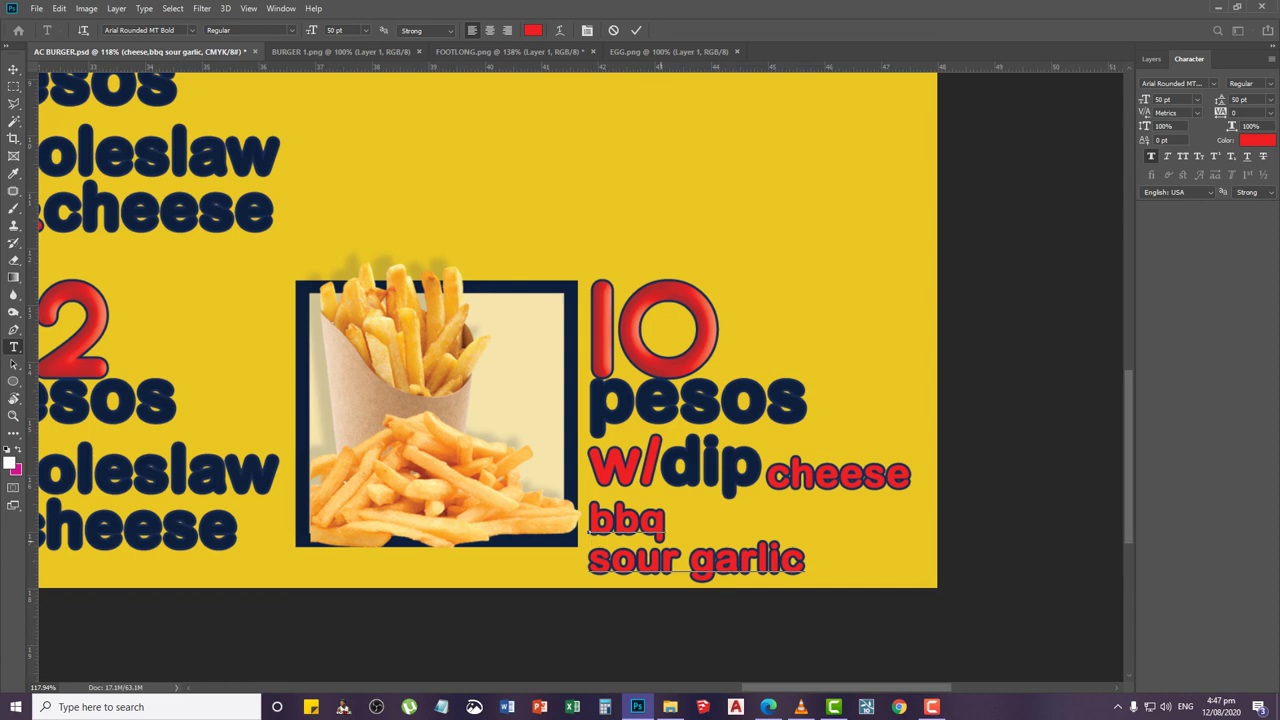
Replace bbq with BBQ& and join it to the line below so the text reads BBQ&sour garlic
drag(642, 520, 589, 520)
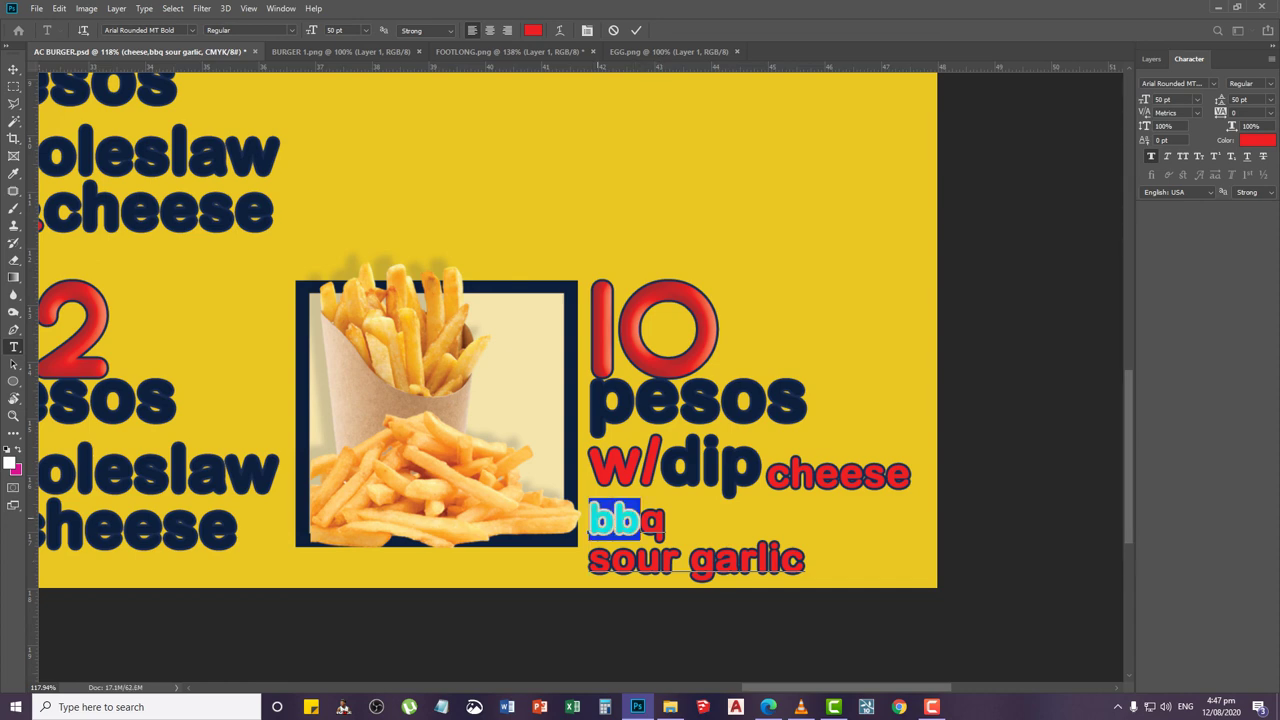
text(BBQq)
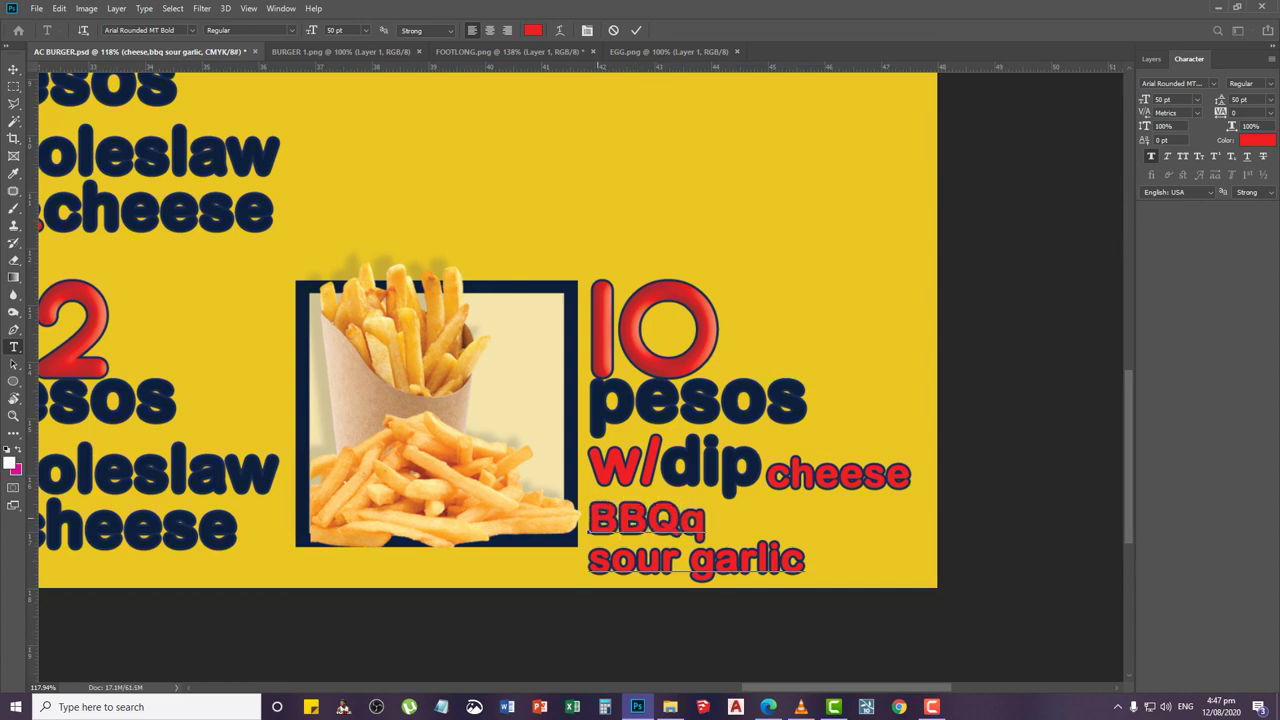
key(Delete)
text(&)
key(Delete)
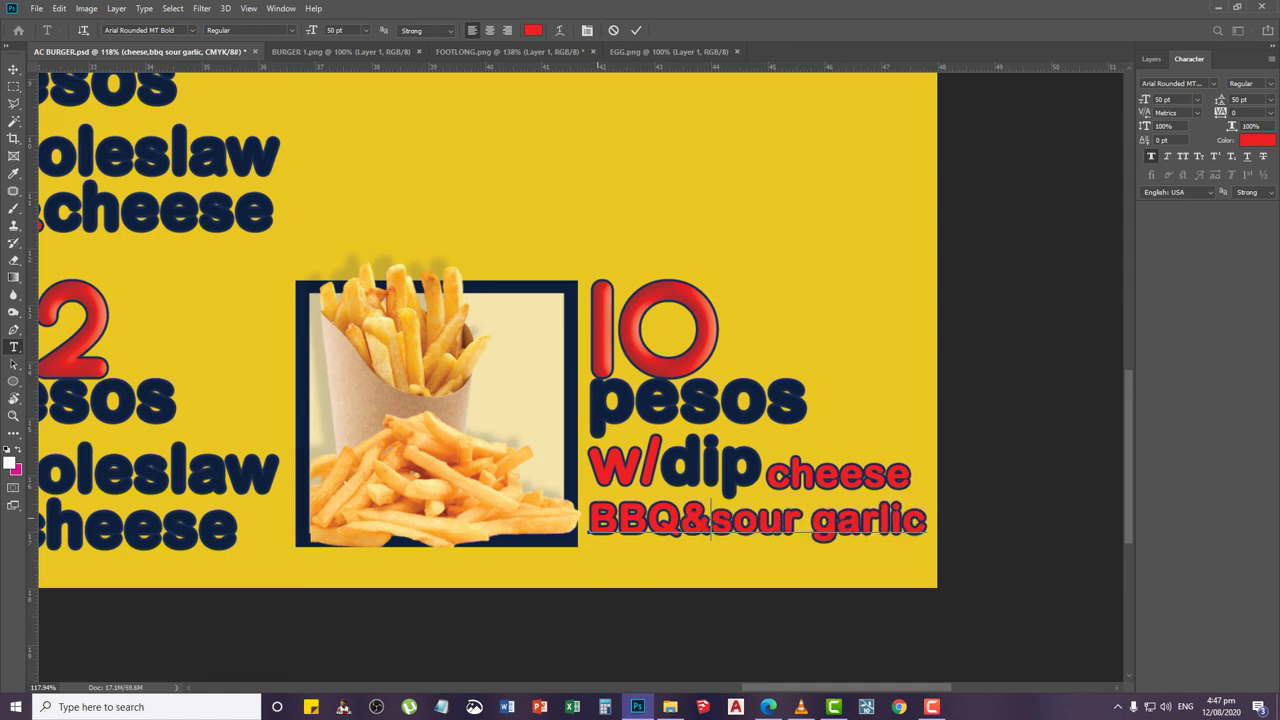
Recolour the & in the BBQ&sour garlic text to dark navy 0d1f3a and commit the text edit
key(shift+Left)
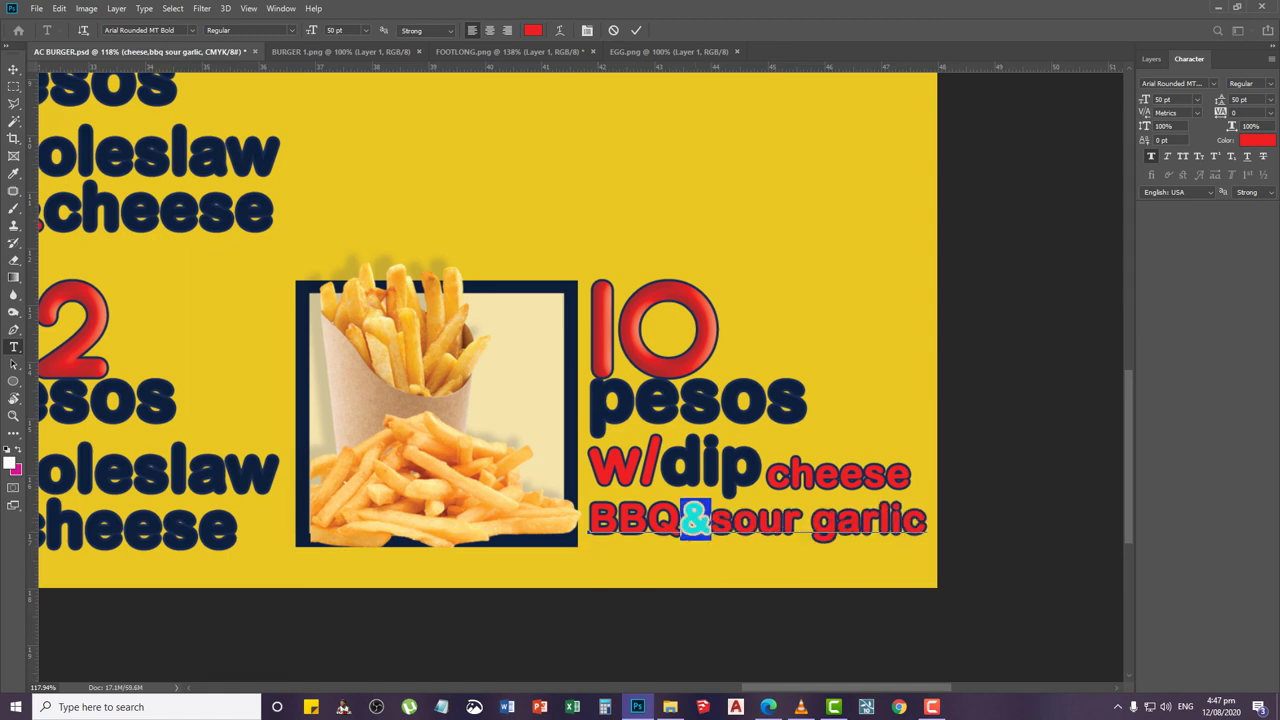
click(1257, 140)
click(760, 404)
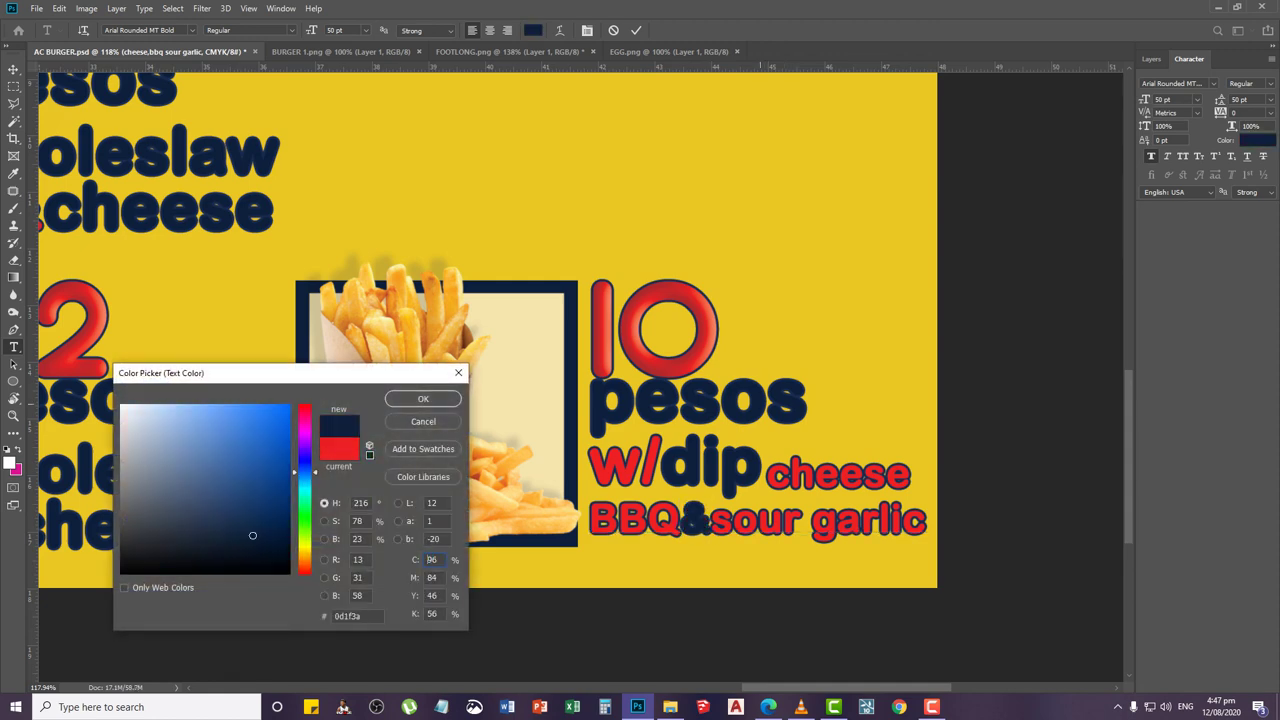
click(423, 398)
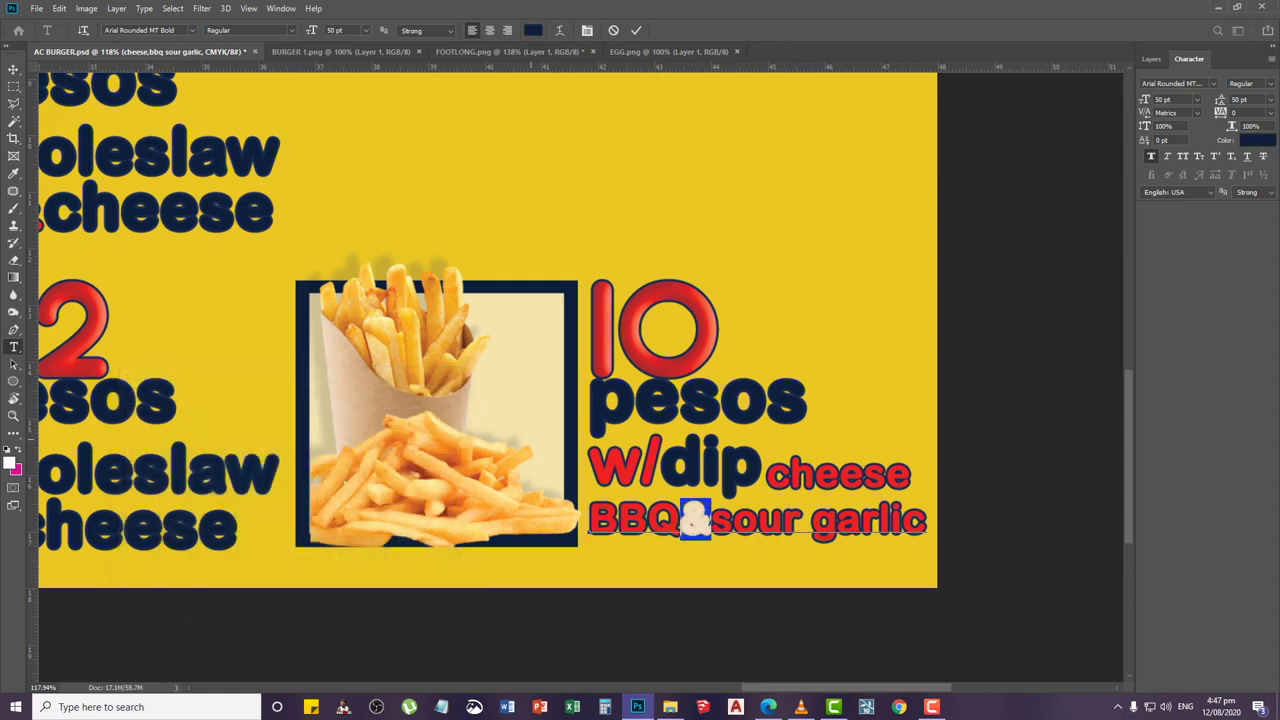
click(14, 68)
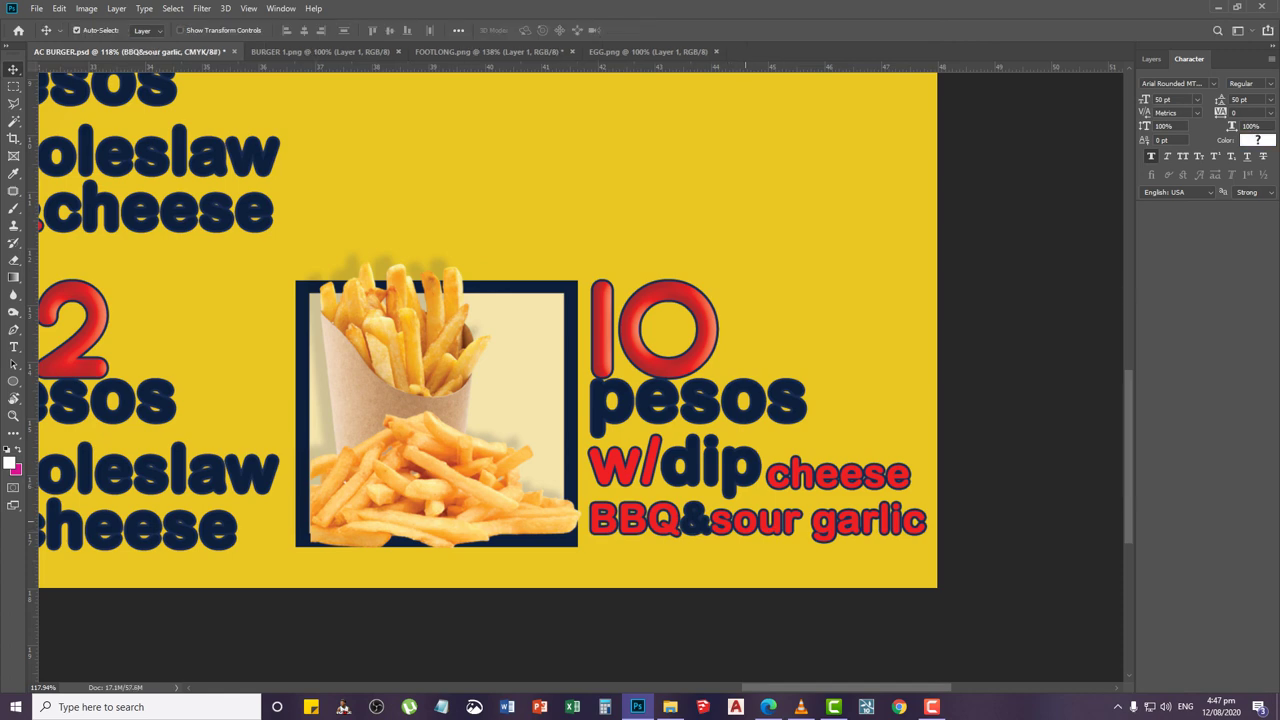
Stretch the cheese and BBQ&sour garlic text layers together vertically to about 119% height, keeping their width
scroll(742, 509, down, 5)
right_click(742, 520)
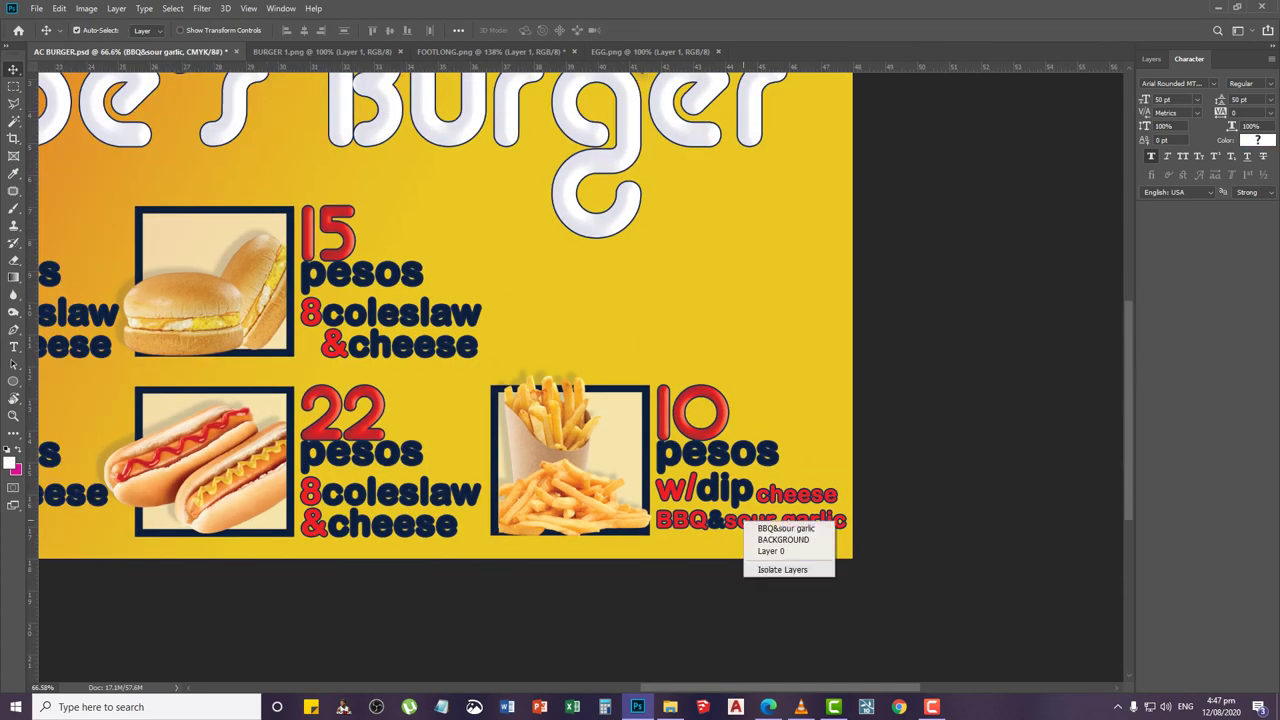
click(770, 527)
click(1152, 59)
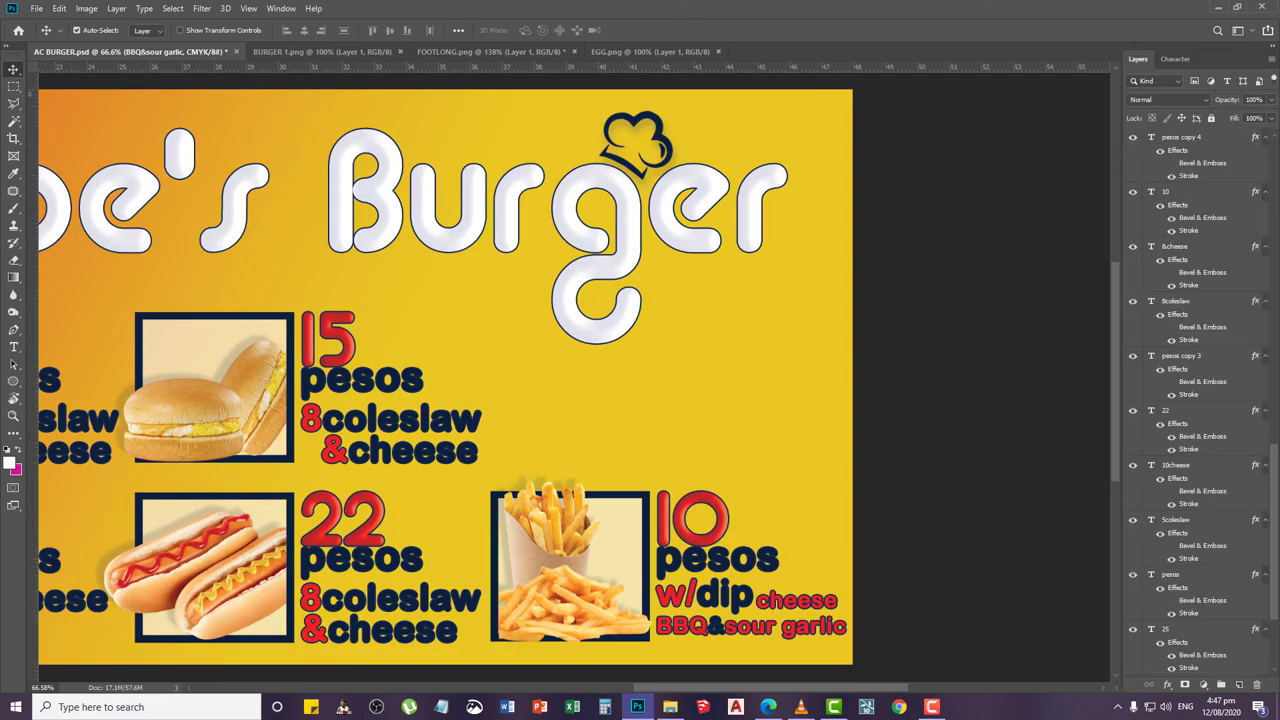
scroll(1200, 400, down, 5)
scroll(1200, 400, up, 6)
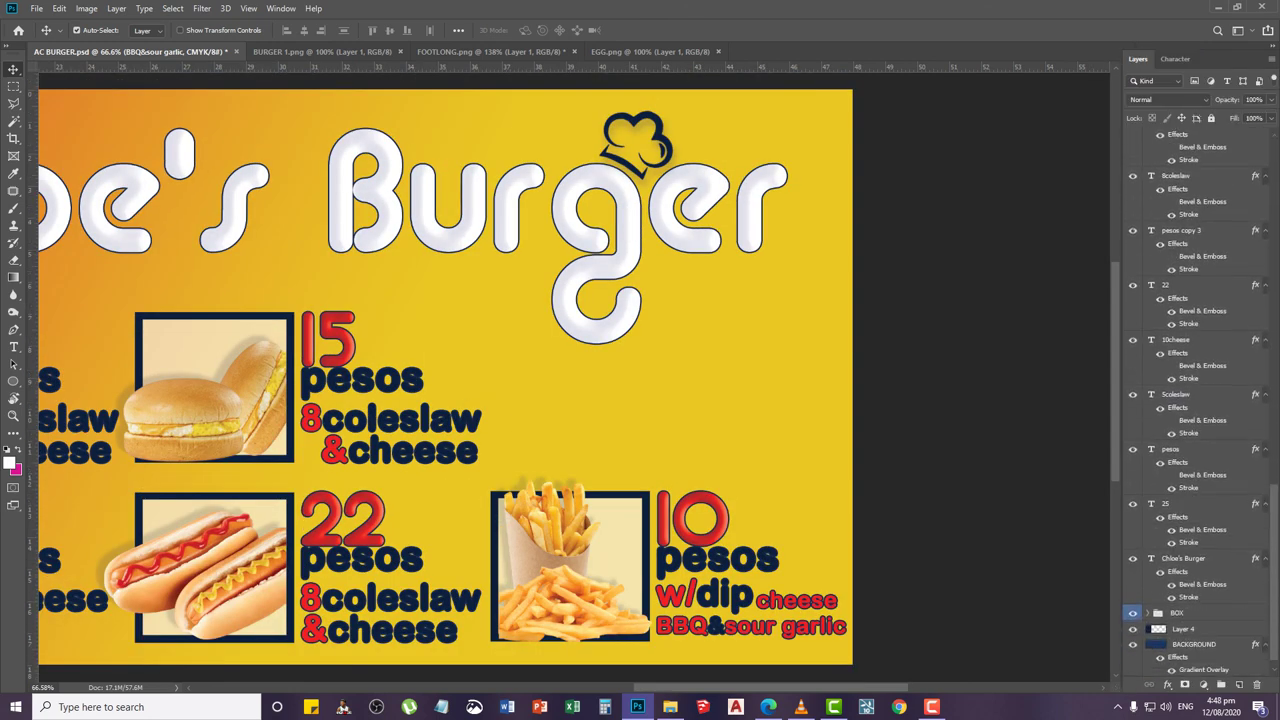
scroll(1200, 400, up, 6)
scroll(574, 378, up, 1)
scroll(1200, 400, up, 5)
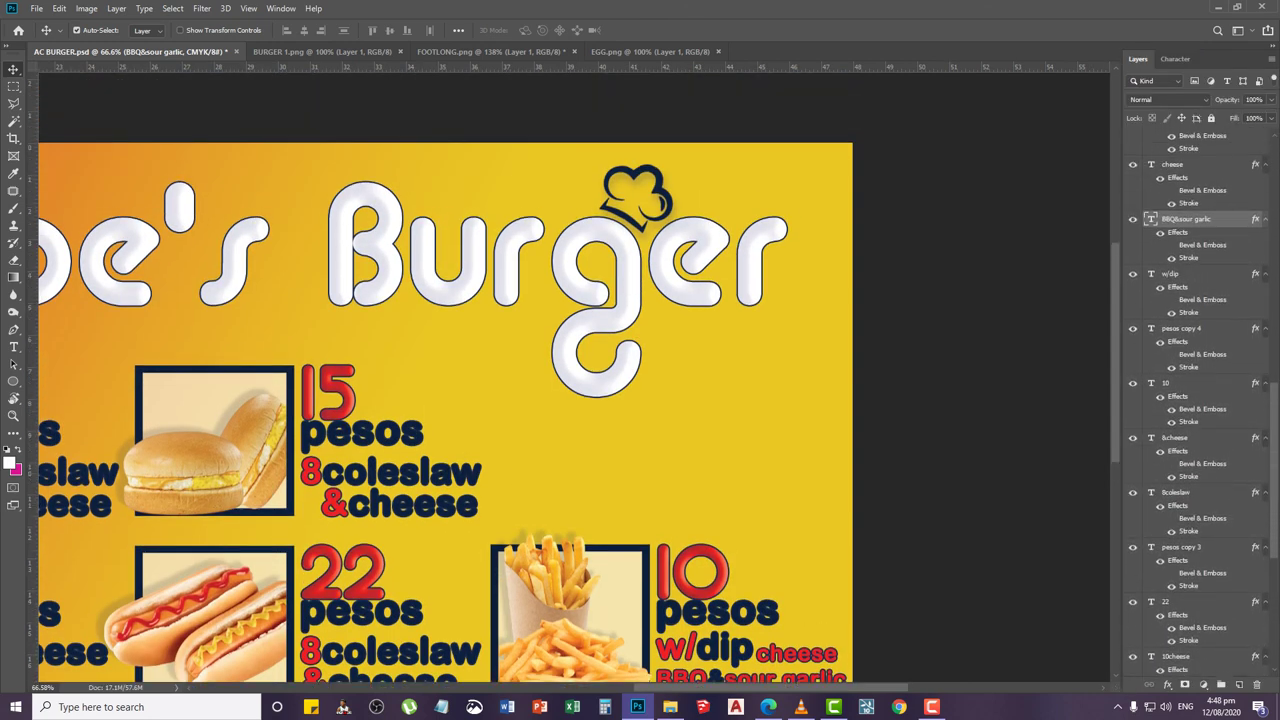
key(ctrl)
ctrl+click(1173, 181)
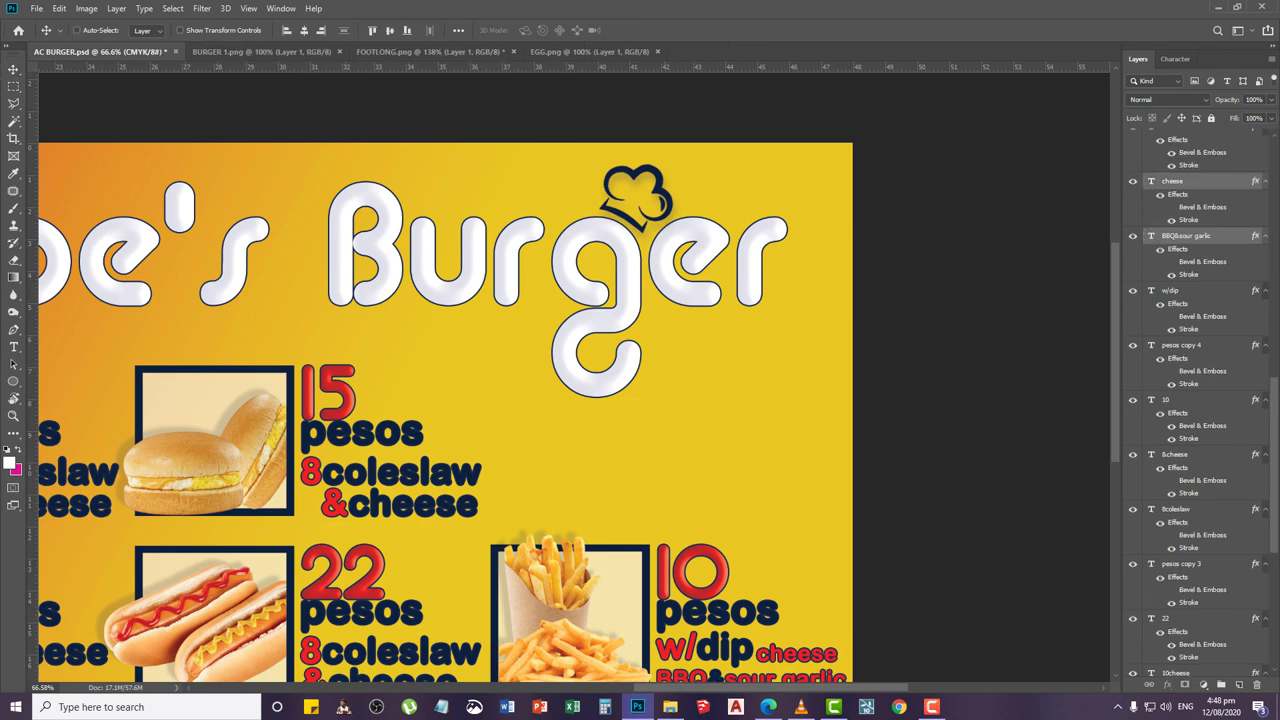
key(ctrl+t)
scroll(780, 616, down, 2)
scroll(780, 616, up, 7)
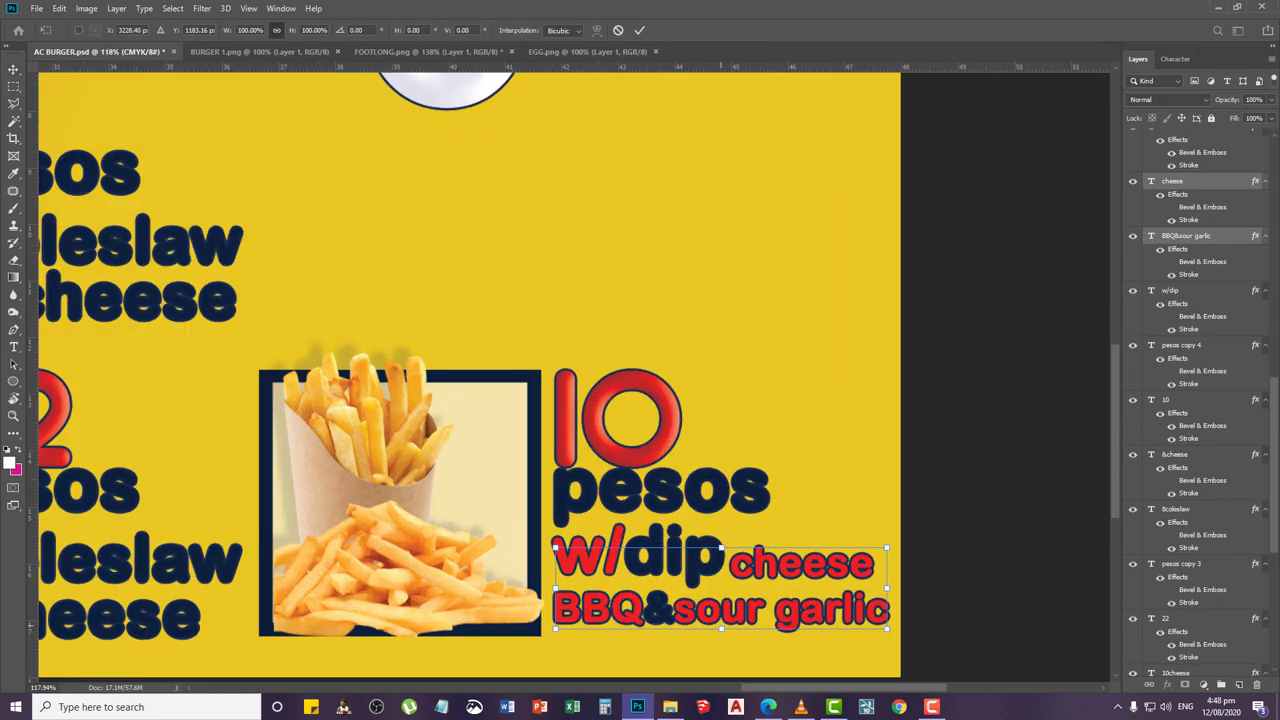
drag(721, 627, 738, 624)
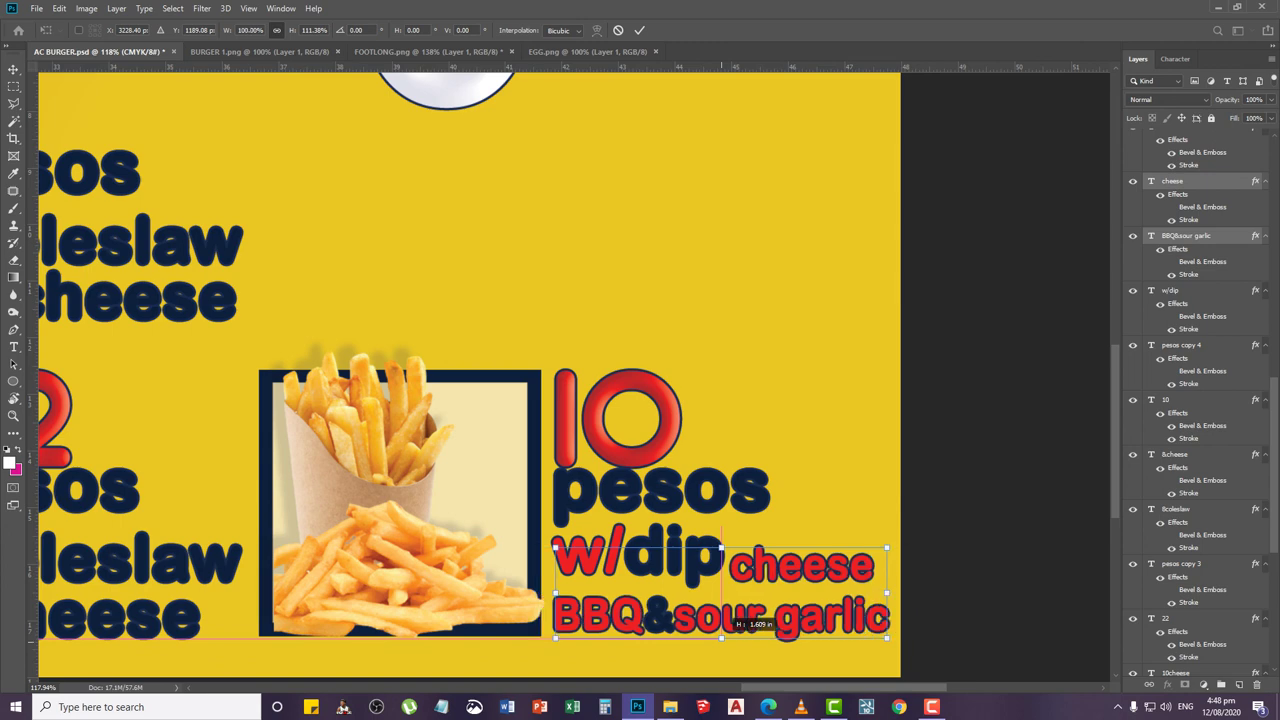
drag(738, 624, 740, 631)
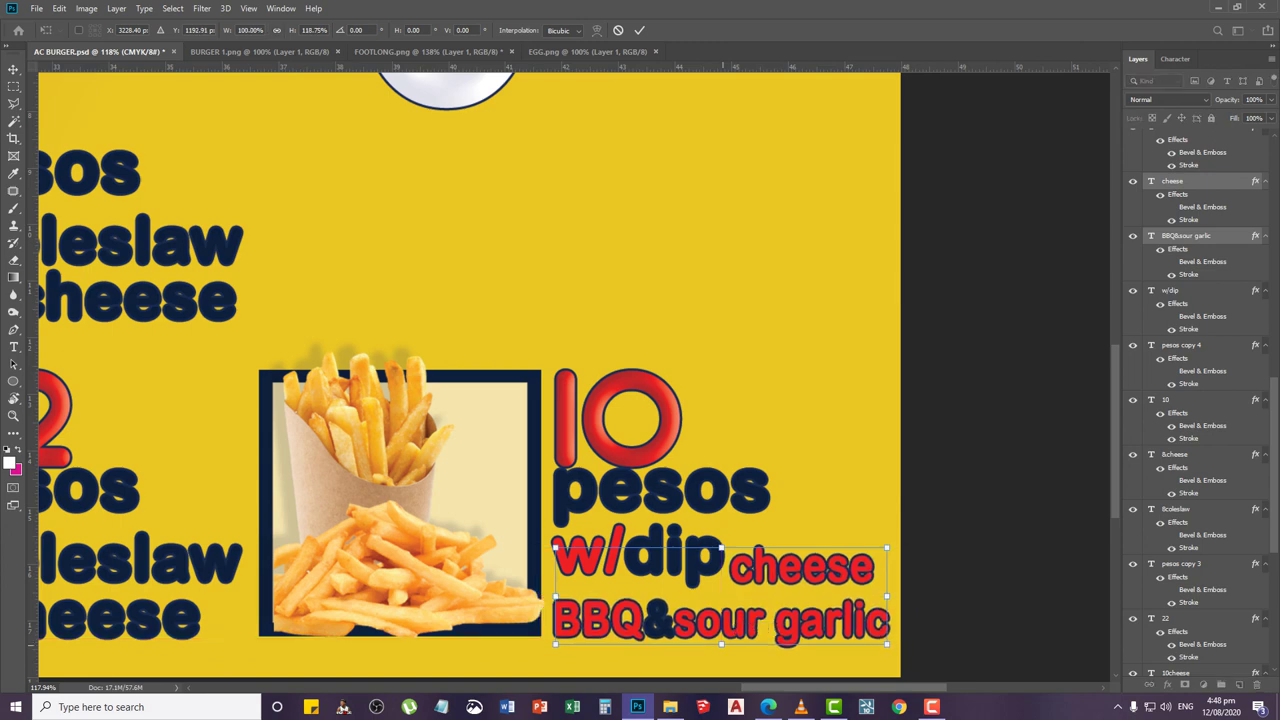
key(Return)
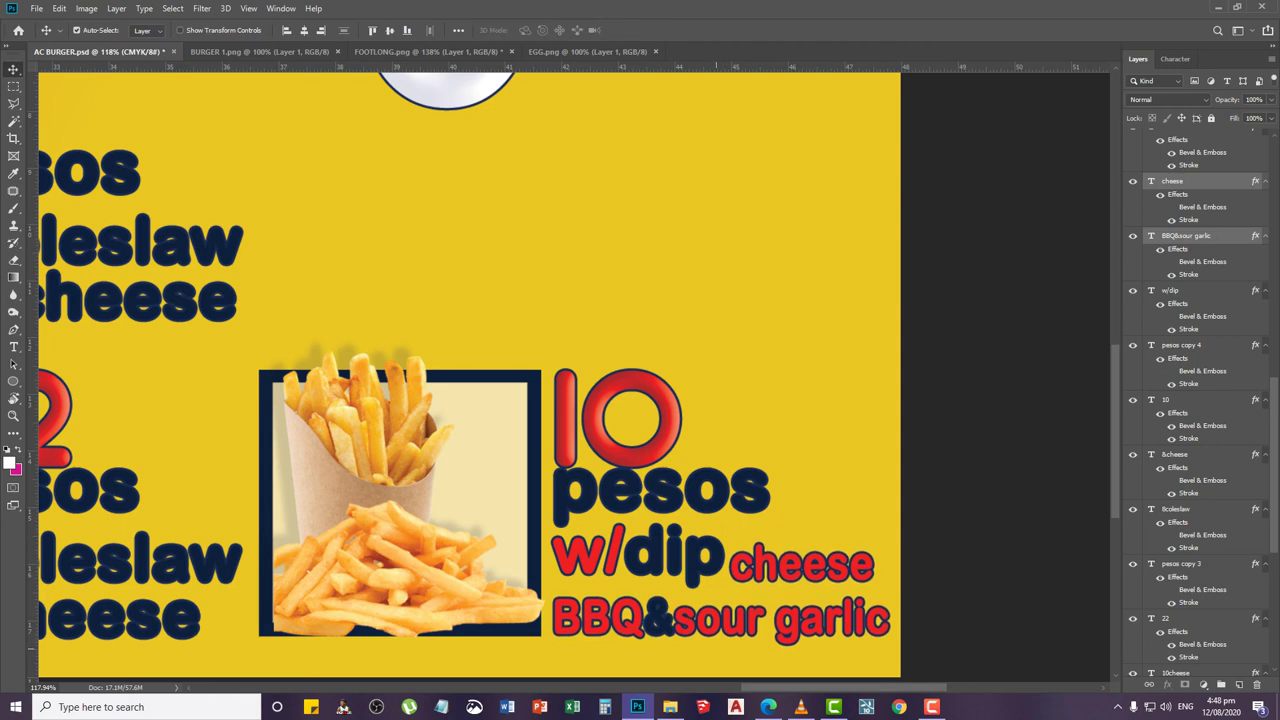
Select only the cheese flavour text and nudge it up slightly to line up beside w/dip
right_click(768, 572)
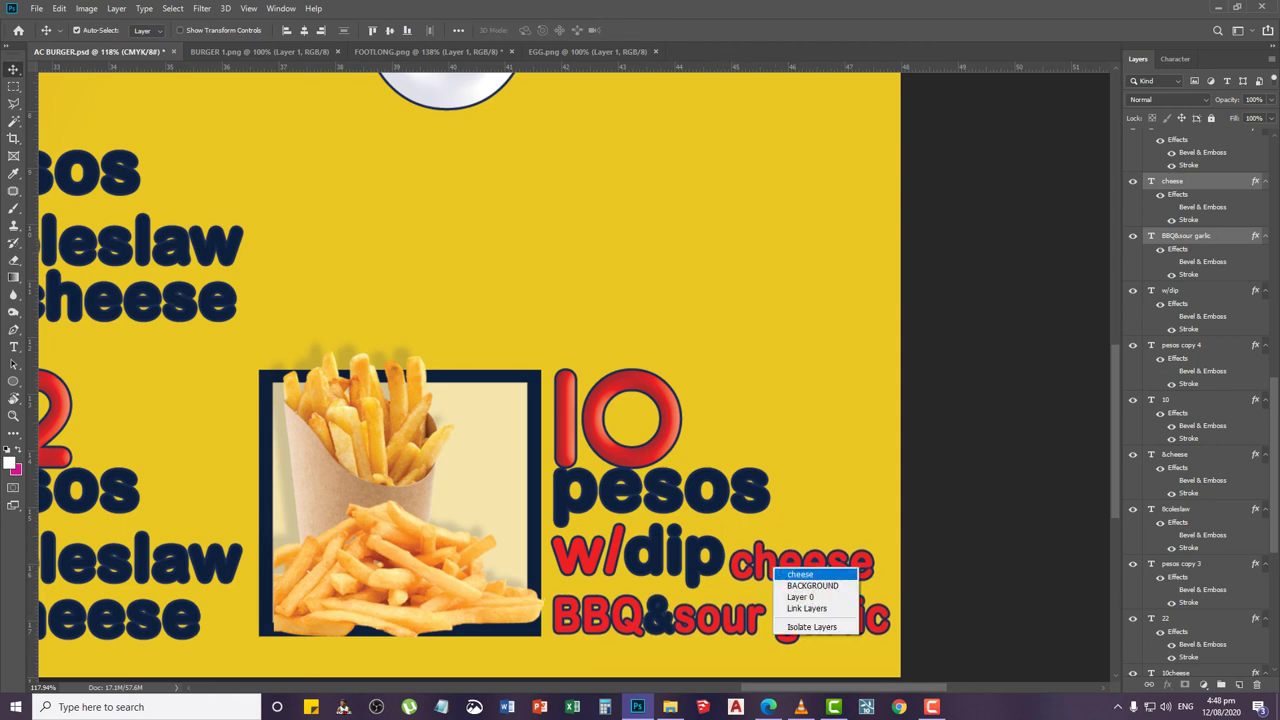
click(790, 580)
key(Up)
key(Up)
key(Up)
key(Up)
key(Up)
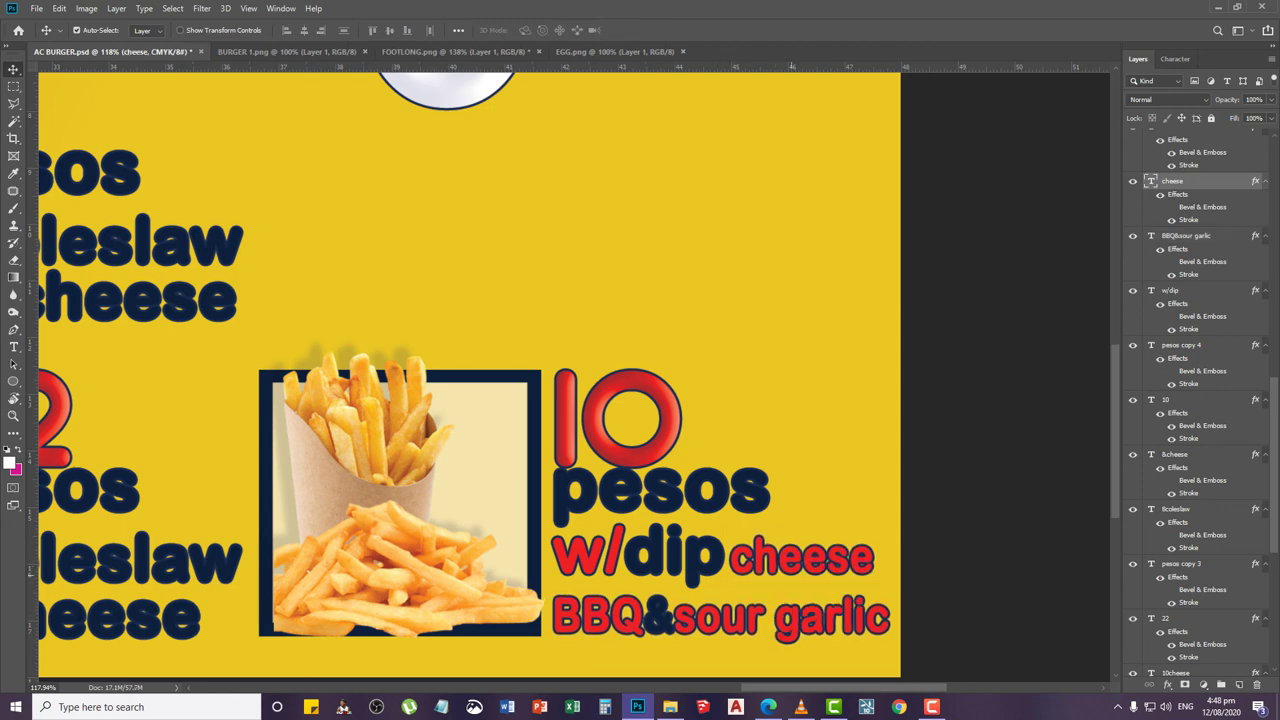
Fit the whole banner in view and save the document
key(z)
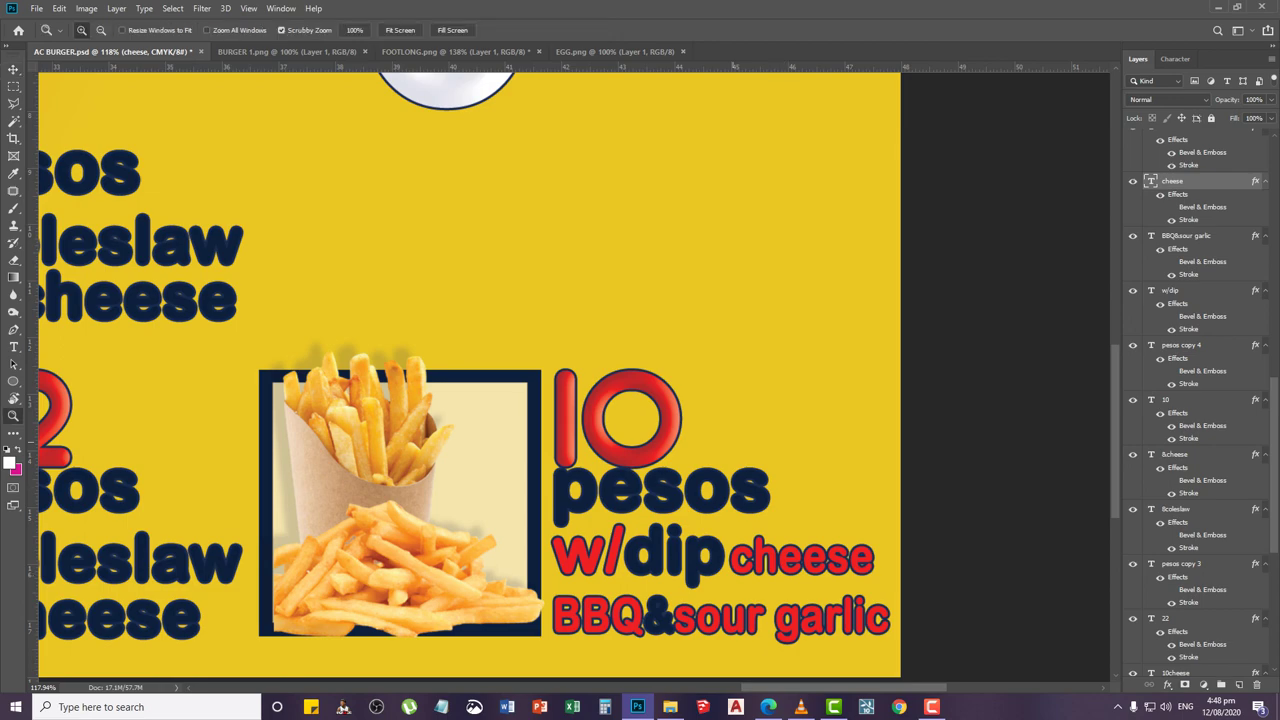
right_click(736, 446)
click(762, 451)
click(13, 69)
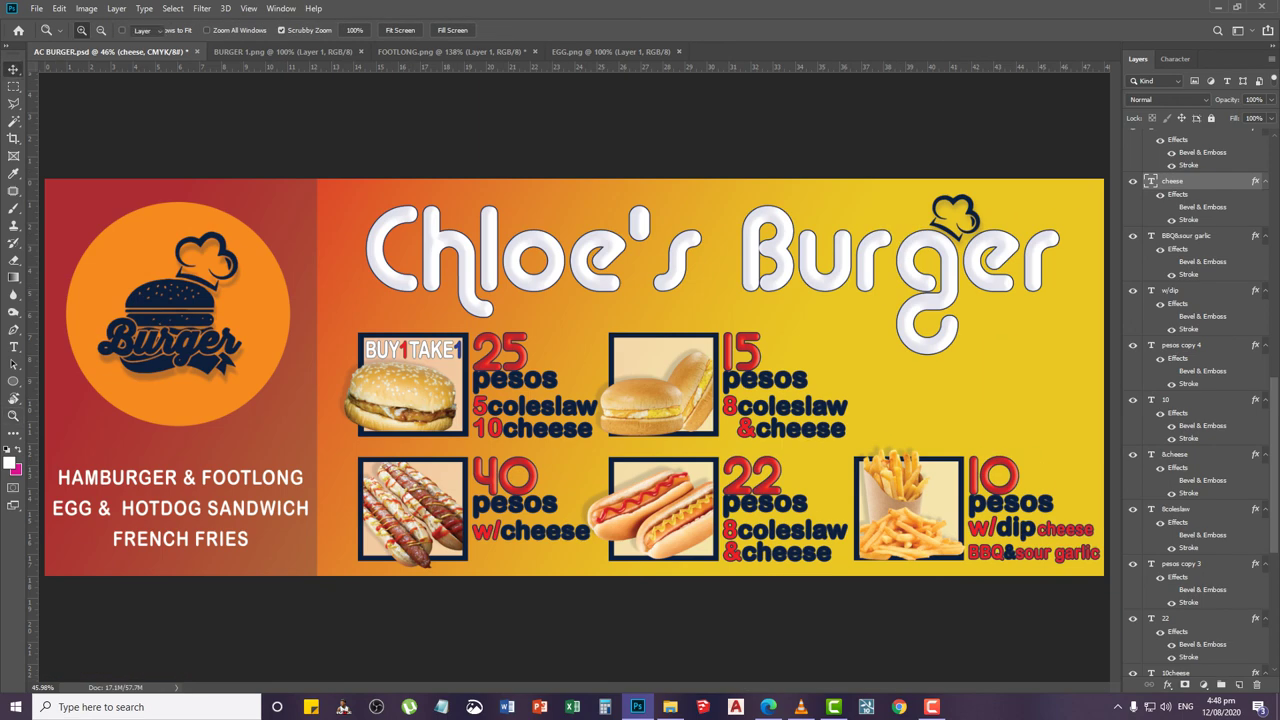
key(ctrl+s)
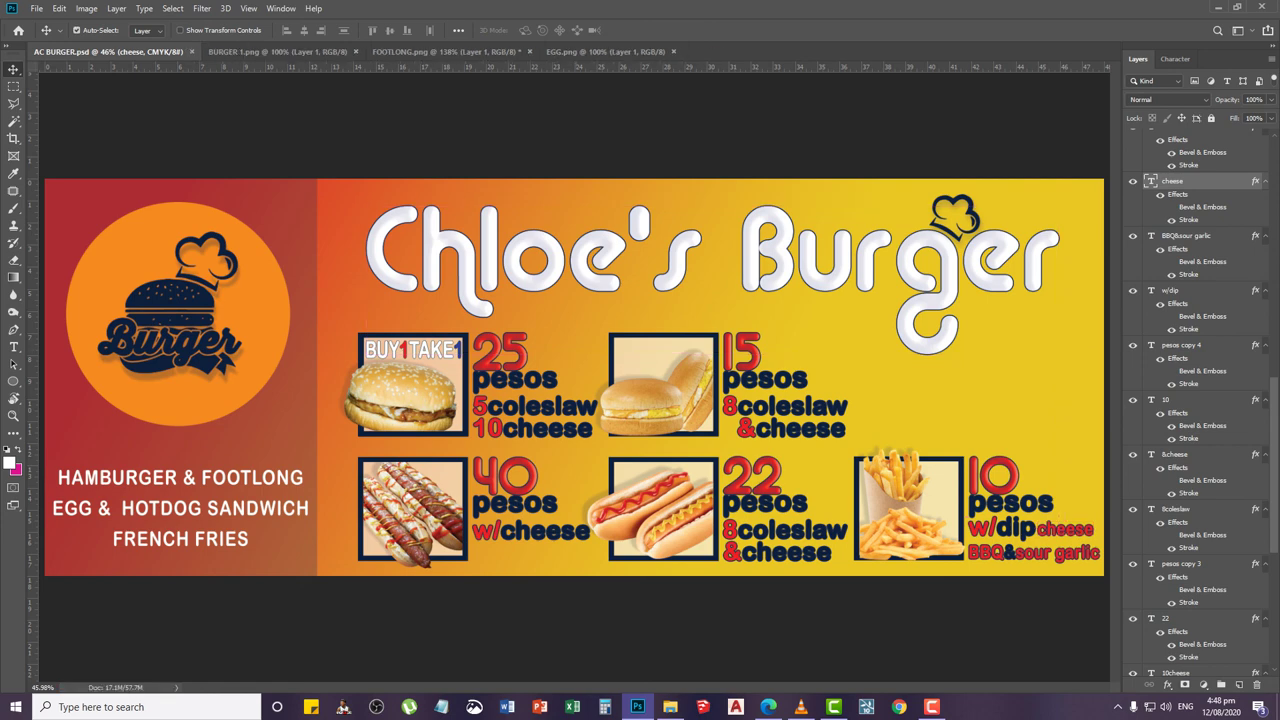
Close the BURGER 1, FOOTLONG and EGG source images, discarding the unsaved changes in FOOTLONG
click(278, 51)
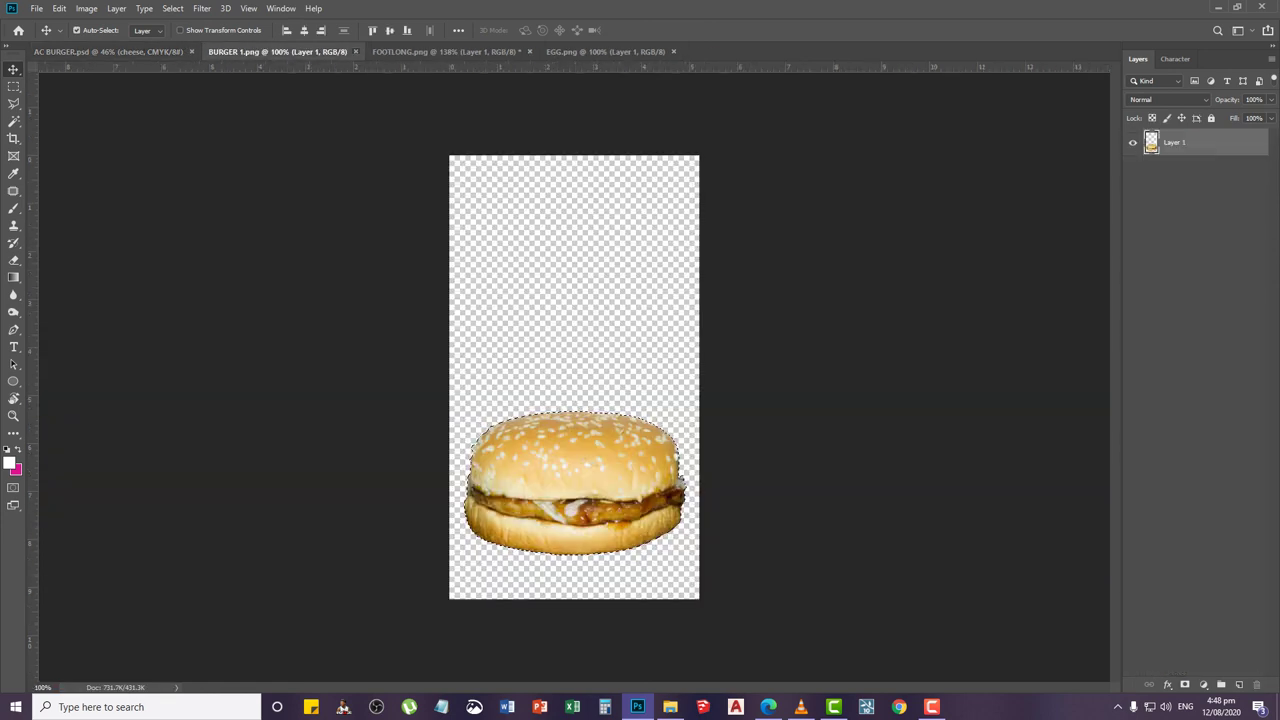
click(355, 51)
click(281, 51)
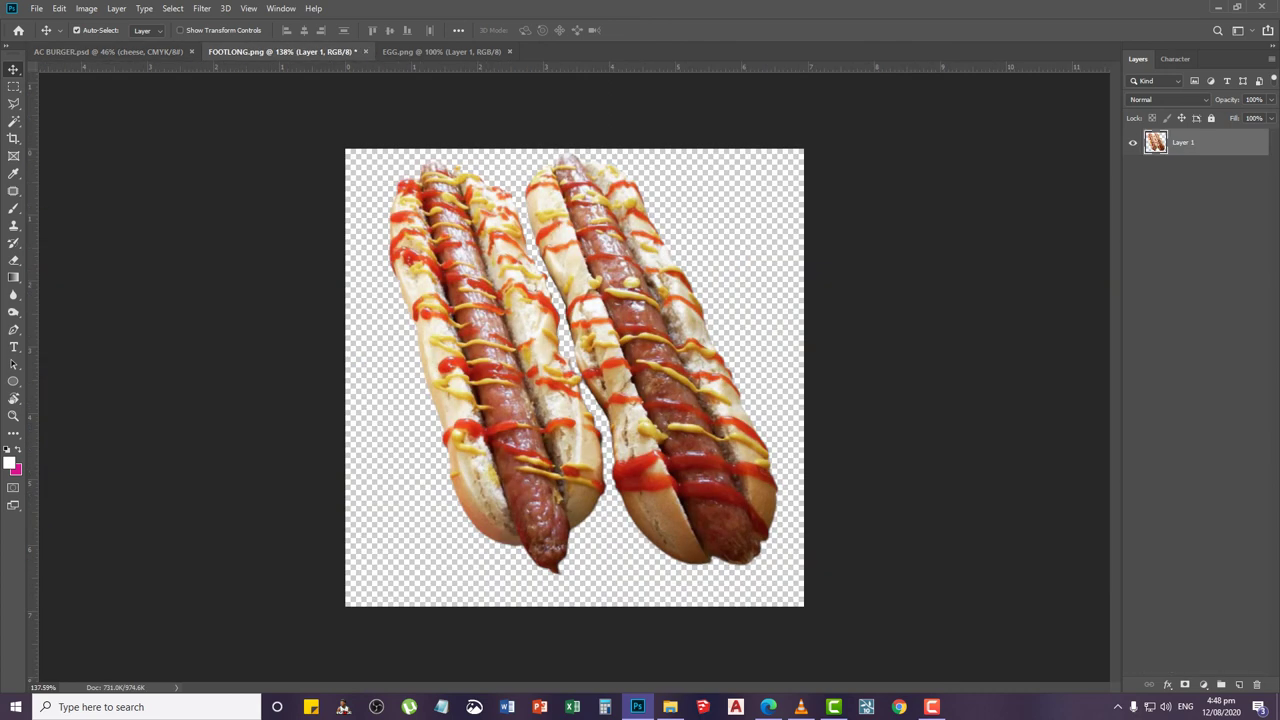
key(ctrl+w)
key(n)
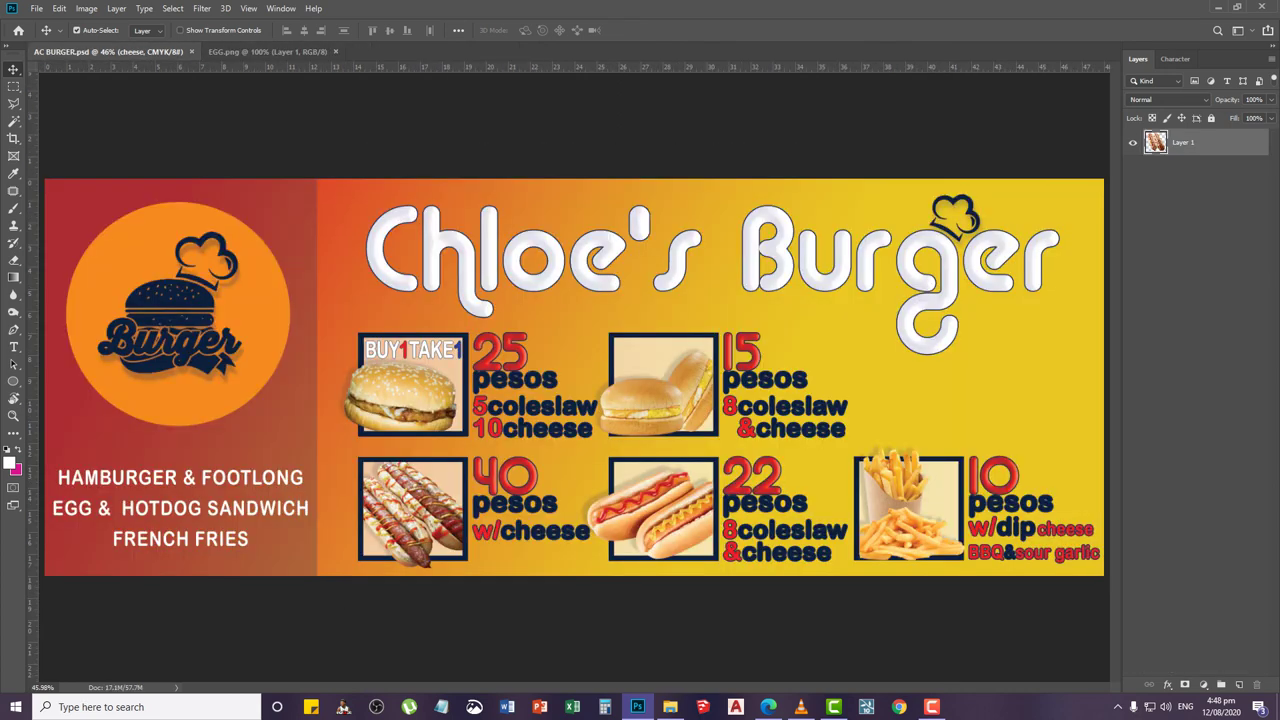
key(ctrl+Tab)
key(ctrl+w)
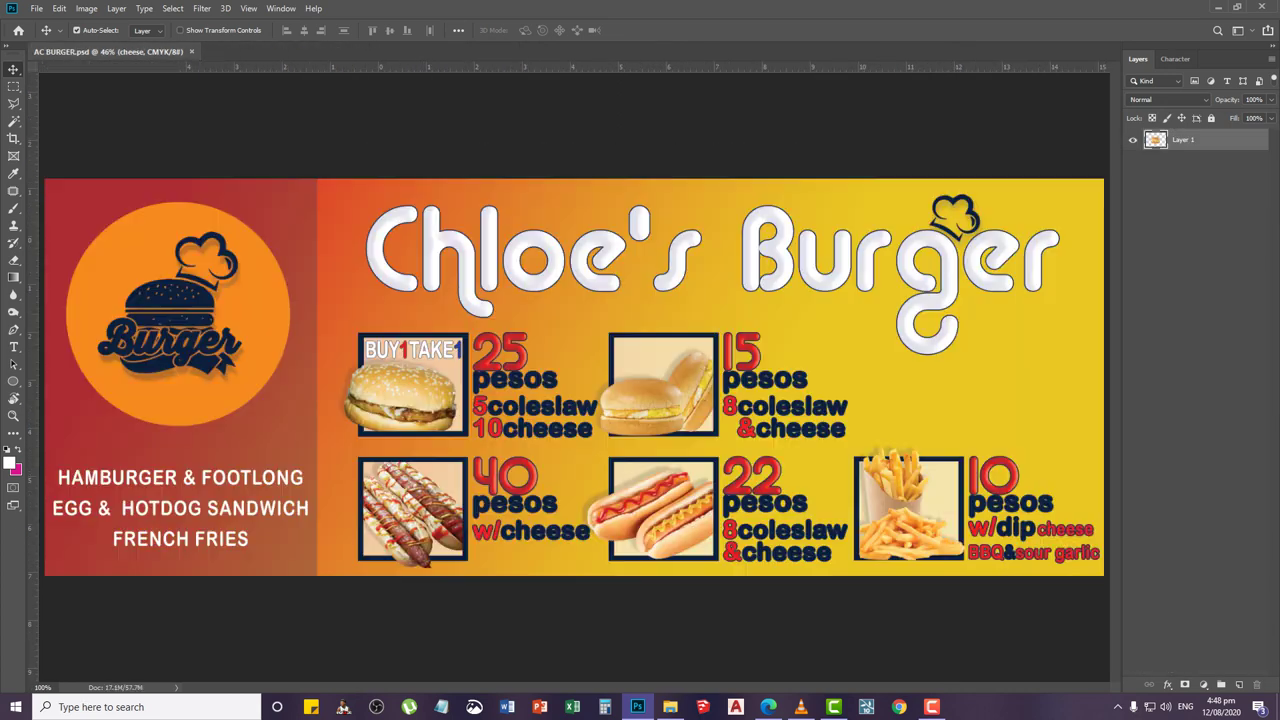
Open the burger logo sheet 52862687e4168db9598ec1ca70a16f7c from the NEW DESIGN folder
click(37, 8)
click(52, 36)
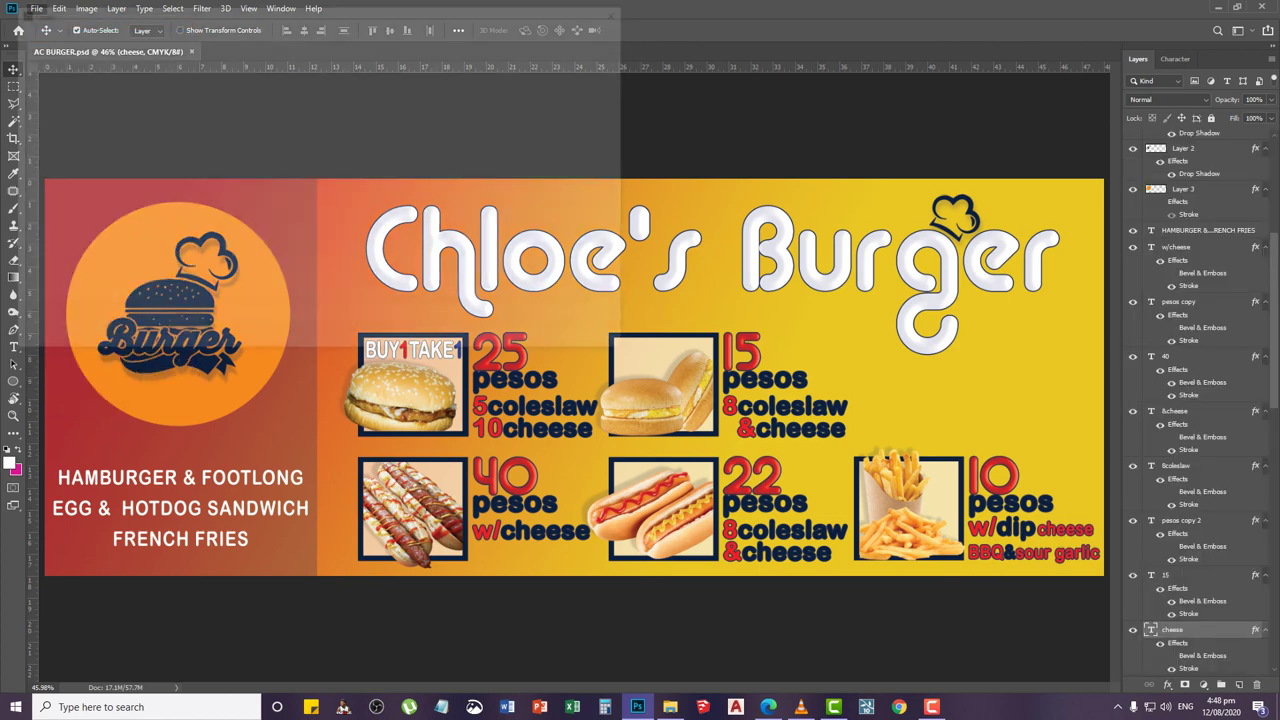
click(299, 122)
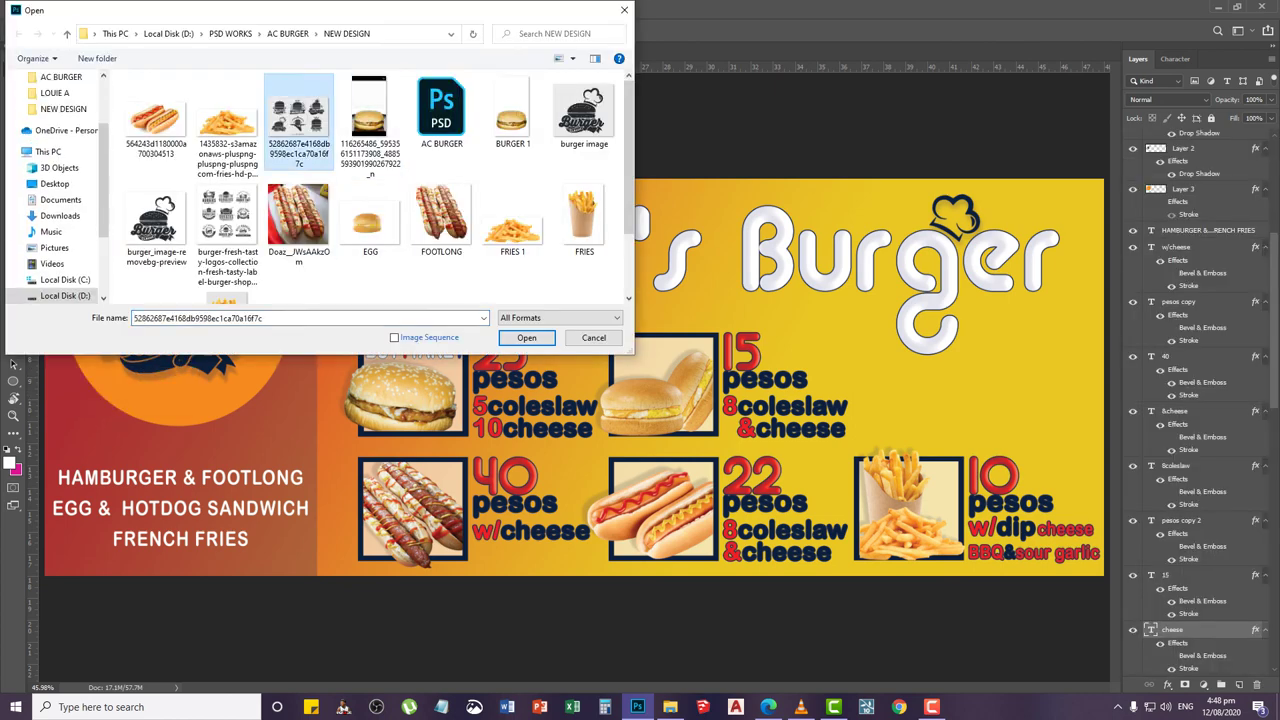
click(521, 335)
Copy the BURGER SPECIAL logo with a rectangular marquee and paste it into the AC BURGER.psd banner
key(m)
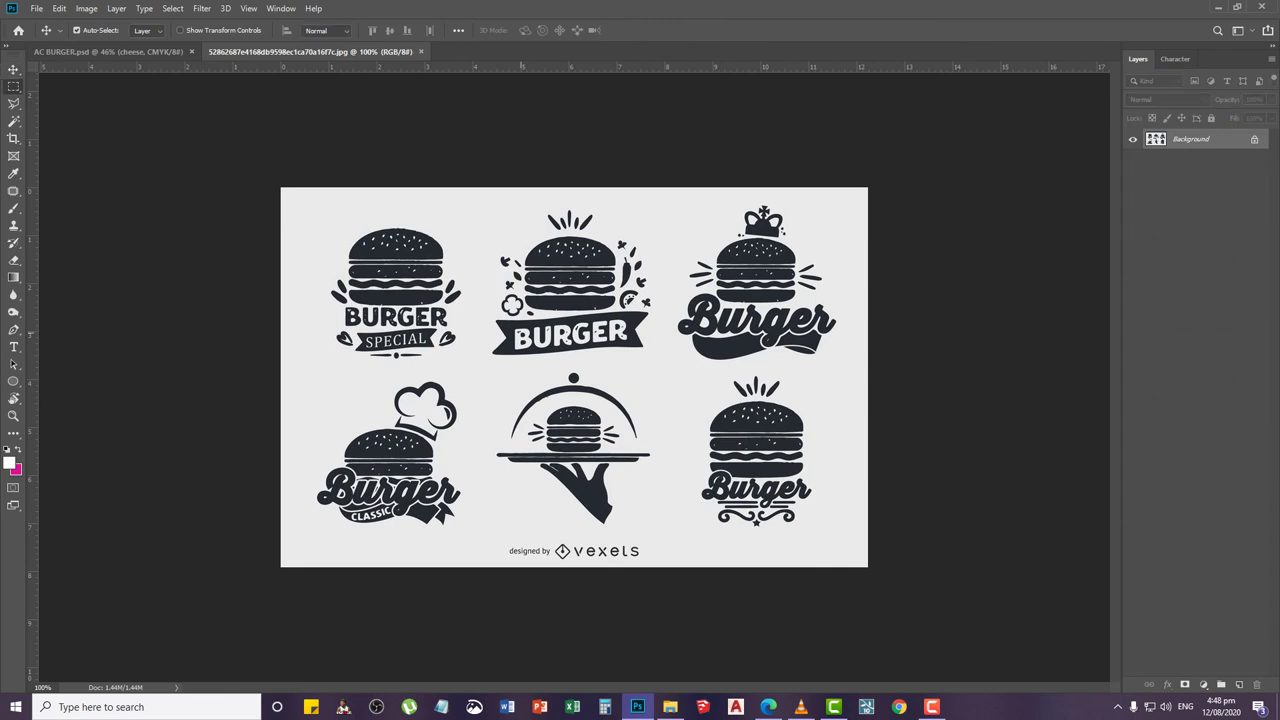
key(m)
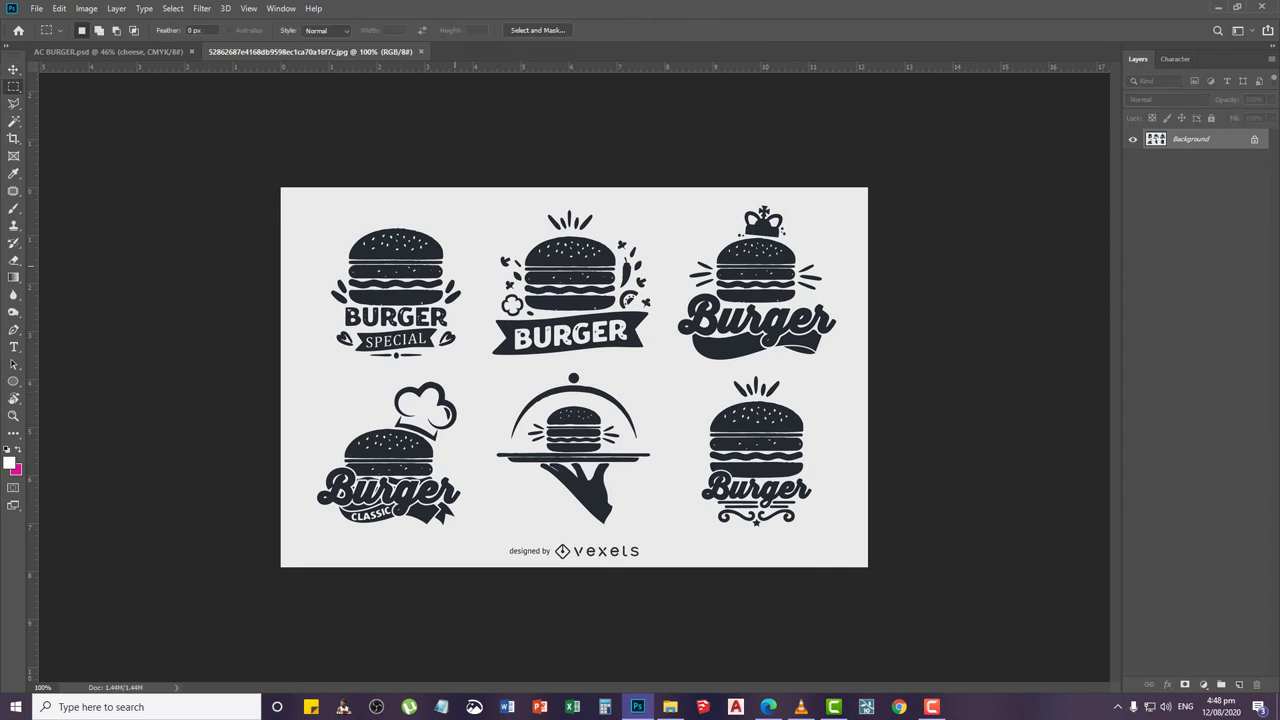
drag(316, 213, 466, 370)
click(108, 51)
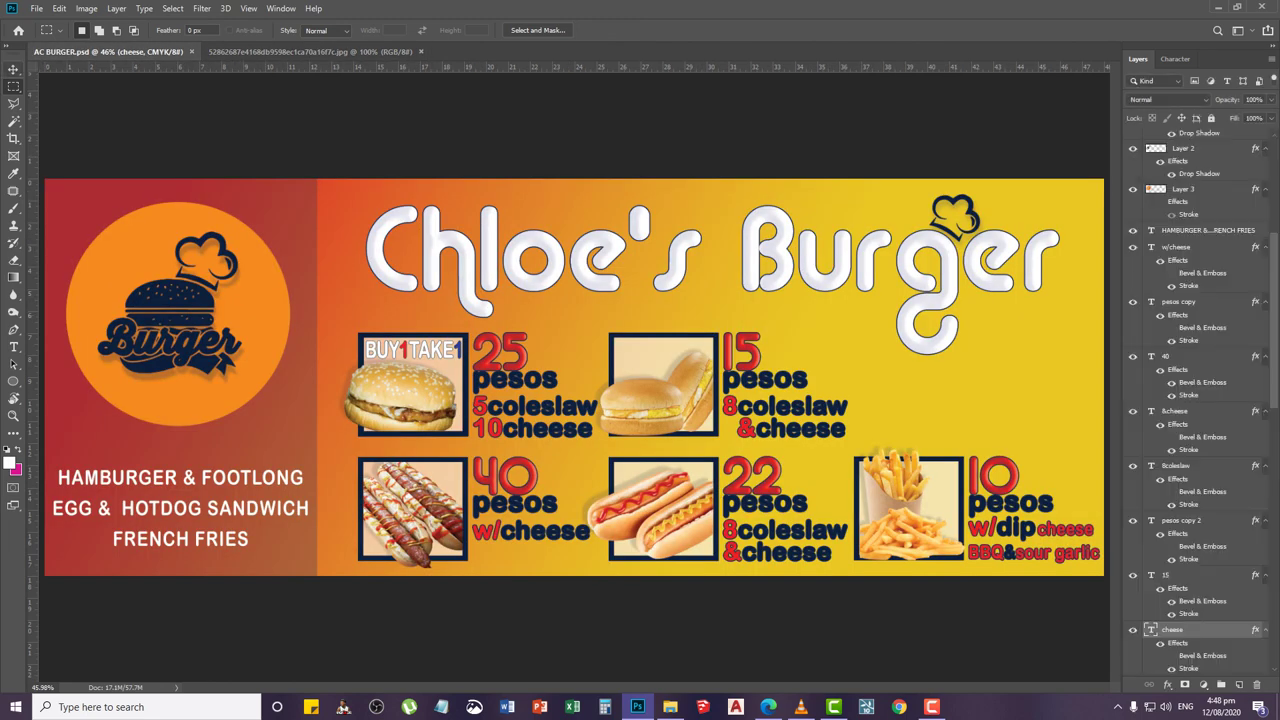
click(13, 69)
click(858, 345)
key(ctrl+v)
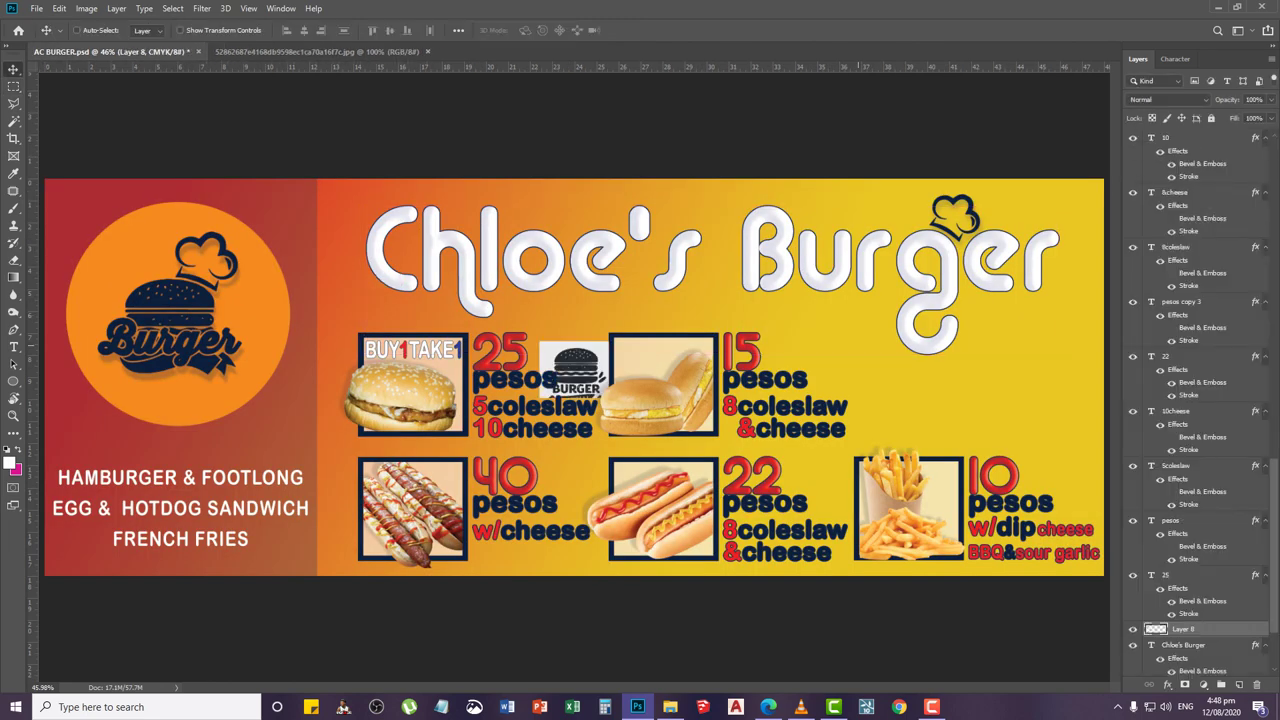
Enlarge the pasted BURGER SPECIAL logo proportionally to about 386% and apply the transform
key(ctrl+t)
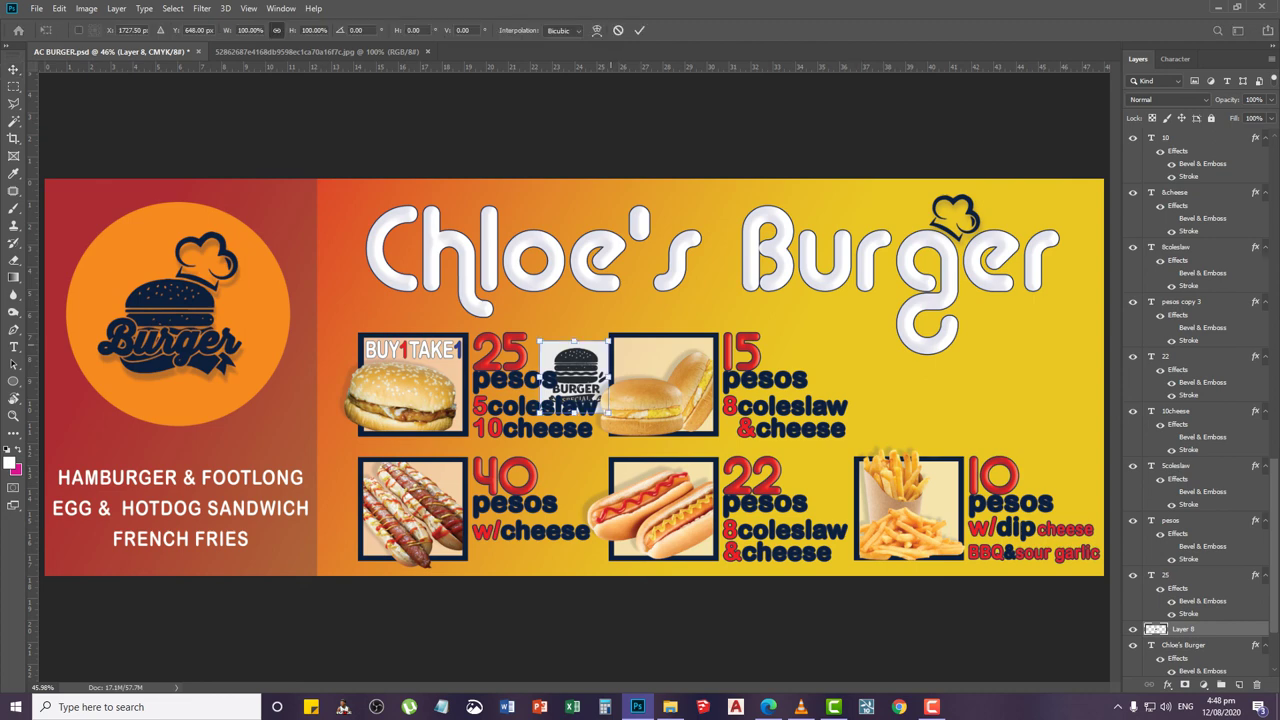
drag(609, 341, 739, 206)
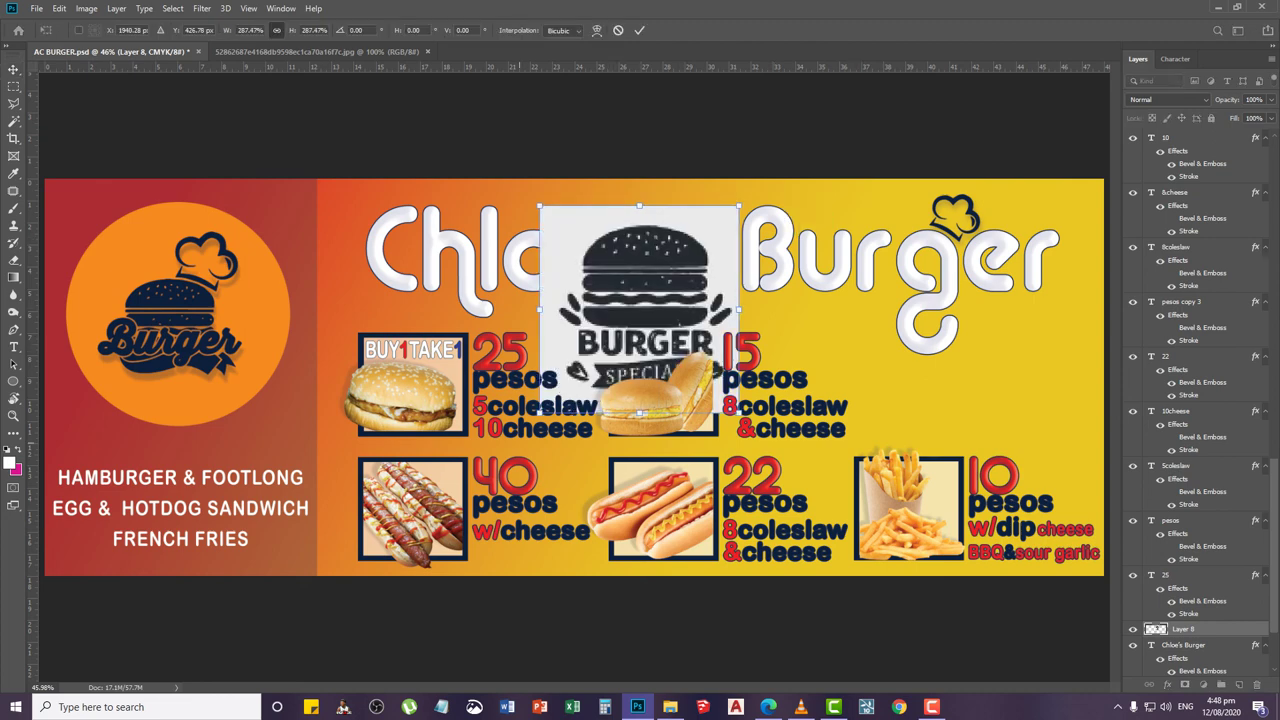
drag(540, 412, 472, 484)
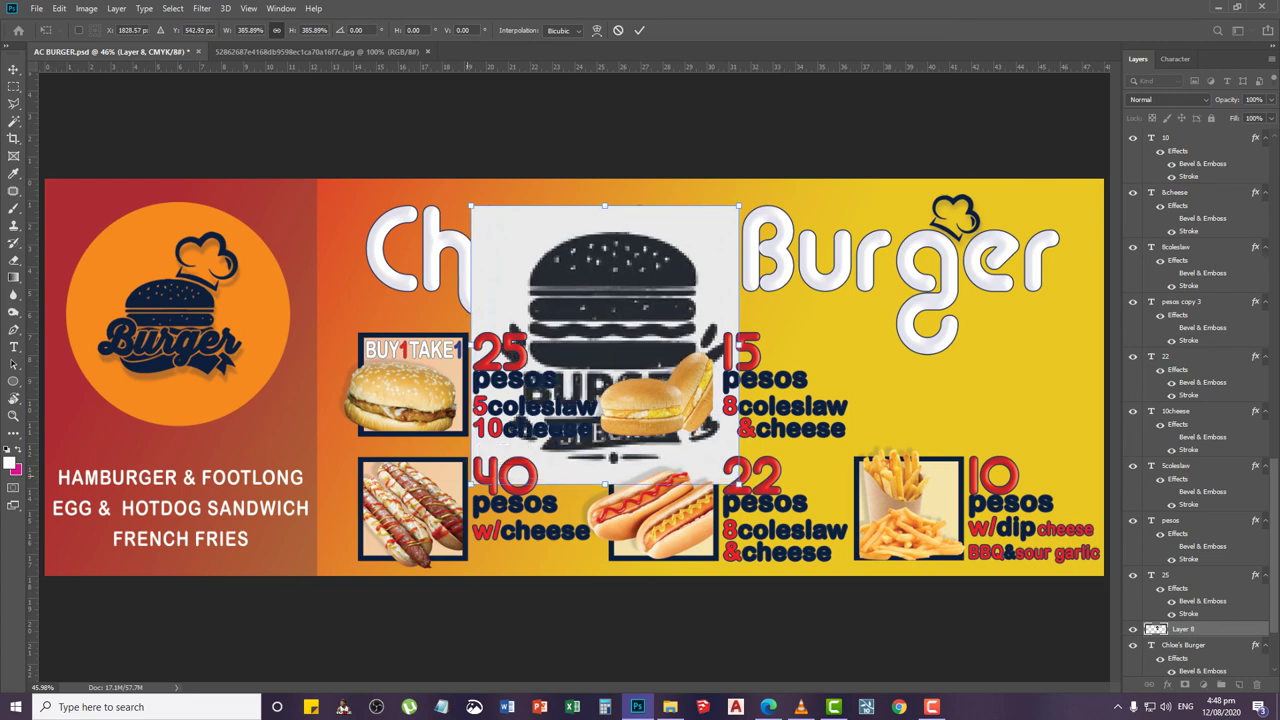
key(Return)
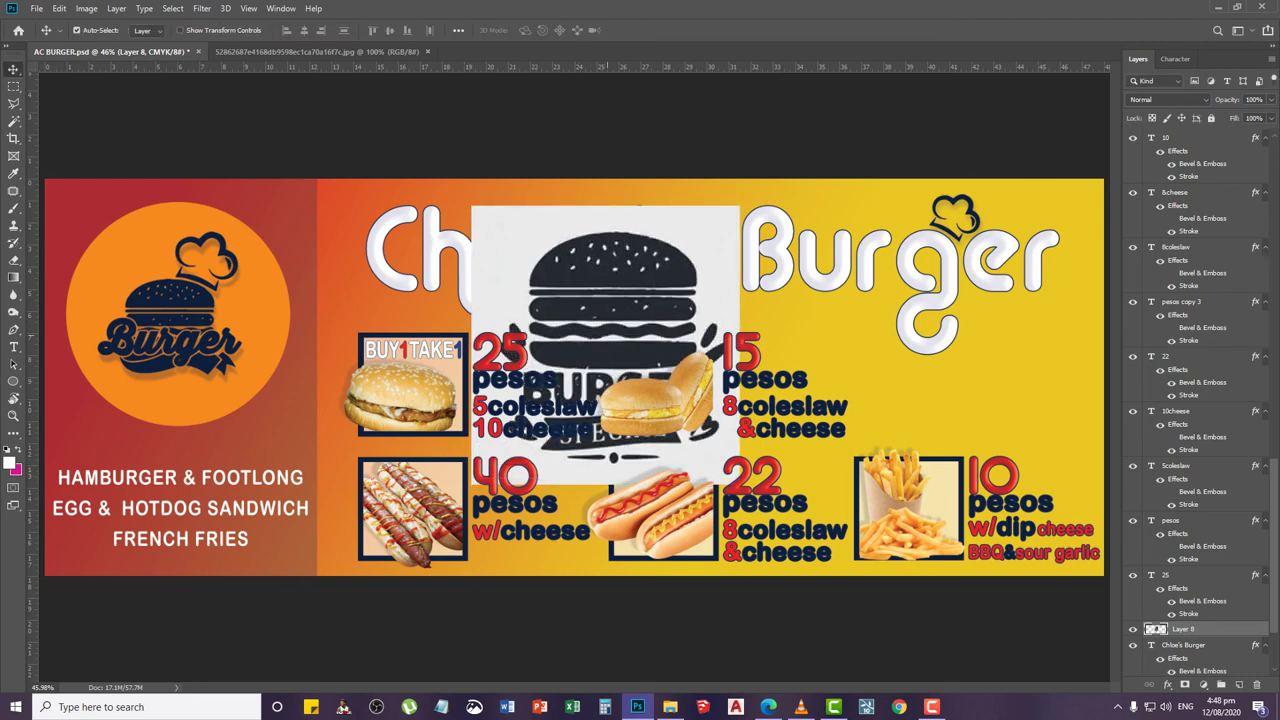
Move the enlarged BURGER SPECIAL logo into the area between the 15 pesos text and the banner's far edge, overlapping the fries box
drag(653, 304, 905, 350)
key(ctrl+minus)
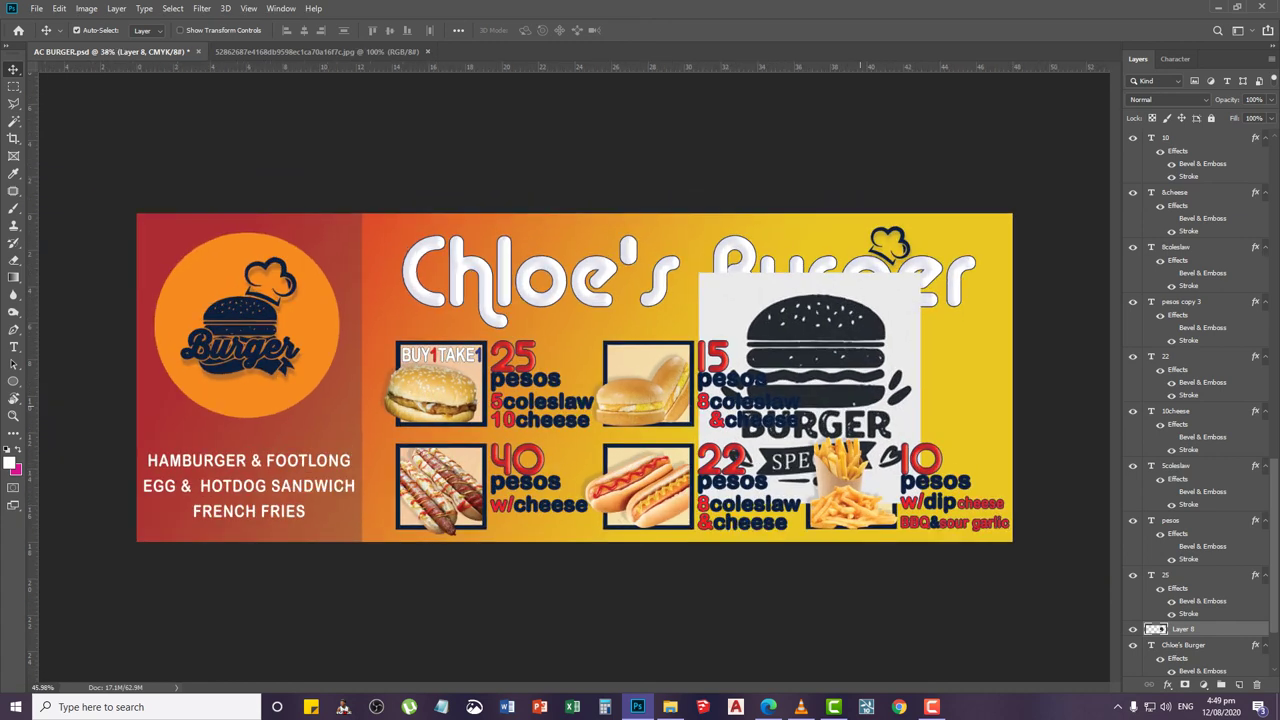
scroll(663, 388, up, 2)
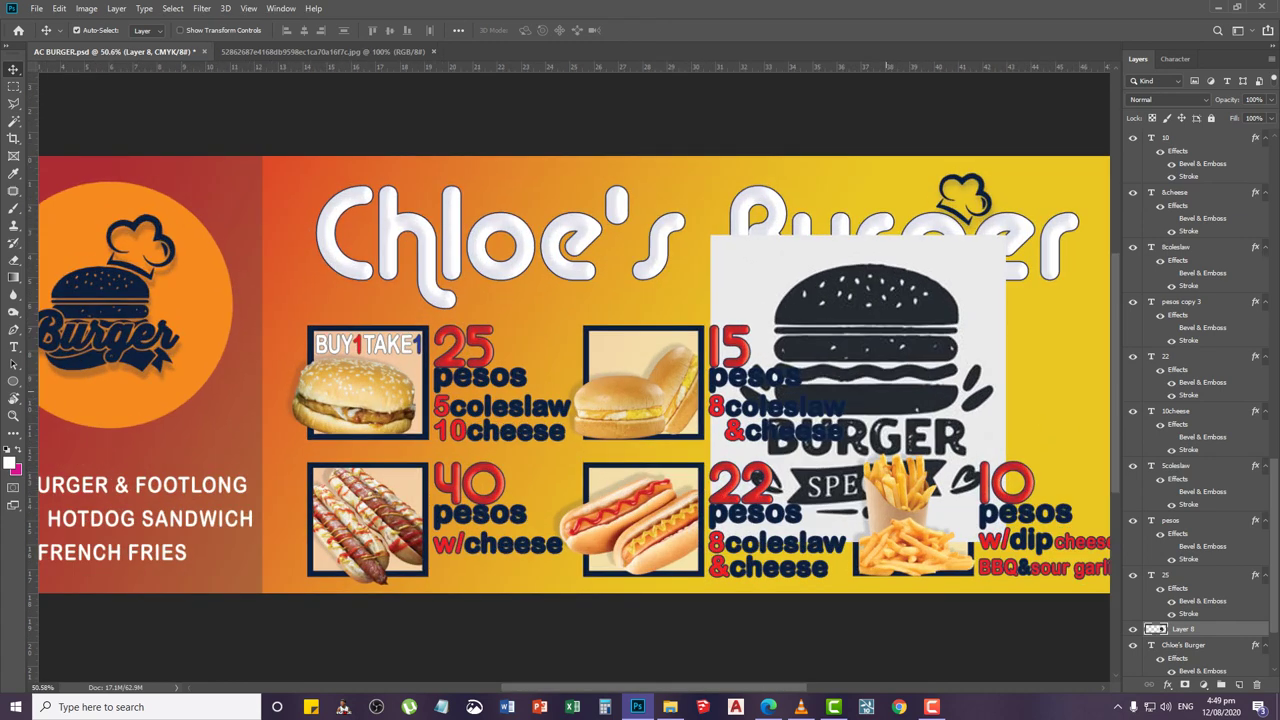
right_click(886, 392)
click(912, 399)
drag(875, 389, 760, 382)
scroll(940, 388, down, 5)
scroll(928, 382, up, 6)
scroll(846, 381, up, 2)
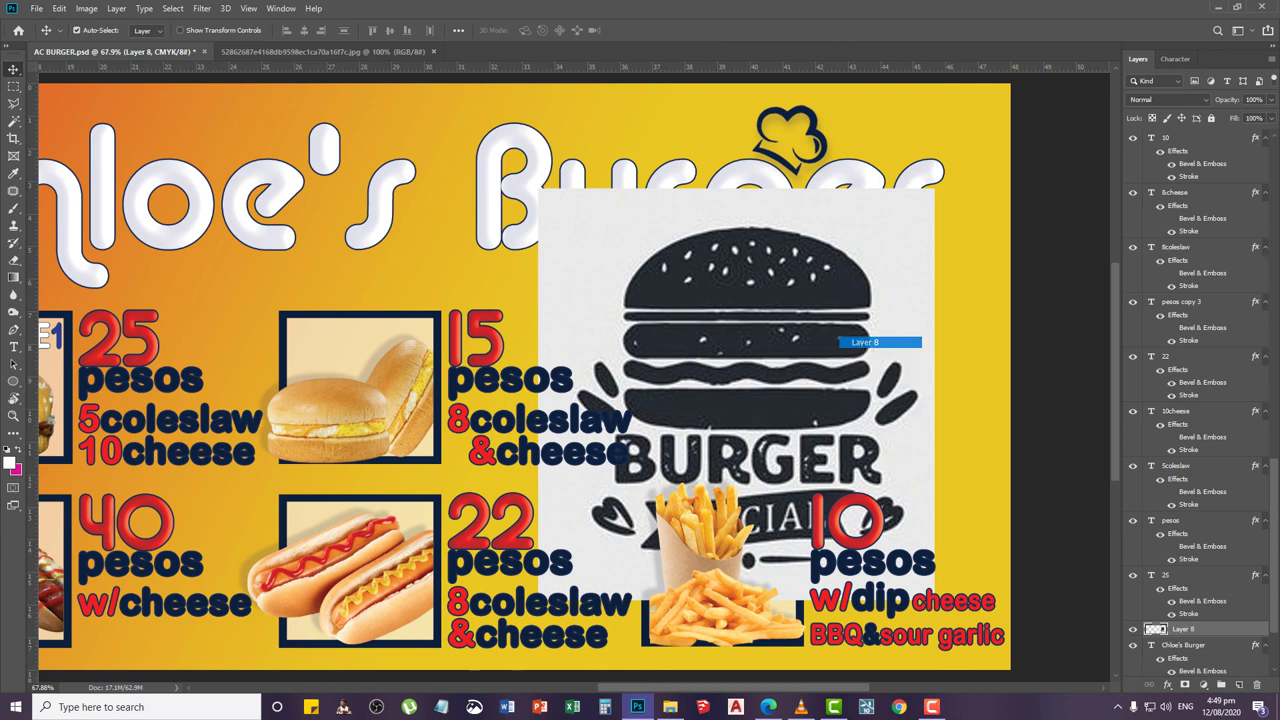
Set the BURGER SPECIAL logo layer's blend mode to Multiply
click(1168, 99)
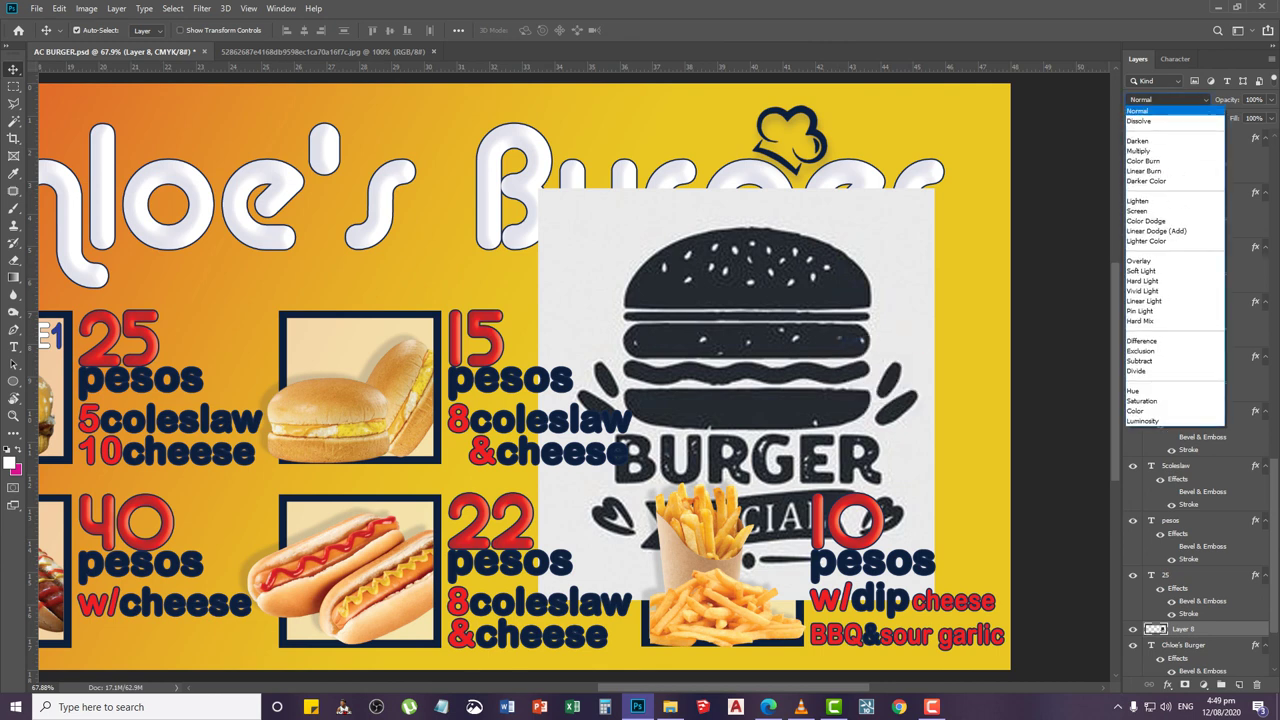
click(1138, 151)
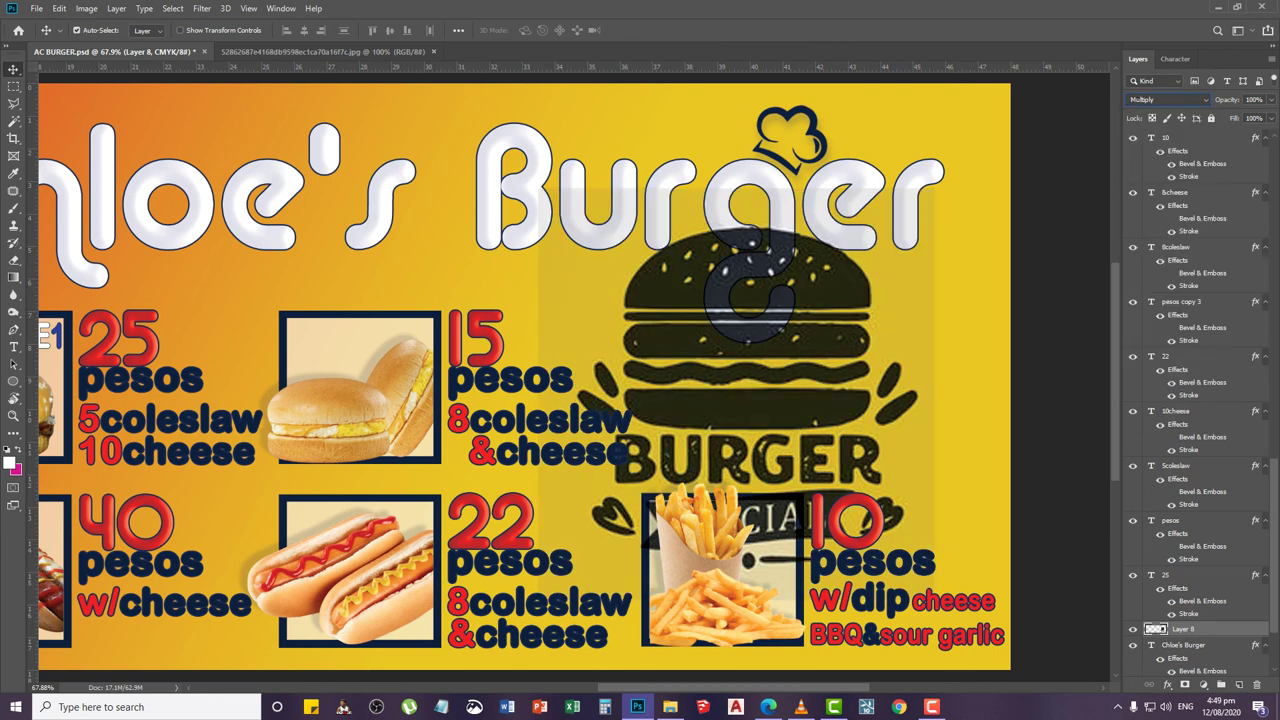
scroll(980, 378, down, 5)
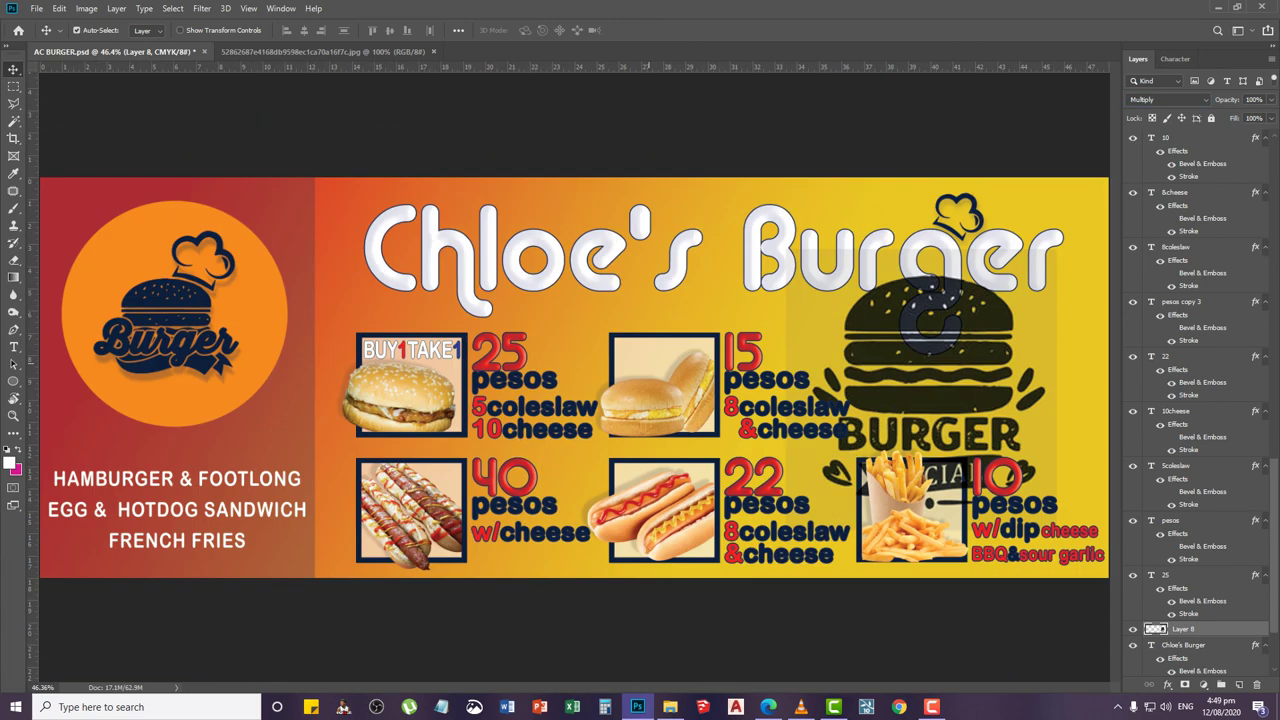
Erase the BURGER SPECIAL logo's visible rectangular background edges with a soft round Eraser at 200 px and lowered hardness
key(e)
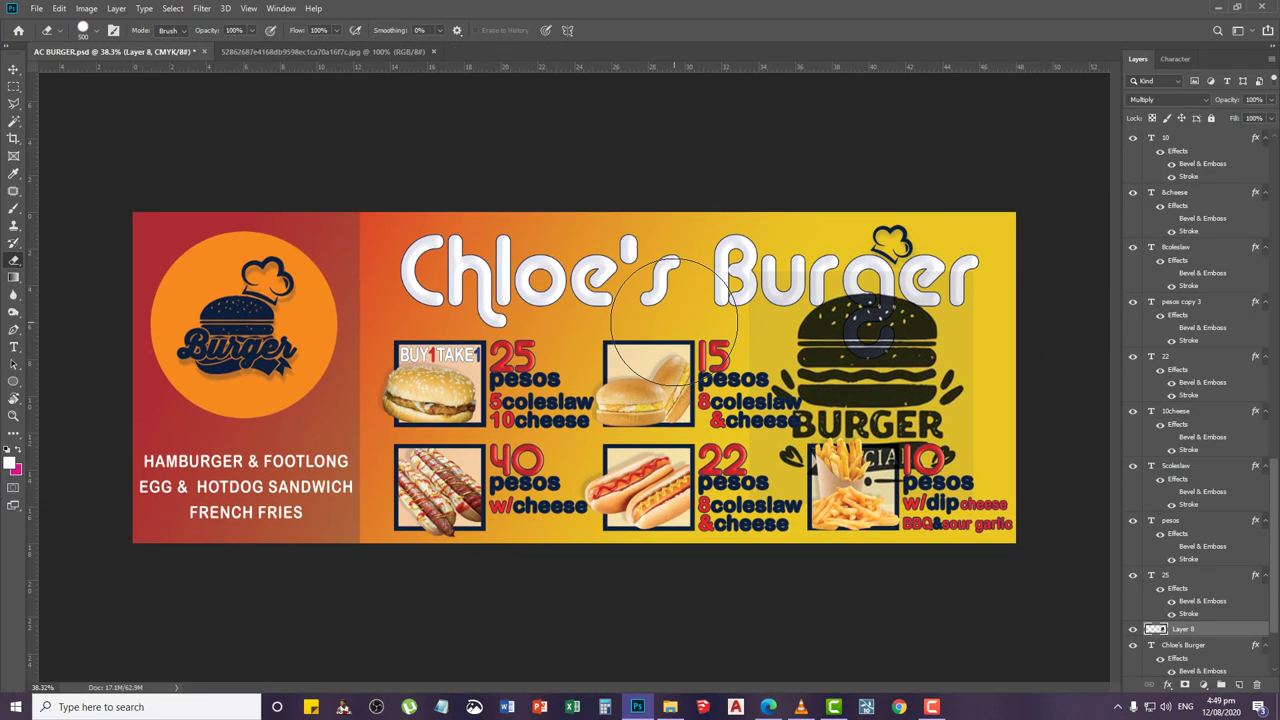
right_click(678, 321)
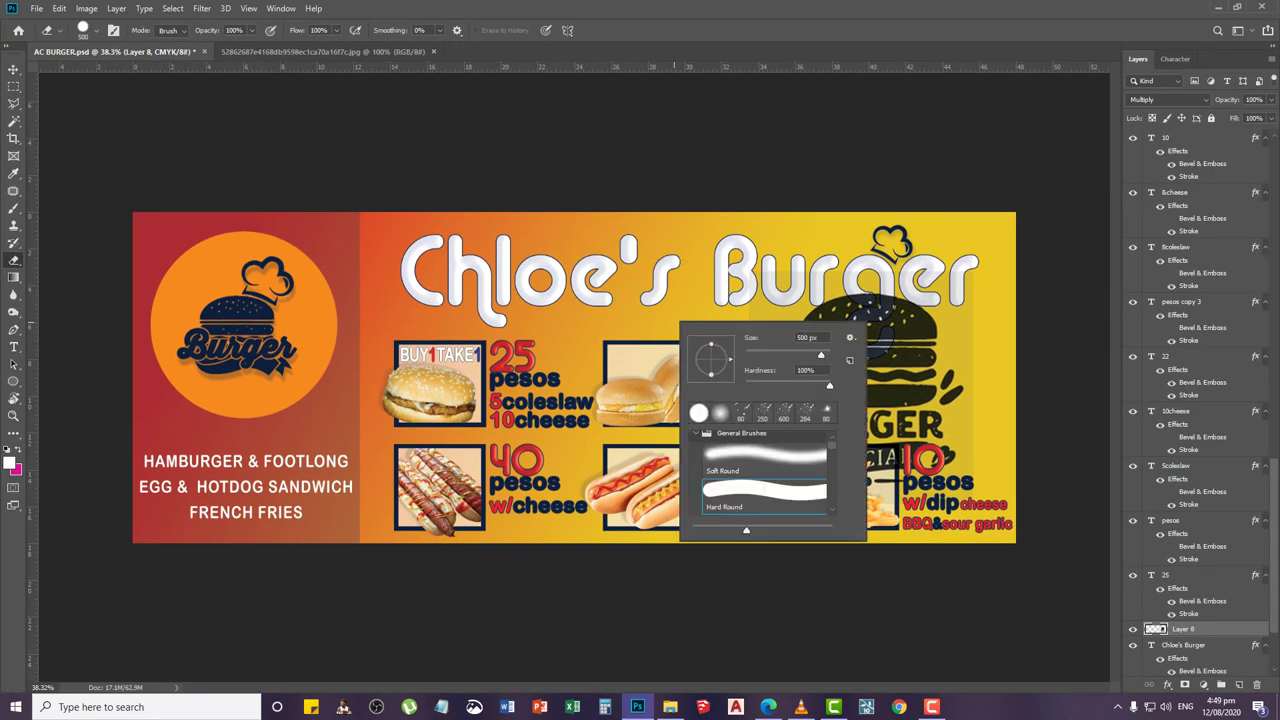
drag(829, 386, 742, 385)
click(549, 330)
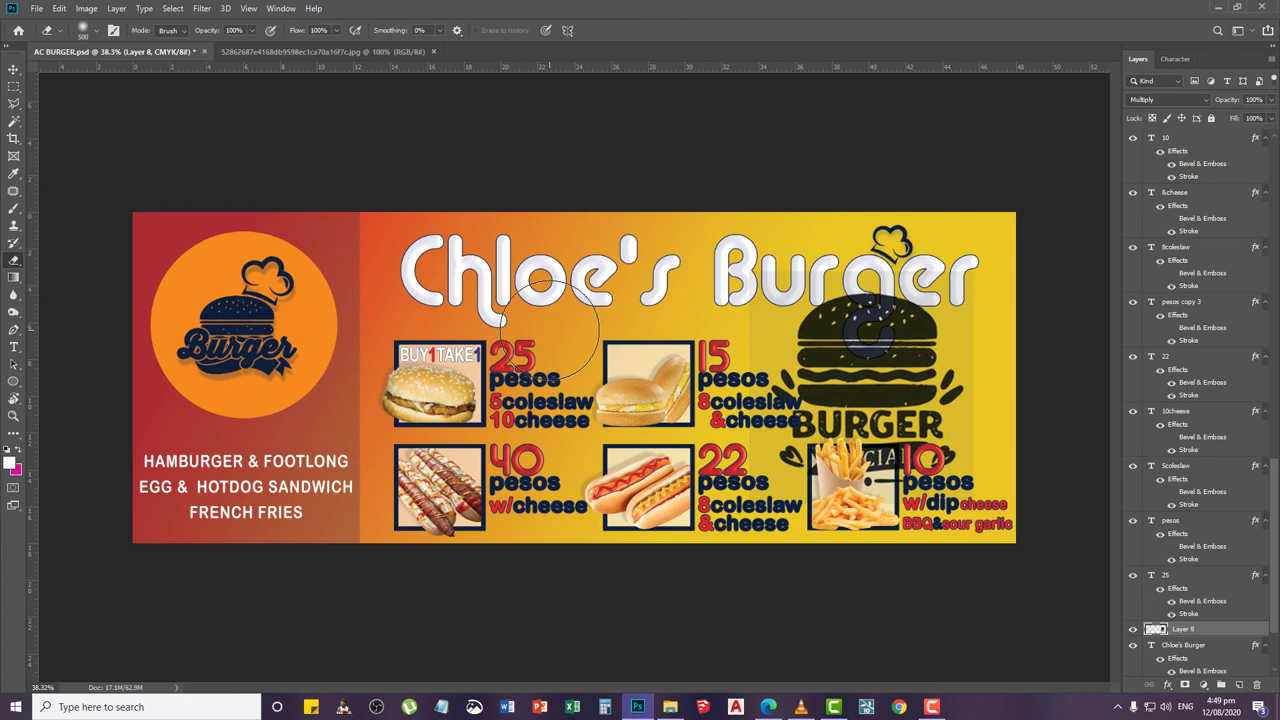
key(bracketleft)
key(bracketleft)
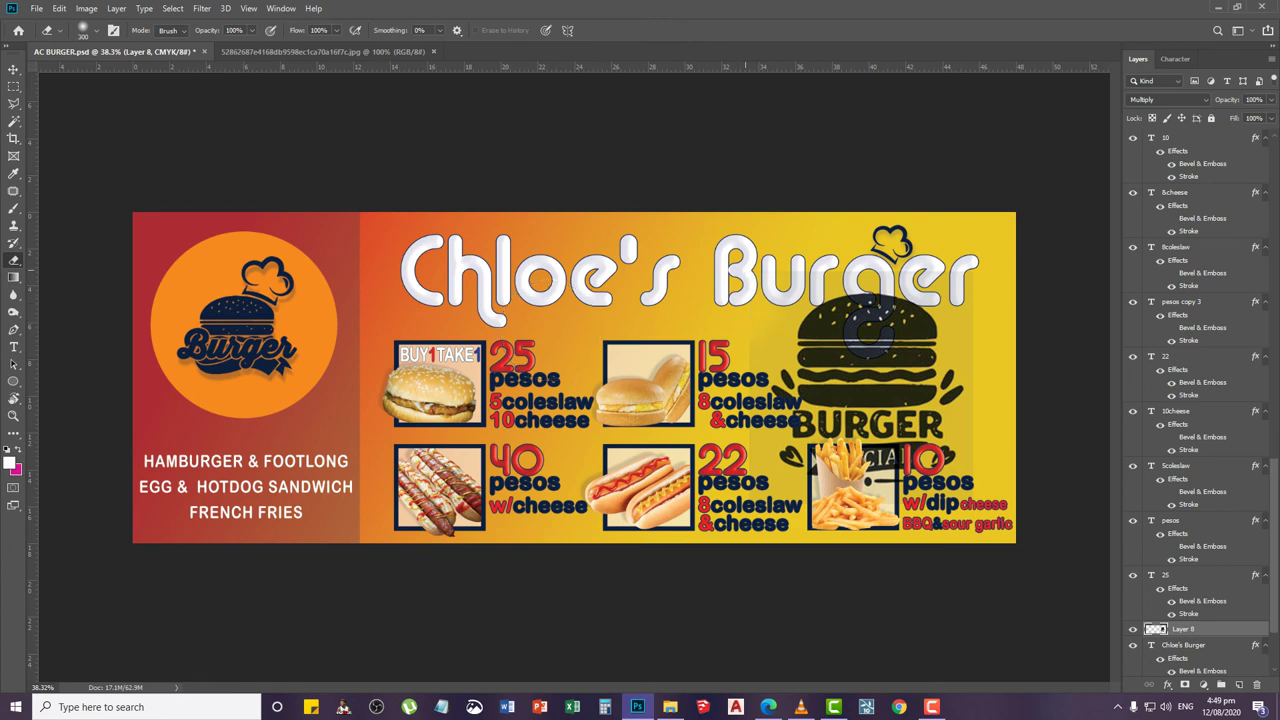
scroll(915, 381, up, 4)
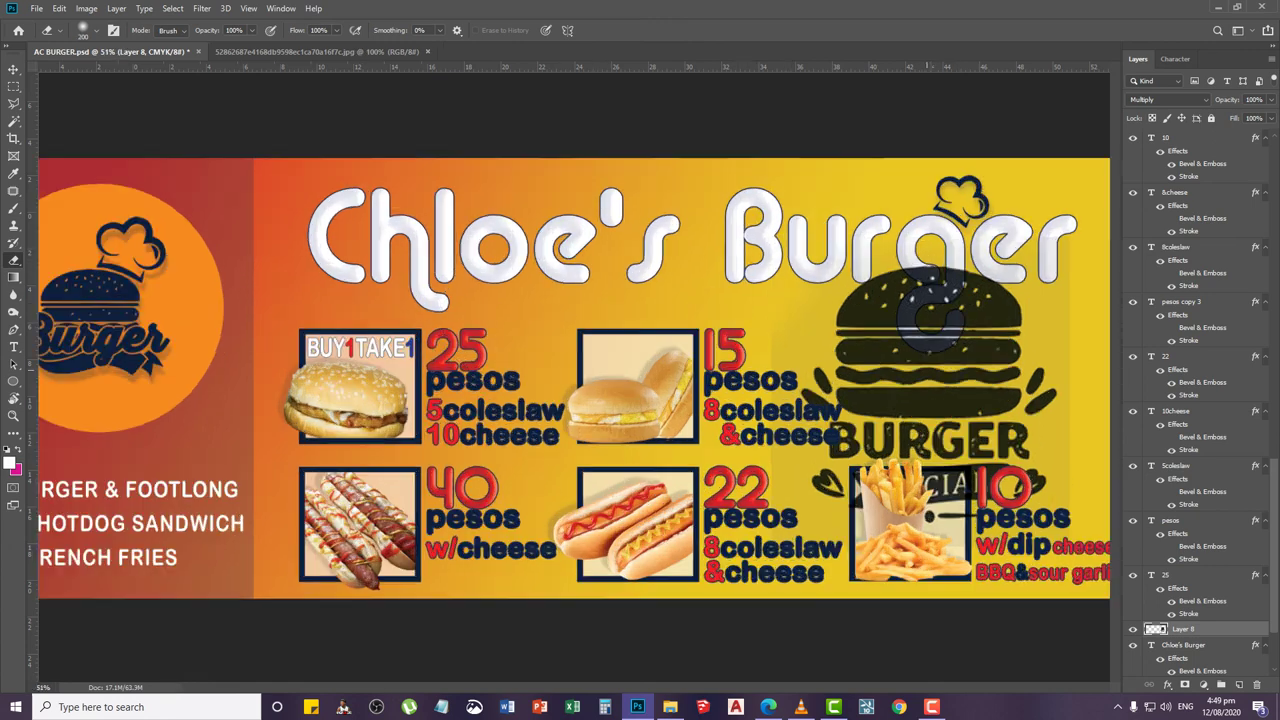
scroll(568, 387, right, 2)
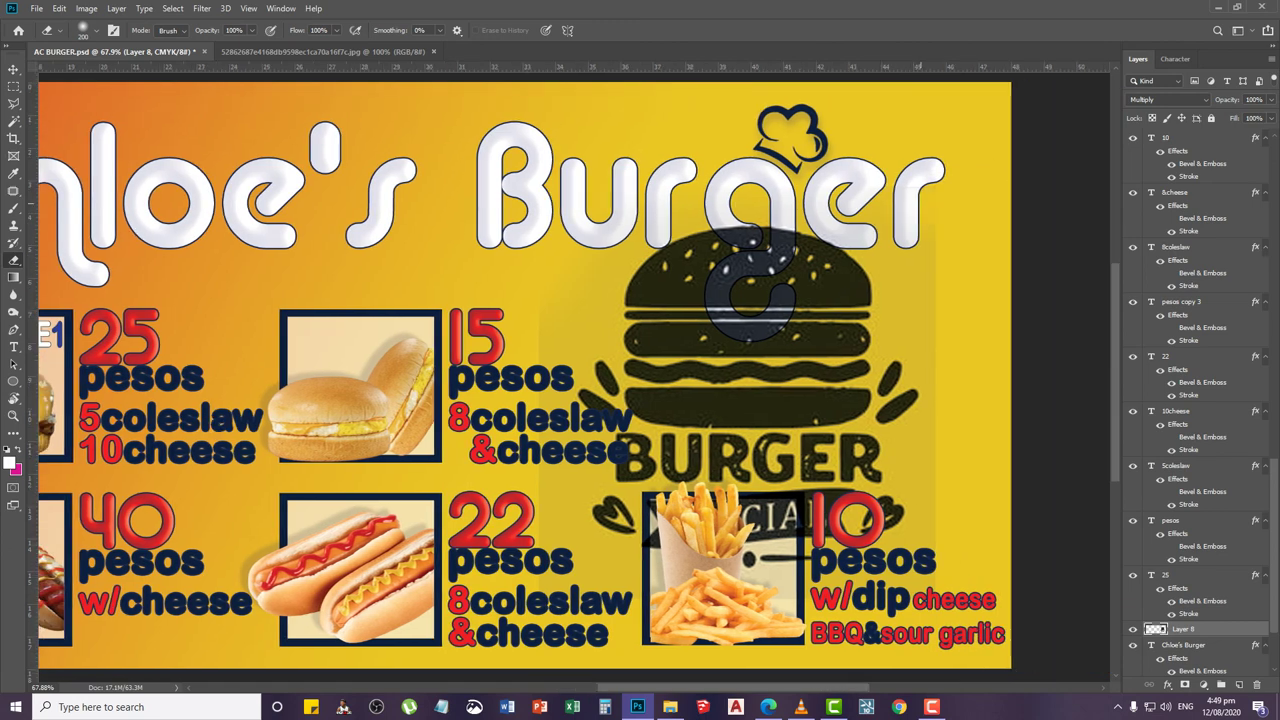
drag(924, 300, 905, 440)
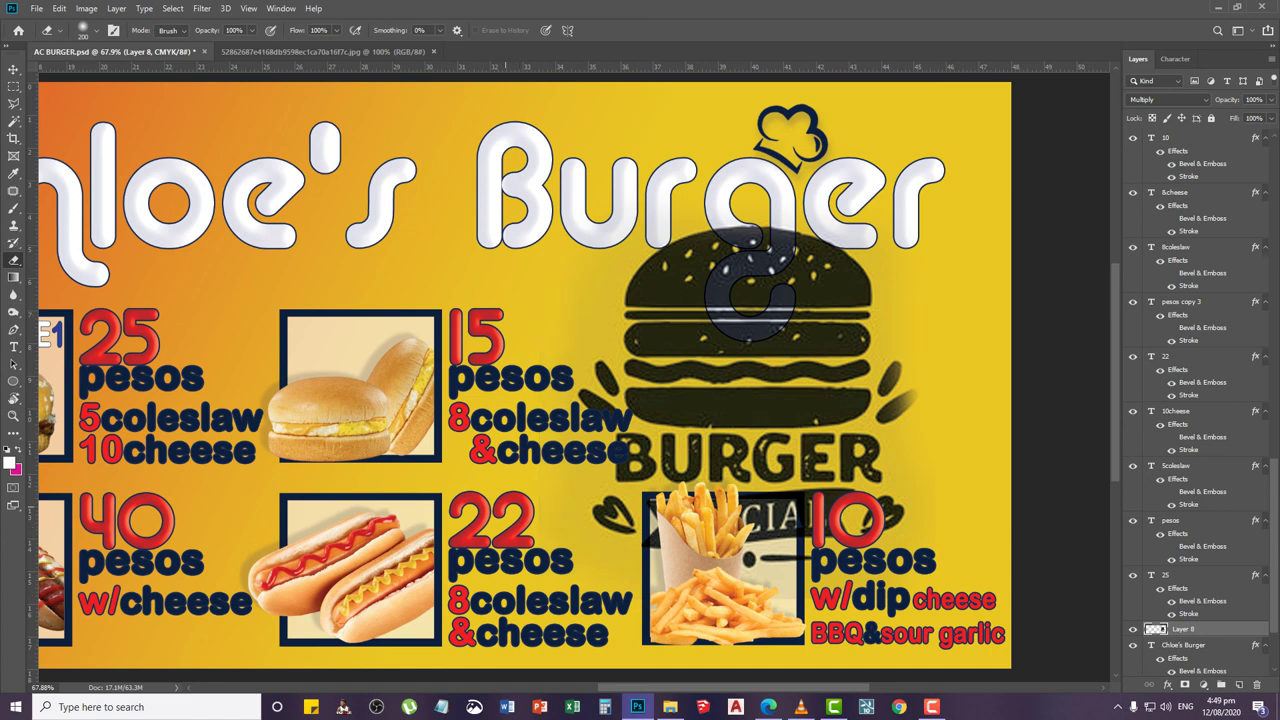
Move the BURGER SPECIAL logo layer below the Chloe's Burger text and the BOX group, directly above Layer 4
key(v)
scroll(1195, 400, down, 4)
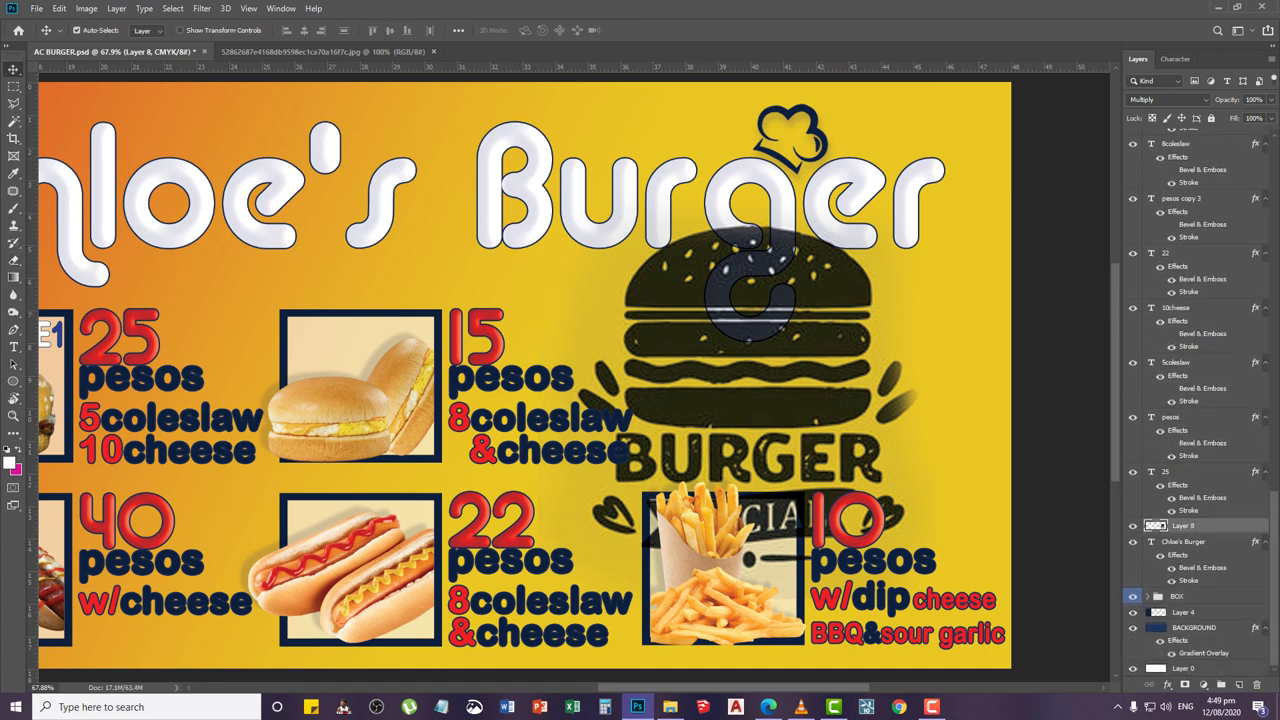
drag(1180, 525, 1180, 604)
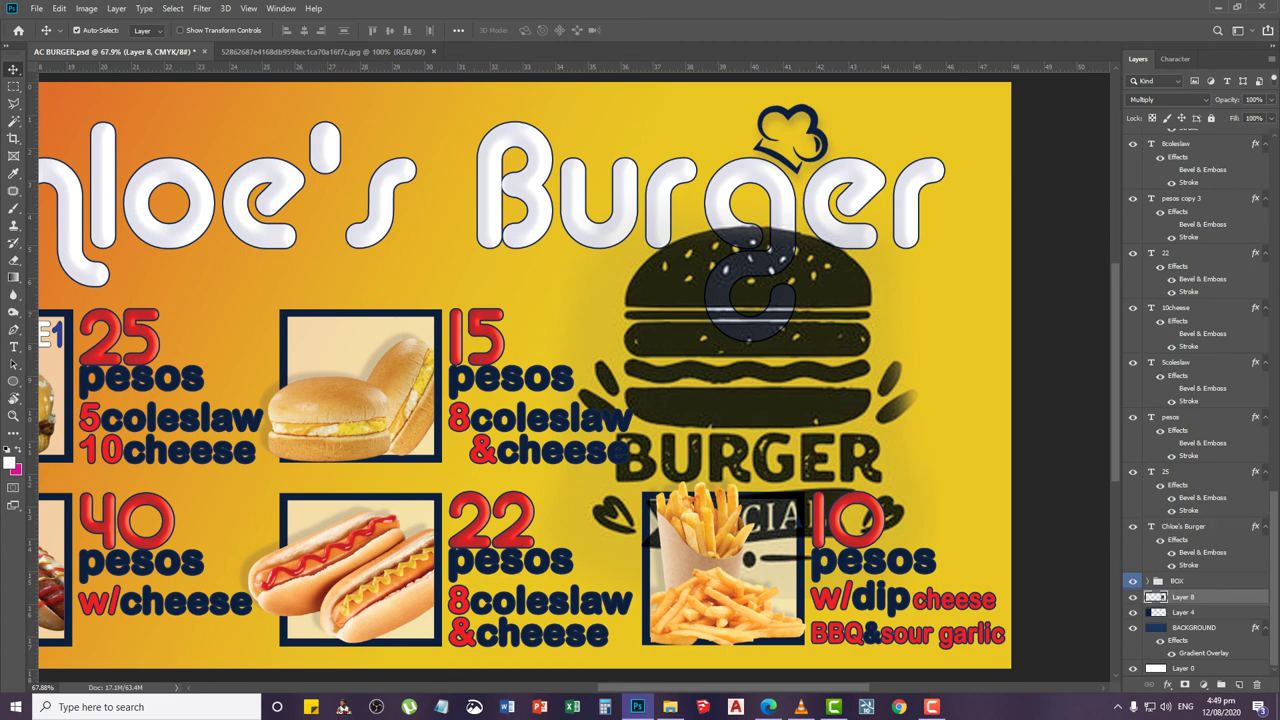
scroll(722, 420, down, 6)
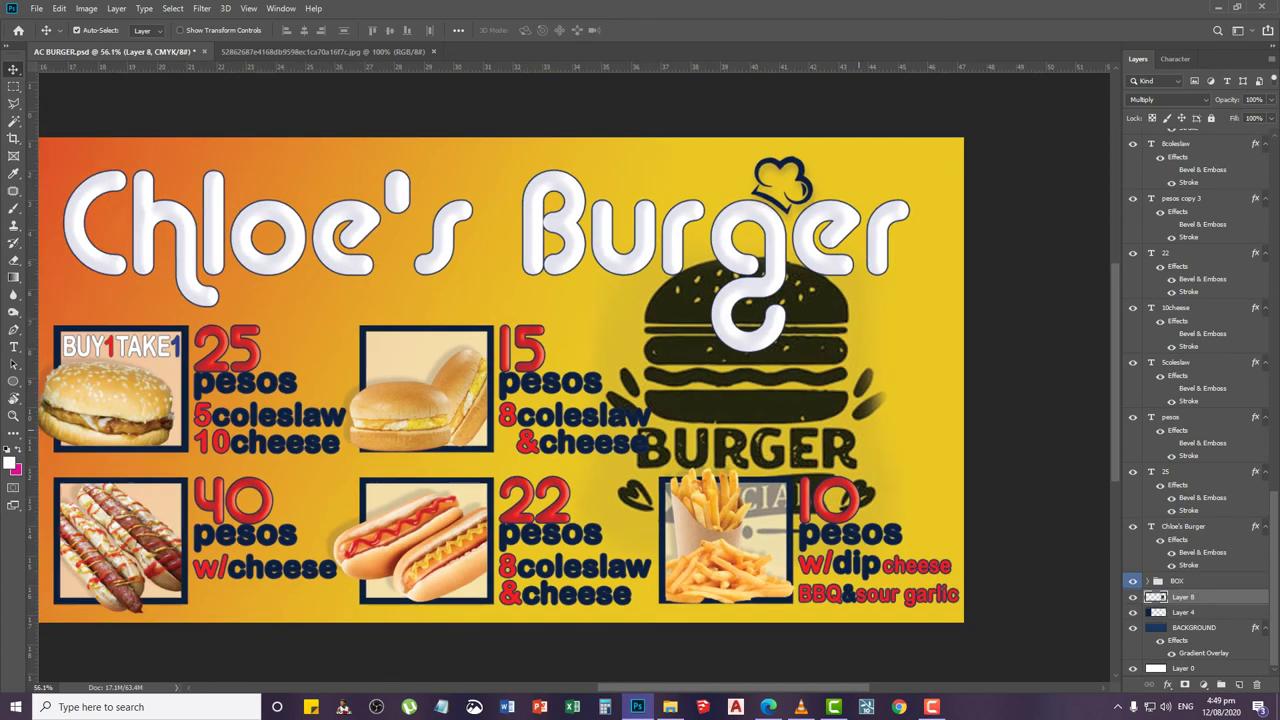
Enlarge the BURGER SPECIAL logo proportionally to about 153% and apply the transform
key(ctrl+t)
key(ctrl+t)
scroll(740, 380, down, 3)
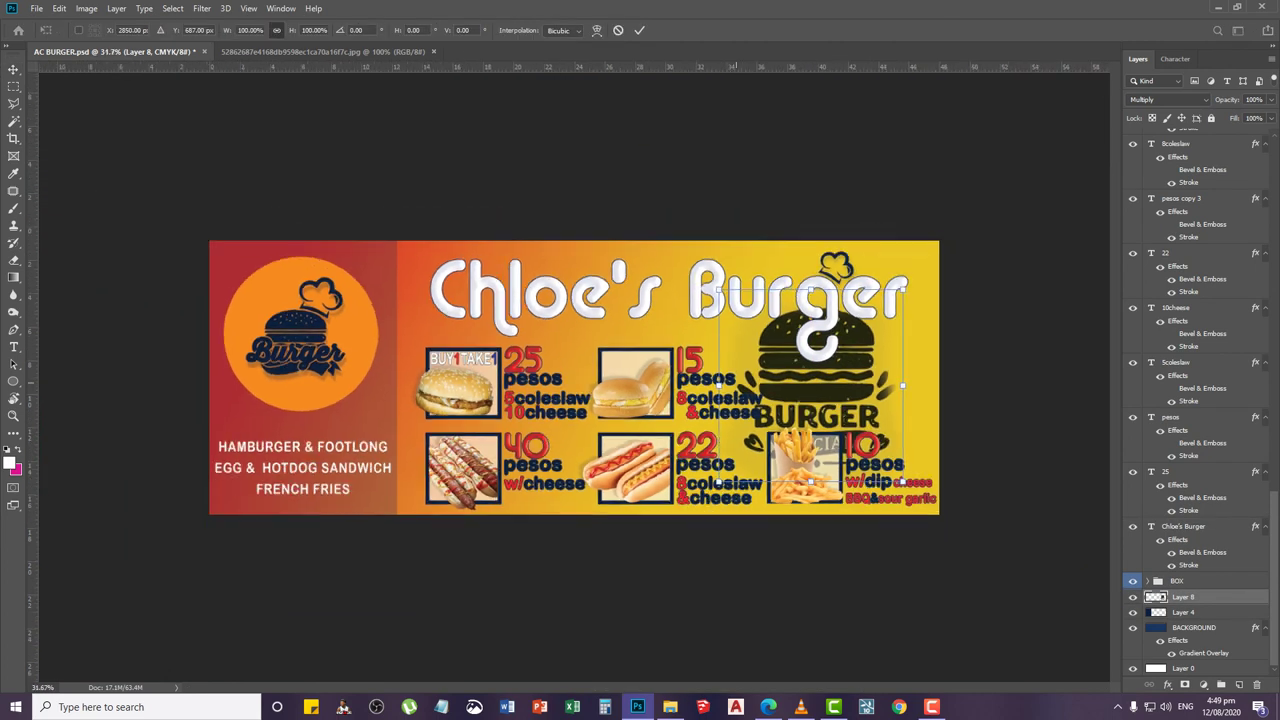
drag(705, 297, 612, 206)
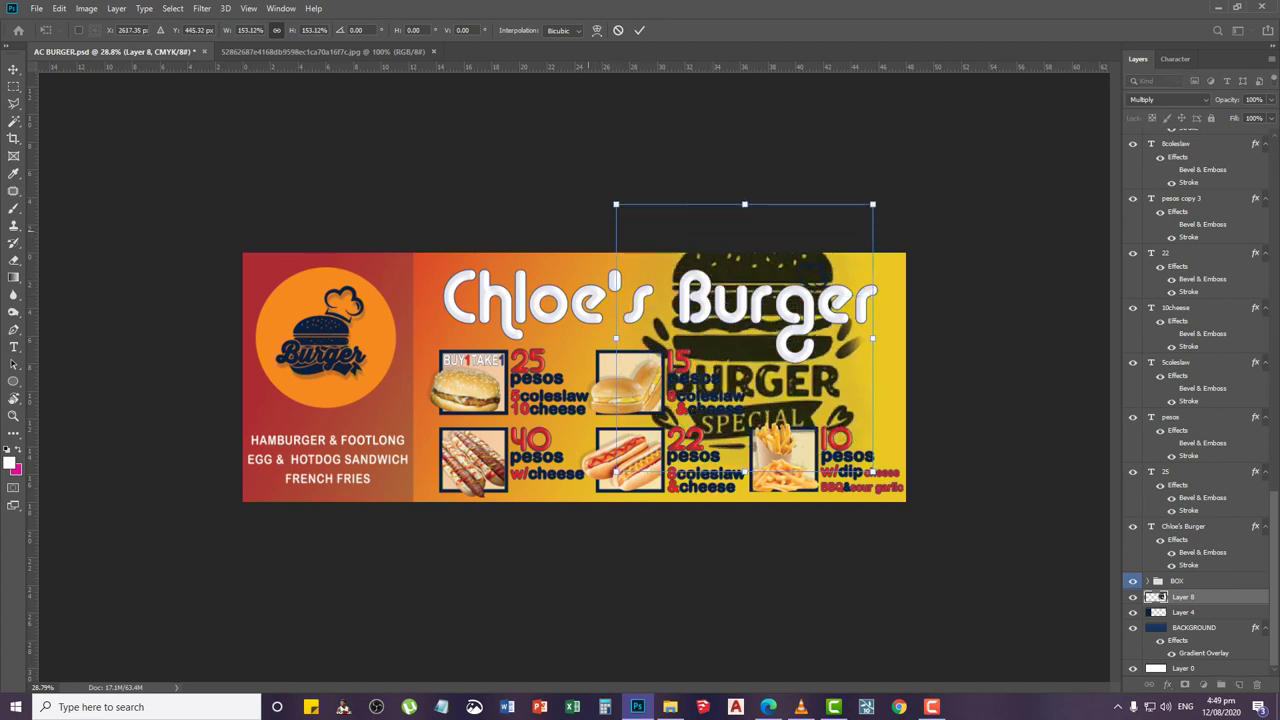
key(Return)
Select the BURGER SPECIAL logo layer and move it about 1.8 in right and 2.6 in down, behind the title and fries box
mouse_move(785, 330)
mouse_down()
mouse_move(790, 340)
mouse_move(772, 328)
mouse_up()
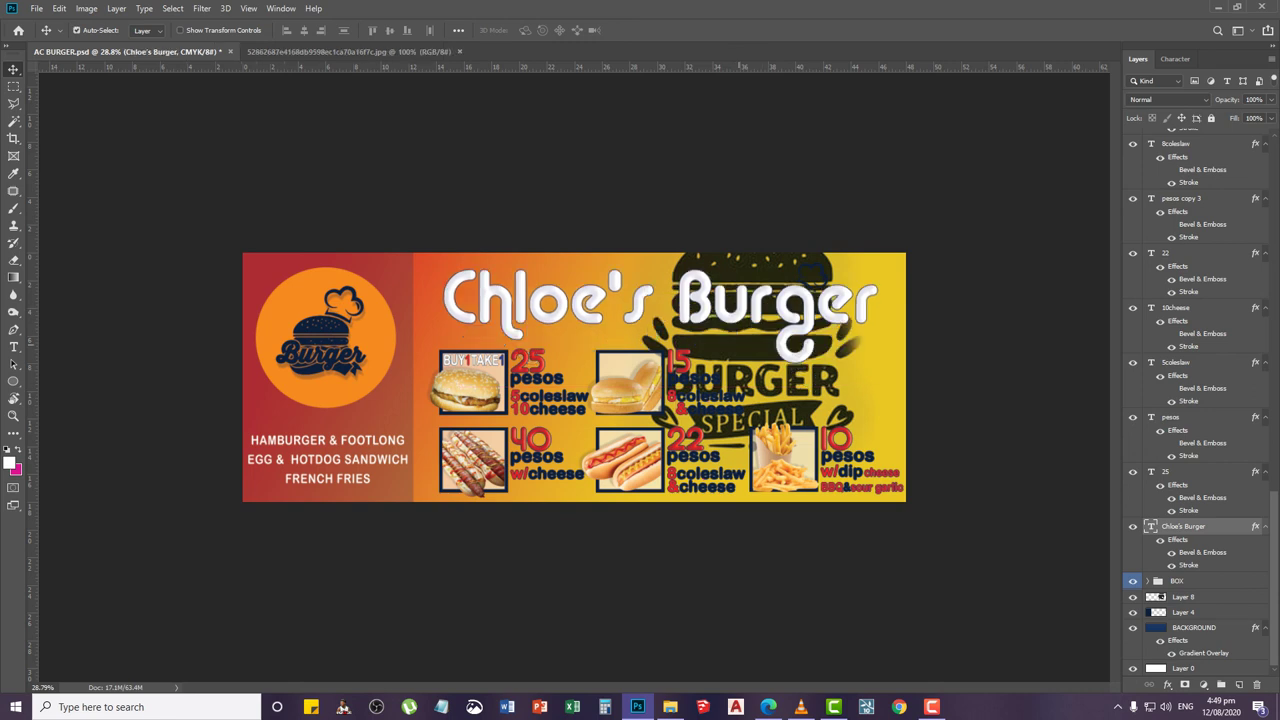
right_click(755, 350)
click(780, 366)
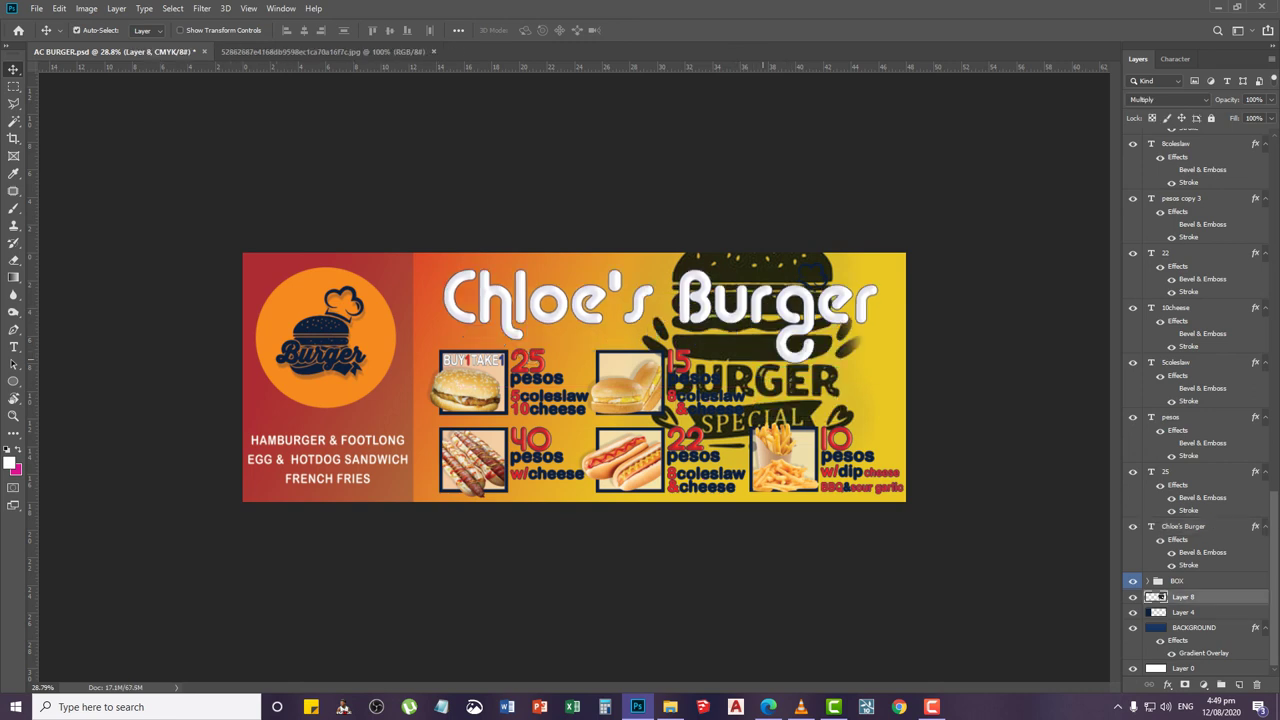
drag(754, 354, 794, 358)
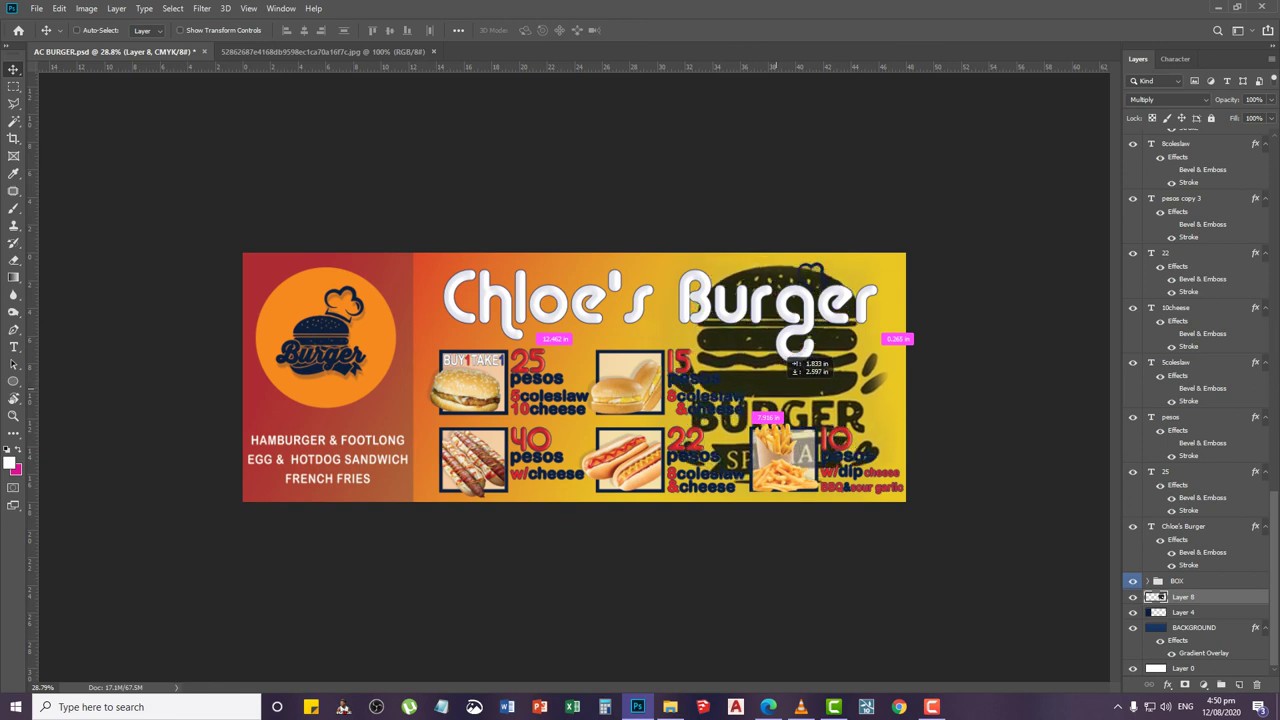
Lower the BURGER SPECIAL logo layer's opacity to 8% and fit the whole banner in view
click(1270, 99)
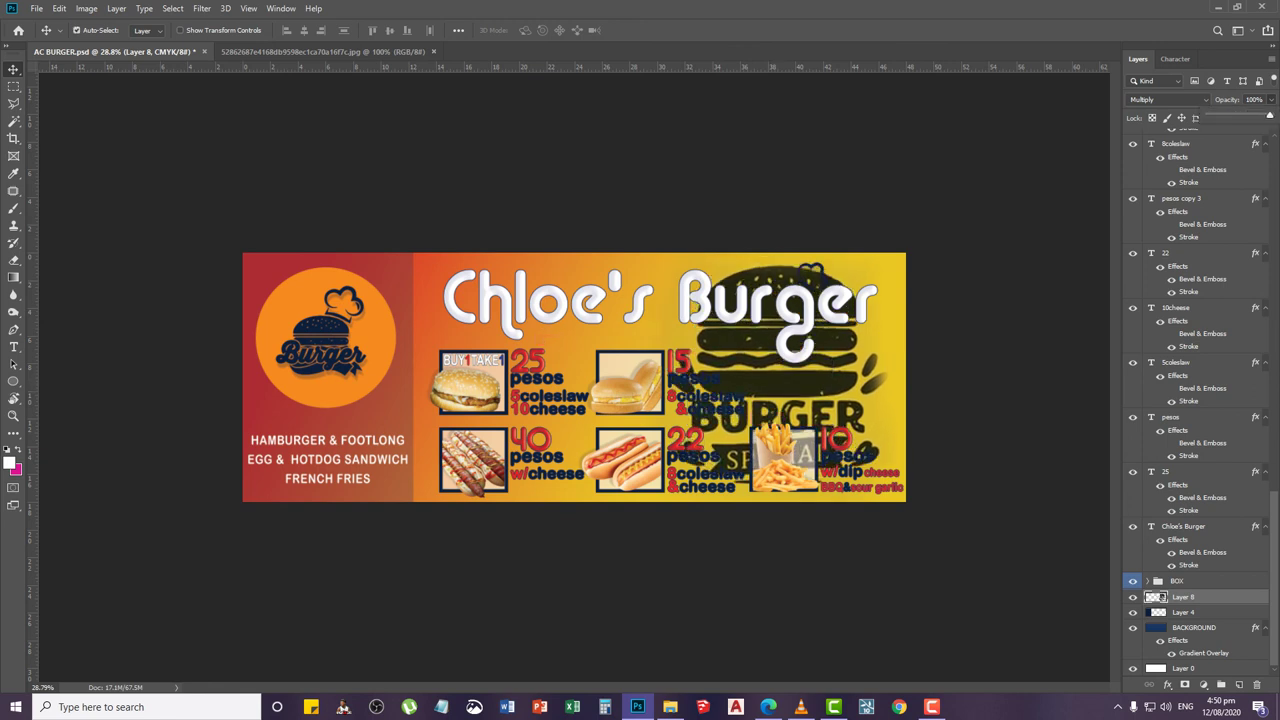
drag(1270, 115, 1213, 115)
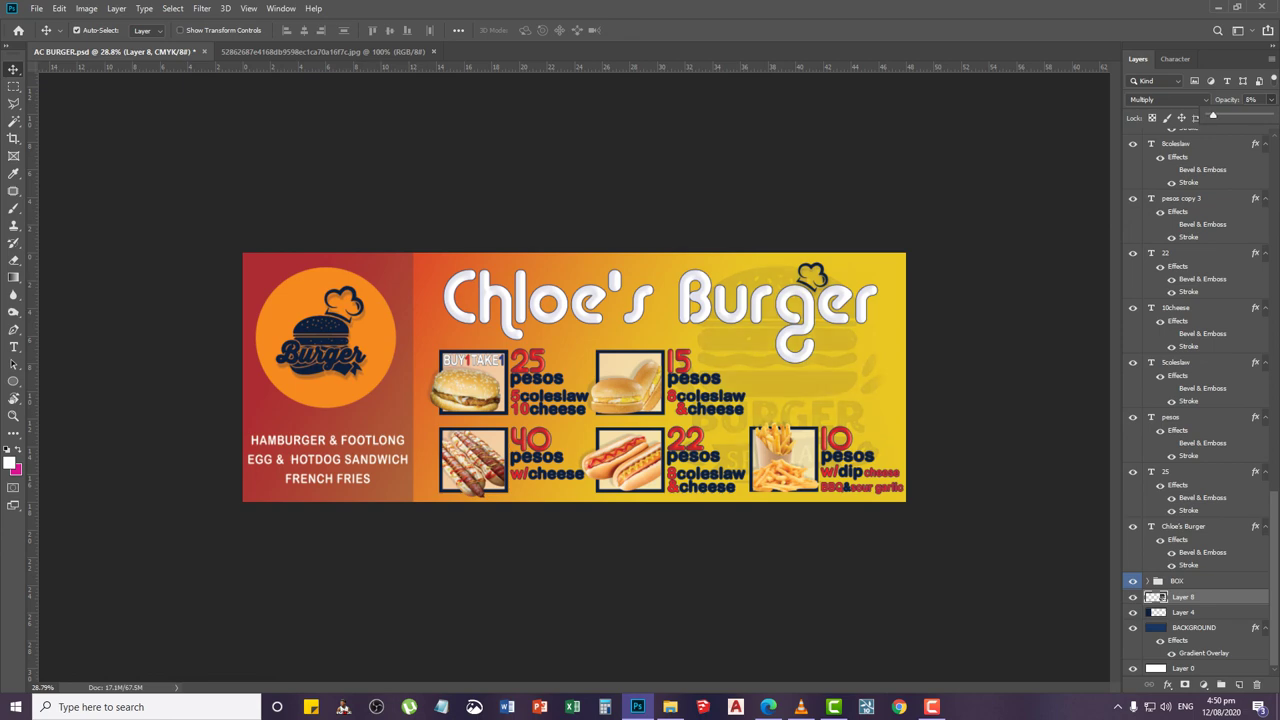
click(950, 210)
key(z)
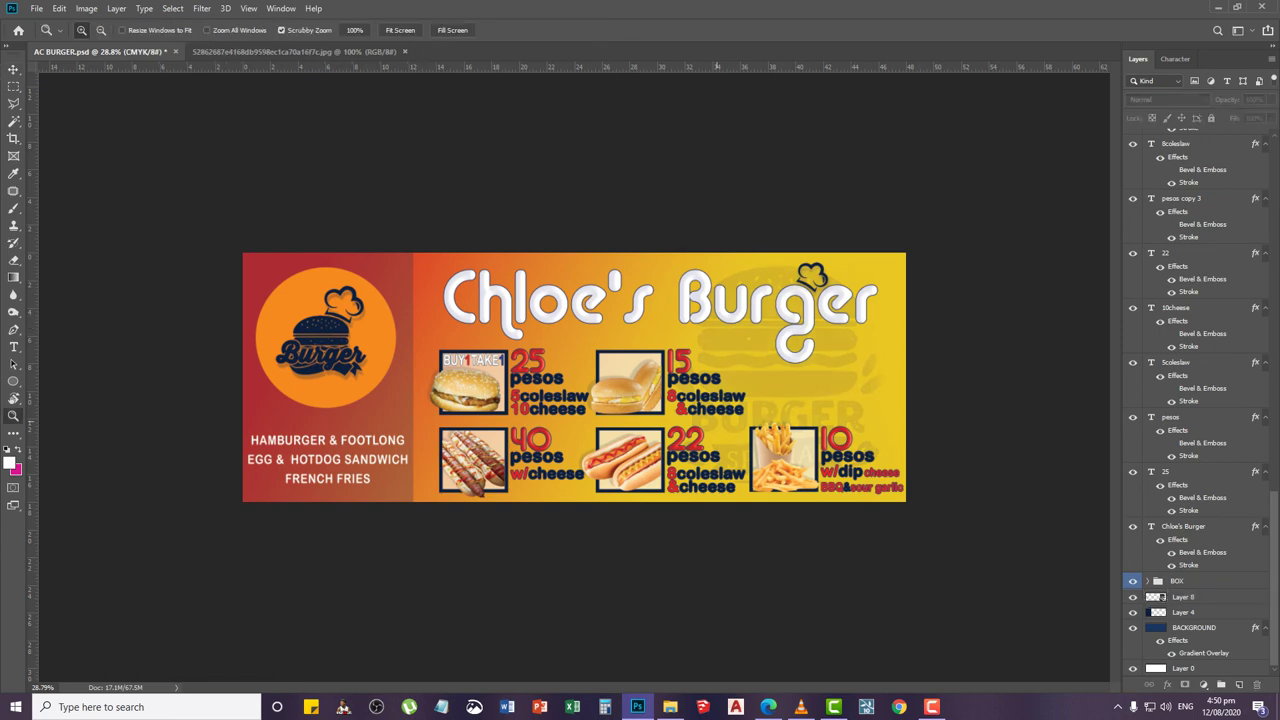
right_click(718, 422)
click(748, 429)
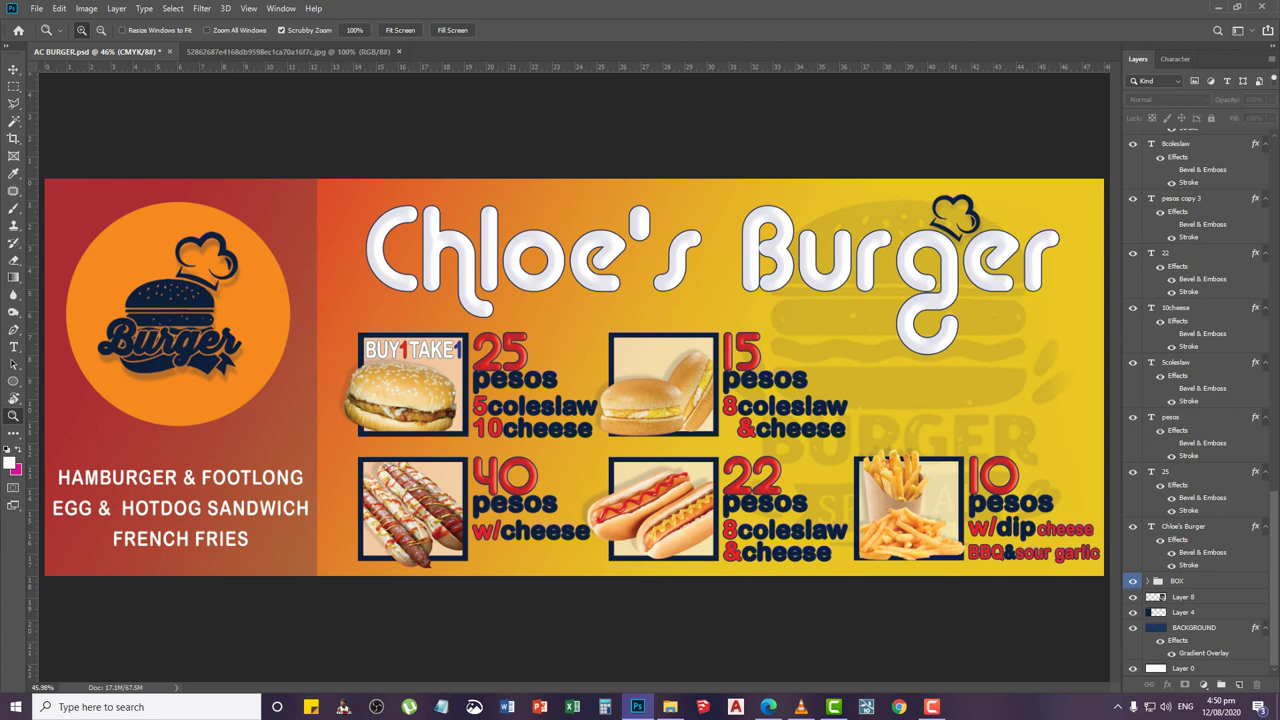
Select the Chloe's Burger title layer and check its Stroke effect settings
key(v)
right_click(432, 245)
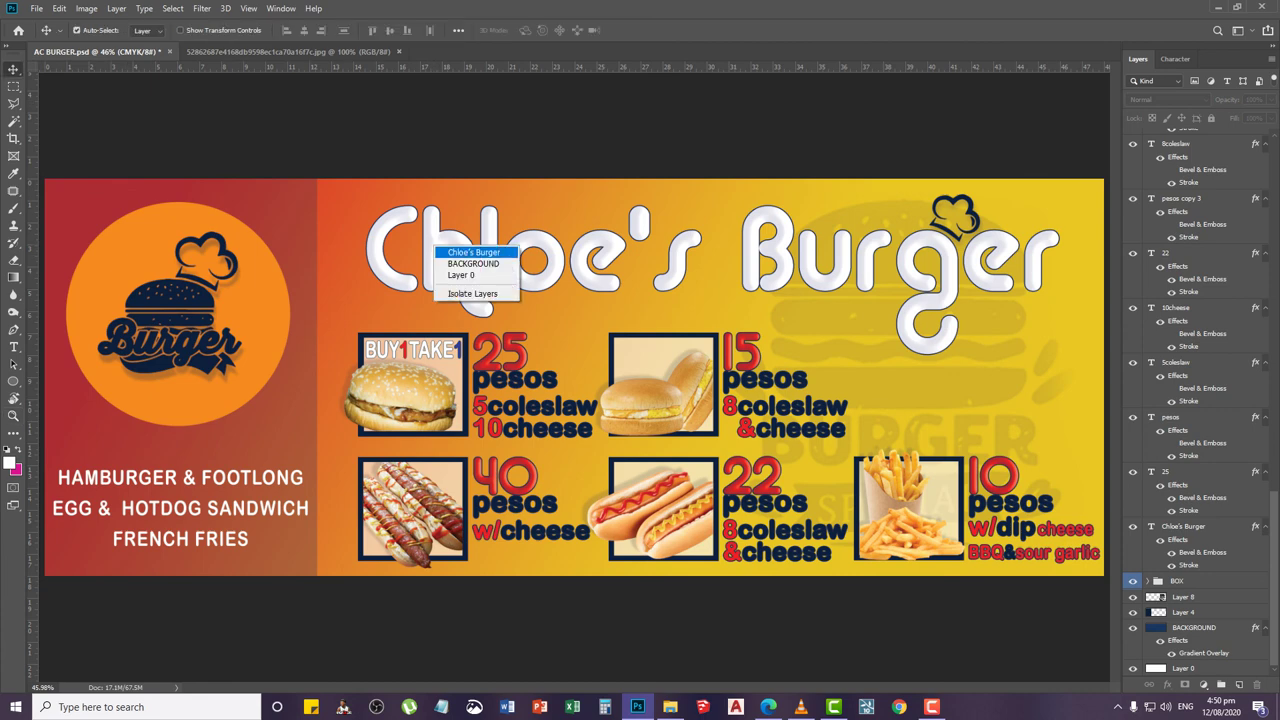
click(470, 252)
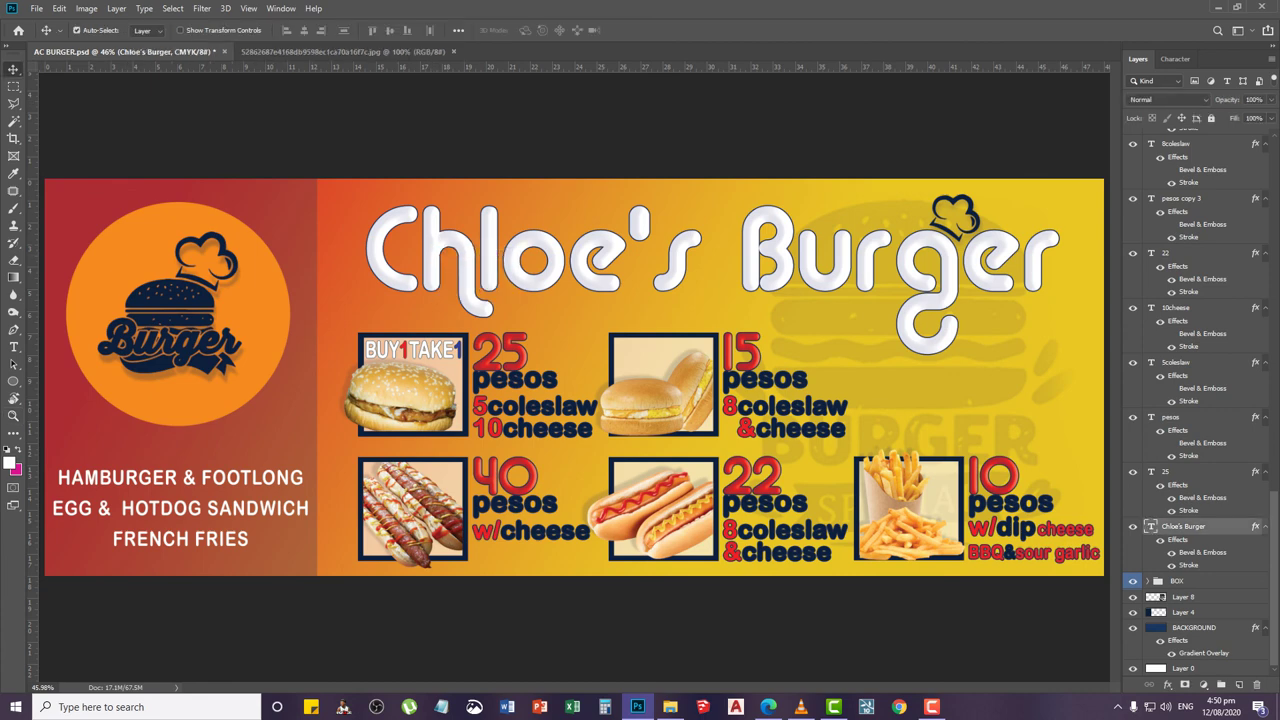
double_click(1188, 565)
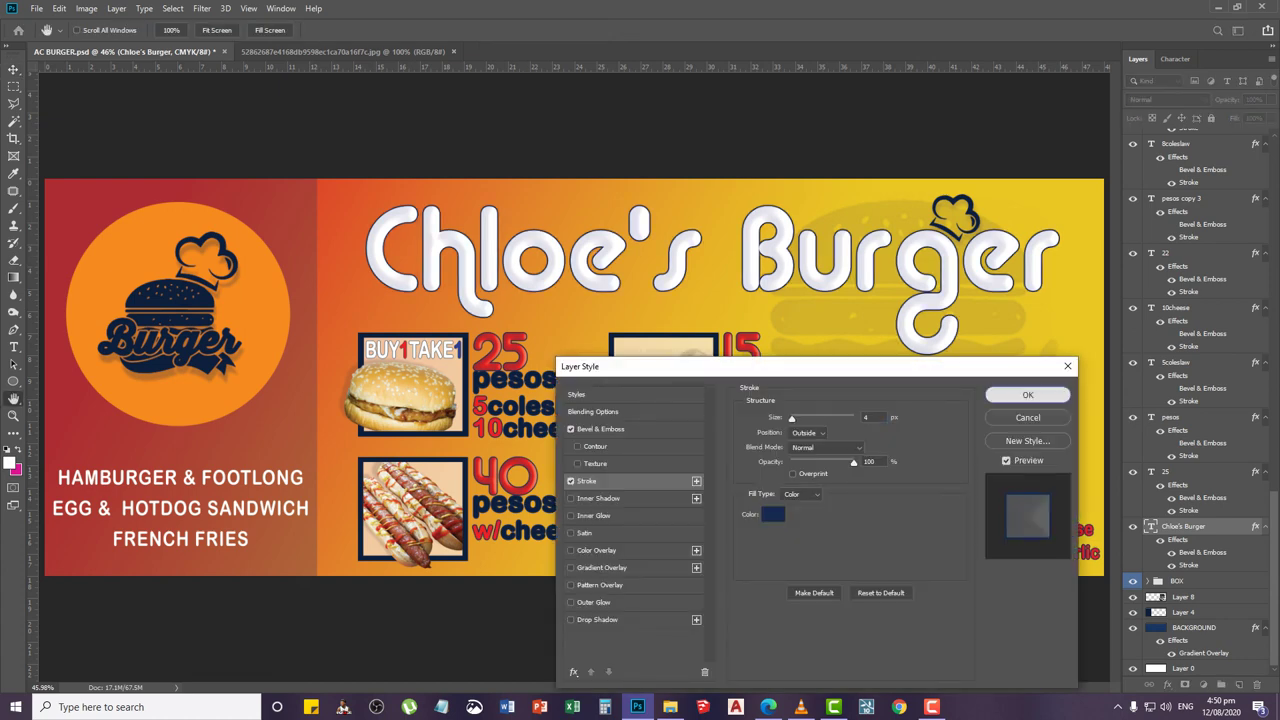
click(1027, 394)
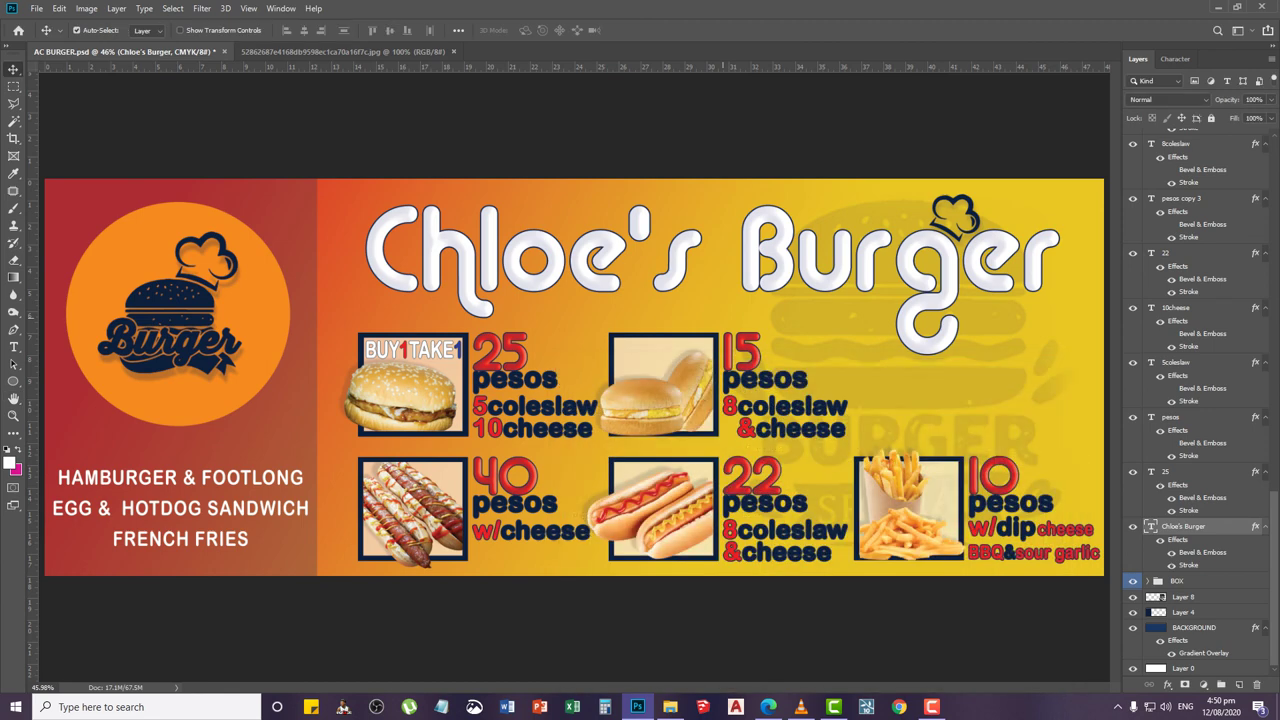
Add a Drop Shadow to the Chloe's Burger title with a 49° angle, 29 px distance and an increased size for softer edges
double_click(1228, 526)
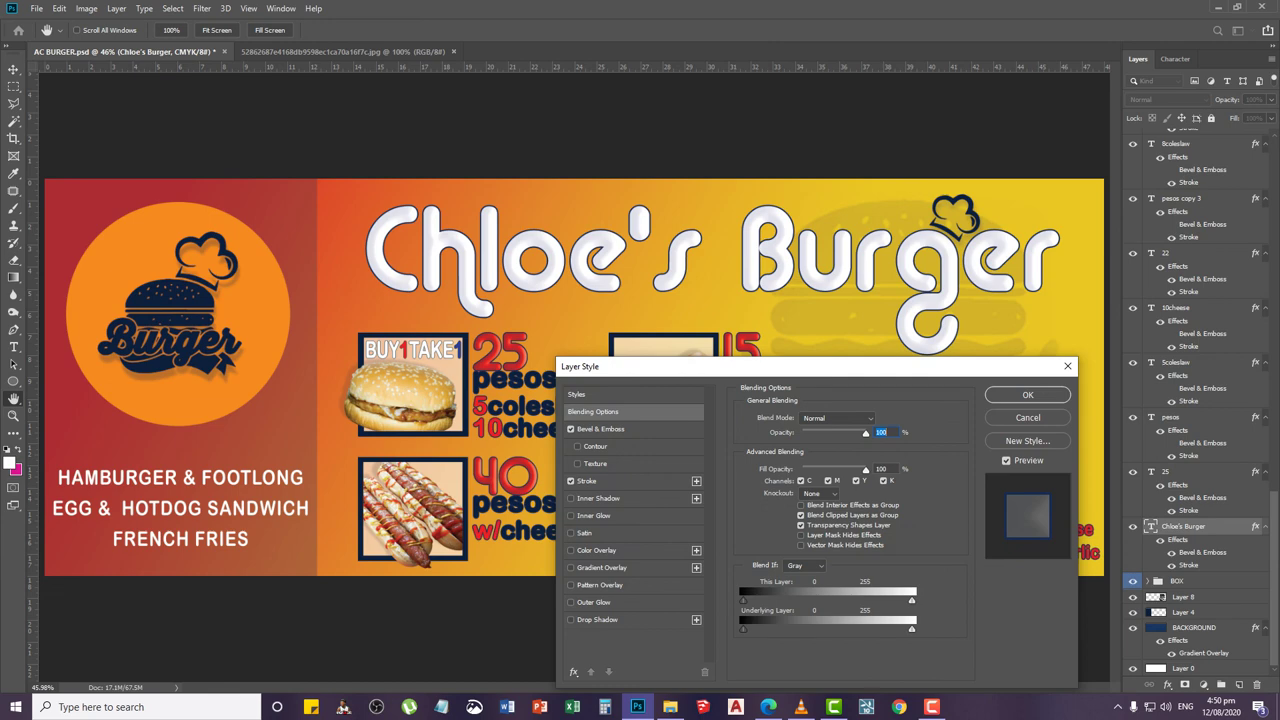
click(571, 619)
click(600, 619)
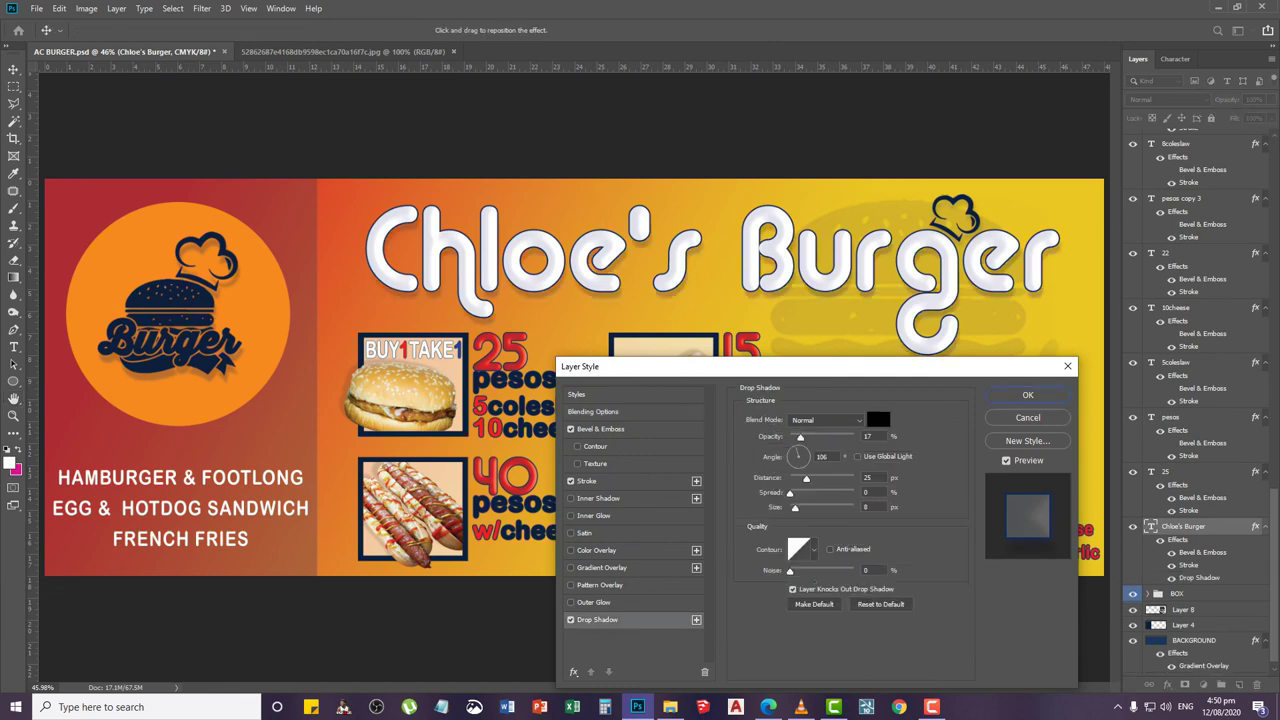
drag(427, 293, 419, 293)
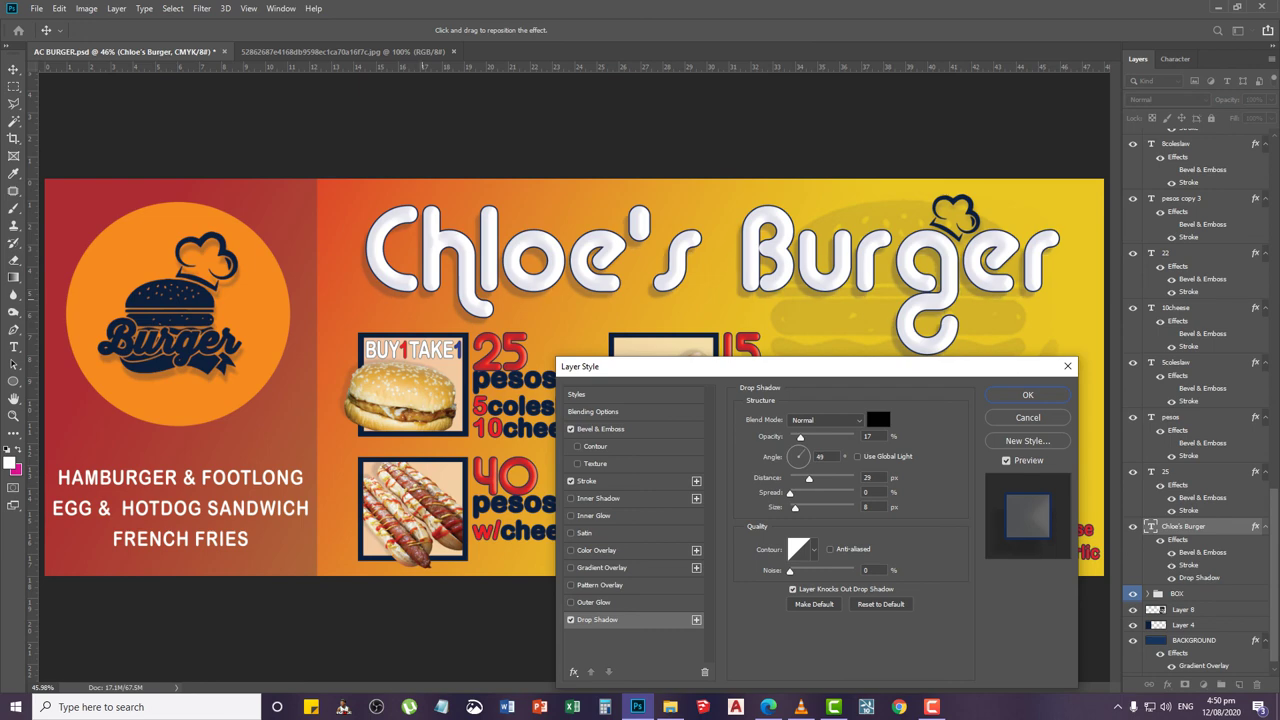
drag(795, 508, 803, 508)
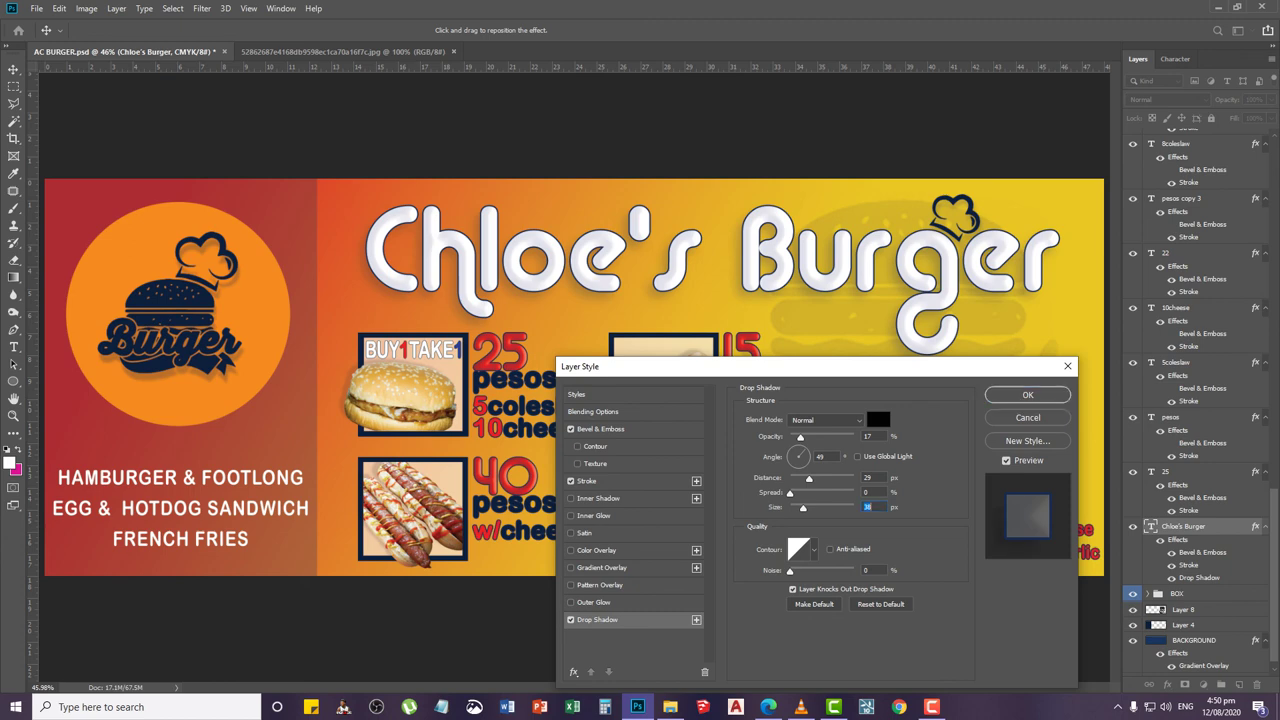
key(Return)
key(z)
right_click(654, 425)
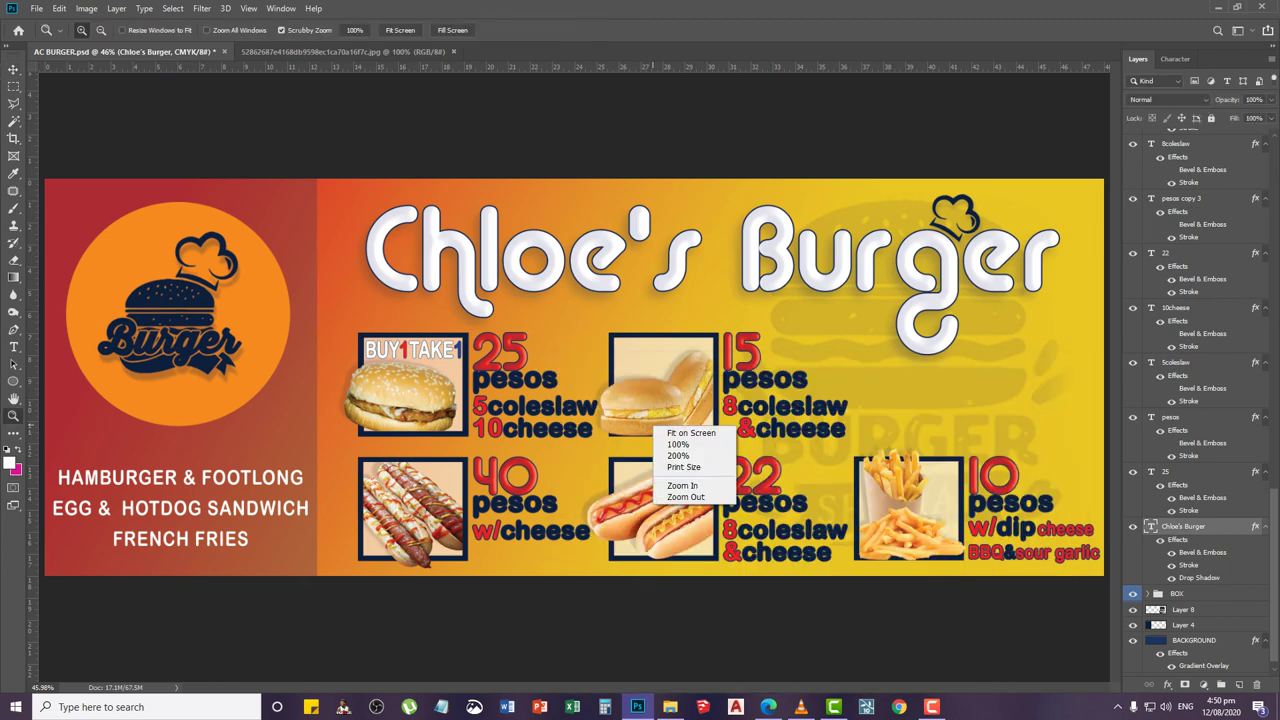
click(695, 432)
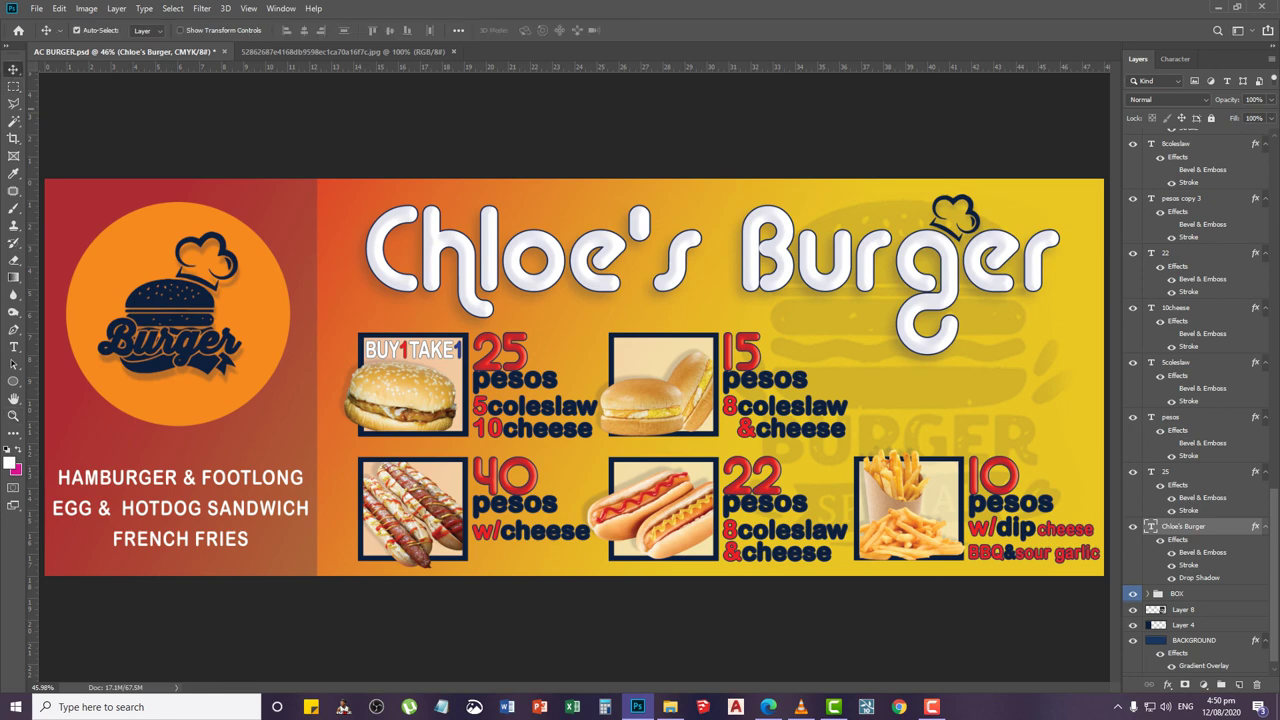
Save the AC BURGER.psd banner and view the whole design
right_click(357, 306)
click(367, 311)
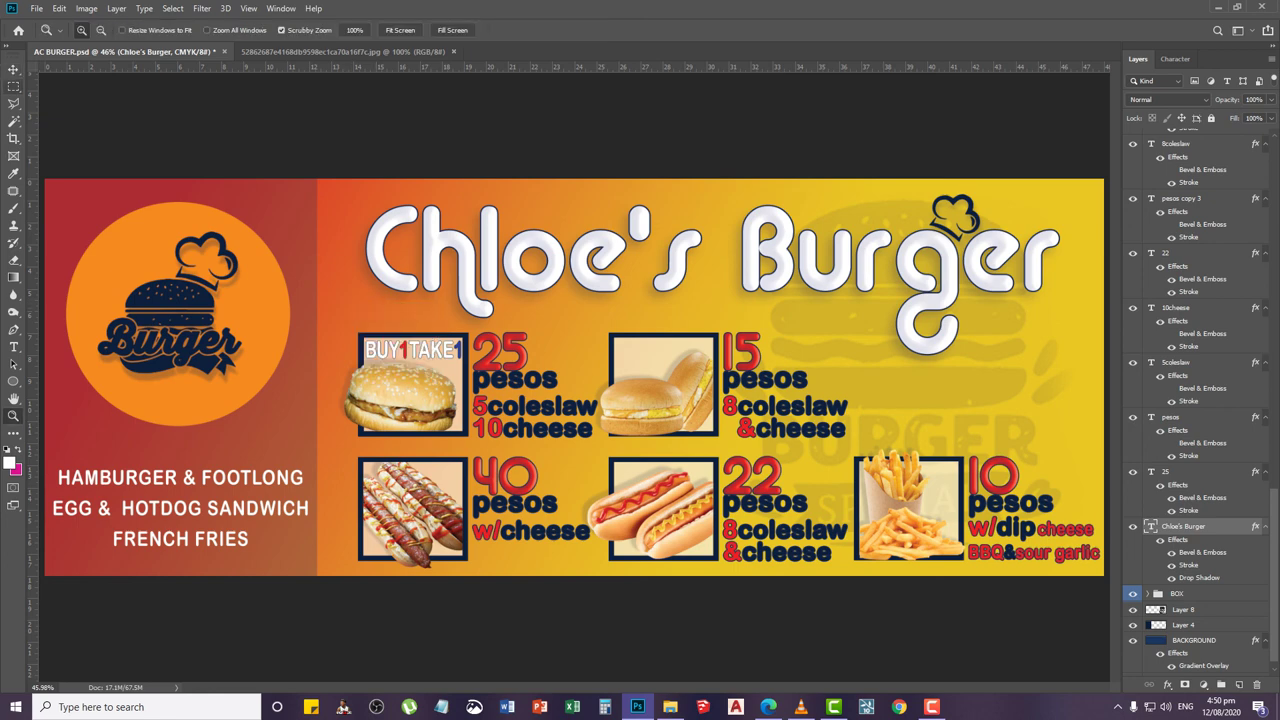
click(13, 70)
key(ctrl+s)
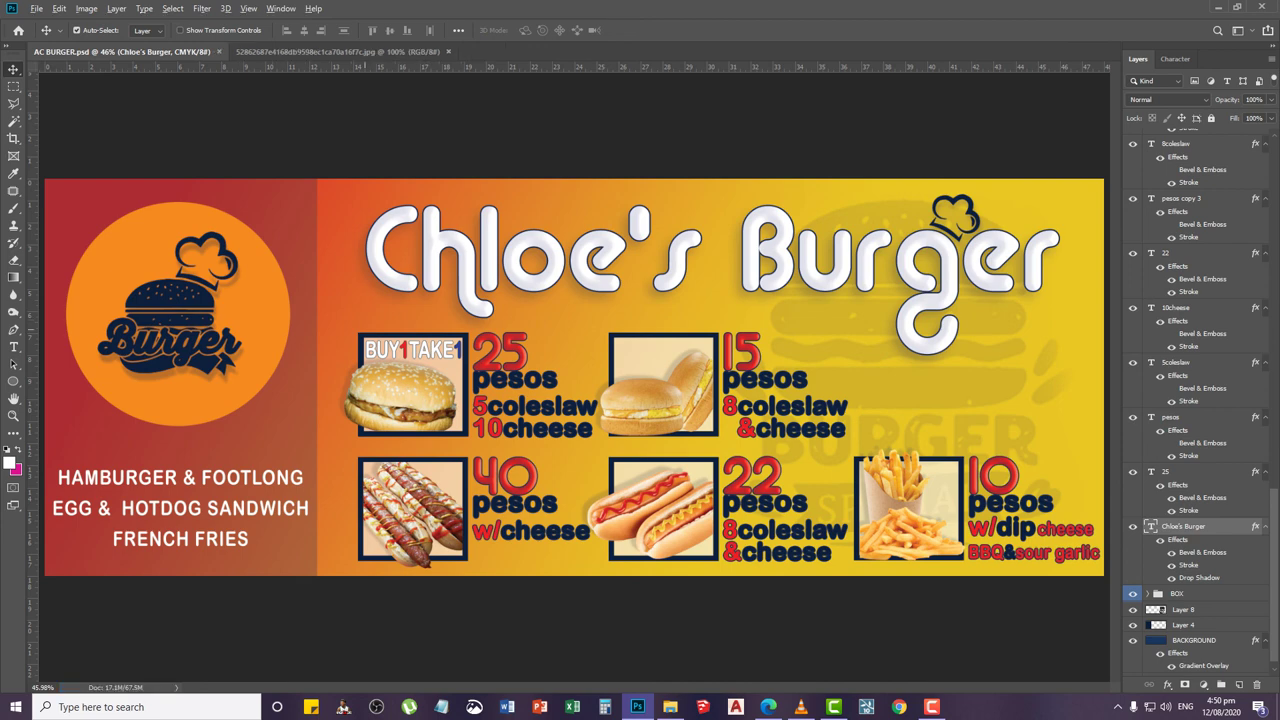
scroll(443, 341, down, 2)
key(z)
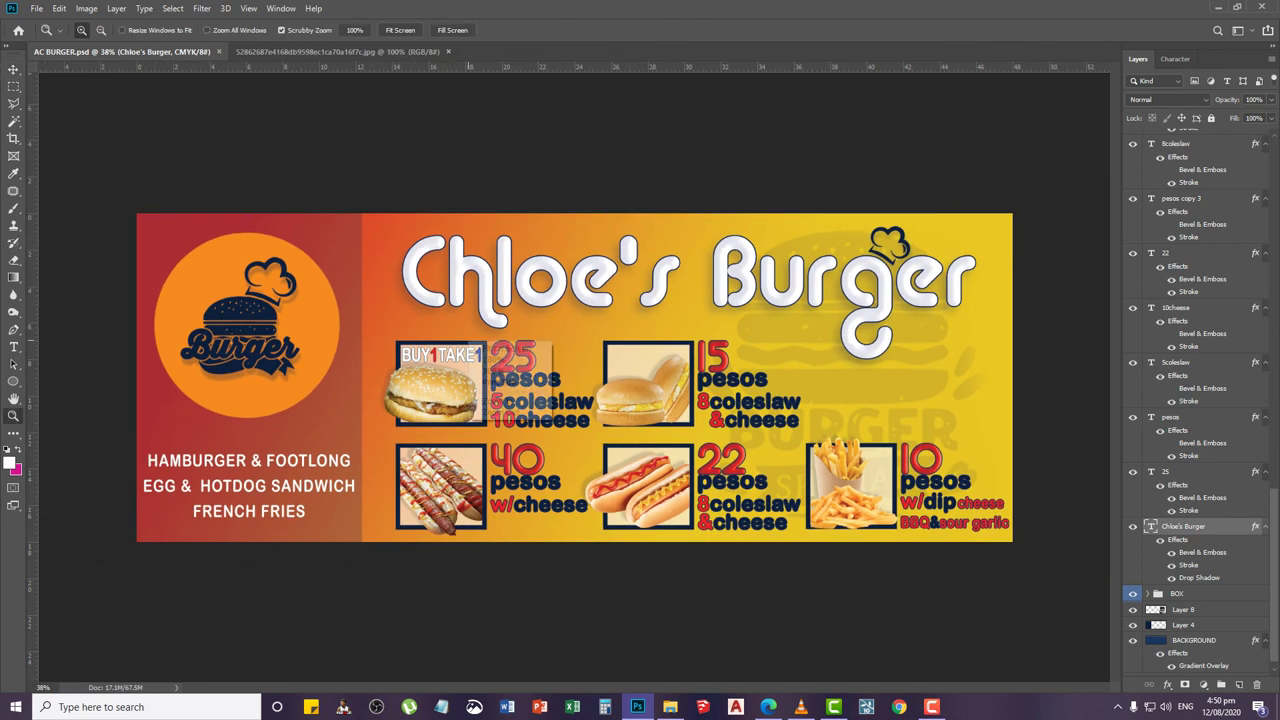
Fit the whole banner in view and select Layer 4 on the canvas with the Move tool
right_click(478, 338)
click(505, 346)
click(13, 69)
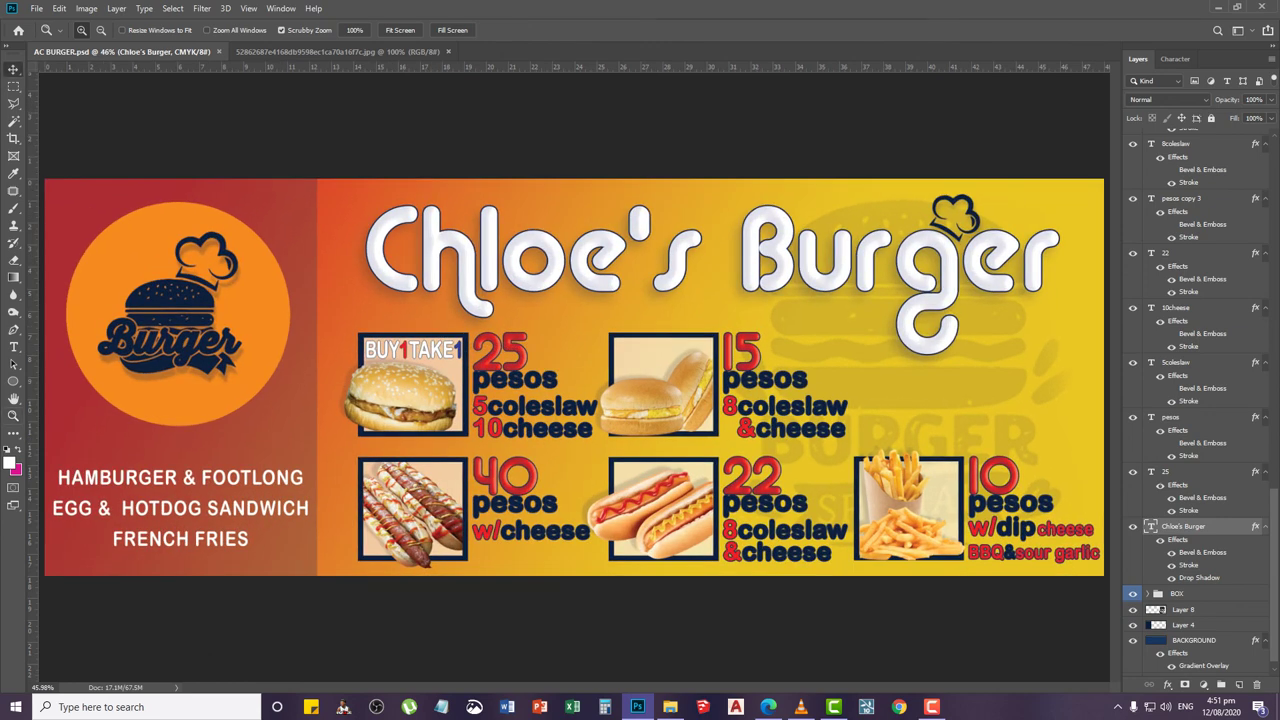
click(314, 258)
key(ctrl)
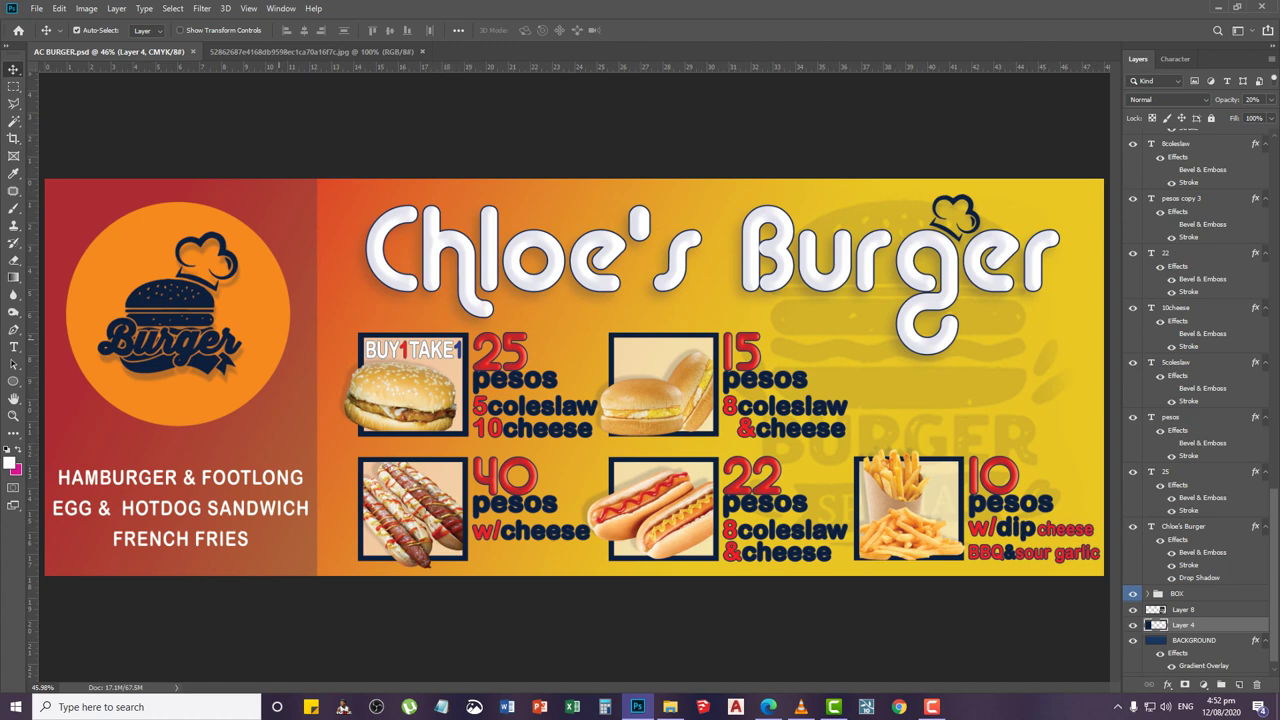
Save a JPEG copy of the banner as AC BURGER 18x48in at quality 12, Maximum, in the NEW DESIGN folder
click(36, 8)
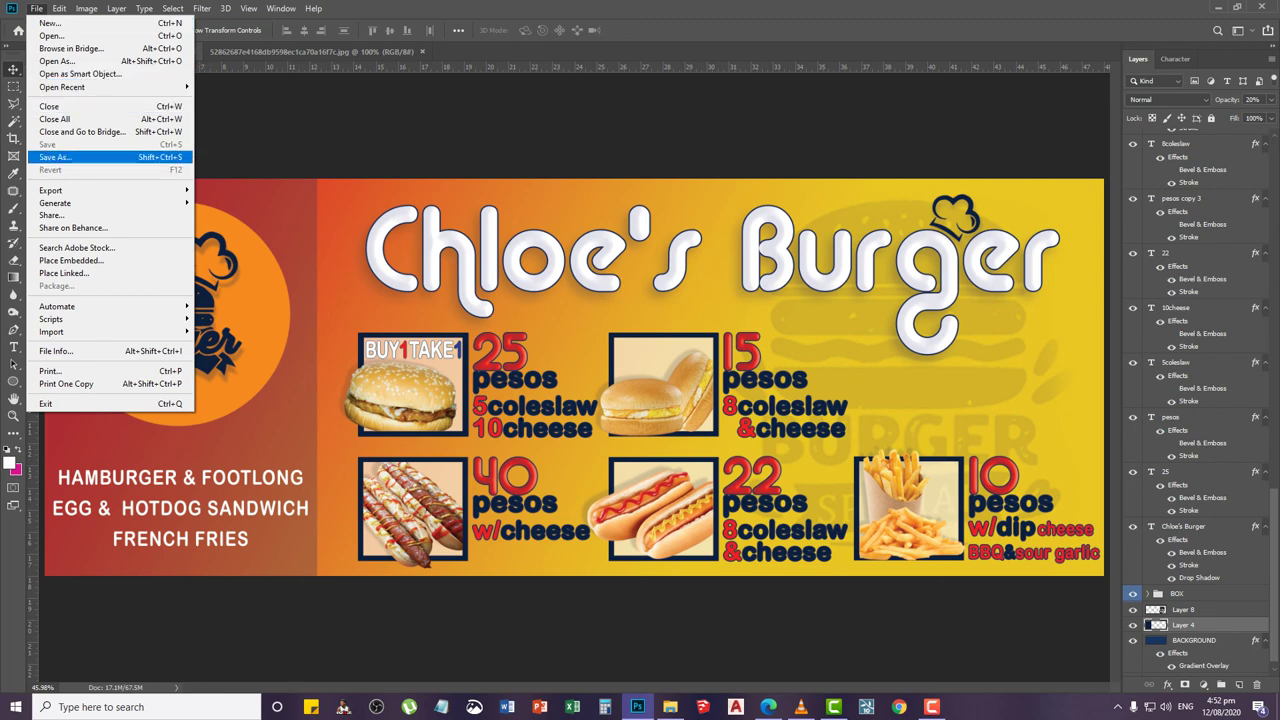
click(55, 157)
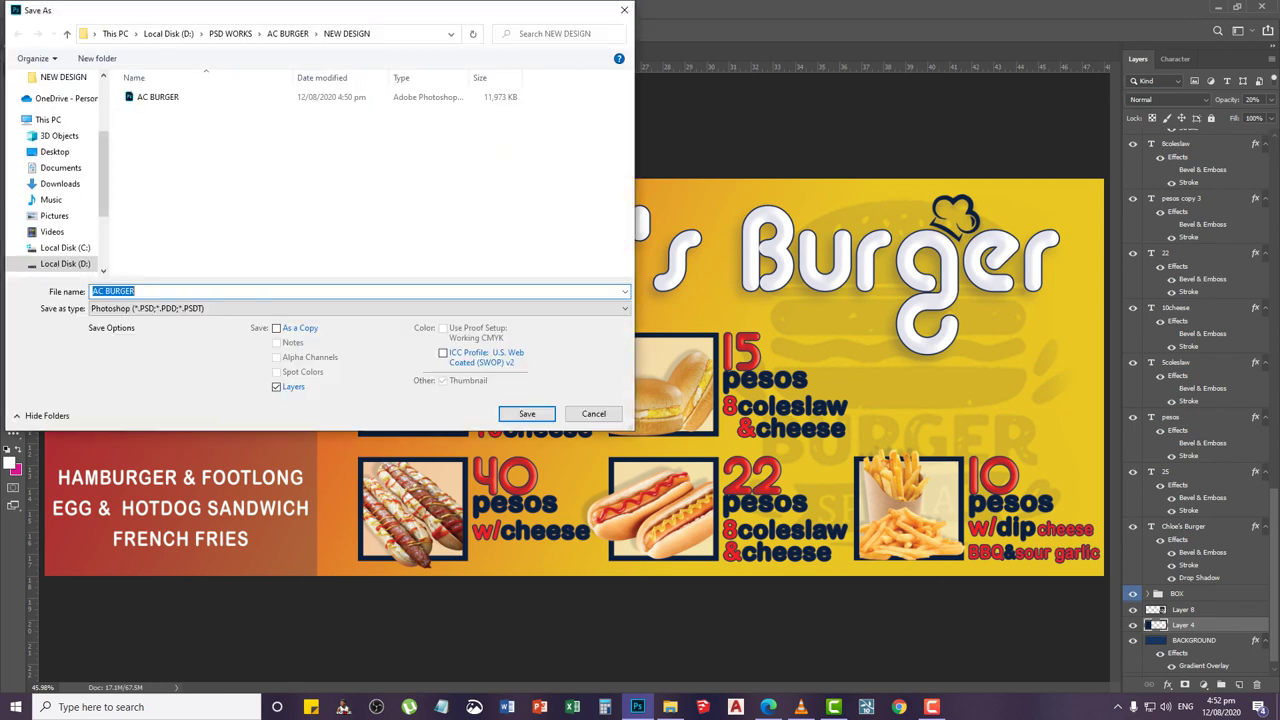
click(200, 309)
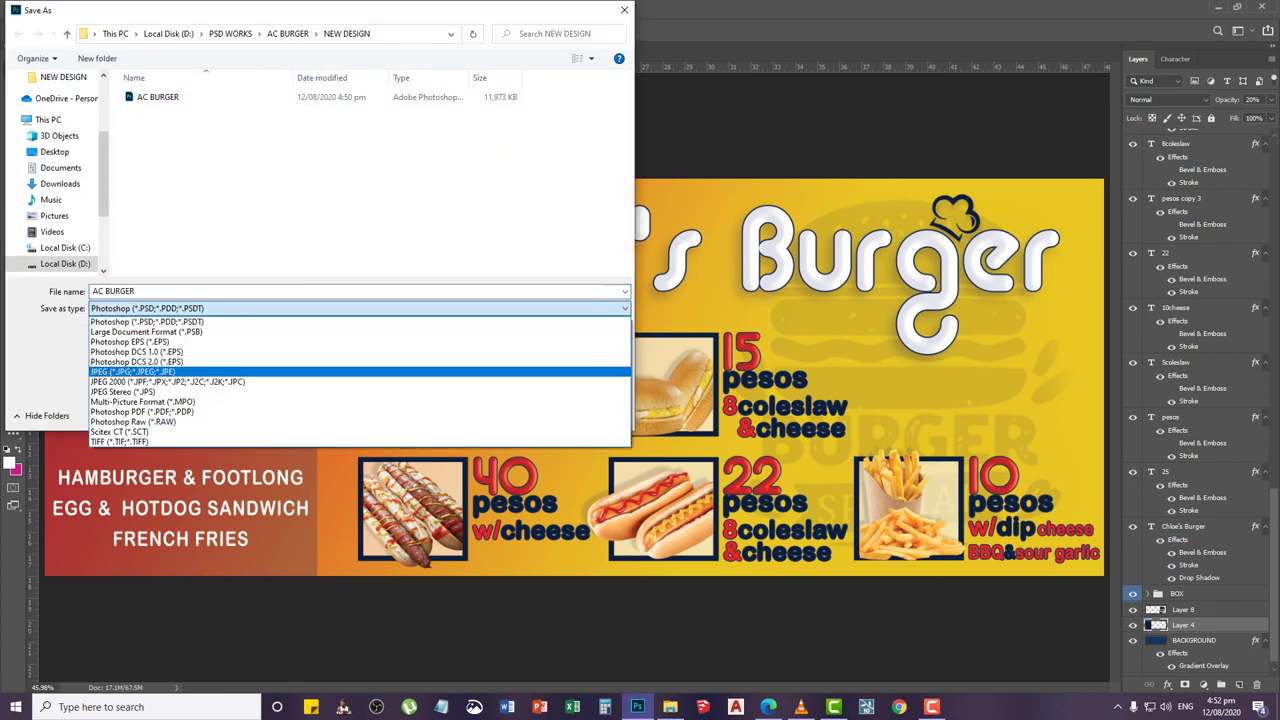
click(190, 373)
click(190, 291)
click(190, 291)
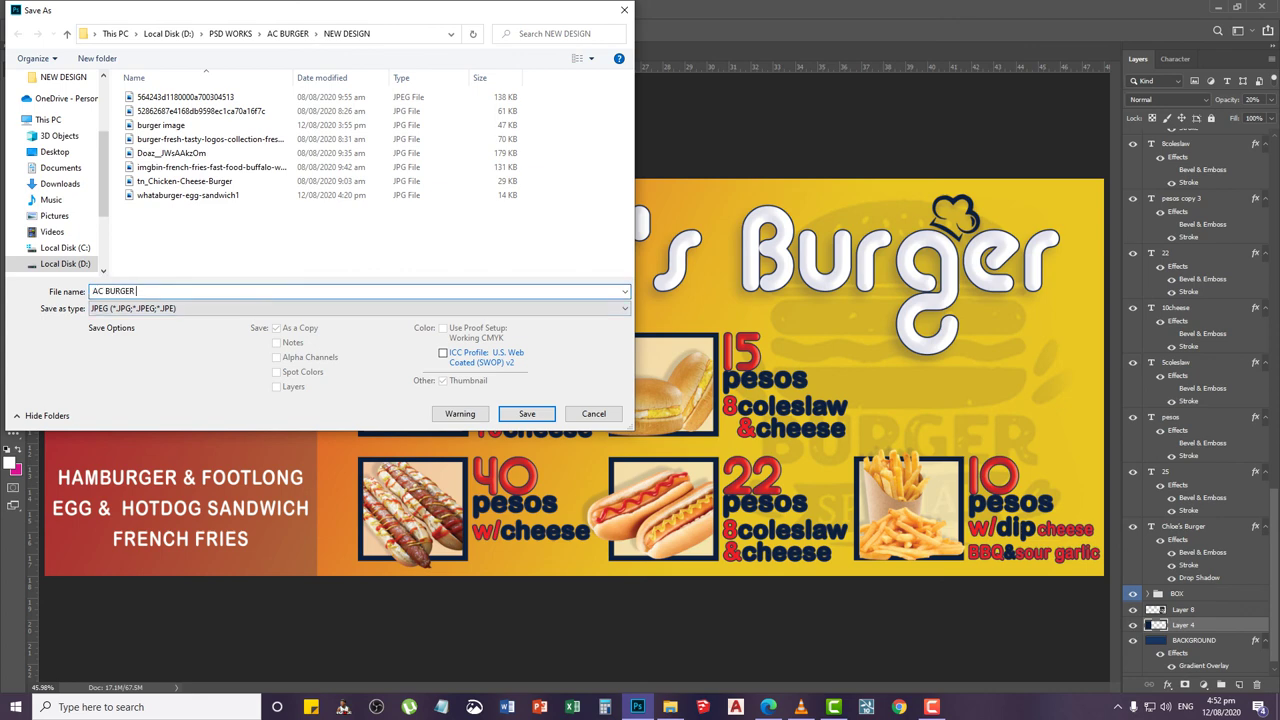
text(18x48in)
key(Return)
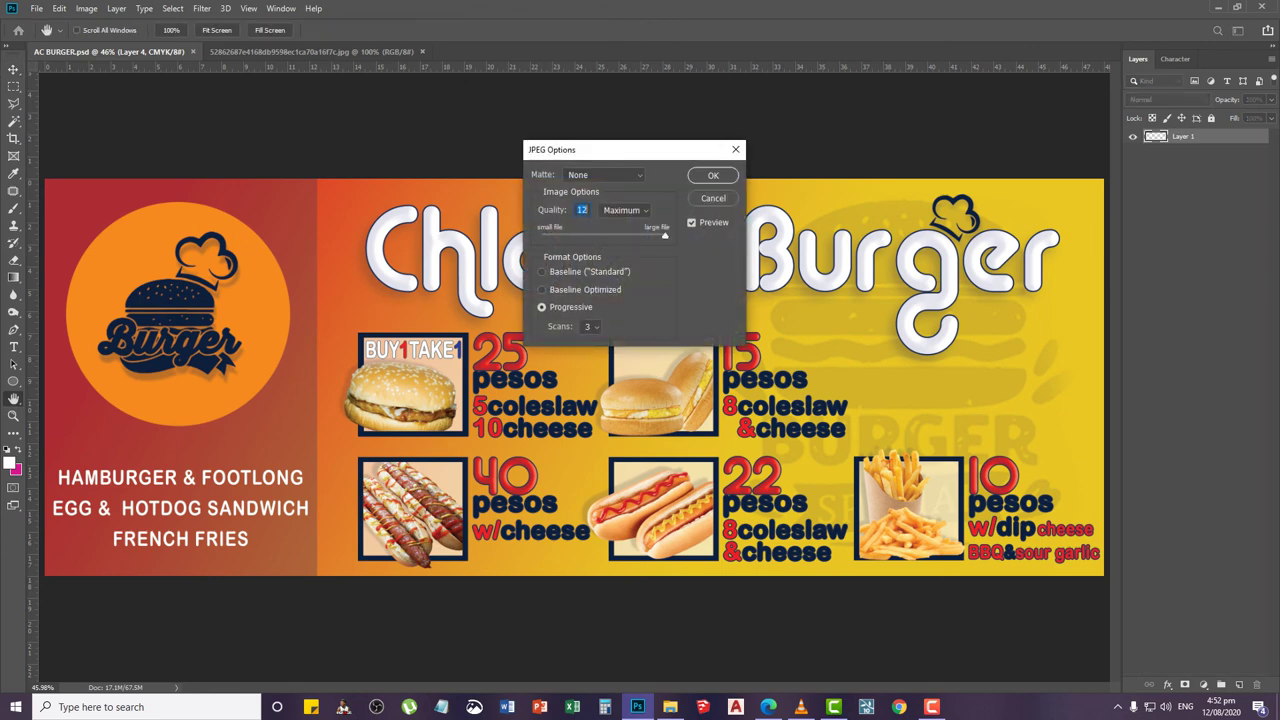
key(Return)
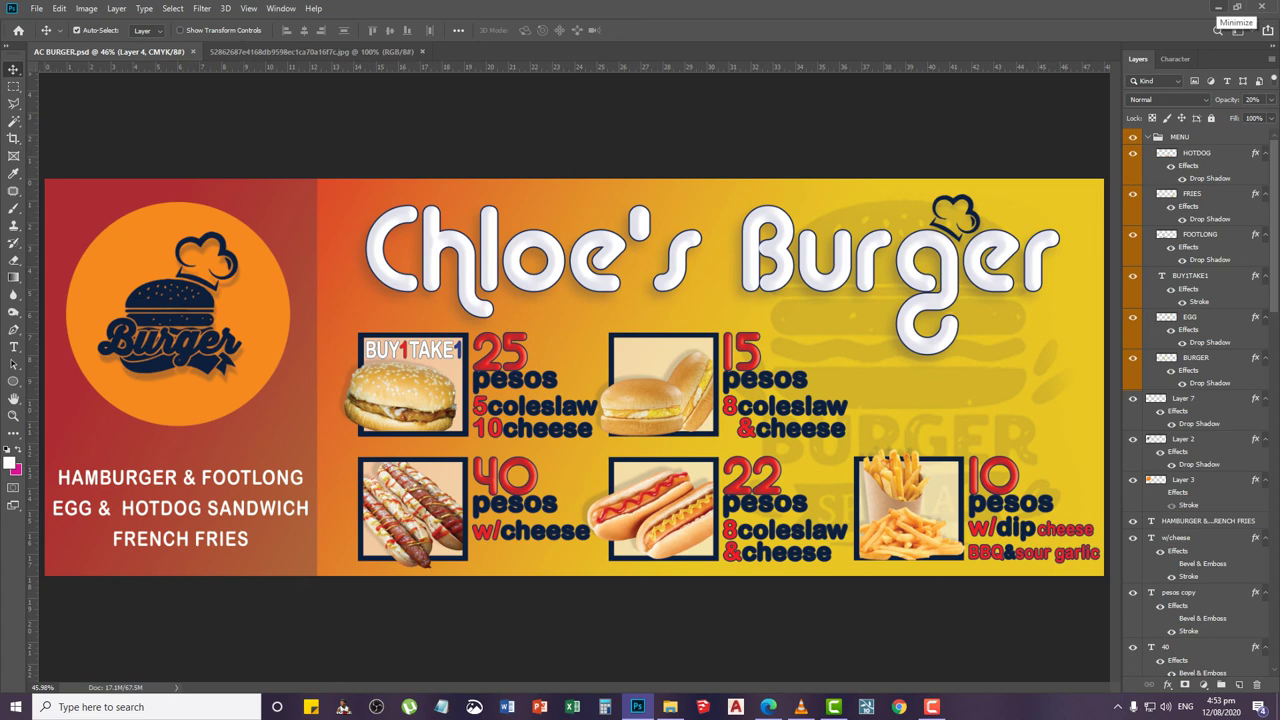
Switch to File Explorer, open AC BURGER 18x48in from the NEW DESIGN folder and view it in a maximized Photos window
click(670, 707)
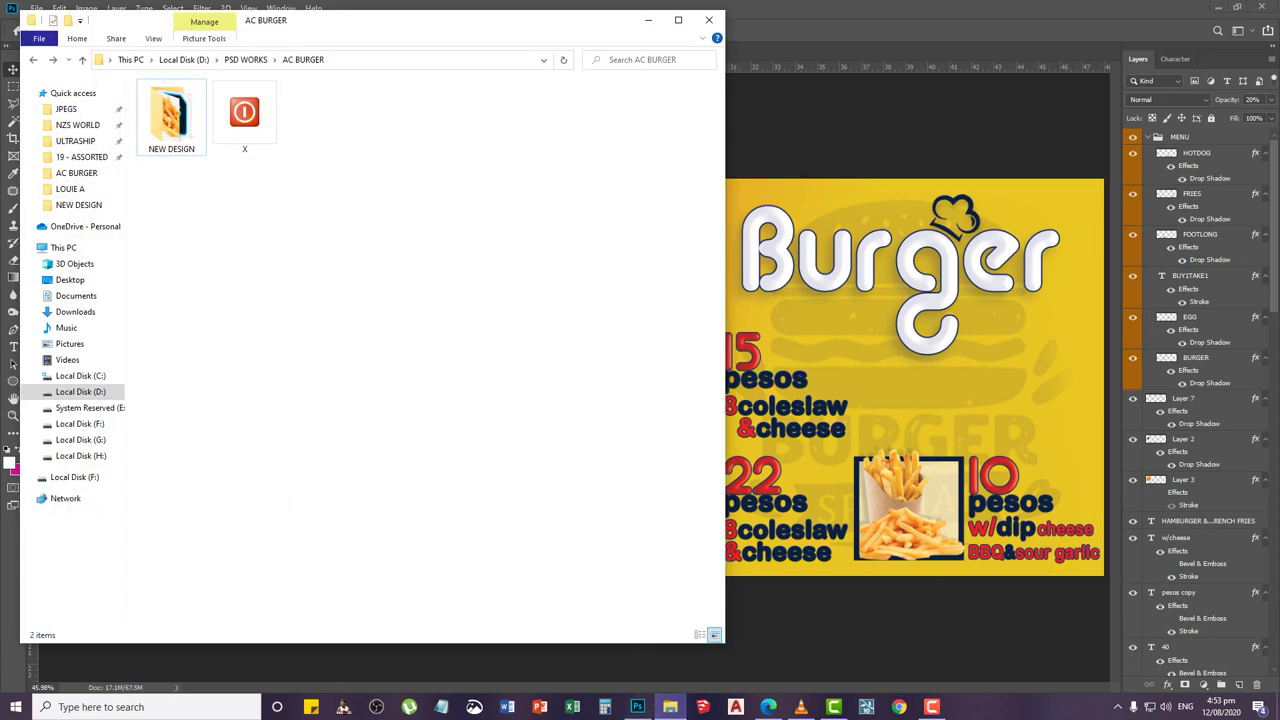
double_click(179, 125)
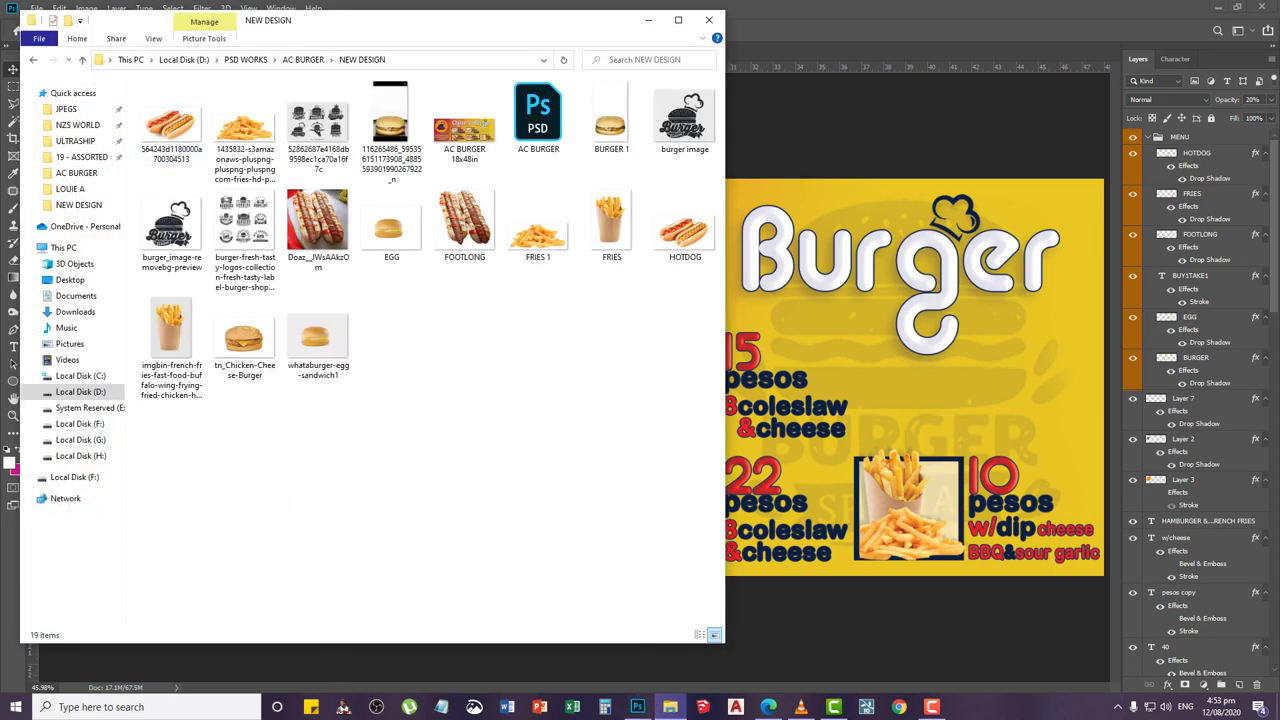
click(464, 125)
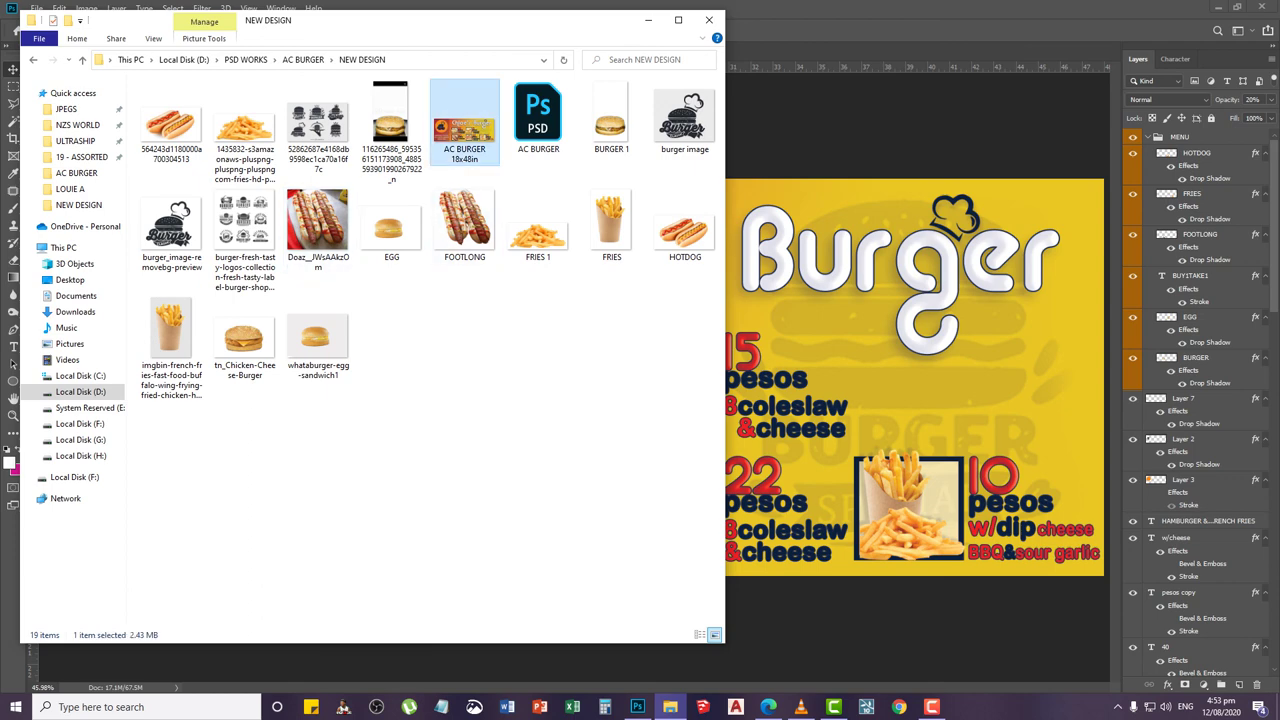
double_click(464, 125)
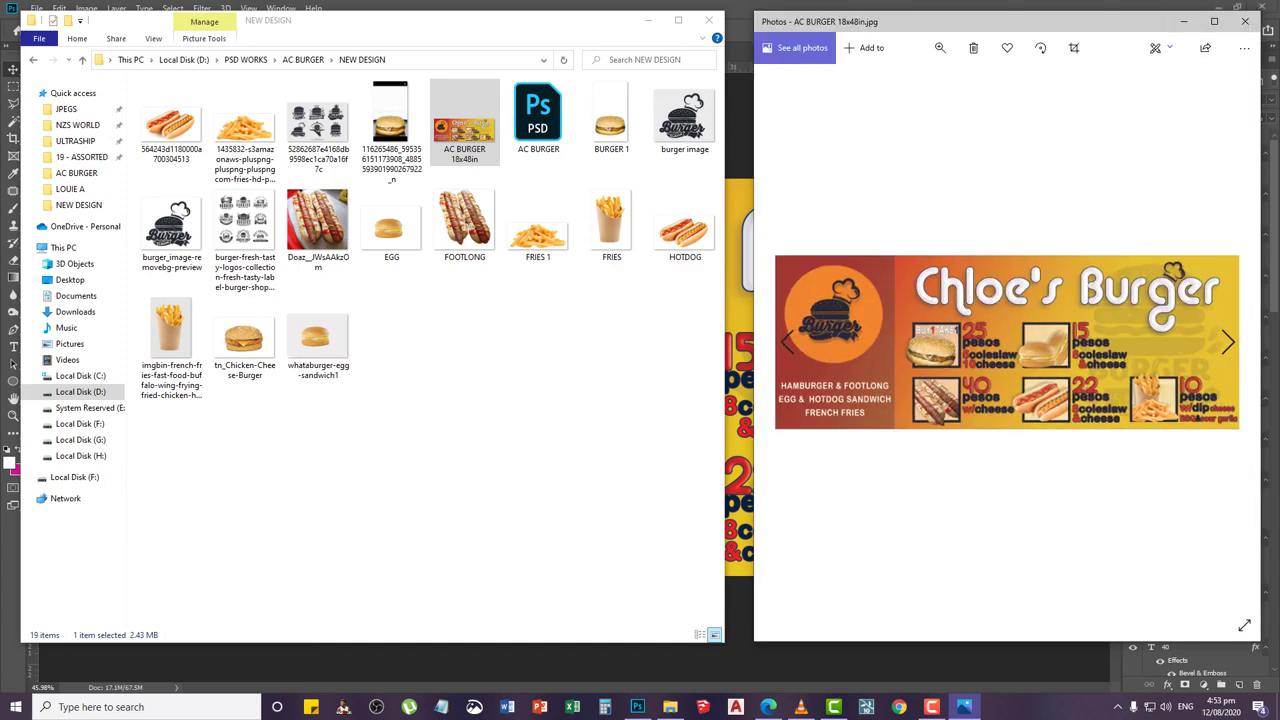
click(1214, 21)
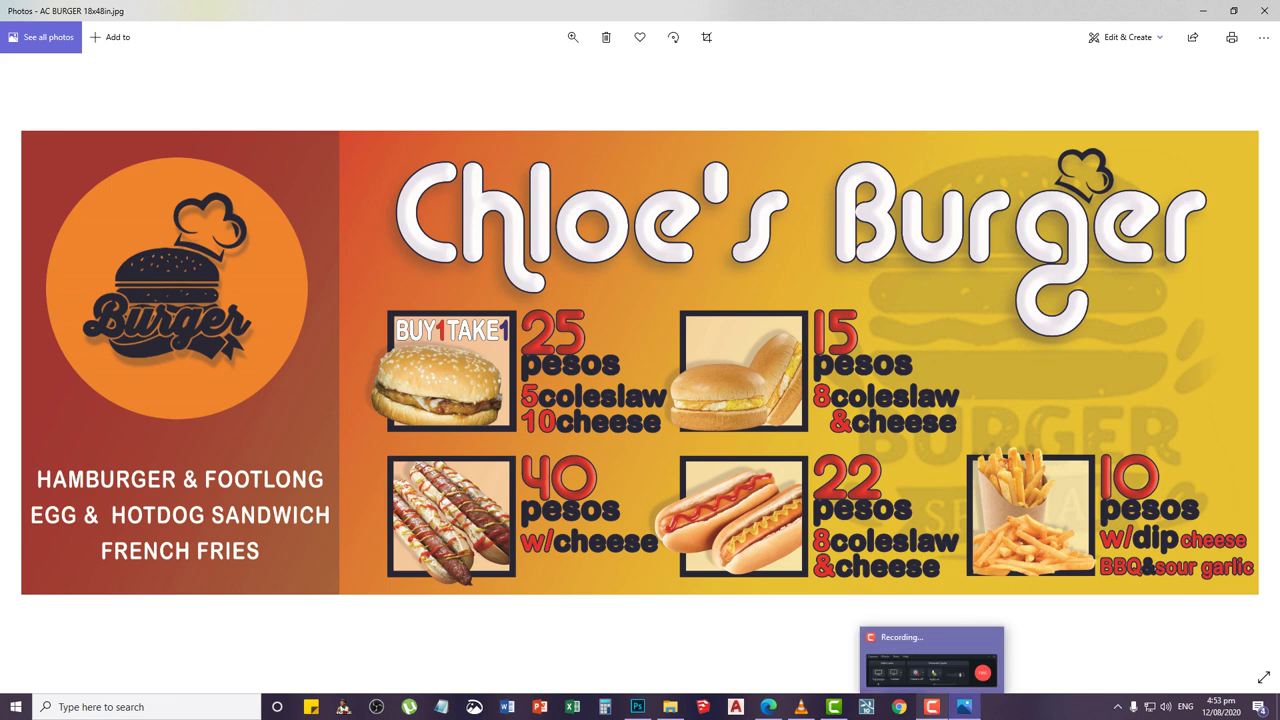
click(932, 707)
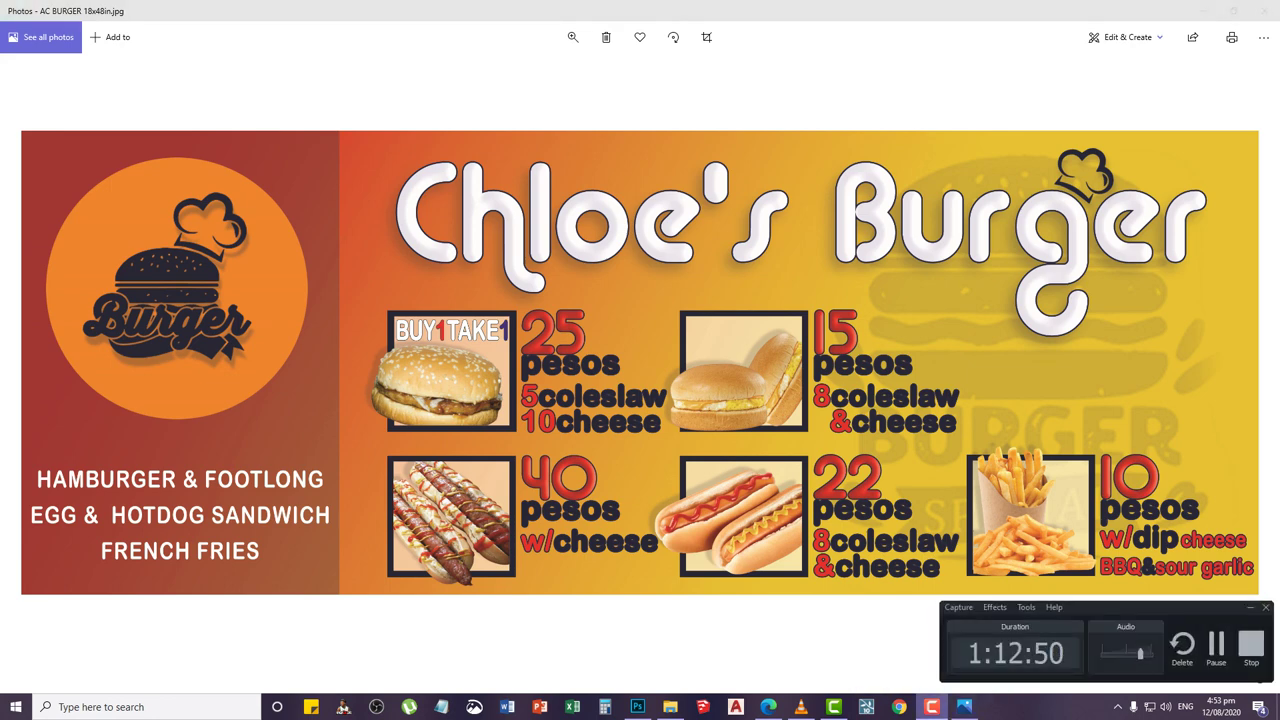